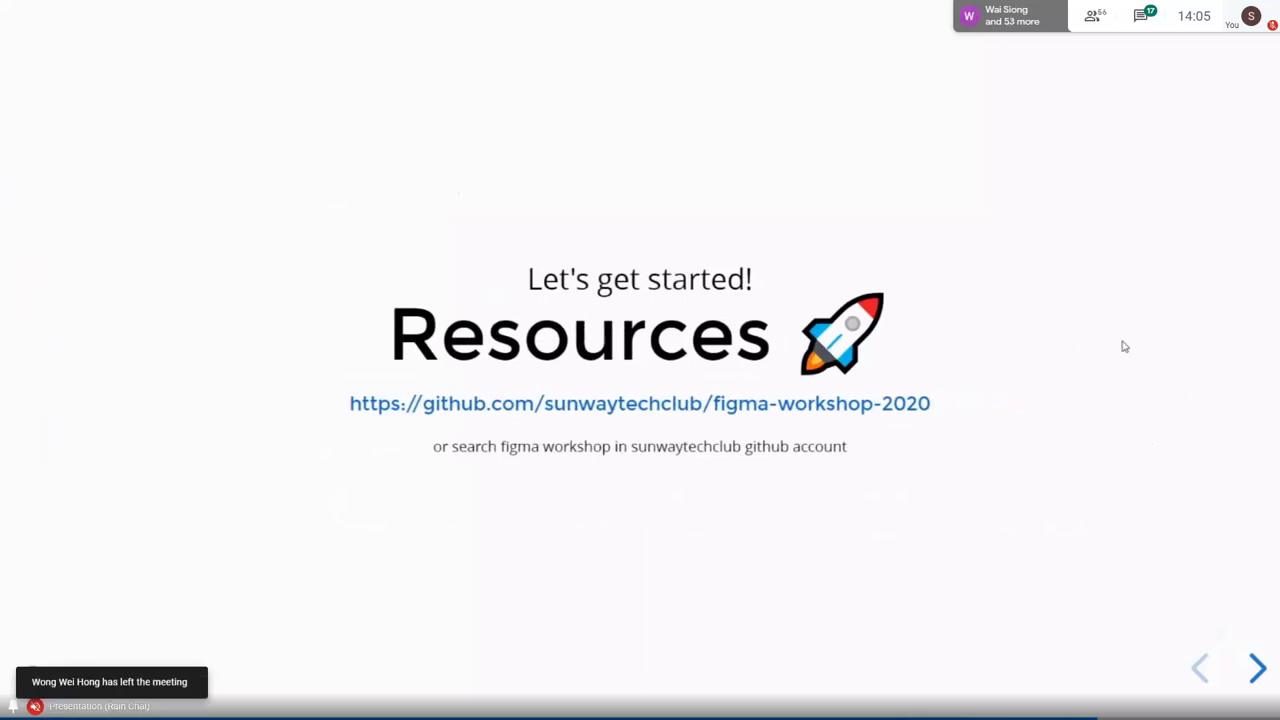
- Leave the slideshow, open the linked figma-workshop-2020 GitHub repository, and close the duplicate repository page
key("Escape")
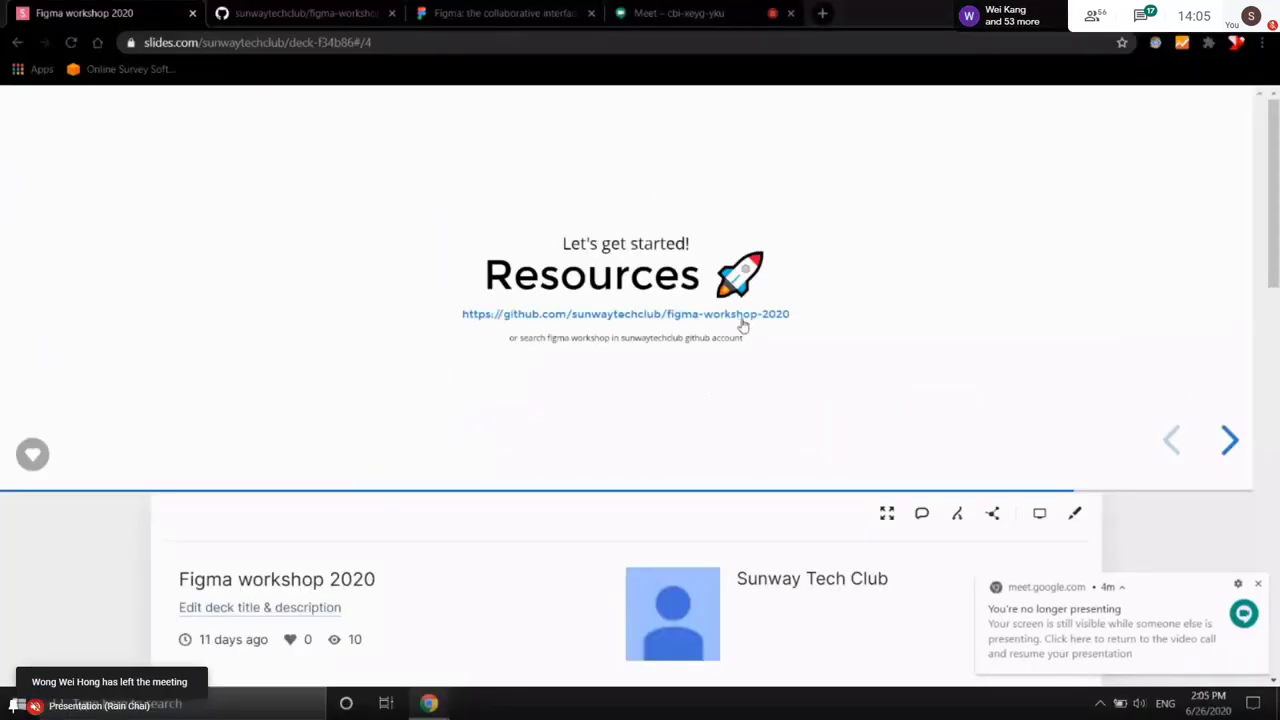
left_click(741, 316)
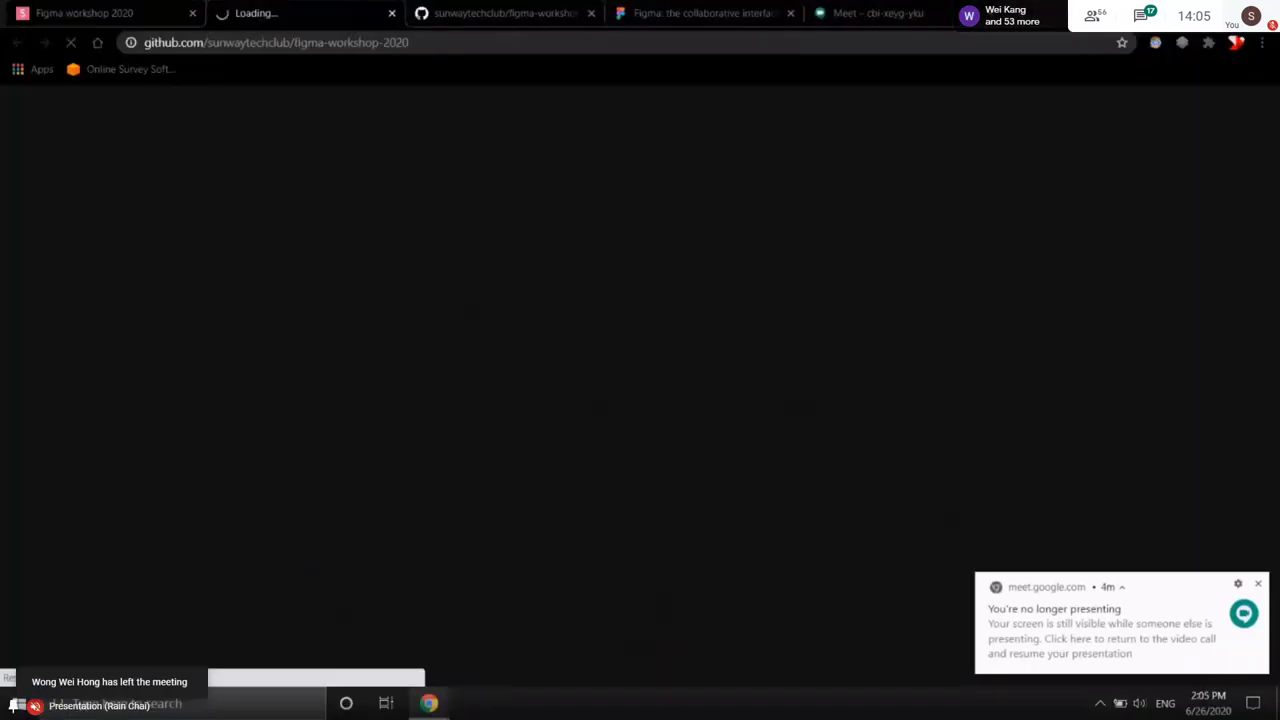
left_click(1258, 583)
middle_click(462, 10)
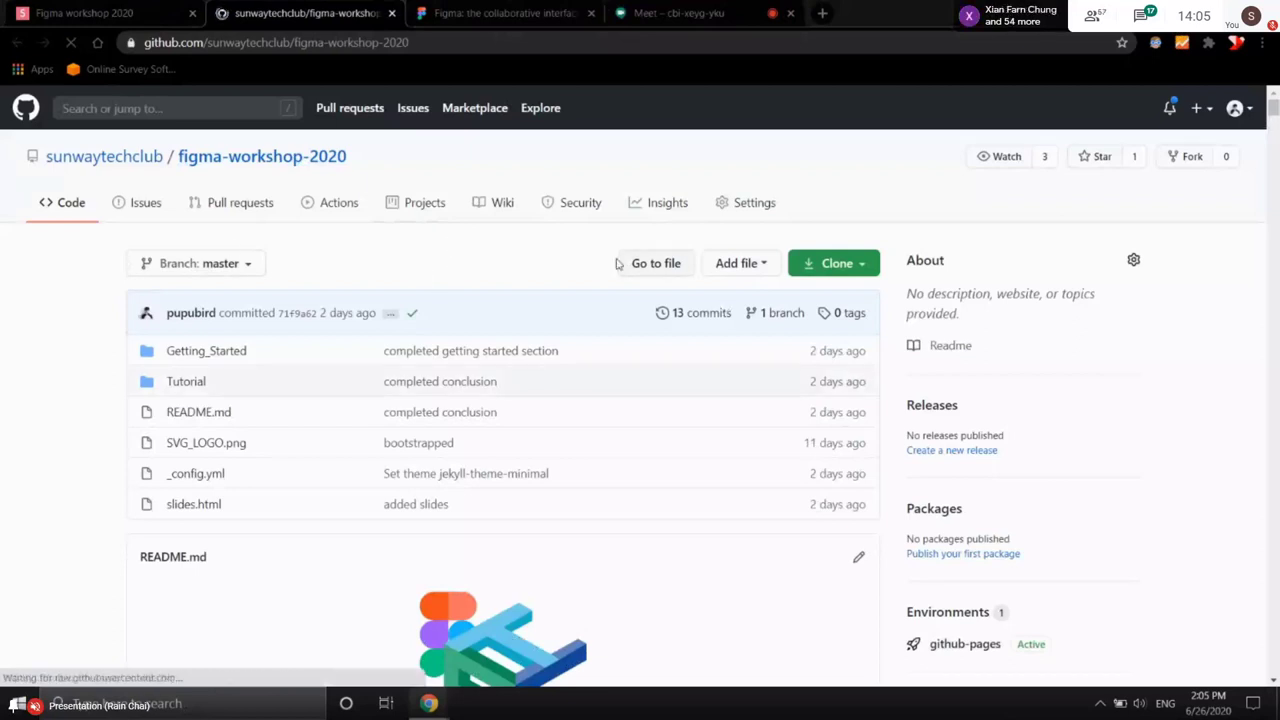
- Look through the figma-workshop-2020 repository's file list and README, including the table of contents and Getting Started section
scroll(372, 213, "down", 1)
scroll(963, 177, "down", 2)
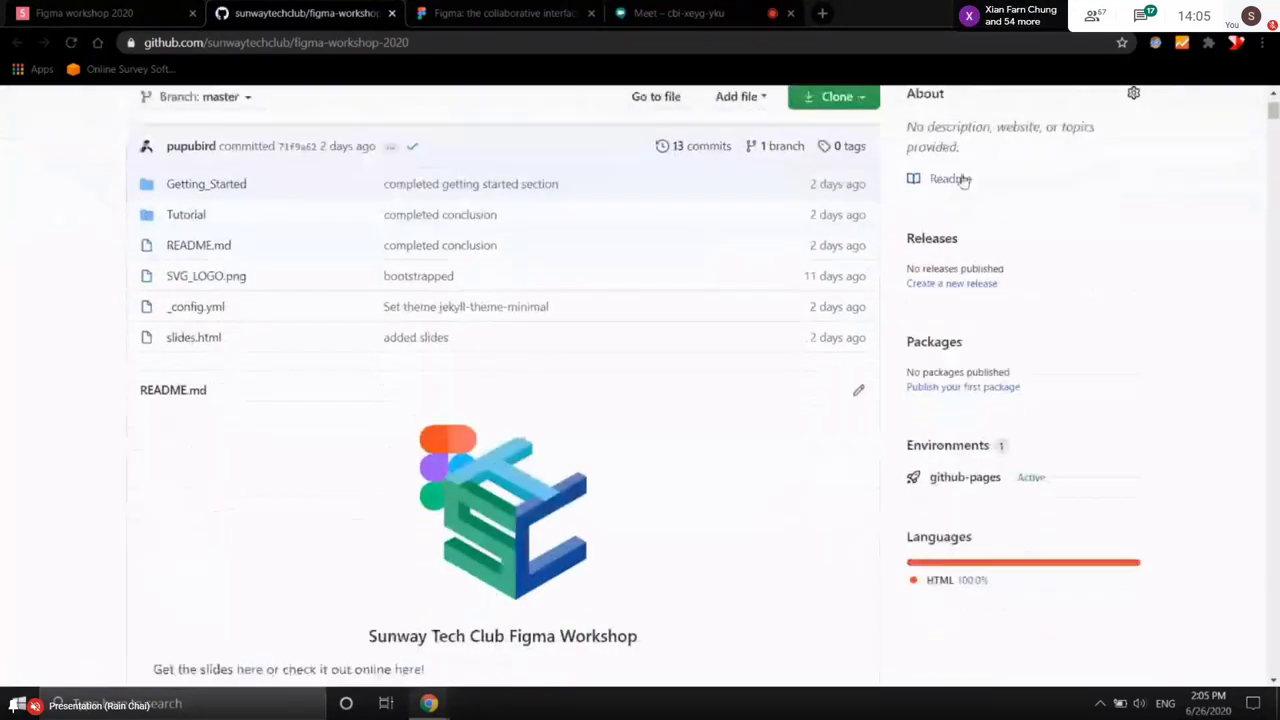
scroll(929, 229, "down", 5)
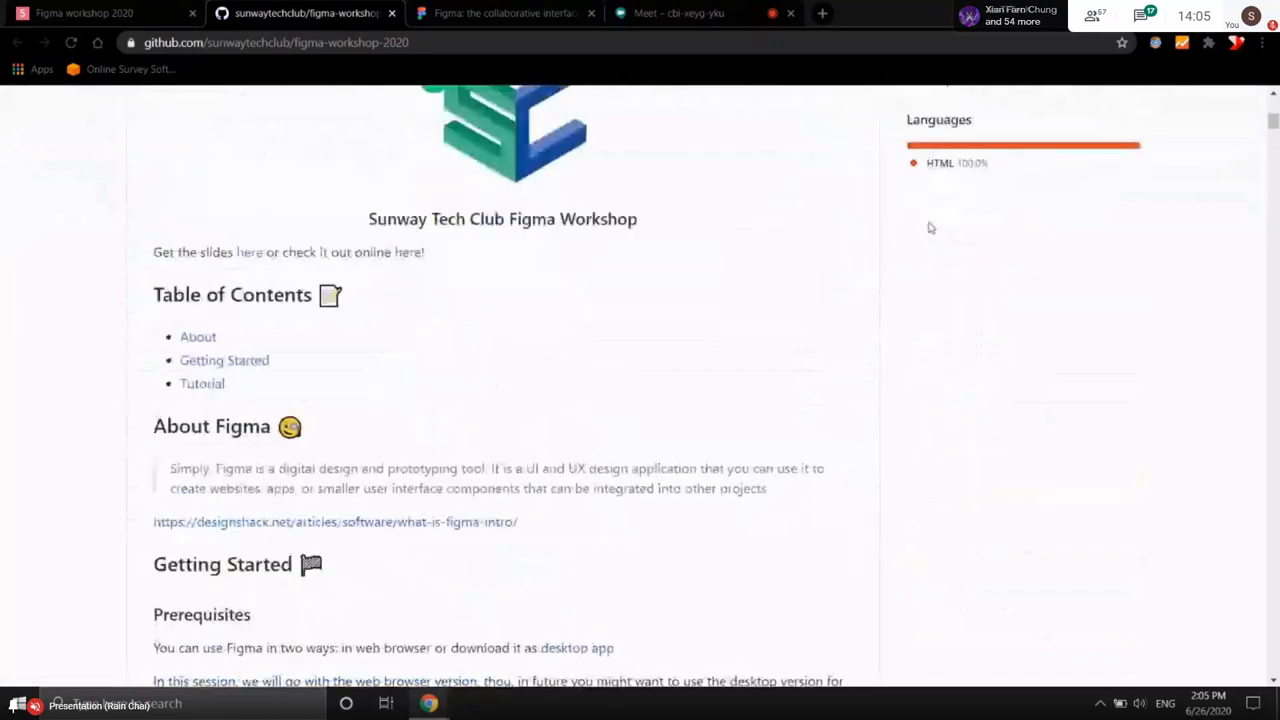
mouse_move(1273, 123)
left_mouse_down()
mouse_move(1265, 571)
mouse_move(1270, 110)
left_mouse_up()
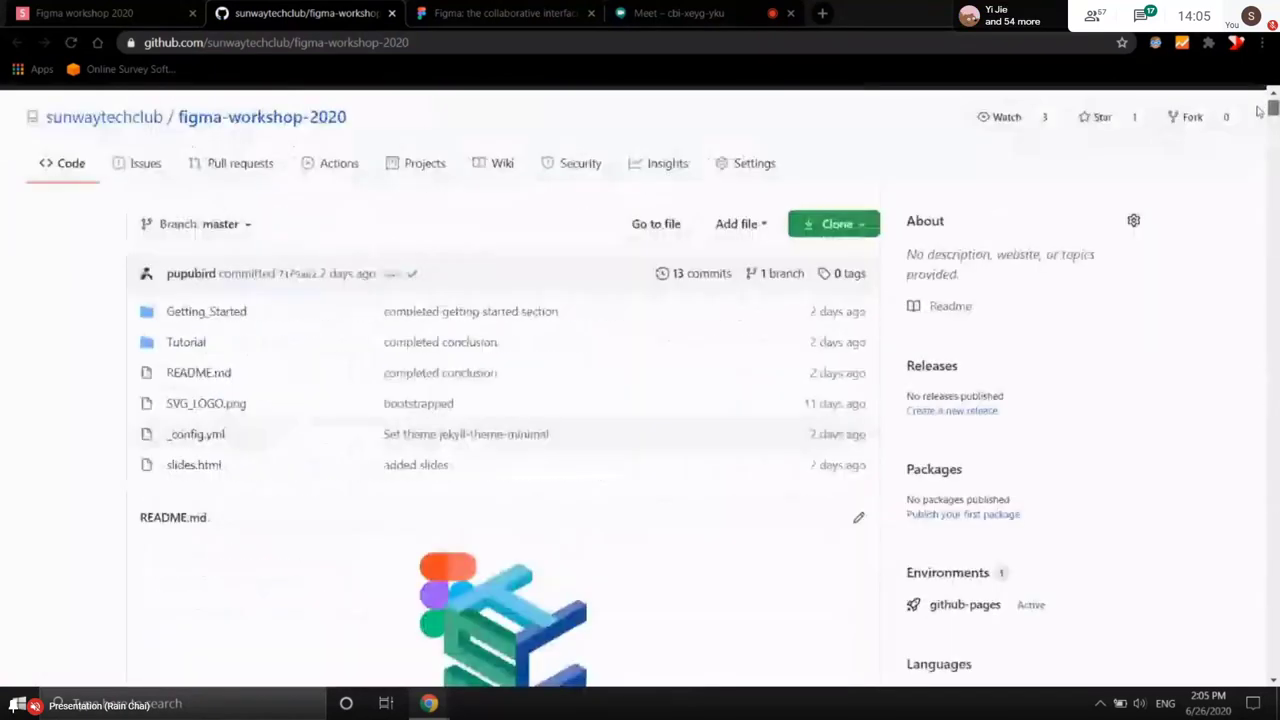
scroll(600, 283, "down", 2)
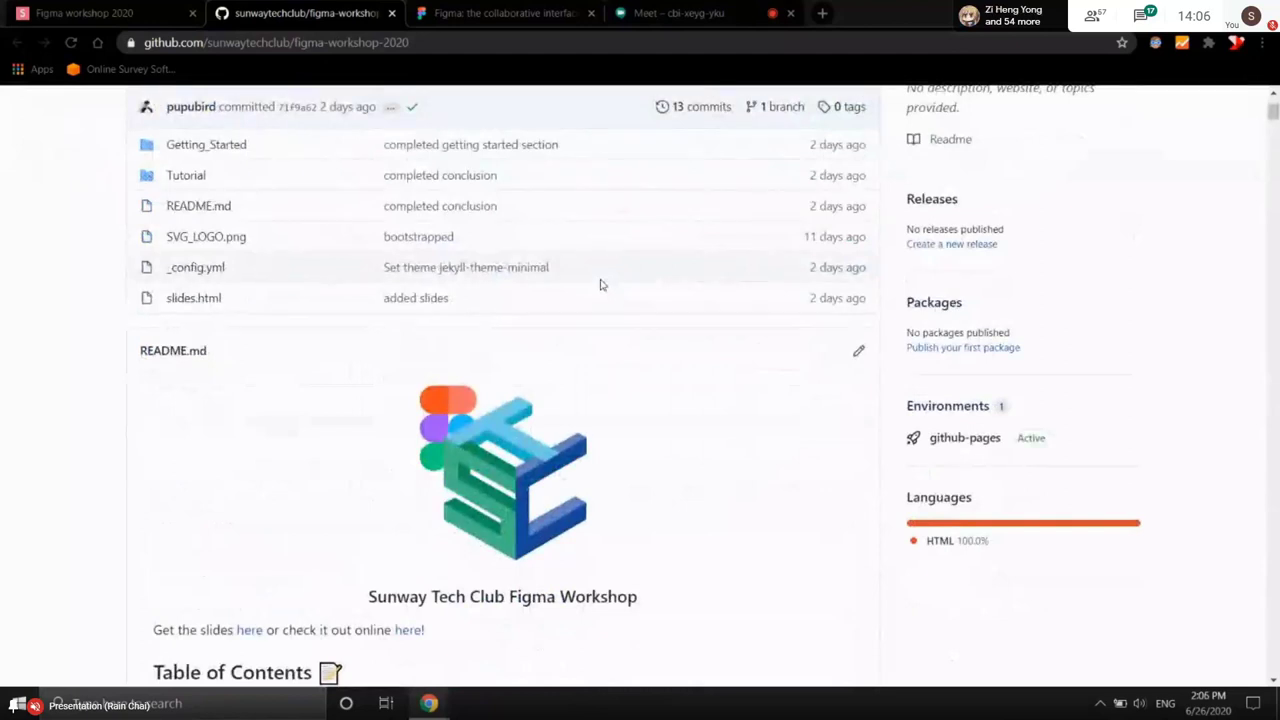
scroll(1040, 185, "down", 3)
left_click_drag(1268, 122, 1272, 95)
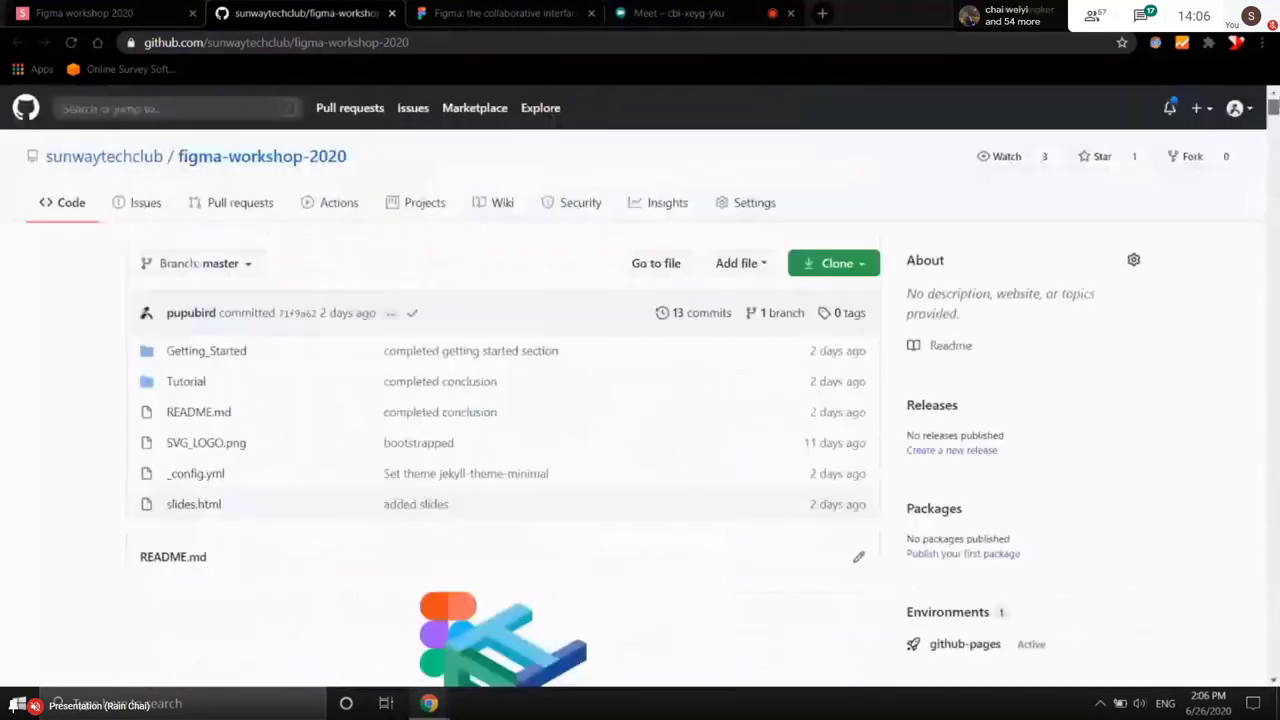
scroll(475, 256, "down", 2)
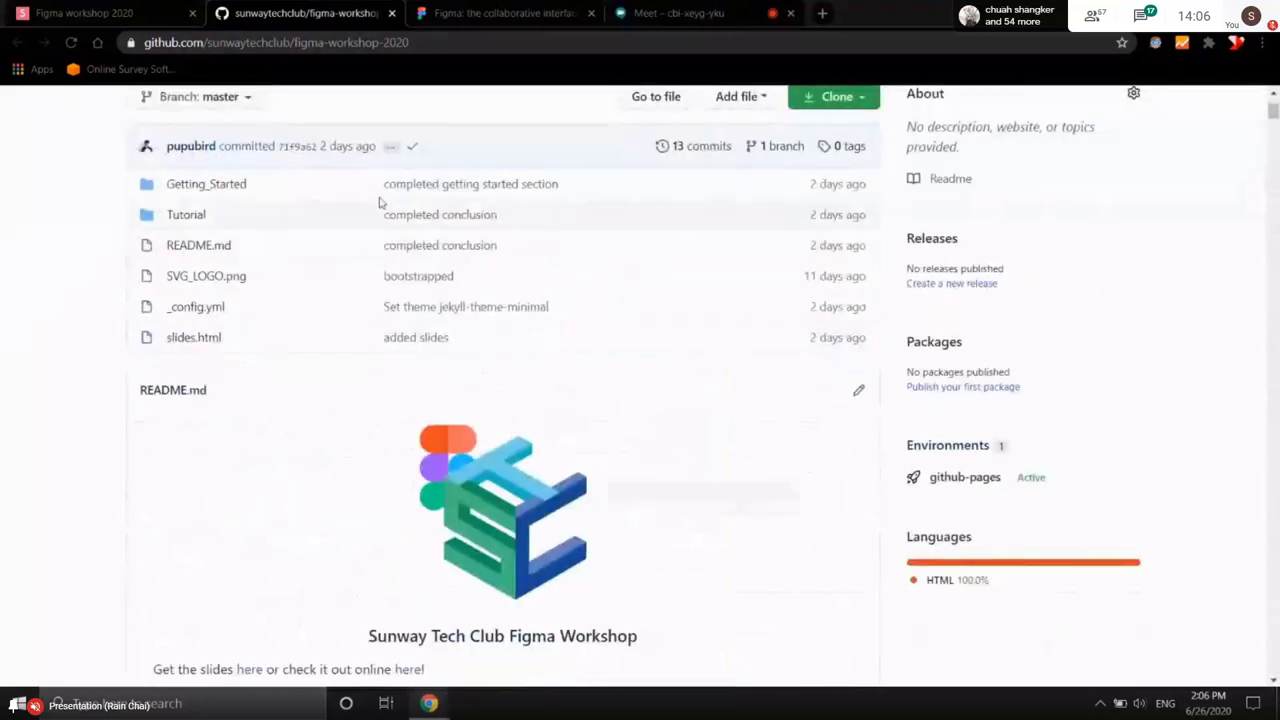
scroll(380, 200, "down", 2)
scroll(245, 188, "down", 3)
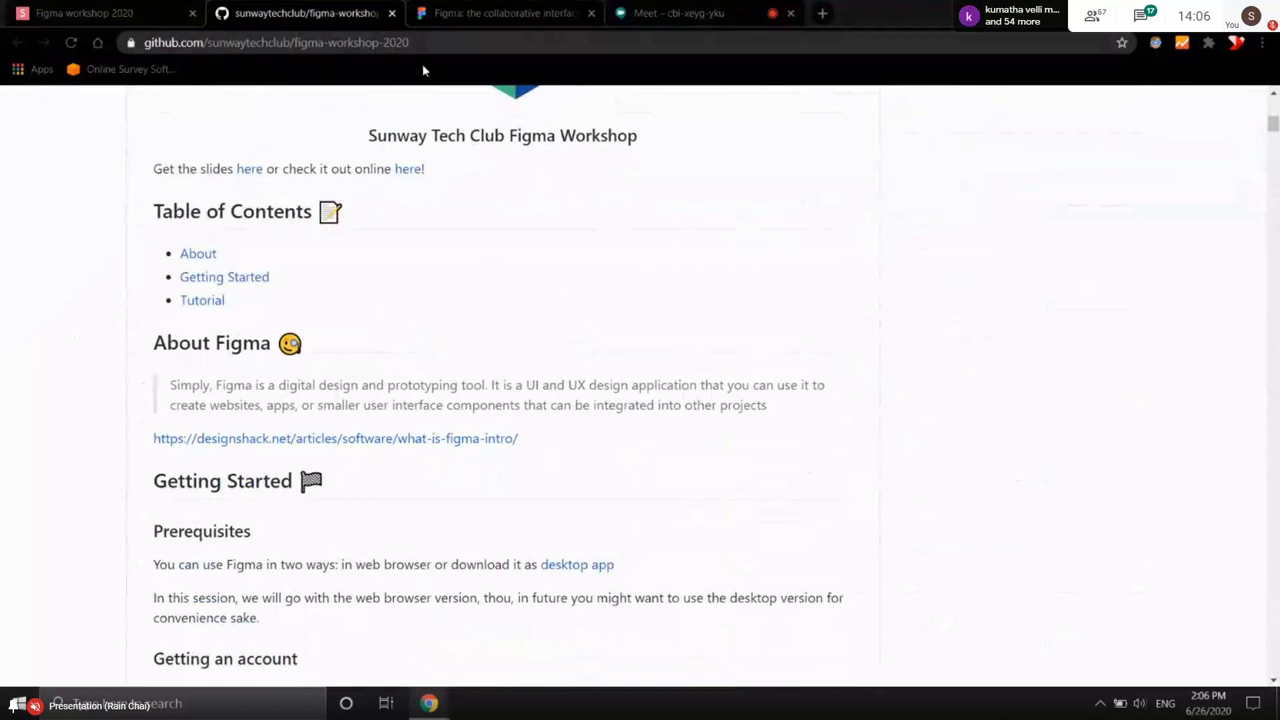
left_click(519, 10)
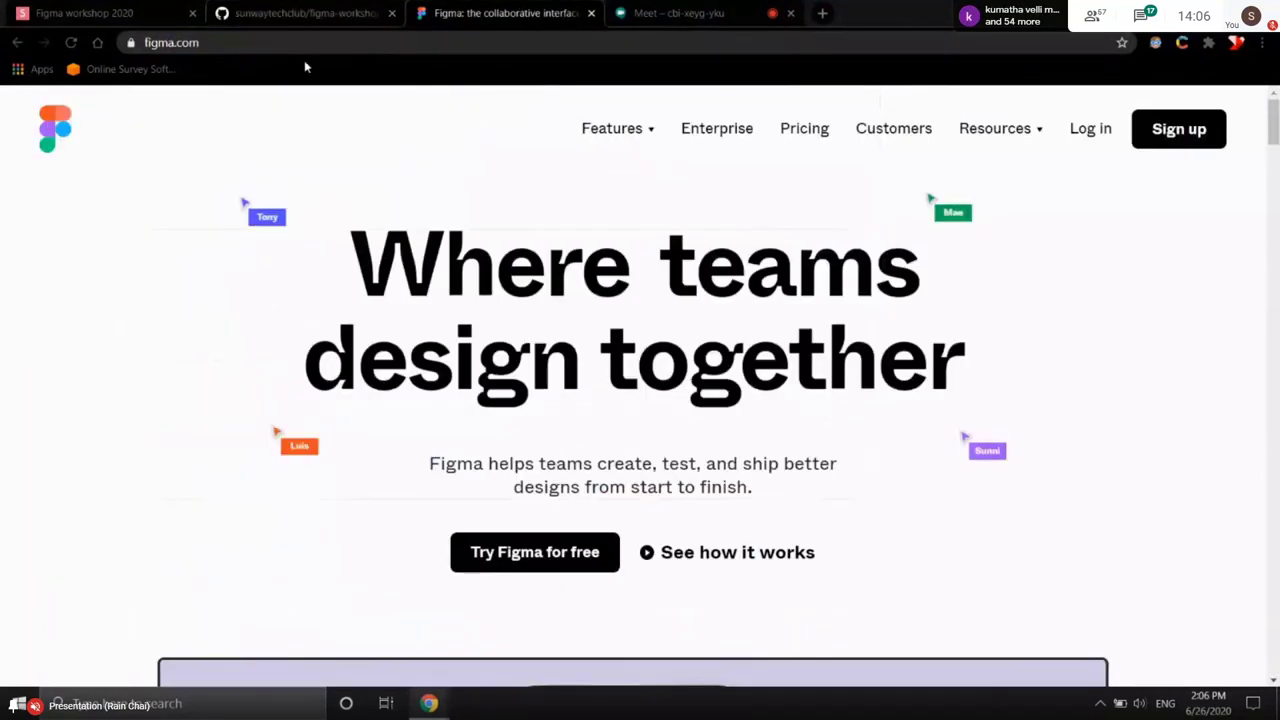
left_click(679, 13)
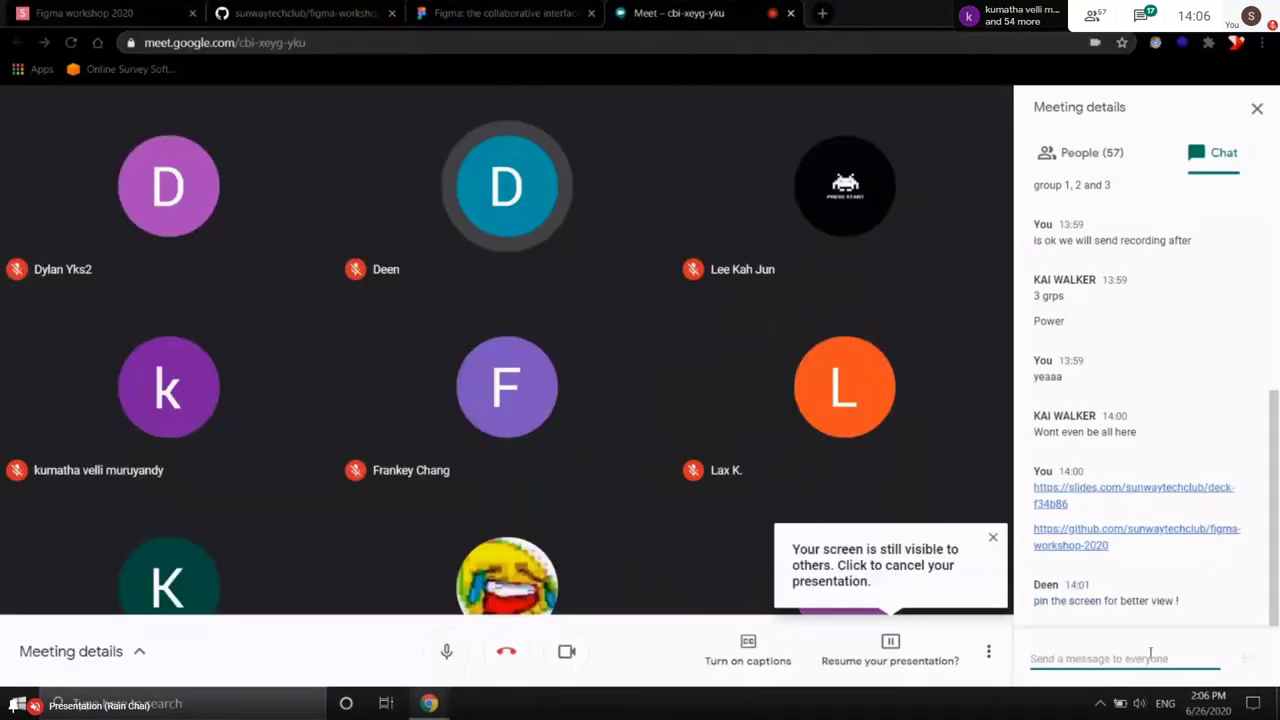
type("https://www.figma.com/")
key("Return")
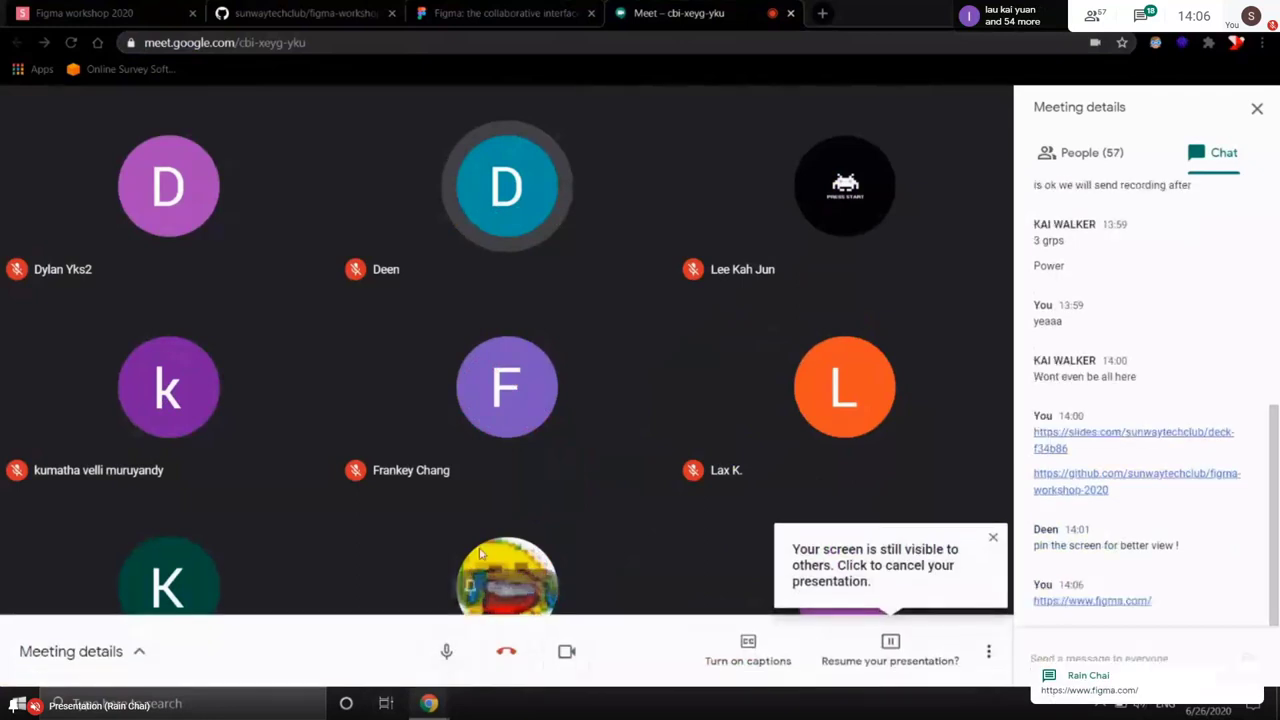
key("ctrl+shift+Tab")
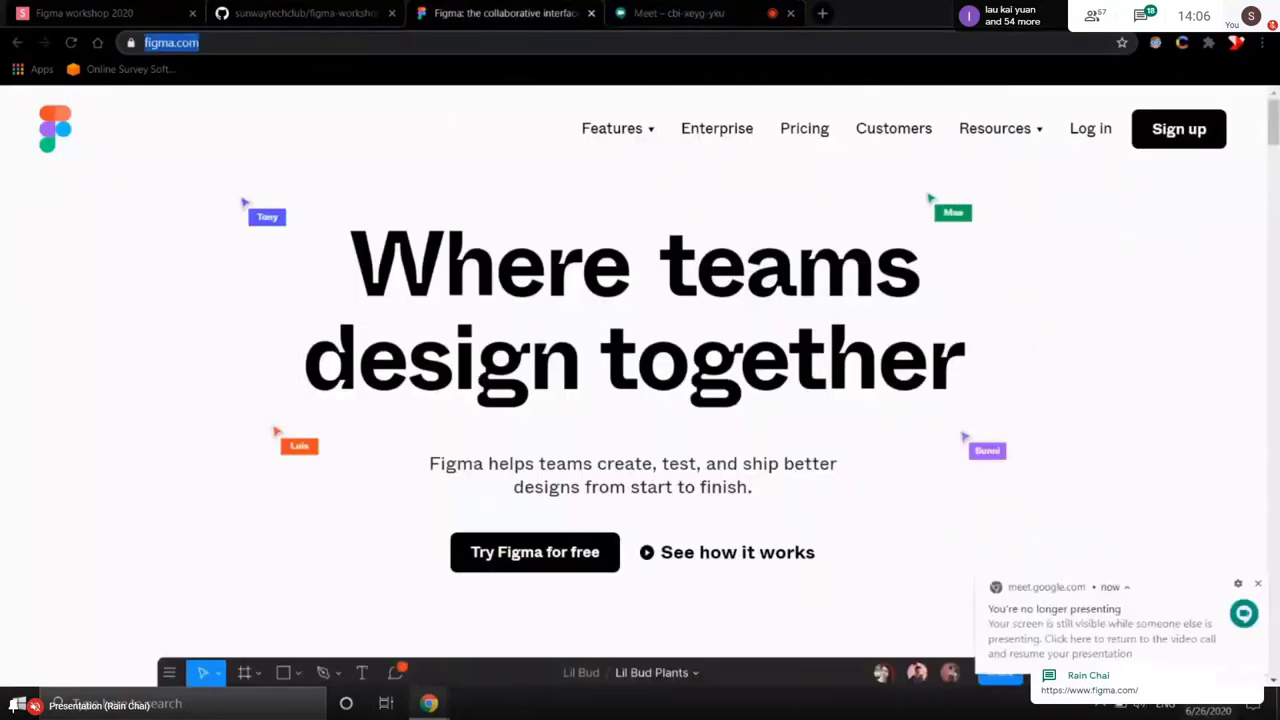
left_click(1220, 412)
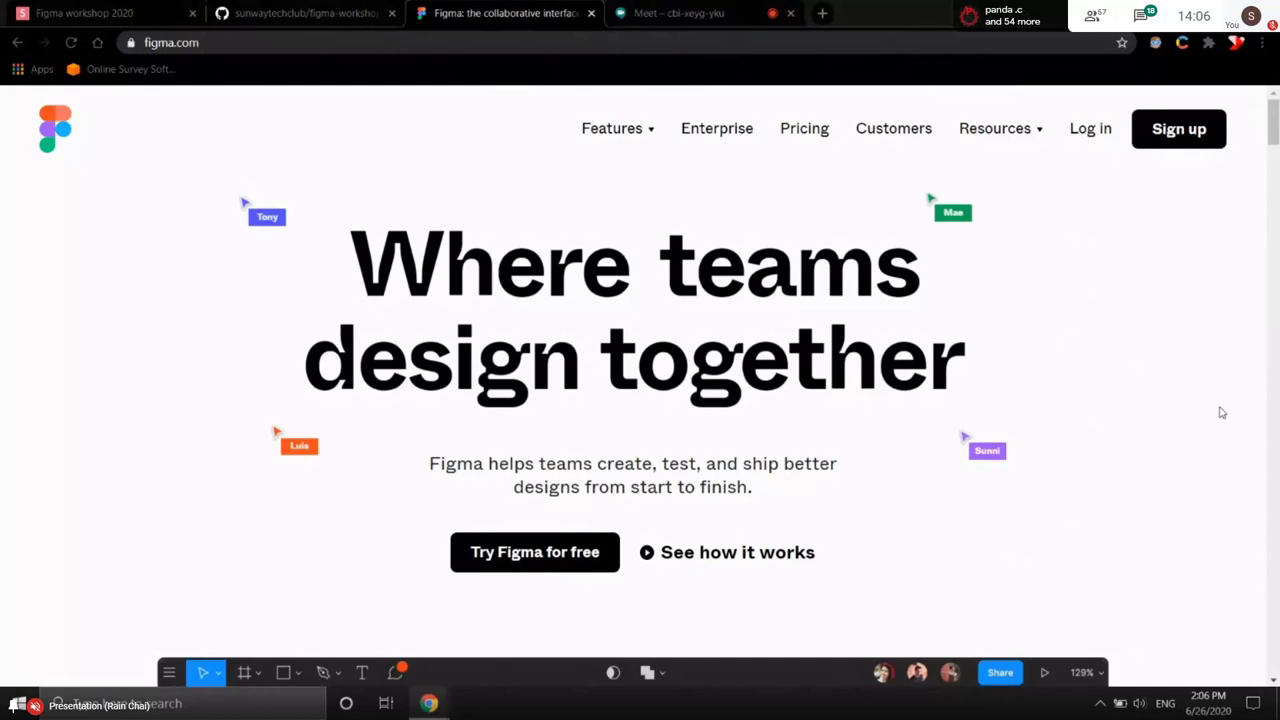
- Examine the README's Prerequisites and Getting an account sections, then look over the Figma home page and its listed features
key("ctrl+shift+Tab")
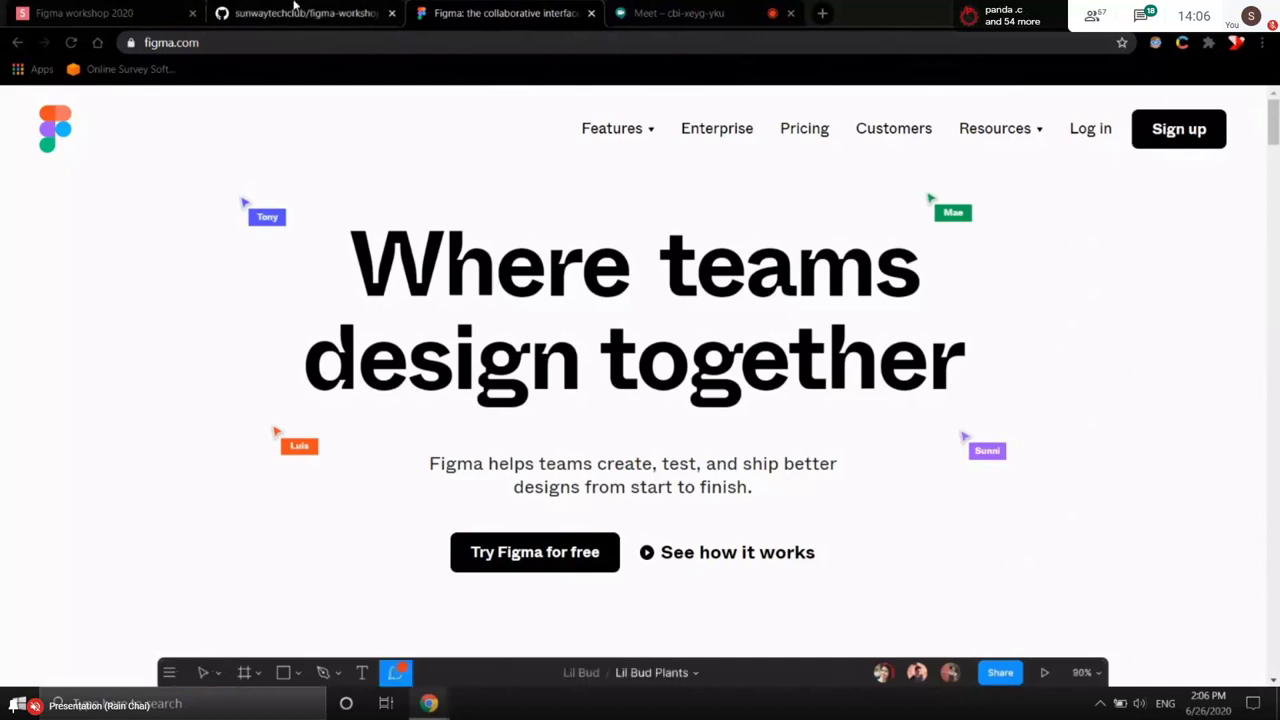
scroll(433, 328, "down", 1)
scroll(433, 328, "down", 3)
scroll(634, 281, "up", 3)
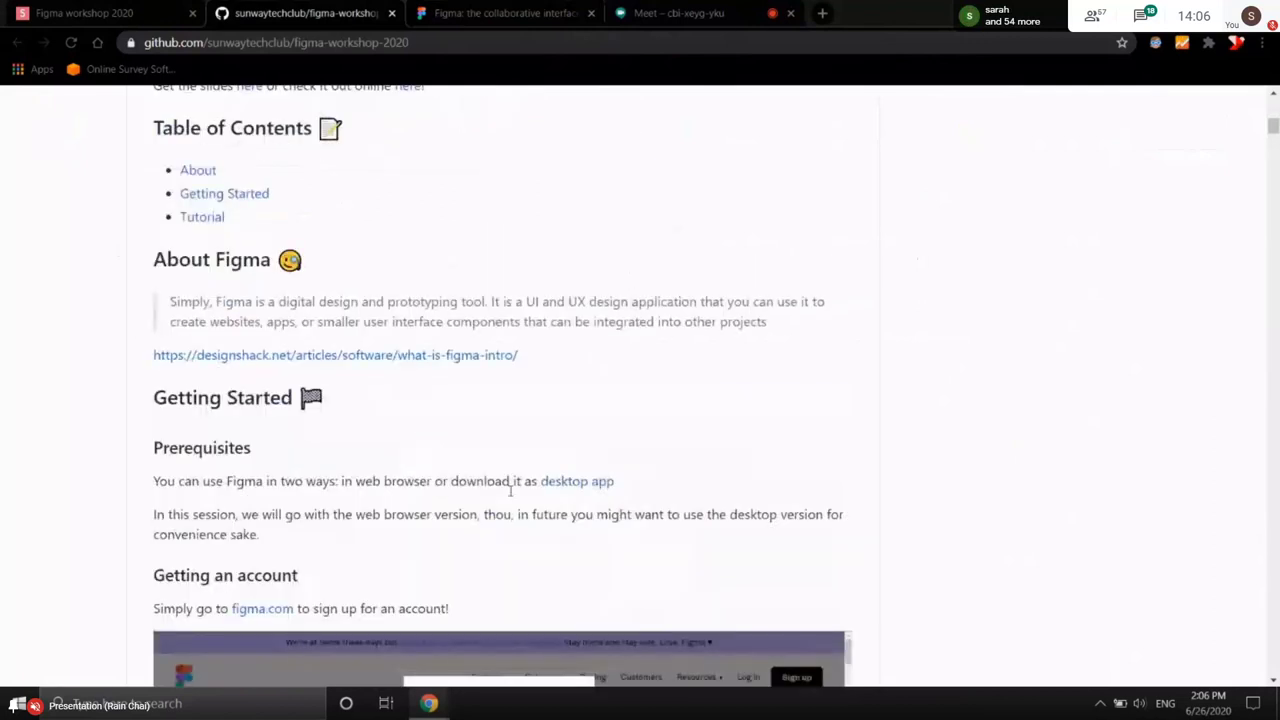
left_click(539, 8)
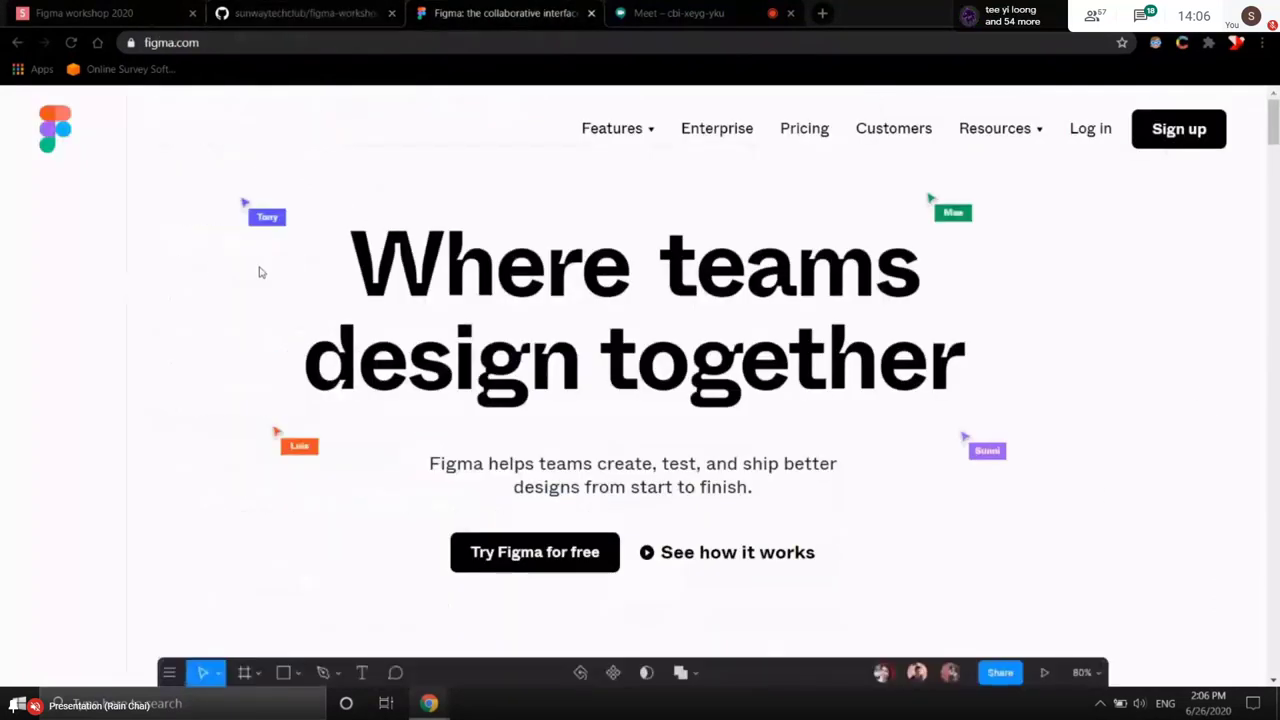
scroll(496, 222, "down", 6)
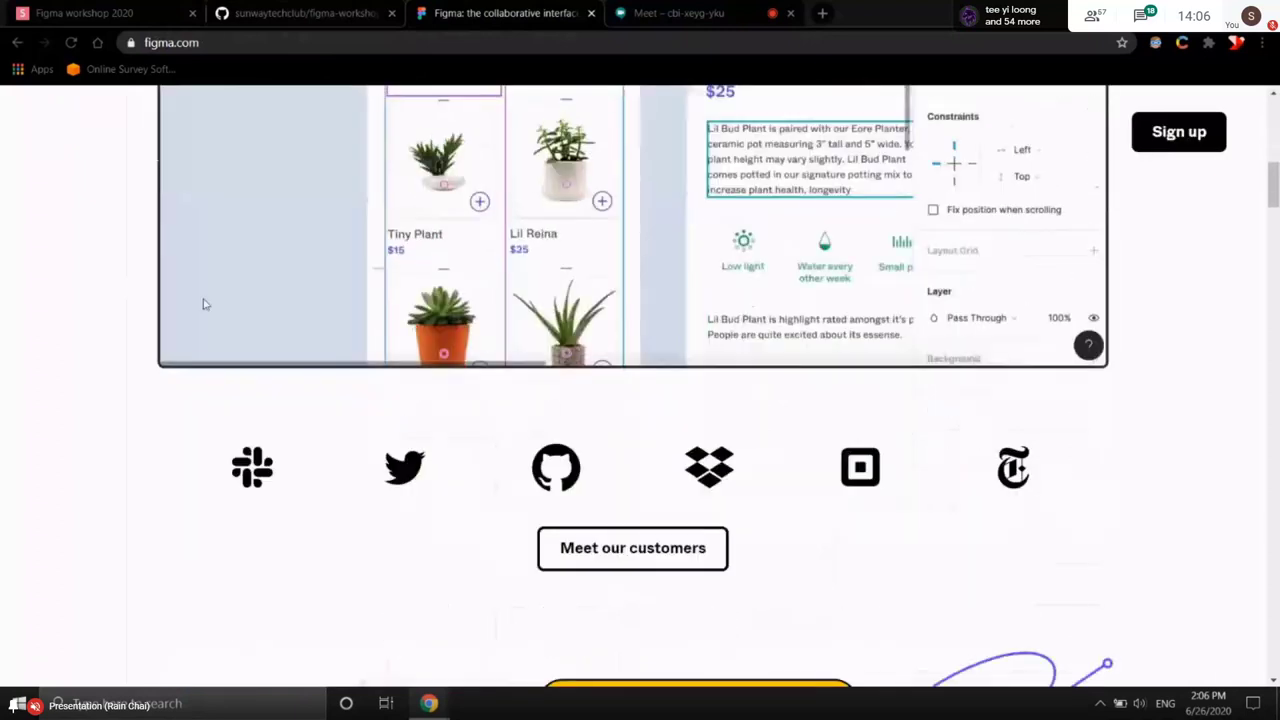
scroll(866, 337, "up", 3)
scroll(1080, 346, "up", 5)
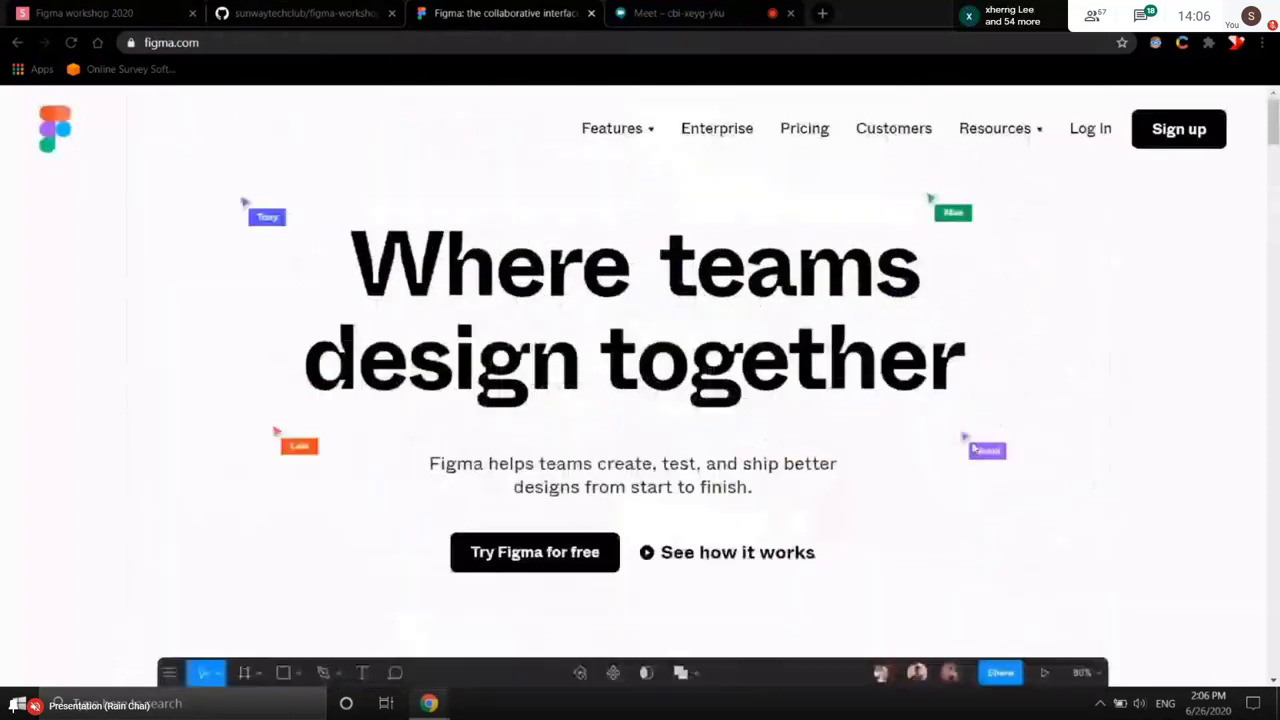
mouse_move(607, 165)
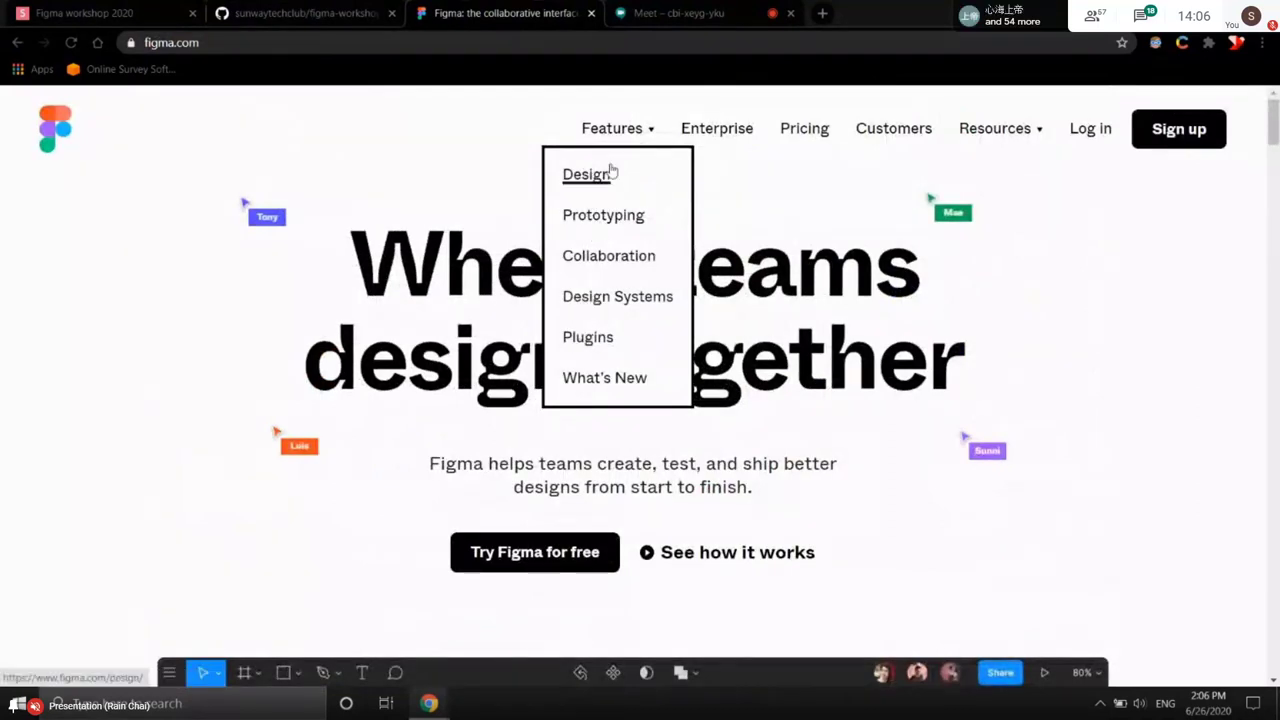
- Open Figma's pricing page and examine what the free Starter plan offers compared with Professional and Organization
left_click(808, 136)
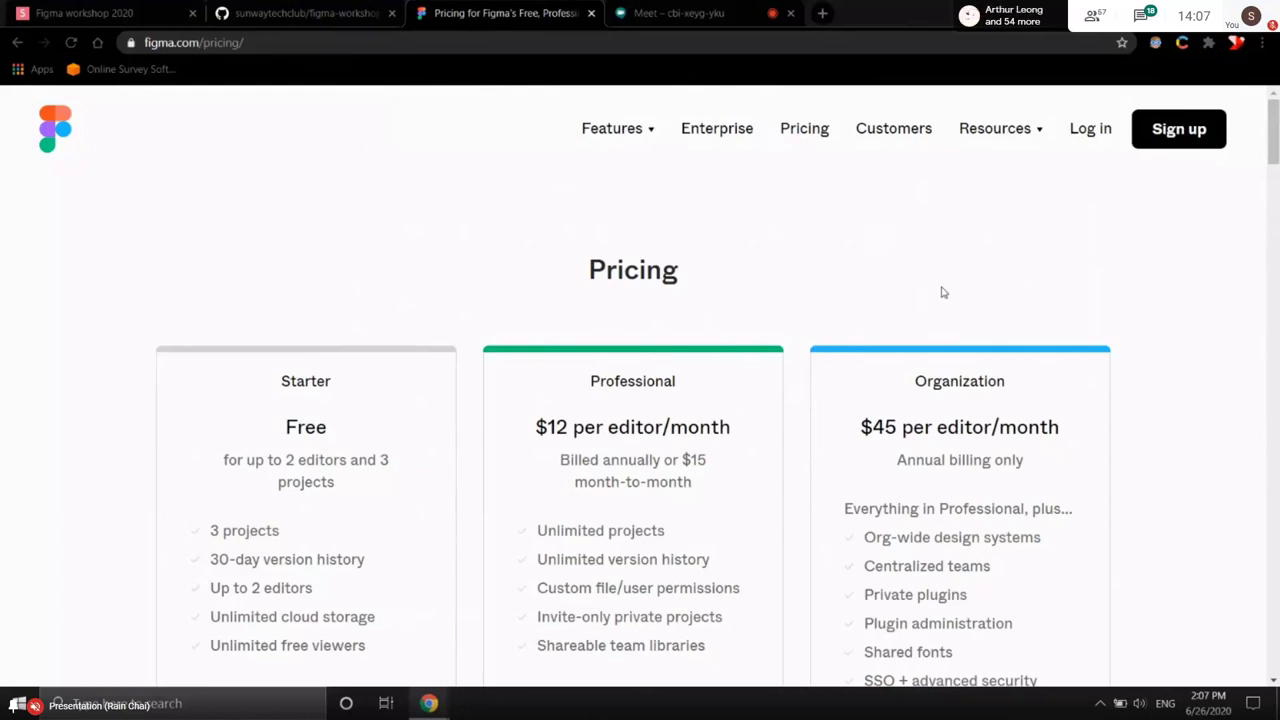
scroll(941, 292, "down", 1)
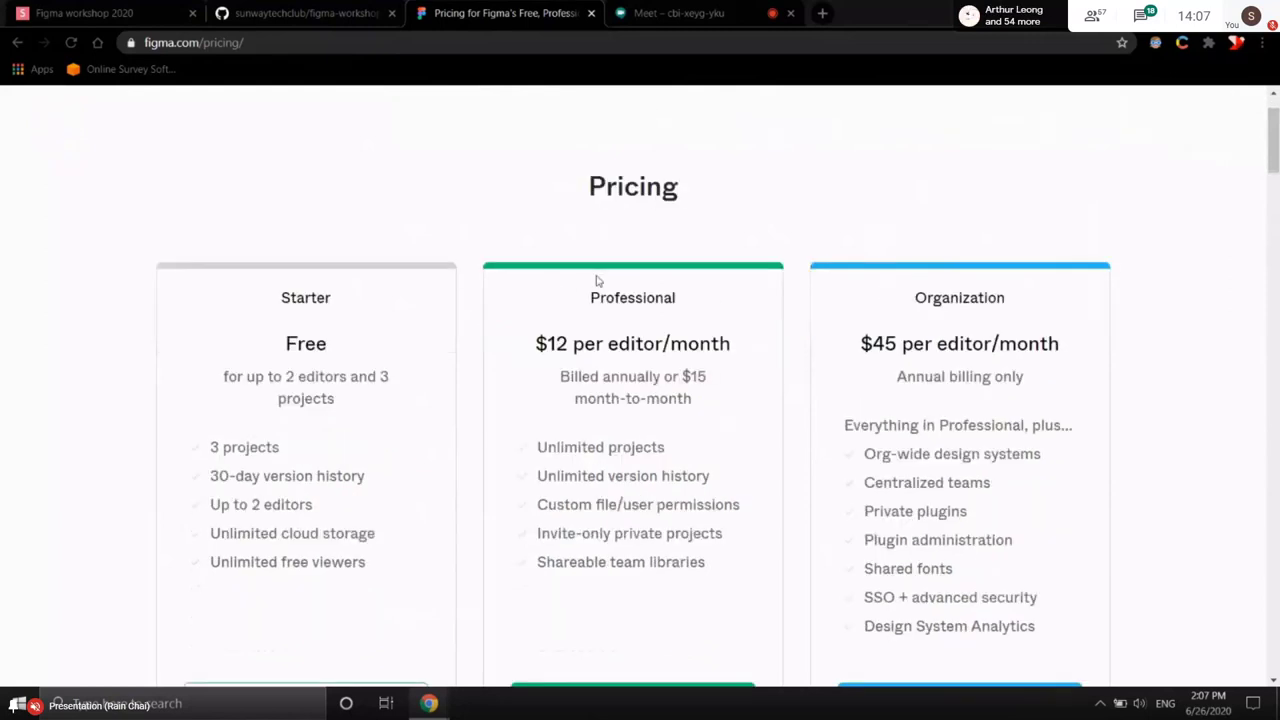
left_click_drag(284, 292, 369, 562)
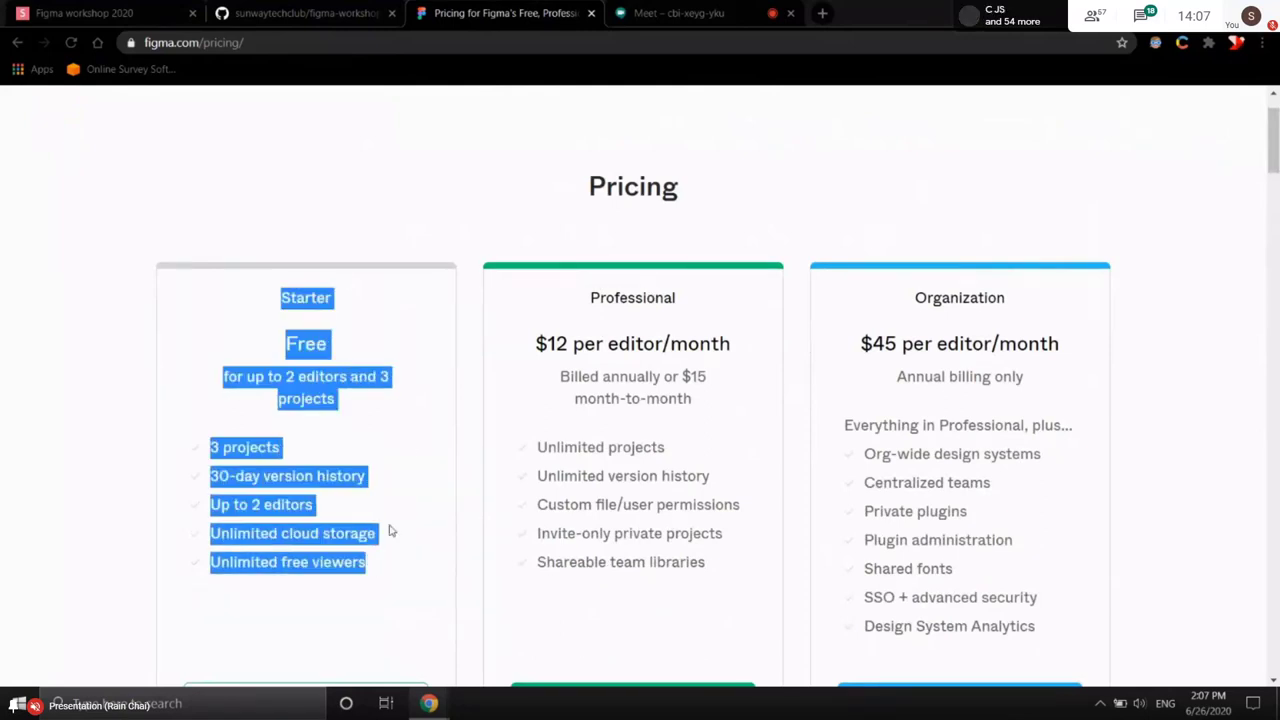
left_click(406, 448)
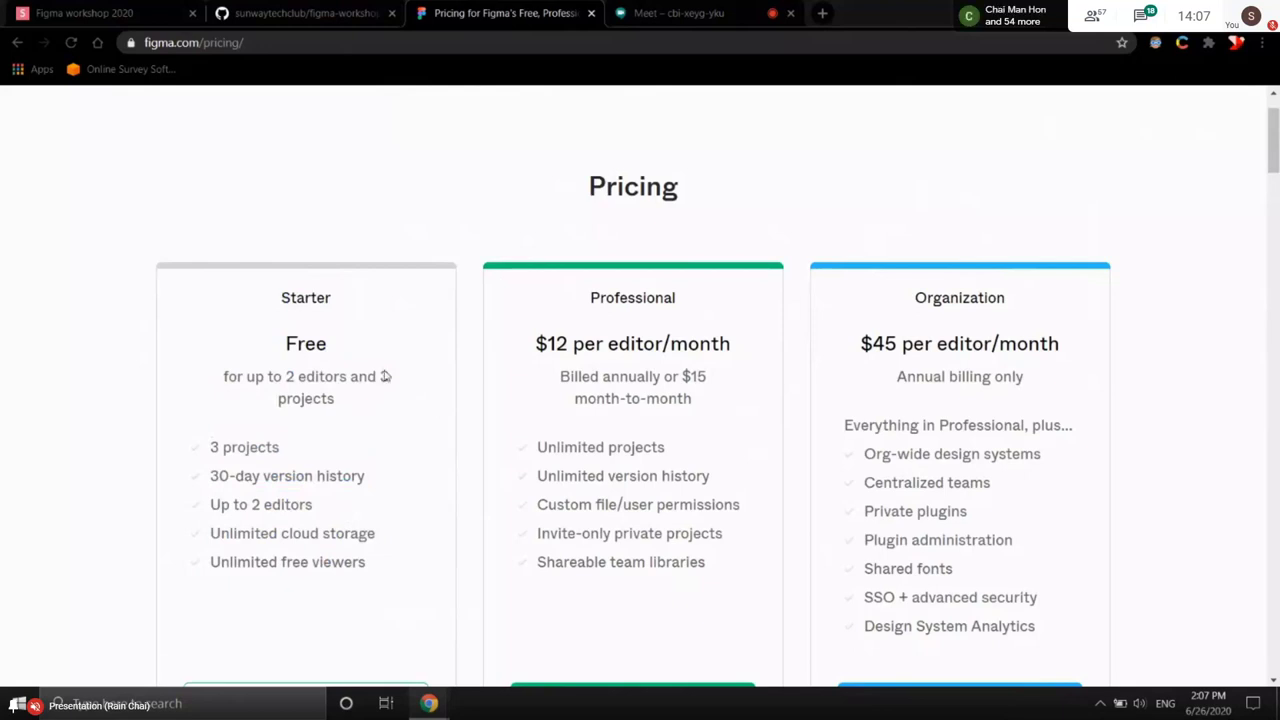
scroll(410, 340, "down", 2)
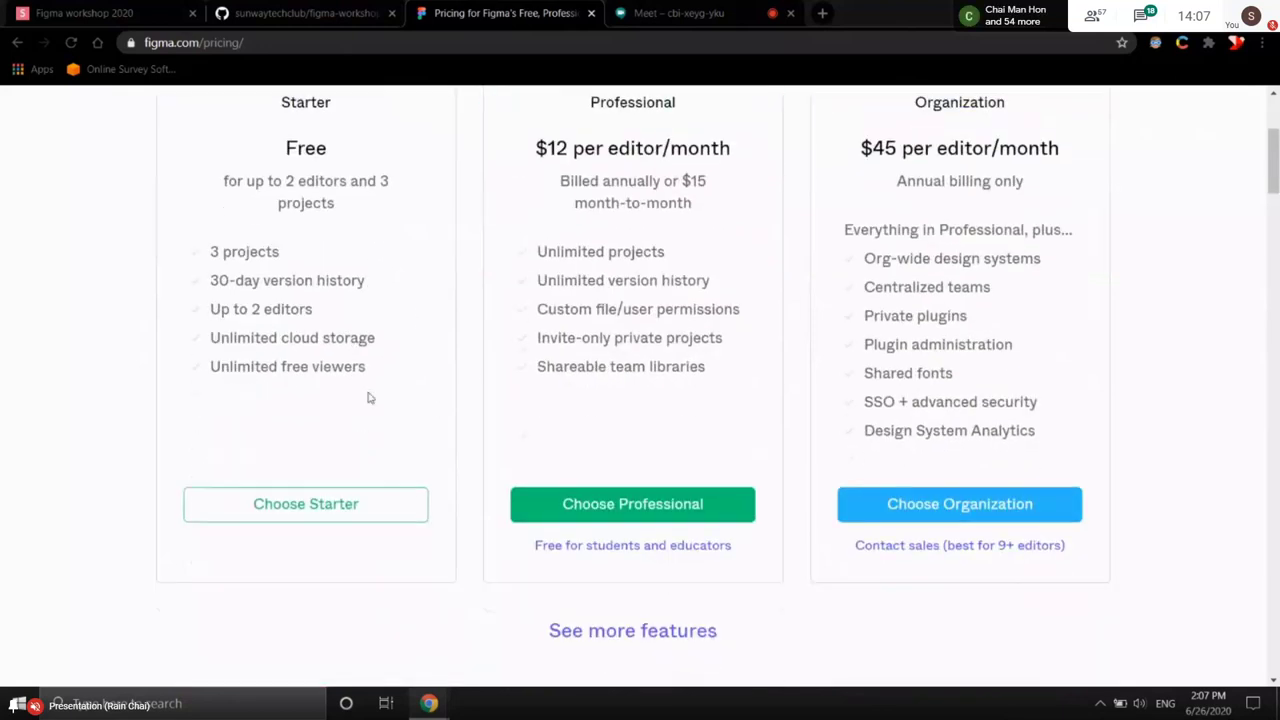
scroll(486, 397, "up", 2)
scroll(423, 374, "up", 1)
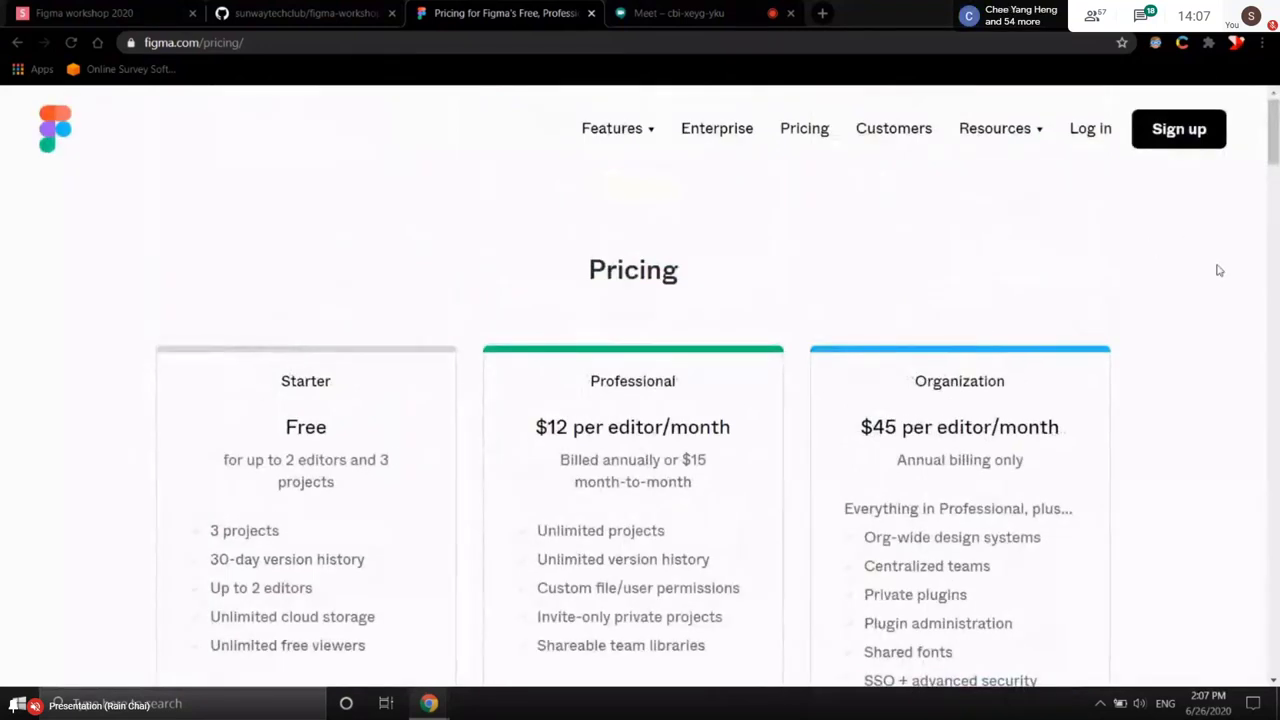
- Sign up for Figma with an existing Google account
left_click(1177, 136)
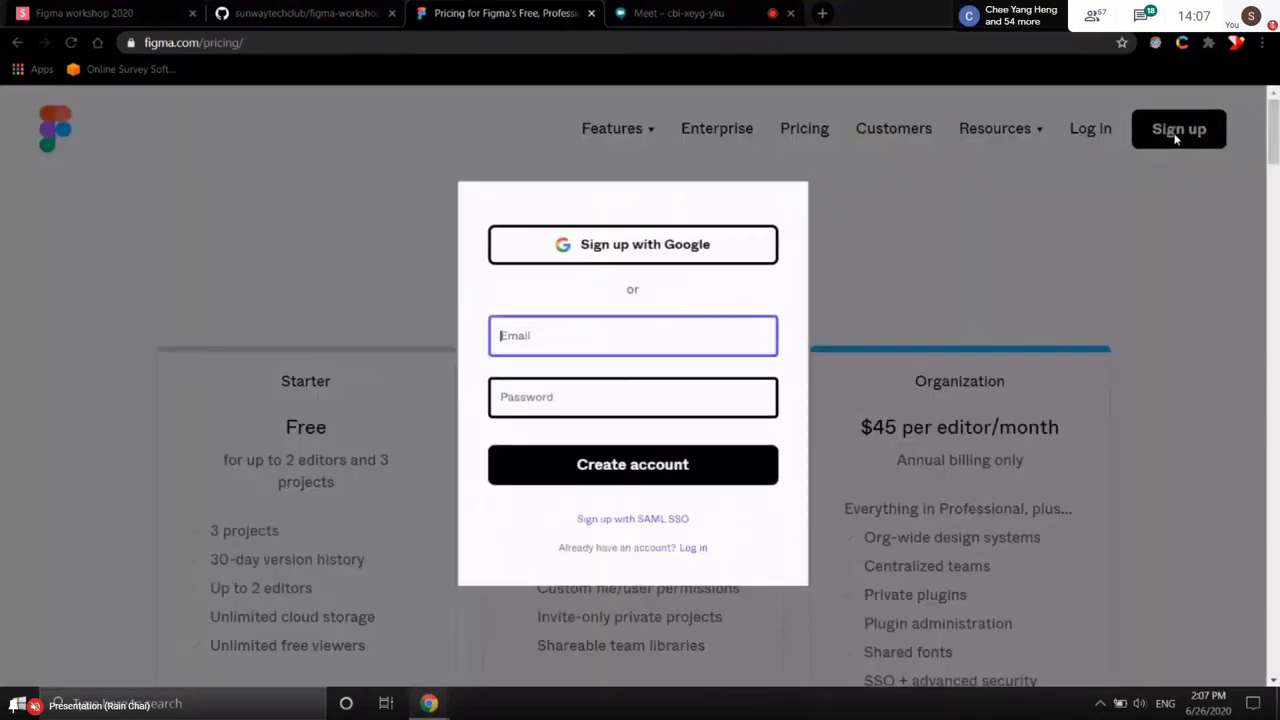
left_click(665, 244)
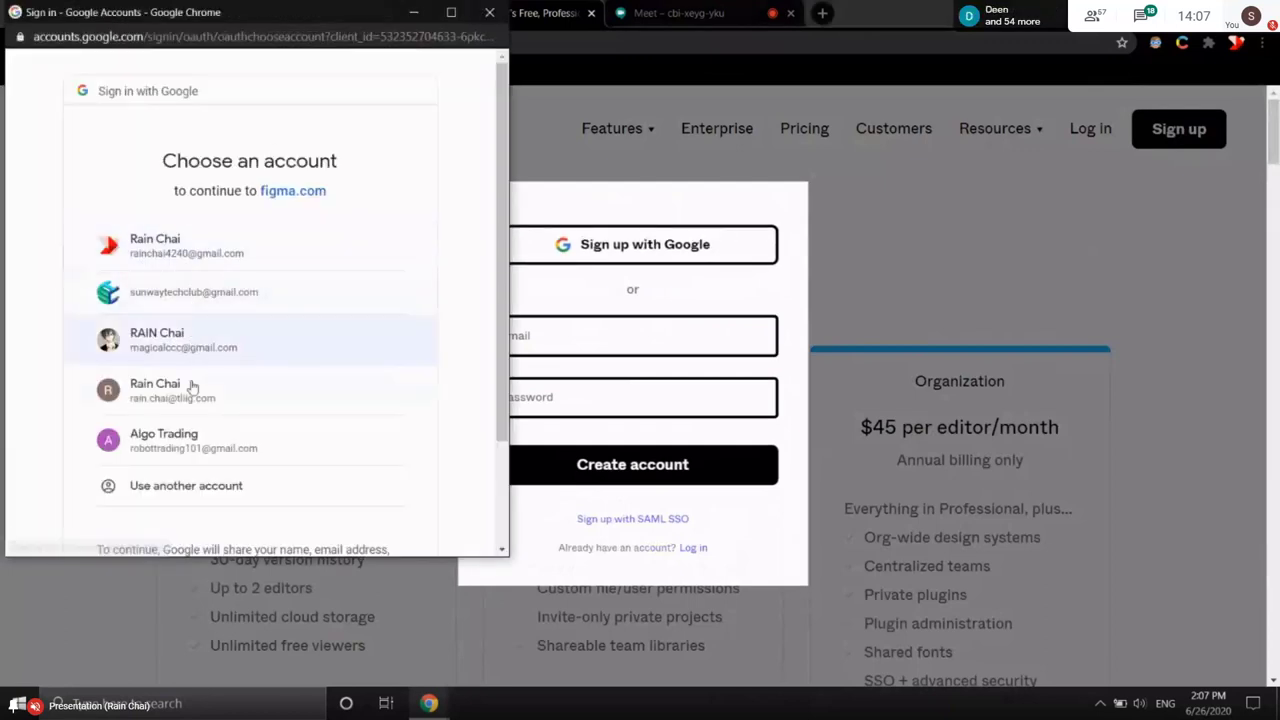
left_click(192, 387)
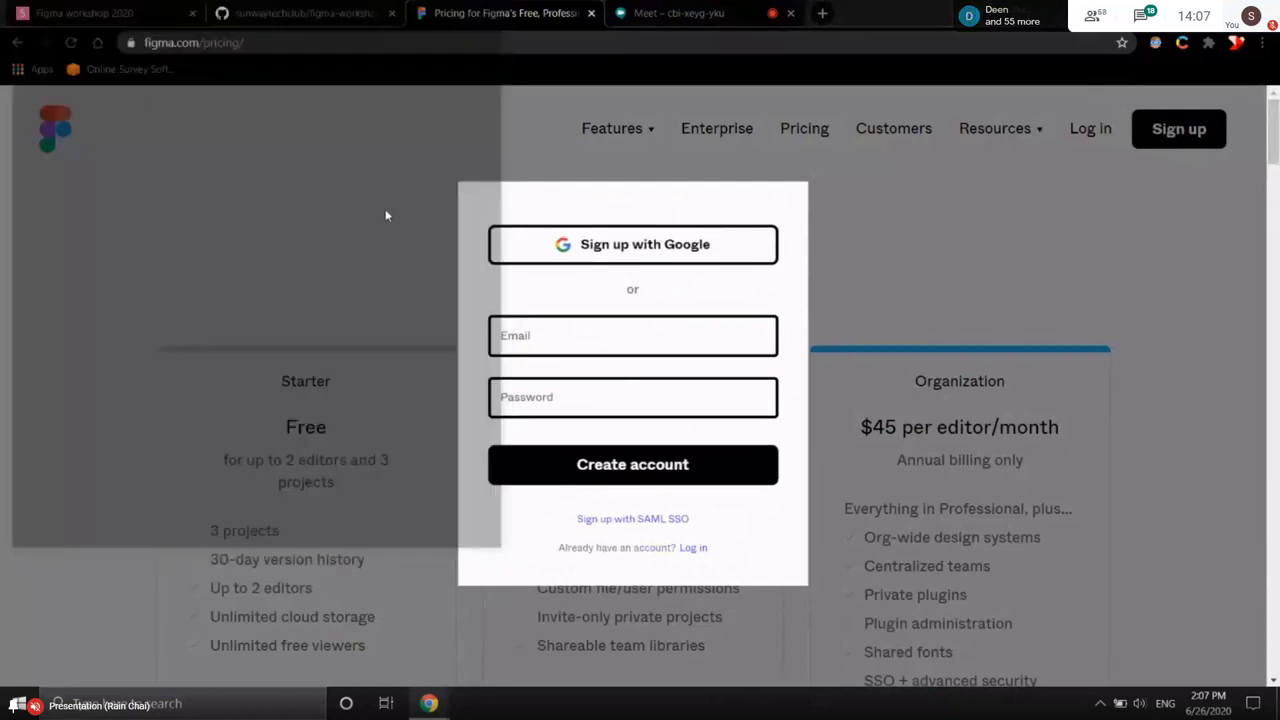
- Set the kind of work to Other and create the Figma account without joining the mailing list
left_click(630, 360)
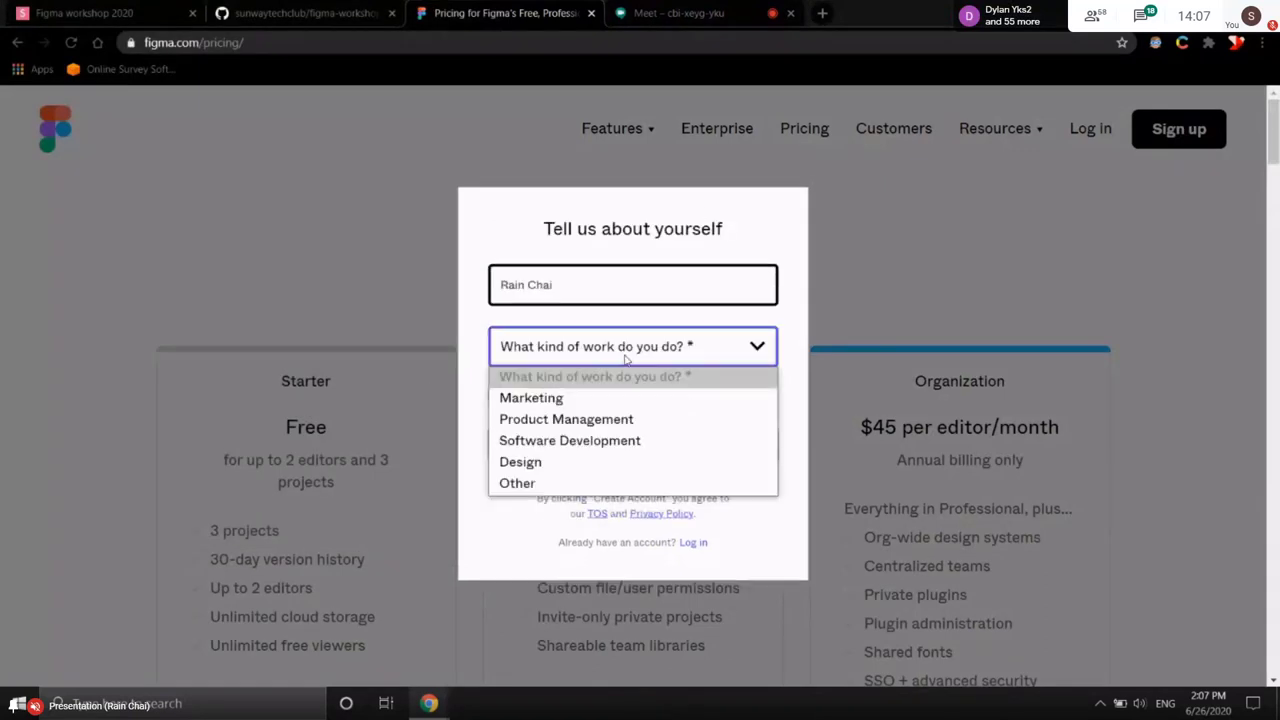
left_click(550, 484)
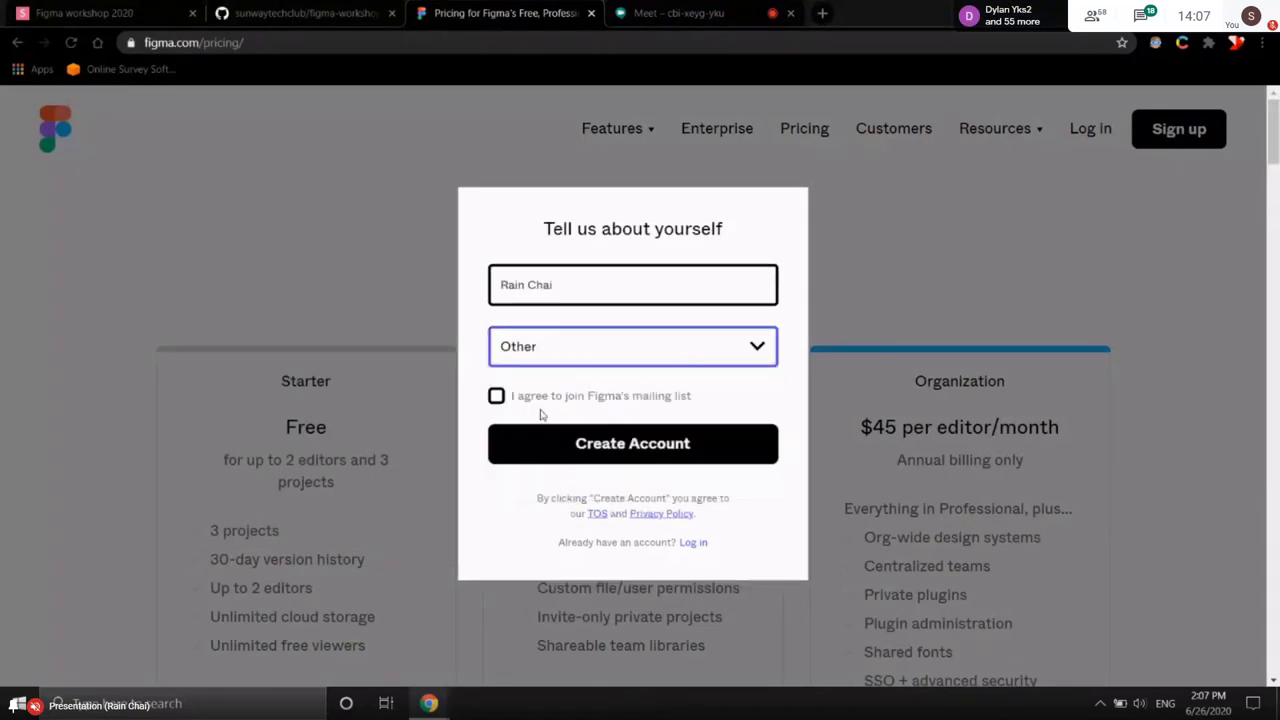
left_click(620, 446)
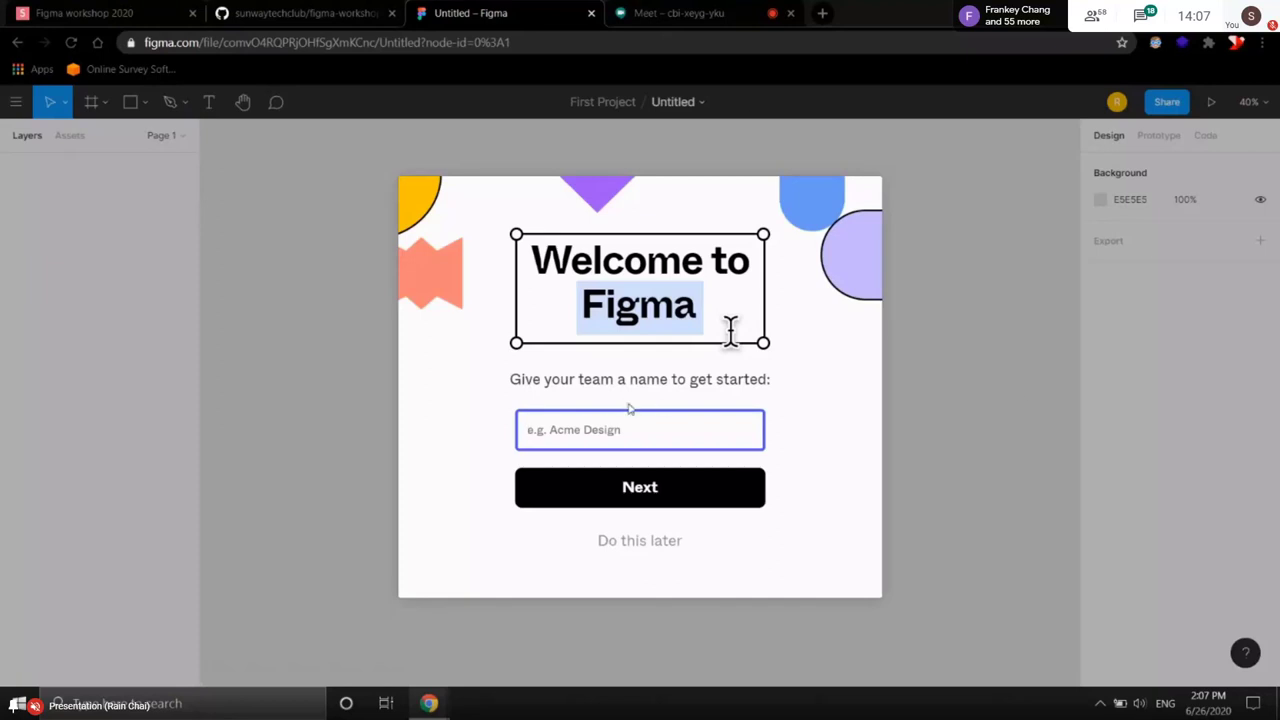
- Name the team rand and skip inviting collaborators
type("rand")
key("Return")
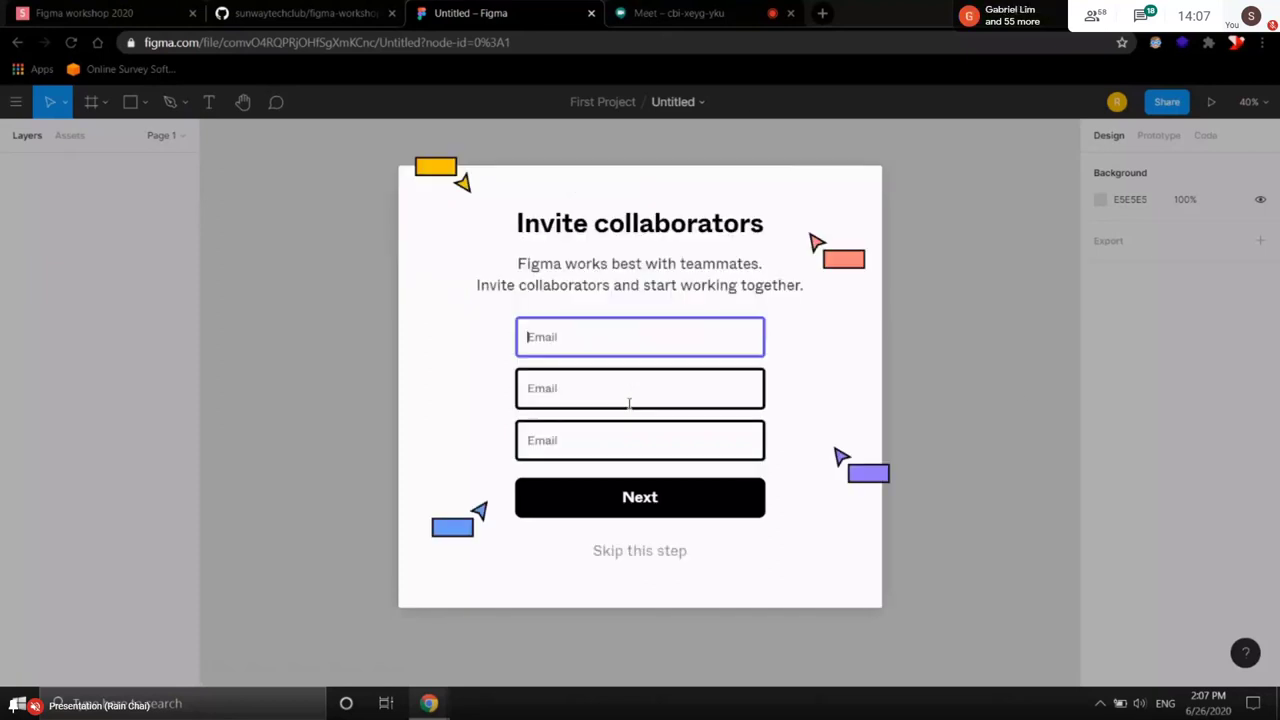
left_click(660, 550)
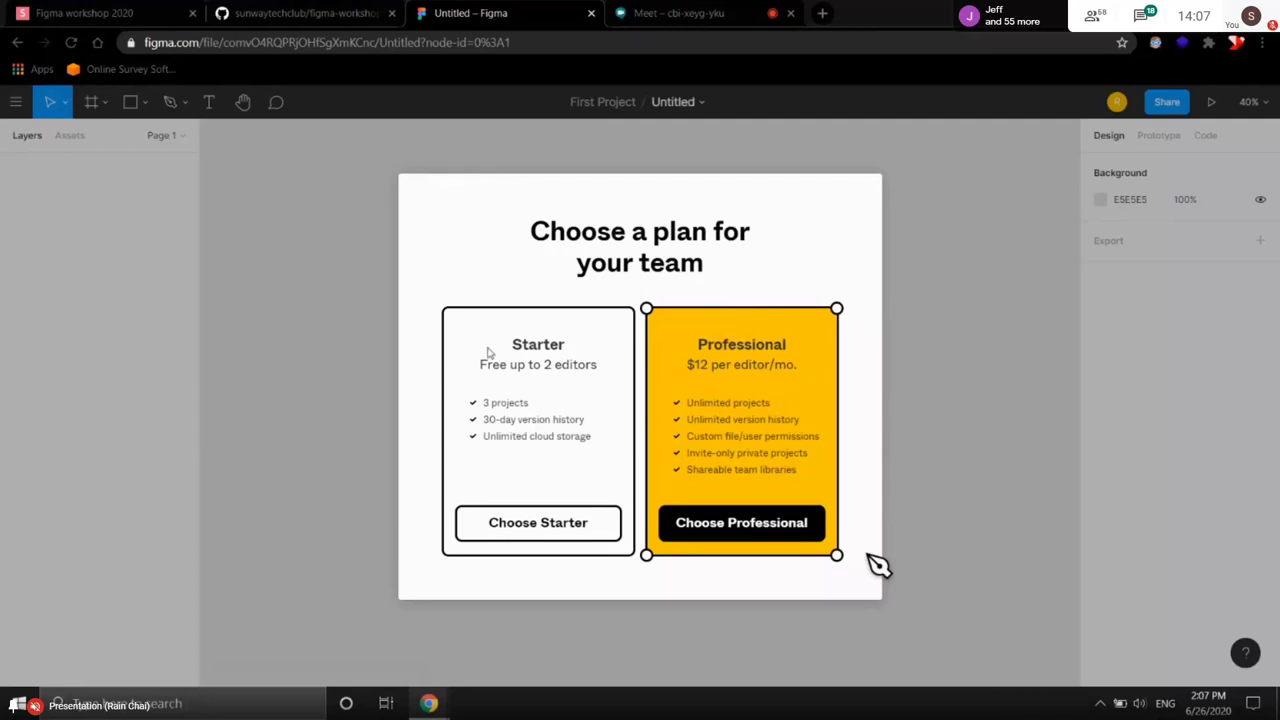
- Choose the free Starter plan for the team and decline the guided tour
left_click(543, 523)
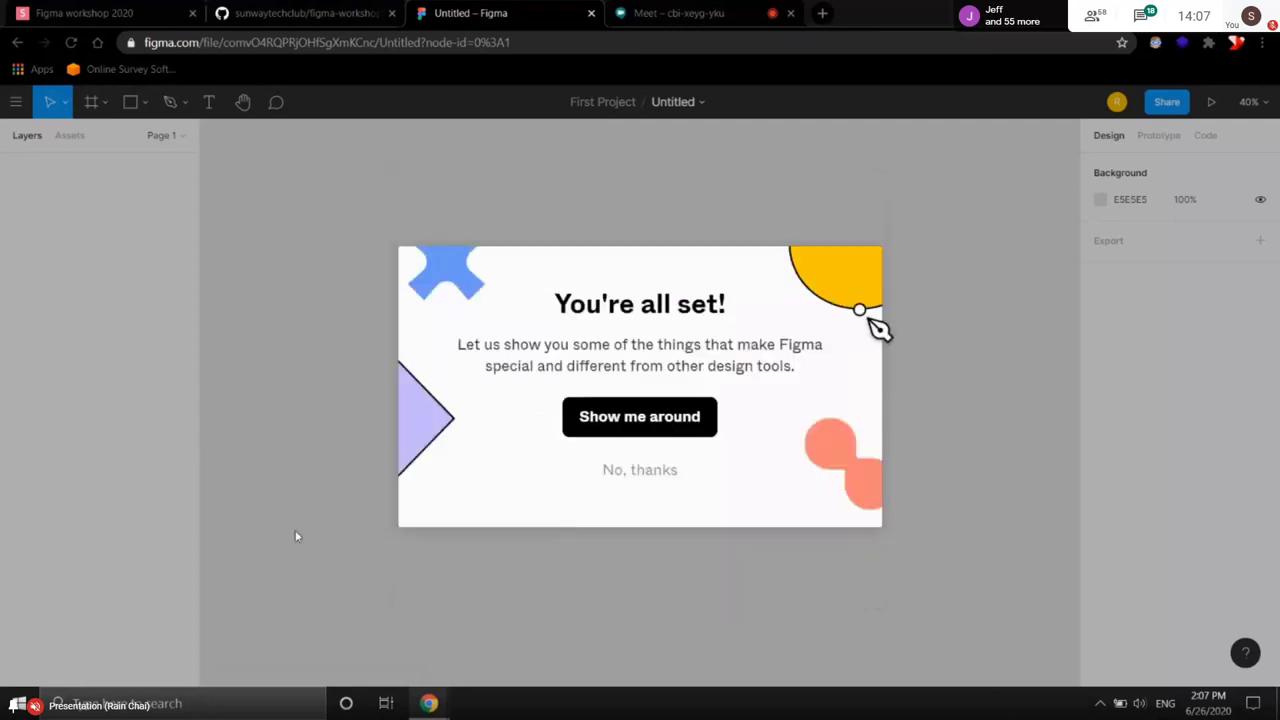
left_click(627, 470)
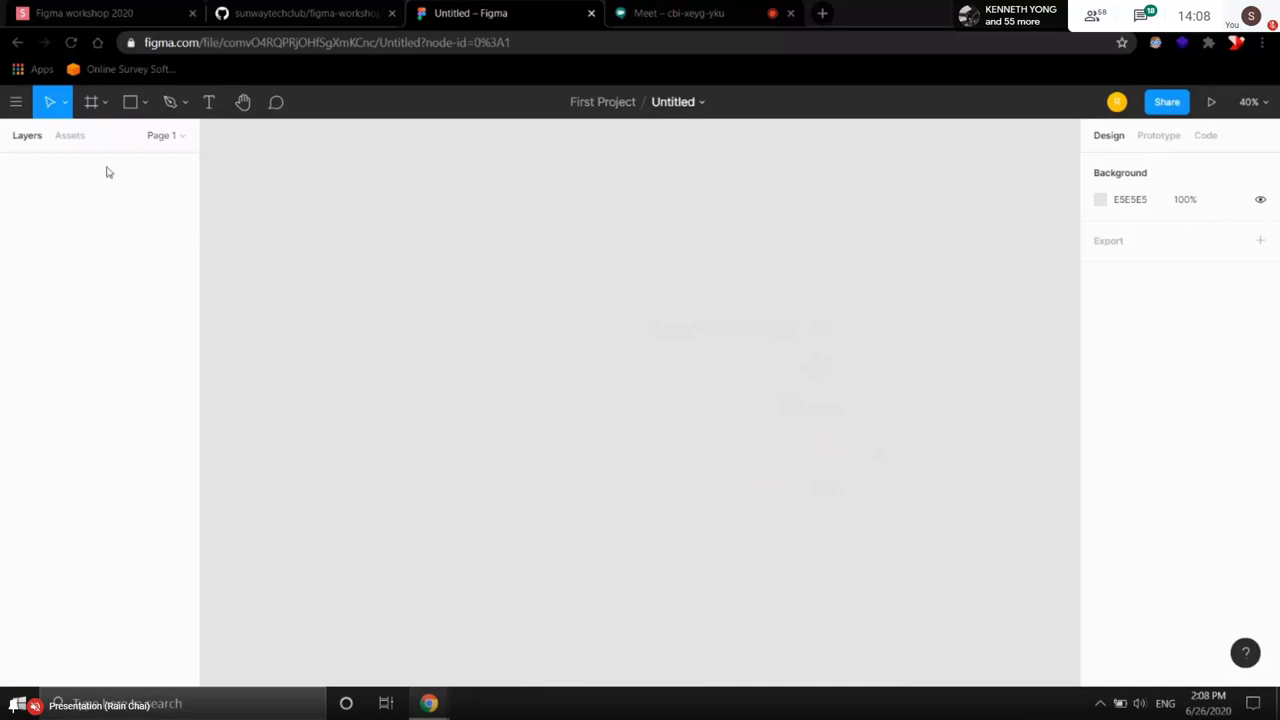
- Return from the untitled file to the file browser and dismiss the Sketch import notice
left_click(14, 104)
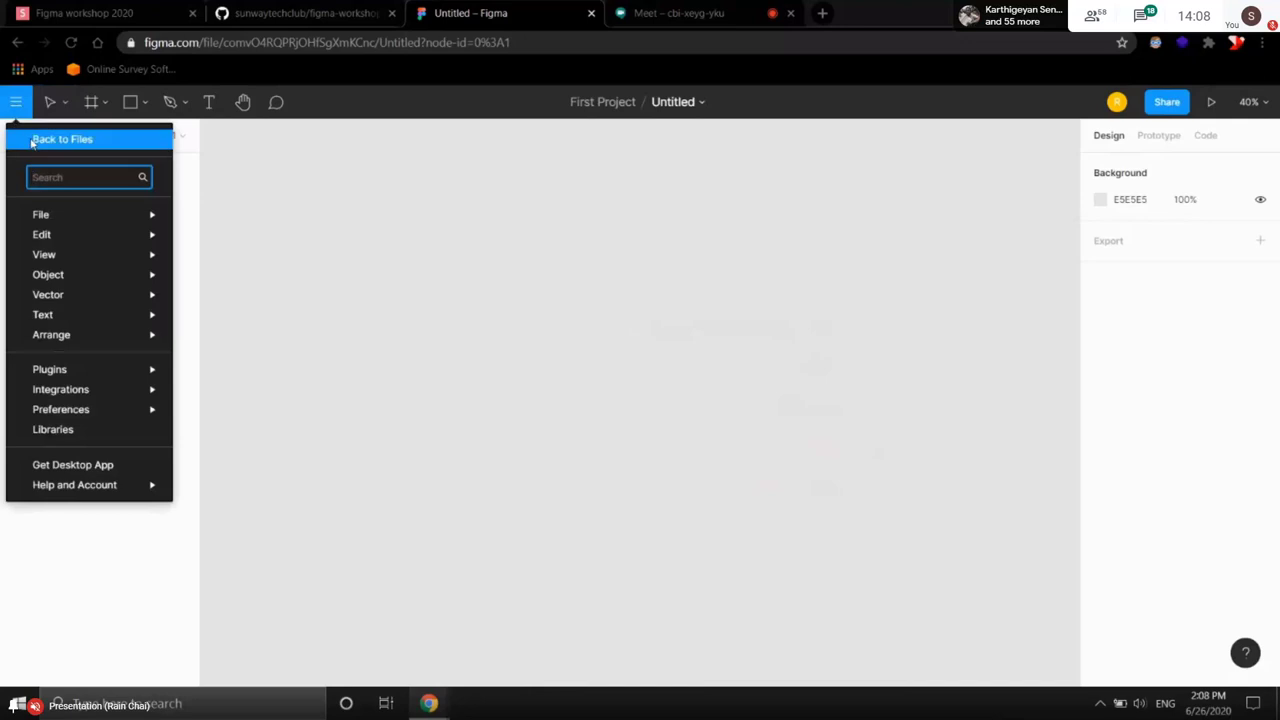
left_click(31, 140)
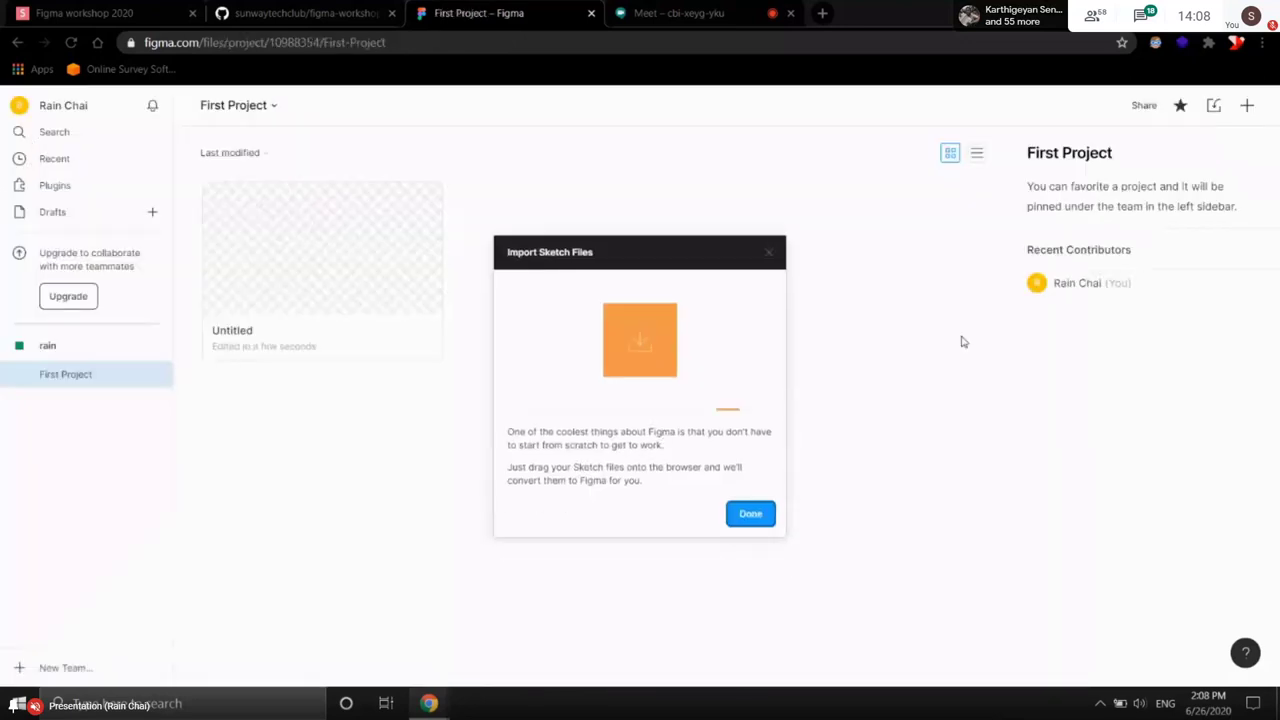
left_click(747, 518)
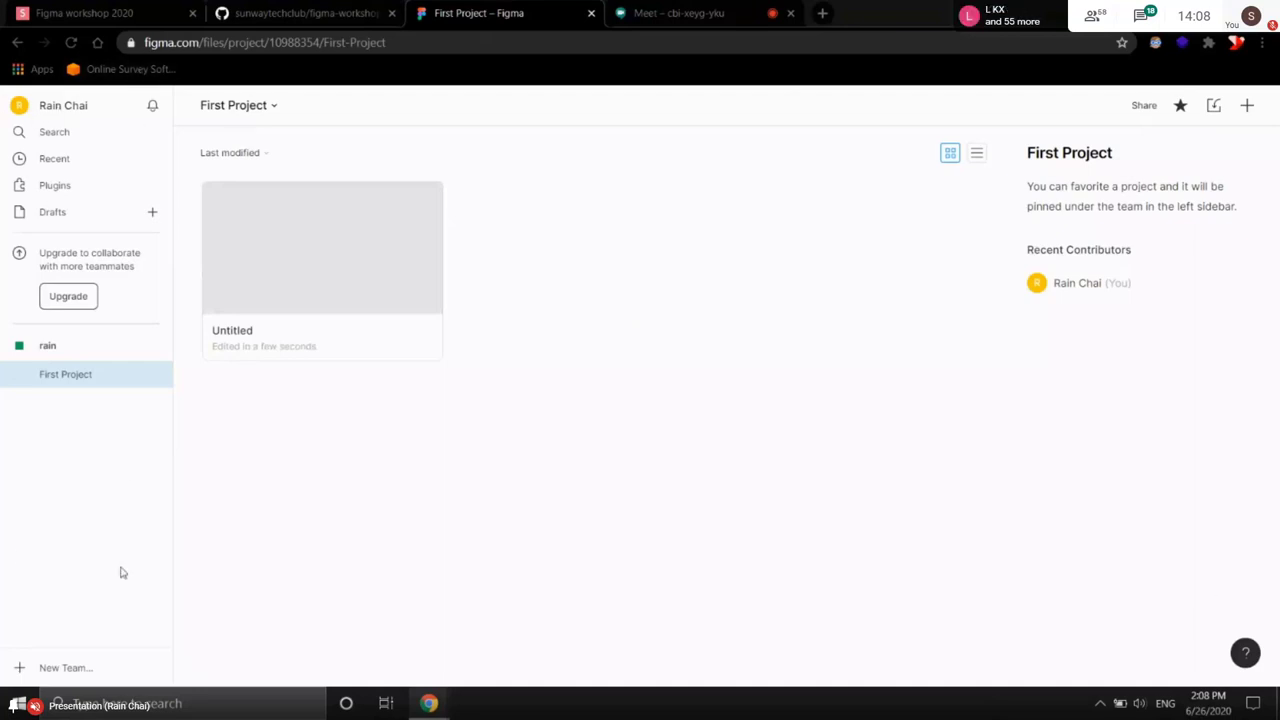
- Open the account settings and examine the name, e-mail, access token and connected app sections
left_click(19, 104)
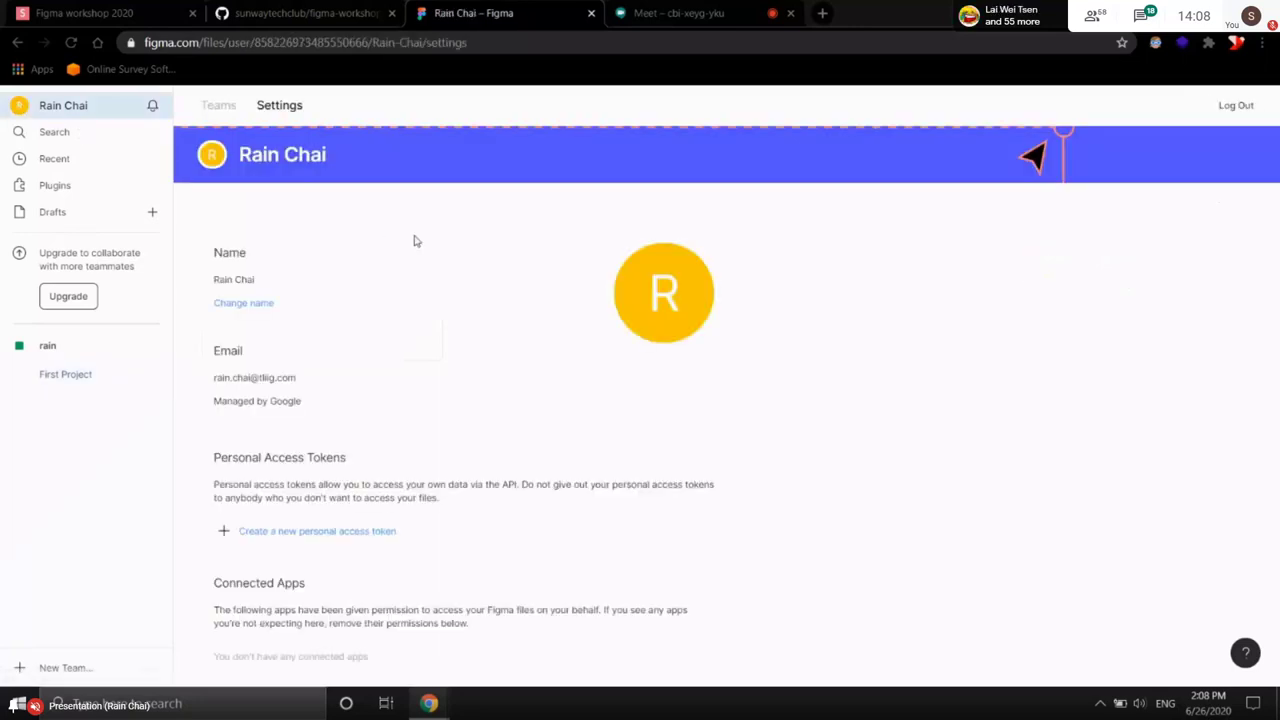
scroll(416, 241, "down", 5)
scroll(560, 360, "up", 5)
scroll(194, 166, "down", 3)
scroll(190, 163, "up", 3)
- Look through the file browser's search page, recently viewed files, featured plugins and drafts
left_click(89, 131)
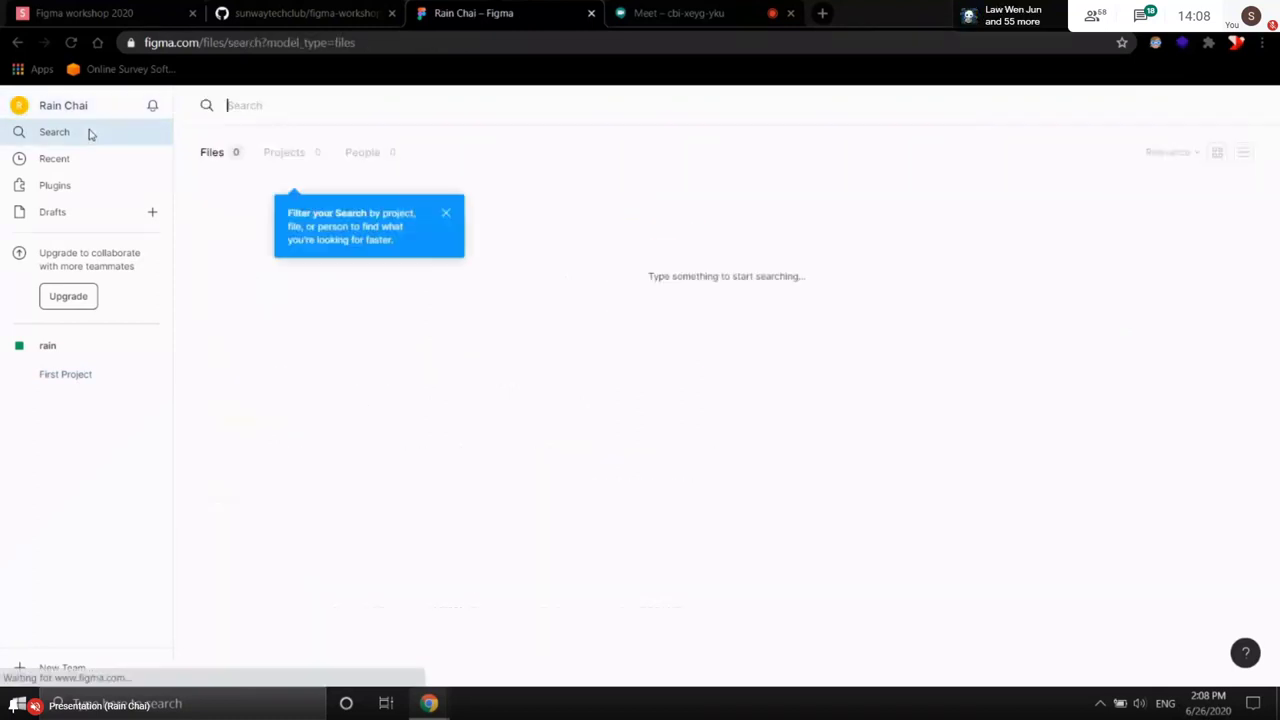
left_click(446, 207)
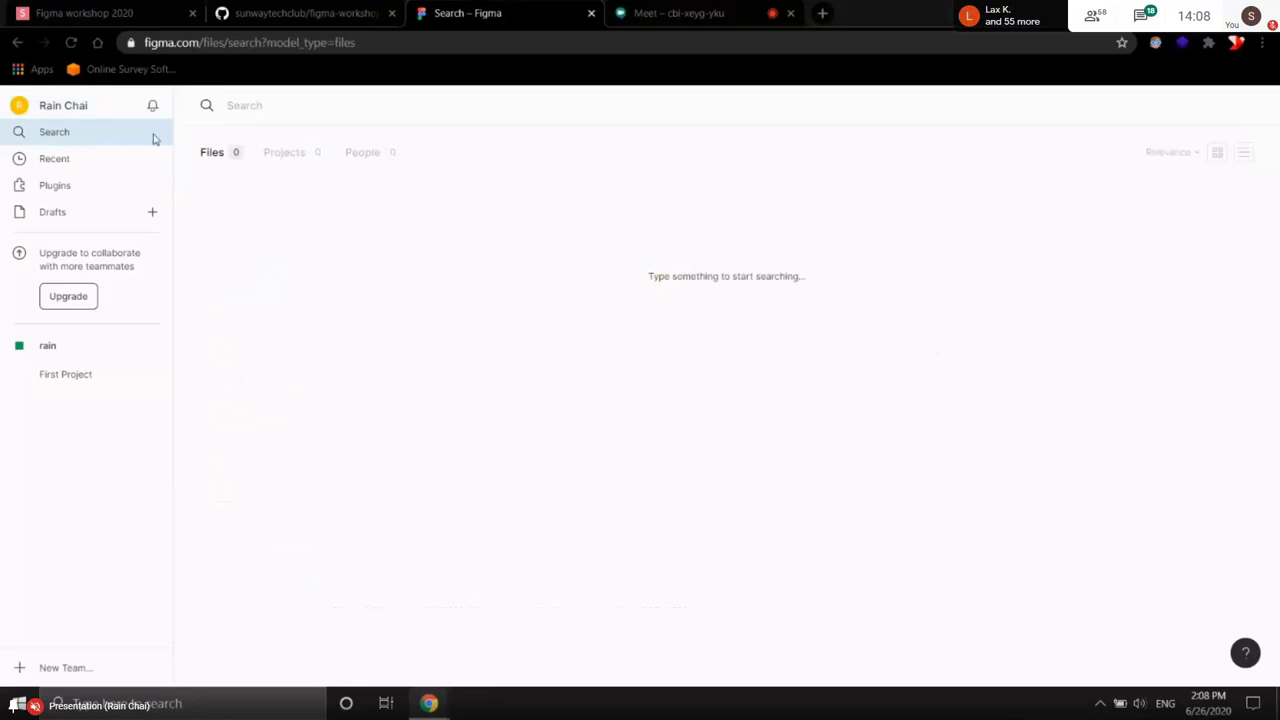
left_click(90, 161)
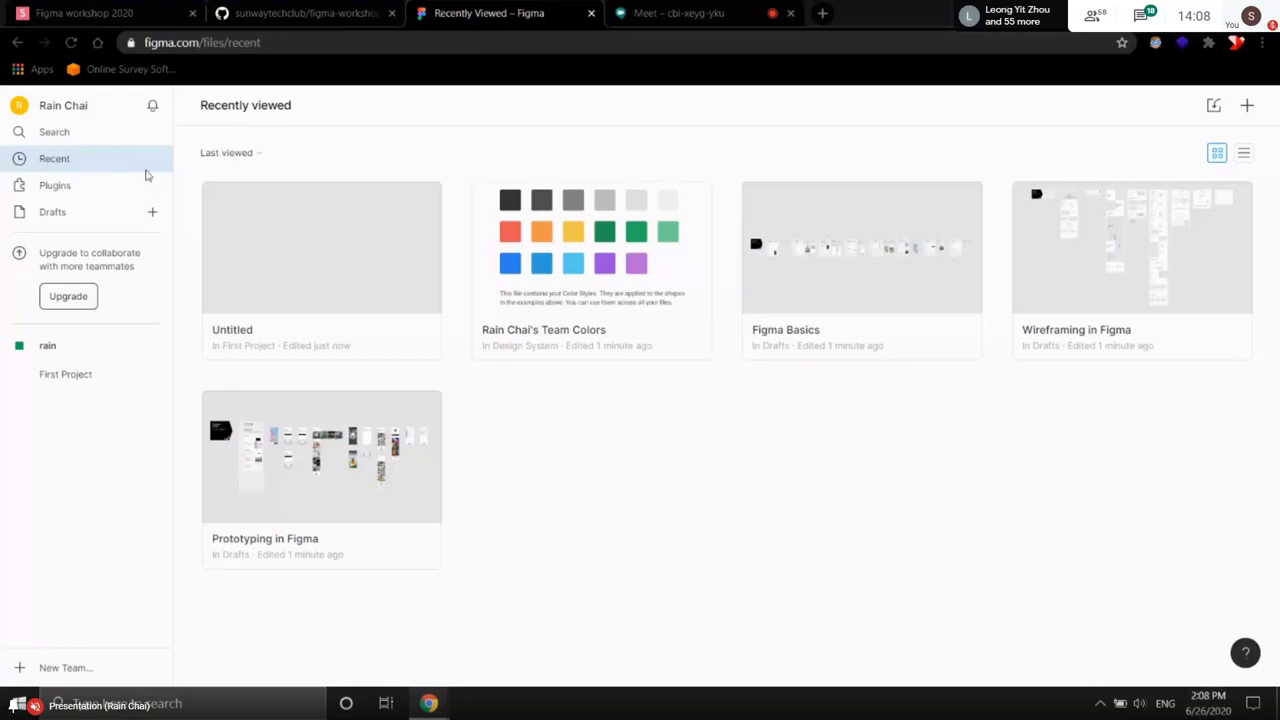
left_click(88, 185)
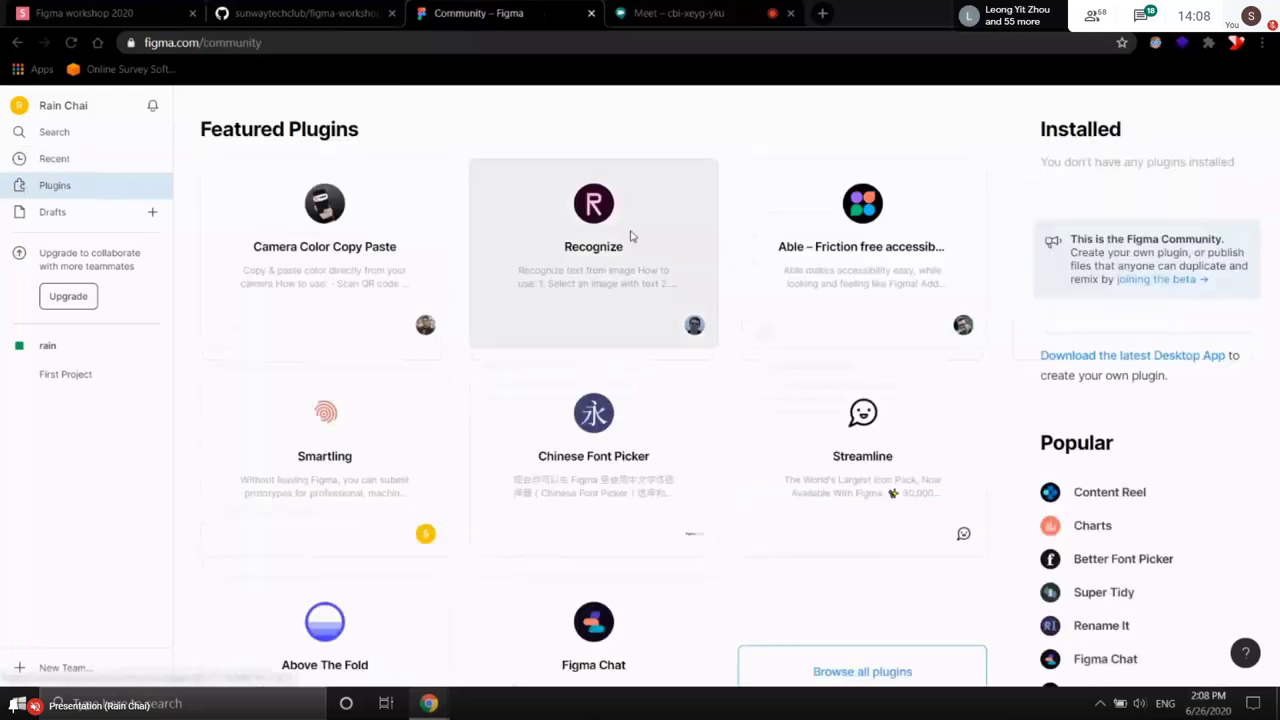
scroll(407, 236, "down", 1)
scroll(672, 380, "down", 1)
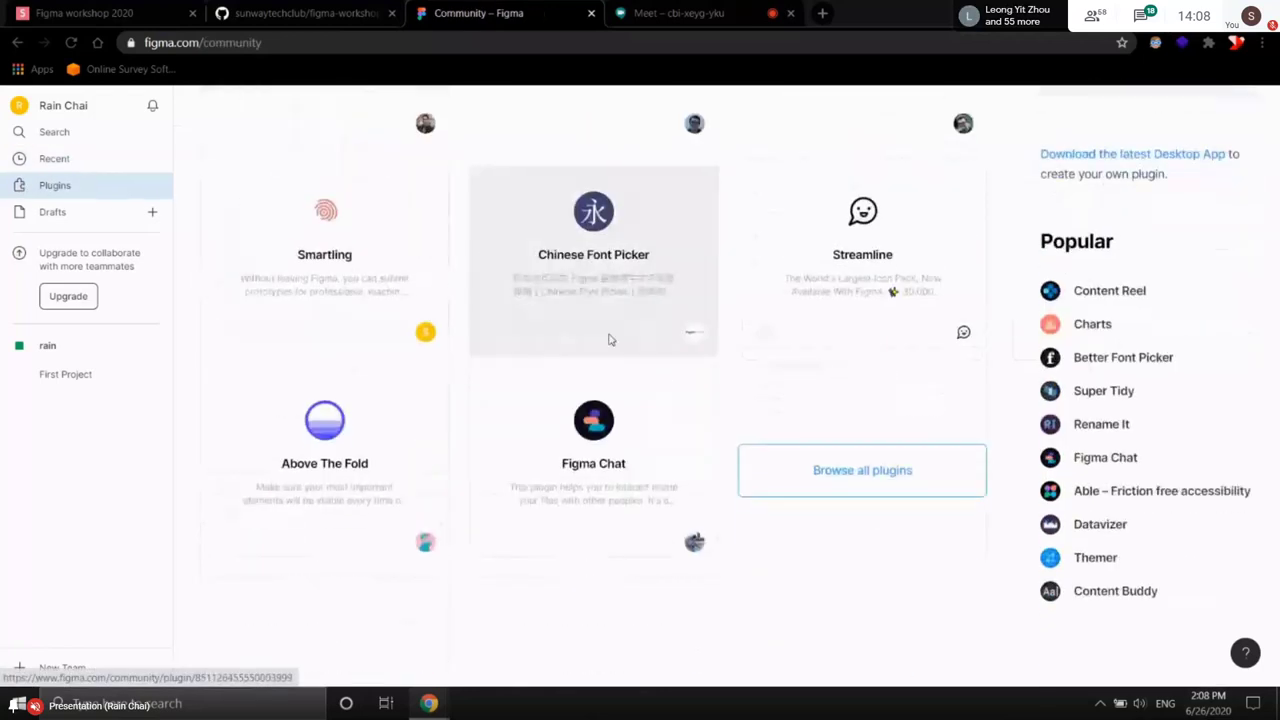
left_click(108, 212)
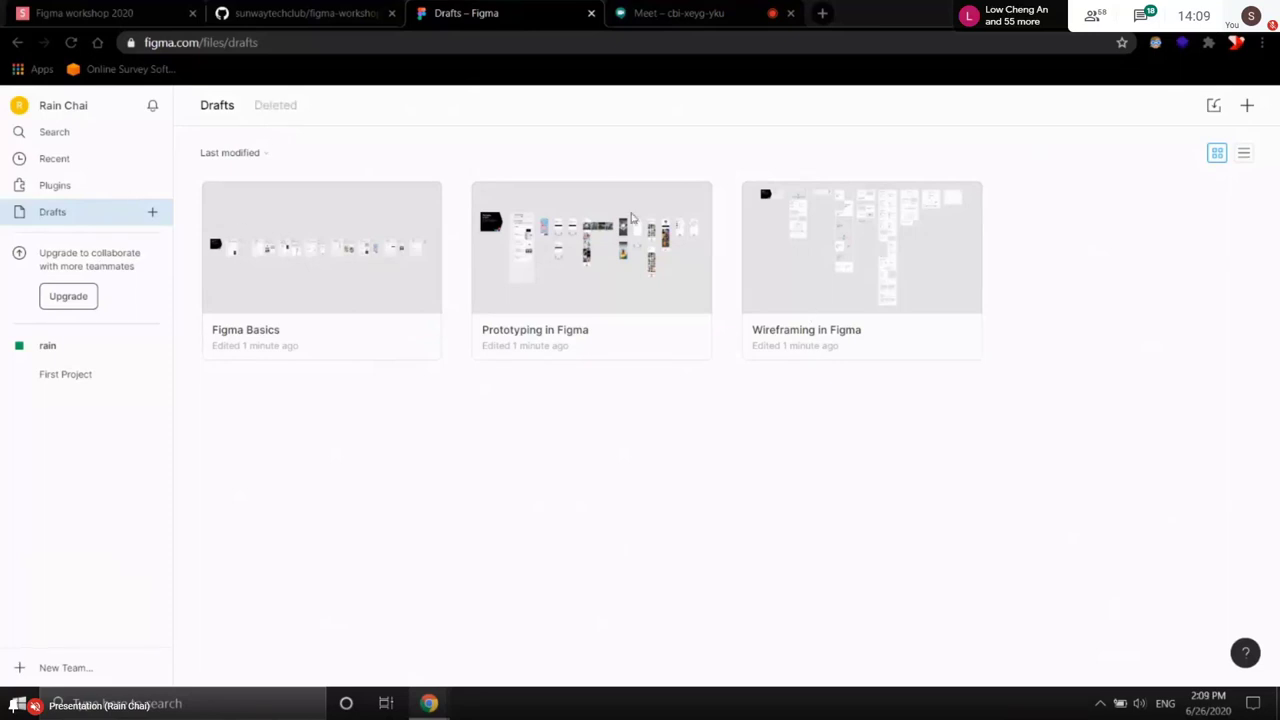
- Compare the team's overview page with the contents of First Project
left_click(30, 345)
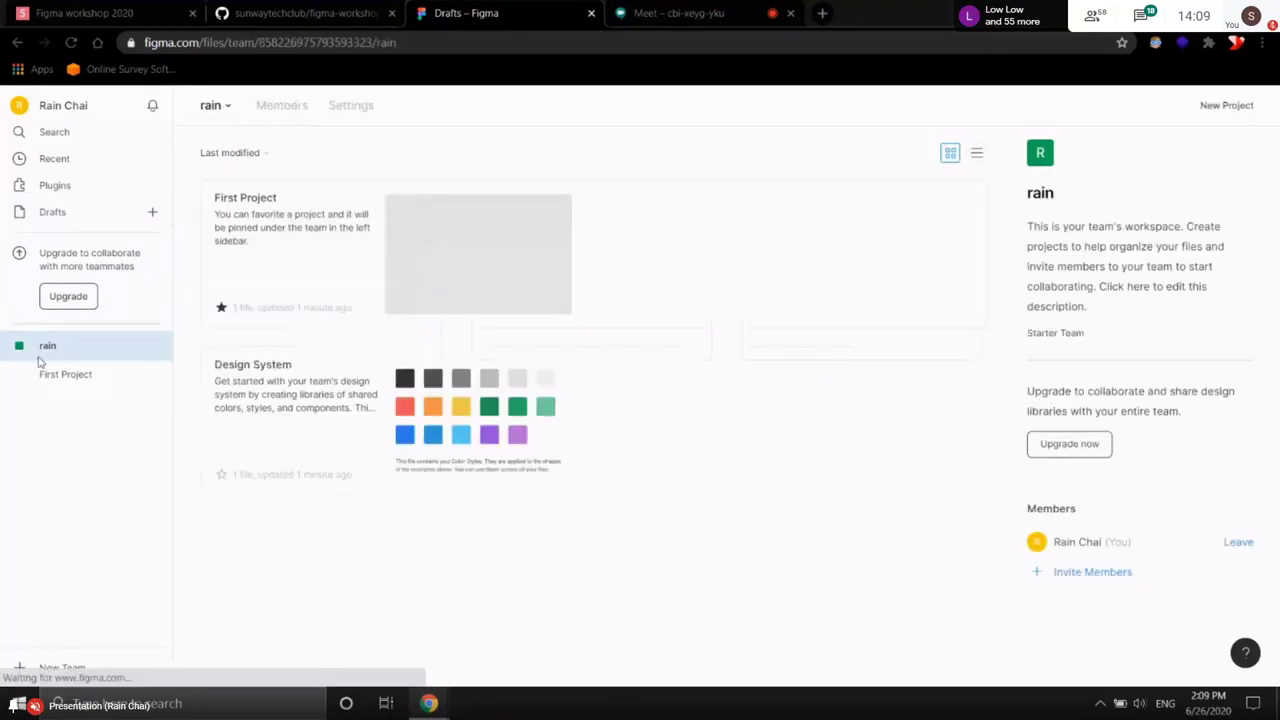
left_click(64, 375)
left_click(60, 347)
left_click(64, 375)
left_click(47, 345)
left_click(78, 370)
left_click(76, 347)
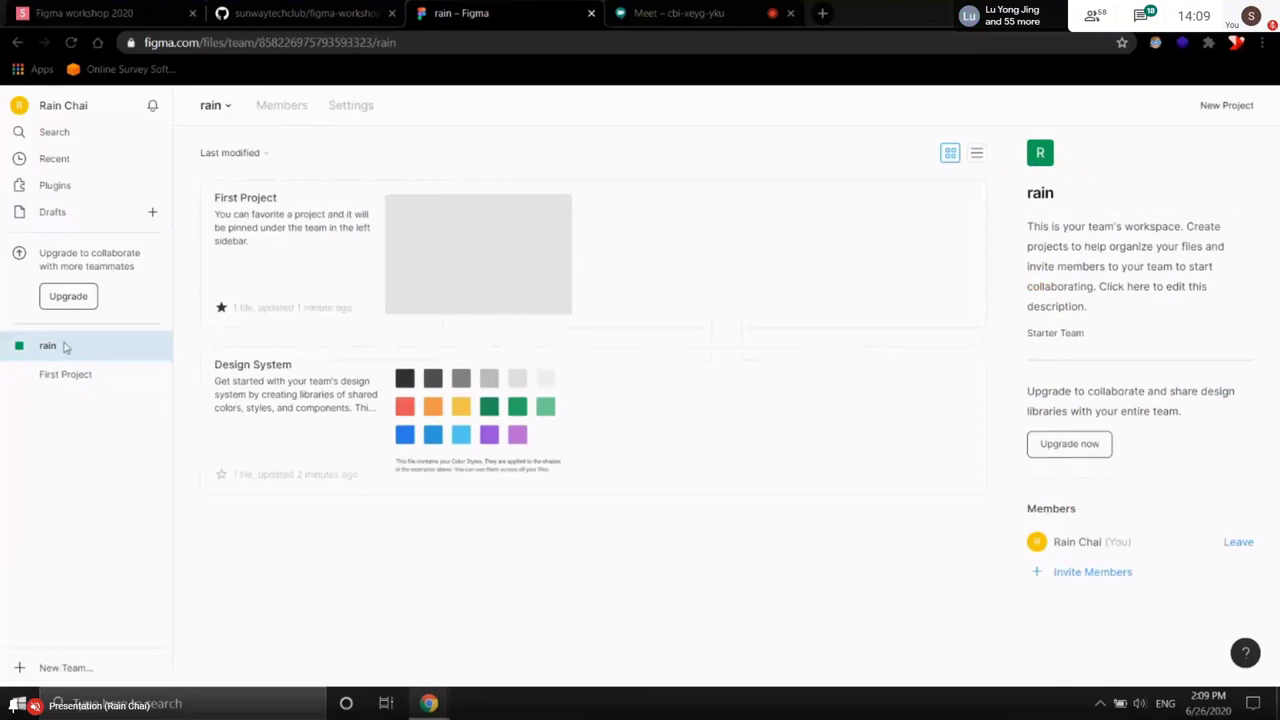
- Create a new design file in Drafts
left_click(86, 211)
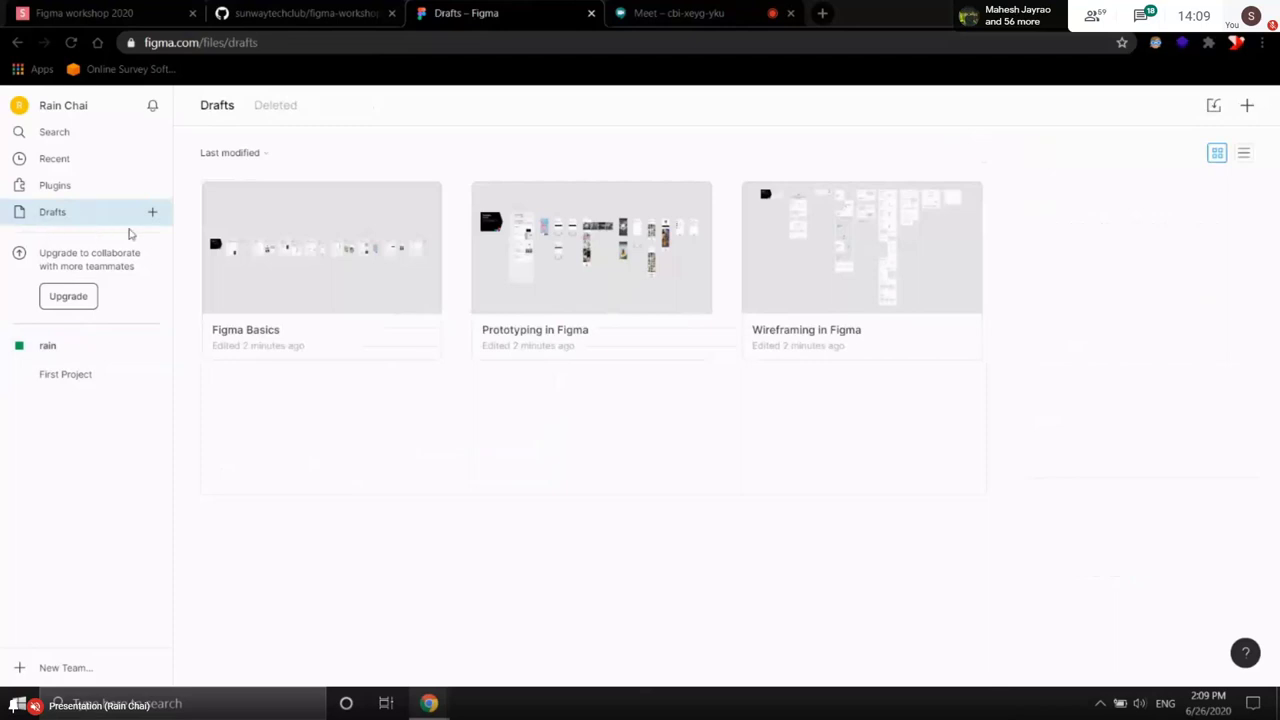
left_click(86, 107)
left_click(90, 213)
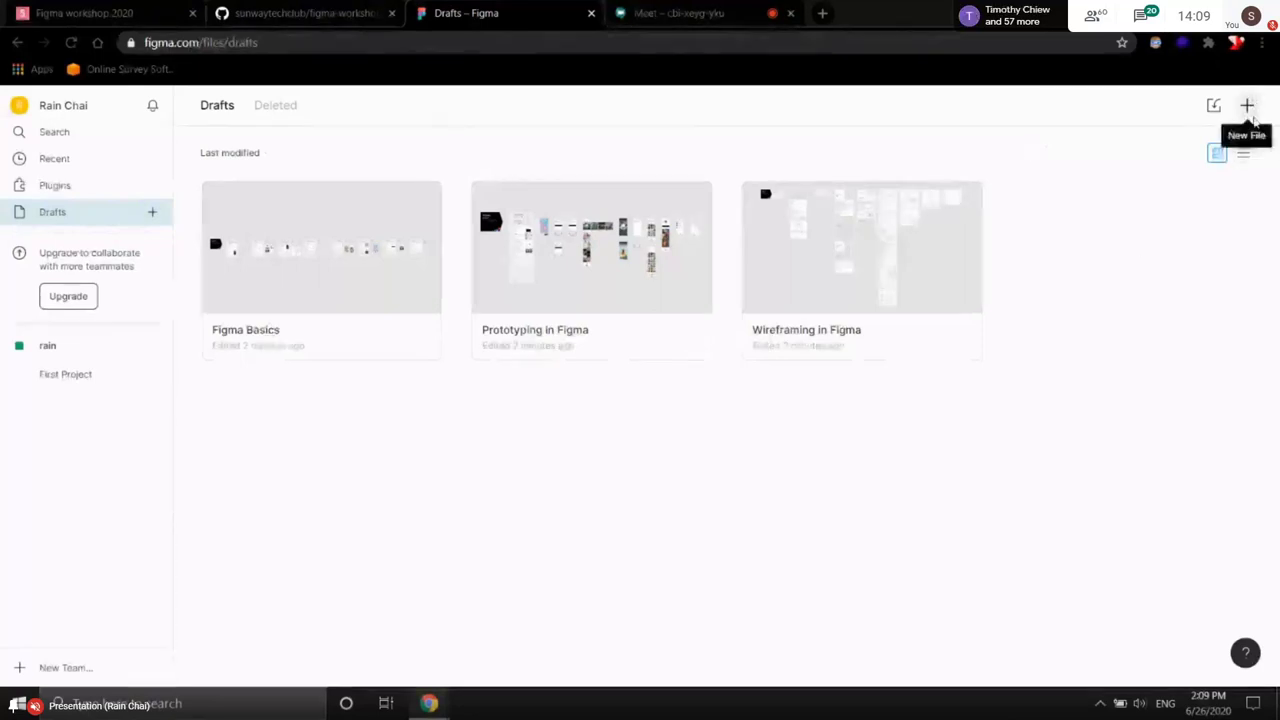
left_click(1250, 115)
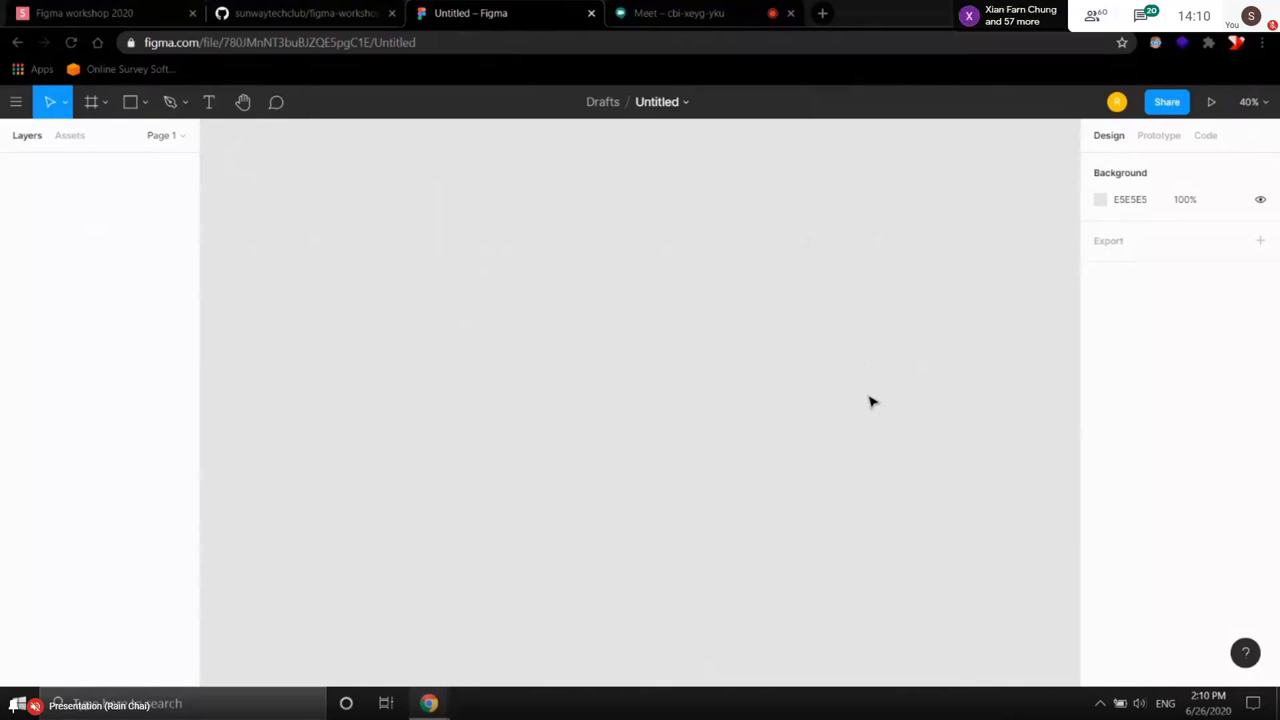
- Examine the commands of the editor's main menu, including the View options
left_click(16, 102)
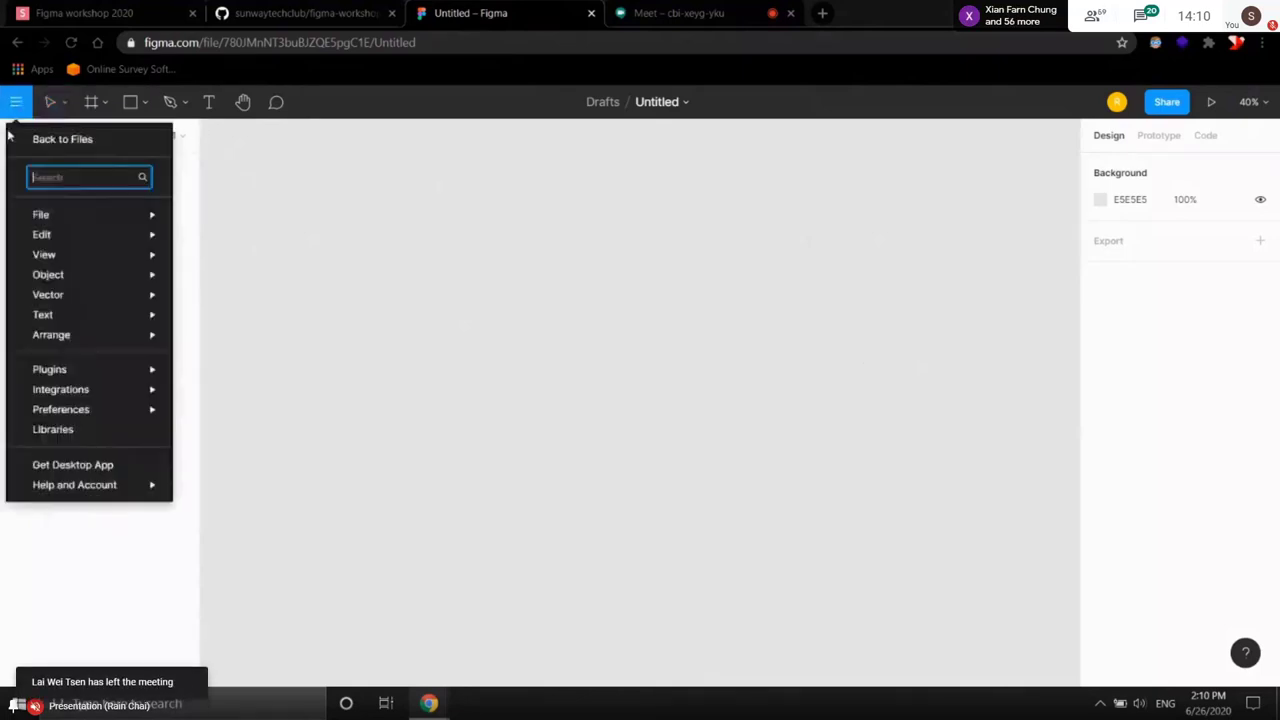
mouse_move(16, 392)
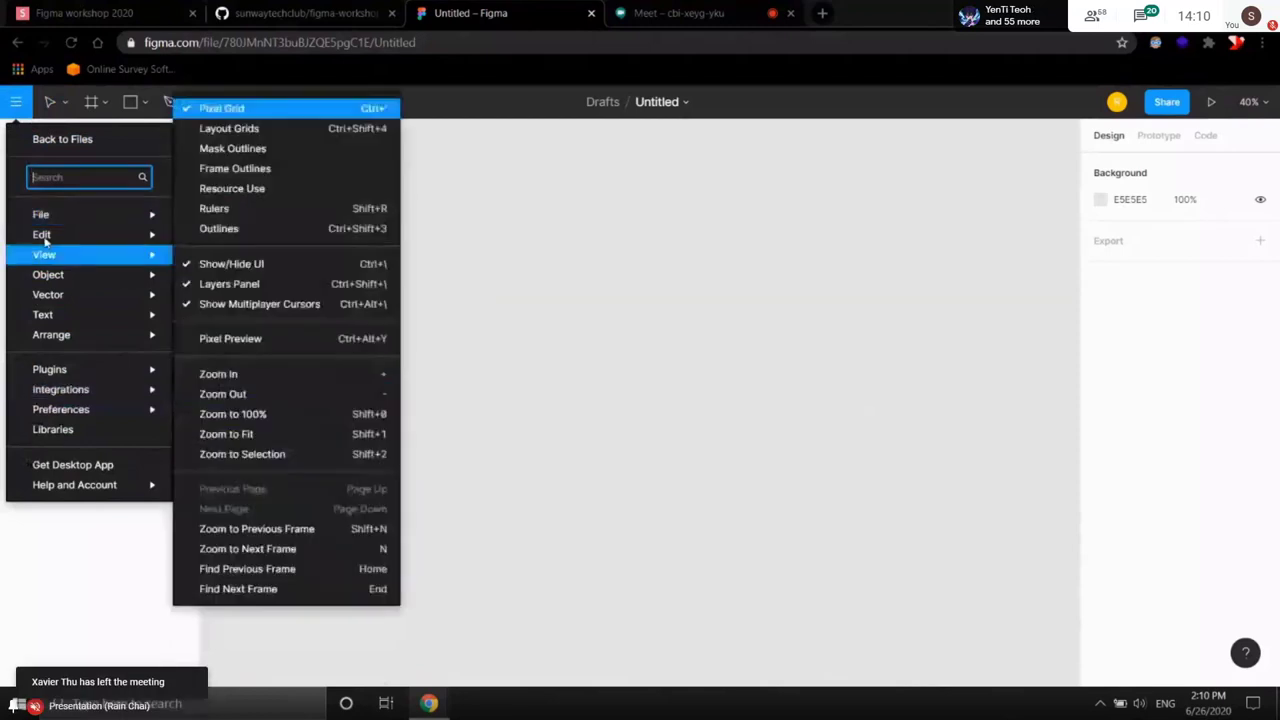
left_click(18, 104)
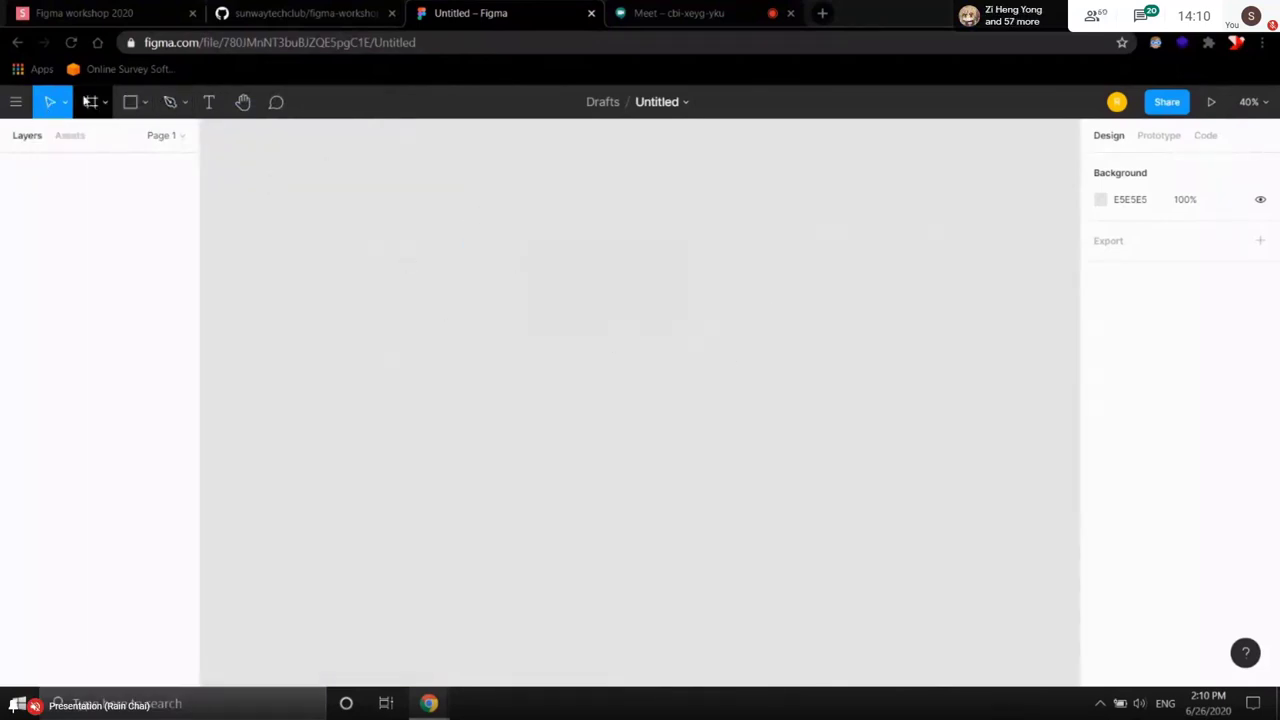
- Examine the Frame tool's size presets for tablet, desktop, phone and paper
left_click(89, 102)
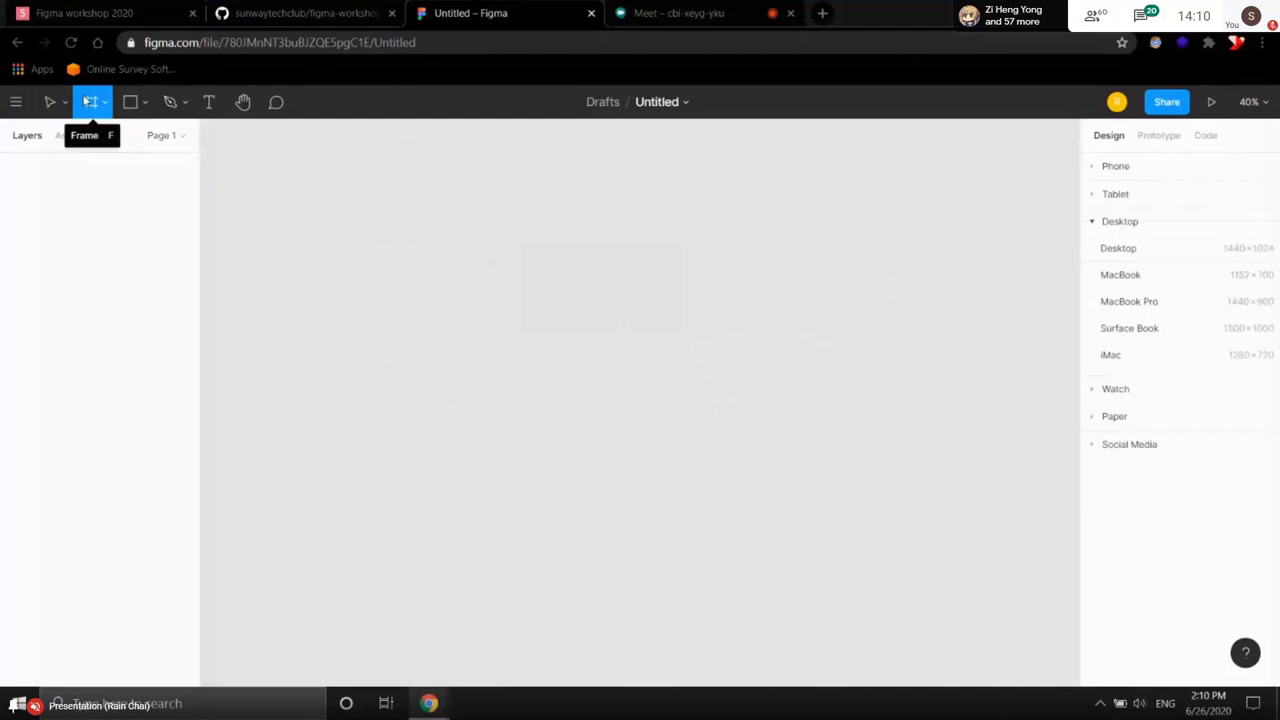
left_click(1095, 195)
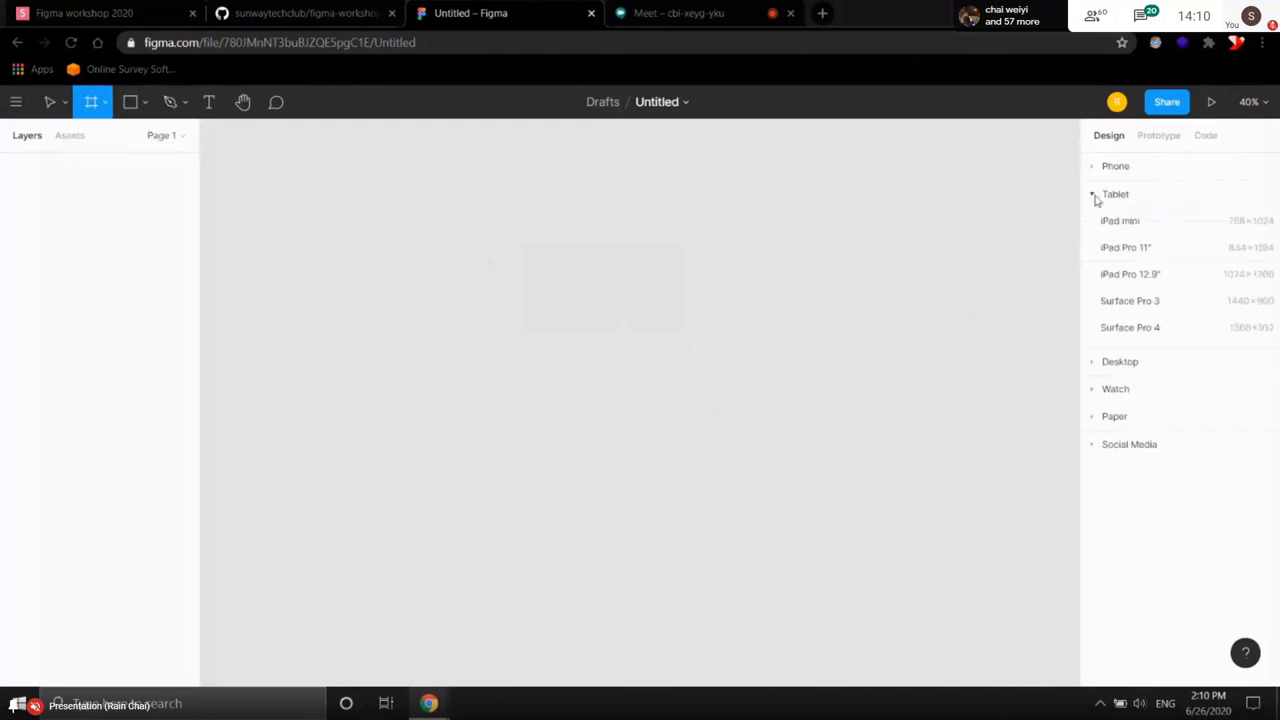
left_click(1094, 364)
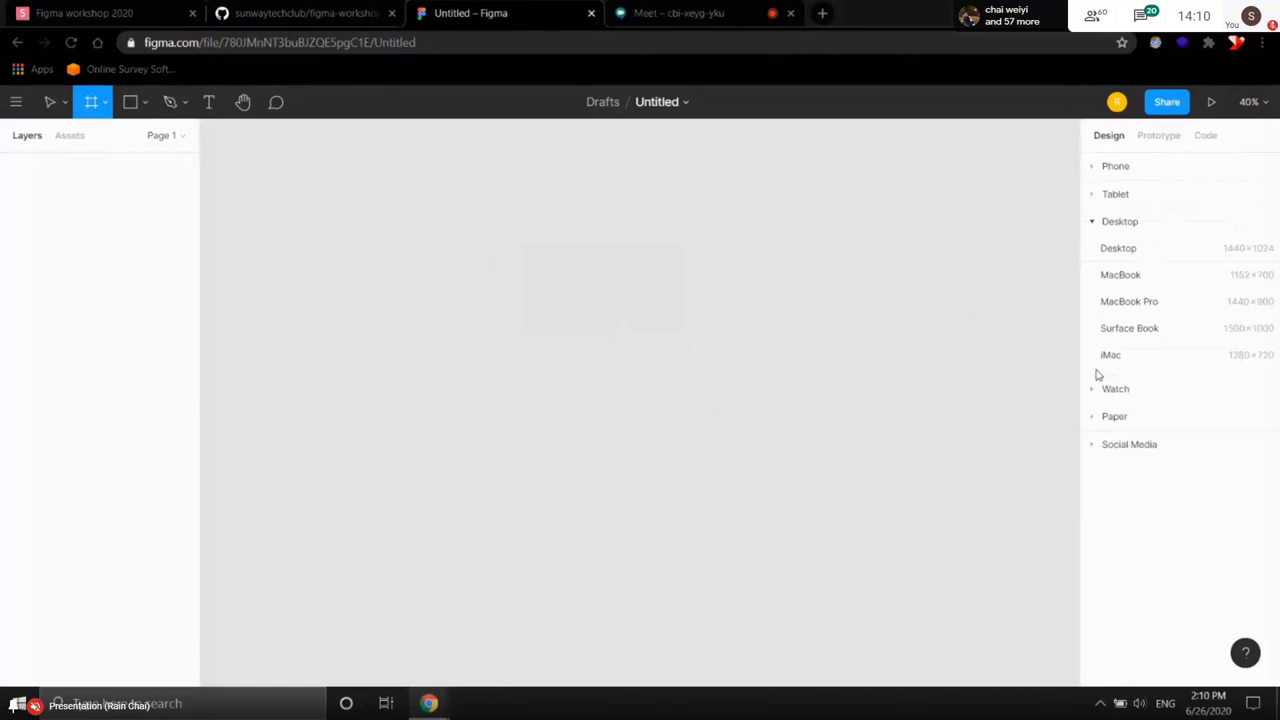
left_click(1093, 168)
left_click(1095, 416)
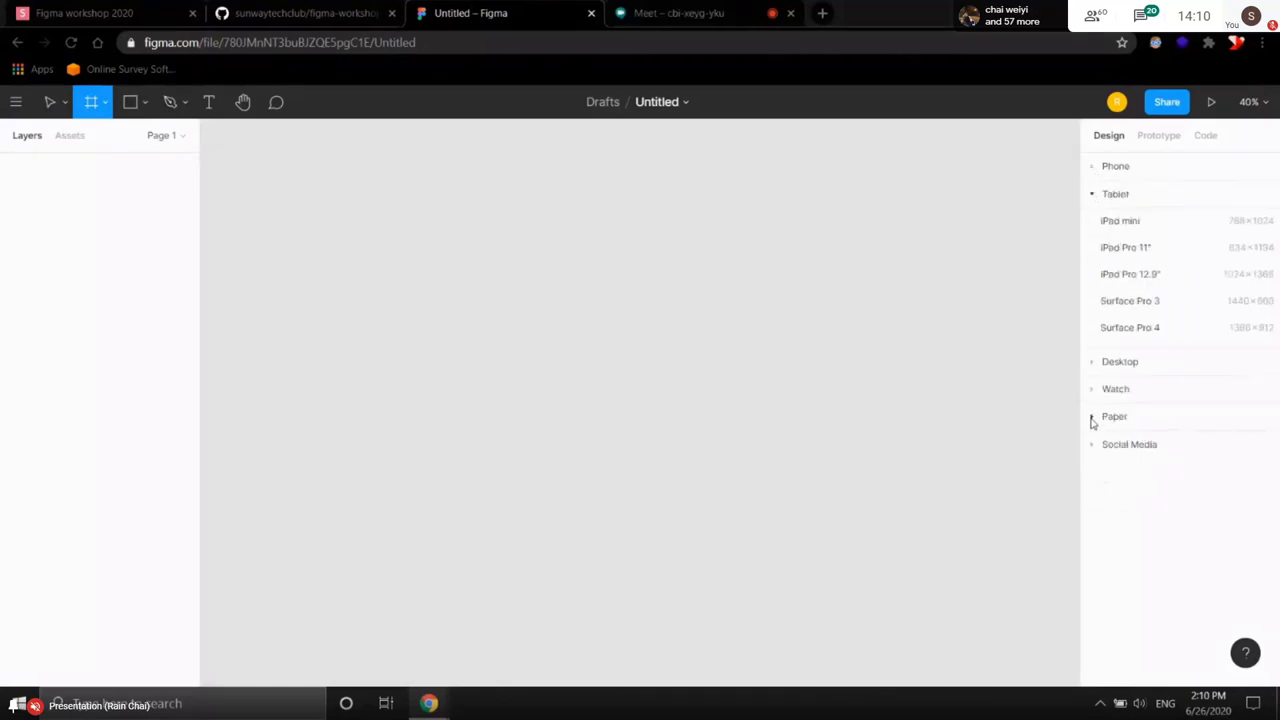
- Examine the available shape tools, from Rectangle and Line to Star and Place Image
left_click(135, 104)
left_click(144, 104)
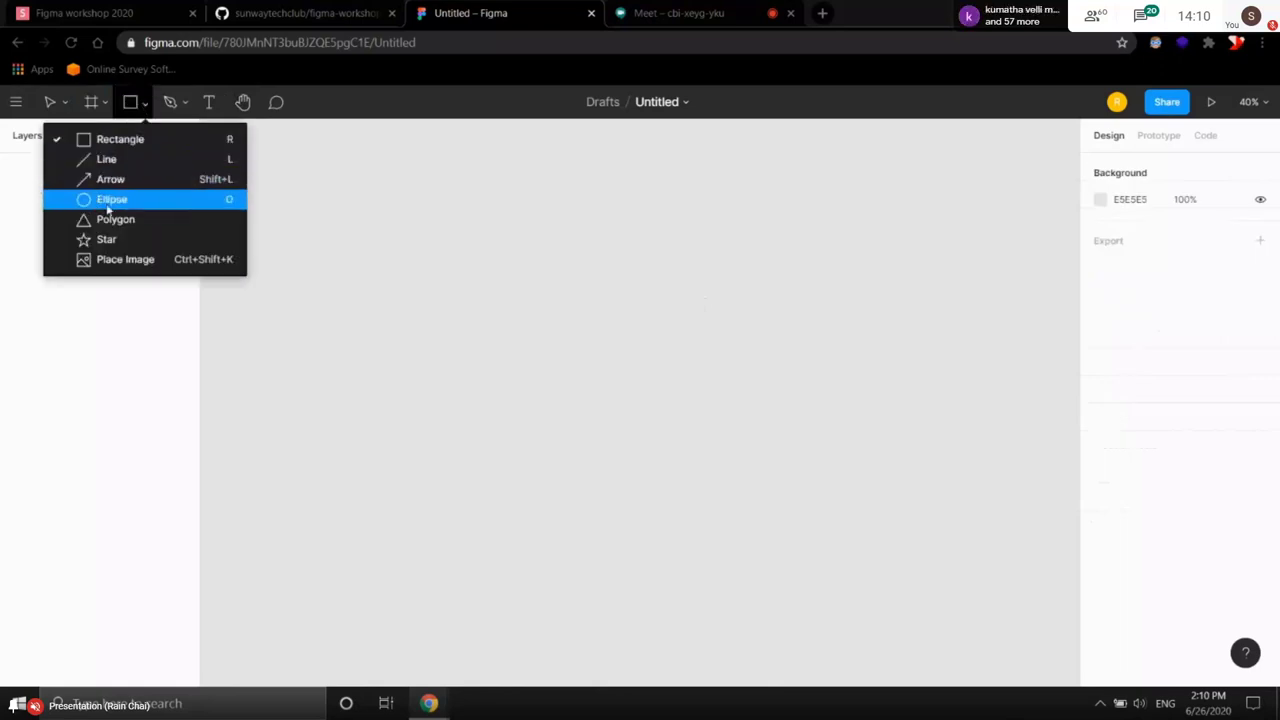
left_click(126, 102)
- Draw an irregular six-cornered vector outline about 457 × 275 in the middle of the canvas with the Pen tool
left_click(170, 102)
left_click(425, 274)
left_click(396, 431)
left_click(562, 470)
left_click(777, 380)
left_click(747, 260)
left_click(568, 242)
left_click(421, 273)
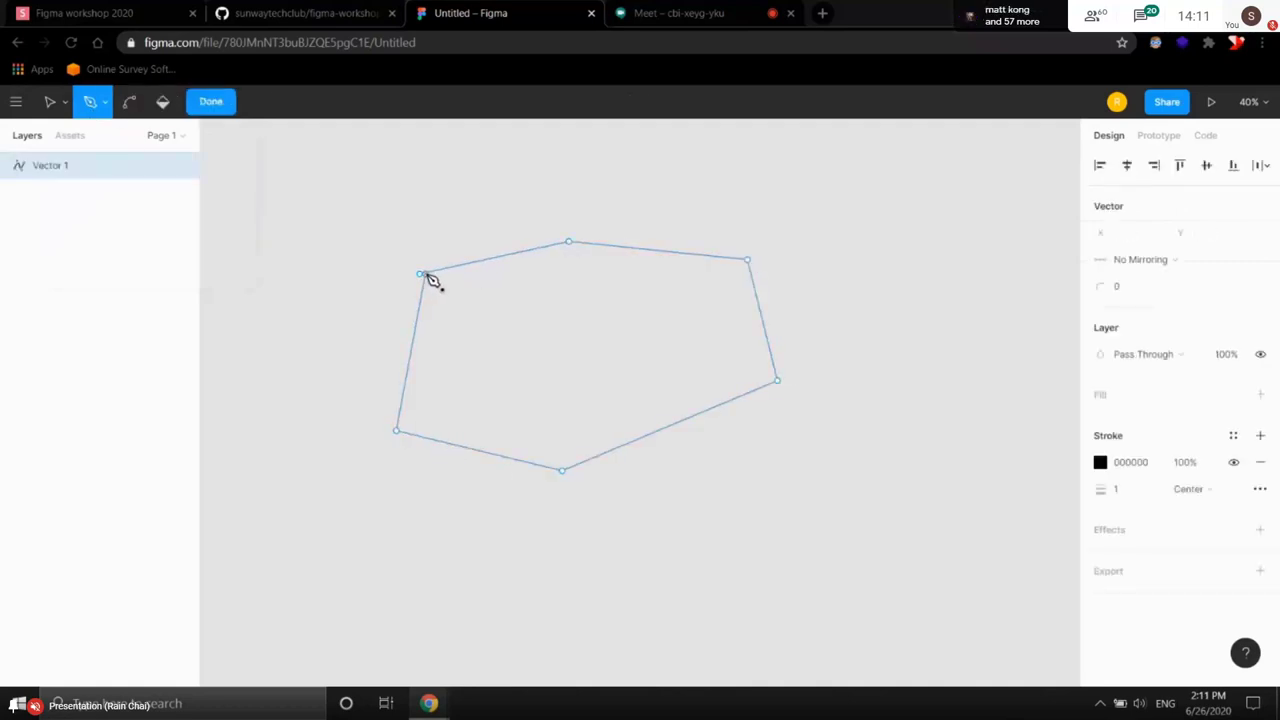
left_click(230, 104)
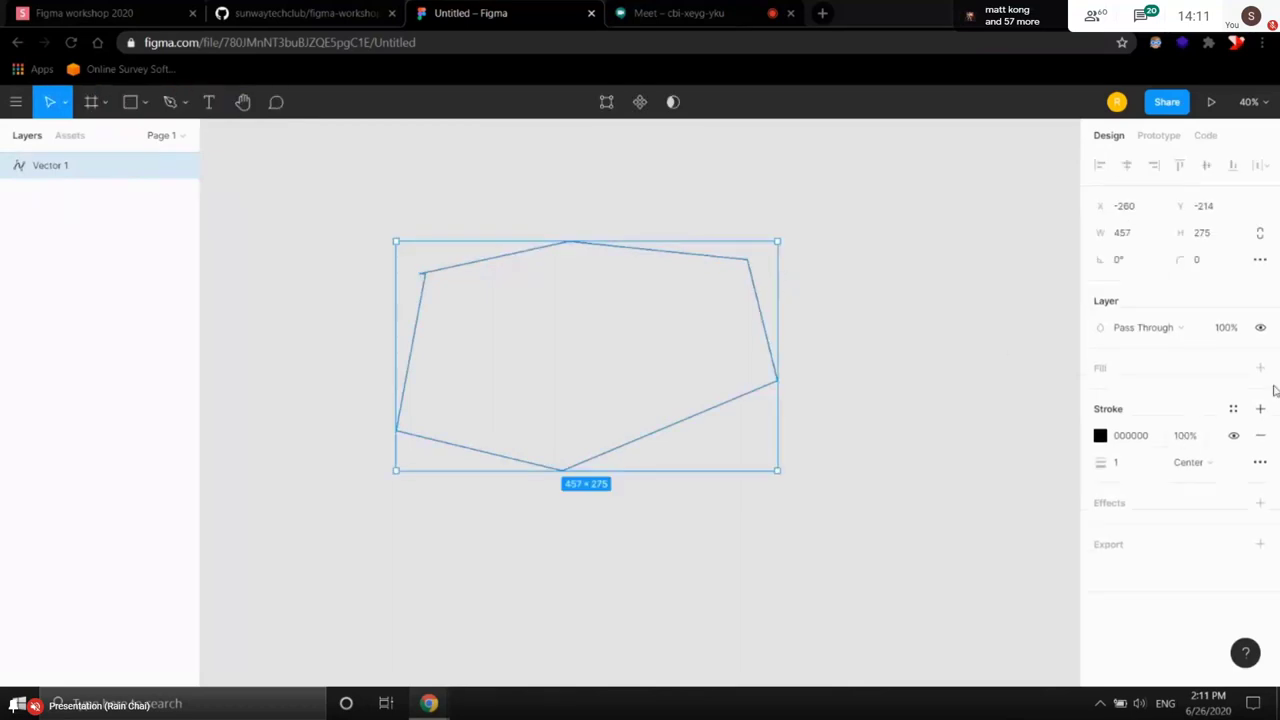
- Move the six-cornered outline slightly across the canvas and delete it
mouse_move(631, 280)
left_mouse_down()
mouse_move(709, 269)
mouse_move(663, 317)
mouse_move(613, 276)
mouse_move(620, 257)
left_mouse_up()
left_click(716, 233)
left_click_drag(722, 220, 594, 444)
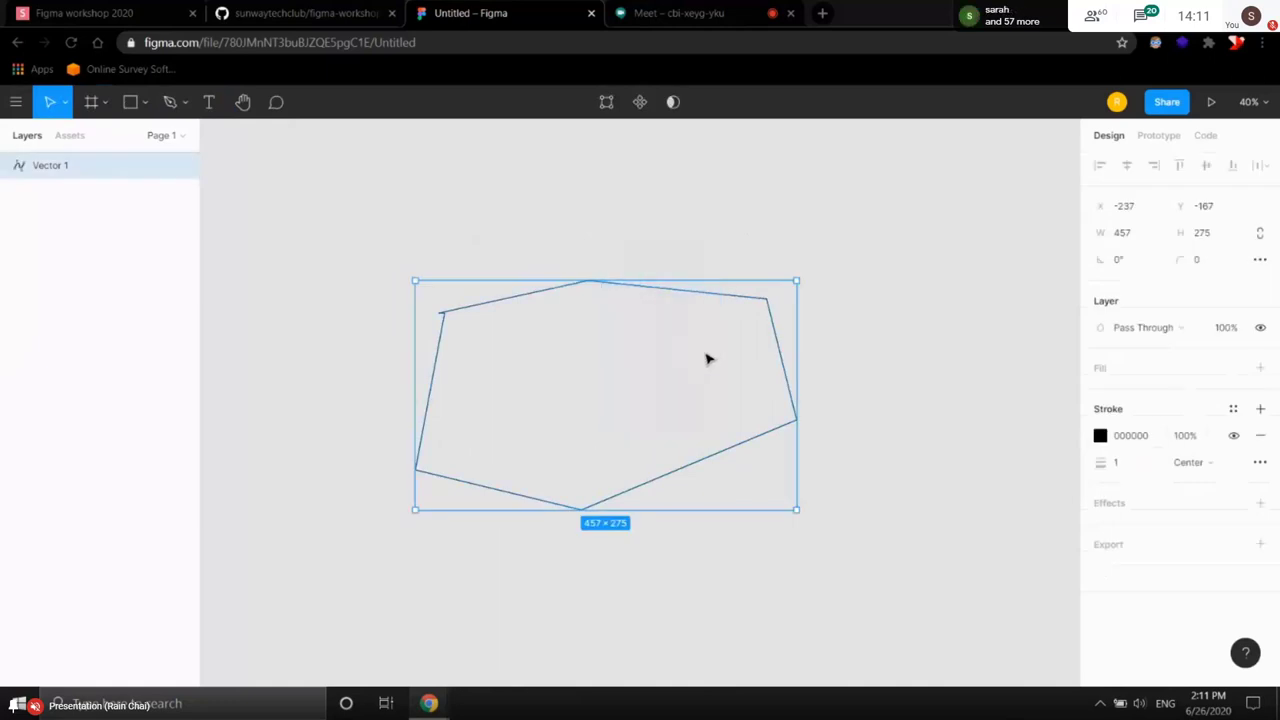
key("Delete")
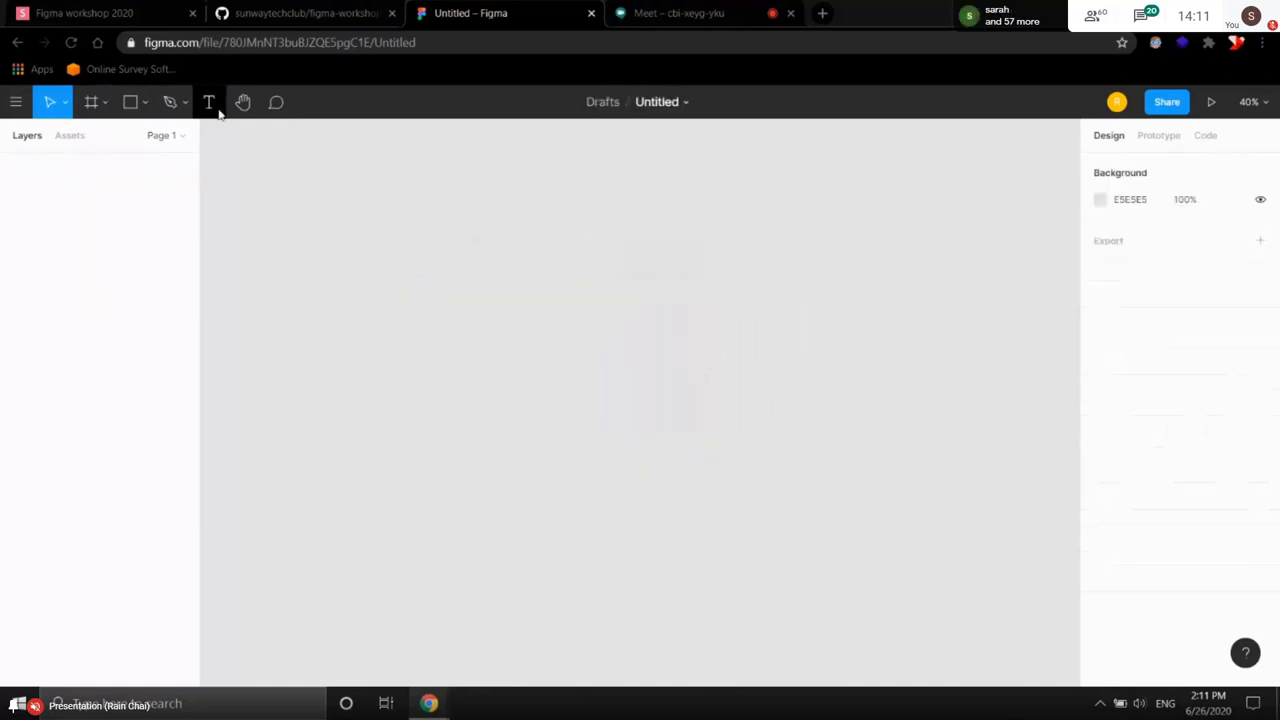
- Place a sample text beginning with "asda" on the canvas and delete it
left_click(209, 102)
left_click(600, 341)
type("asda")
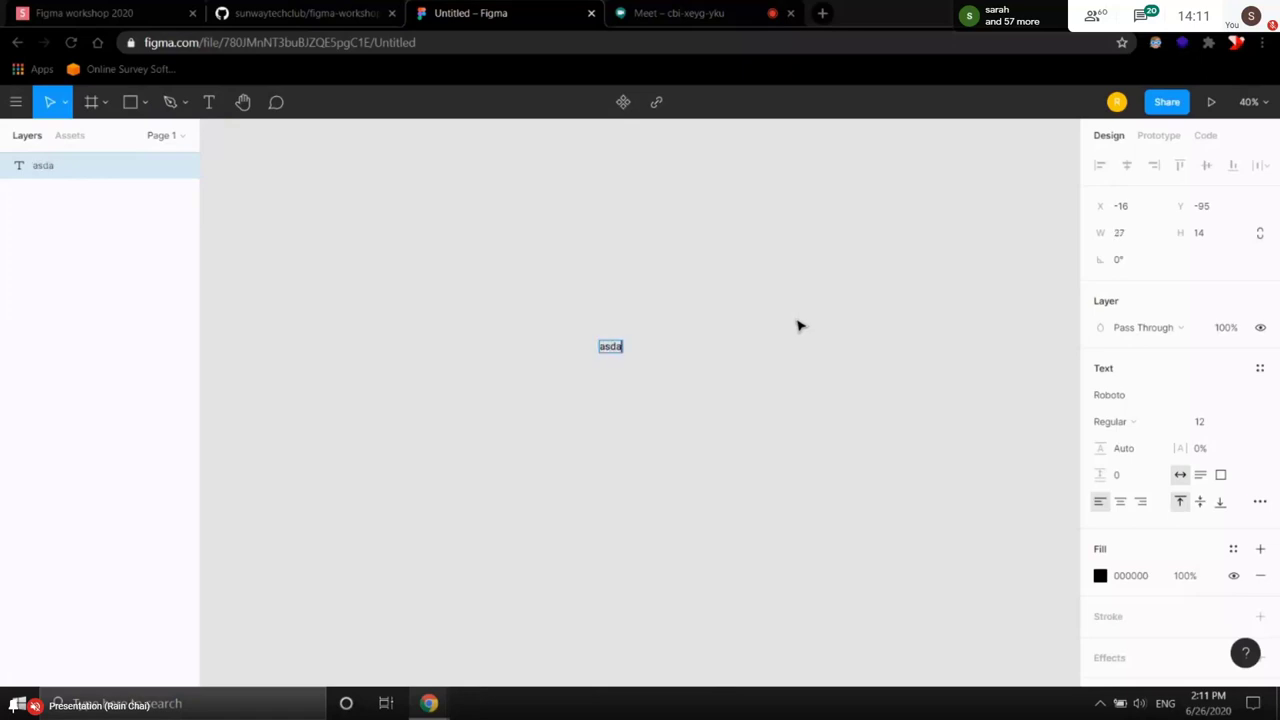
type("dasda")
key("Escape")
left_click_drag(711, 408, 532, 306)
key("Delete")
- Place a sample text reading "asdas" on the canvas
left_click(243, 102)
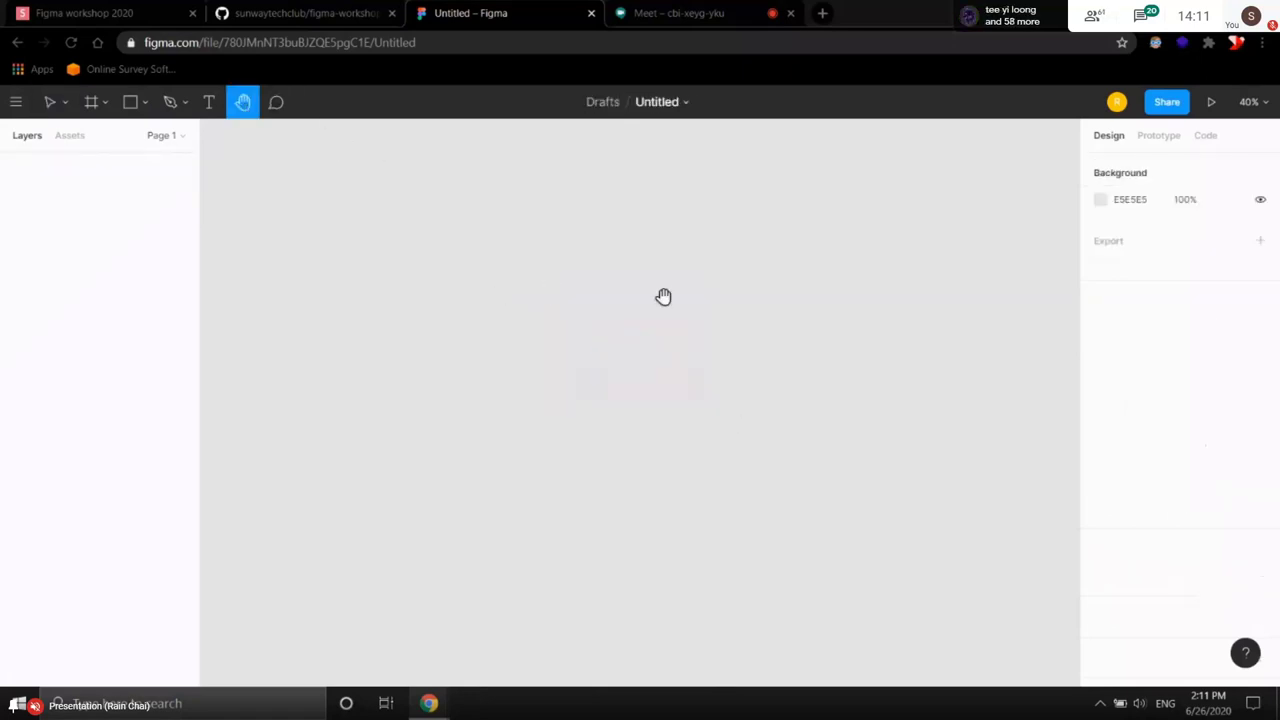
left_click(209, 102)
left_click(498, 313)
type("asdas")
key("Escape")
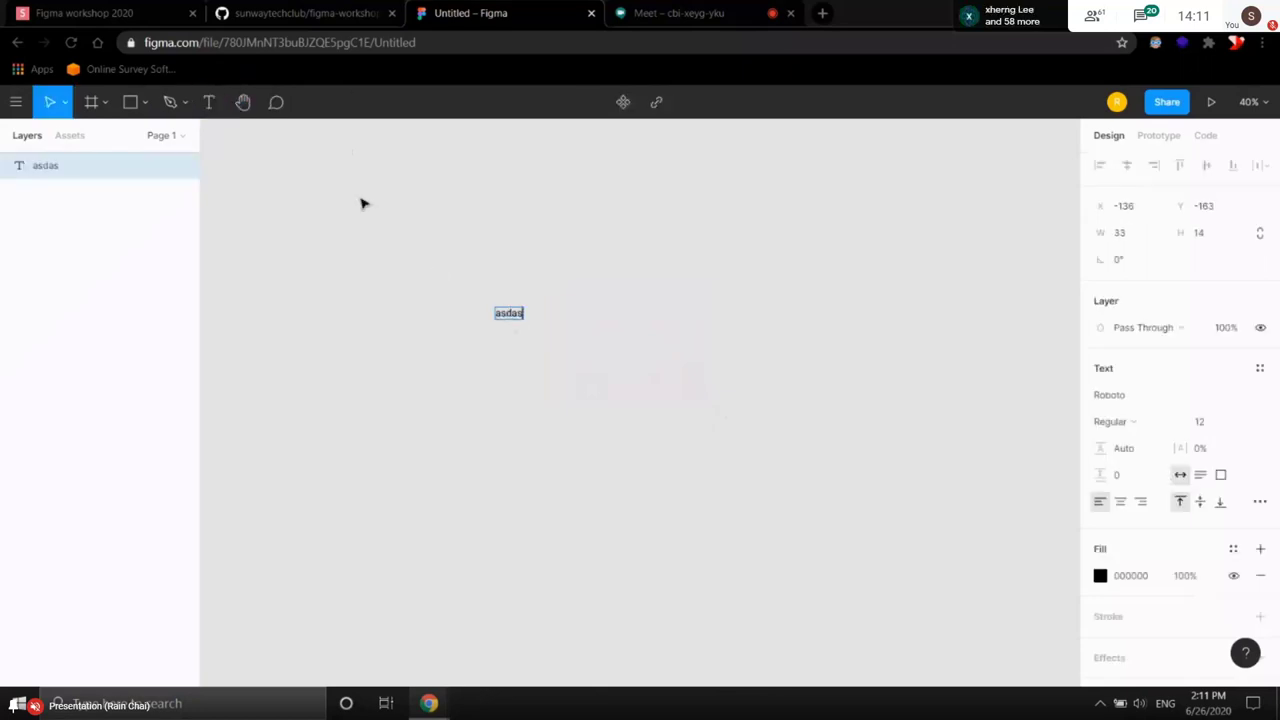
- Pan the canvas with the Hand tool, end editing of the "asdas" text and reactivate the Hand tool
left_click(243, 102)
left_click_drag(580, 340, 655, 380)
left_click(50, 102)
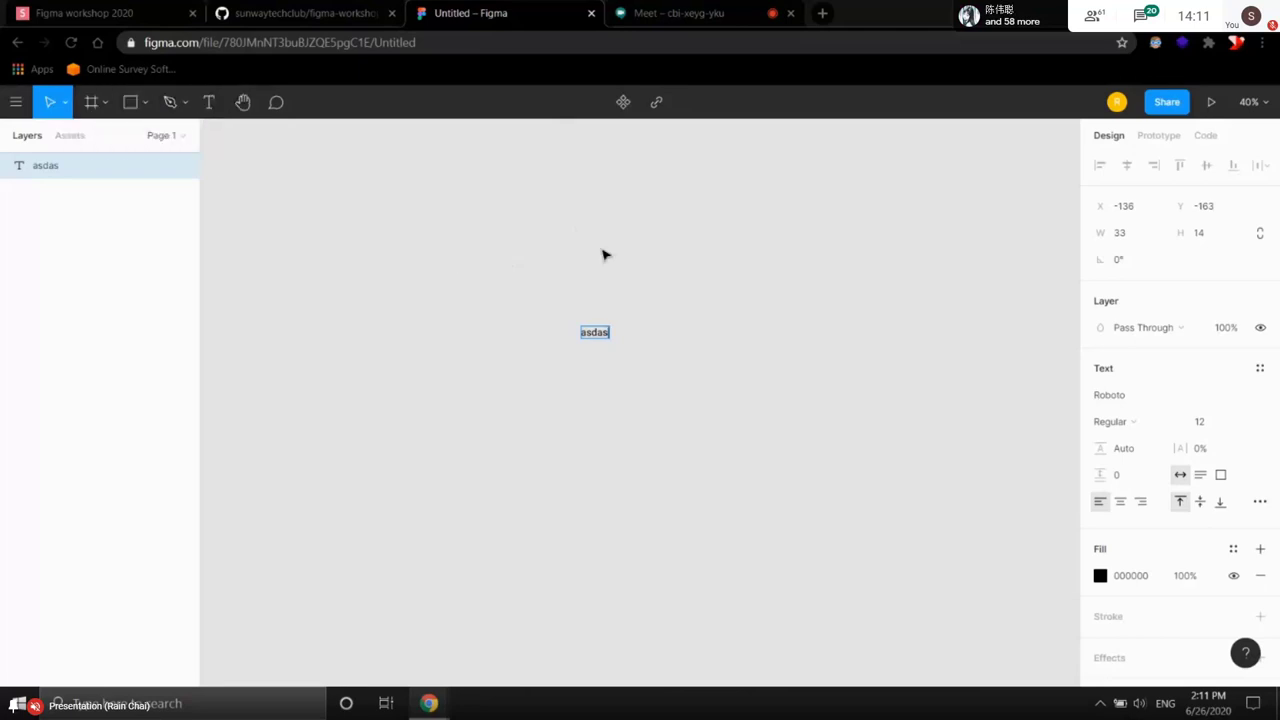
key("Escape")
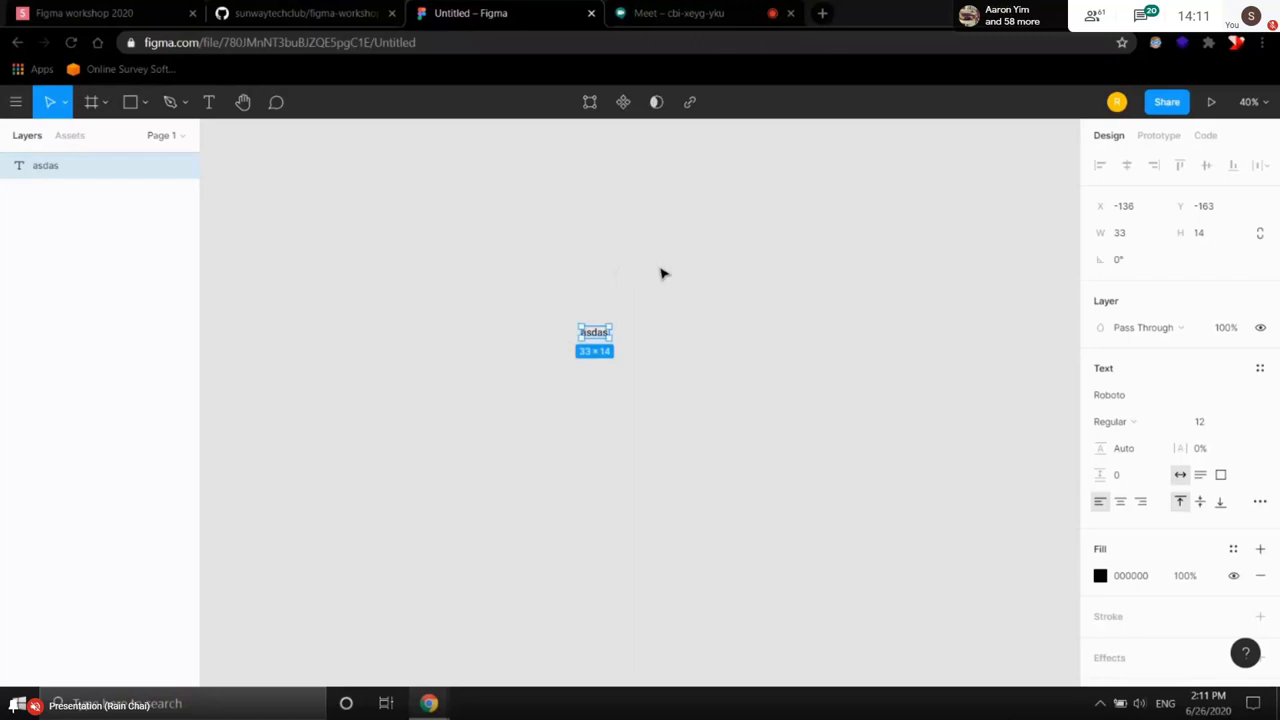
key("h")
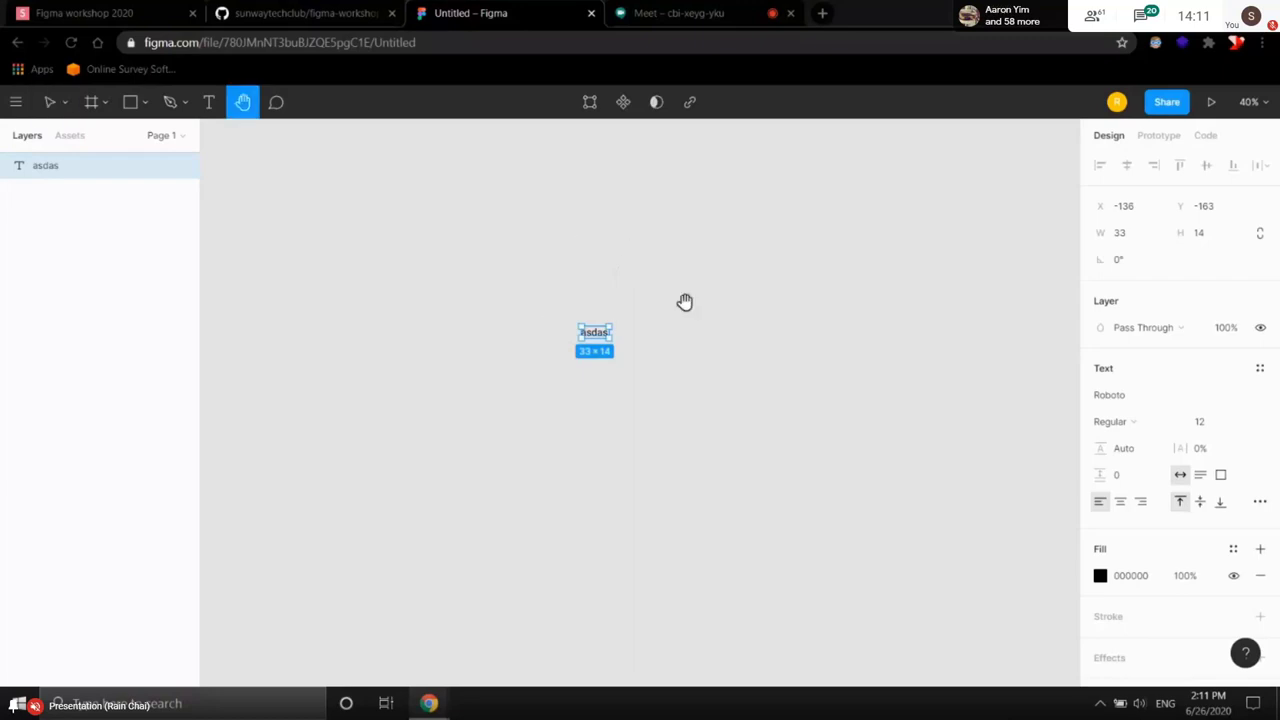
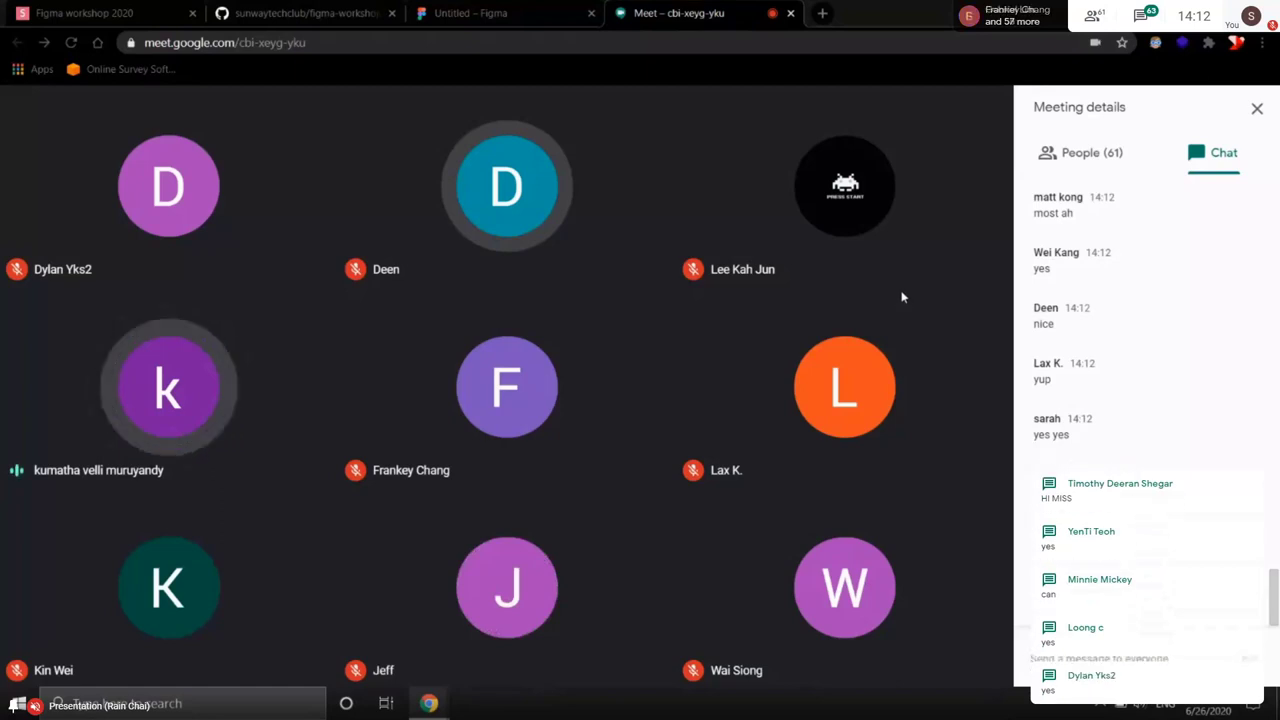
- Switch back to the Untitled Figma file and pan the canvas with the Hand tool
left_click(517, 8)
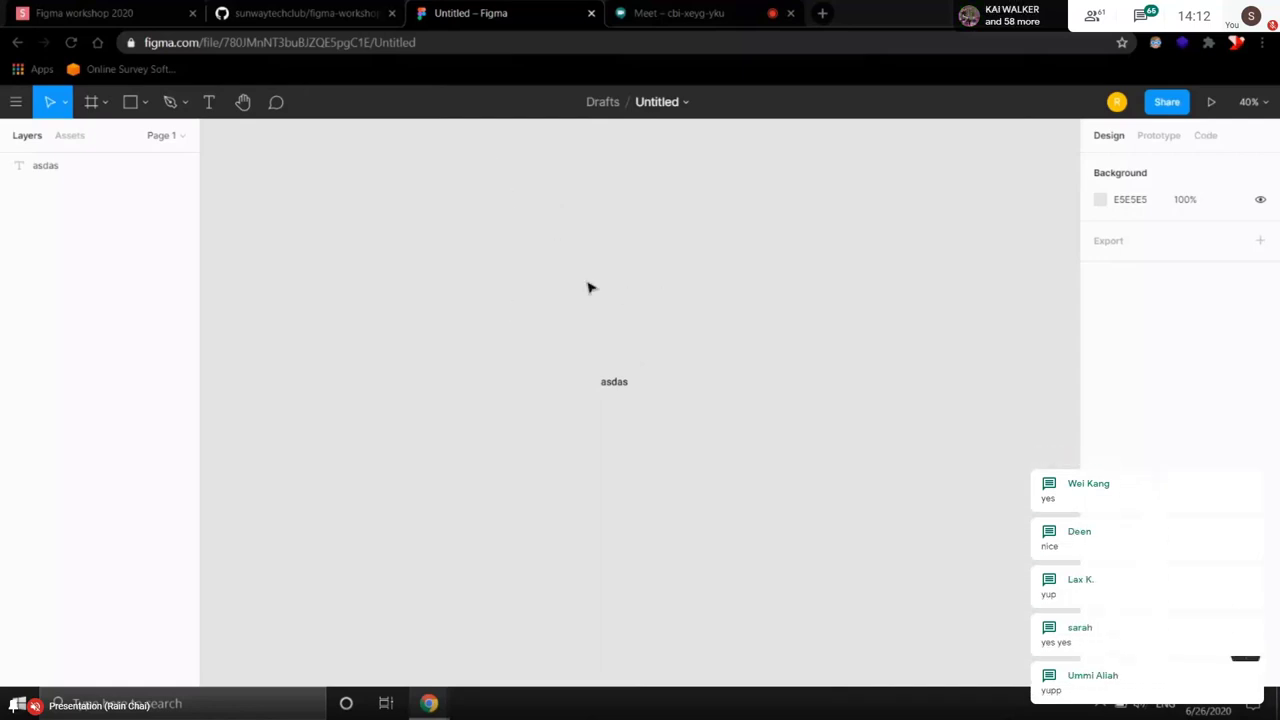
key("h")
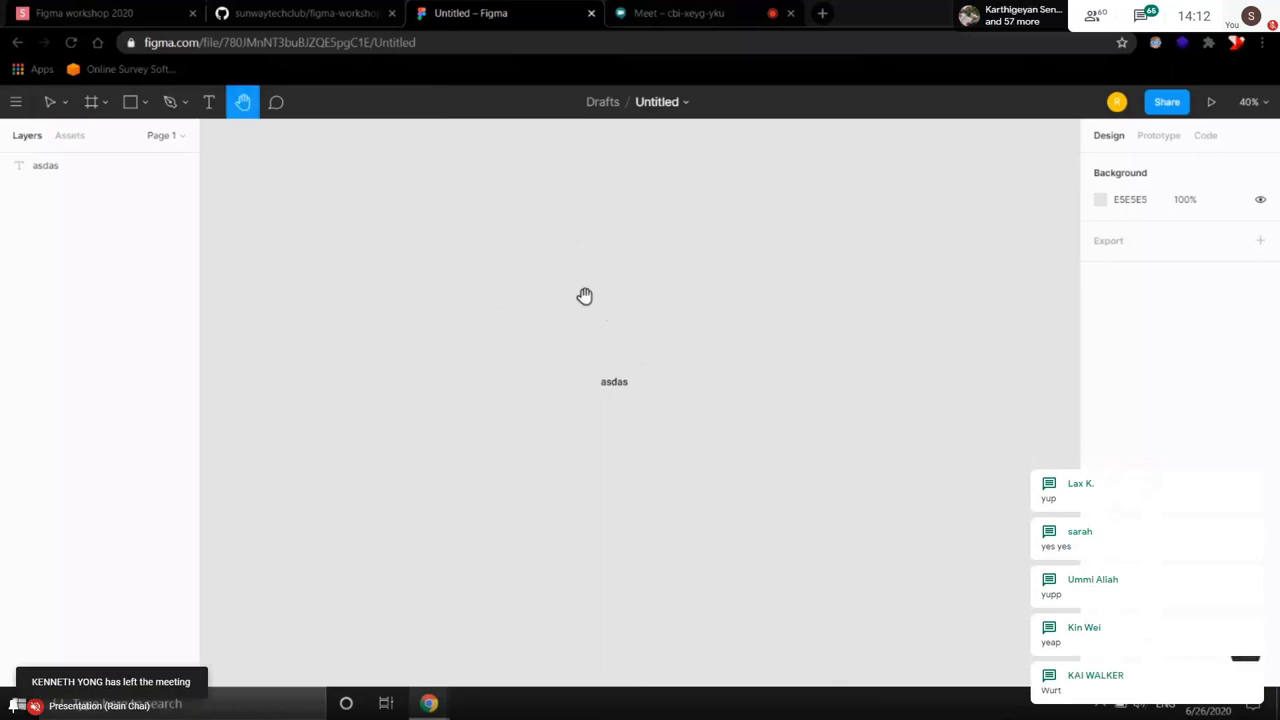
left_click_drag(780, 348, 712, 348)
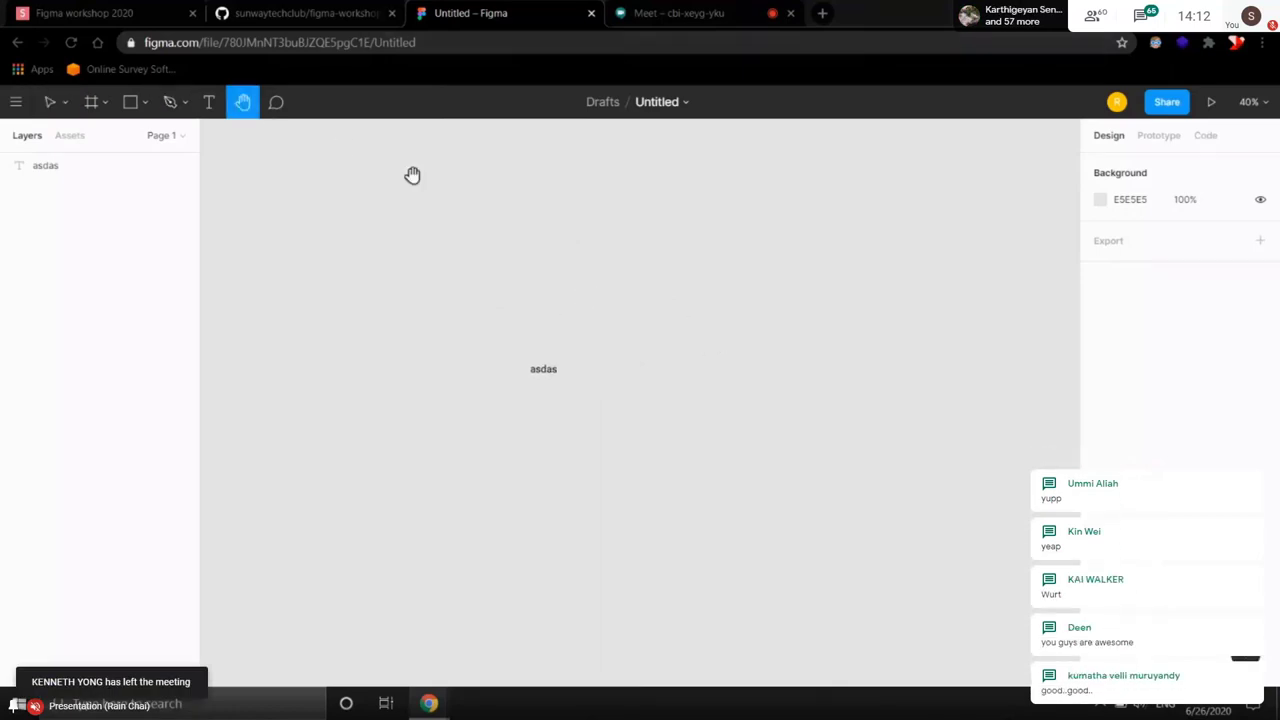
- Return to the Move tool and delete the "asdas" text from the canvas
key("v")
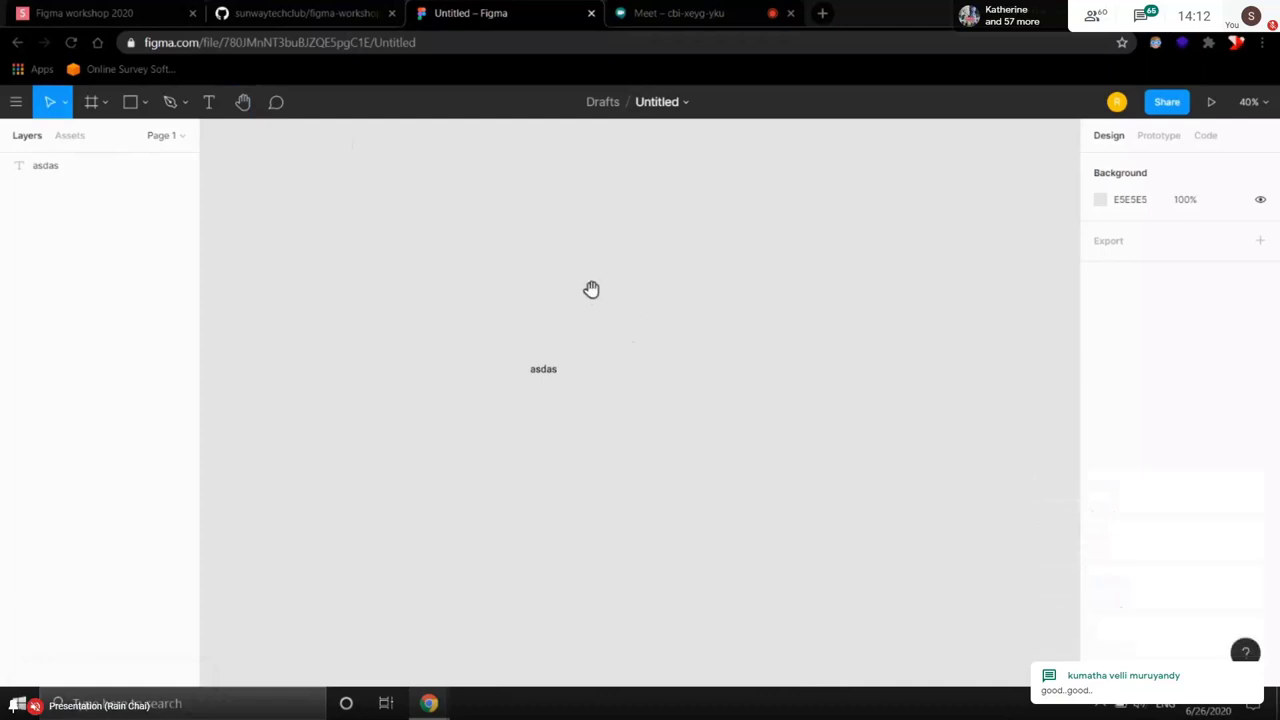
left_click_drag(591, 289, 643, 291)
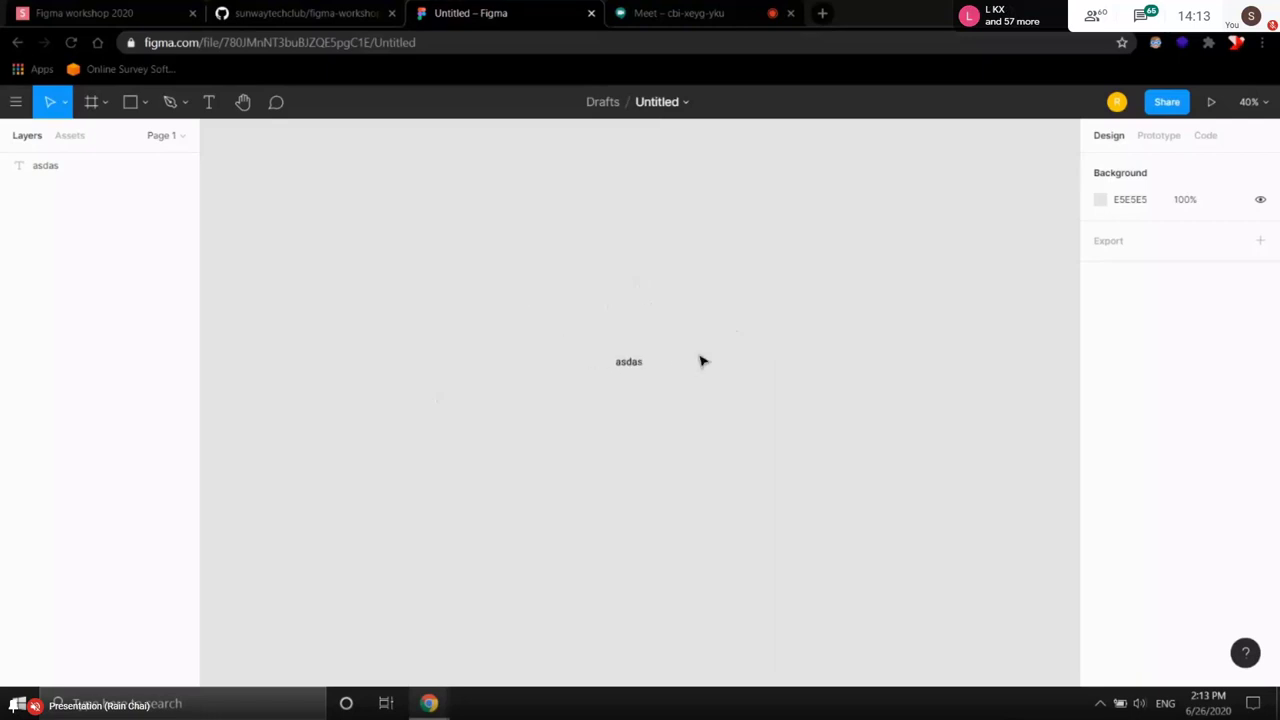
left_click_drag(580, 302, 714, 437)
key("Delete")
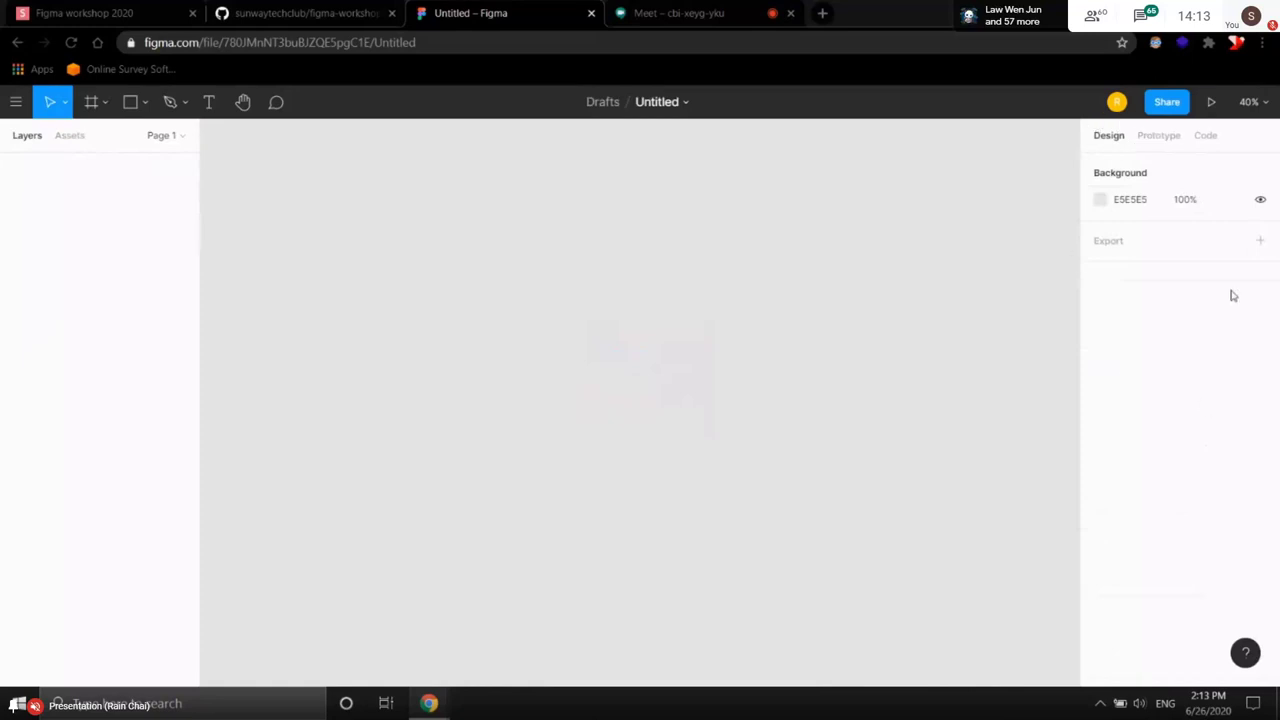
- Look through the file's Prototype and Code properties and return to its Design properties
left_click(1160, 136)
left_click(1110, 135)
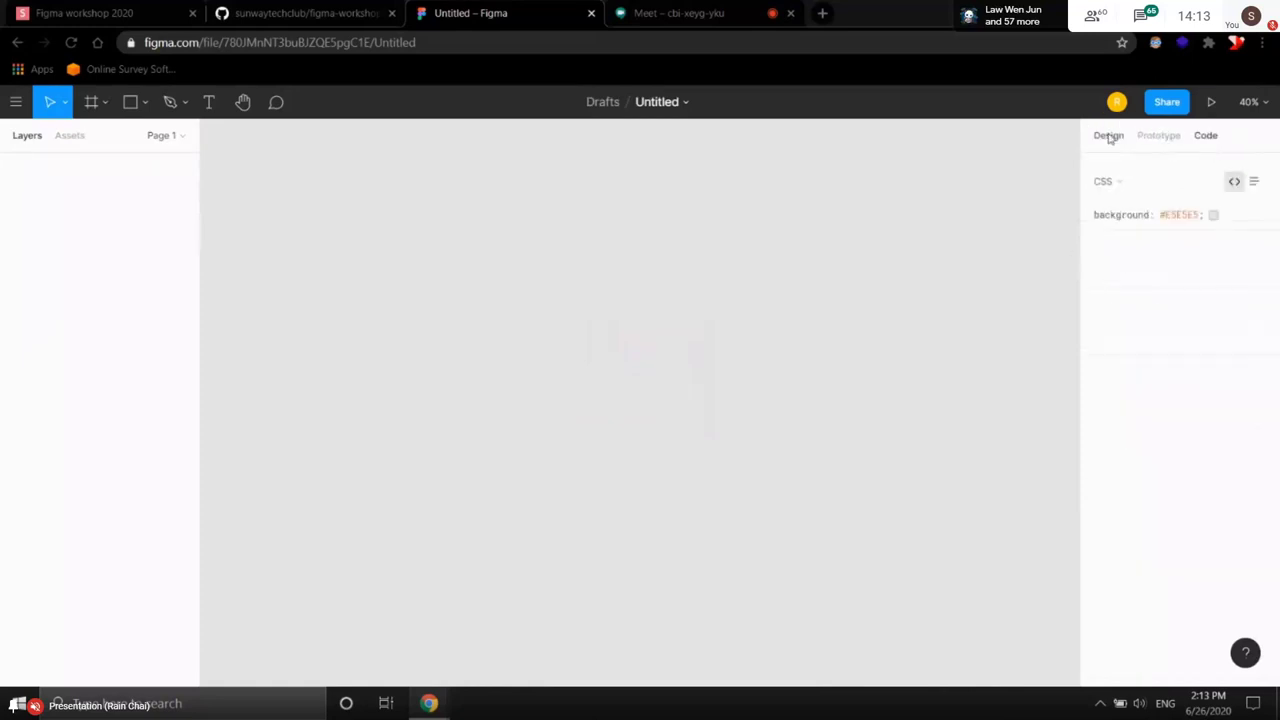
left_click(1160, 137)
left_click(1112, 137)
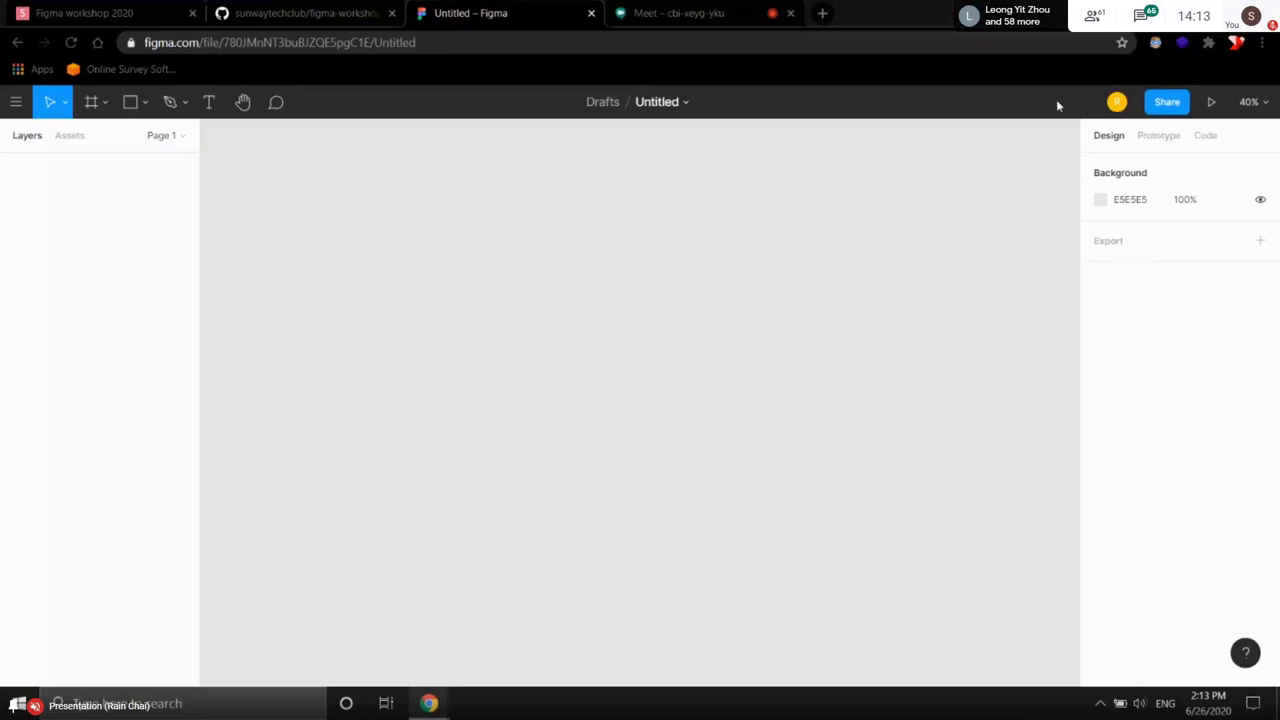
- Copy the Untitled file's share link and check the access options for anyone with the link, keeping "can view"
left_click(1166, 104)
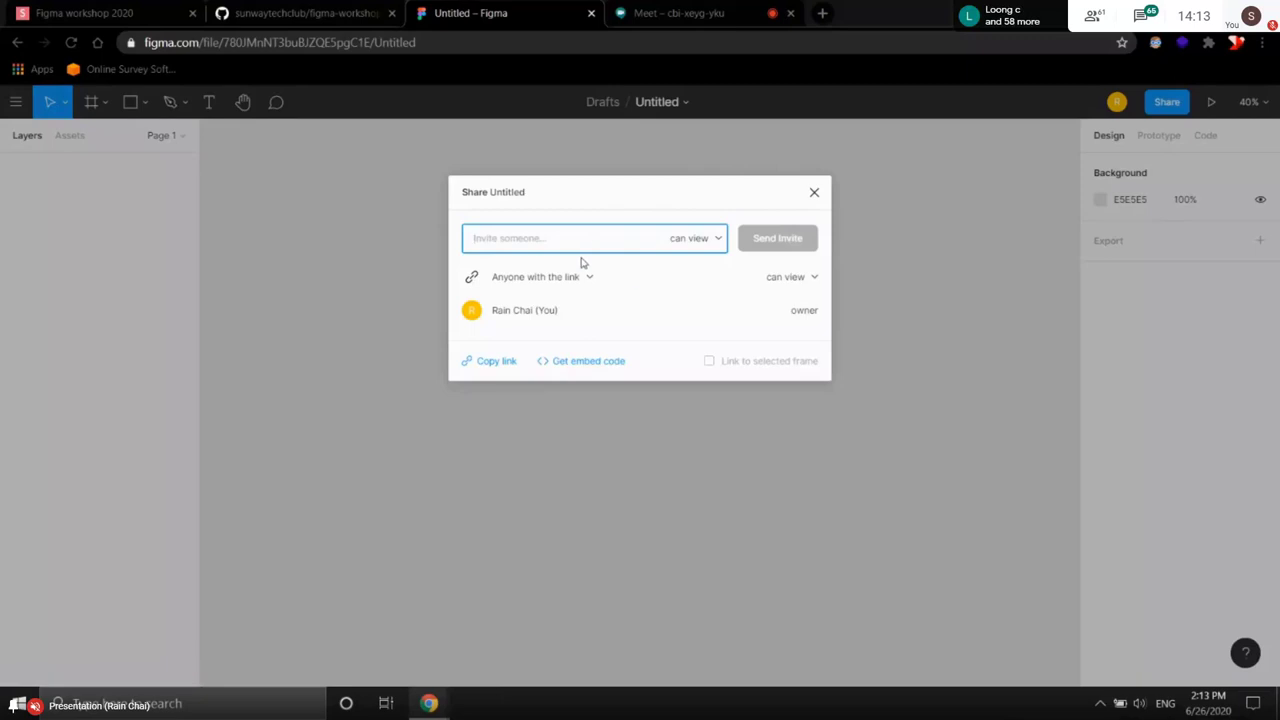
left_click(496, 361)
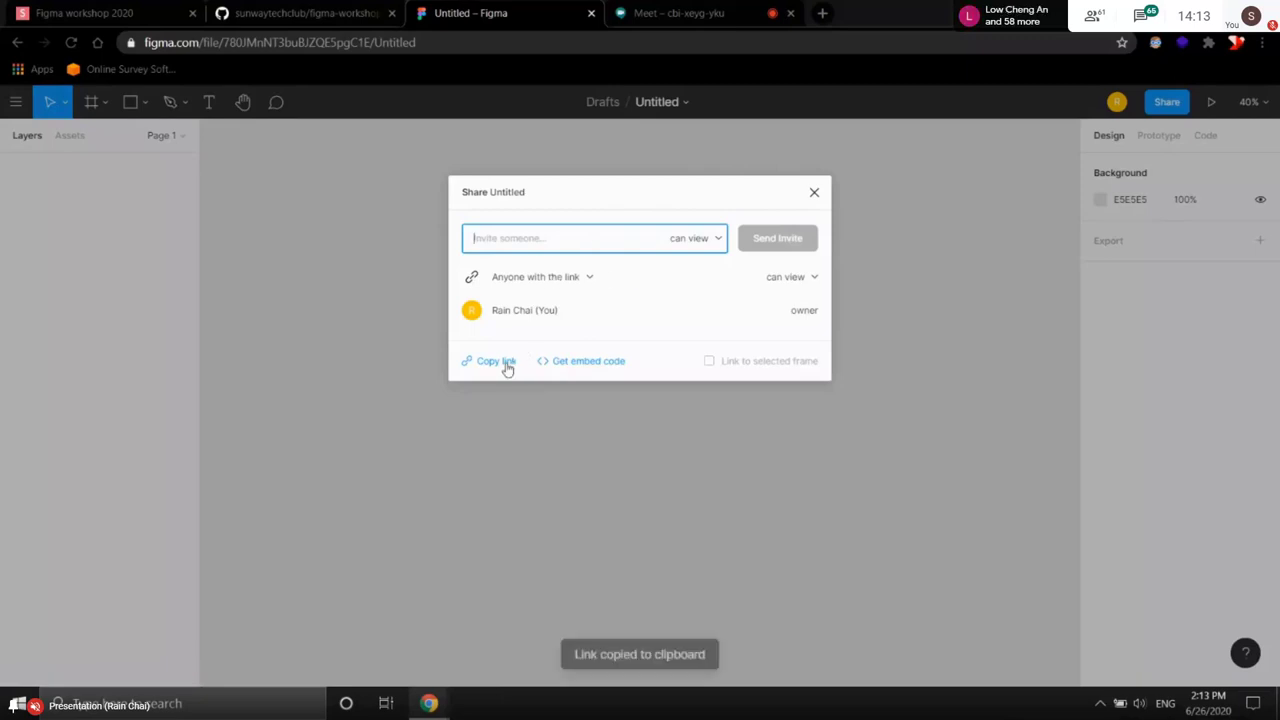
left_click(792, 278)
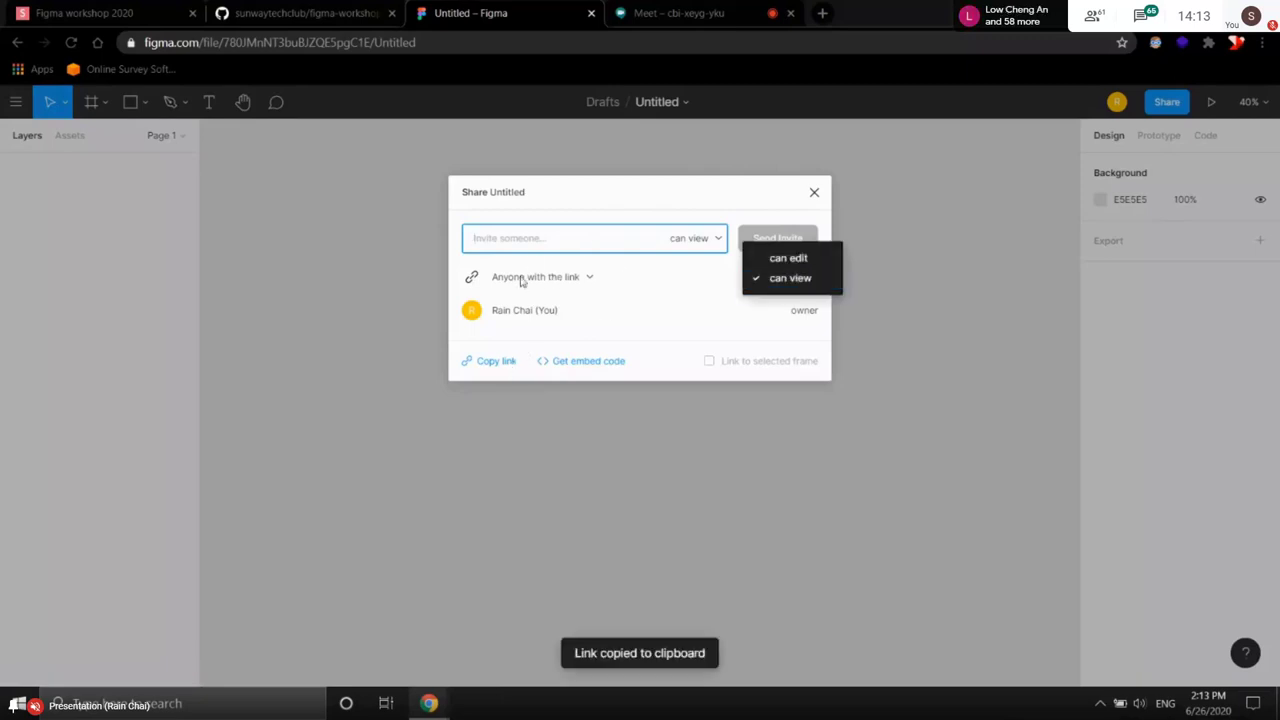
left_click(804, 280)
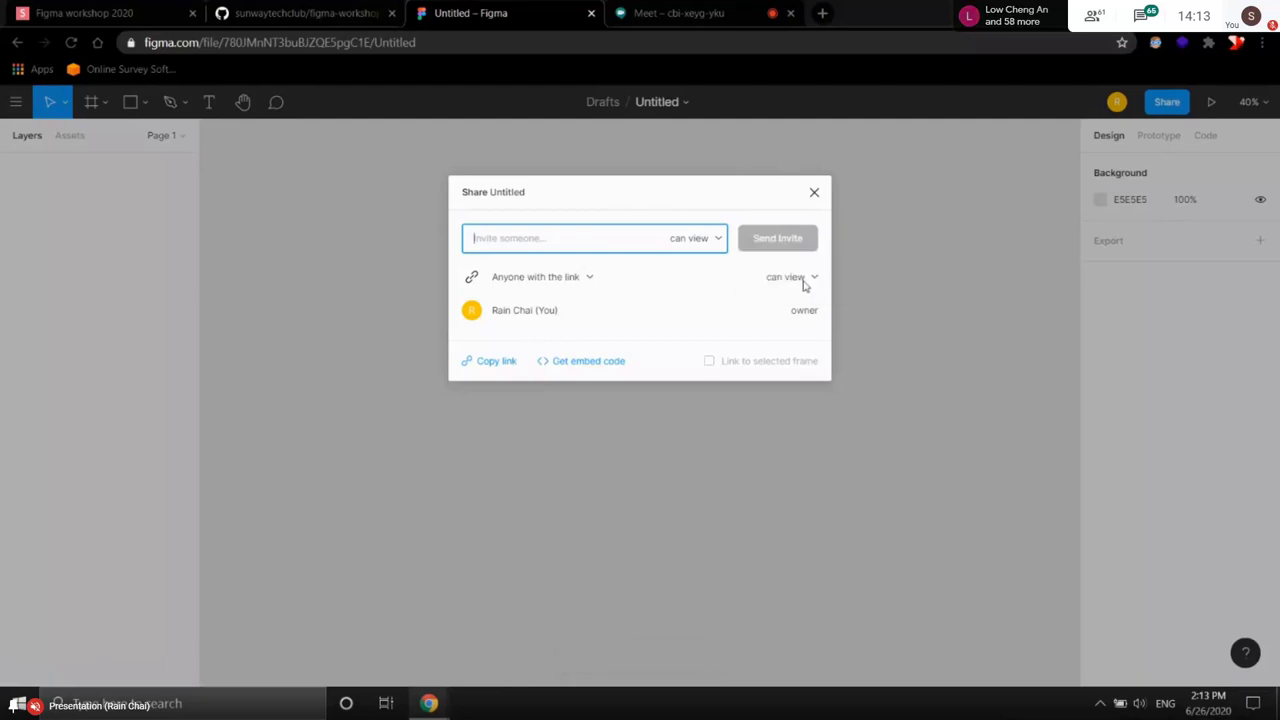
- Post the copied file link in the Google Meet chat, return to the Figma file and close its sharing settings
left_click(747, 8)
key("ctrl+v")
key("Return")
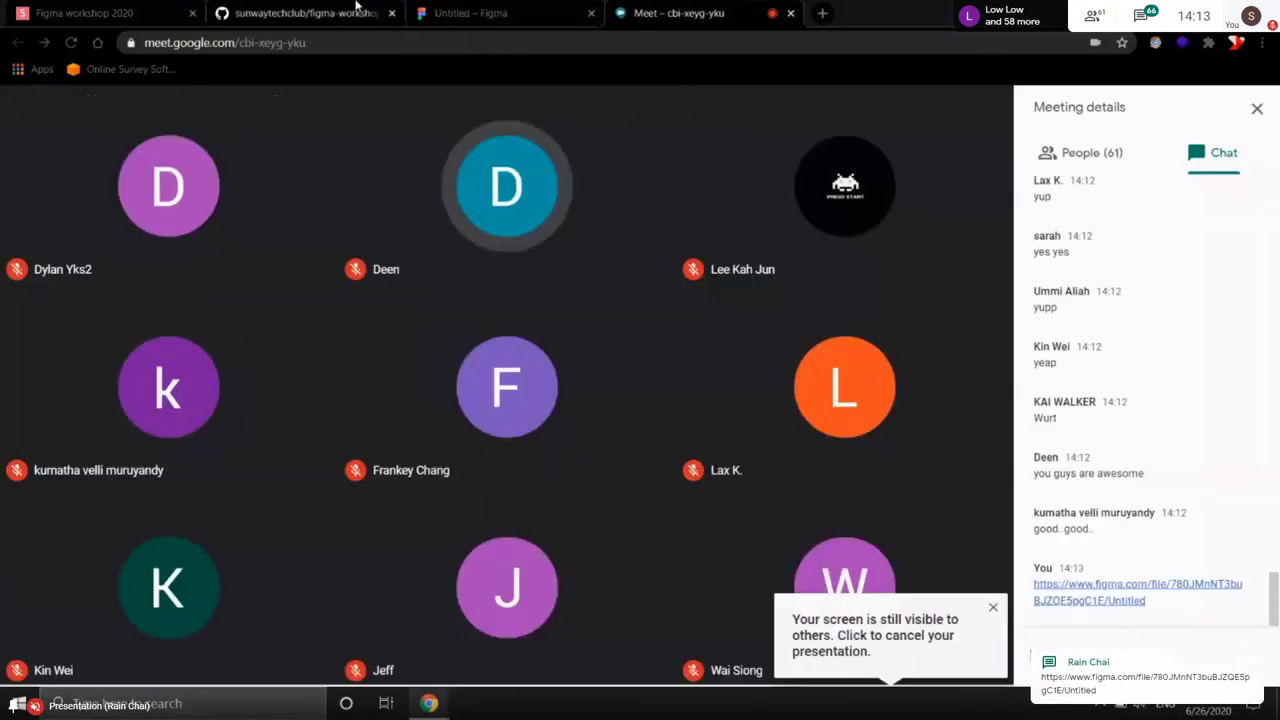
key("ctrl+shift+Tab")
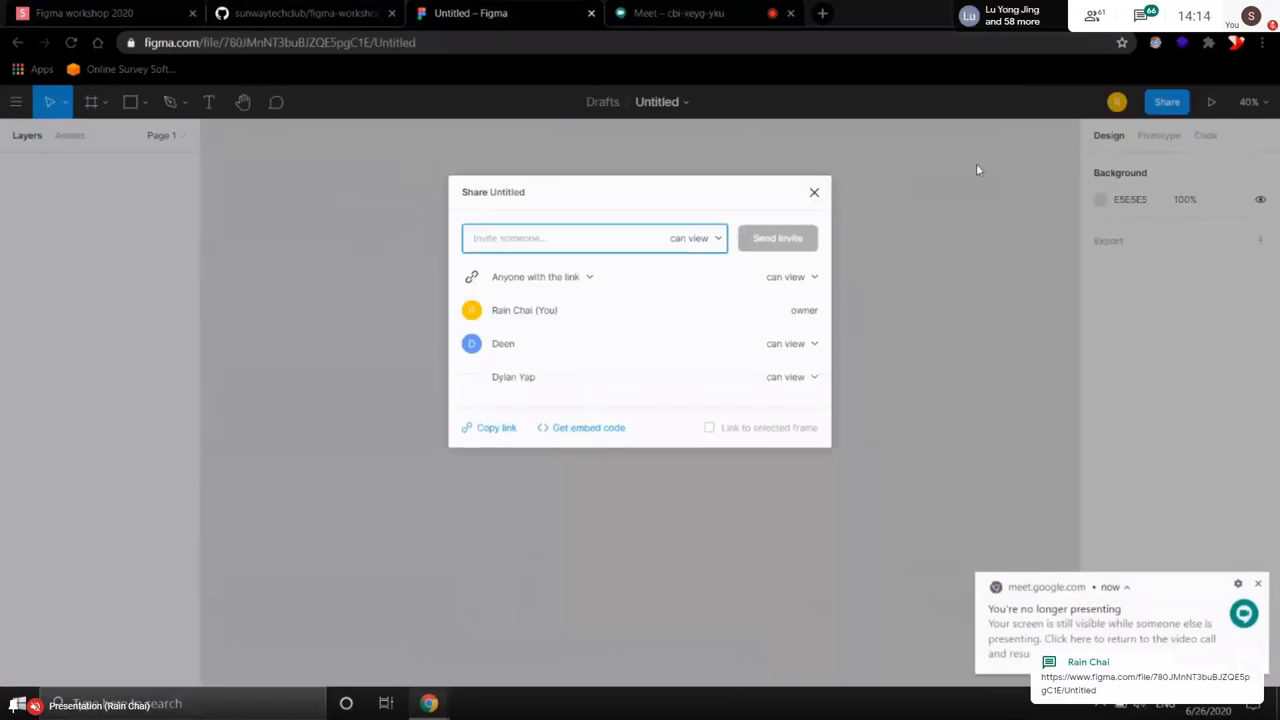
left_click(814, 193)
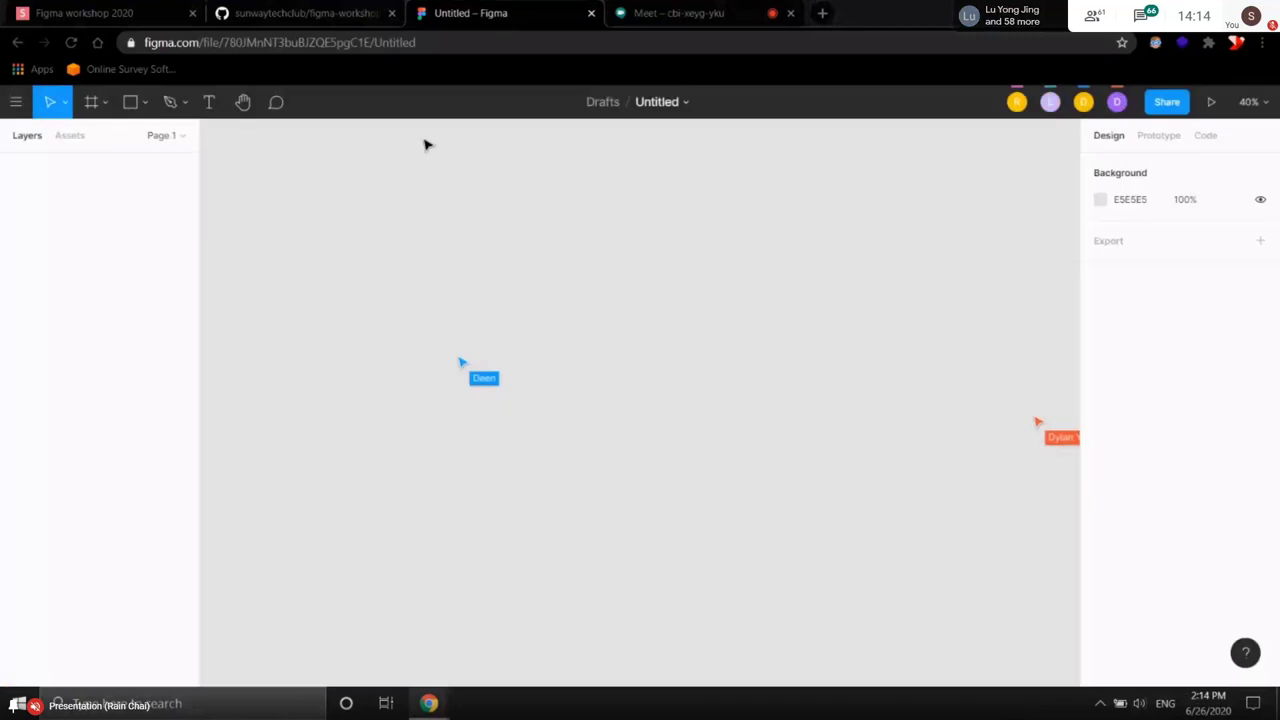
- Place a sample text reading "asdasda" on the canvas and delete it
left_click(209, 101)
left_click(623, 325)
type("asdasda")
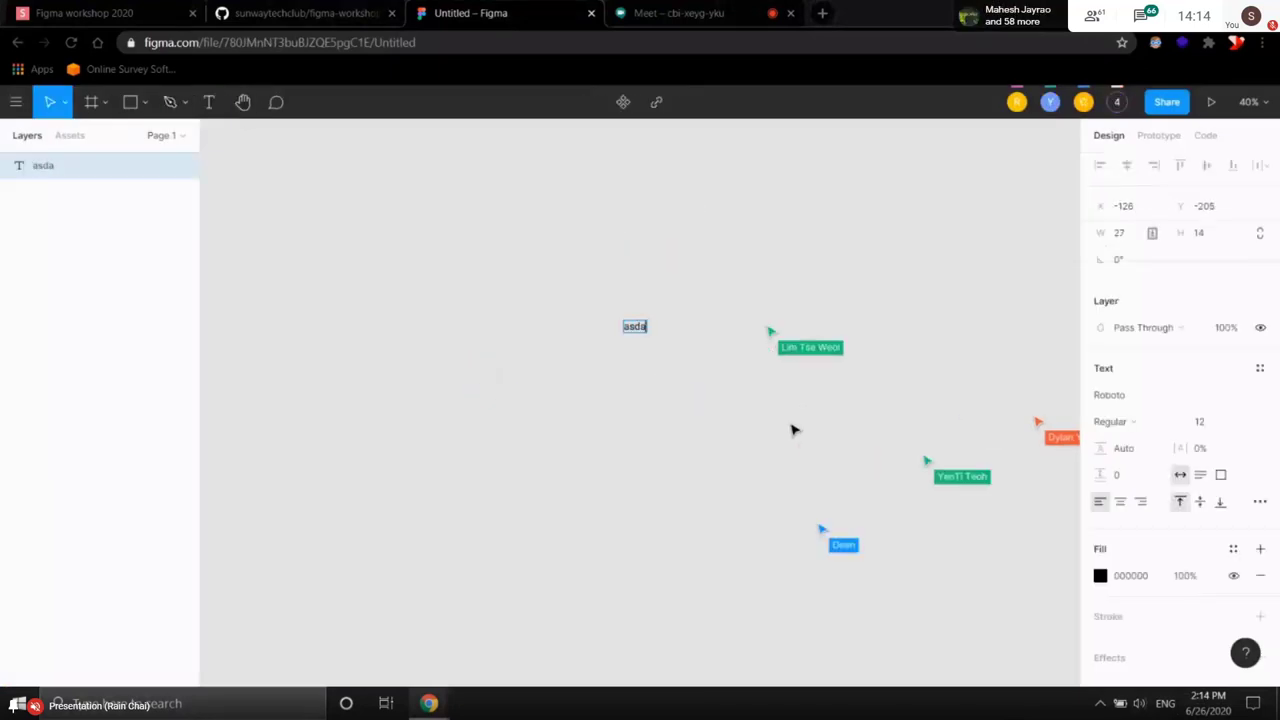
key("Escape")
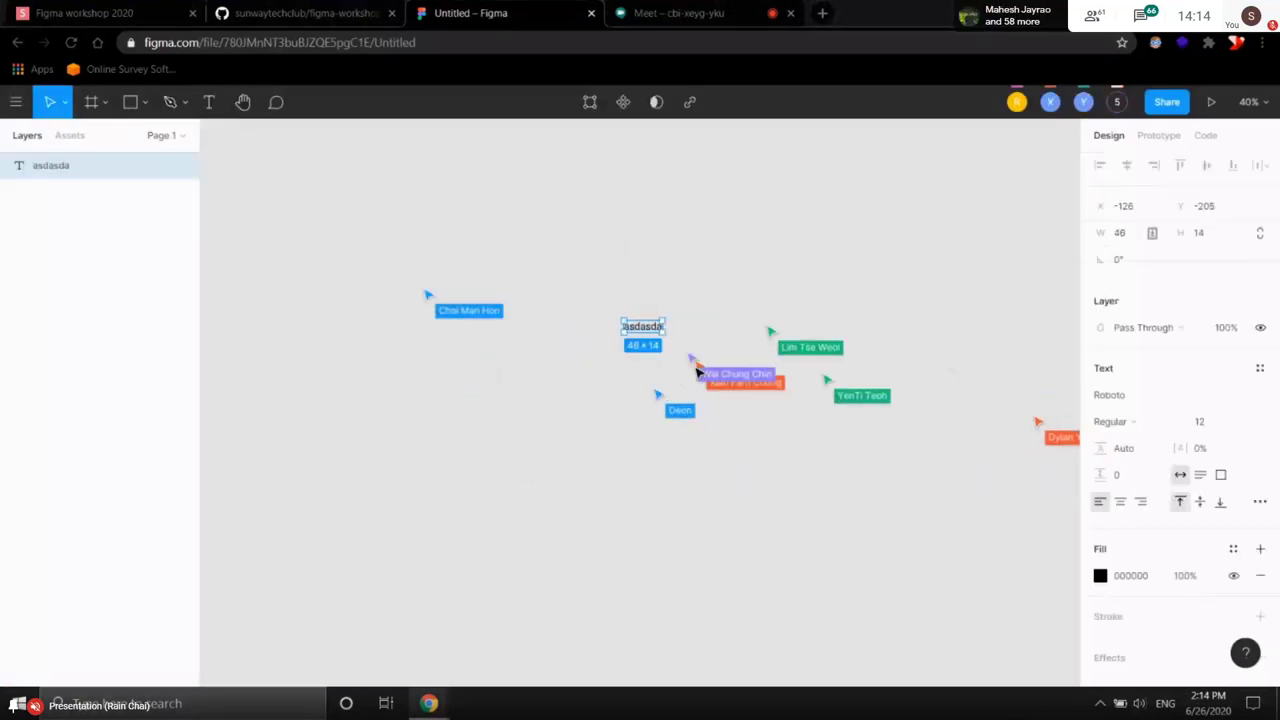
left_click(698, 370)
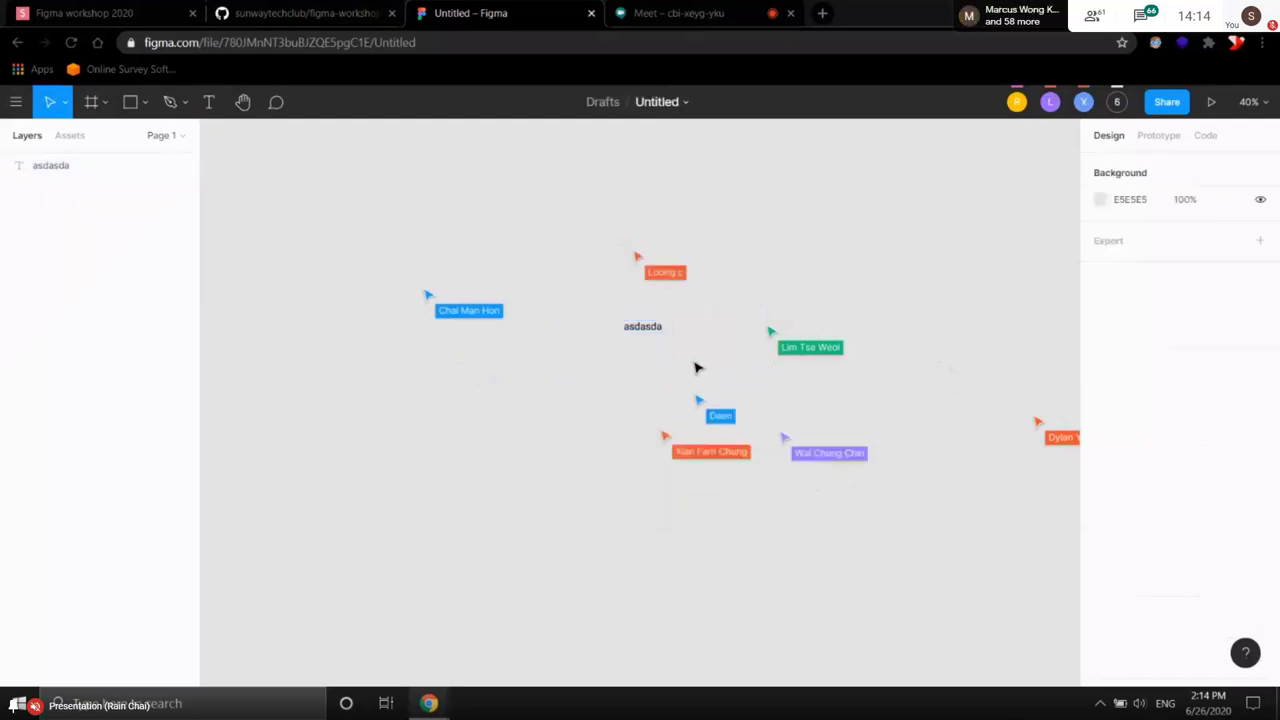
mouse_move(680, 346)
left_mouse_down()
mouse_move(589, 317)
mouse_move(600, 320)
left_mouse_up()
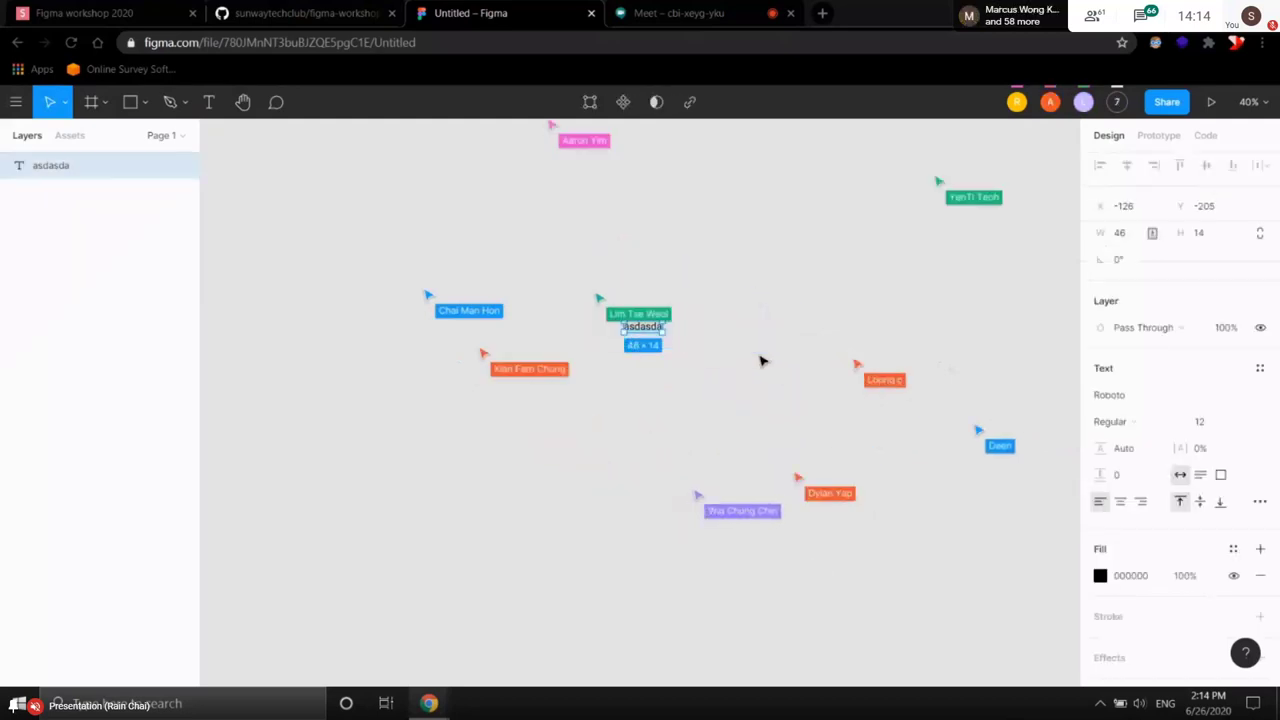
key("Delete")
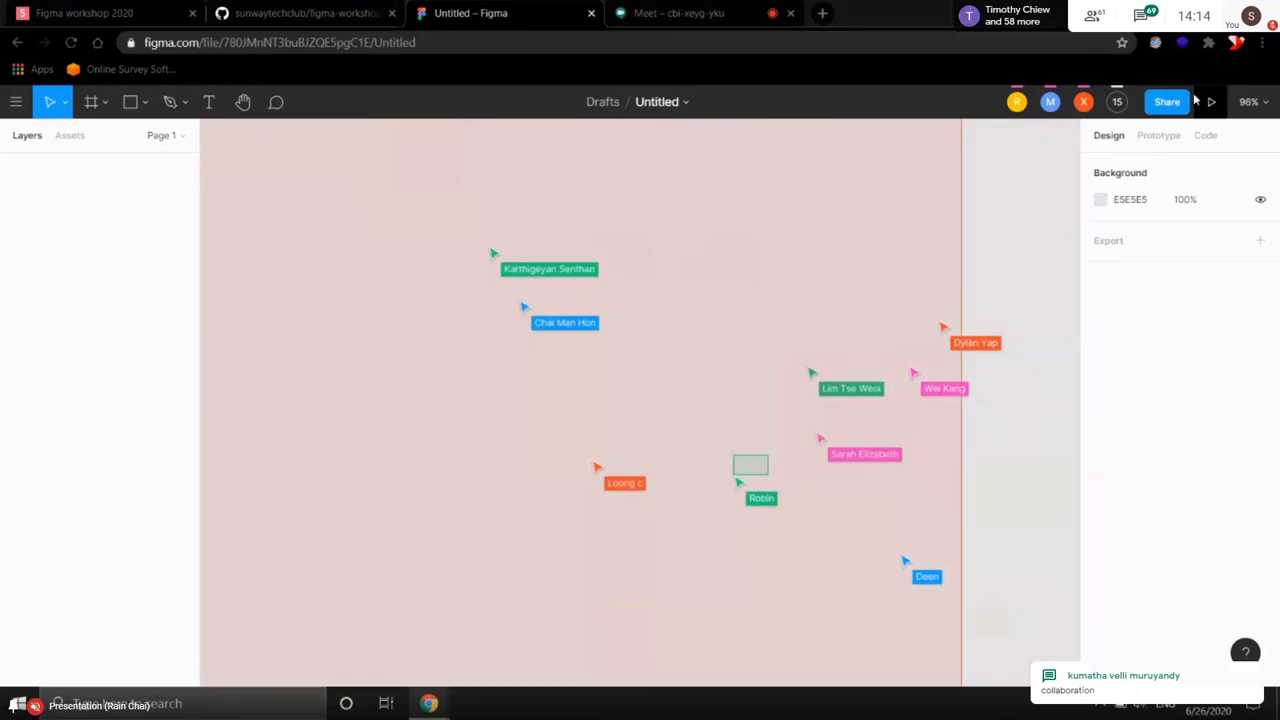
- Review who has access to the file in its sharing settings and close them
left_click(1183, 108)
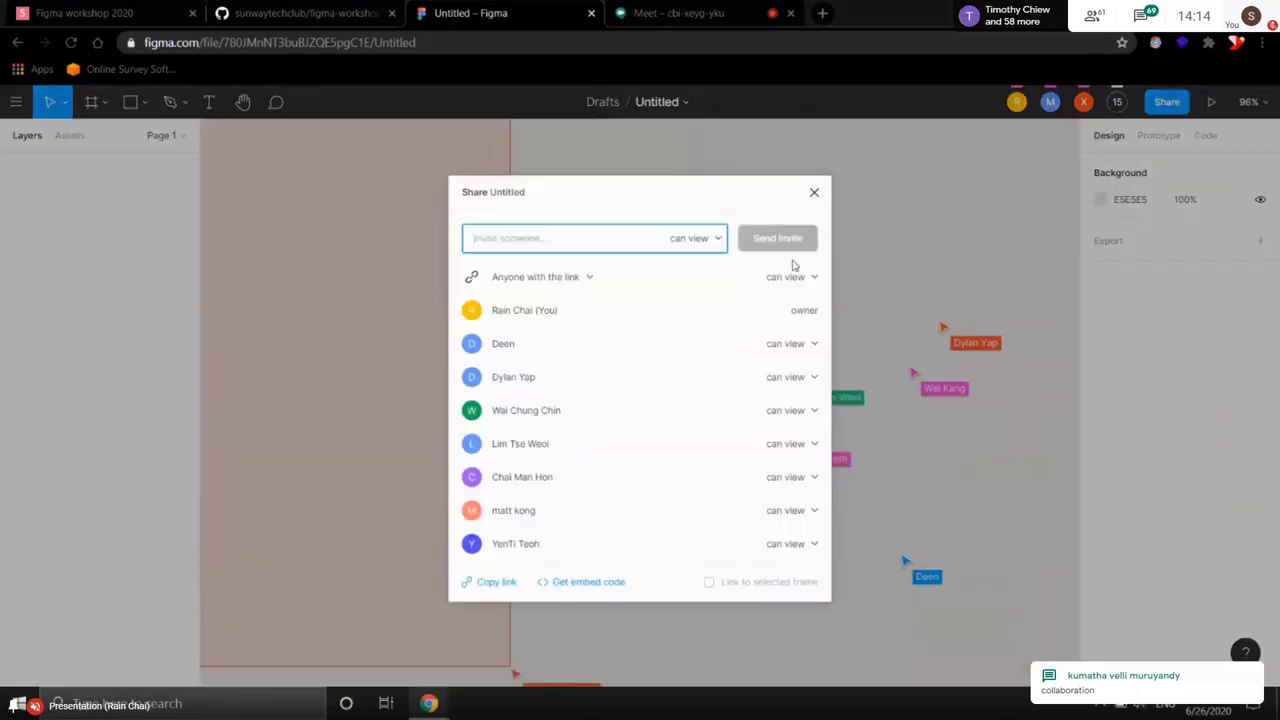
left_click(816, 191)
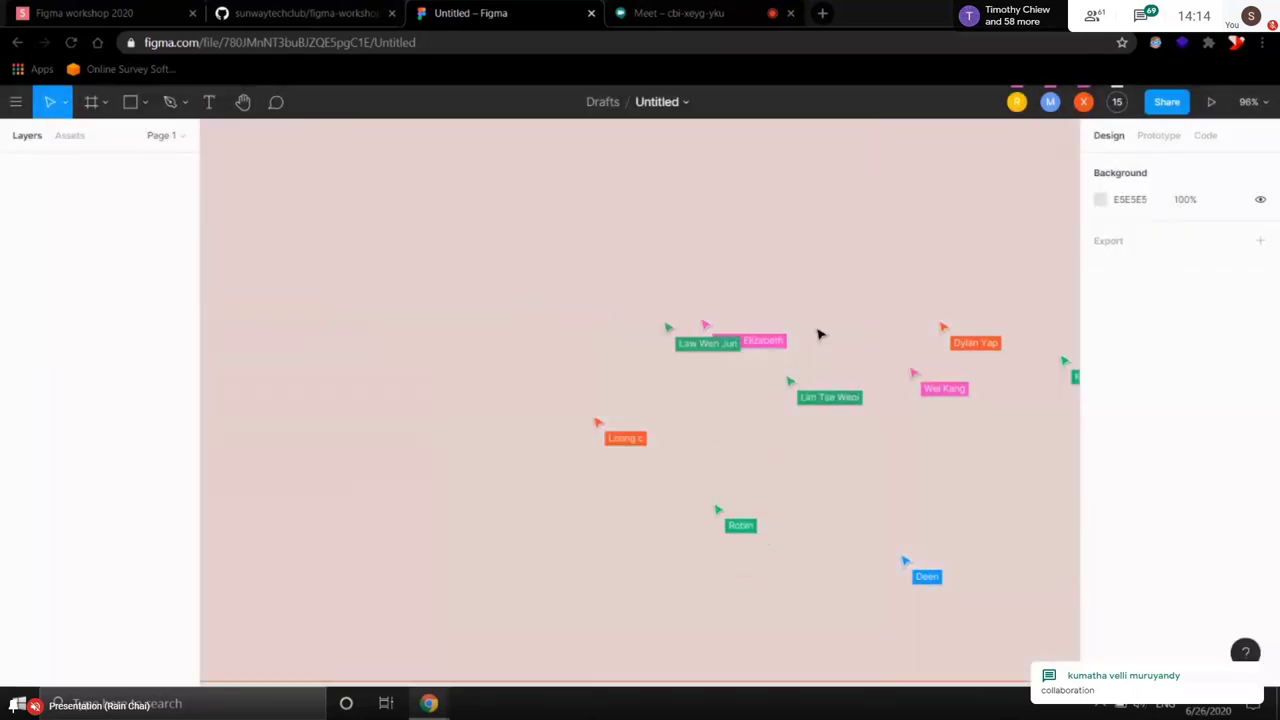
left_click_drag(797, 283, 717, 265)
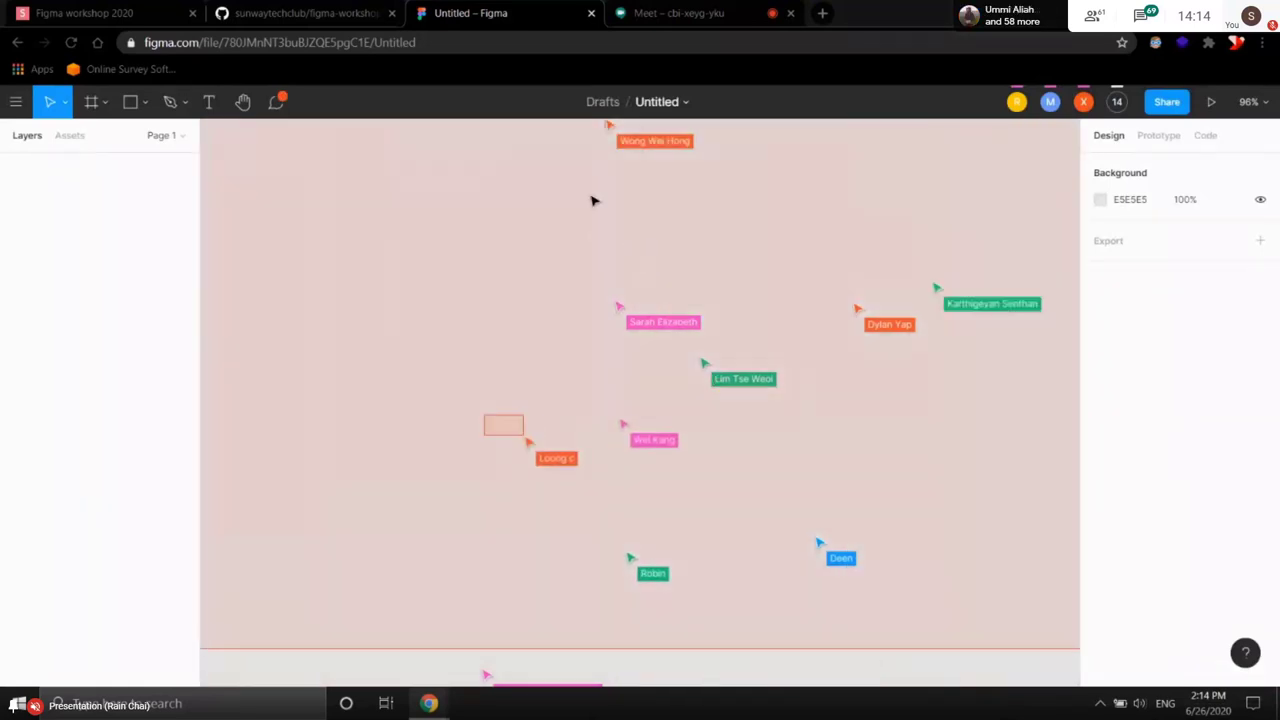
- Switch to the workshop guide on GitHub and go to its "A simple button" section
left_click(339, 10)
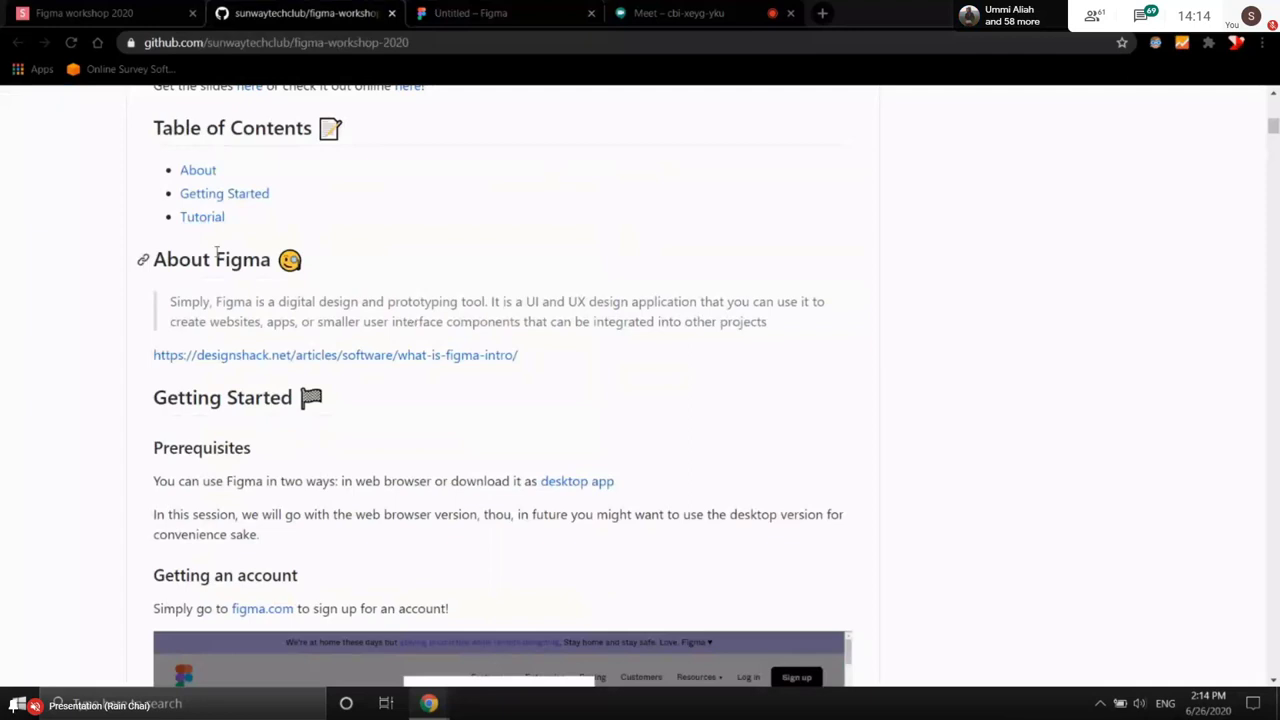
scroll(391, 206, "down", 15)
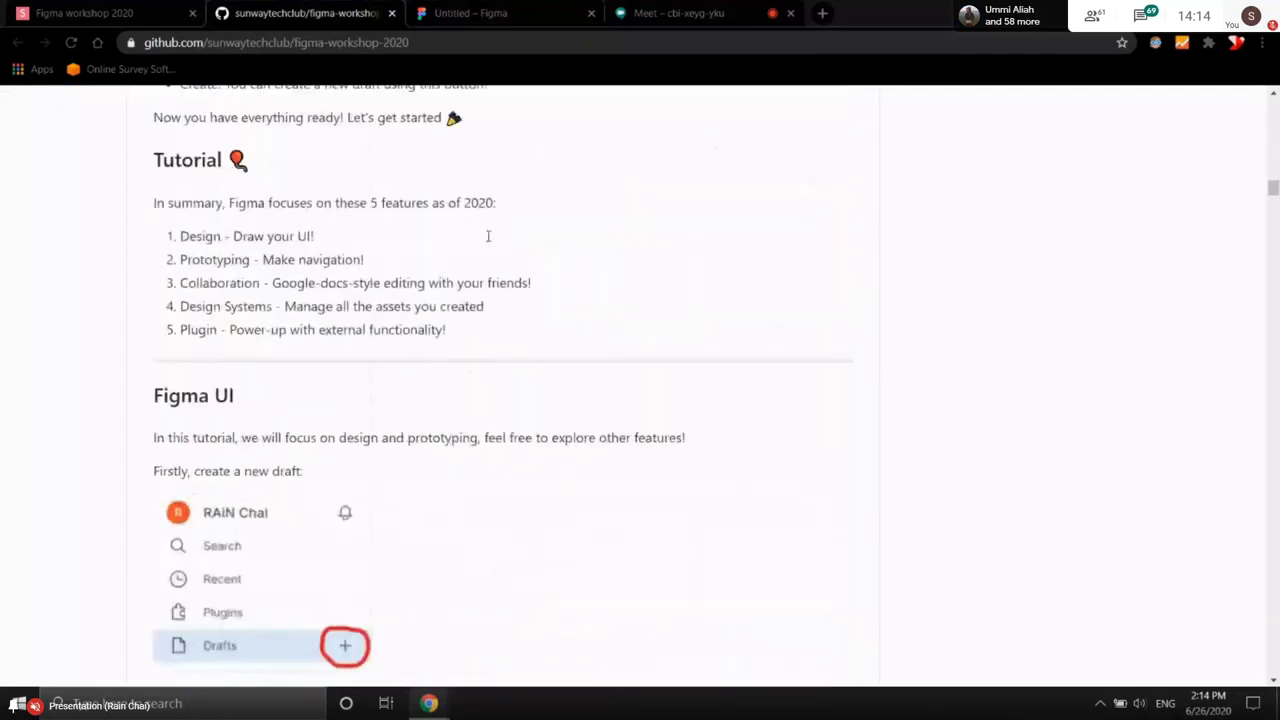
scroll(488, 236, "down", 20)
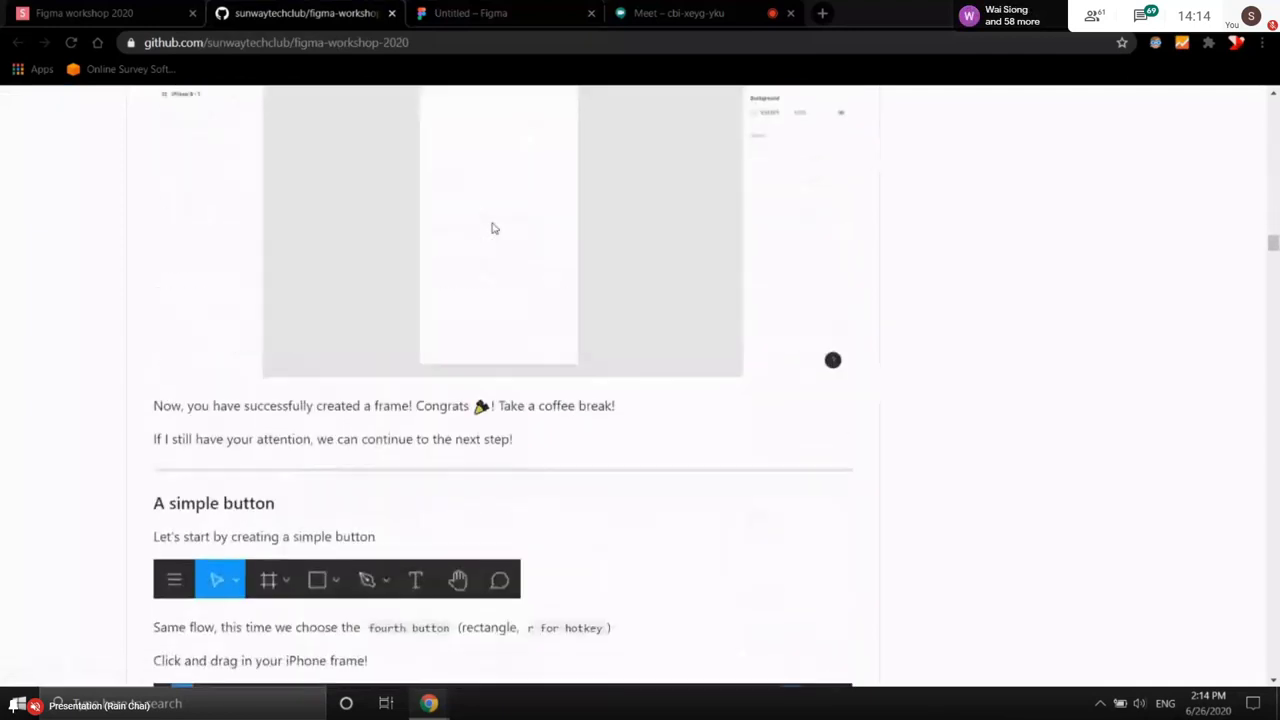
scroll(492, 229, "down", 5)
scroll(497, 226, "up", 5)
scroll(280, 323, "down", 1)
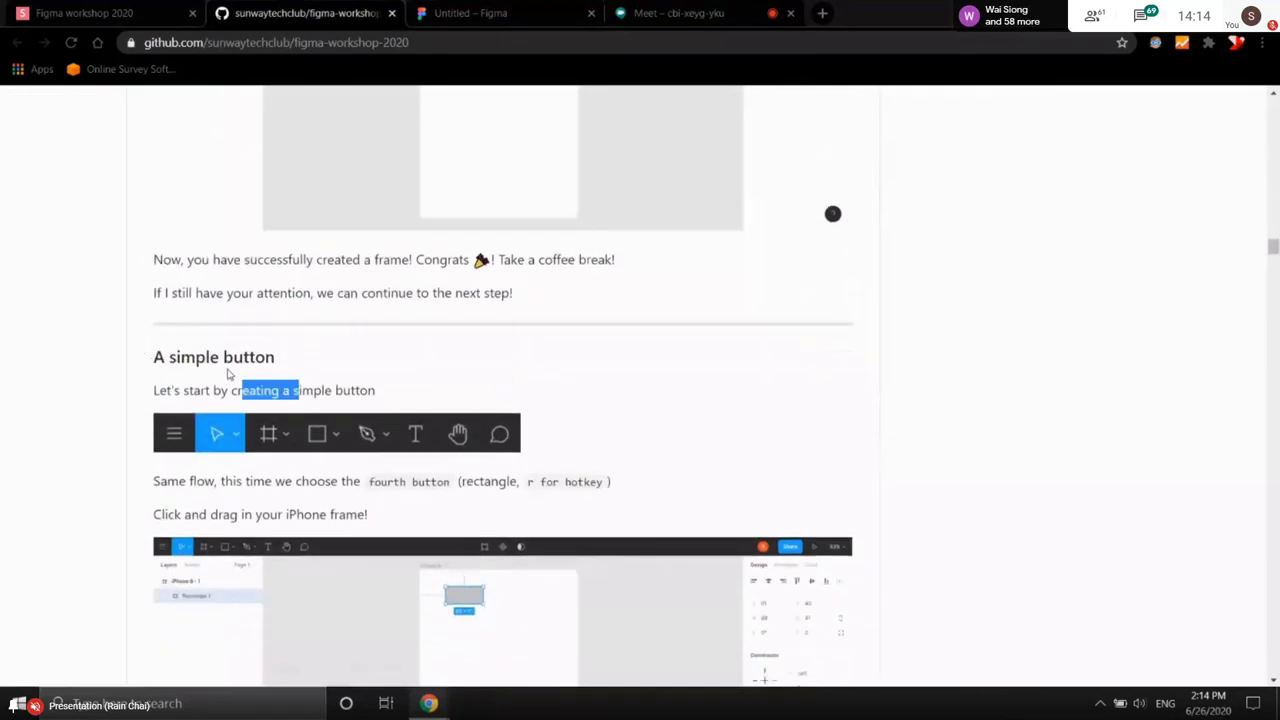
left_click_drag(229, 374, 158, 363)
scroll(158, 363, "down", 3)
scroll(300, 142, "up", 1)
left_click(260, 140)
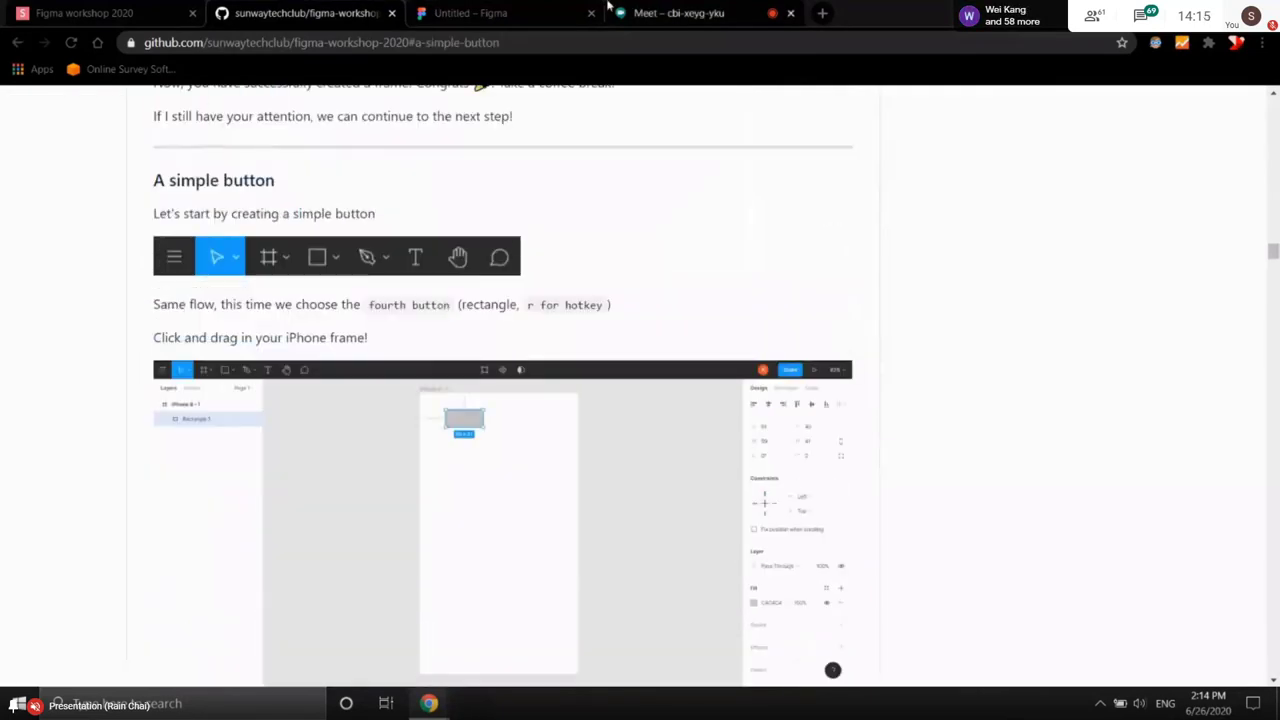
- Return to the Untitled Figma file, add an iPhone 8 phone frame to the canvas and deselect it
left_click(478, 13)
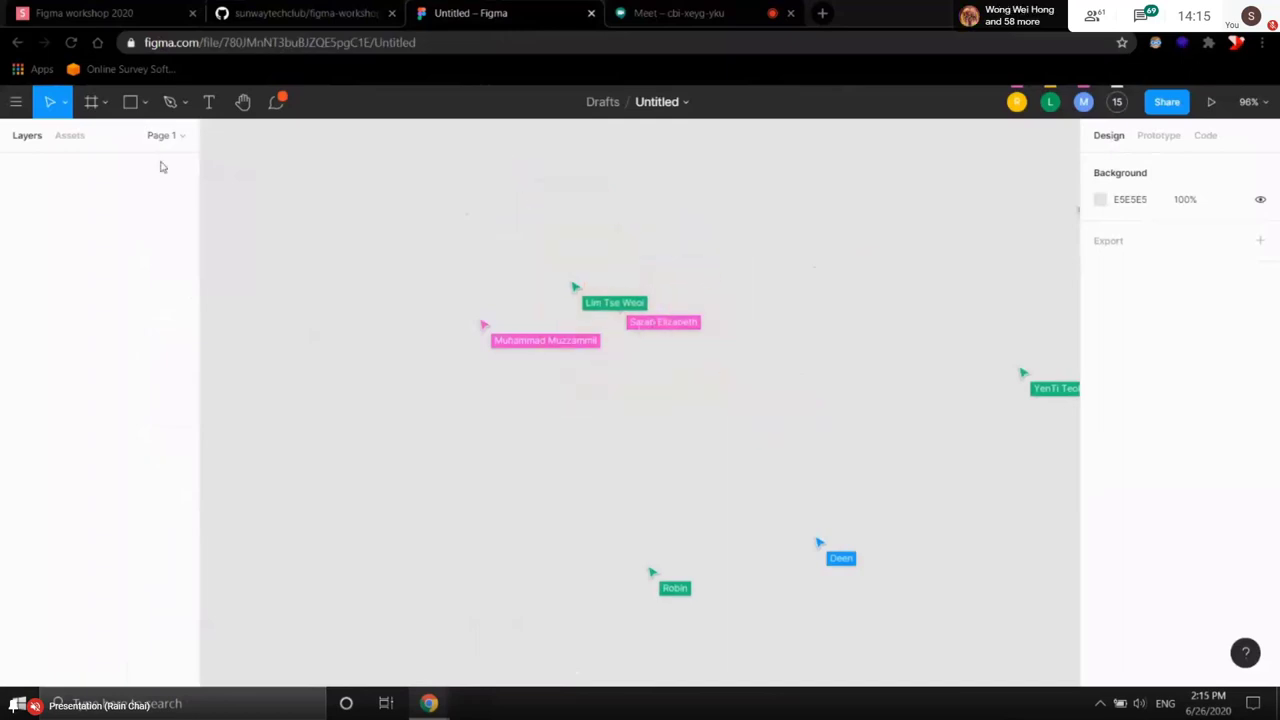
left_click(91, 104)
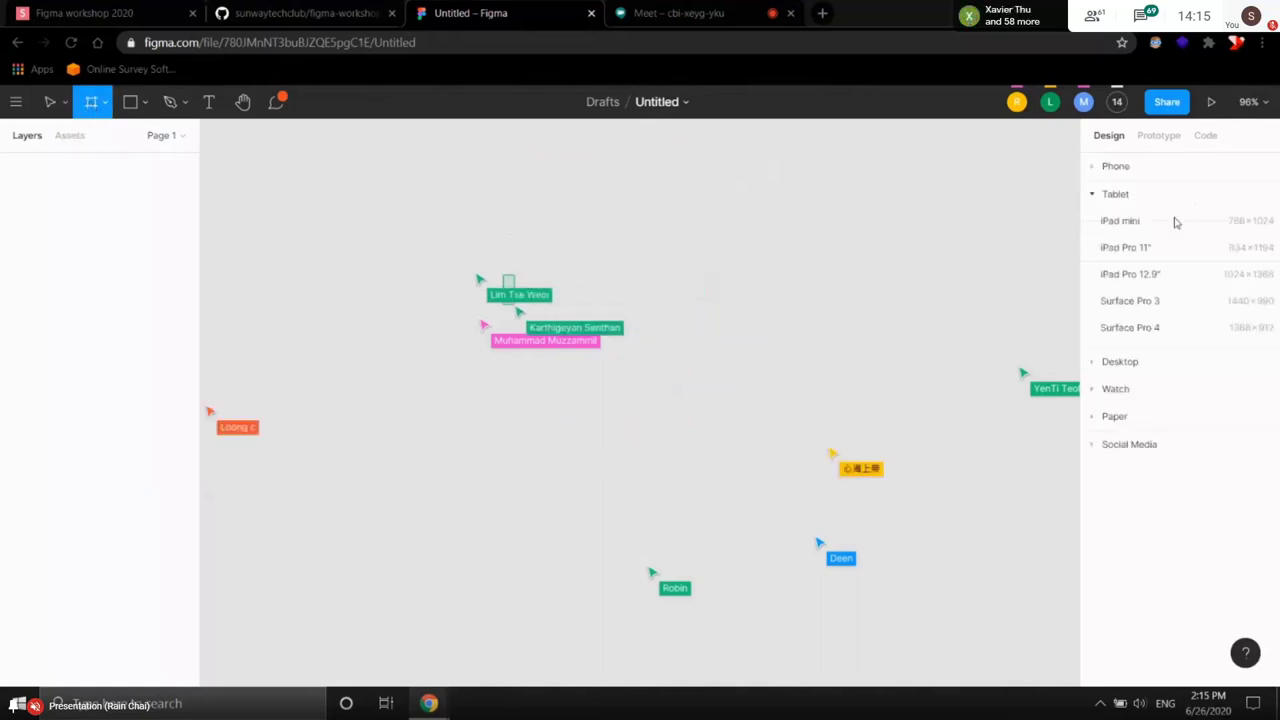
left_click(1104, 170)
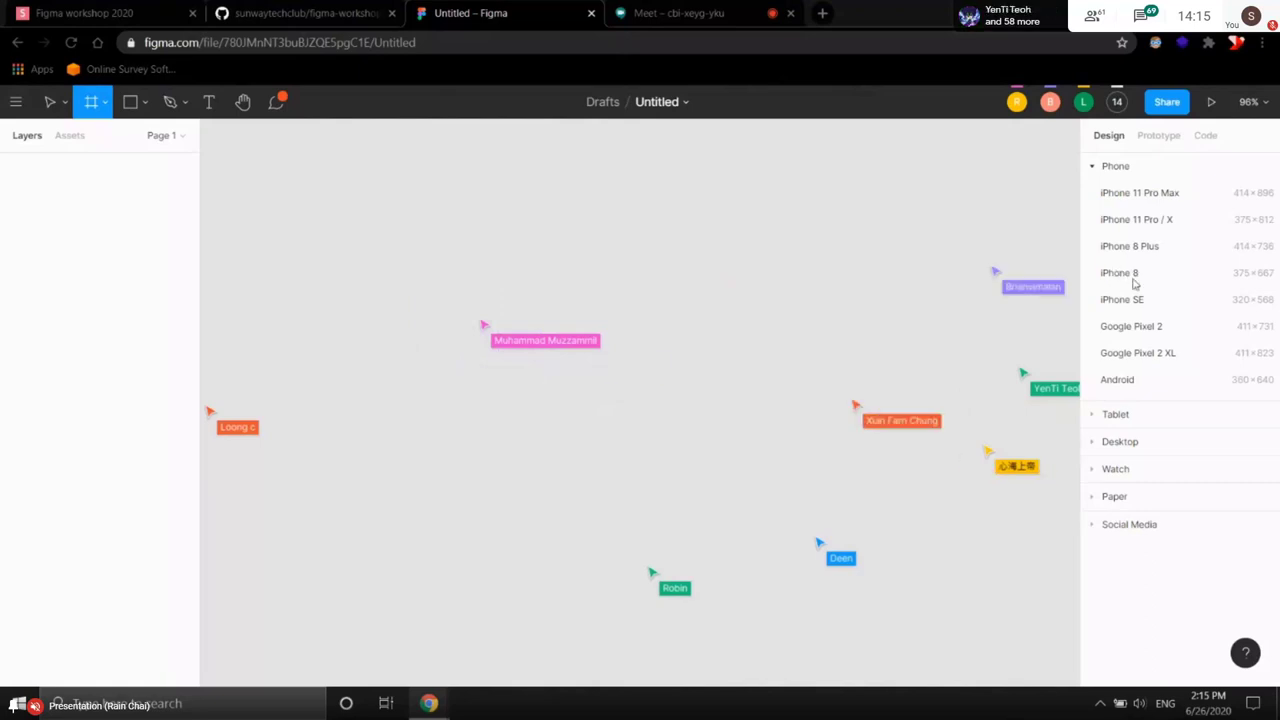
left_click(1128, 272)
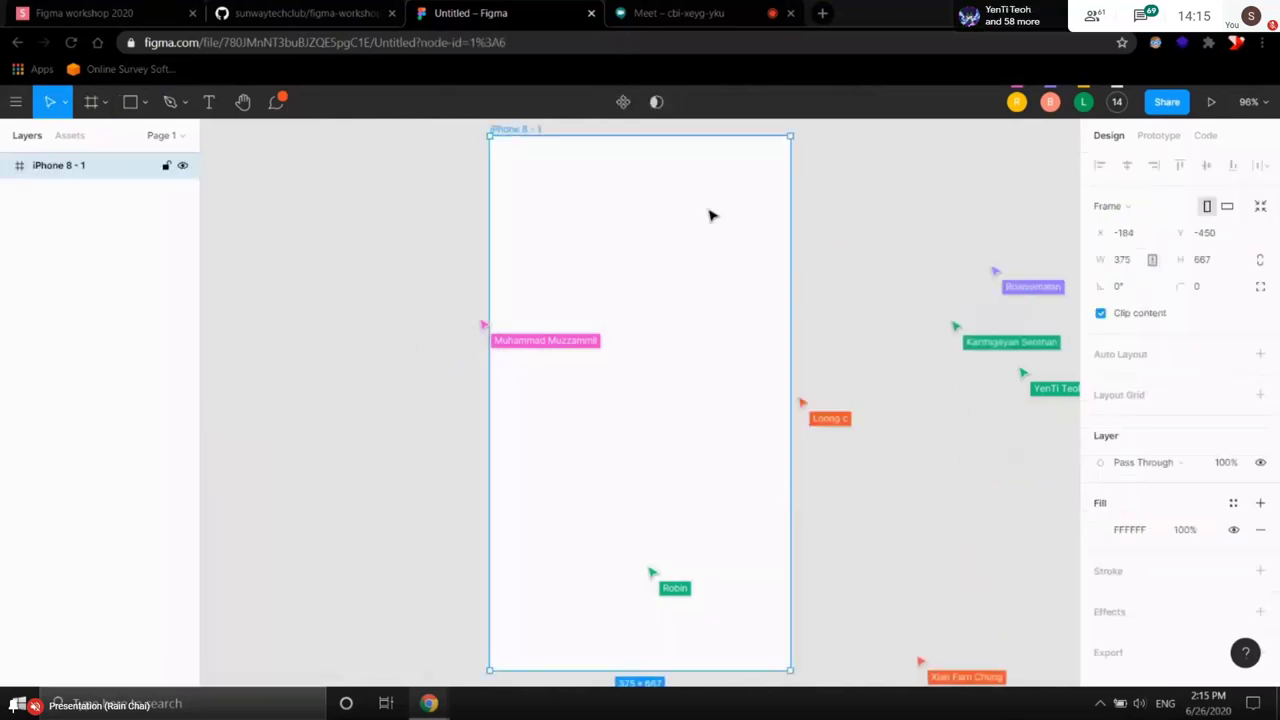
left_click(908, 203)
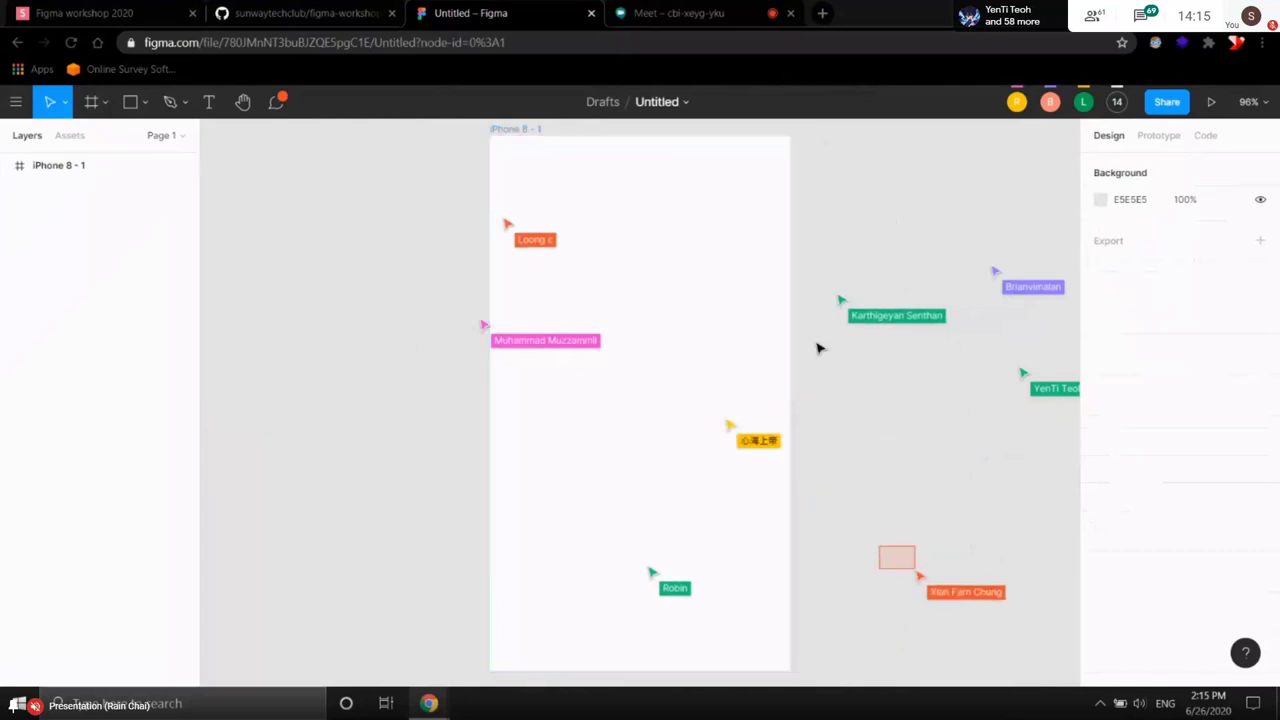
scroll(818, 347, "down", 1)
scroll(848, 334, "down", 3)
scroll(848, 306, "up", 2)
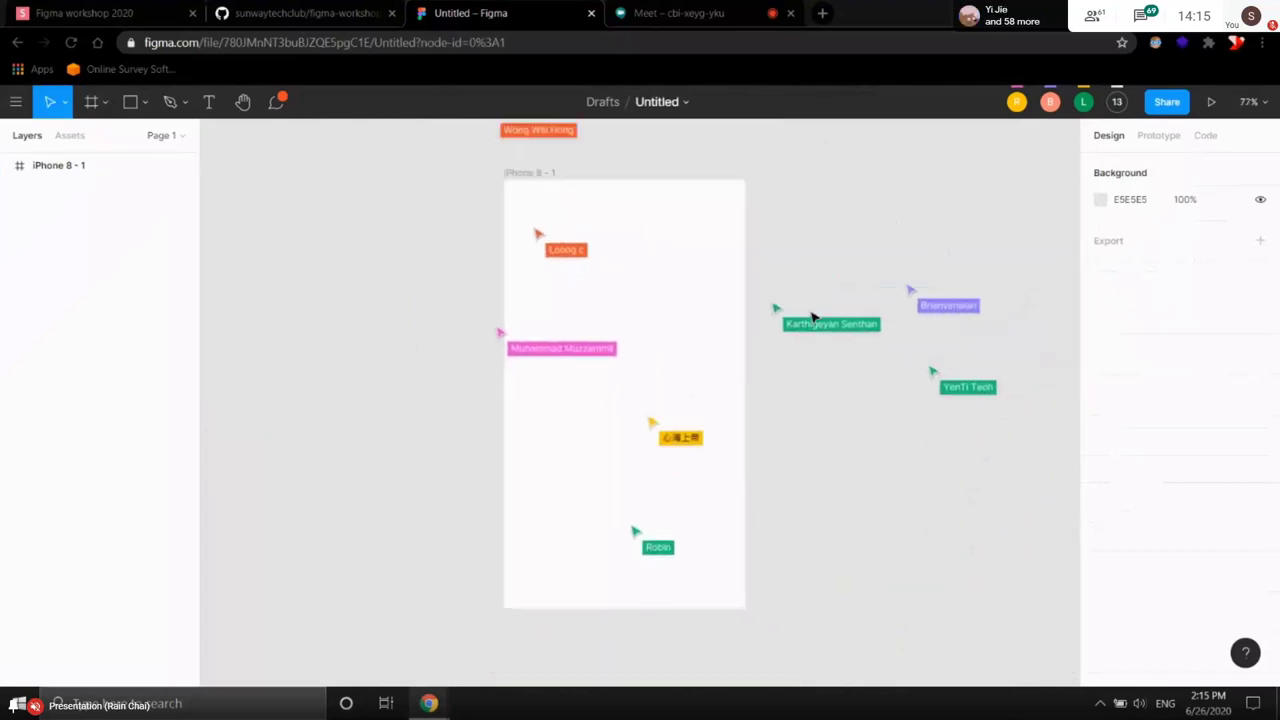
- Examine the empty iPhone 8 frame on the canvas from different positions and zoom levels
scroll(790, 328, "down", 1)
scroll(786, 329, "left", 3)
scroll(840, 286, "up", 2)
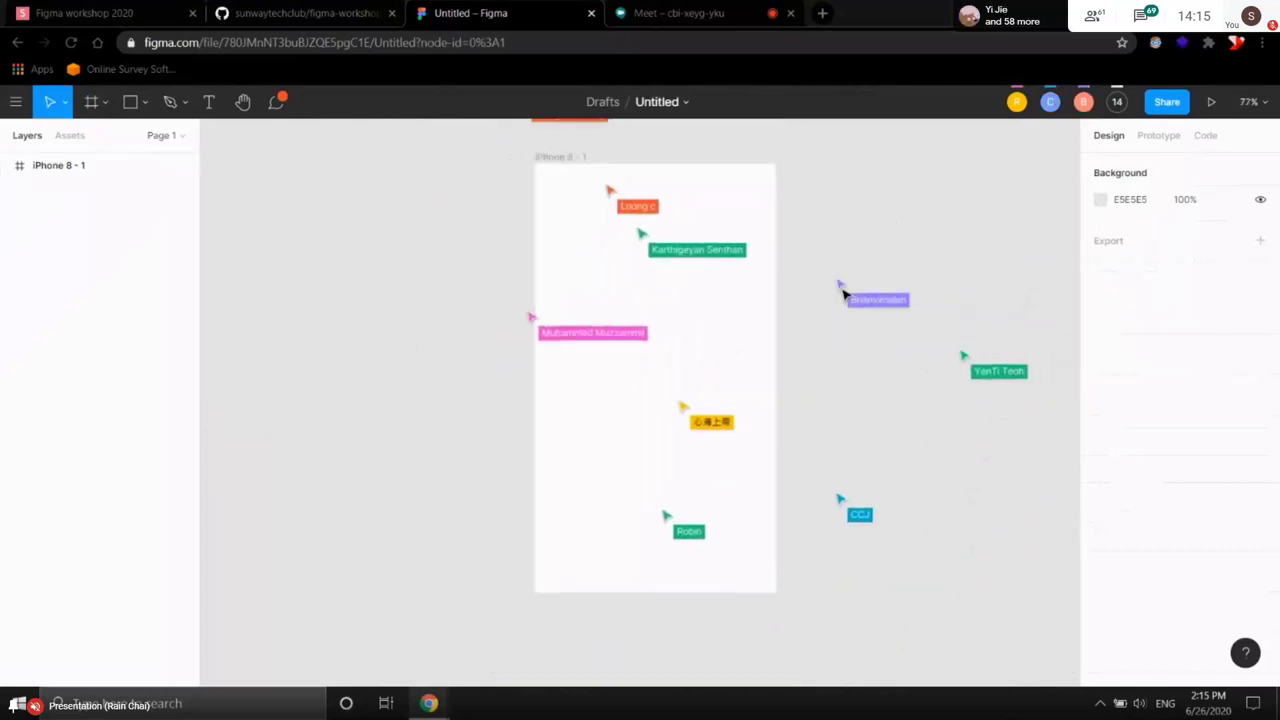
scroll(703, 277, "up", 1)
scroll(703, 277, "down", 3)
scroll(705, 280, "up", 1)
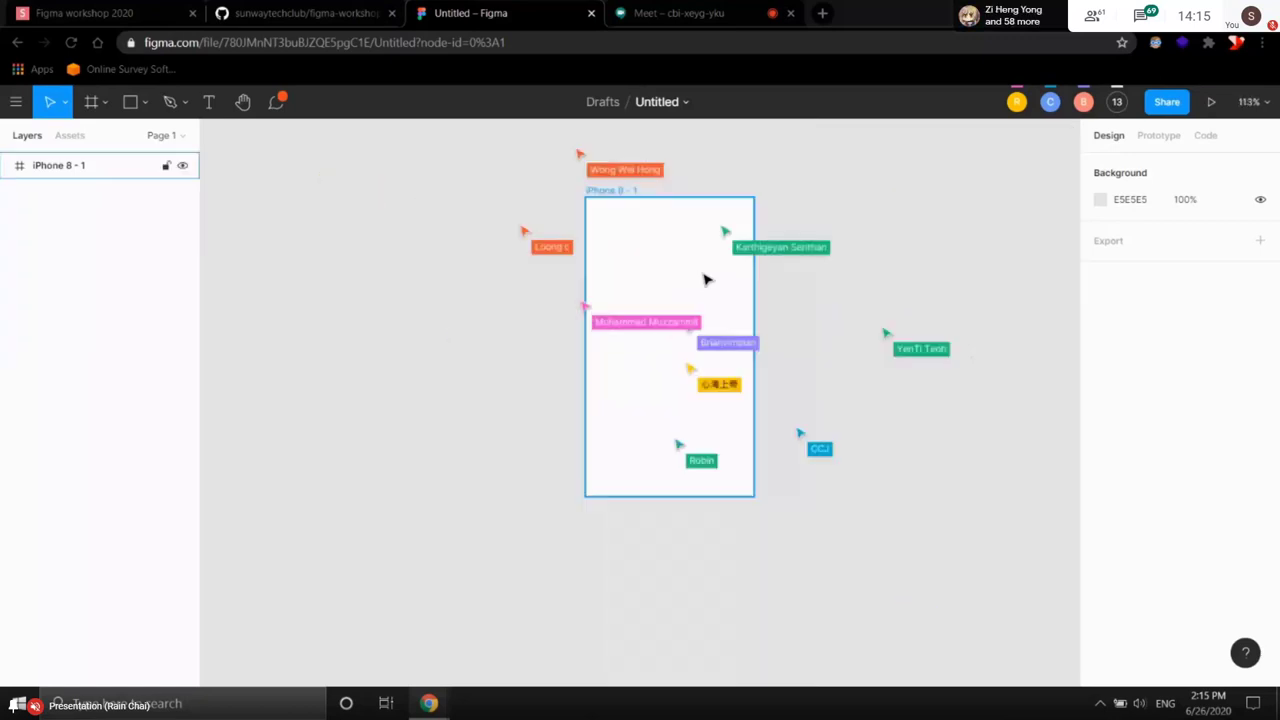
scroll(705, 280, "up", 3)
scroll(943, 323, "left", 2)
scroll(851, 341, "down", 2)
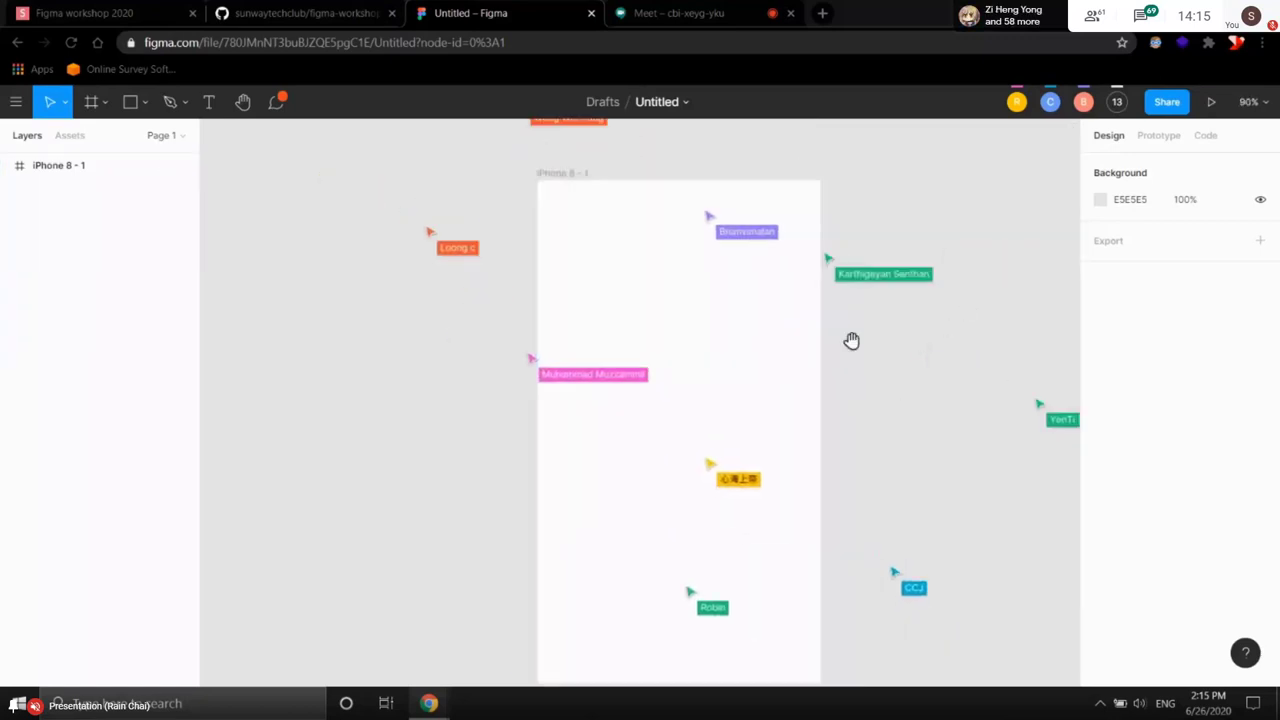
scroll(851, 341, "down", 2)
scroll(851, 341, "right", 2)
scroll(837, 269, "up", 2)
scroll(837, 269, "left", 2)
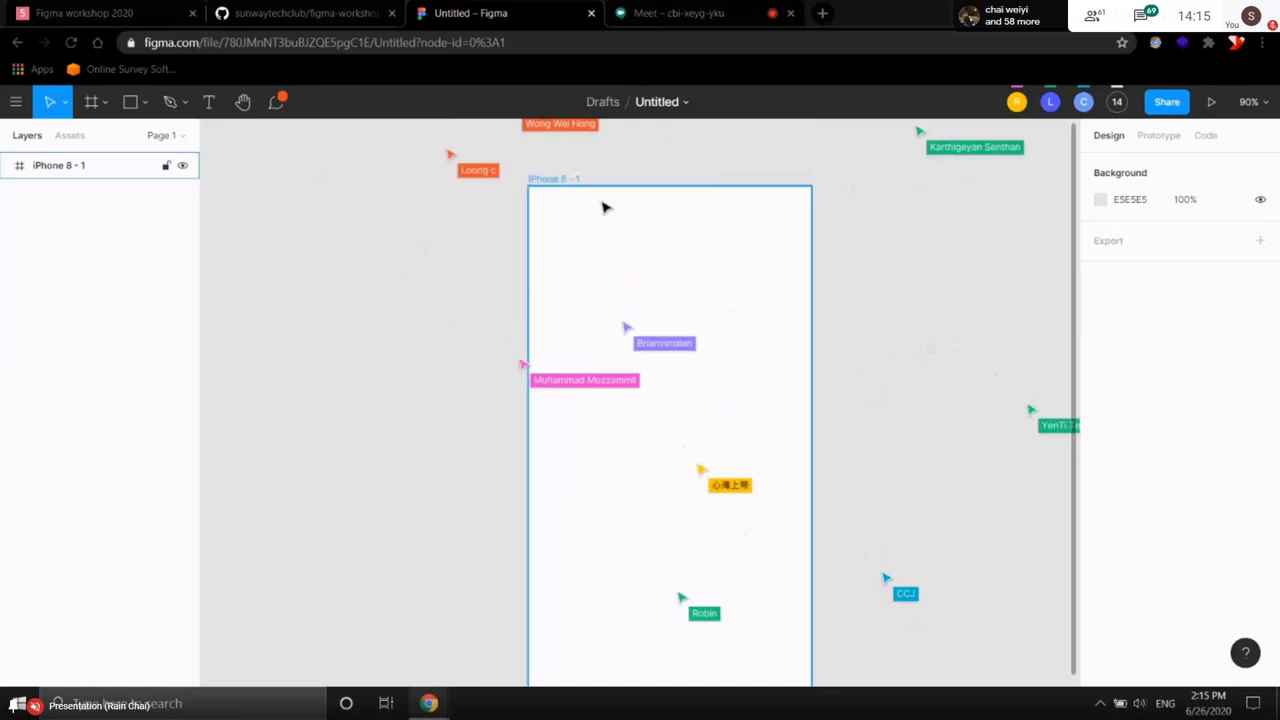
scroll(789, 309, "down", 2)
scroll(789, 309, "right", 1)
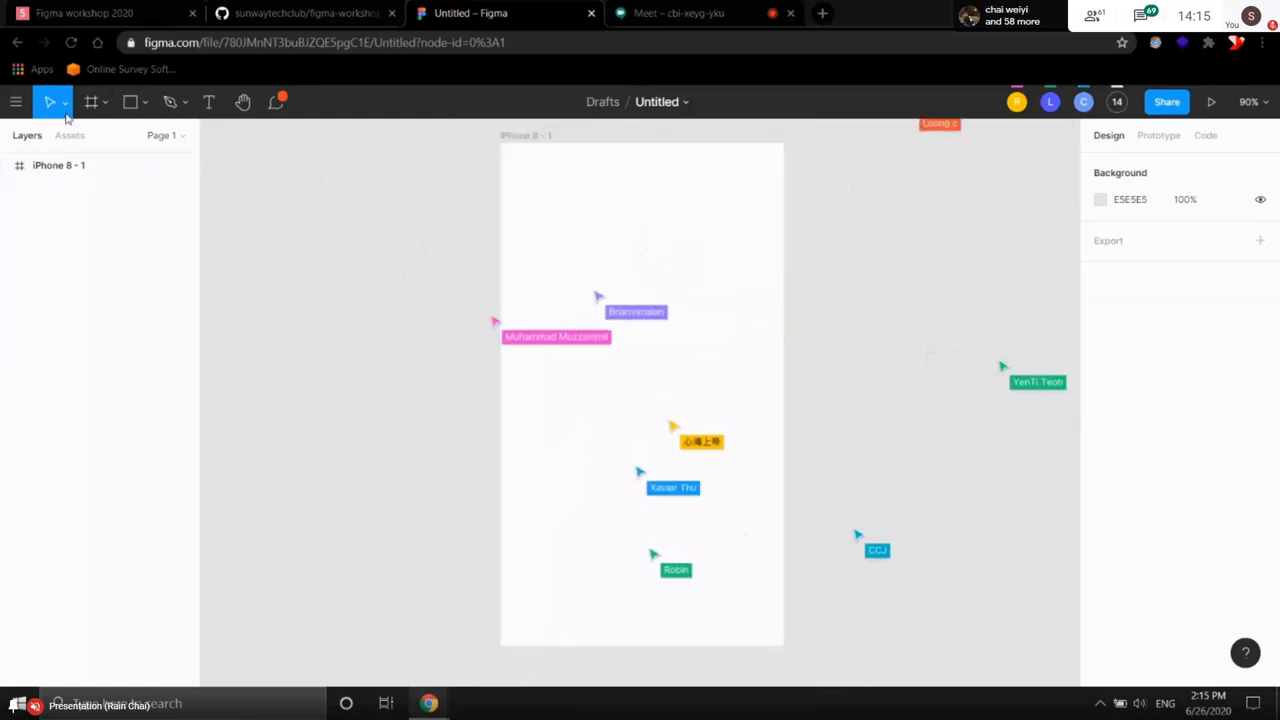
- Start the Frame tool and review its preset sizes for tablet, desktop, paper and social media
key("f")
left_click(1098, 418)
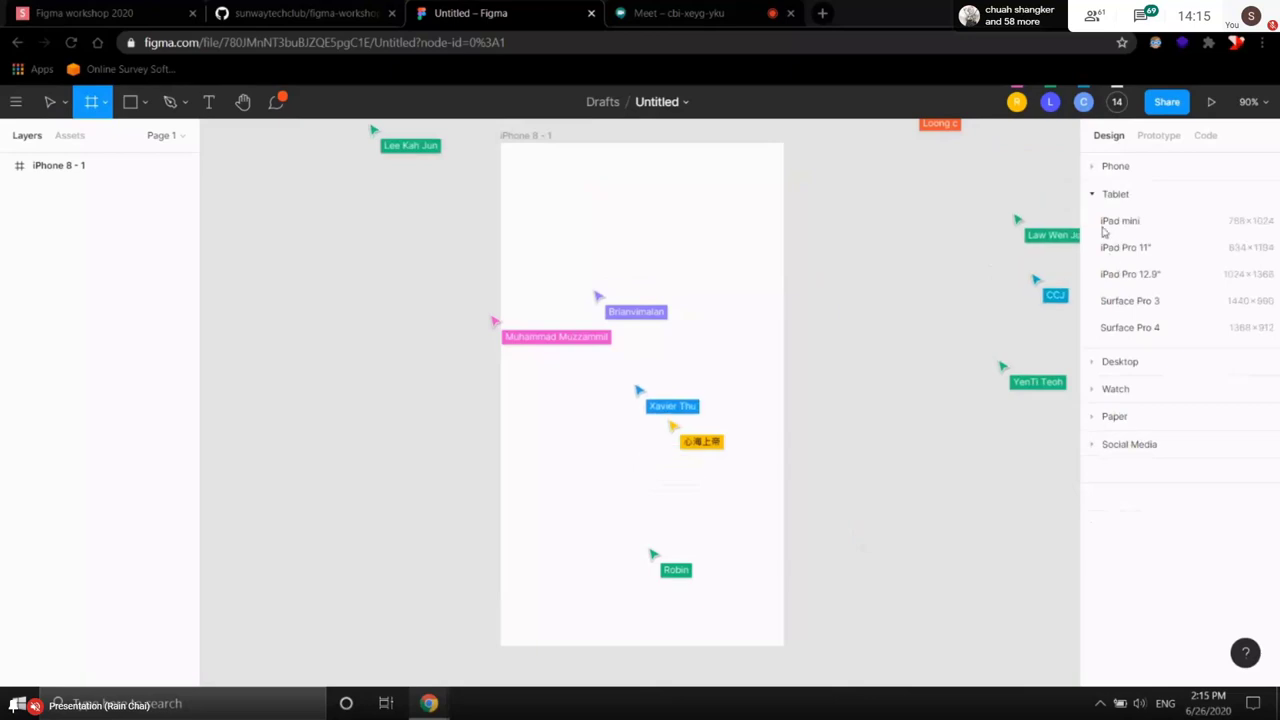
left_click(1106, 362)
left_click(1097, 416)
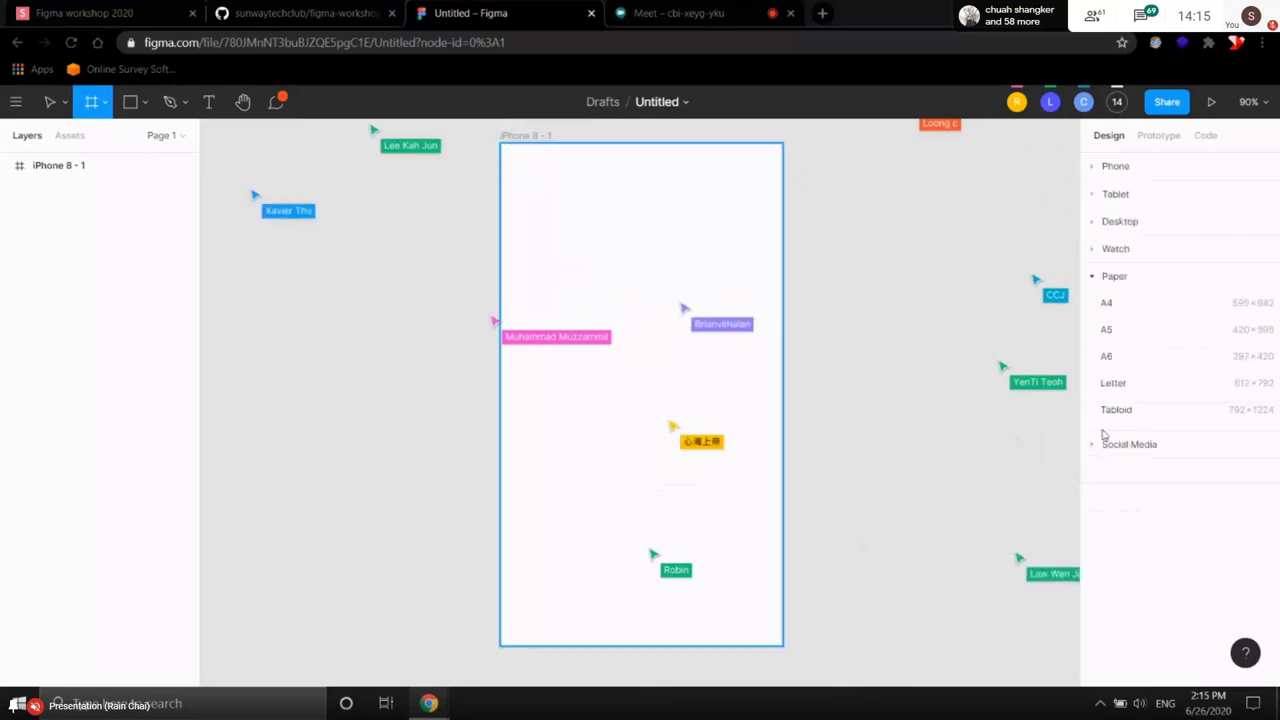
left_click(1096, 443)
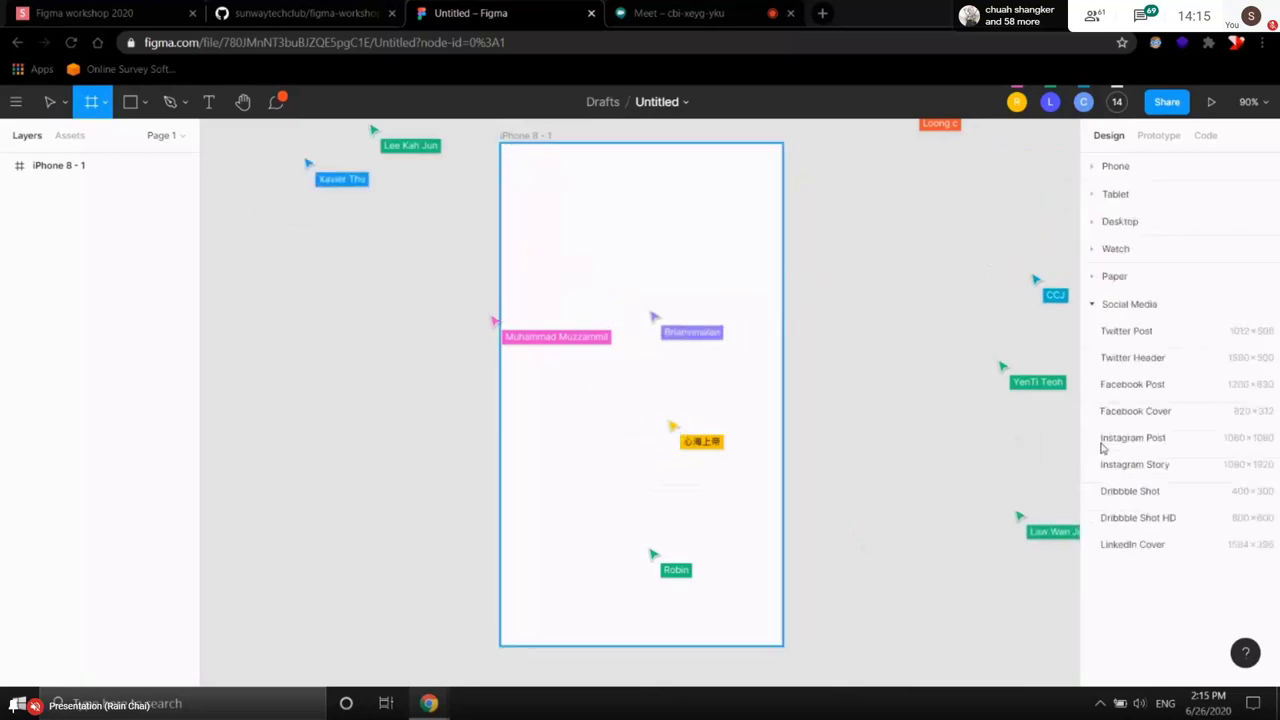
left_click(1093, 305)
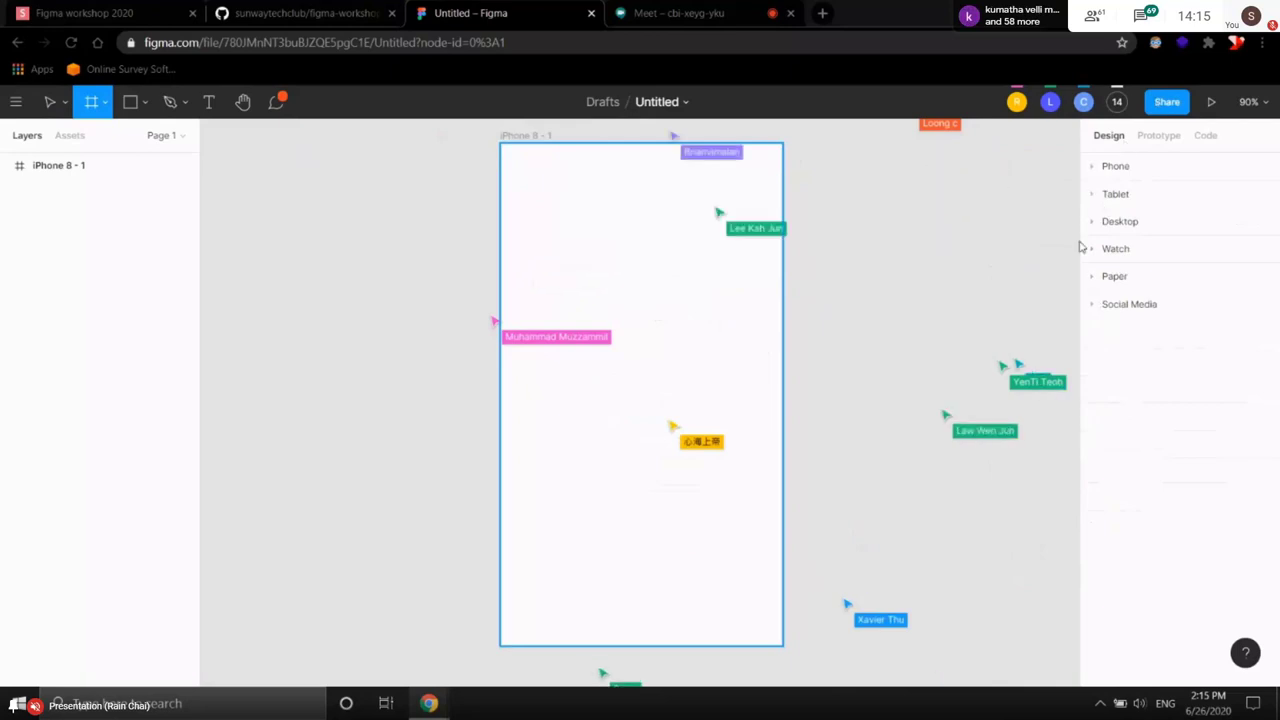
left_click(1112, 305)
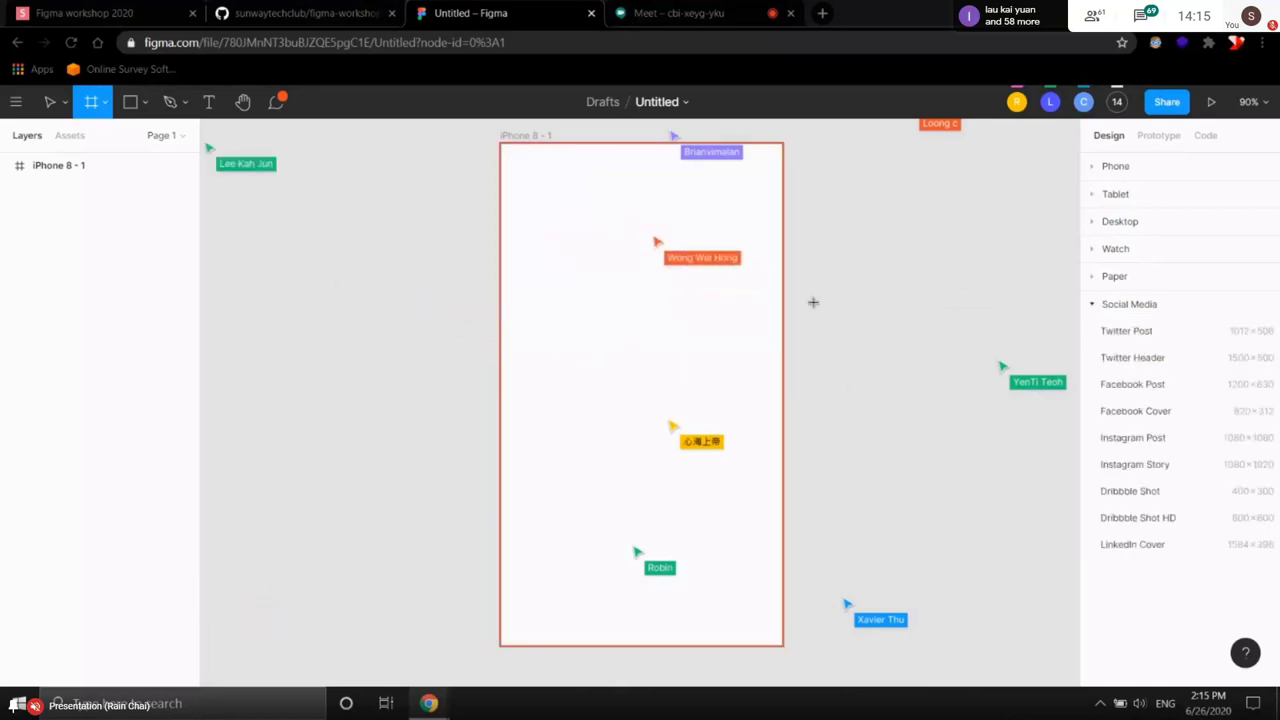
- Place a 100 × 100 frame on the canvas to the right of the iPhone 8 frame and delete it
left_click(866, 259)
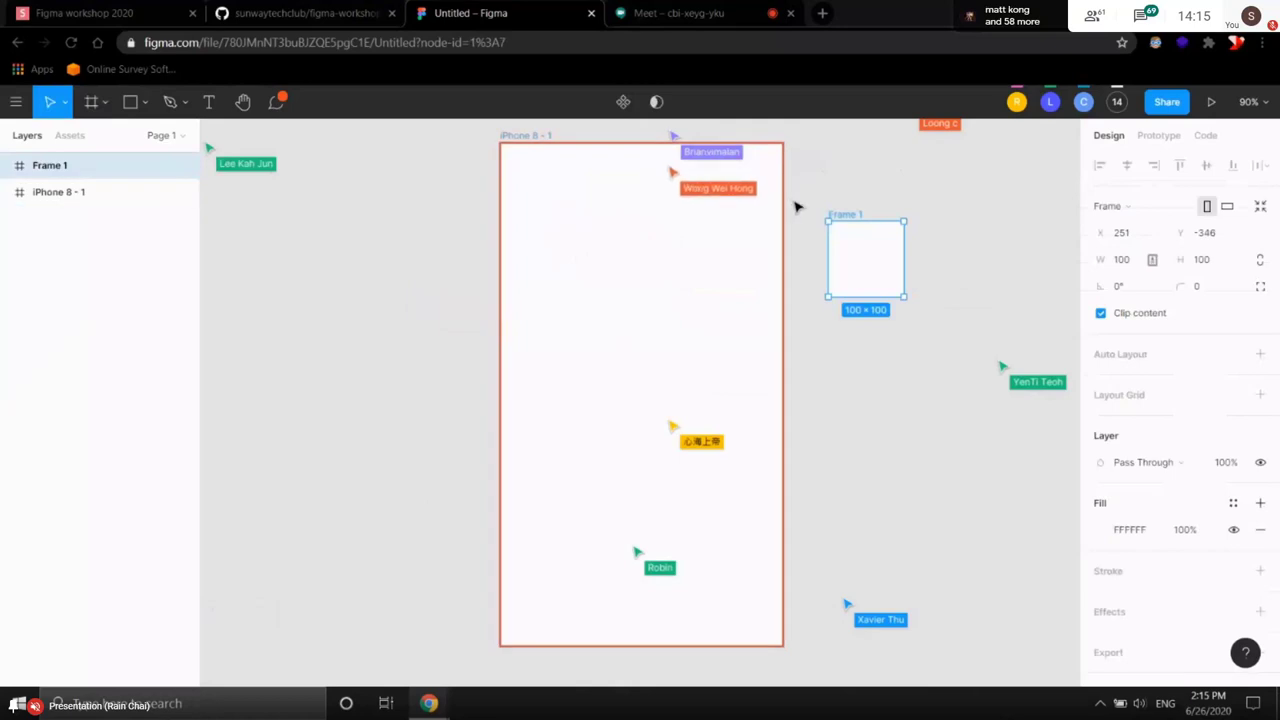
left_click_drag(870, 258, 852, 188)
left_click(940, 200)
scroll(880, 220, "up", 1)
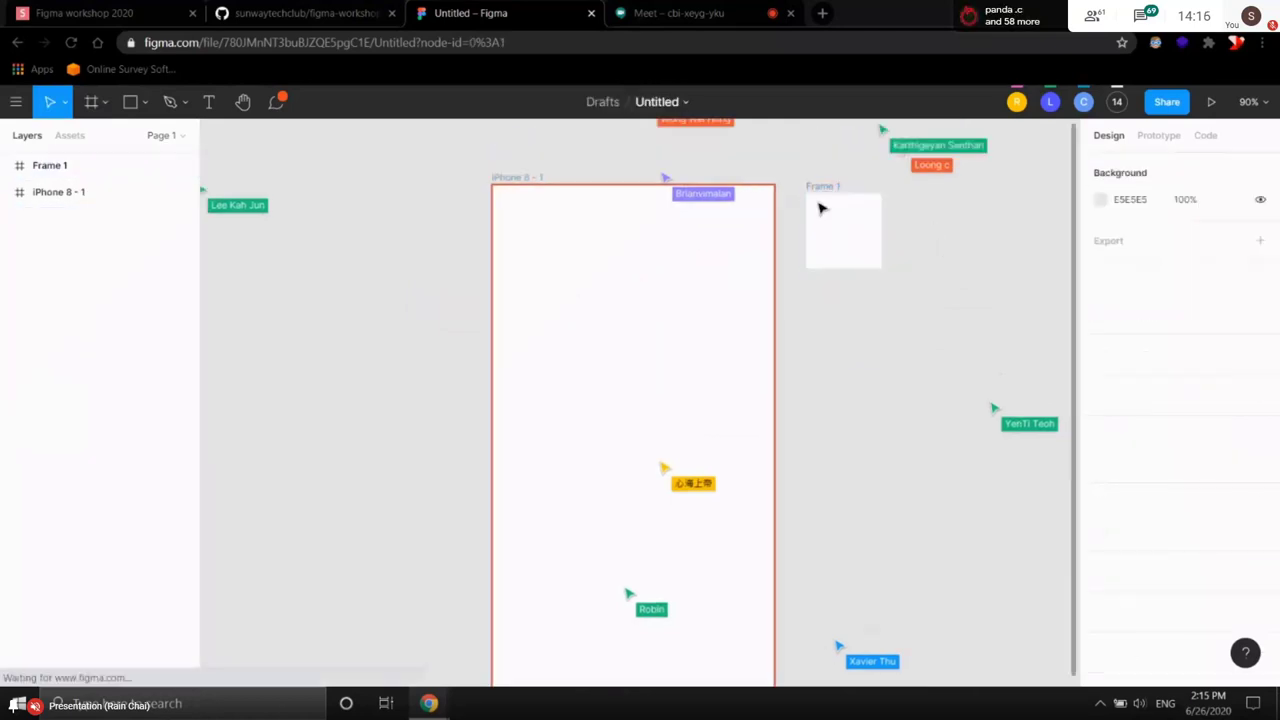
left_click(847, 258)
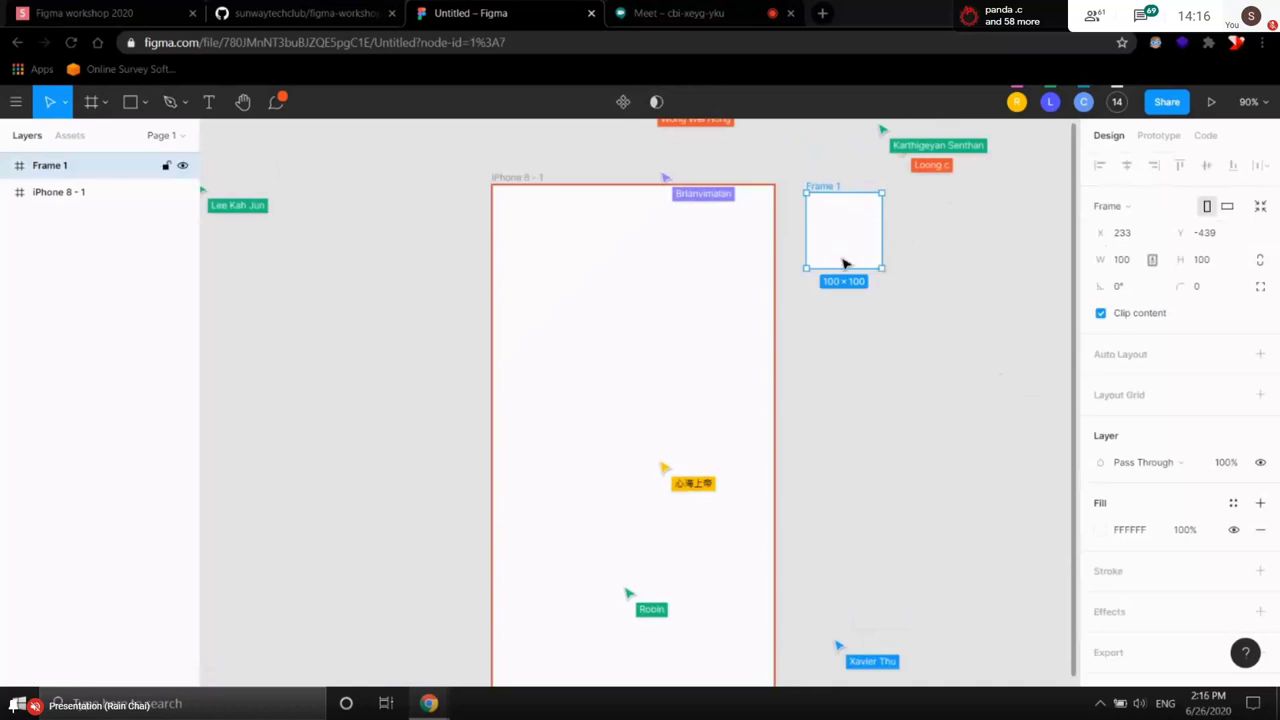
key("Delete")
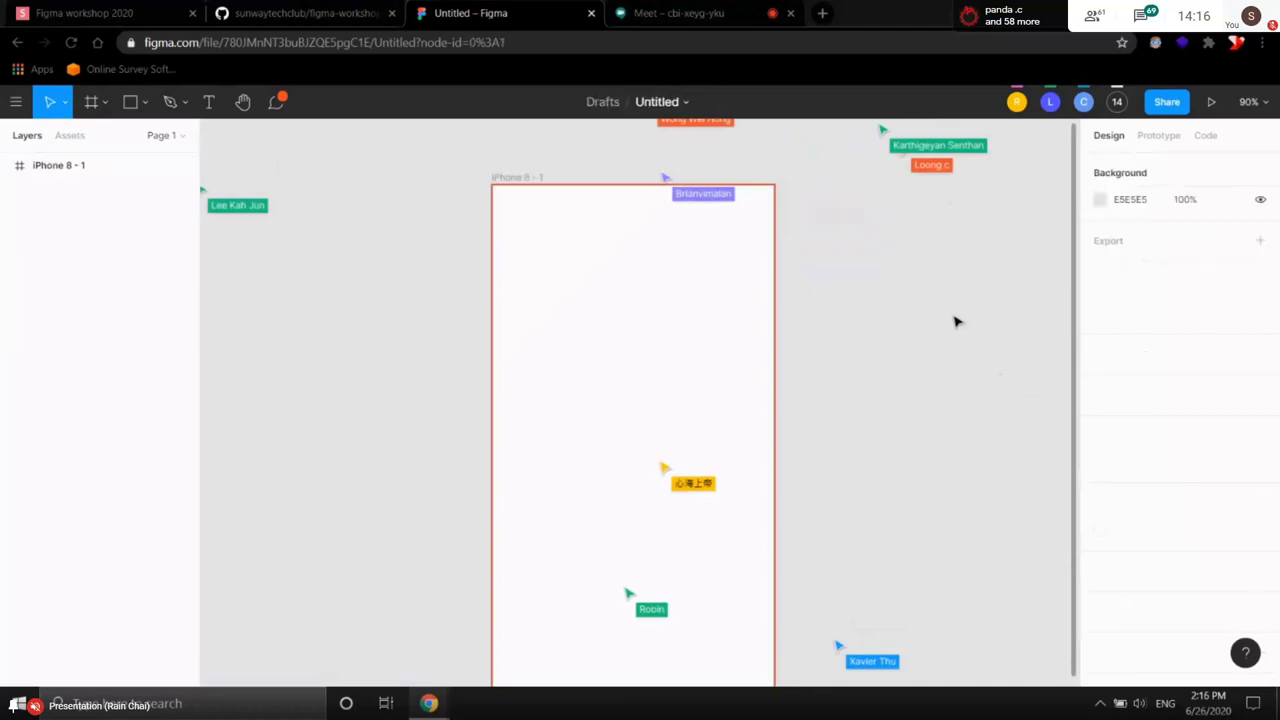
- Draw a rectangle about 94 × 30 near the upper-left corner inside the iPhone 8 frame and deselect it
left_click(507, 182)
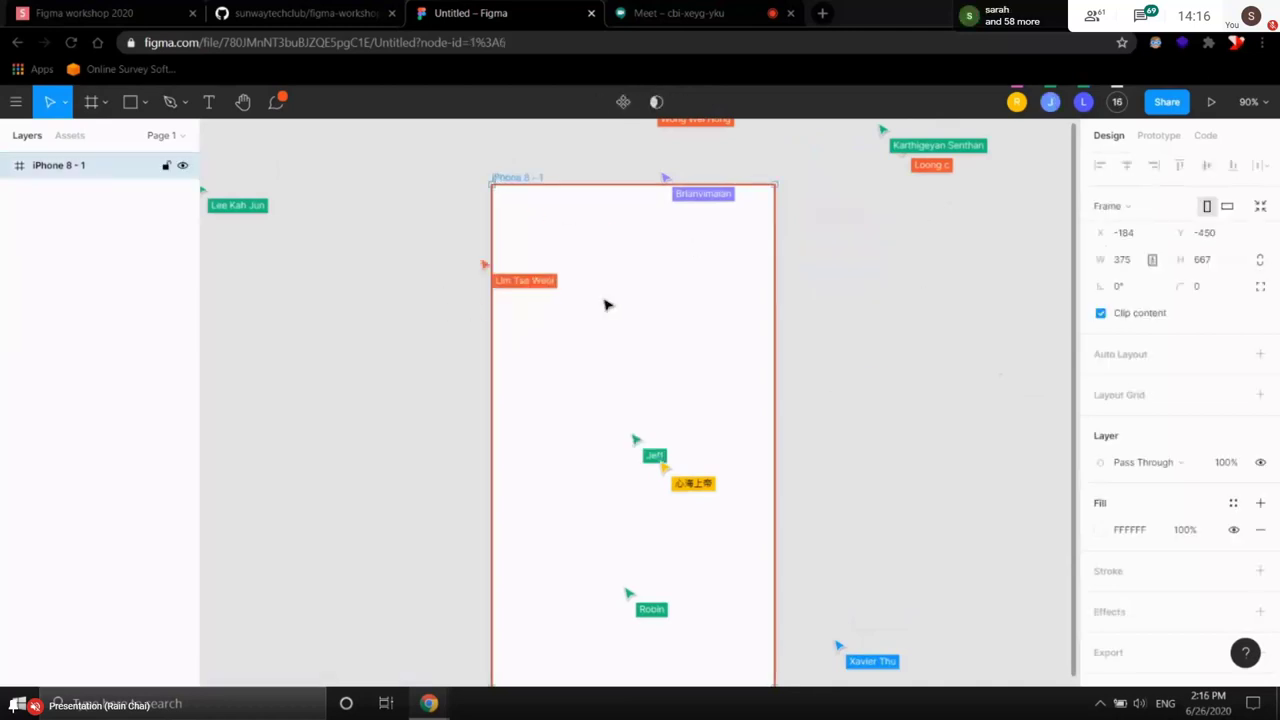
left_click(452, 236)
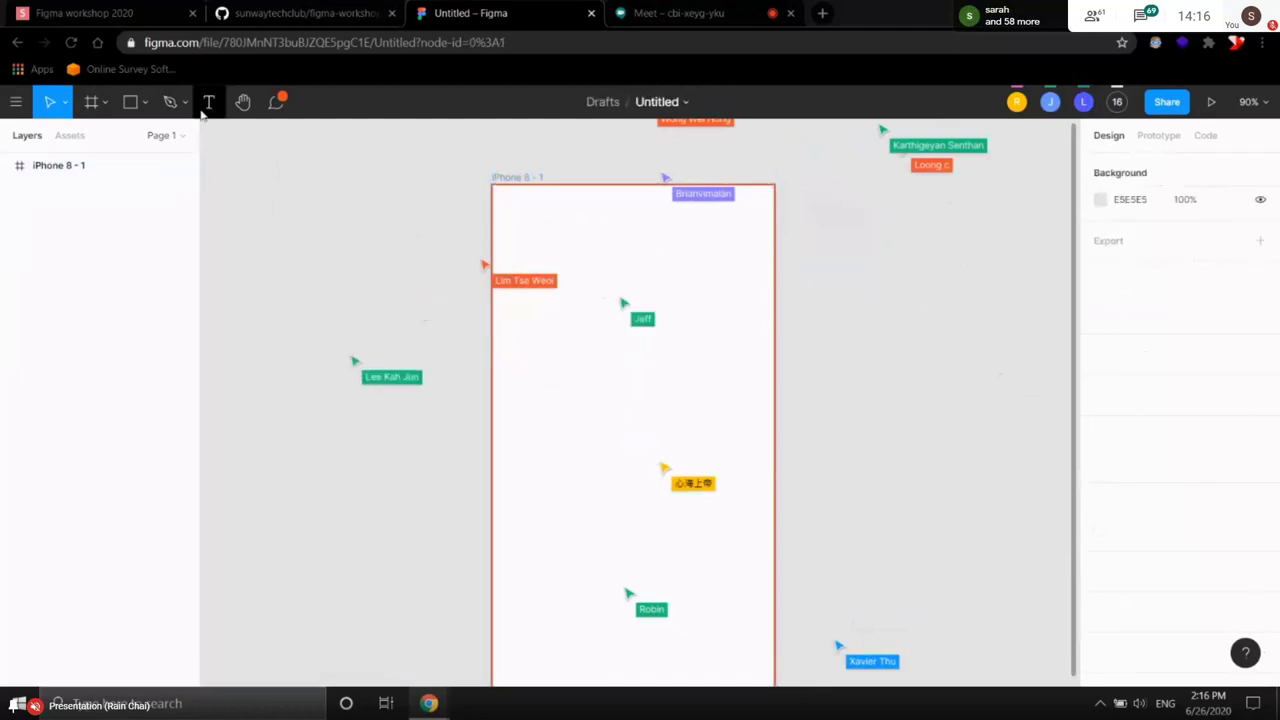
left_click(142, 104)
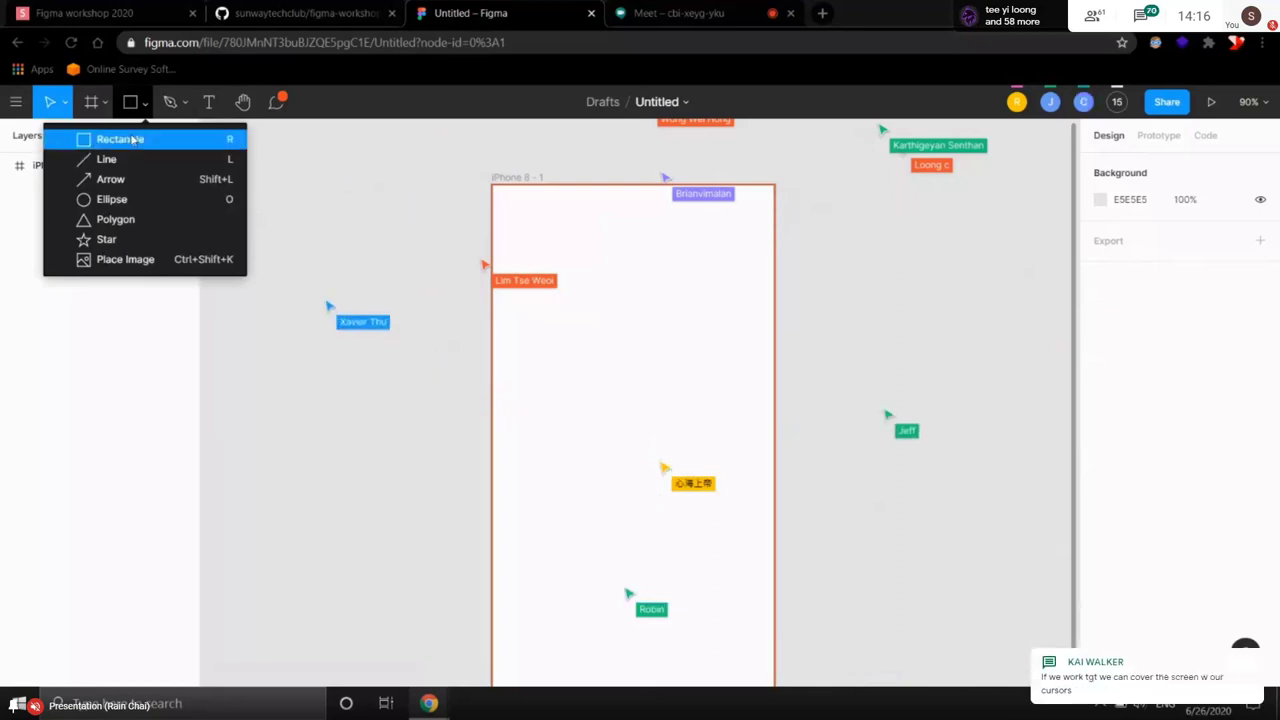
left_click(133, 140)
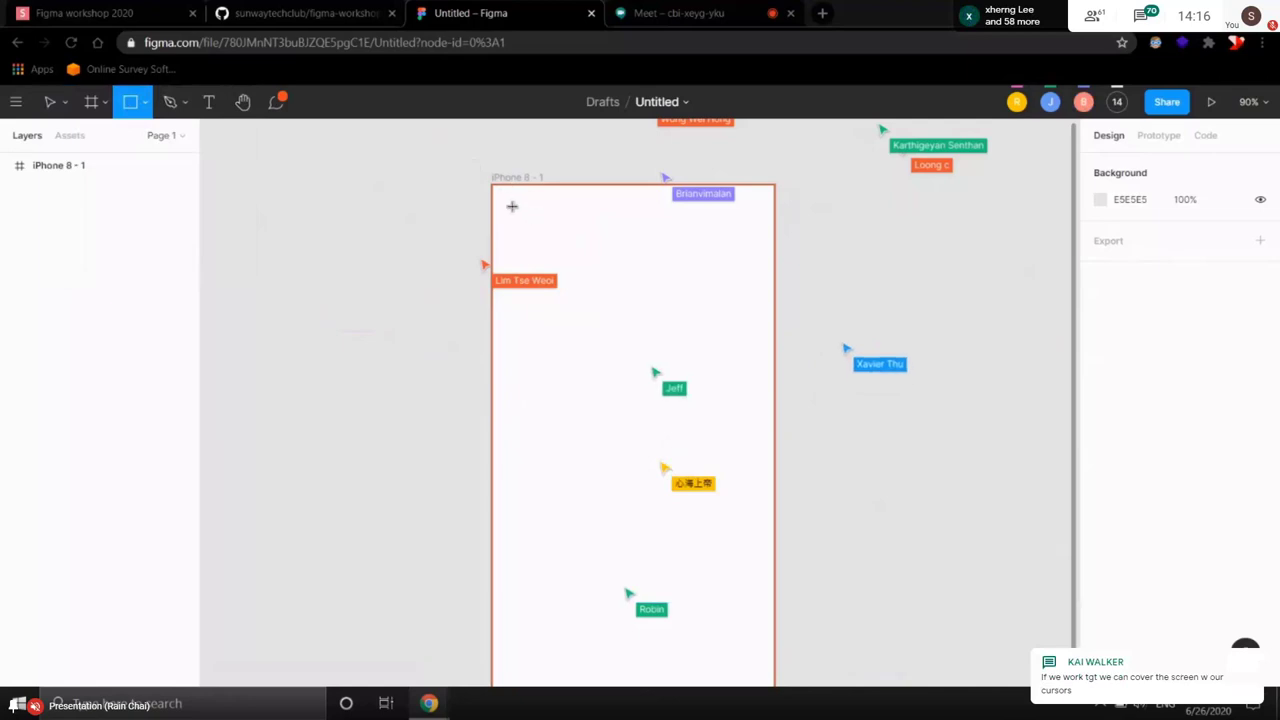
left_click_drag(513, 209, 585, 233)
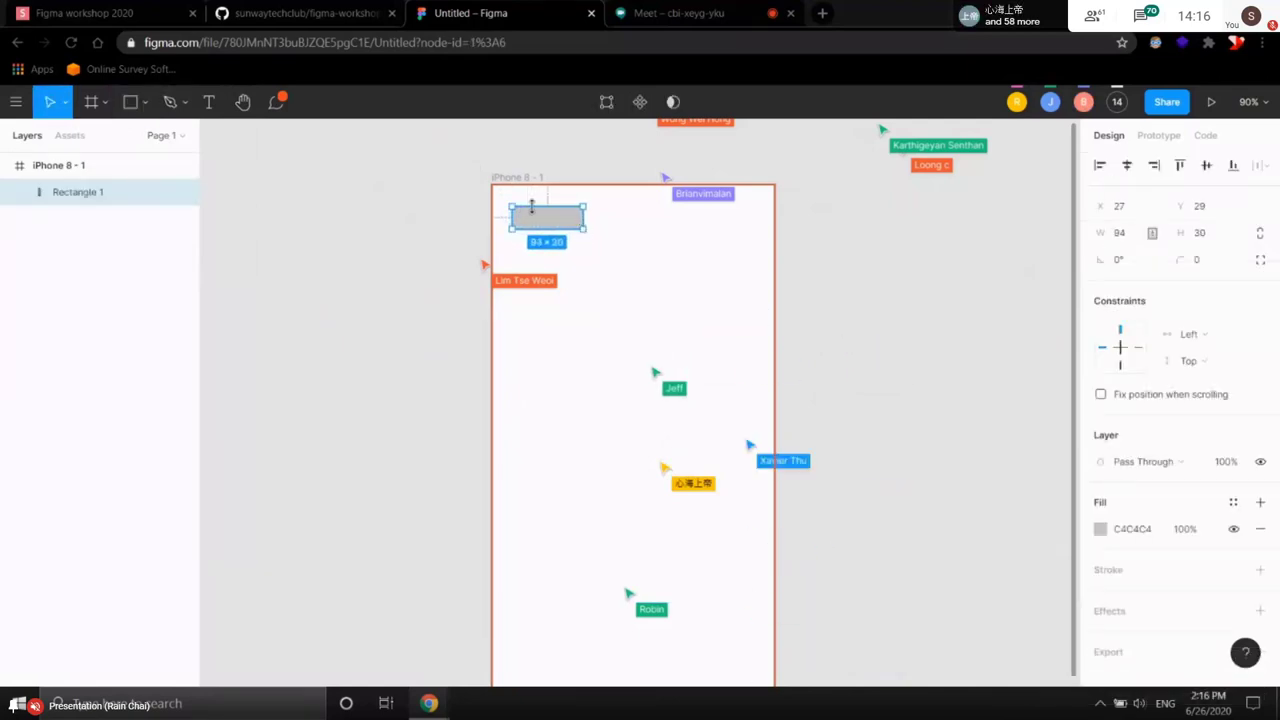
scroll(571, 262, "up", 1)
left_click(573, 262)
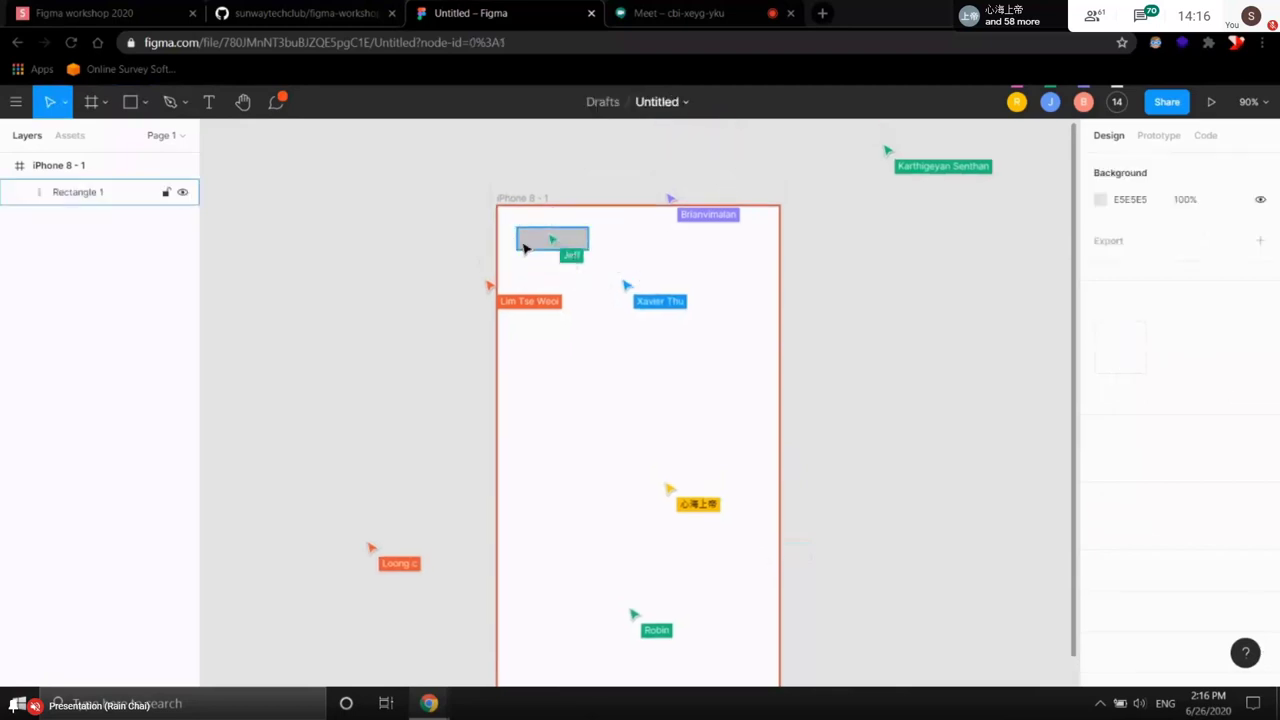
- Switch to the workshop guide on GitHub and review its instructions for drawing the rectangle in the iPhone frame
scroll(590, 225, "up", 5)
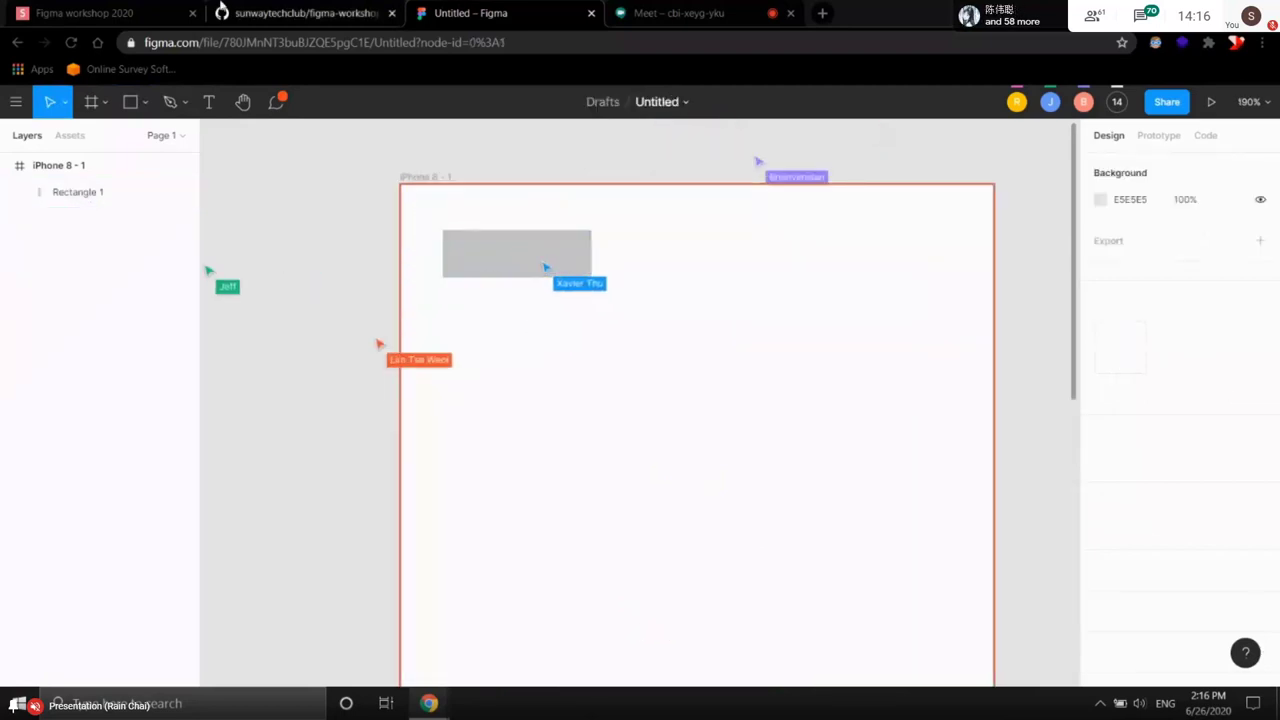
key("ctrl+shift+Tab")
scroll(598, 333, "down", 4)
scroll(612, 161, "up", 3)
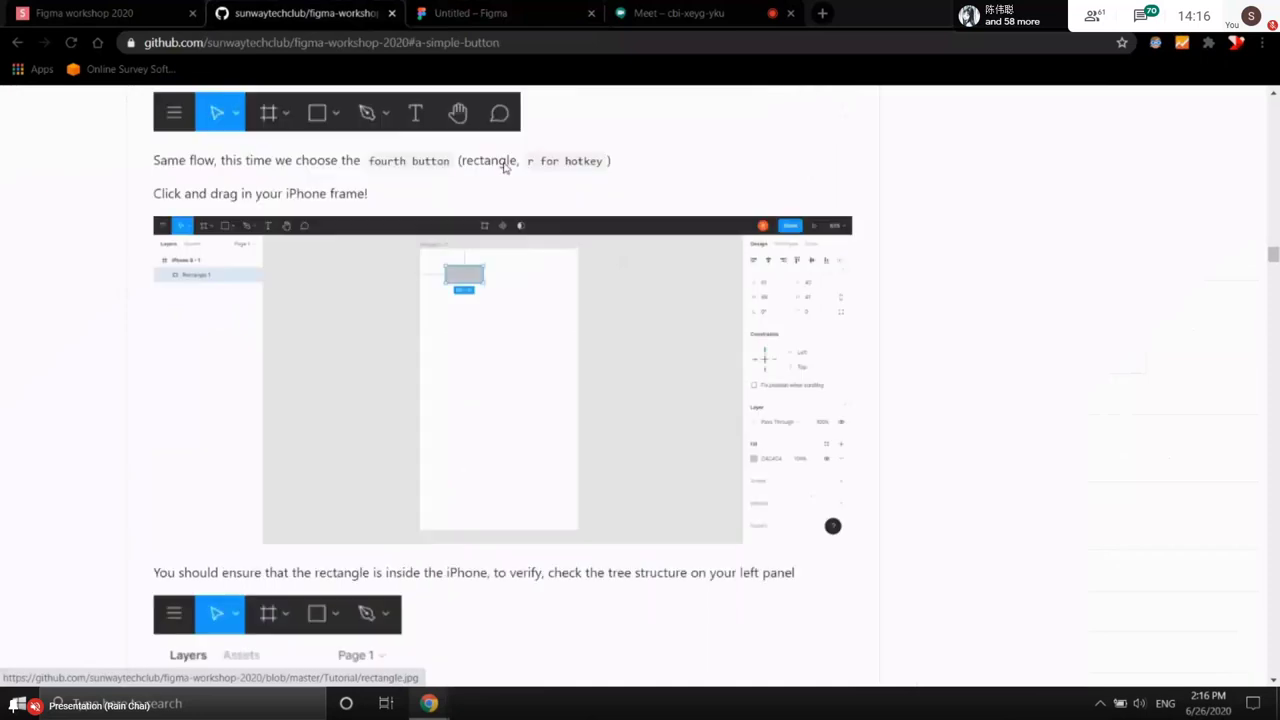
- Open getbootstrap.com in a new browser tab and examine the button examples on its Buttons component documentation page
left_click(822, 13)
type("get")
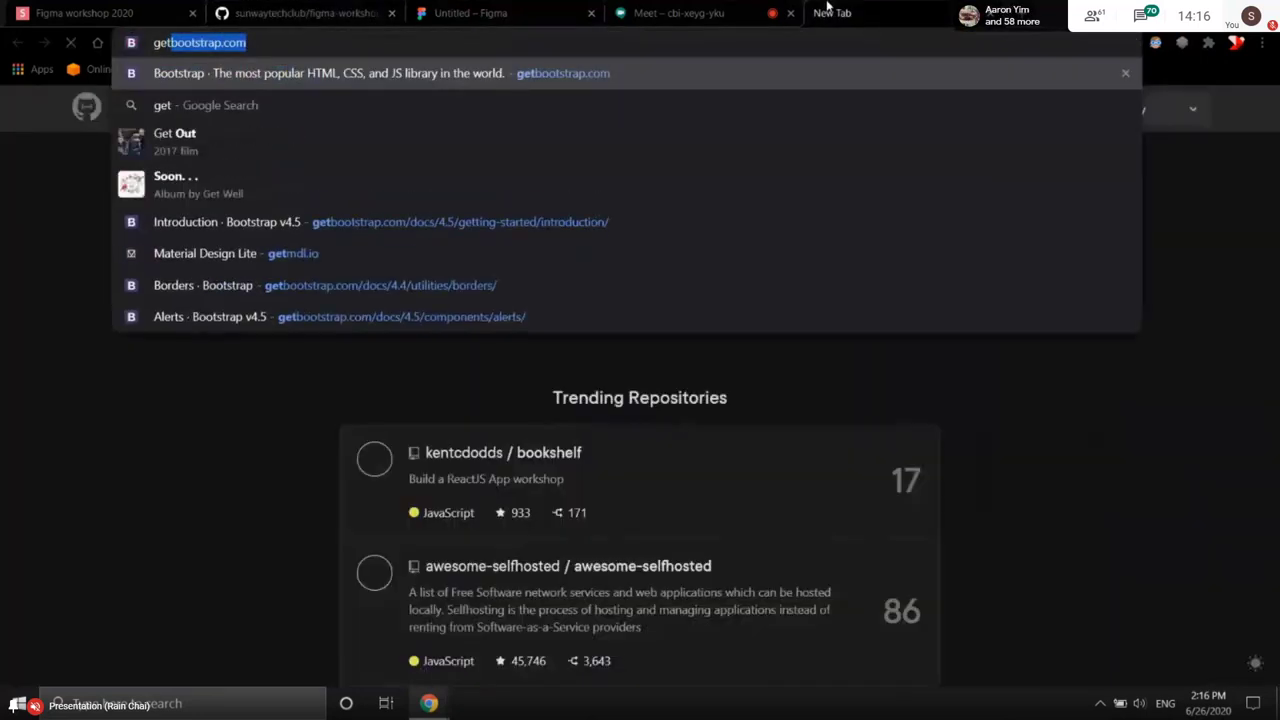
key("Return")
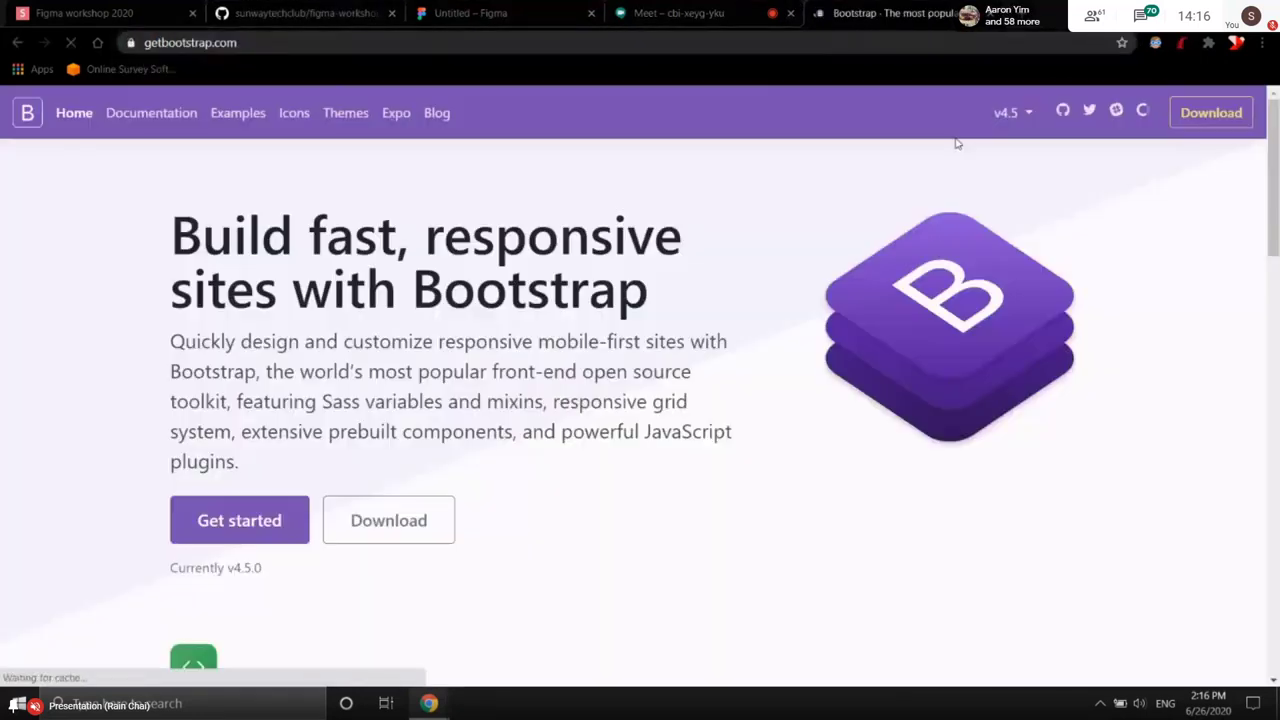
left_click(174, 113)
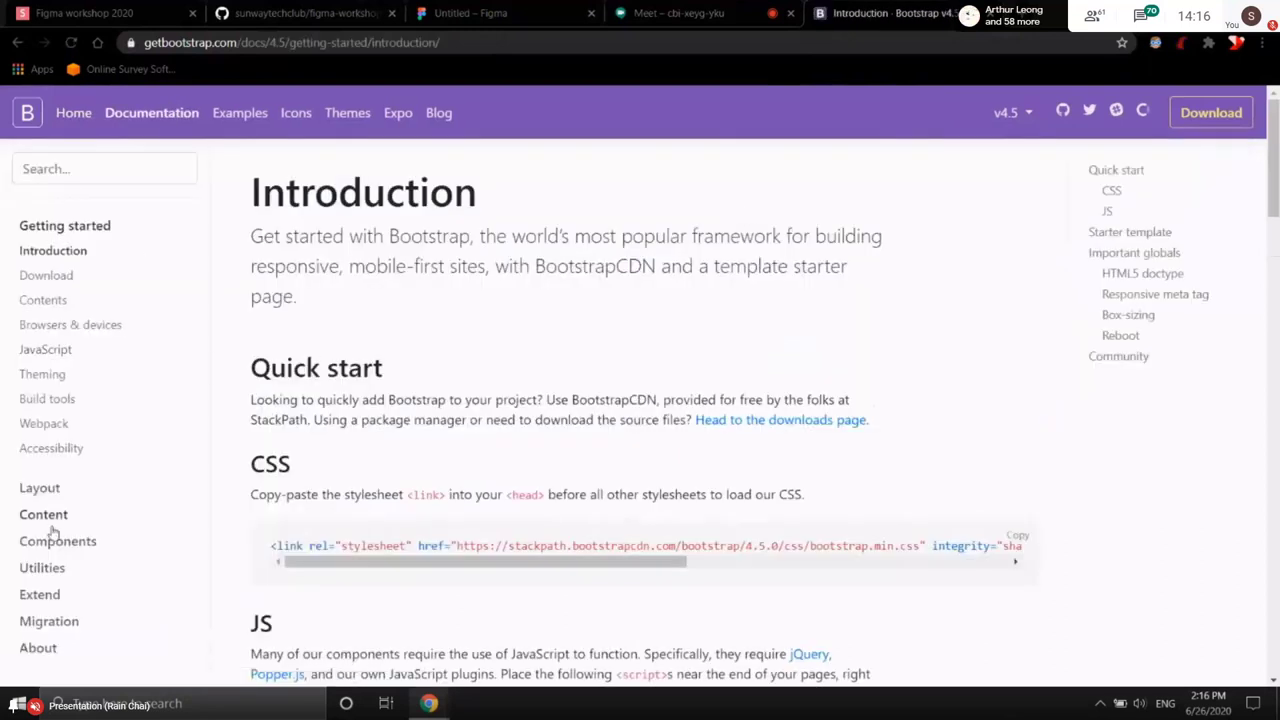
left_click(50, 541)
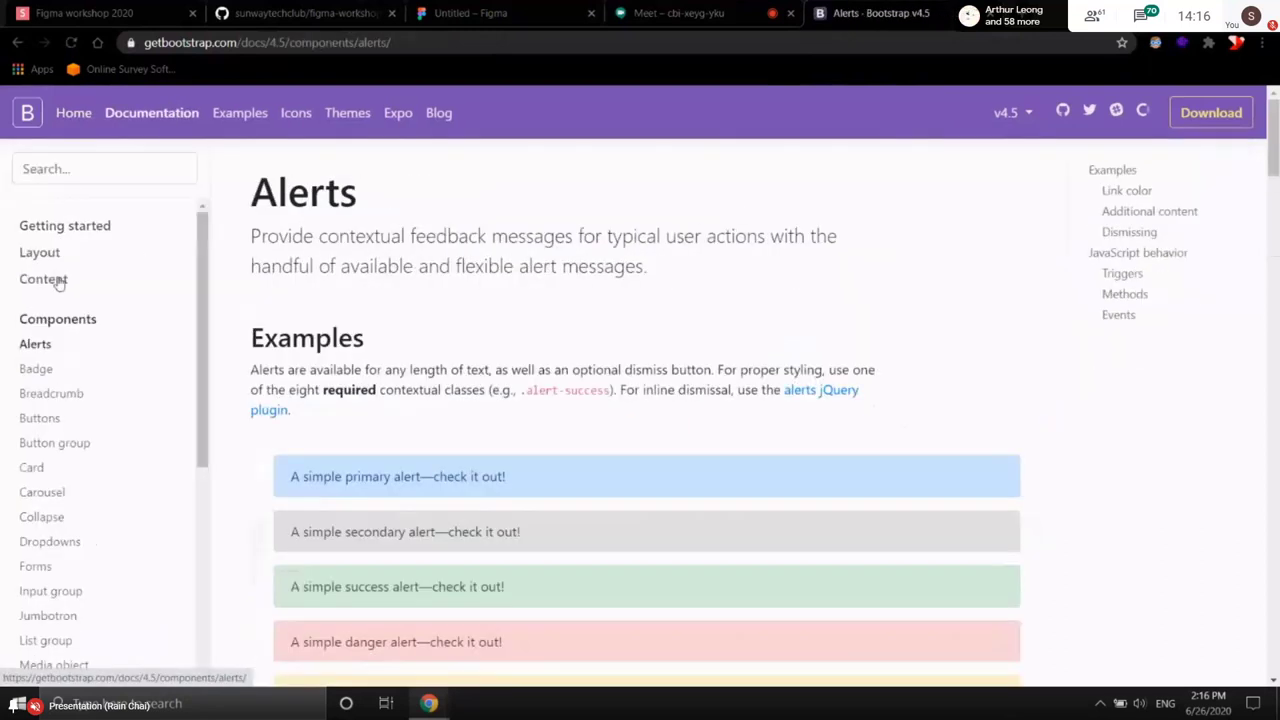
left_click(45, 428)
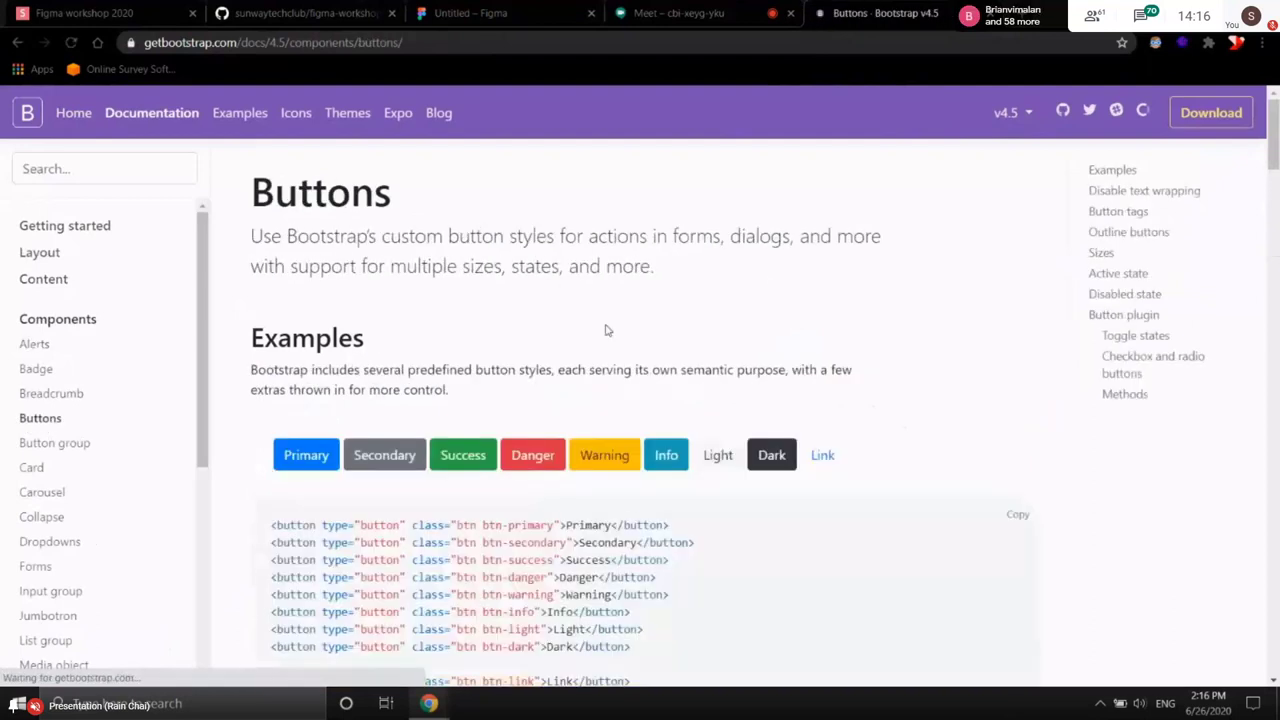
scroll(606, 334, "down", 4)
scroll(281, 282, "up", 3)
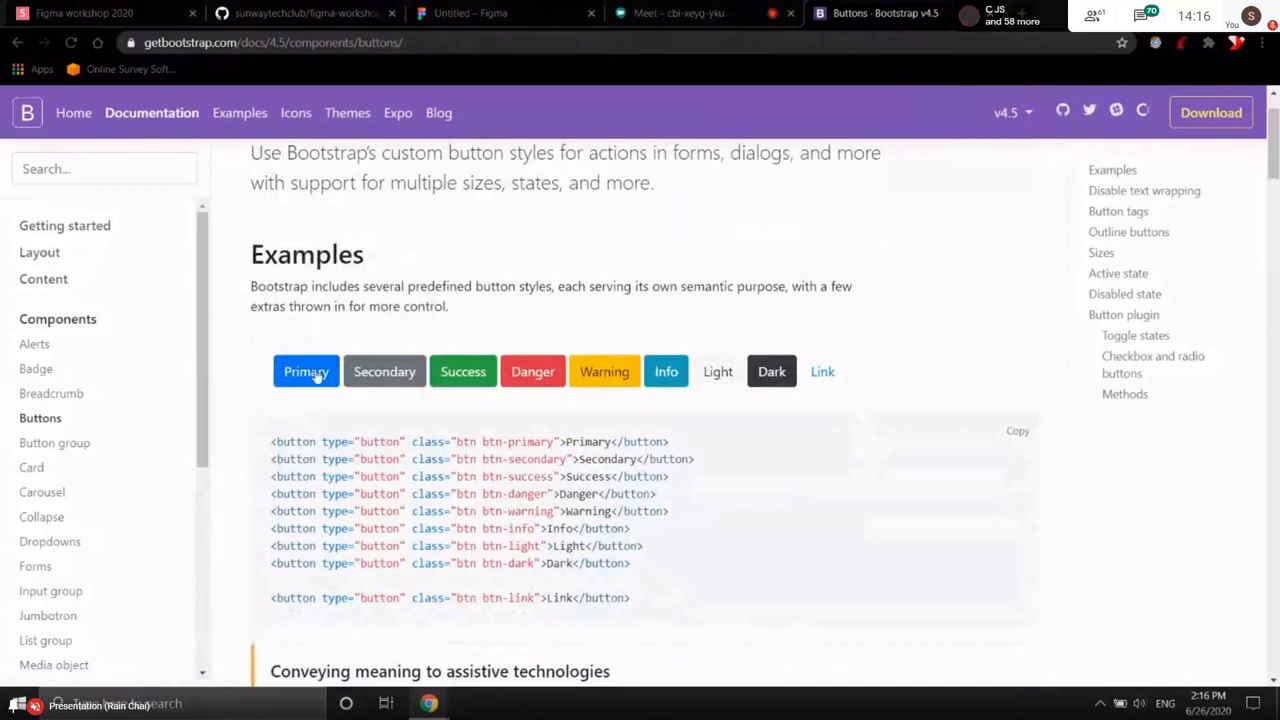
- Return to the Untitled Figma file, add the text "Primary" on the grey rectangle and deselect it
left_click(575, 8)
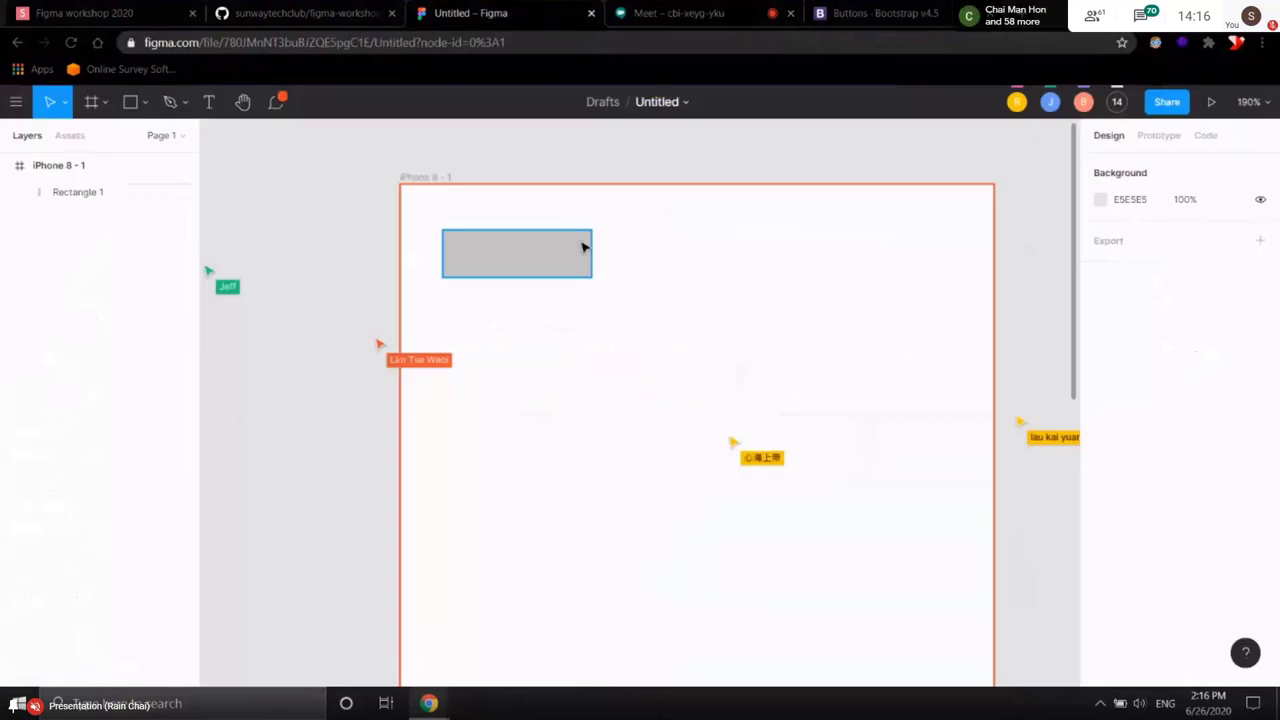
left_click(209, 101)
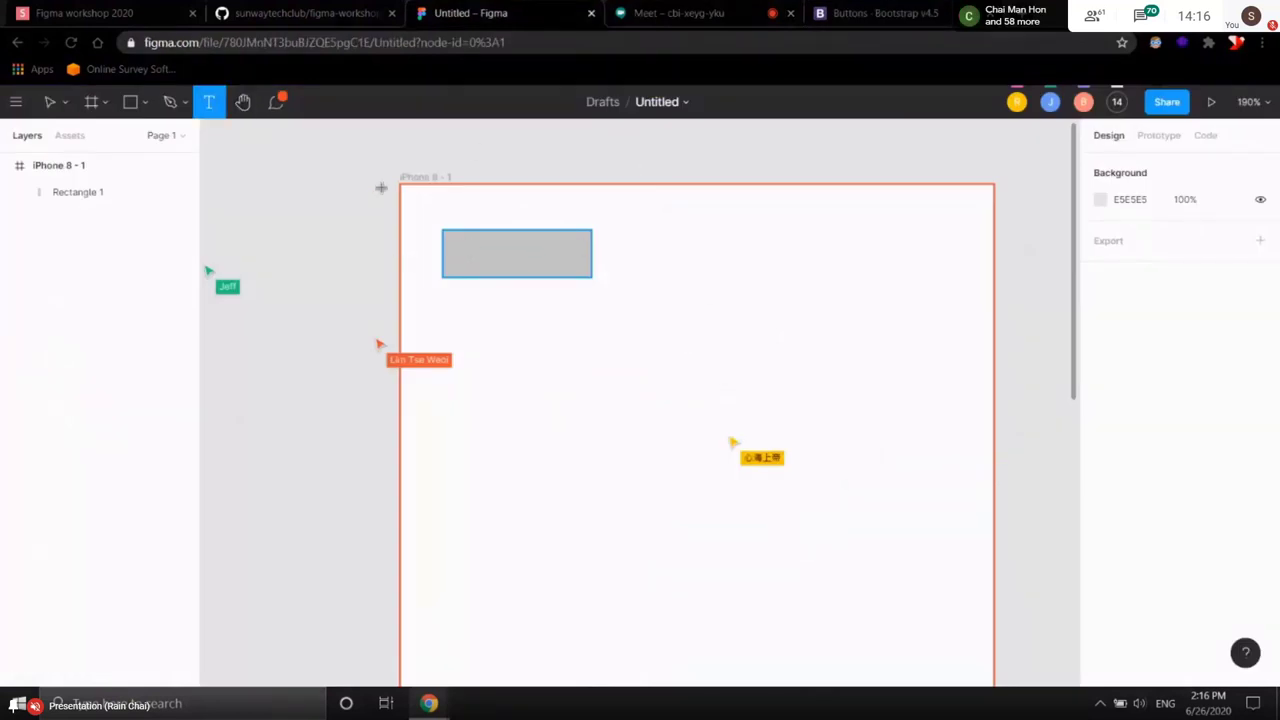
left_click(466, 246)
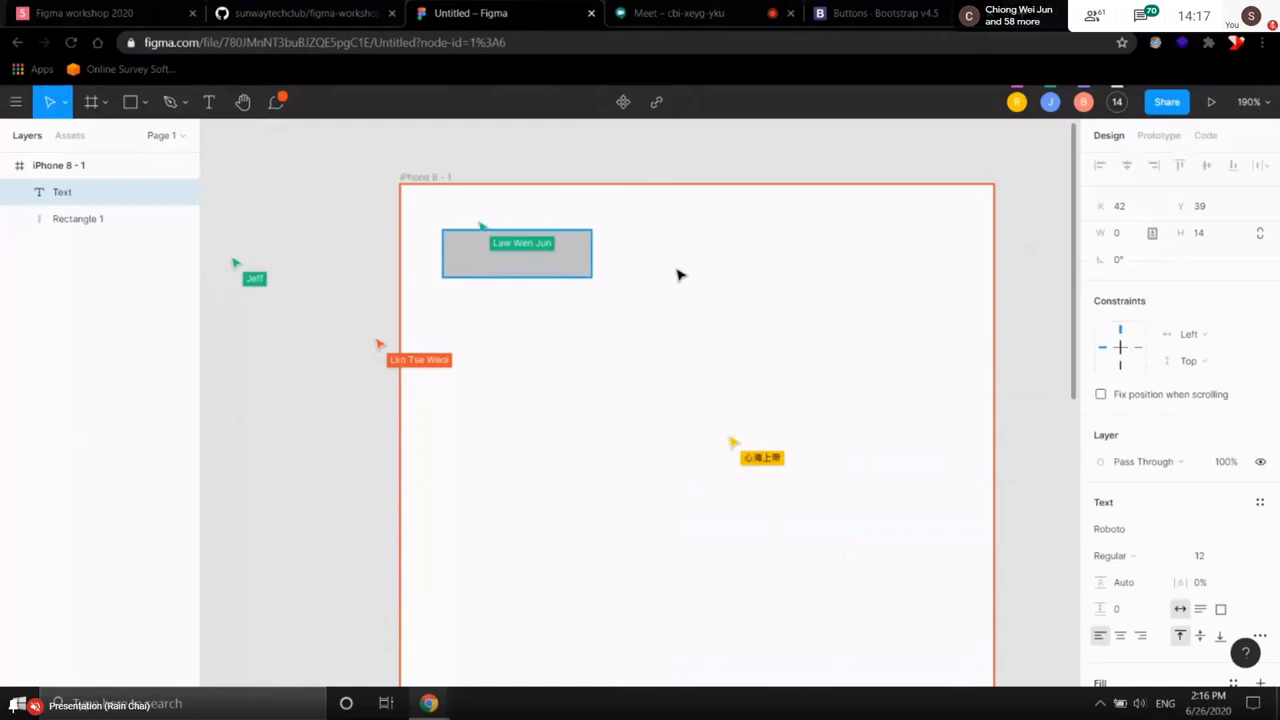
type("Primary")
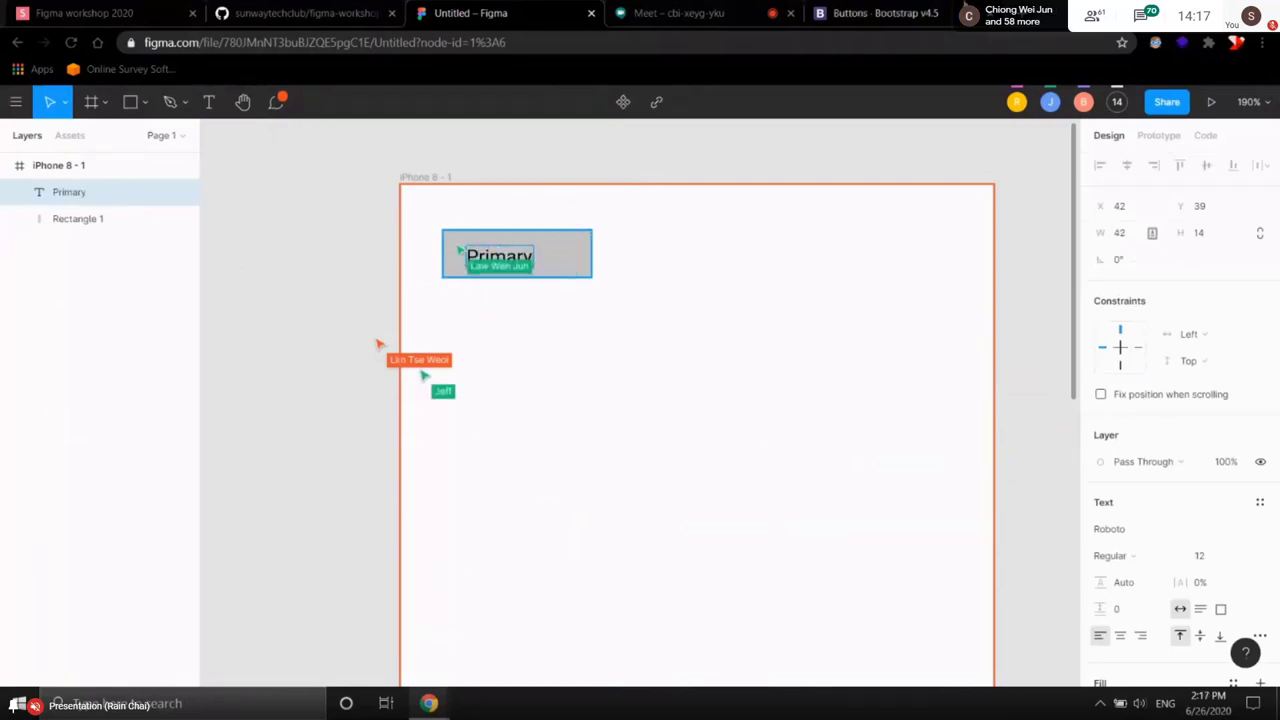
key("ctrl+5")
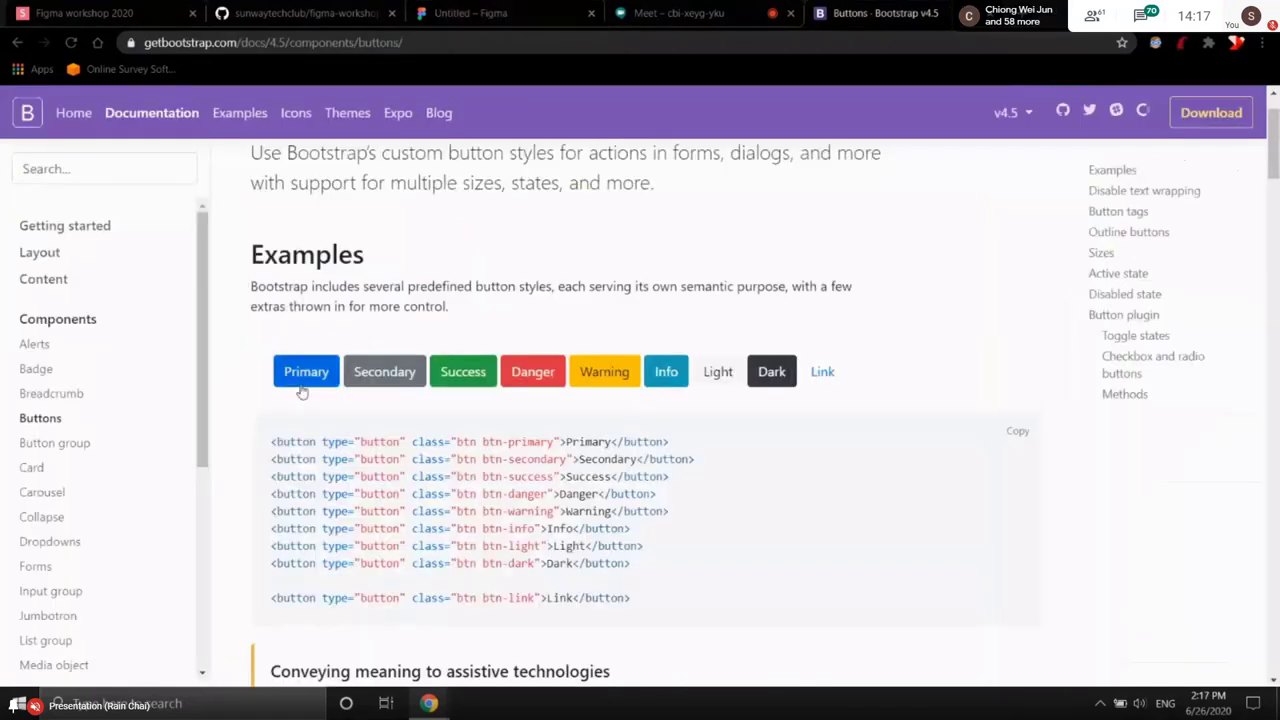
left_click(518, 20)
key("Escape")
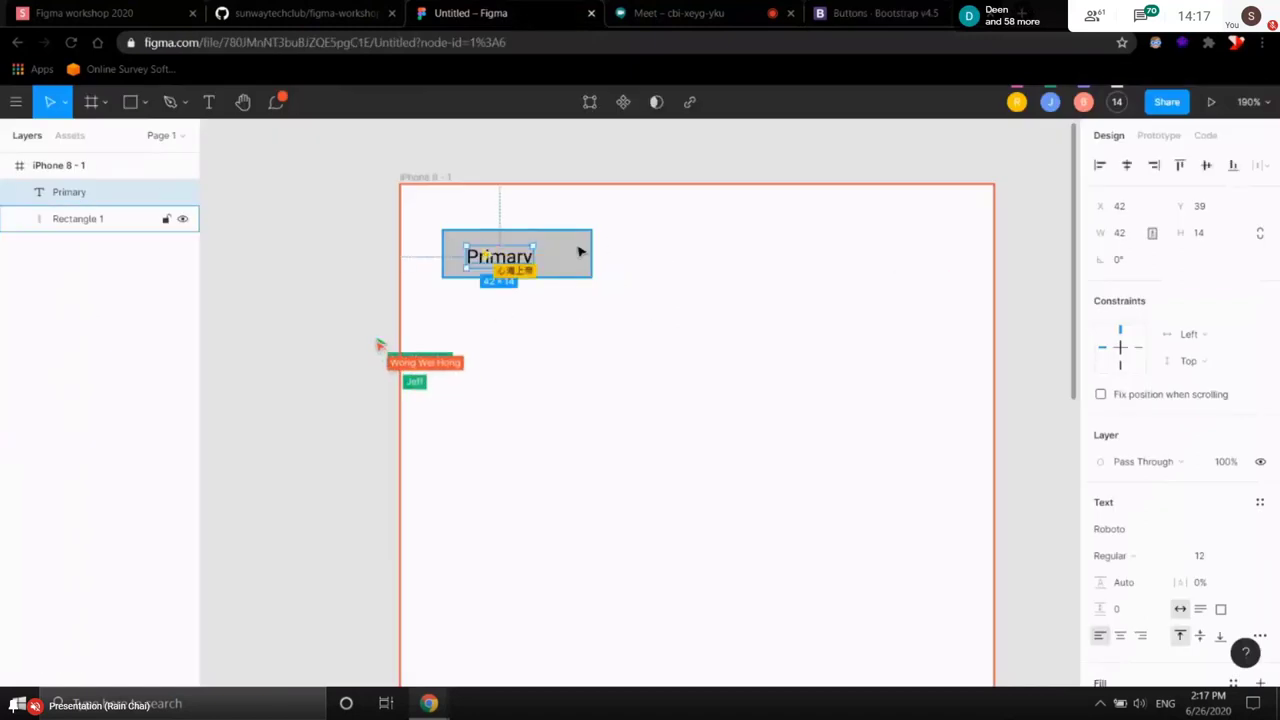
left_click(528, 307)
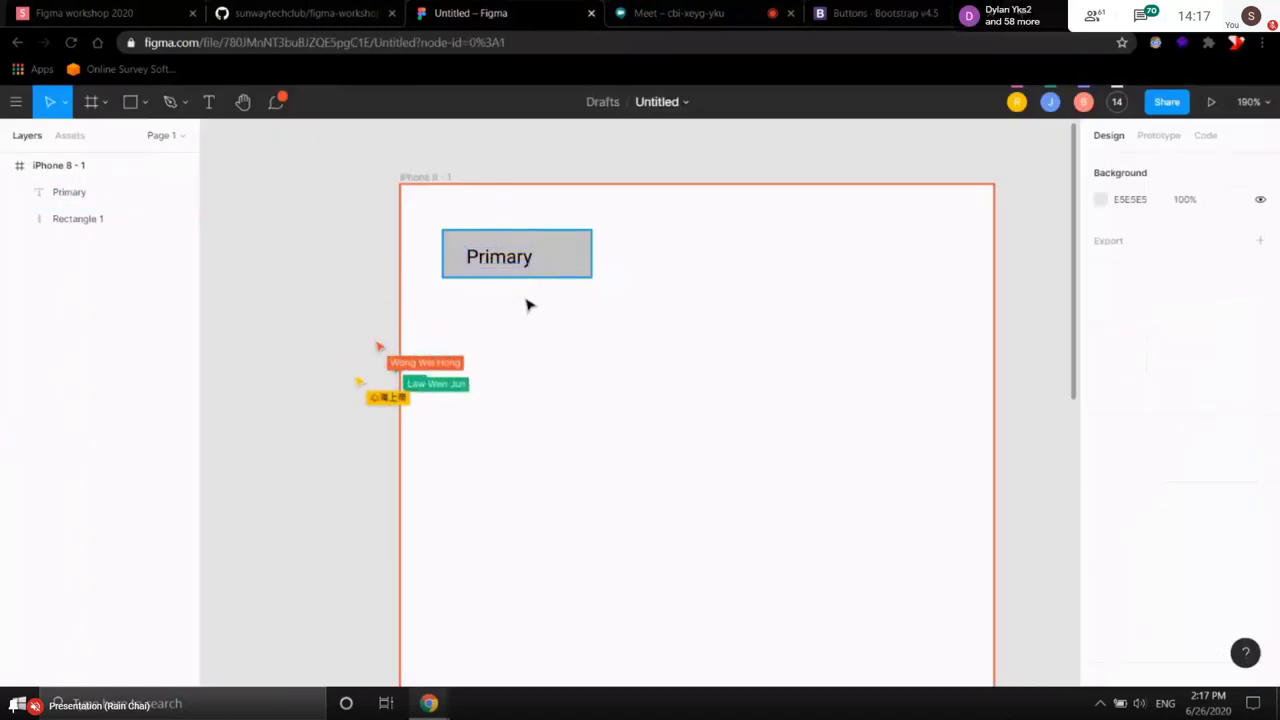
- Reposition the "Primary" text and shrink the grey rectangle to about 73 × 29 so it fits around the text, and deselect it
left_click(509, 262)
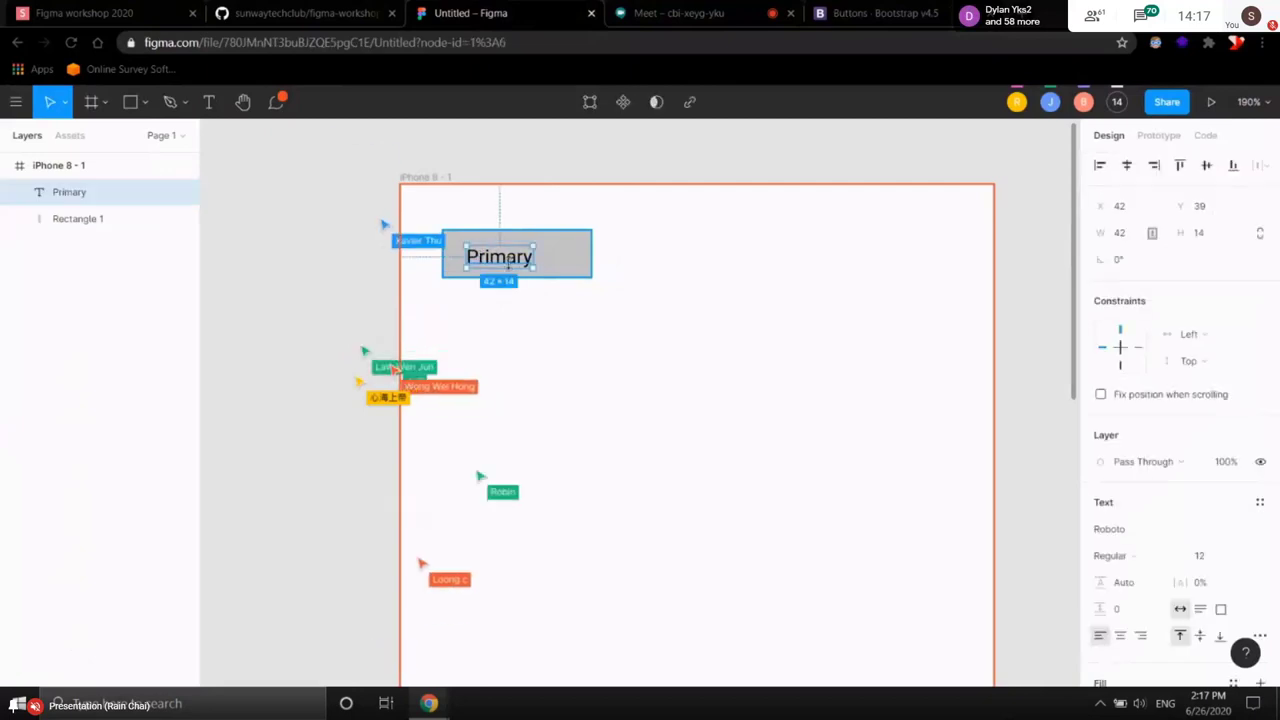
left_click_drag(509, 262, 502, 256)
left_click(584, 262)
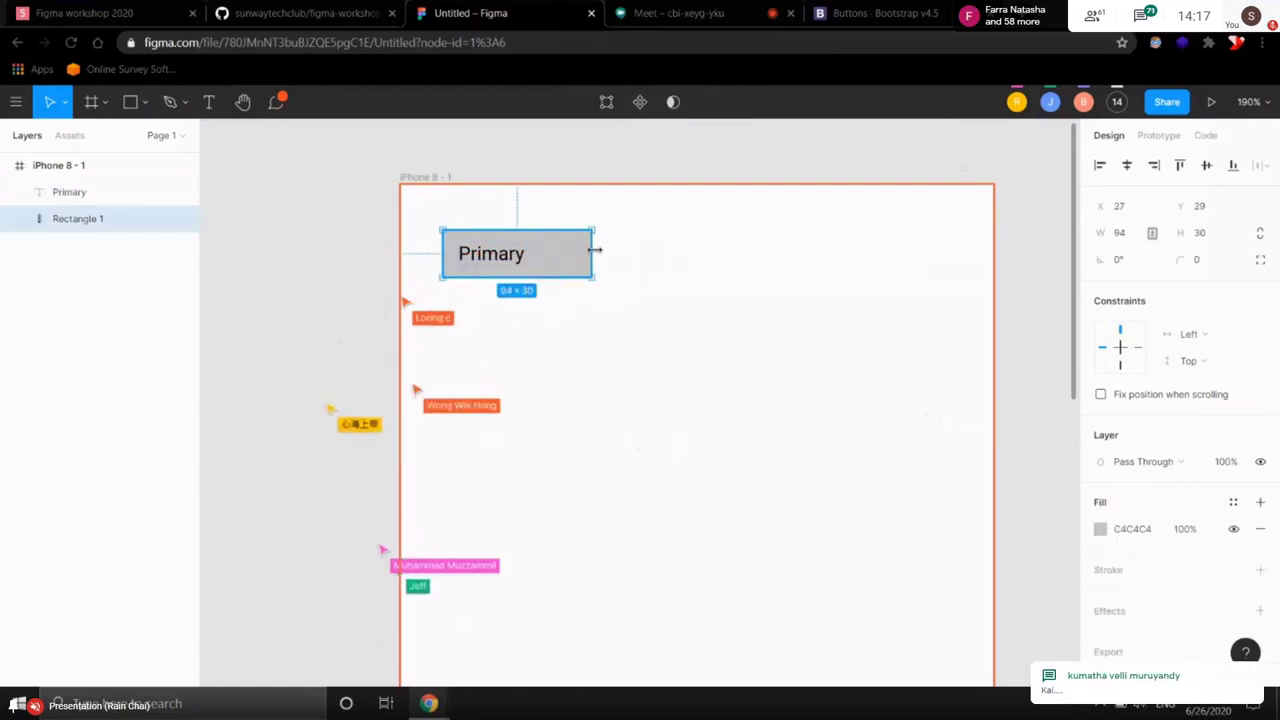
left_click_drag(591, 251, 538, 248)
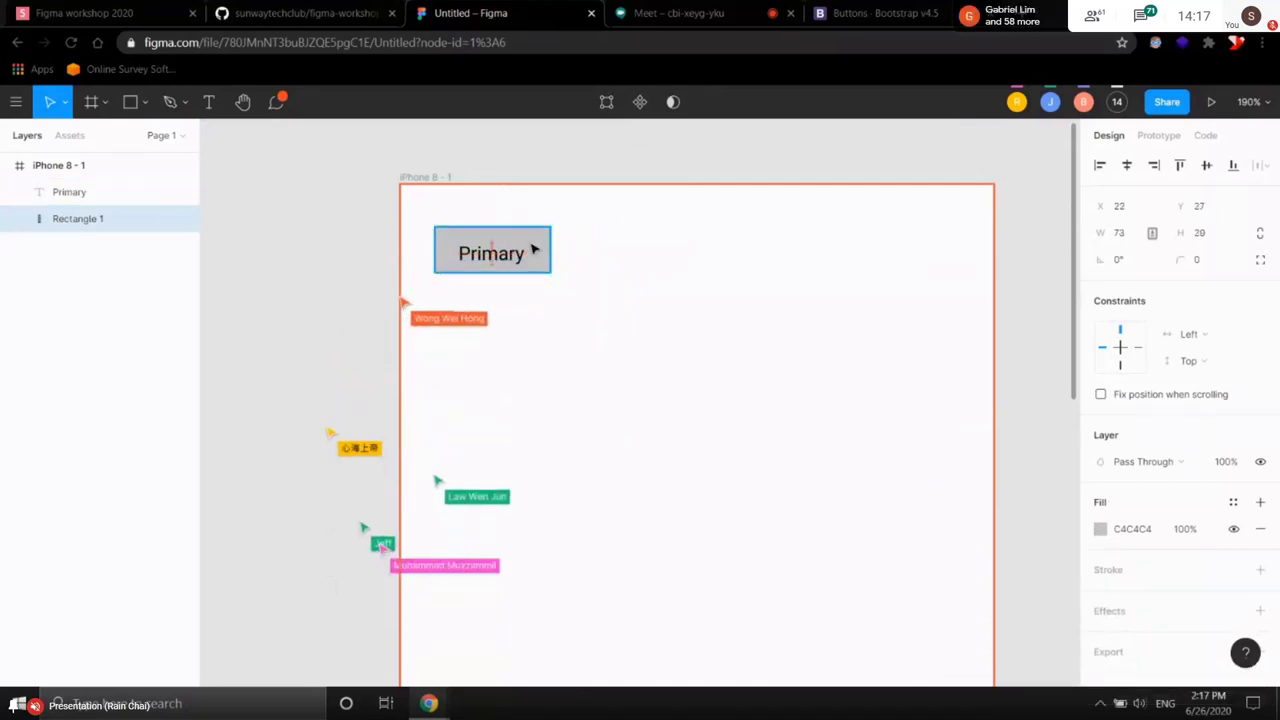
left_click(680, 406)
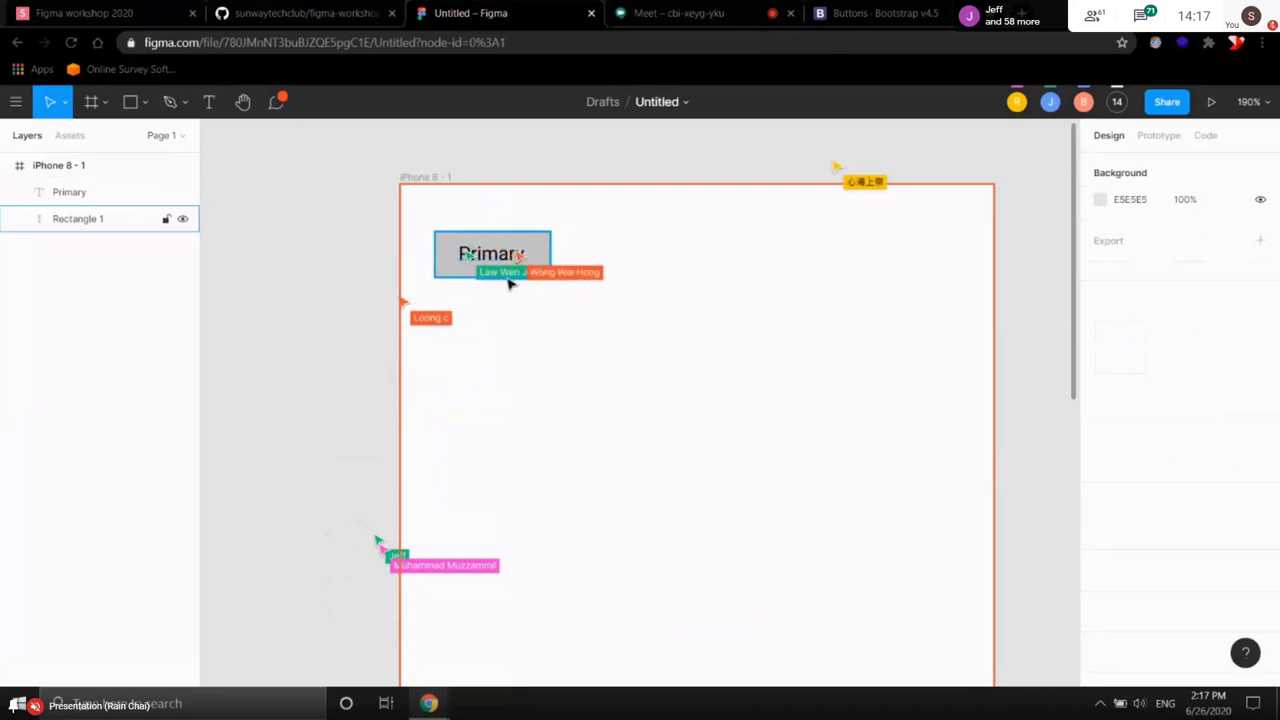
- Switch to the Bootstrap Buttons page, copy the blue Primary button's colour #0069D9 with ColorZilla and return to the Untitled Figma file
left_click(890, 13)
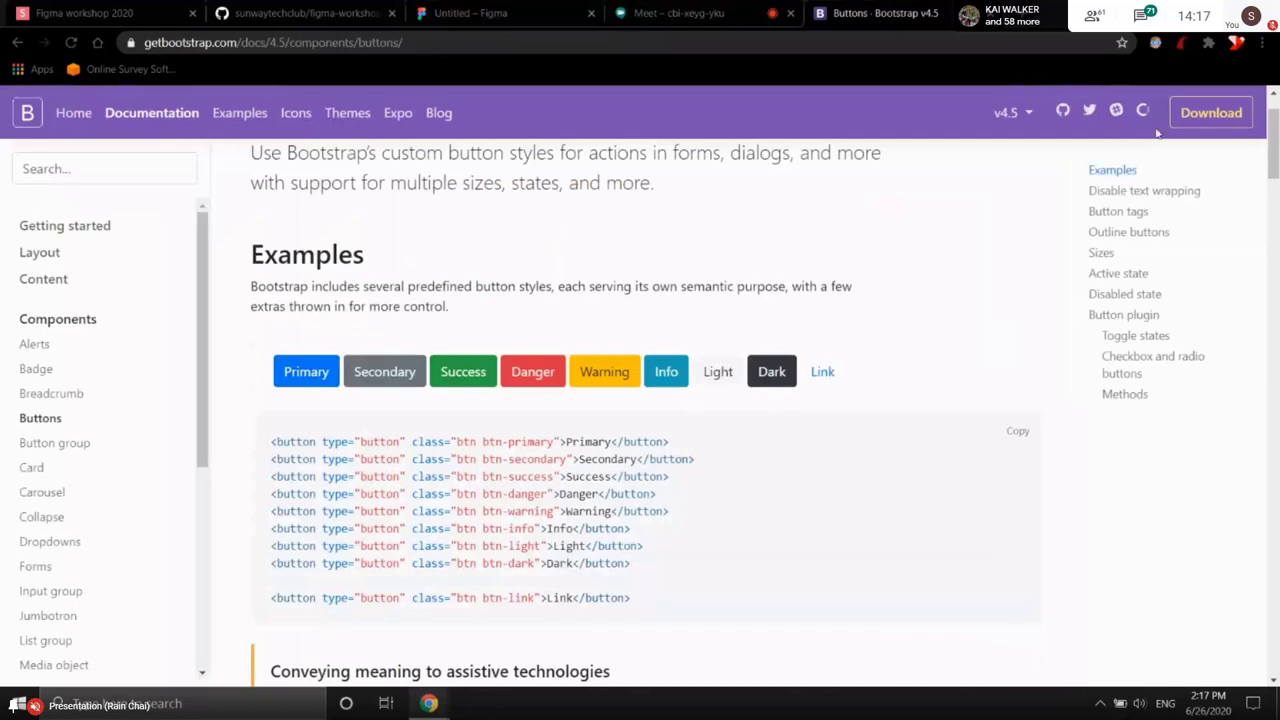
left_click(1208, 44)
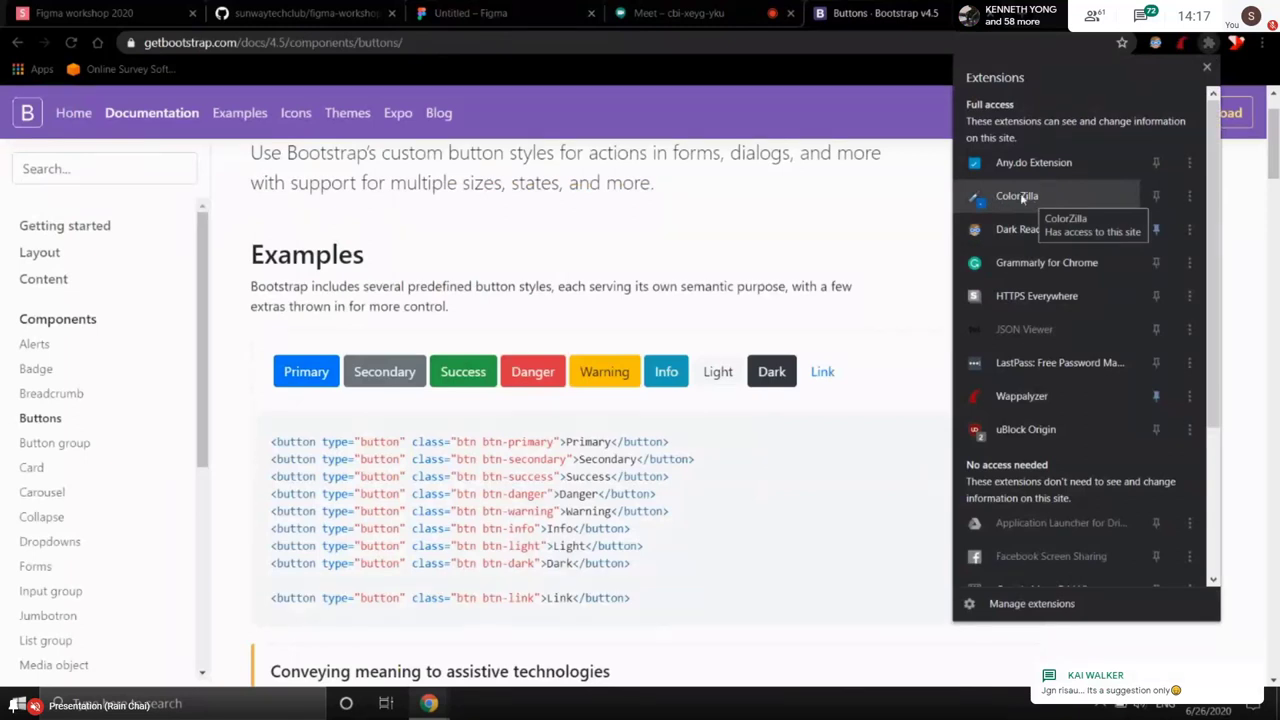
left_click(1044, 203)
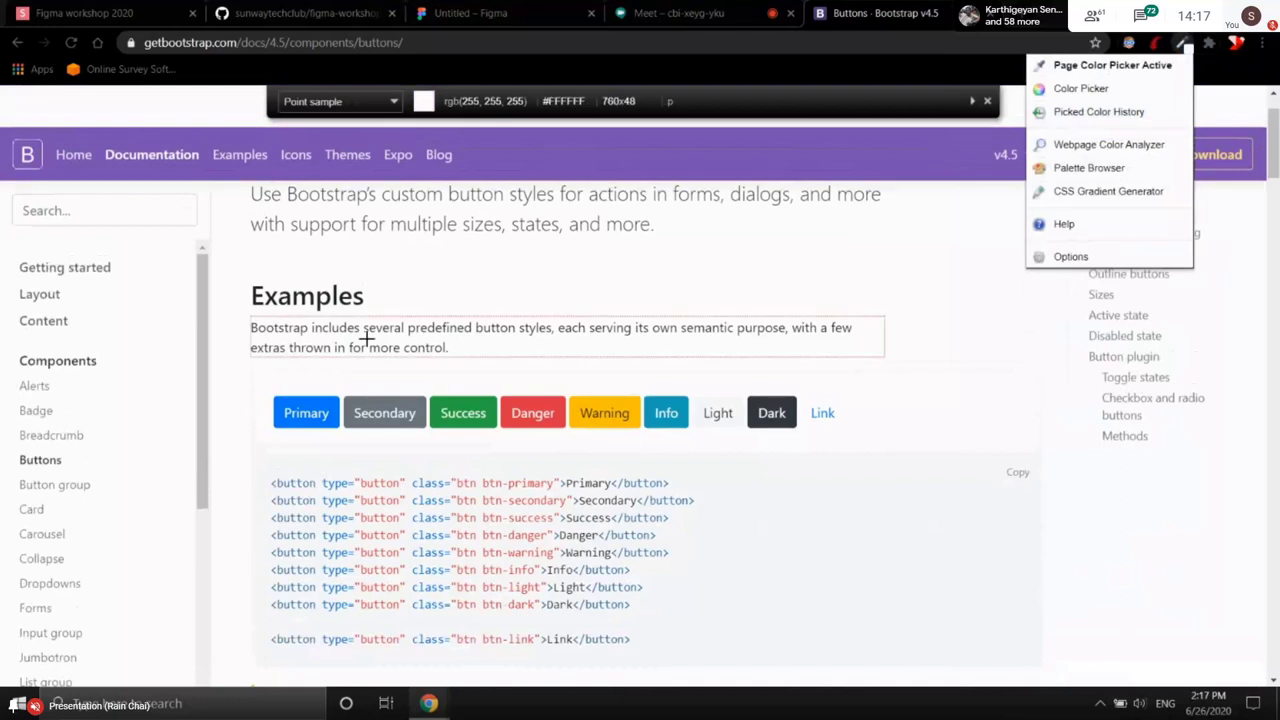
left_click(288, 405)
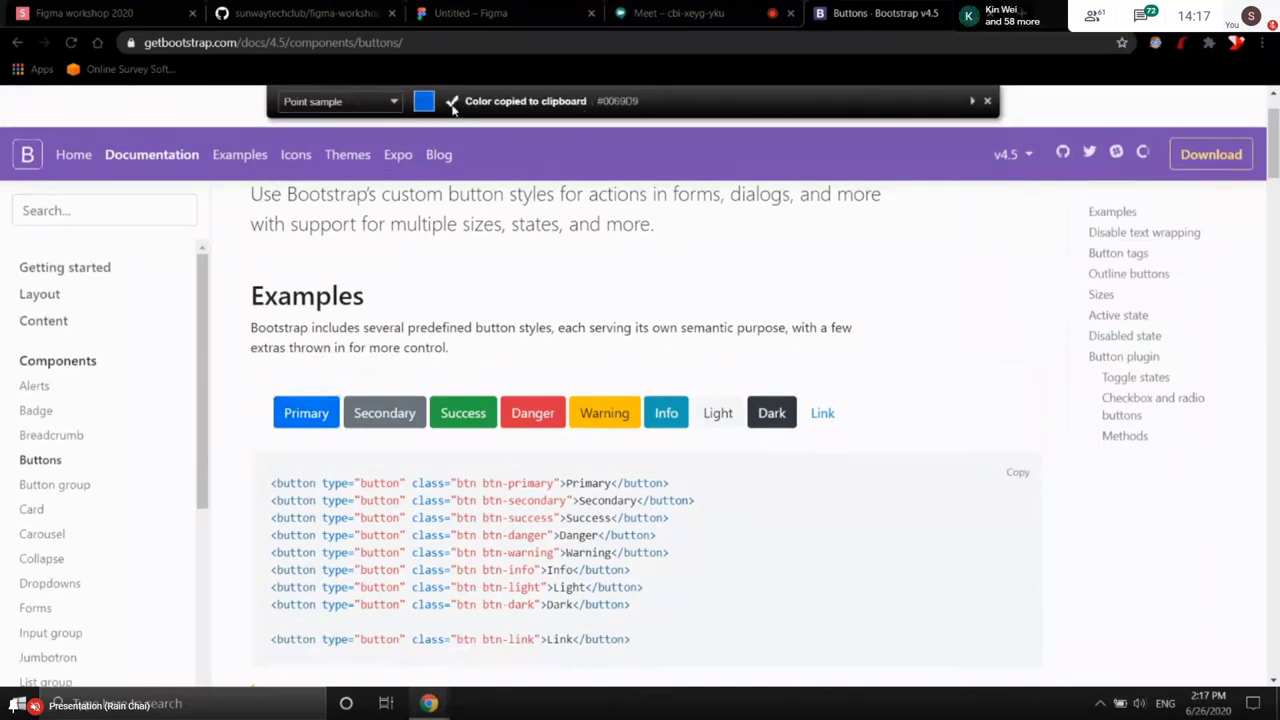
left_click(488, 13)
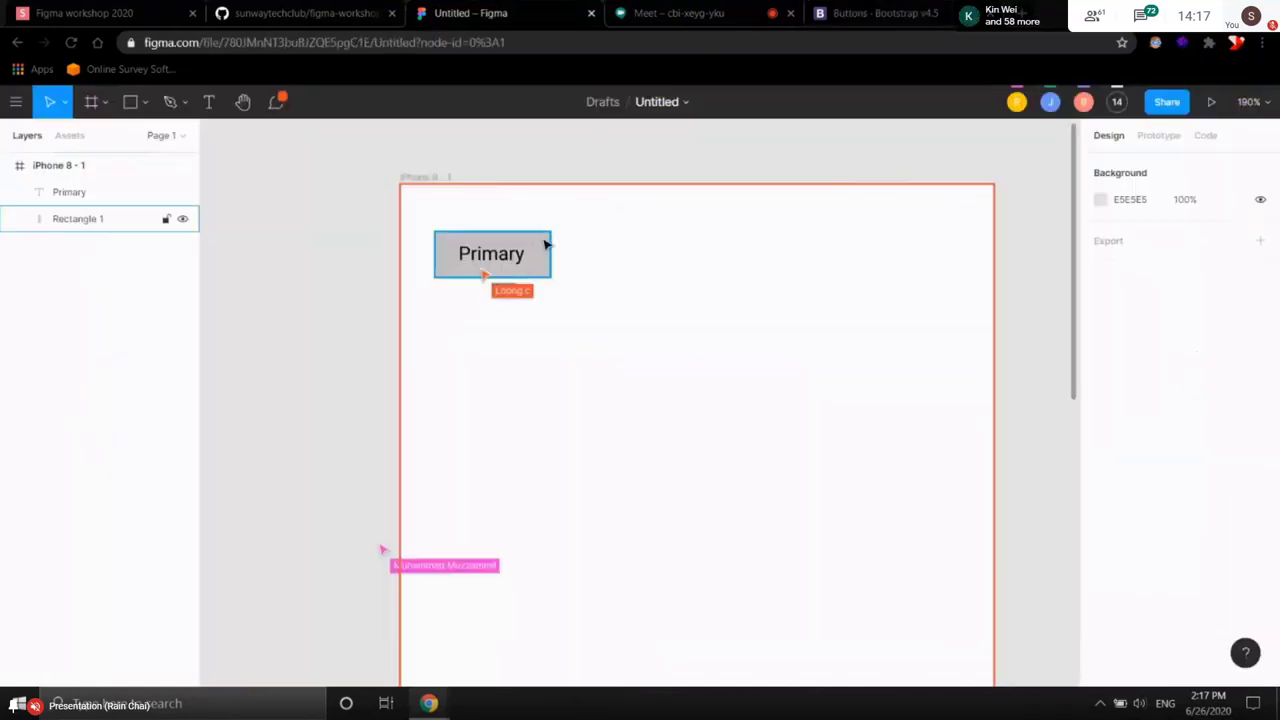
- Examine how the button's rectangle and the iPhone 8 frame on the canvas correspond to their entries in the layer list
left_click(552, 258)
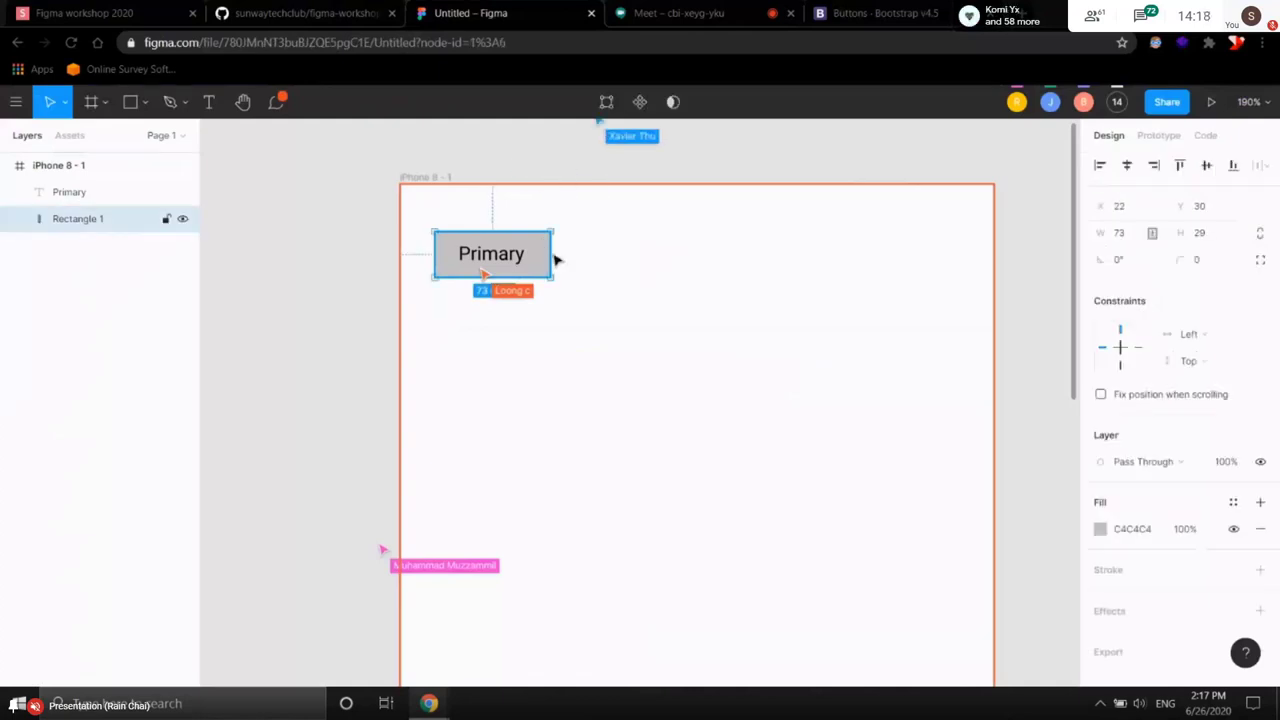
left_click(566, 249)
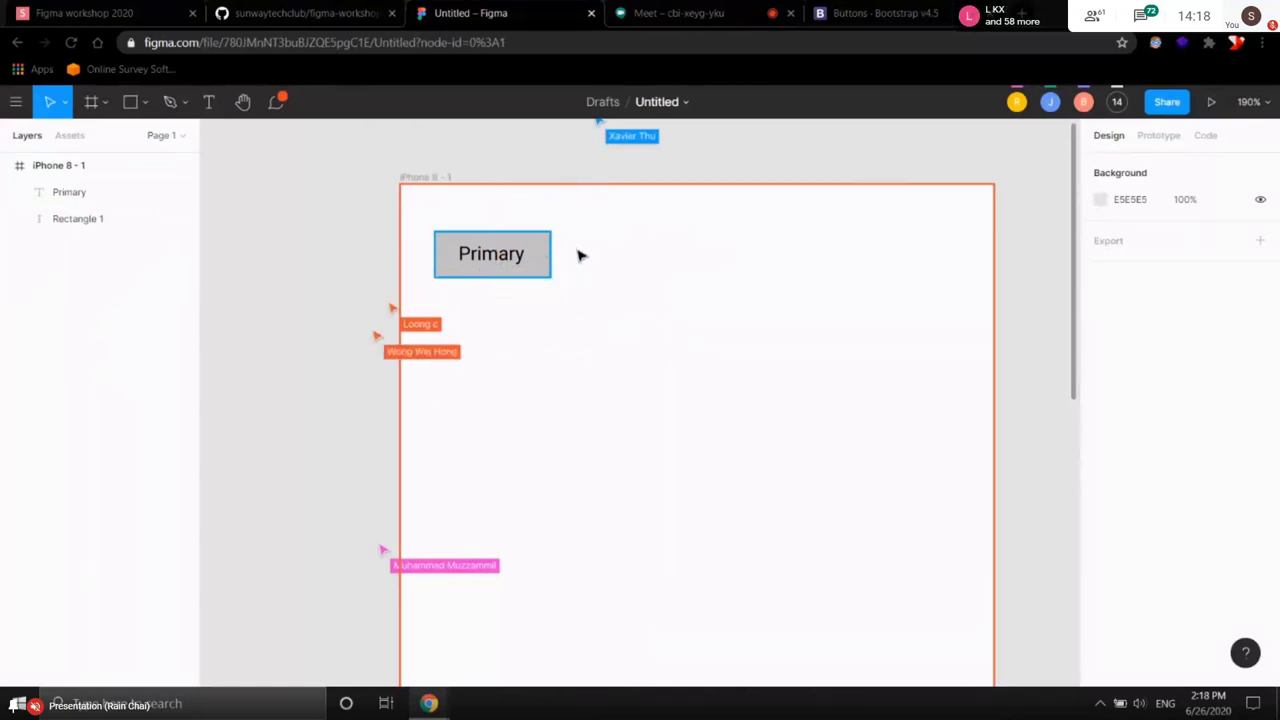
left_click(546, 248)
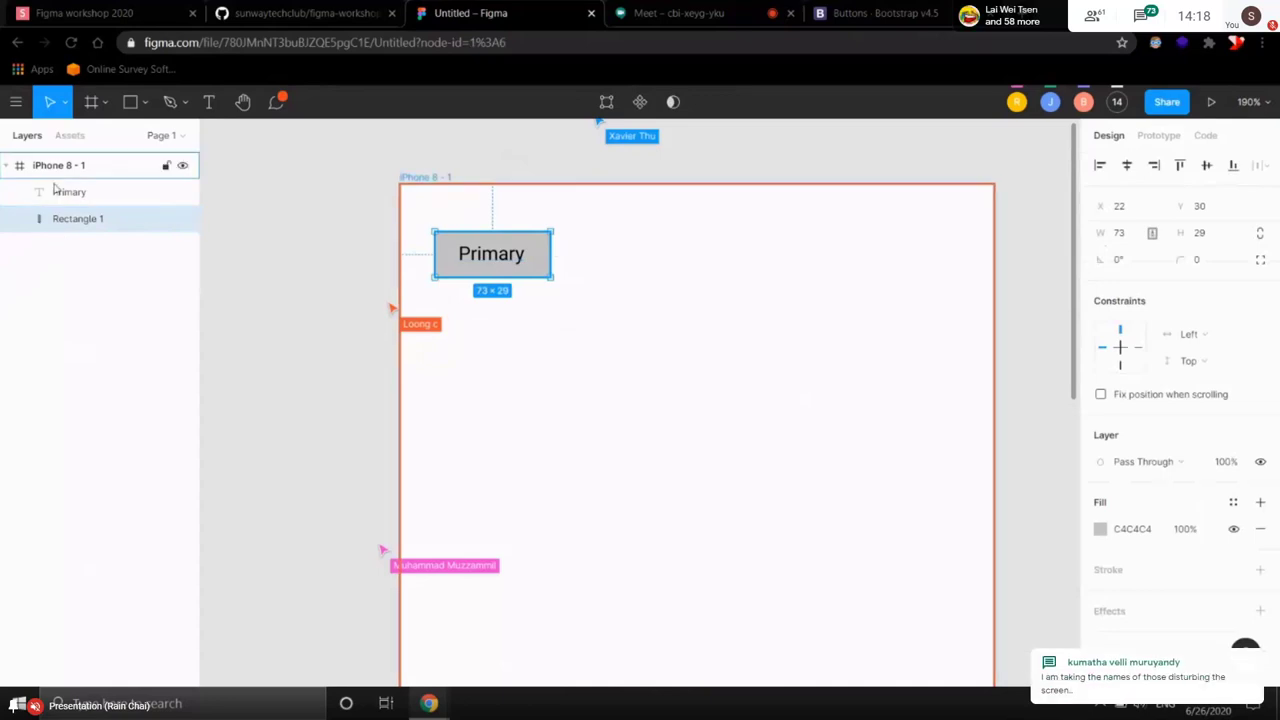
left_click(72, 252)
left_click(60, 222)
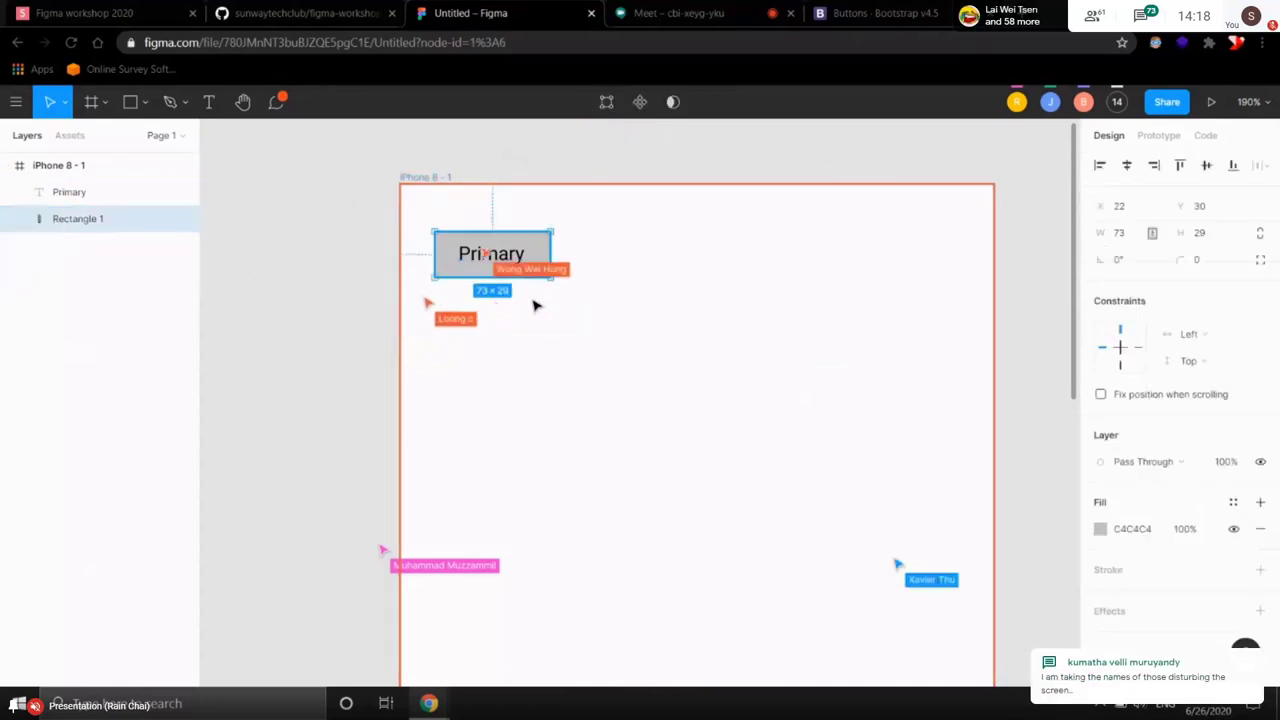
left_click(124, 300)
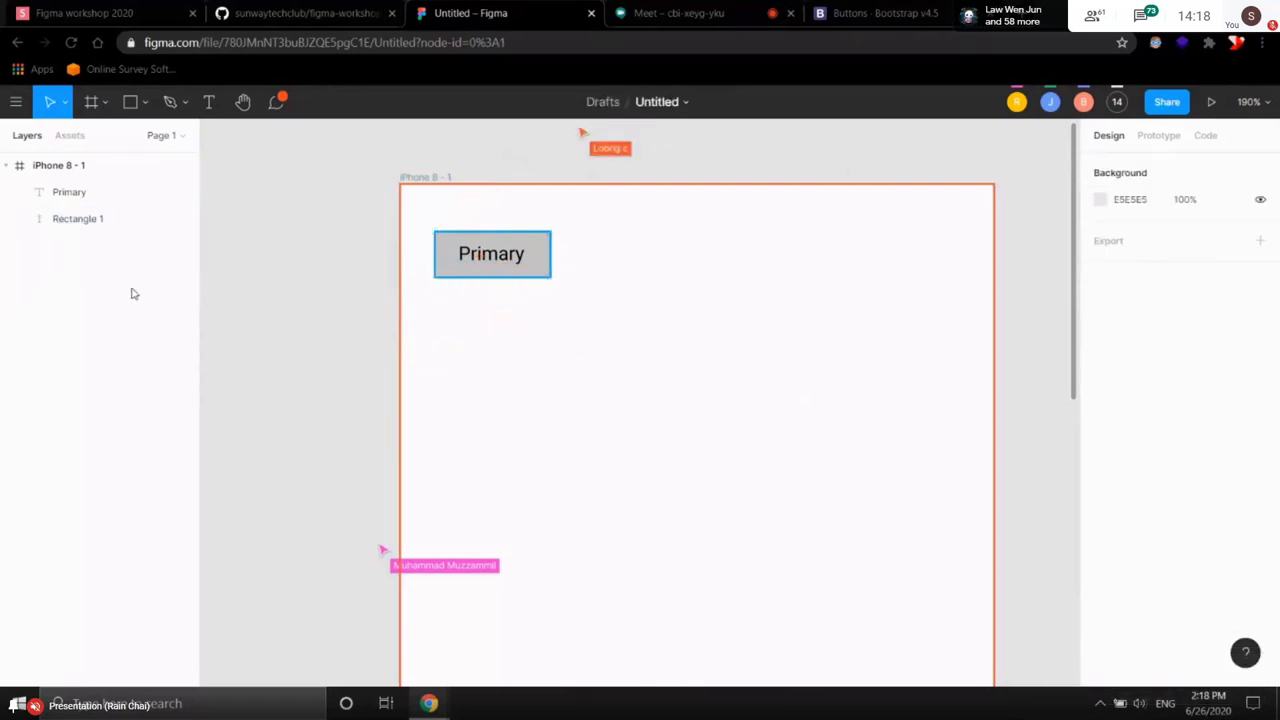
left_click(20, 170)
left_click(69, 251)
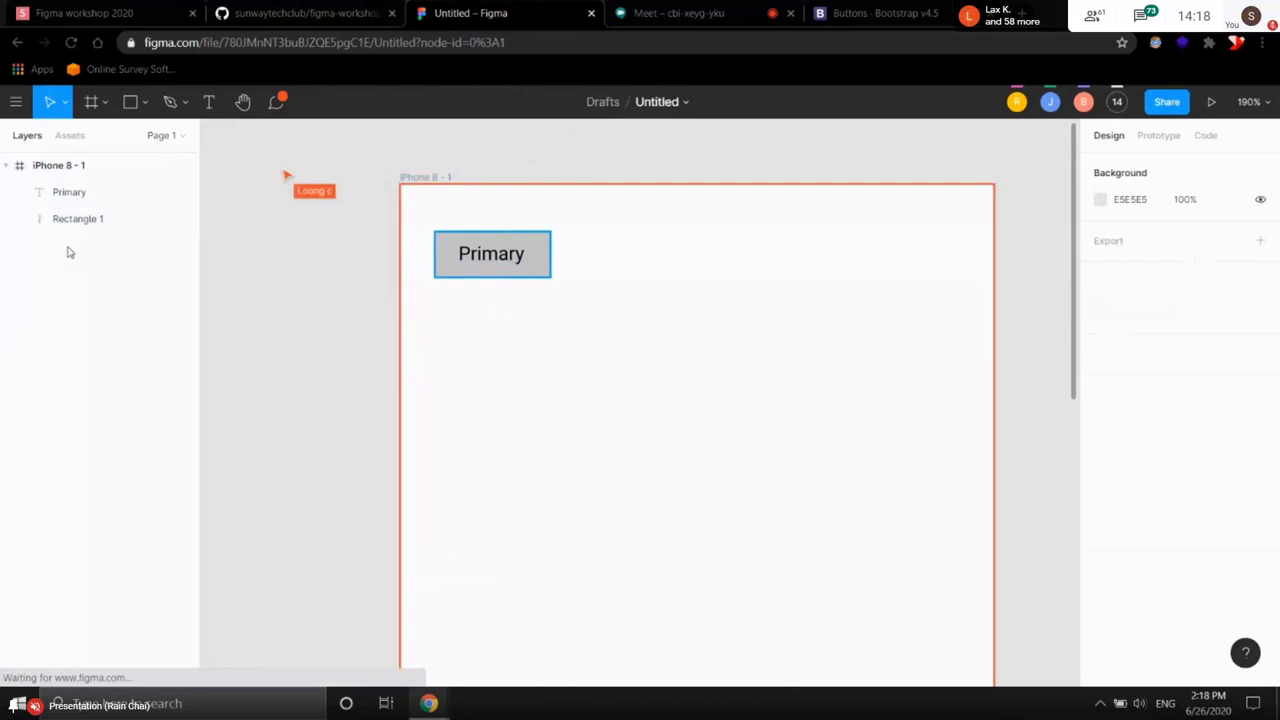
left_click(57, 172)
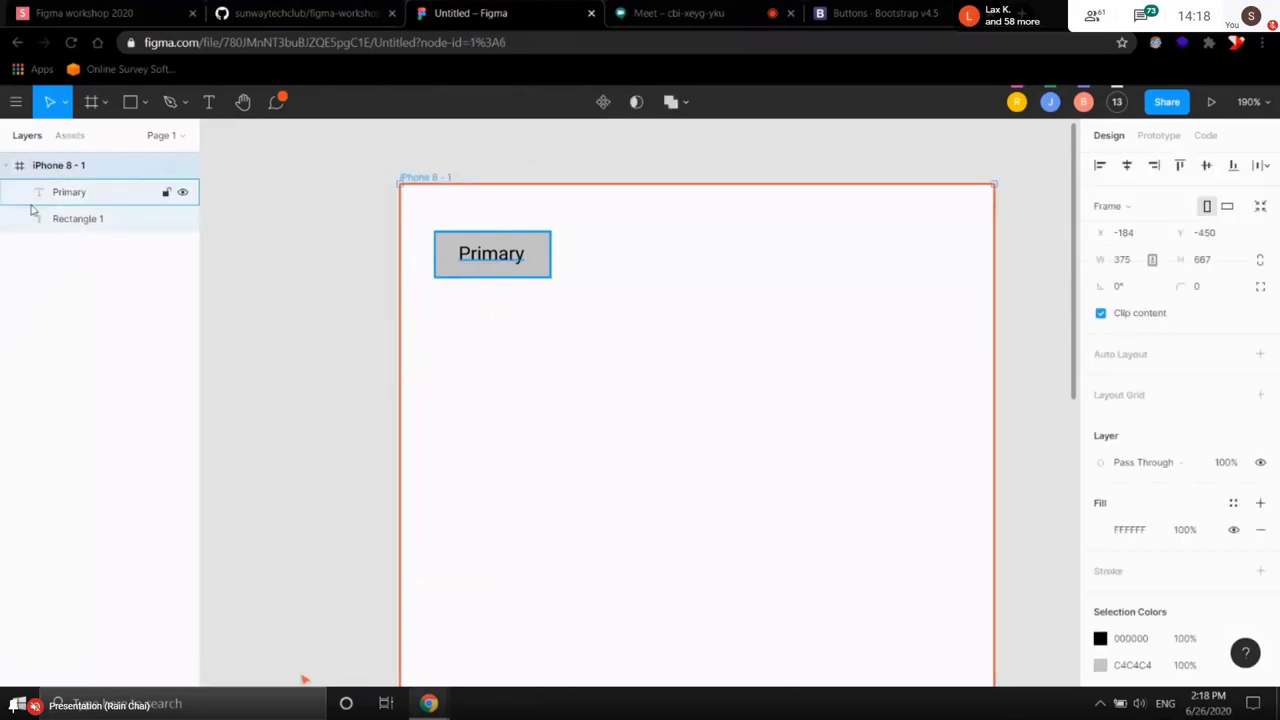
left_click(149, 266)
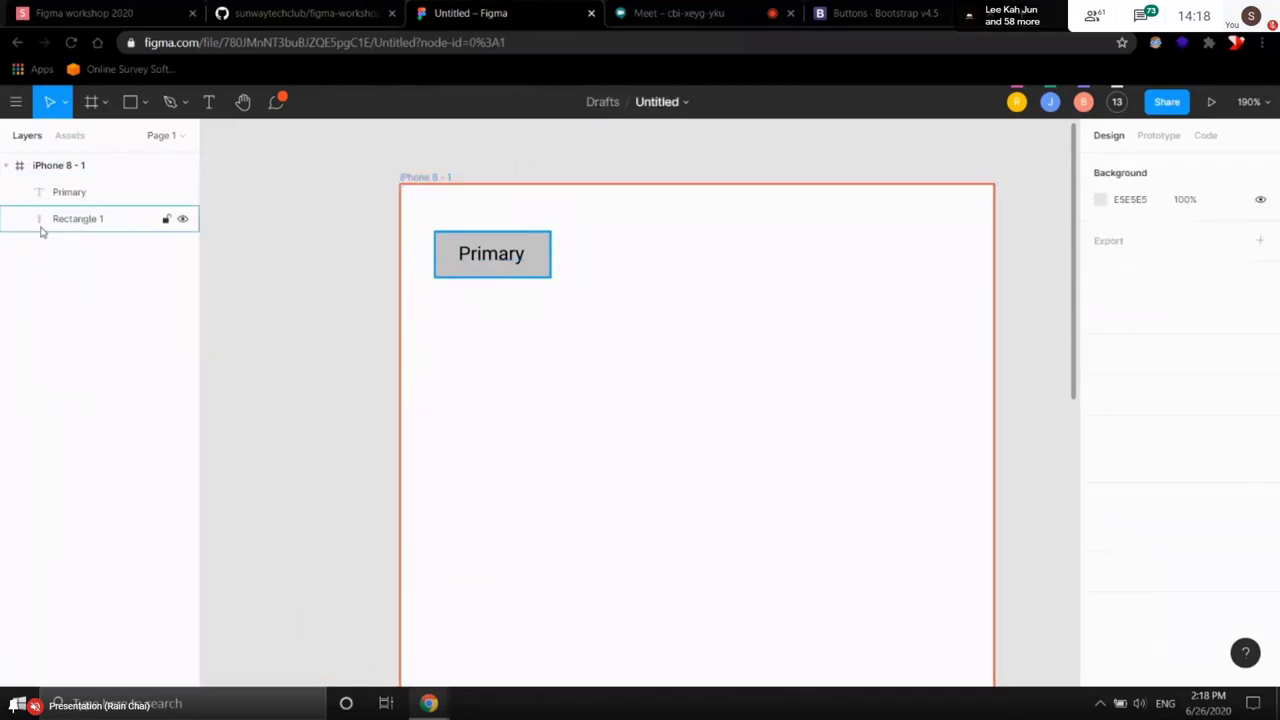
- Set the fill colour of the rectangle behind the "Primary" text to #0069D9
left_click(41, 231)
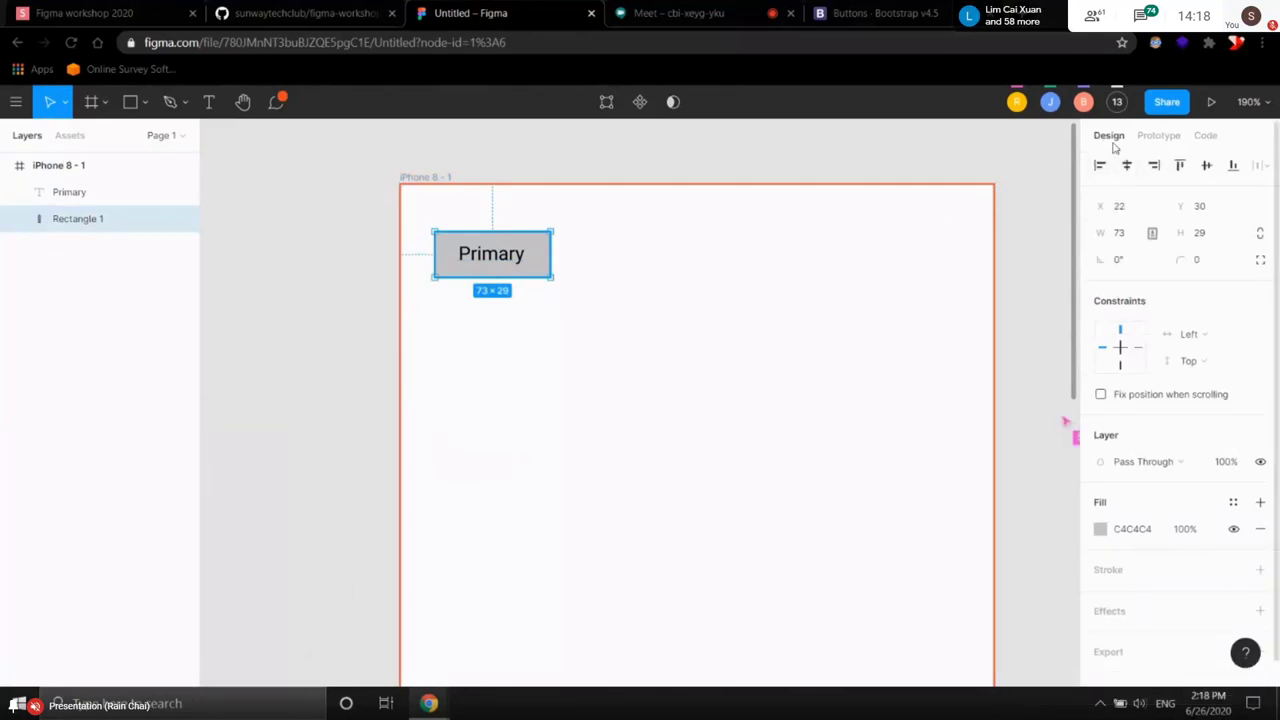
scroll(1125, 370, "down", 1)
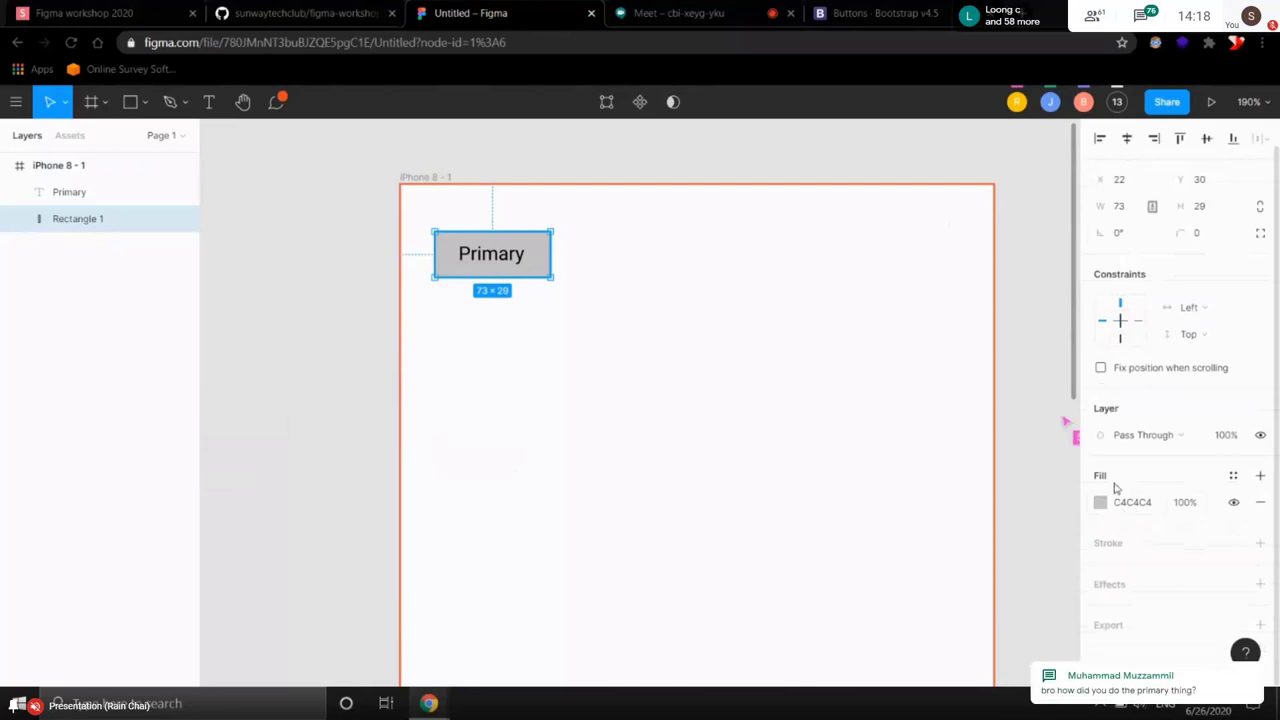
left_click(880, 13)
left_click(470, 13)
left_click(1143, 504)
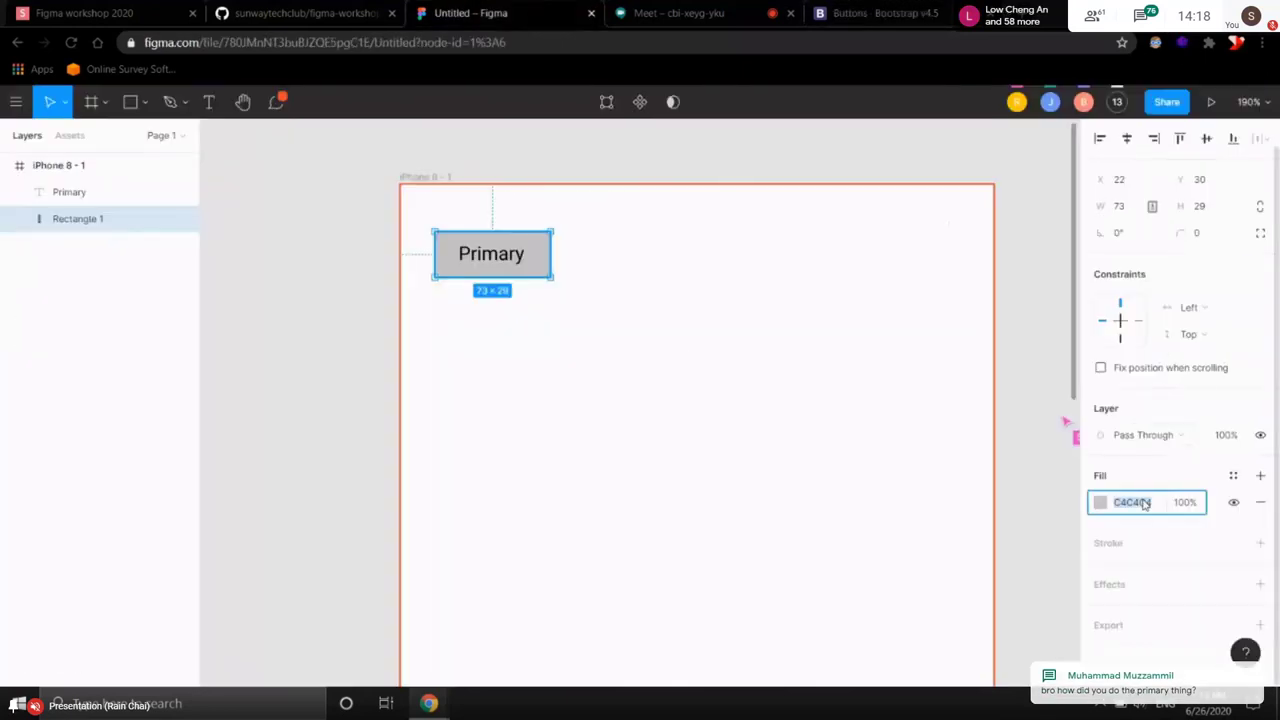
type("#0069d9")
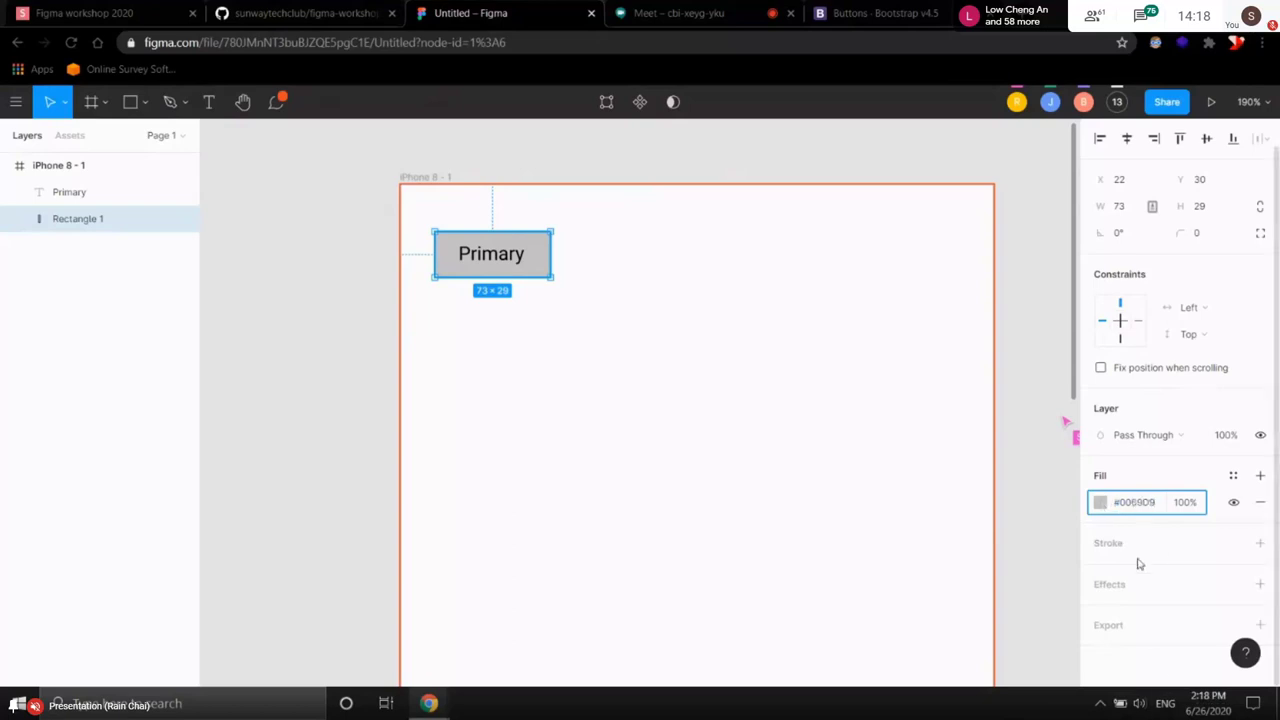
key("Return")
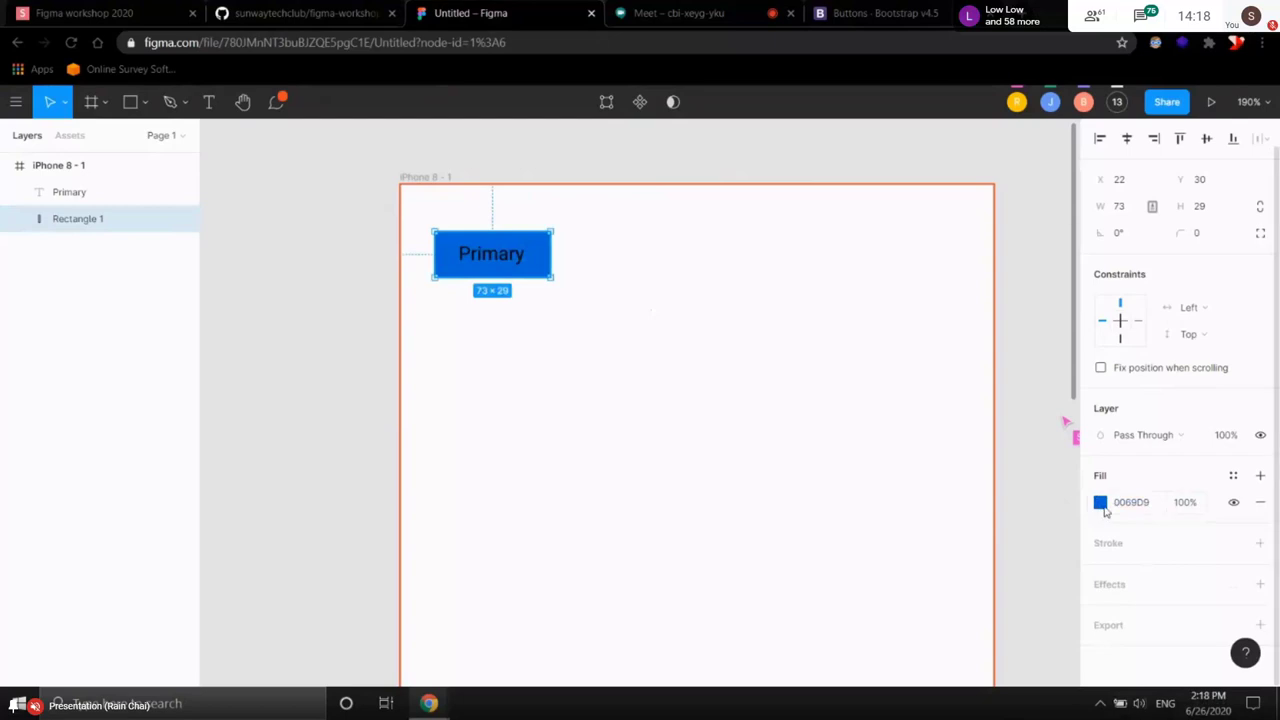
- Change the rectangle's fill to the brighter blue 00A3FF with the colour picker, close the picker and deselect the rectangle
left_click(1102, 504)
mouse_move(1008, 490)
left_mouse_down()
mouse_move(990, 490)
mouse_move(1007, 492)
left_mouse_up()
left_click(1102, 504)
left_click(1102, 504)
left_click_drag(1076, 322, 1080, 271)
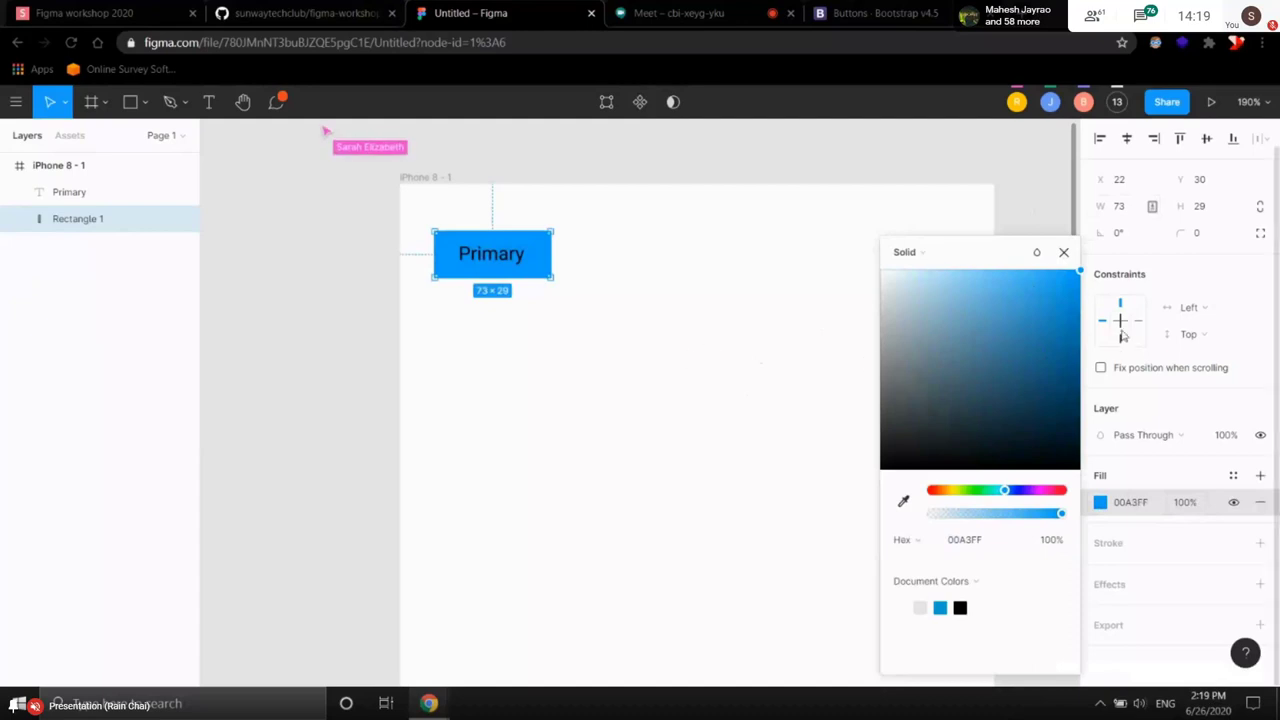
left_click(1066, 254)
left_click(600, 370)
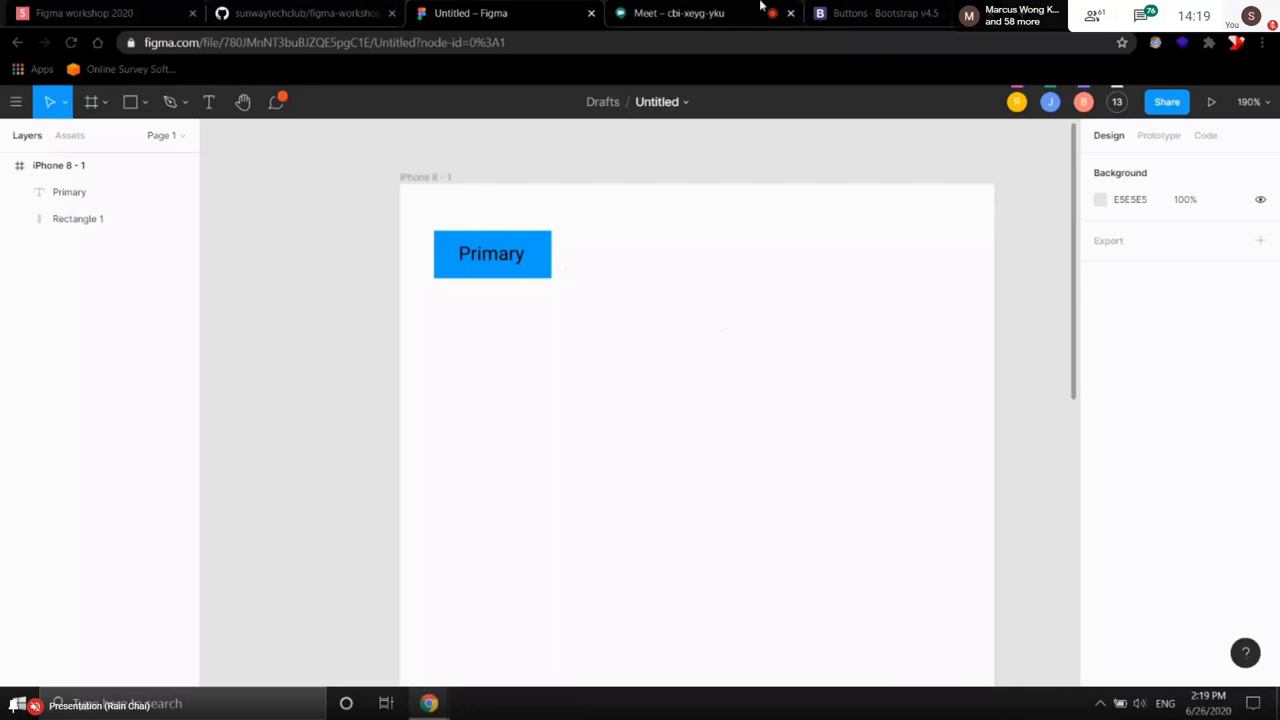
- Set the "Primary" text's fill to white (FFFFFF) and deselect it
left_click(680, 13)
left_click(880, 13)
left_click(505, 10)
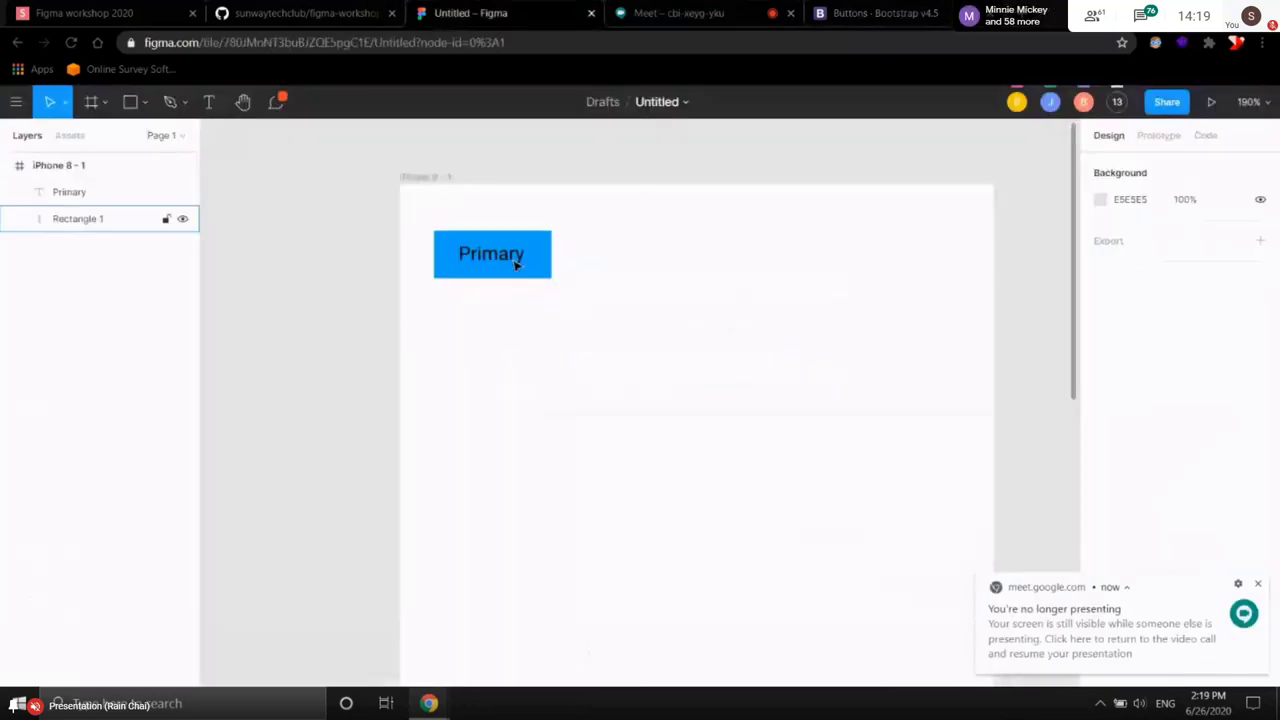
left_click(478, 245)
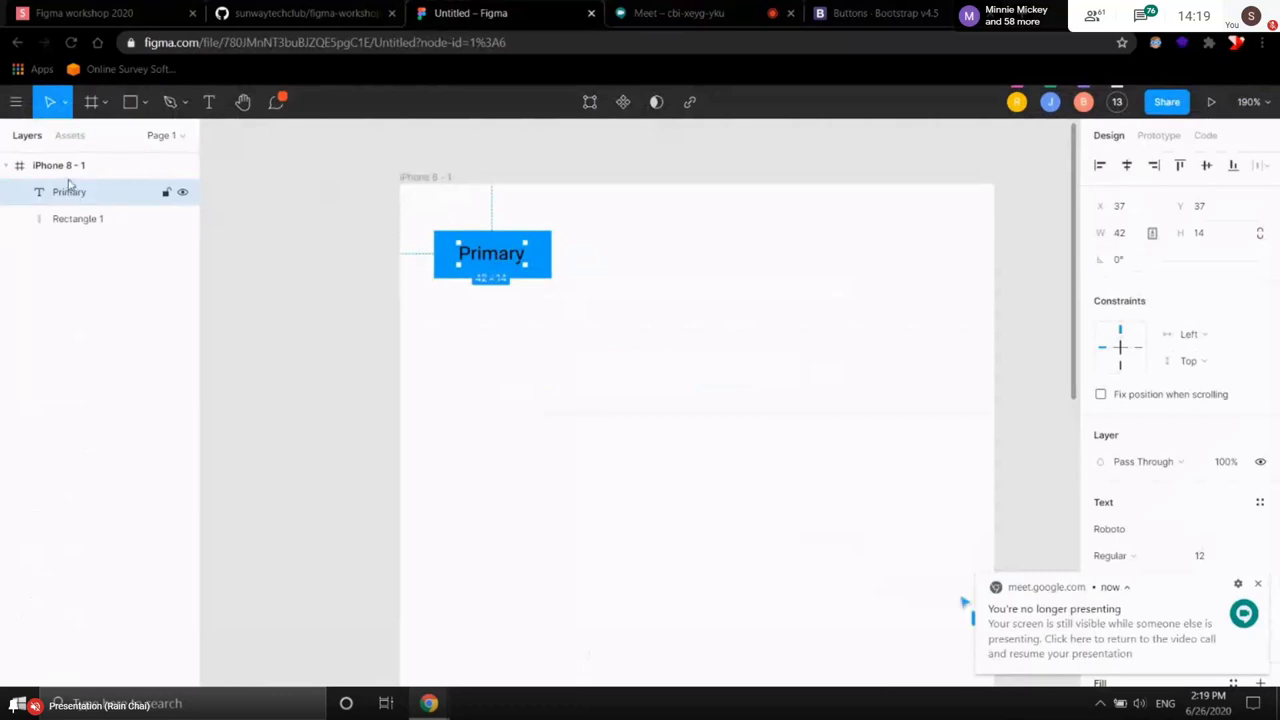
left_click(1258, 583)
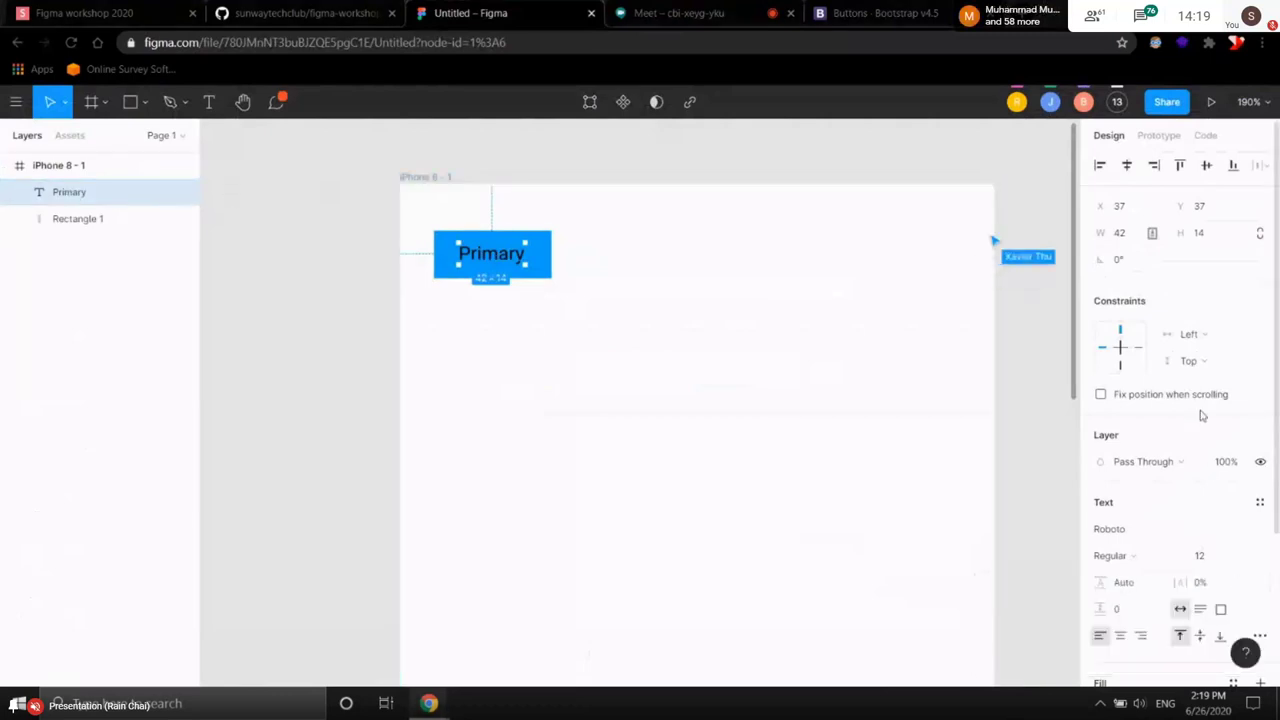
scroll(1190, 400, "down", 3)
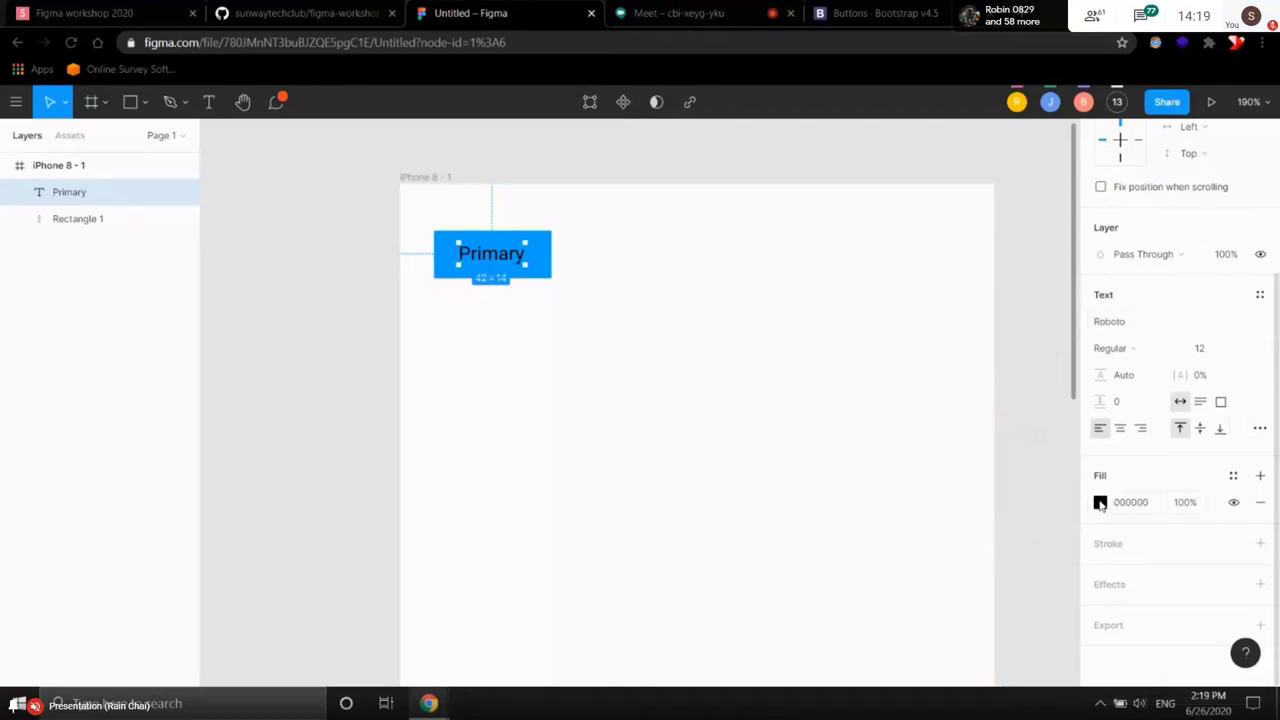
left_click(1100, 503)
type("ffffff")
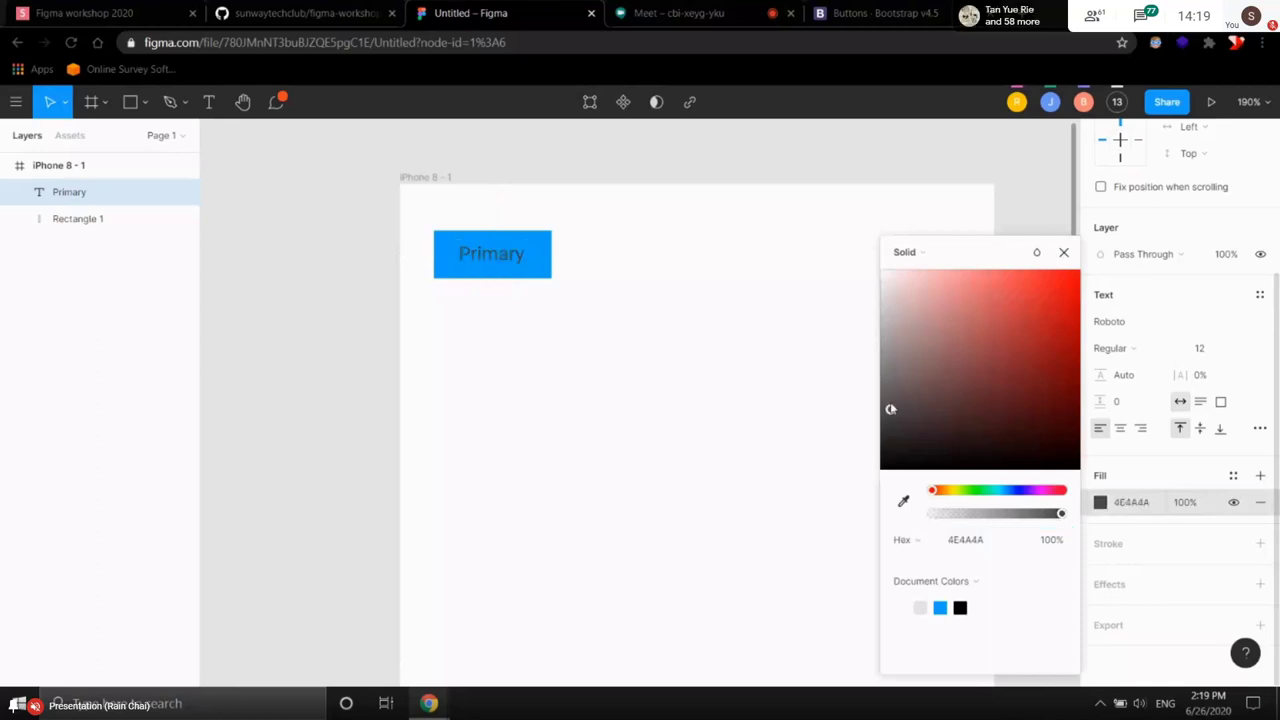
key("Return")
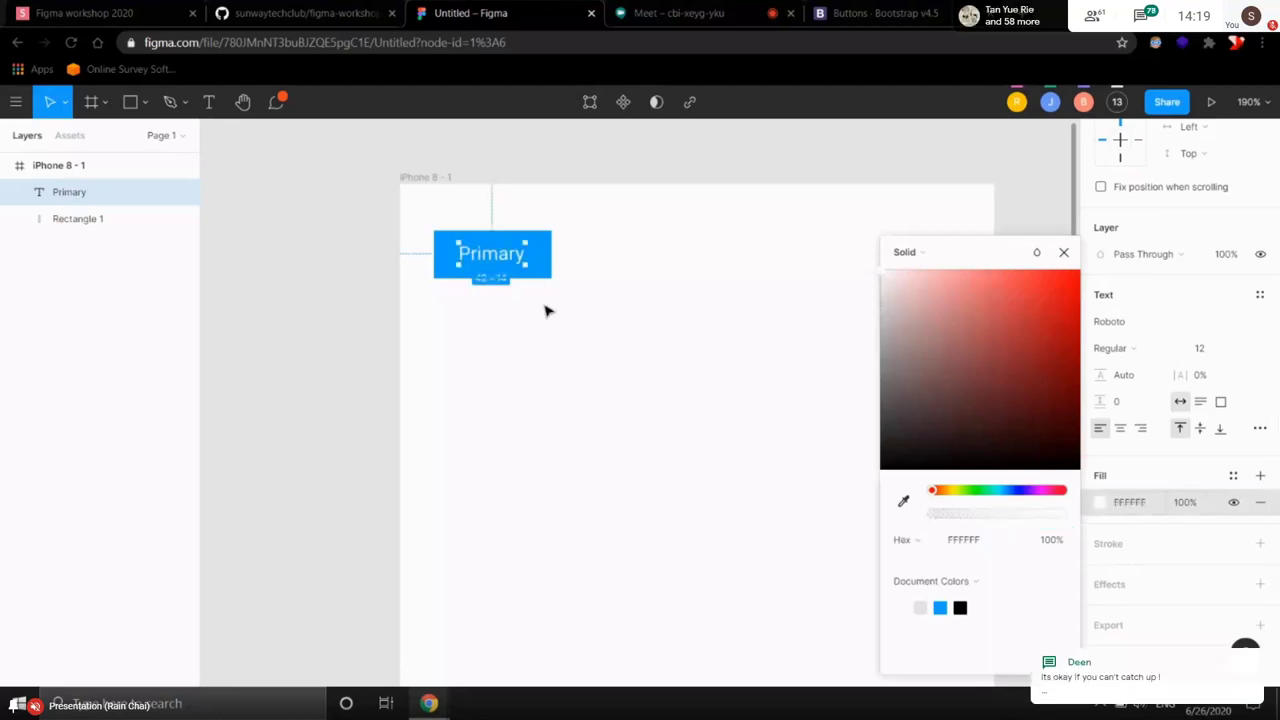
left_click(603, 327)
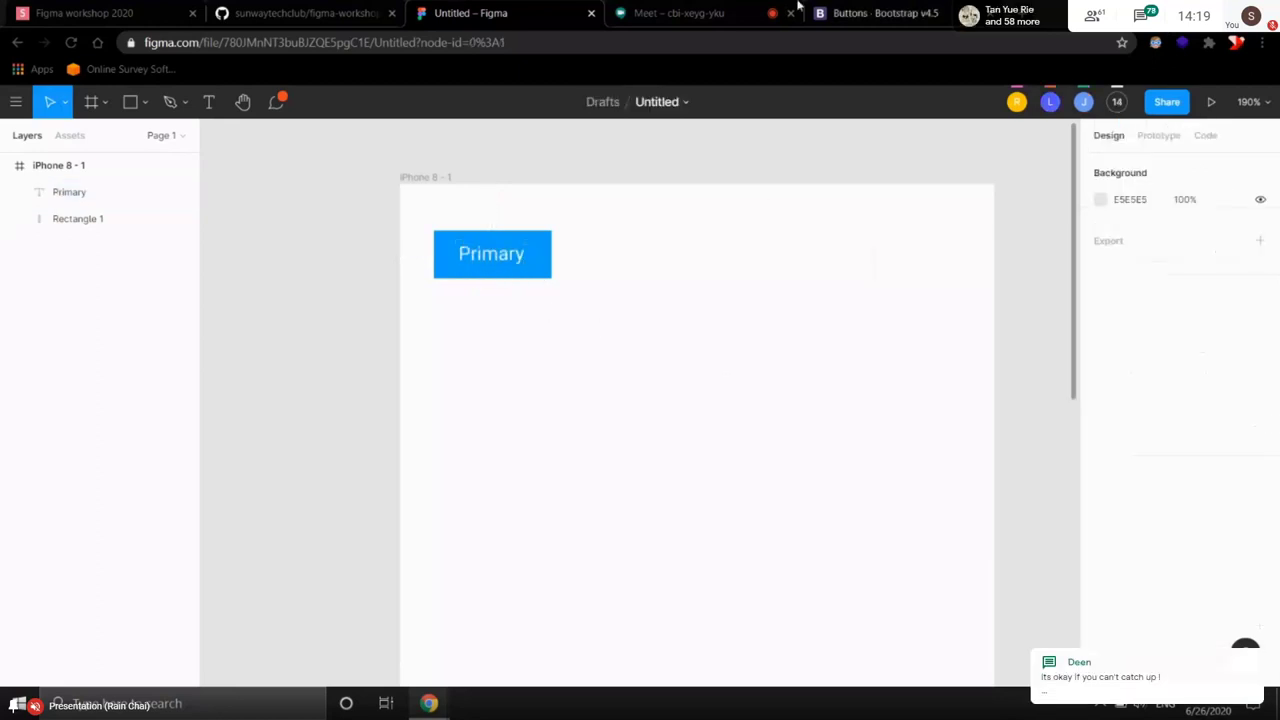
- Check the look of the Primary example on the Bootstrap Buttons page and return to the Figma design file
left_click(838, 13)
left_click(508, 7)
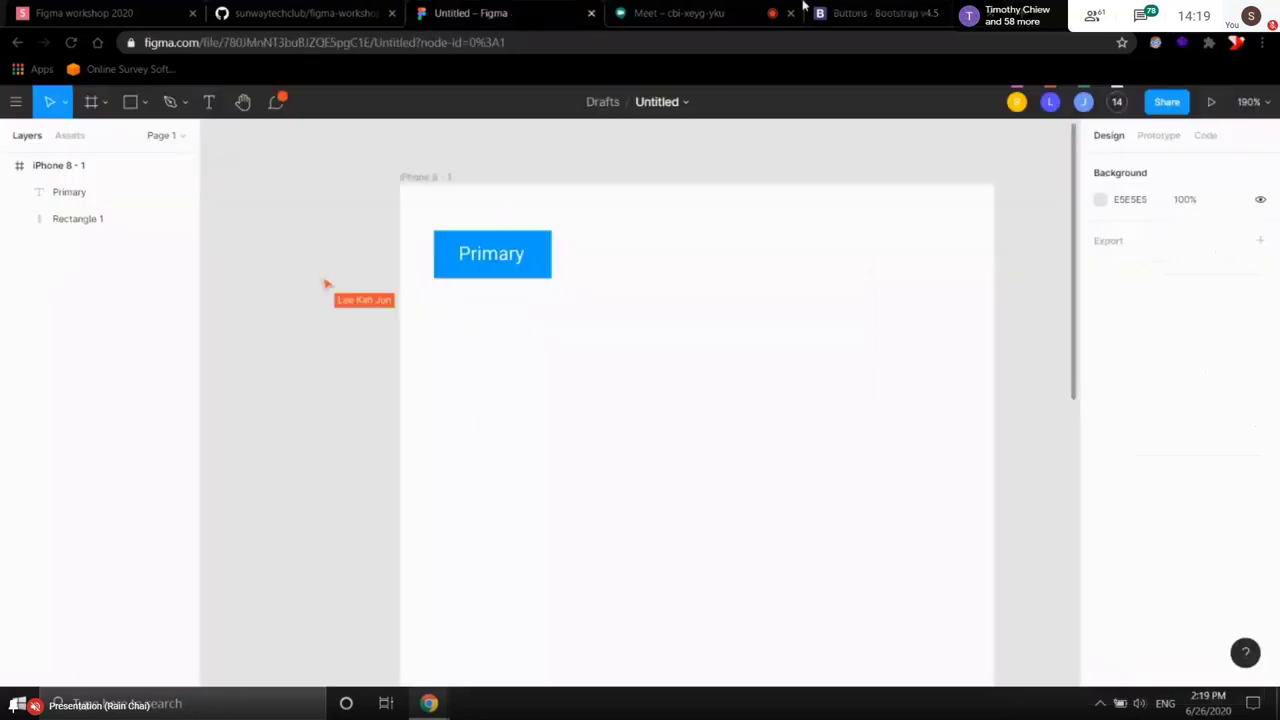
left_click(838, 13)
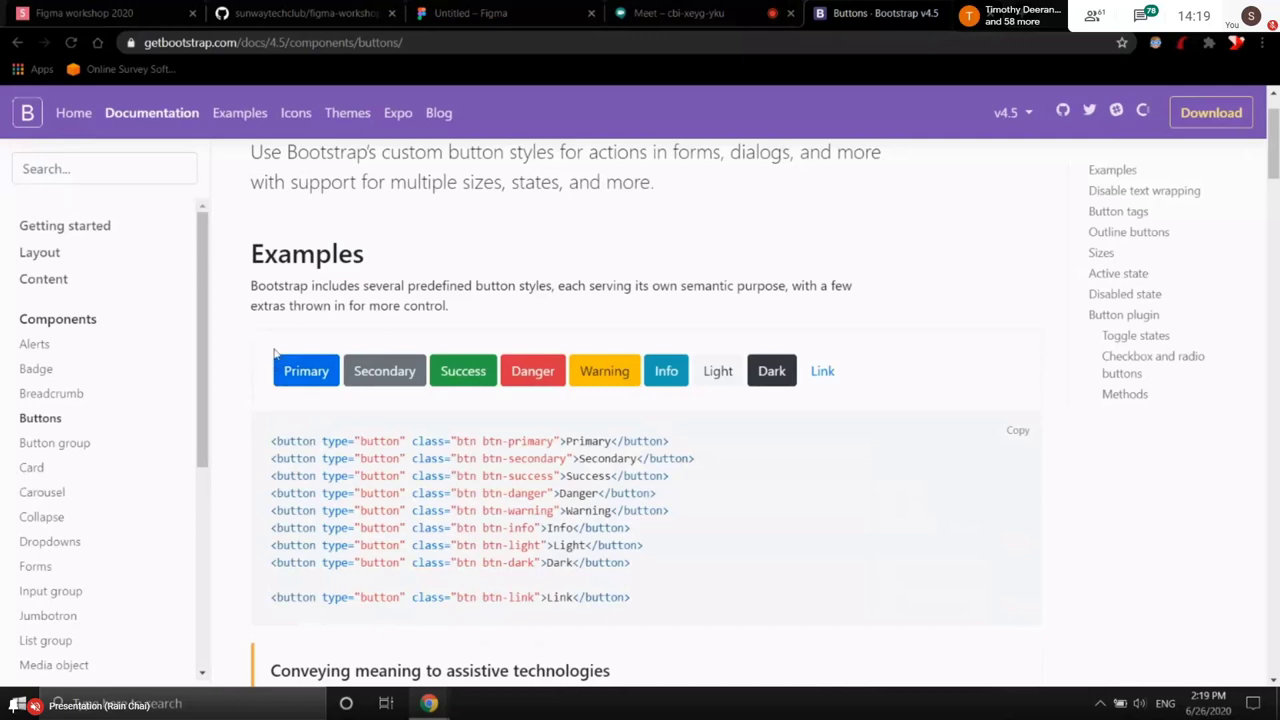
left_click(495, 12)
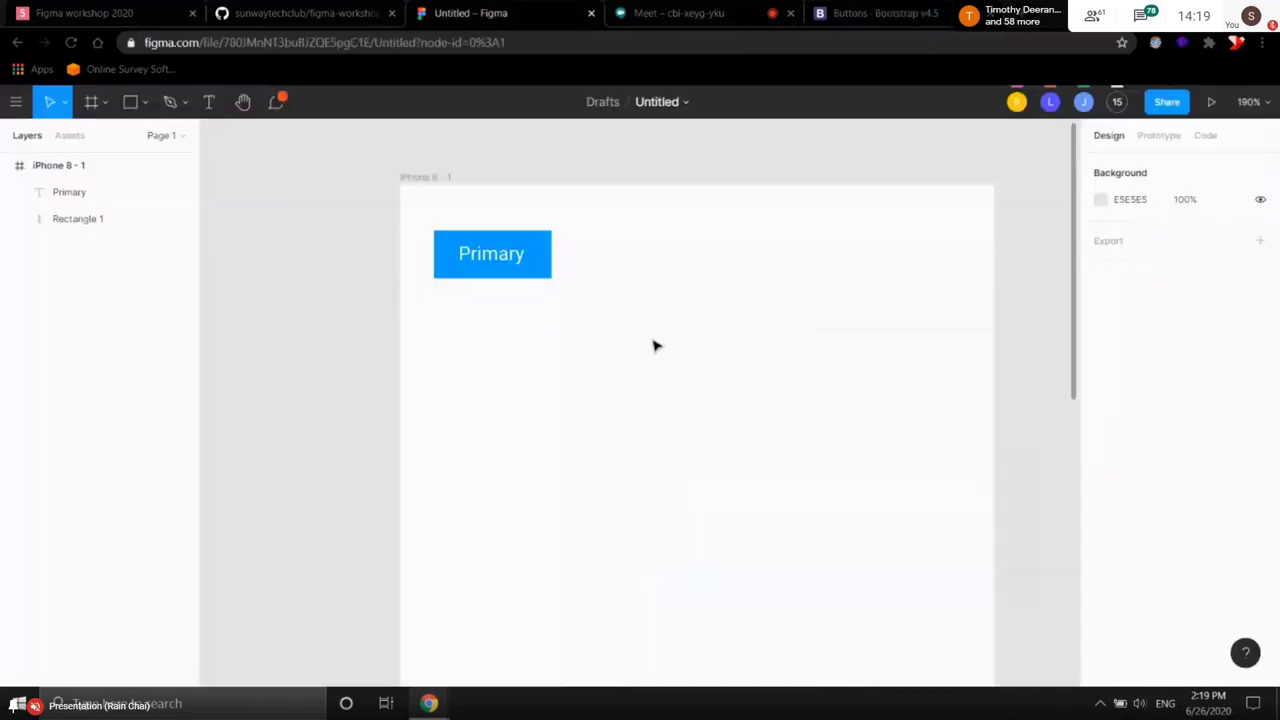
- Set the corner radius of the rectangle behind the "Primary" text to 3
left_click(545, 253)
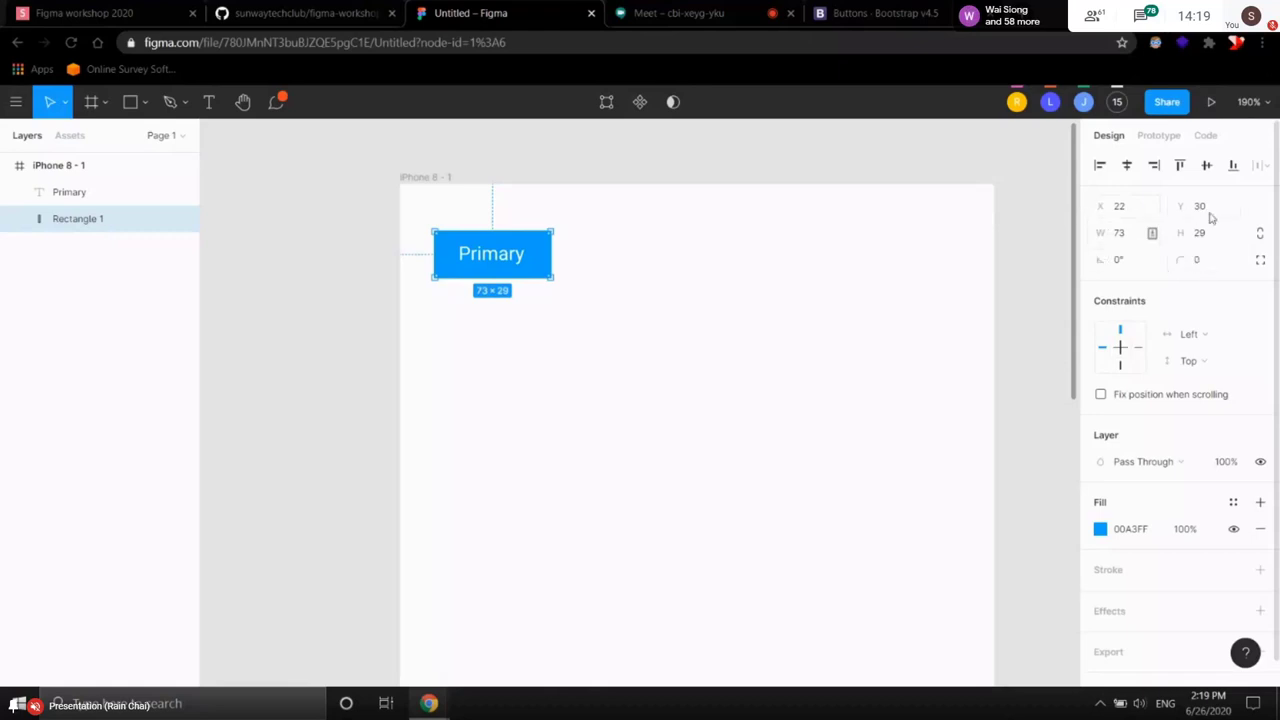
left_click_drag(1105, 205, 1162, 176)
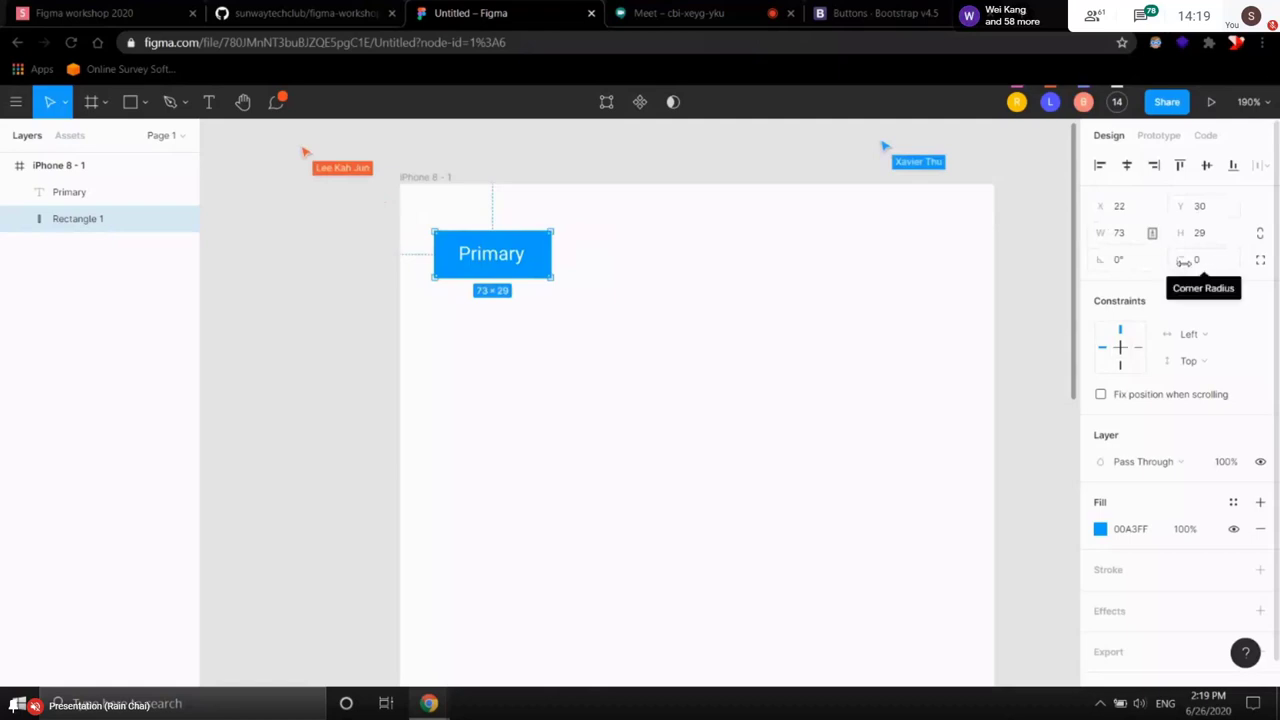
left_click(1200, 262)
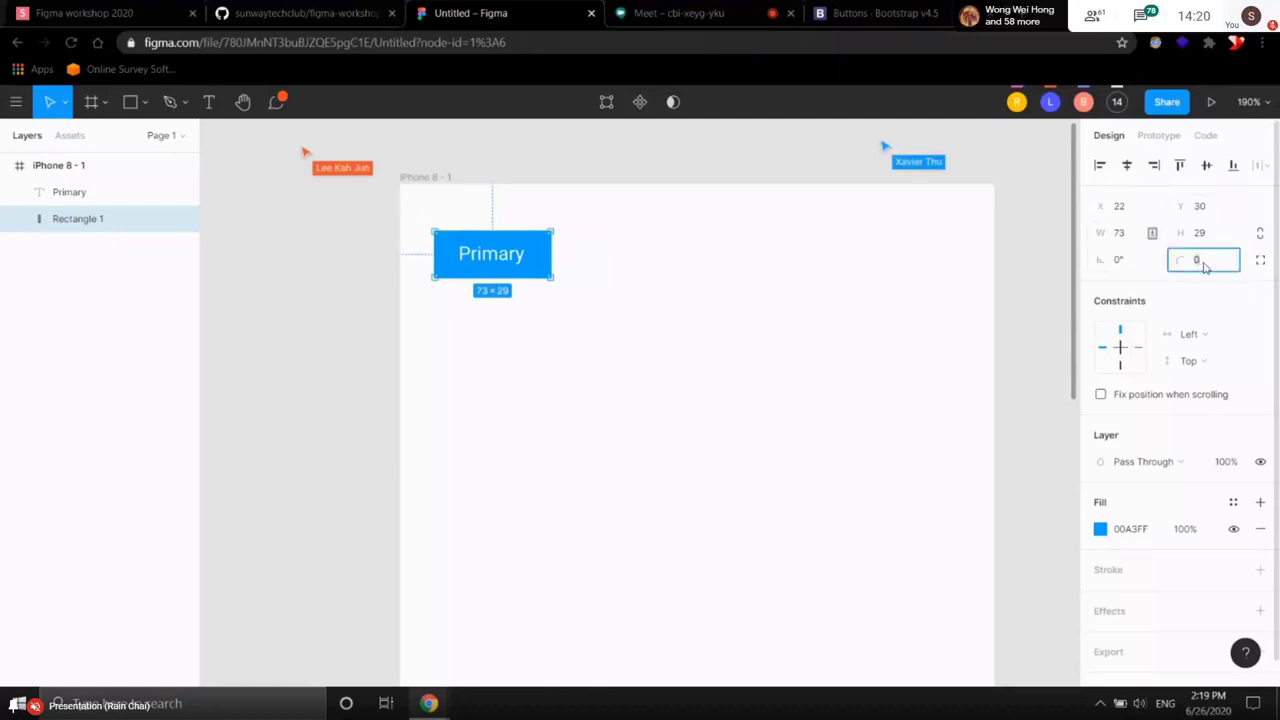
type("3")
key("Return")
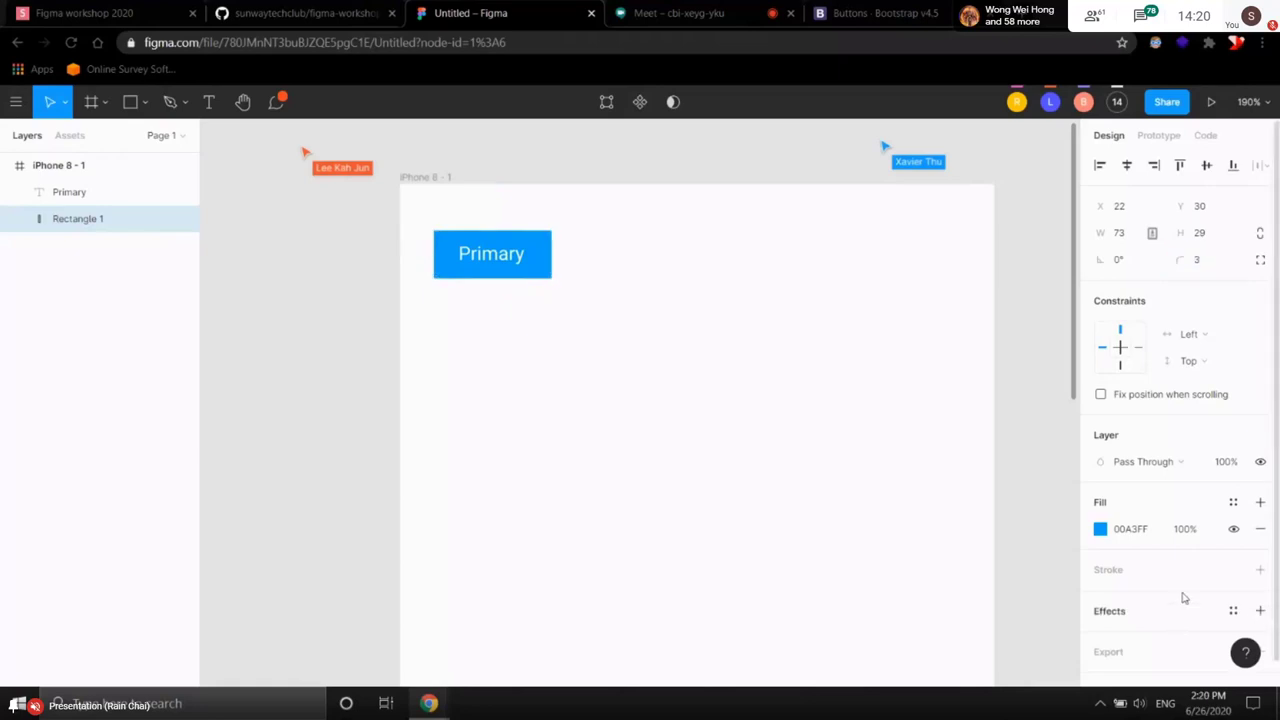
- Set the corner radius of the button's rectangle to 5
left_click(1213, 260)
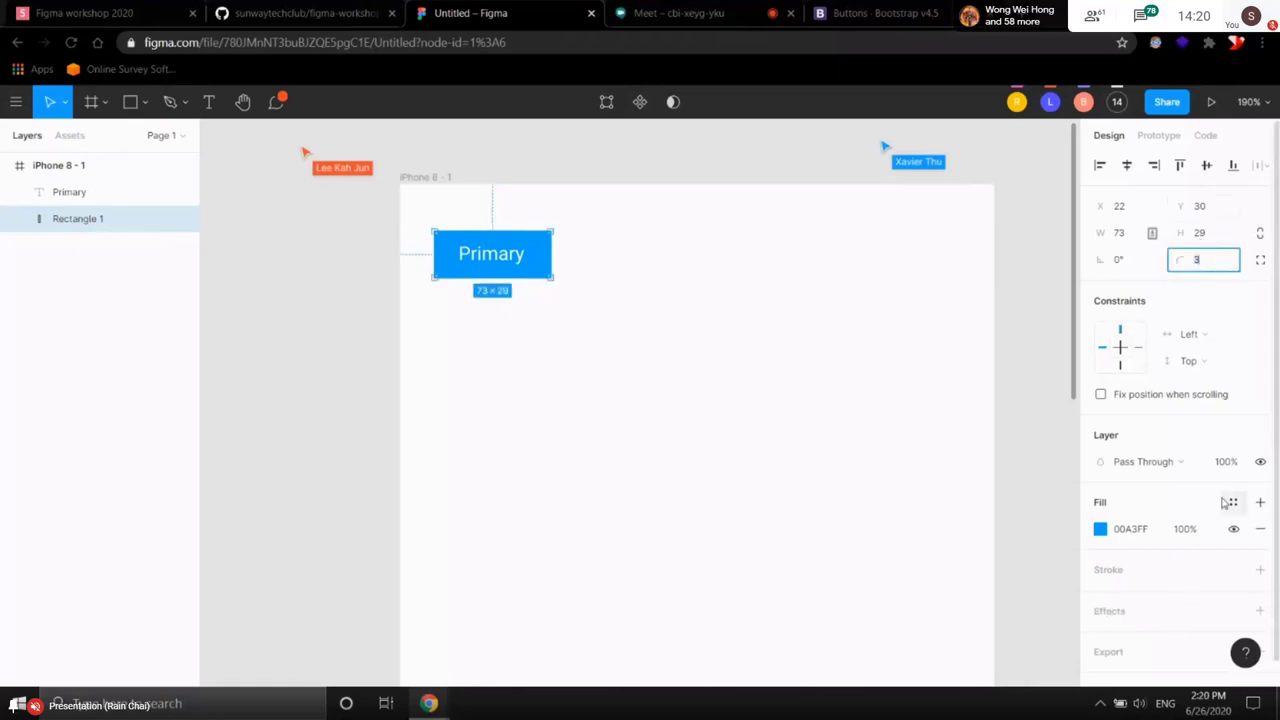
left_click(886, 352)
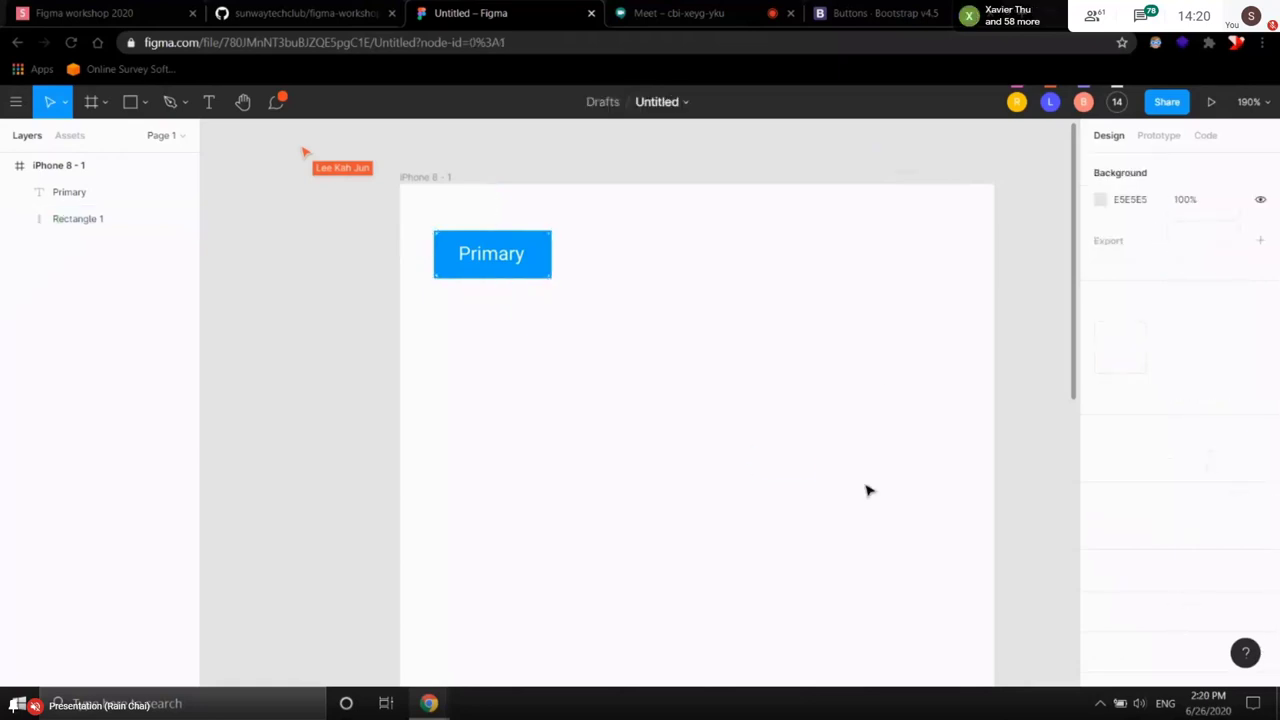
left_click(519, 246)
left_click(520, 254)
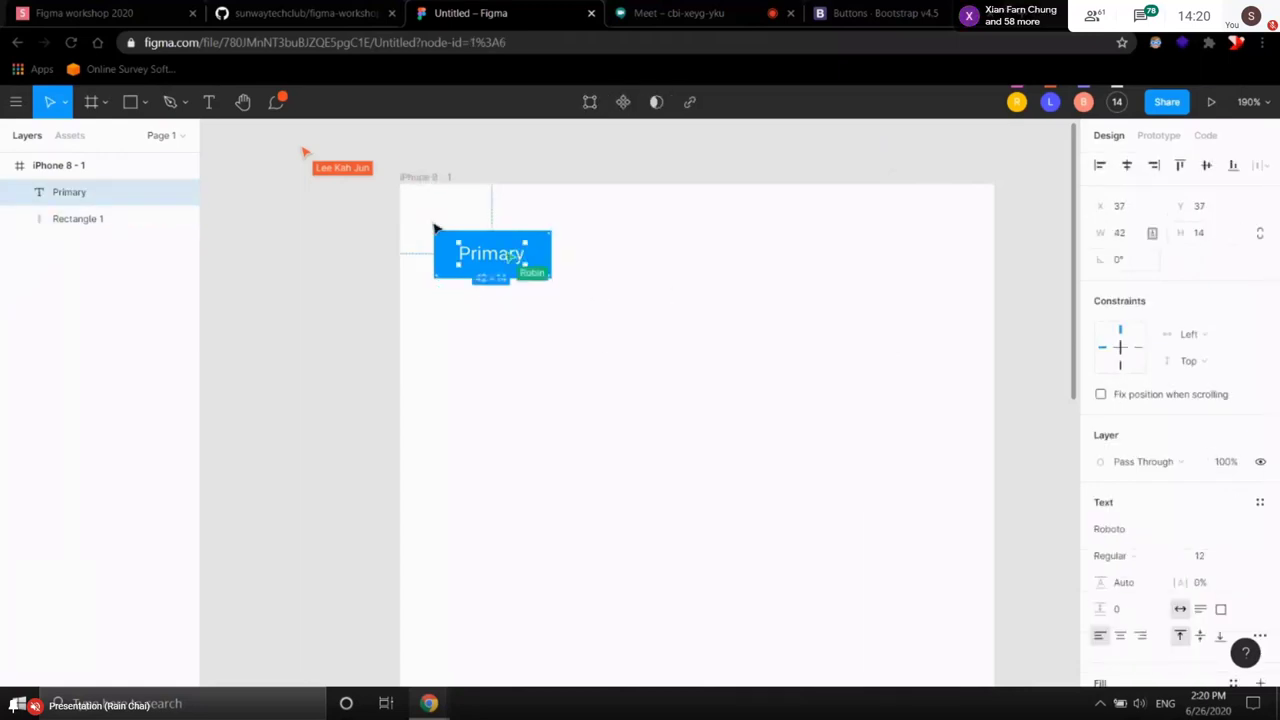
key("Escape")
double_click(552, 254)
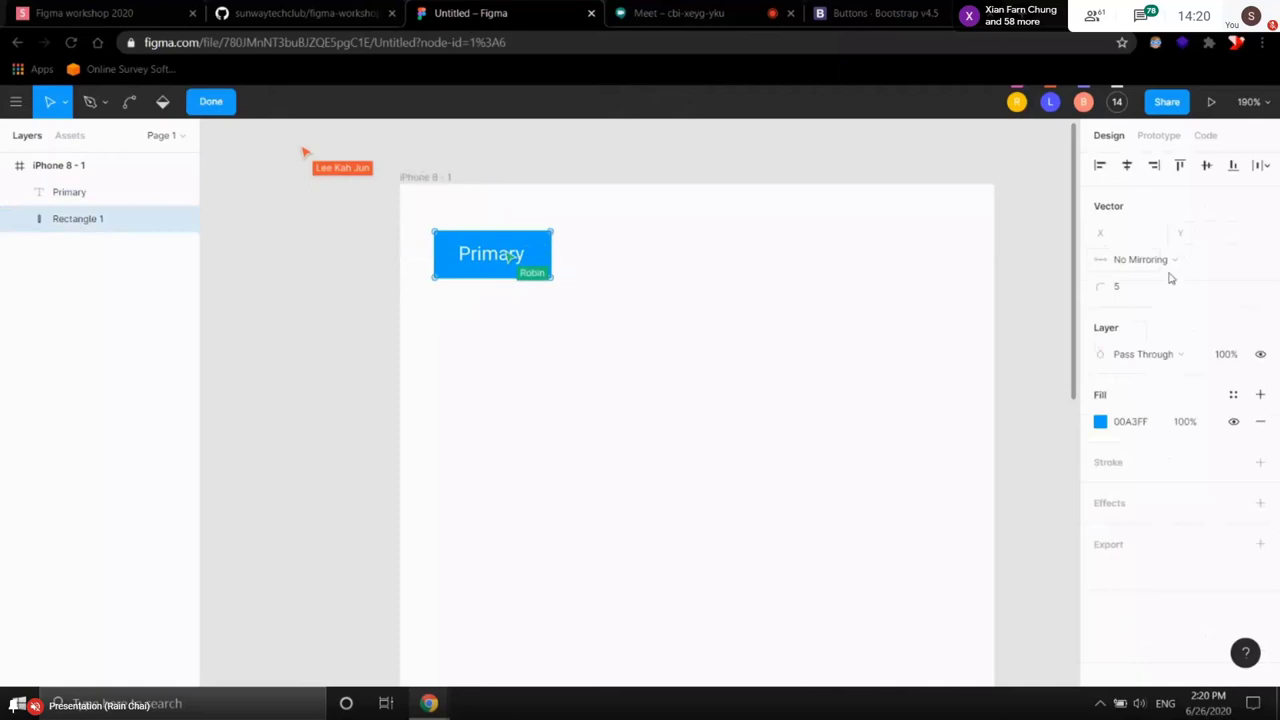
key("Escape")
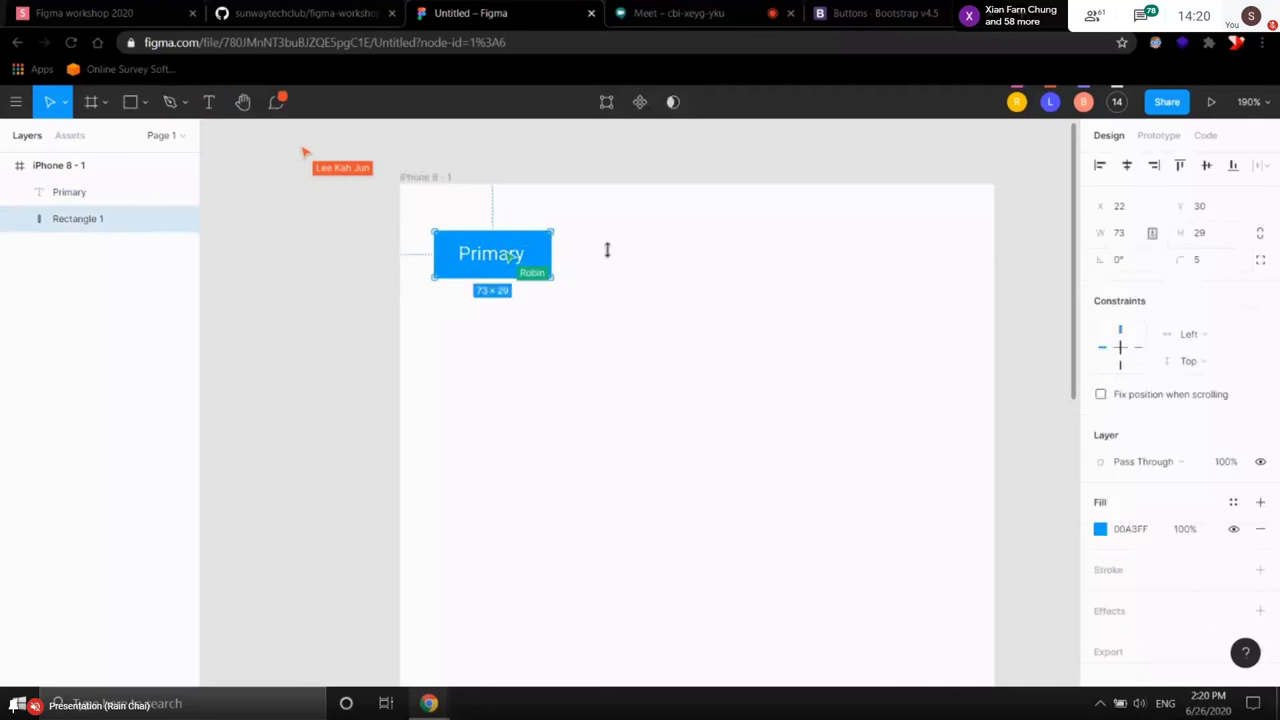
left_click(1198, 260)
left_click(805, 303)
- Try adding a stroke to the button's rectangle, remove it and deselect the rectangle
mouse_move(539, 247)
left_mouse_down()
mouse_move(688, 302)
mouse_move(535, 254)
left_mouse_up()
scroll(530, 253, "up", 3)
scroll(617, 237, "up", 10)
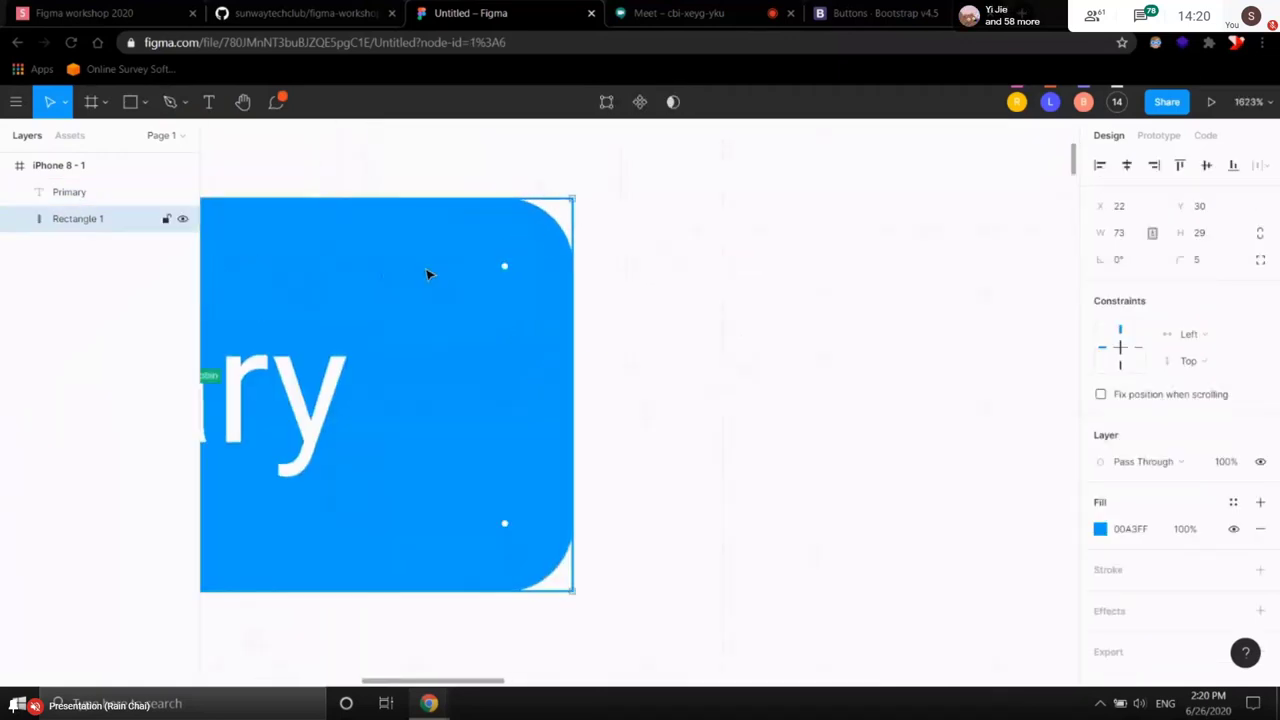
scroll(1270, 510, "down", 1)
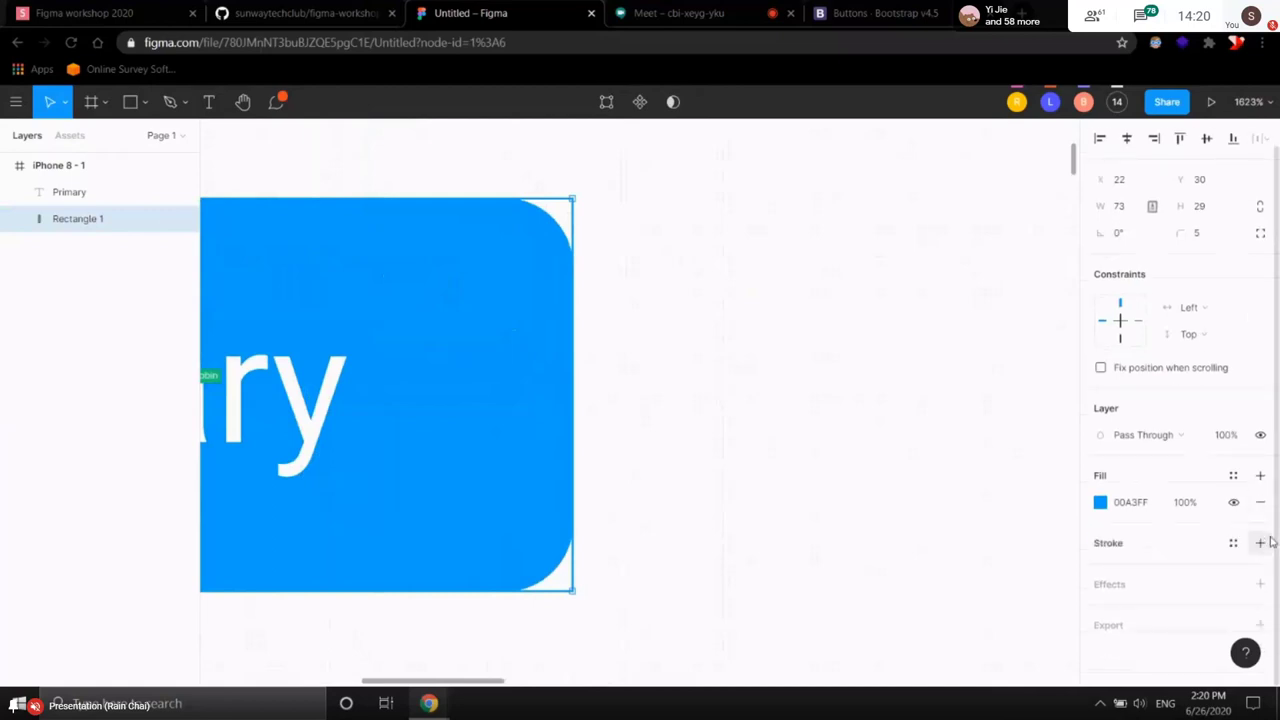
left_click(1260, 543)
left_click(1260, 569)
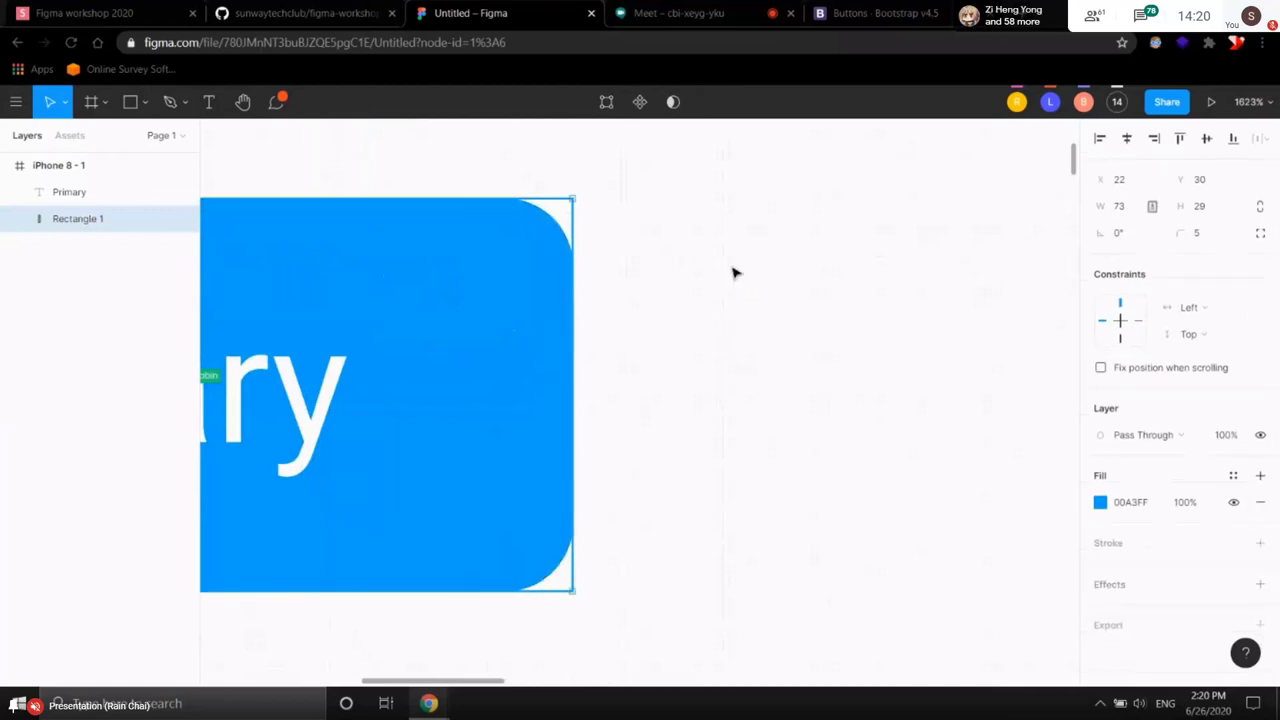
left_click(700, 273)
- Examine the rounded corners of the button and its corner radius property, and compare it with the Bootstrap Buttons page
scroll(577, 280, "down", 5)
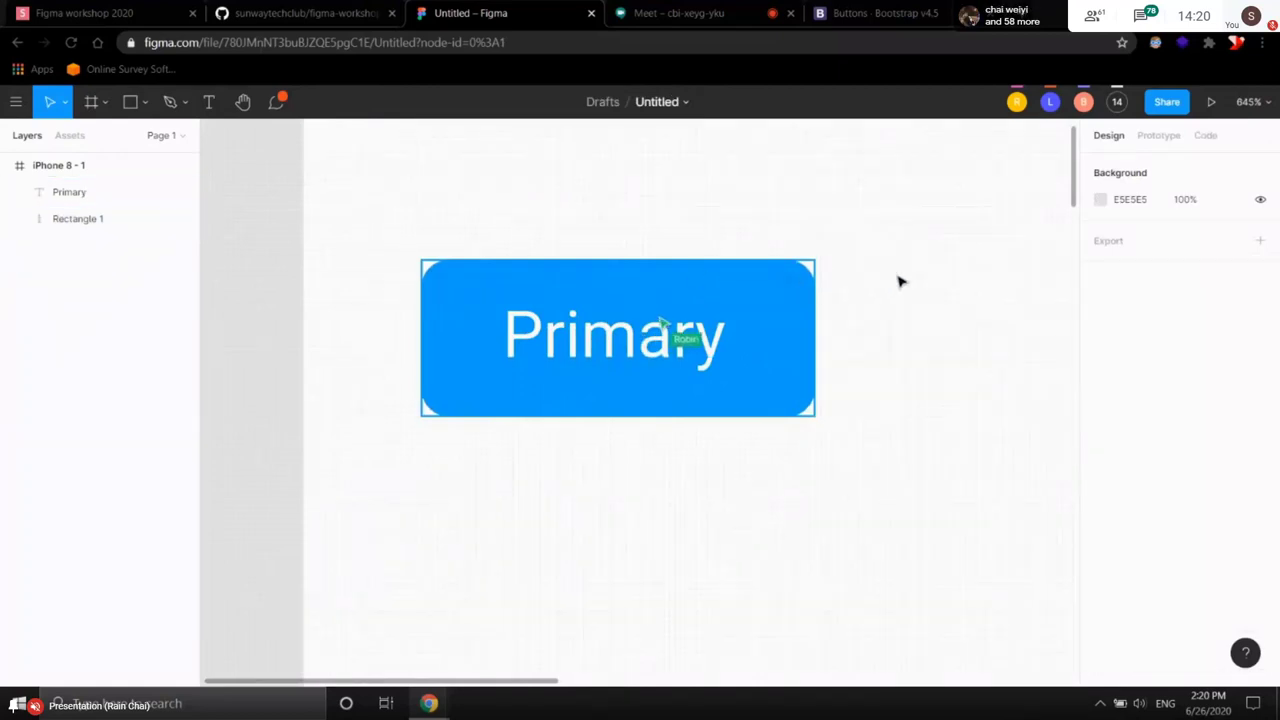
left_click(714, 281)
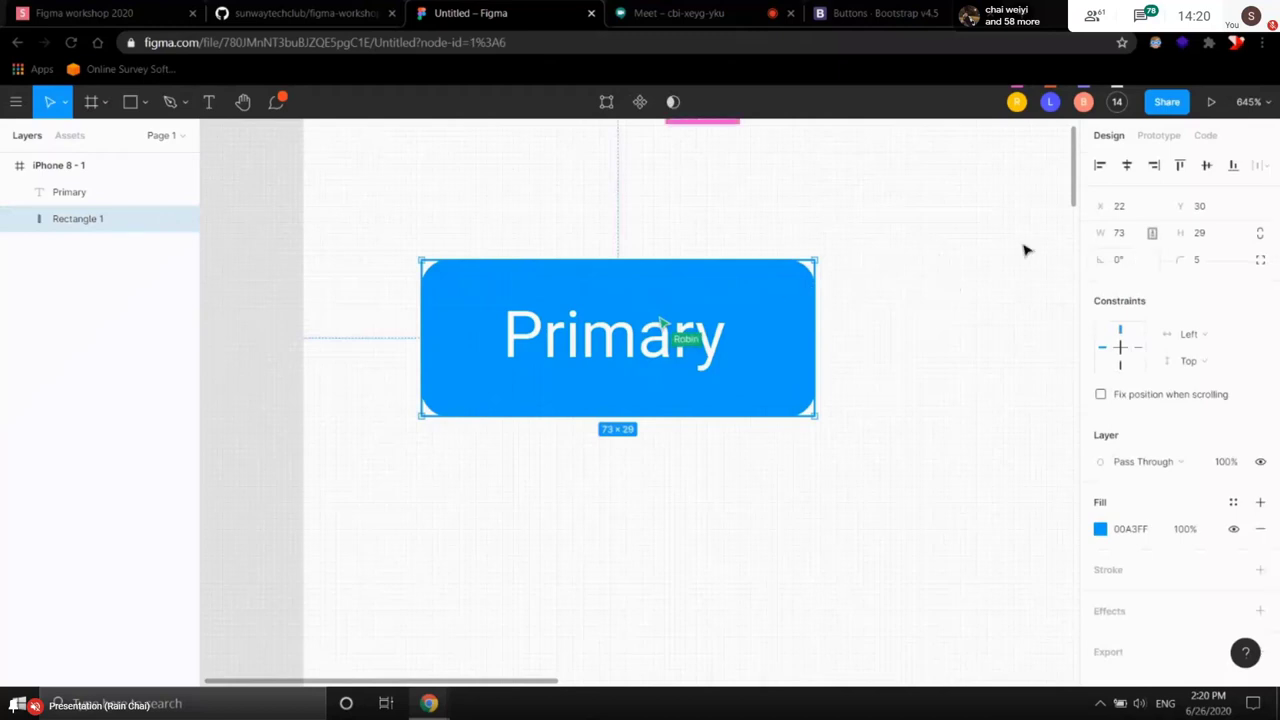
mouse_move(432, 272)
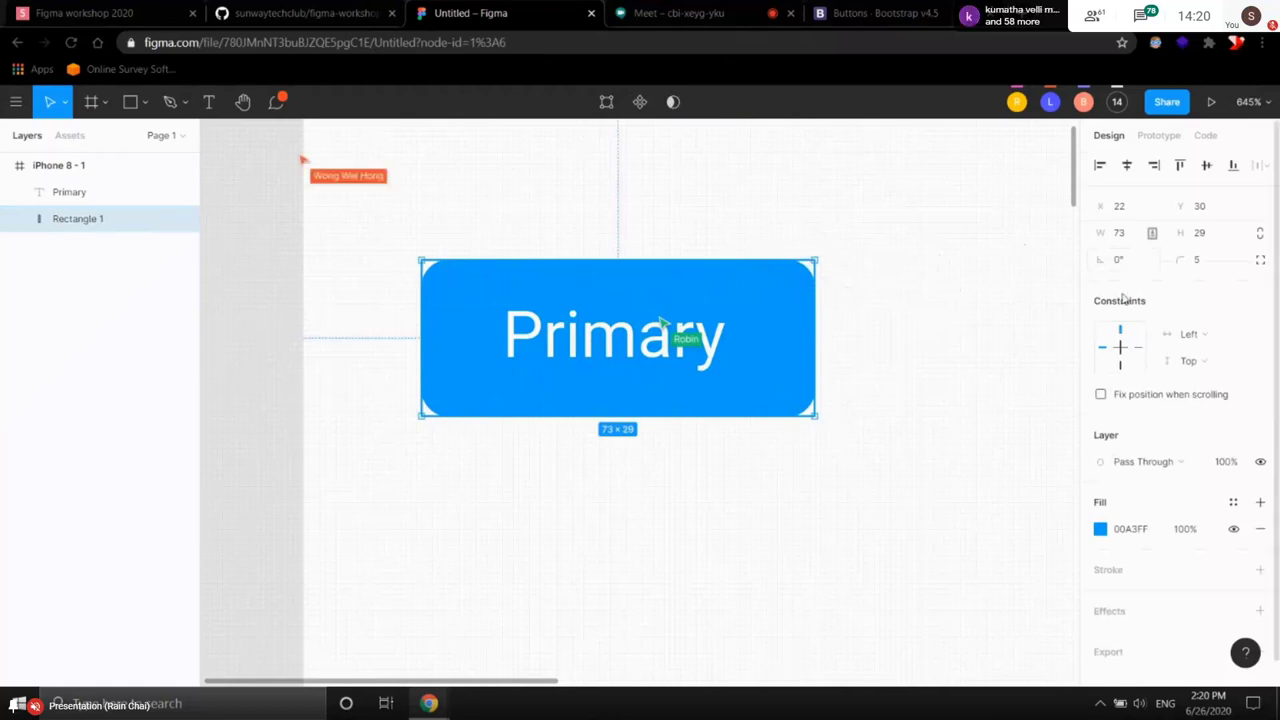
left_click(906, 284)
scroll(953, 288, "down", 1)
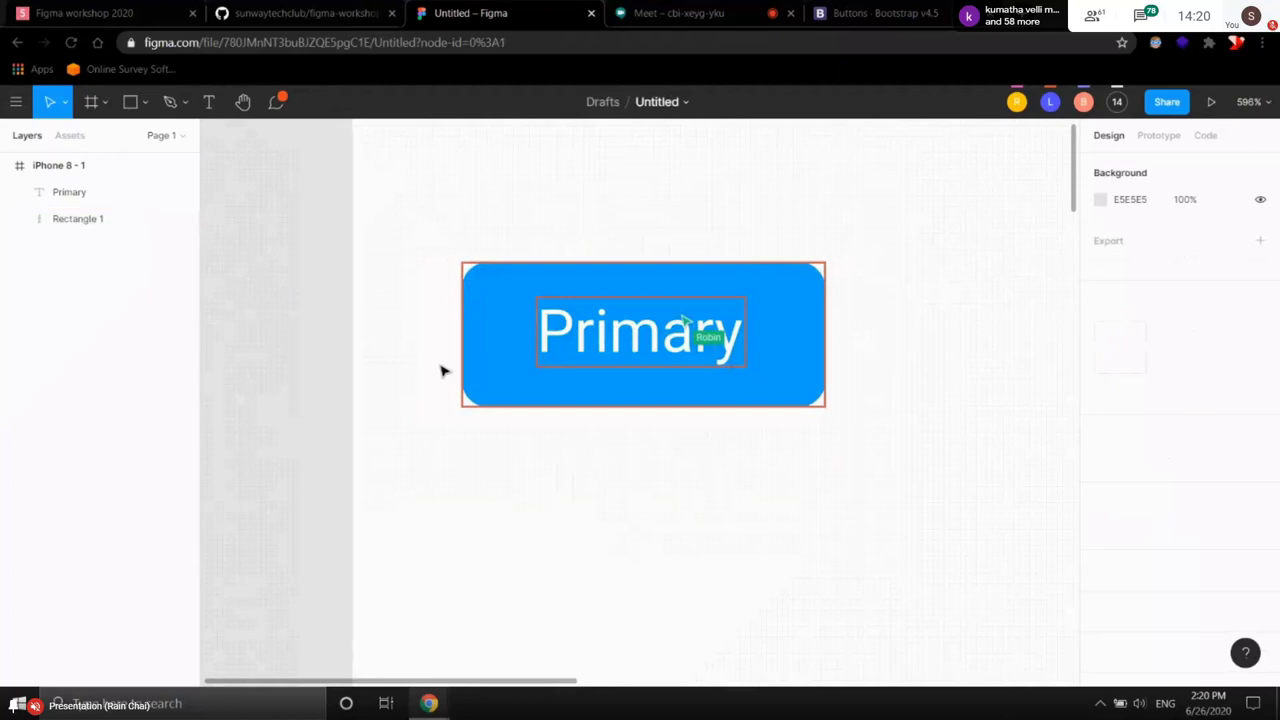
scroll(843, 289, "down", 6)
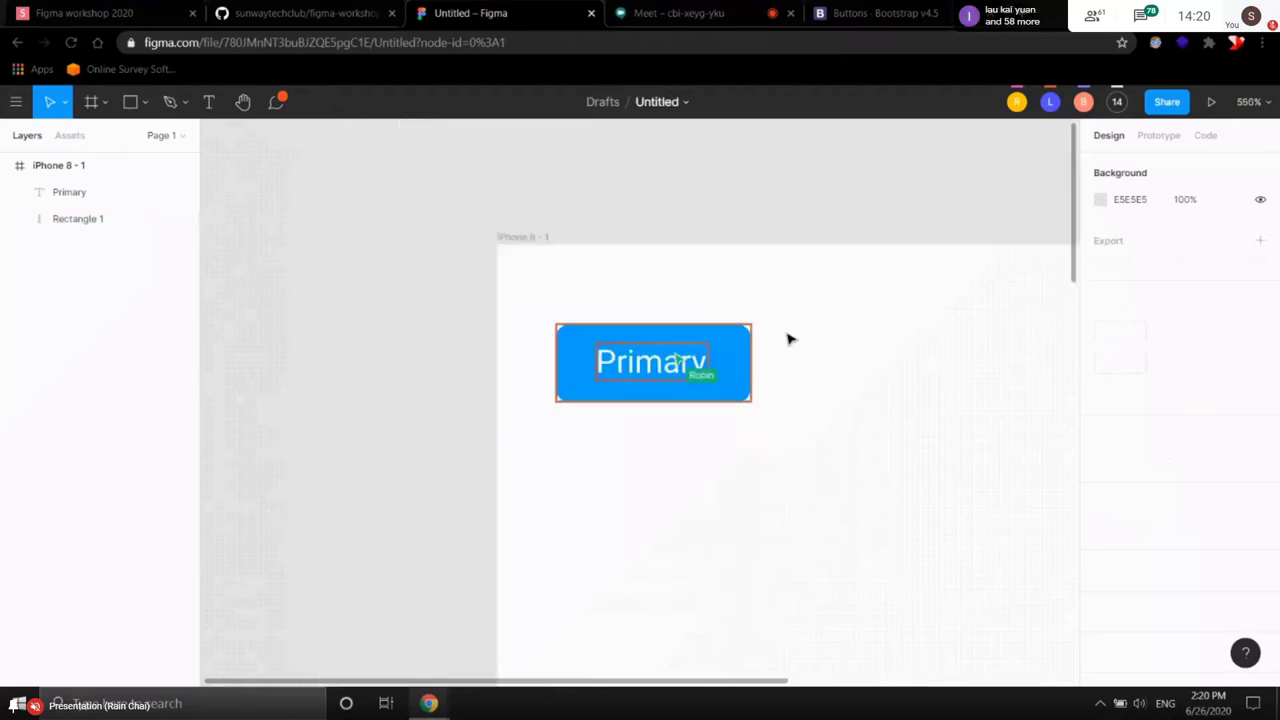
left_click_drag(877, 374, 652, 282)
left_click(557, 243)
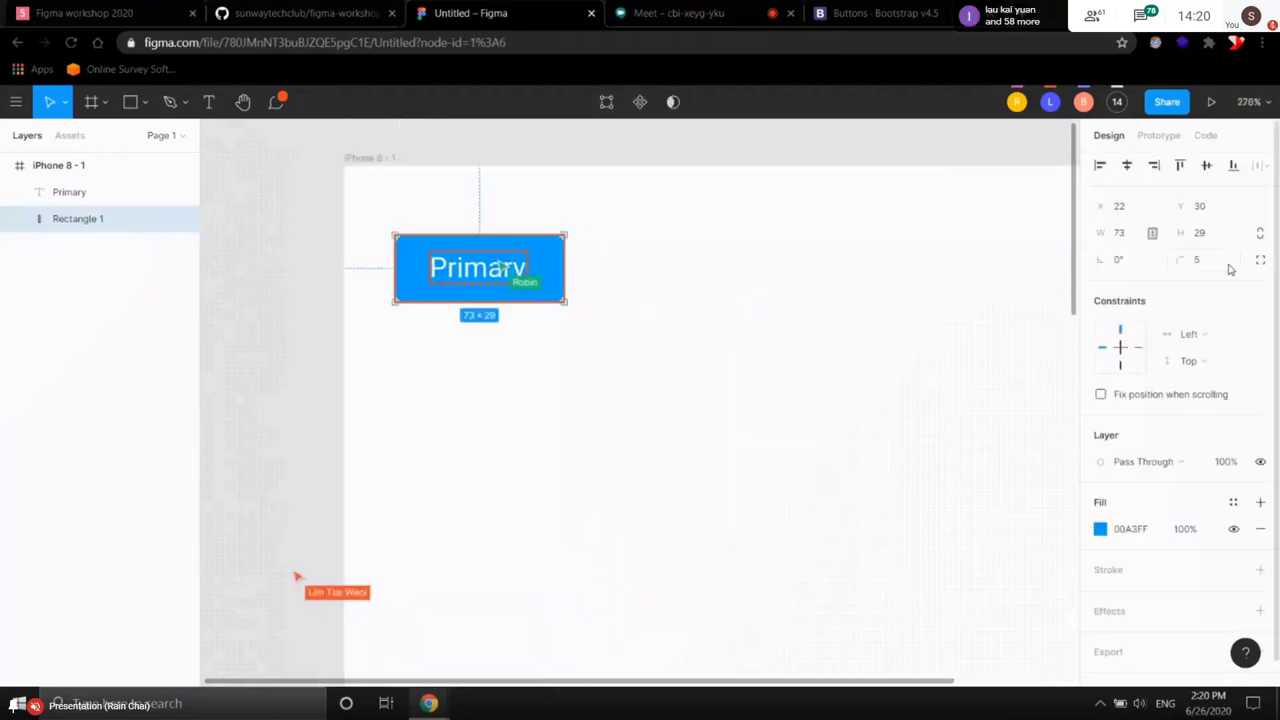
left_click(820, 365)
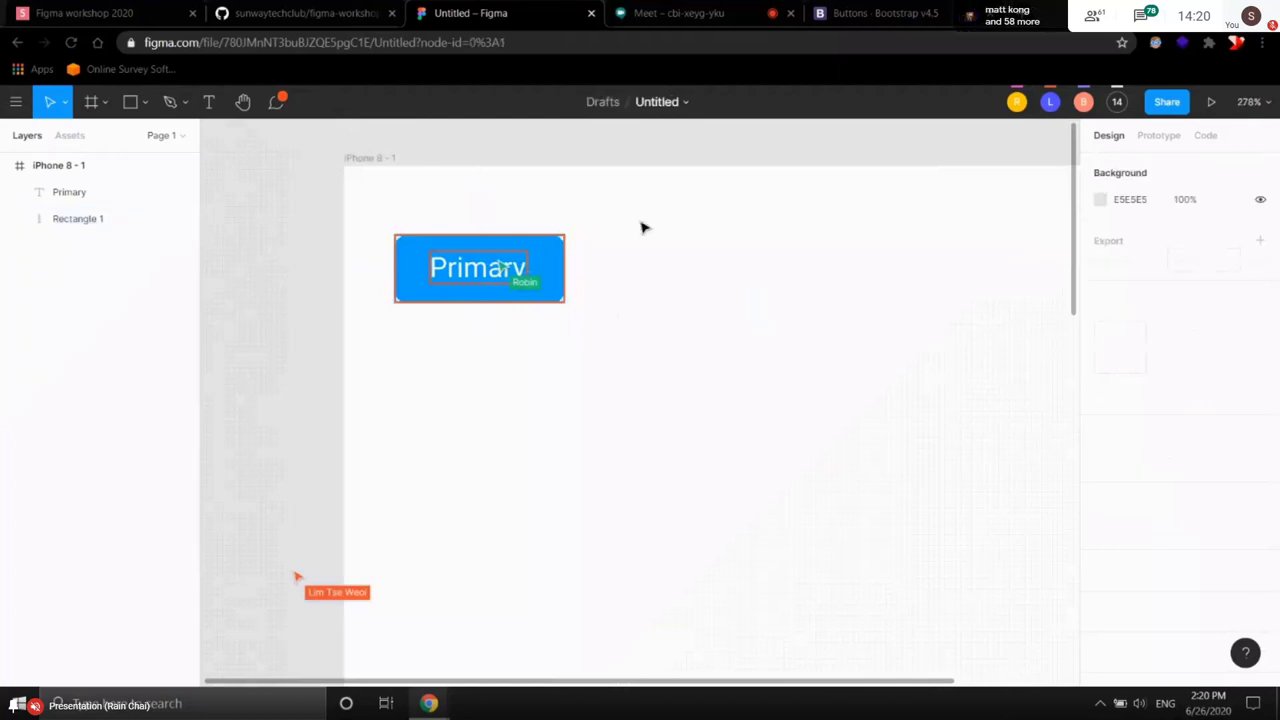
left_click(871, 8)
left_click(569, 18)
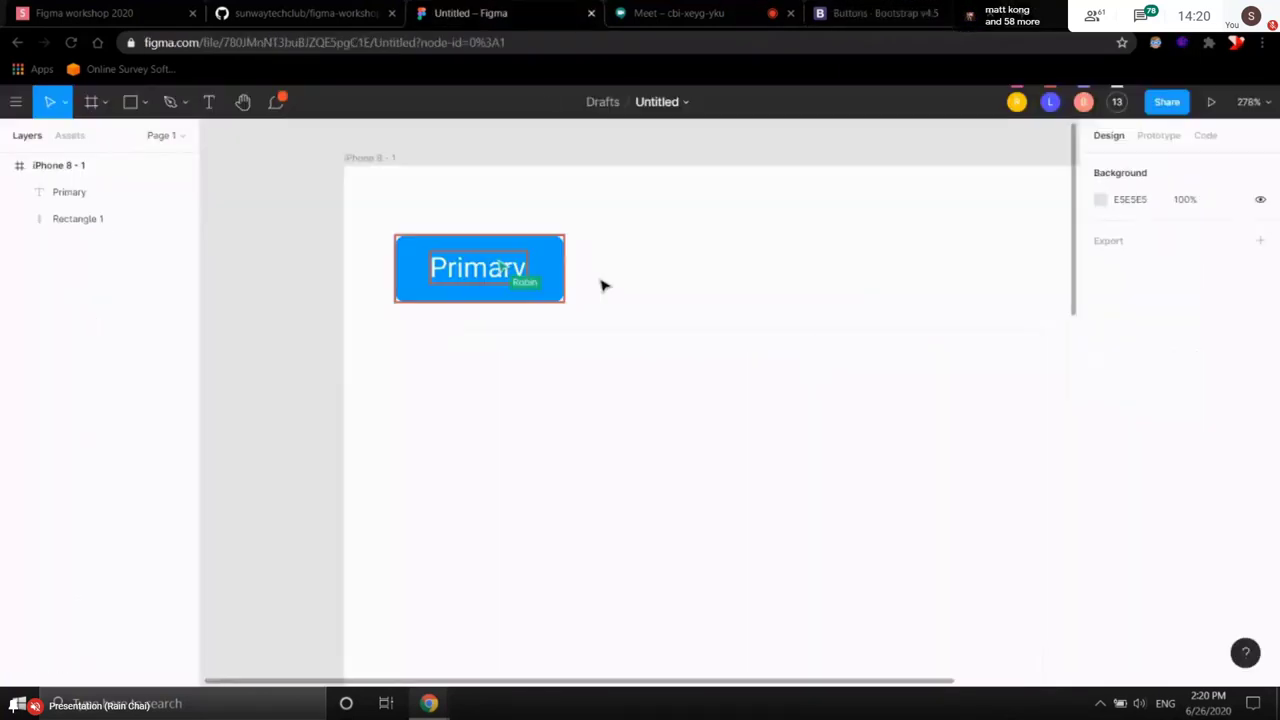
- Duplicate the button's text and rectangle together and place the copy beside the original in the iPhone 8 frame
left_click_drag(606, 326, 429, 220)
key("ctrl+c")
key("ctrl+v")
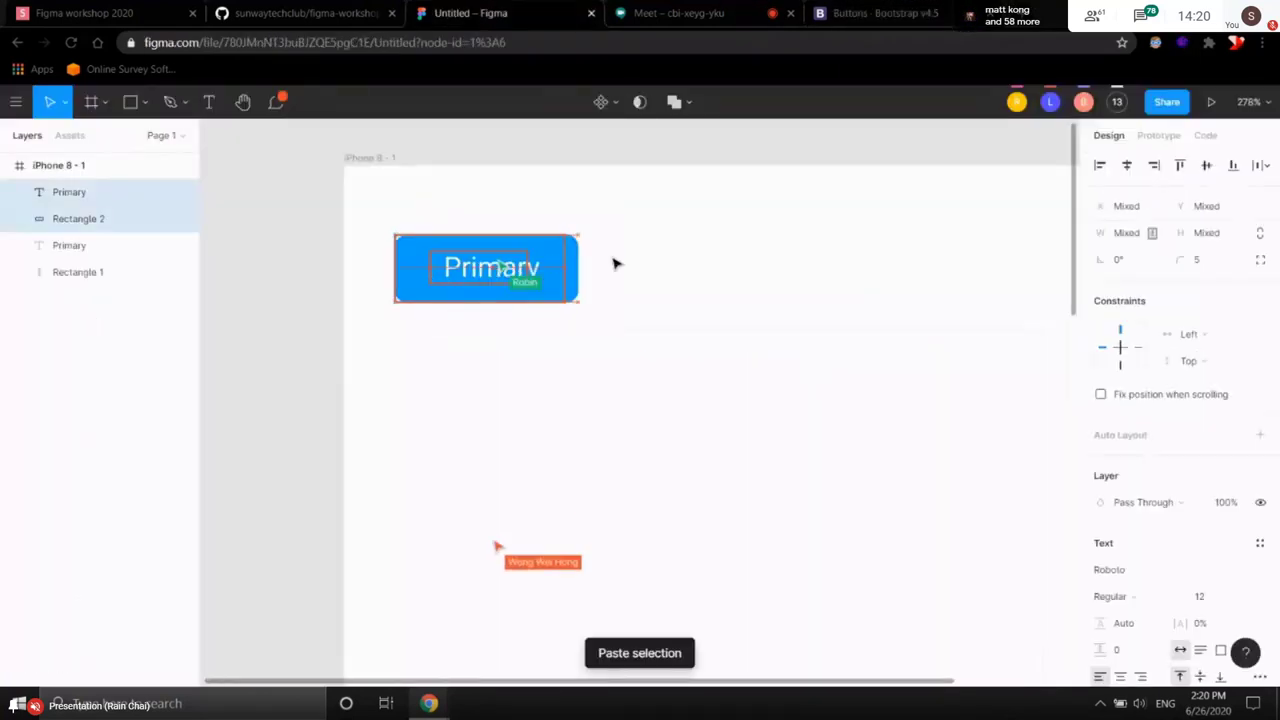
left_click_drag(614, 263, 777, 263)
left_click(884, 355)
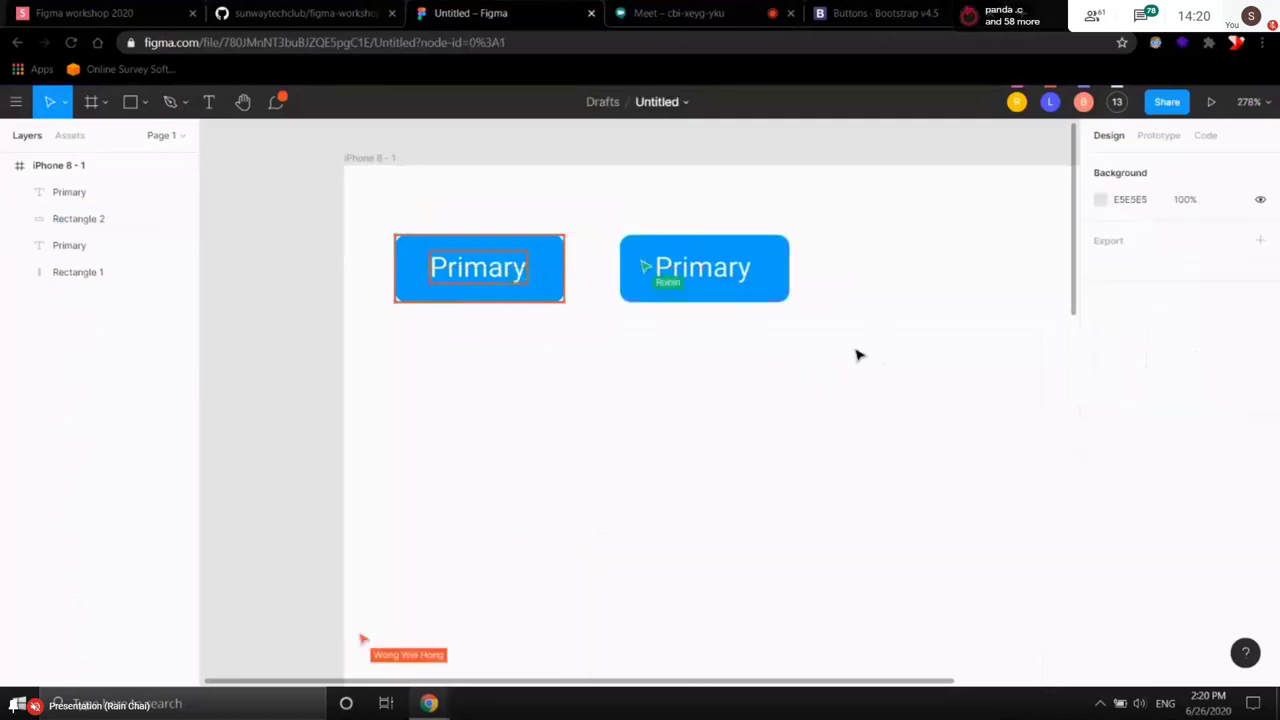
- Move the duplicated button, text and rectangle together, below the original to about X 20, Y 71
left_click_drag(800, 340, 610, 220)
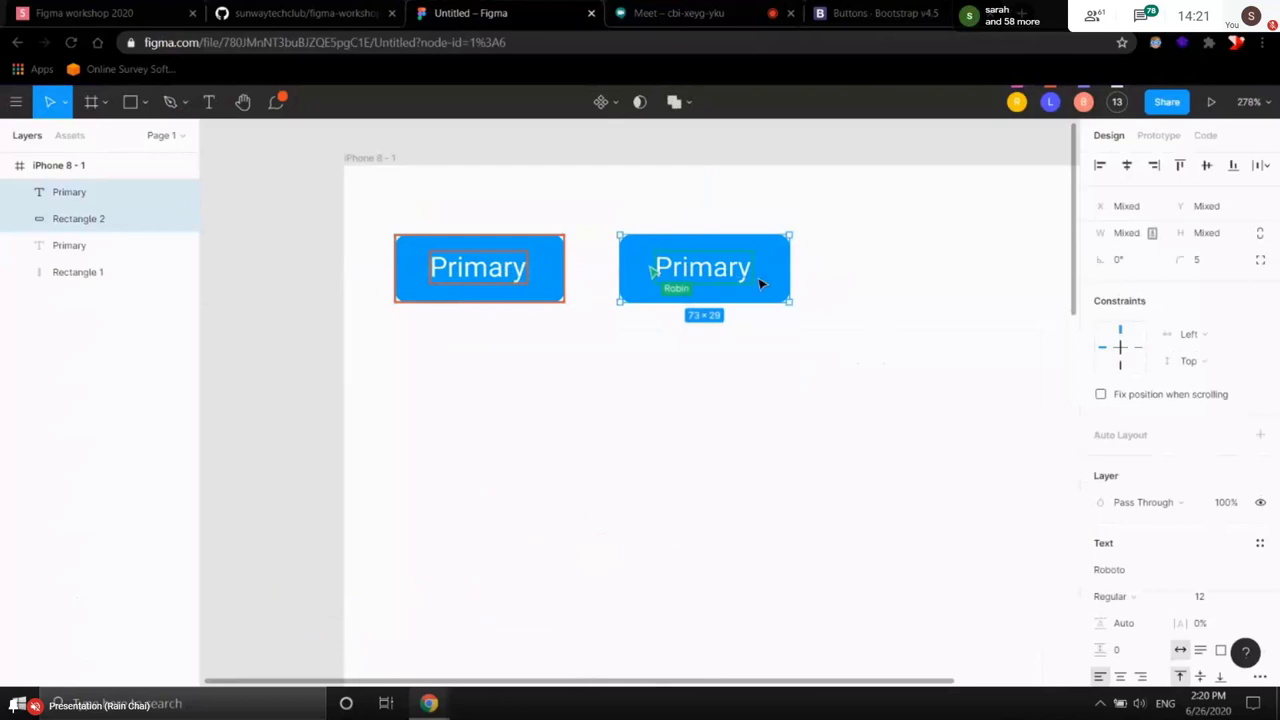
left_click_drag(760, 285, 528, 372)
scroll(757, 337, "left", 2)
left_click(684, 304)
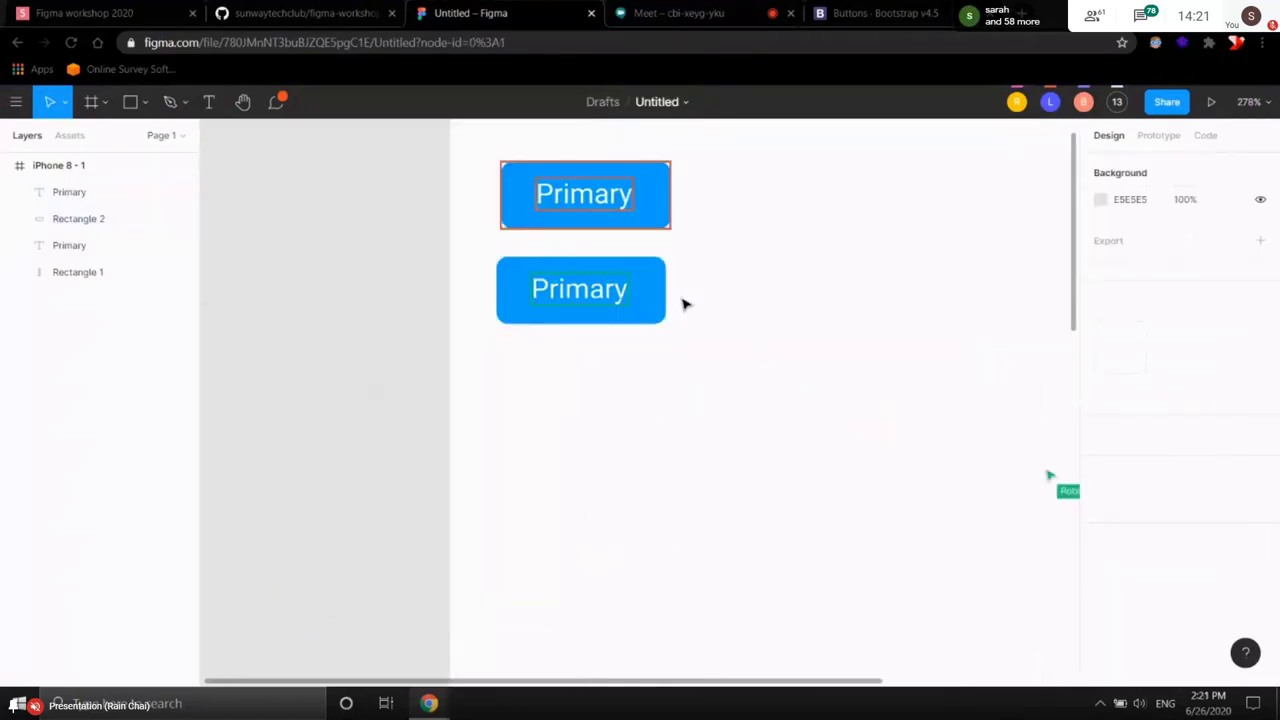
- Try moving only the duplicate's rectangle away from its "Primary" text, and undo the move
left_click_drag(670, 368, 557, 268)
left_click(700, 352)
left_click_drag(716, 350, 814, 277)
left_click(691, 277)
left_click_drag(663, 277, 846, 274)
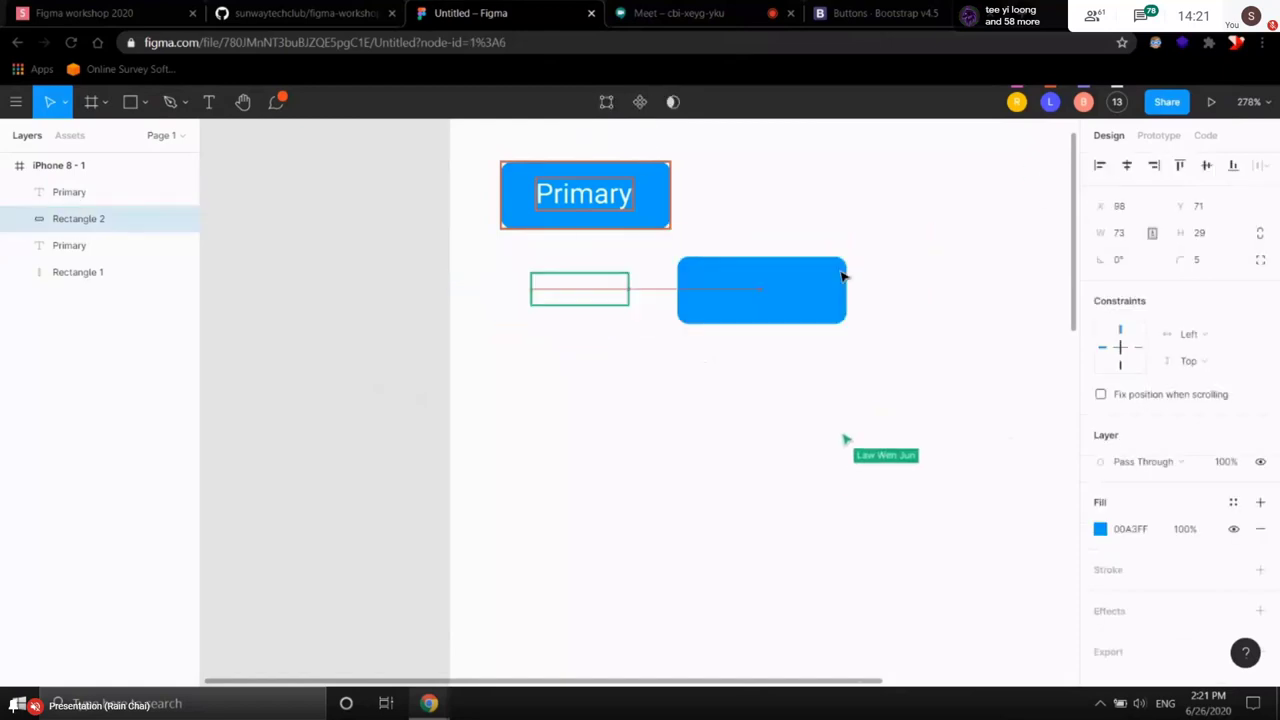
key("ctrl+z")
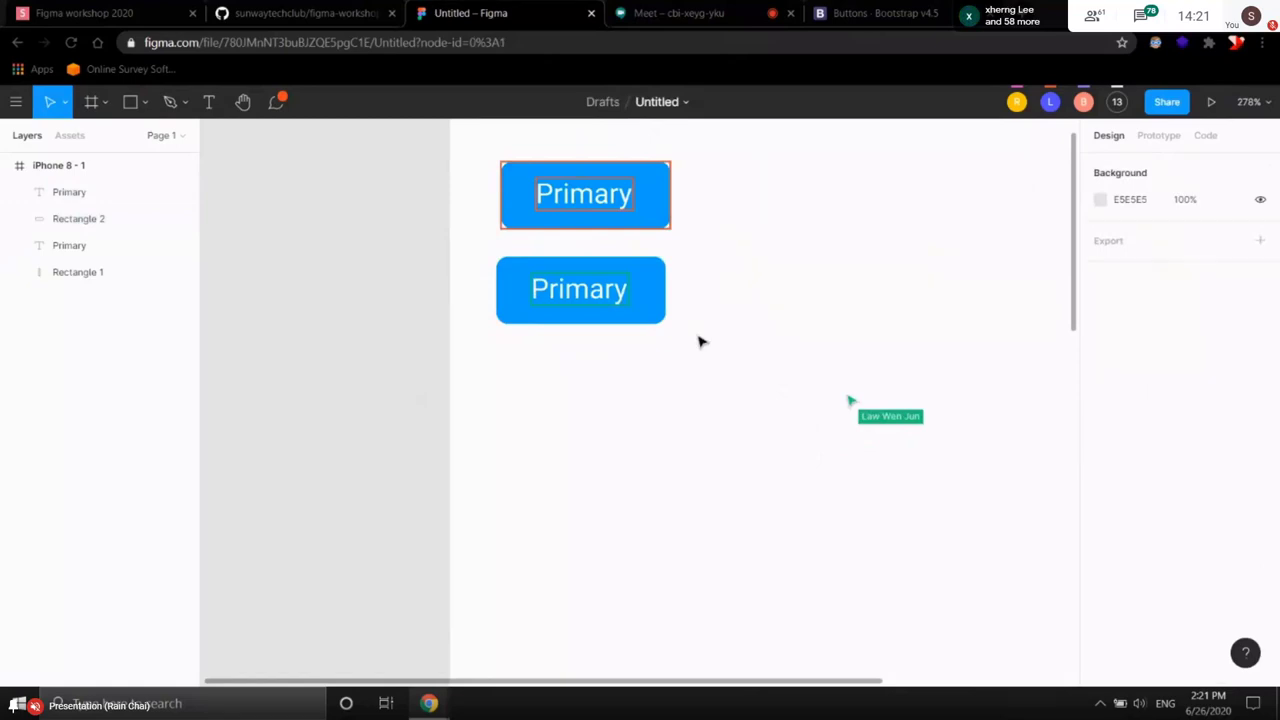
- Group the duplicated button's "Primary" text with its rectangle and deselect the group
left_click_drag(660, 351, 565, 283)
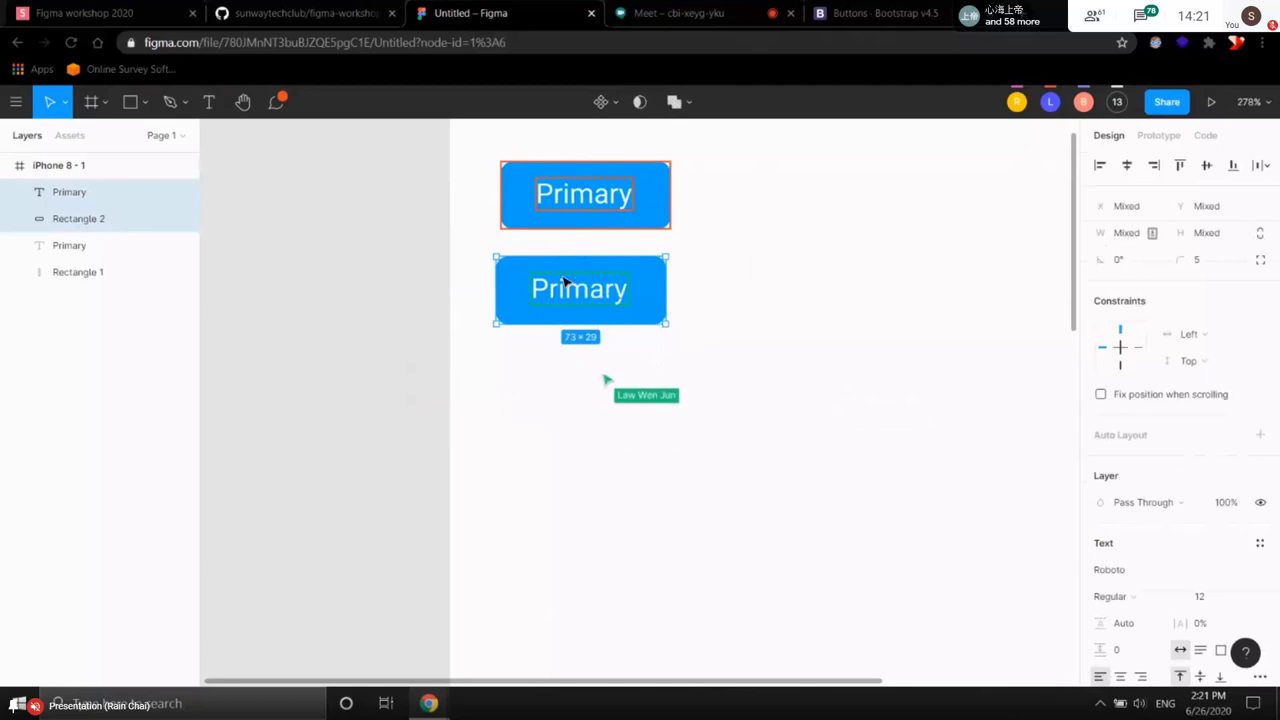
right_click(565, 283)
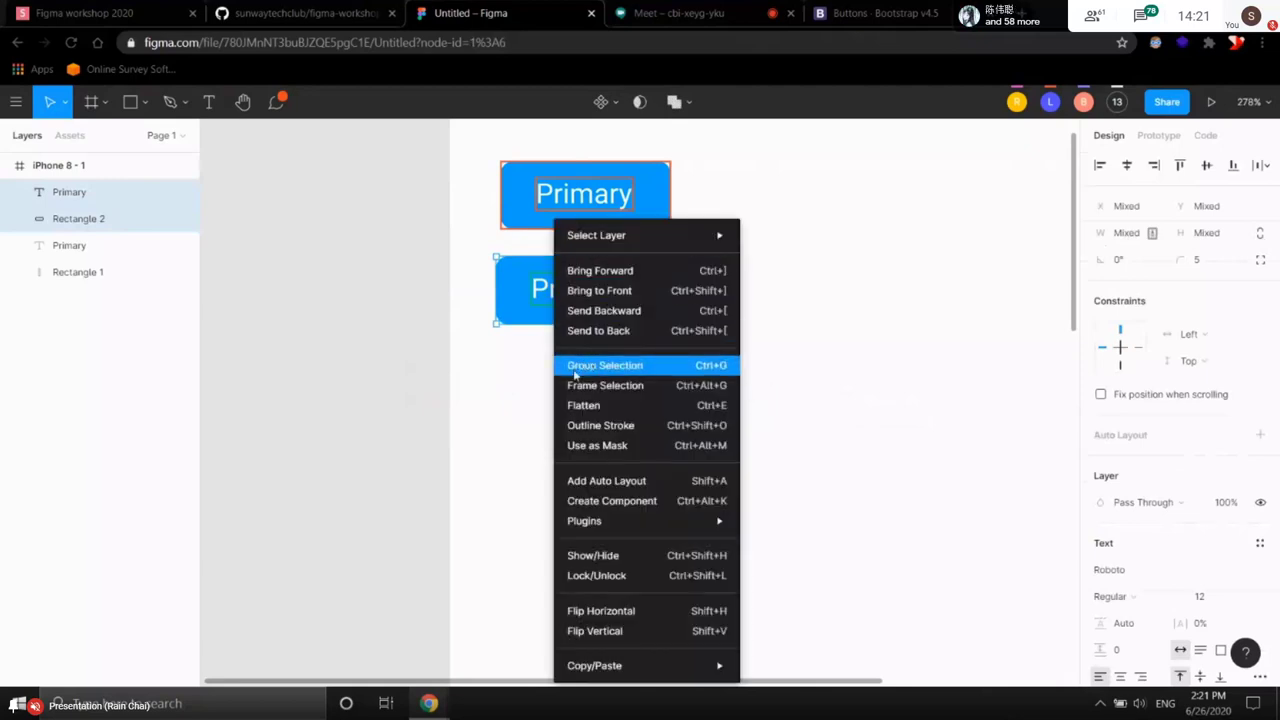
left_click(604, 366)
left_click(614, 360)
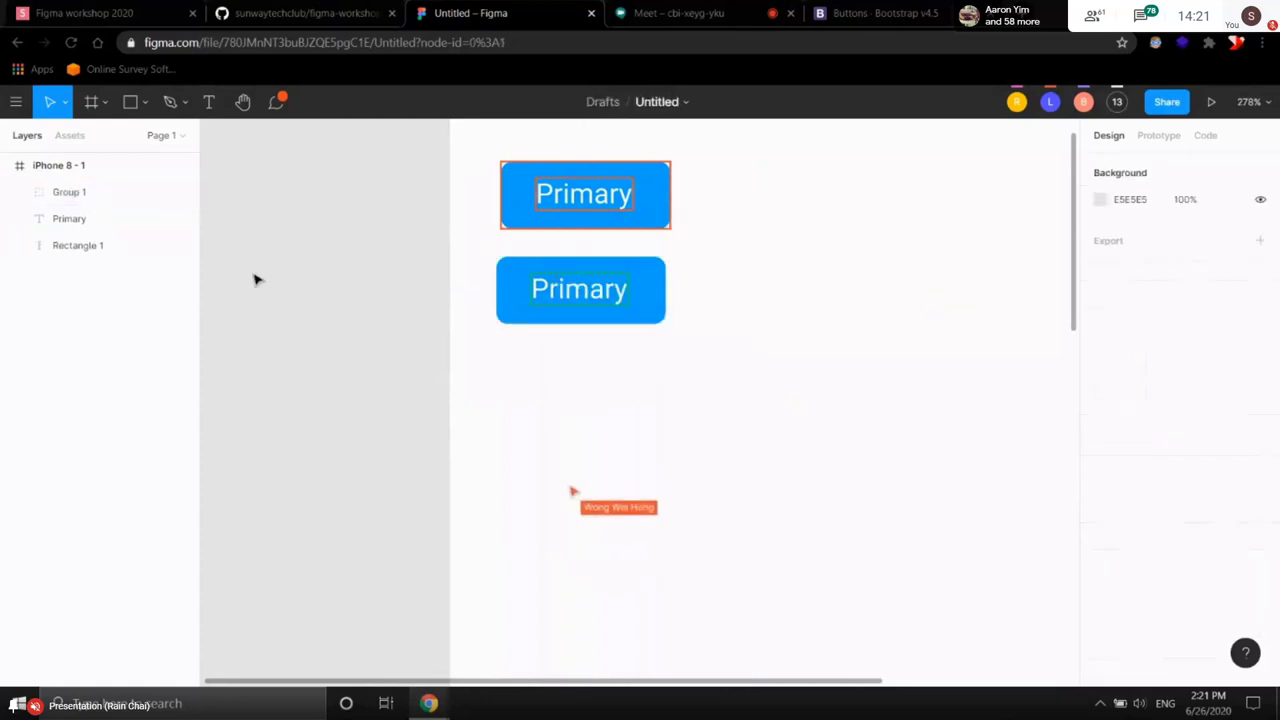
- Rename the grouped duplicate in the iPhone 8 frame as Button
left_click(77, 195)
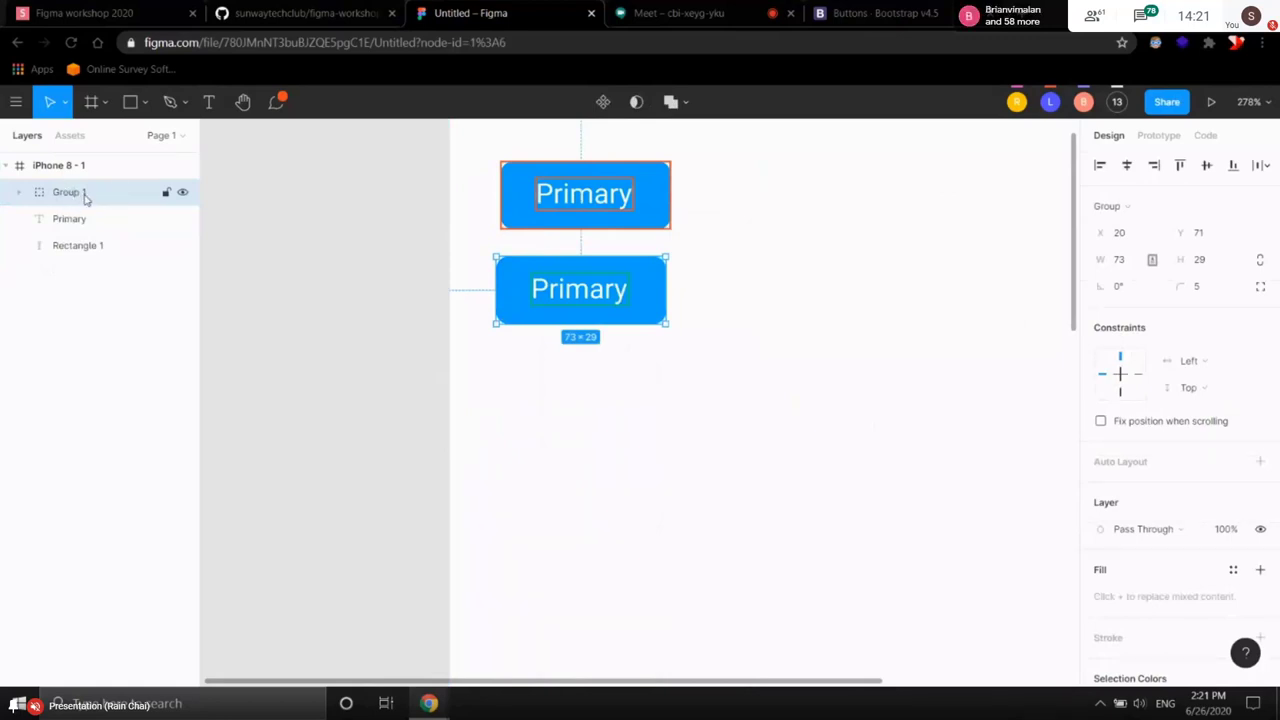
right_click(69, 197)
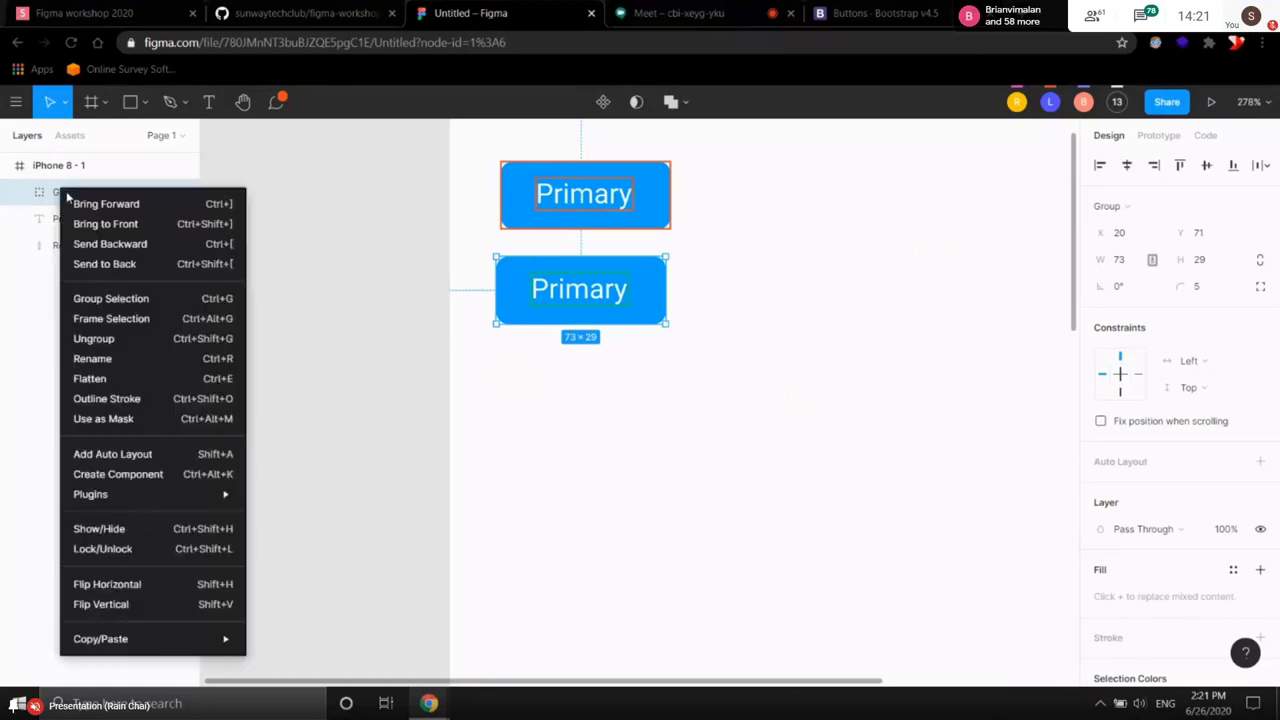
left_click(92, 358)
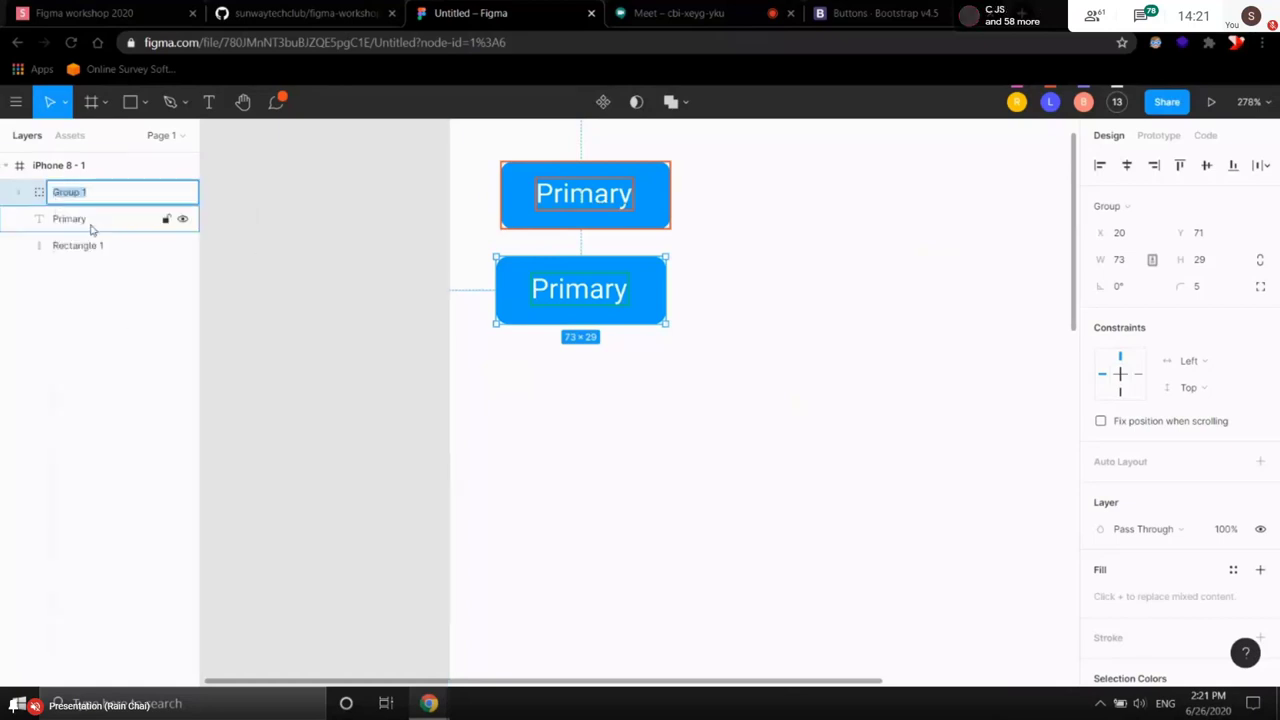
type("V")
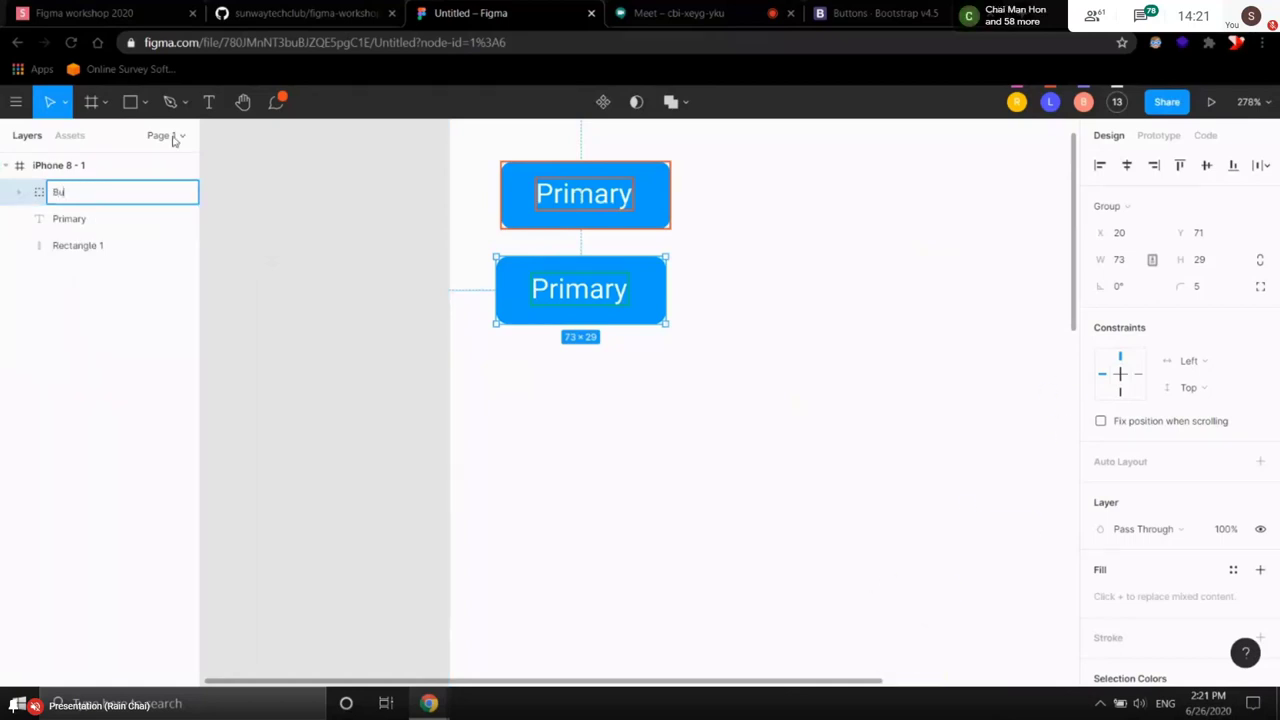
key("Return")
- Delete the original ungrouped "Primary" text and its rectangle above the Button group
left_click_drag(745, 254, 449, 154)
key("Delete")
key("ctrl+a")
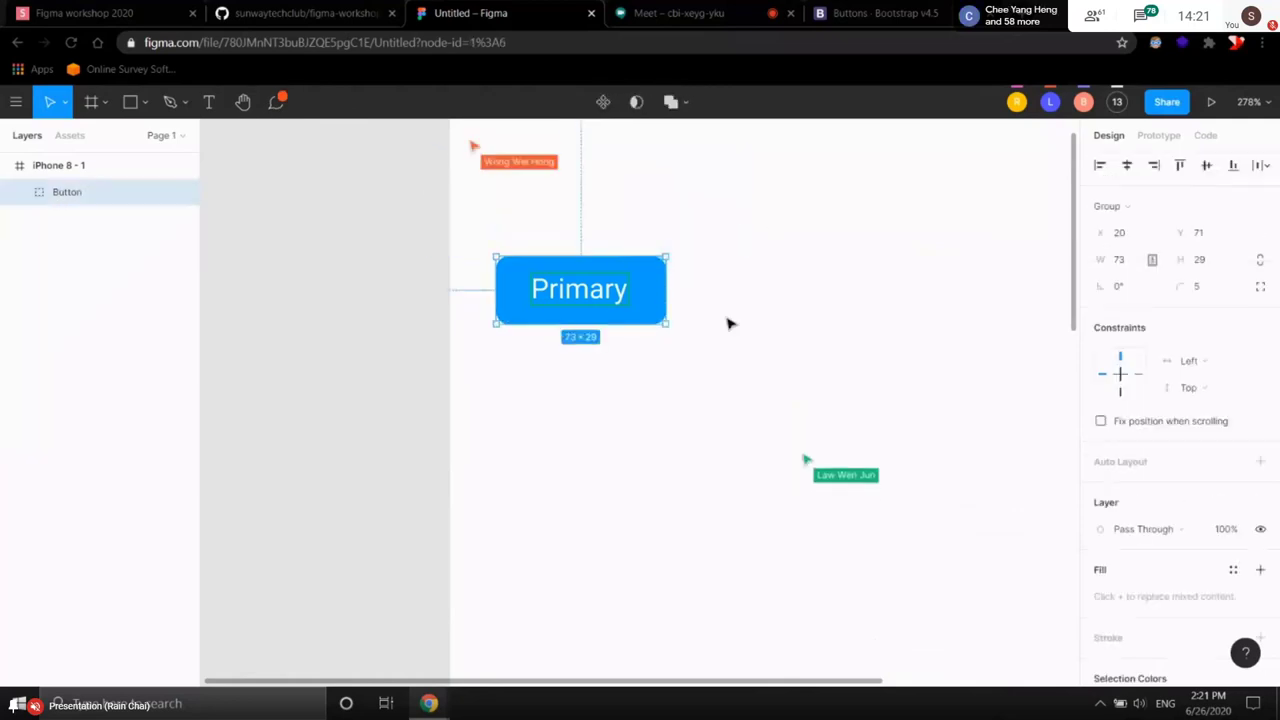
- Move the Button group up near the upper-left corner of the iPhone 8 frame, to about X 18, Y 22
scroll(697, 379, "up", 2)
scroll(697, 379, "right", 2)
left_click(697, 379)
left_click_drag(586, 366, 586, 226)
left_click(577, 297)
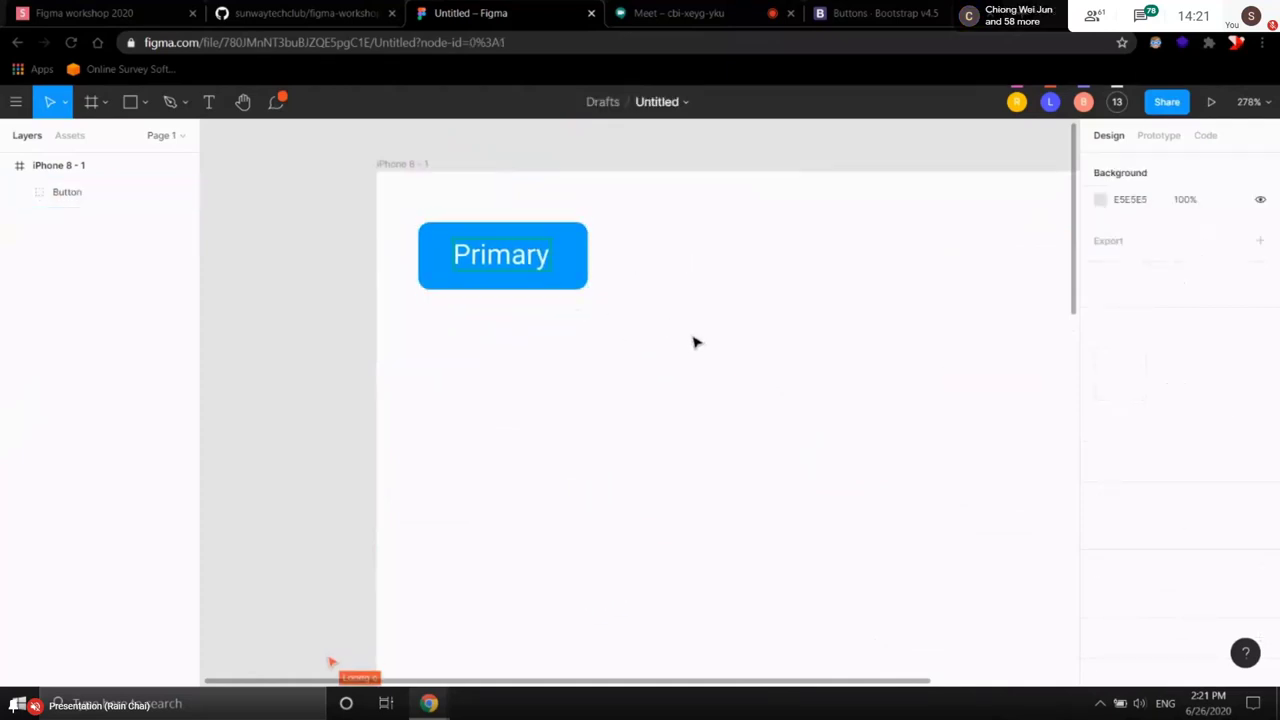
- Select the Button group, examine its size, corner radius and selection colors, and deselect it to view the whole frame
left_click_drag(697, 343, 574, 286)
scroll(634, 251, "down", 3, "ctrl")
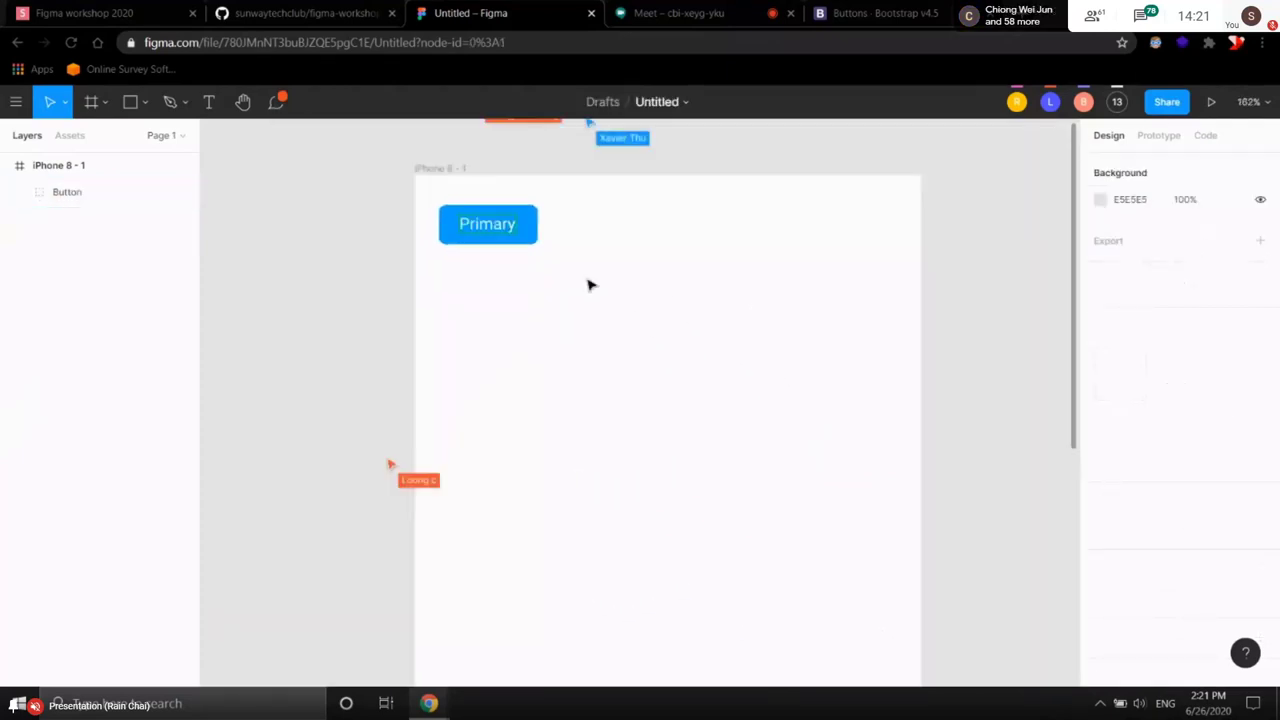
scroll(650, 282, "up", 2)
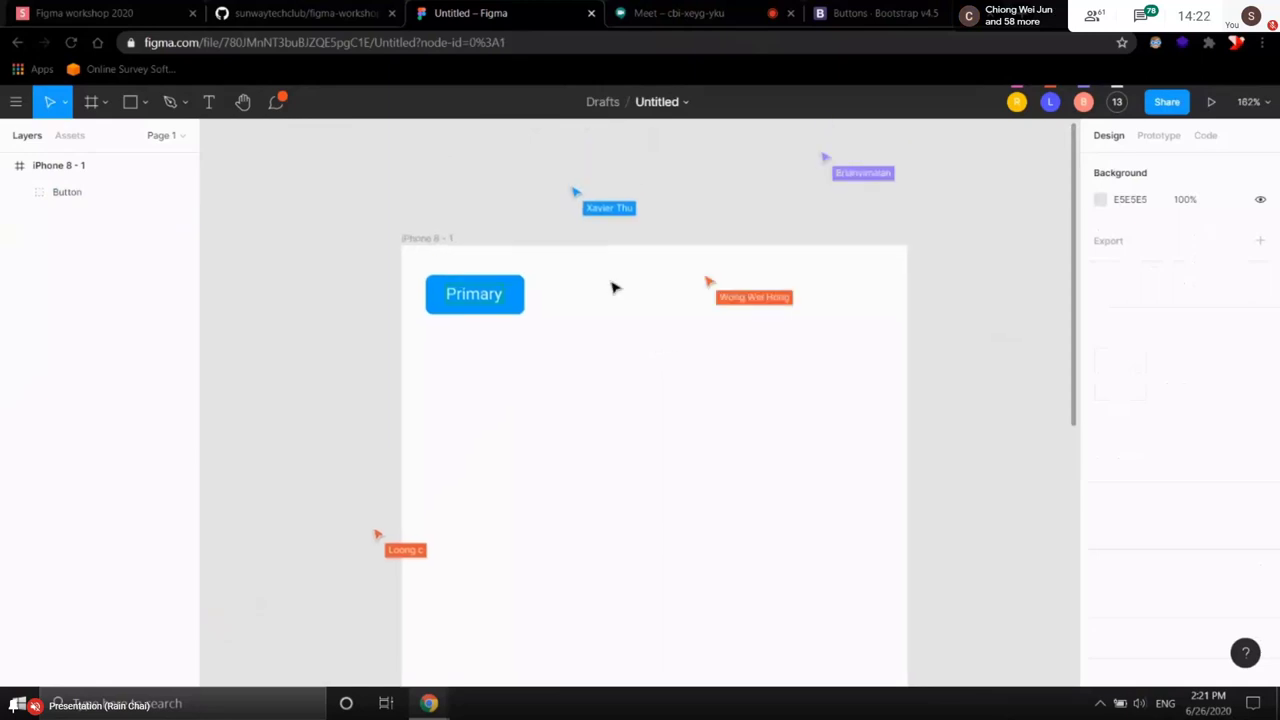
left_click(518, 291)
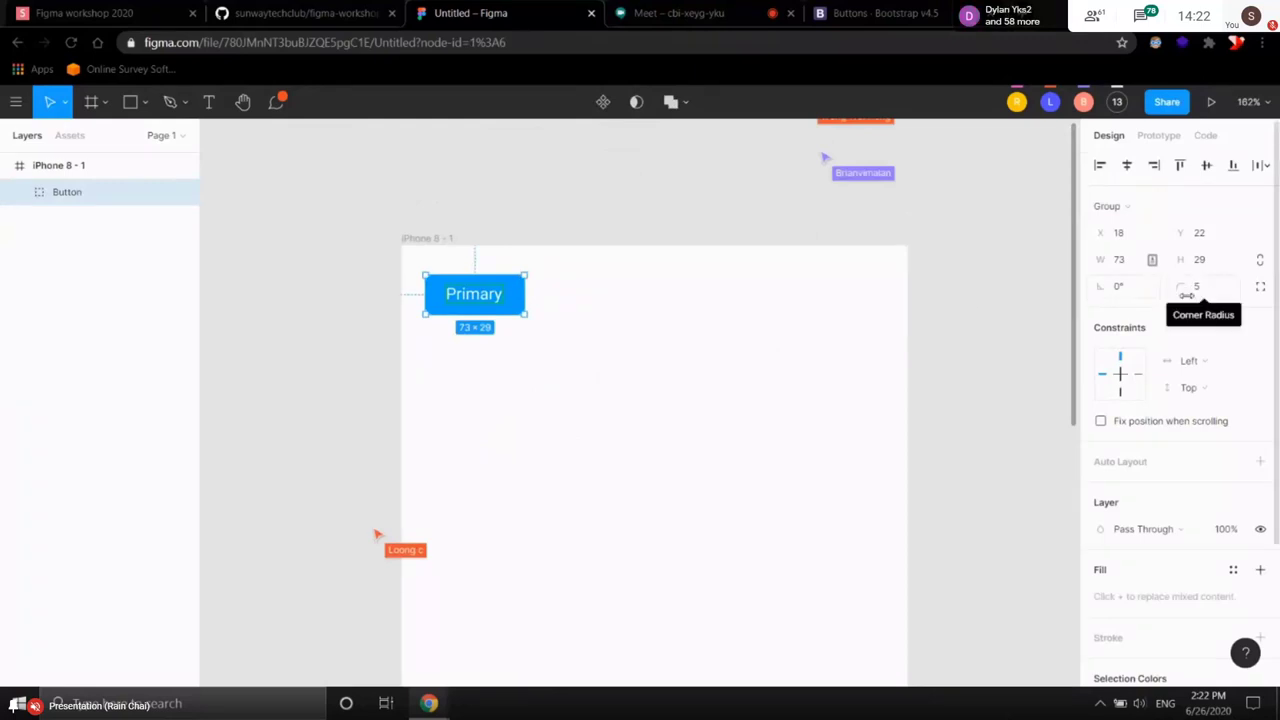
left_click(540, 295)
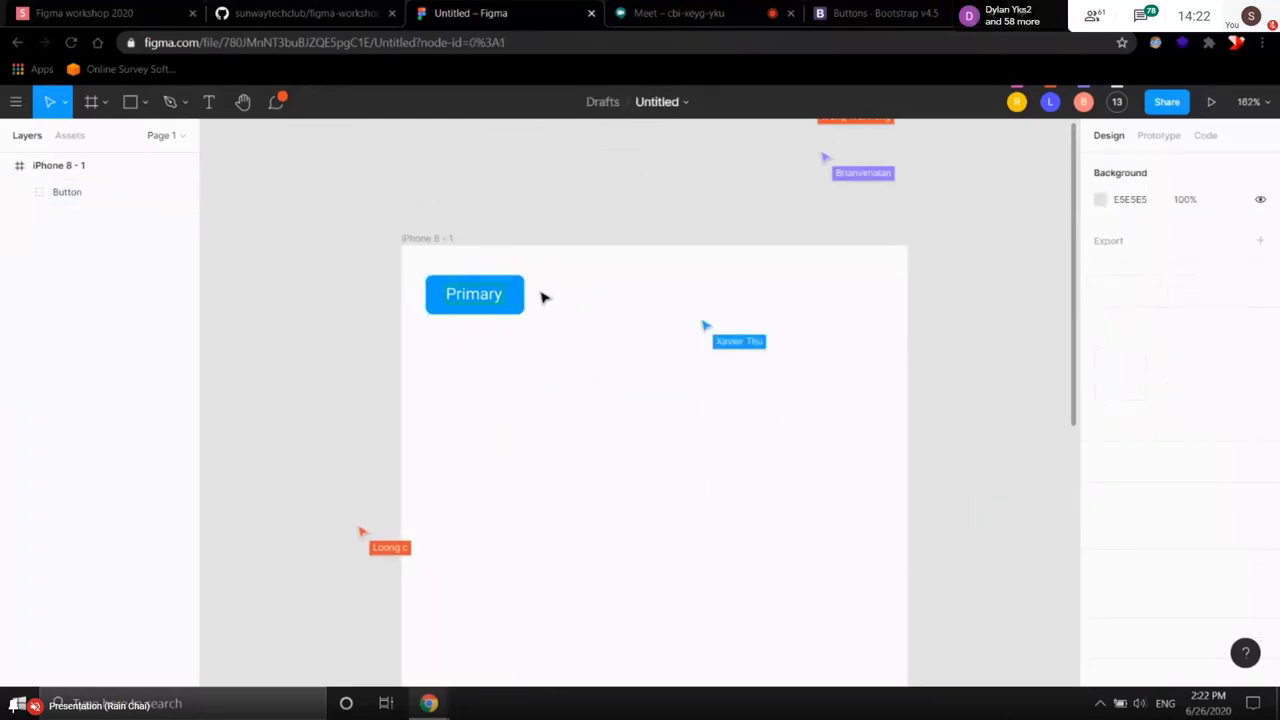
left_click(500, 294)
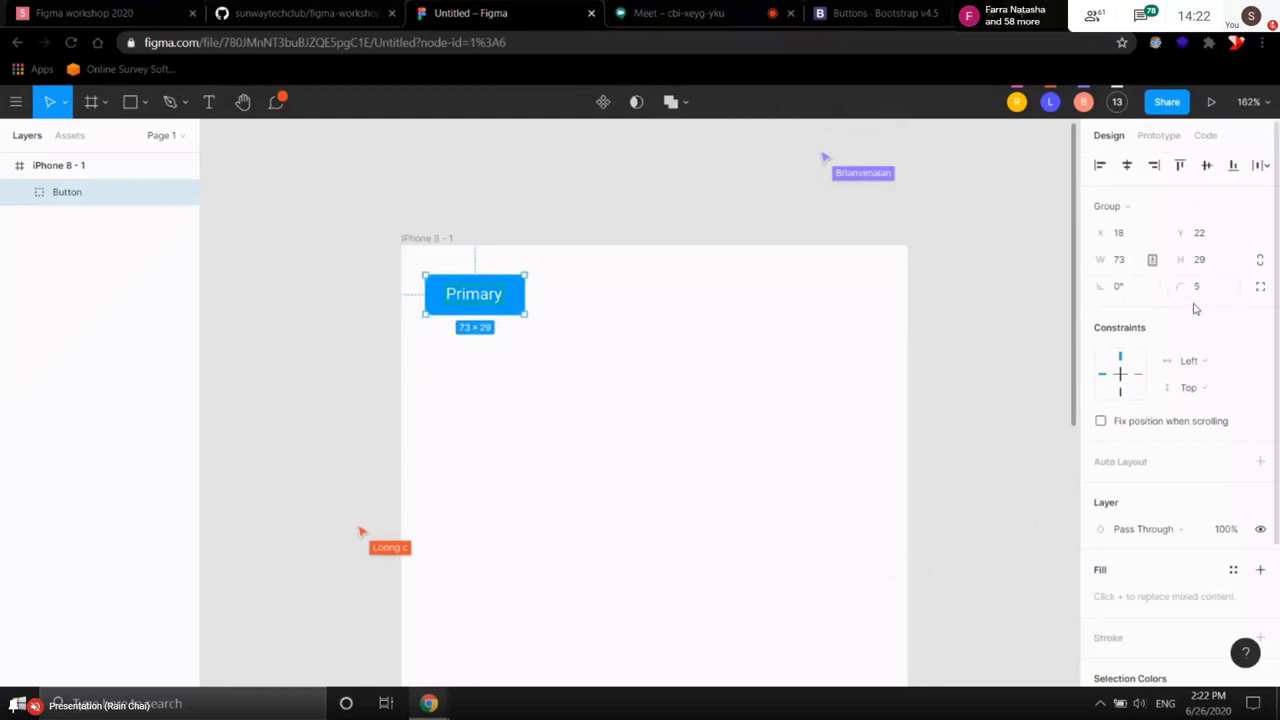
scroll(1149, 333, "down", 3)
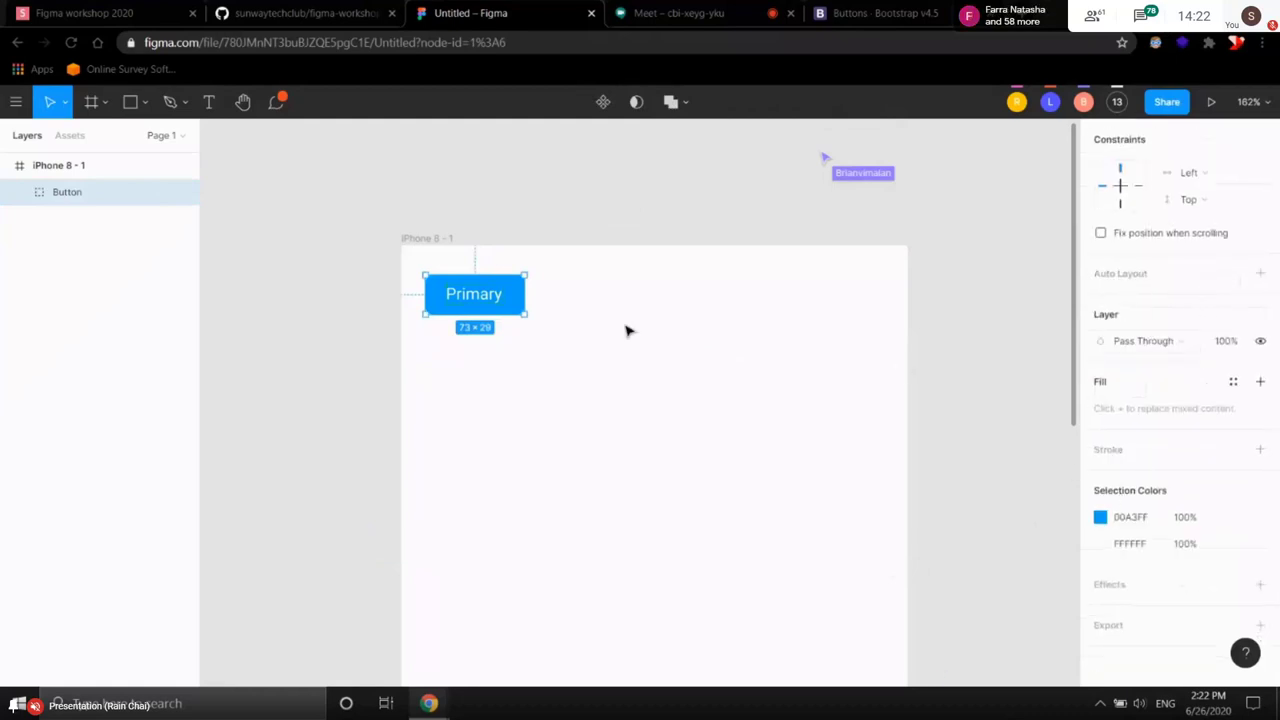
left_click(650, 350)
scroll(743, 429, "down", 2)
scroll(743, 429, "right", 2)
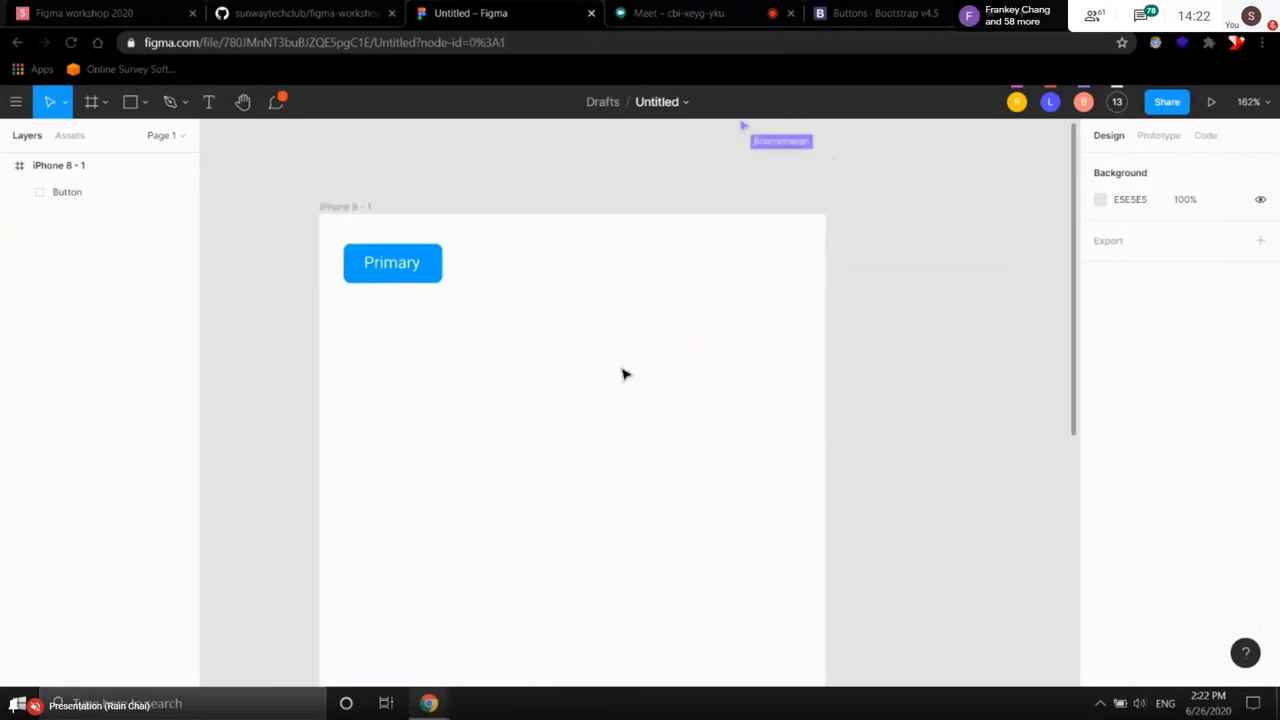
scroll(623, 371, "down", 2)
left_click_drag(626, 411, 603, 229)
scroll(610, 260, "down", 1)
scroll(650, 330, "up", 3)
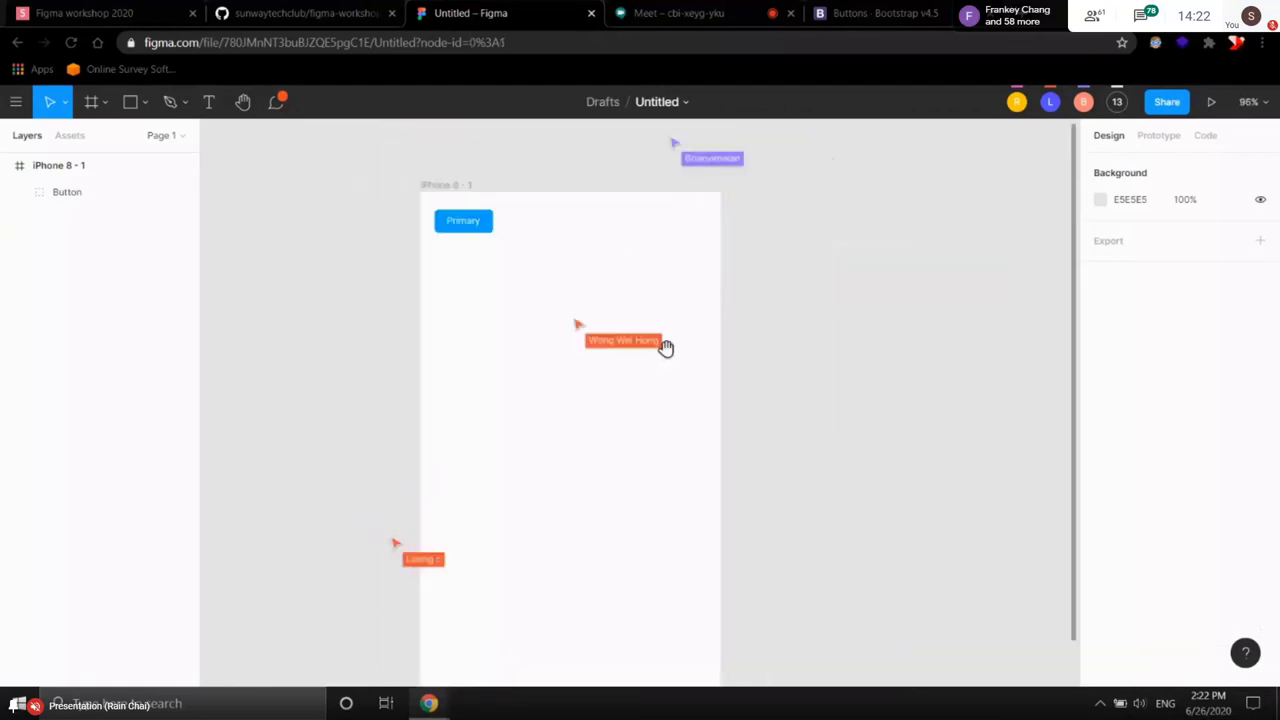
- Check the chat in Google Meet, return to the Figma file and dismiss the presentation notification
left_click(679, 13)
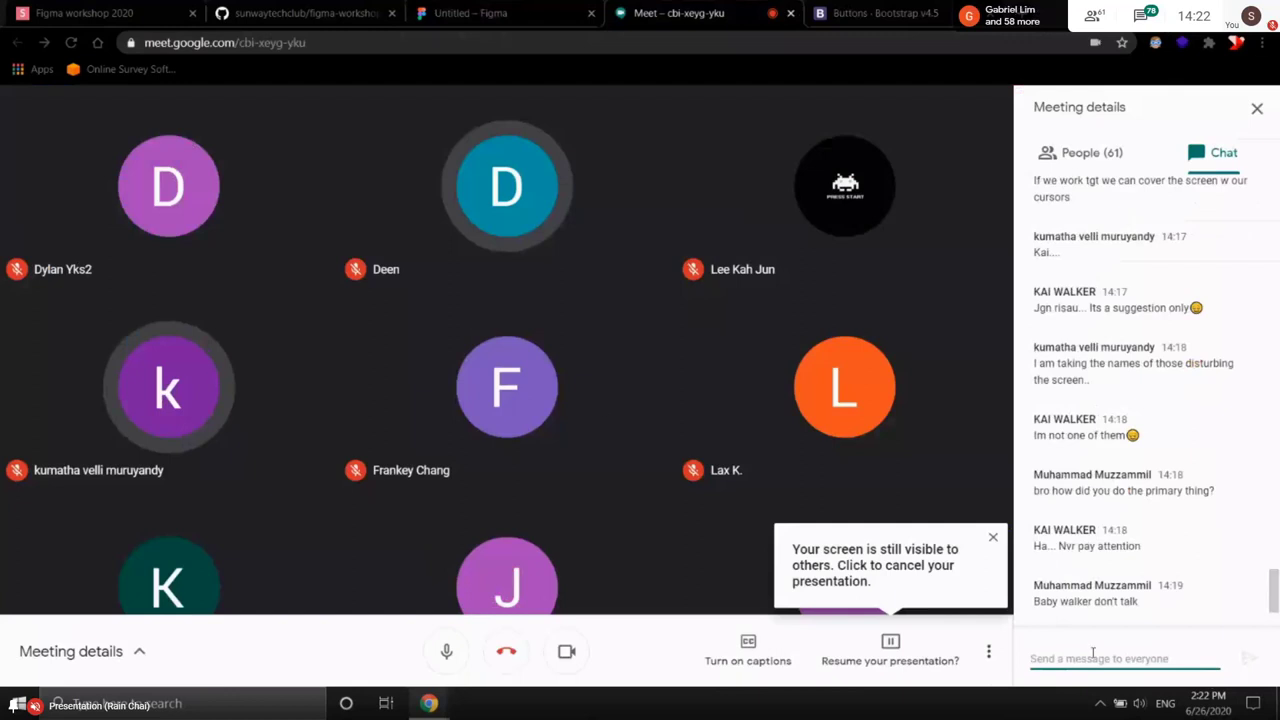
key("ctrl+shift+Tab")
key("ctrl+shift+Tab")
key("ctrl+Tab")
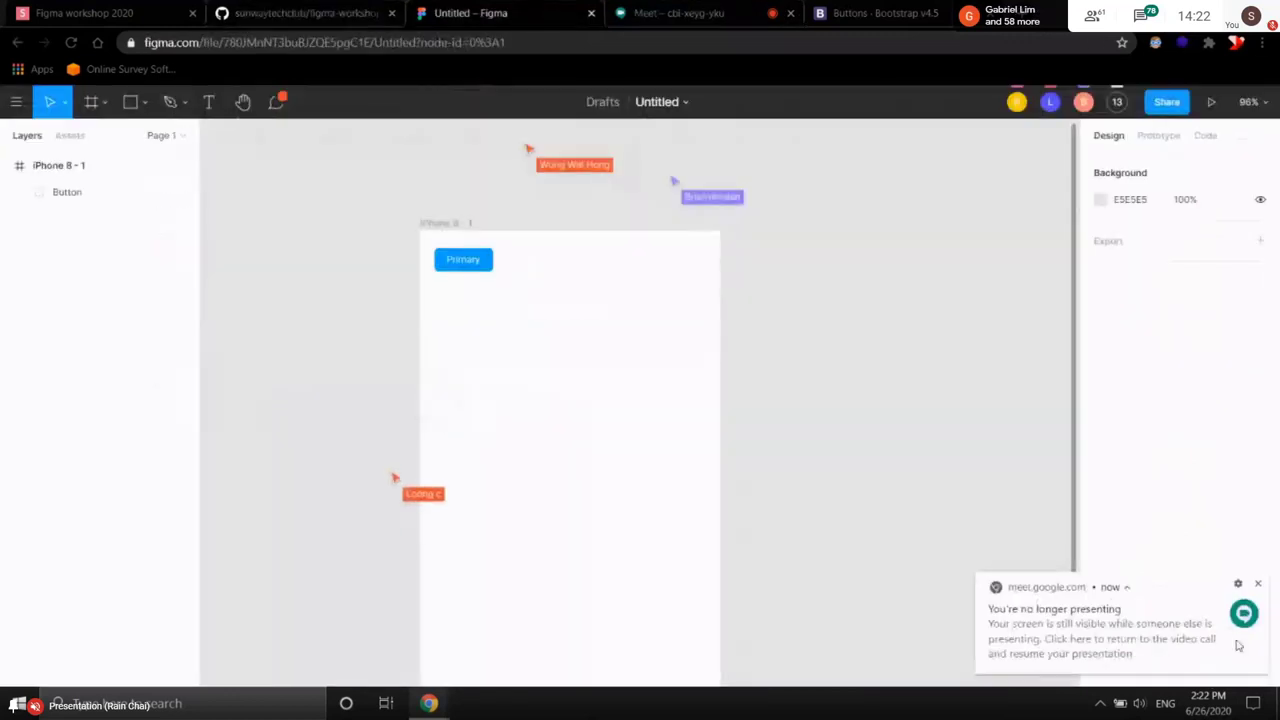
left_click(1258, 583)
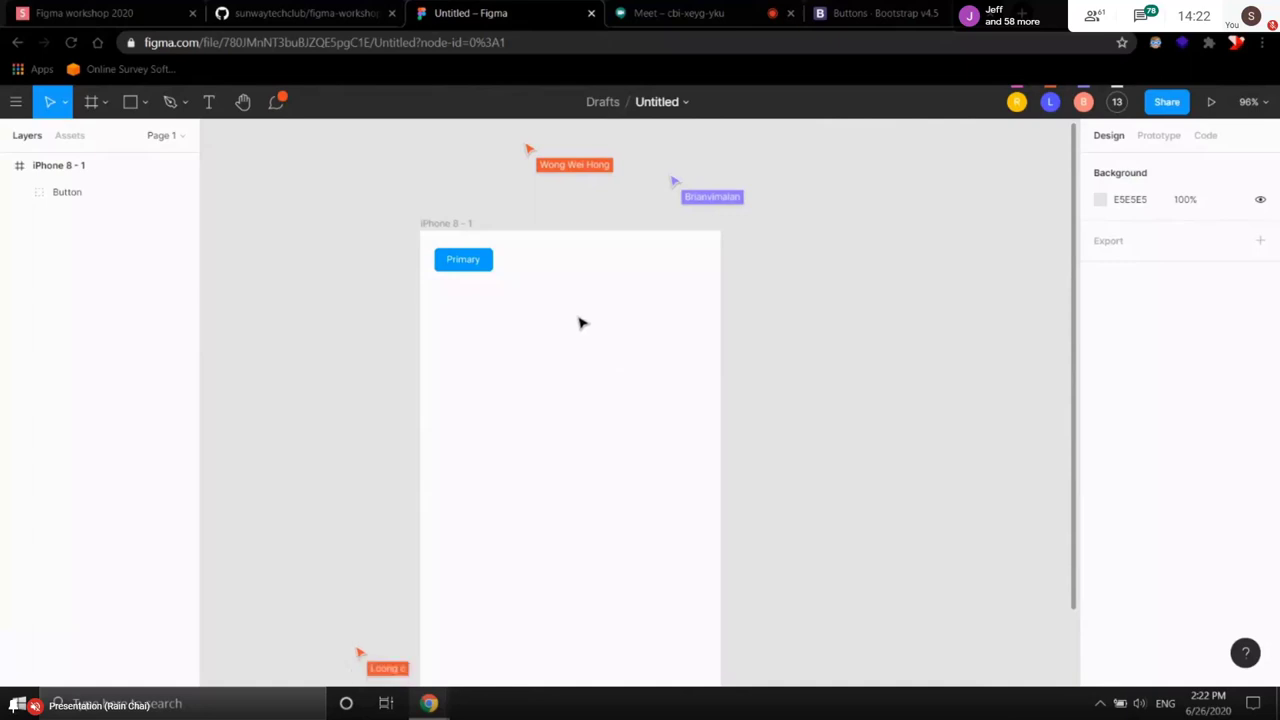
- Move the Button group to the center of the iPhone 8 frame and deselect it
scroll(580, 323, "down", 1)
scroll(605, 290, "down", 1)
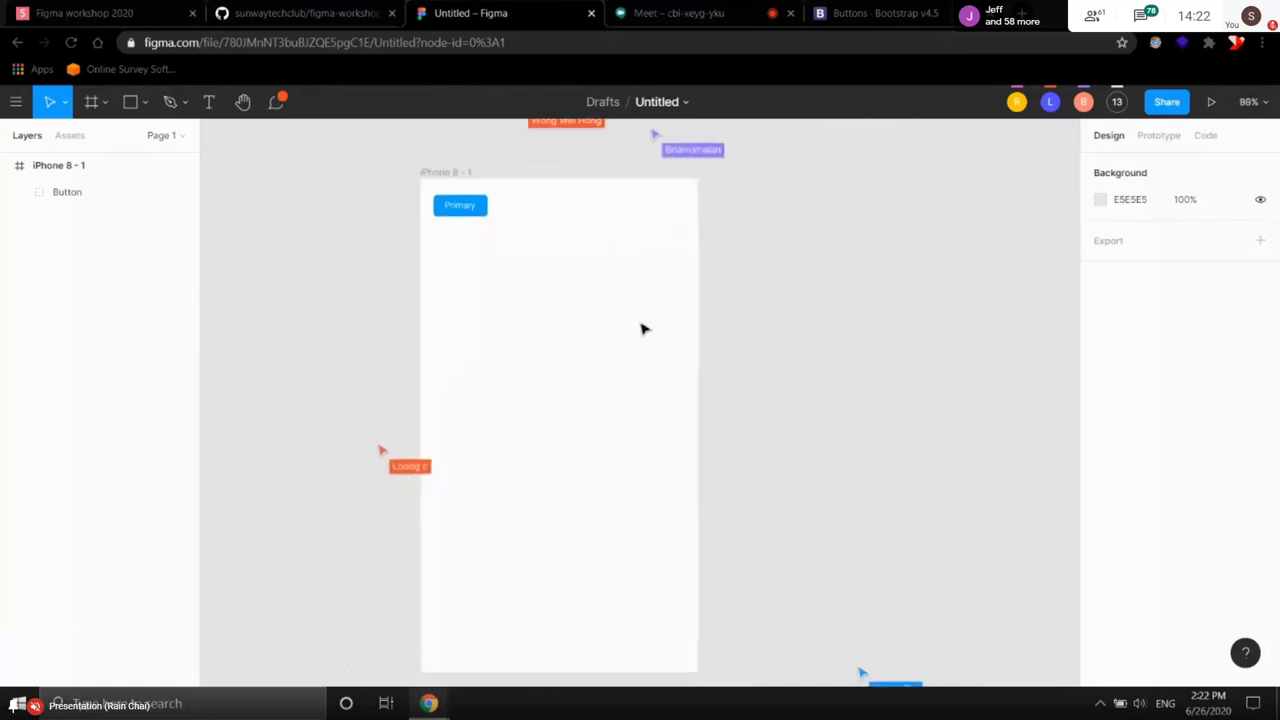
left_click_drag(584, 321, 591, 289)
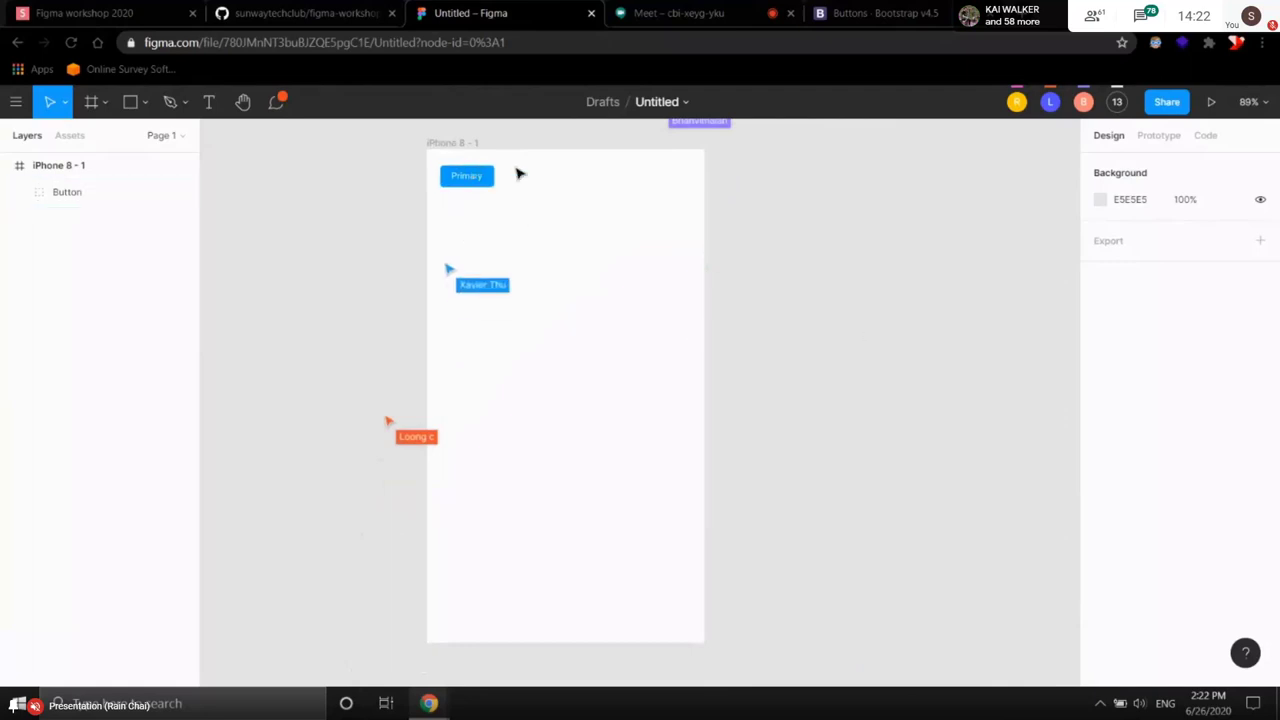
left_click(468, 180)
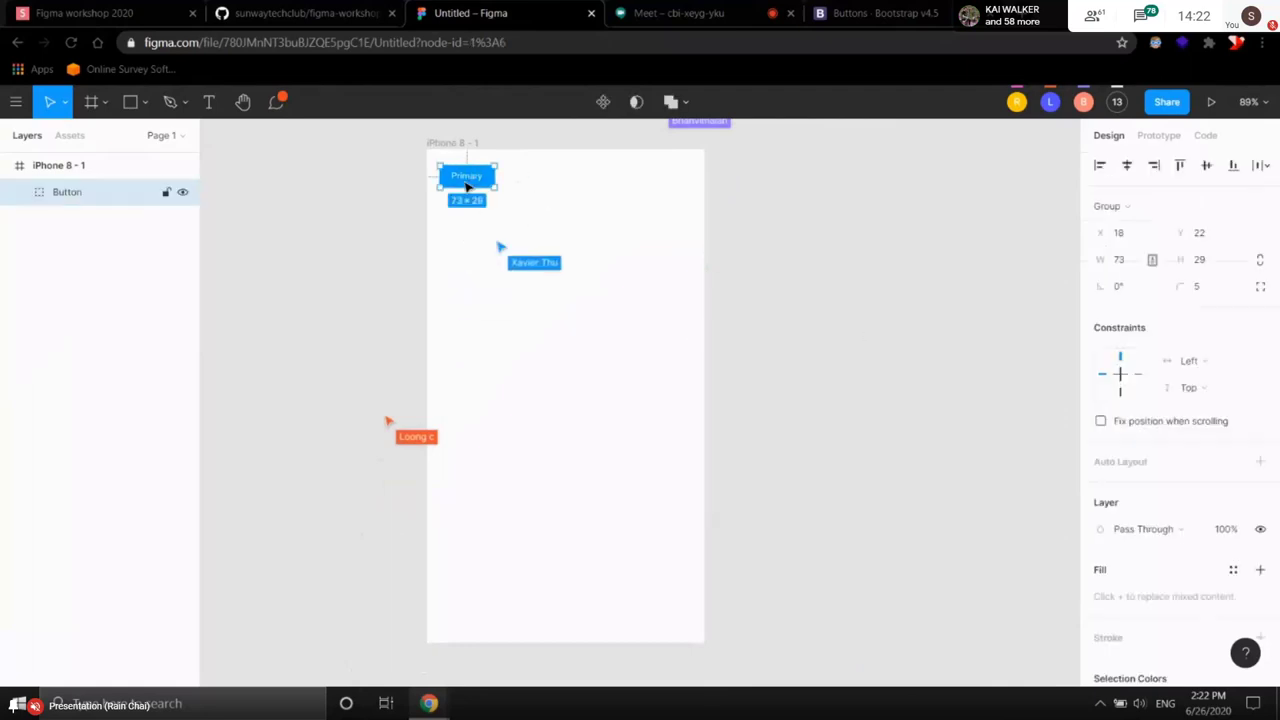
left_click_drag(467, 186, 566, 400)
left_click(609, 277)
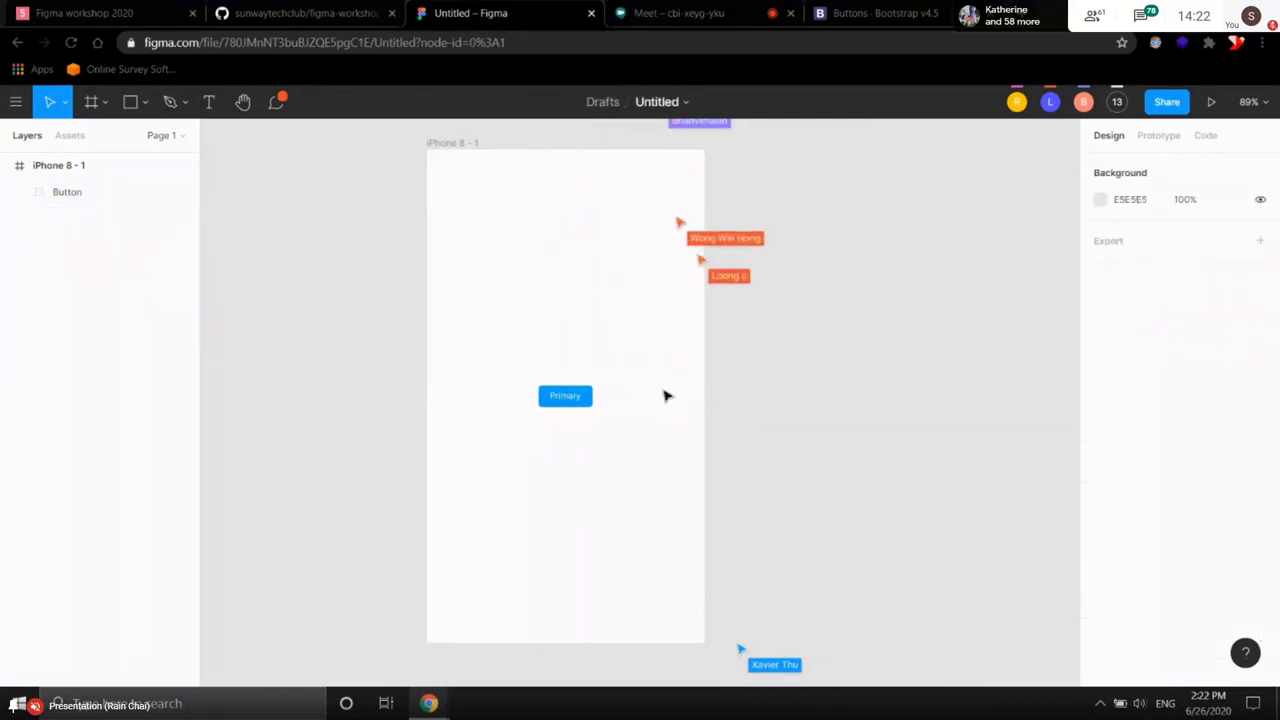
scroll(613, 365, "up", 1)
scroll(643, 389, "down", 1)
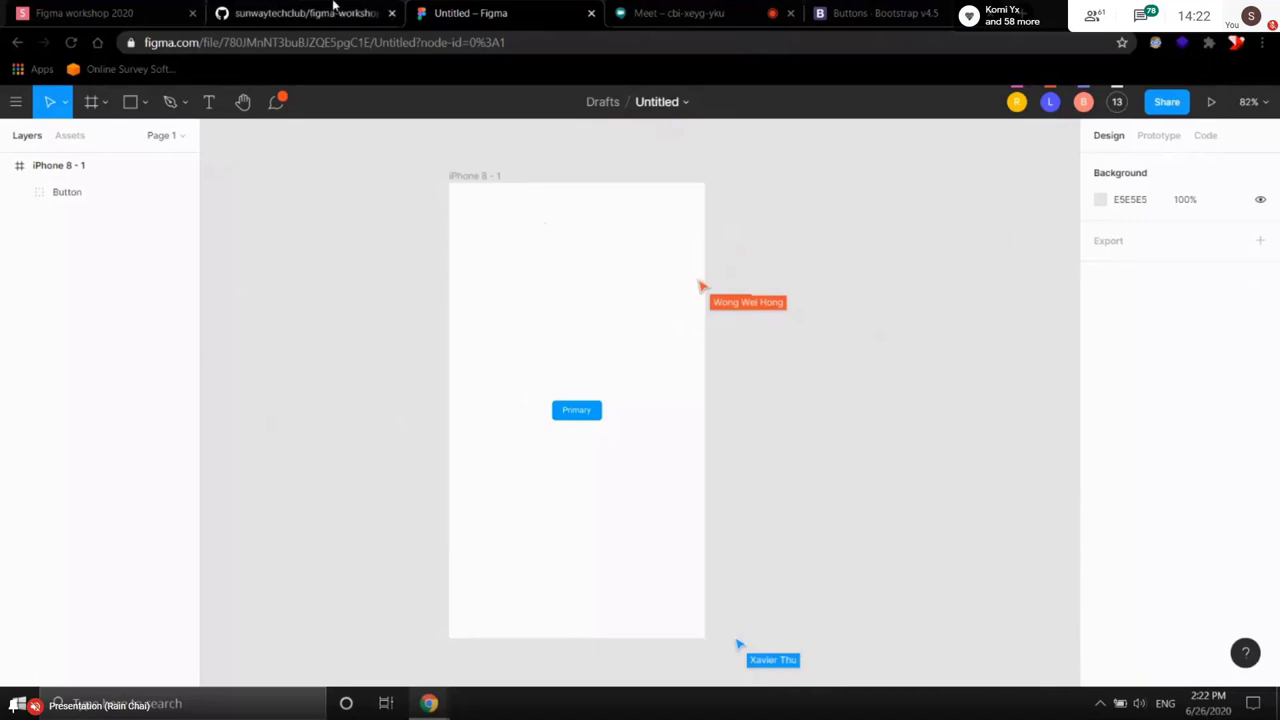
- Switch to the GitHub workshop page, find the glow button picture and save it to the Desktop as Glow-Button.jpg
left_click(335, 10)
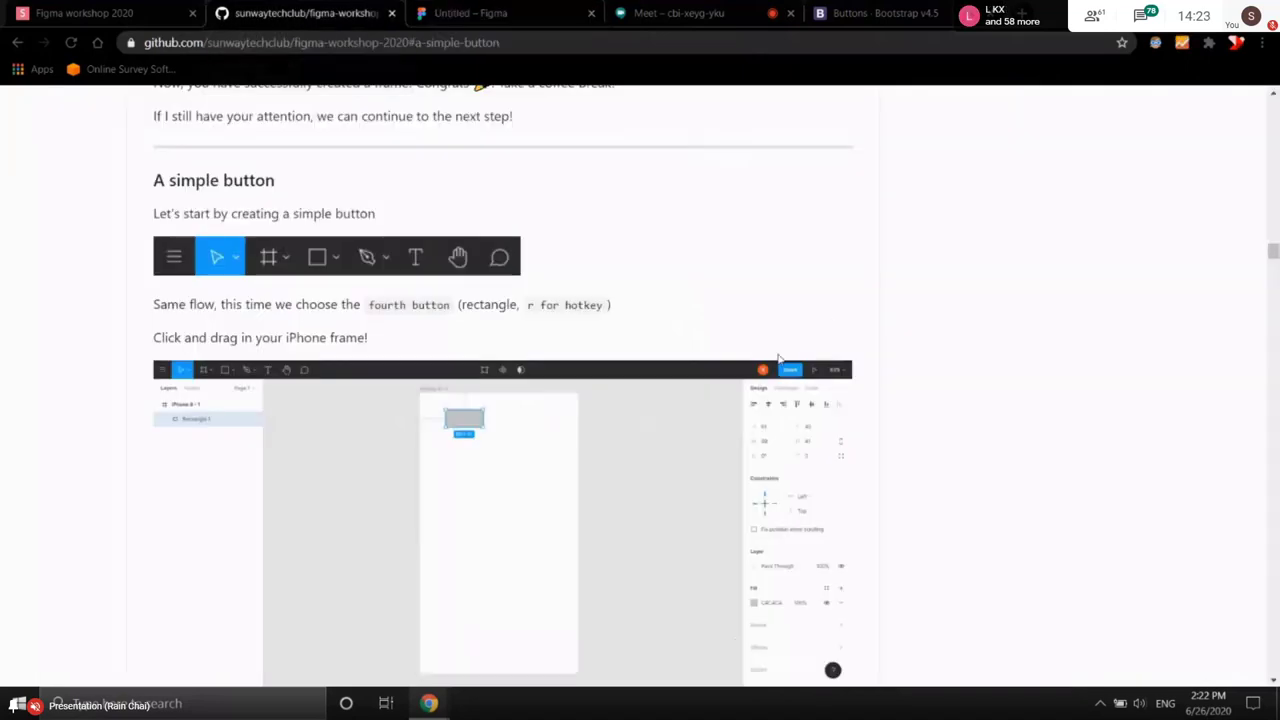
scroll(828, 319, "down", 10)
scroll(828, 319, "down", 20)
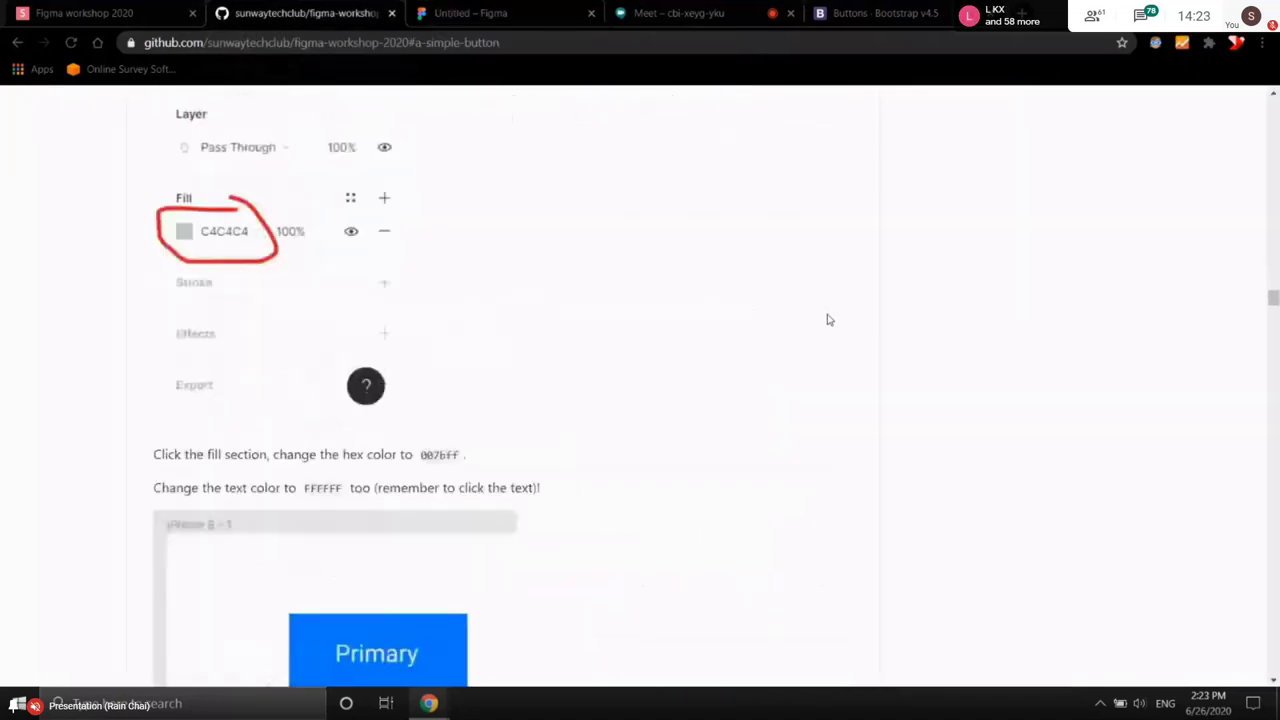
scroll(828, 319, "down", 1)
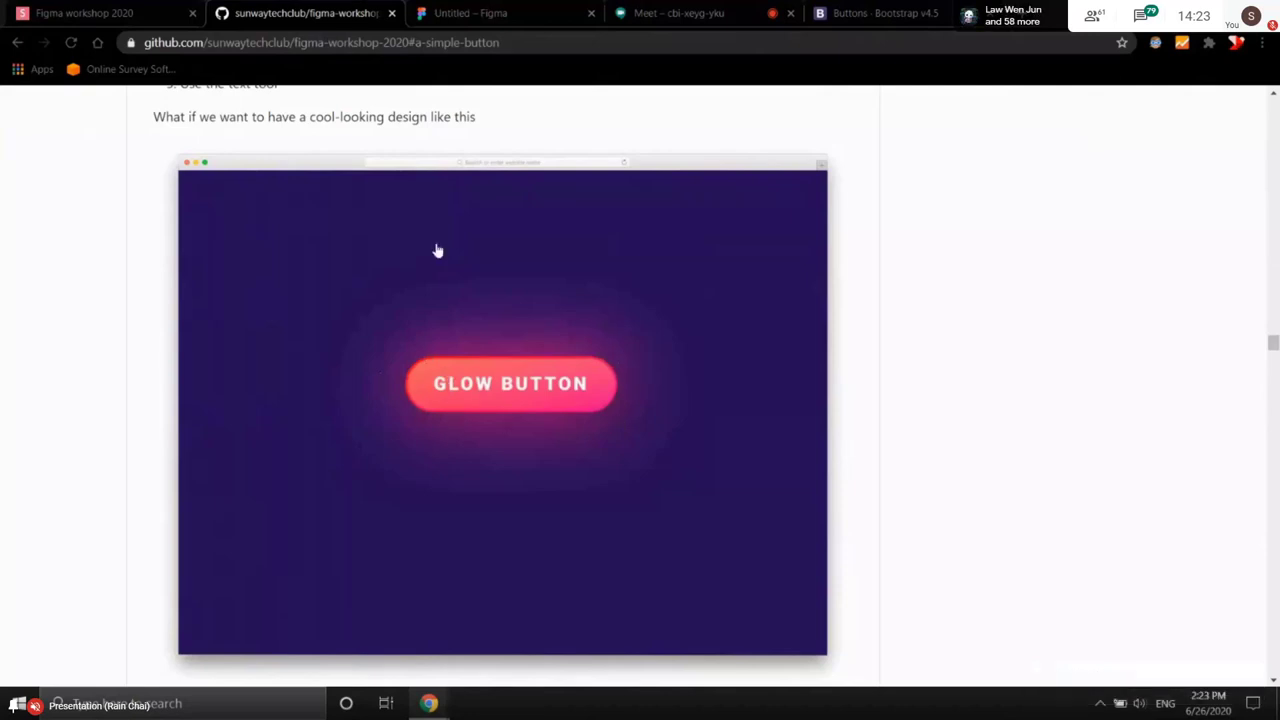
right_click(487, 268)
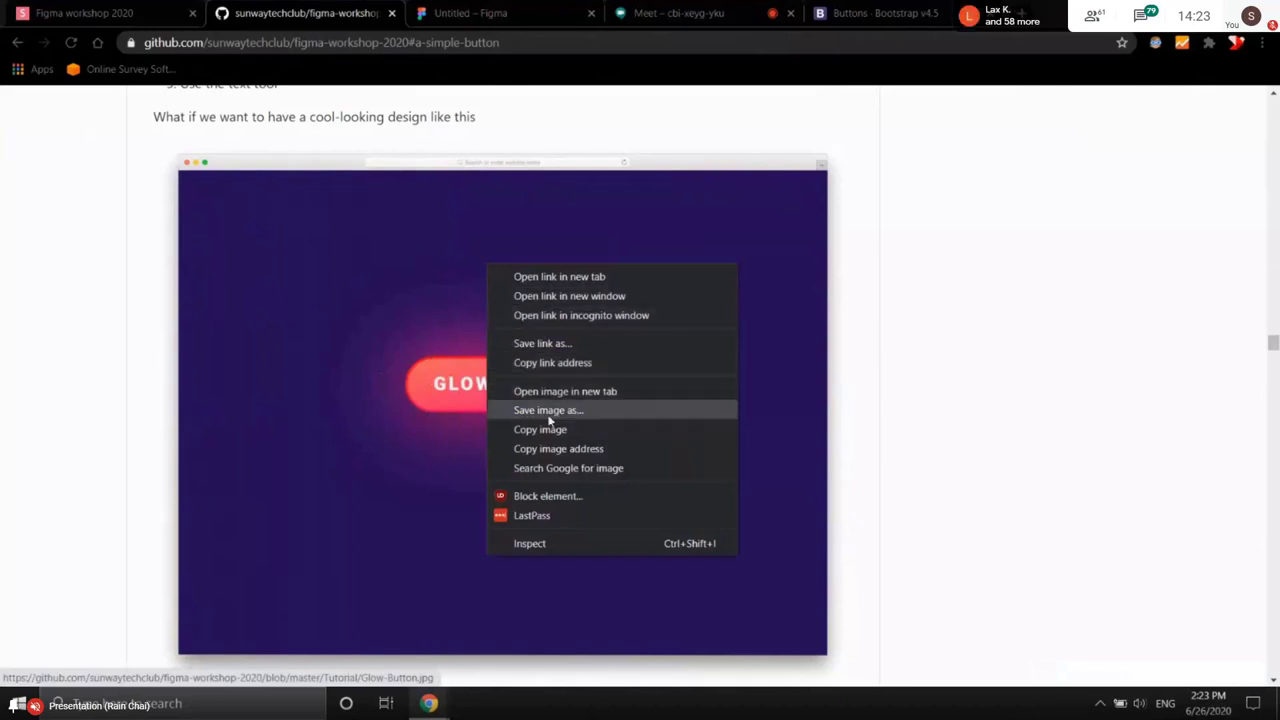
left_click(300, 376)
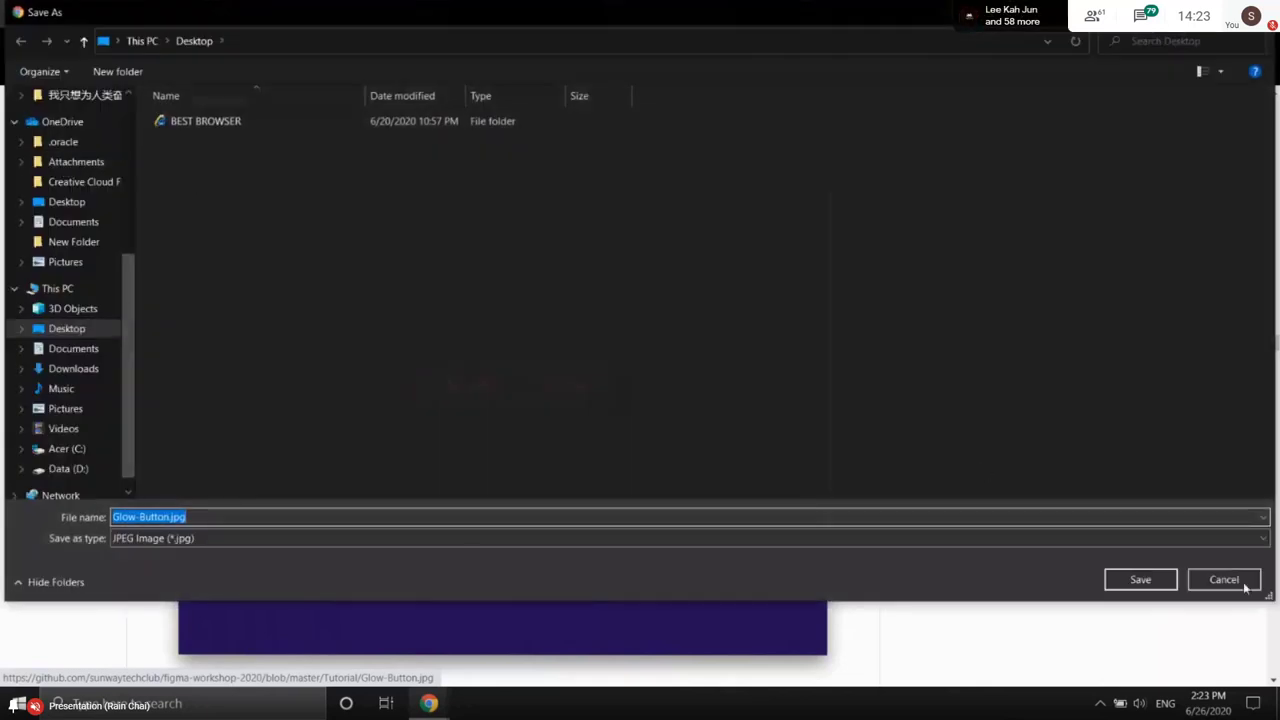
left_click(1140, 579)
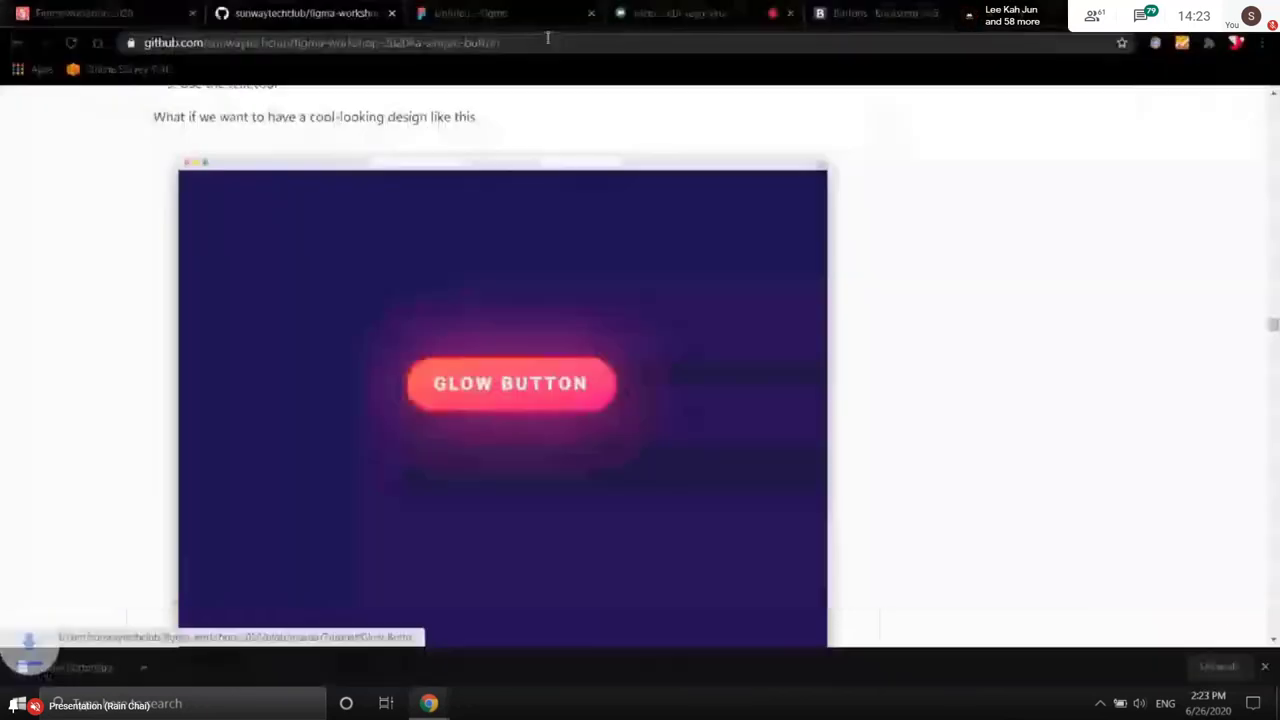
- Return to the Figma file, place the downloaded Glow-Button.jpg on the canvas and close the download bar
left_click(455, 13)
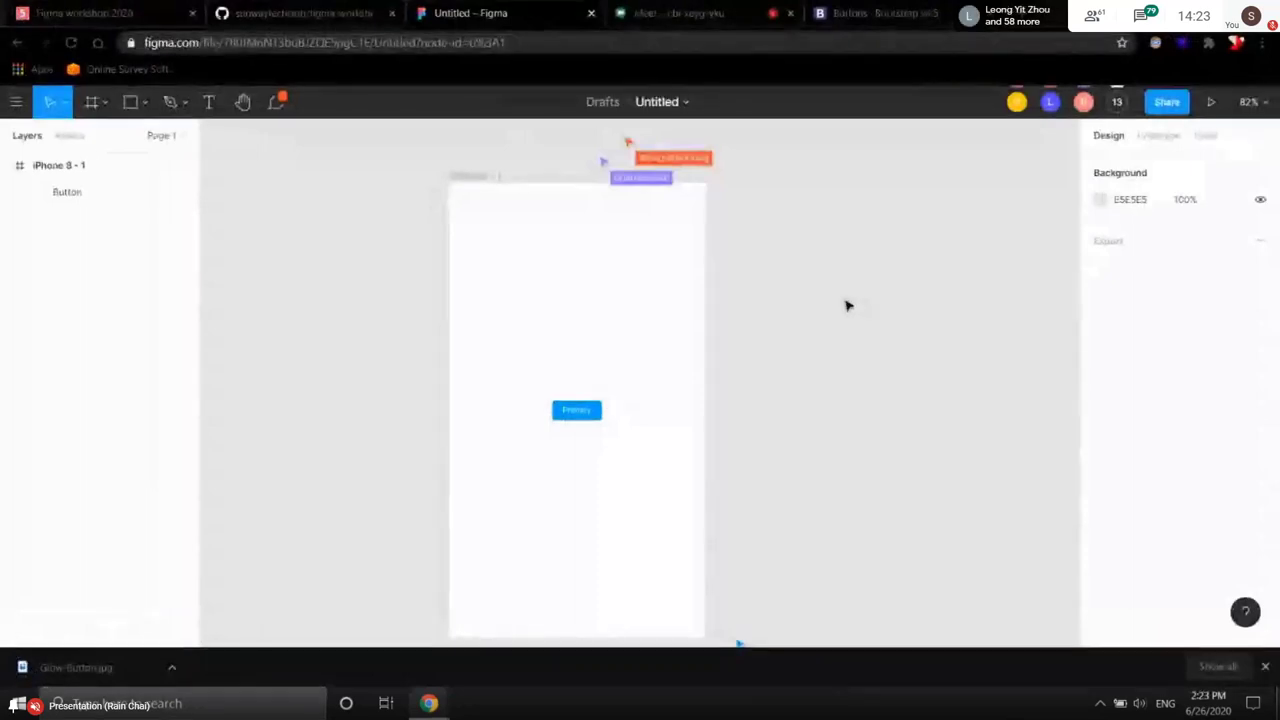
left_click_drag(75, 667, 695, 410)
scroll(857, 280, "down", 5)
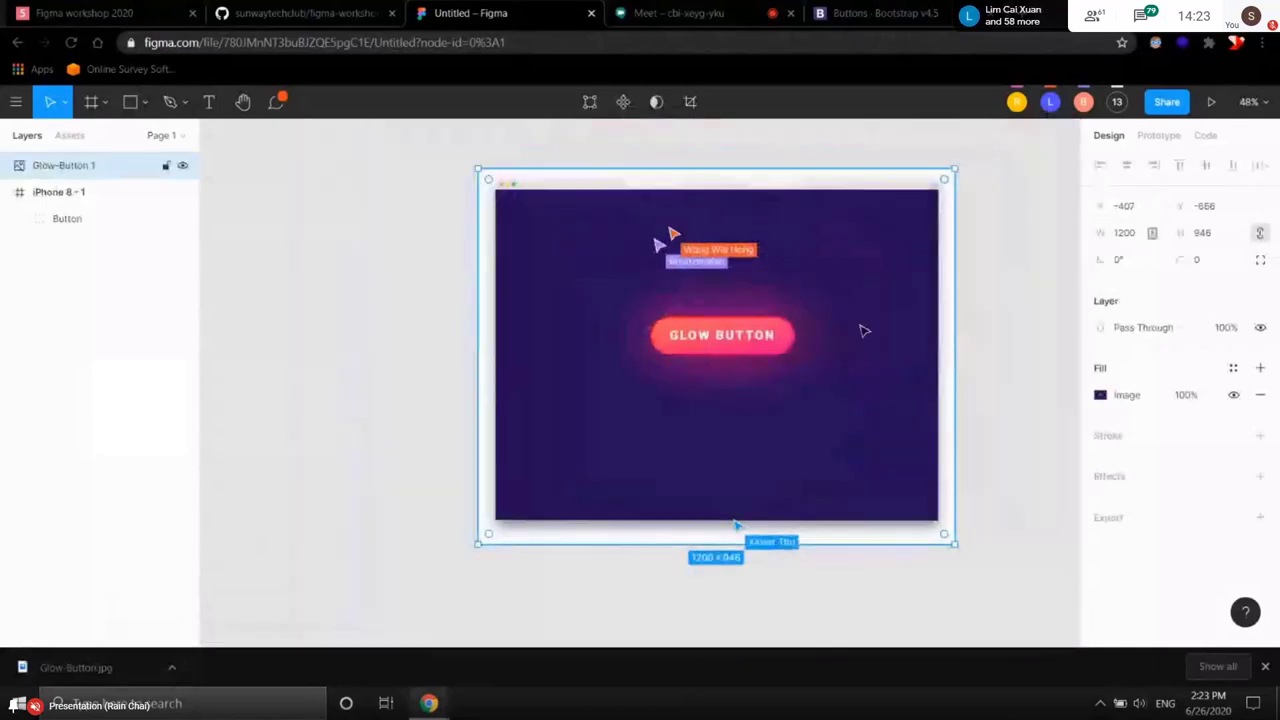
left_click(1265, 666)
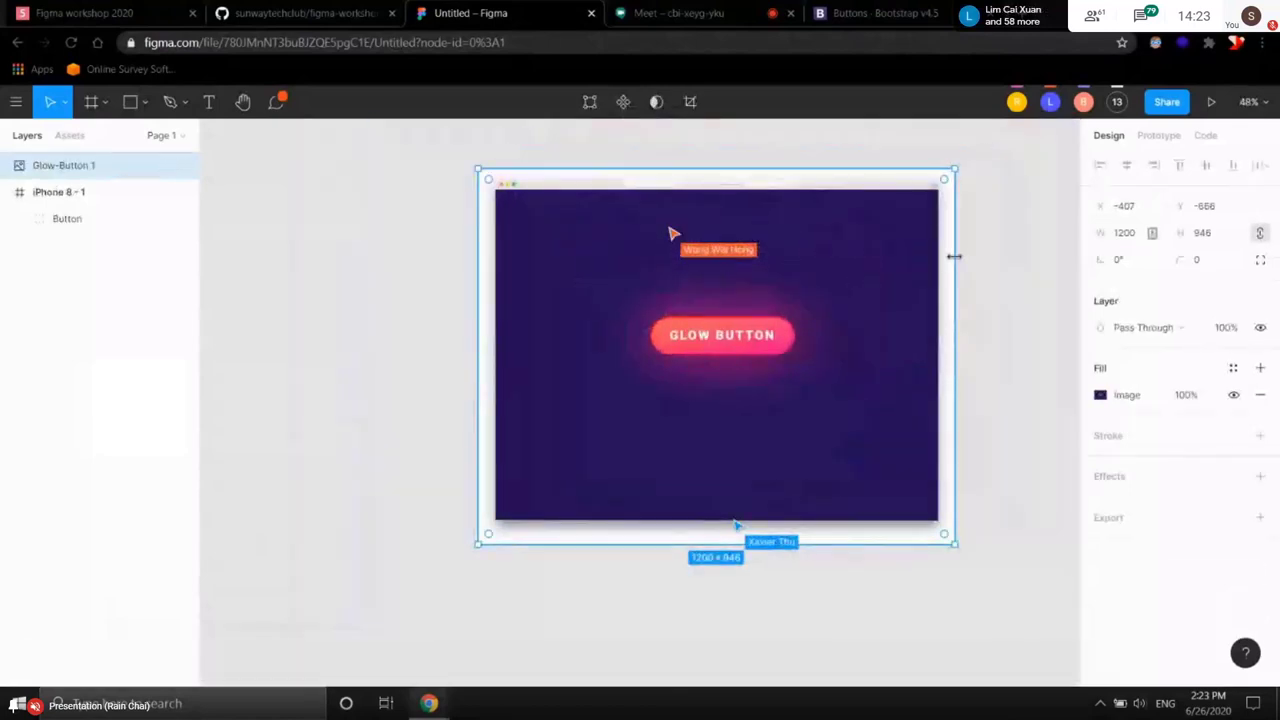
- Shrink the Glow-Button image to about 310 × 244 and place it beside the iPhone 8 frame, on its left
left_click_drag(957, 256, 617, 355)
scroll(641, 331, "up", 3)
scroll(641, 331, "up", 2)
left_click_drag(491, 337, 392, 251)
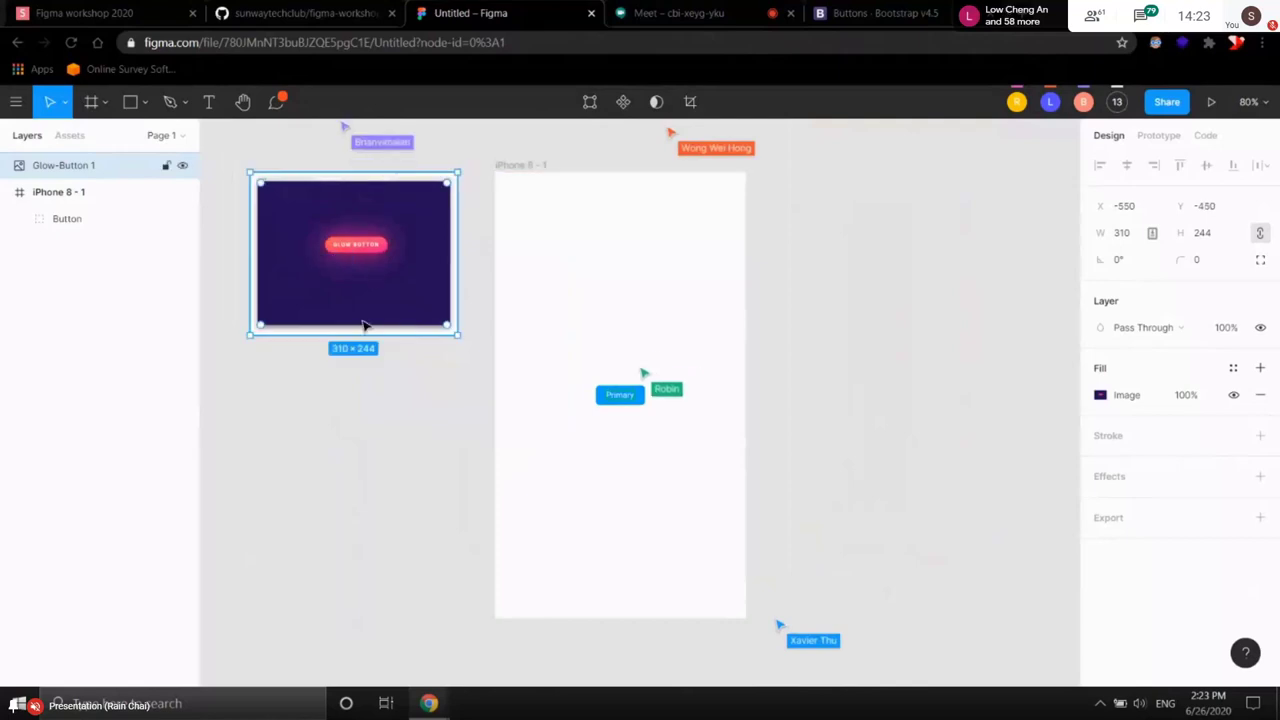
- Enlarge the Glow-Button image proportionally to about 596 × 469, move it clear of the iPhone 8 frame's left edge and deselect it
left_click_drag(353, 331, 350, 487)
left_click_drag(465, 372, 380, 403)
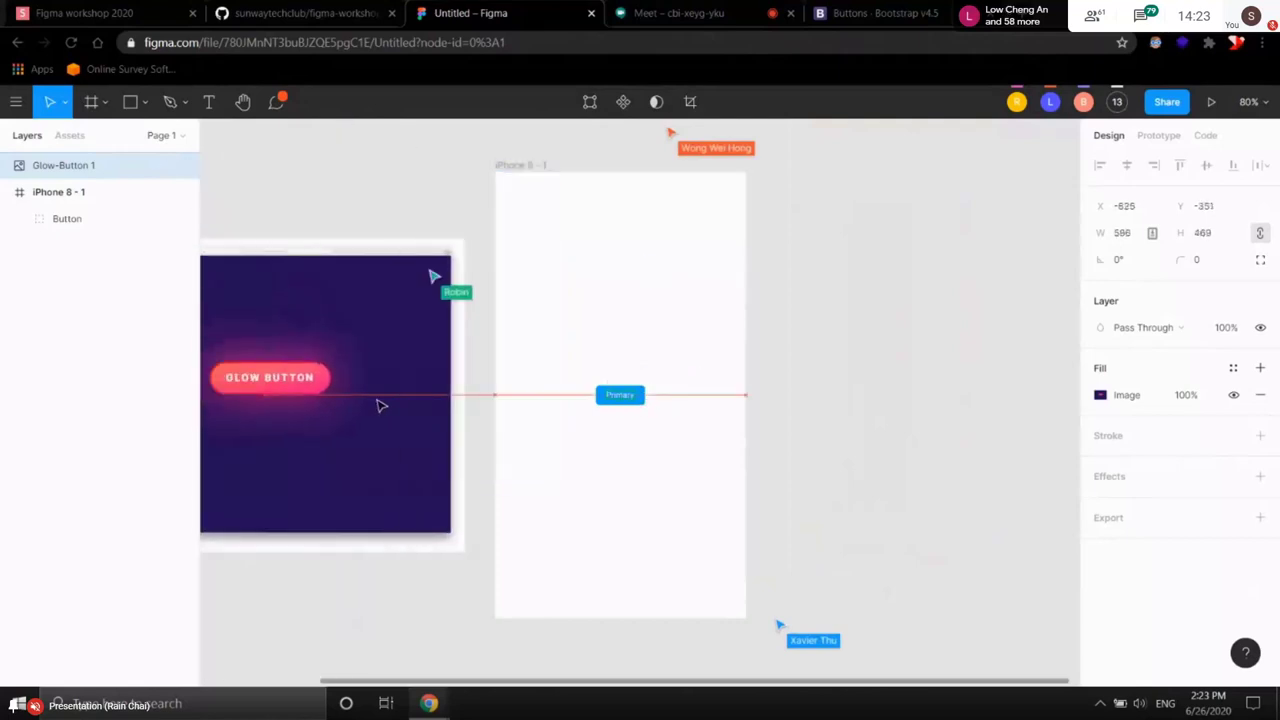
left_click(746, 357)
scroll(840, 370, "left", 3)
scroll(840, 370, "up", 1)
scroll(806, 432, "left", 2)
scroll(806, 432, "down", 1)
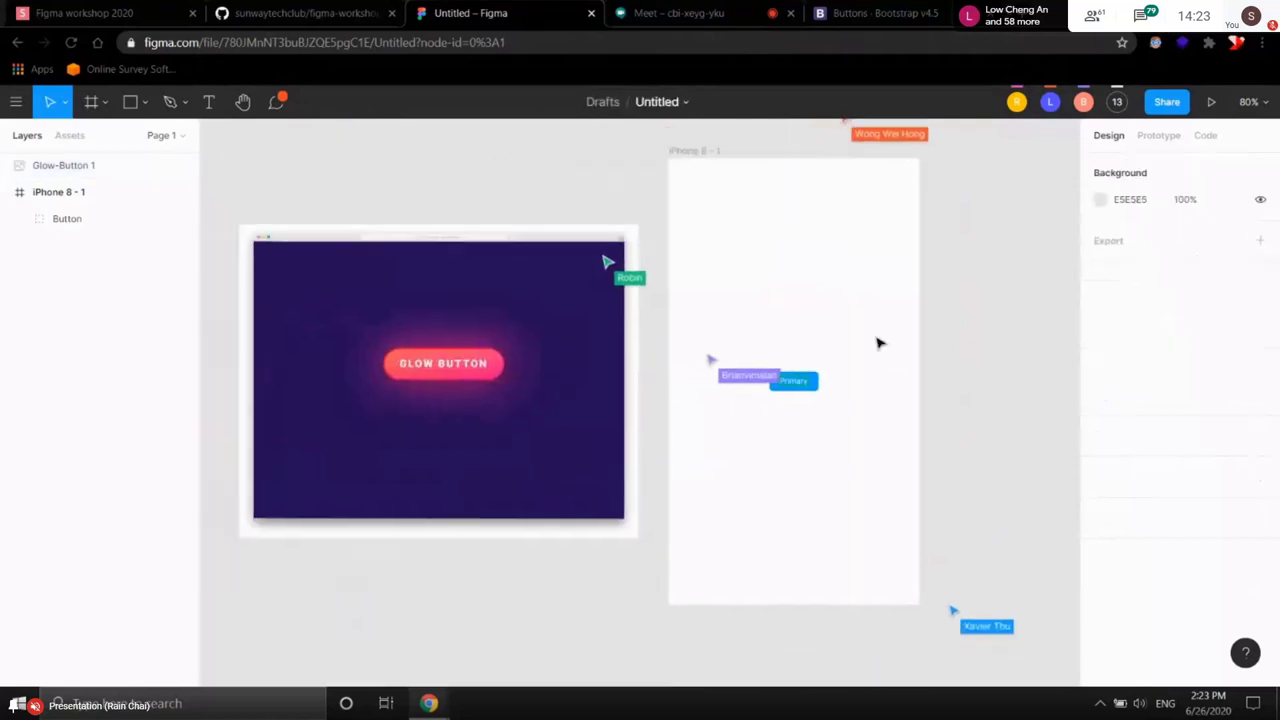
left_click(291, 405)
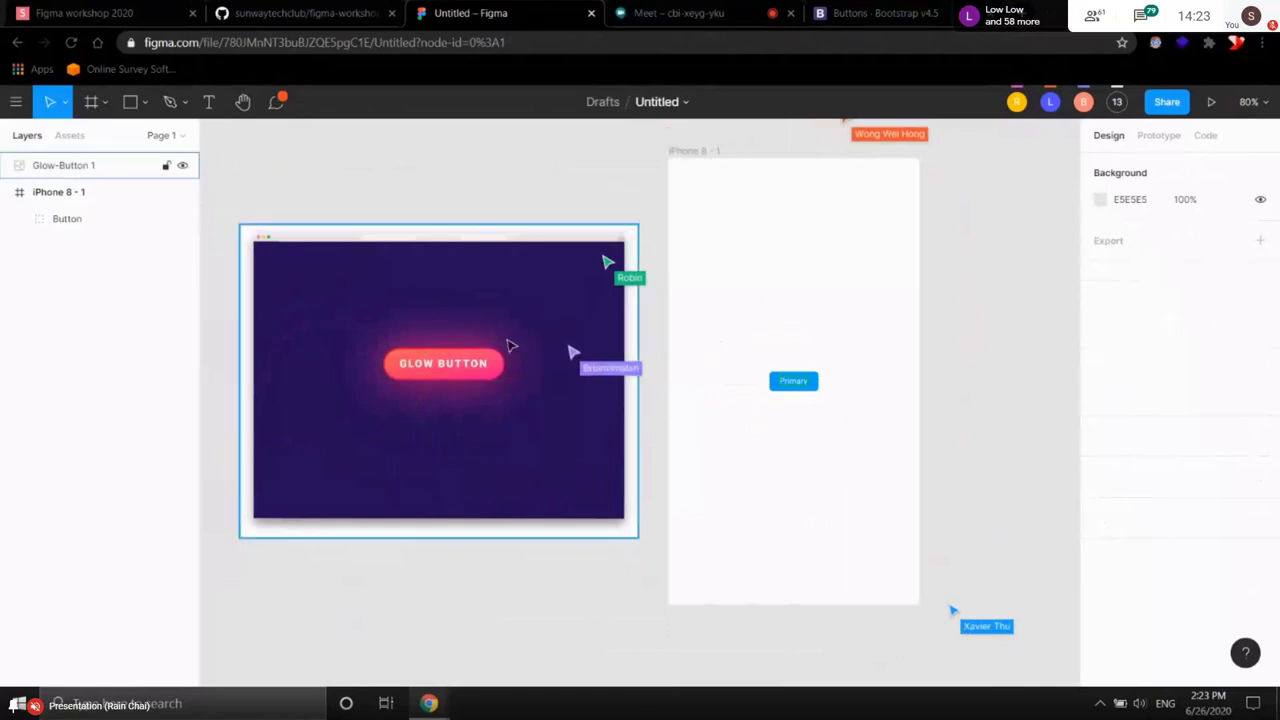
- Fill the iPhone 8 frame with the dark purple 261059 sampled from the Glow-Button image's background
left_click(735, 185)
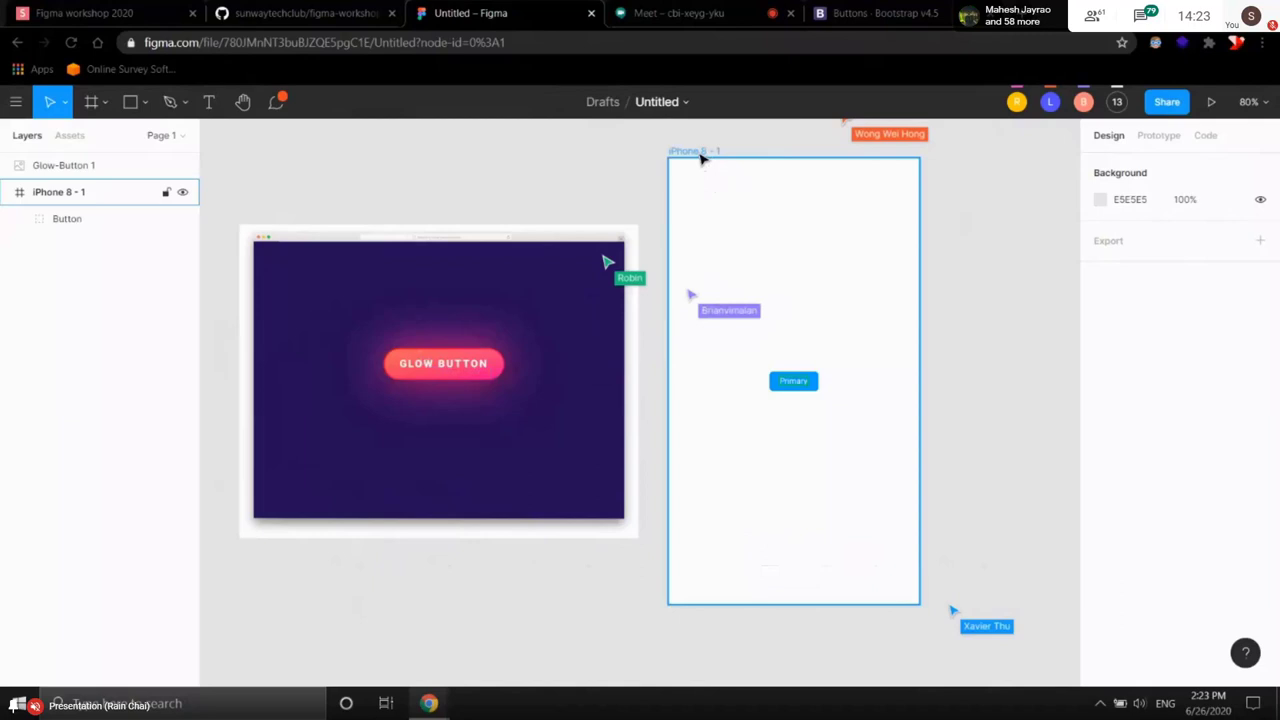
left_click(703, 153)
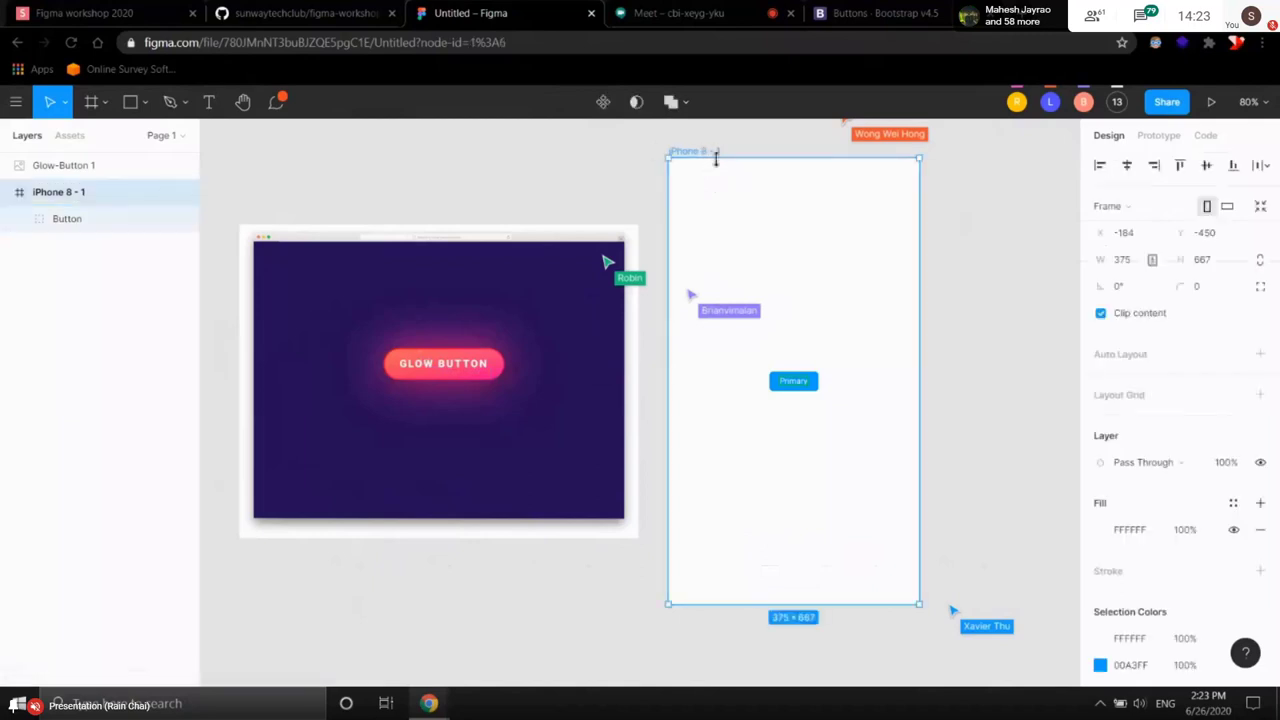
scroll(694, 191, "right", 2)
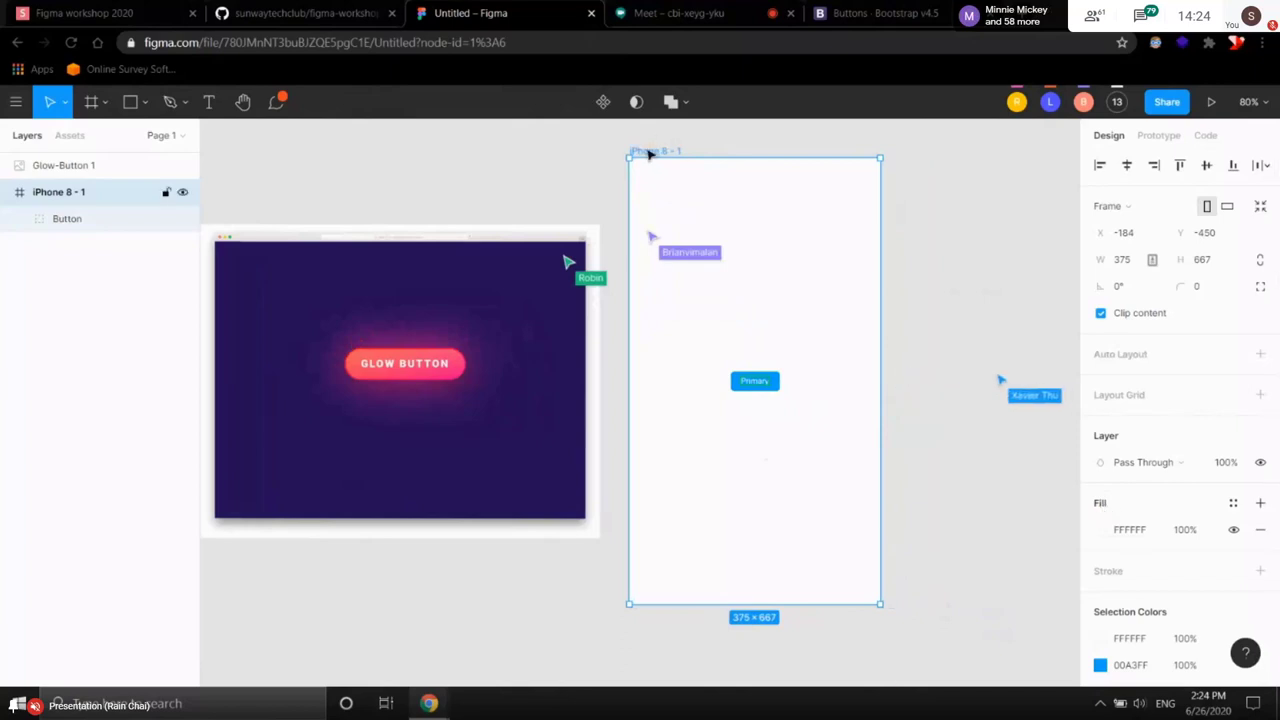
scroll(1150, 390, "down", 2)
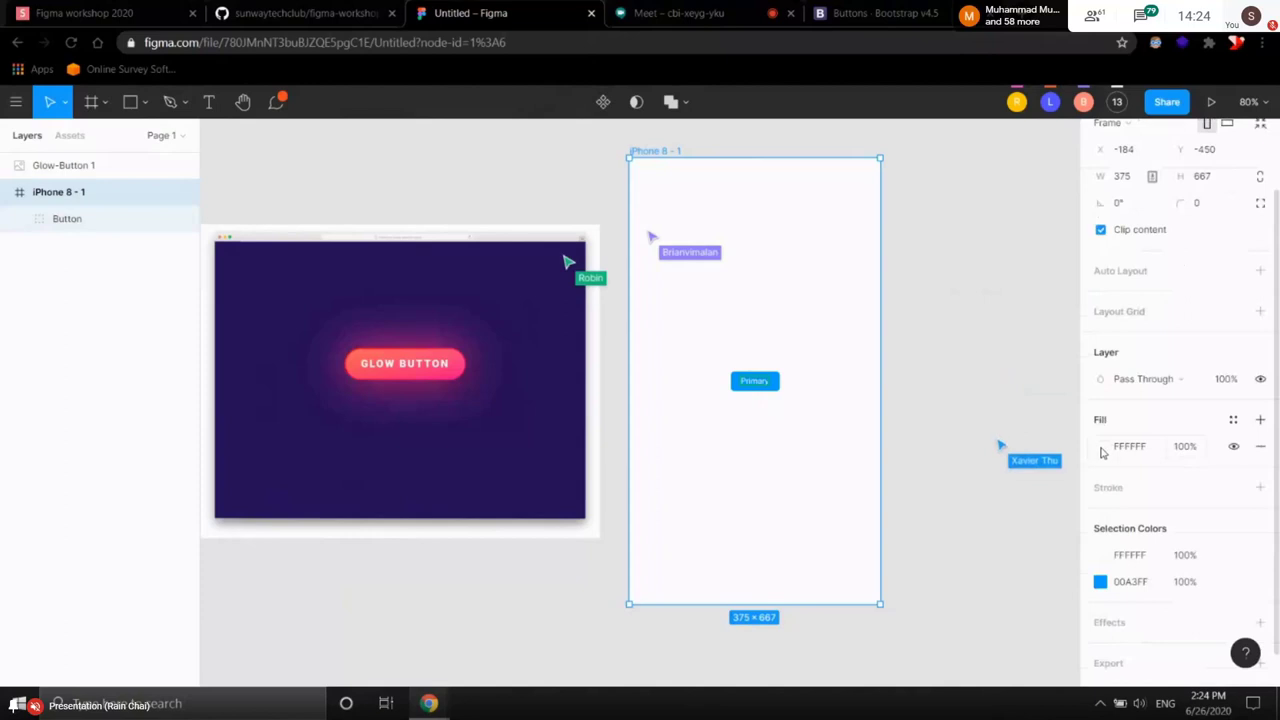
left_click(1101, 447)
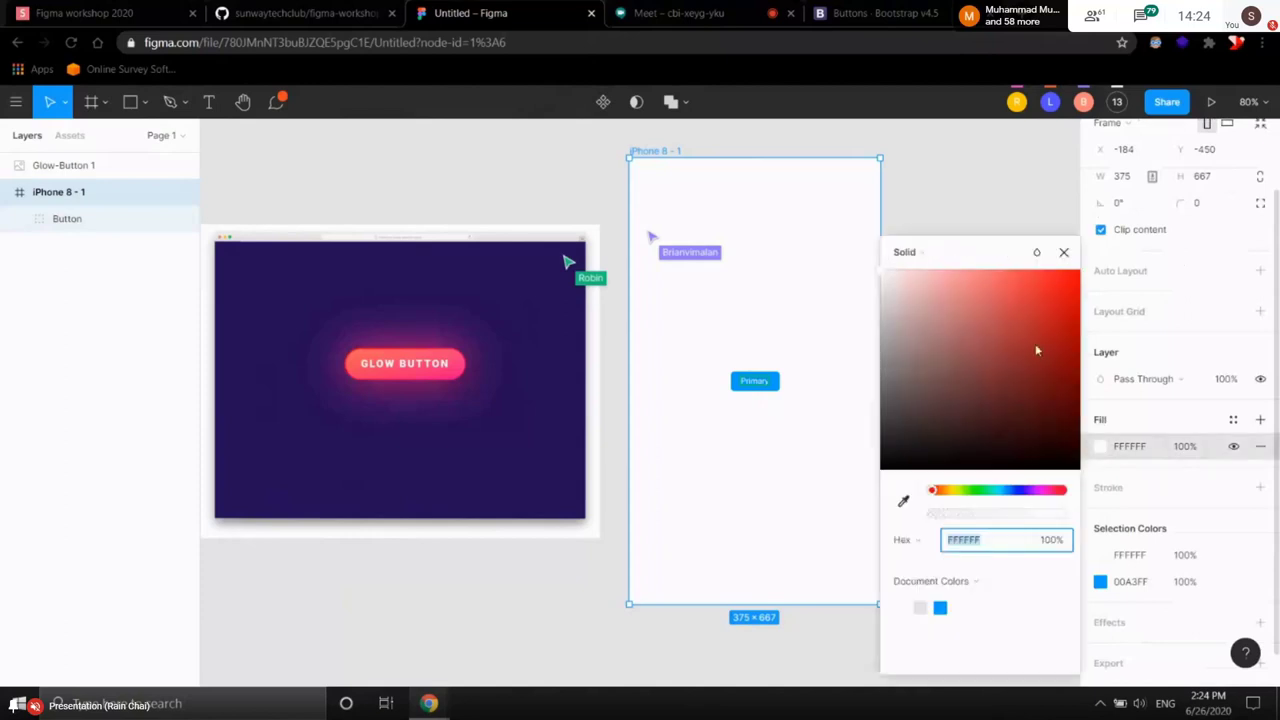
left_click(904, 503)
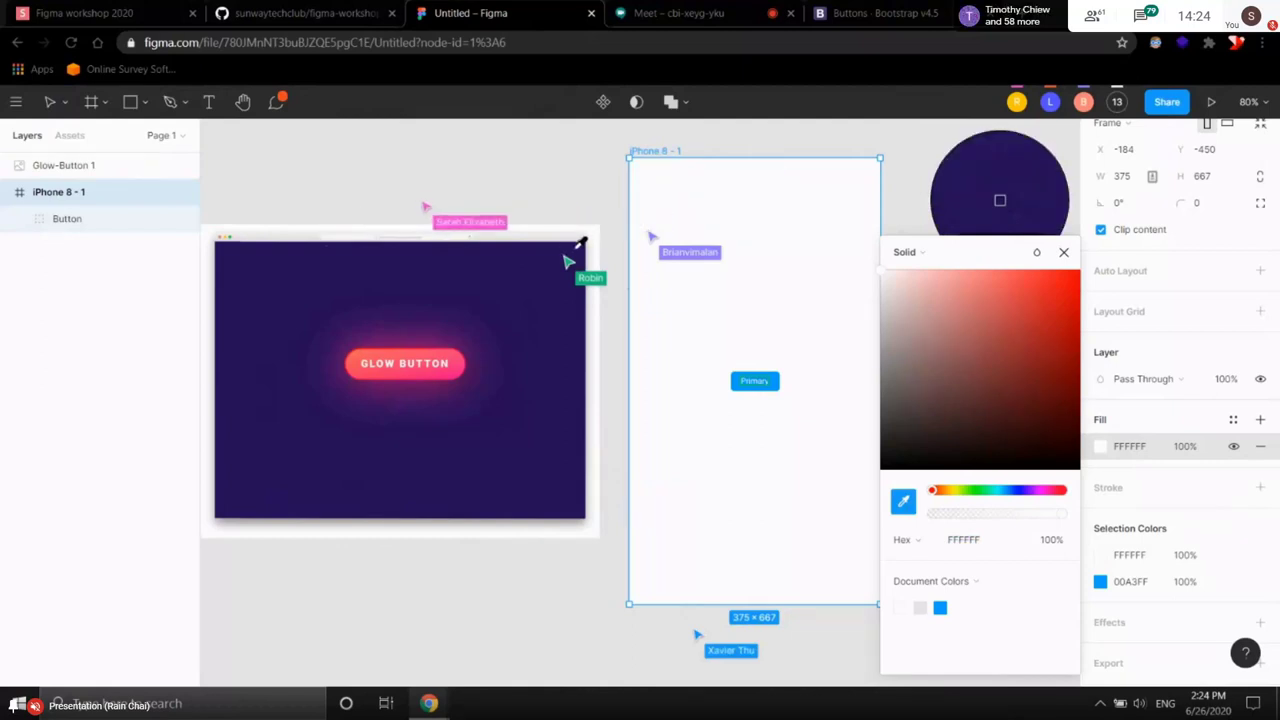
left_click(578, 245)
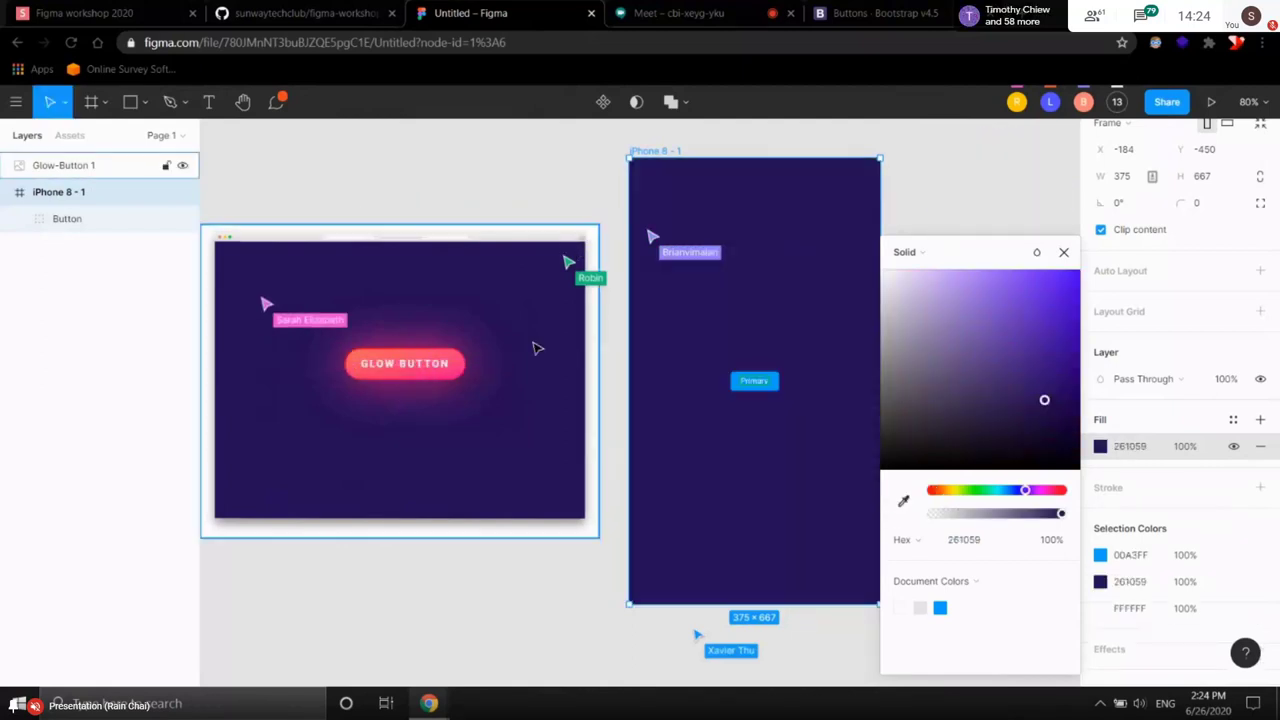
left_click(1063, 252)
scroll(663, 297, "left", 3)
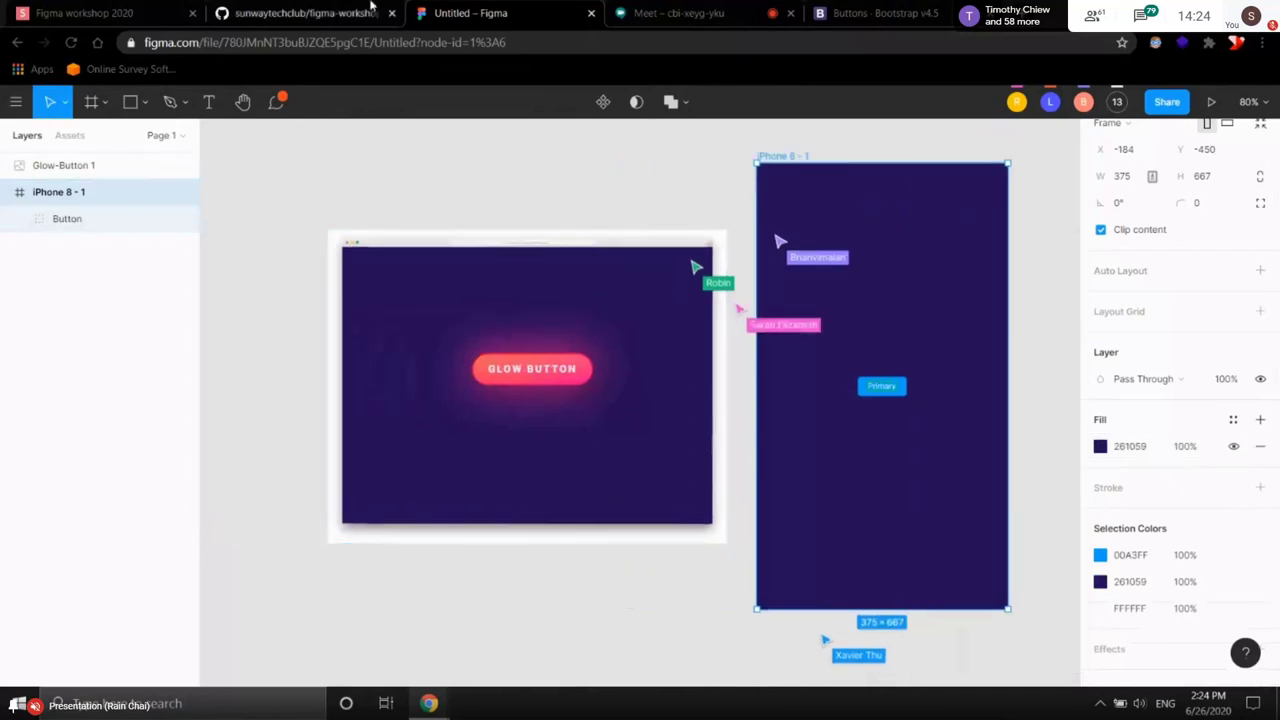
left_click(370, 7)
left_click(534, 8)
left_click(475, 368)
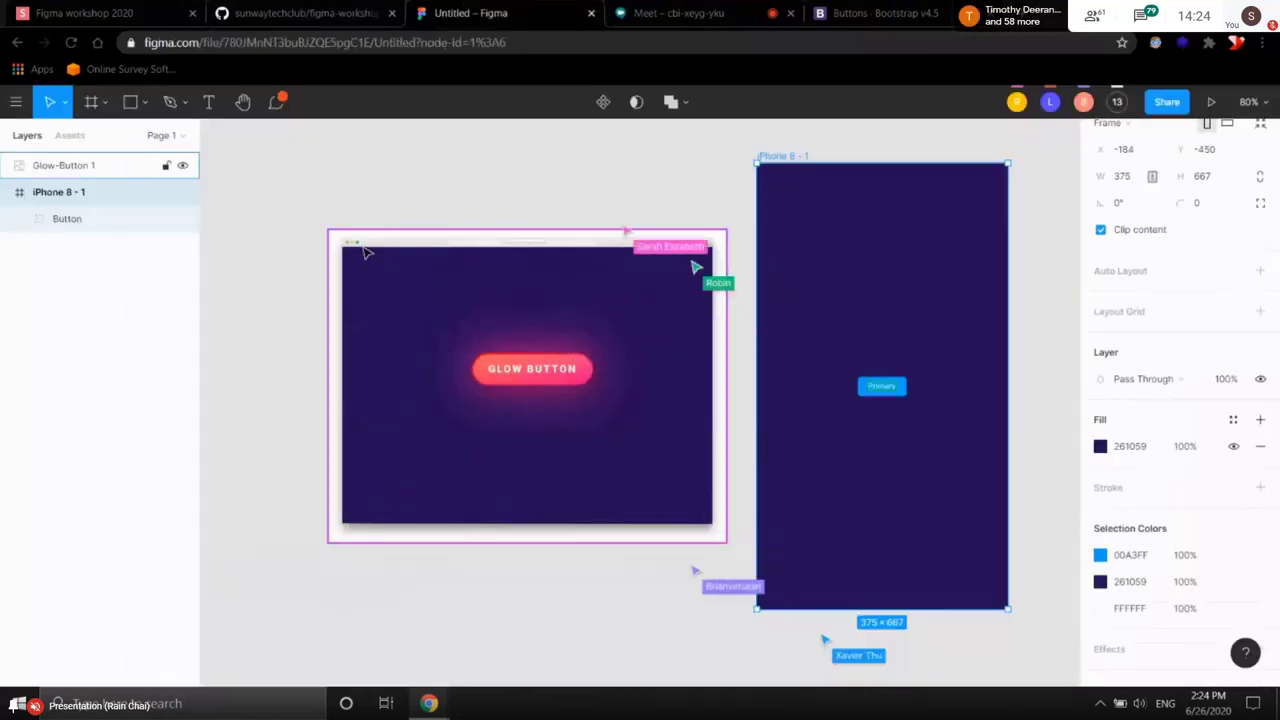
scroll(752, 345, "right", 3)
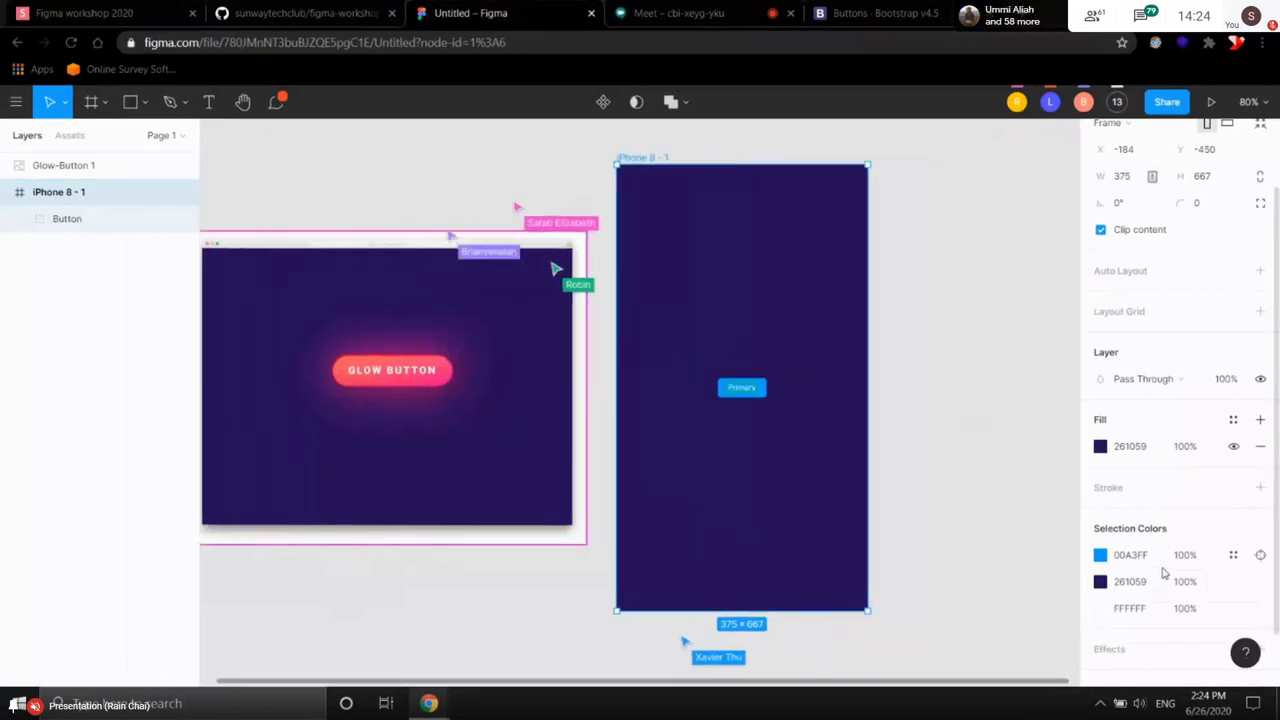
- Copy the frame's fill colour code, post it as #261059 in the Google Meet chat and return to the Figma file
left_click(1130, 581)
key("ctrl+c")
left_click(663, 12)
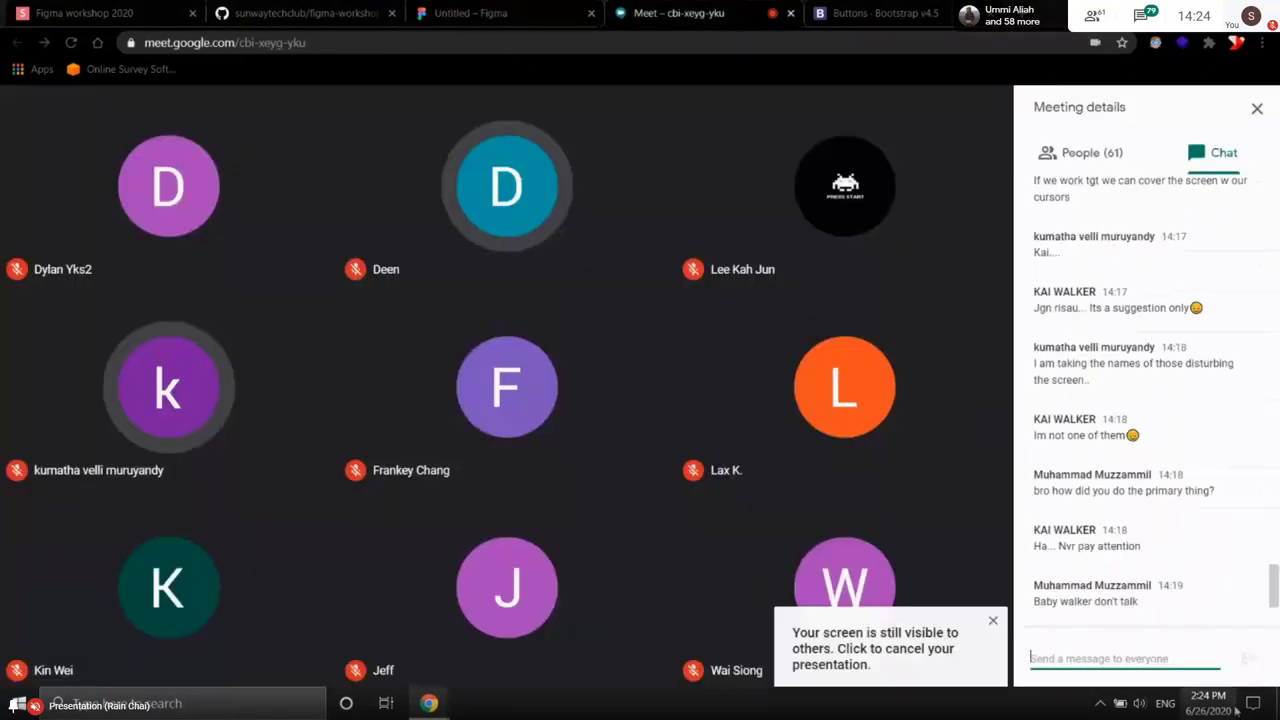
type("#")
key("ctrl+v")
key("Return")
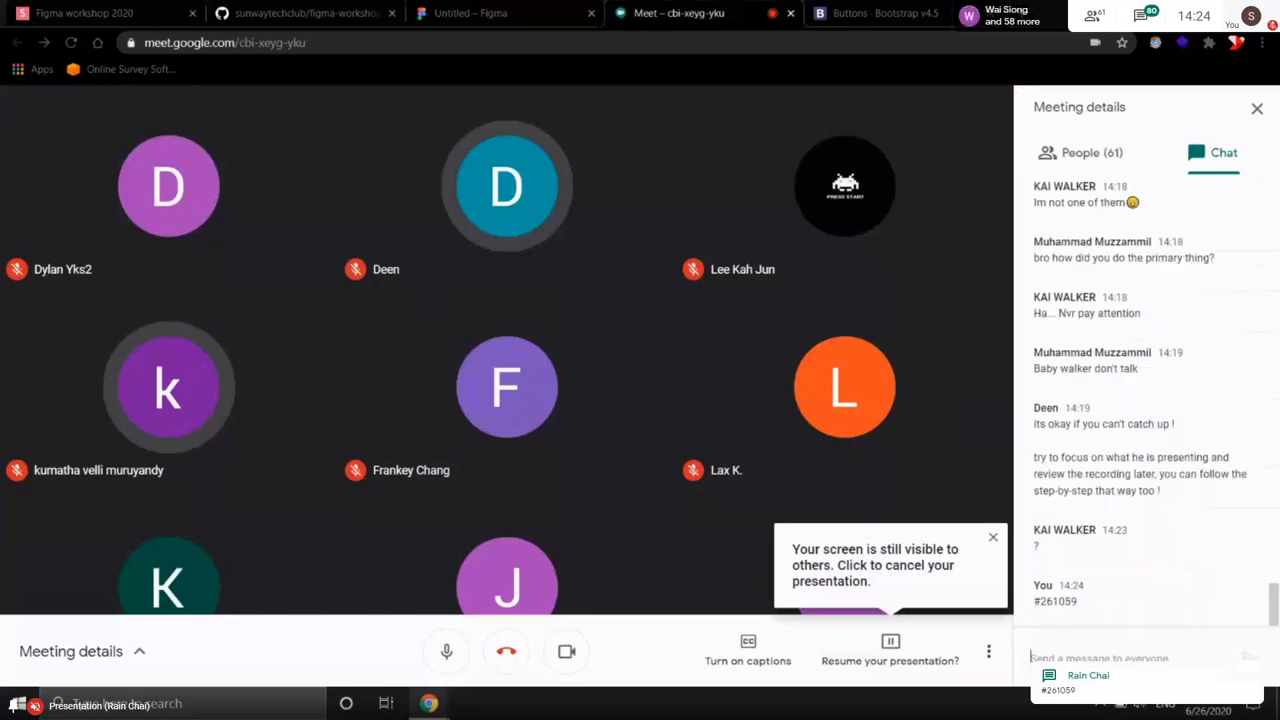
key("ctrl+2")
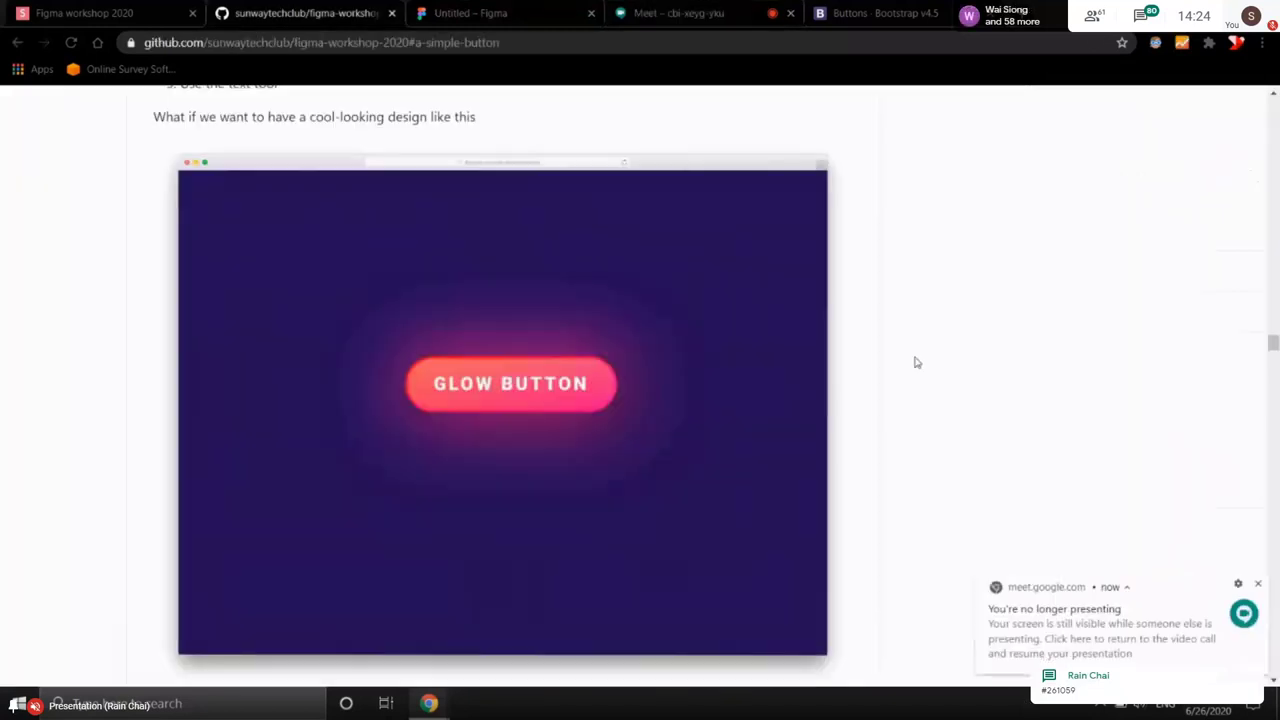
key("ctrl+3")
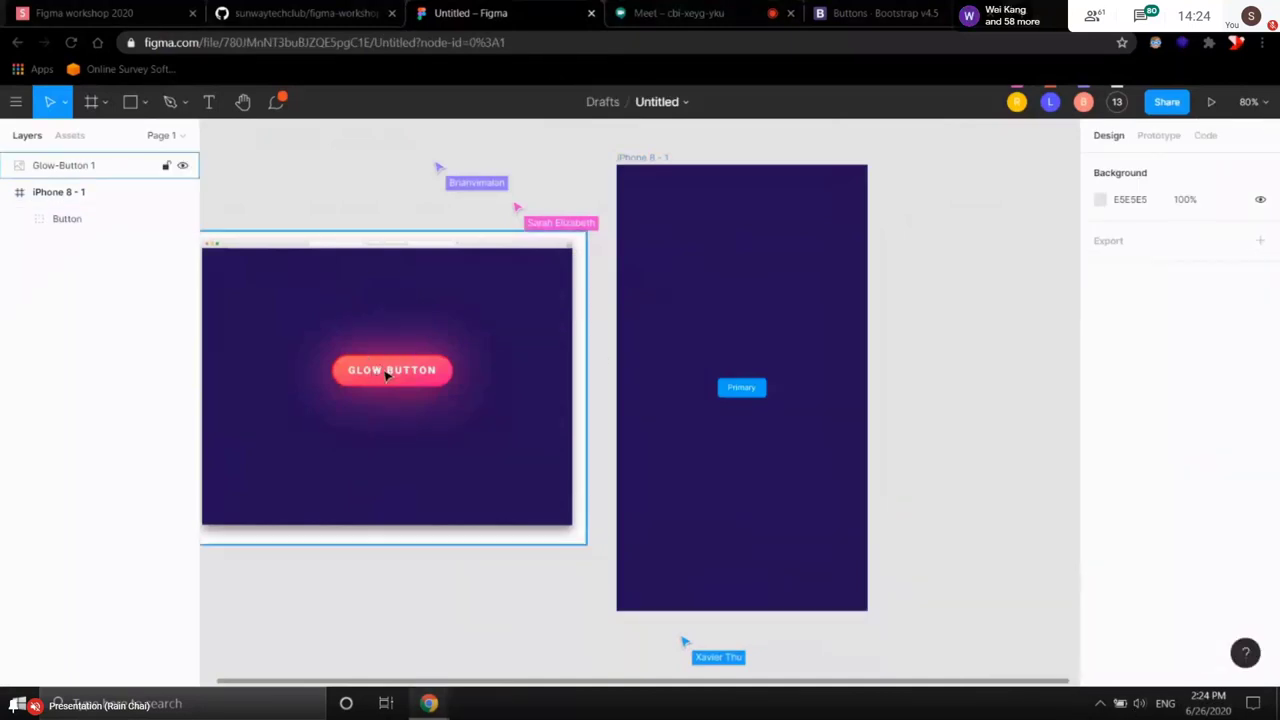
- Replace the label text of the Primary button with GLOW BUTTON
scroll(726, 400, "up", 5)
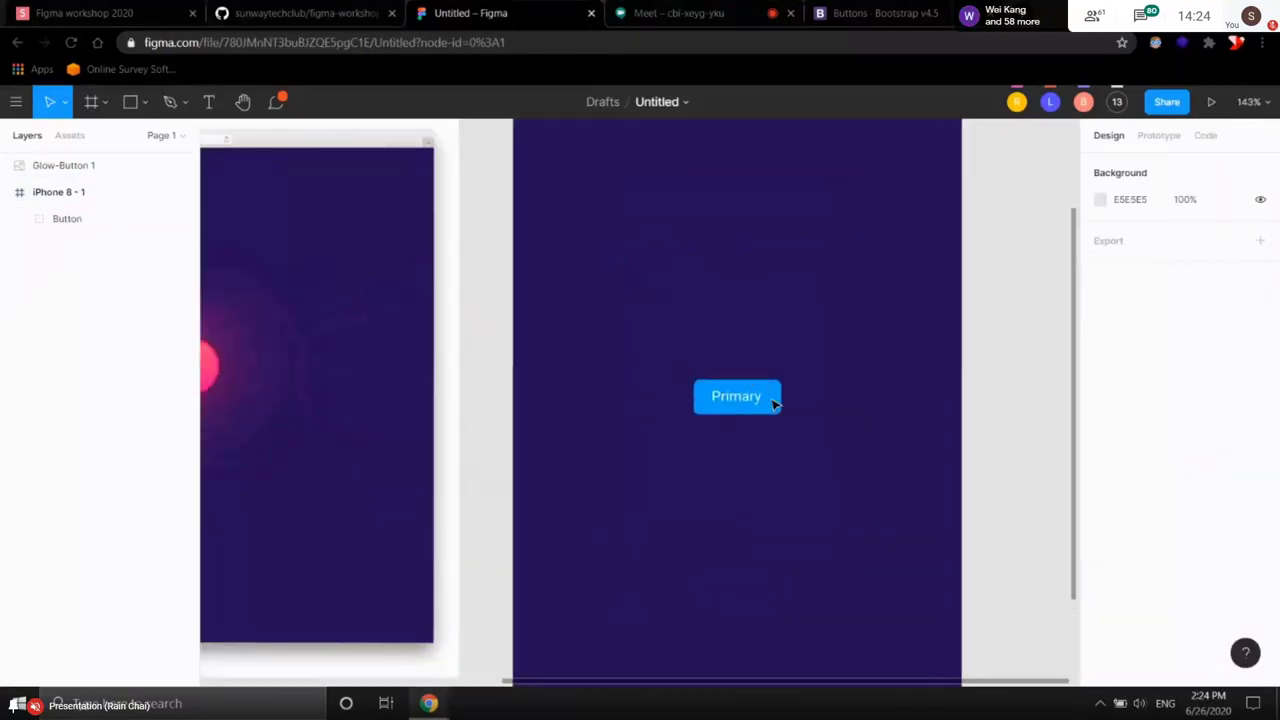
left_click_drag(327, 386, 467, 386)
scroll(797, 374, "right", 5)
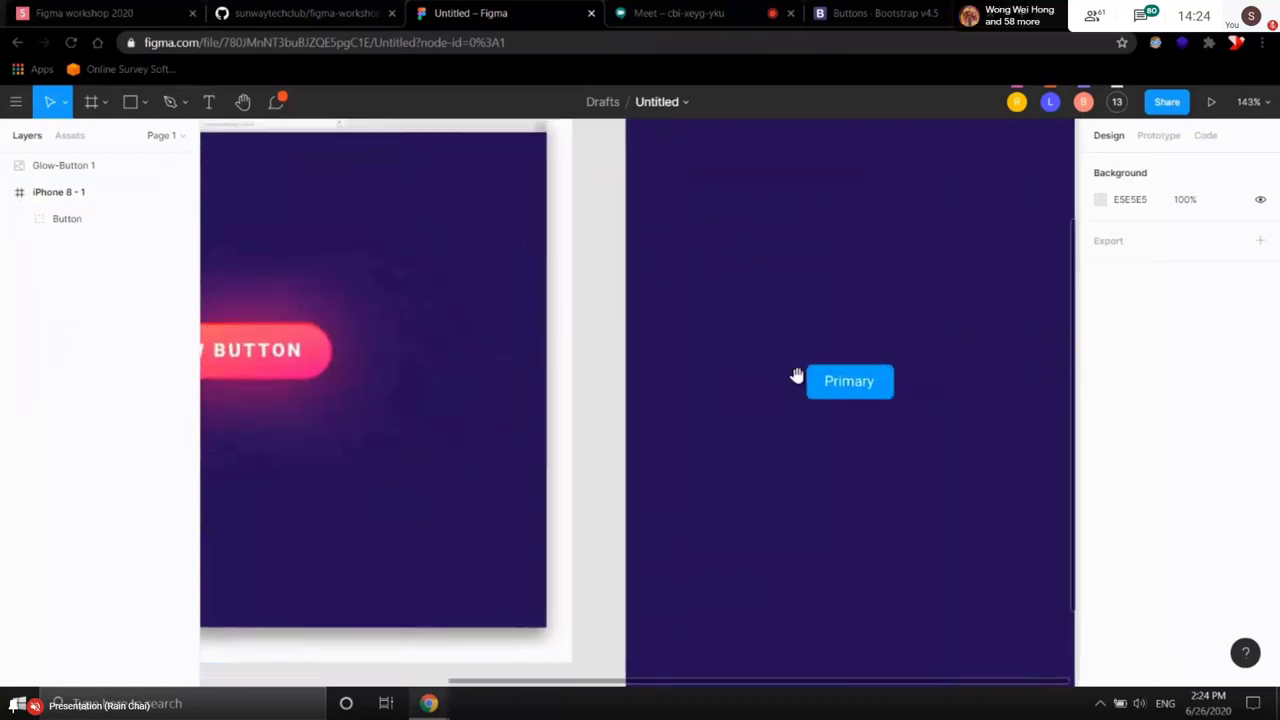
scroll(643, 391, "up", 2)
double_click(640, 393)
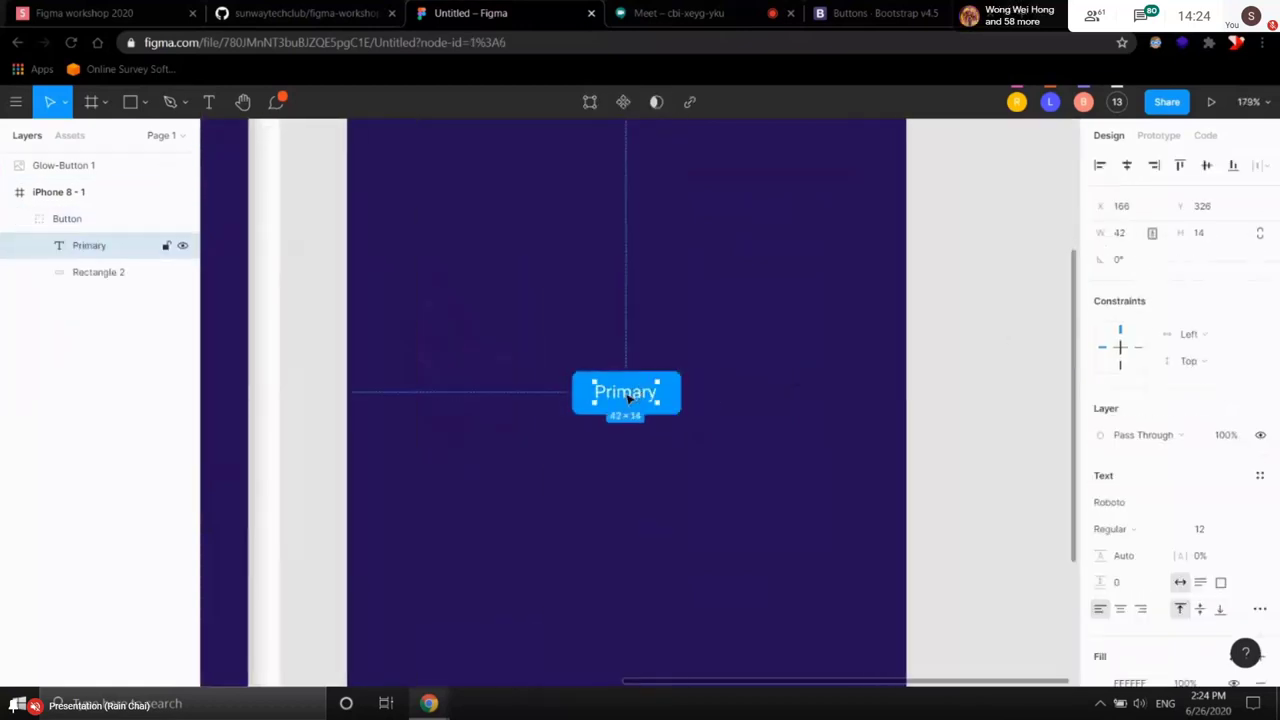
left_click(743, 437)
scroll(638, 393, "up", 5)
left_click(640, 395)
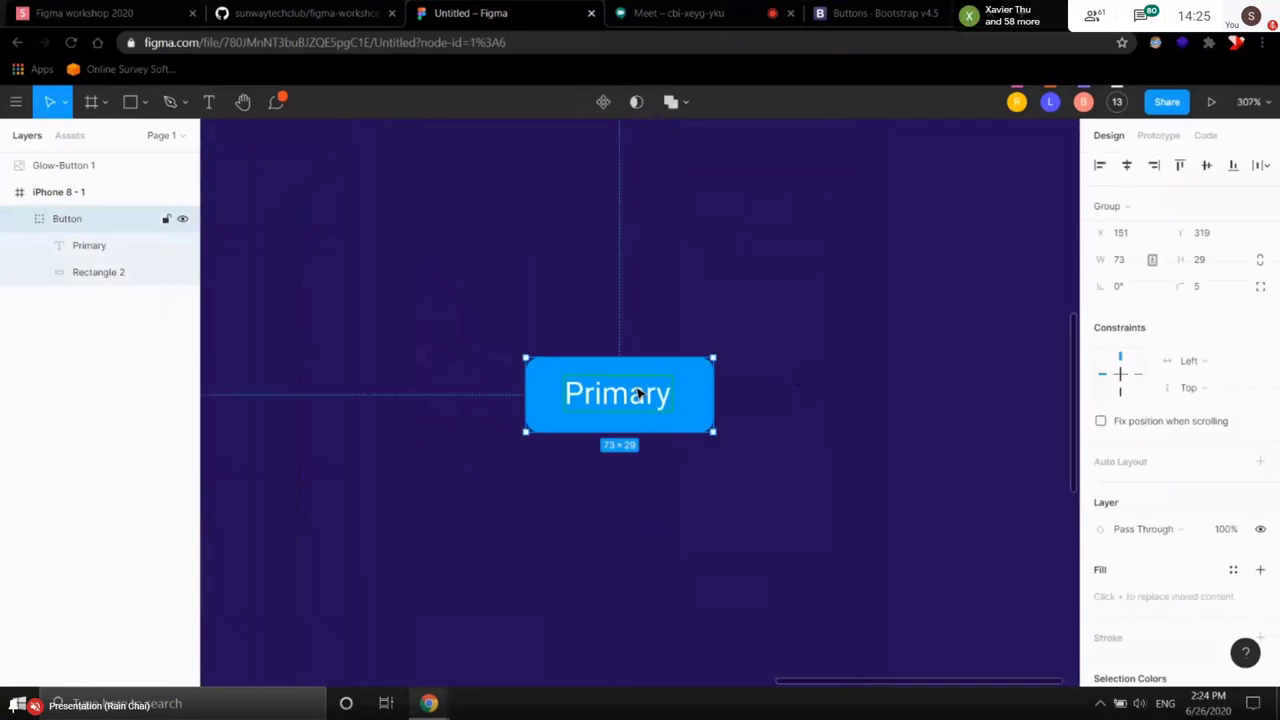
double_click(640, 395)
double_click(645, 400)
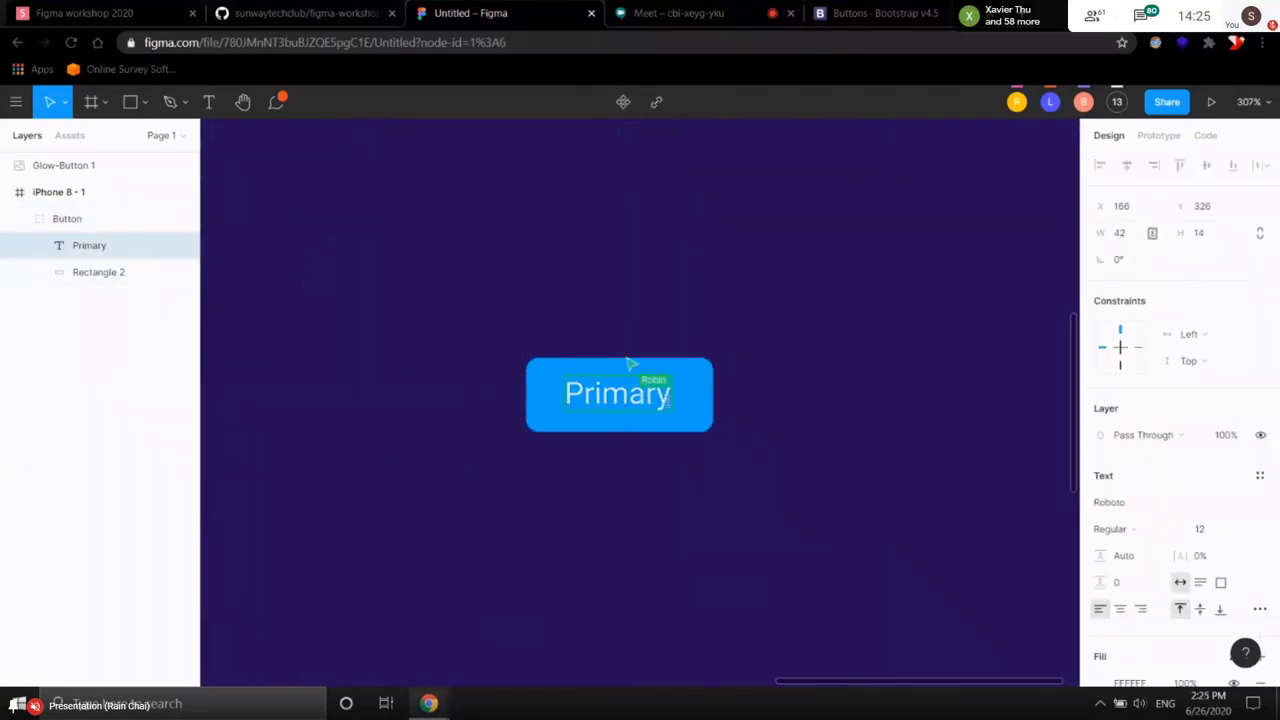
type("GLOW ")
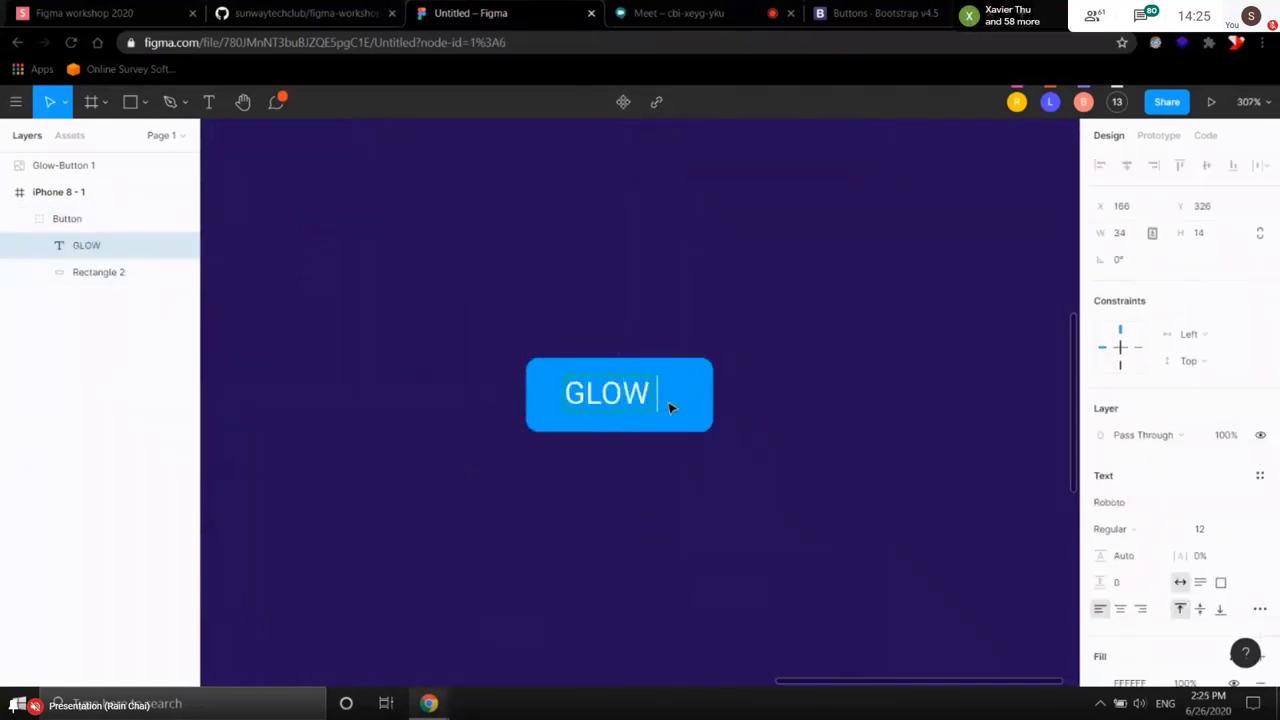
type("BUTTON")
key("Escape")
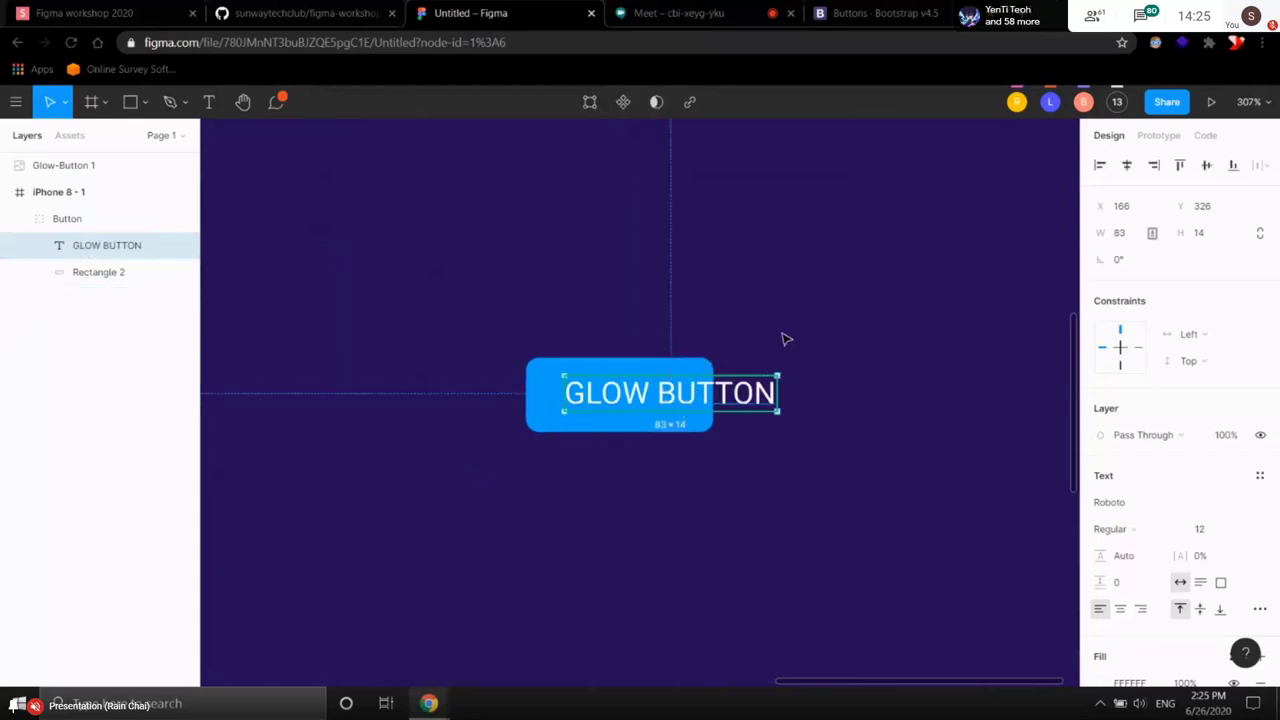
- Widen the blue button rectangle to about 121 so it surrounds the whole GLOW BUTTON label
left_click(700, 368)
left_click_drag(713, 374, 810, 374)
left_click_drag(790, 373, 836, 371)
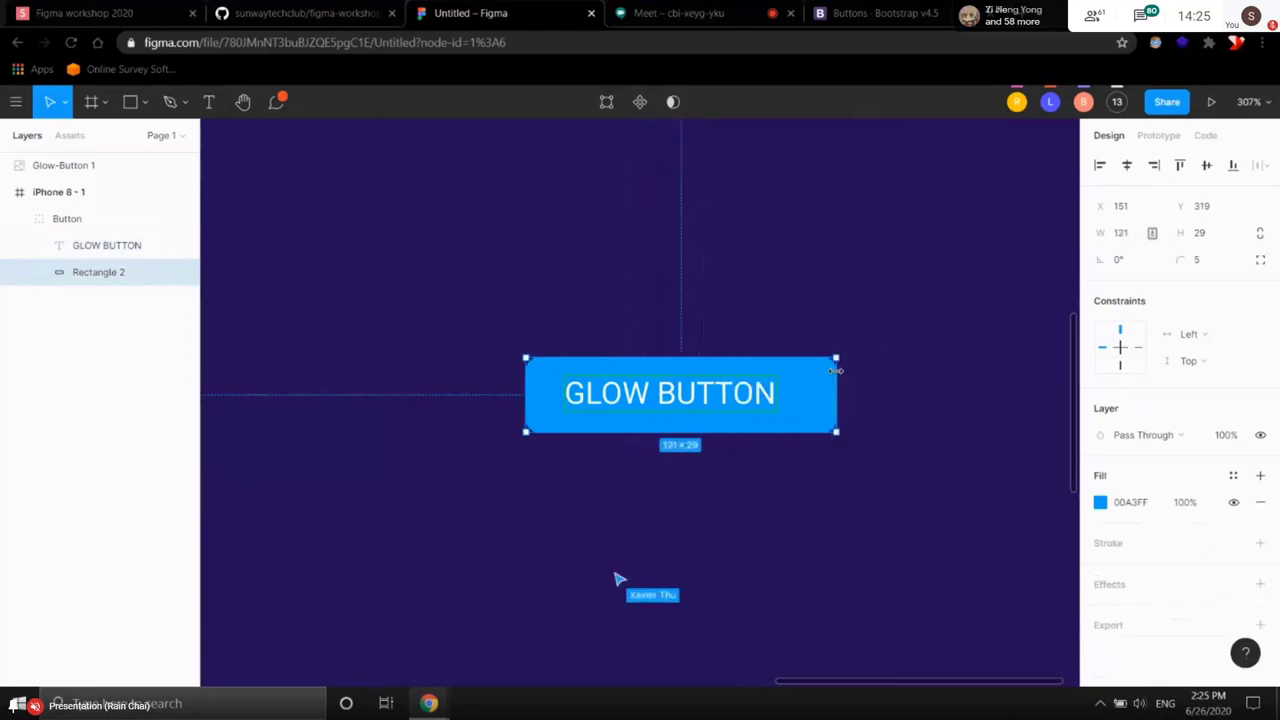
- Undo the widening of the blue button rectangle
left_click(883, 303)
key("ctrl+z")
key("ctrl+z")
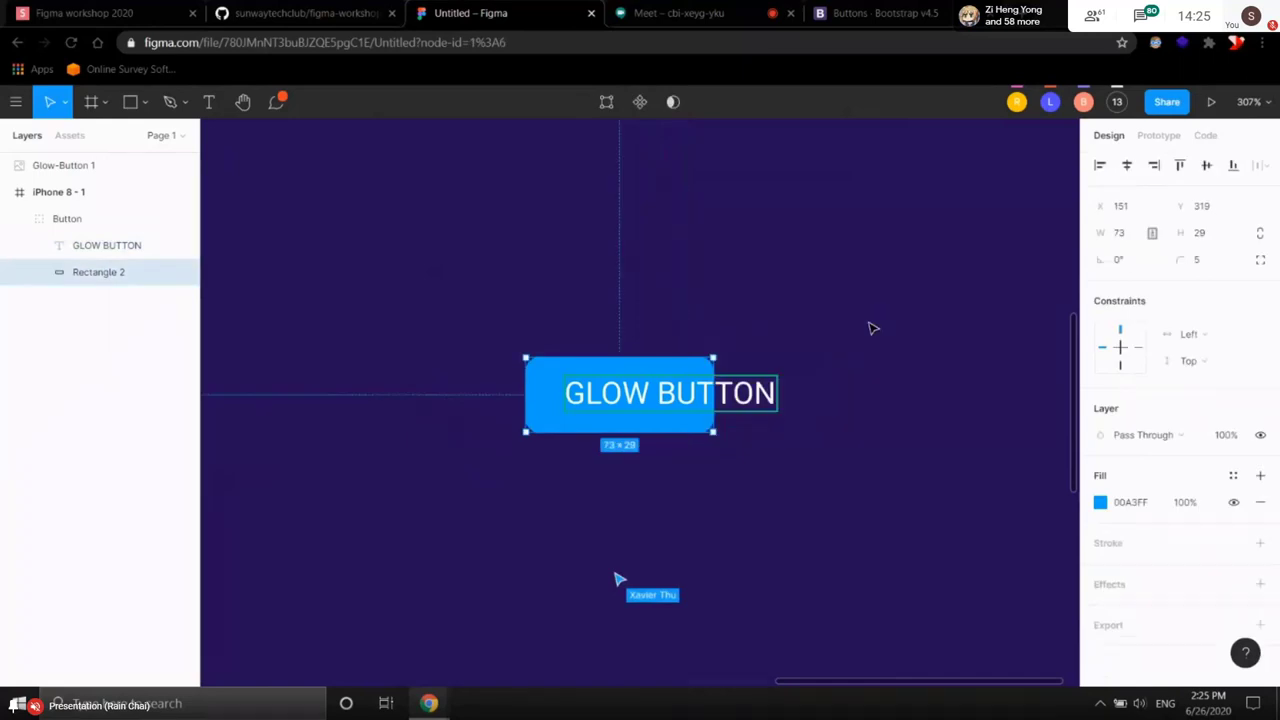
- Change the button's label text back to Primary and deselect it
key("shift+Tab")
key("Return")
key("BackSpace")
key("BackSpace")
key("BackSpace")
key("BackSpace")
key("BackSpace")
key("BackSpace")
key("BackSpace")
key("BackSpace")
key("BackSpace")
key("BackSpace")
key("BackSpace")
type("Primary")
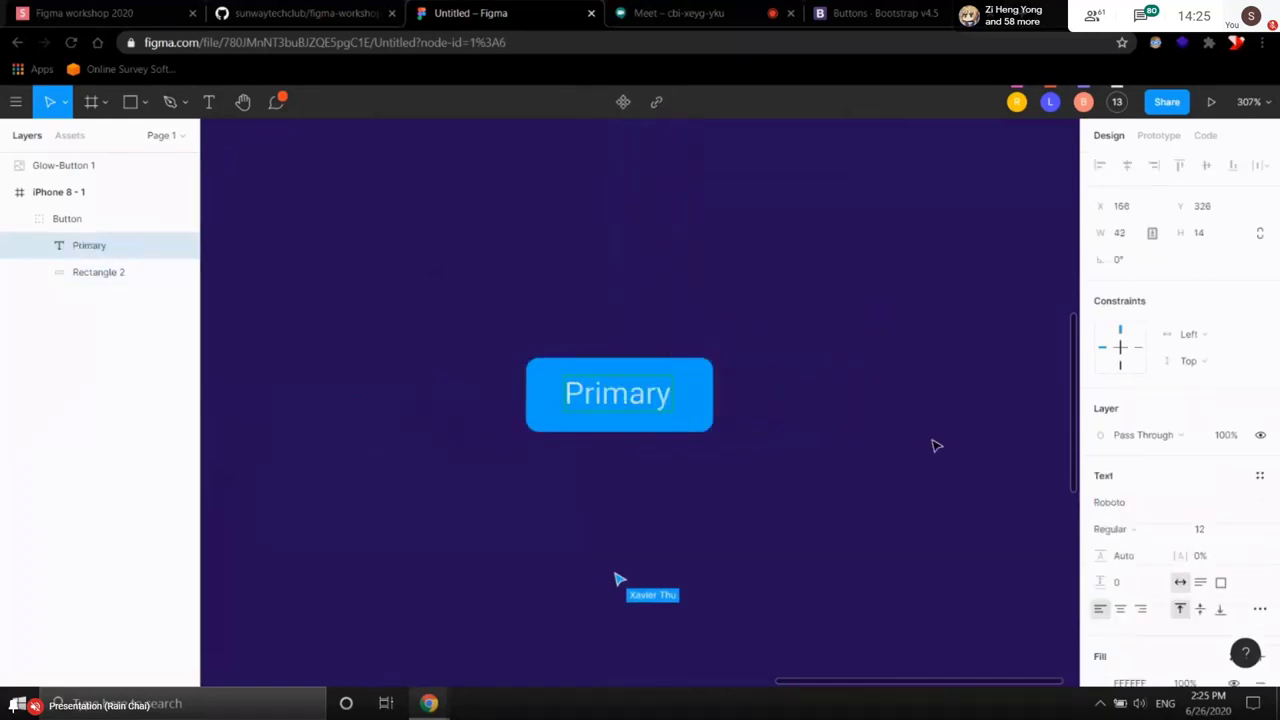
key("Escape")
key("Escape")
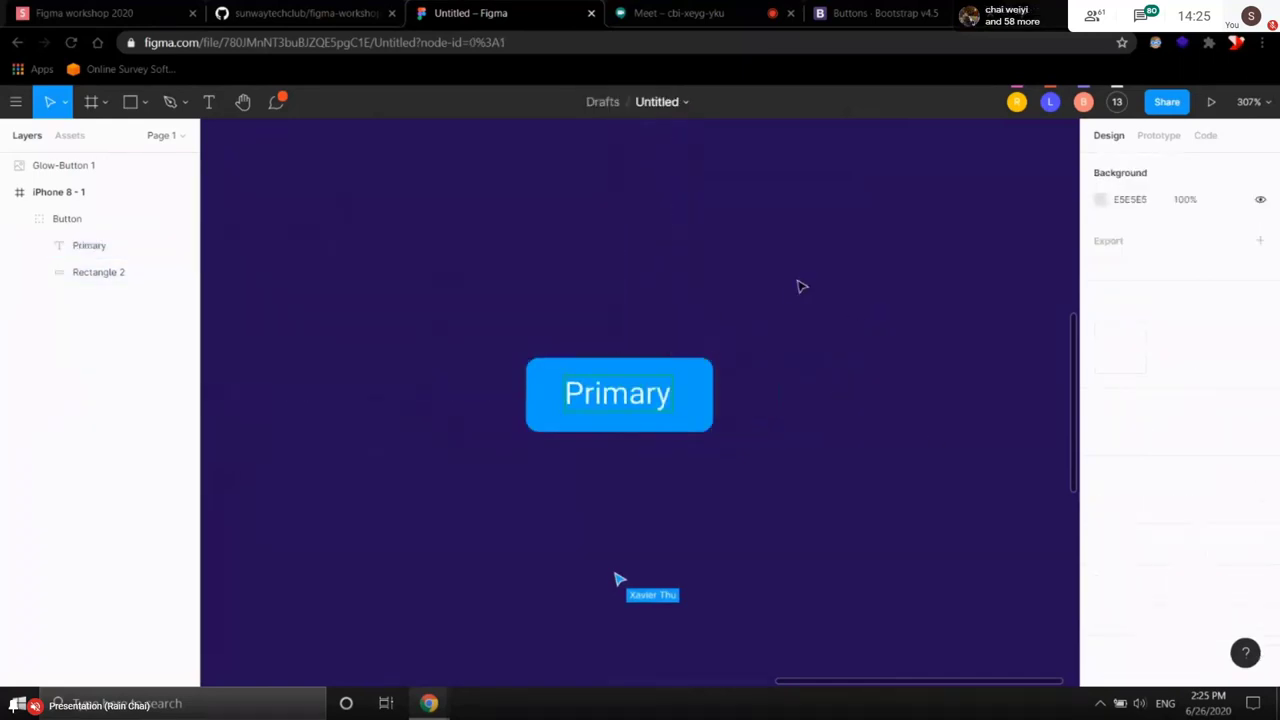
- Select the Button group and add Auto Layout to it
left_click(118, 216)
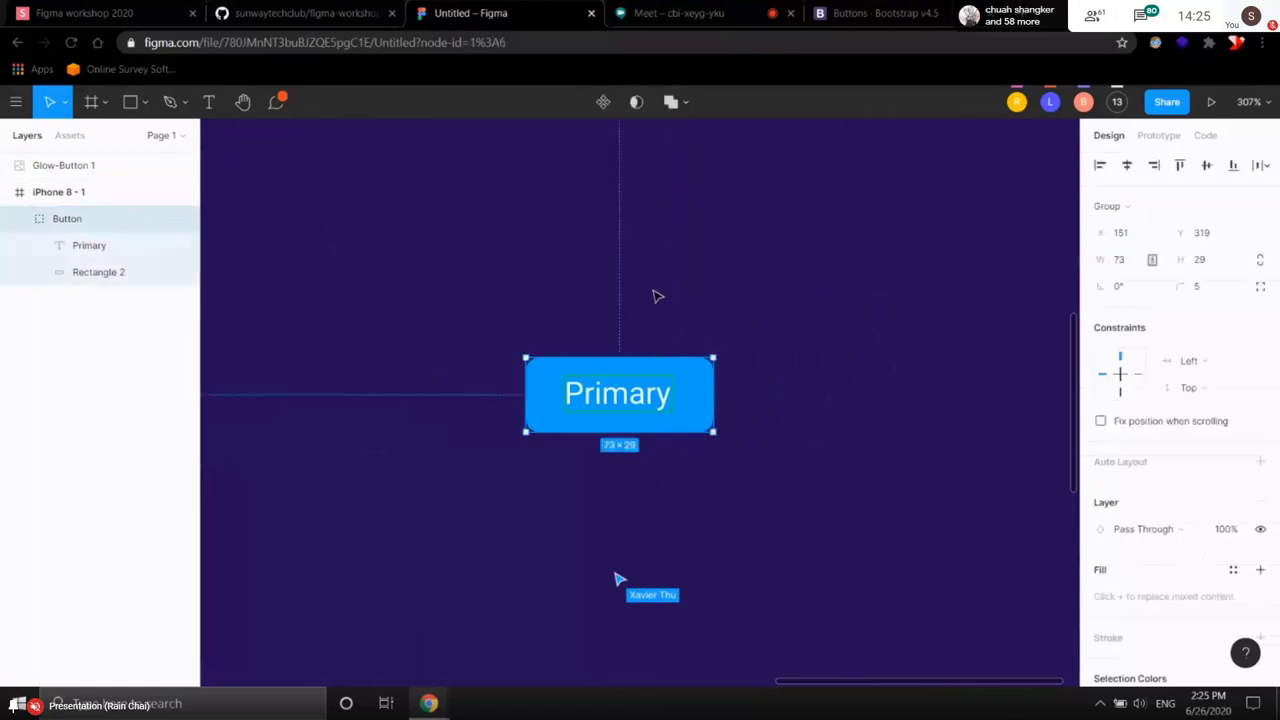
scroll(1150, 310, "down", 2)
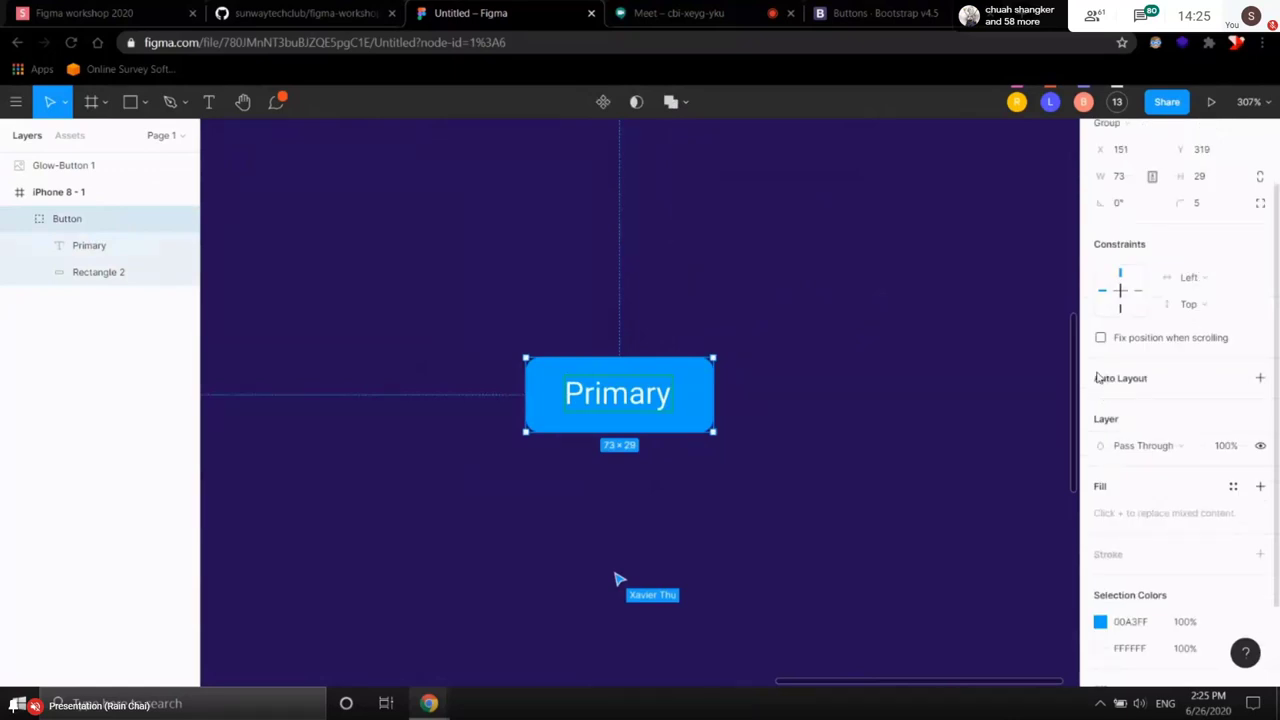
left_click(1256, 378)
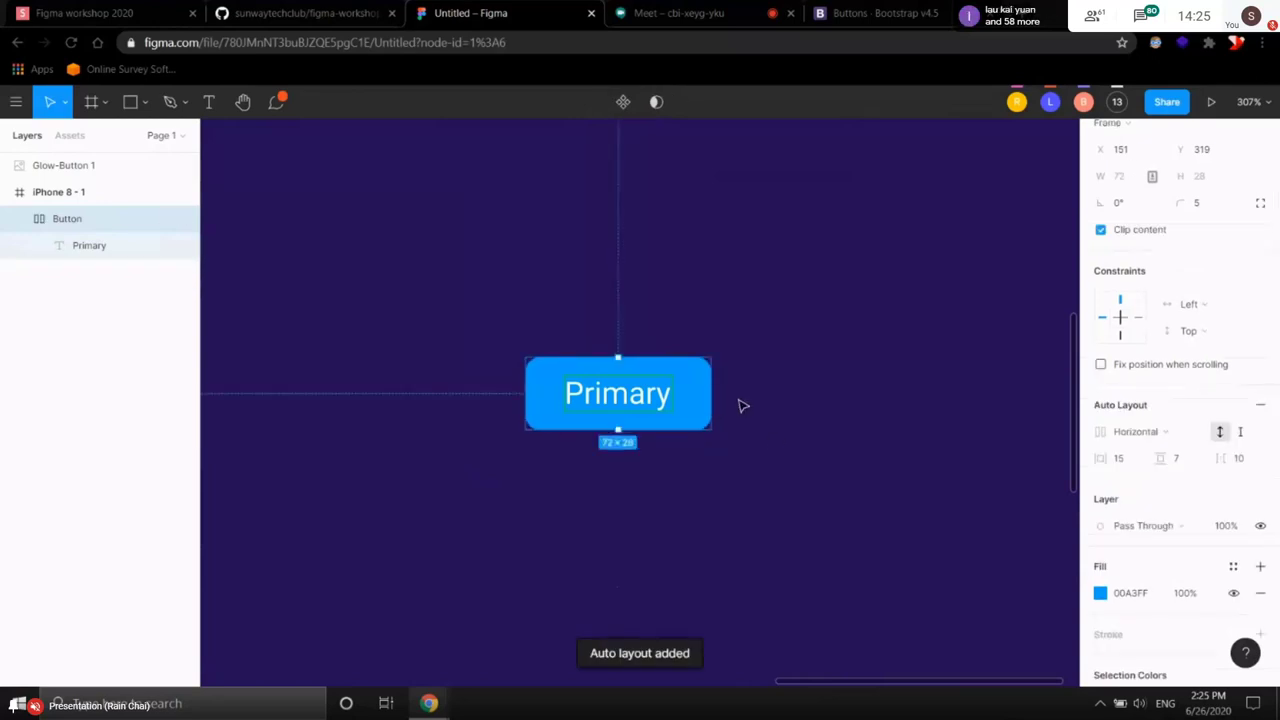
- Examine the Button's generated CSS, especially its Auto Layout properties, and return to its design properties
scroll(1133, 335, "up", 1)
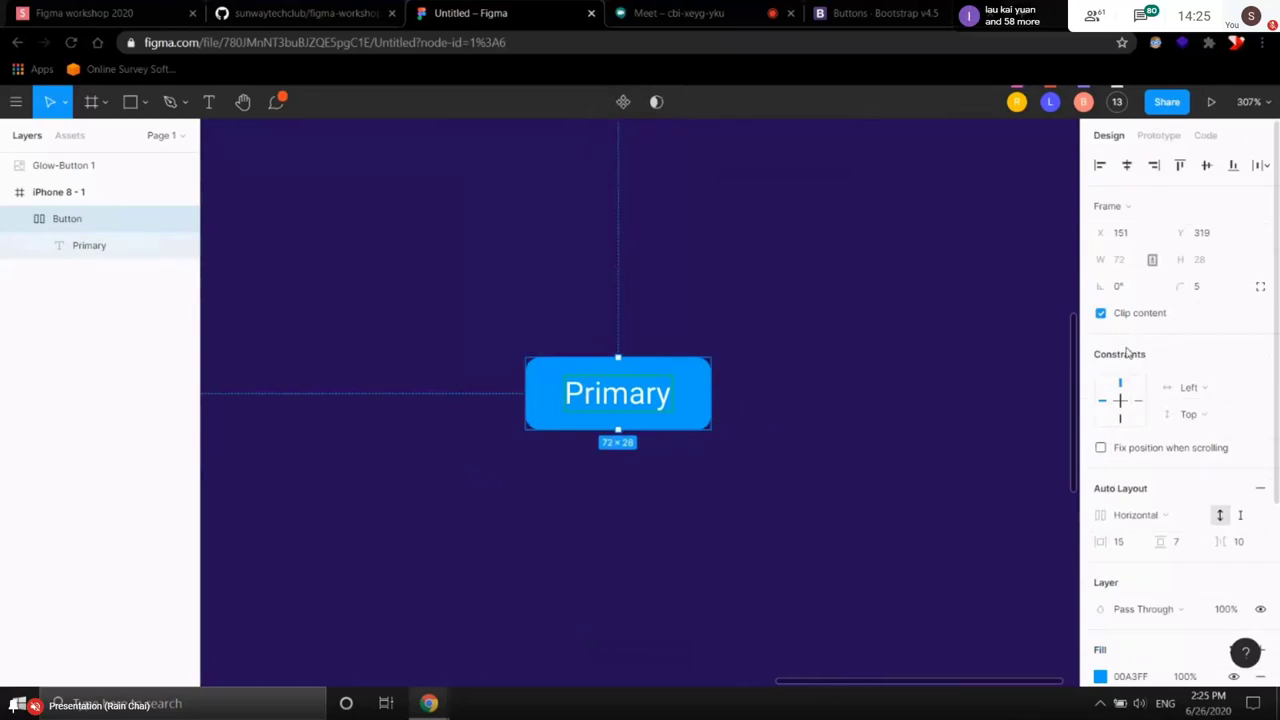
left_click(1205, 135)
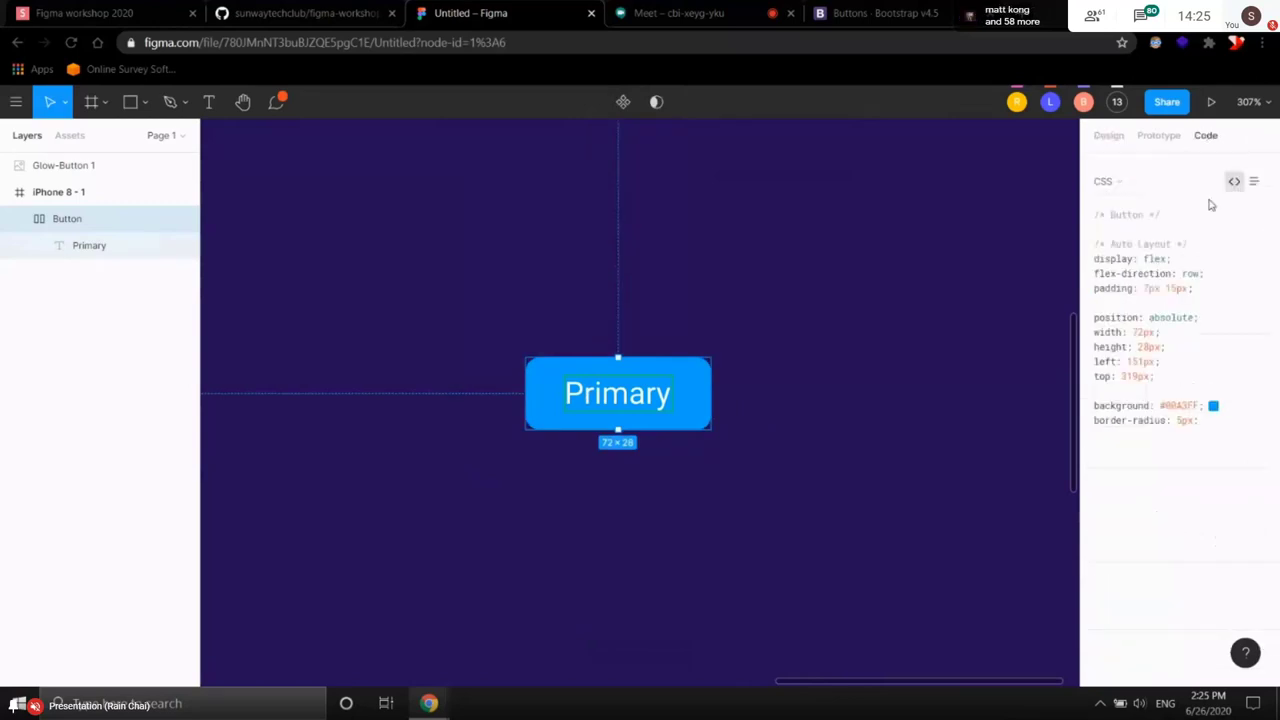
left_click_drag(1217, 284, 1096, 254)
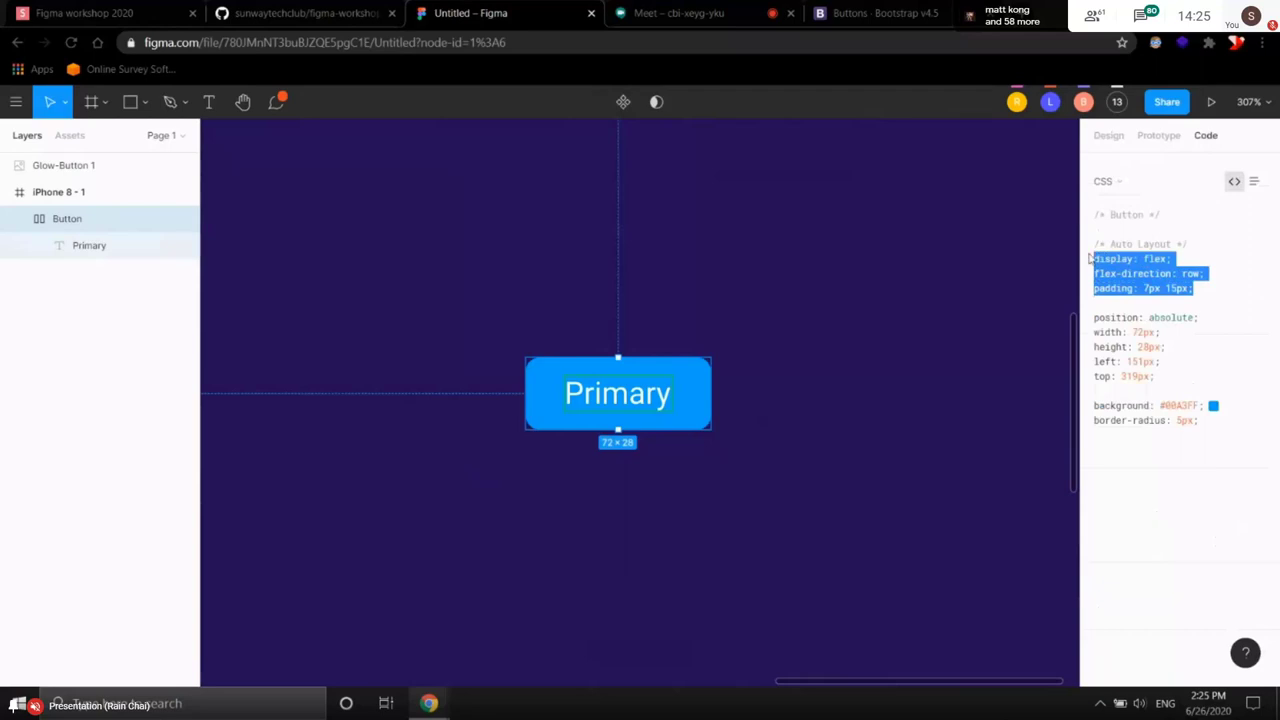
left_click(1210, 273)
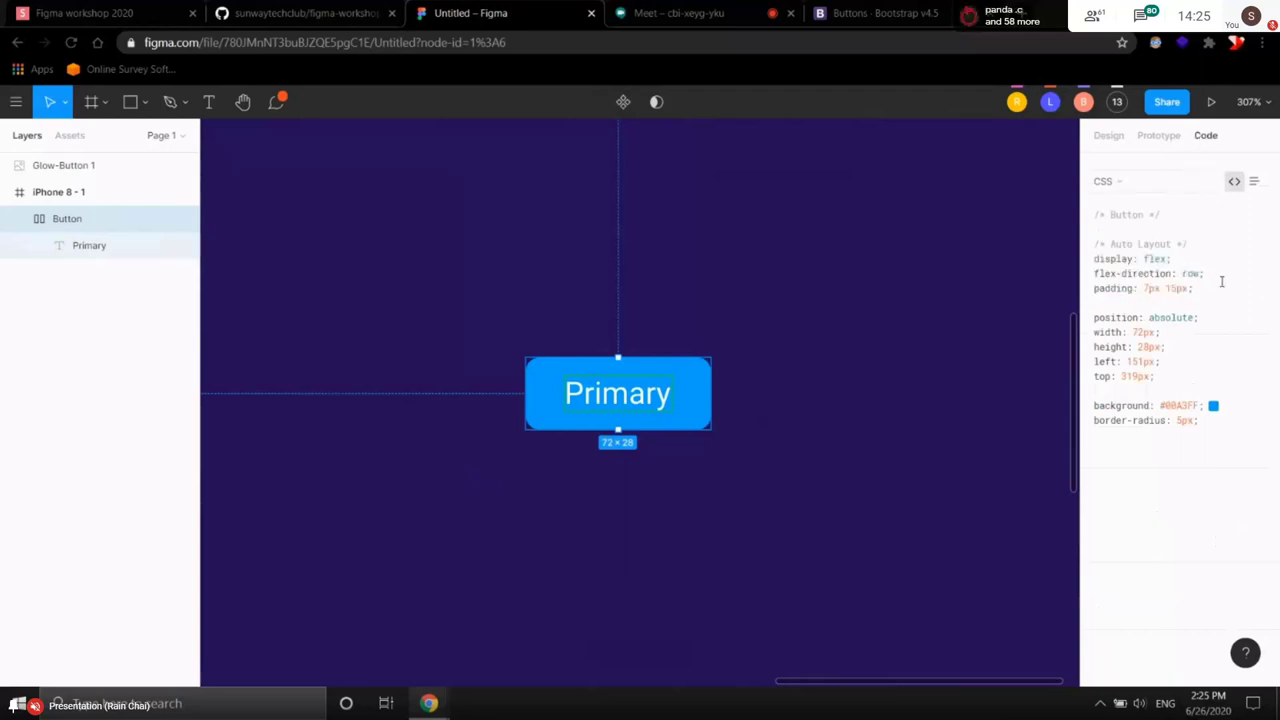
left_click_drag(1200, 421, 1094, 244)
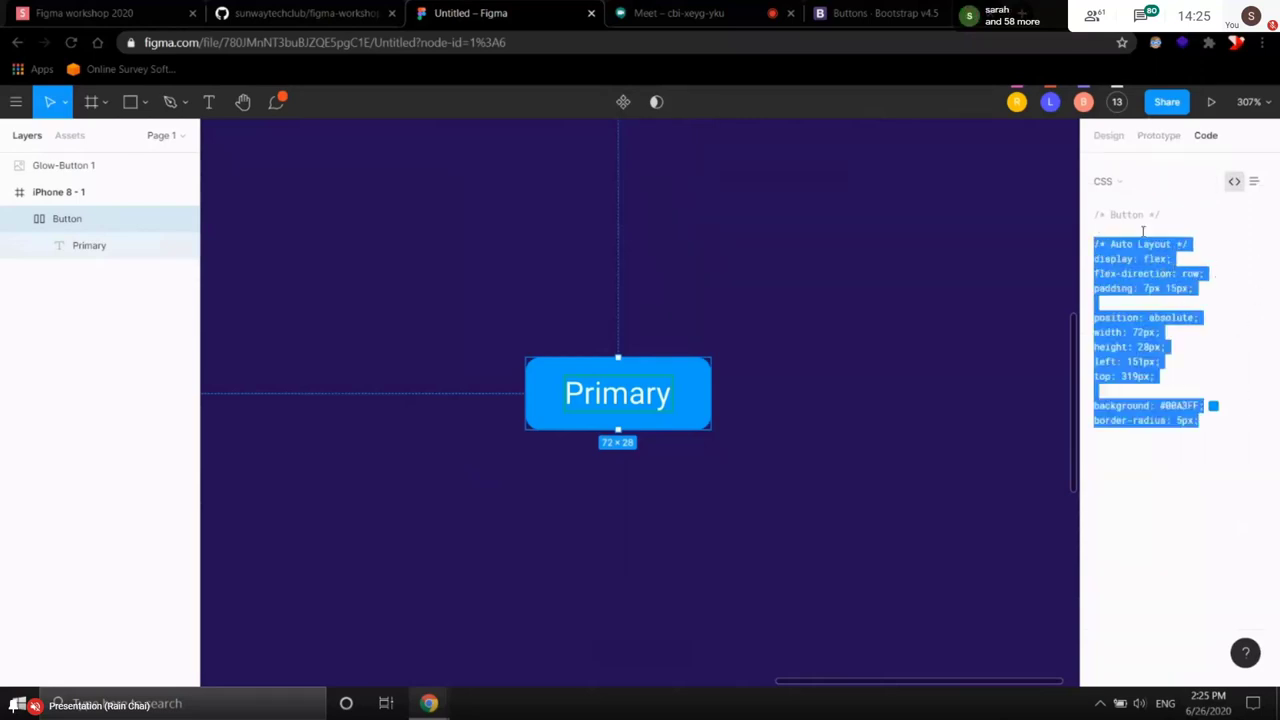
left_click(1106, 137)
scroll(1098, 422, "down", 2)
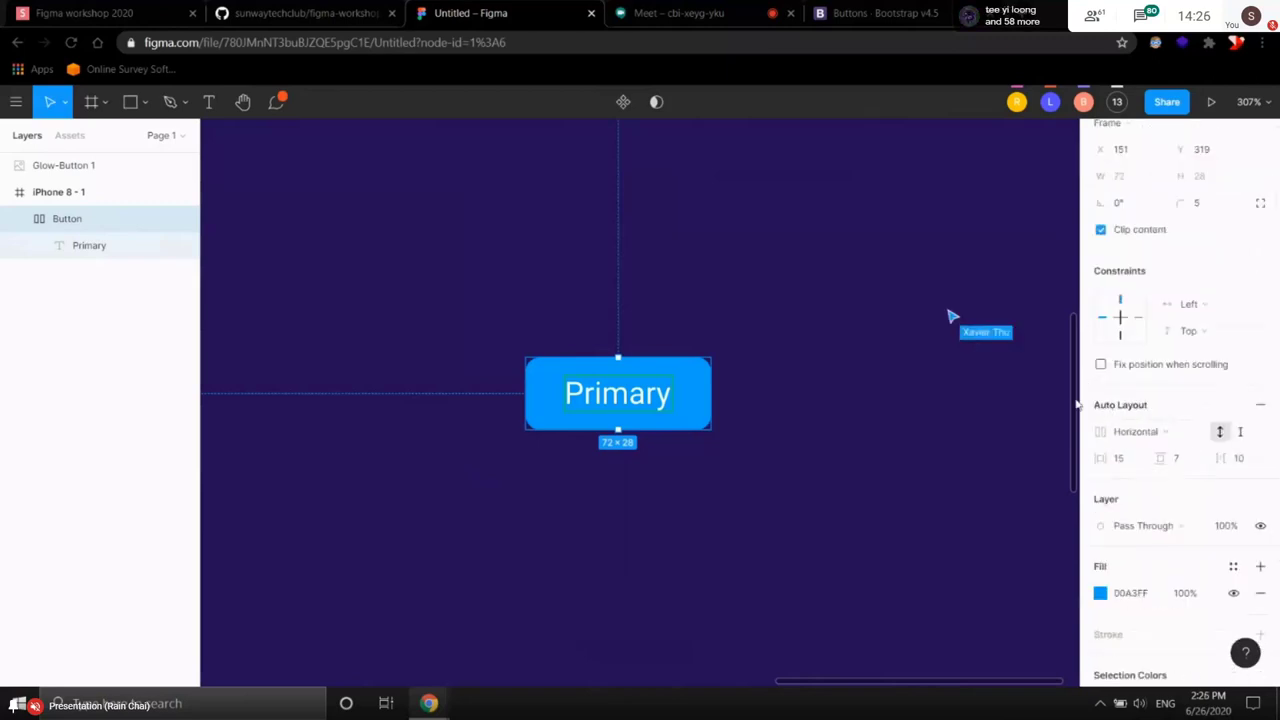
- Change the button's label text from Primary to GLOW BUTTON and deselect it
left_click(823, 373)
double_click(631, 392)
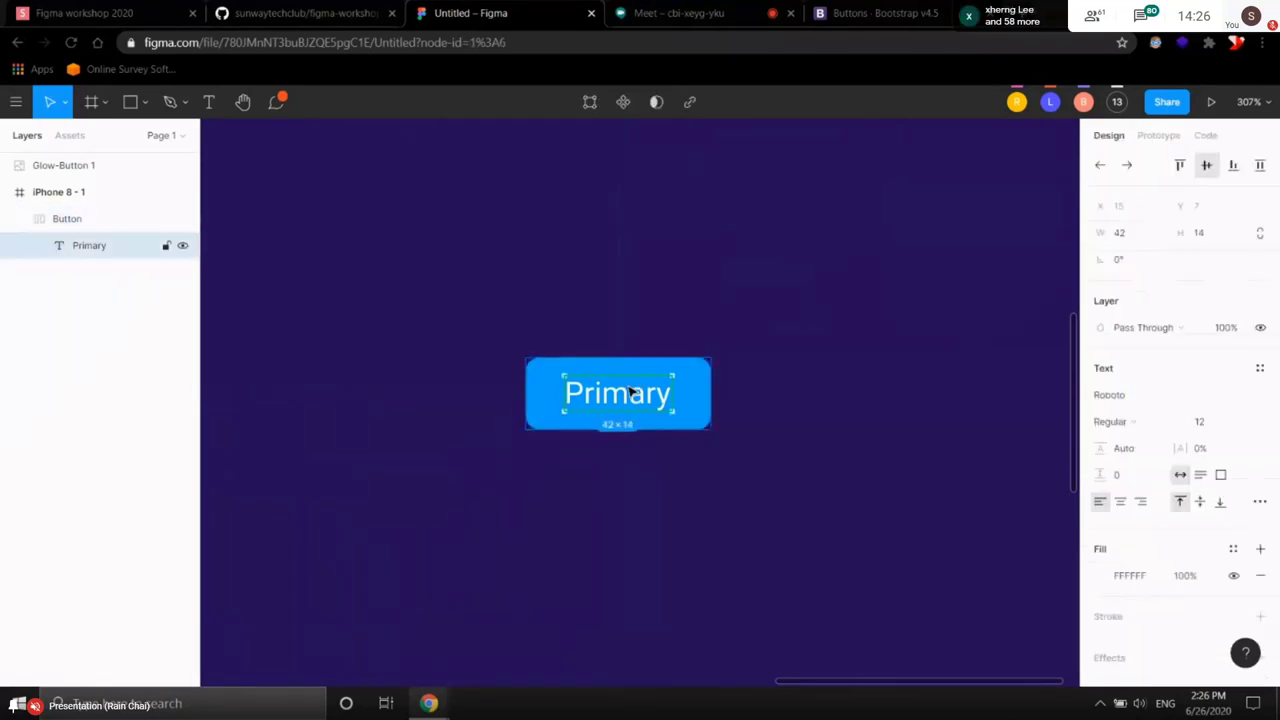
double_click(631, 392)
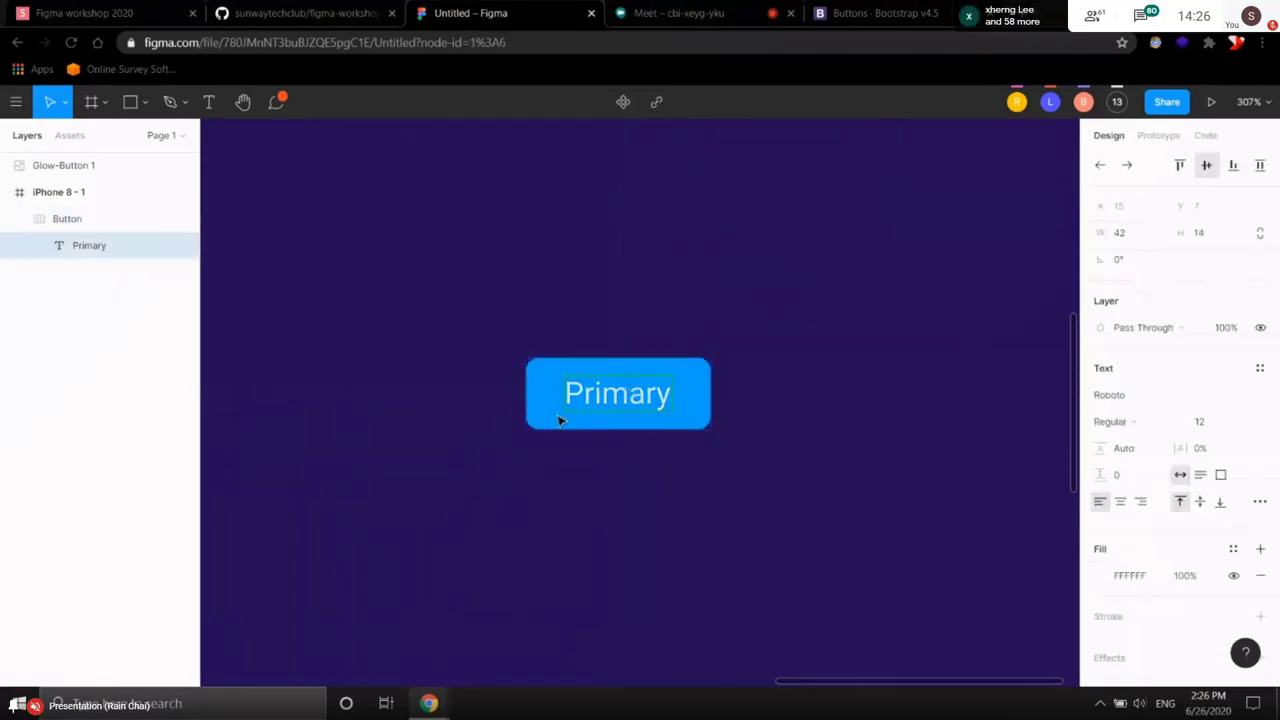
type("GLOW BUT")
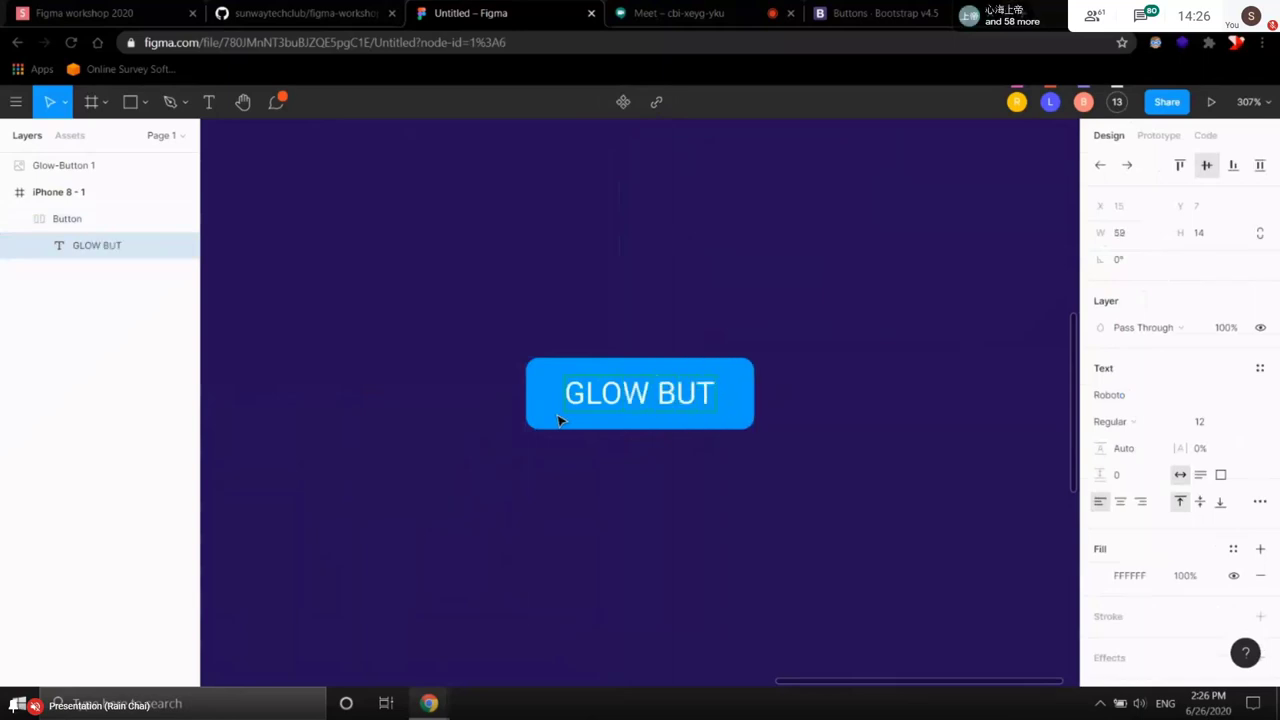
type("TON")
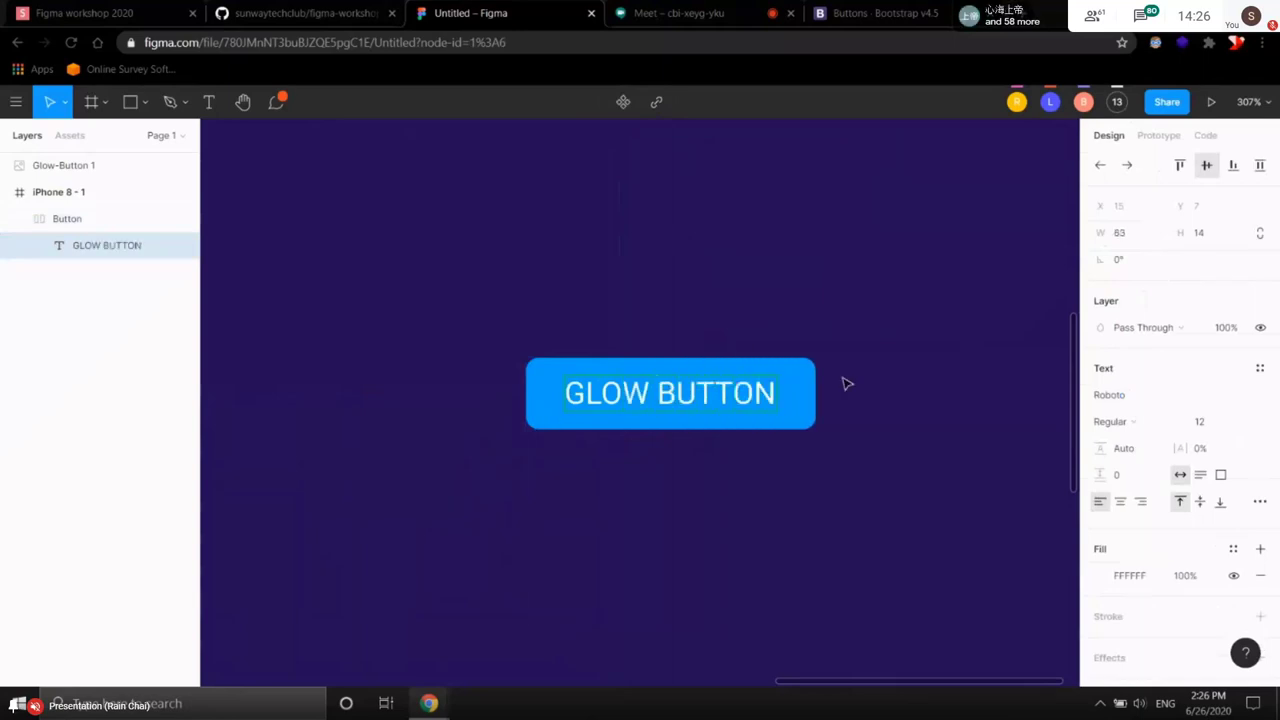
key("Escape")
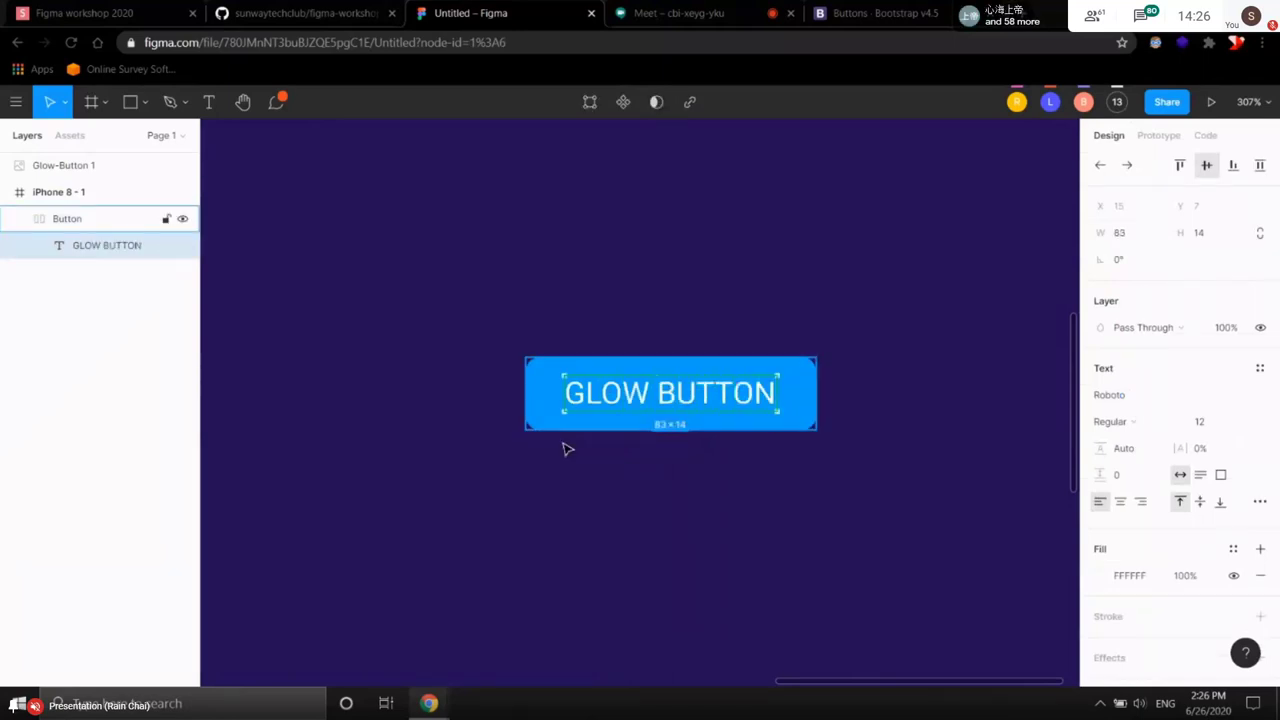
left_click(751, 457)
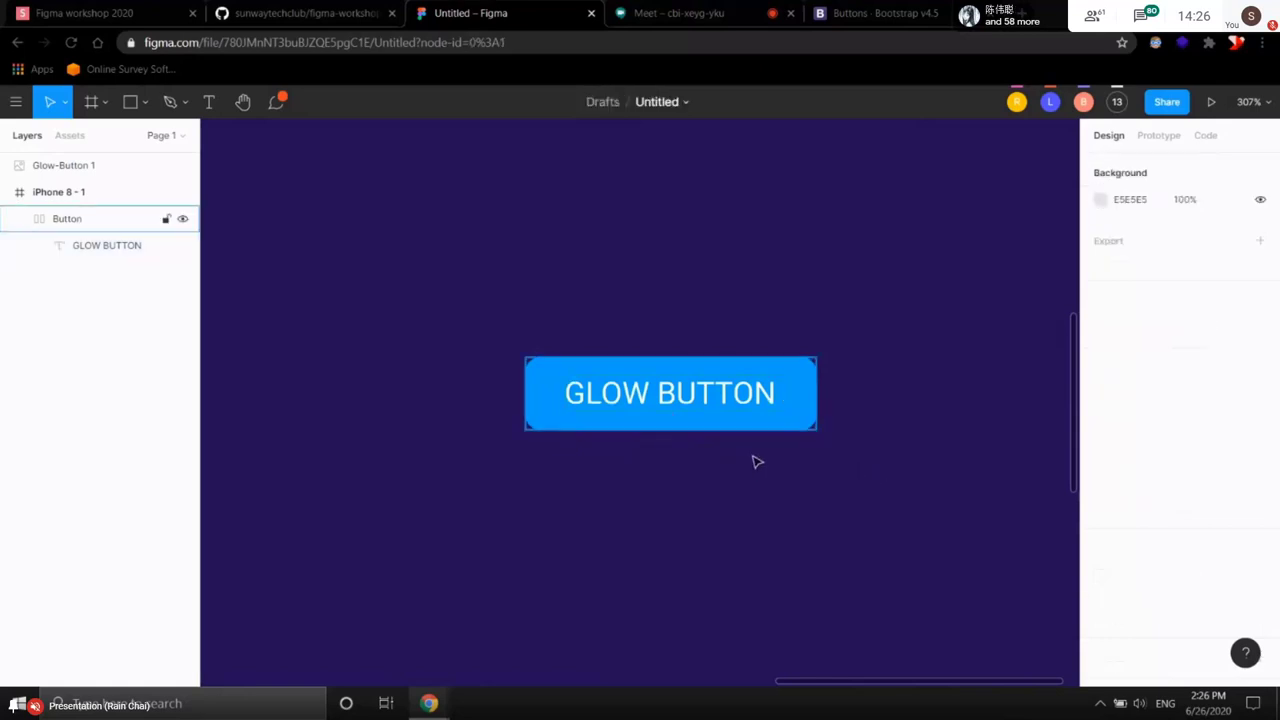
- Try out different horizontal padding values in the Button's Auto Layout
left_click(815, 376)
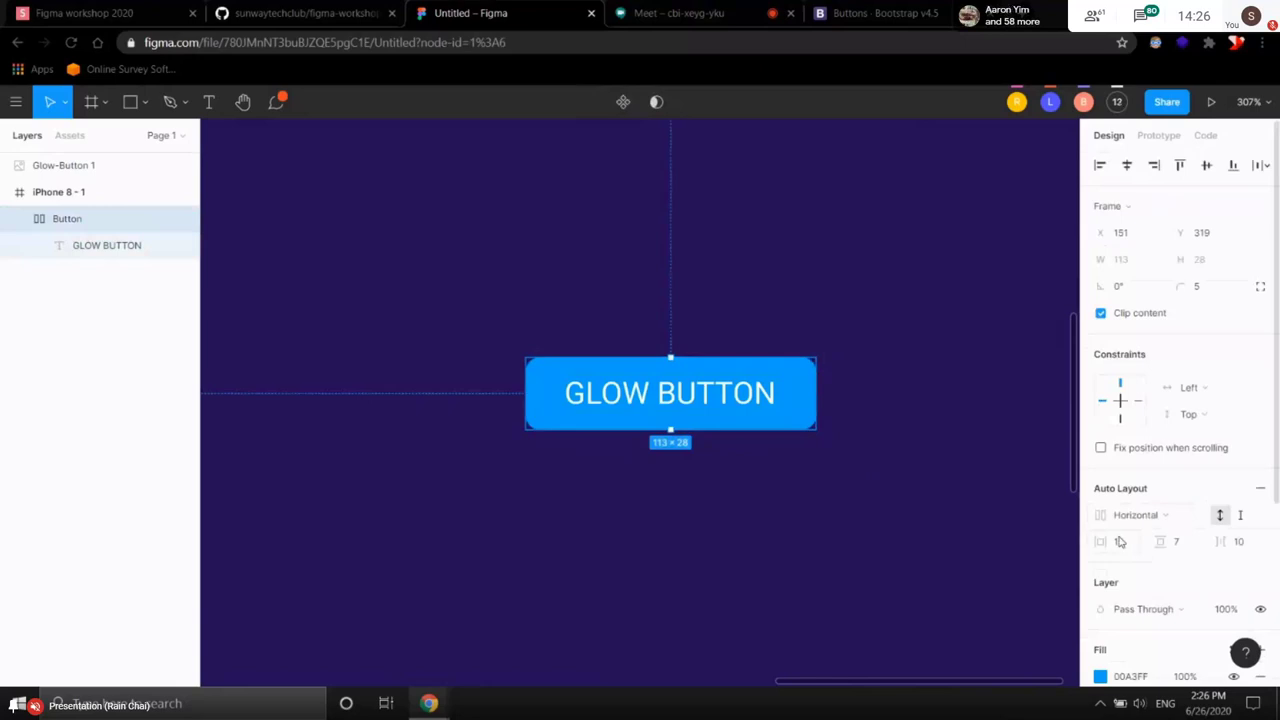
left_click_drag(1100, 541, 1154, 541)
left_click(987, 440)
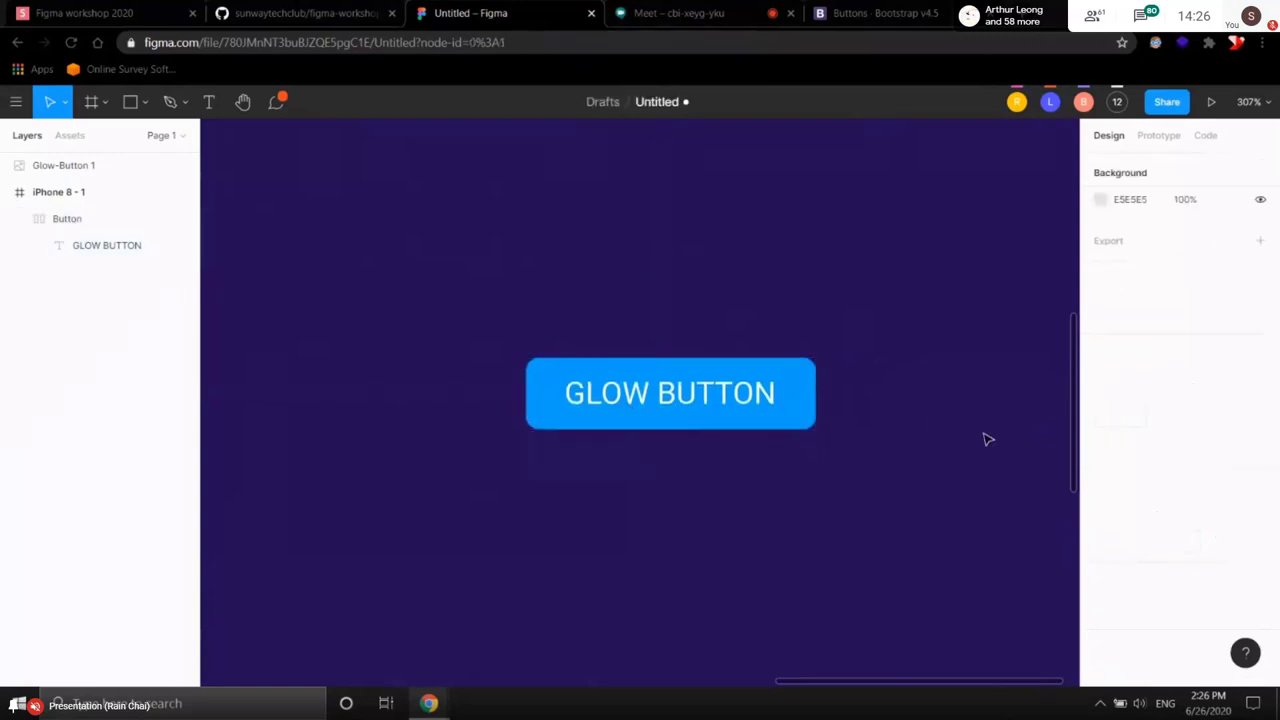
- Move the Button to the horizontal centre of the iPhone 8 frame, at X 131, and deselect it
scroll(915, 412, "down", 2)
scroll(938, 389, "down", 3)
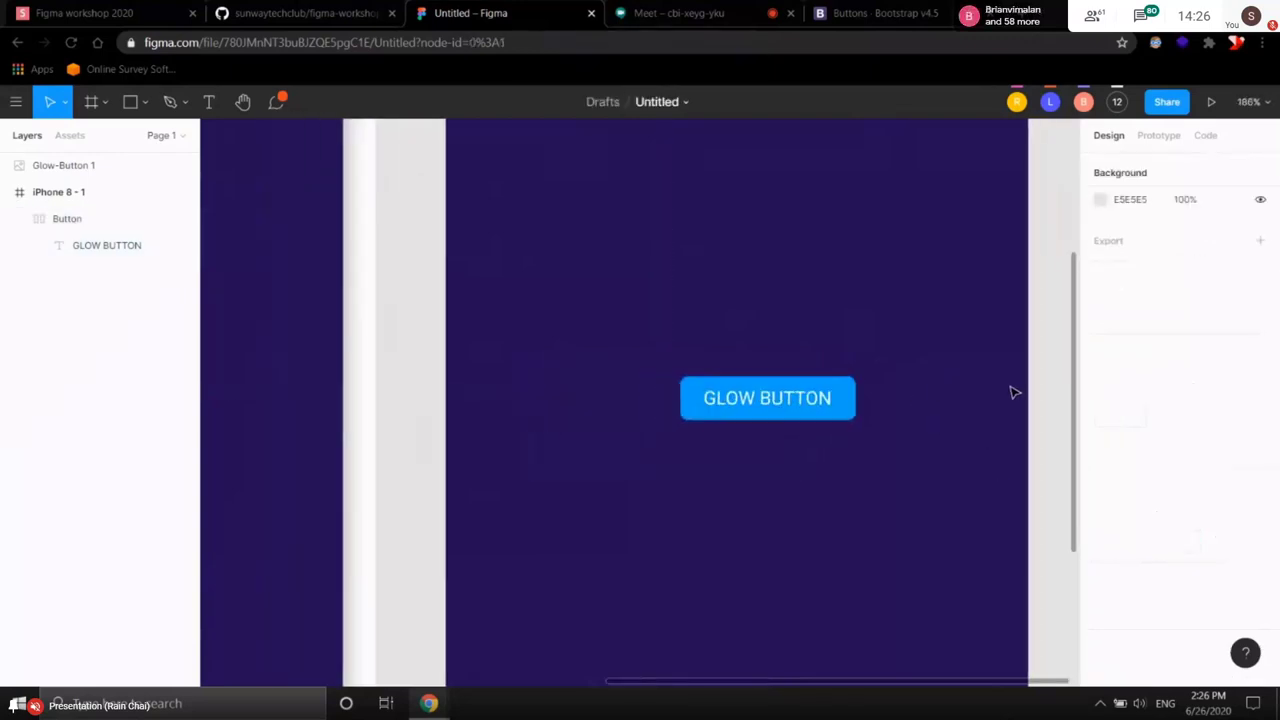
left_click_drag(909, 357, 887, 384)
scroll(887, 384, "down", 2)
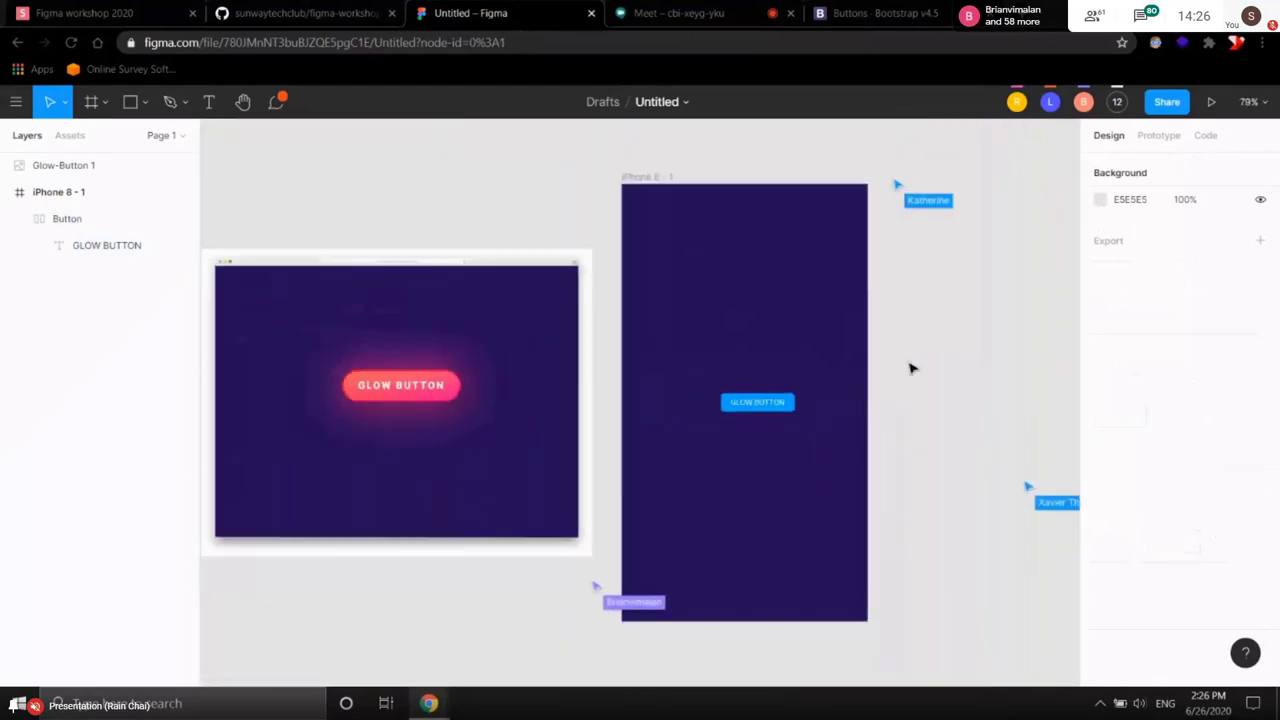
left_click(779, 404)
left_click_drag(779, 404, 772, 406)
left_click(800, 350)
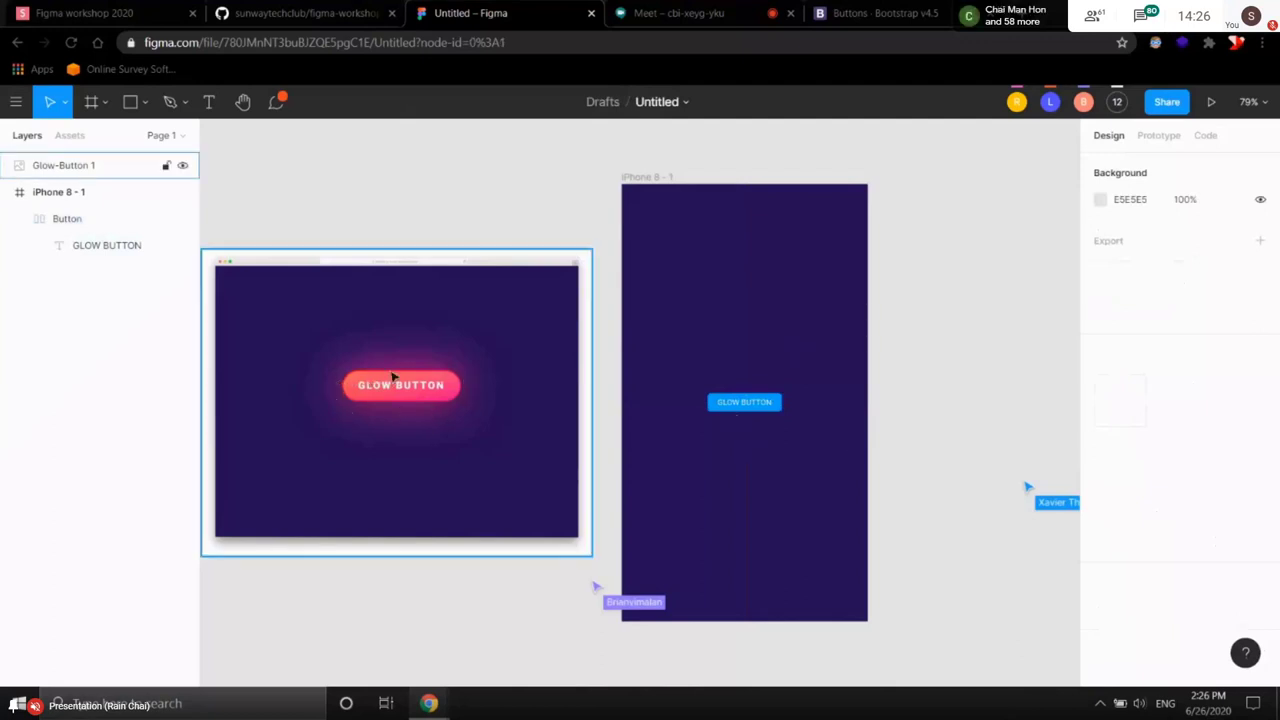
- Round the Button frame's corners with a corner radius of 15 and deselect it
scroll(767, 420, "up", 3)
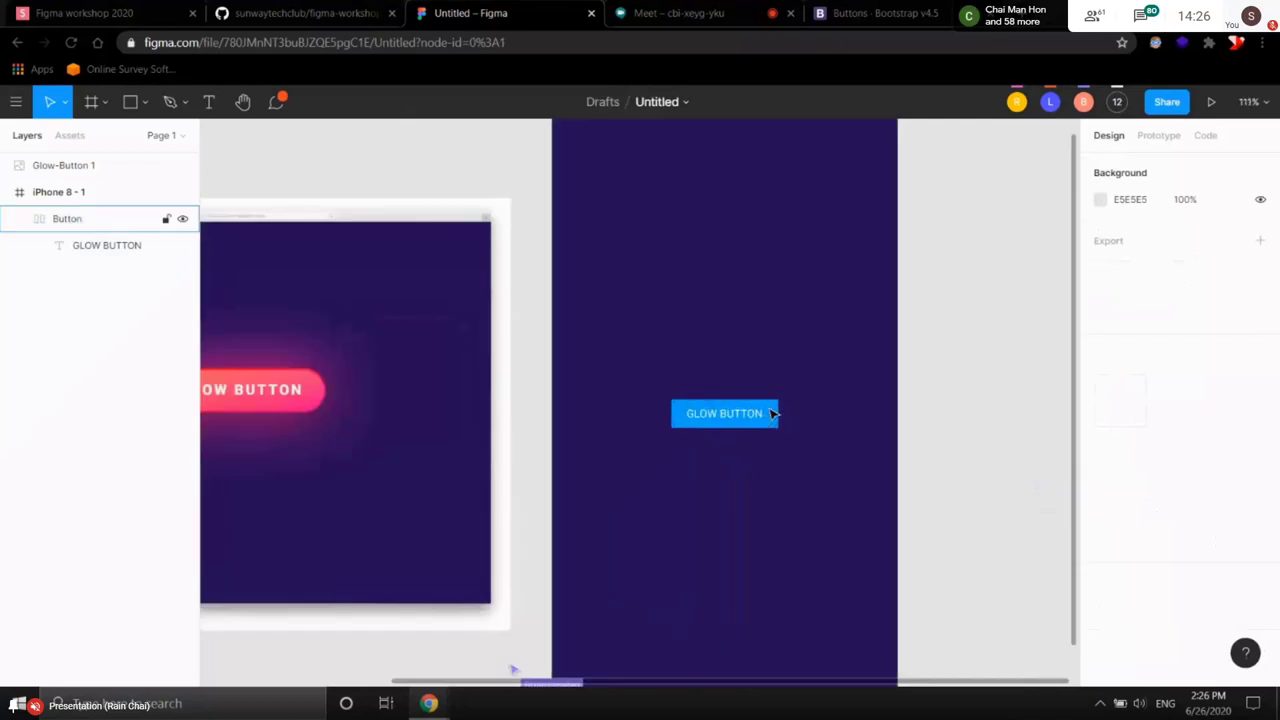
left_click(771, 413)
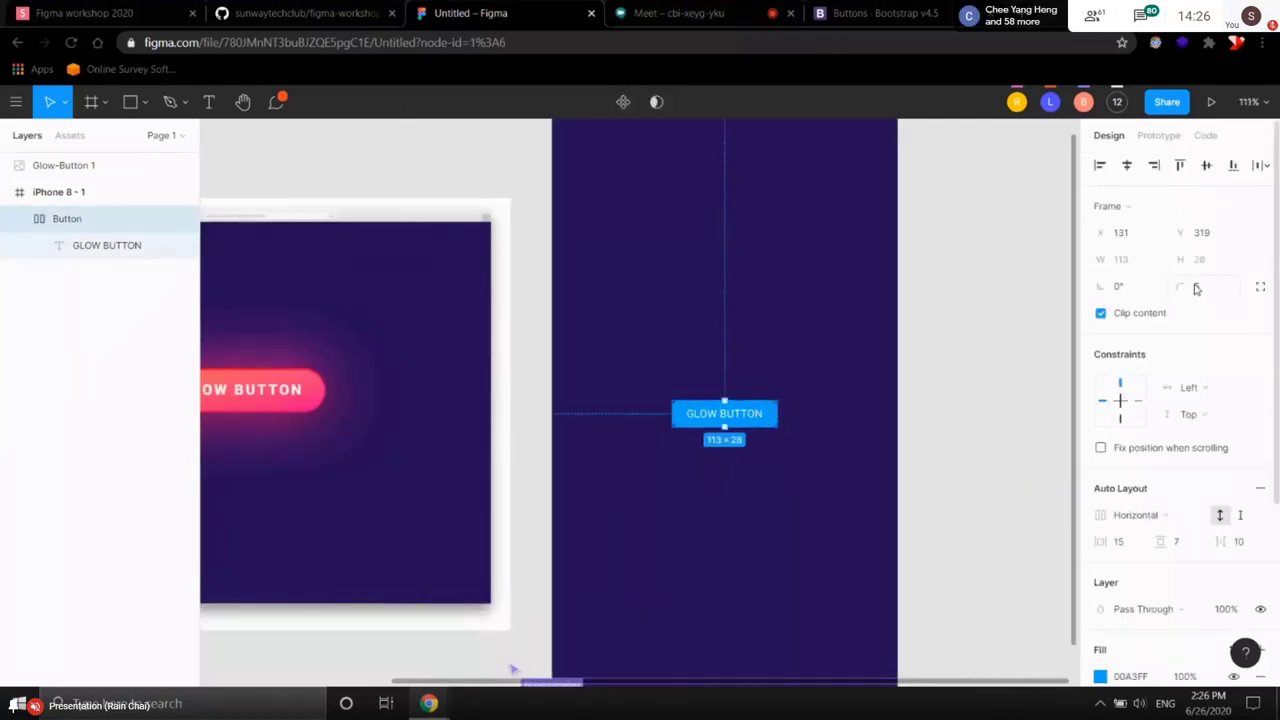
left_click_drag(1183, 287, 69, 265)
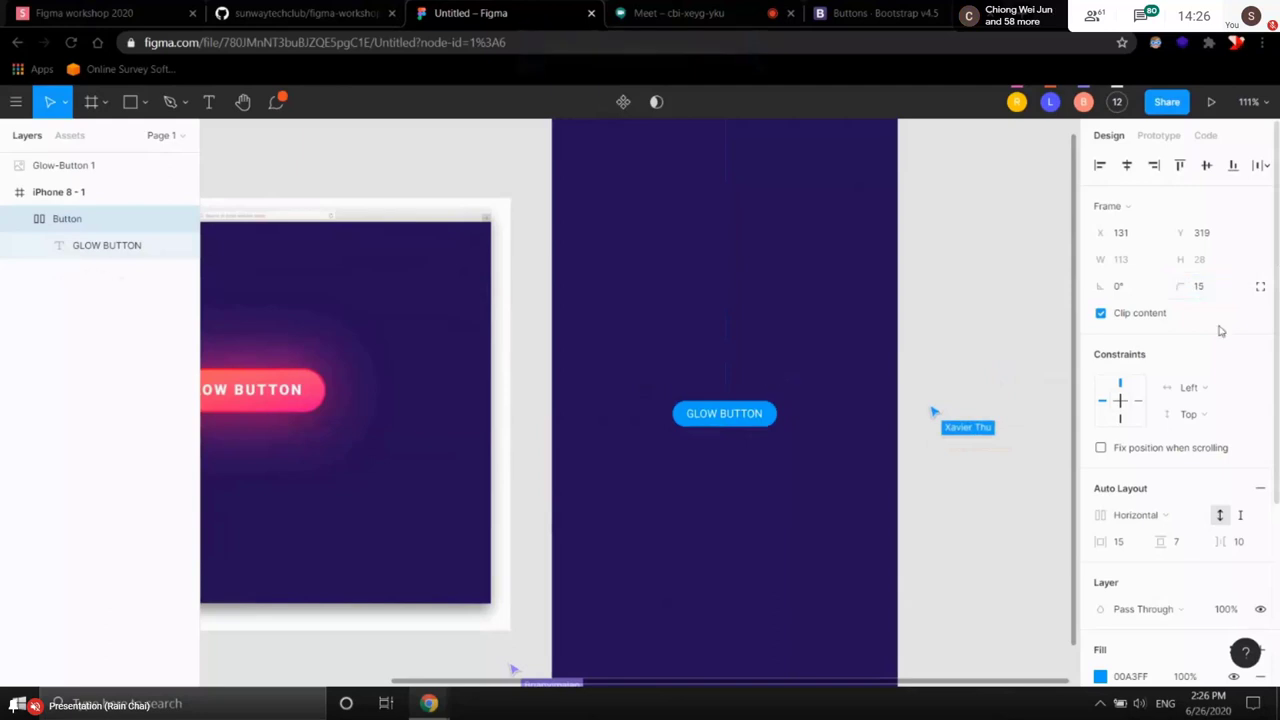
left_click(866, 397)
left_click_drag(788, 517, 871, 494)
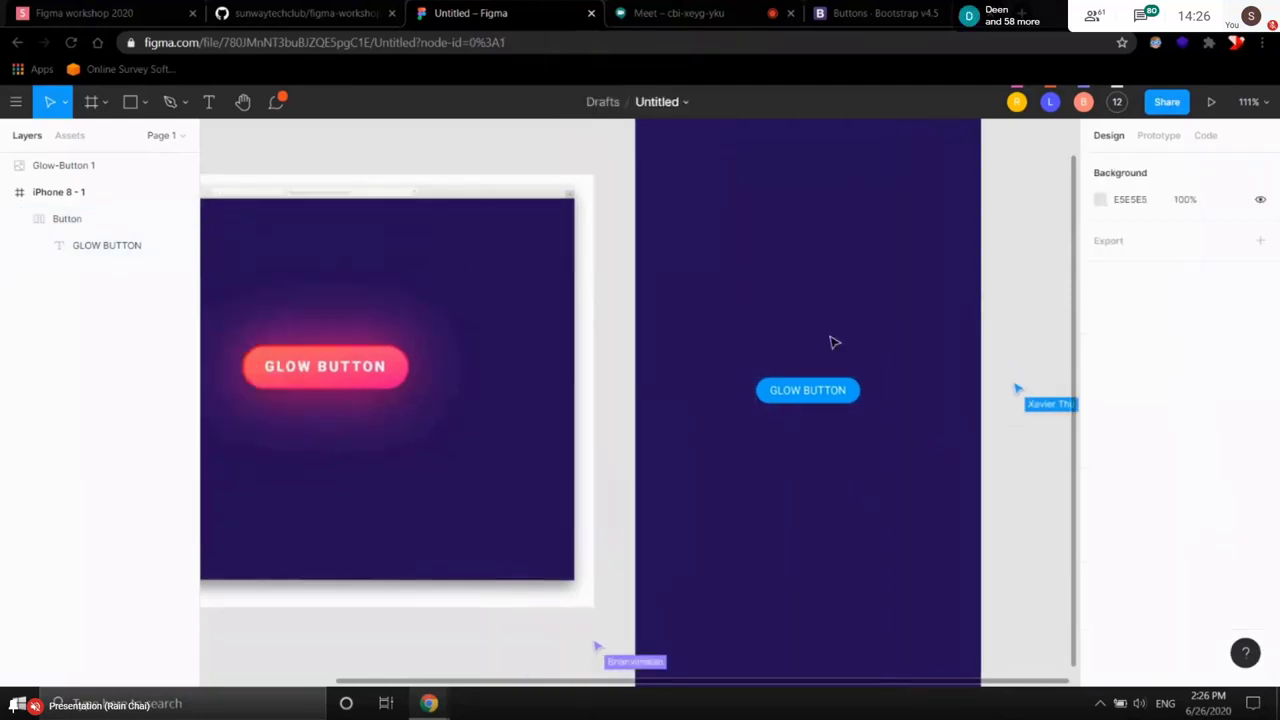
left_click(860, 398)
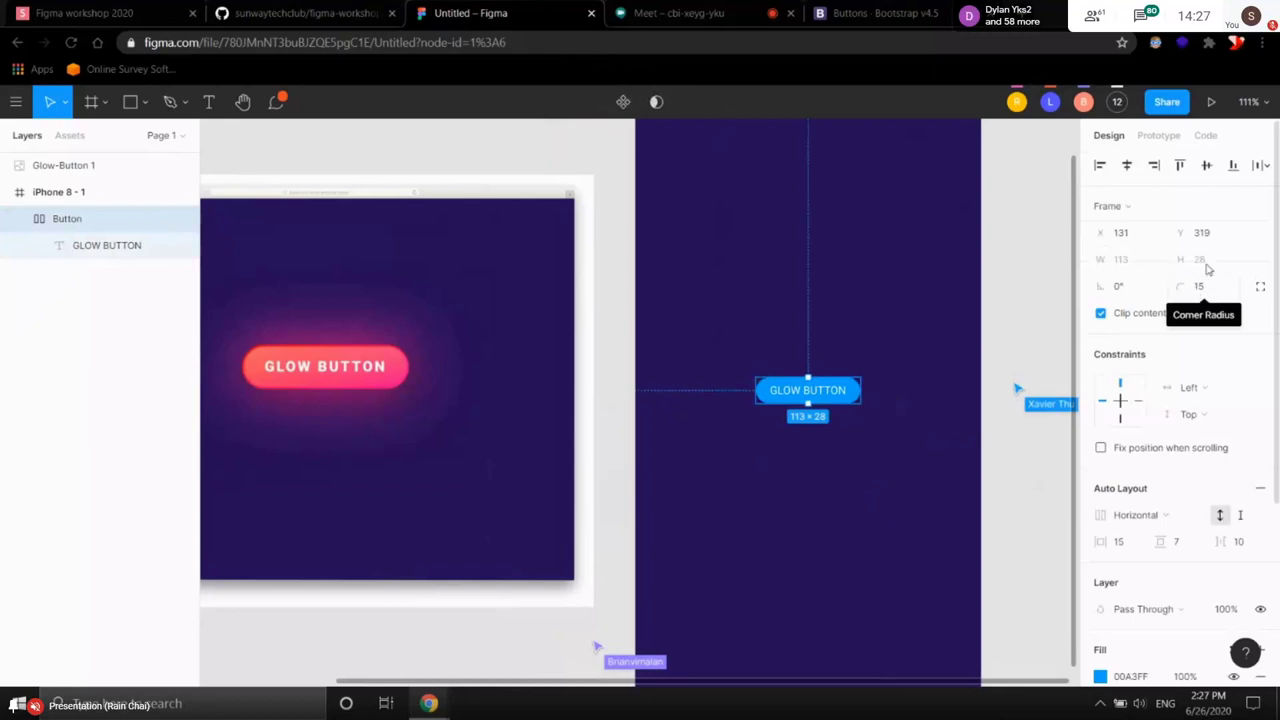
left_click(746, 540)
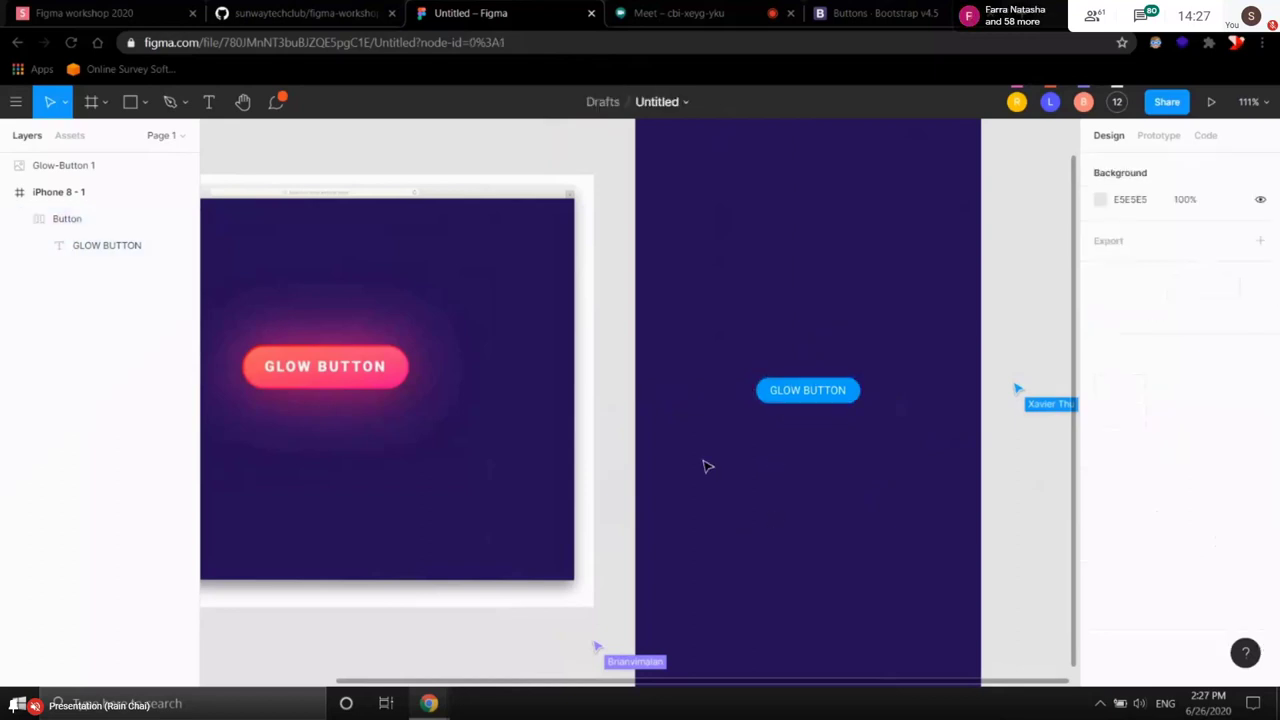
- Set the font weight of the GLOW BUTTON label inside the Button to Black
left_click_drag(706, 466, 809, 480)
left_click(458, 358)
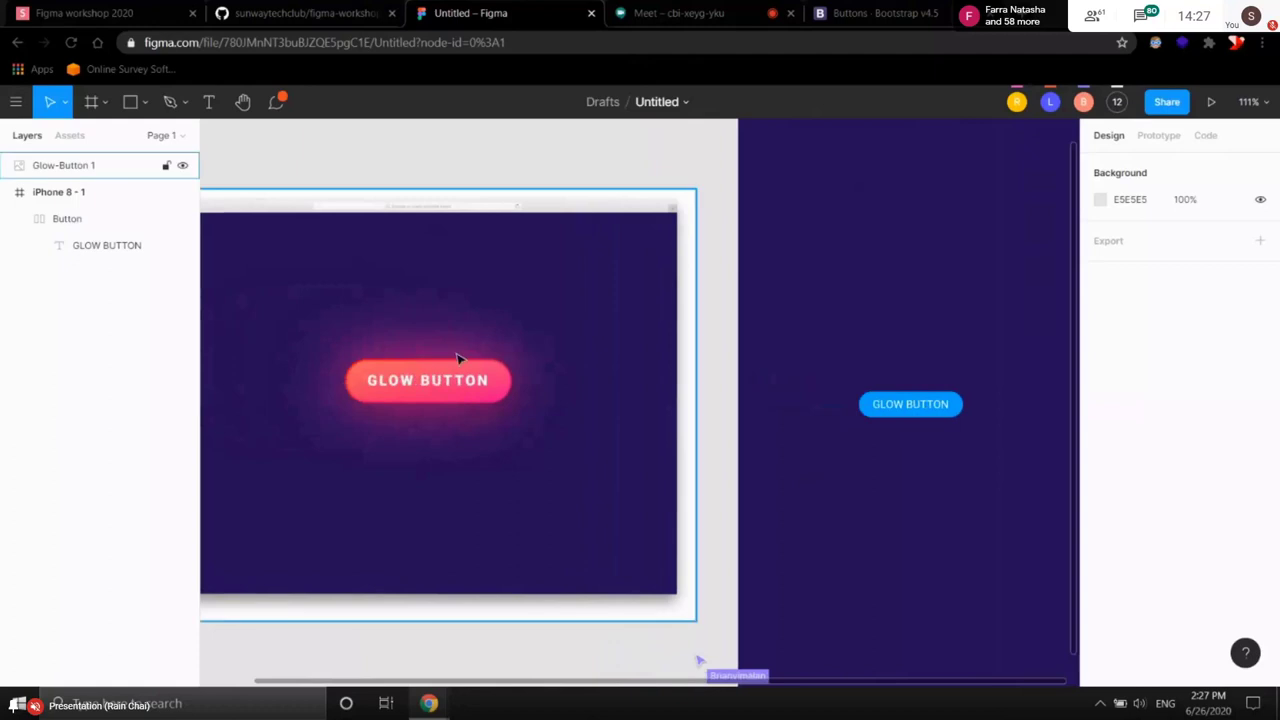
left_click(886, 446)
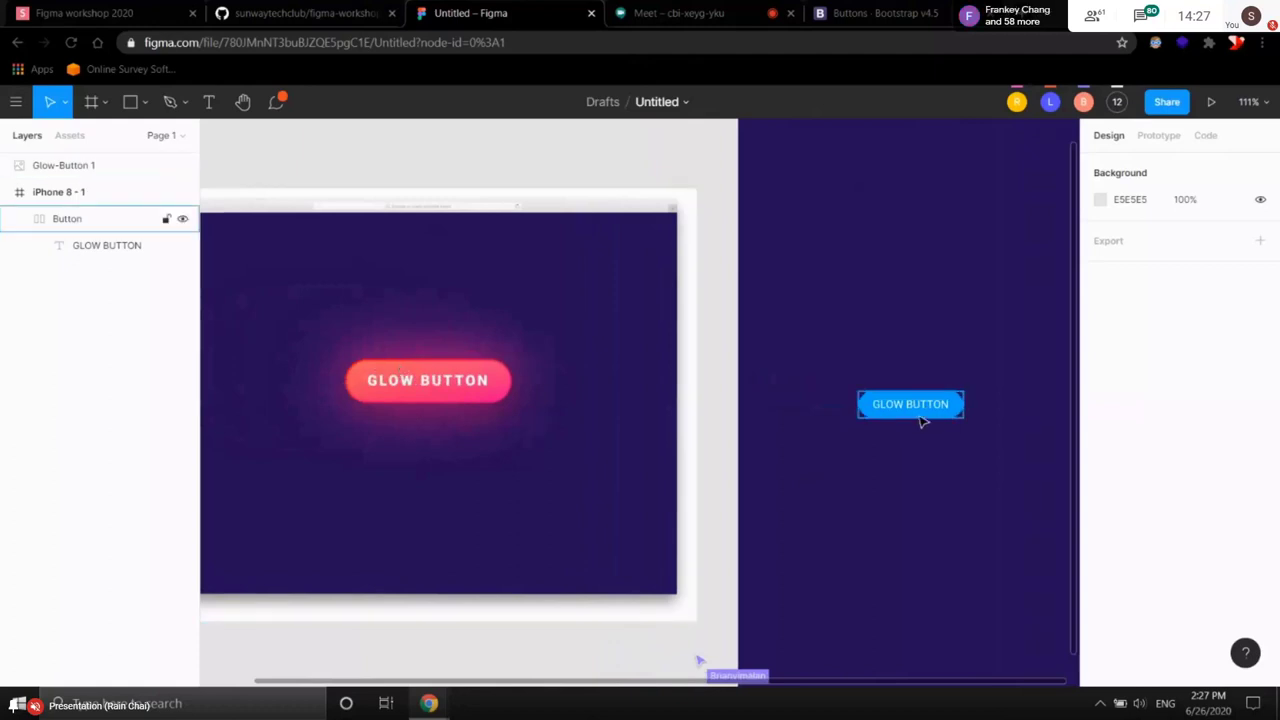
left_click(920, 408)
left_click(922, 410)
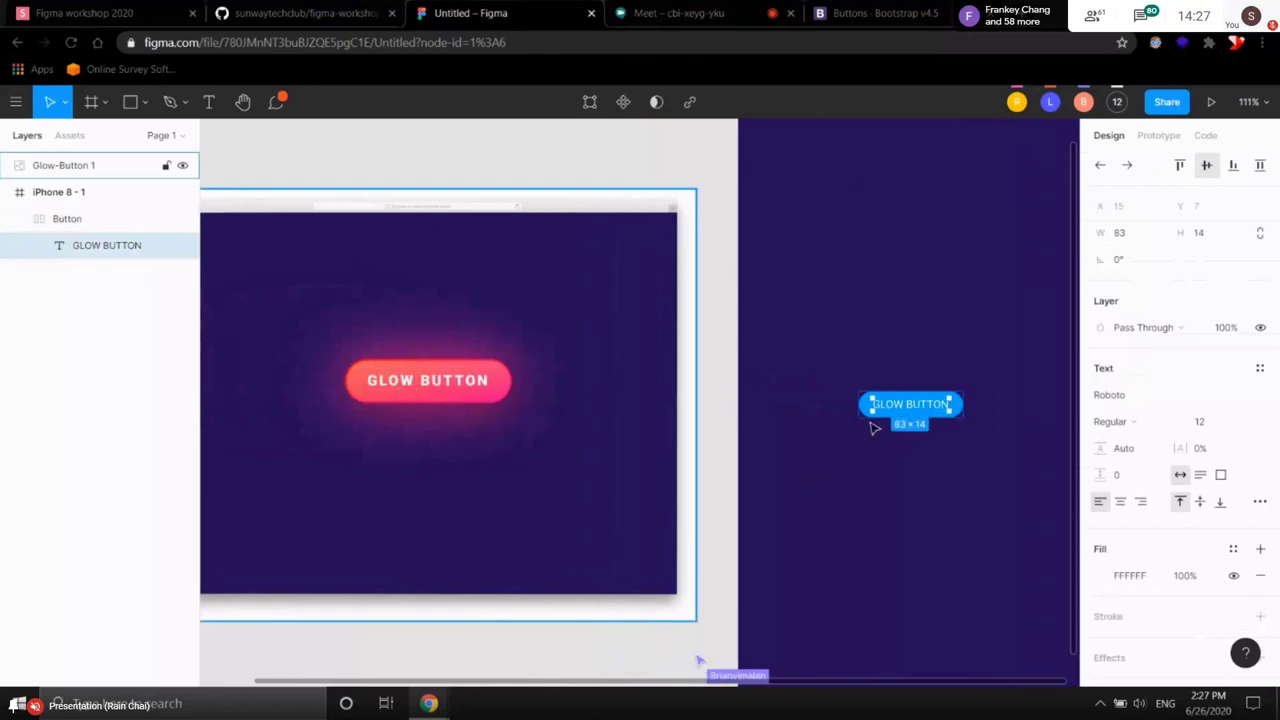
scroll(915, 410, "right", 3)
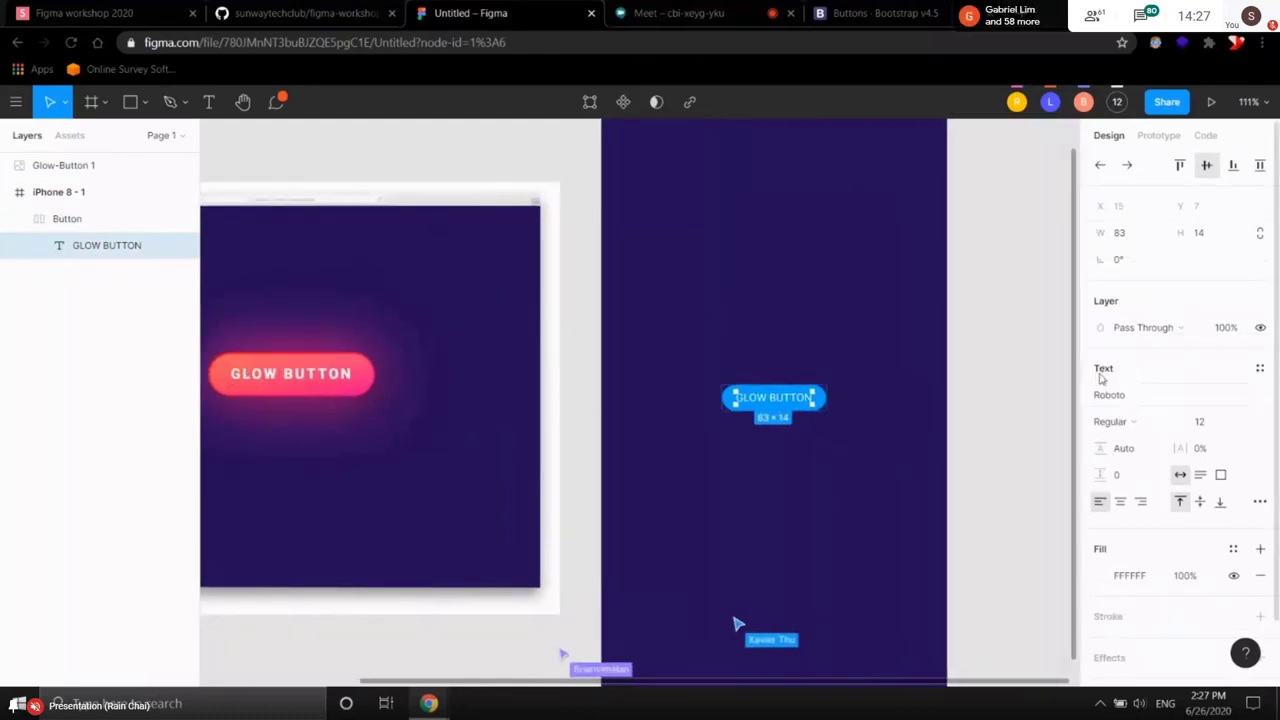
left_click(1112, 421)
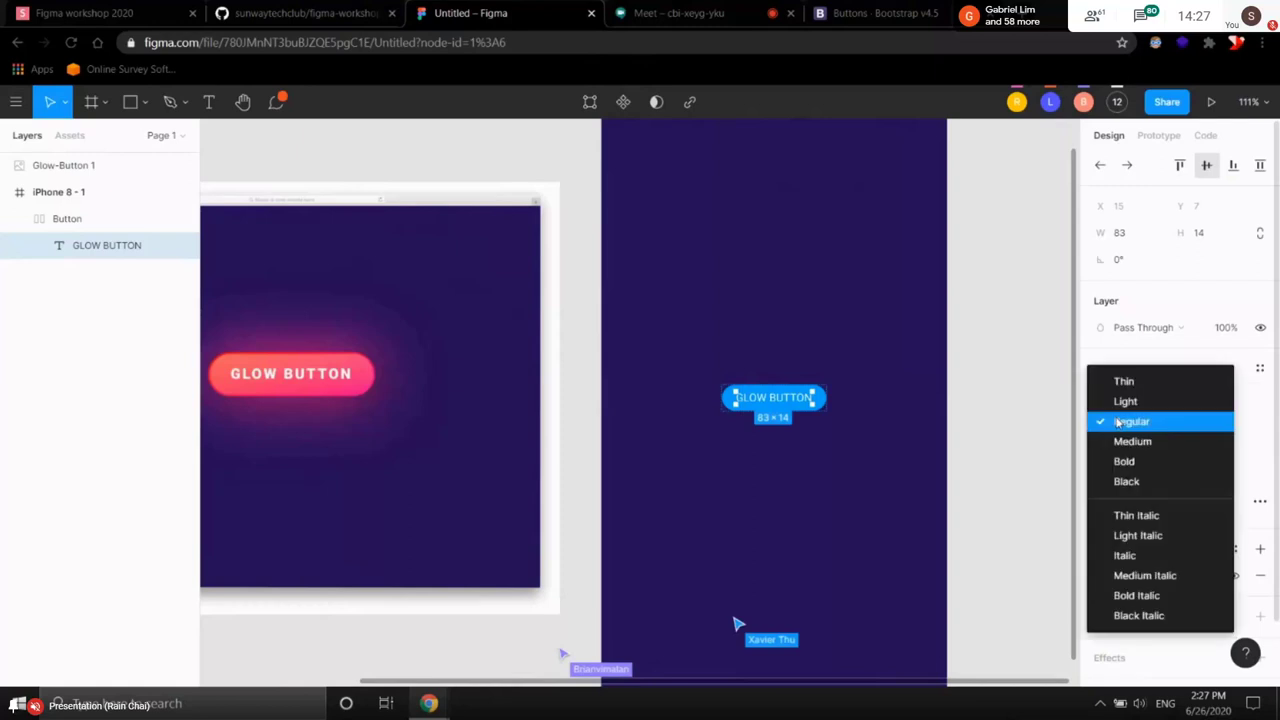
left_click(1118, 482)
left_click(731, 514)
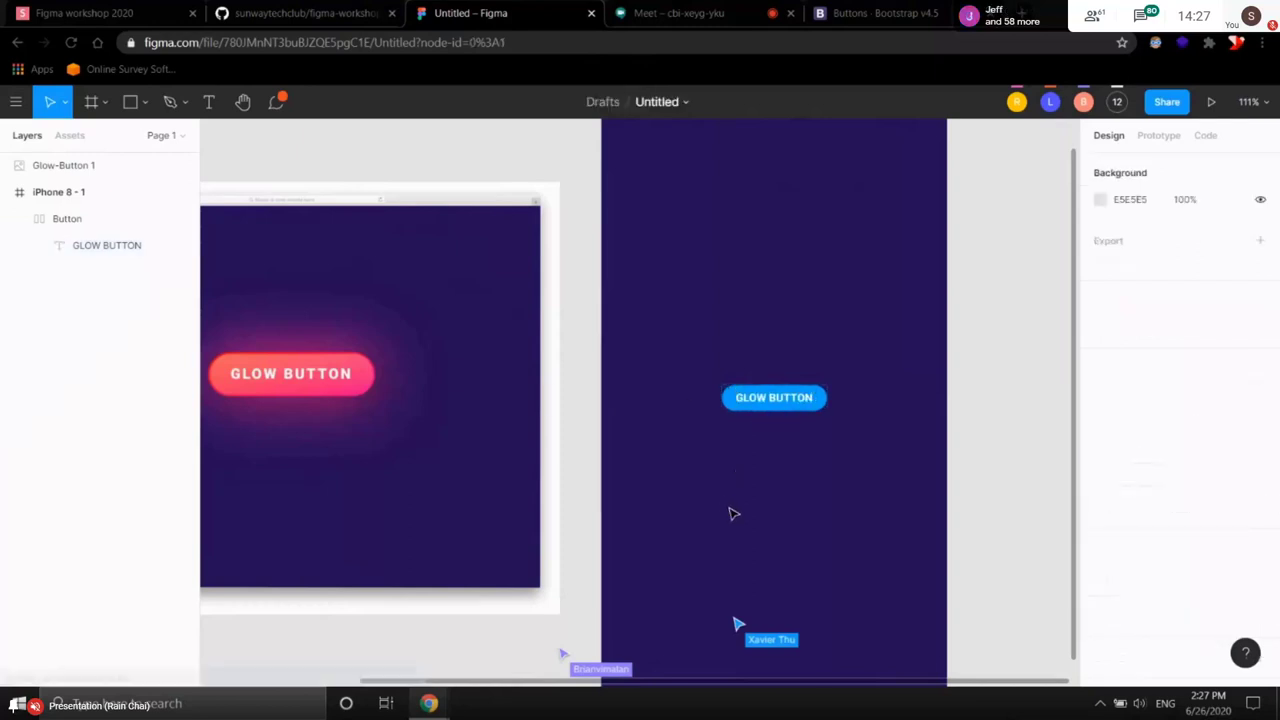
- Examine the edge outline and glow of the reference button in the Glow-Button 1 image up close
scroll(806, 483, "left", 2)
left_click(249, 329)
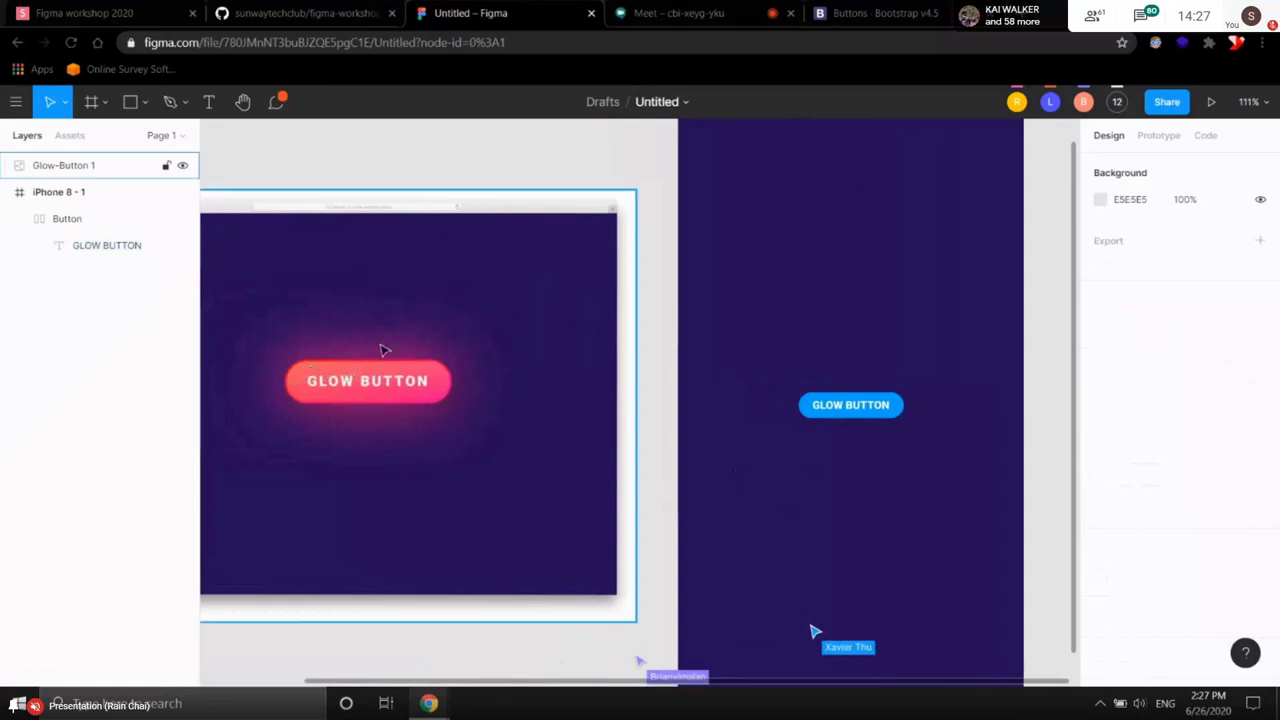
scroll(383, 350, "up", 10)
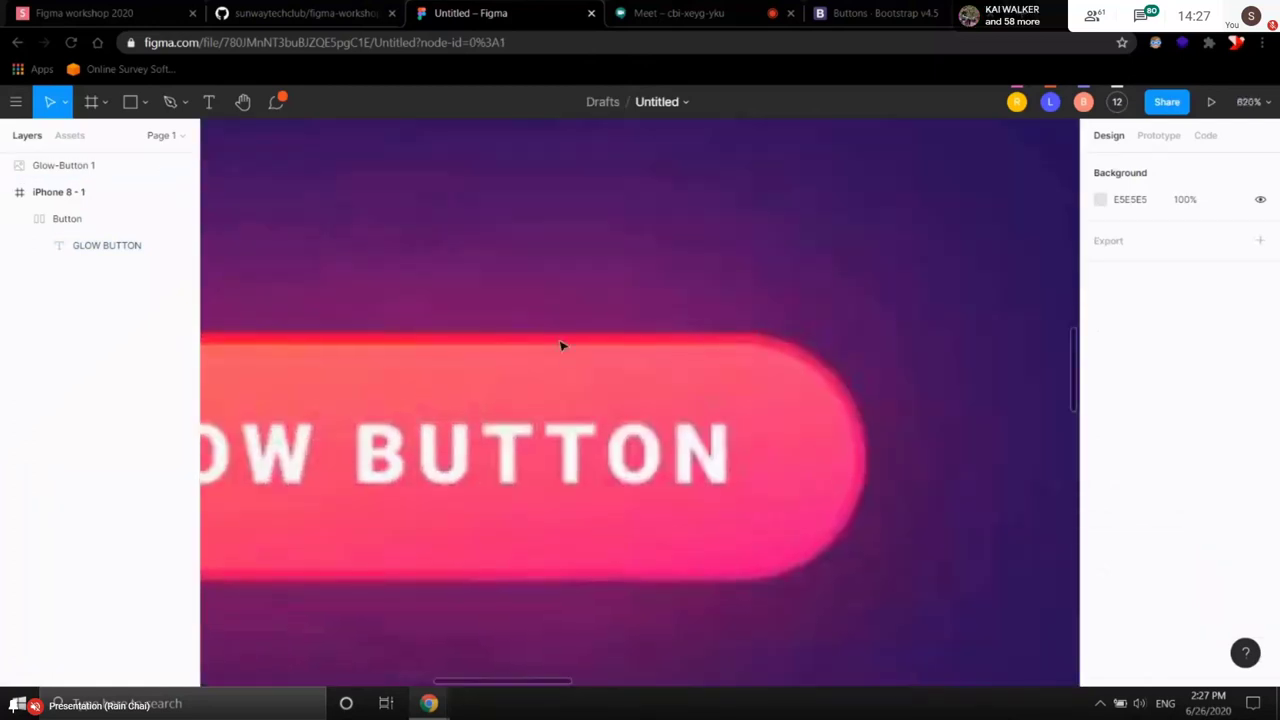
scroll(540, 348, "left", 5)
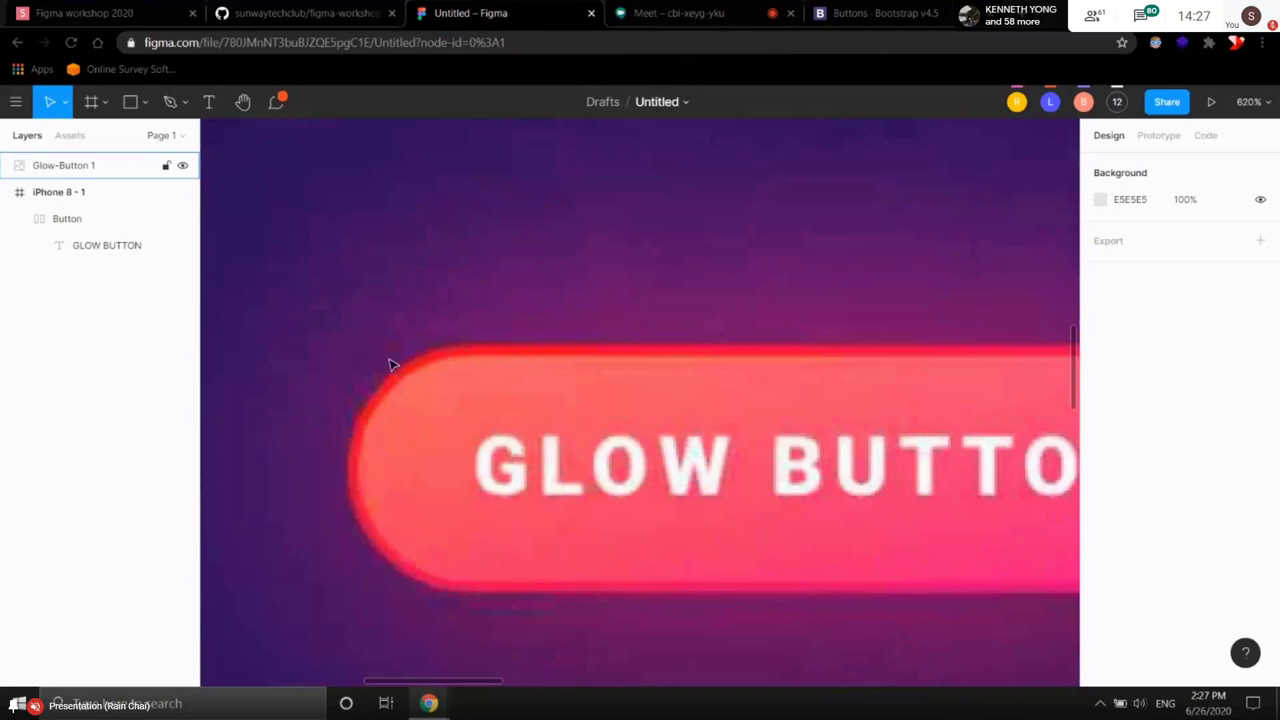
scroll(497, 437, "down", 5)
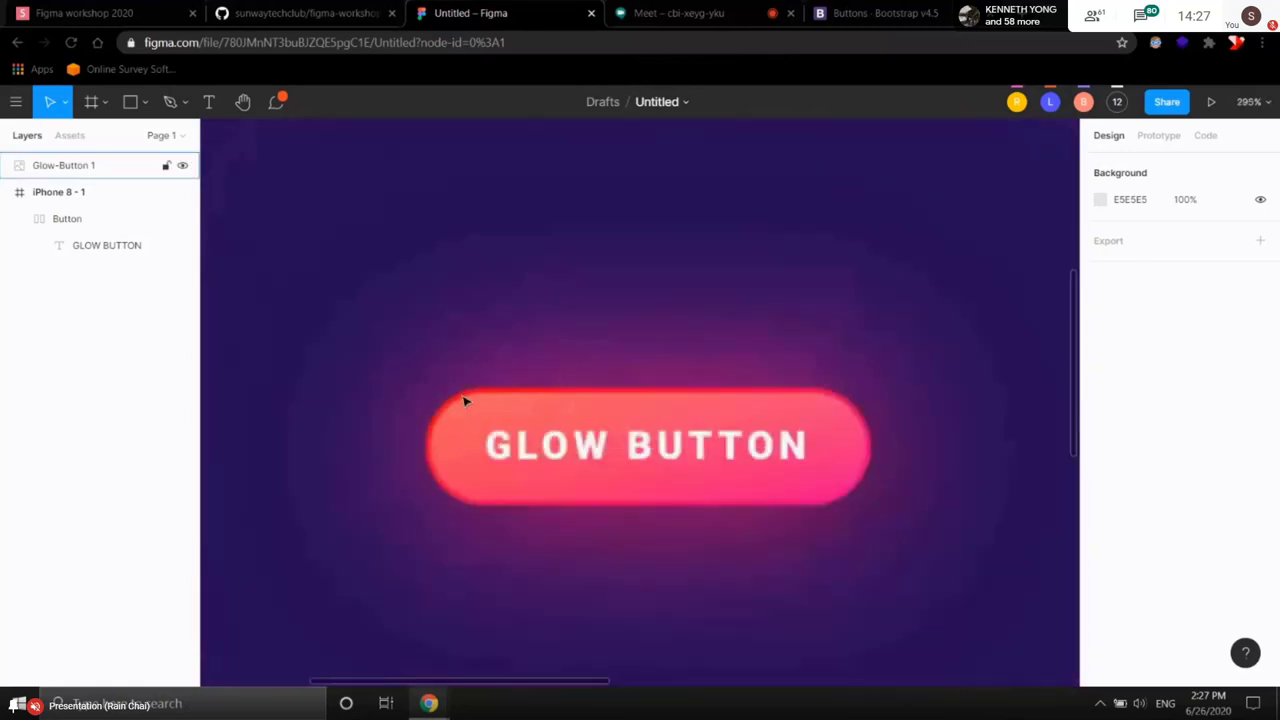
scroll(700, 449, "down", 3)
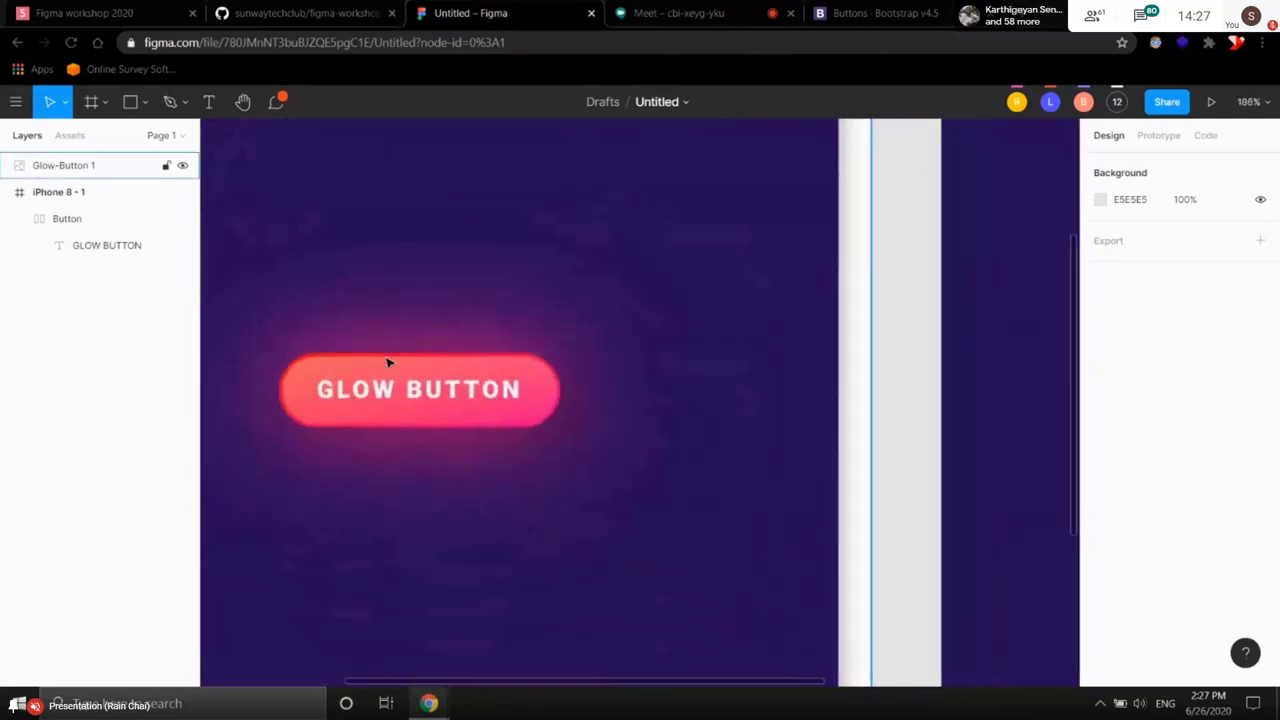
scroll(463, 380, "down", 3)
scroll(660, 420, "right", 1)
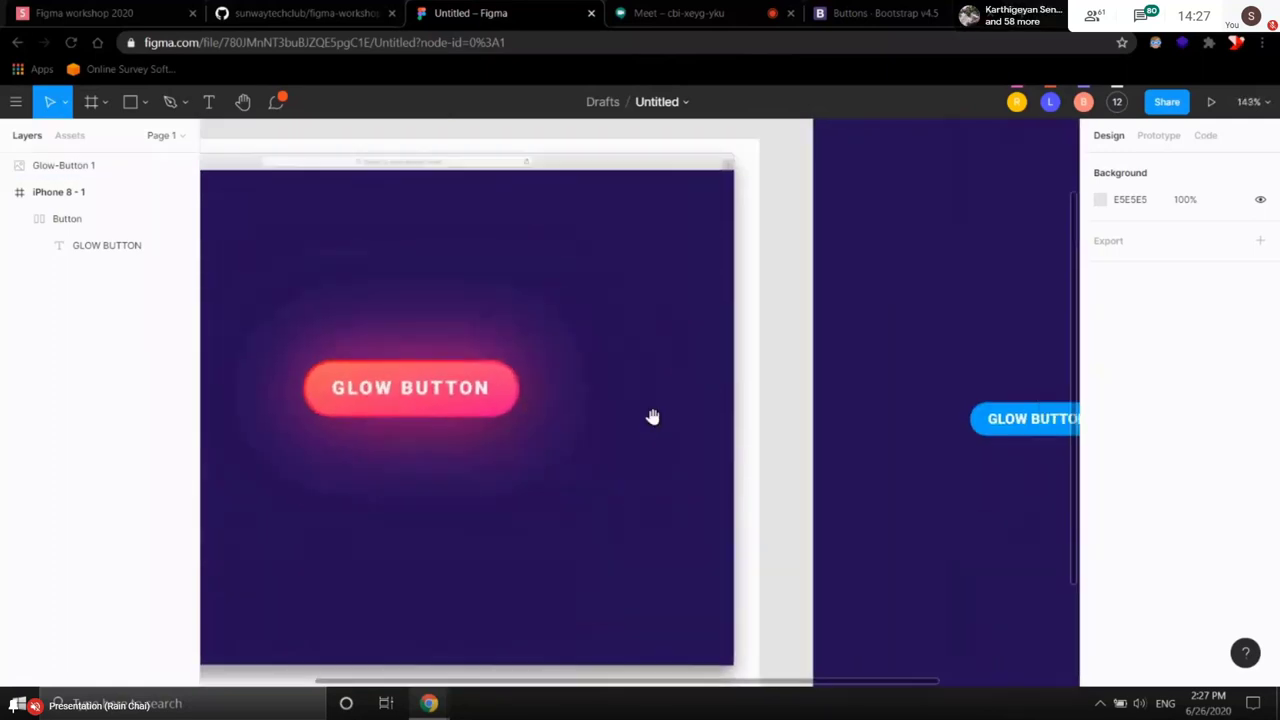
scroll(919, 460, "right", 1)
- Add a white (FFFFFF) inside stroke with a width of 1 to the Button frame
left_click(966, 426)
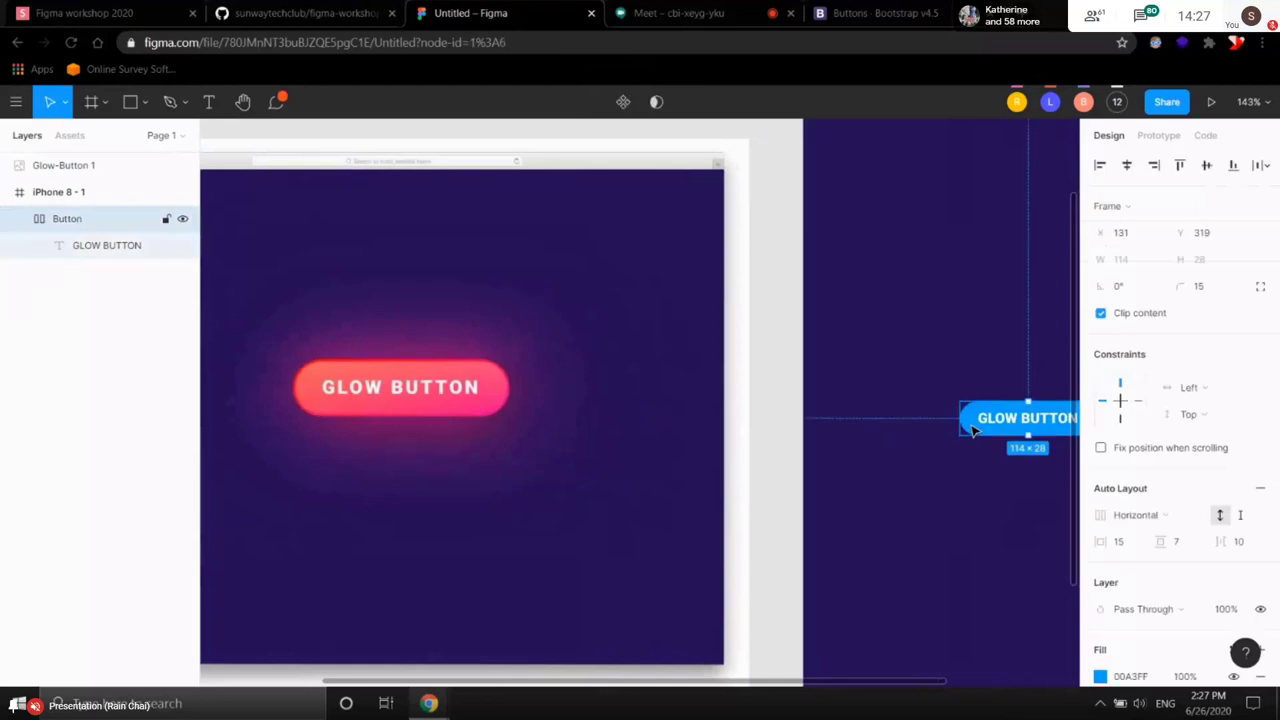
scroll(1190, 384, "down", 3)
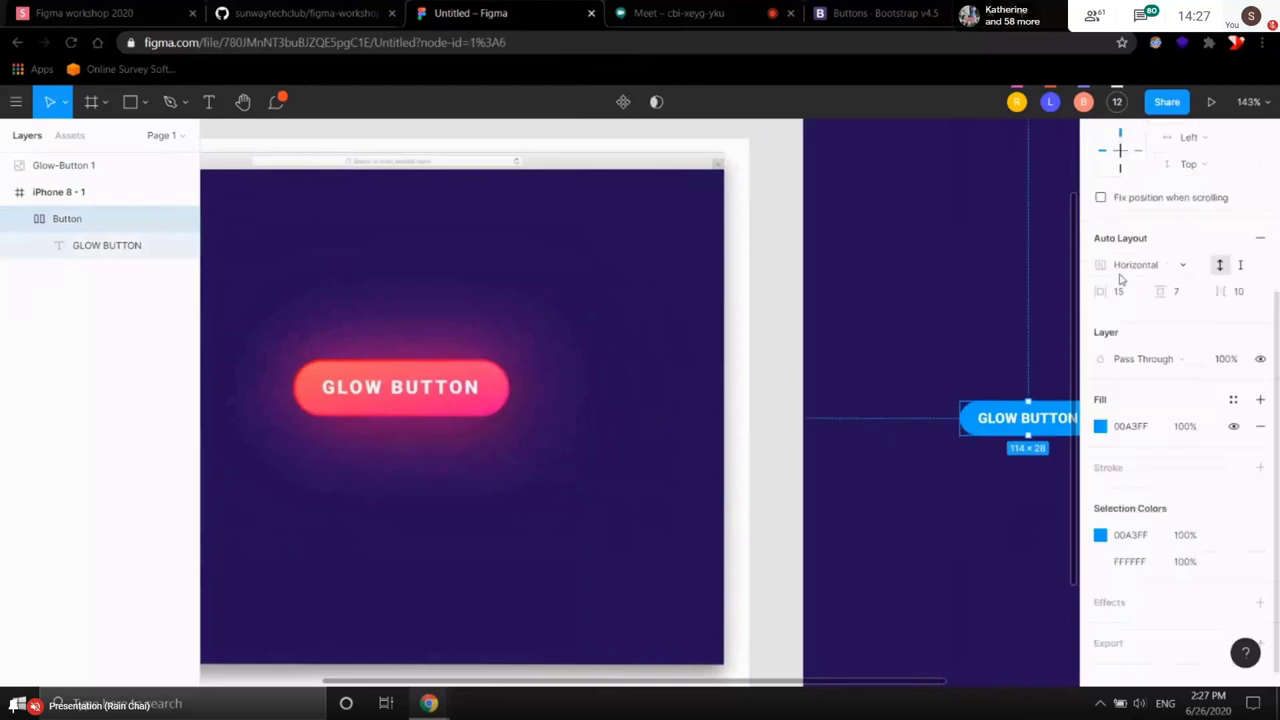
left_click(1134, 470)
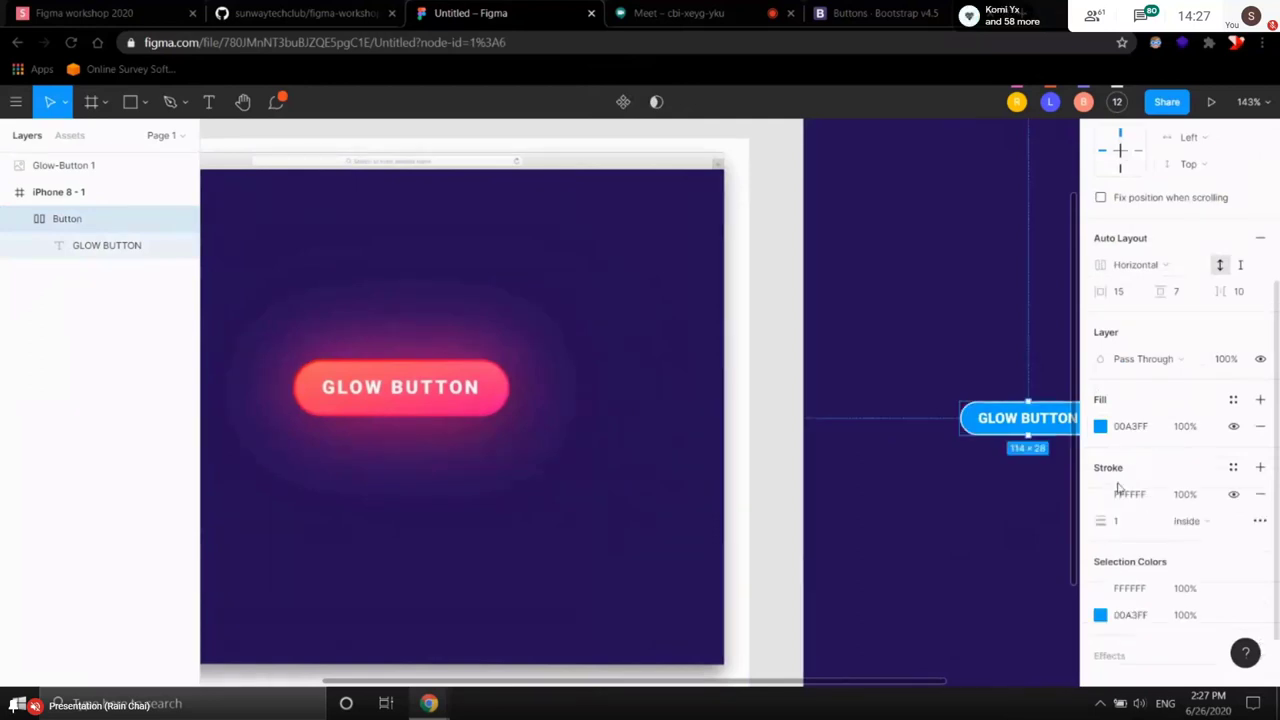
- Set the Button frame's stroke colour to F3002C by sampling the red edge of the reference button in the Glow-Button 1 image
left_click_drag(1000, 468, 734, 488)
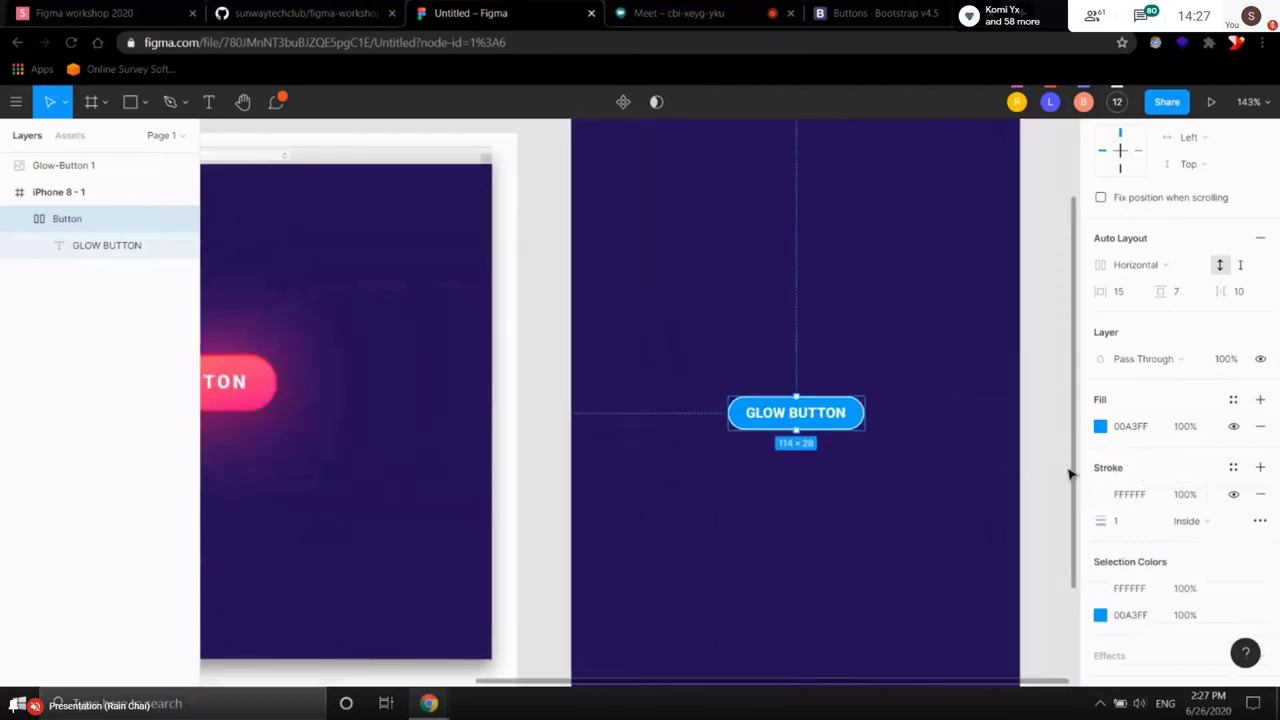
left_click_drag(734, 449, 982, 459)
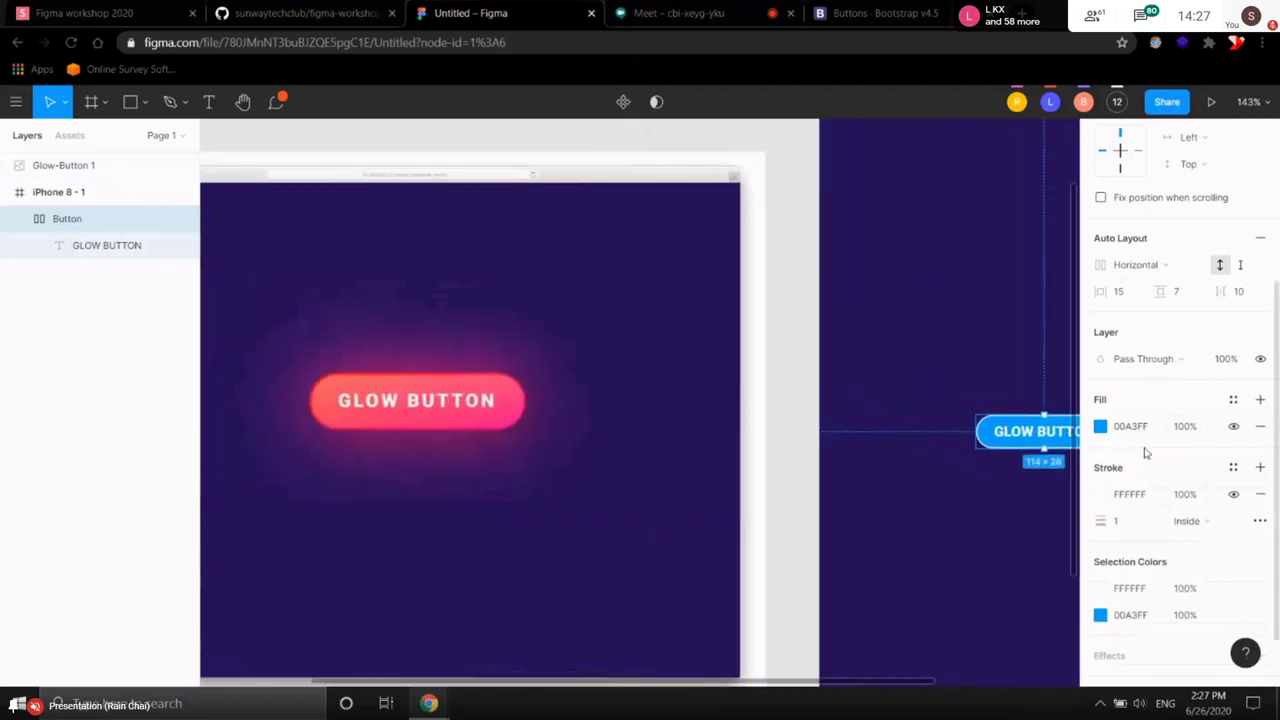
left_click(1101, 494)
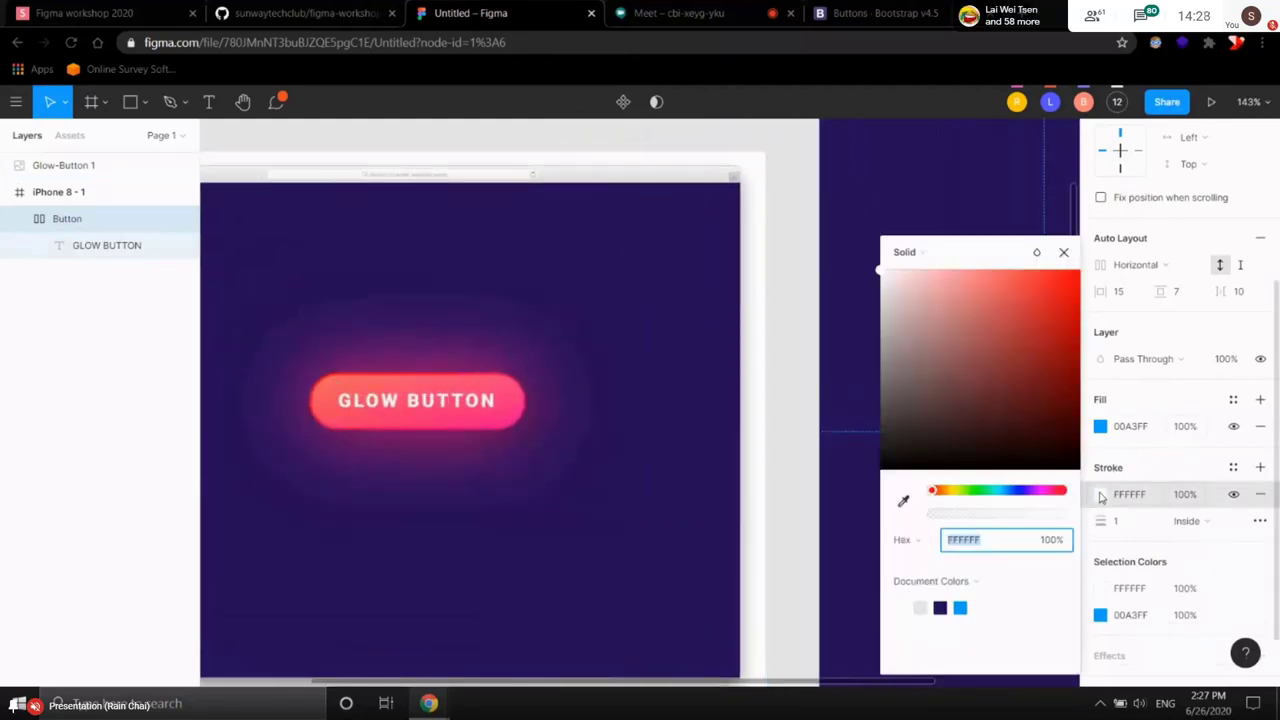
left_click(903, 501)
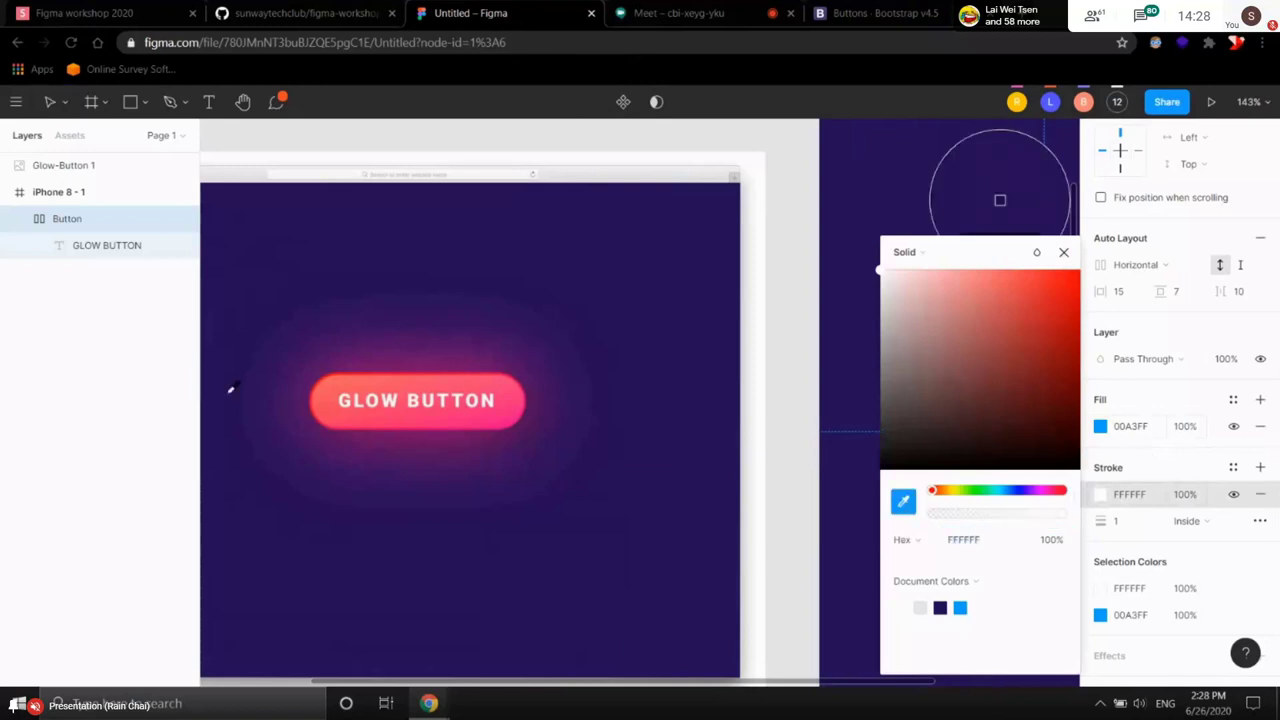
scroll(306, 362, "up", 5)
scroll(340, 370, "up", 15)
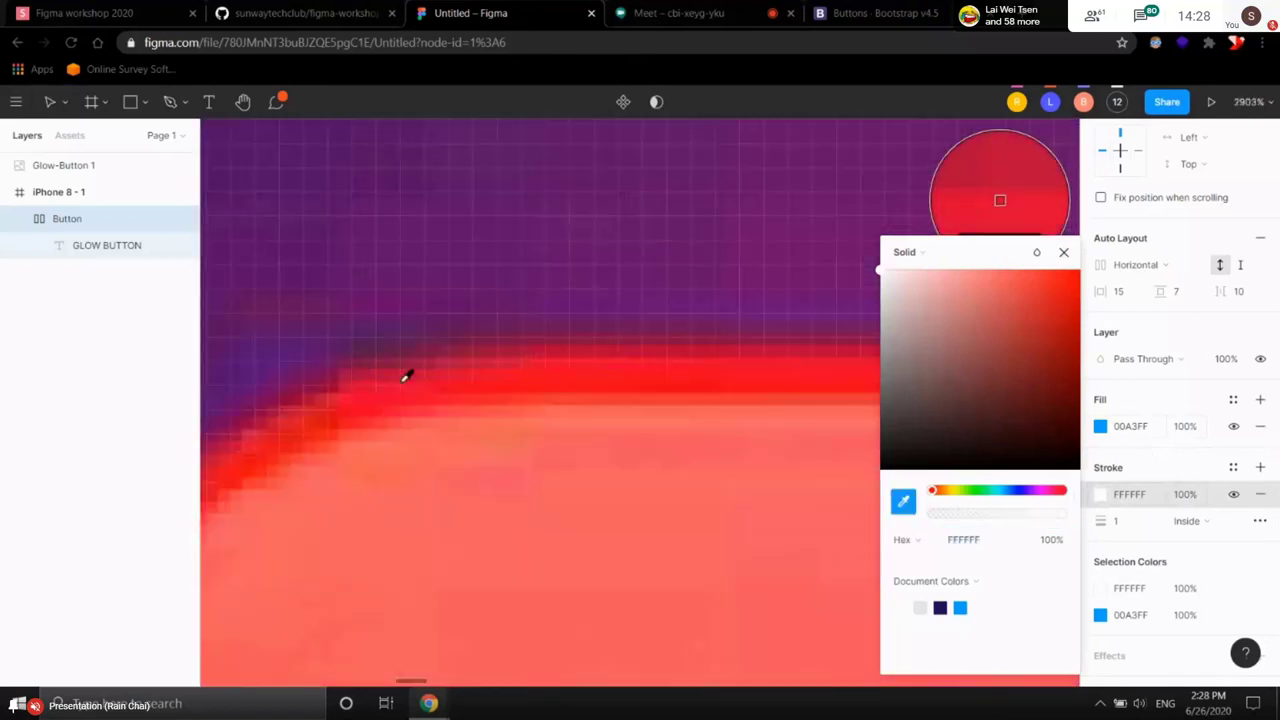
left_click(391, 410)
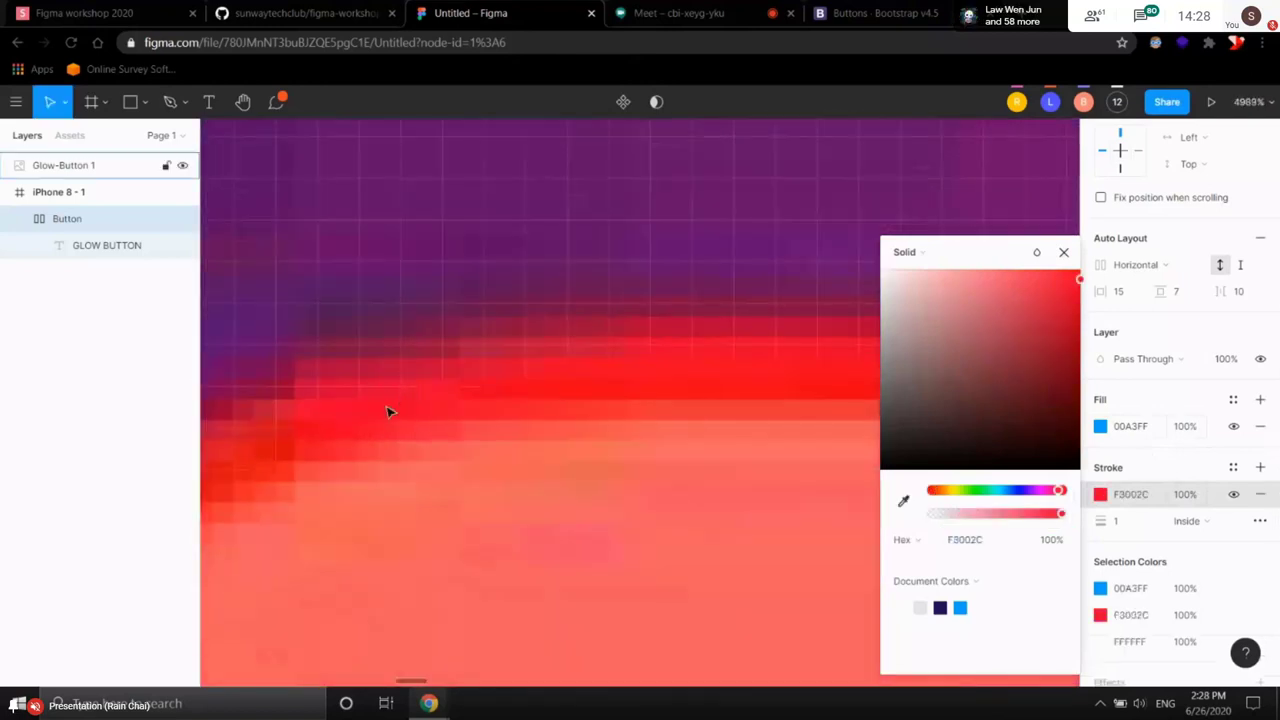
left_click(1063, 253)
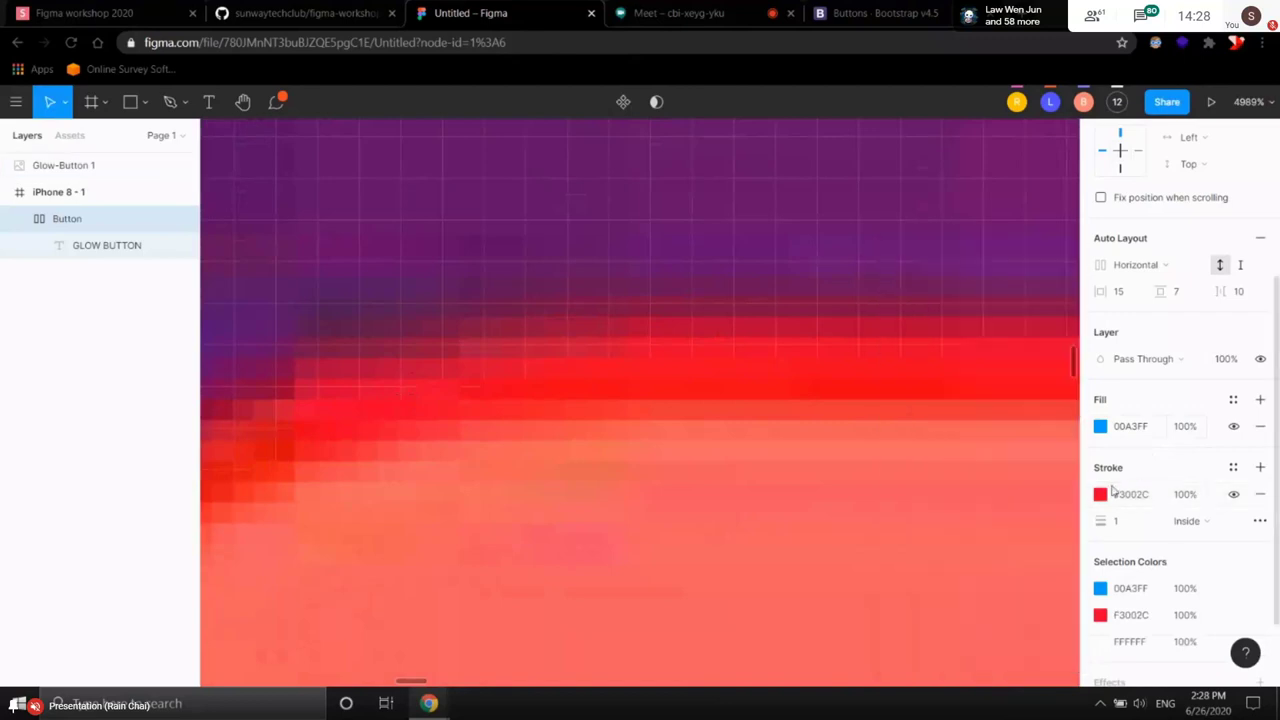
- Switch to Google Meet, send the hex code F3002C in the meeting chat, and return to the Figma file
left_click(750, 12)
type("F3002C")
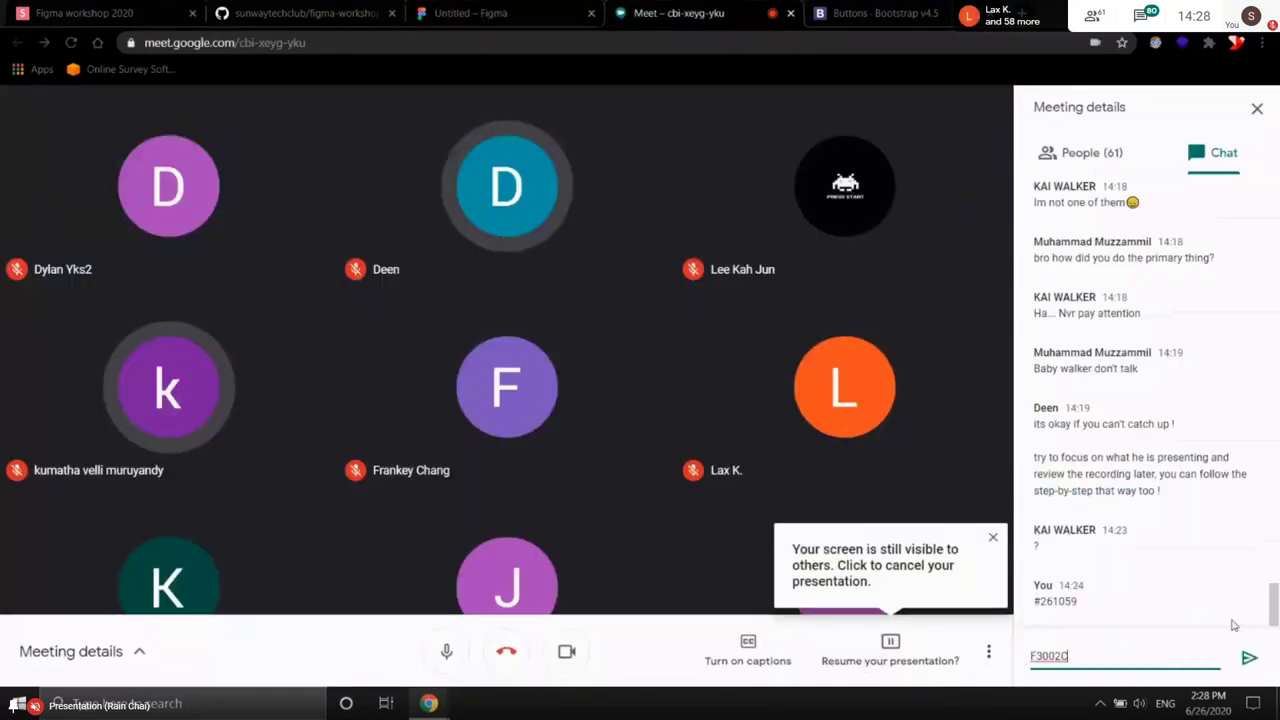
key("Return")
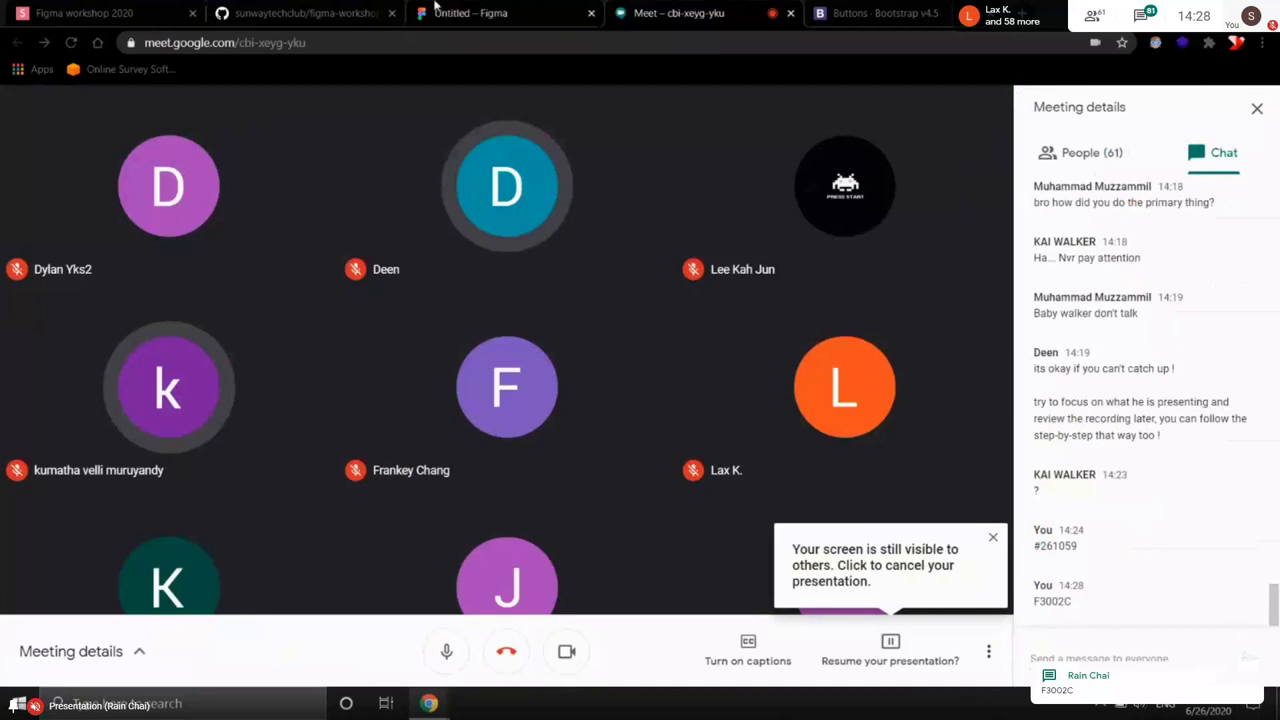
left_click(468, 13)
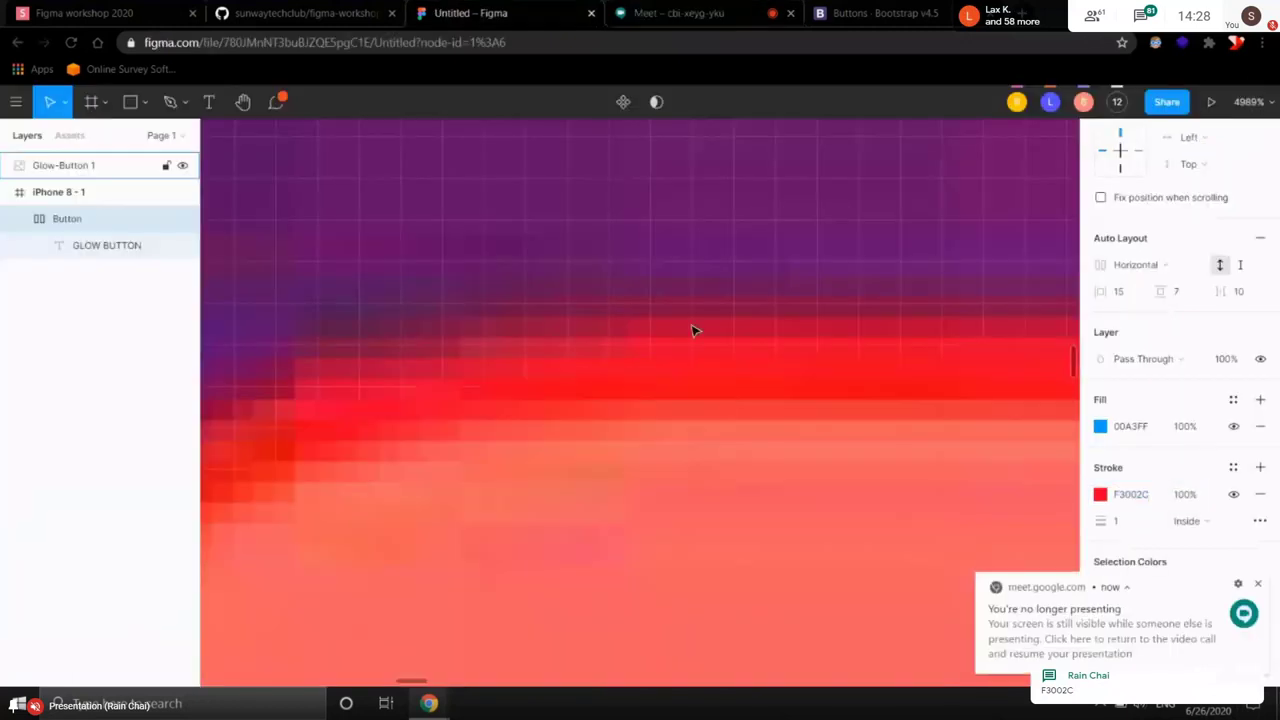
left_click(1259, 585)
- Deselect the Button and compare its outline and colouring with the reference button in the Glow-Button 1 image
scroll(837, 471, "down", 15)
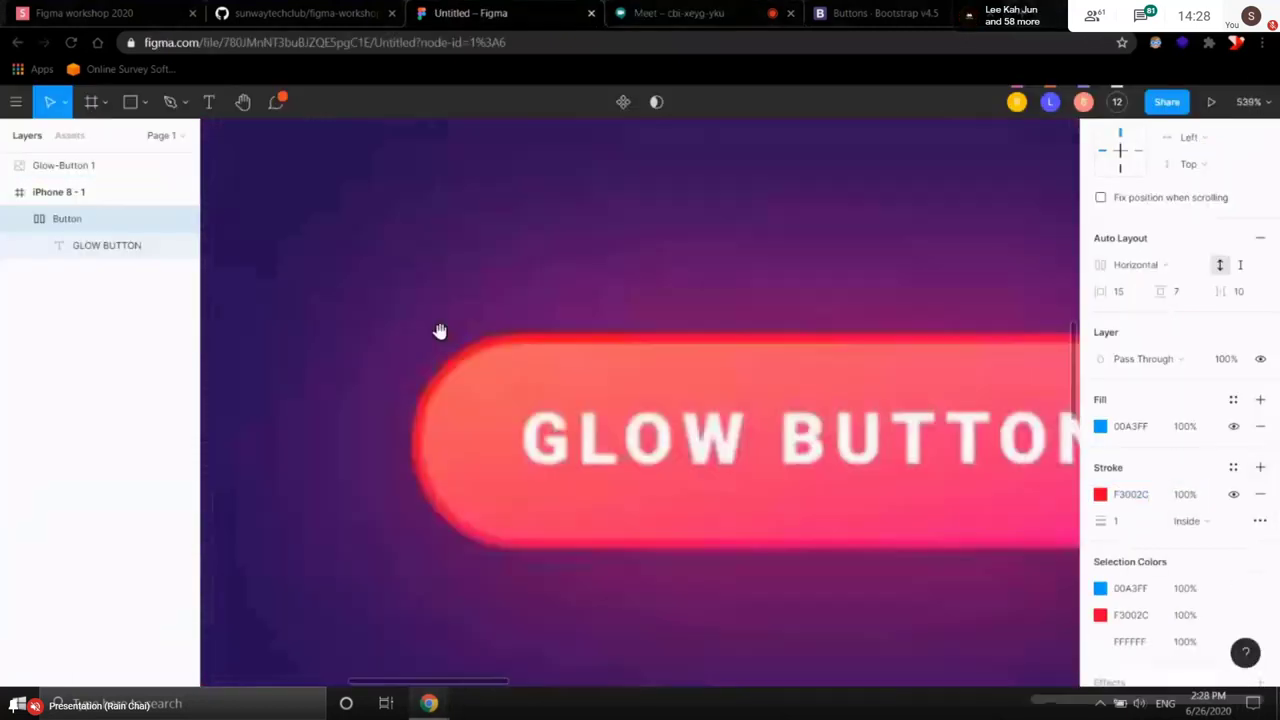
scroll(788, 371, "down", 8)
scroll(663, 543, "up", 15)
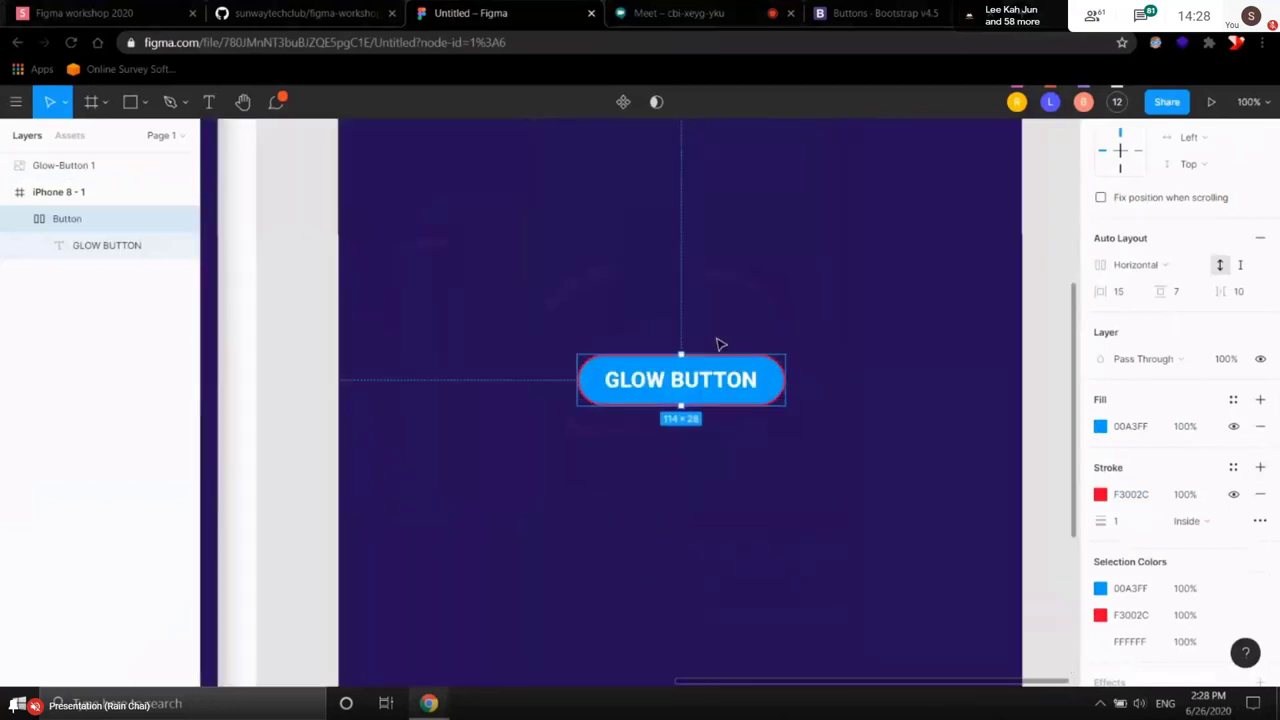
left_click(928, 380)
scroll(509, 514, "down", 4)
scroll(749, 480, "left", 3)
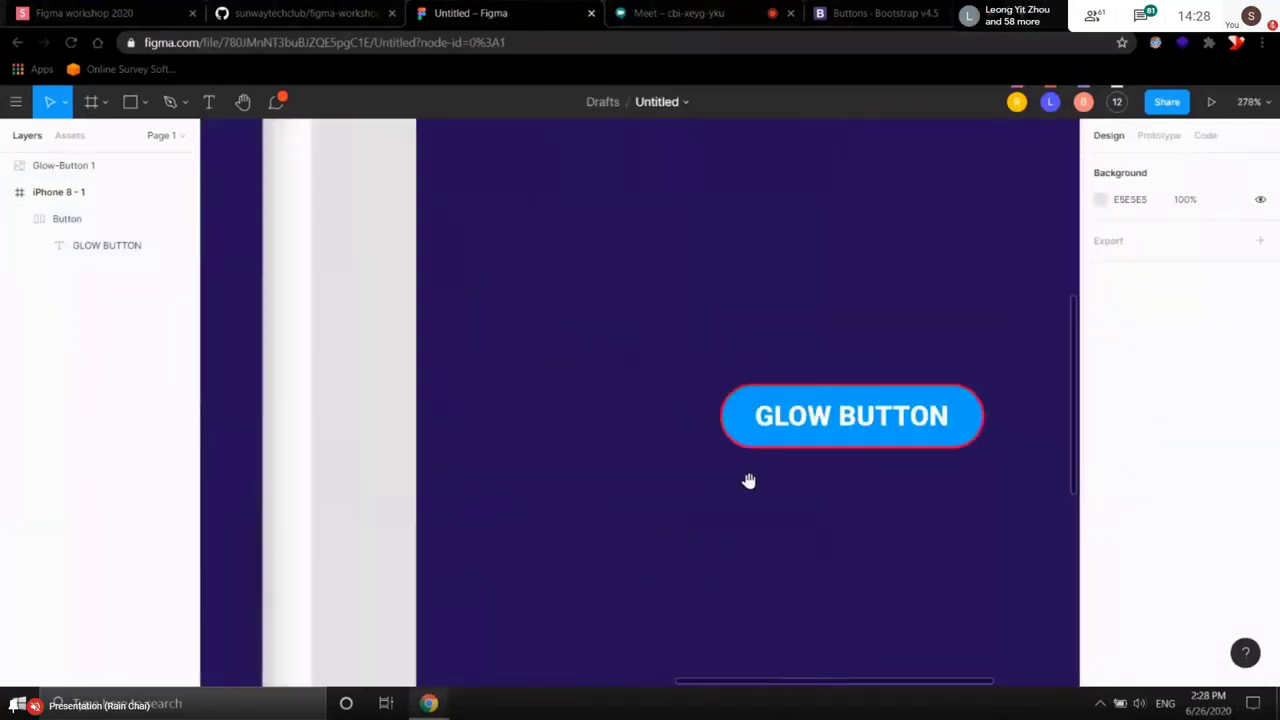
scroll(696, 477, "down", 4)
scroll(696, 477, "left", 5)
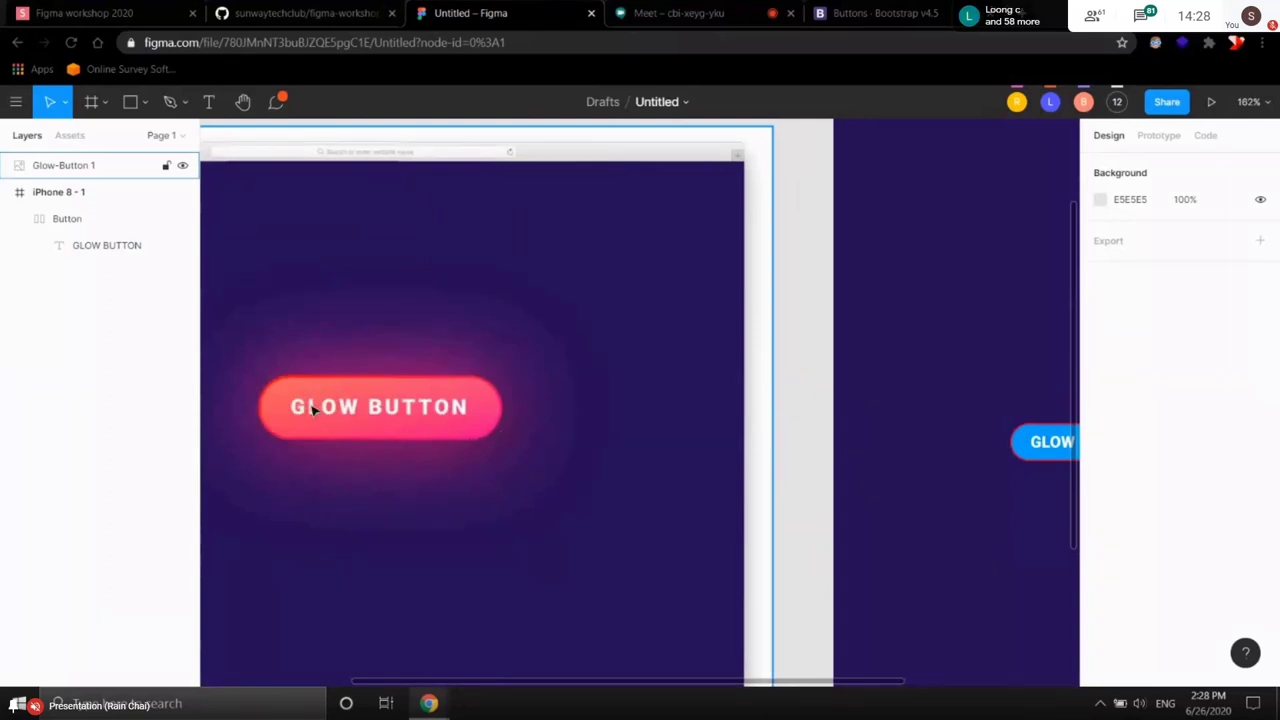
- Change the fill of the Button frame on the iPhone 8 artboard from solid to a linear gradient
scroll(675, 498, "right", 3)
scroll(675, 498, "down", 3)
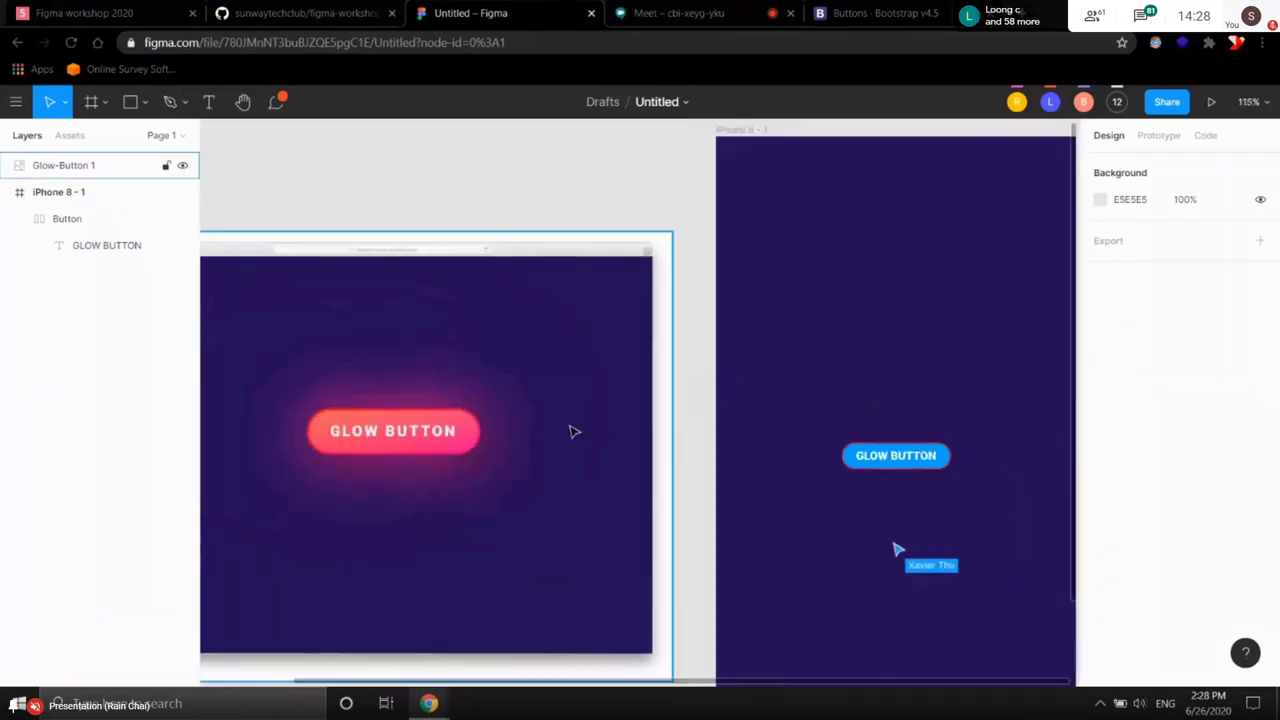
left_click(940, 457)
left_click(948, 458)
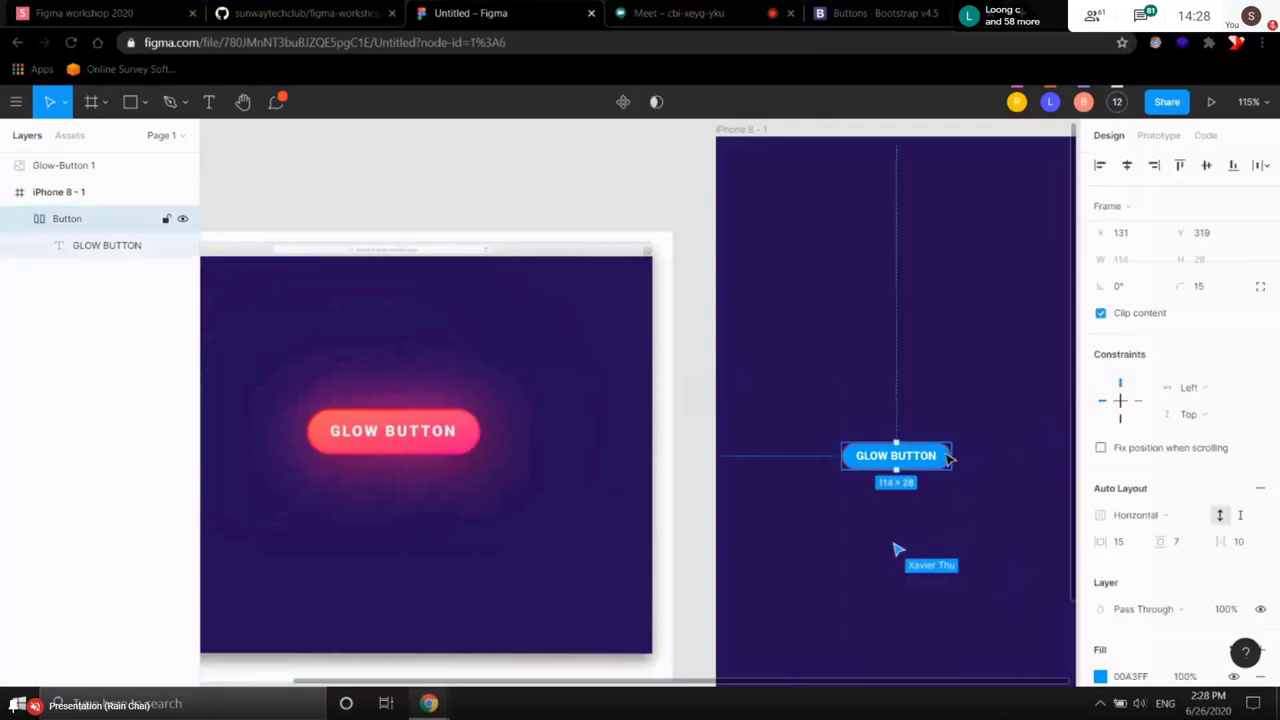
scroll(1172, 452, "down", 1)
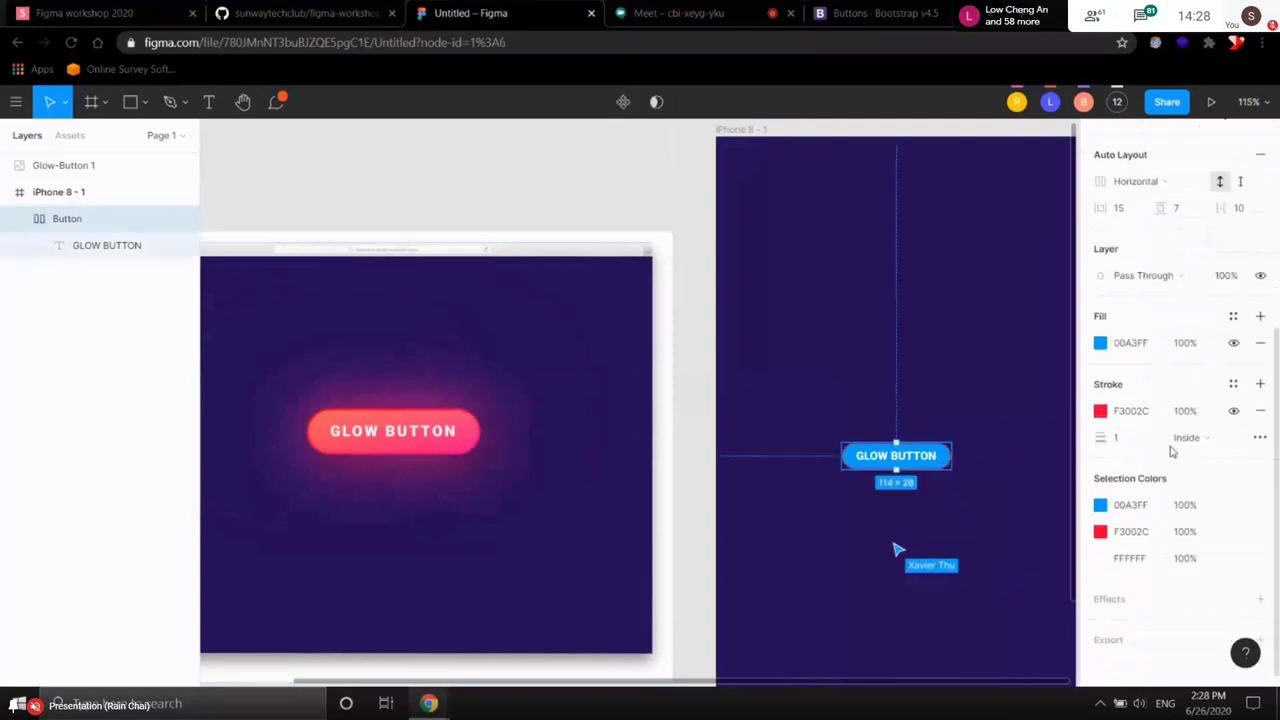
left_click(1100, 343)
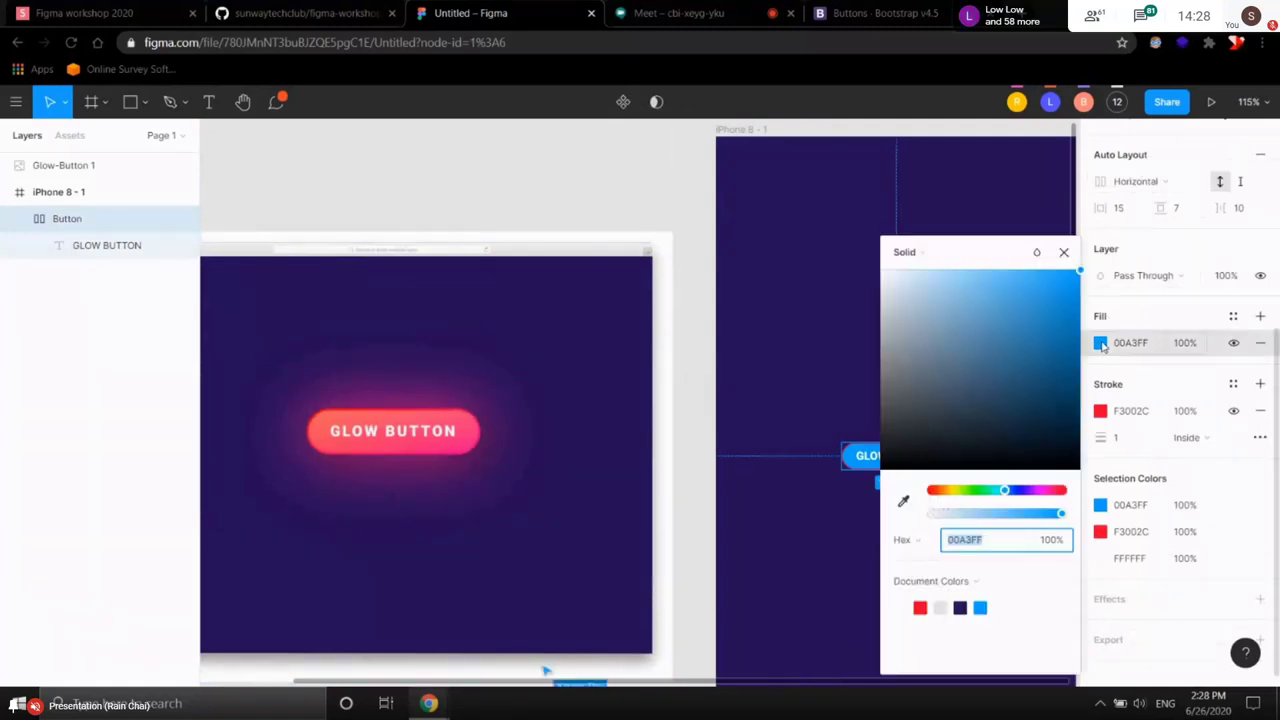
left_click(935, 254)
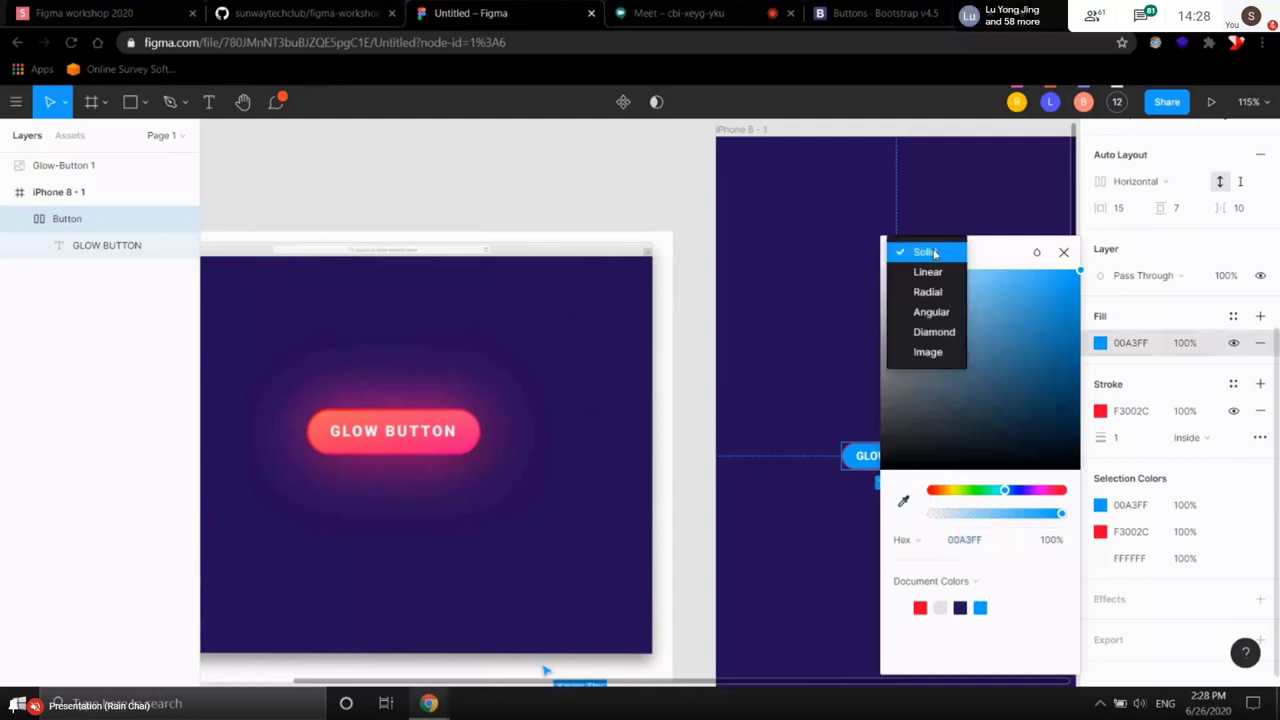
left_click(928, 272)
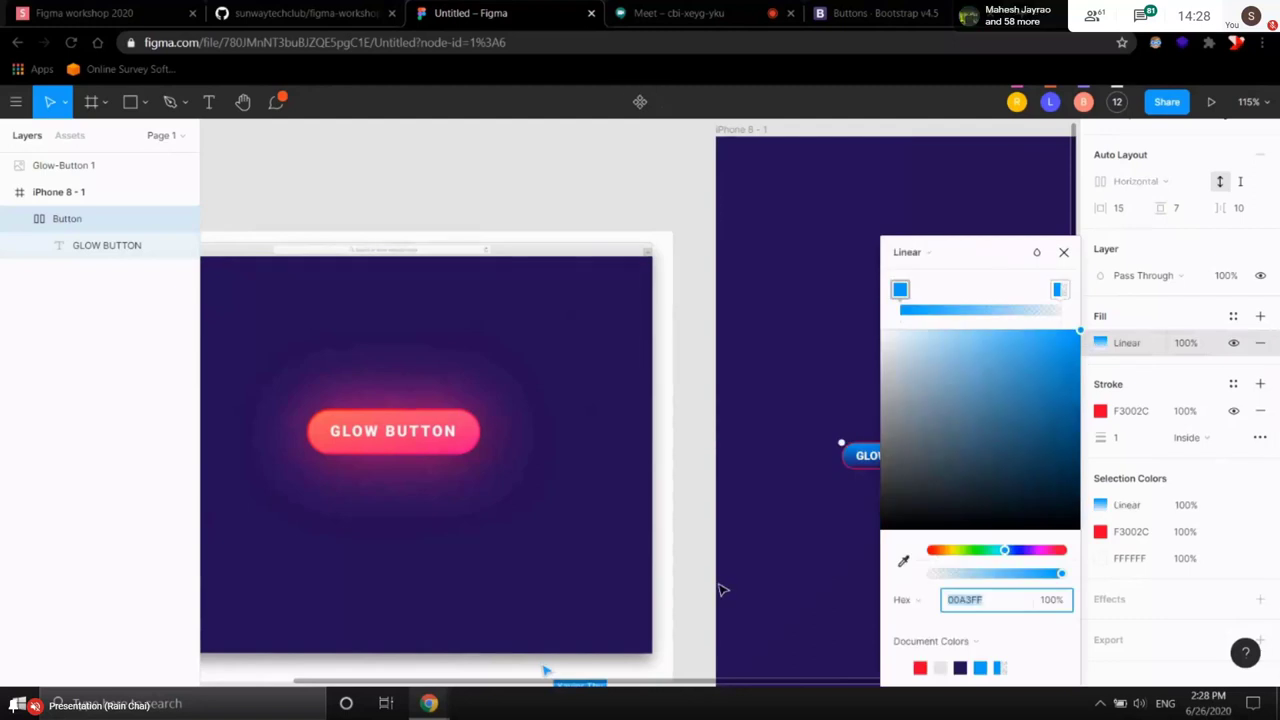
- Examine the gradient handles on the button up close and compare its fill with the reference glow button
scroll(700, 570, "right", 2)
scroll(663, 547, "right", 2)
scroll(663, 547, "down", 1)
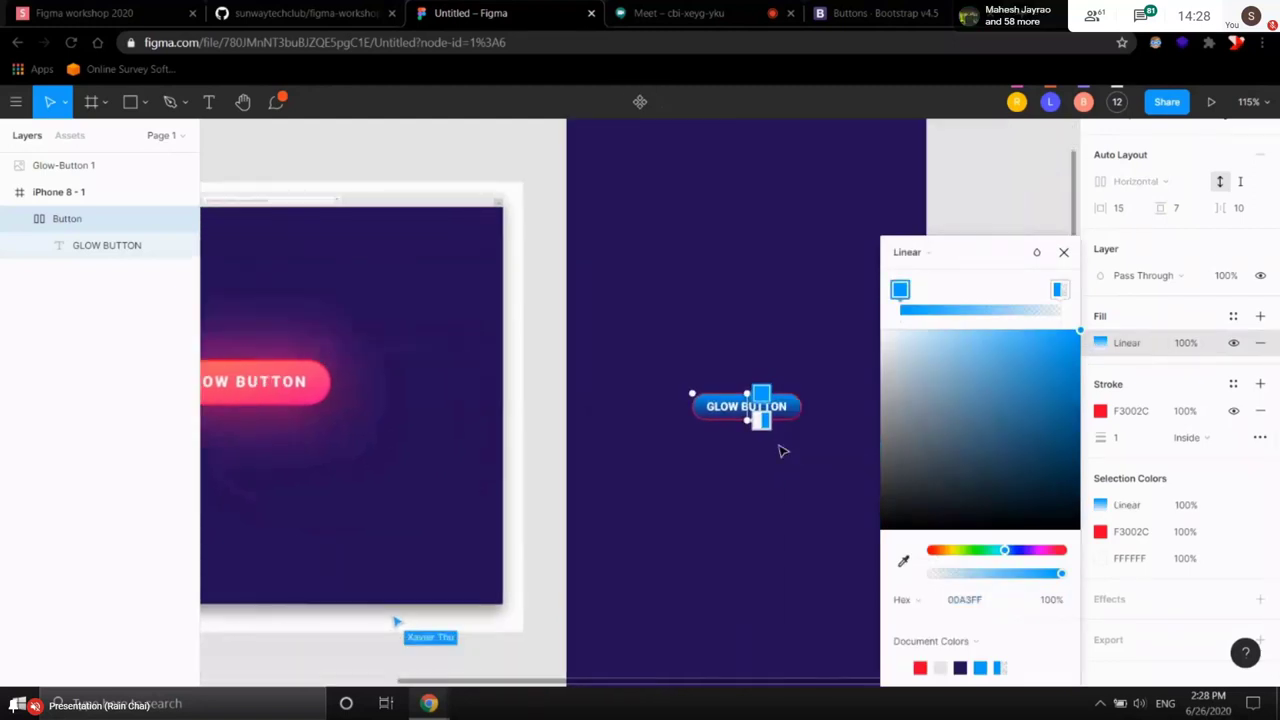
scroll(790, 385, "up", 5)
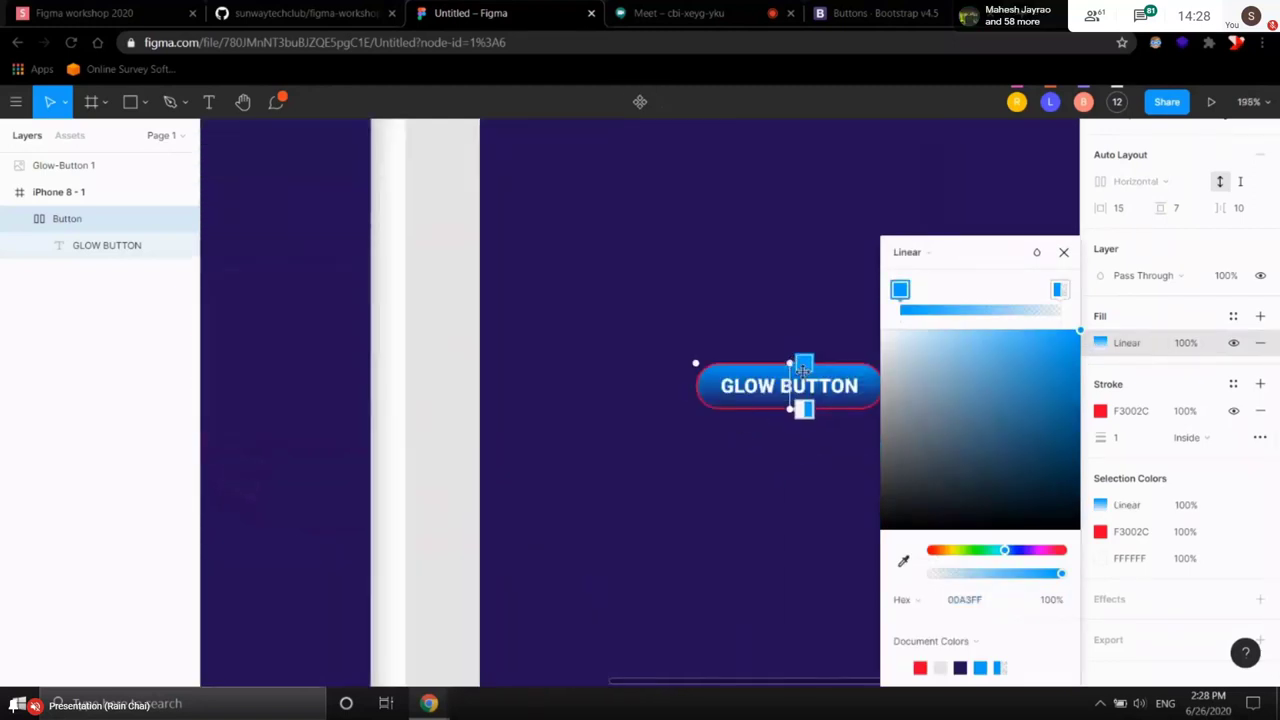
scroll(608, 423, "down", 3)
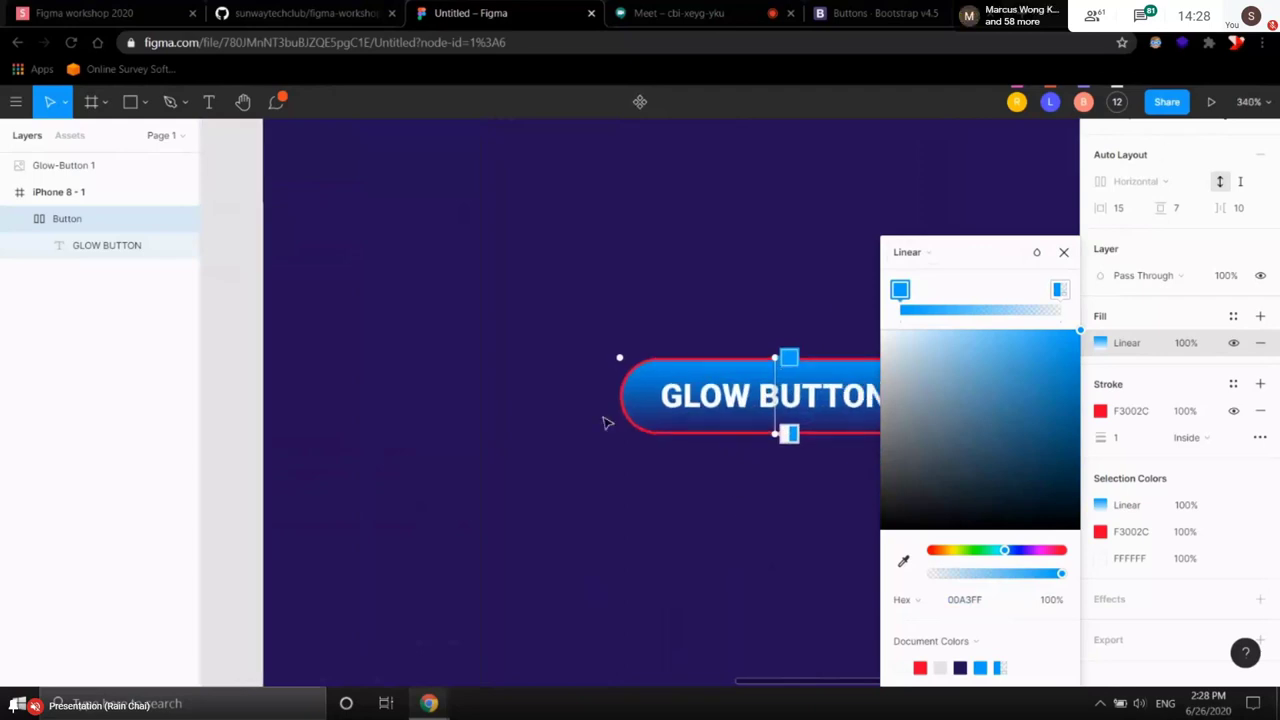
scroll(586, 403, "down", 2)
scroll(472, 393, "left", 5)
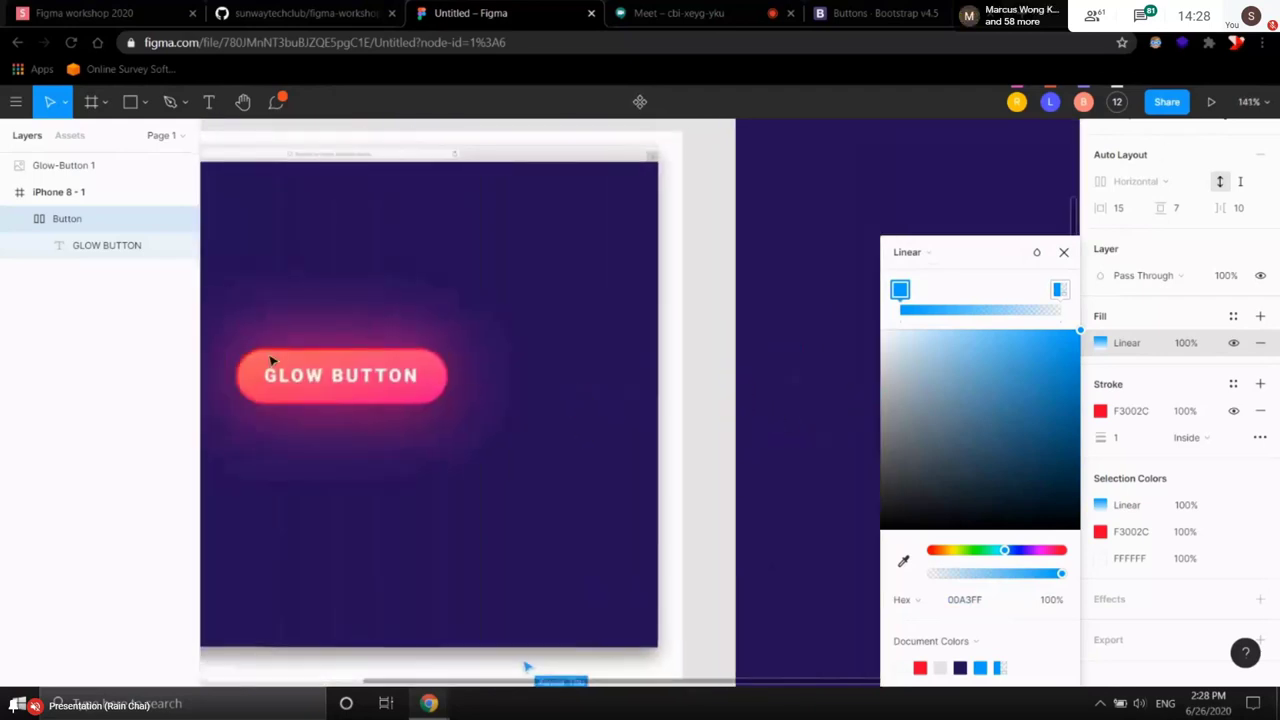
scroll(757, 306, "right", 5)
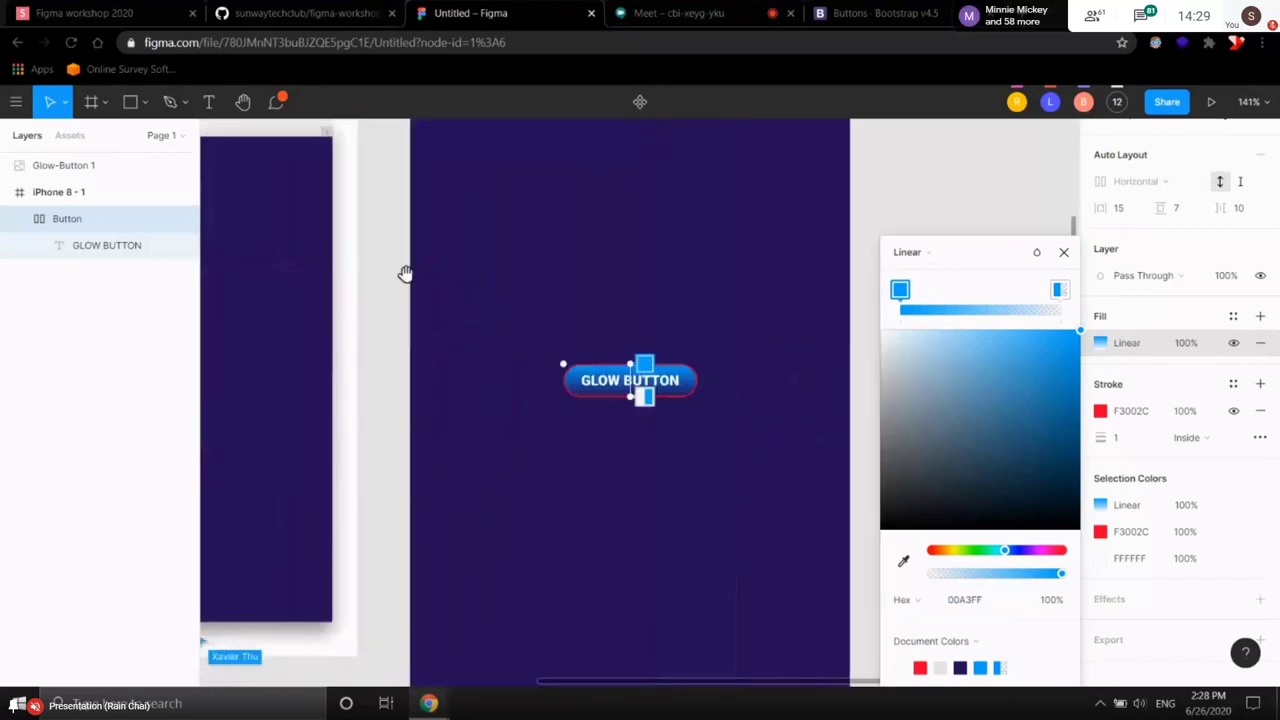
scroll(580, 371, "up", 10)
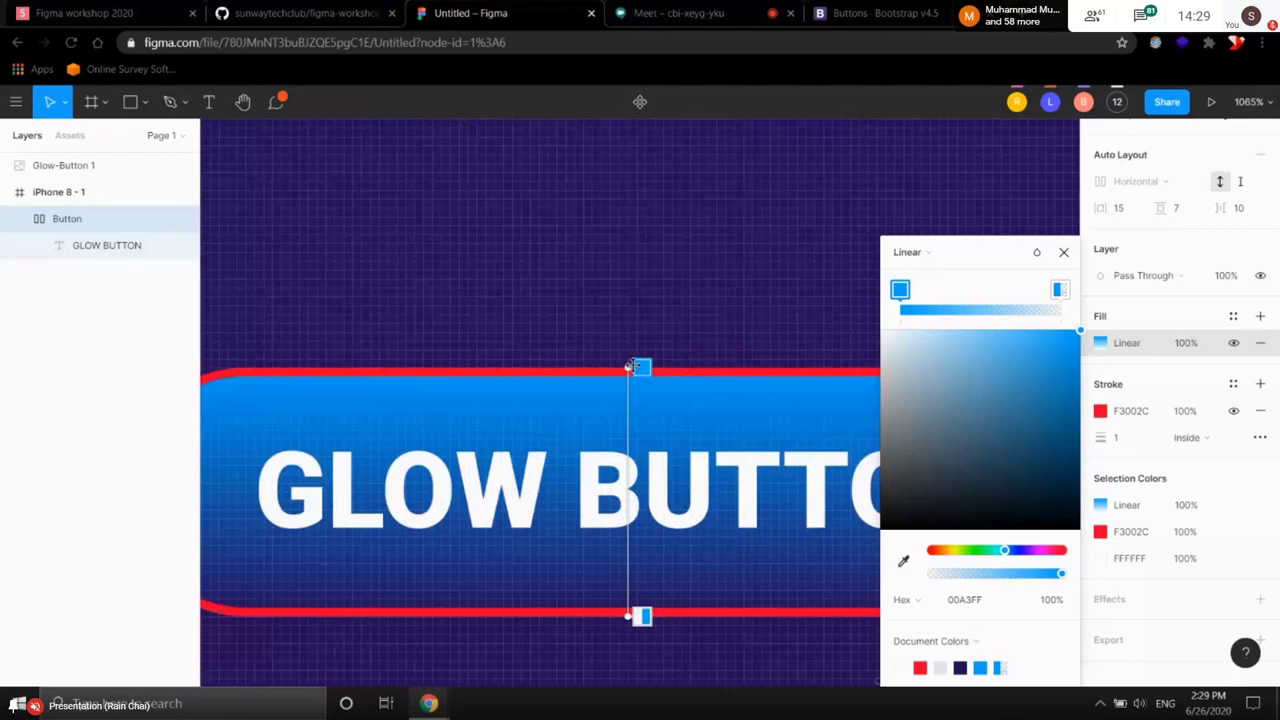
scroll(640, 370, "up", 8)
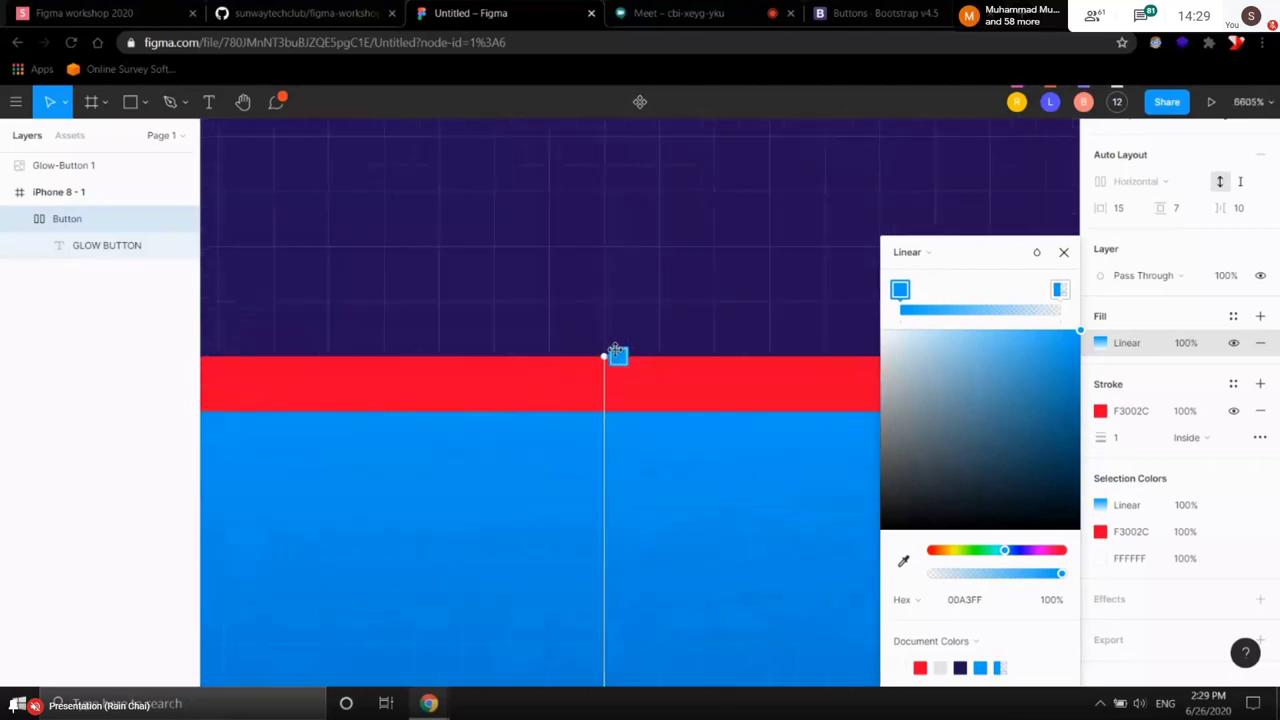
scroll(616, 352, "down", 10)
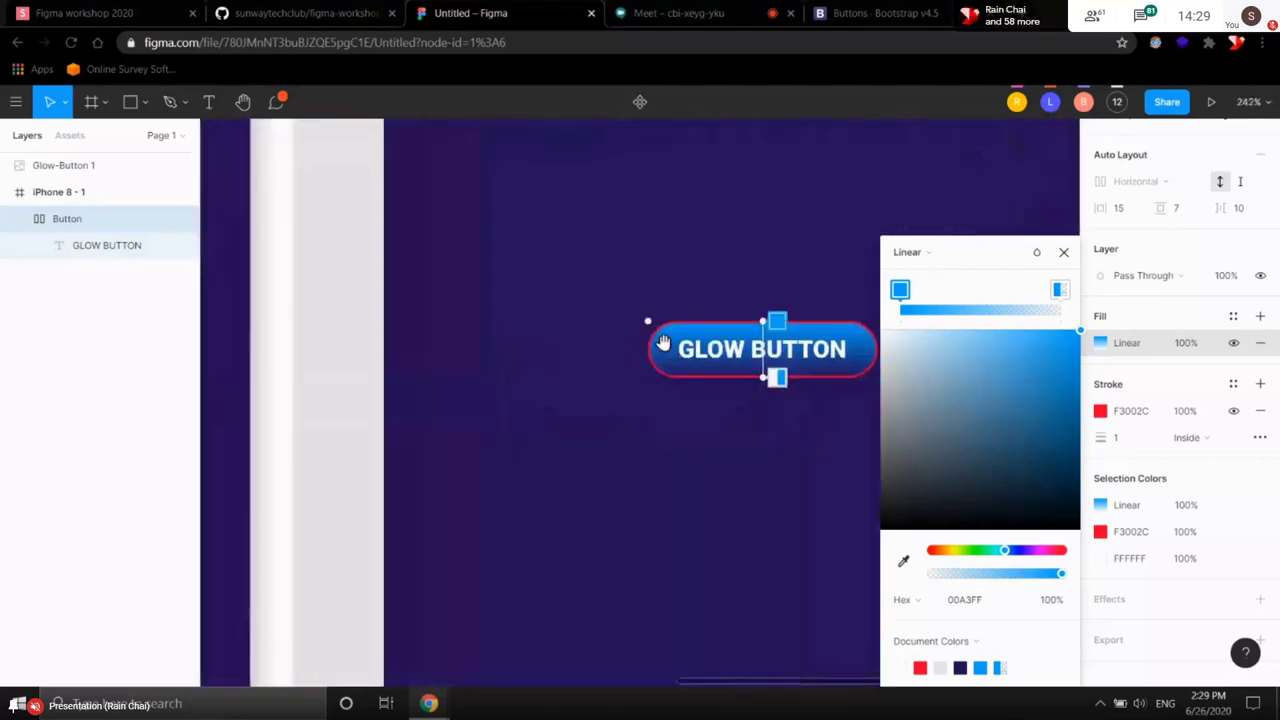
- Set the first gradient stop to the coral F46764 sampled from the upper edge of the reference glow button
scroll(663, 343, "down", 5)
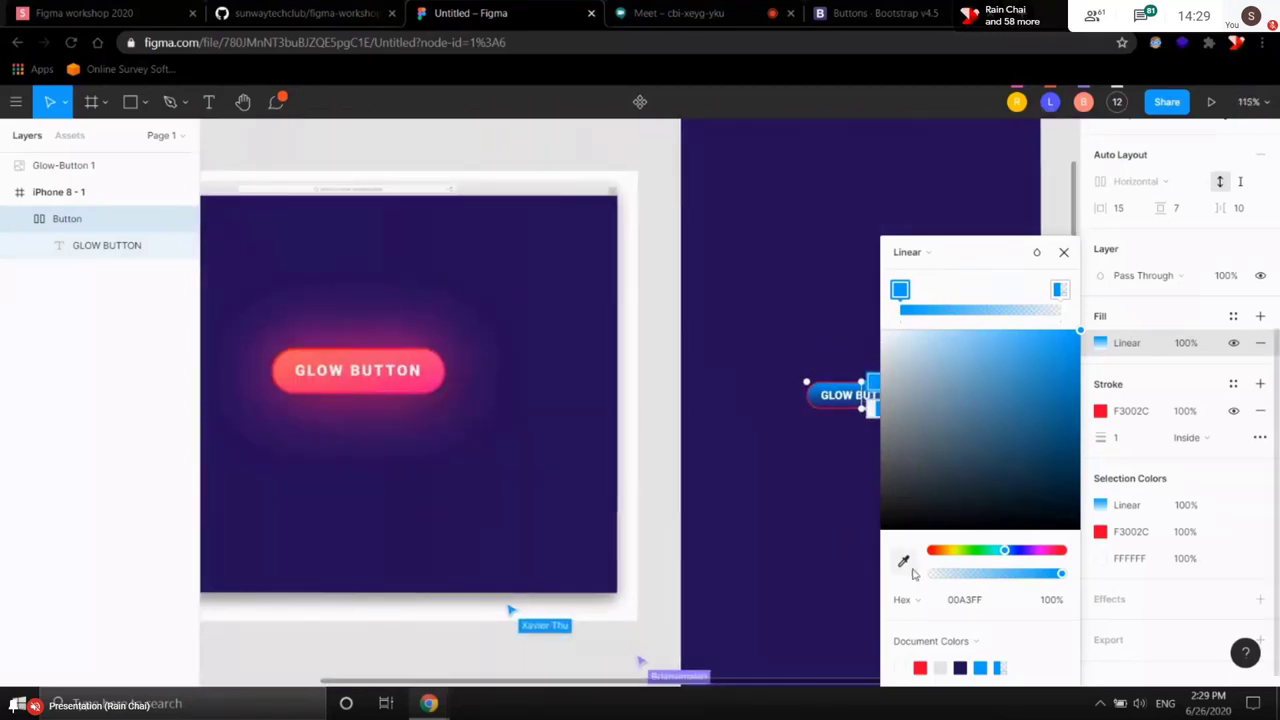
left_click(904, 562)
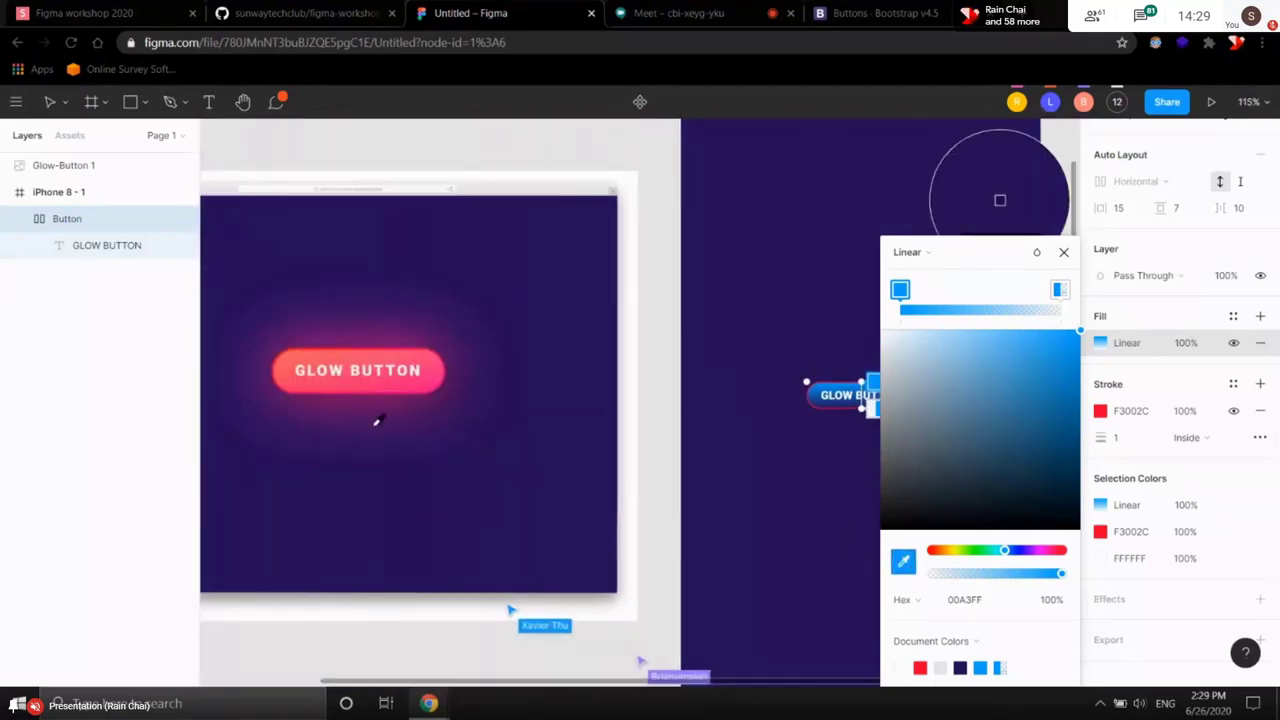
left_click(298, 347)
- Set the second gradient stop to the pink F01383 at 100% opacity, sampled from the lower part of the reference glow button
scroll(429, 380, "right", 5)
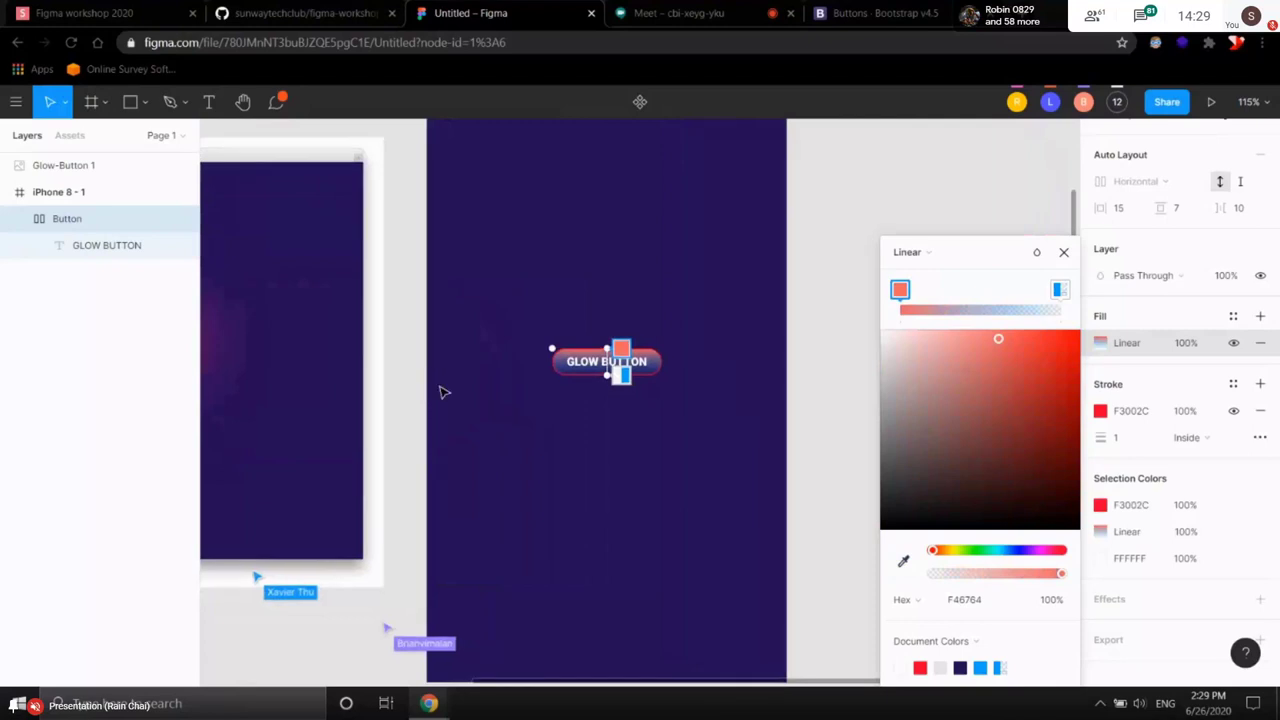
scroll(625, 375, "up", 5)
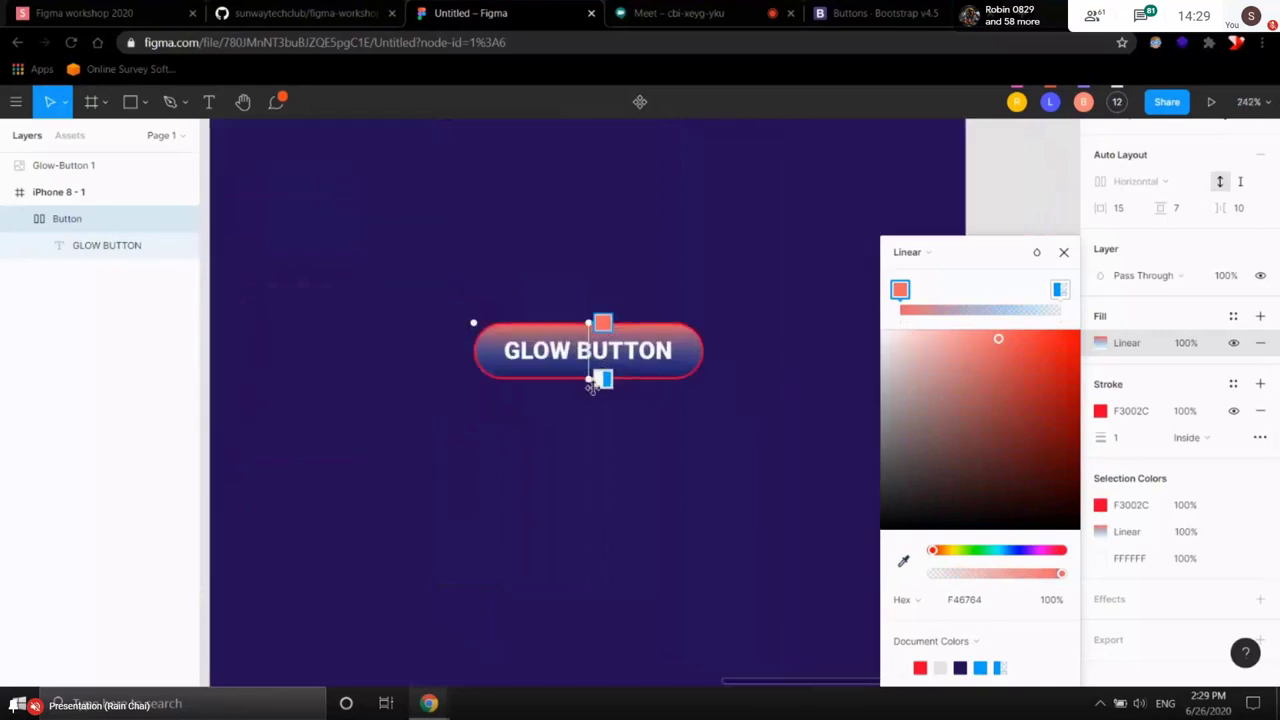
left_click(601, 380)
scroll(440, 467, "down", 4)
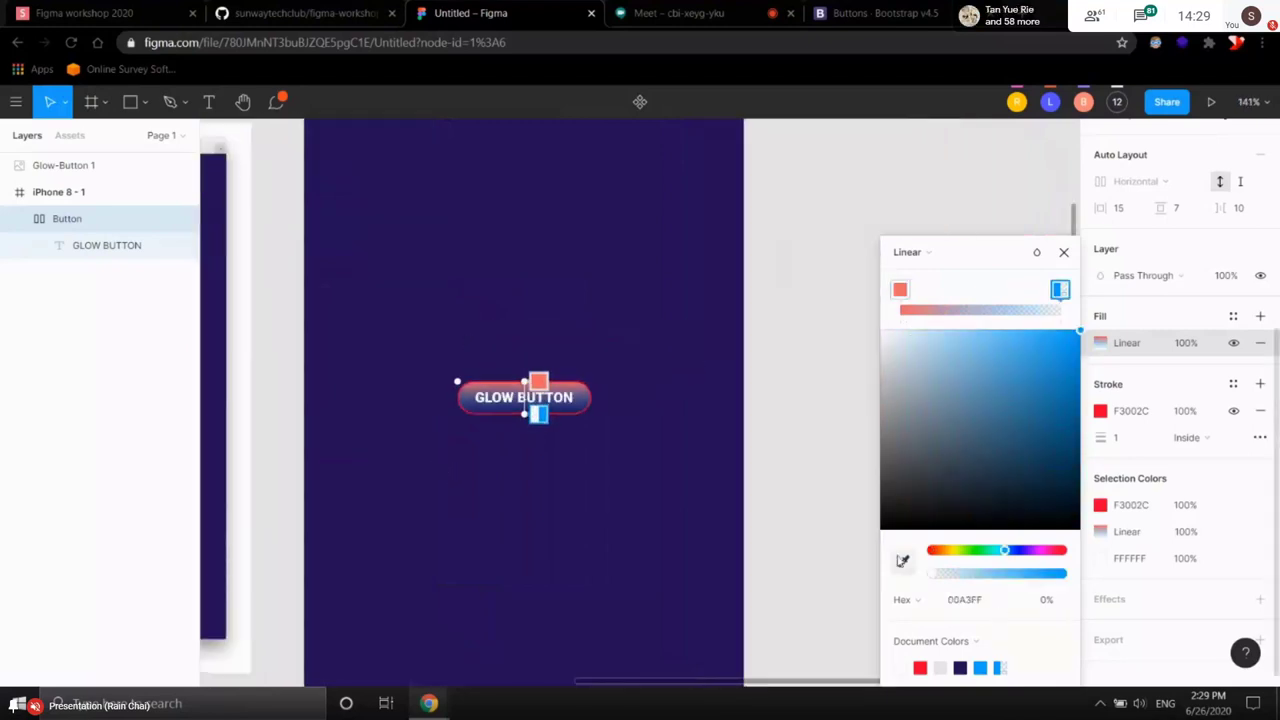
left_click(902, 561)
scroll(480, 490, "left", 6)
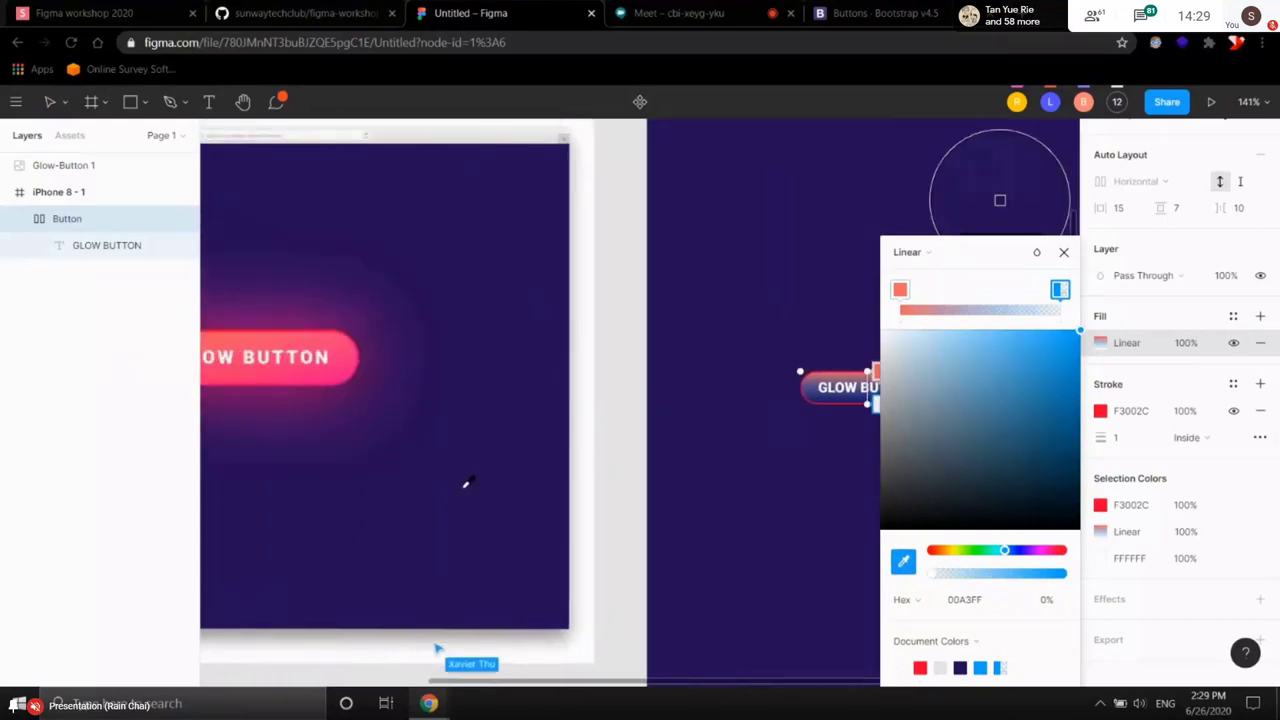
left_click(338, 373)
scroll(443, 446, "right", 5)
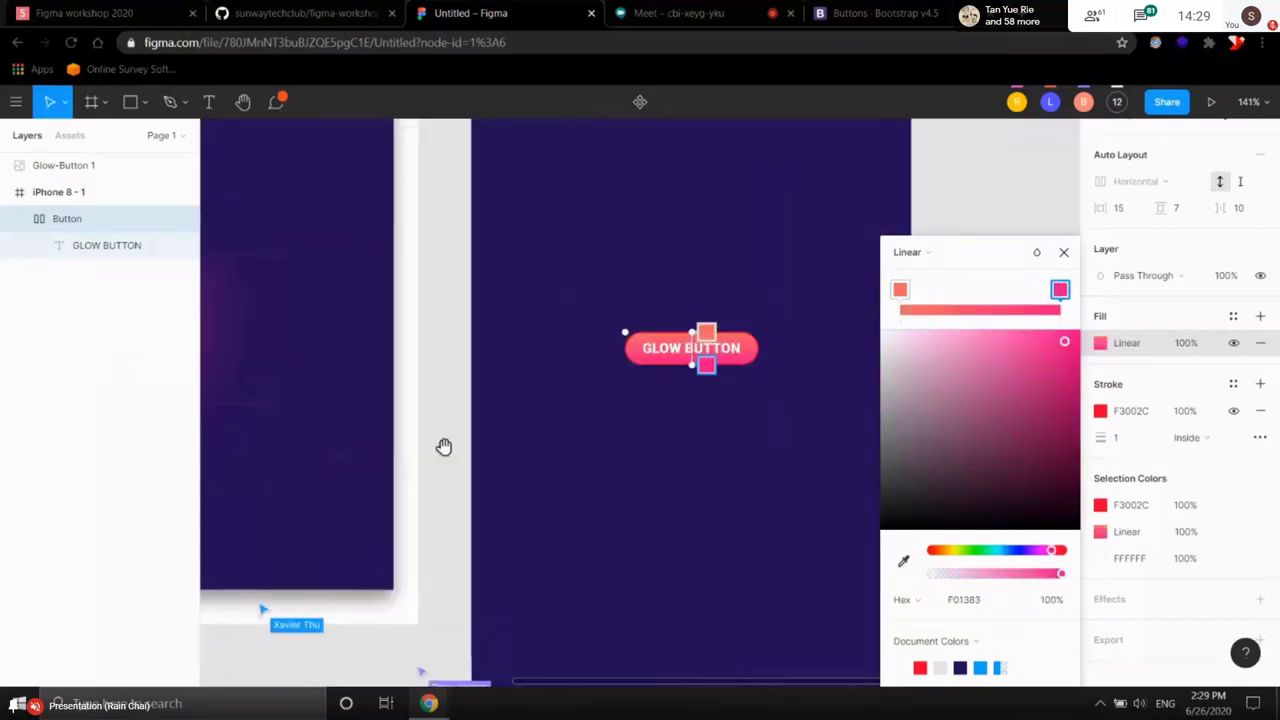
- Copy the first gradient stop's hex code and send "top: F46764" in the Google Meet chat, returning to Figma
left_click(955, 600)
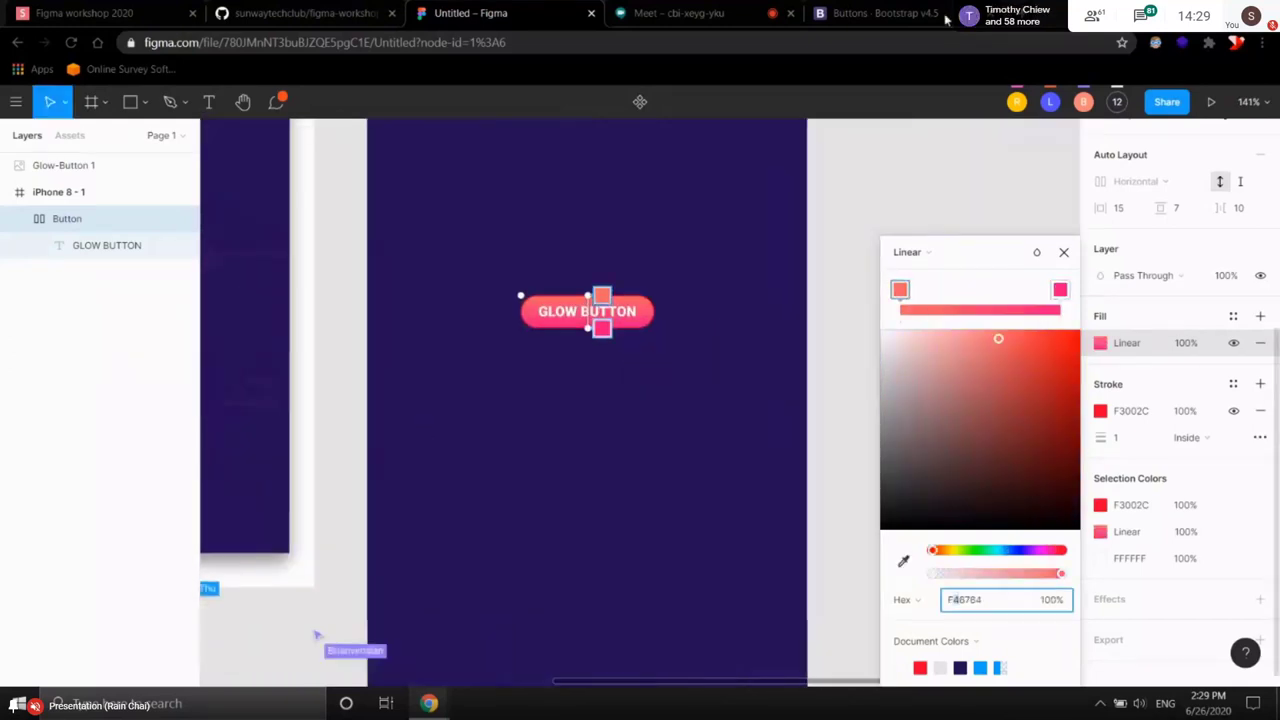
key("ctrl+a")
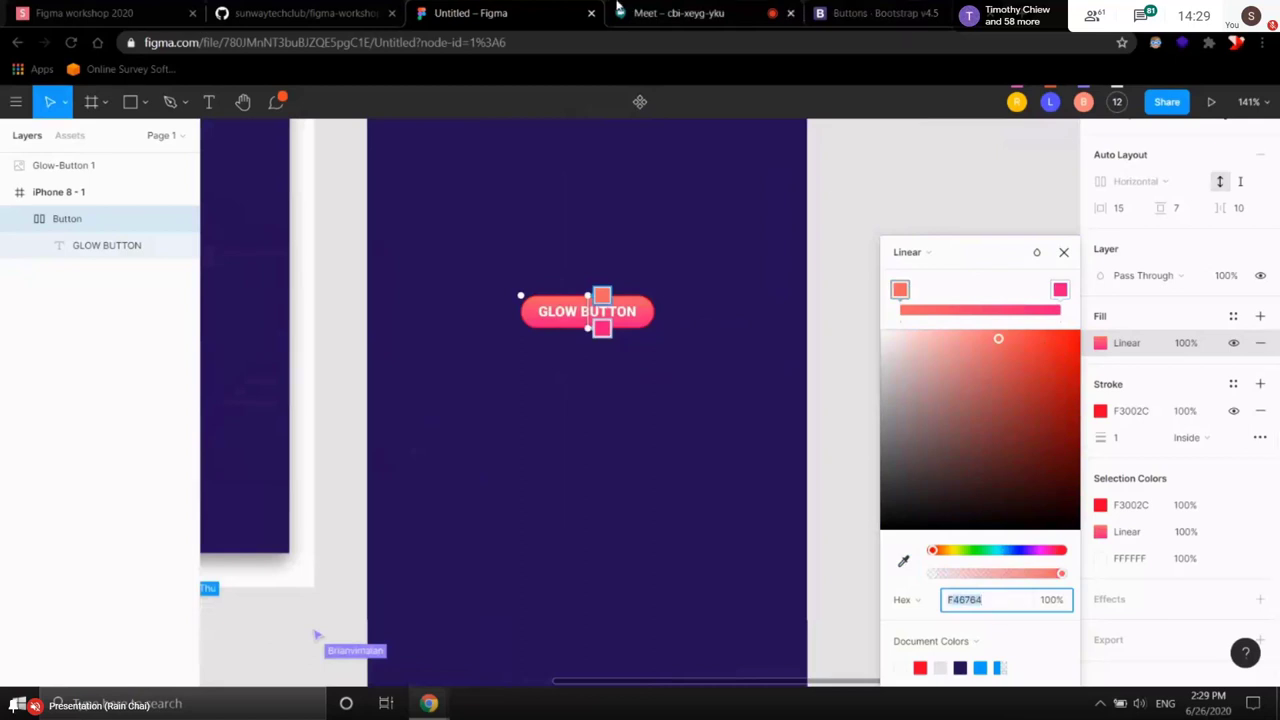
key("ctrl+Tab")
type("top:")
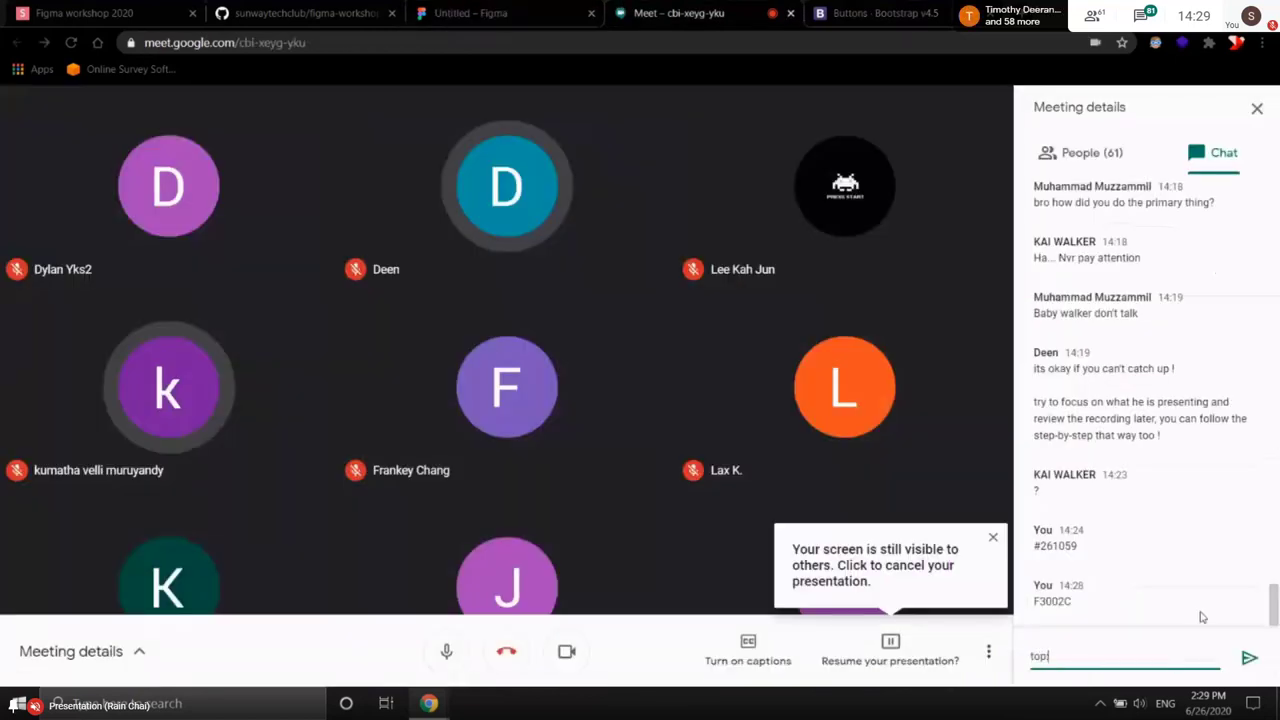
type("F46764")
key("Return")
key("ctrl+shift+Tab")
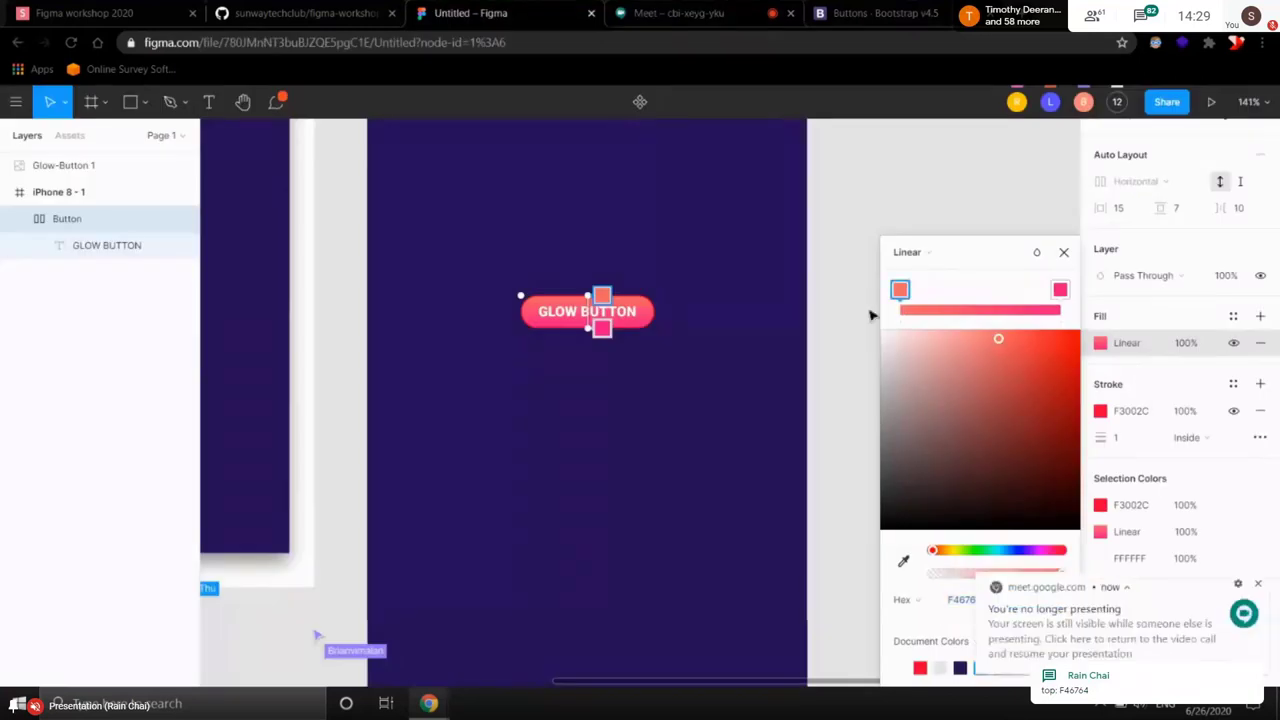
- Copy the second gradient stop's hex code and send "bottom: F01383" in the Google Meet chat, returning to Figma
left_click(1060, 289)
left_click(952, 601)
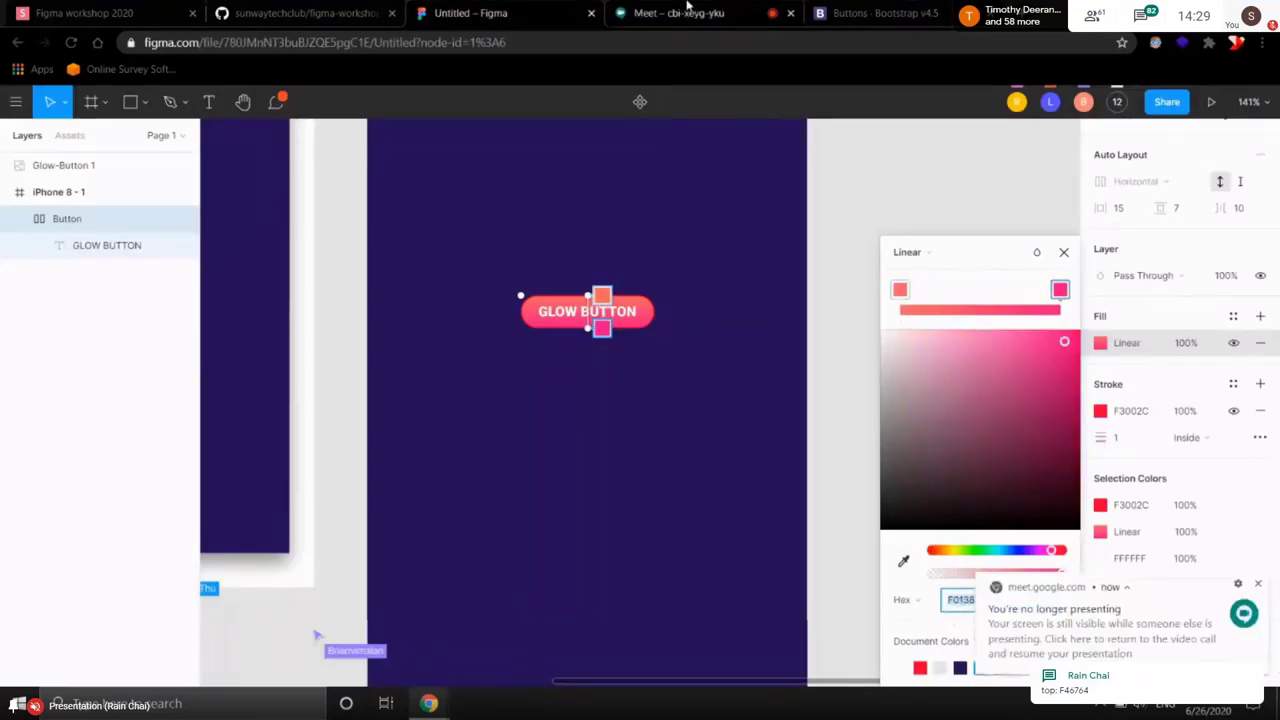
key("ctrl+Tab")
type("t")
type("ottom")
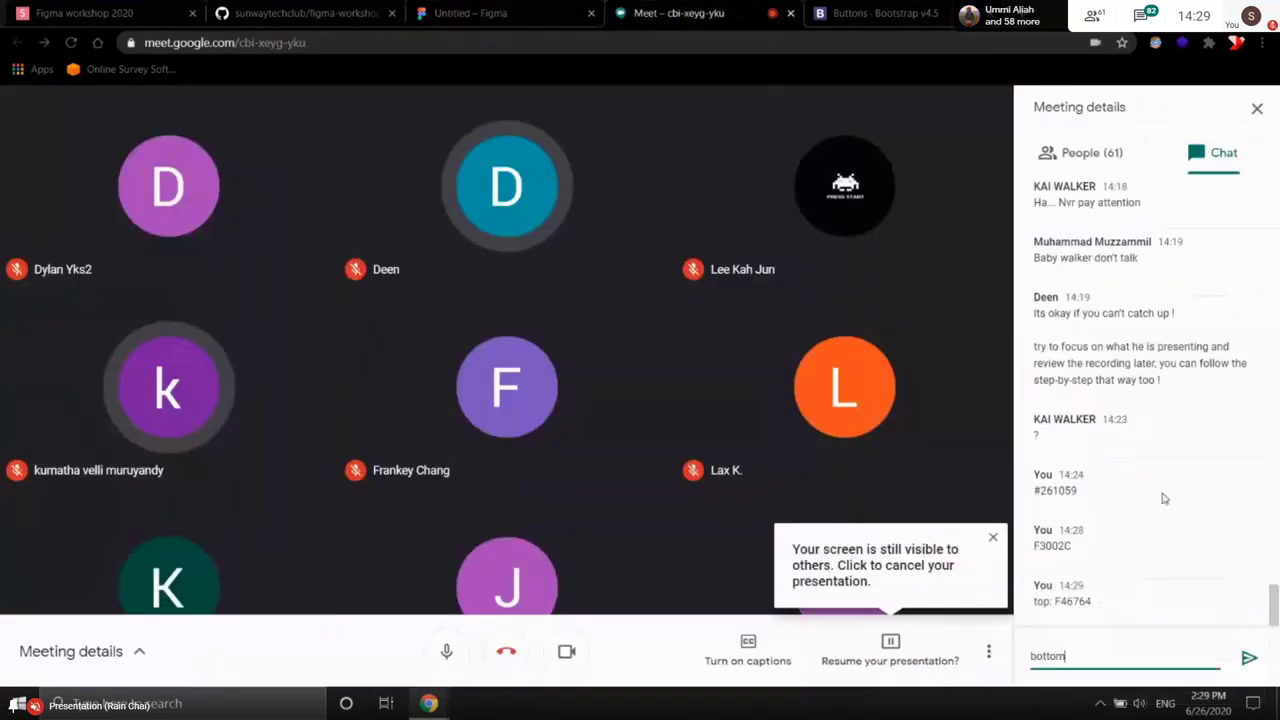
type(":")
type("F01383")
key("Return")
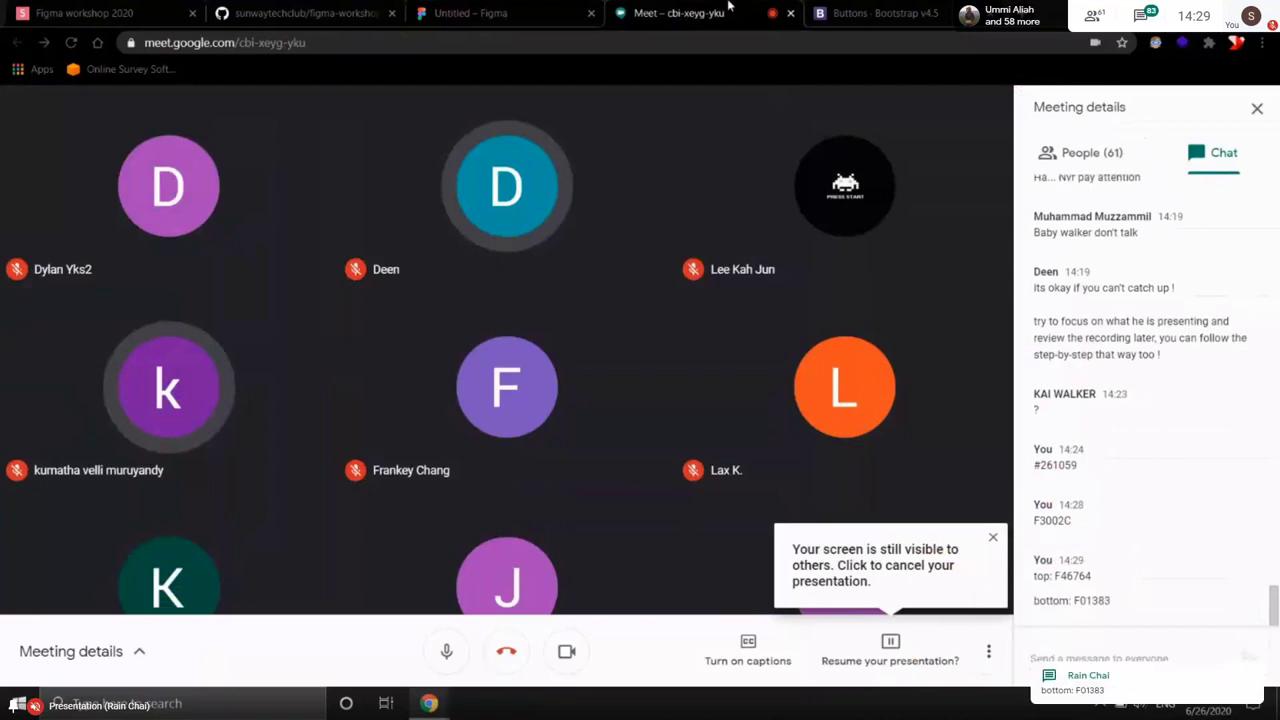
left_click(514, 24)
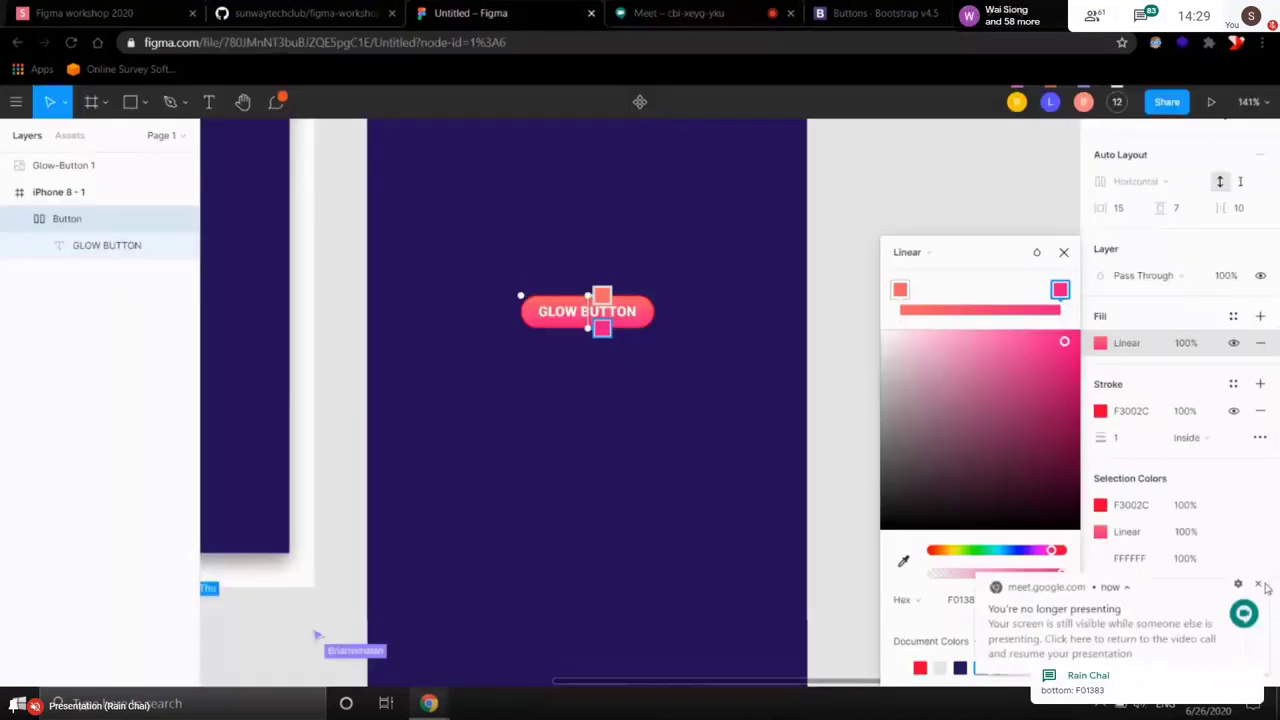
- Close the fill colour settings, deselect the button and compare its gradient with the reference glow button
scroll(600, 425, "left", 3)
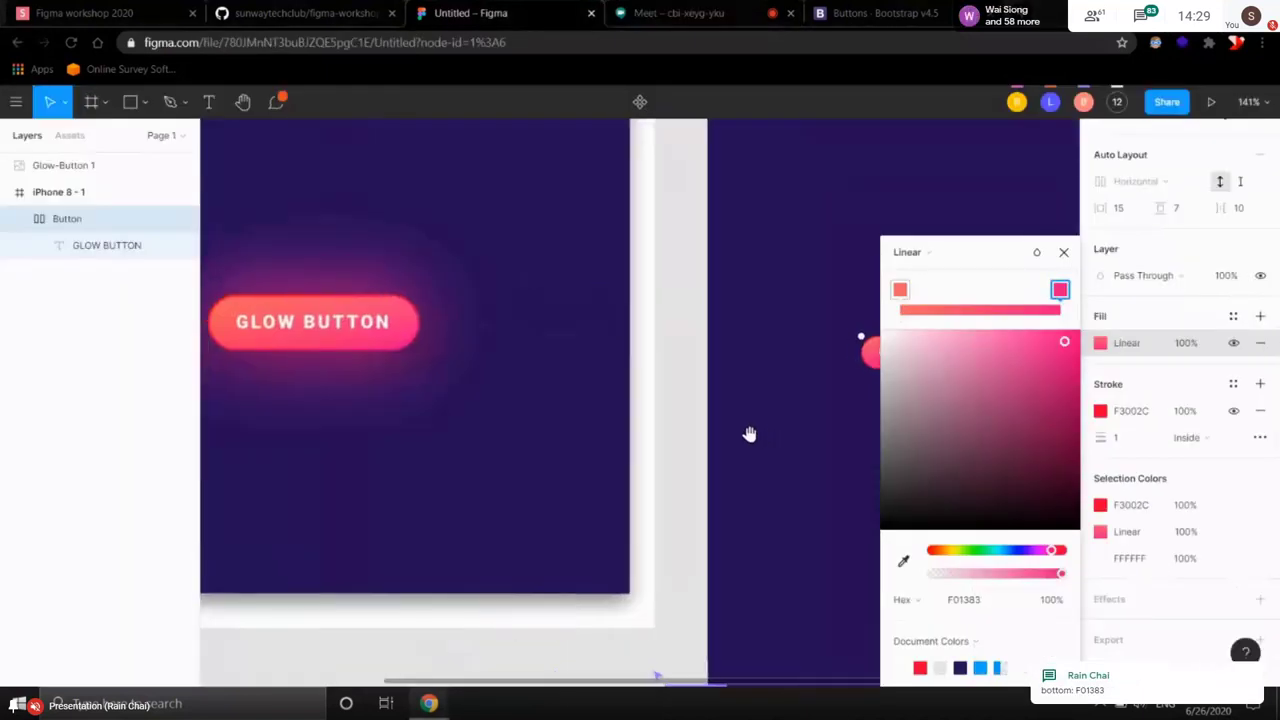
scroll(350, 343, "right", 2)
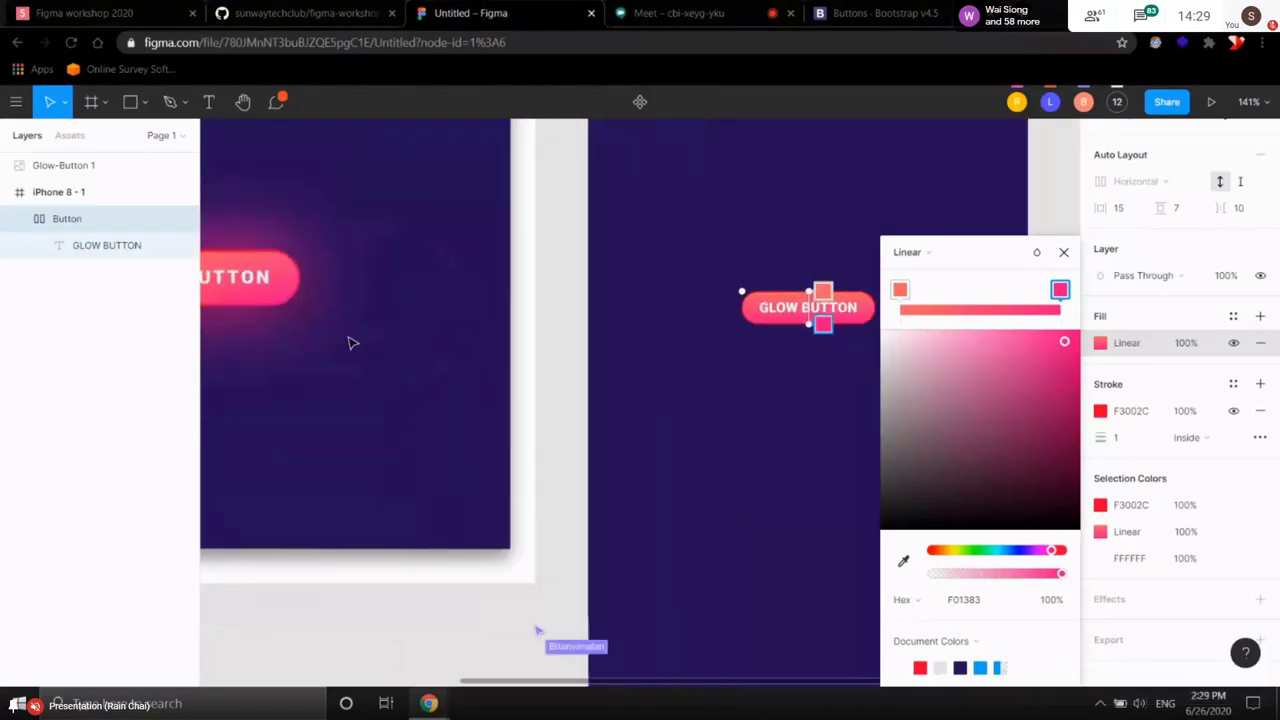
key("Escape")
left_click(674, 369)
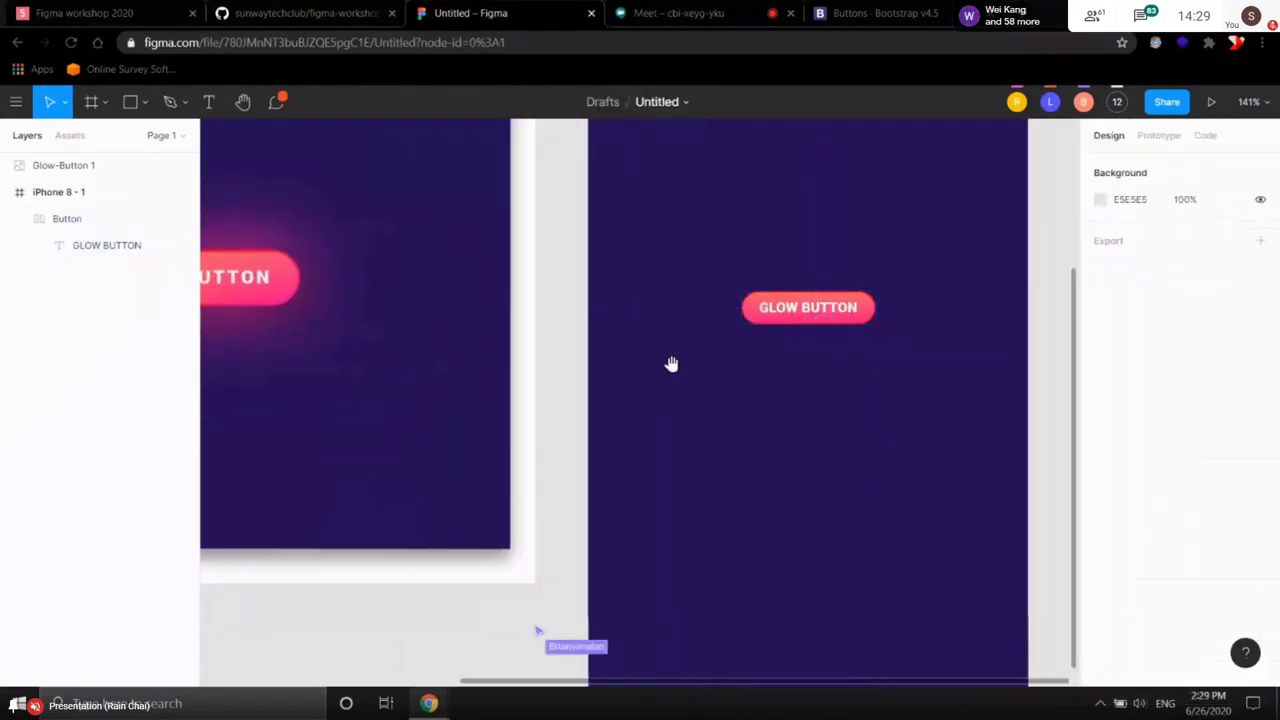
scroll(248, 295, "left", 3)
scroll(248, 295, "up", 1)
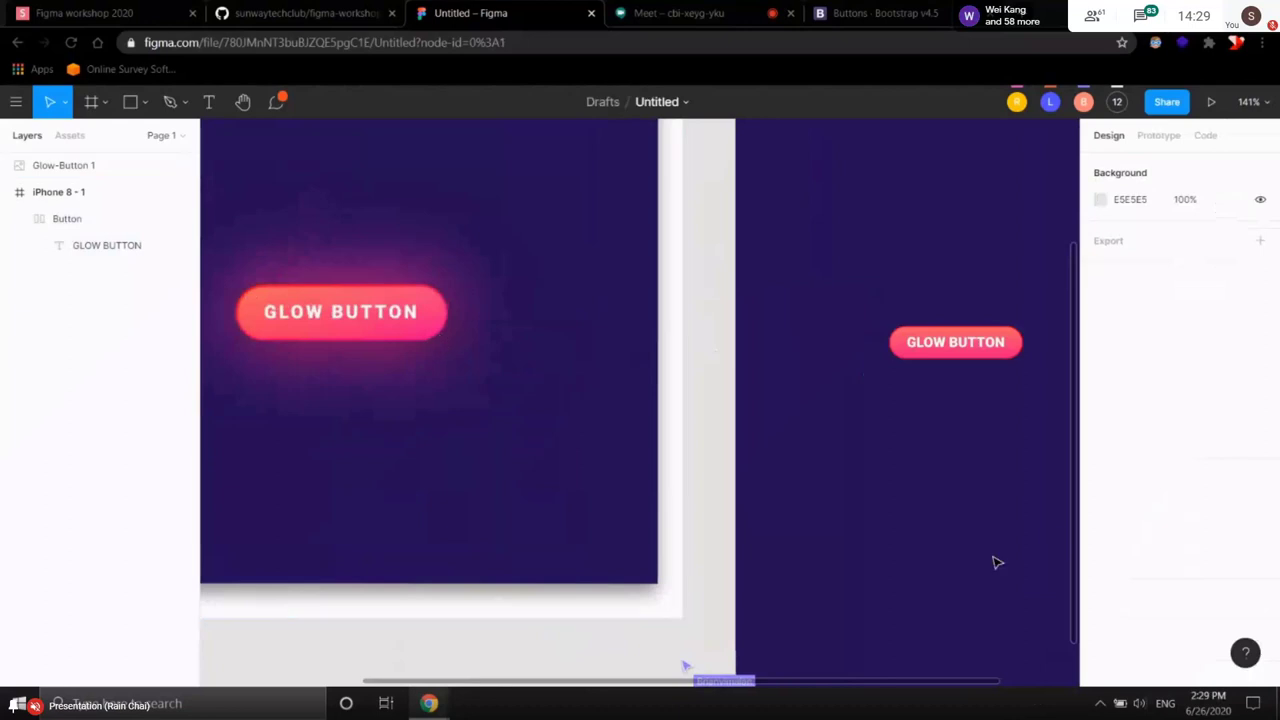
- Angle the button's linear gradient diagonally, with the coral stop toward its upper left and the pink stop toward its lower right
scroll(900, 530, "right", 5)
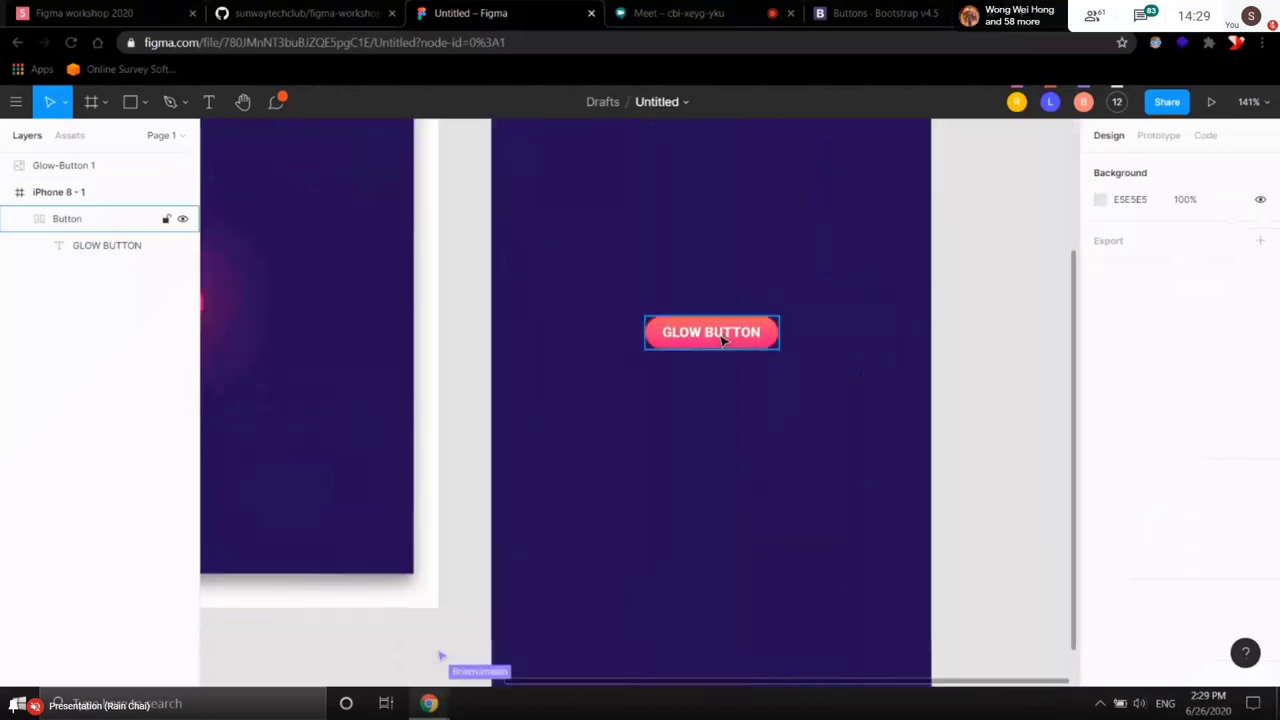
left_click(774, 340)
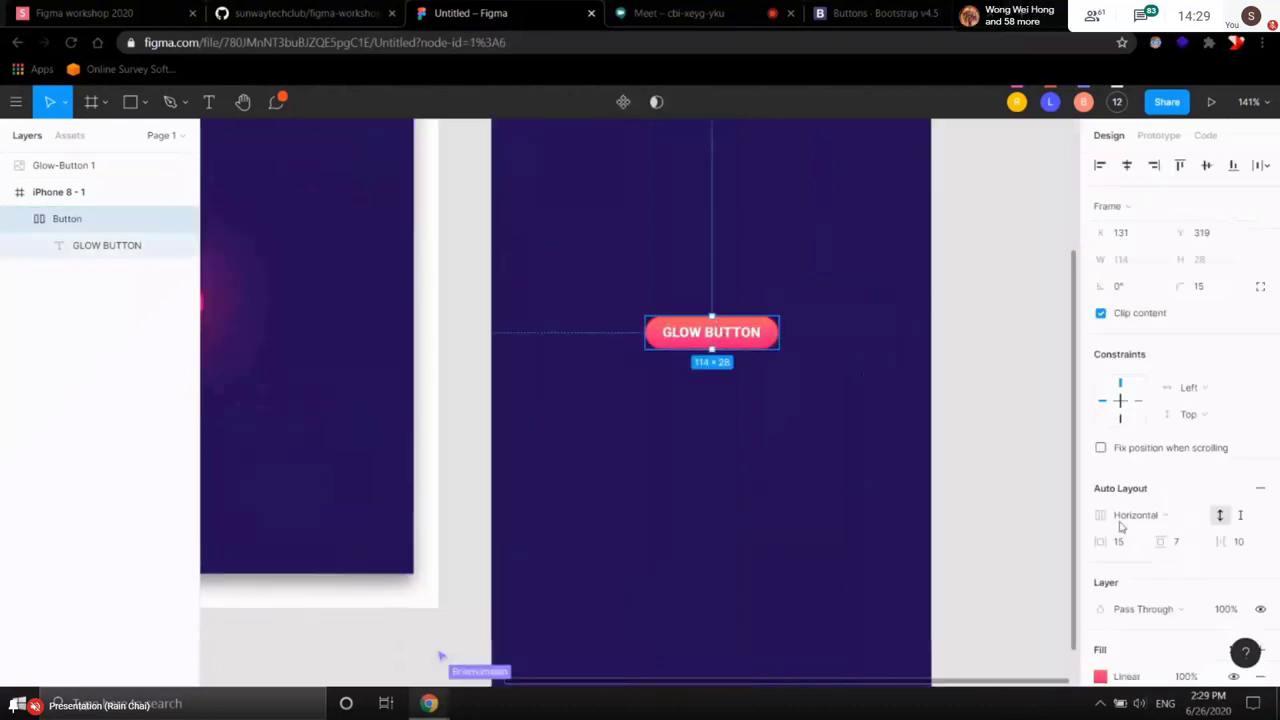
scroll(1117, 526, "down", 3)
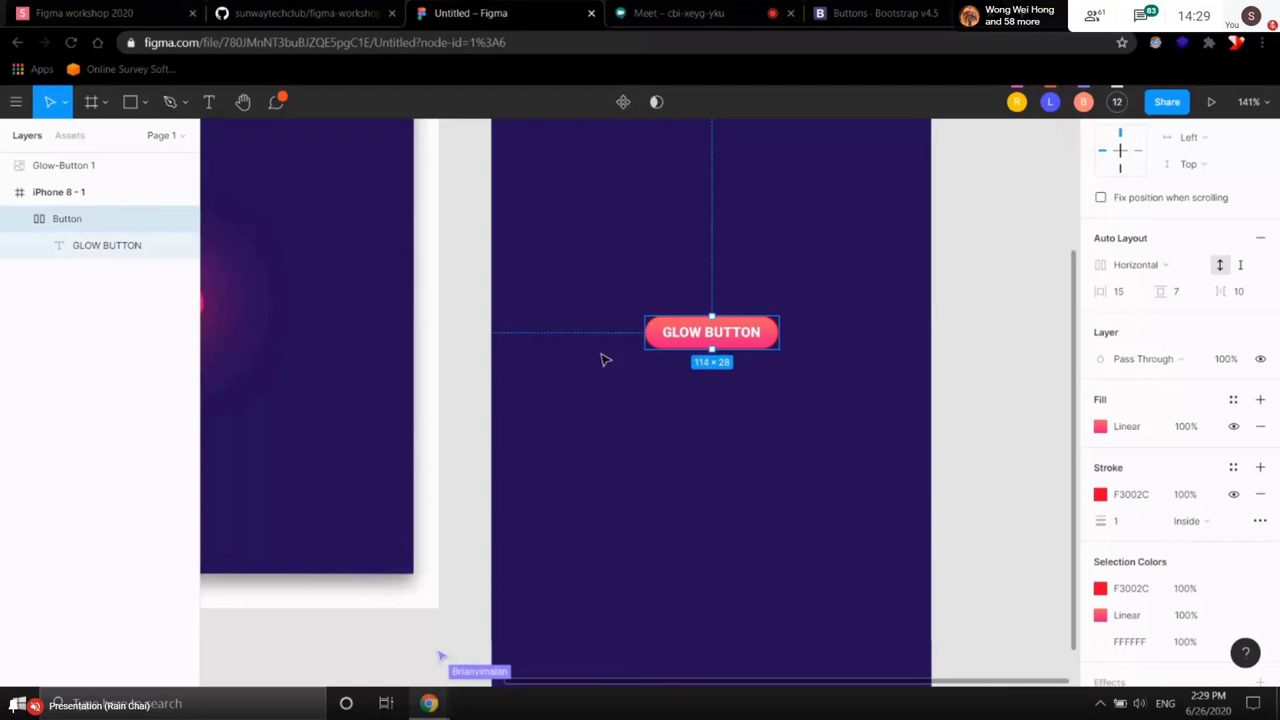
left_click(1101, 427)
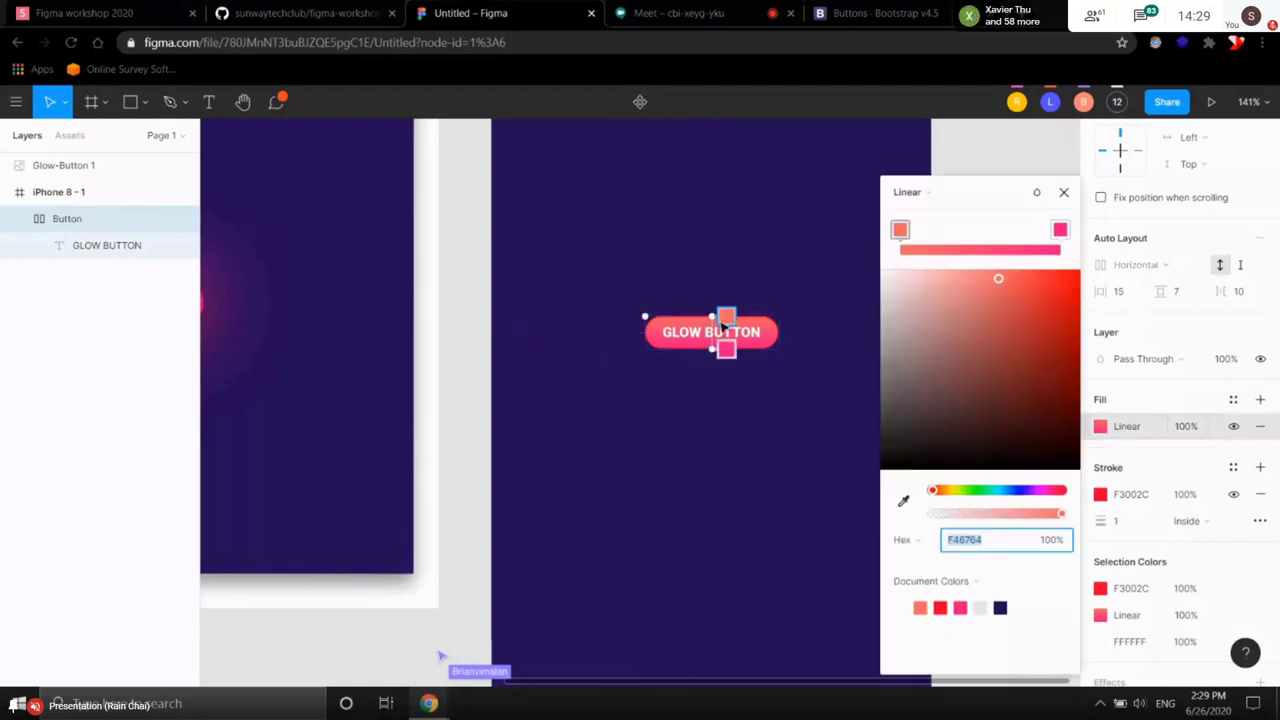
scroll(725, 318, "up", 10)
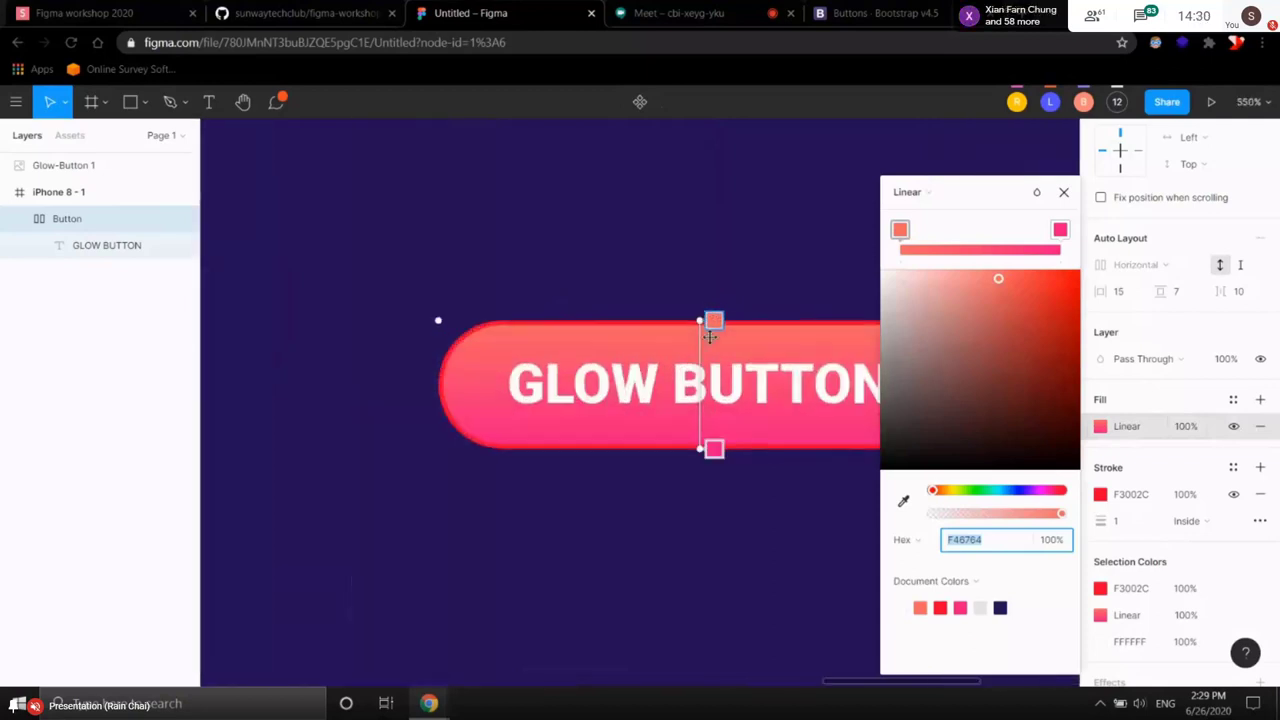
left_click_drag(593, 285, 505, 278)
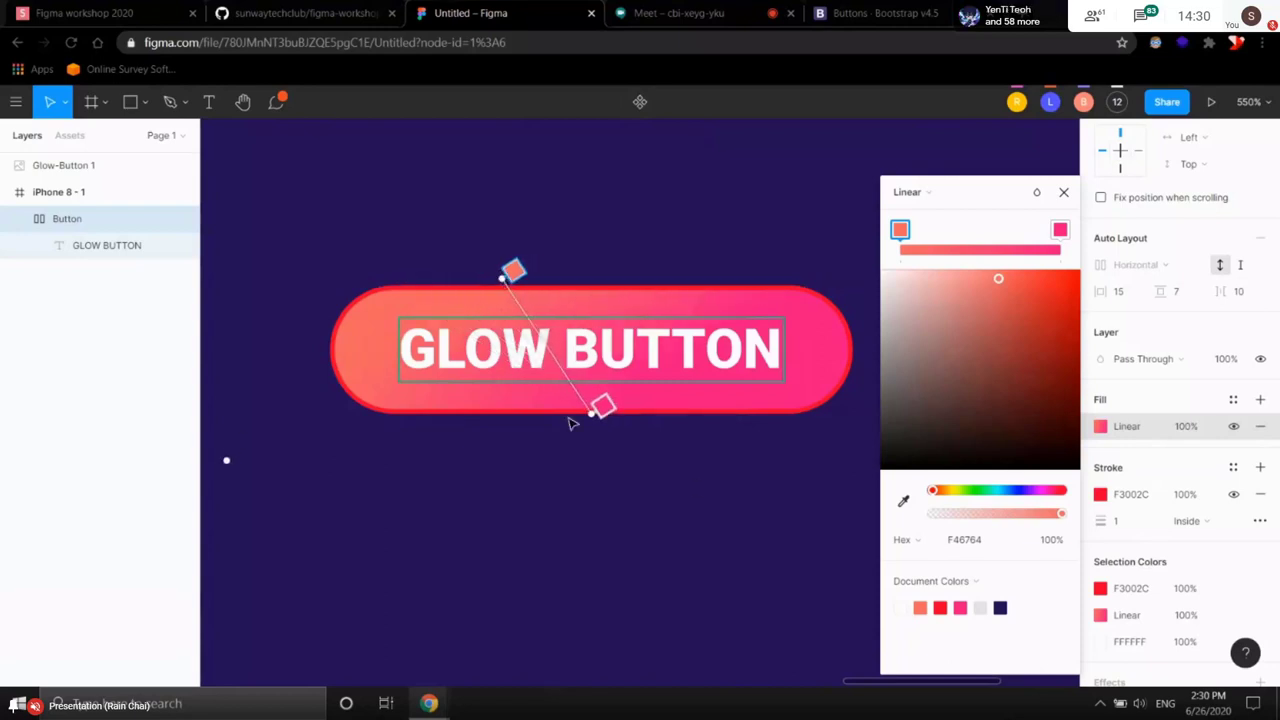
left_click_drag(600, 407, 657, 388)
- Close the fill colour settings, deselect the button and compare its diagonal gradient with the reference glow button
scroll(446, 500, "down", 10)
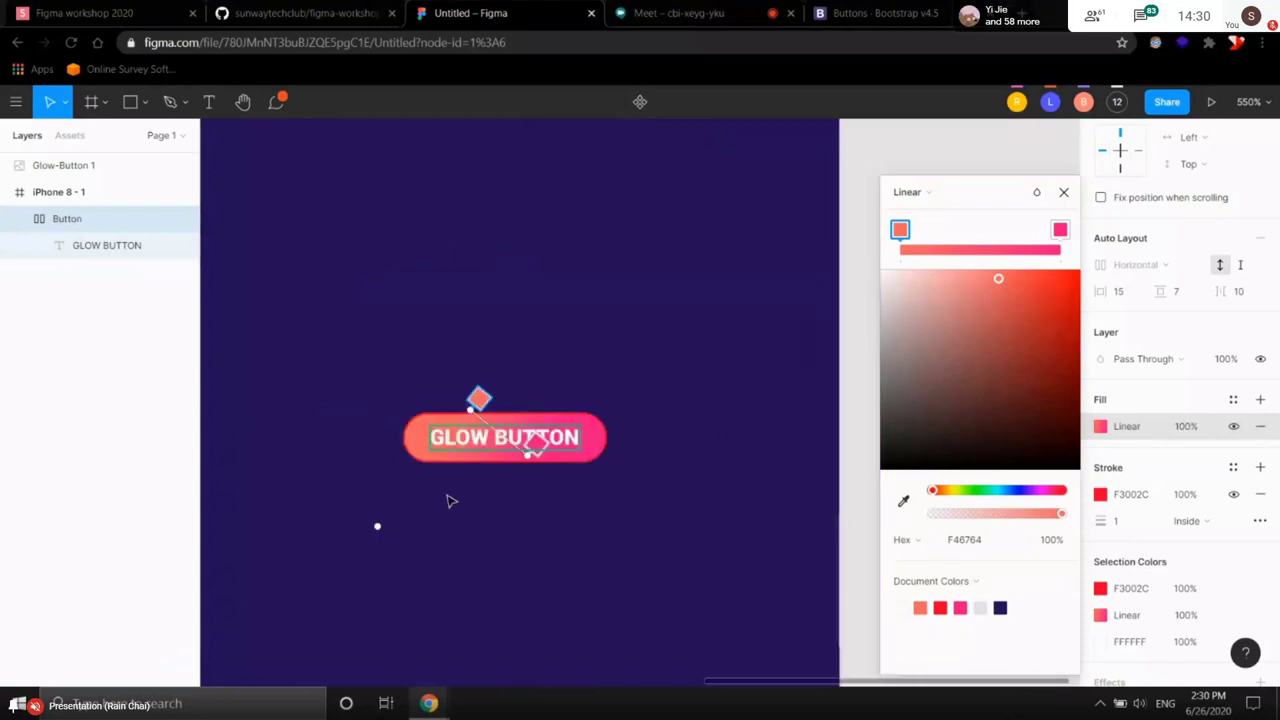
scroll(704, 421, "left", 5)
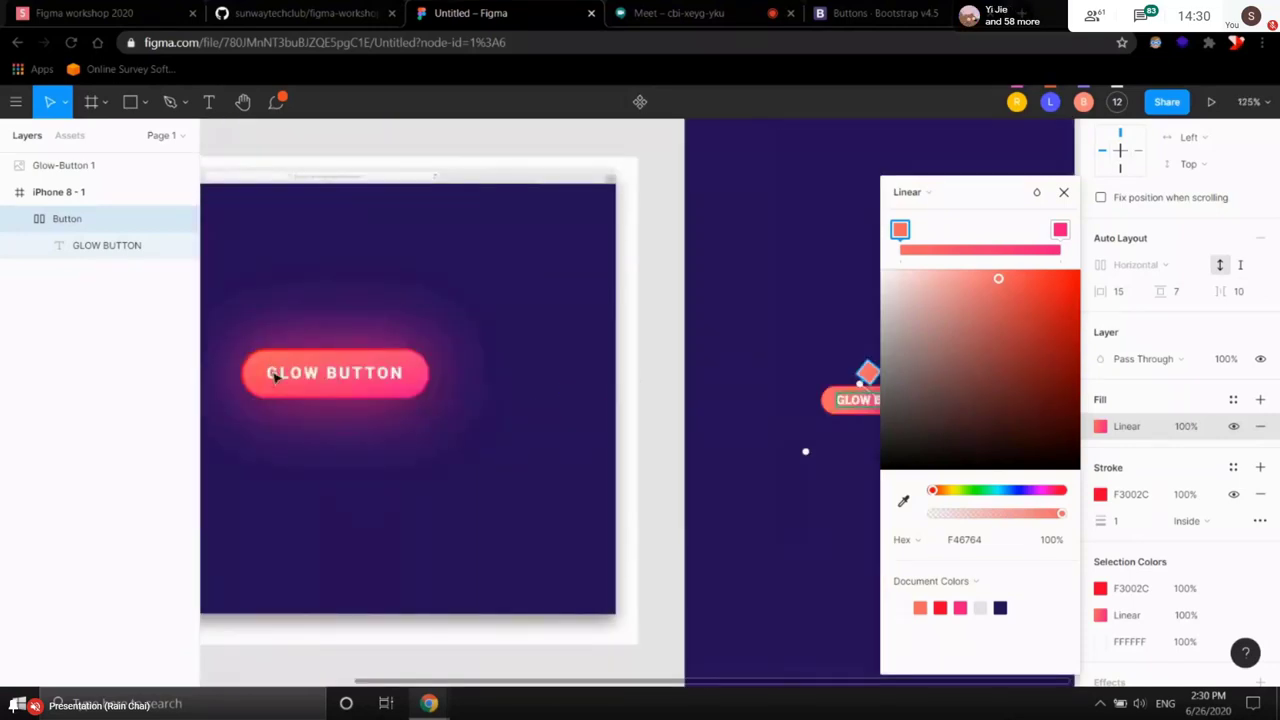
scroll(617, 583, "right", 3)
left_click(663, 506)
scroll(681, 500, "left", 2)
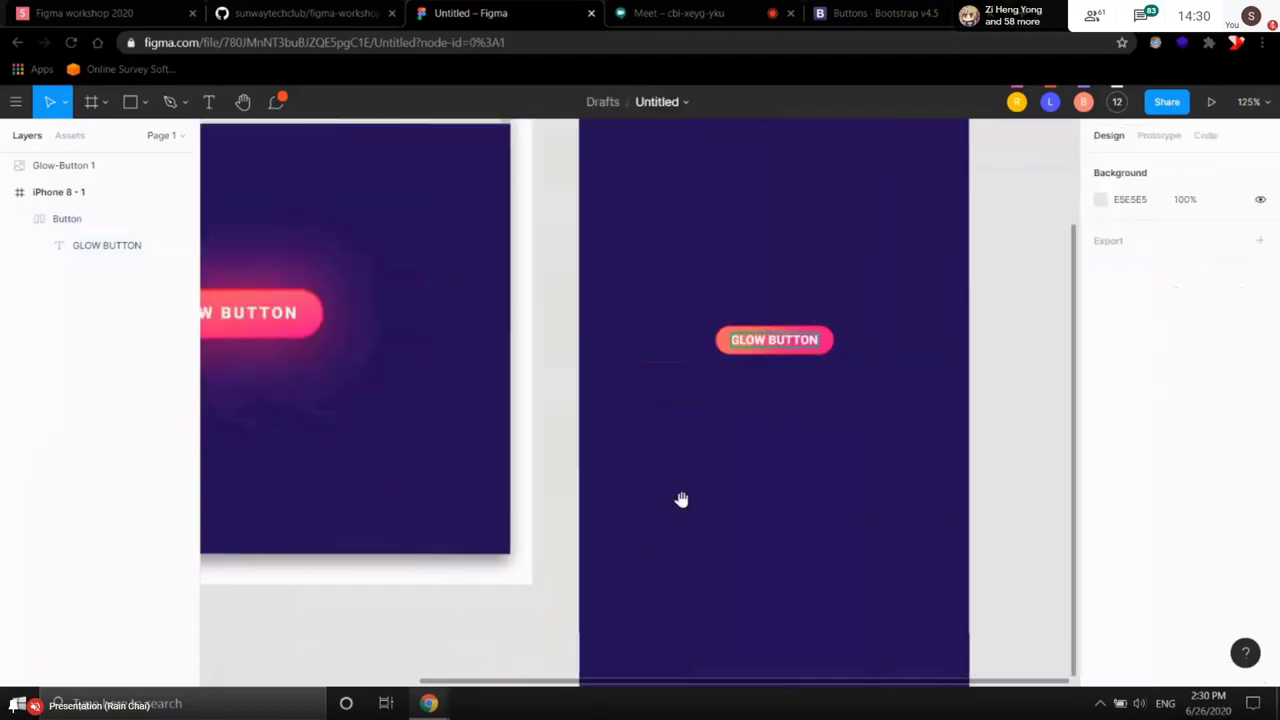
scroll(267, 328, "left", 3)
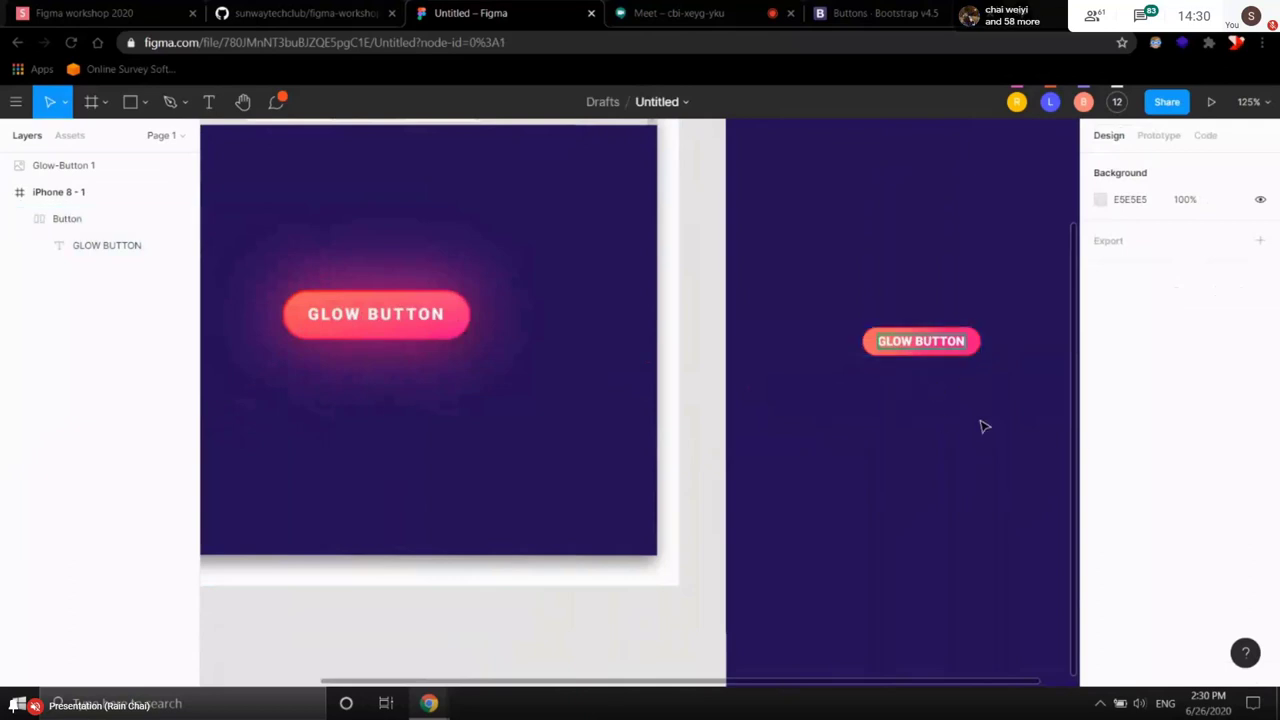
- Add a Drop Shadow effect to the button frame and deselect it to check the shadow against the reference
left_click(980, 344)
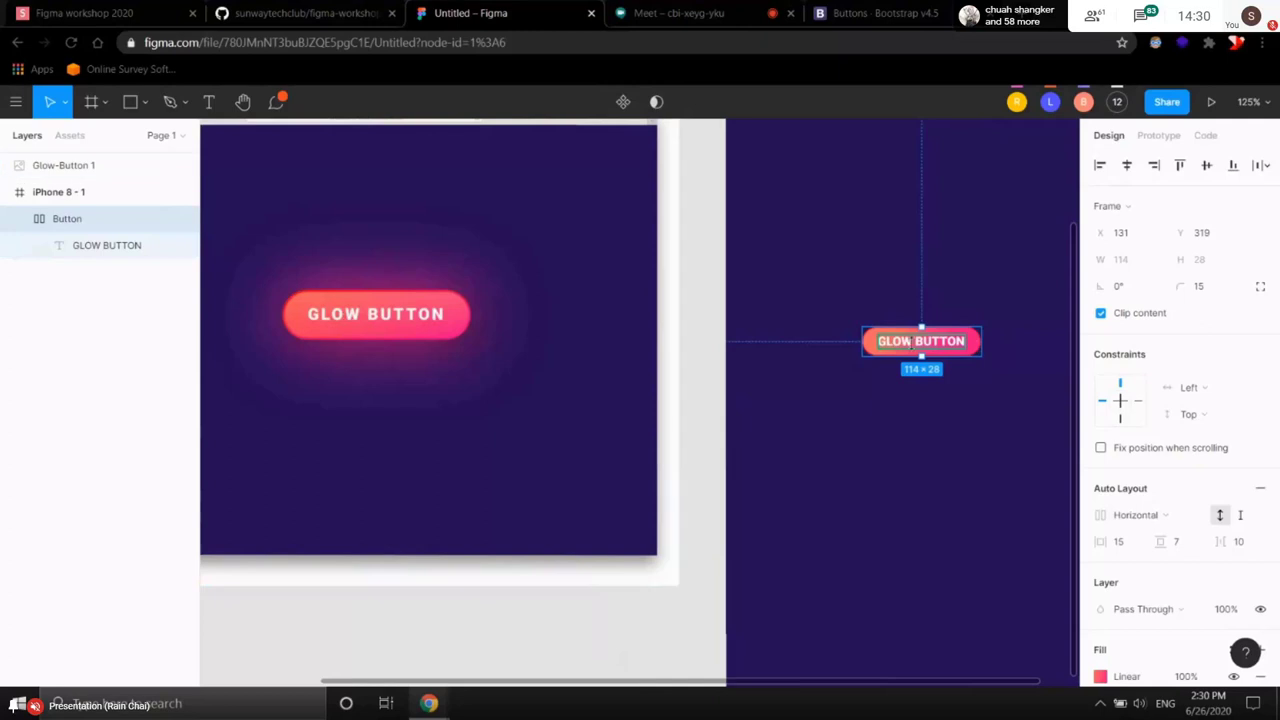
scroll(450, 328, "left", 3)
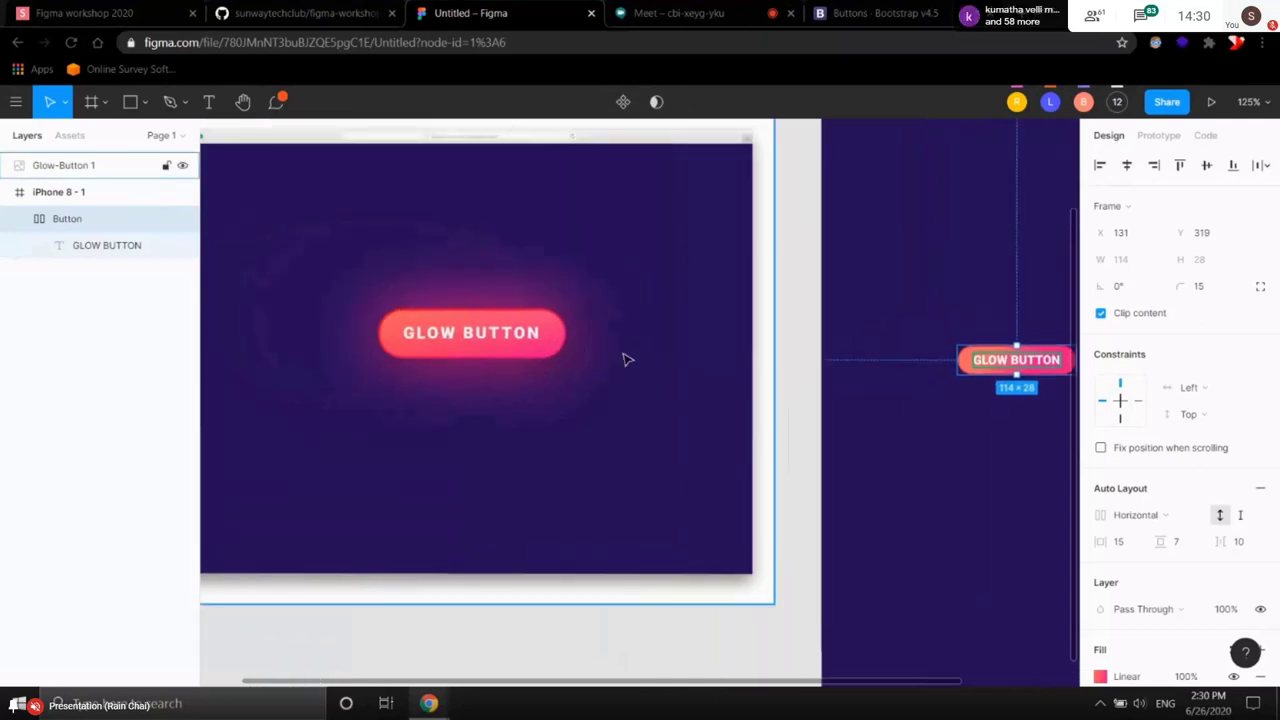
left_click_drag(966, 434, 531, 437)
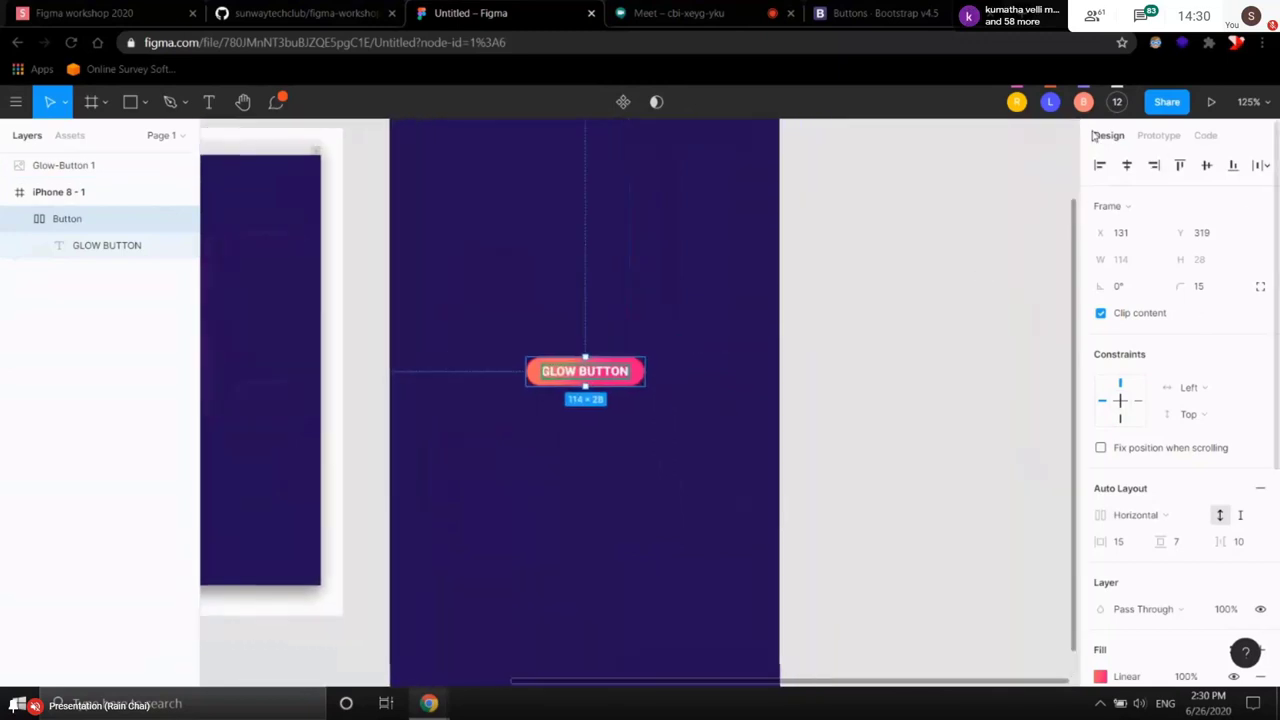
scroll(1172, 231, "down", 4)
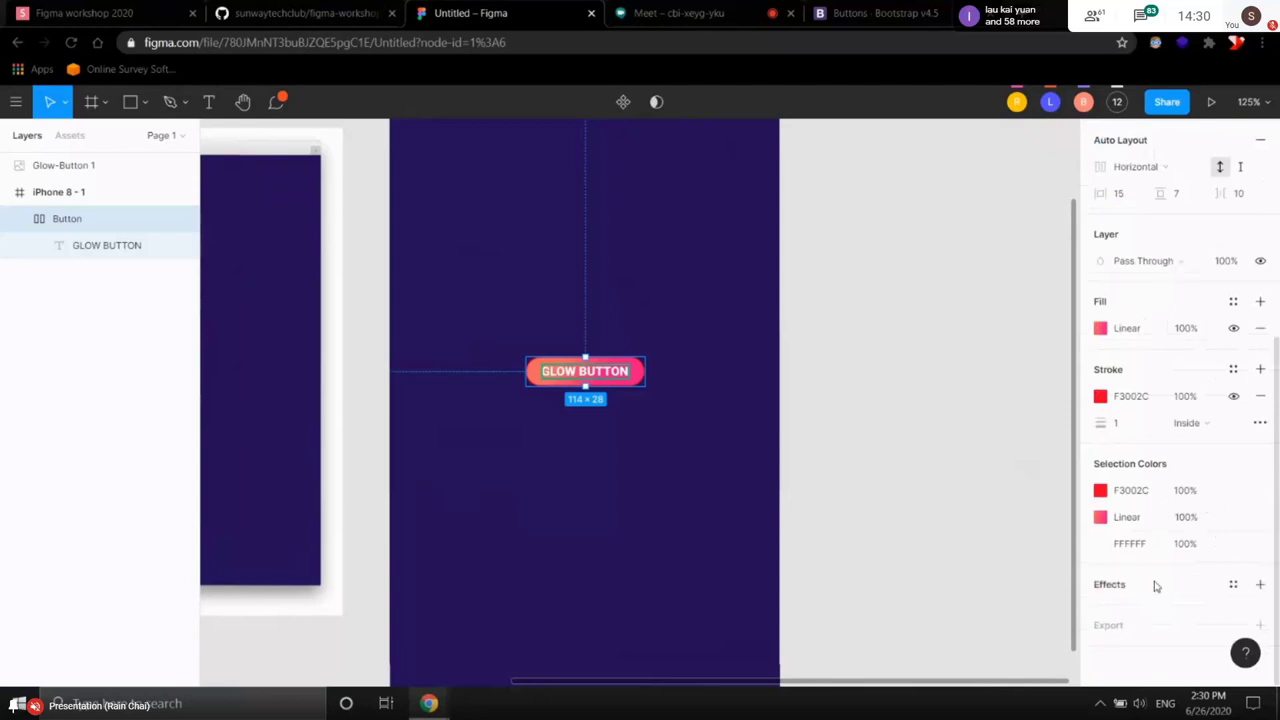
scroll(1155, 587, "up", 4)
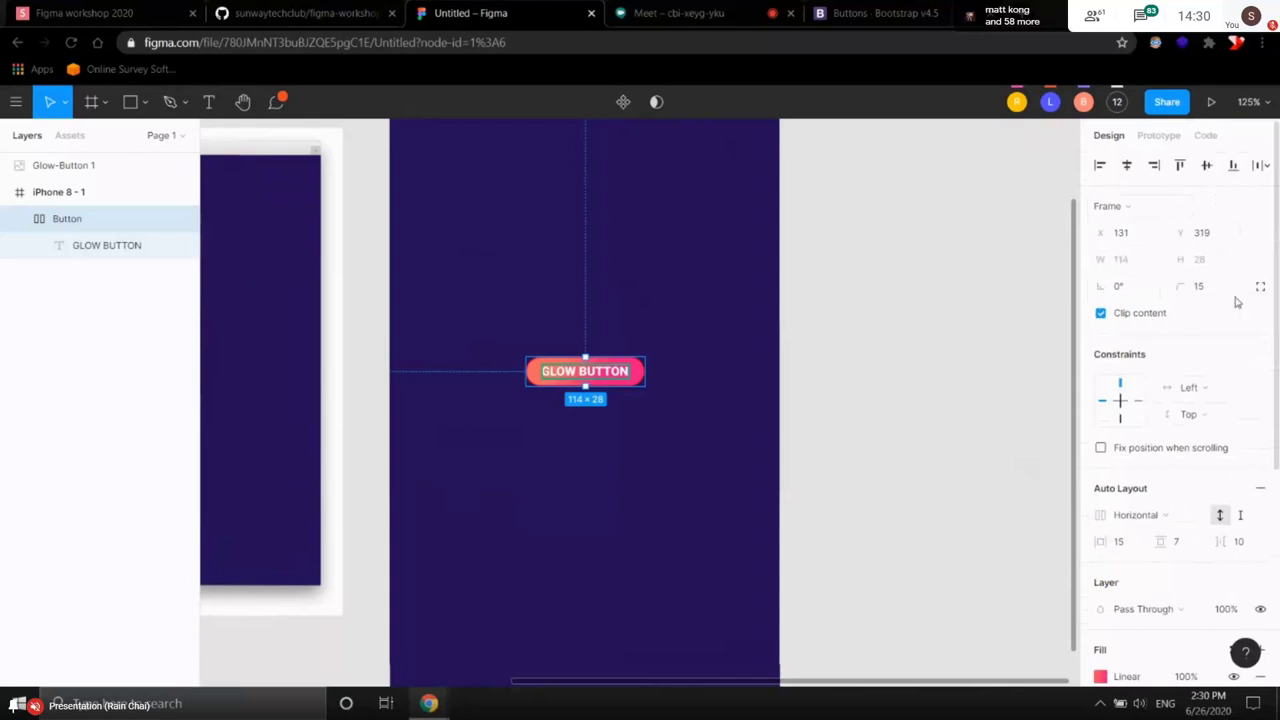
scroll(1218, 266, "down", 4)
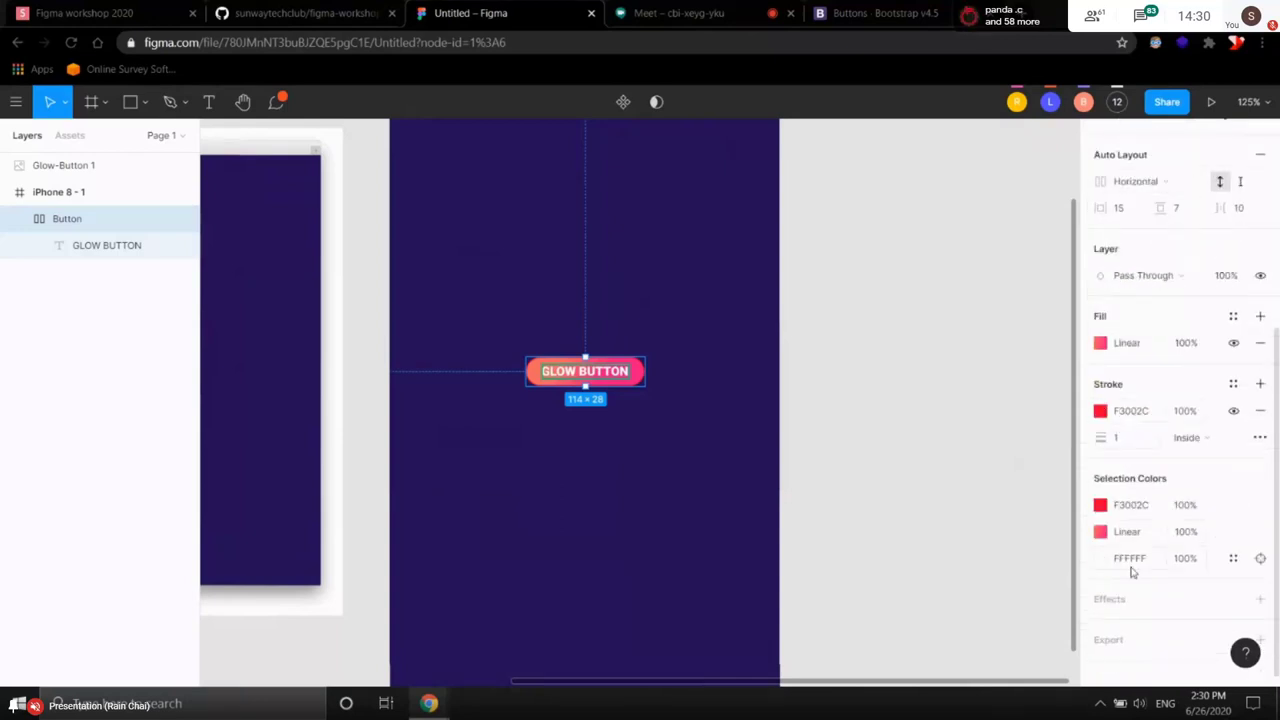
scroll(1146, 600, "down", 1)
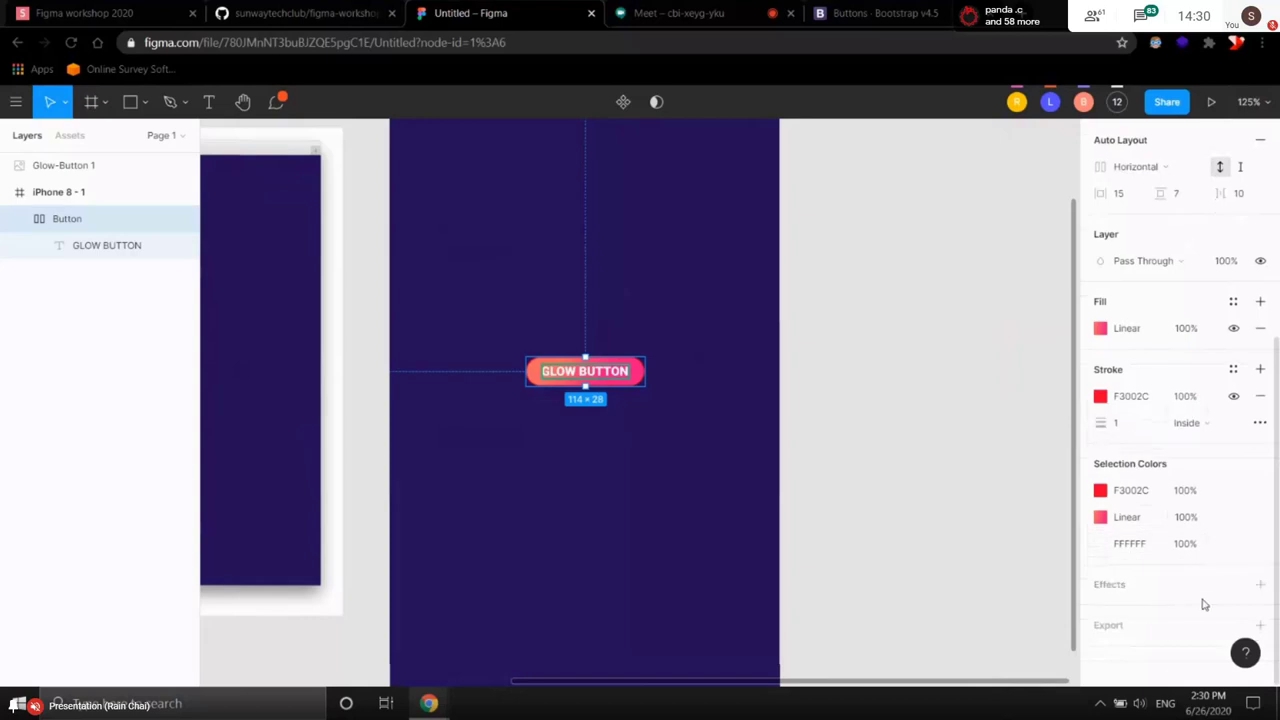
left_click(1146, 596)
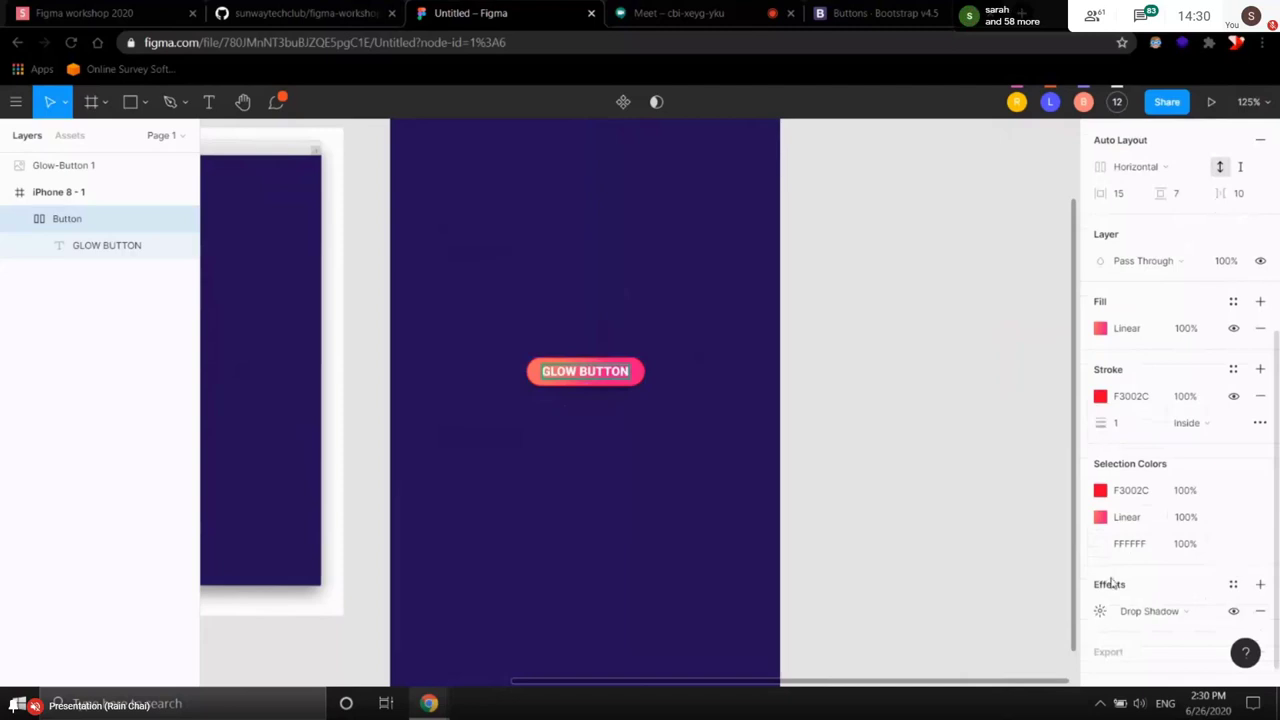
scroll(641, 382, "up", 5)
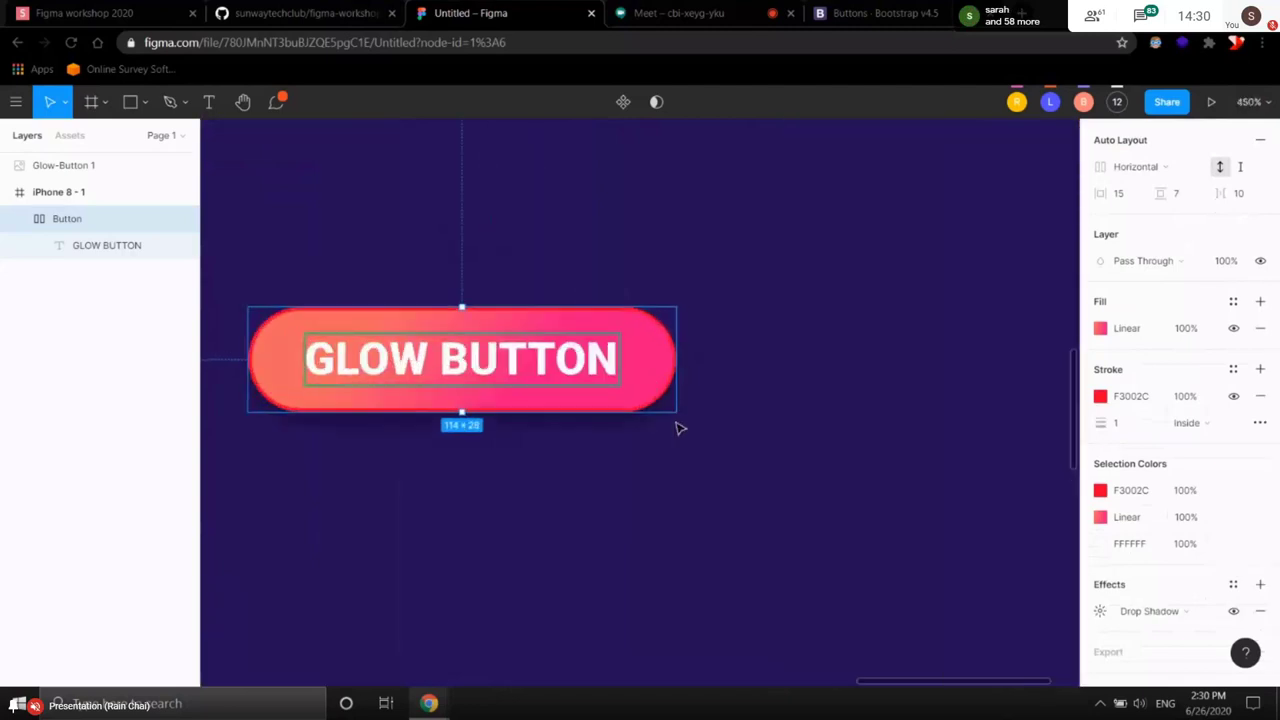
scroll(831, 431, "left", 3)
scroll(871, 403, "down", 5)
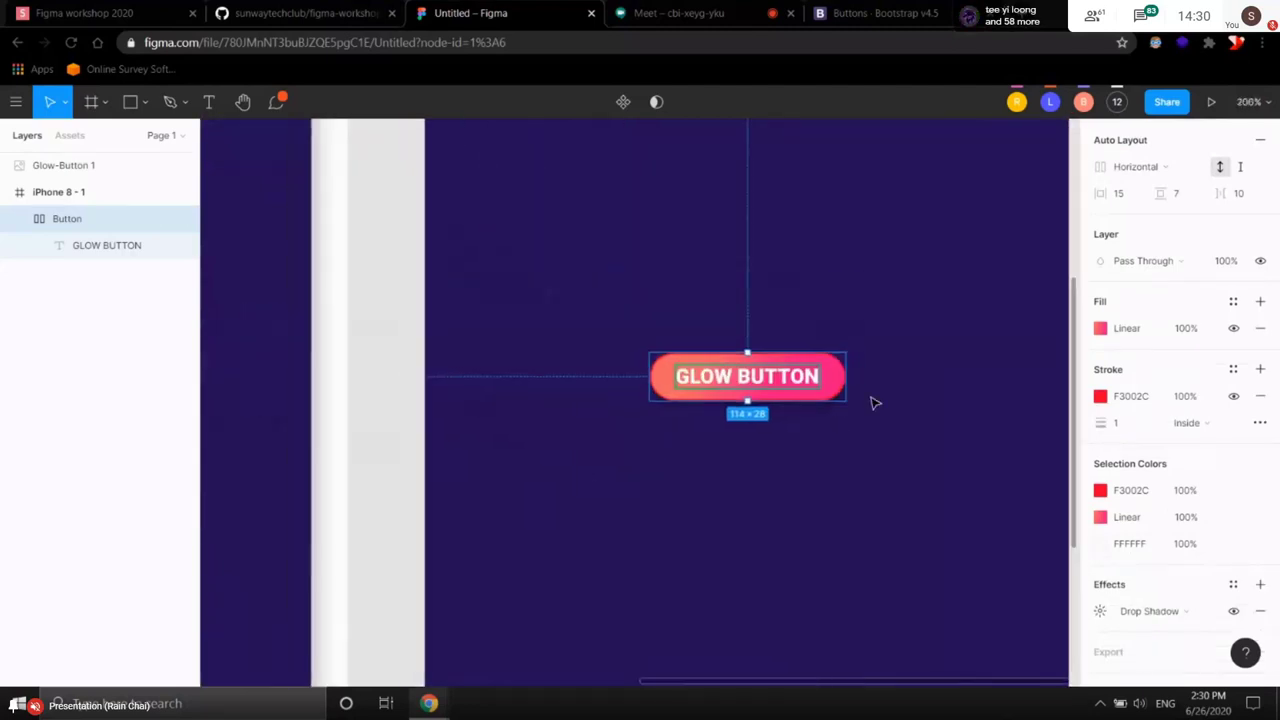
left_click(905, 435)
scroll(668, 413, "down", 5)
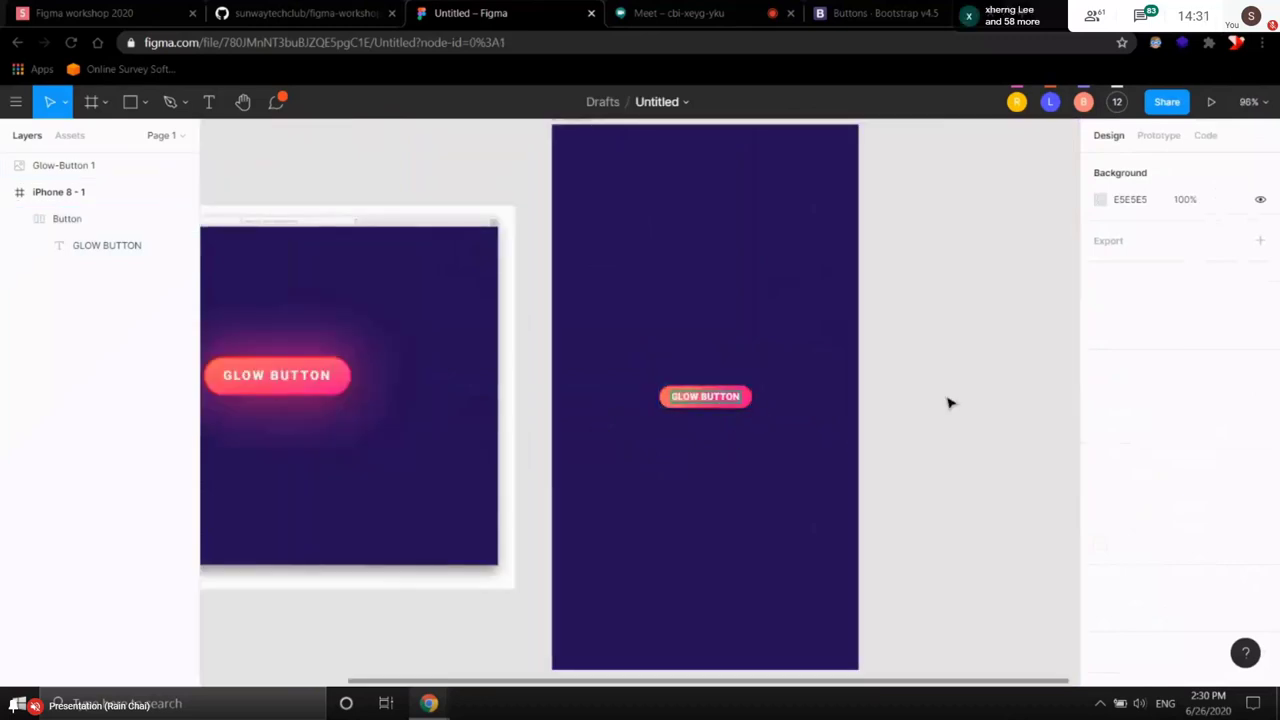
- Set the button's drop shadow to blur 25, X 0 and Y 0, coloured with the document's coral F46764 at 100%
left_click(754, 400)
scroll(1120, 450, "down", 5)
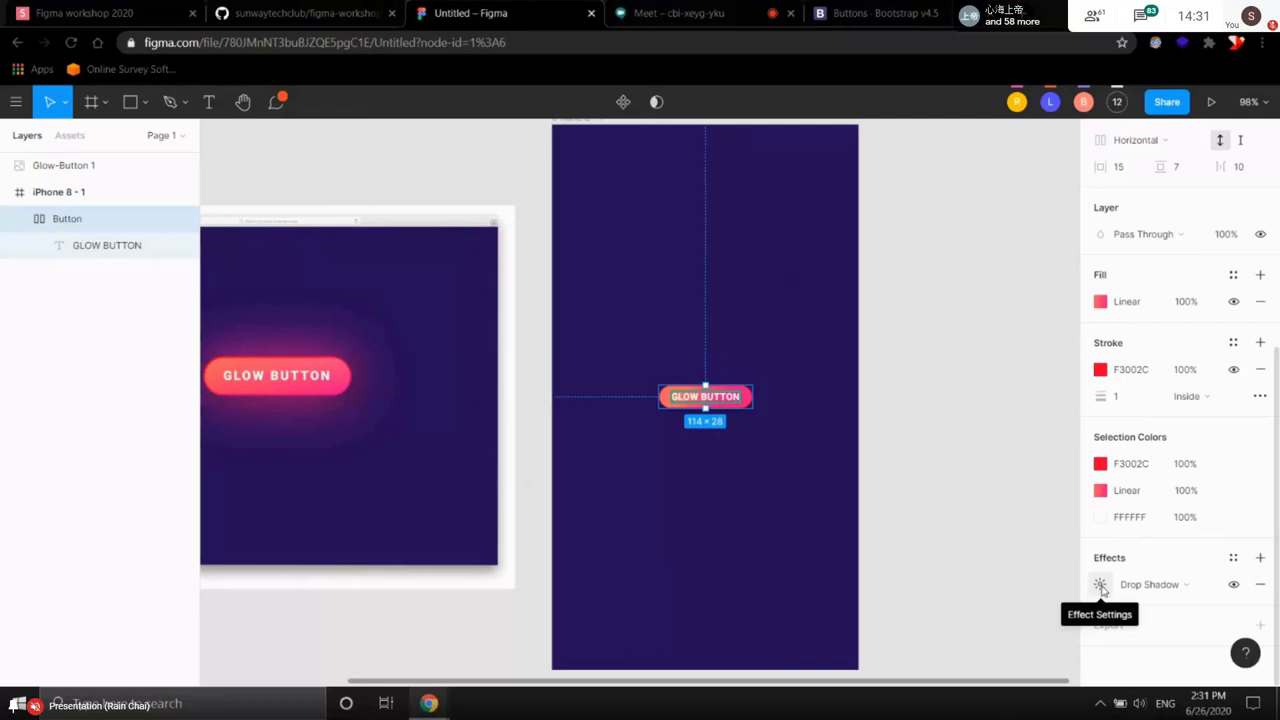
left_click(1099, 585)
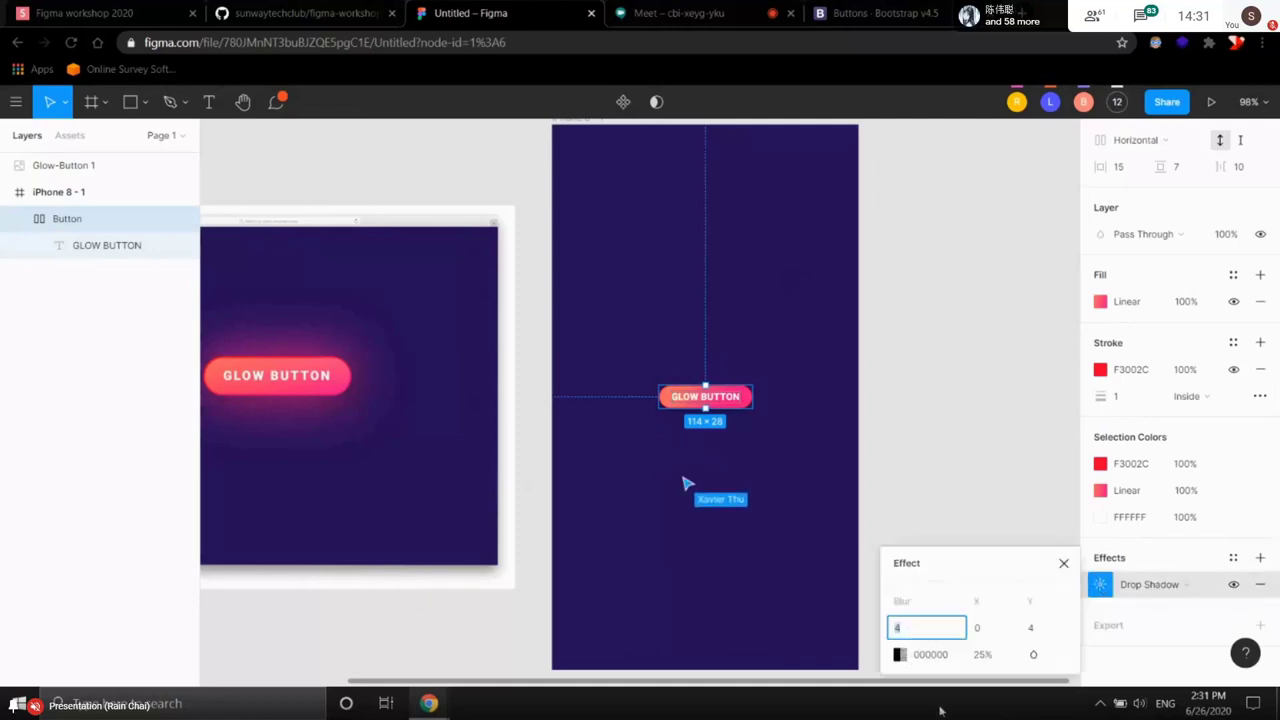
key("Tab")
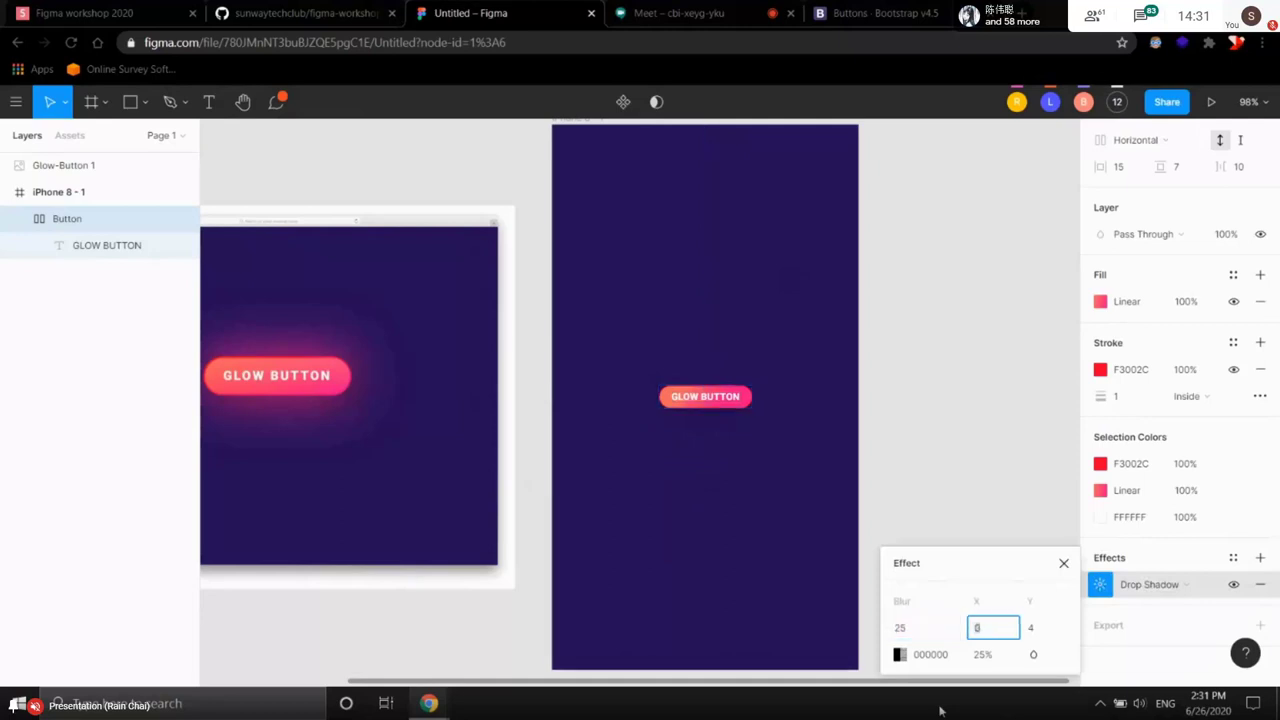
key("Tab")
type("0")
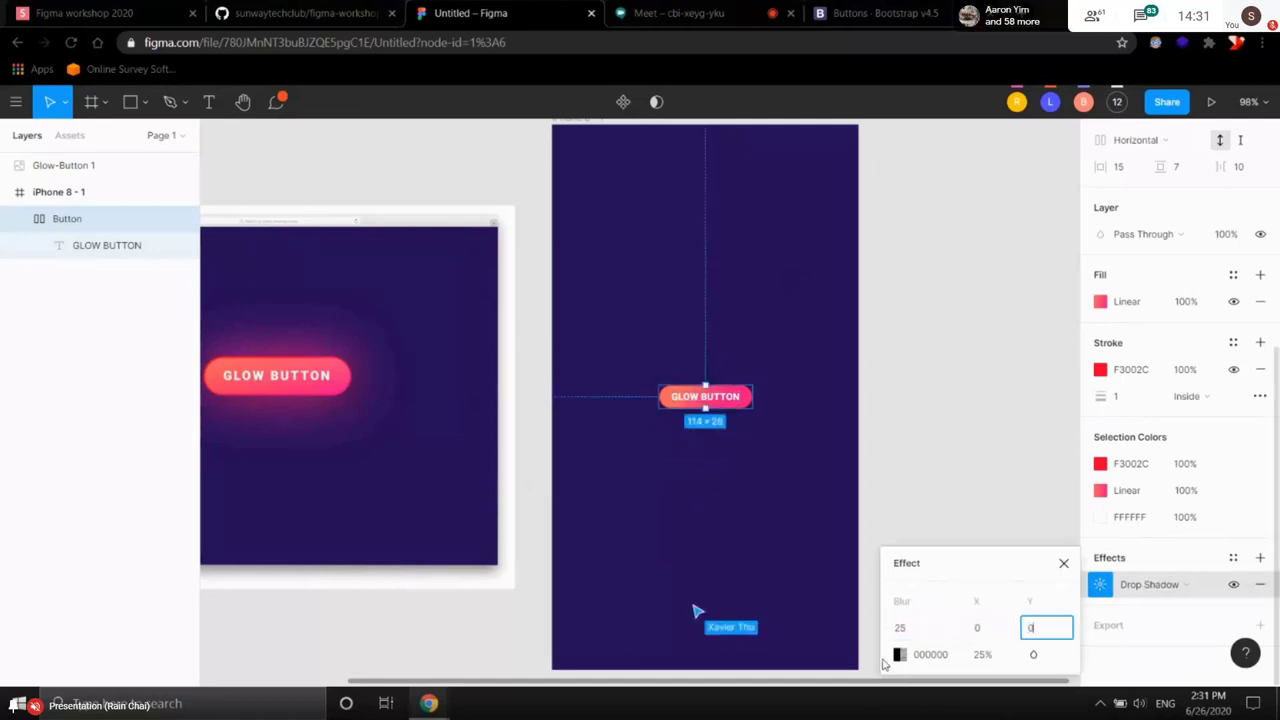
left_click(899, 655)
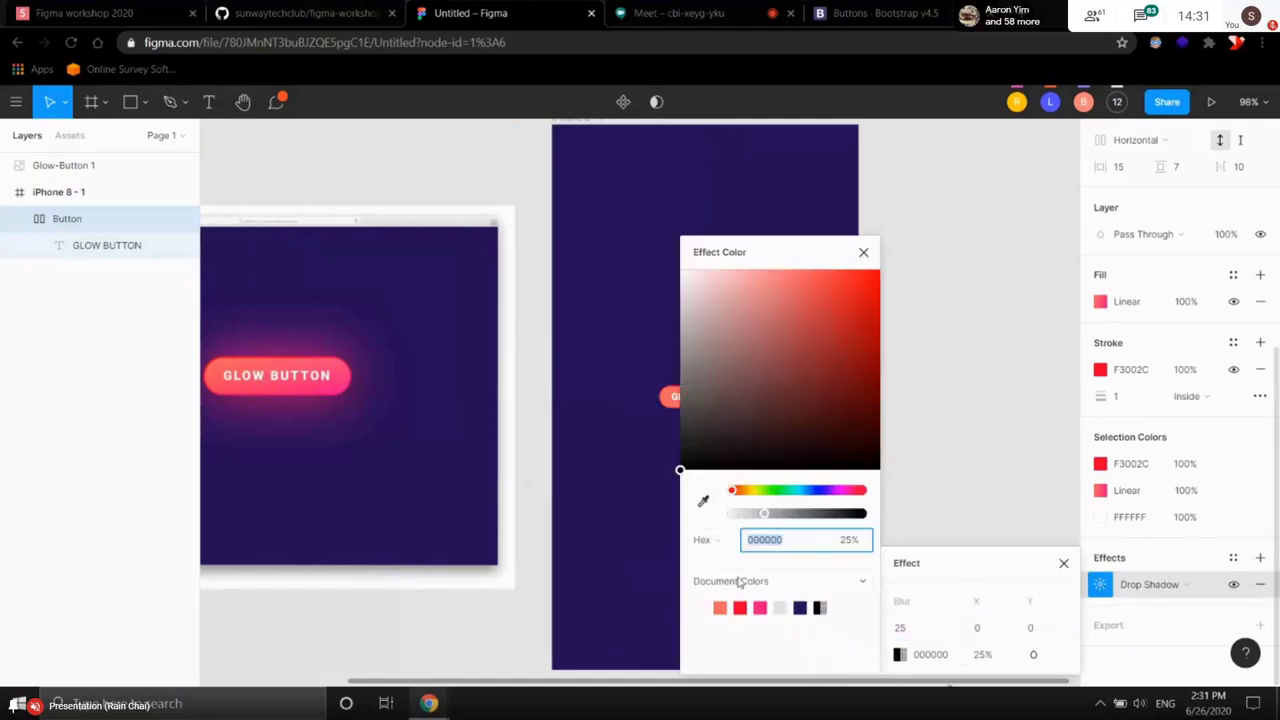
left_click(721, 607)
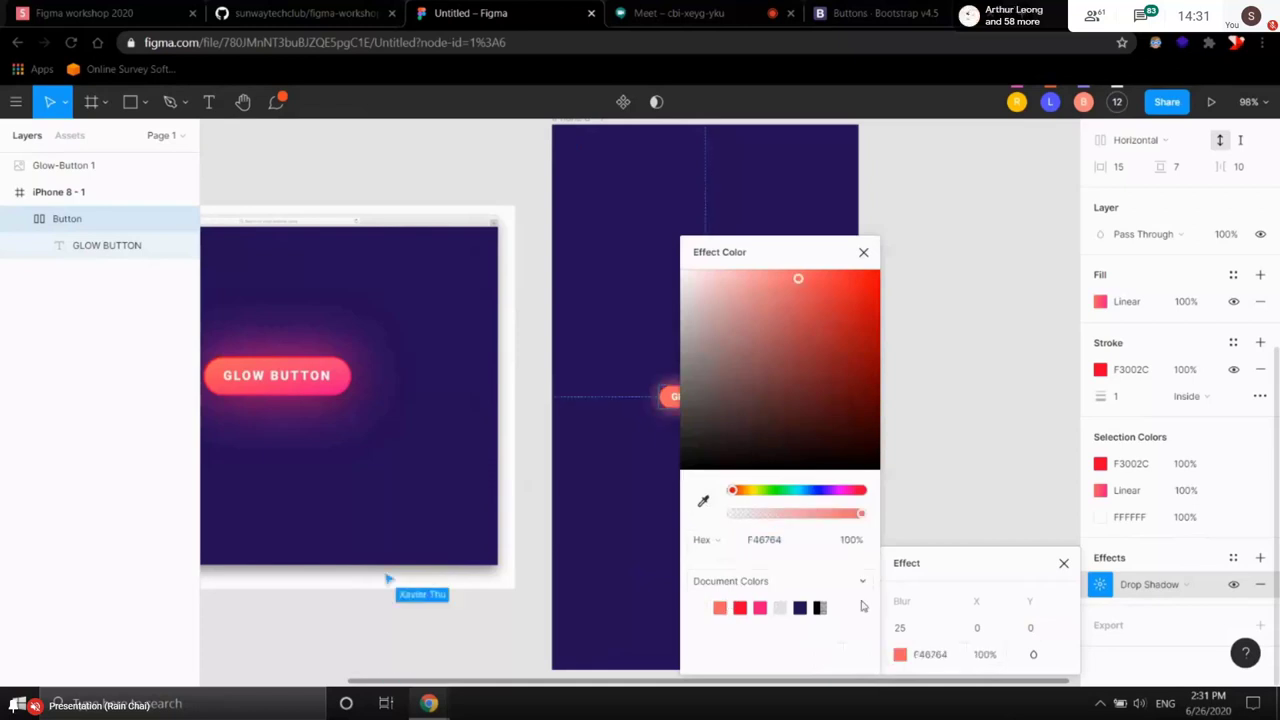
- Copy the shadow's hex code and send "dropshadow color: F46764" in the Google Meet chat, returning to Figma
left_click(928, 655)
key("ctrl+c")
left_click(680, 13)
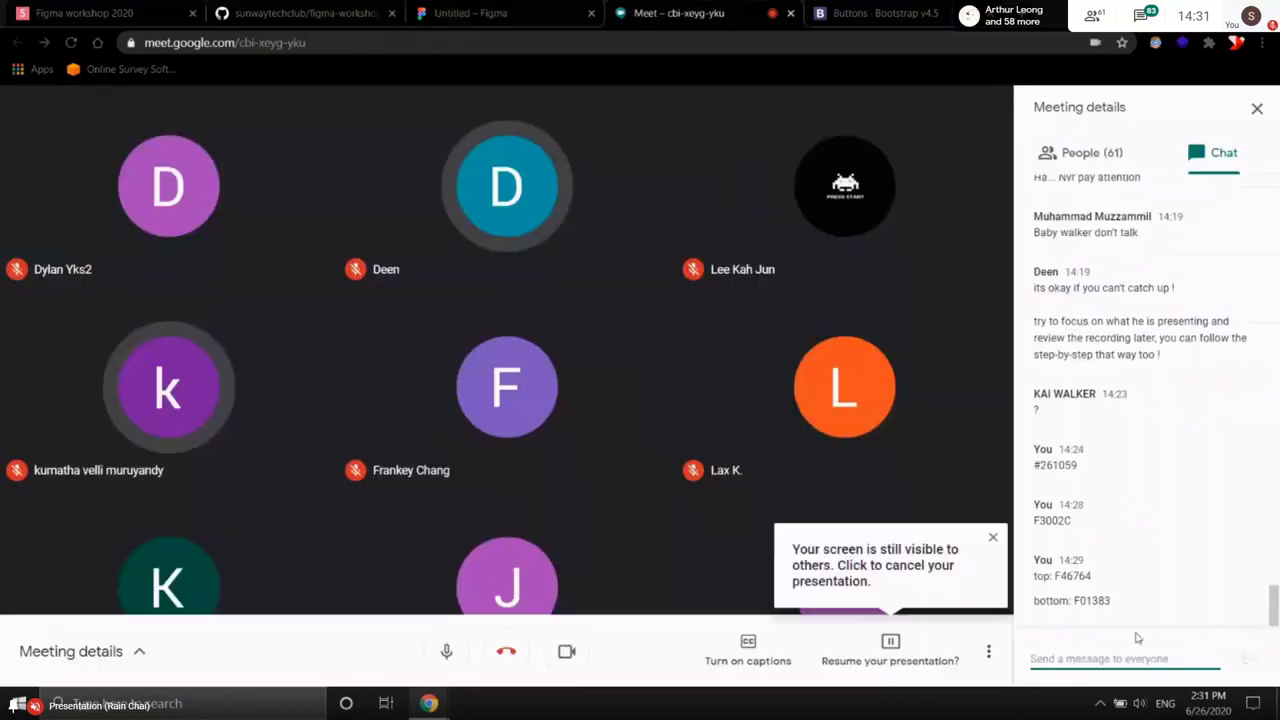
type("dropshadow colo")
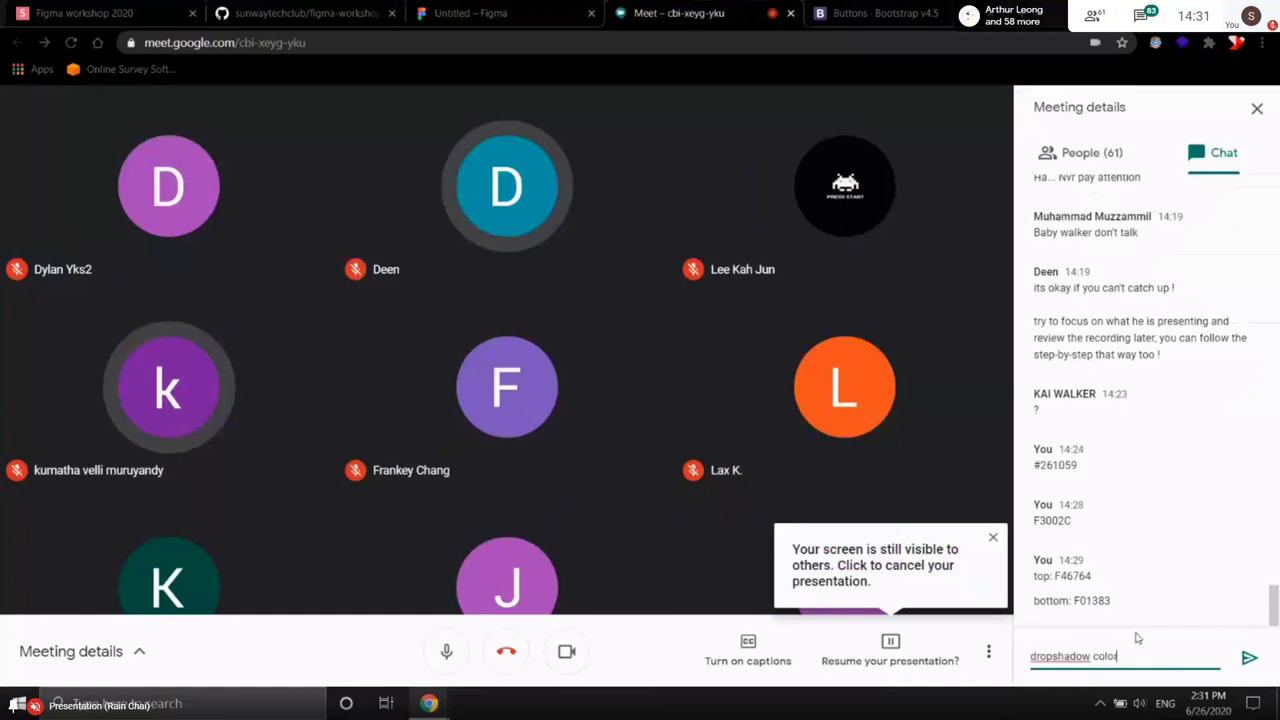
type("r:")
key("ctrl+v")
key("Return")
left_click(470, 13)
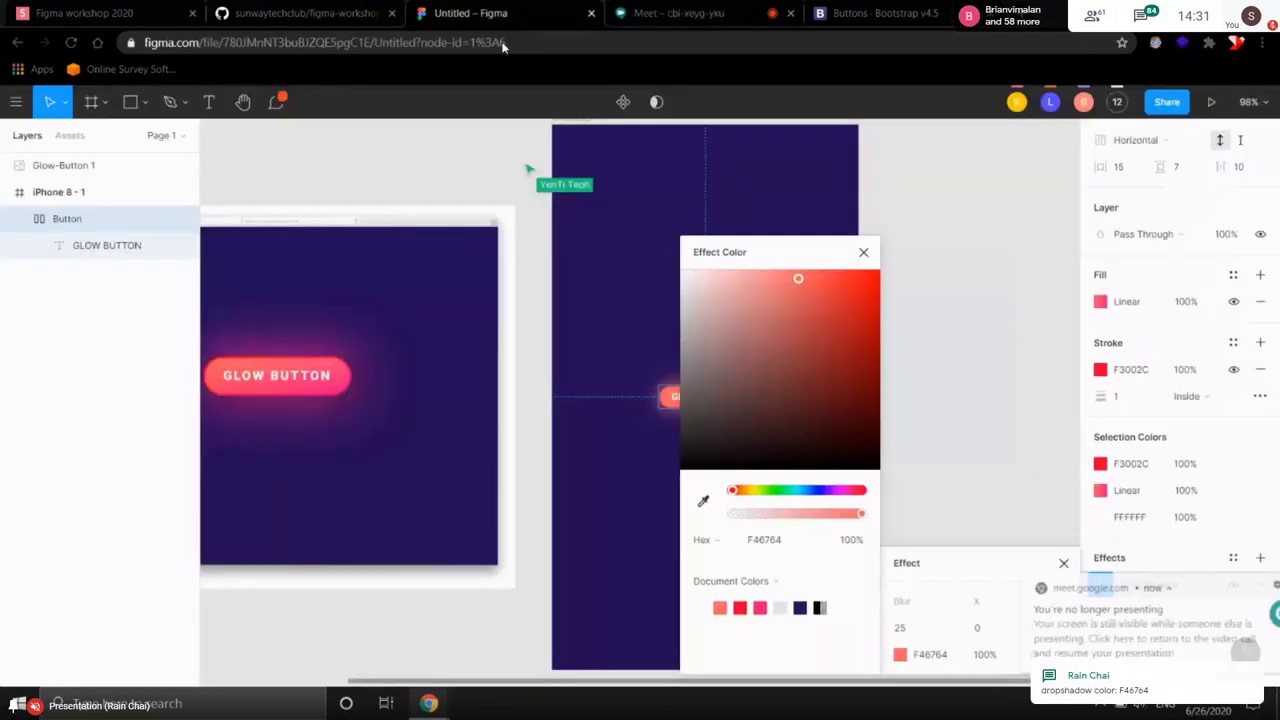
- Compare the button's glow with the reference and set the drop shadow's blur to 50
scroll(927, 448, "down", 1)
scroll(927, 448, "right", 2)
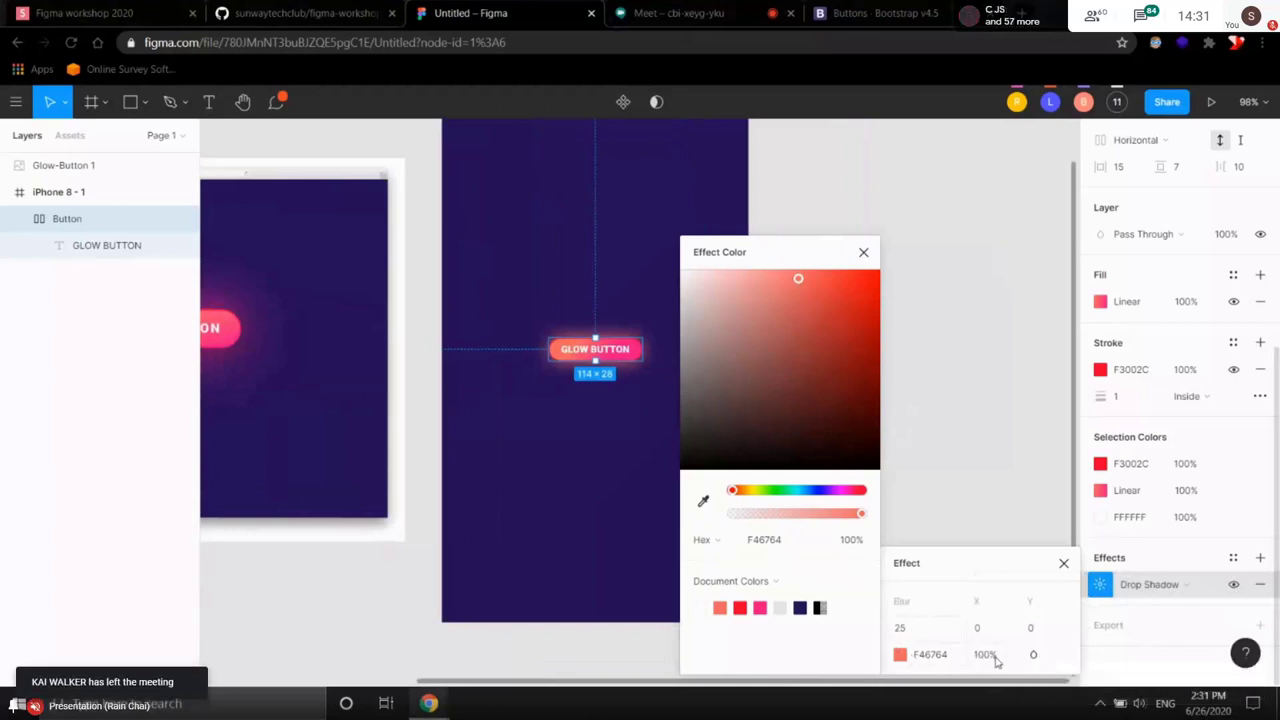
mouse_move(861, 514)
left_mouse_down()
mouse_move(728, 514)
mouse_move(868, 513)
left_mouse_up()
scroll(685, 428, "left", 2)
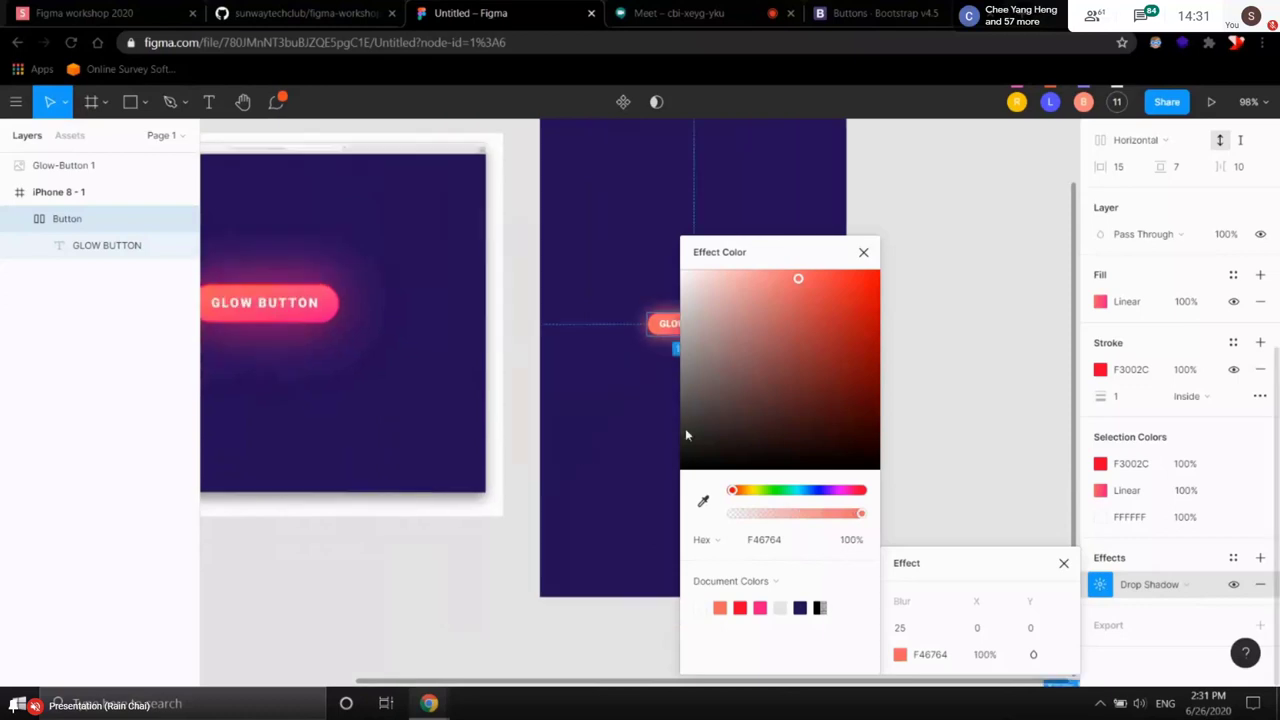
scroll(494, 320, "right", 2)
scroll(713, 445, "left", 4)
scroll(713, 445, "up", 2)
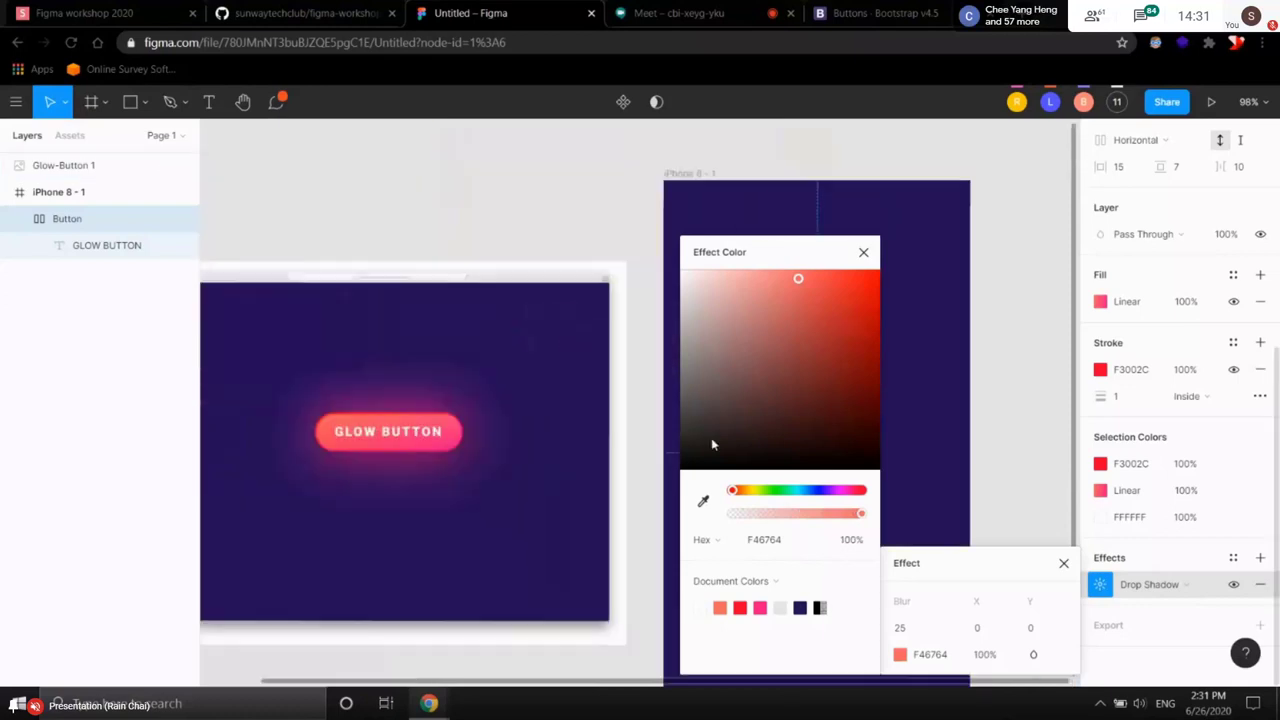
left_click(909, 632)
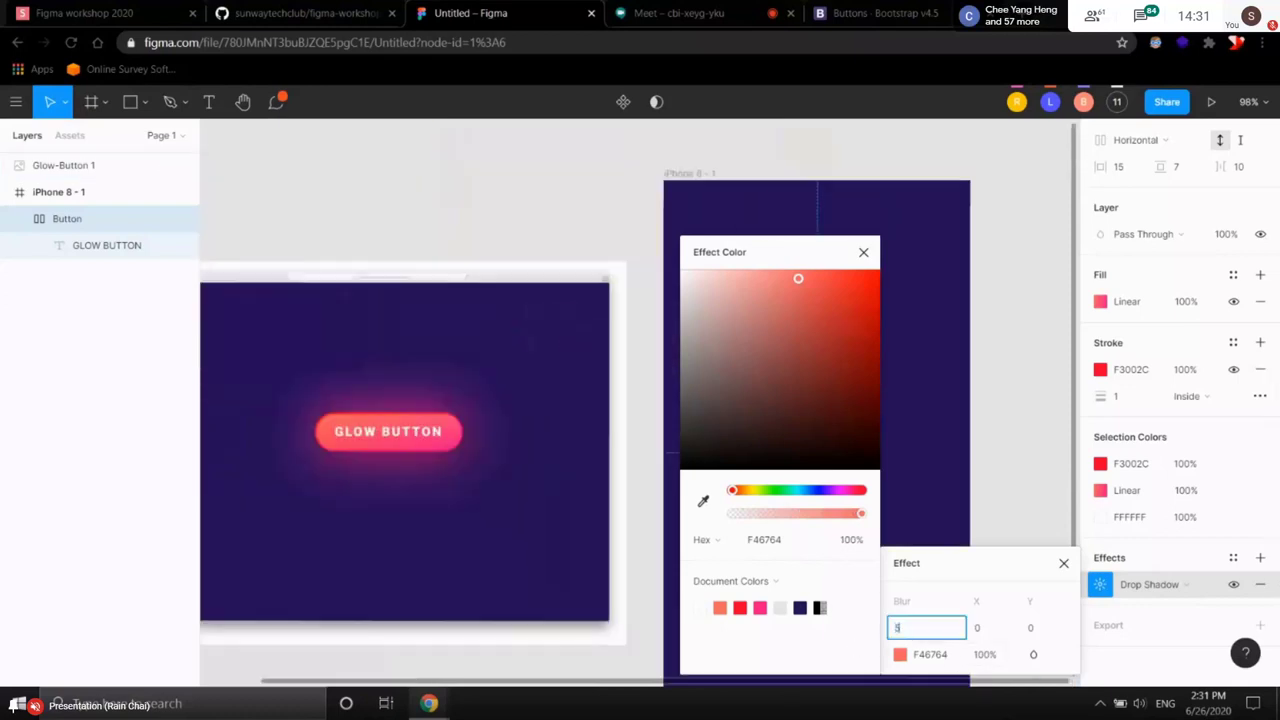
type("50")
key("Return")
scroll(423, 391, "right", 4)
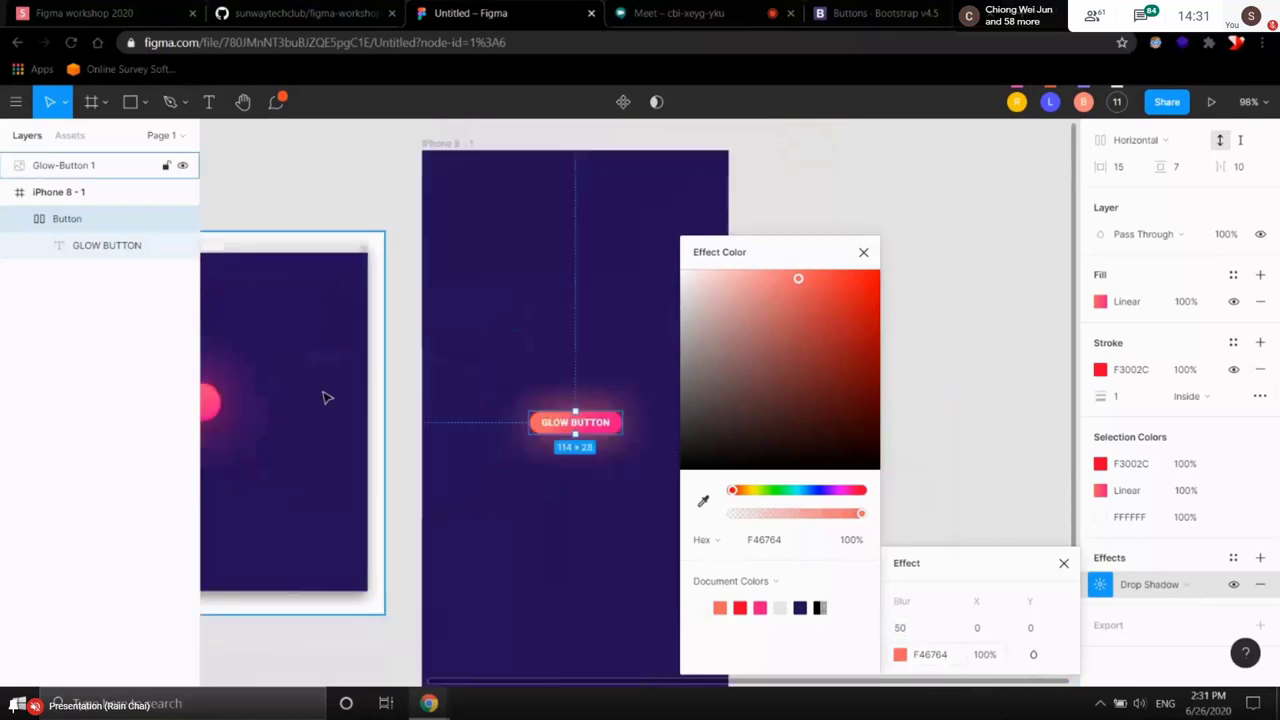
- Compare the glow with the reference, and examine the Button frame's CSS code from the background gradient through box-shadow to border-radius
left_click(551, 483)
scroll(589, 489, "left", 4)
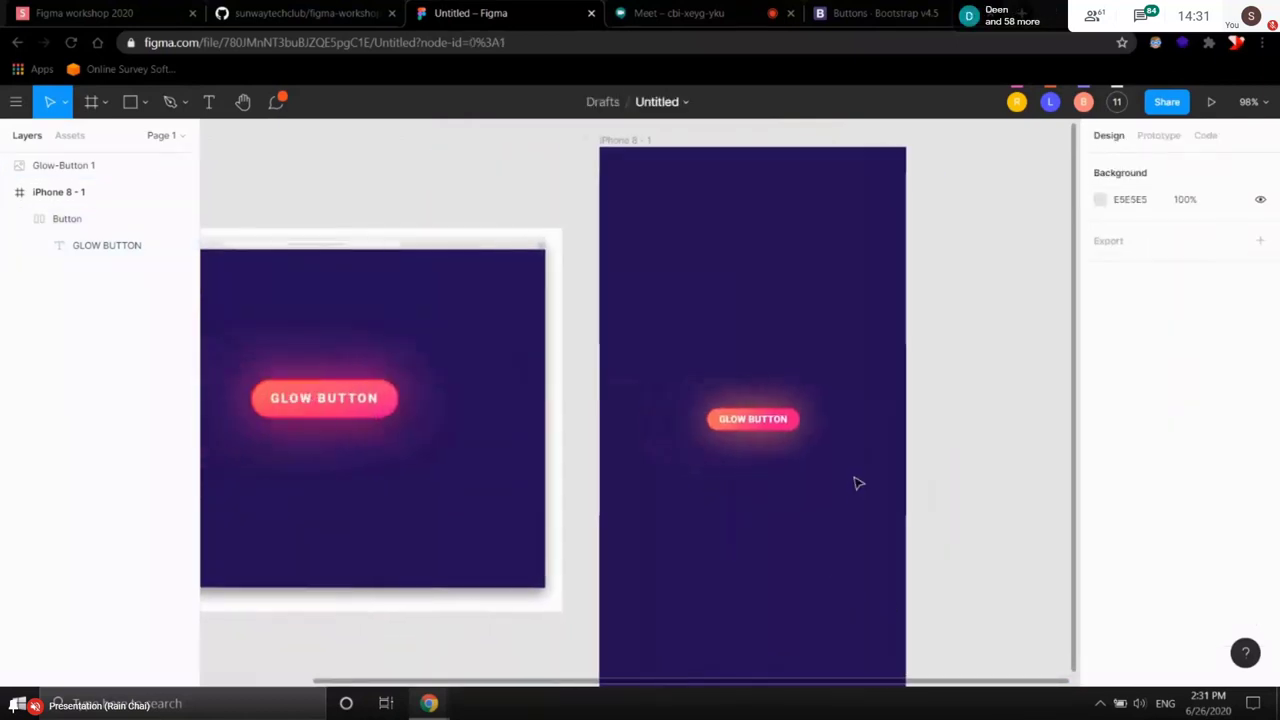
left_click(798, 427)
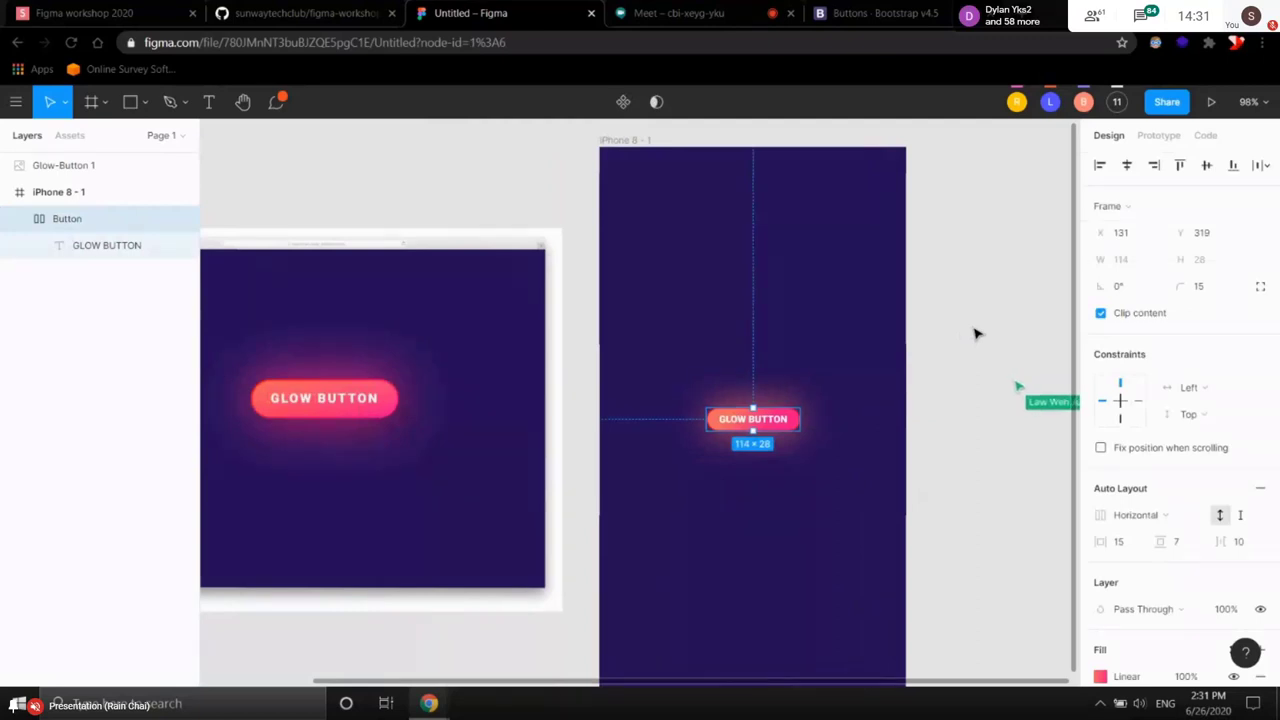
left_click(1207, 136)
left_click_drag(1236, 475, 1100, 413)
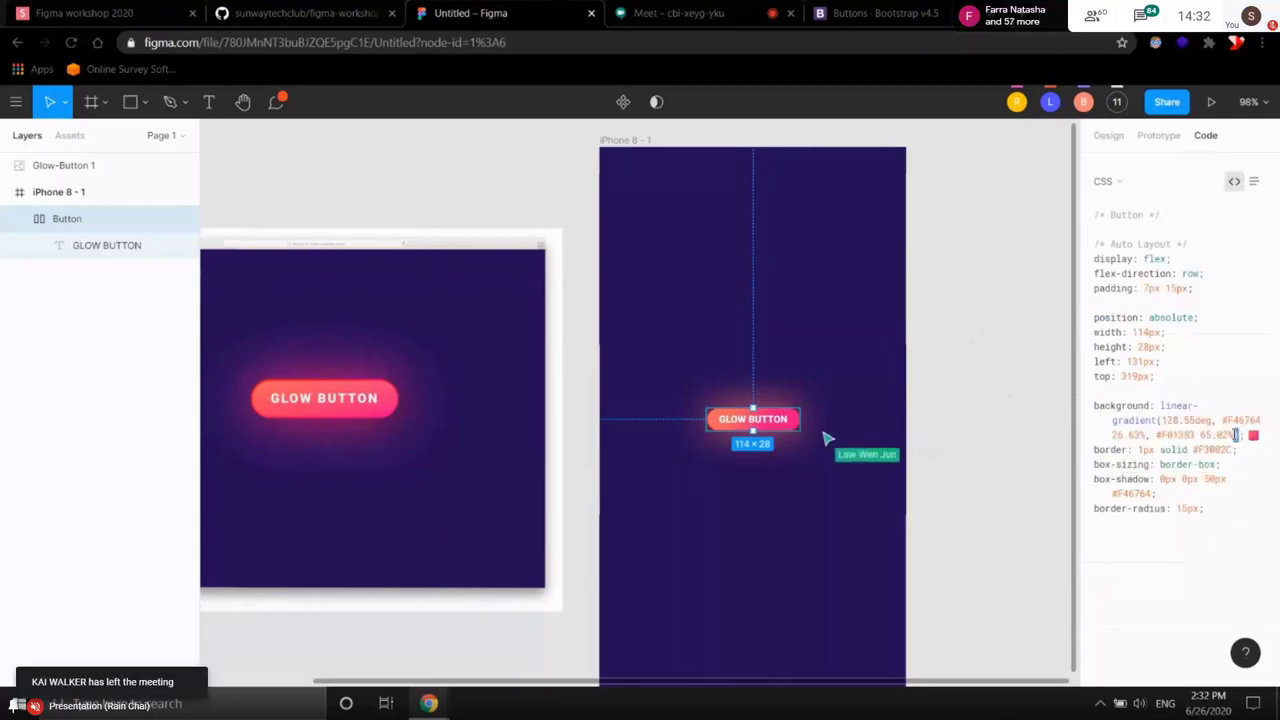
left_click_drag(1245, 436, 1155, 406)
left_click_drag(1222, 465, 1094, 465)
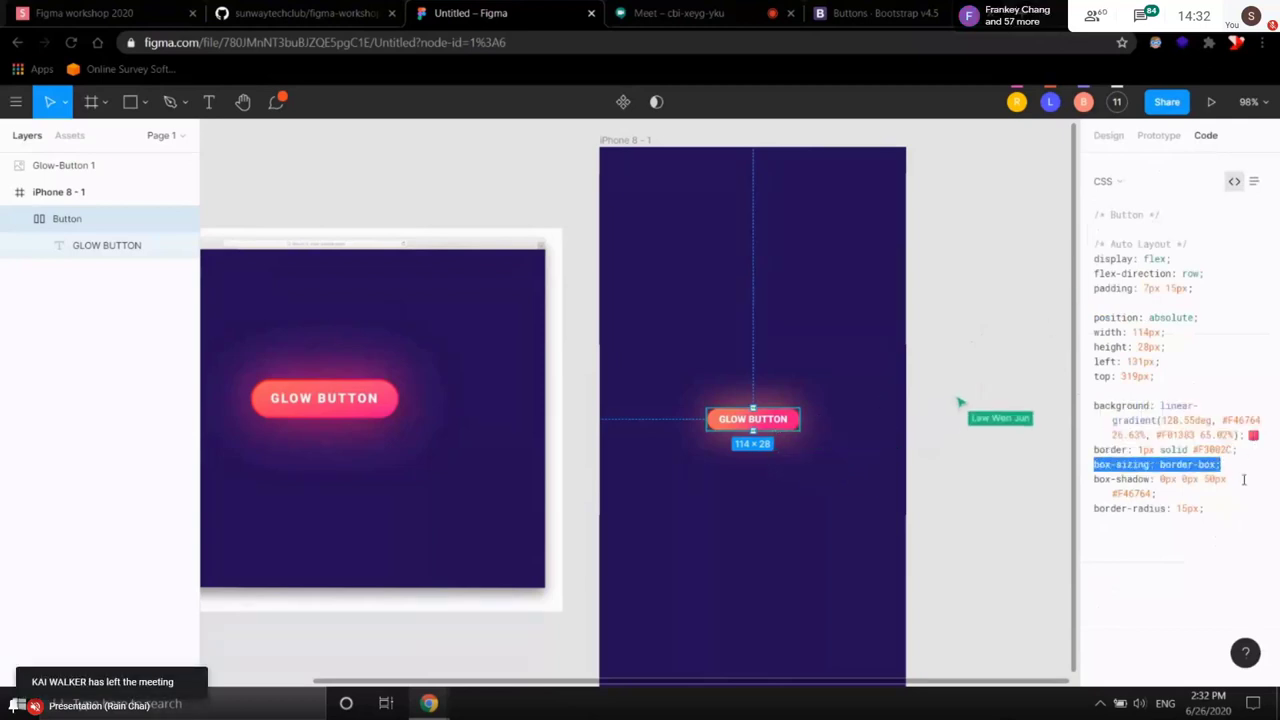
left_click_drag(1157, 494, 1115, 479)
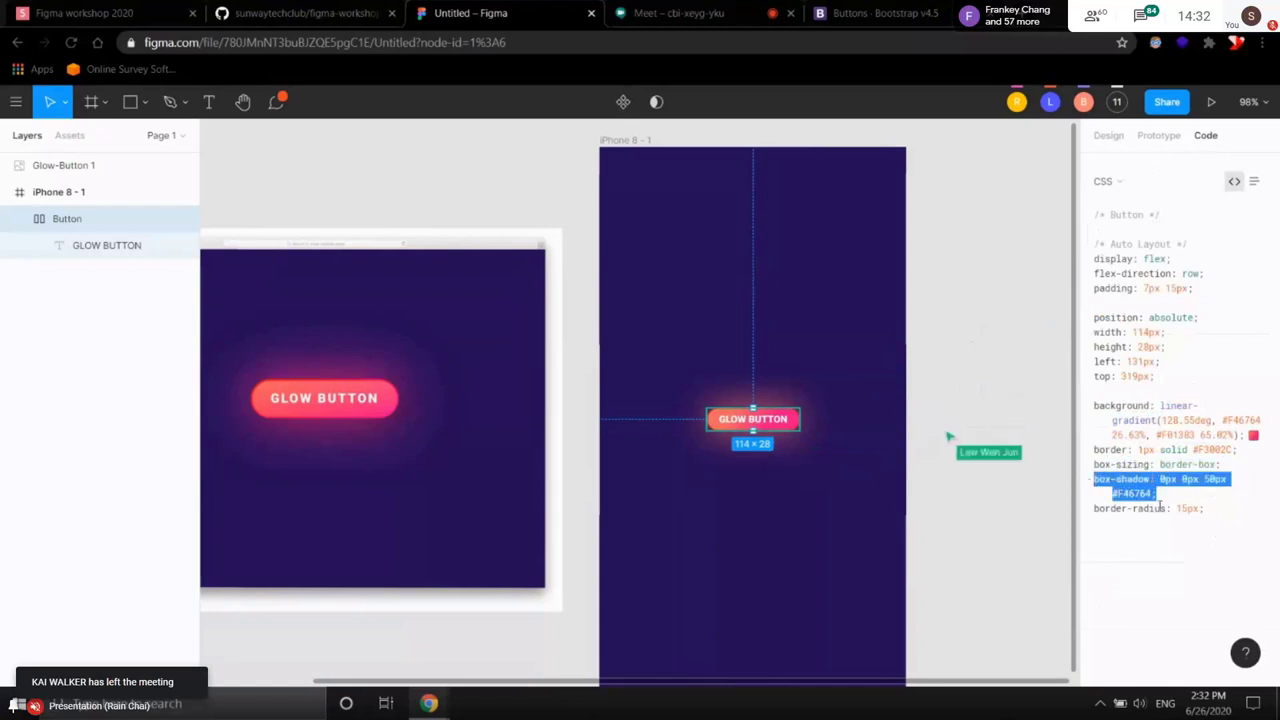
left_click(1232, 504)
left_click_drag(1232, 504, 1095, 405)
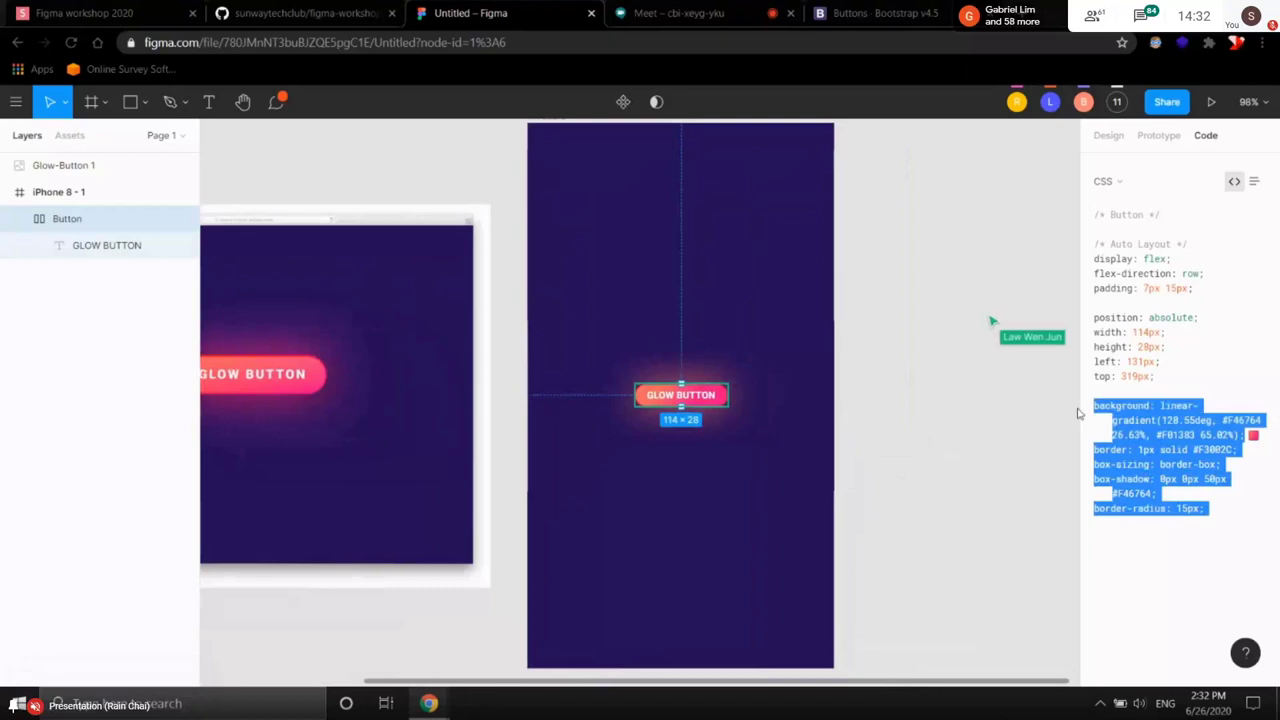
- Deselect the button and view the finished glow button side by side with the reference image
left_click(877, 334)
scroll(453, 341, "left", 3)
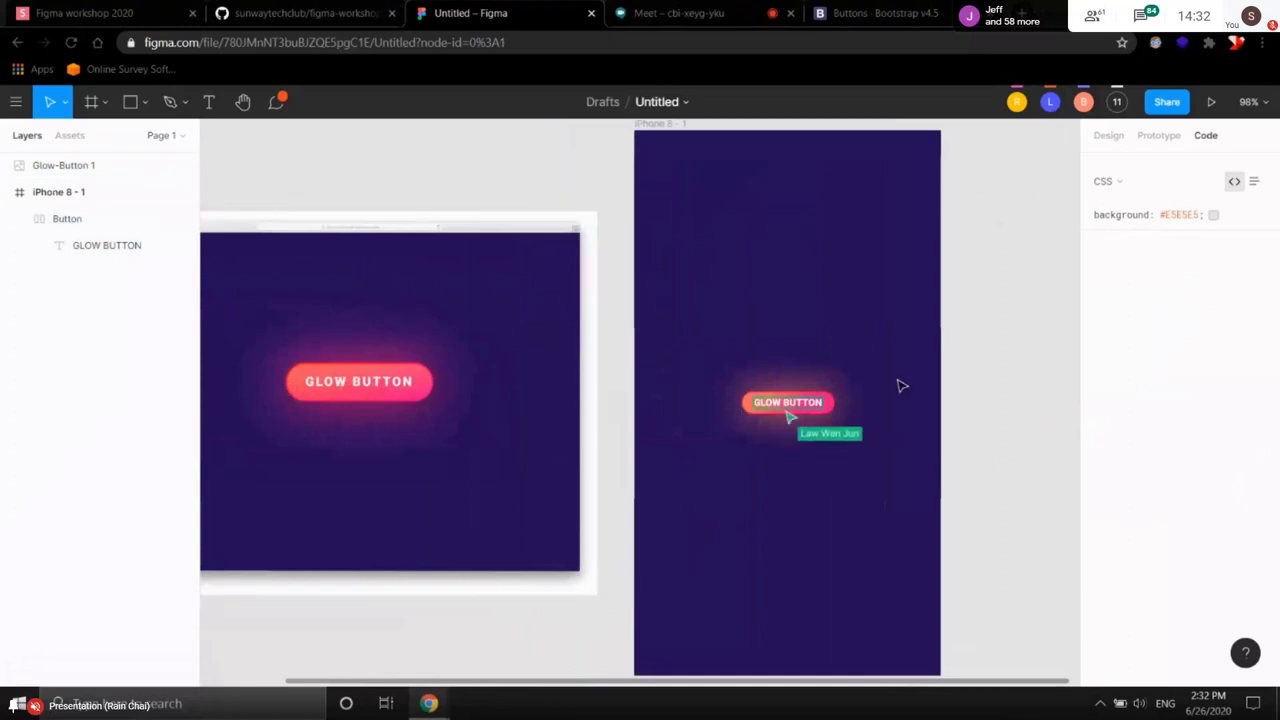
scroll(946, 360, "down", 2)
left_click_drag(946, 360, 983, 403)
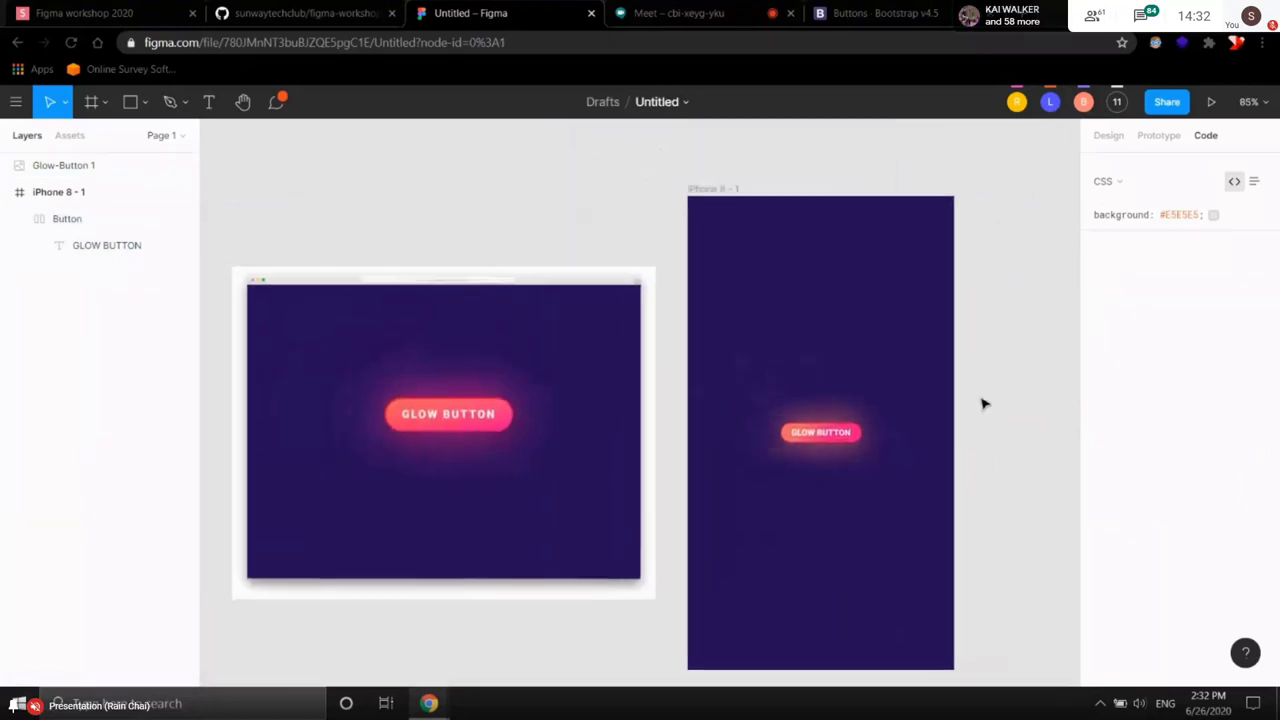
scroll(951, 394, "right", 2)
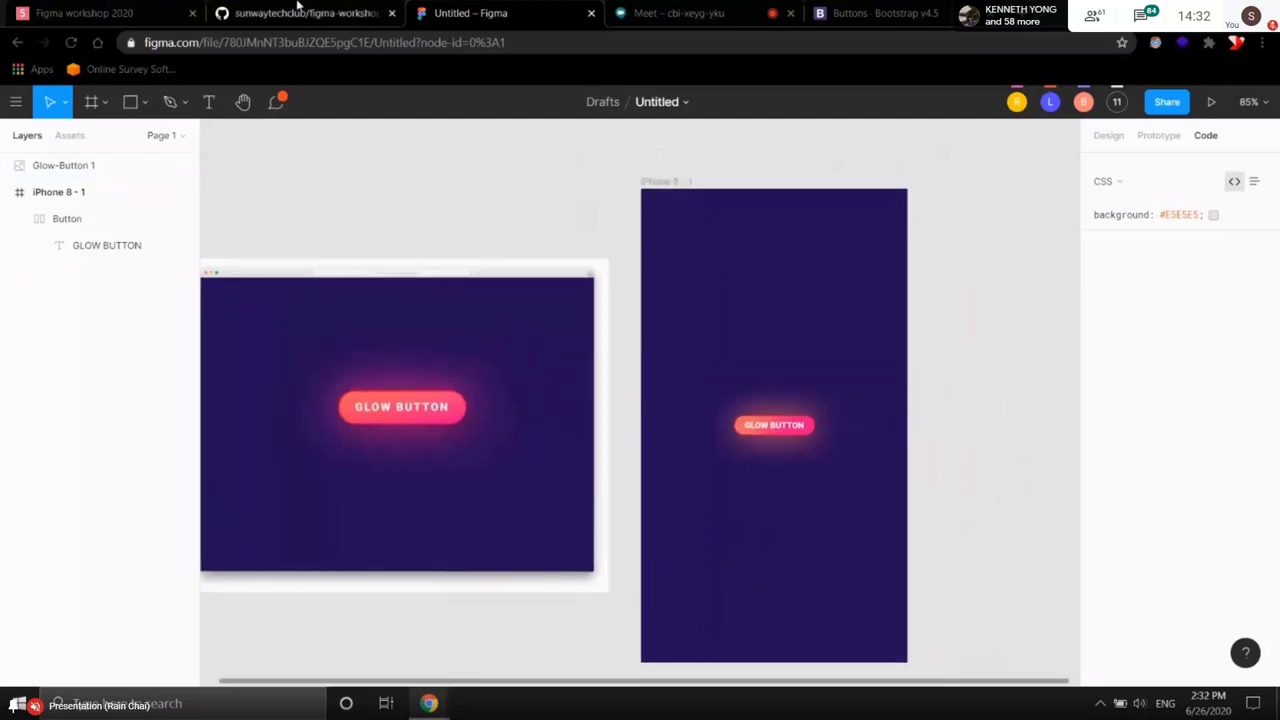
left_click(296, 10)
left_click(470, 13)
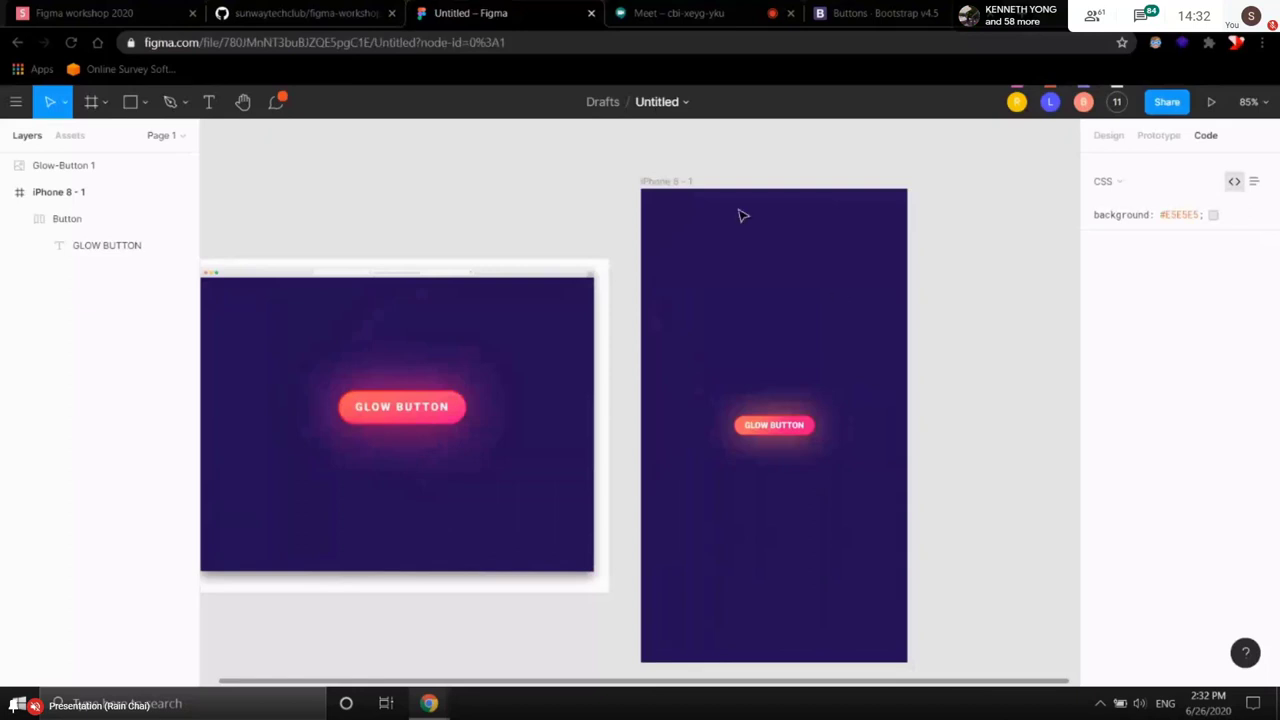
scroll(849, 340, "right", 2)
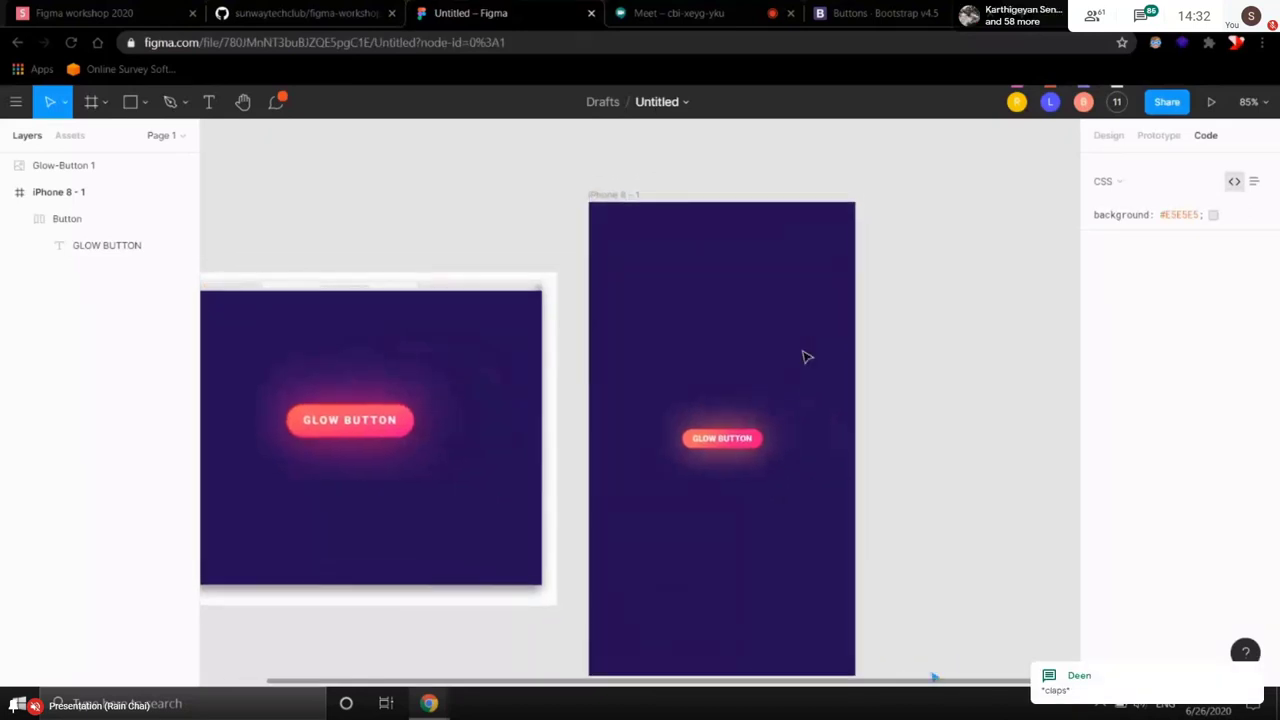
- Draw a rectangle about 247 × 242 below the glow button in the iPhone 8 frame
left_click(146, 103)
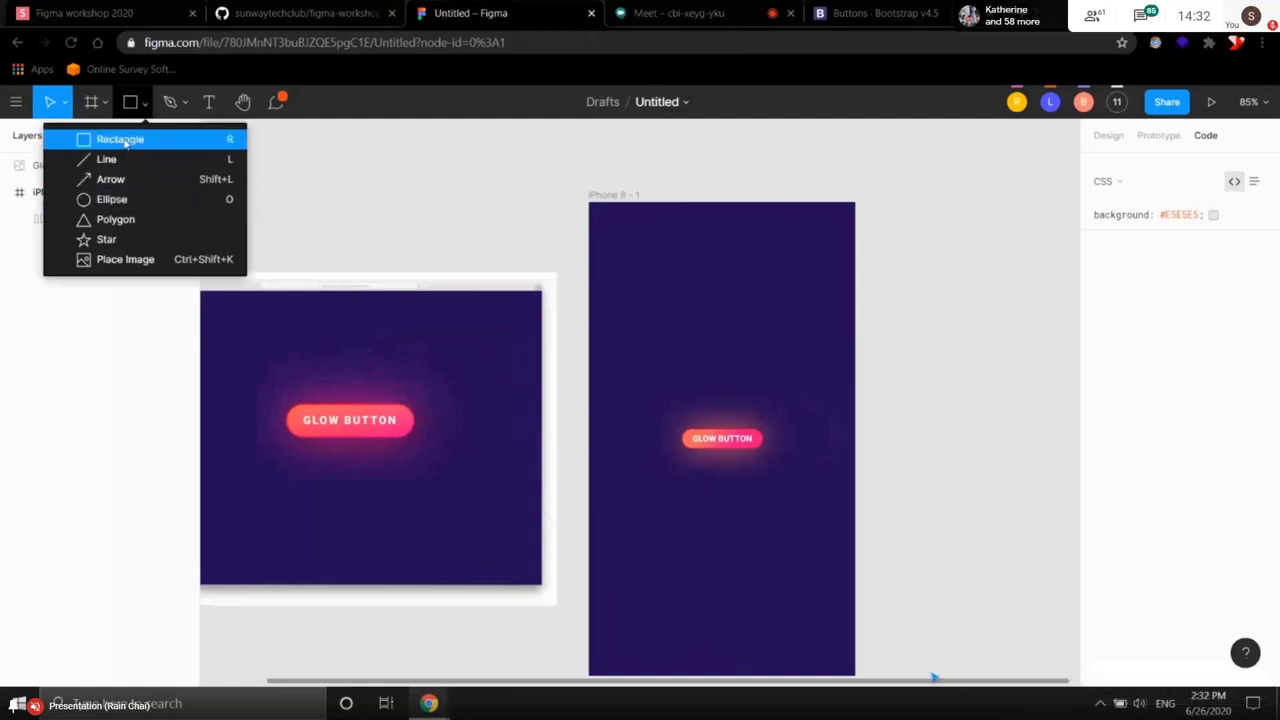
left_click(122, 140)
scroll(737, 443, "down", 3)
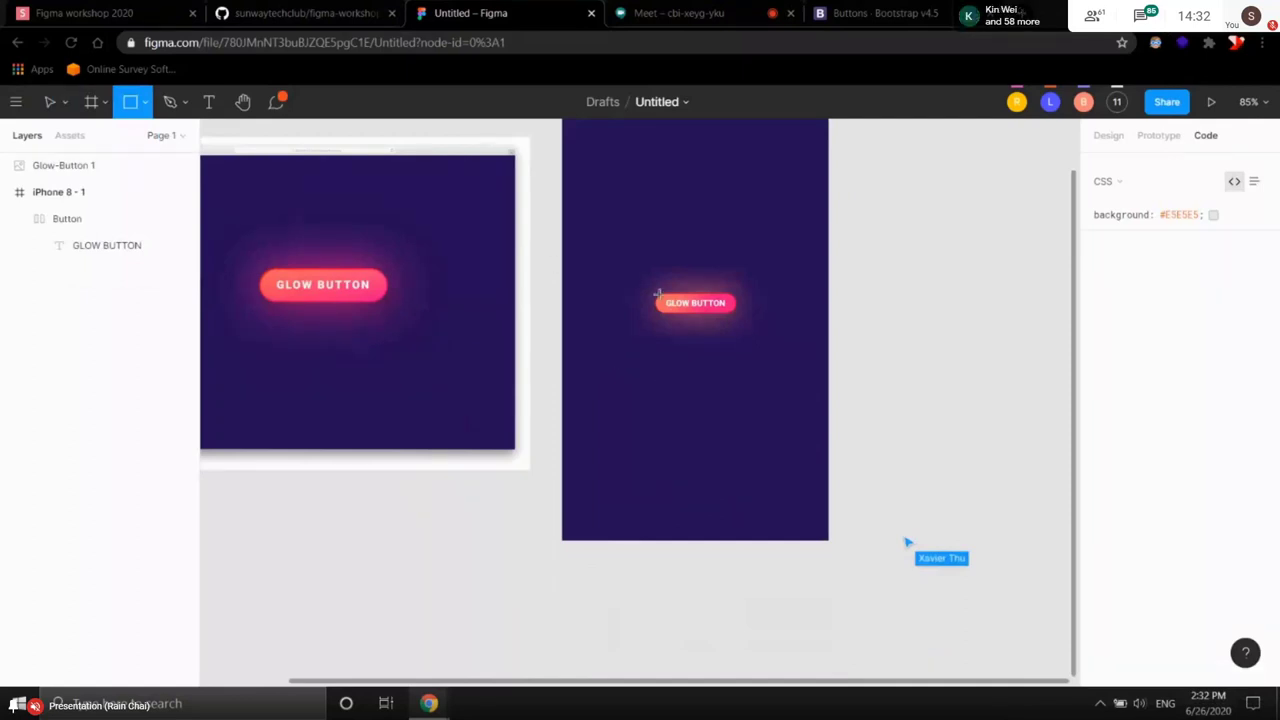
left_click_drag(613, 361, 789, 534)
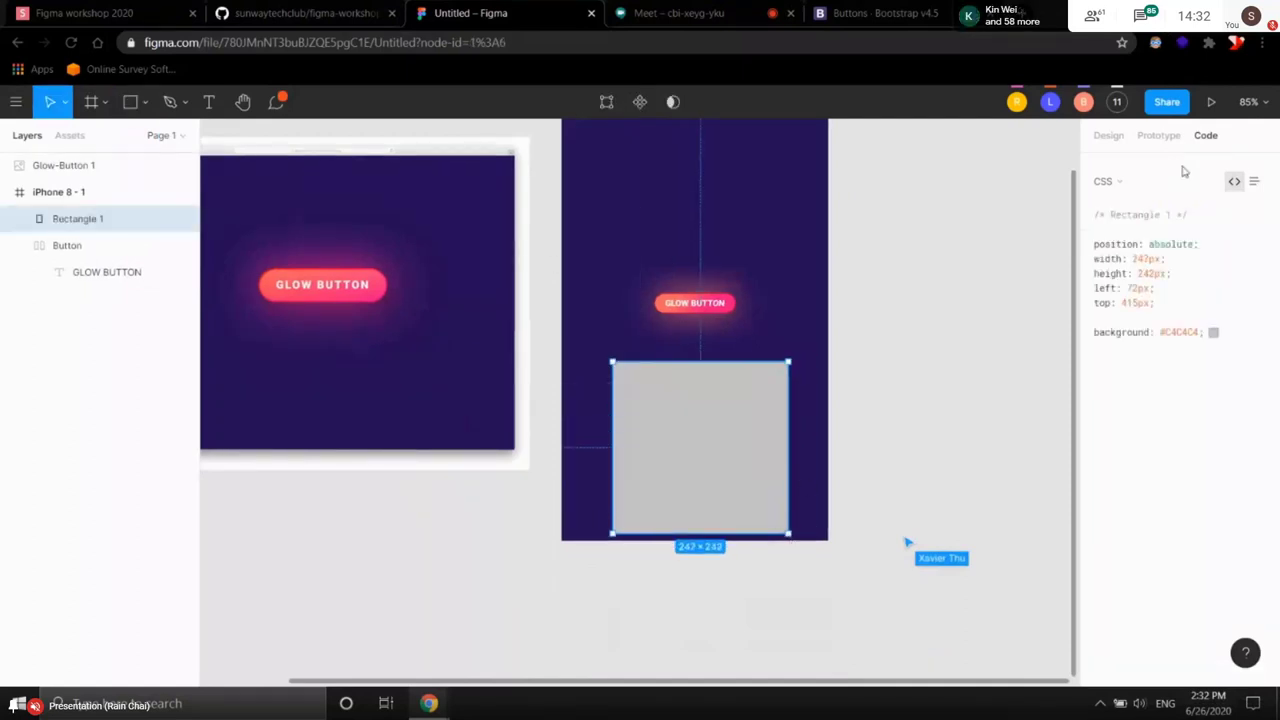
- Set the rectangle's corner radius to 15 and its fill to white FFFFFF
left_click(1196, 260)
type("15")
key("Return")
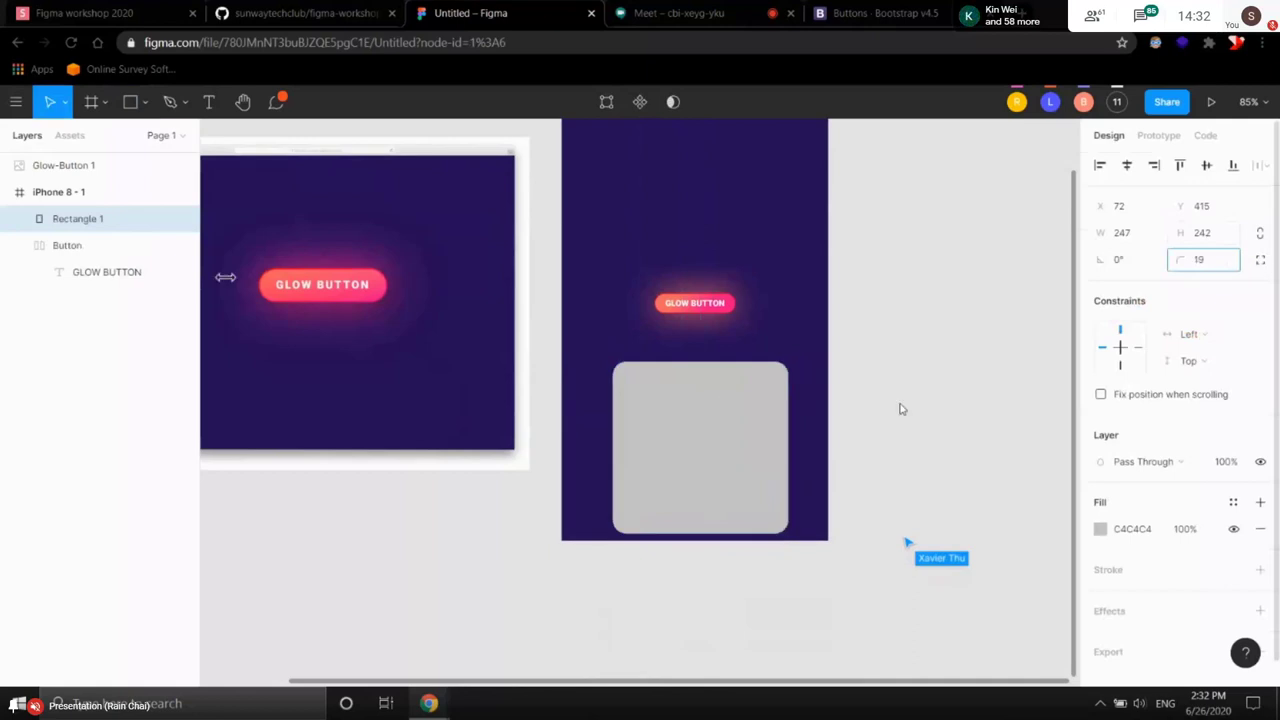
scroll(1110, 510, "down", 1)
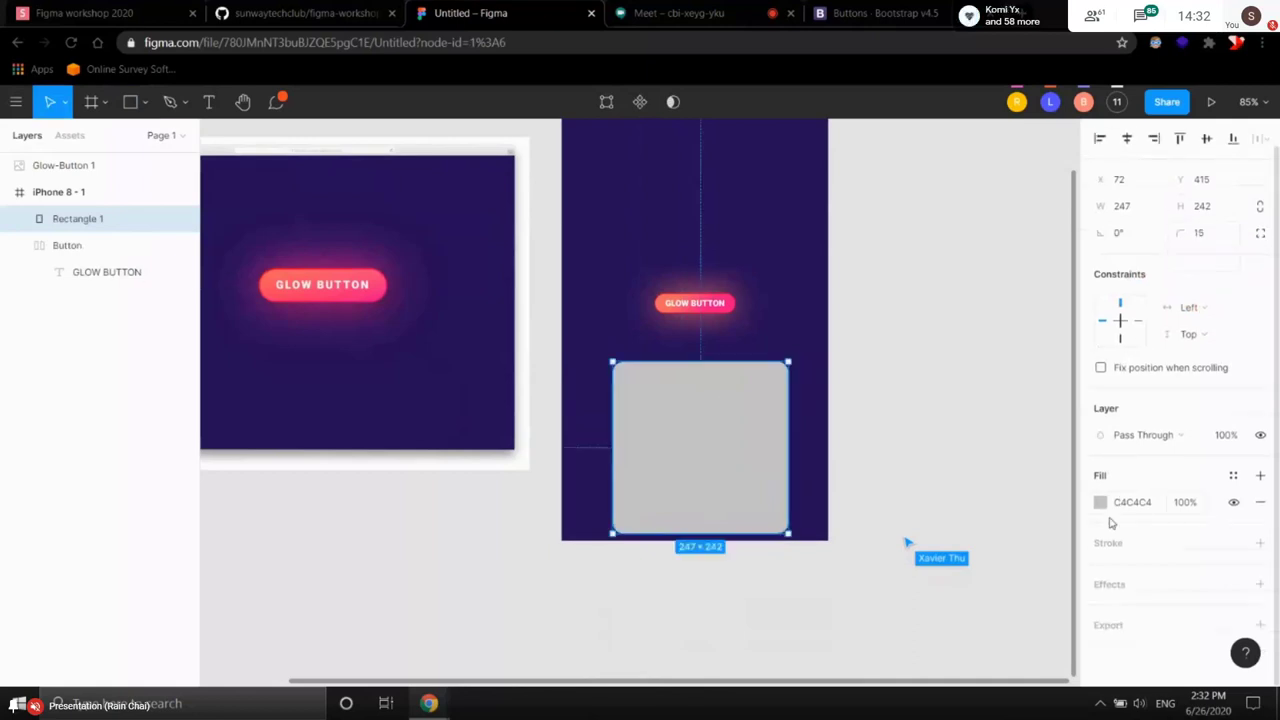
left_click(1100, 502)
left_click_drag(900, 290, 818, 217)
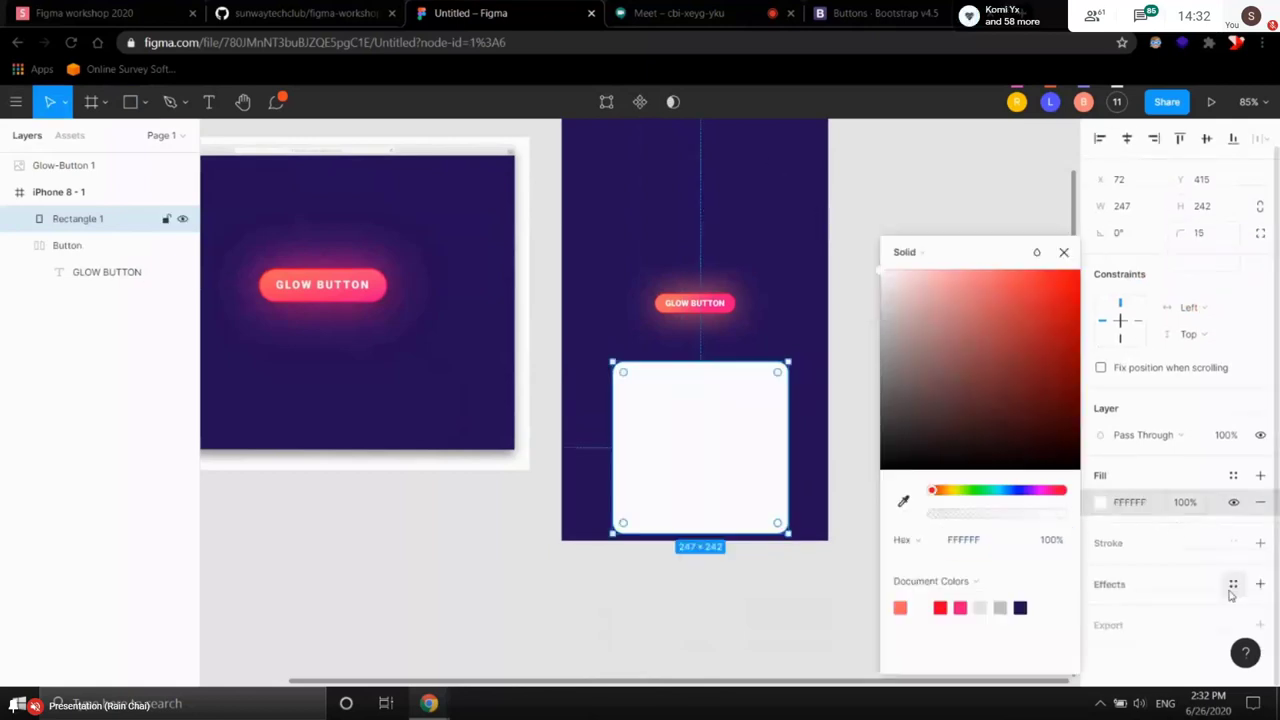
- Add a Drop Shadow to the white rectangle with blur 15, X 0, Y 0 and black 000000 at 25%
left_click(1260, 584)
left_click(1165, 611)
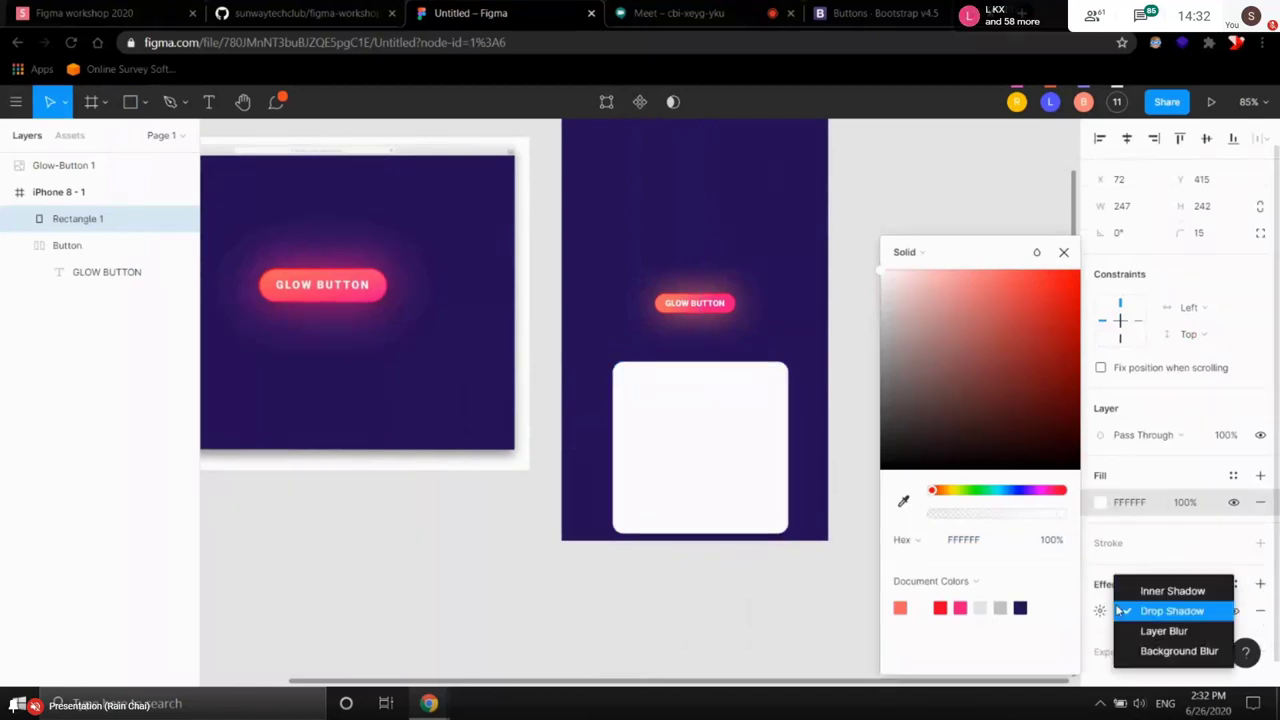
left_click(1098, 612)
left_click(1098, 612)
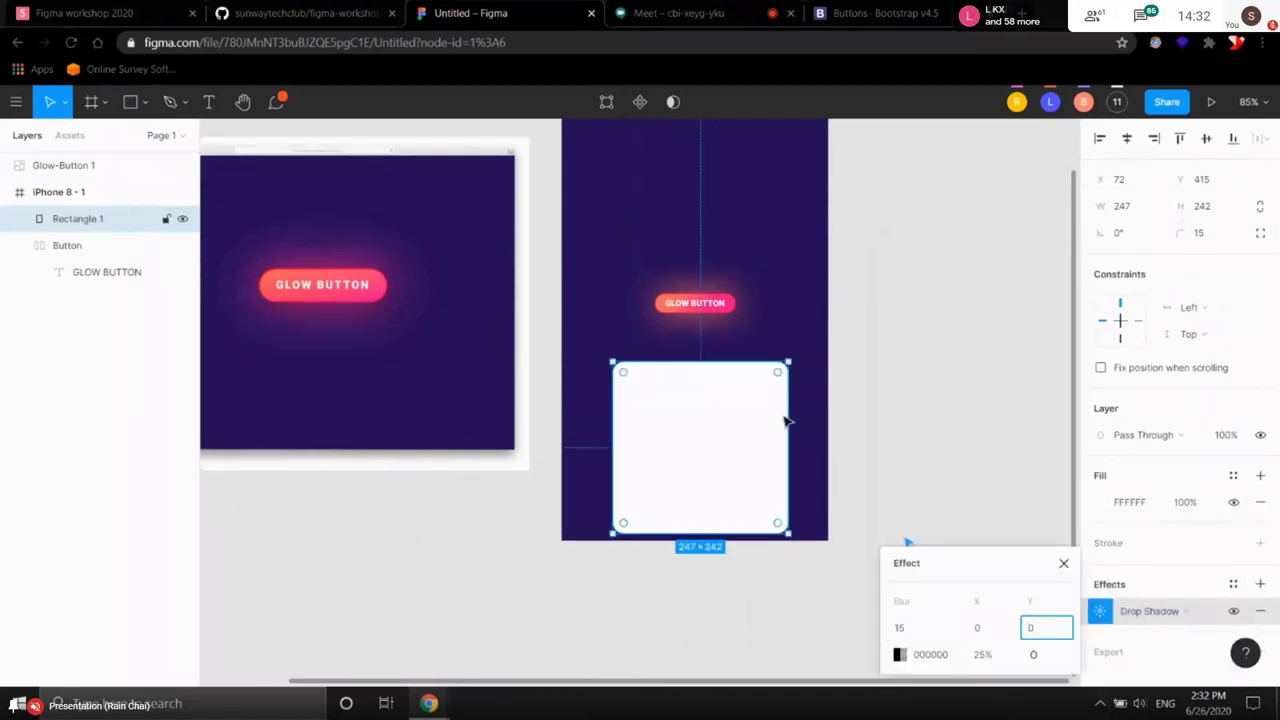
left_click(969, 471)
- Centre the white rectangle horizontally in the iPhone frame and place a pasted copy of it above the glow button
left_click_drag(900, 416, 853, 395)
left_click_drag(700, 406, 688, 406)
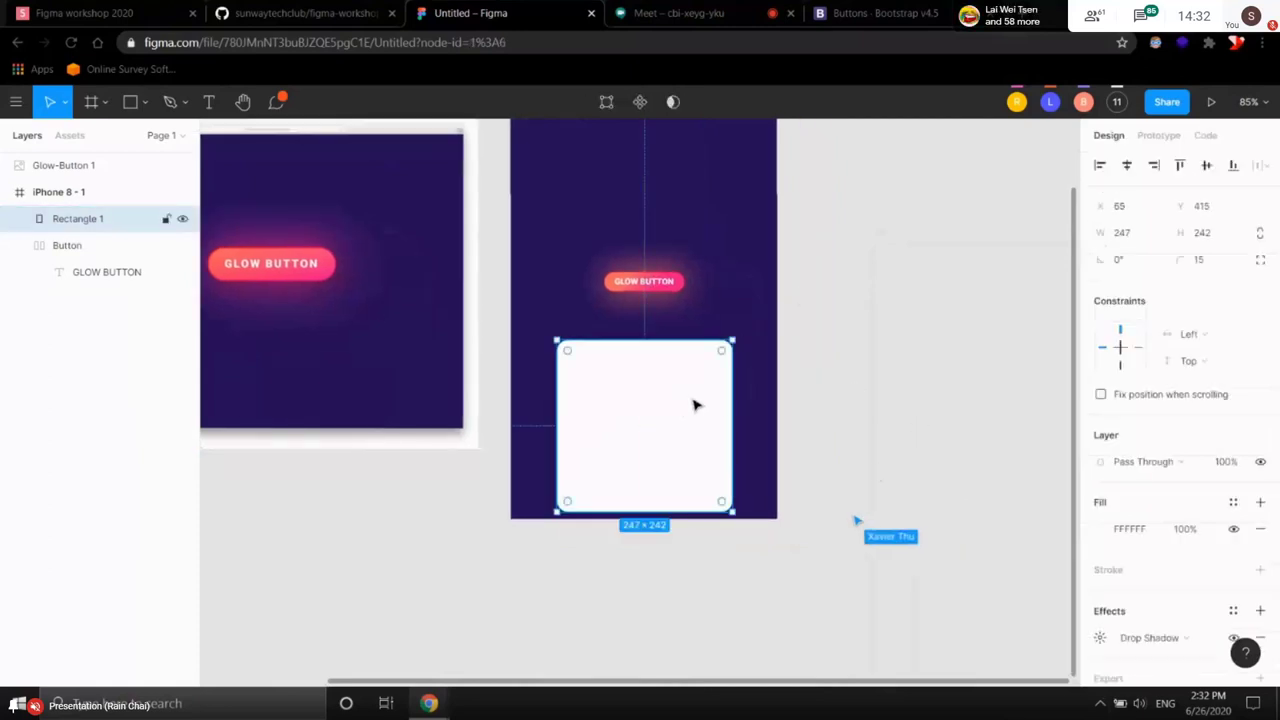
key("ctrl+v")
scroll(651, 214, "up", 3)
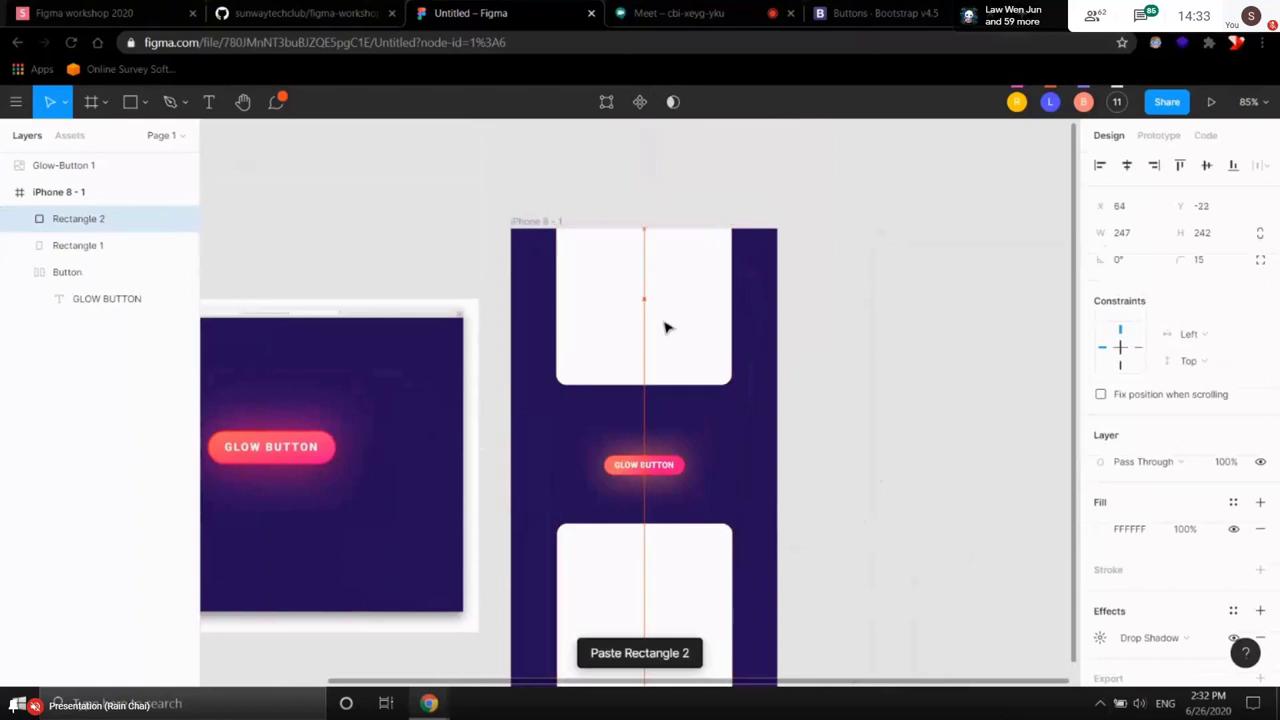
scroll(700, 400, "down", 2)
left_click_drag(660, 362, 660, 316)
- Paste a third white rectangle and arrange the lower two with one under the button and one running past the frame's bottom edge
left_click_drag(686, 480, 657, 549)
key("ctrl+v")
left_click(837, 447)
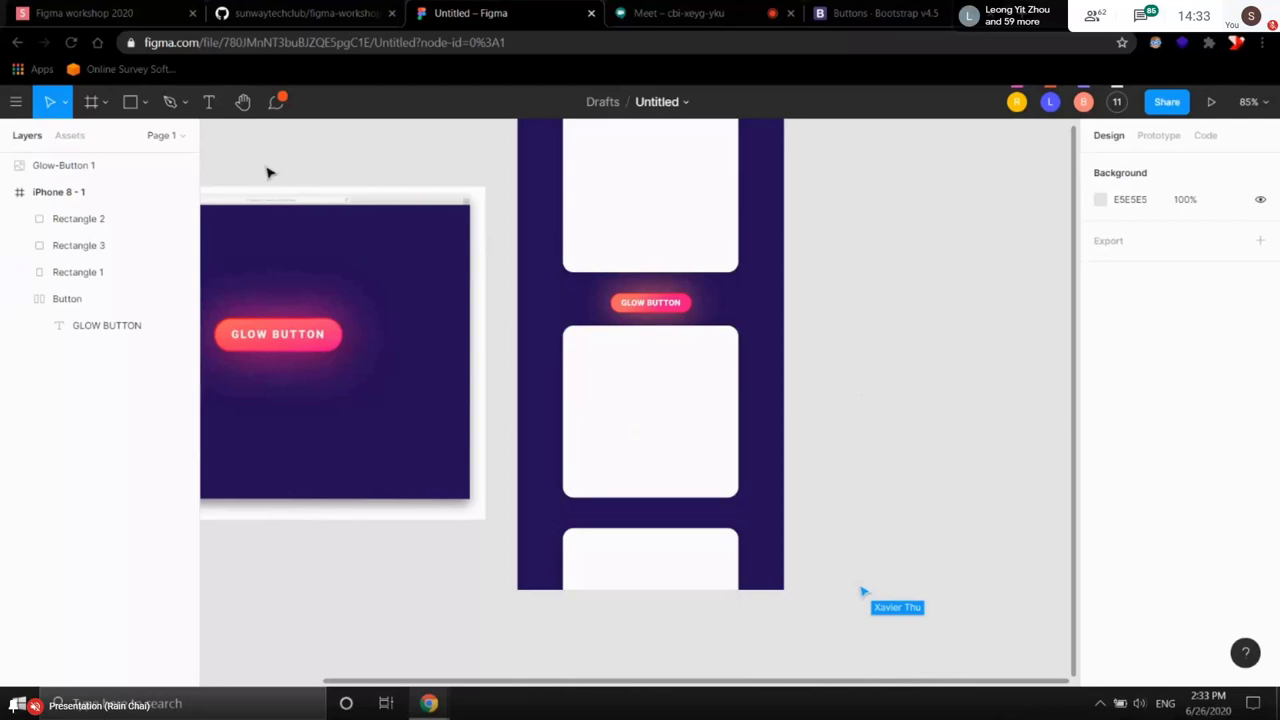
left_click(145, 101)
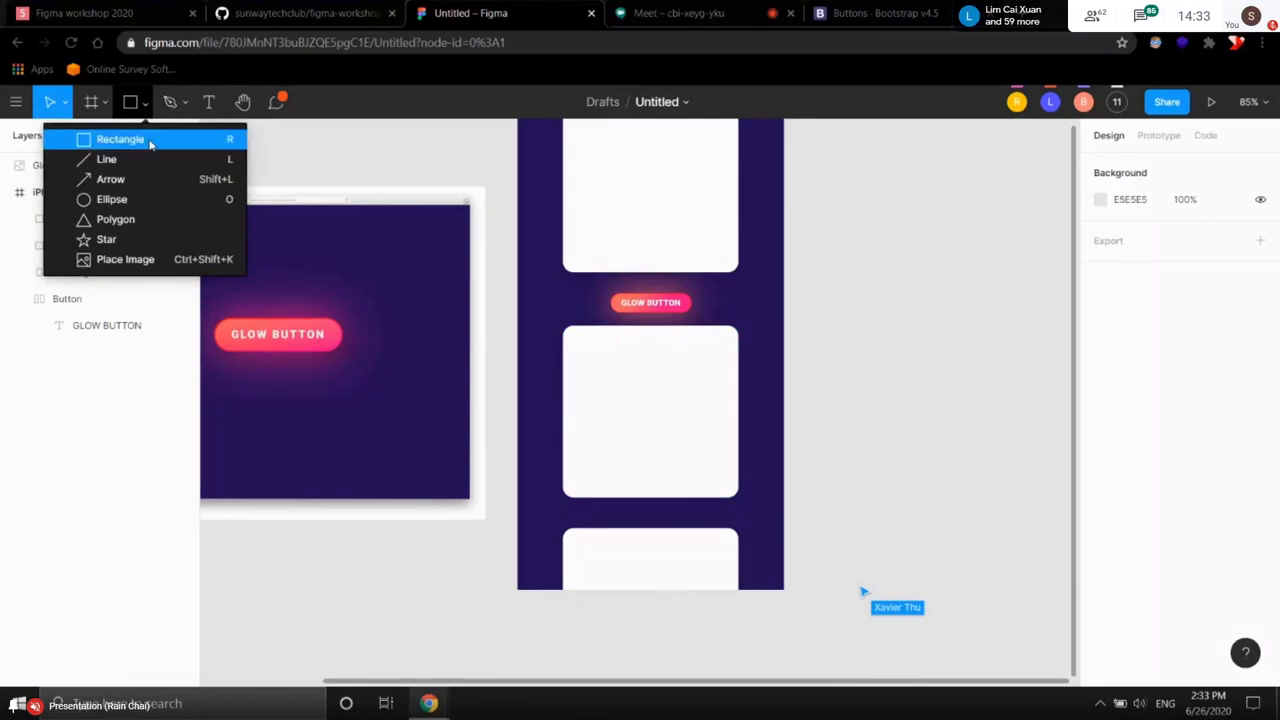
left_click(800, 292)
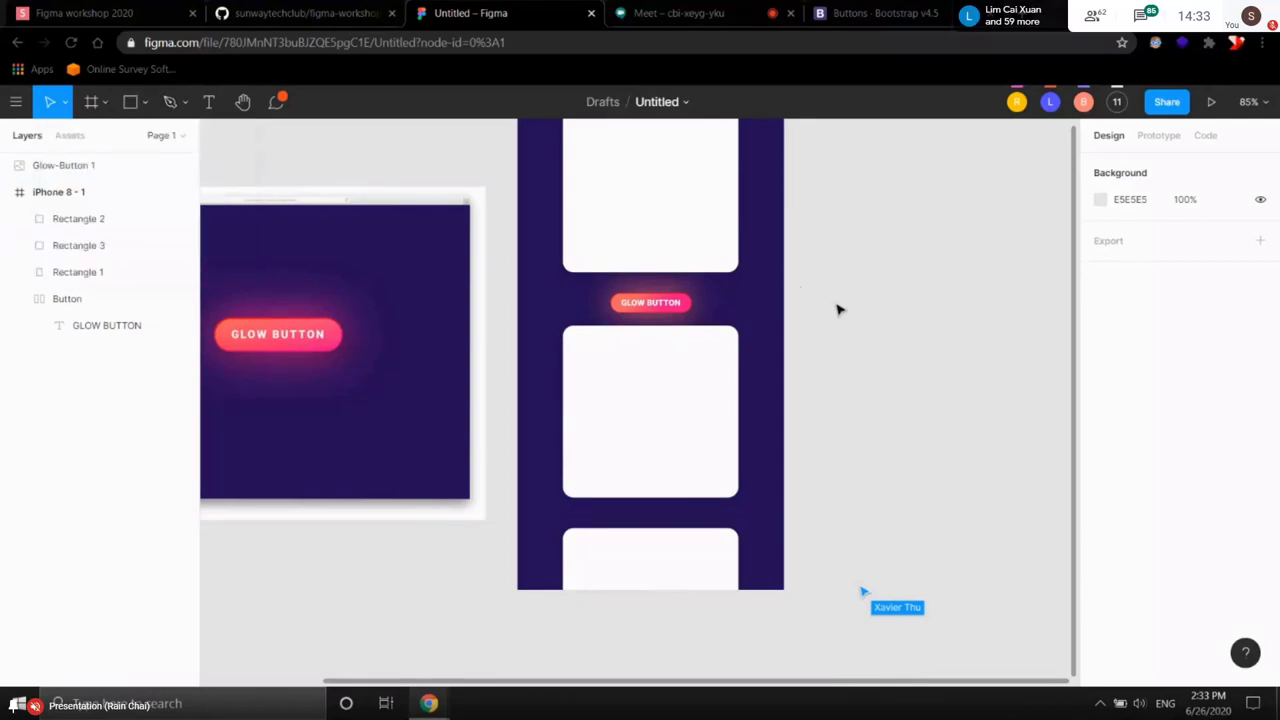
left_click_drag(838, 310, 877, 392)
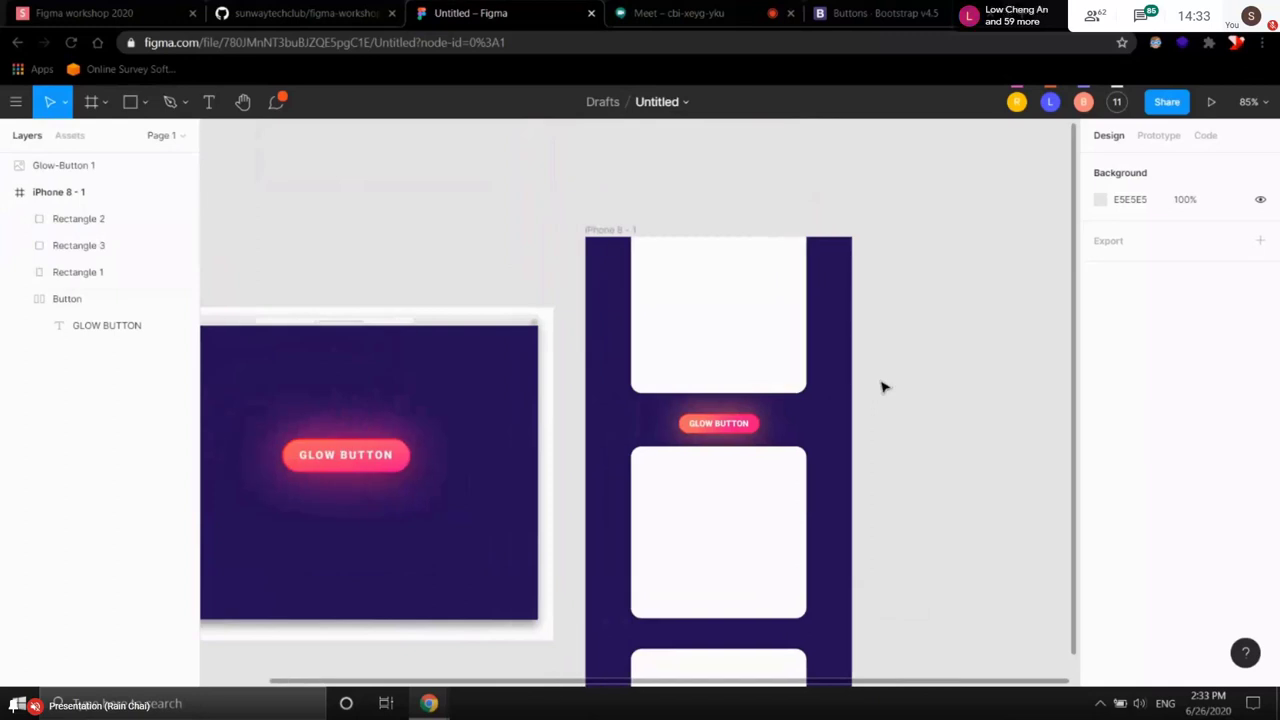
- Check the Google Meet chat, return to Figma and dismiss the meeting notification
key("ctrl+Tab")
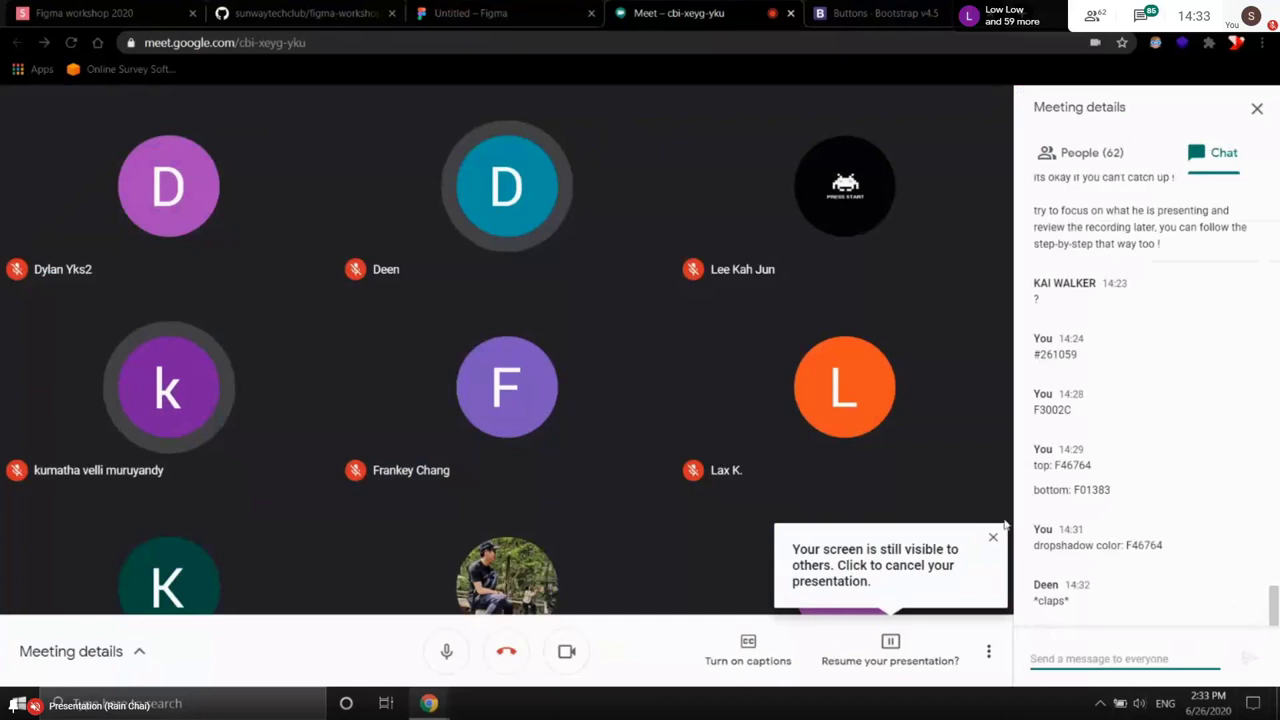
left_click(507, 8)
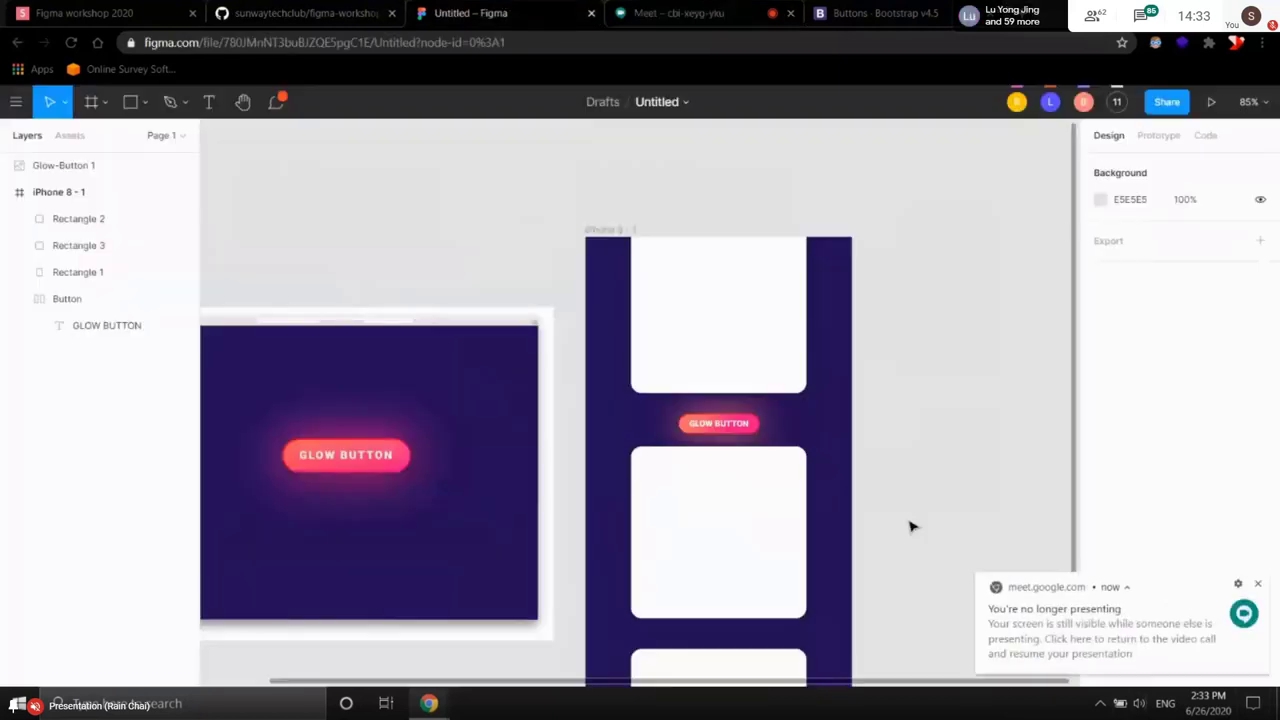
left_click(1260, 588)
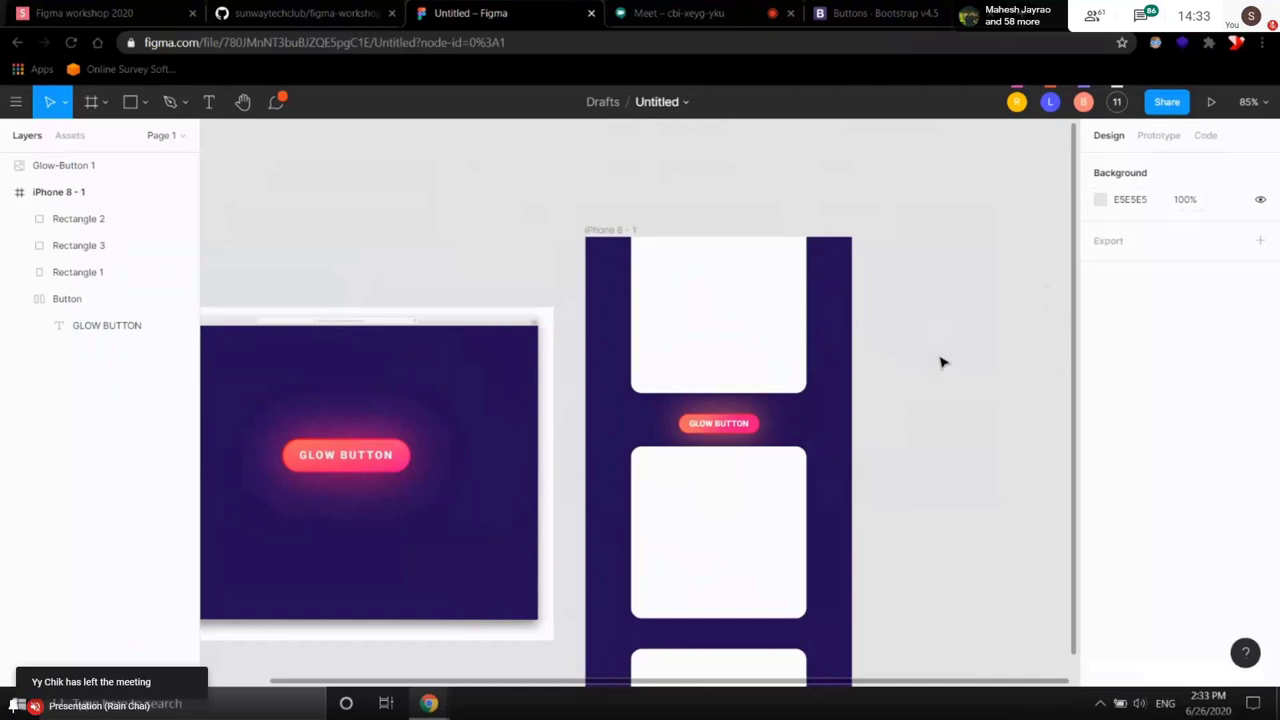
- Duplicate the whole iPhone 8 frame beside the original and deselect the copy
left_click_drag(940, 362, 842, 283)
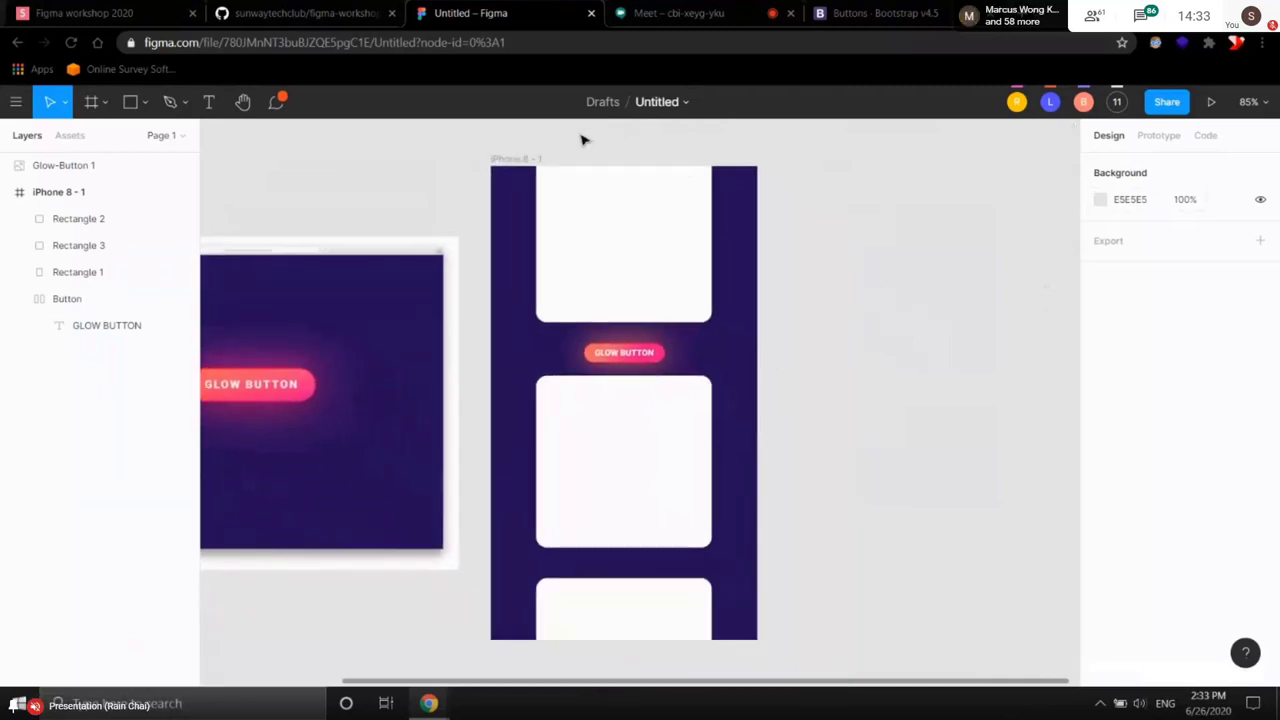
left_click(524, 158)
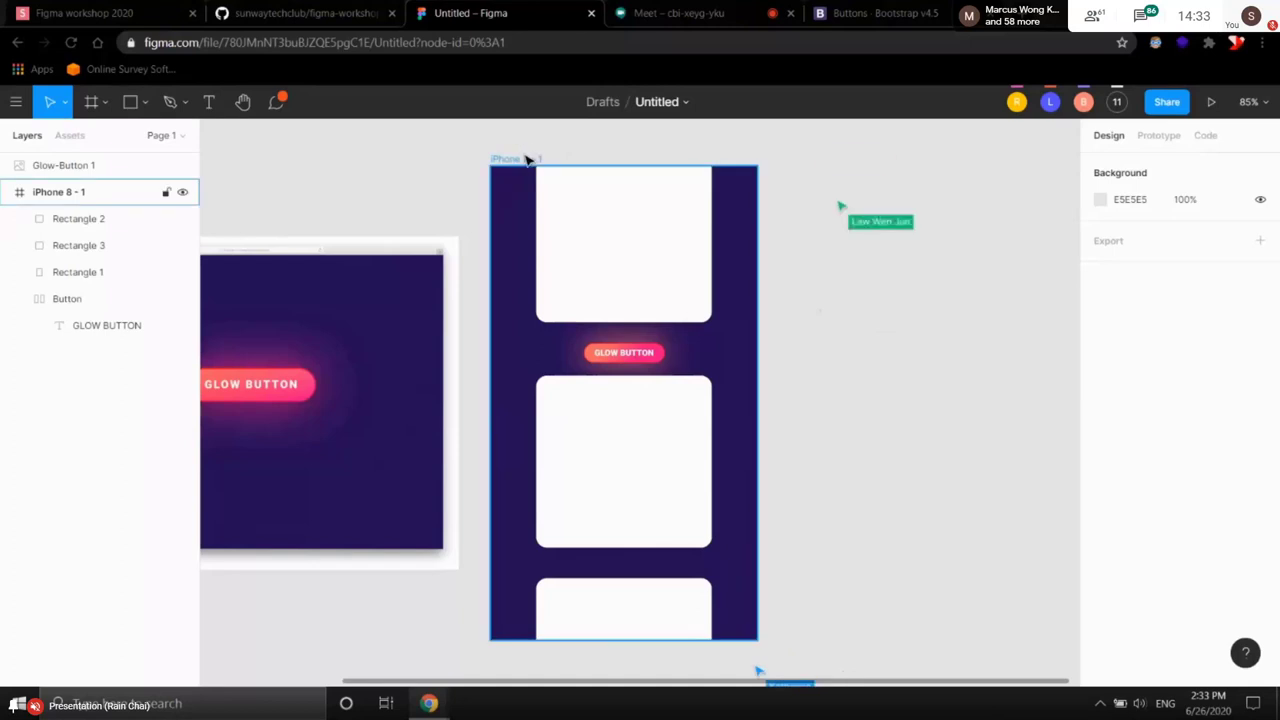
left_click(523, 160)
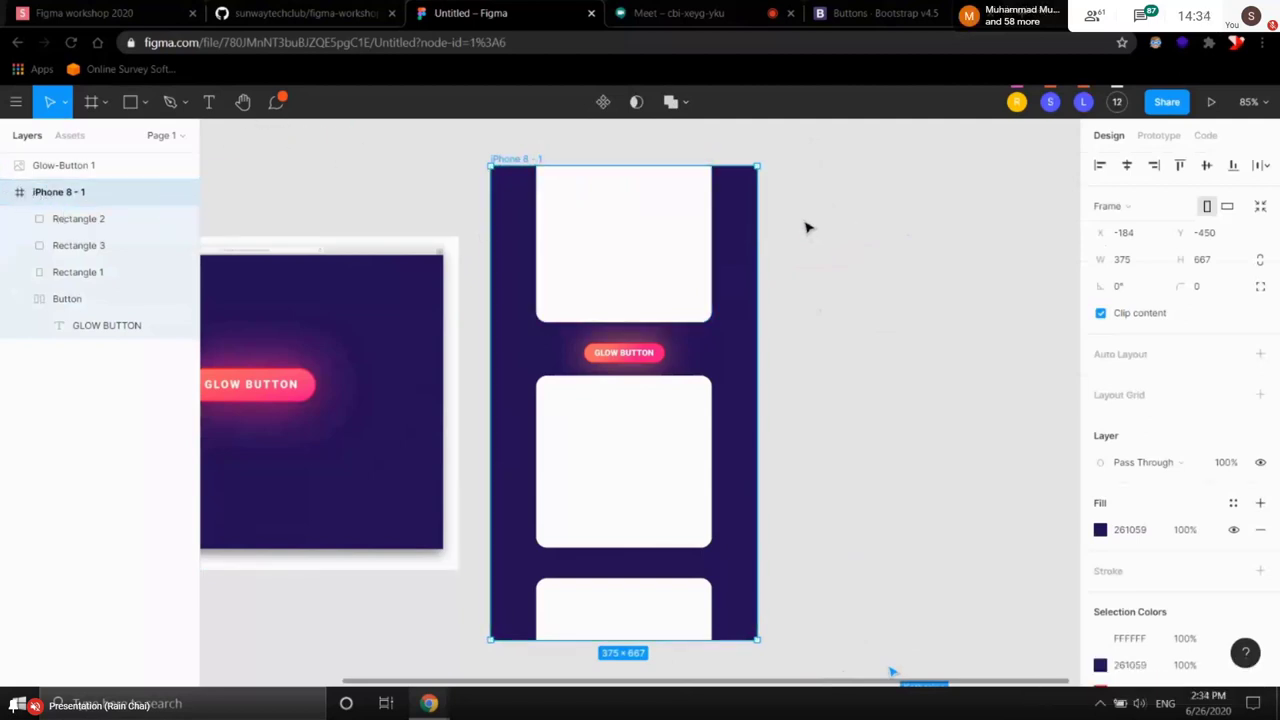
key("ctrl+v")
left_click(771, 154)
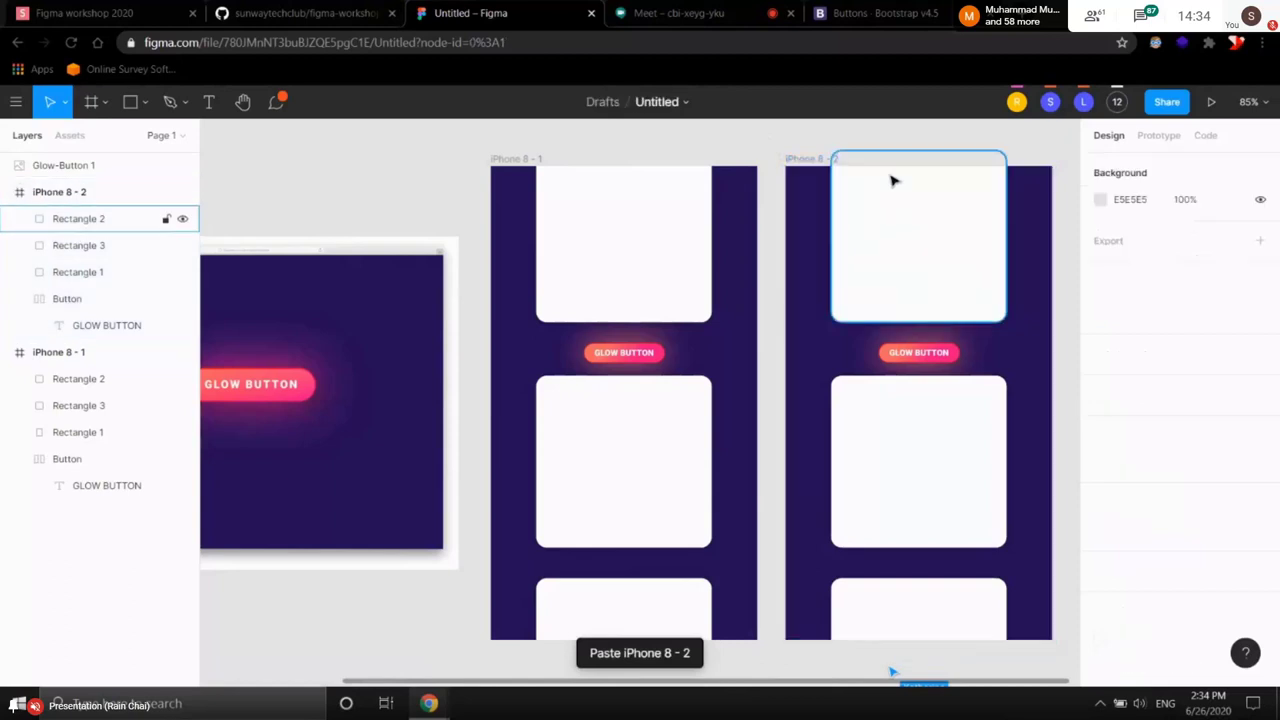
scroll(950, 395, "down", 2)
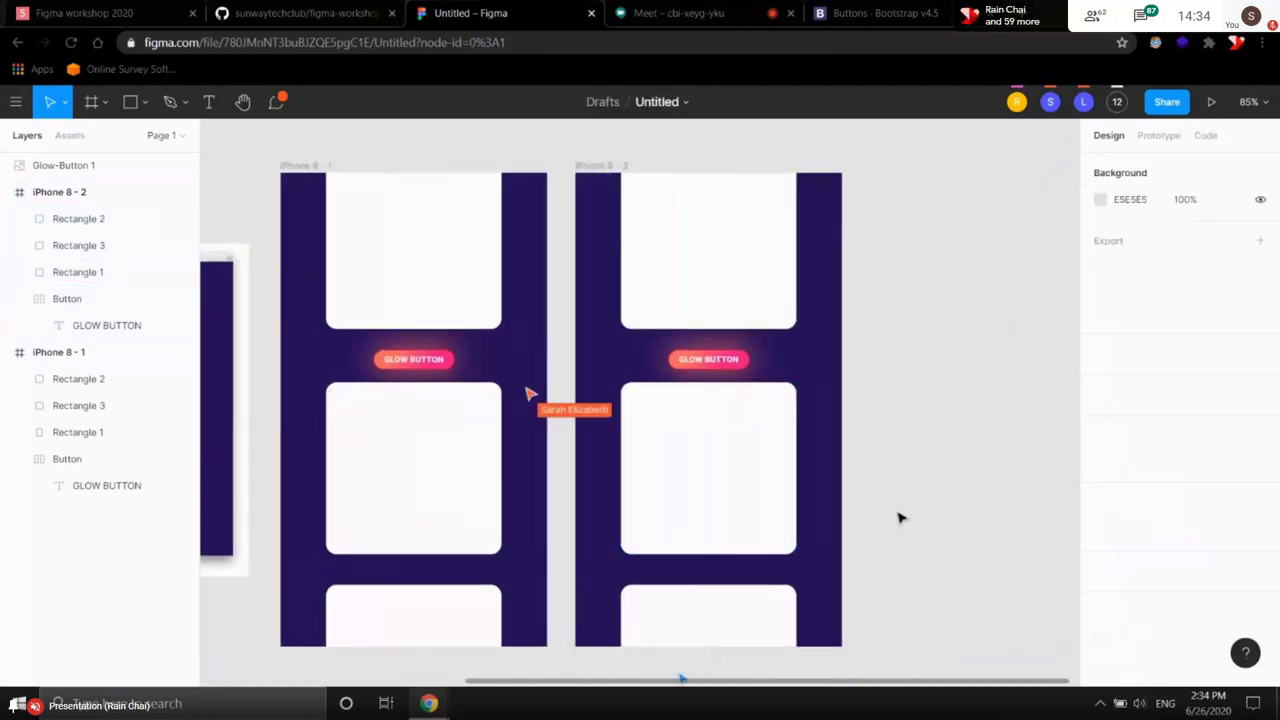
scroll(900, 517, "left", 3)
scroll(948, 499, "down", 1)
scroll(917, 351, "up", 2)
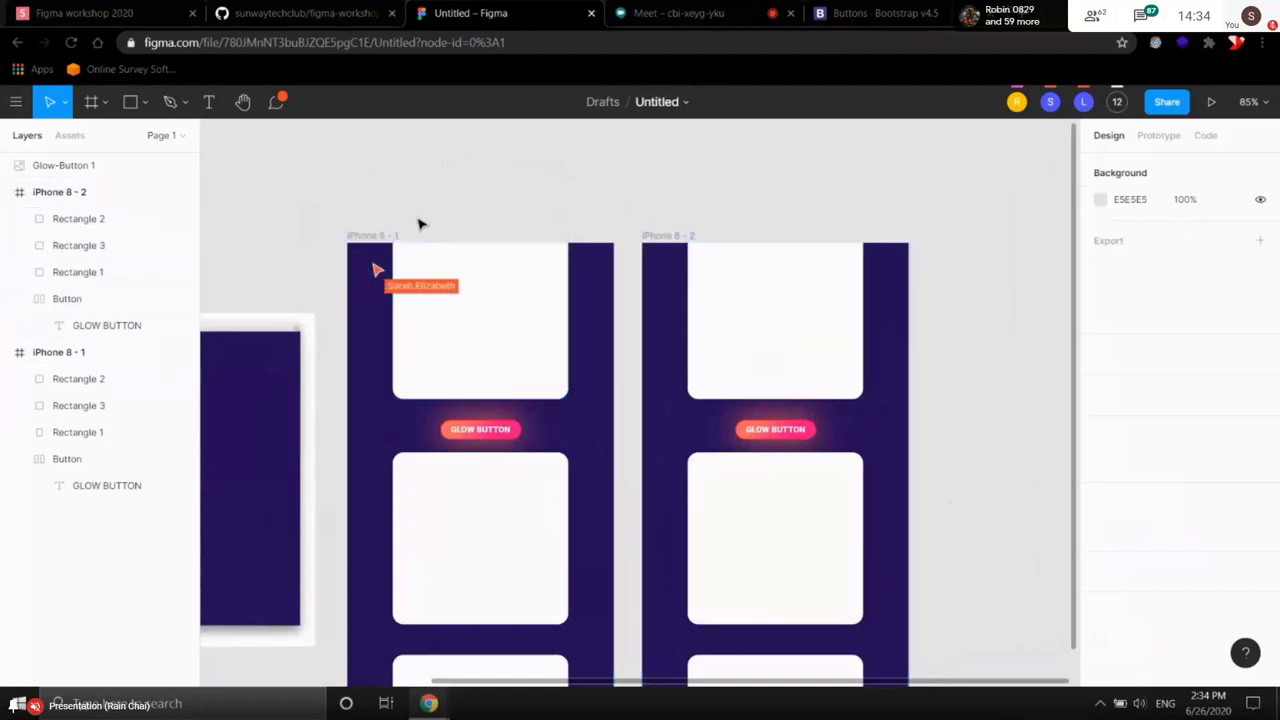
scroll(900, 342, "down", 2)
scroll(900, 342, "right", 2)
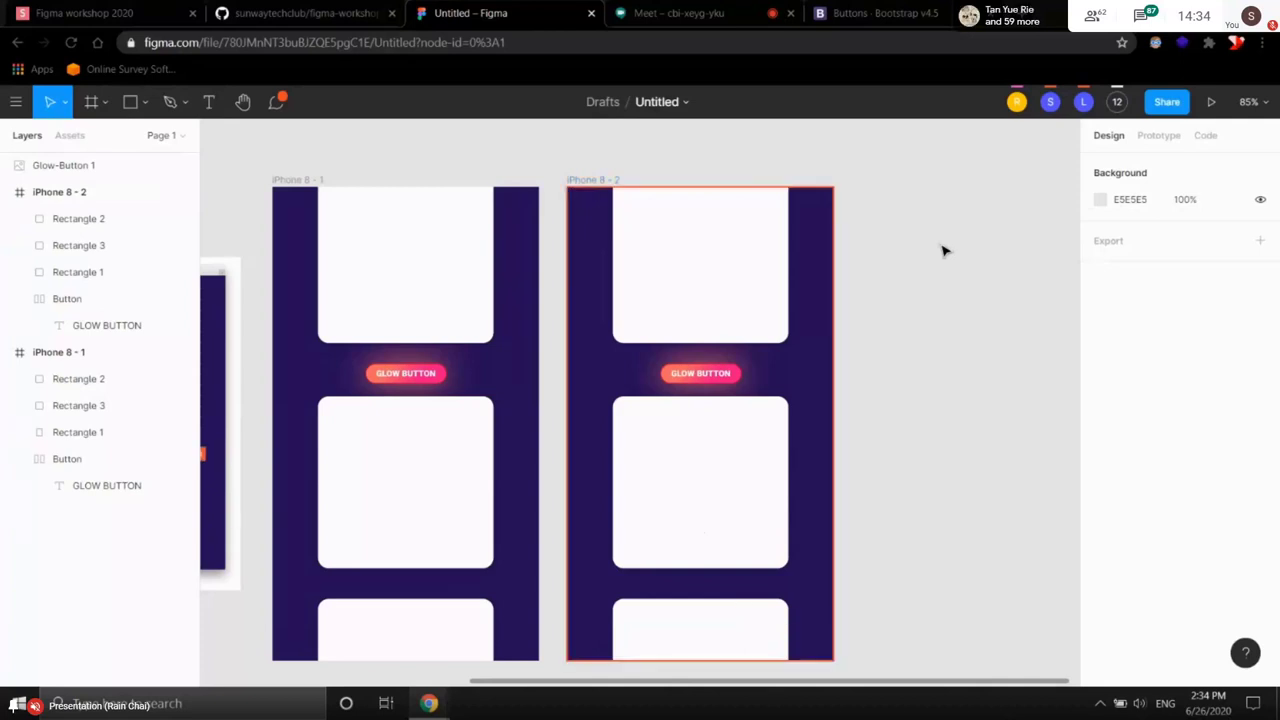
- Delete the three white rectangles from the iPhone 8 - 2 frame, leaving its glow button in place
left_click(1156, 142)
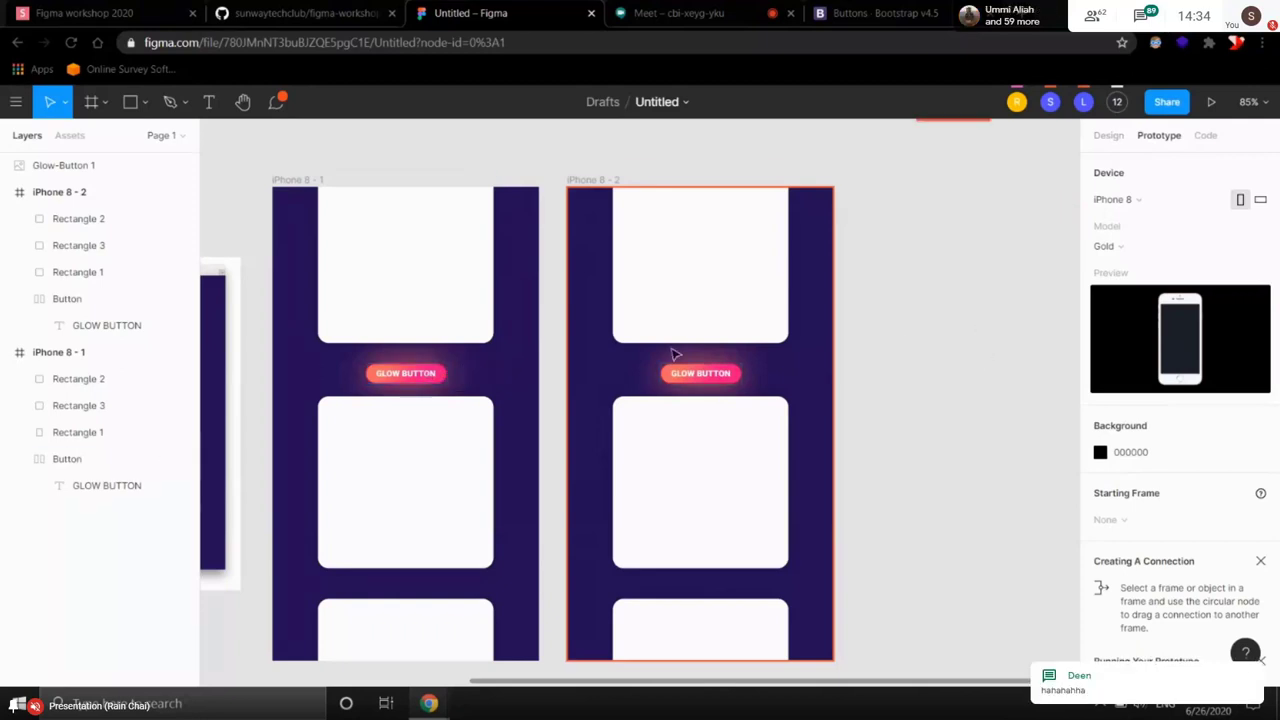
left_click(1108, 136)
left_click(738, 284)
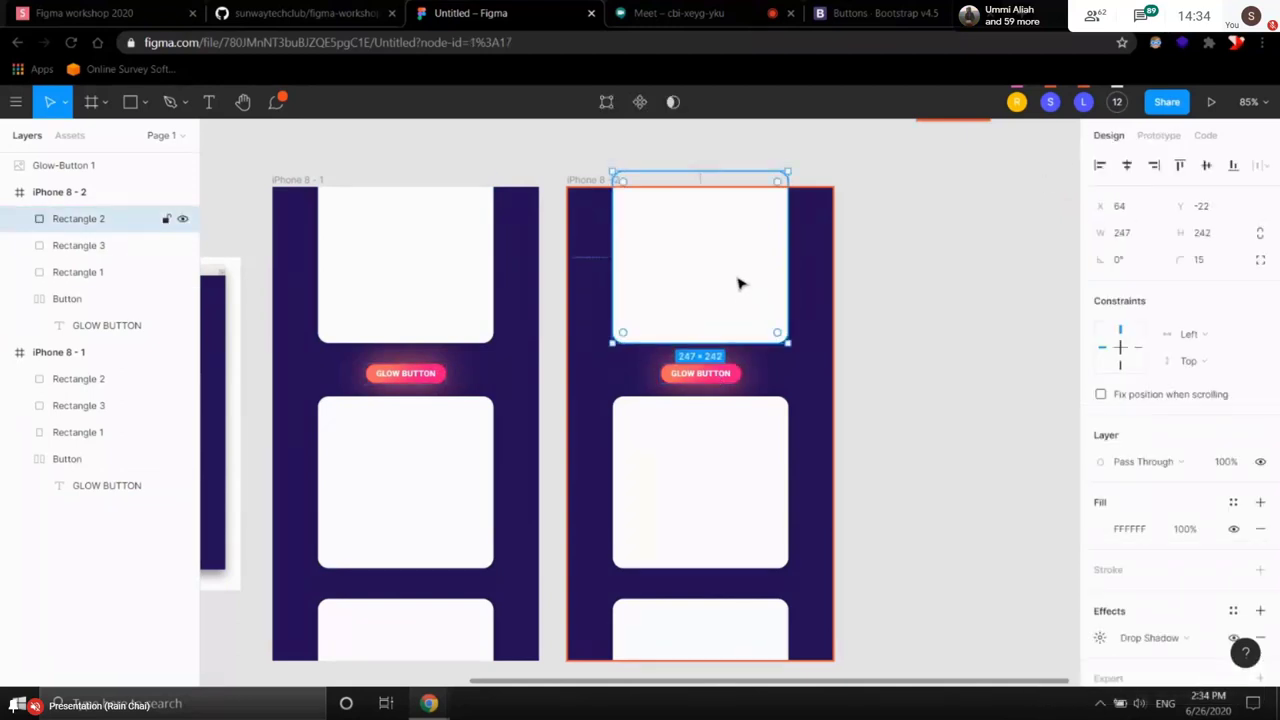
key("Delete")
left_click(737, 500)
key("Delete")
left_click(737, 634)
key("Delete")
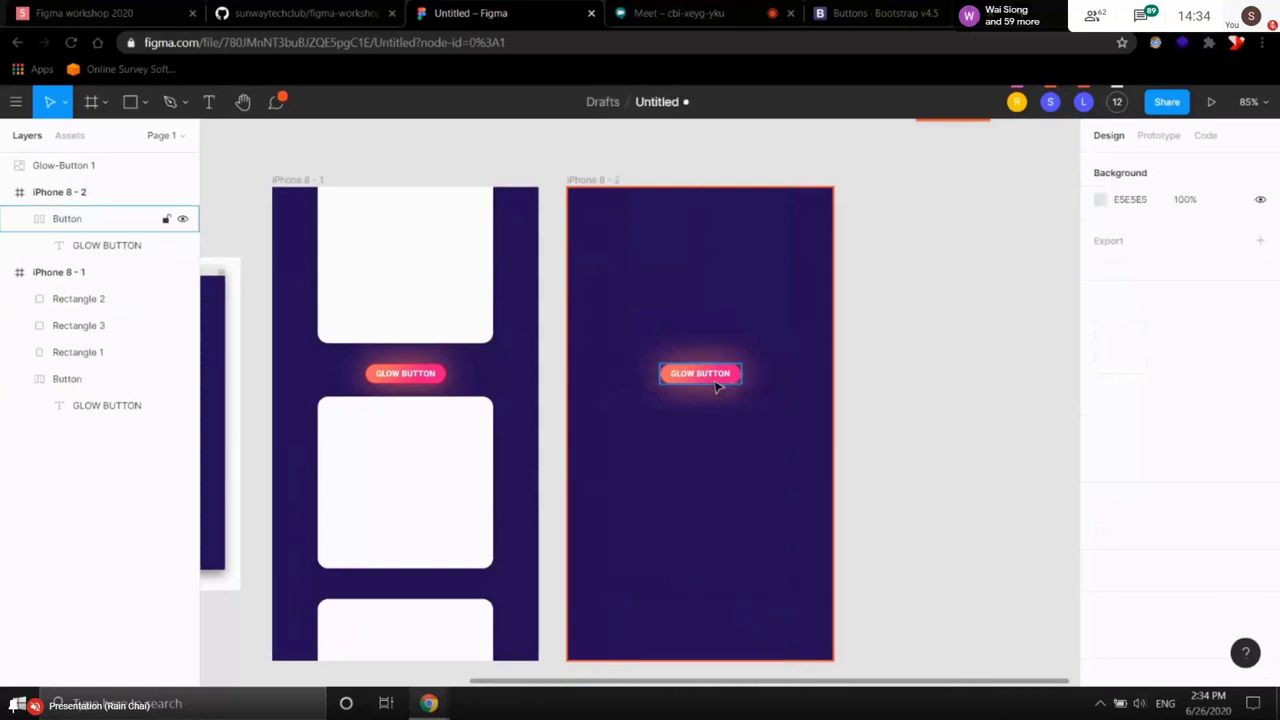
- Change the glow button's text in the iPhone 8 - 2 frame to "Go back to page 1"
double_click(716, 375)
scroll(716, 375, "up", 5)
key("Return")
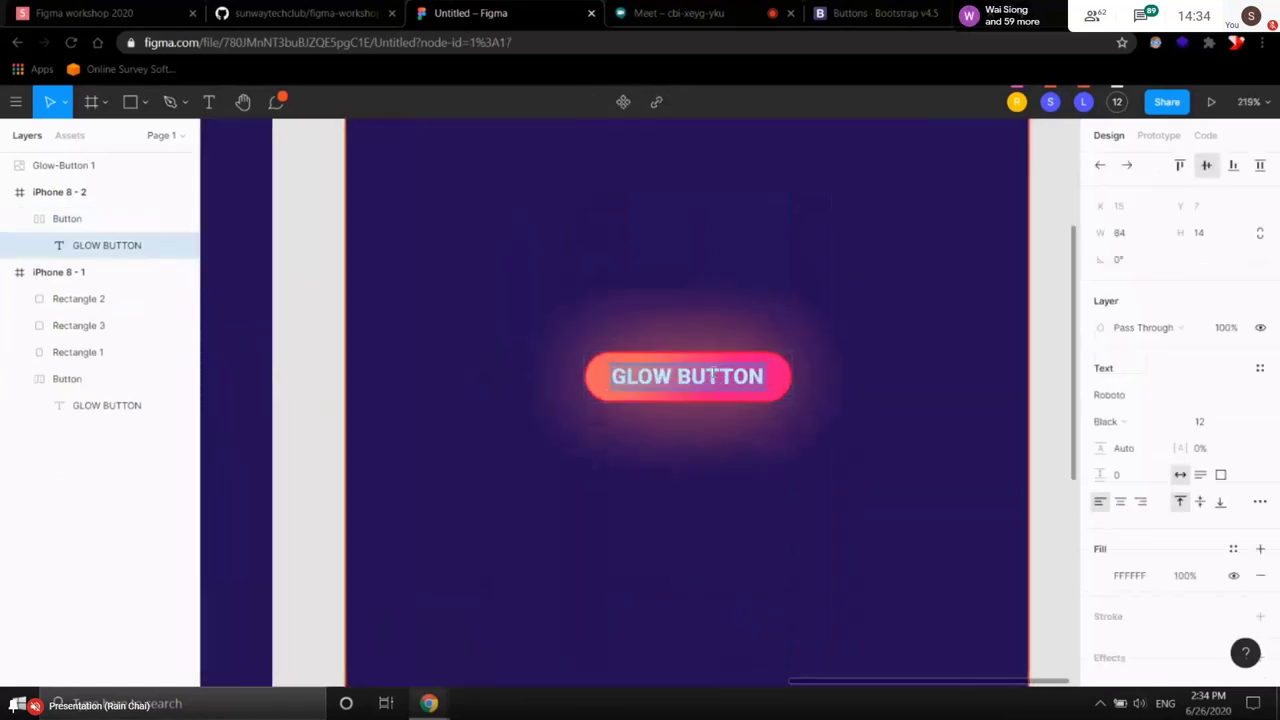
type("Go back t")
key("BackSpace")
type("to apge")
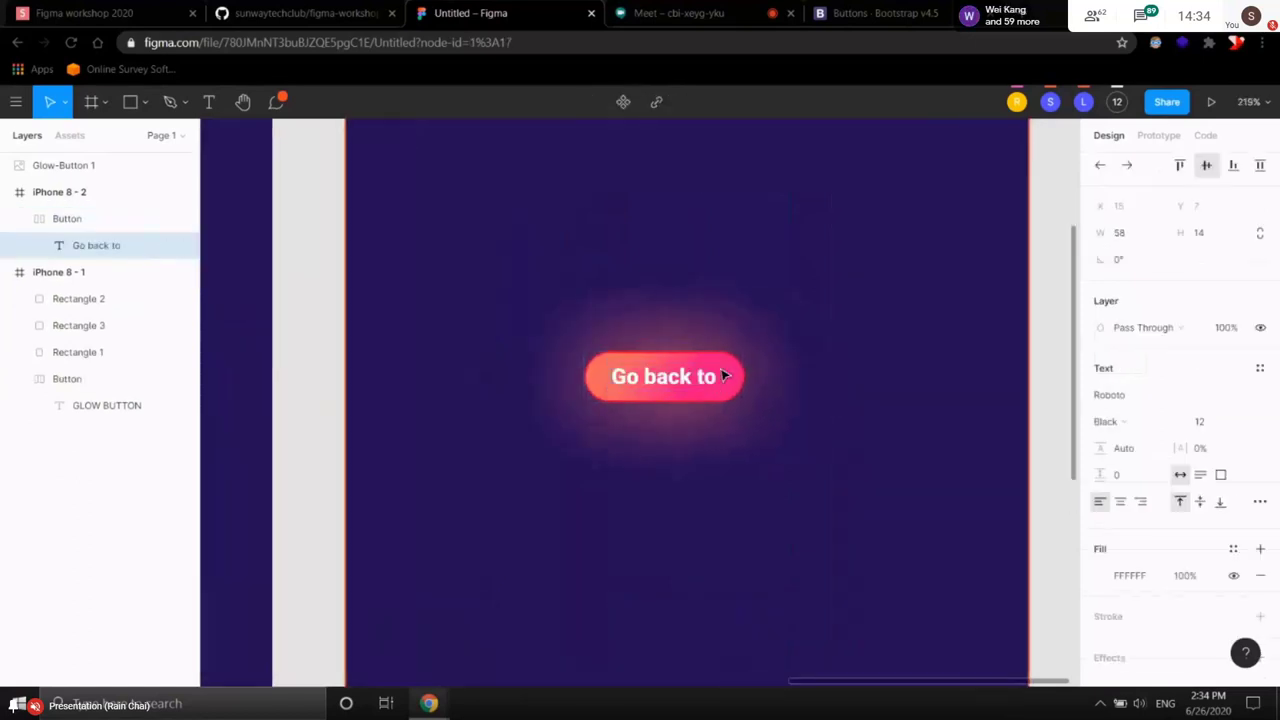
key("BackSpace")
key("BackSpace")
key("BackSpace")
key("BackSpace")
type("page 1")
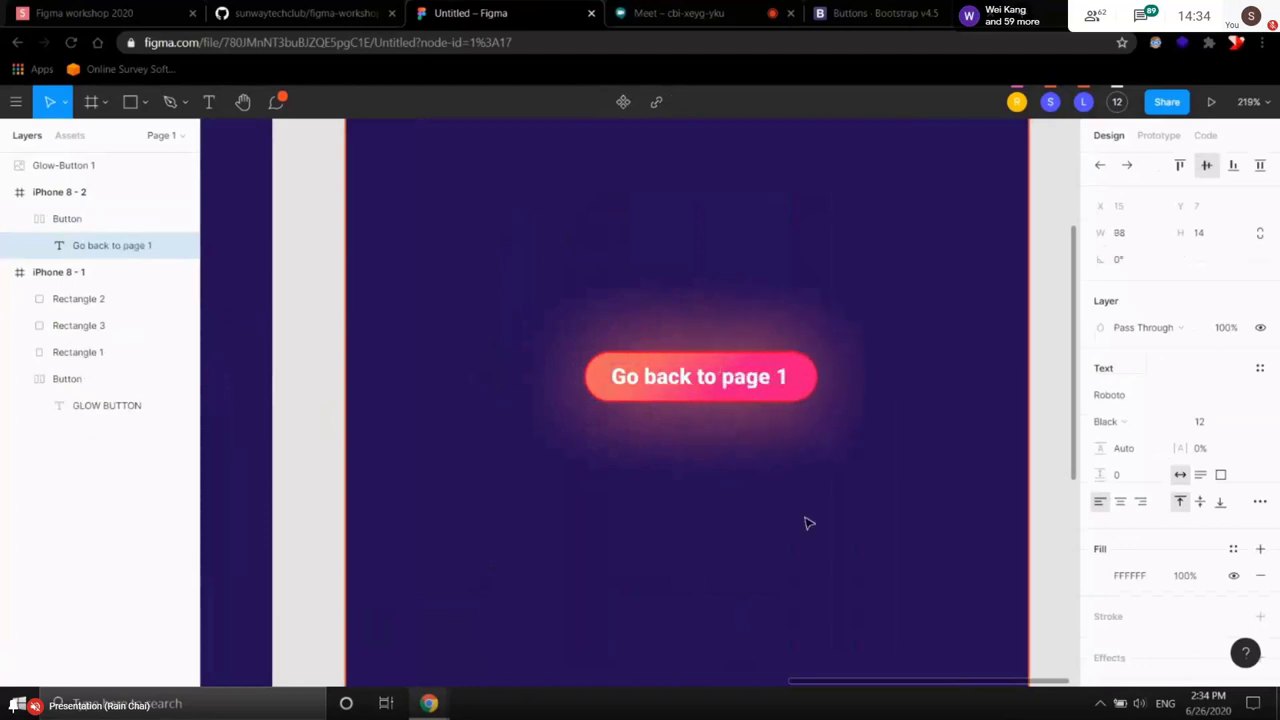
key("Escape")
- Change the glow button's text in the iPhone 8 - 1 frame to "Go to page 2"
scroll(803, 477, "down", 5)
scroll(780, 497, "left", 5)
scroll(780, 497, "up", 2)
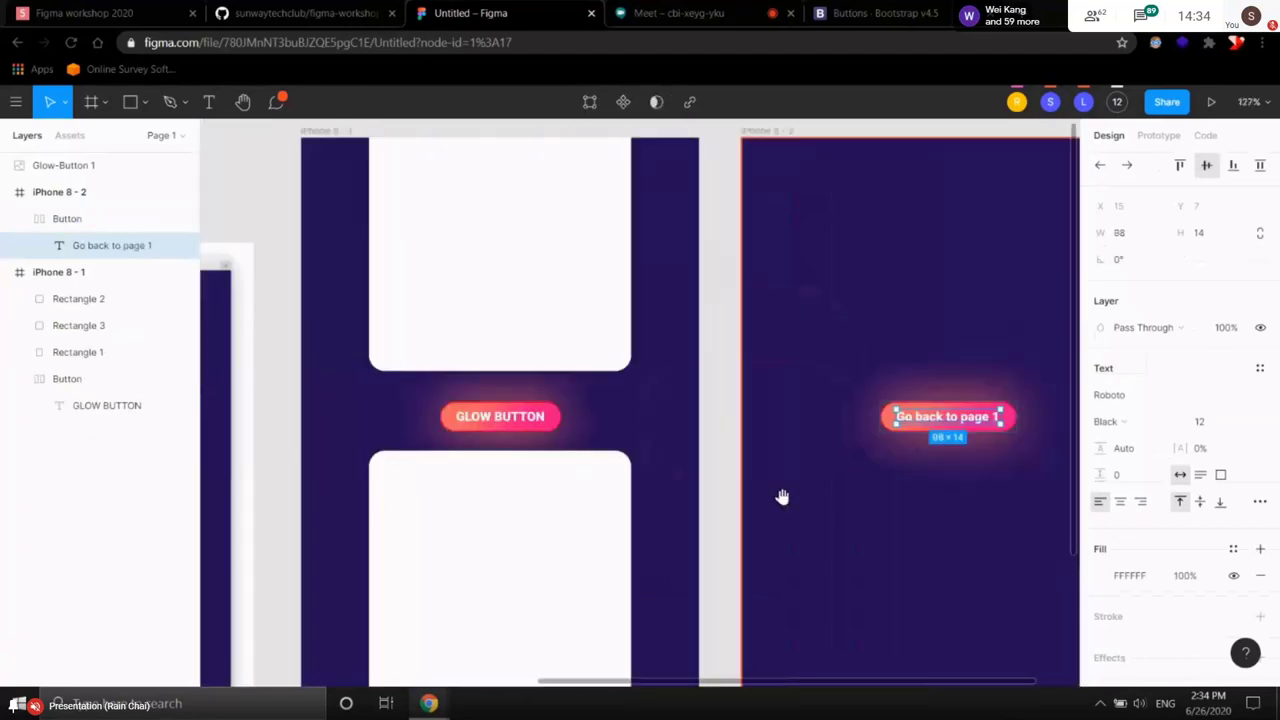
double_click(520, 415)
double_click(520, 415)
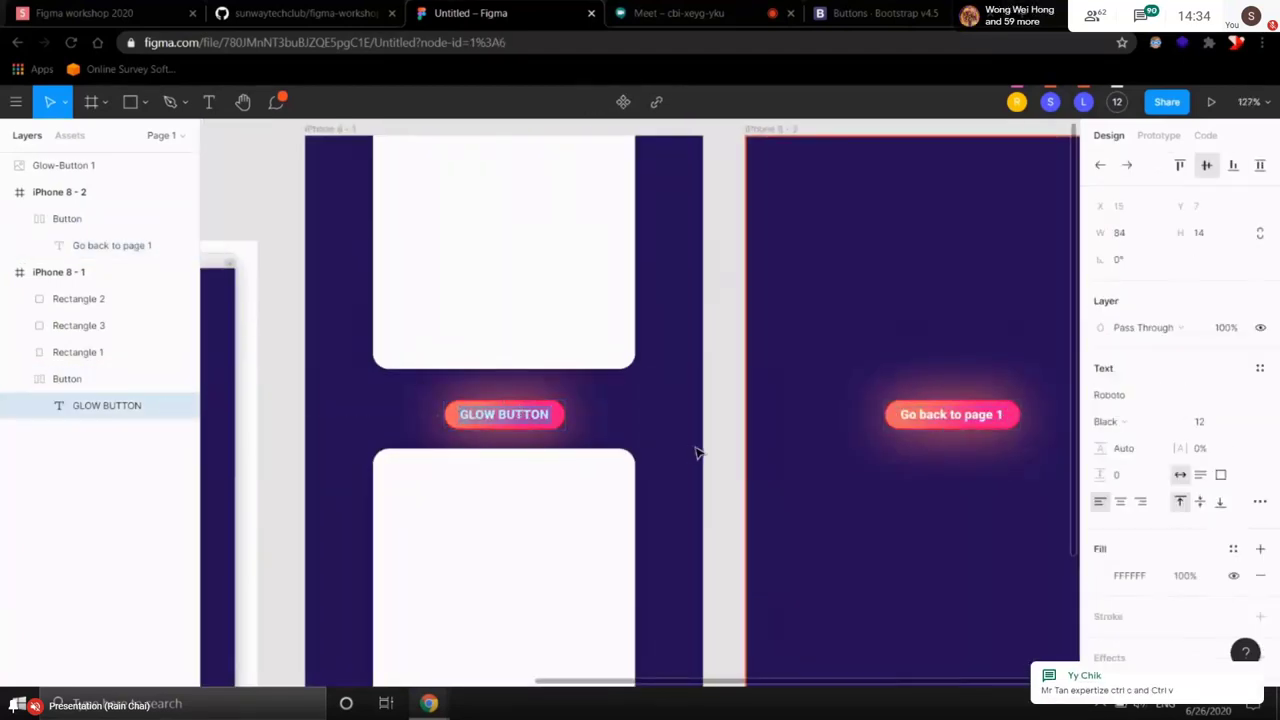
type("Go to")
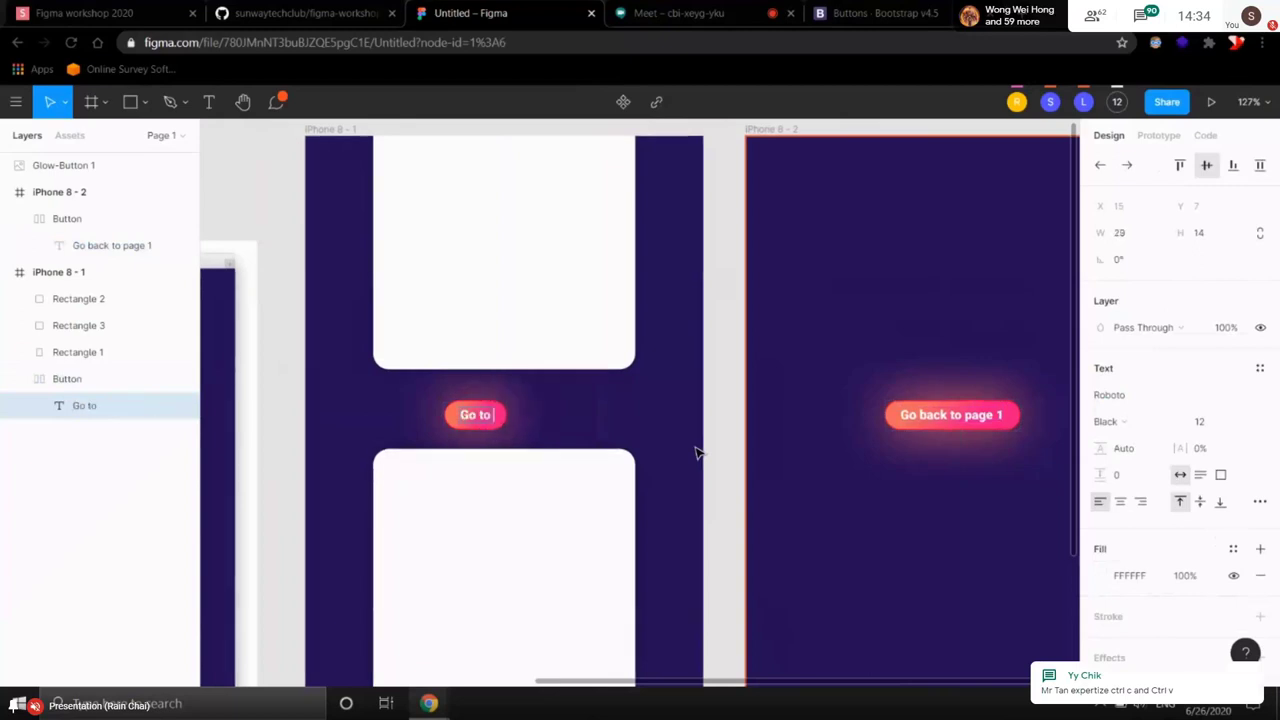
type(" page 2")
left_click(766, 503)
scroll(867, 492, "down", 3)
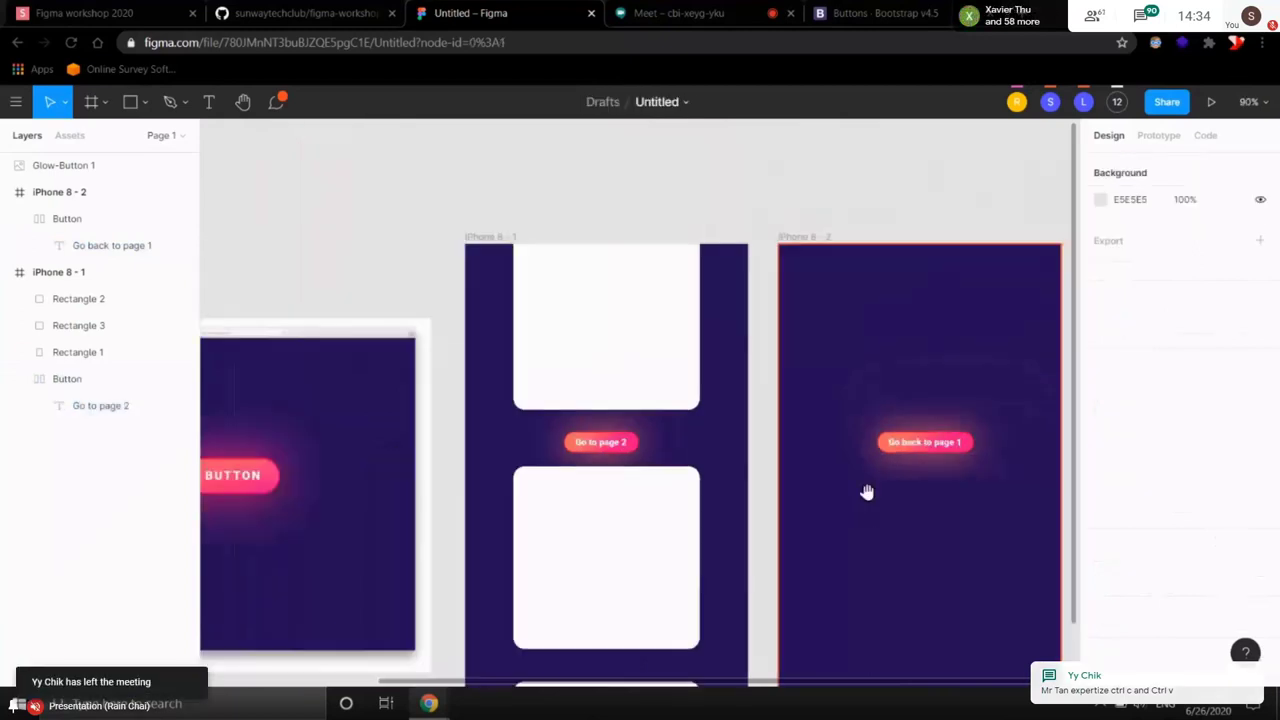
- Add a prototype connection from the "Go to page 2" button to the iPhone 8 - 2 frame
left_click_drag(867, 492, 700, 420)
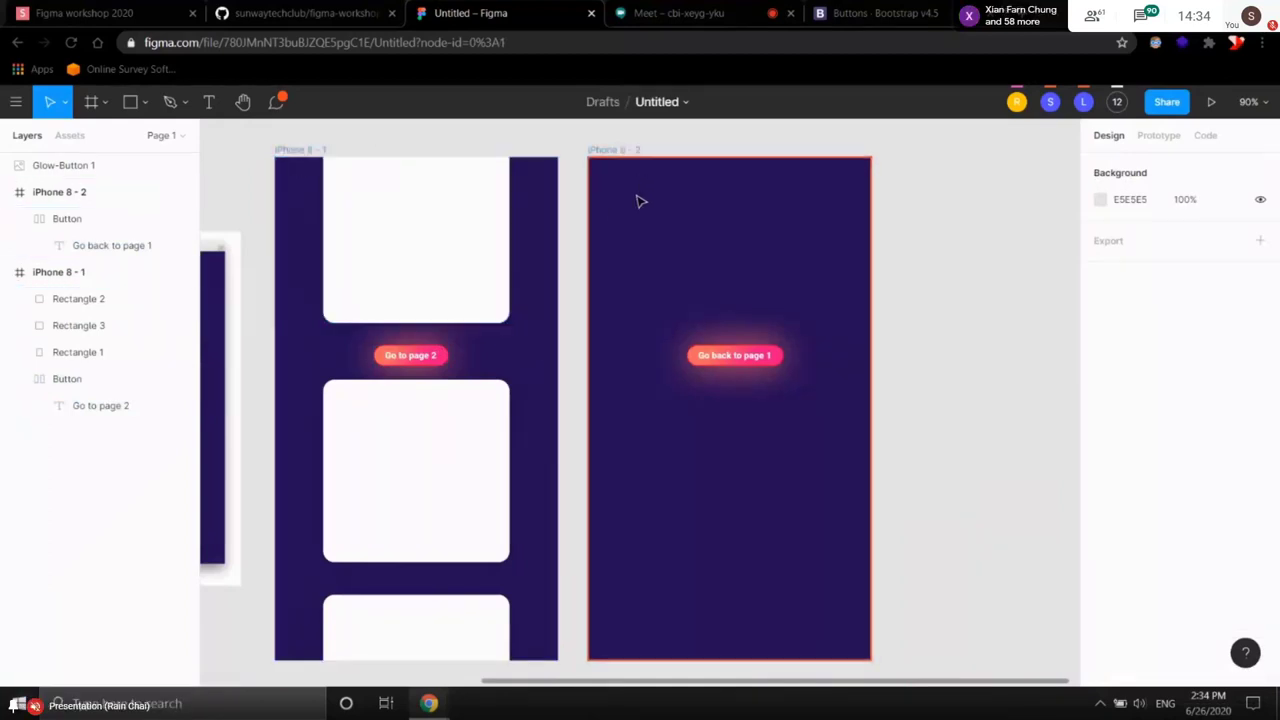
left_click(1157, 135)
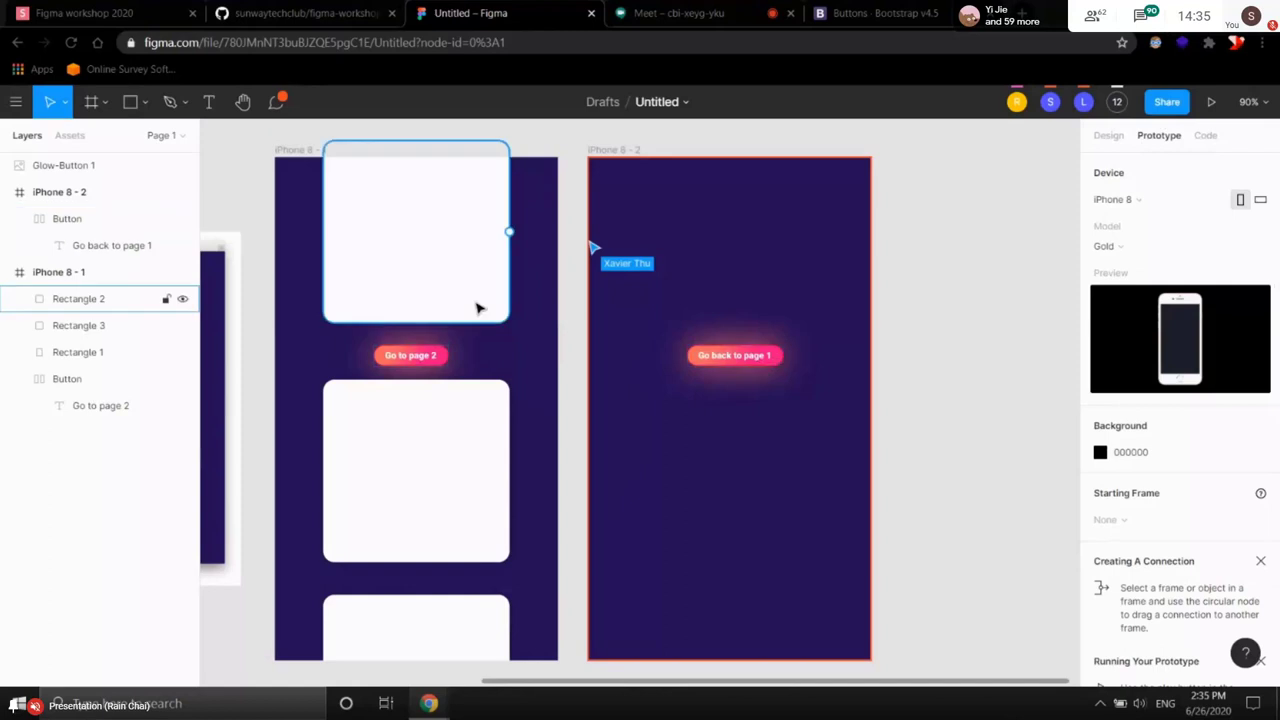
left_click(1110, 140)
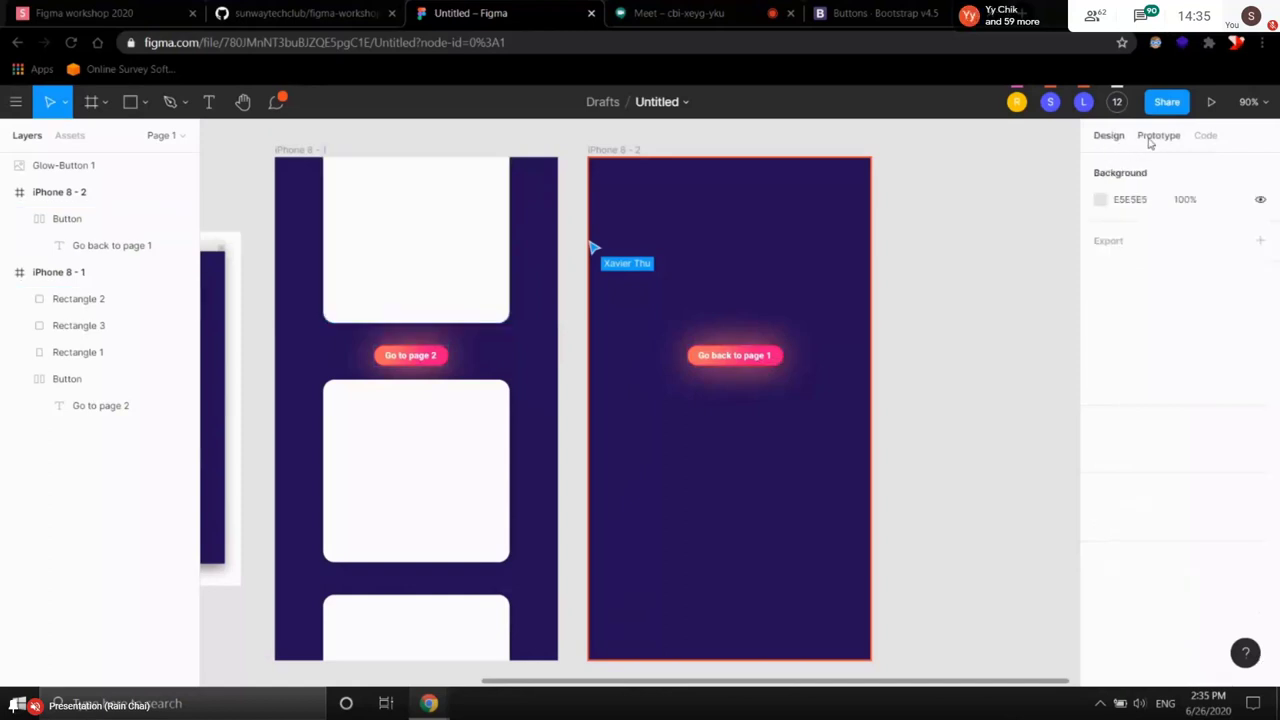
left_click(1157, 136)
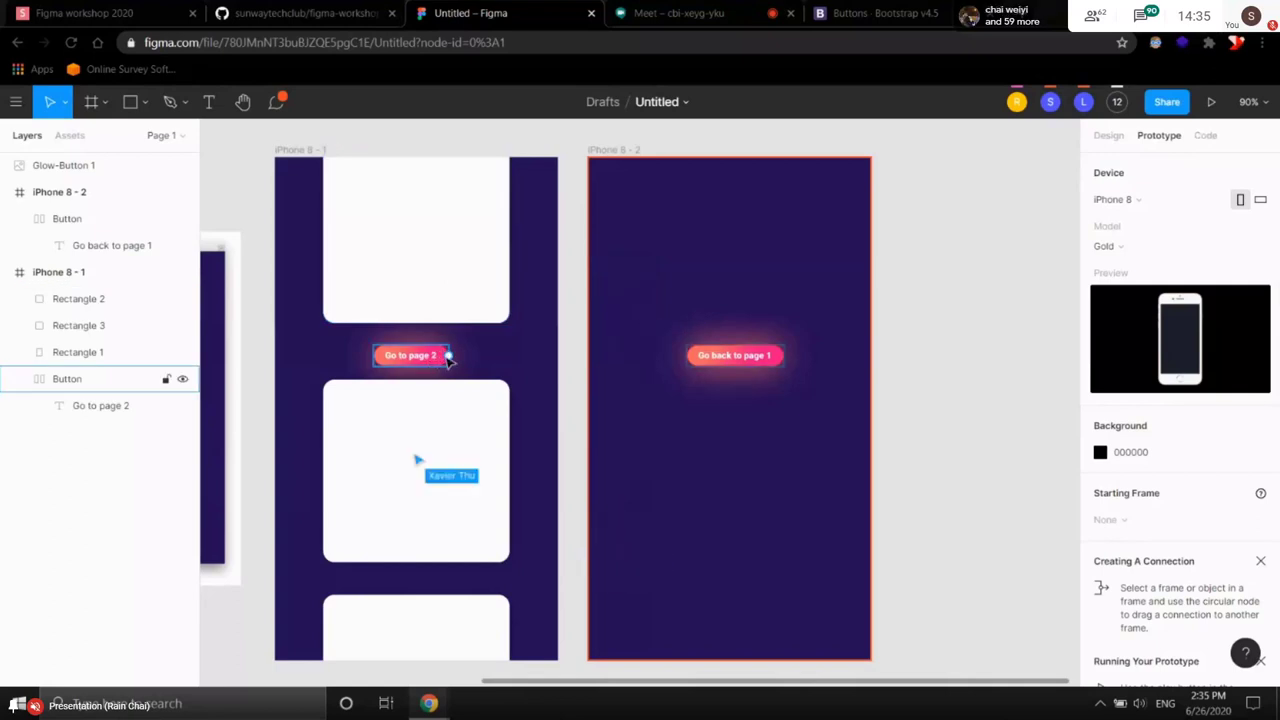
scroll(449, 361, "up", 5)
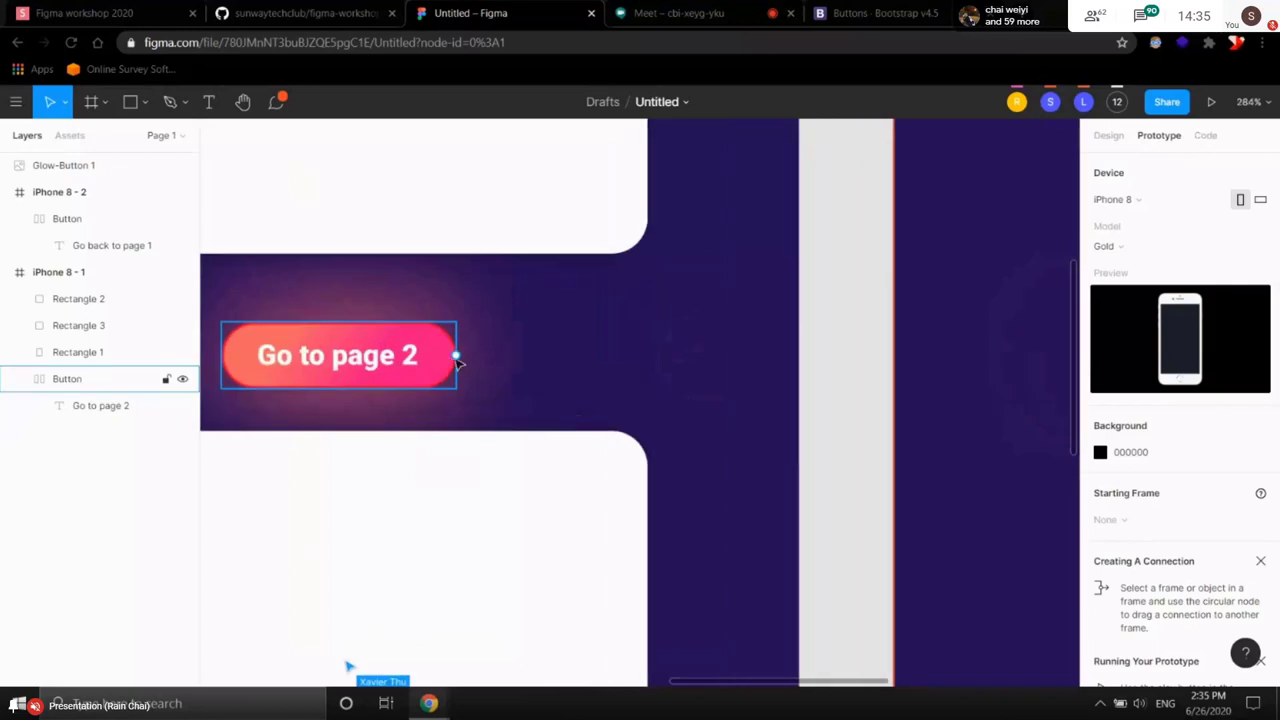
scroll(455, 358, "down", 4)
left_click(456, 358)
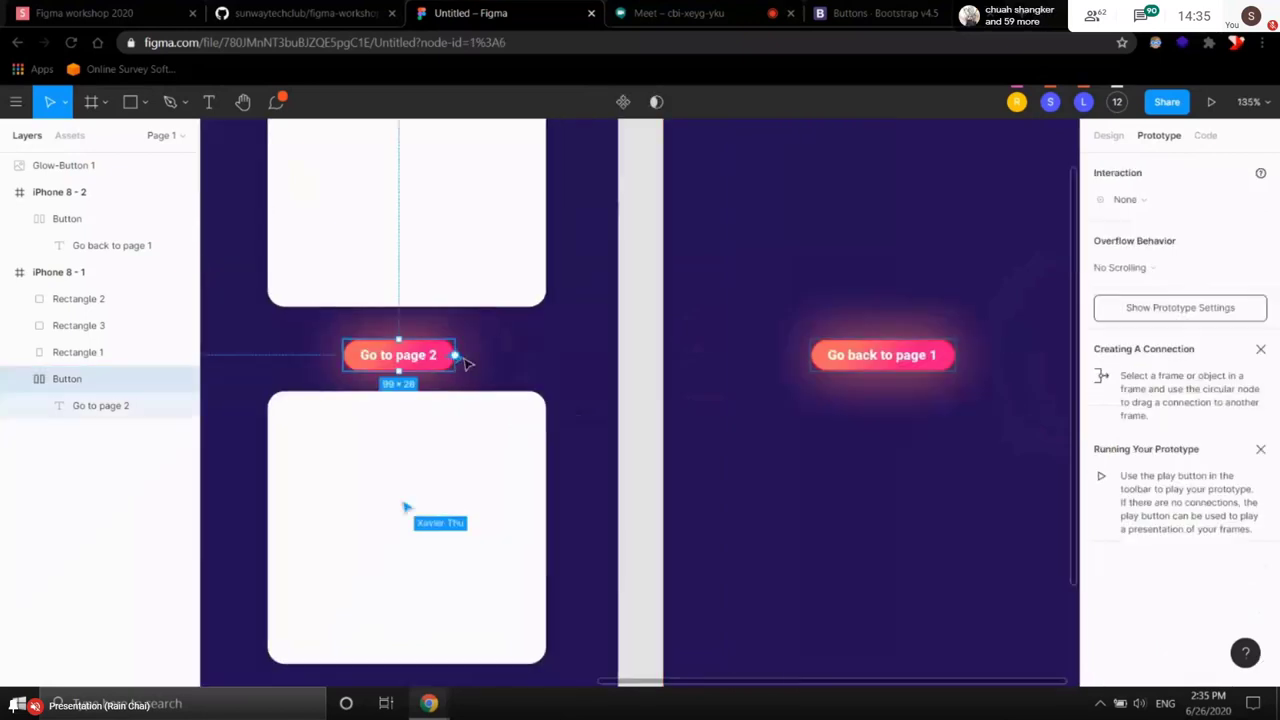
left_click_drag(456, 357, 690, 420)
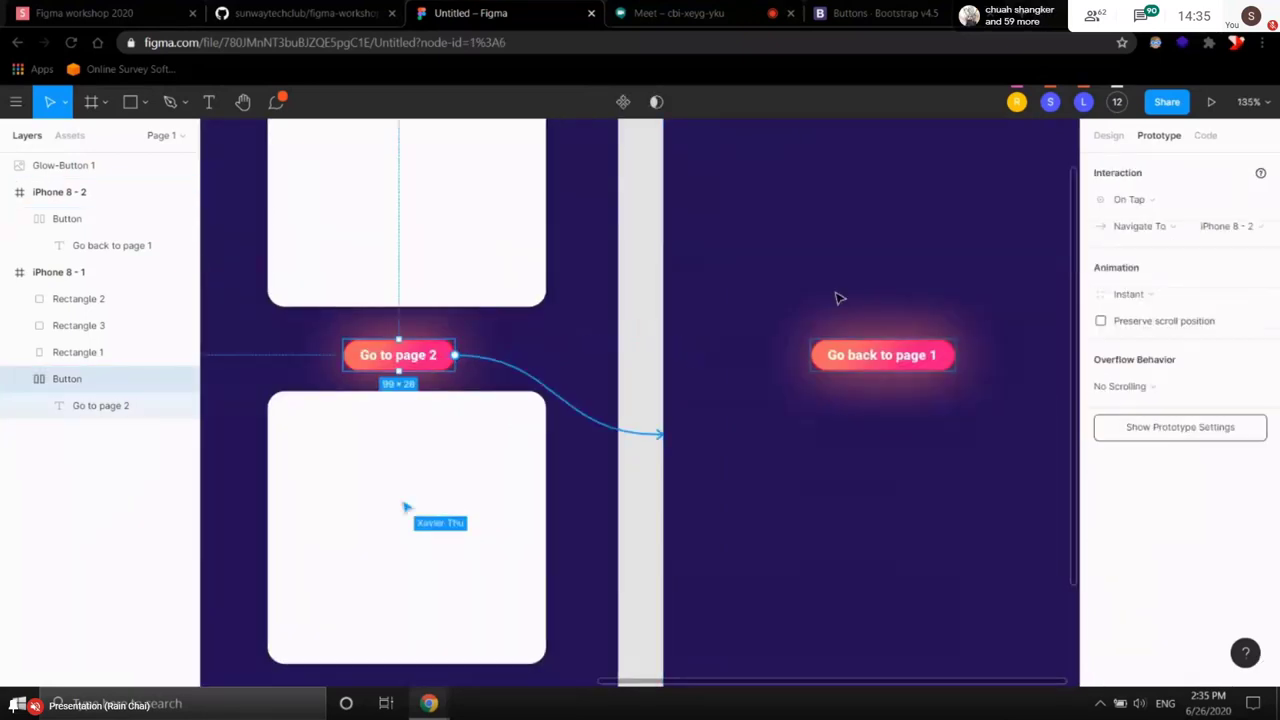
scroll(840, 318, "down", 2)
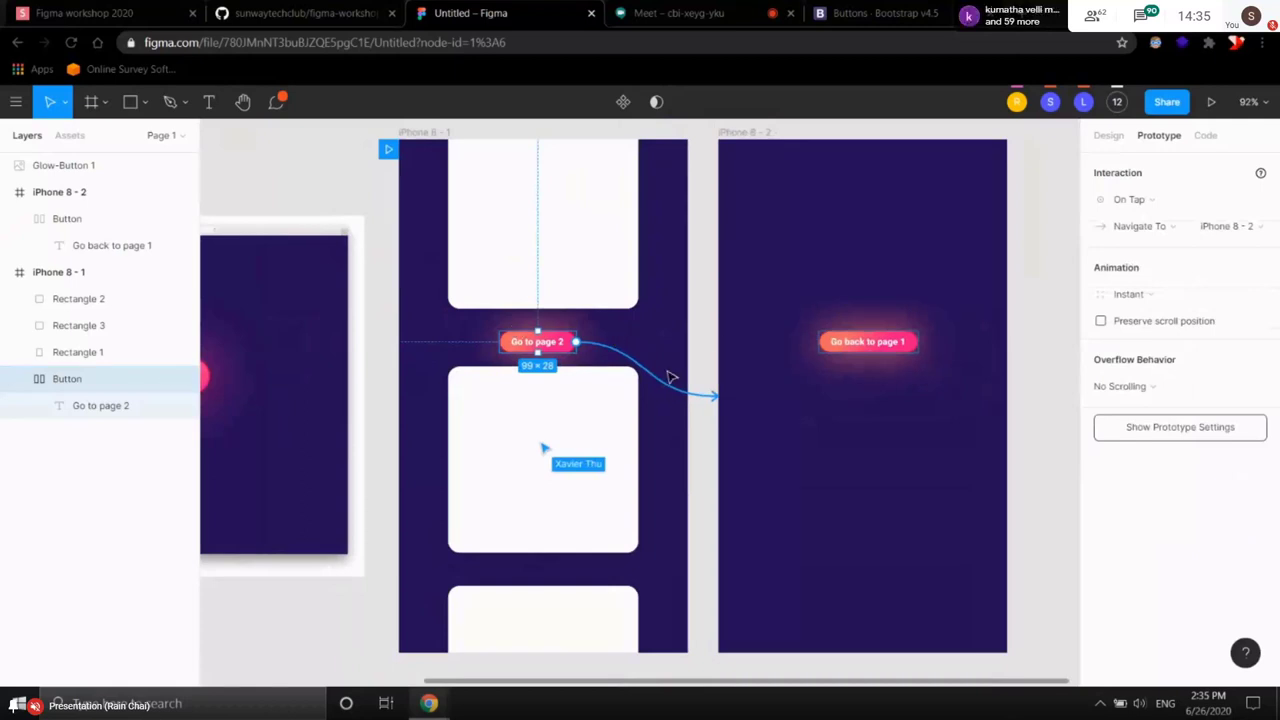
- Add a prototype connection from the "Go back to page 1" button to the iPhone 8 - 1 frame
left_click(708, 341)
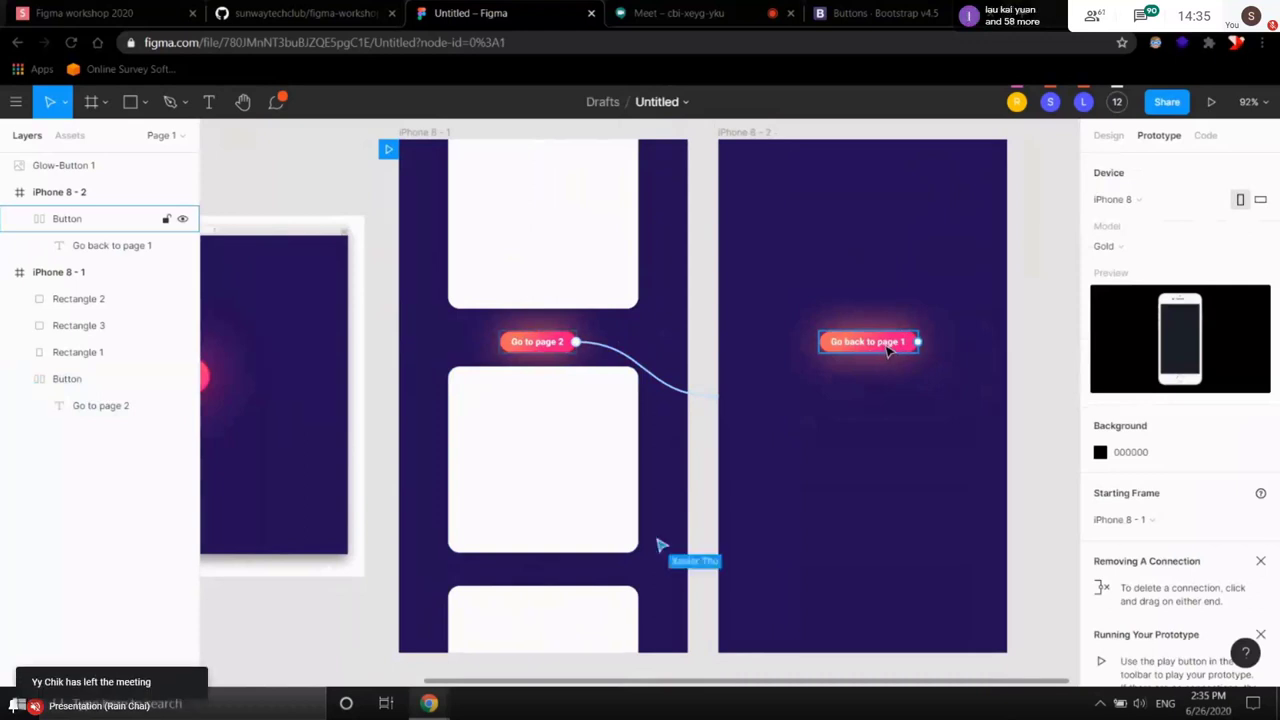
left_click(888, 351)
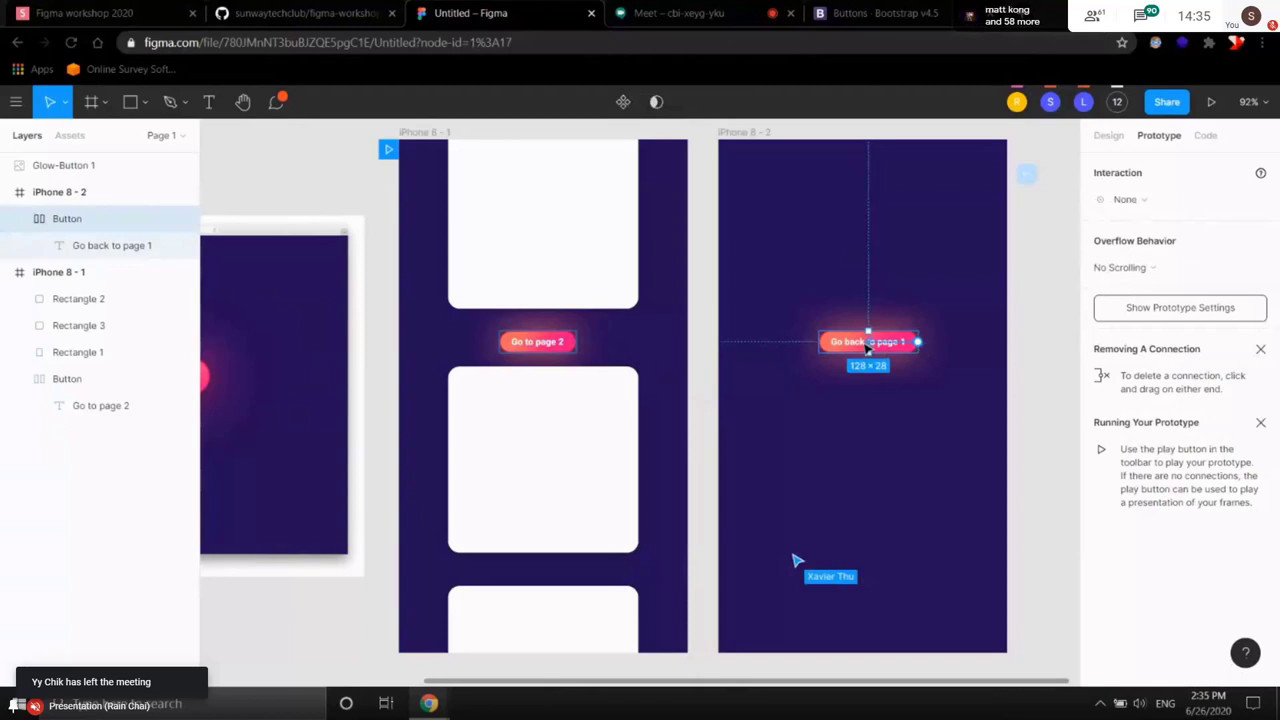
left_click_drag(918, 343, 670, 385)
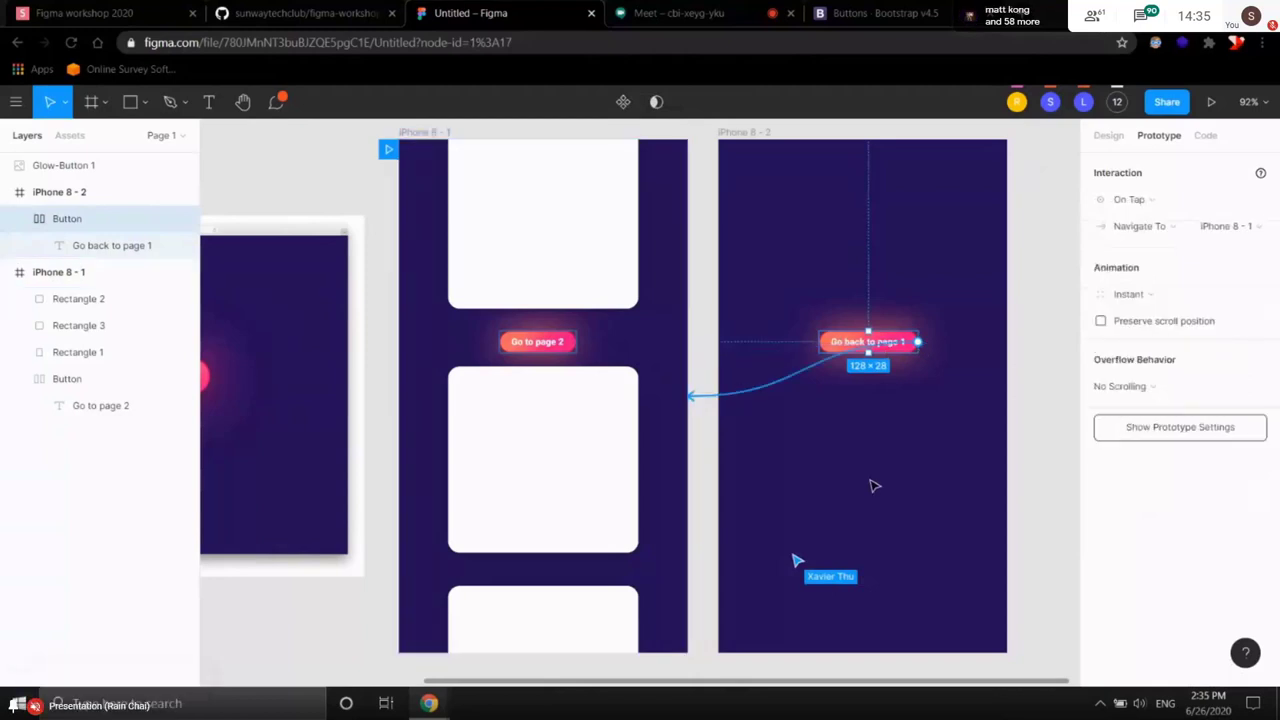
left_click(1032, 352)
- Examine the connections between the two iPhone frames and the starting-frame marker beside iPhone 8 - 1
scroll(1000, 325, "down", 5)
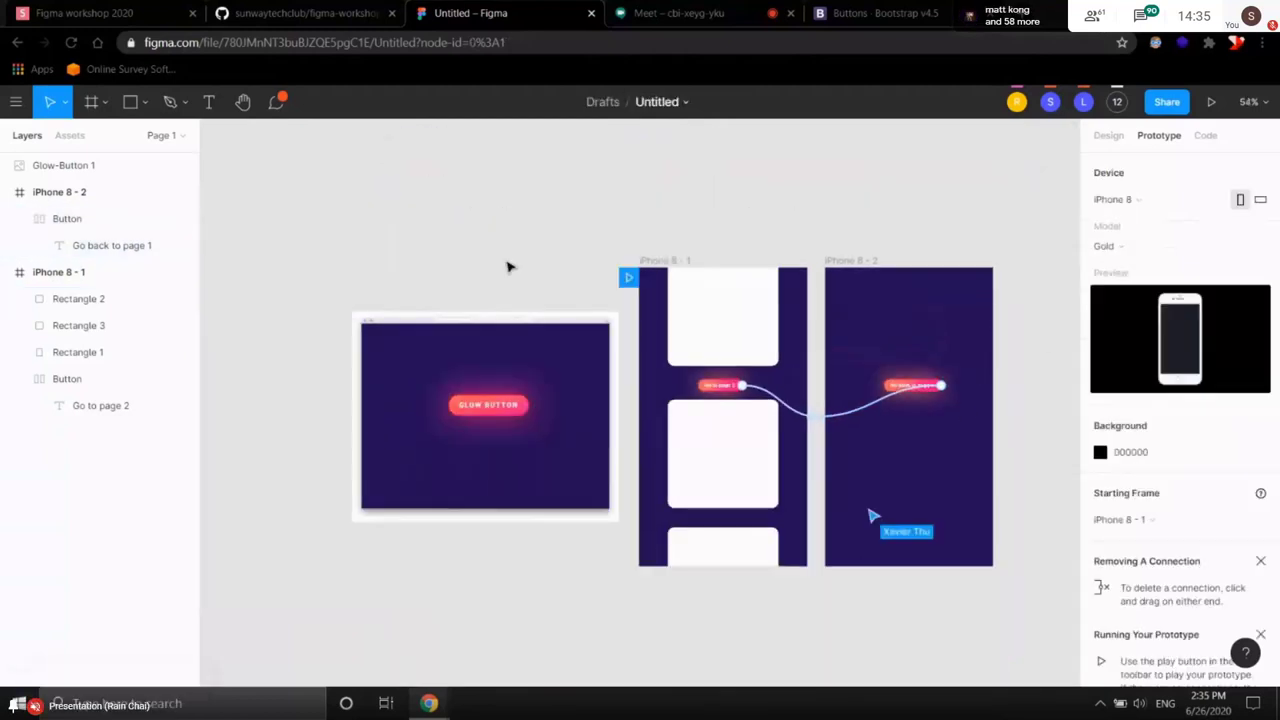
scroll(634, 240, "up", 8)
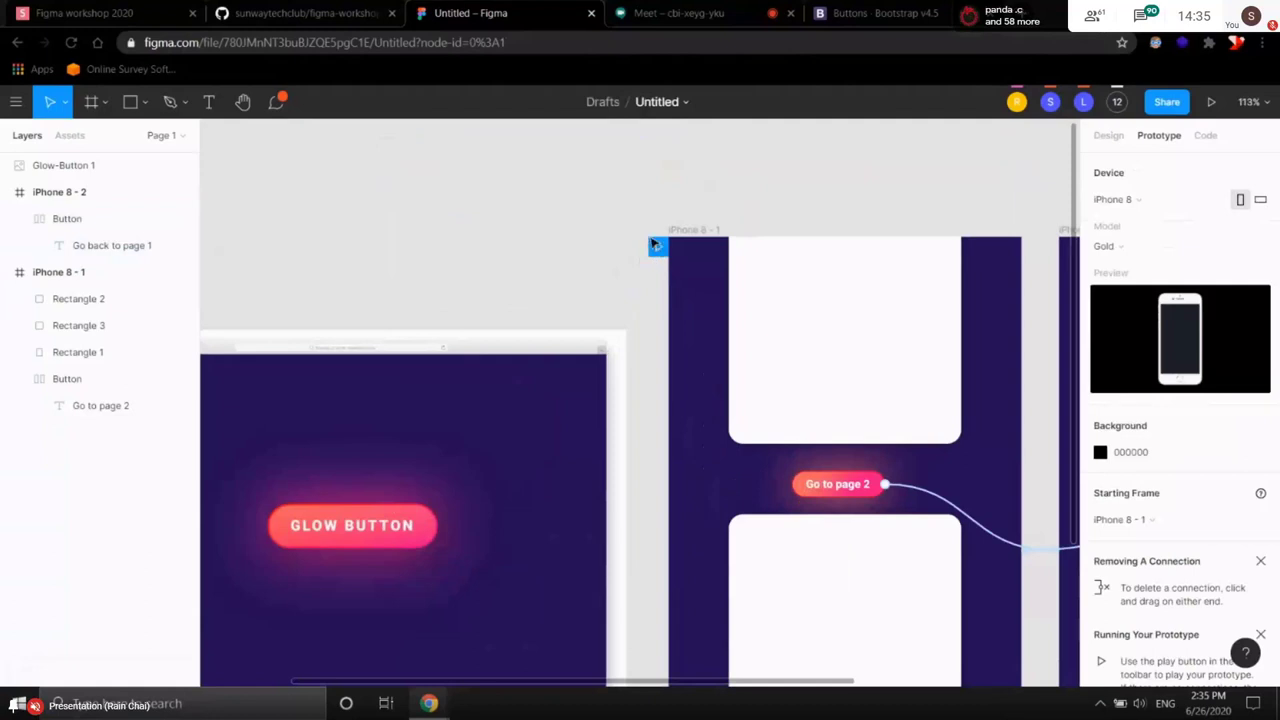
scroll(925, 400, "down", 2)
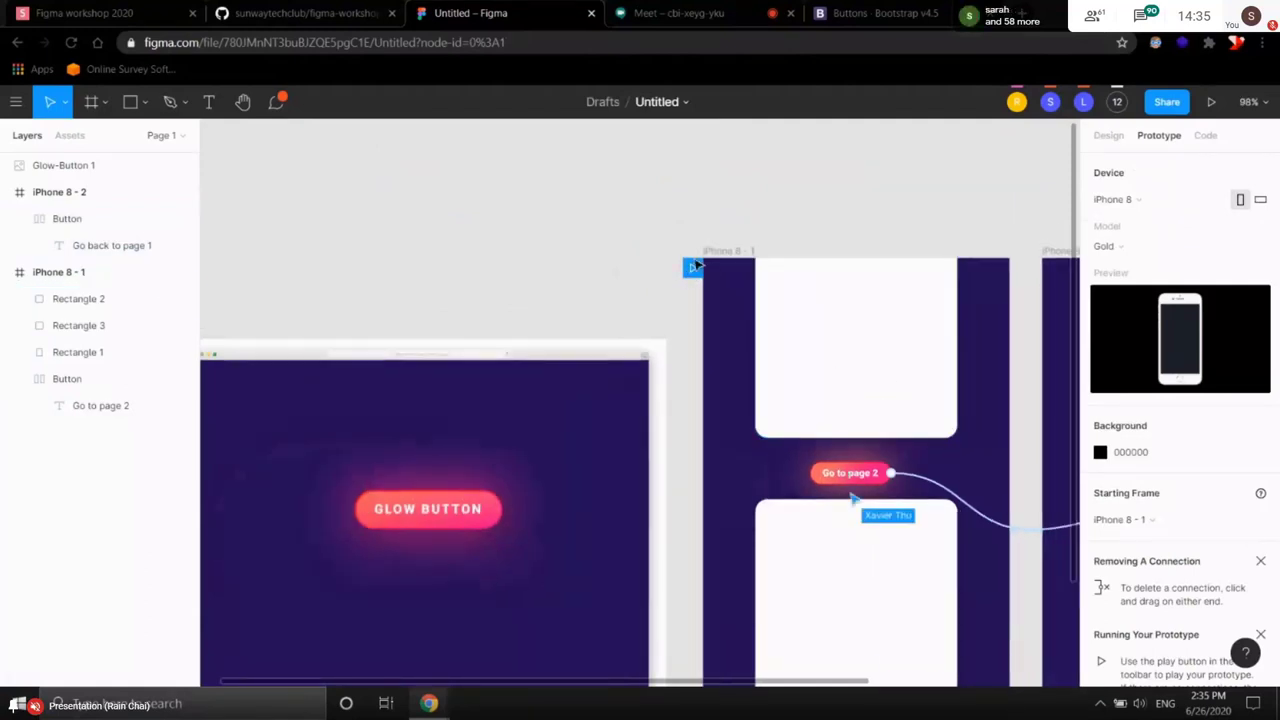
left_click_drag(824, 376, 688, 305)
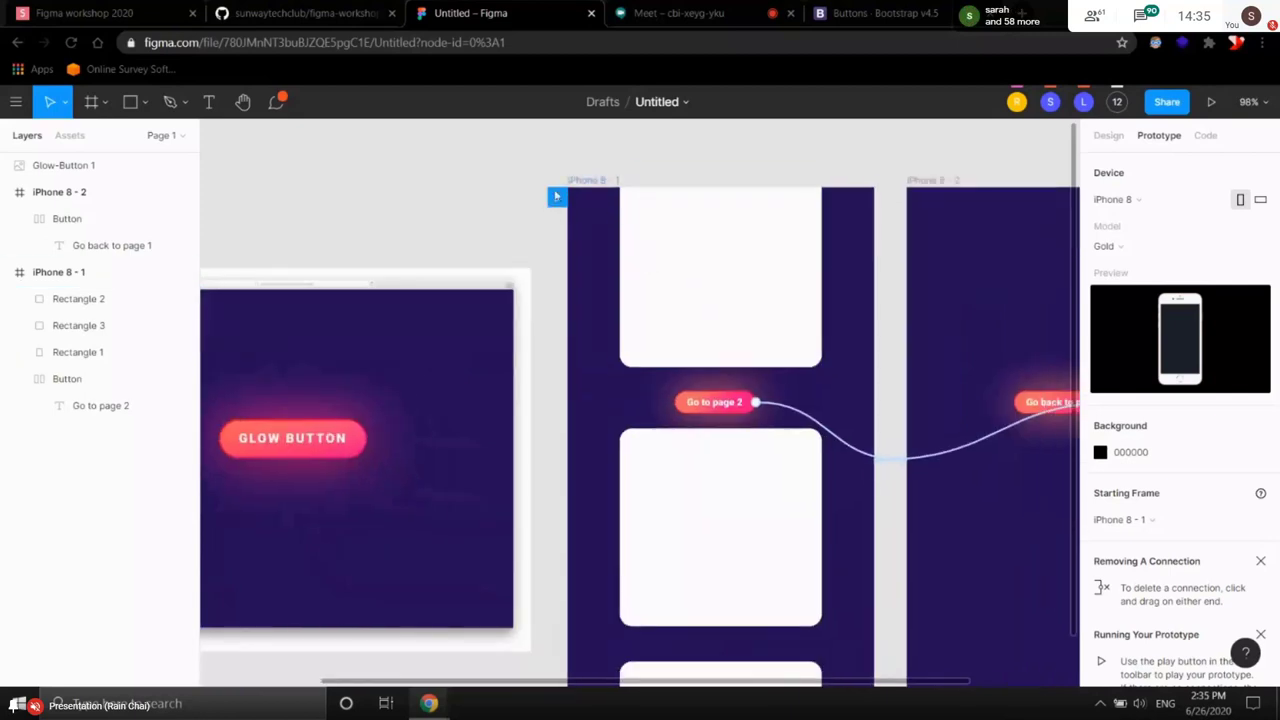
left_click_drag(710, 290, 514, 260)
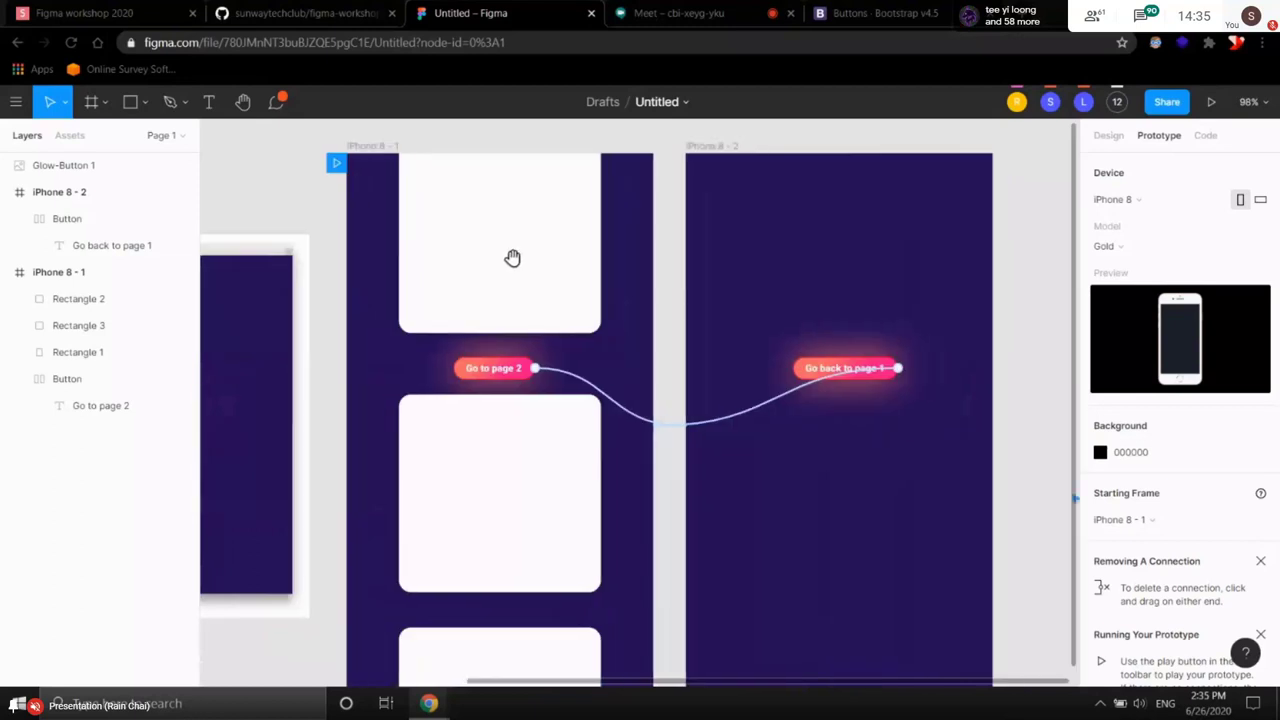
scroll(555, 257, "down", 1)
left_click(704, 159)
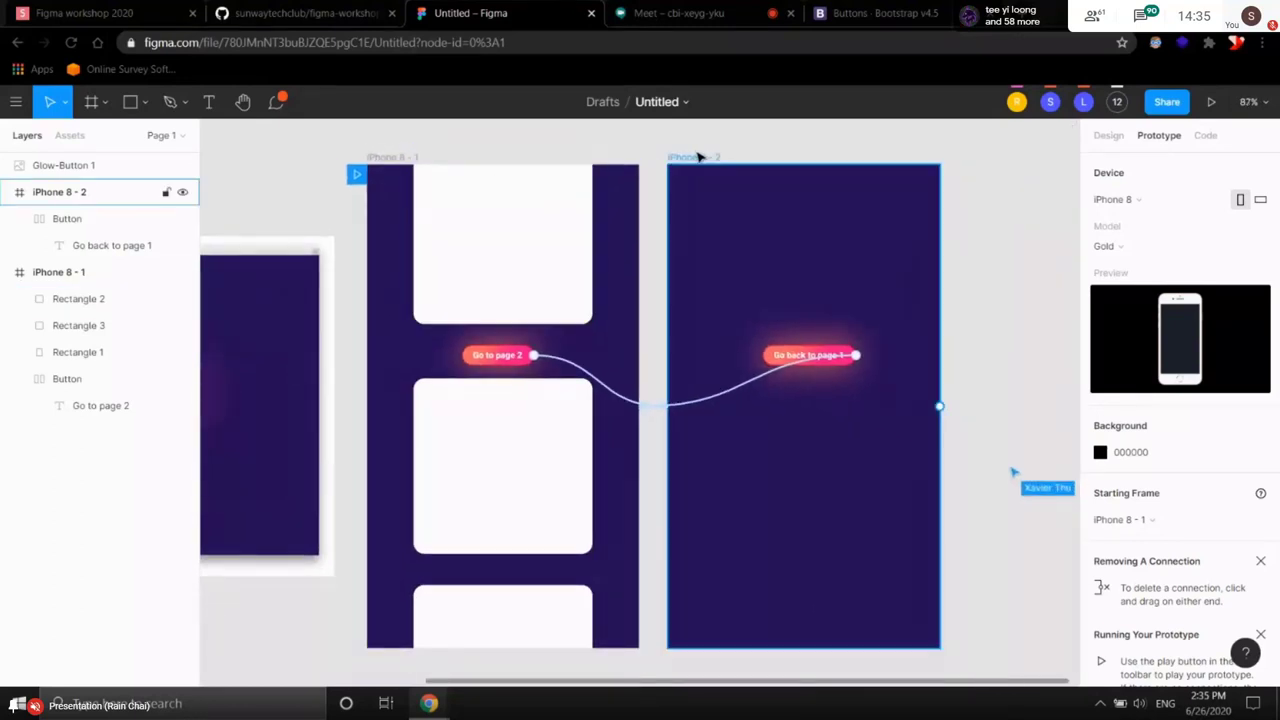
key("Escape")
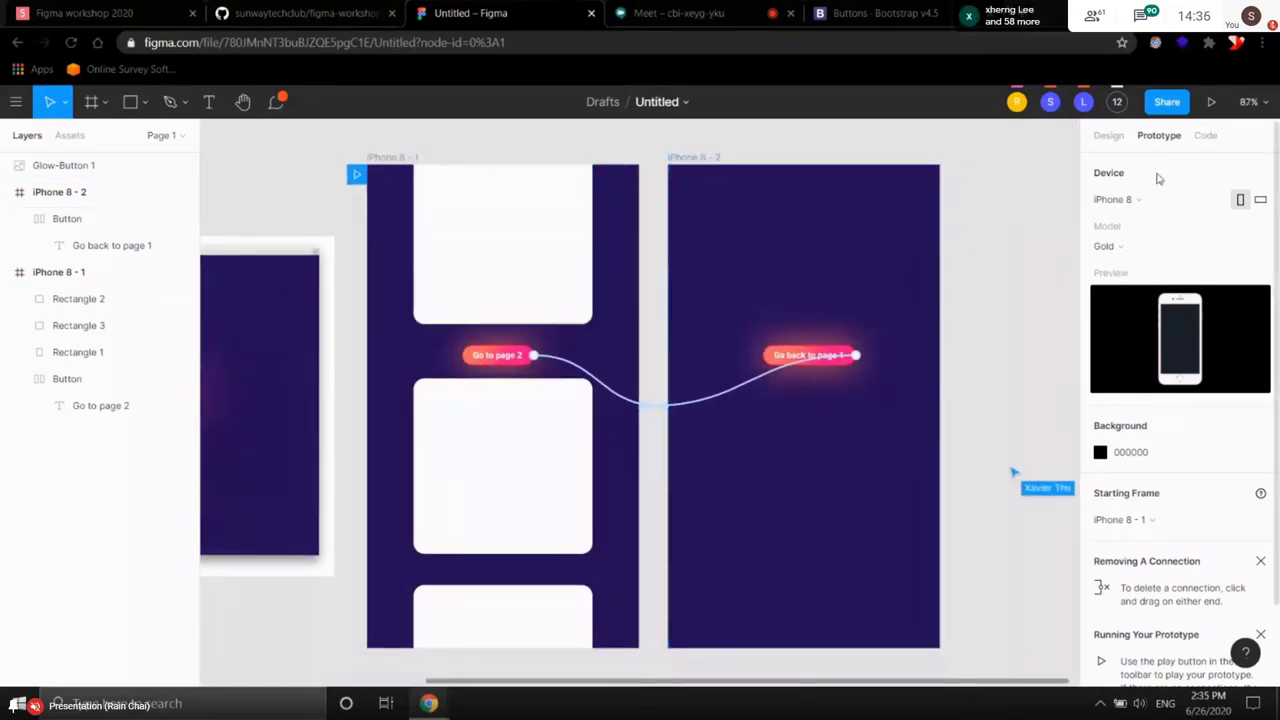
- Switch the prototype's starting frame to iPhone 8 - 2 and back to iPhone 8 - 1
scroll(1113, 388, "down", 2)
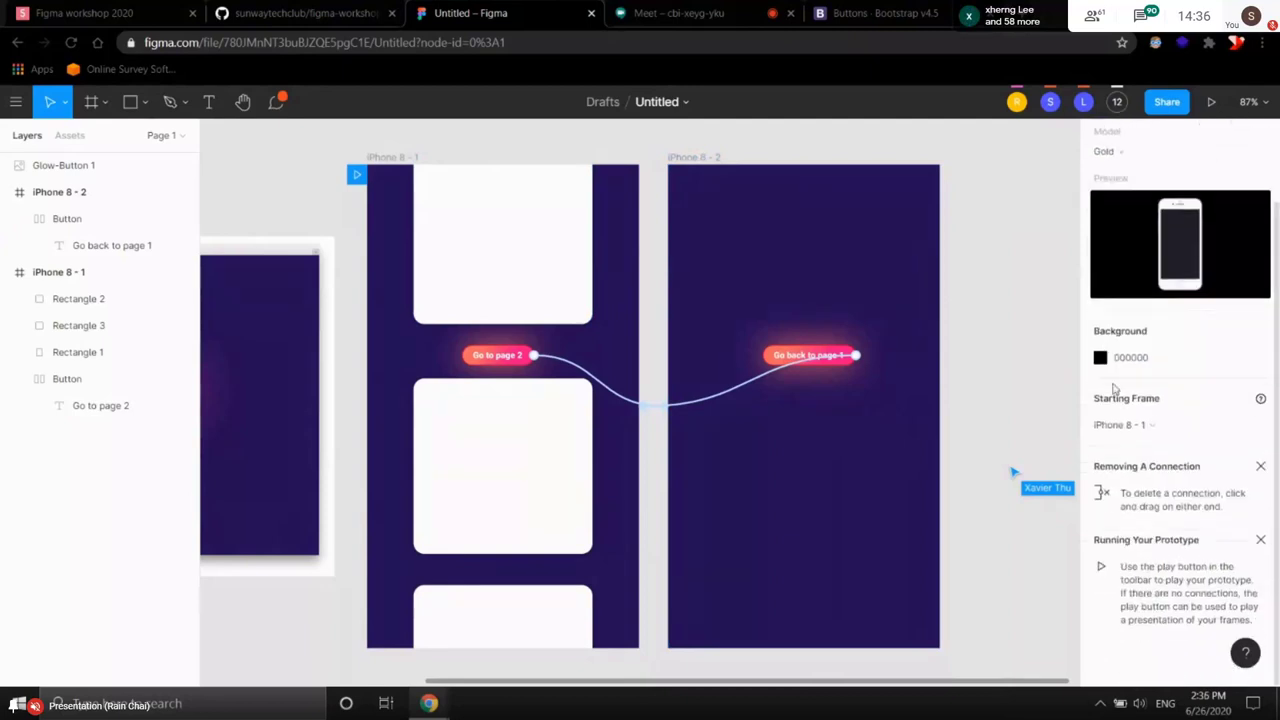
left_click(1147, 427)
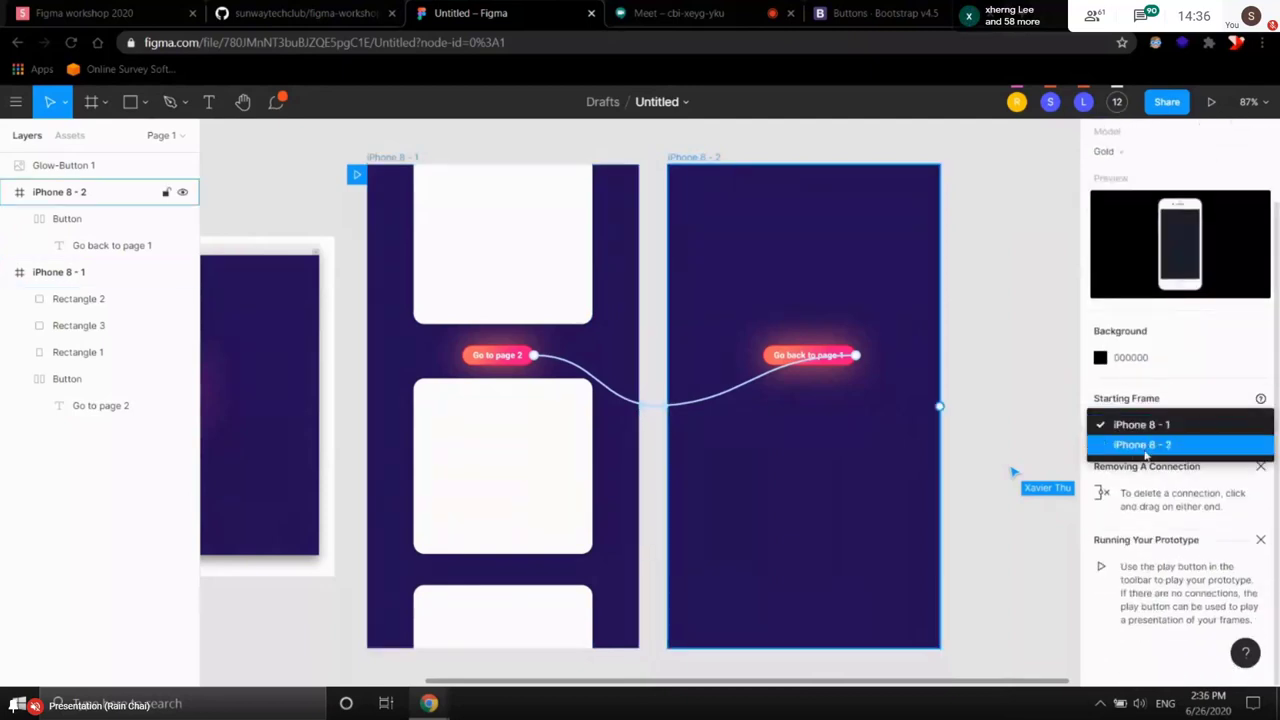
left_click(1146, 447)
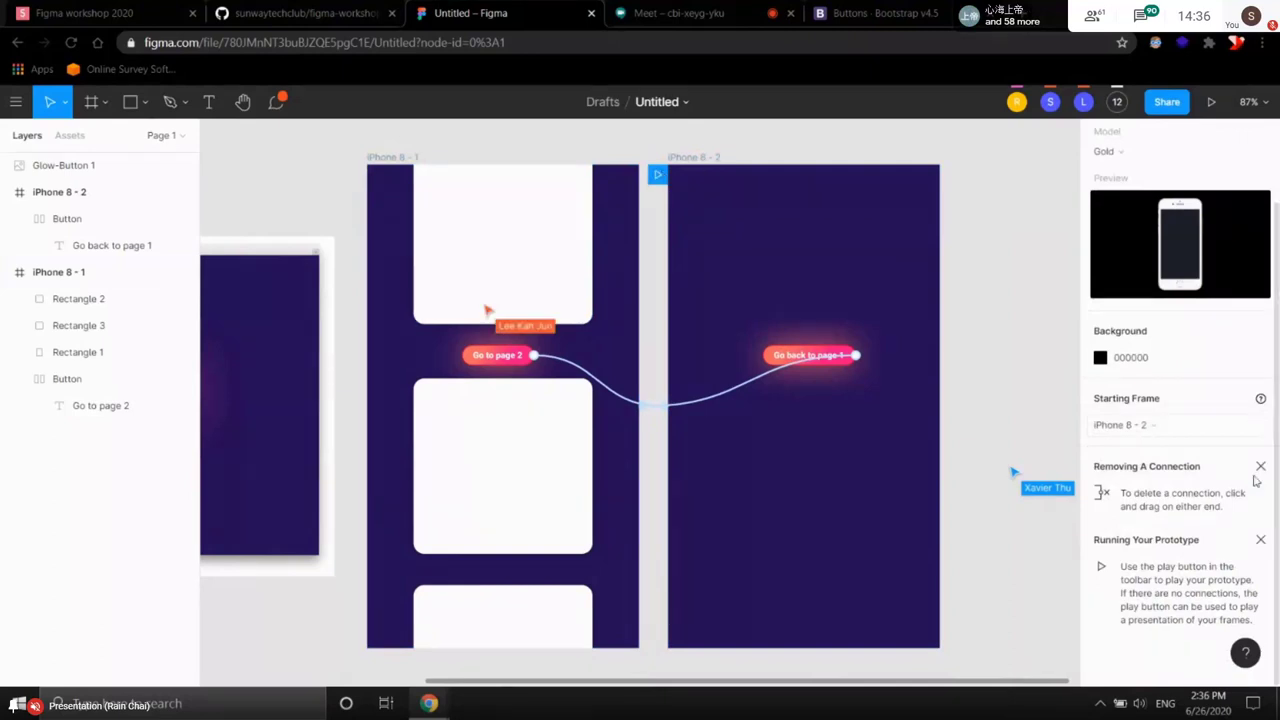
left_click(1130, 425)
left_click(1140, 405)
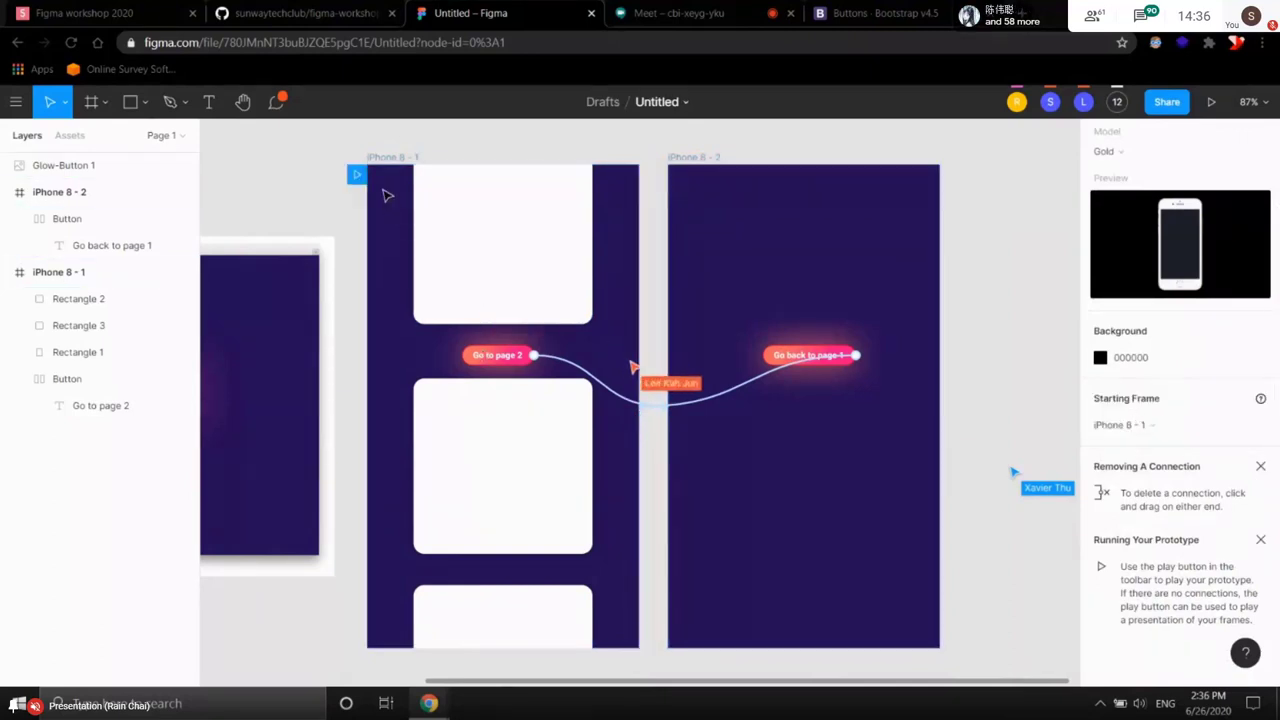
- Run the prototype from the iPhone 8 - 1 frame in presentation view
left_click(500, 270)
left_click(510, 280)
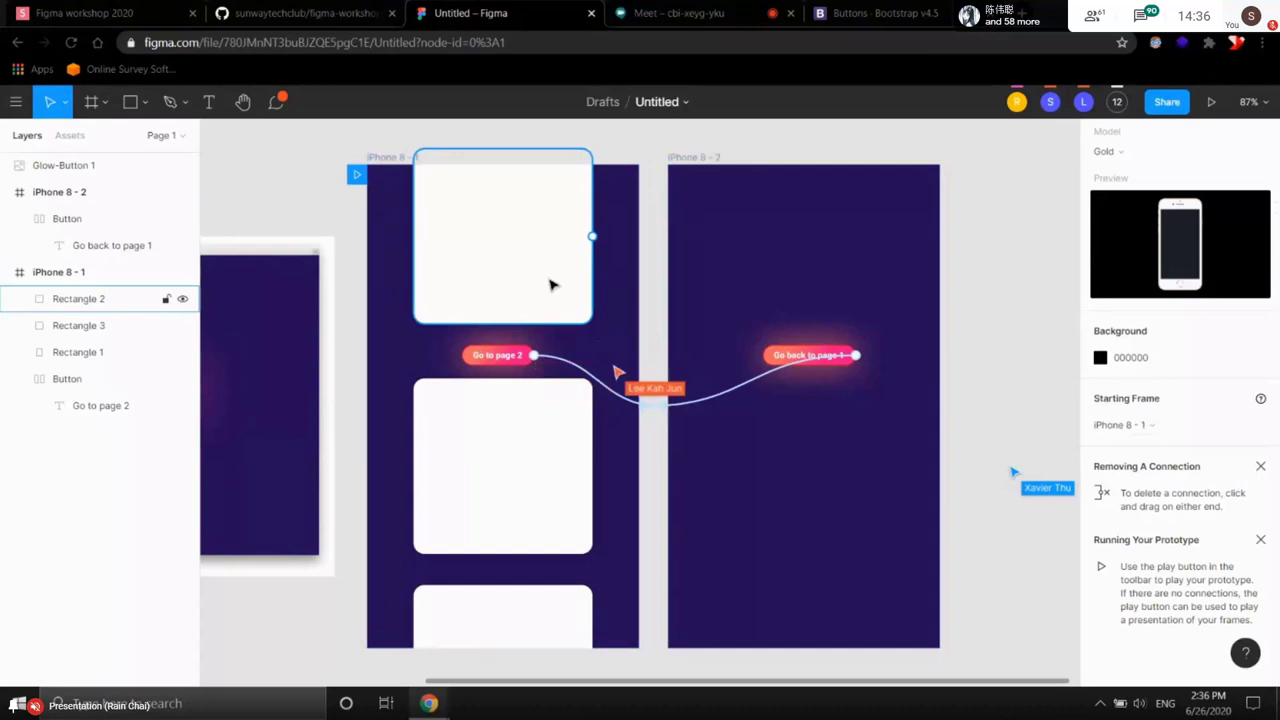
left_click(614, 291)
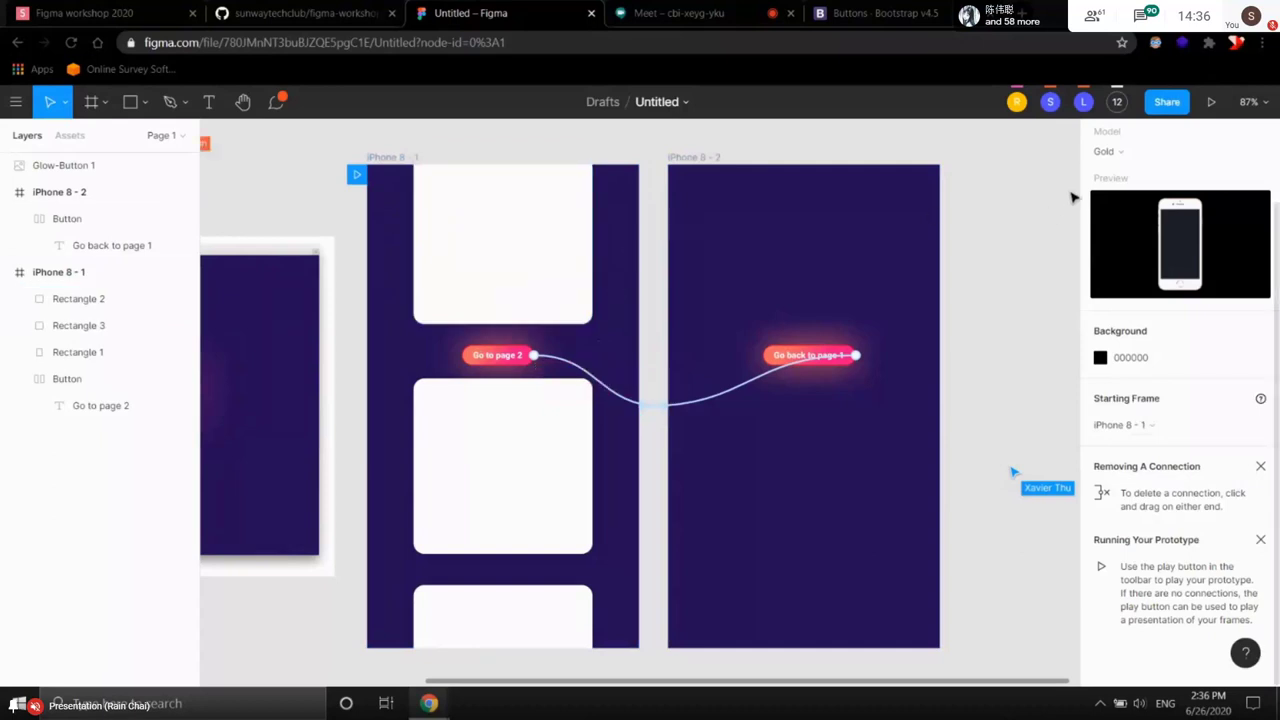
left_click(1210, 103)
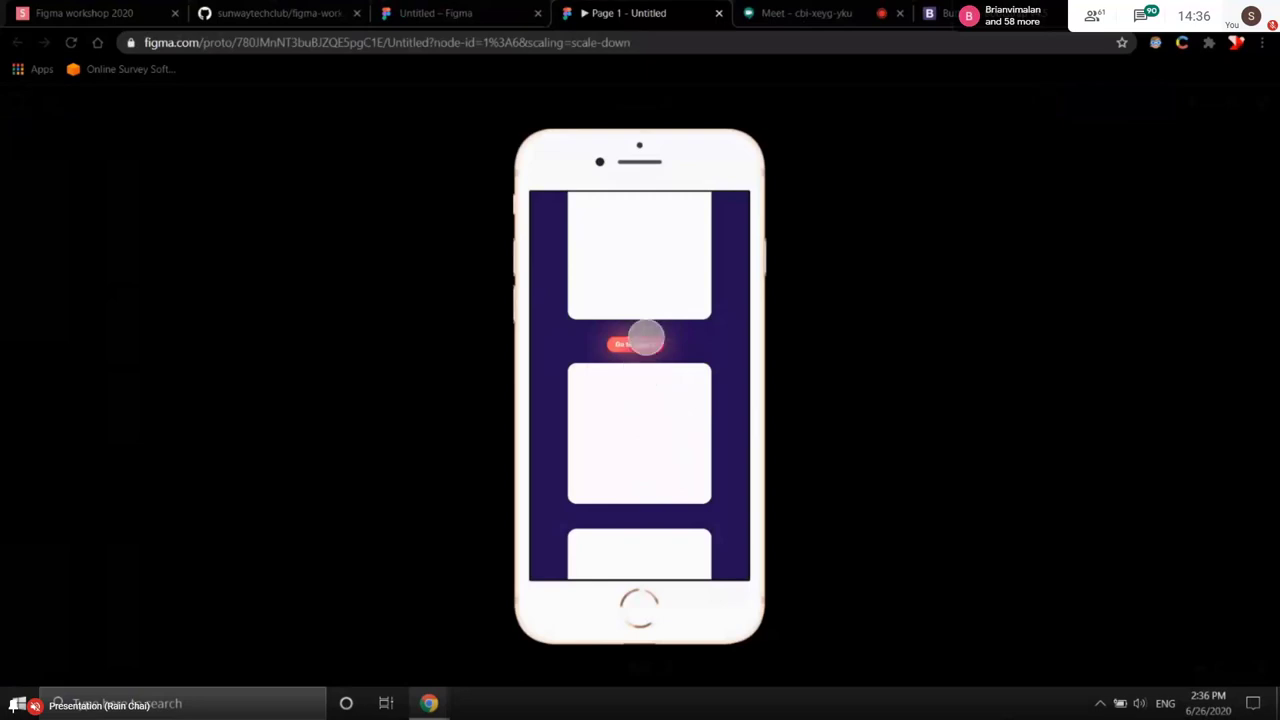
- Test the "Go to page 2" and "Go back to page 1" buttons in the running prototype, then close the presentation view
left_click(630, 344)
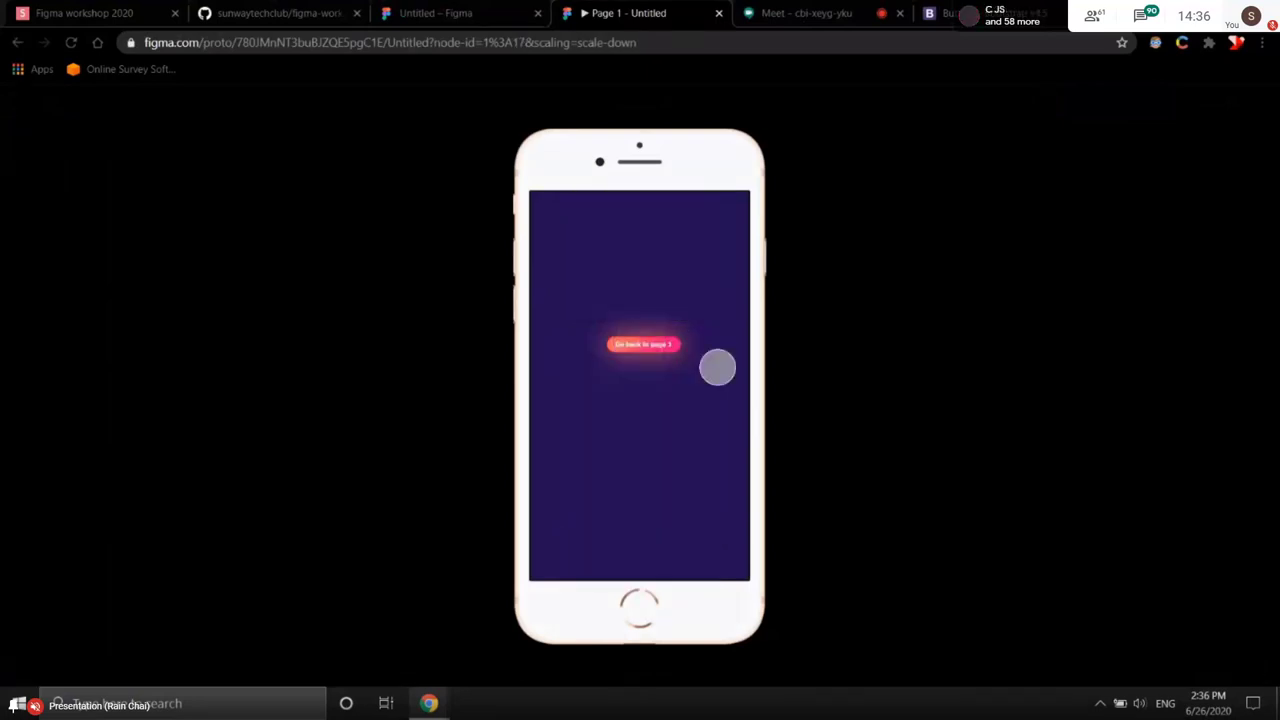
left_click(660, 341)
left_click(651, 341)
left_click(651, 341)
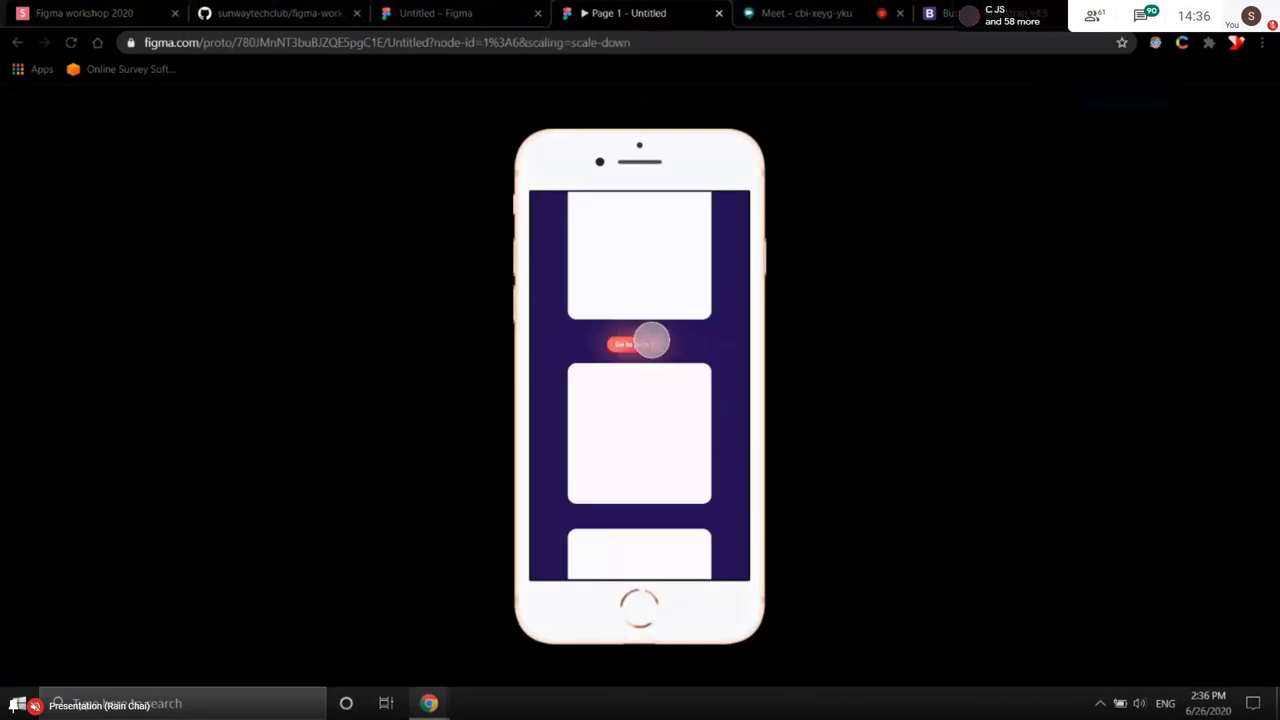
left_click(651, 341)
left_click(651, 341)
left_click(651, 341)
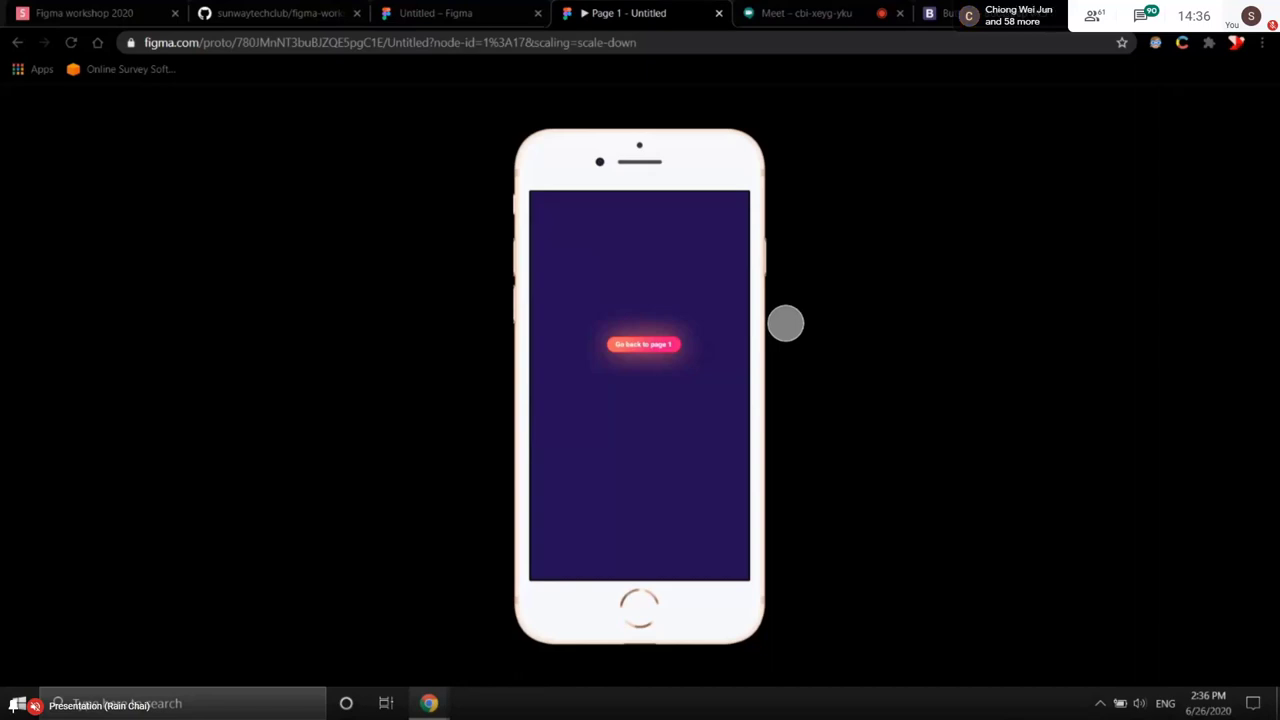
left_click(636, 344)
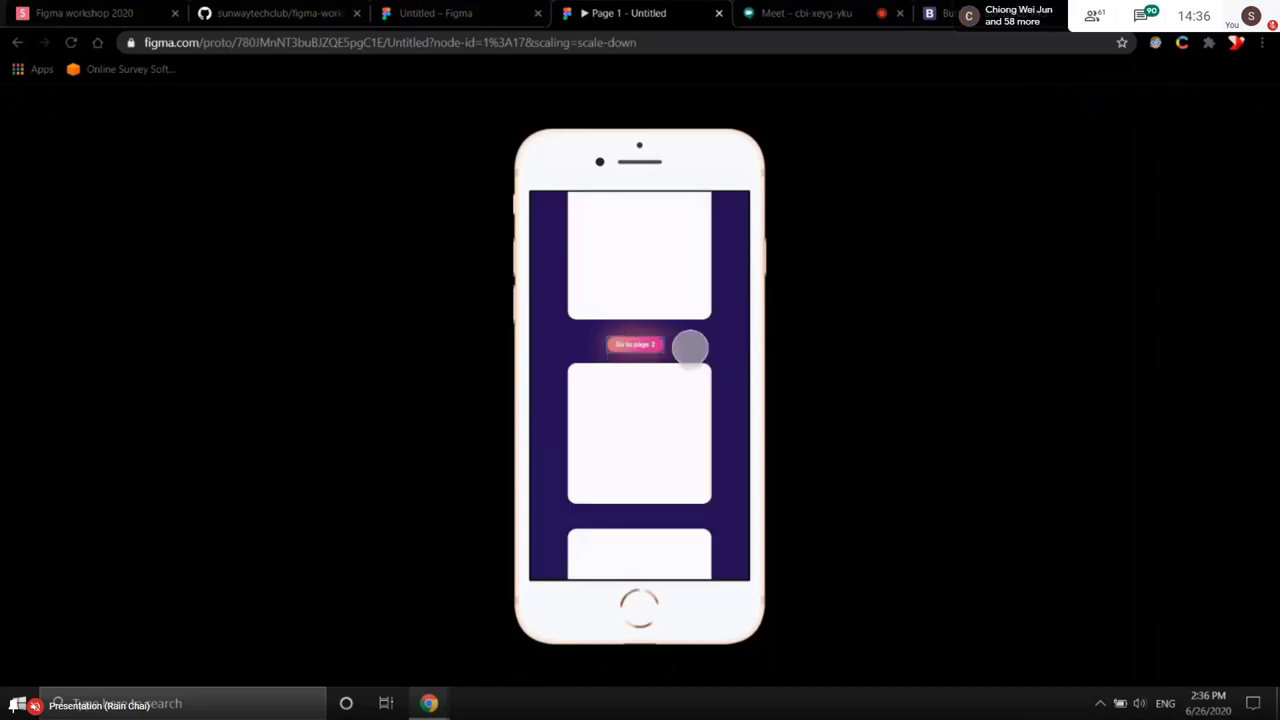
left_click(656, 345)
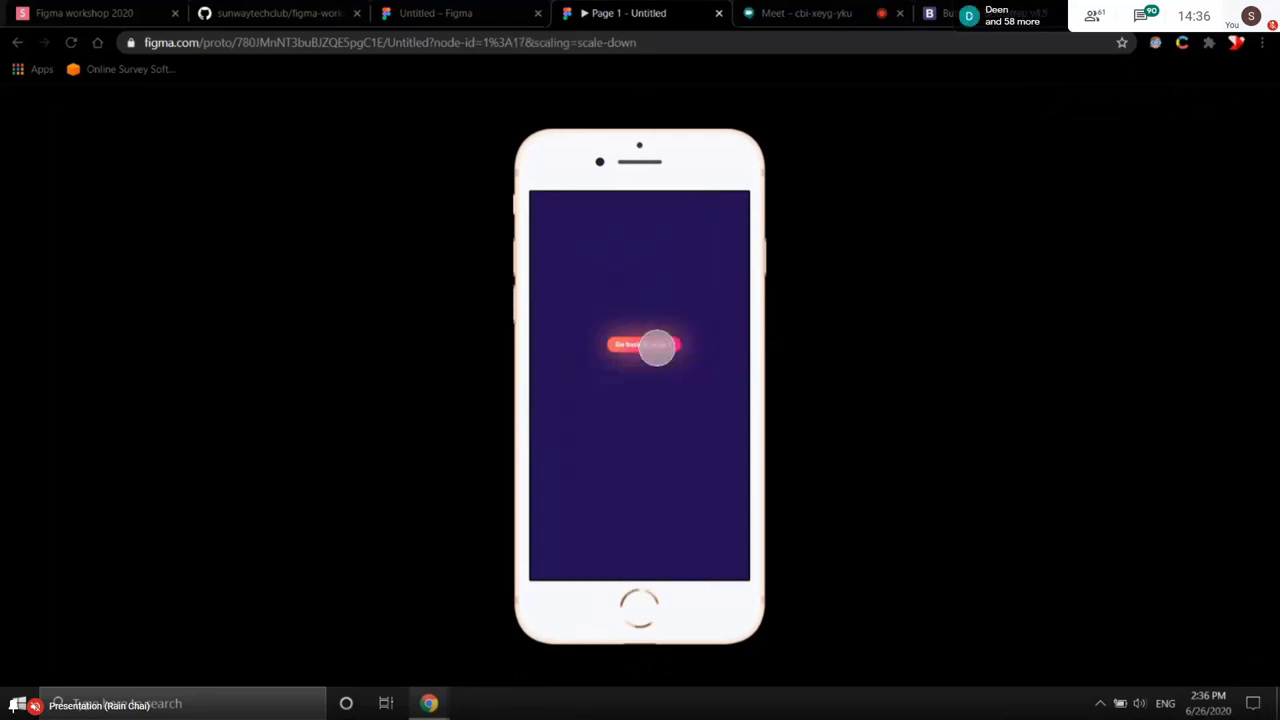
left_click(656, 345)
left_click(657, 346)
left_click(658, 345)
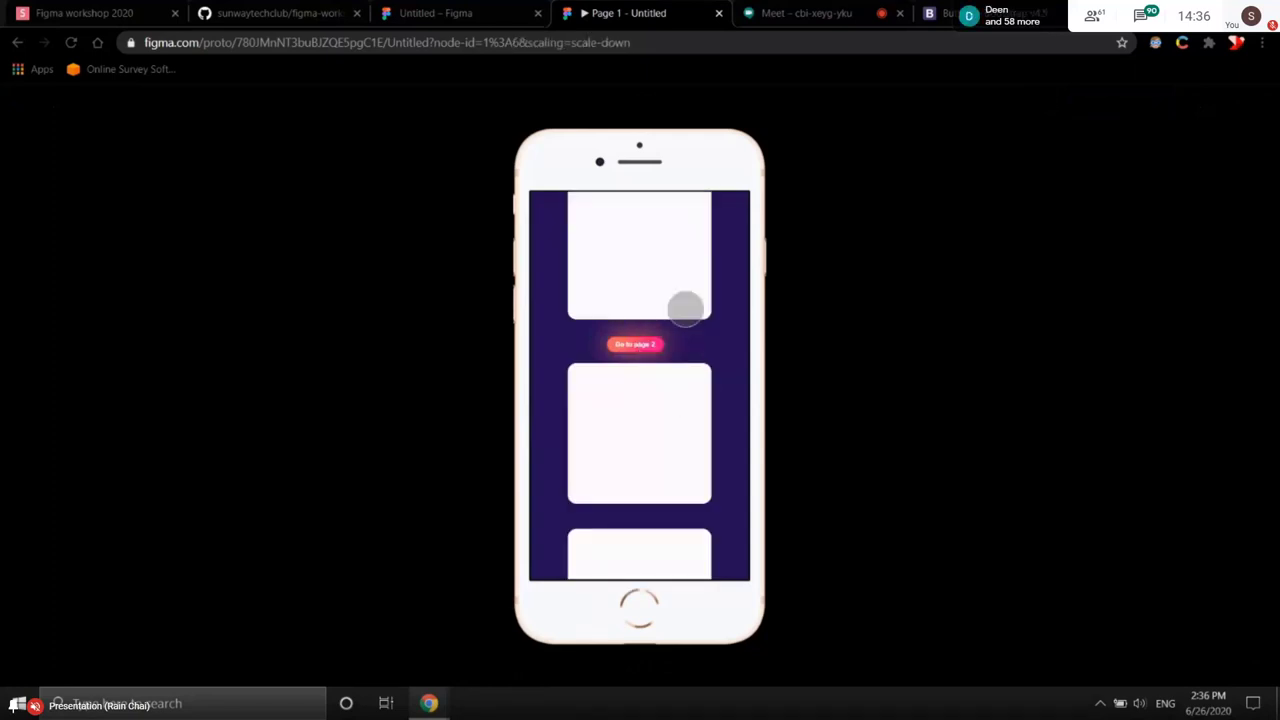
left_click(655, 348)
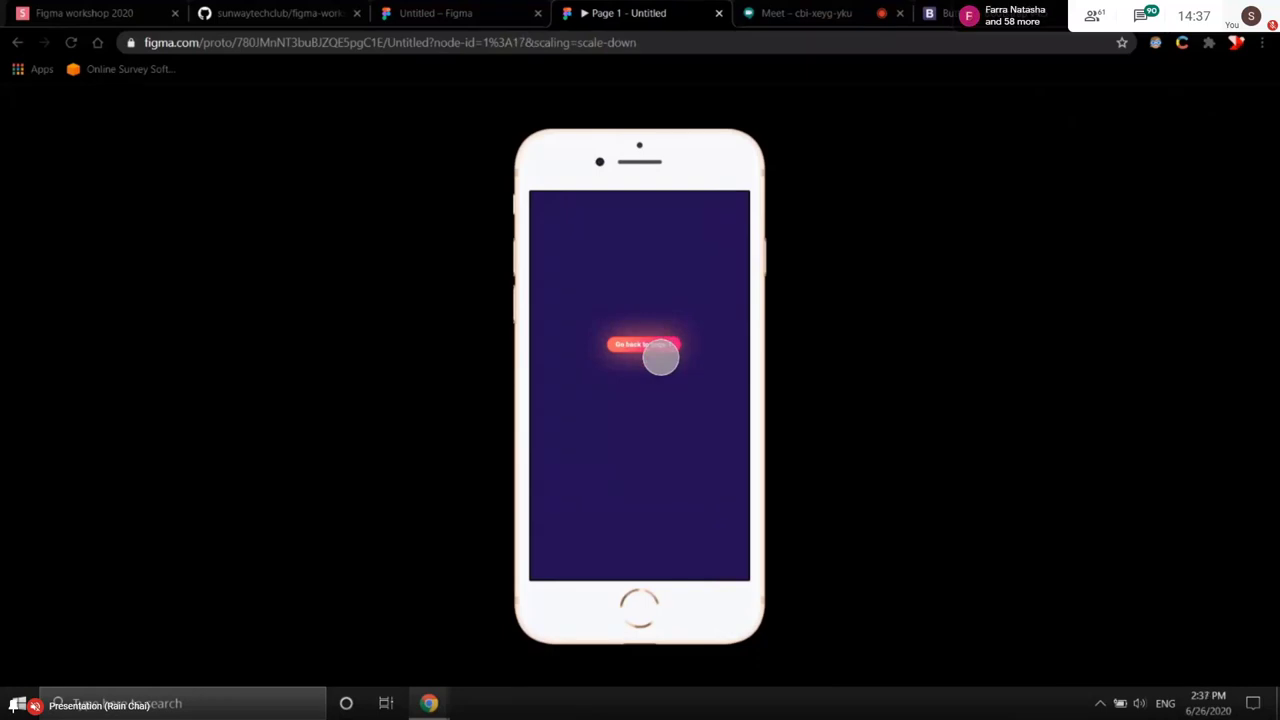
left_click(718, 13)
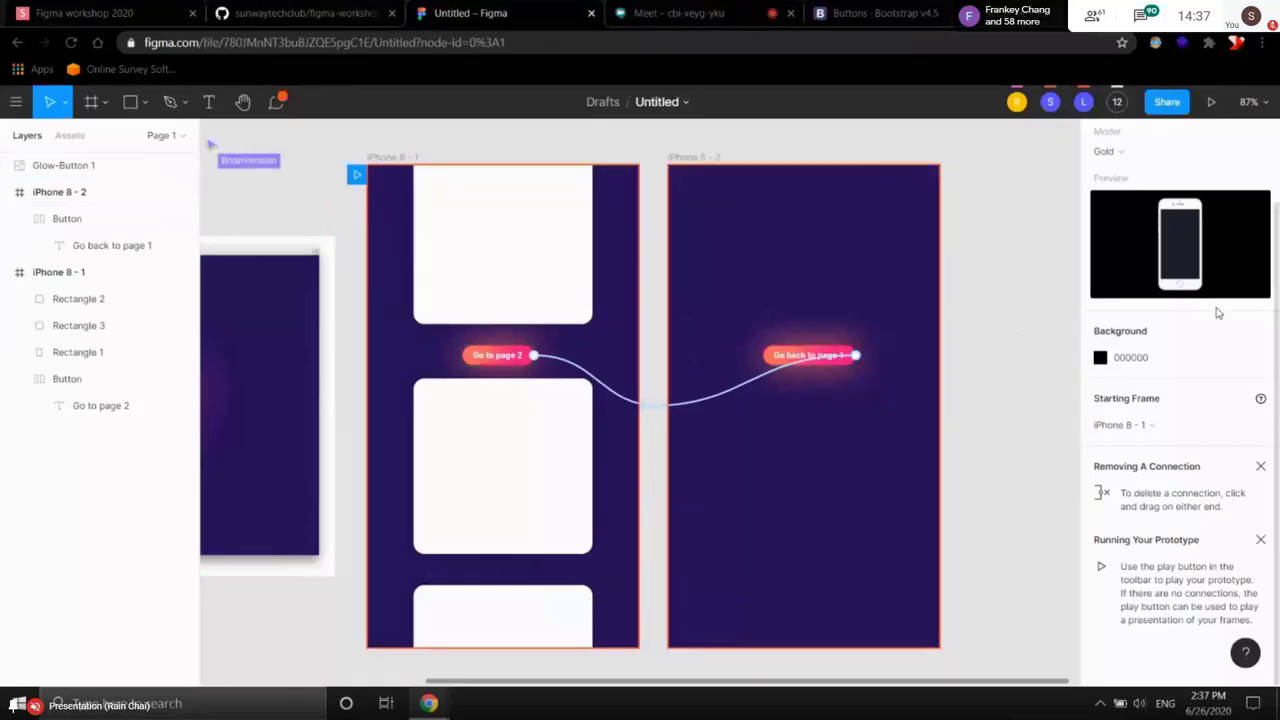
- Review the devices available in the prototype settings without choosing a different one
scroll(1133, 187, "up", 2)
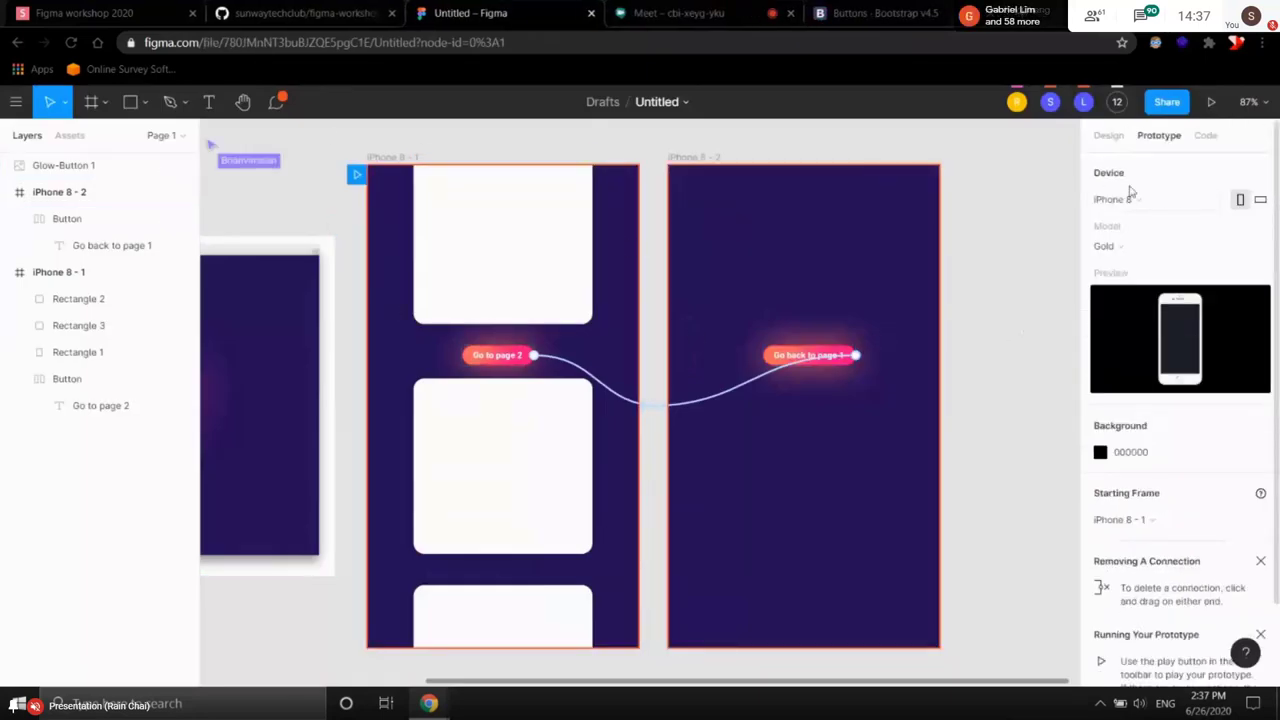
left_click(1205, 203)
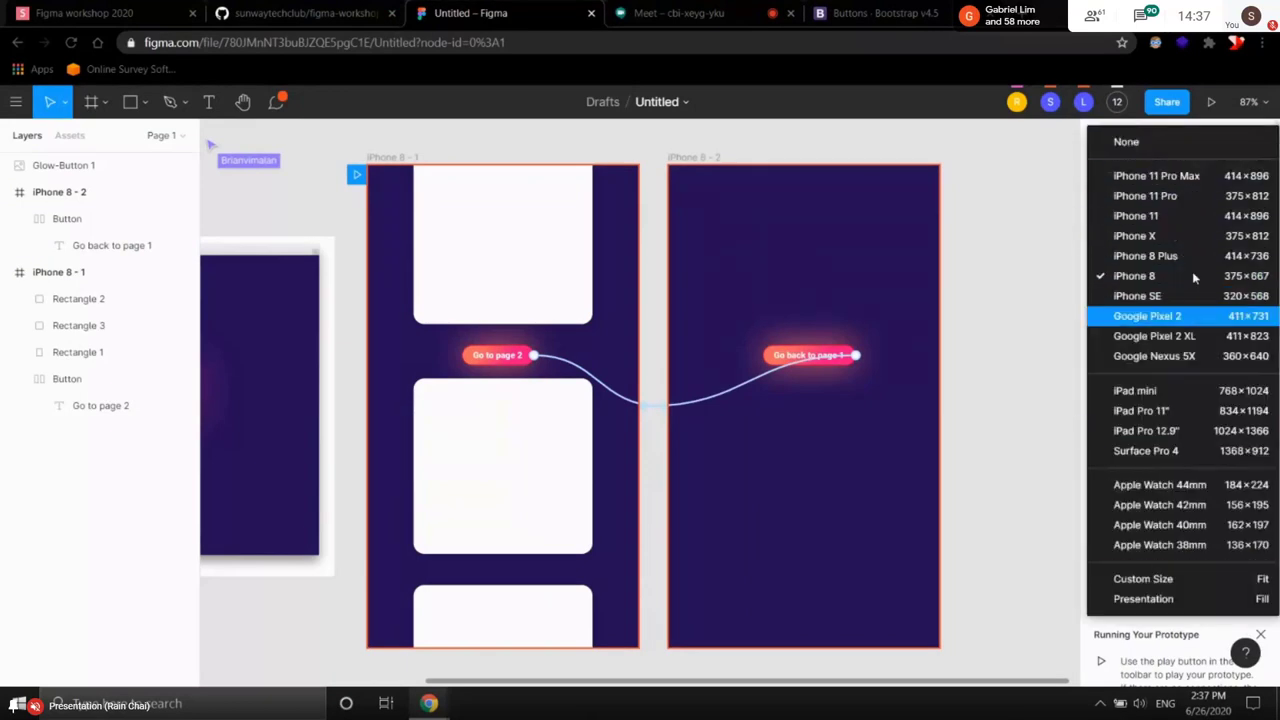
left_click(500, 200)
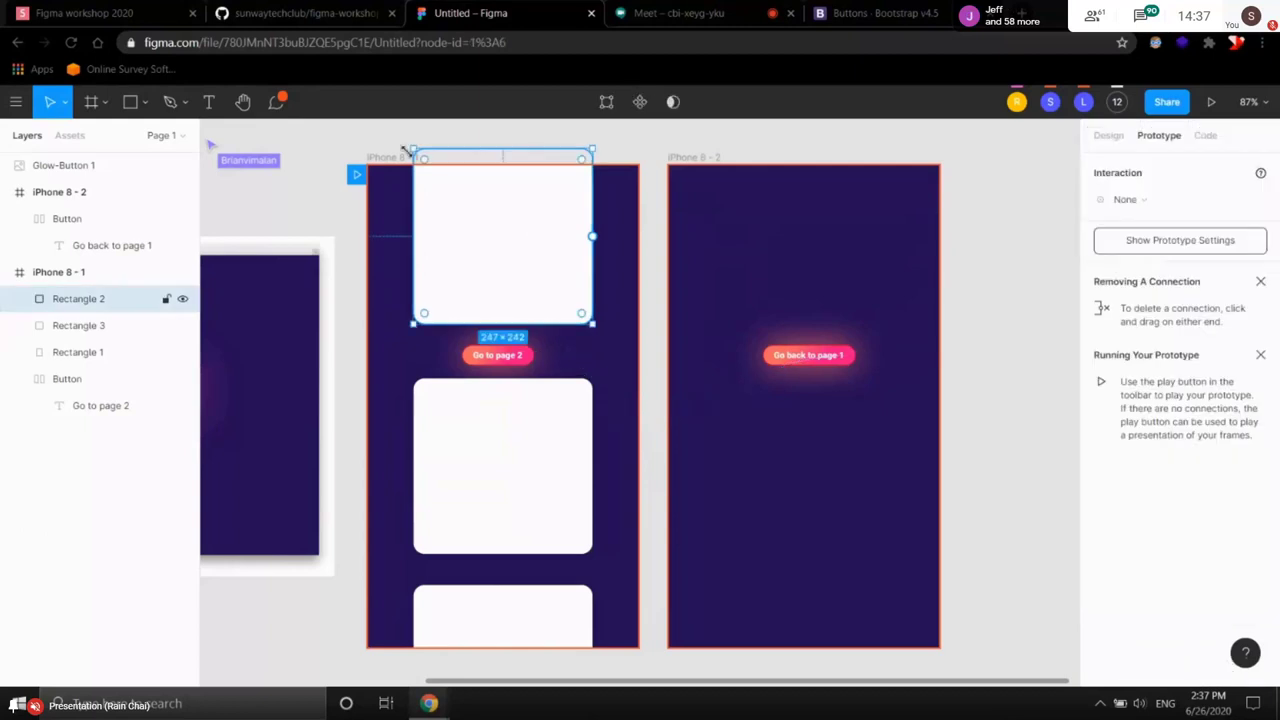
left_click(385, 150)
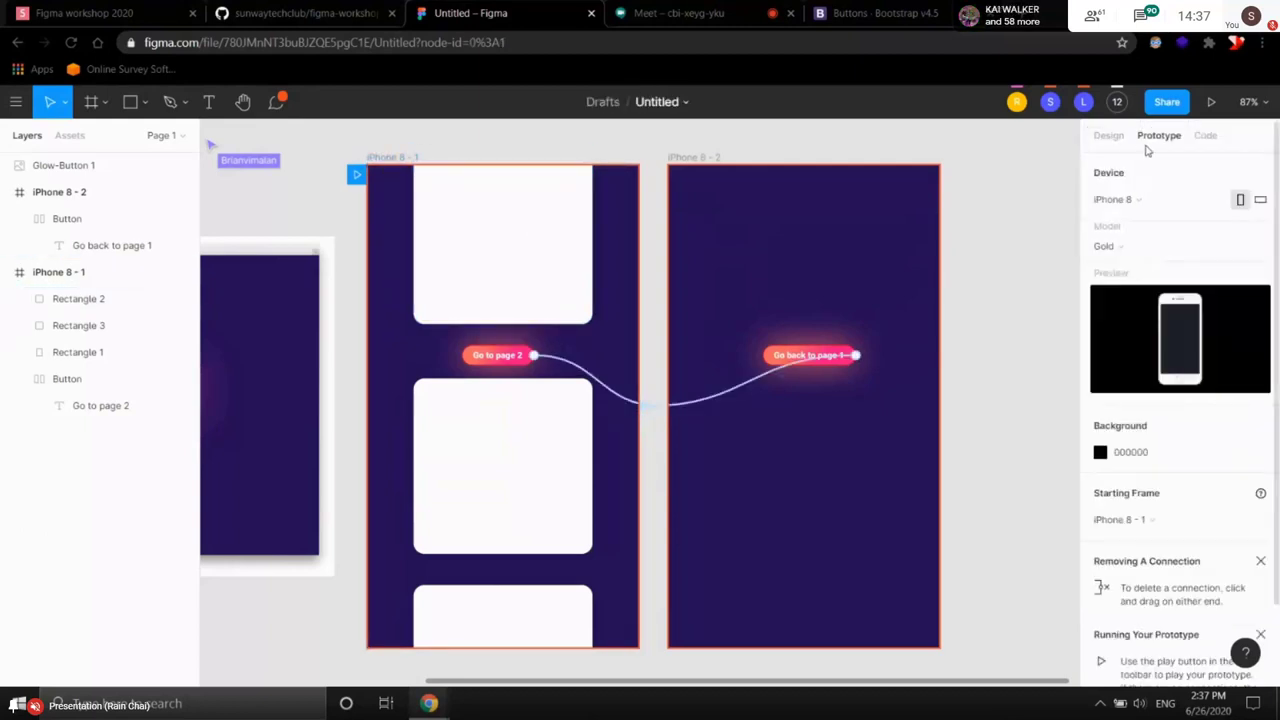
- Preview the prototype with its device set to iPhone 11 and switch the device back to iPhone 8
left_click(1125, 200)
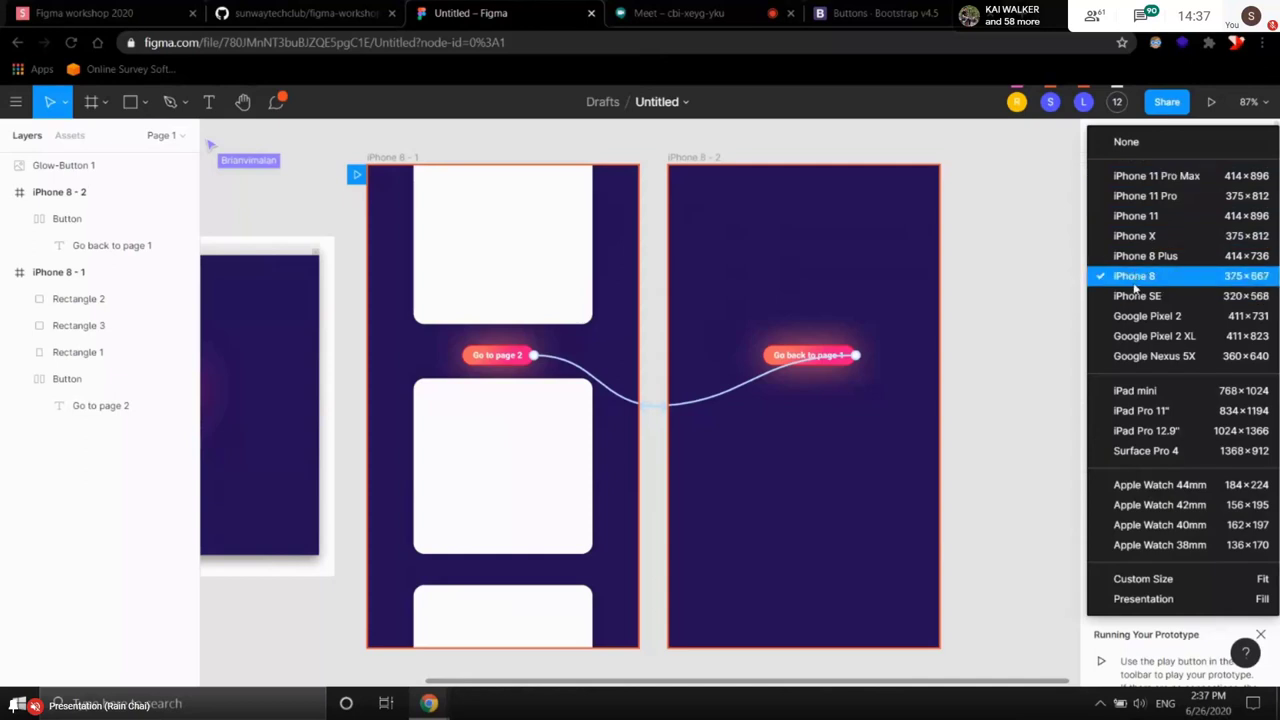
left_click(1180, 216)
key("ctrl+alt+Return")
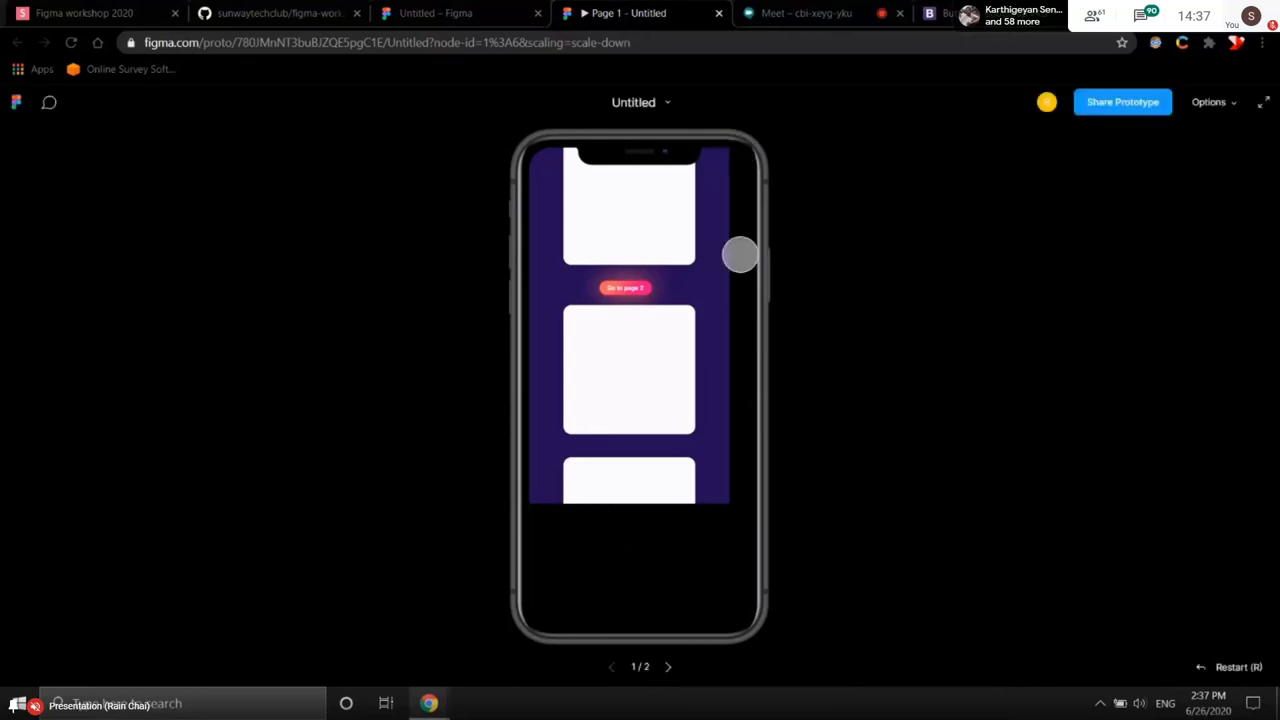
left_click(718, 13)
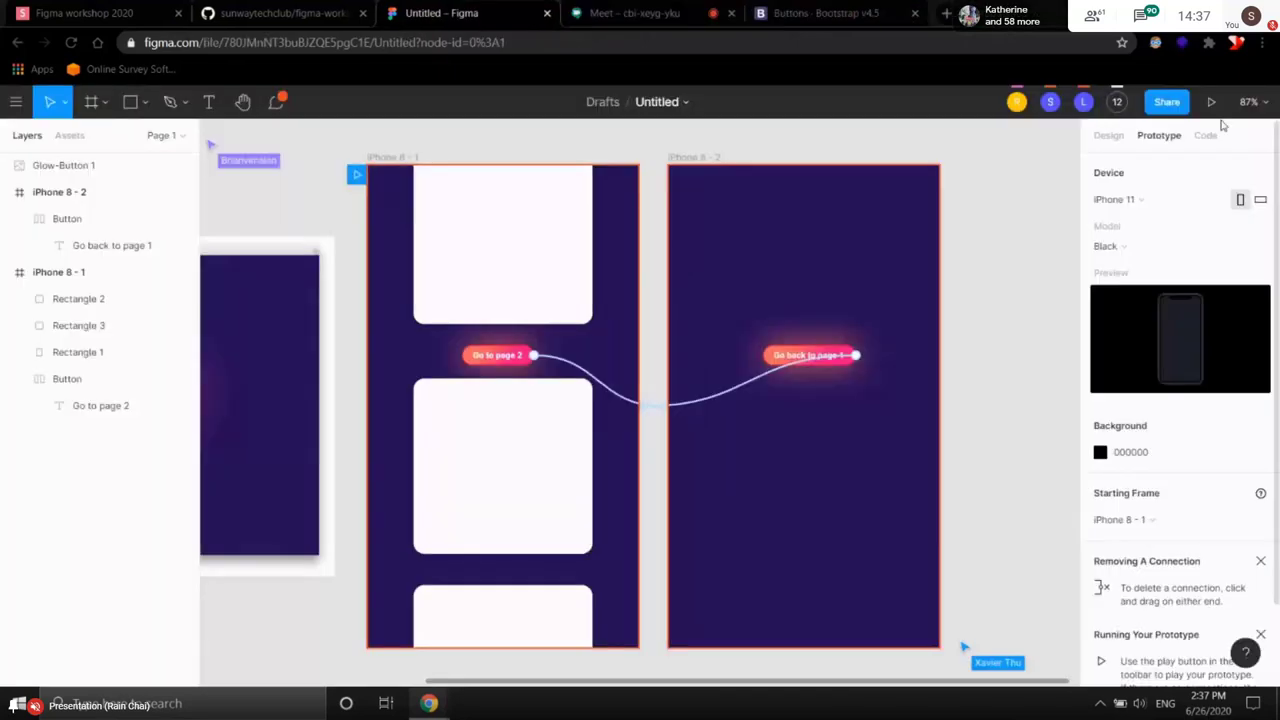
left_click(1158, 202)
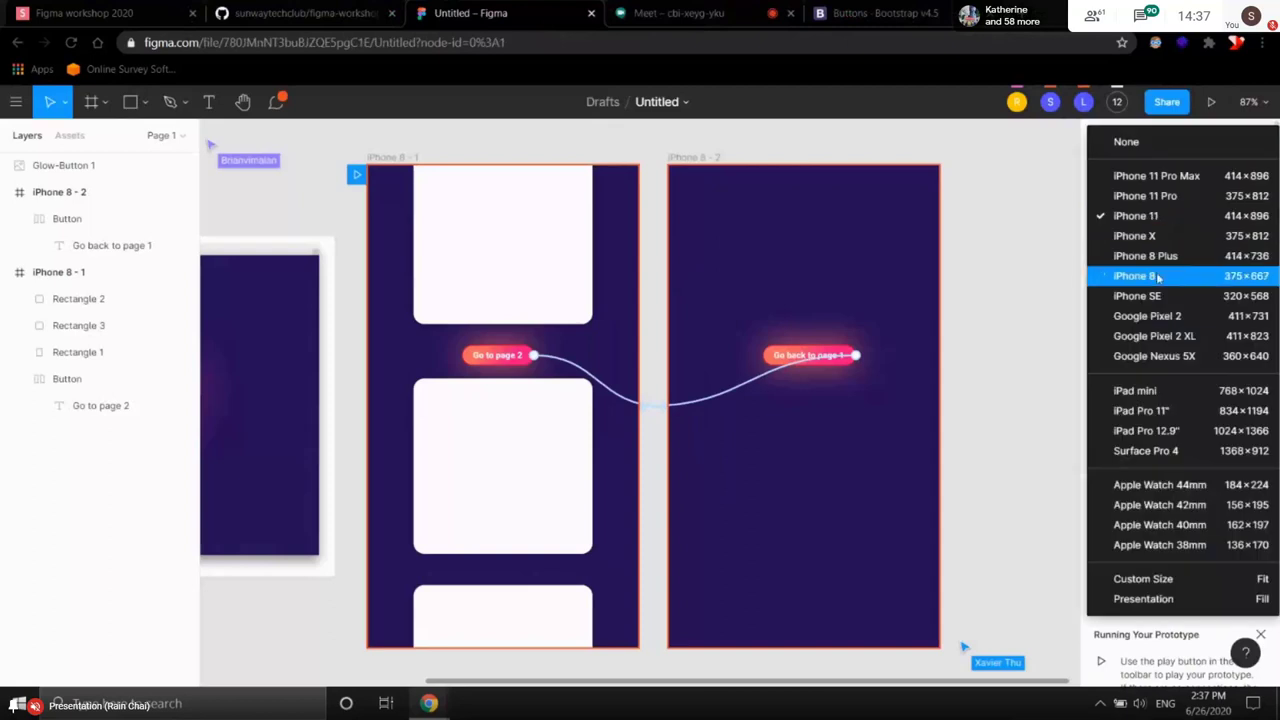
left_click(1158, 277)
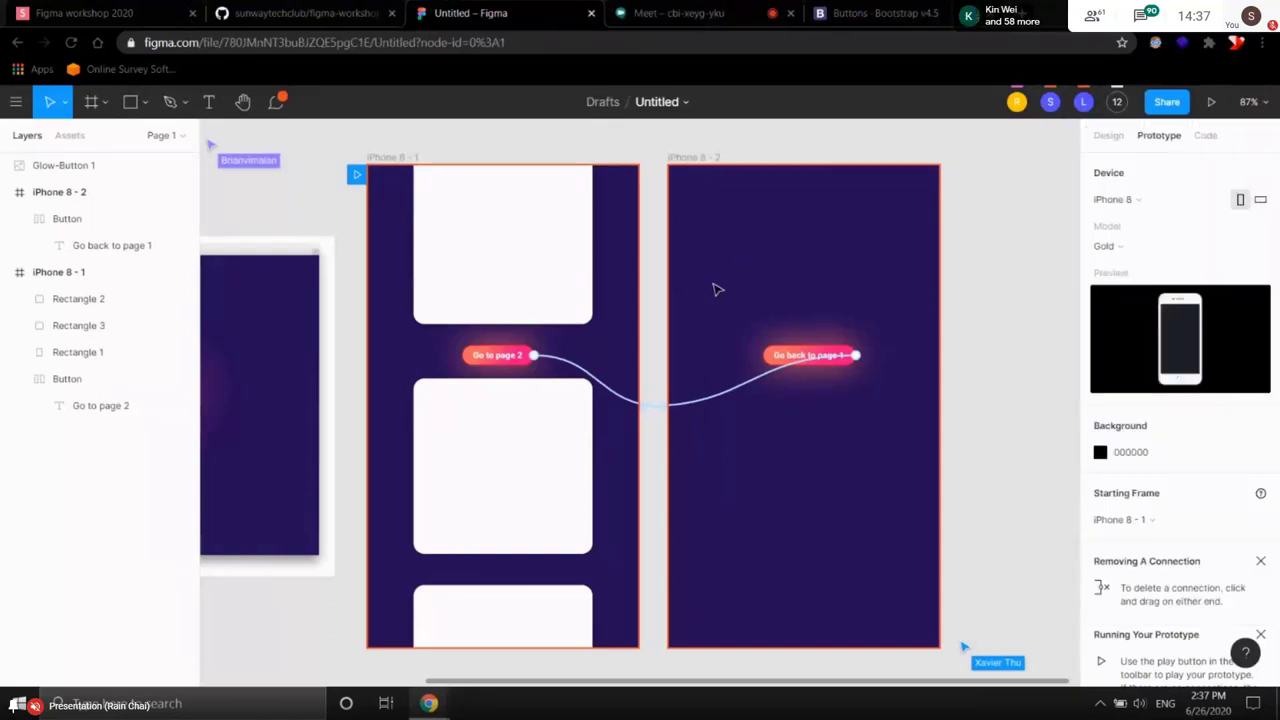
- Draw a rectangle about 352 × 667 on the canvas beside the iPhone 8 - 2 frame
left_click(1109, 136)
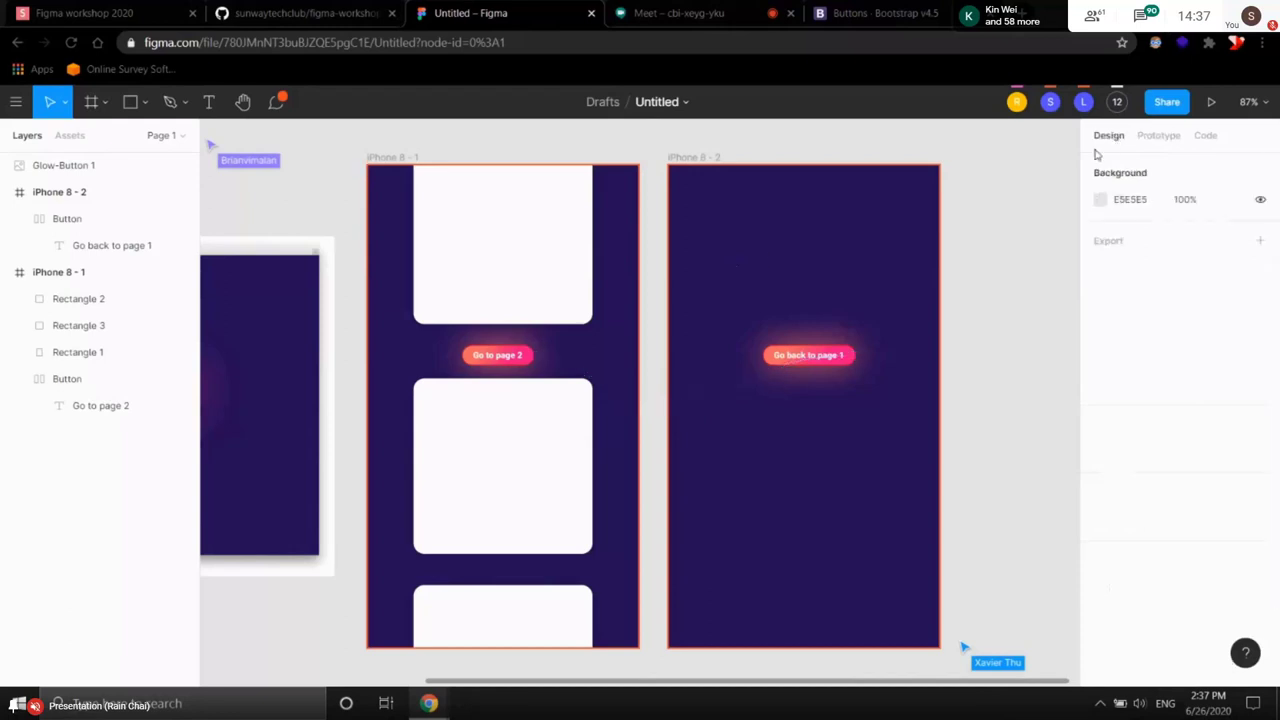
scroll(965, 300, "right", 5)
left_click(138, 108)
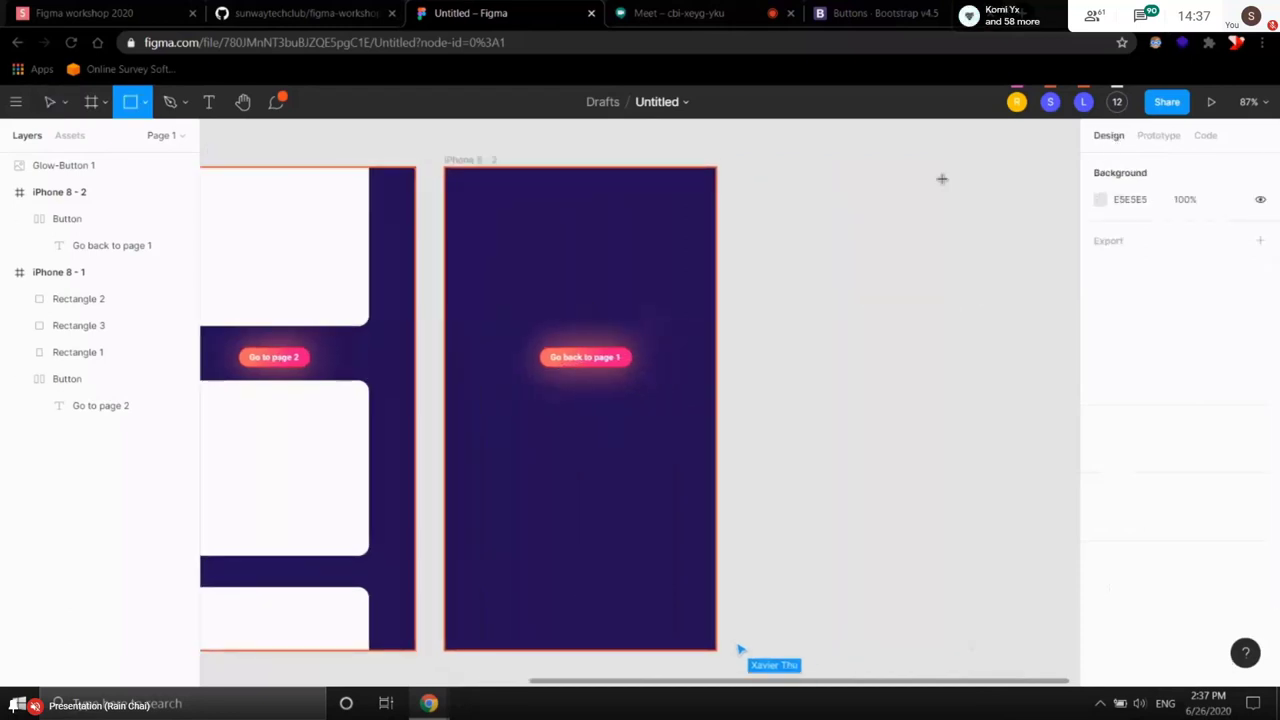
left_click_drag(745, 163, 1002, 655)
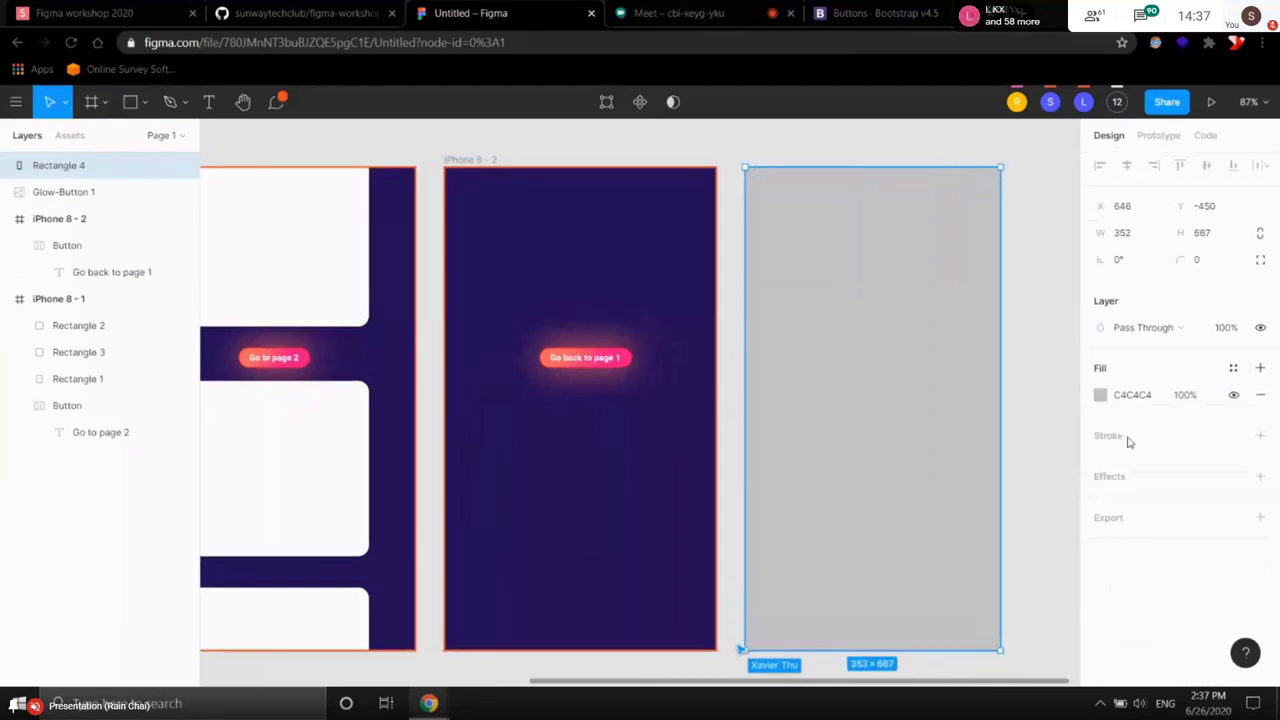
- Fill the new rectangle beside iPhone 8 - 2 with white (FFFFFF) and deselect it
left_click(1101, 395)
left_click_drag(937, 353, 881, 271)
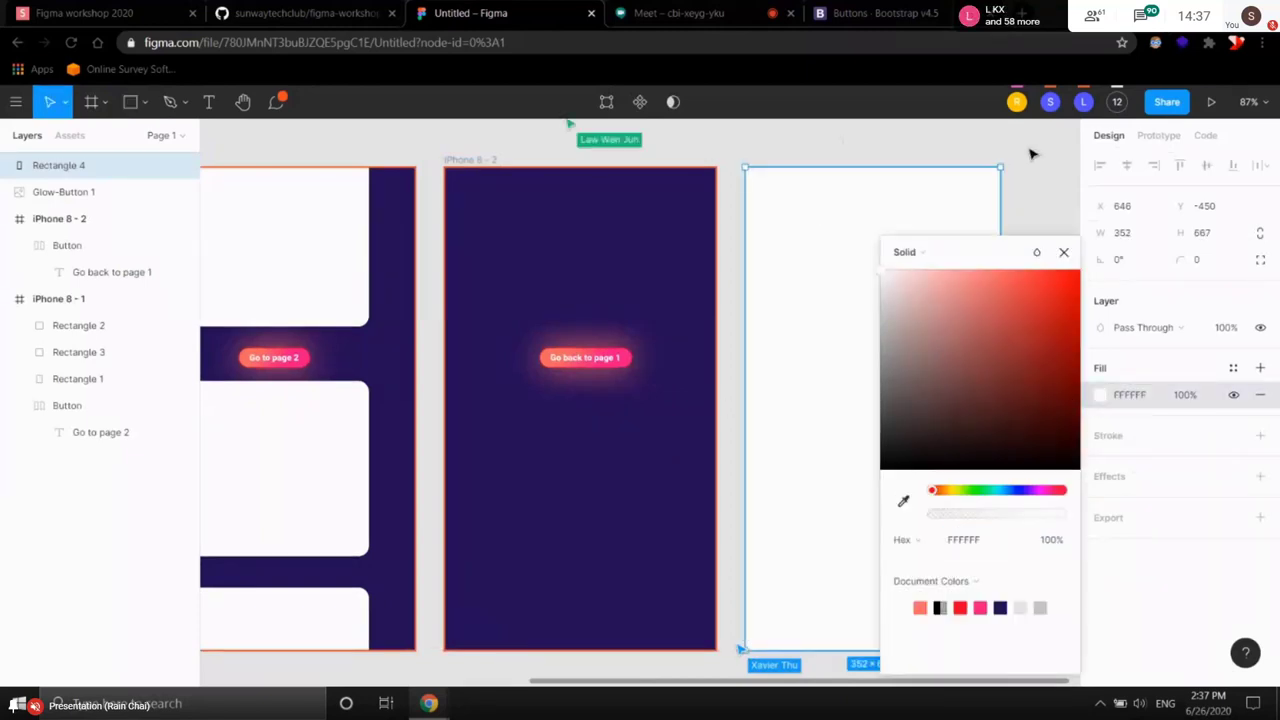
key("Escape")
key("Escape")
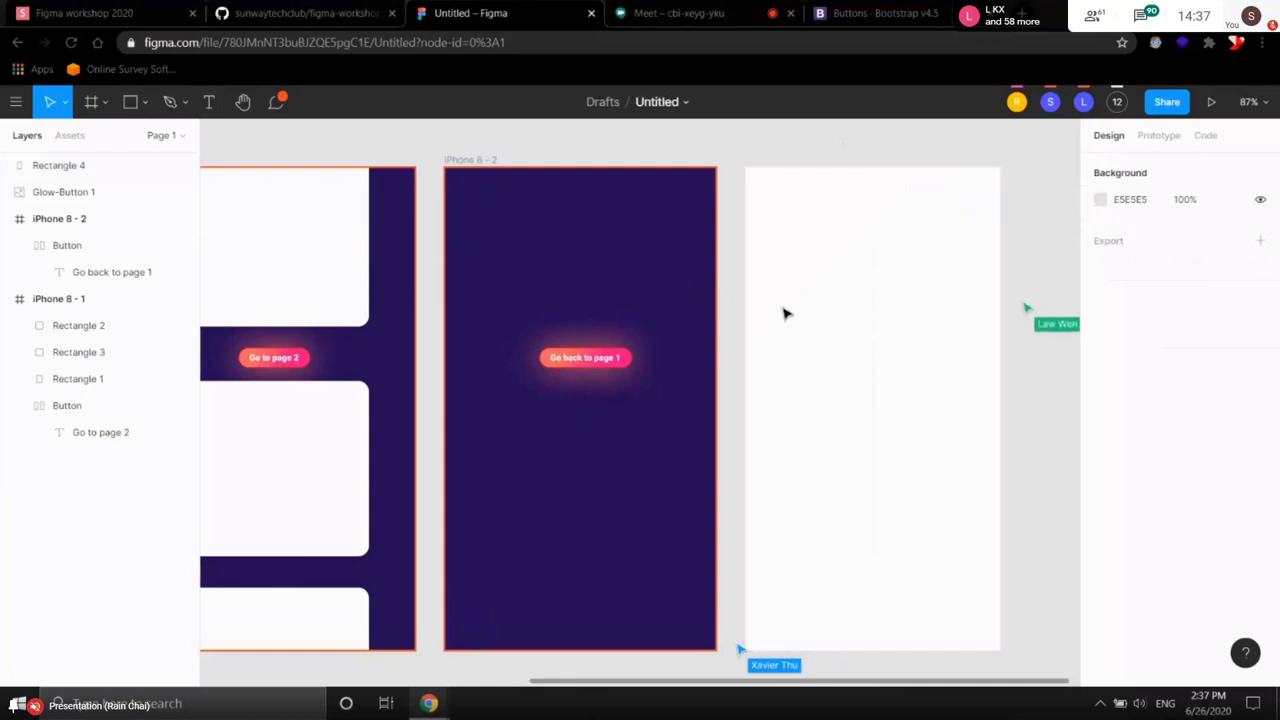
- Try to add a prototype connection from the iPhone 8 - 2 frame to the white rectangle beside it
scroll(995, 408, "right", 1)
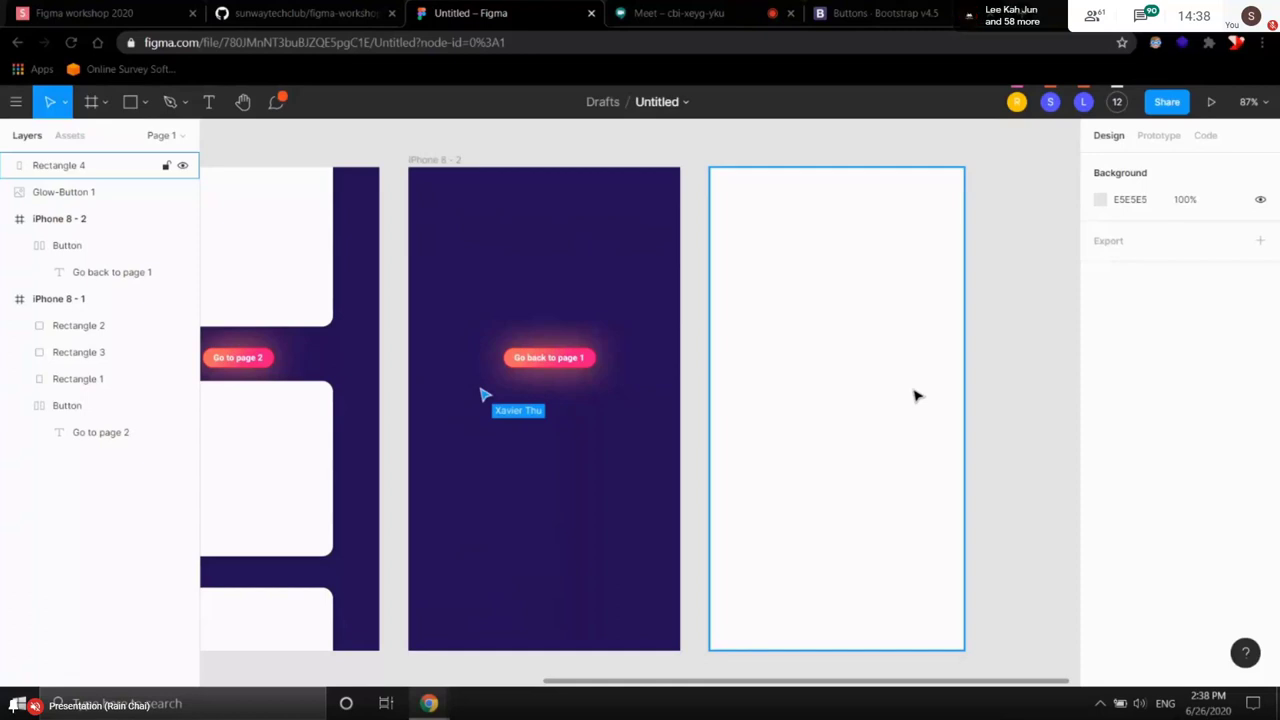
left_click(440, 159)
left_click(1158, 135)
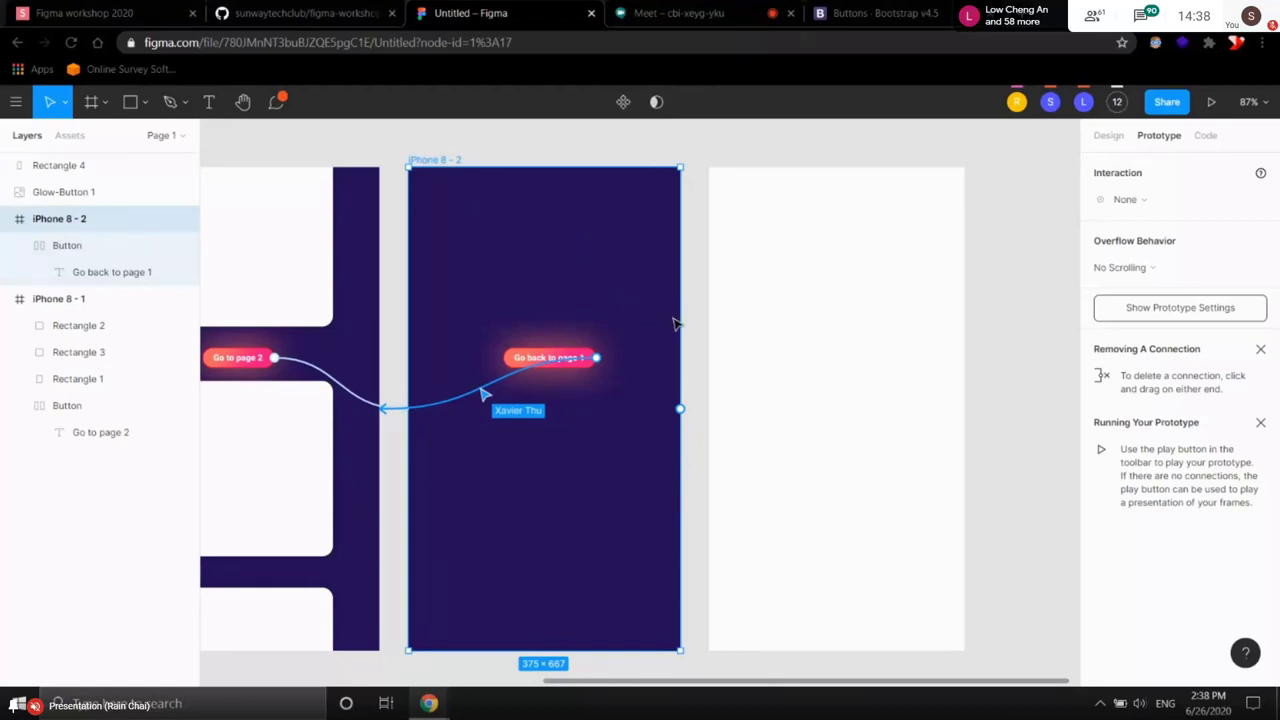
left_click_drag(675, 323, 859, 318)
scroll(743, 527, "down", 3)
scroll(743, 527, "left", 3)
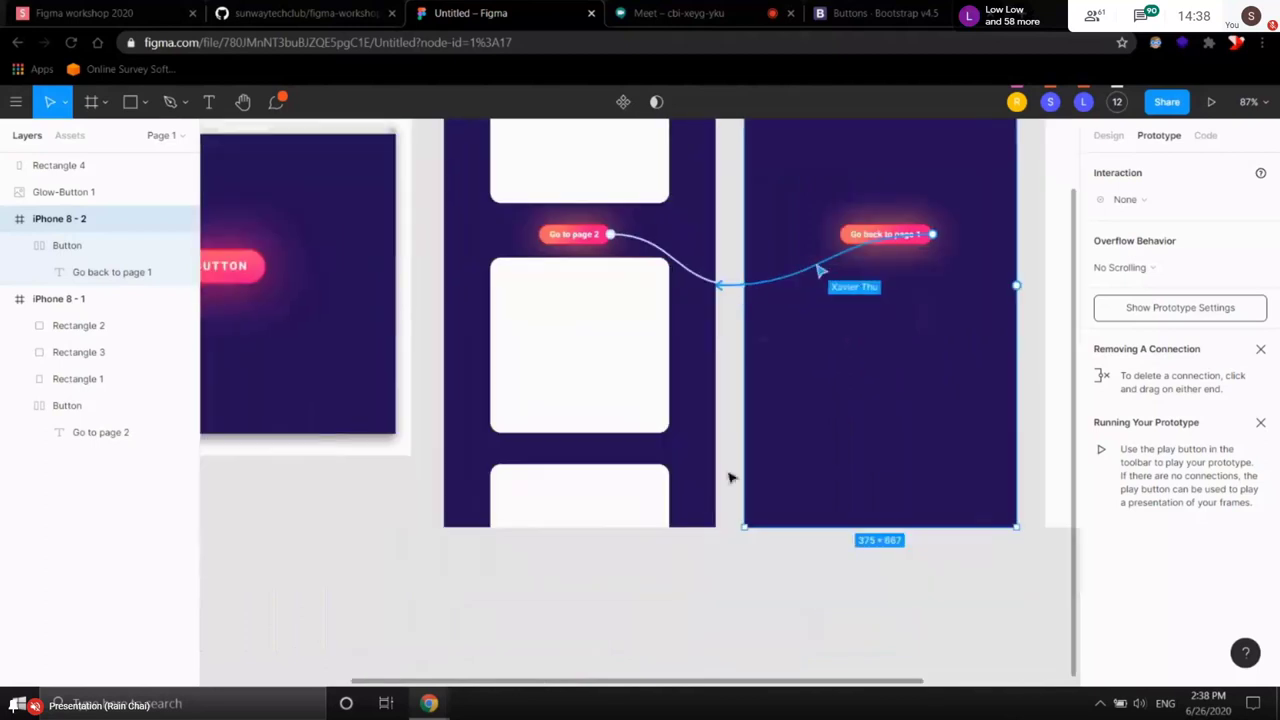
left_click(705, 495)
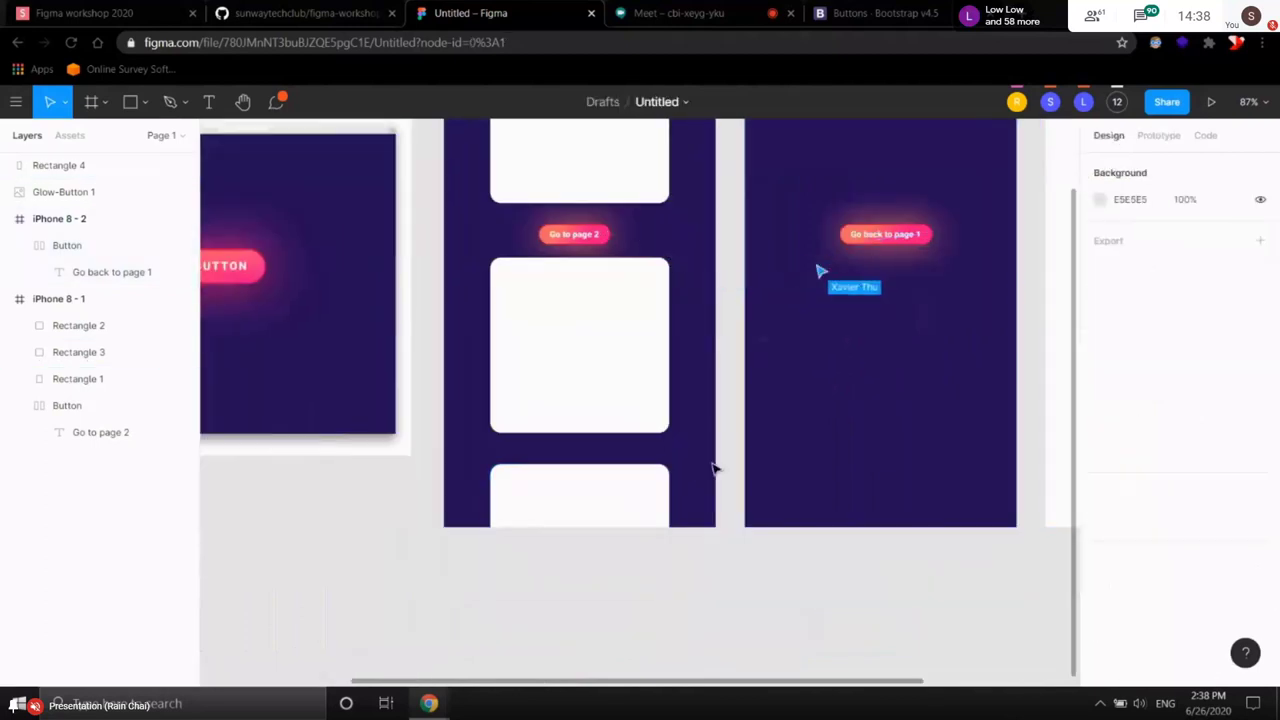
- Look through the glow button section of the GitHub workshop notes and return to the Figma file
left_click(300, 13)
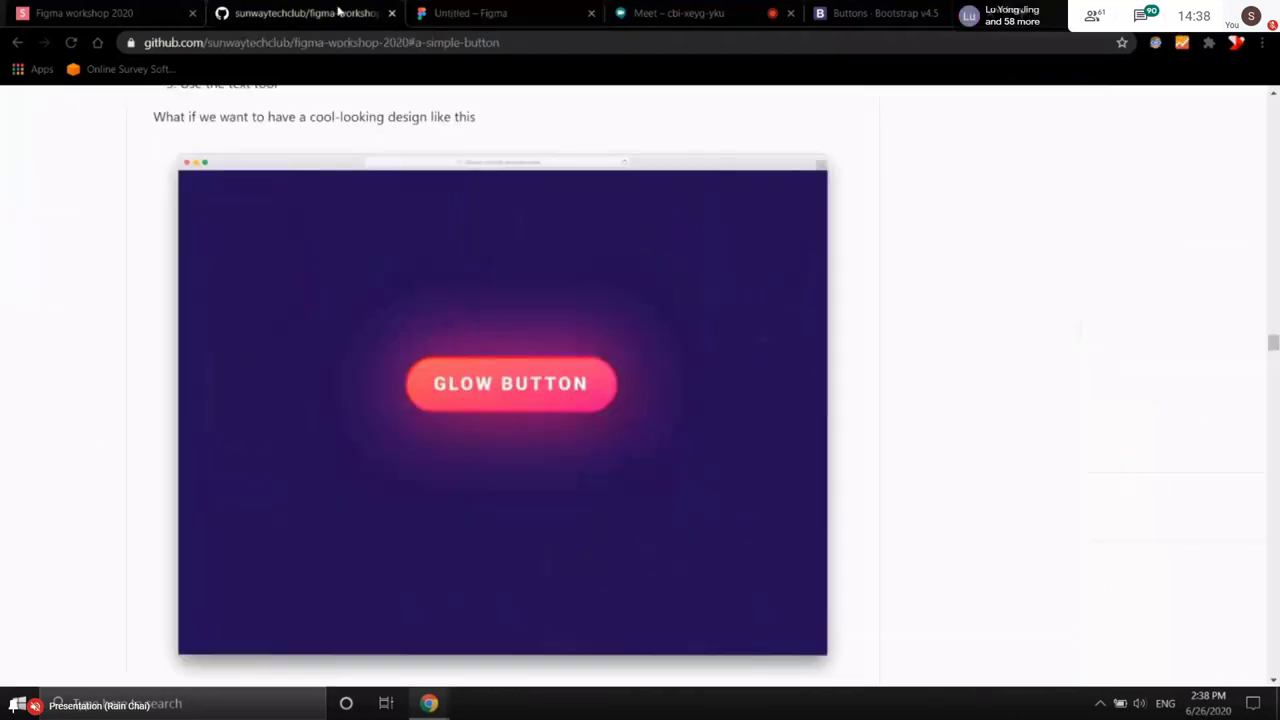
scroll(973, 427, "down", 3)
scroll(706, 334, "up", 5)
scroll(706, 334, "down", 3)
left_click(470, 13)
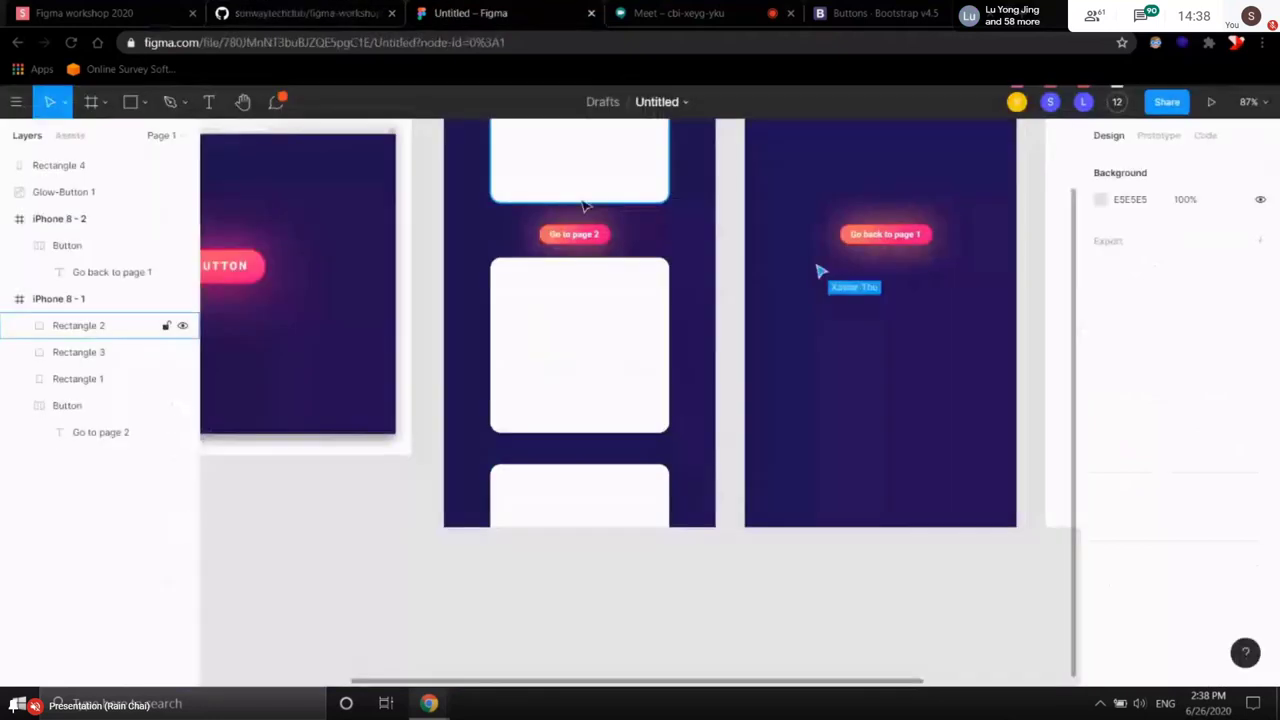
- Extend the bottom edge of the iPhone 8 - 1 frame well past the third white rectangle so it fits entirely inside
scroll(645, 256, "down", 1)
scroll(683, 417, "up", 3)
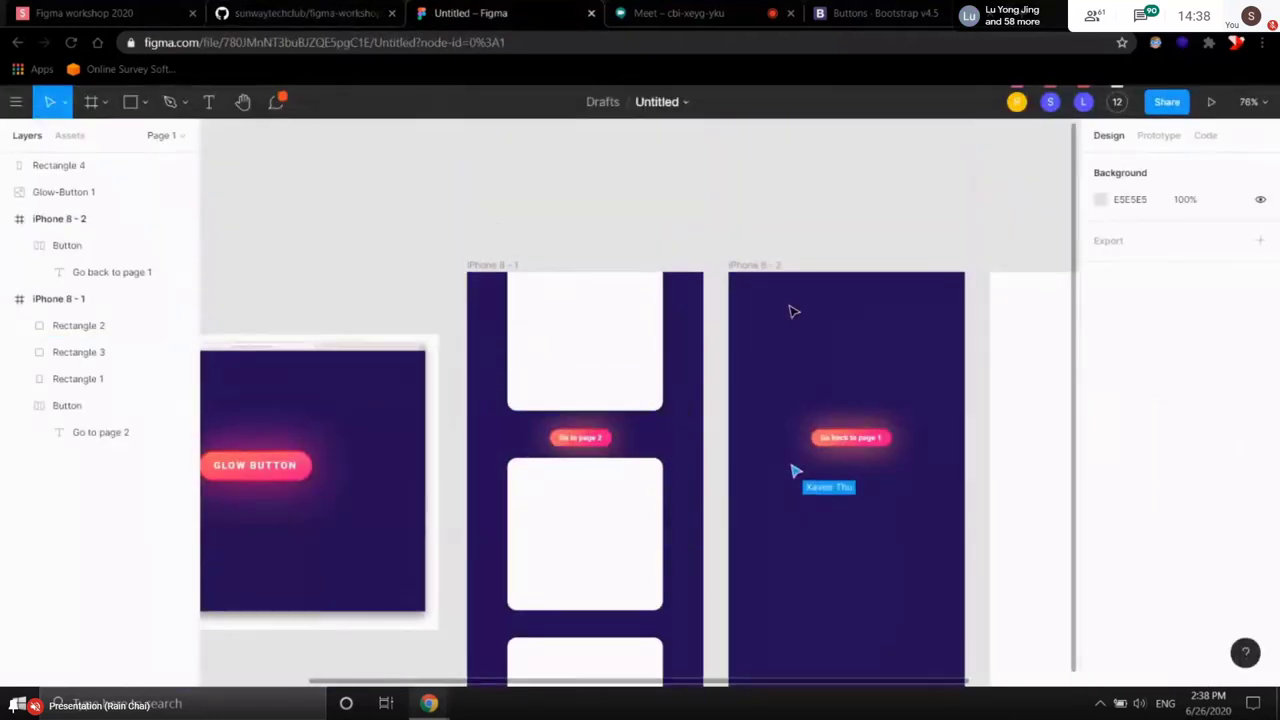
scroll(743, 331, "down", 3)
scroll(591, 234, "down", 2)
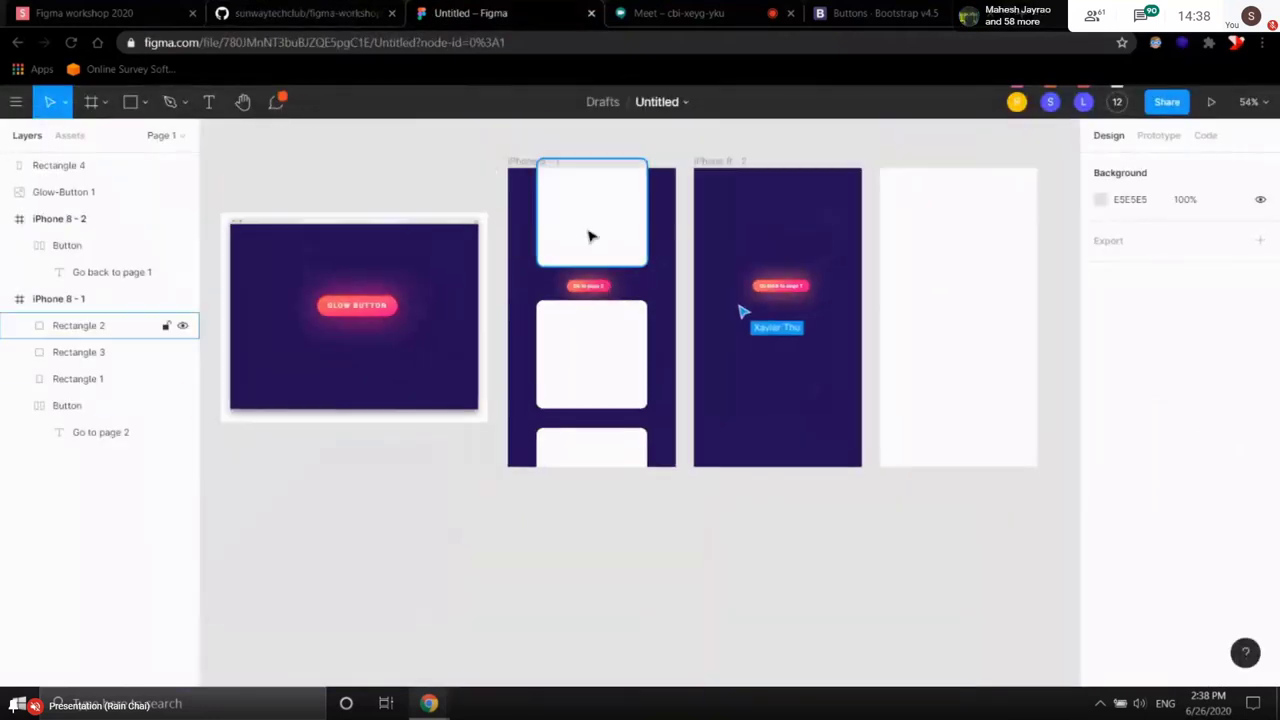
left_click(511, 164)
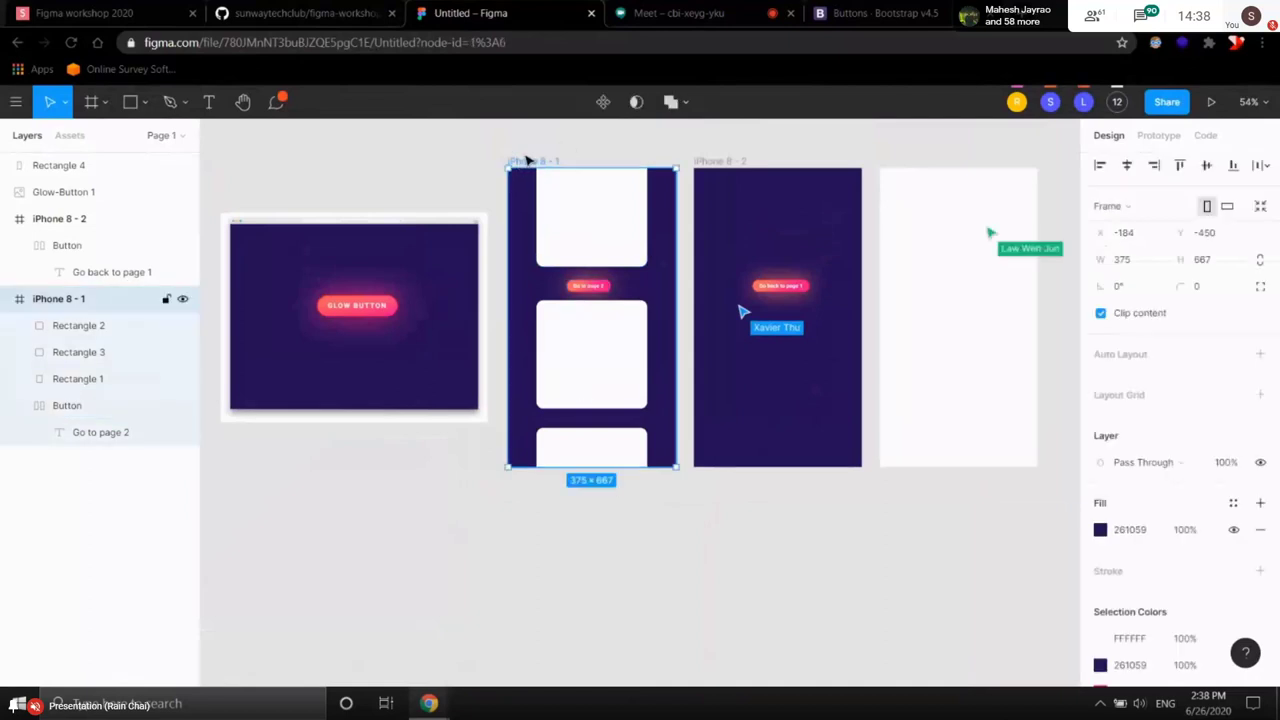
left_click_drag(606, 461, 596, 521)
left_click(803, 477)
scroll(800, 520, "up", 2)
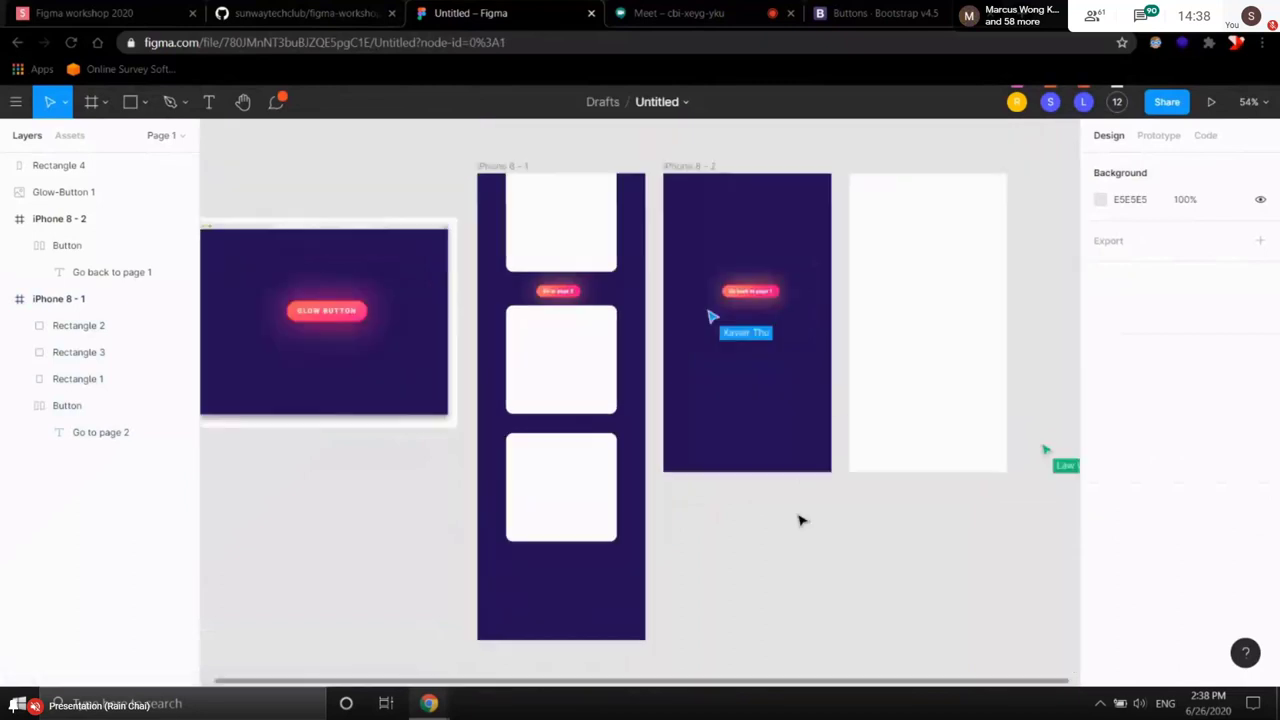
- Run the prototype, test scrolling on the extended iPhone 8 - 1 frame and return to the design file
left_click(1211, 101)
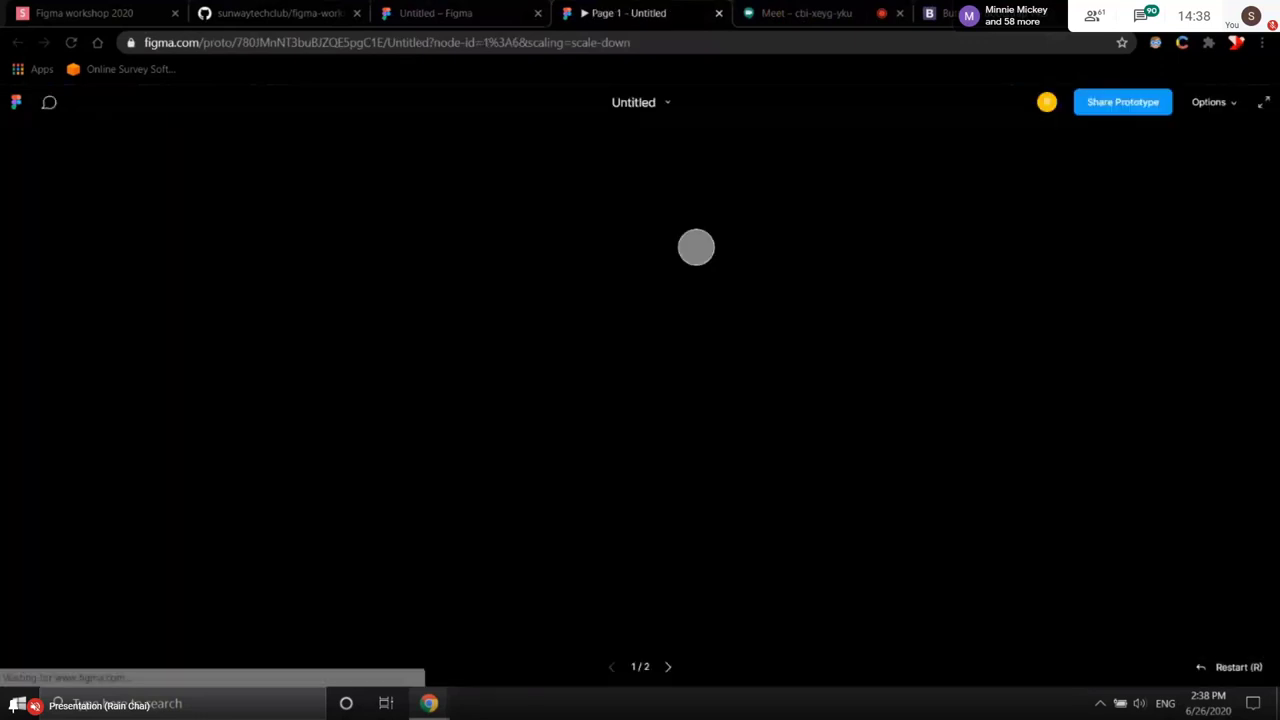
scroll(677, 343, "down", 2)
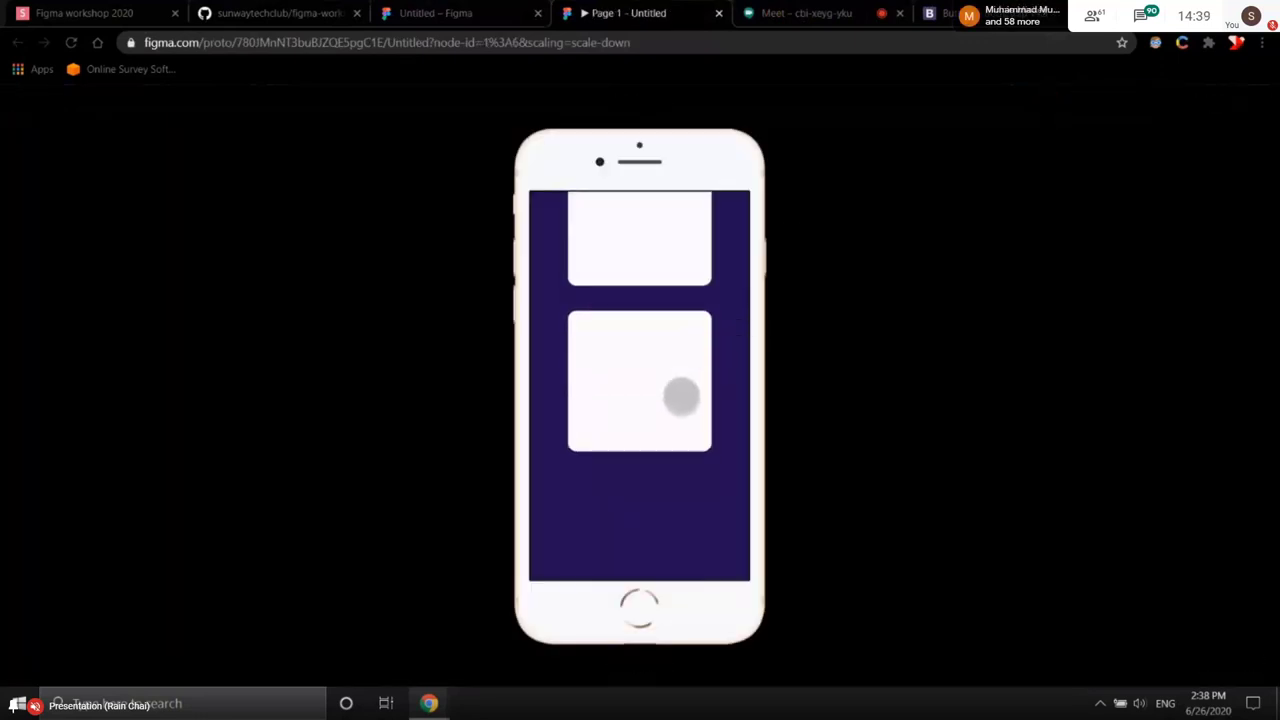
scroll(680, 394, "up", 2)
left_click(440, 13)
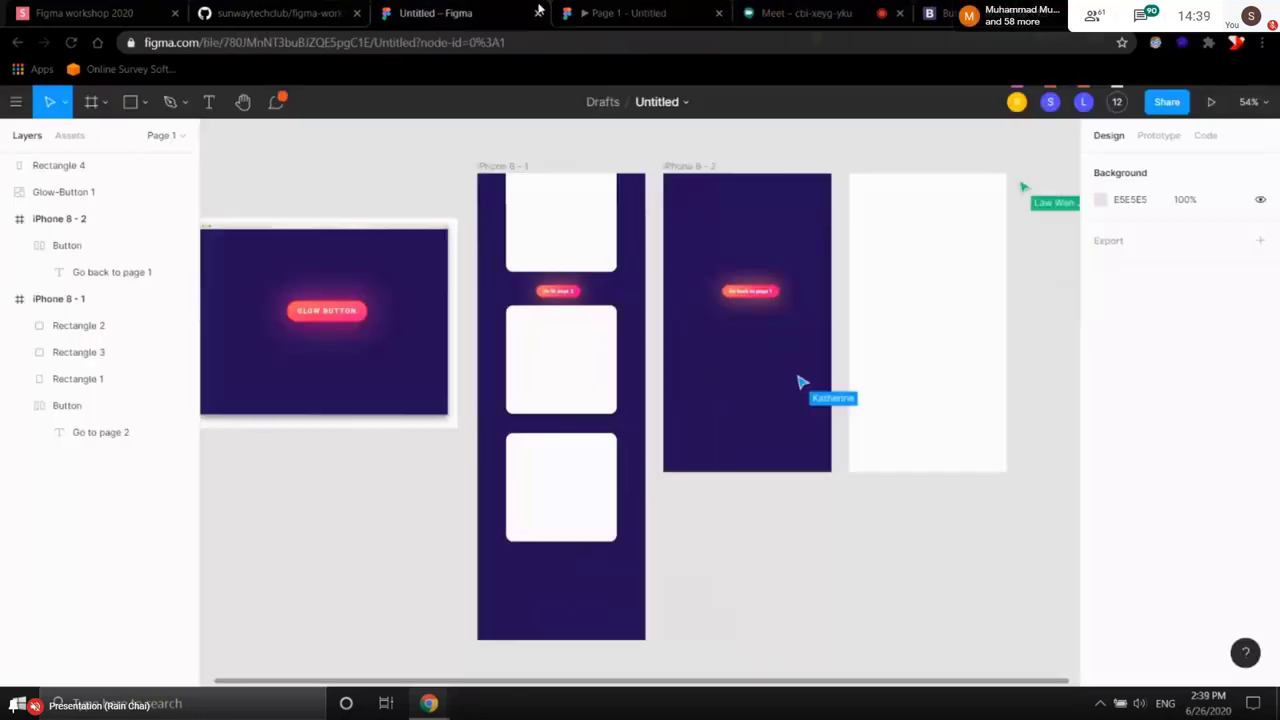
- Check the overflow behavior setting of the iPhone 8 - 1 frame, view the running prototype and return to the design file
left_click(489, 174)
left_click(1150, 136)
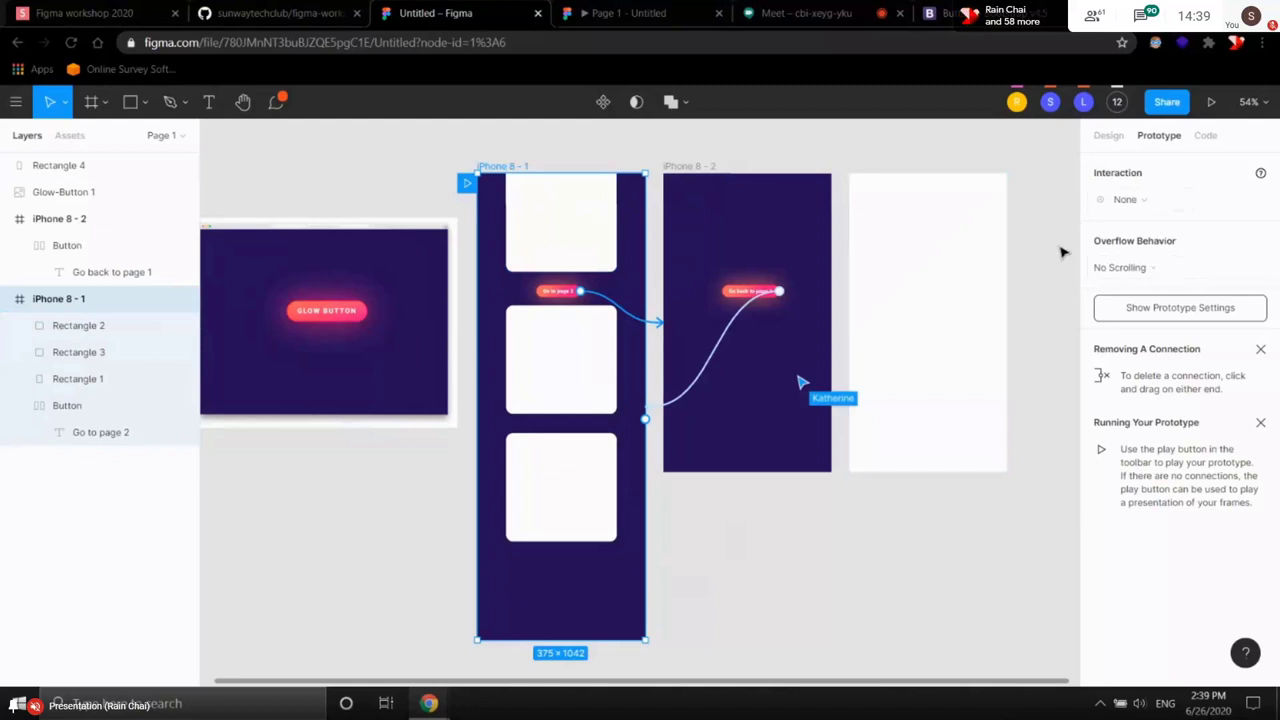
left_click(1125, 268)
left_click(1193, 247)
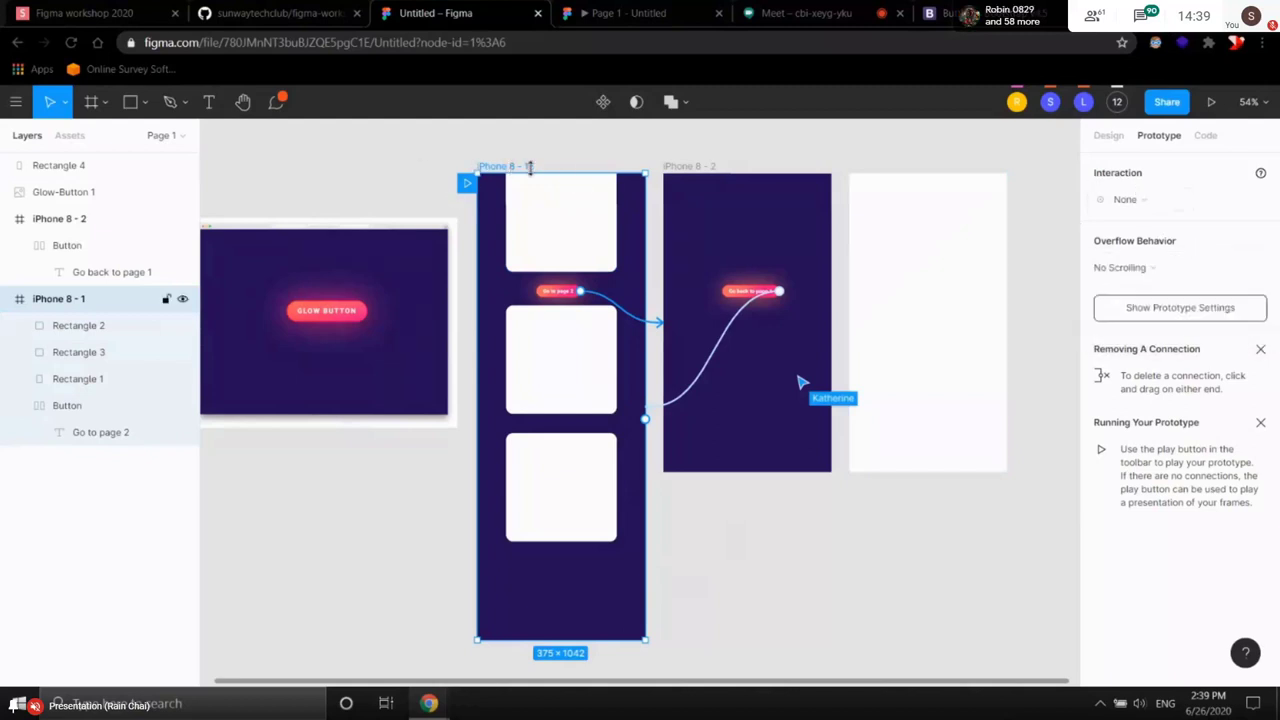
left_click(627, 12)
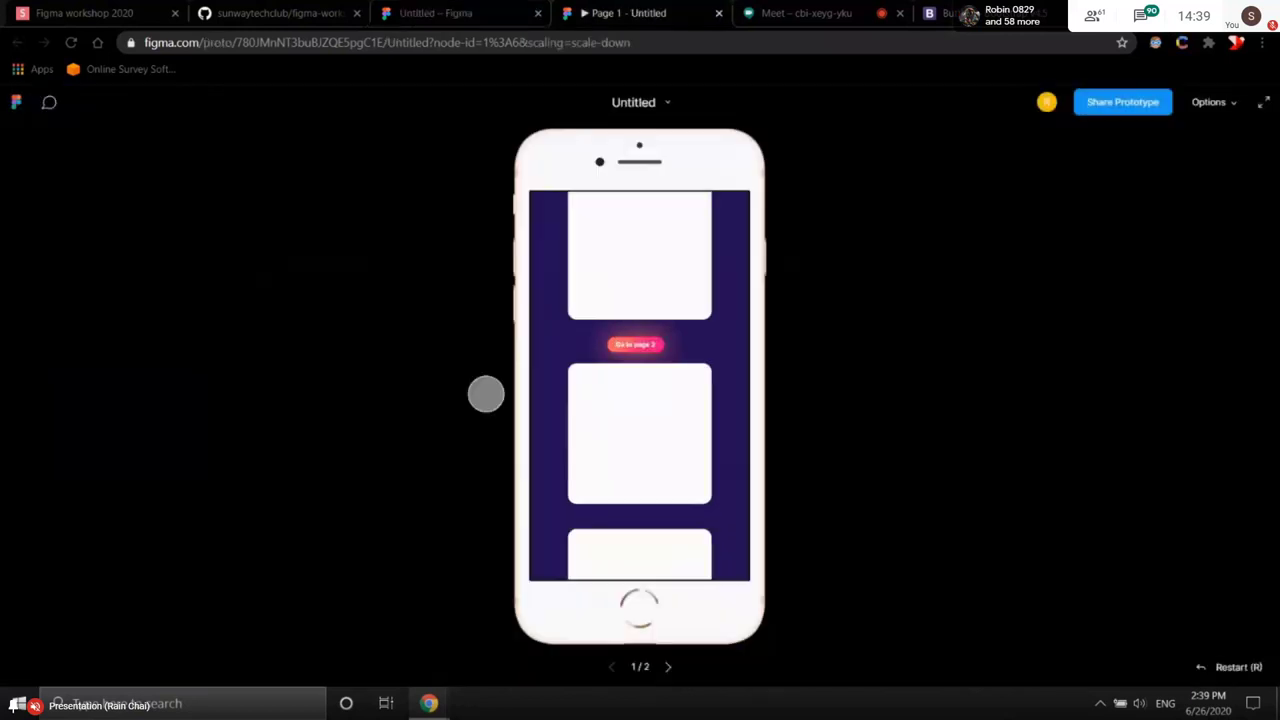
left_click(502, 7)
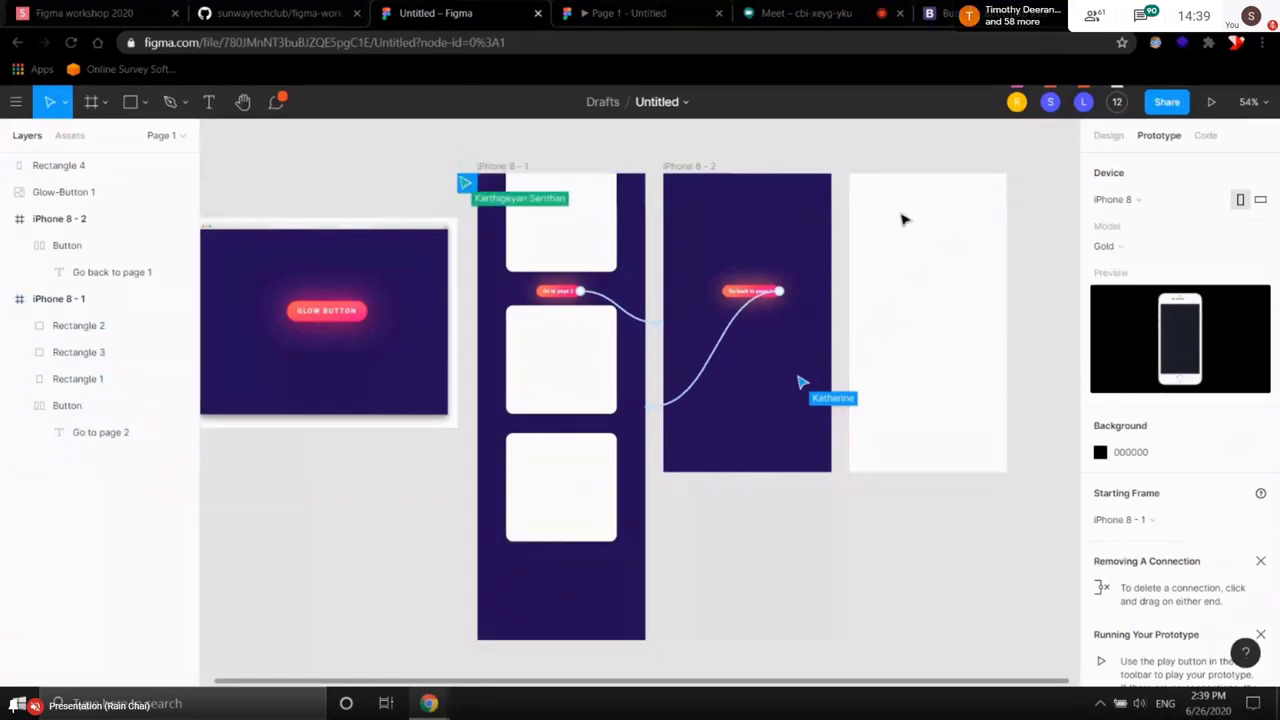
- Look through the people the file is shared with and set access for anyone with the link to can edit
left_click(1168, 102)
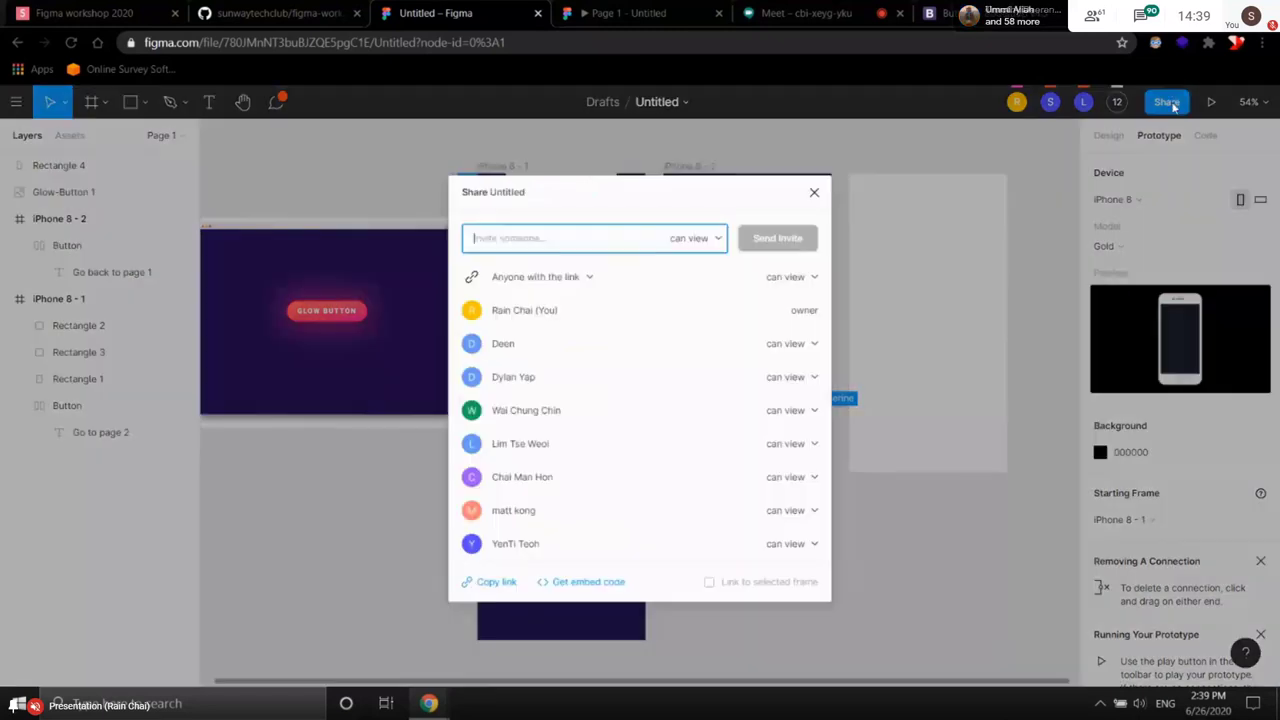
scroll(589, 391, "down", 10)
scroll(586, 391, "up", 3)
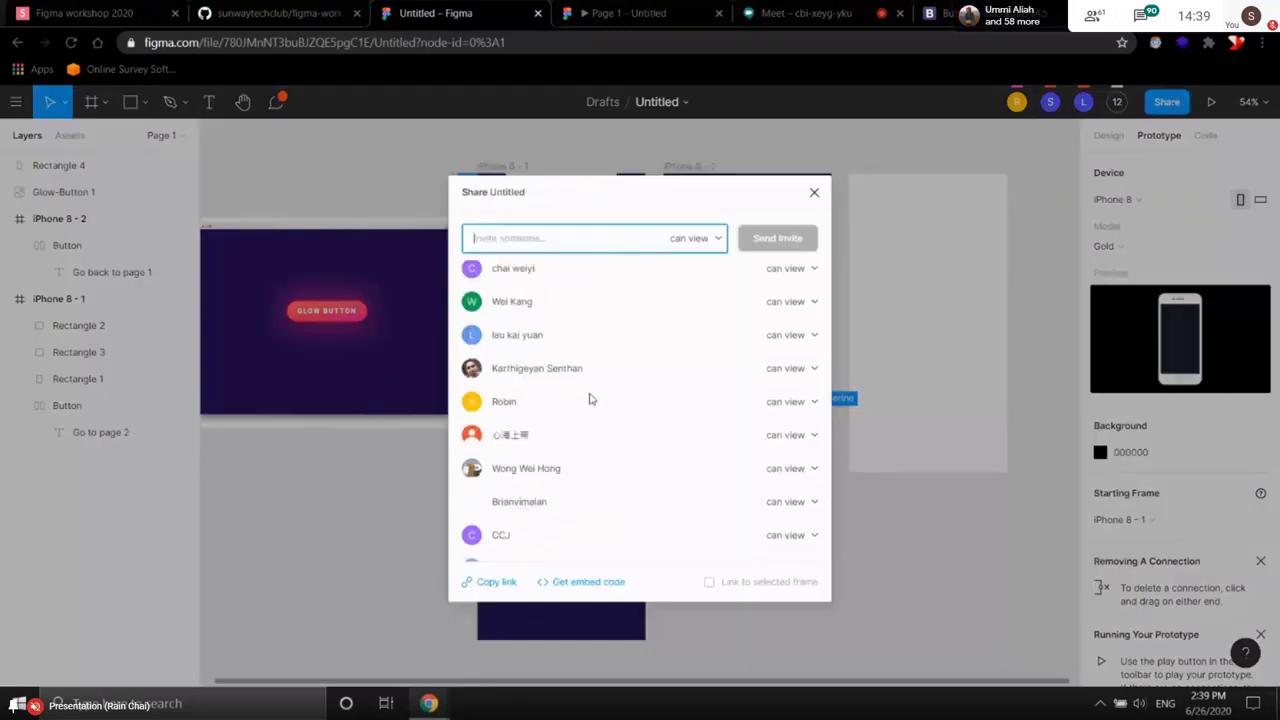
scroll(583, 400, "down", 3)
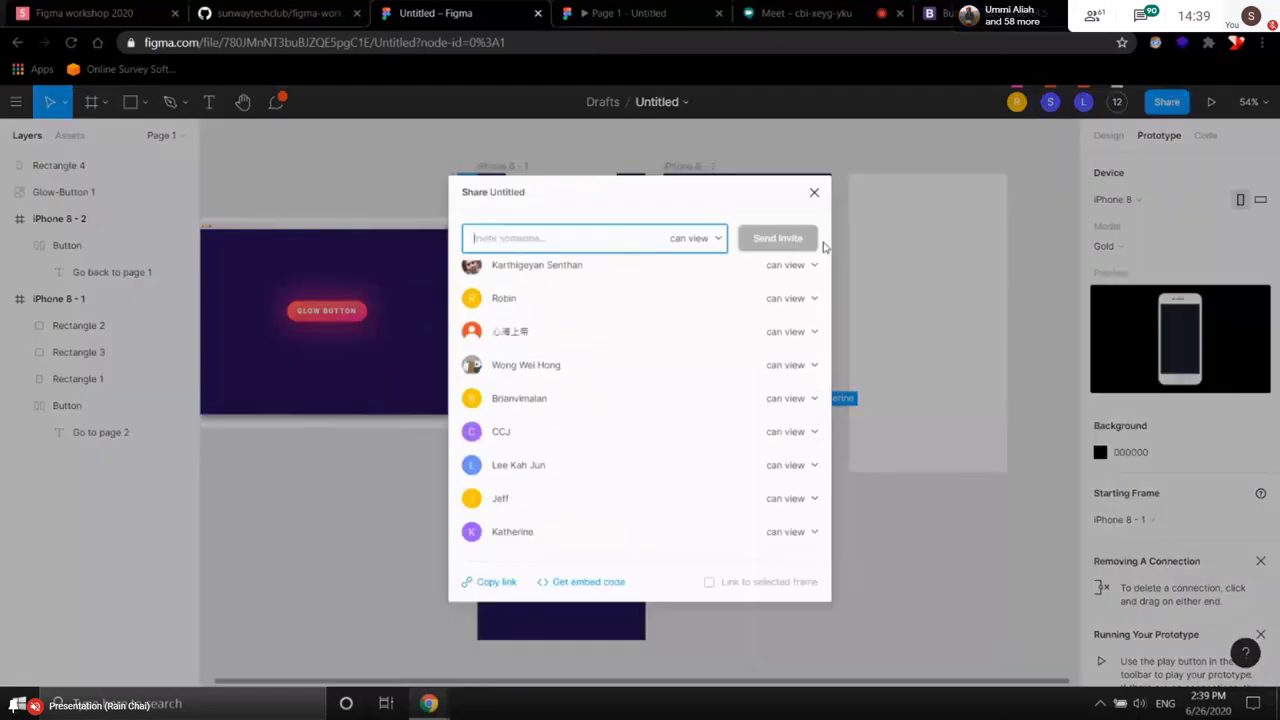
scroll(766, 374, "up", 10)
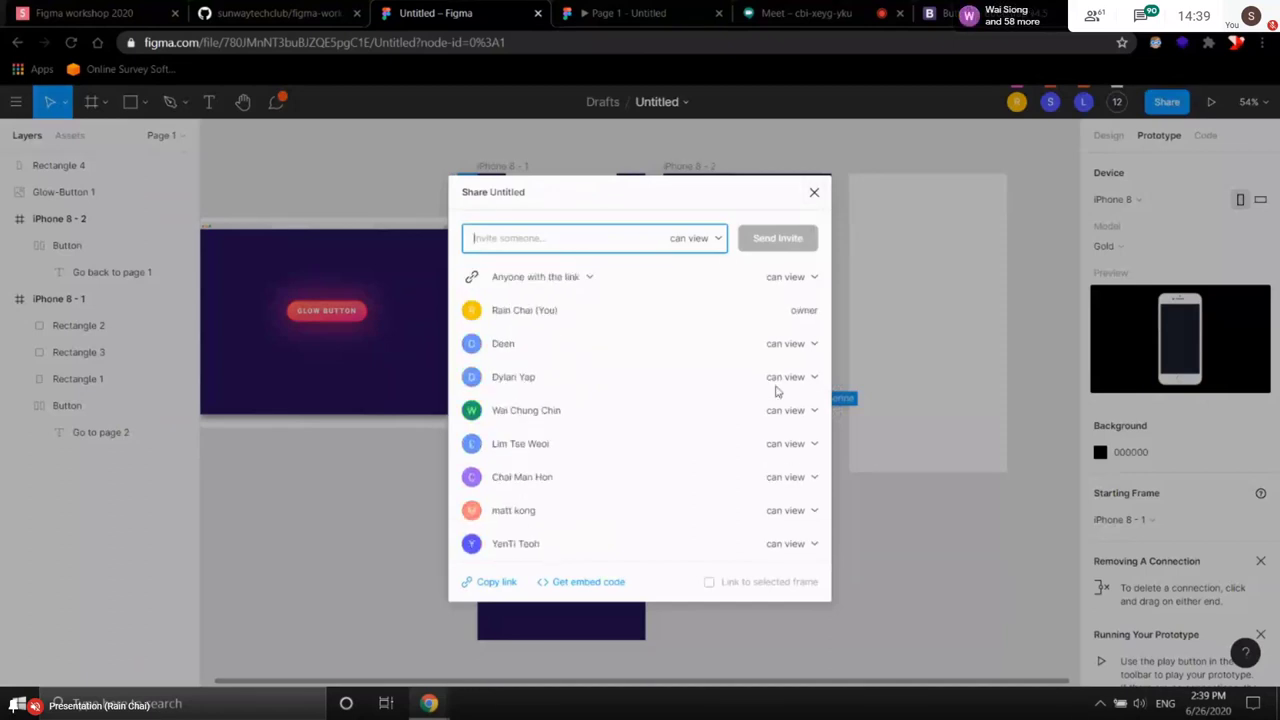
left_click(787, 279)
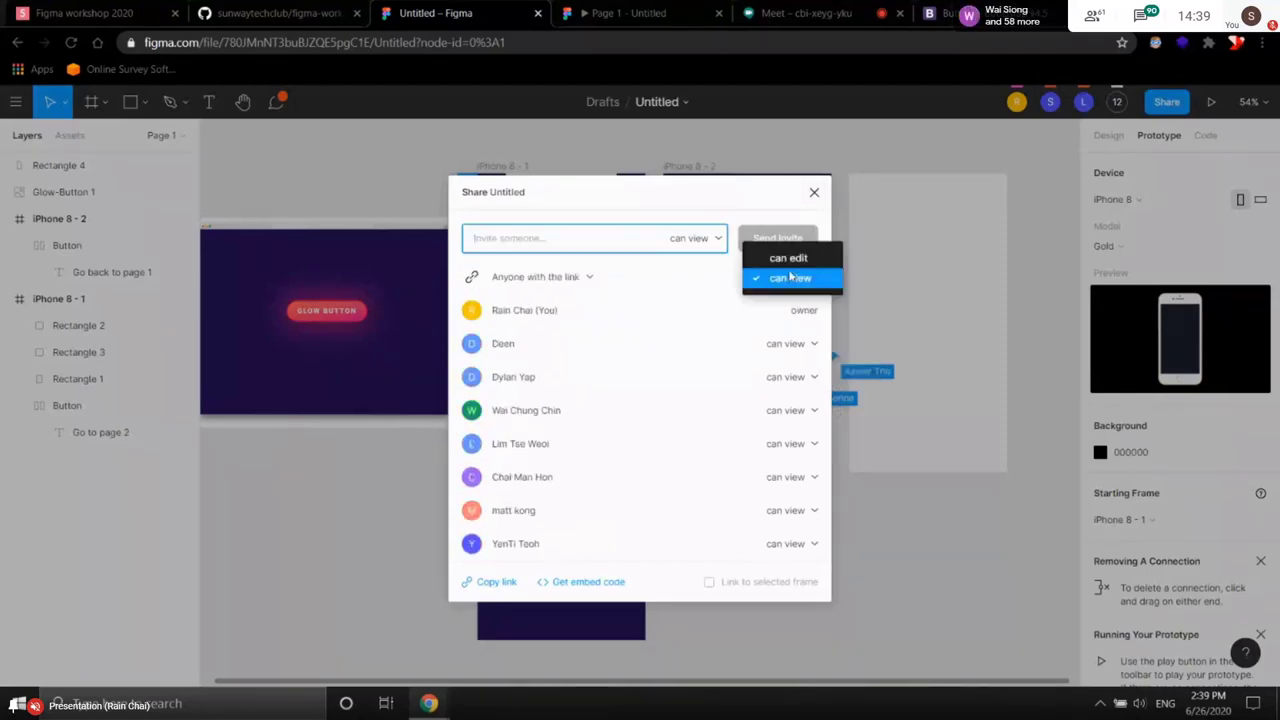
left_click(790, 278)
left_click(791, 273)
left_click(790, 259)
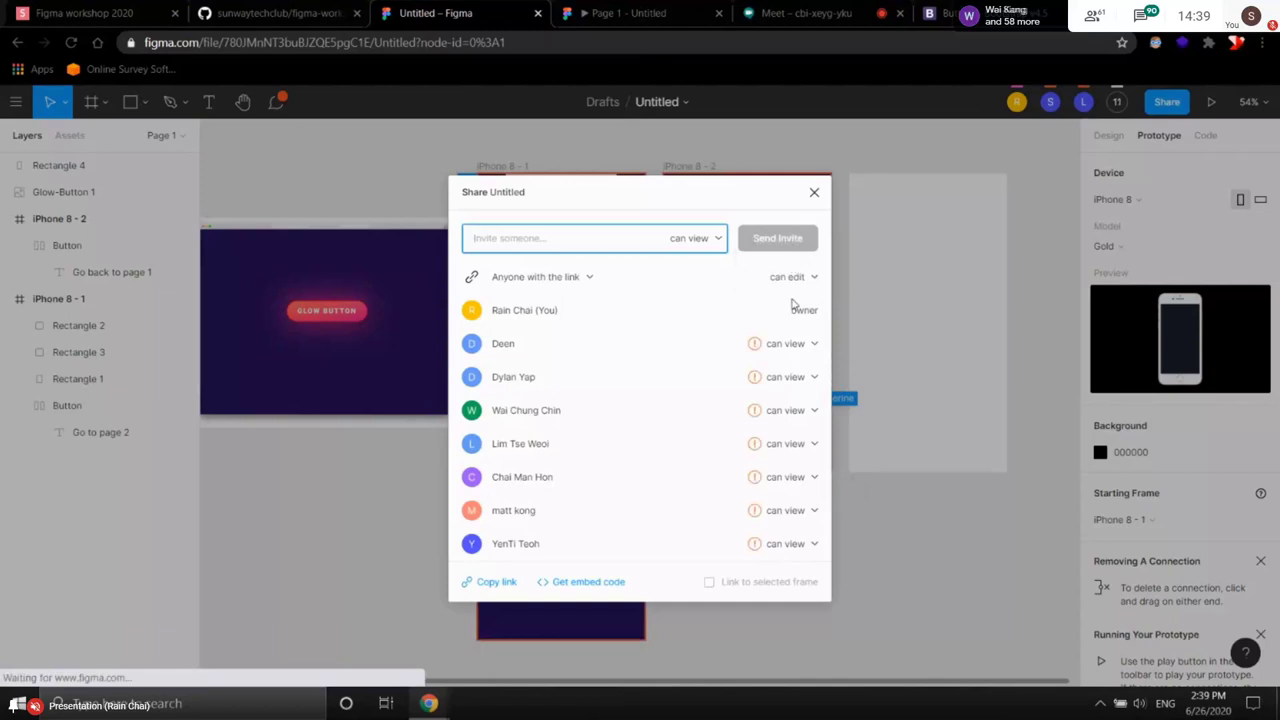
mouse_move(755, 345)
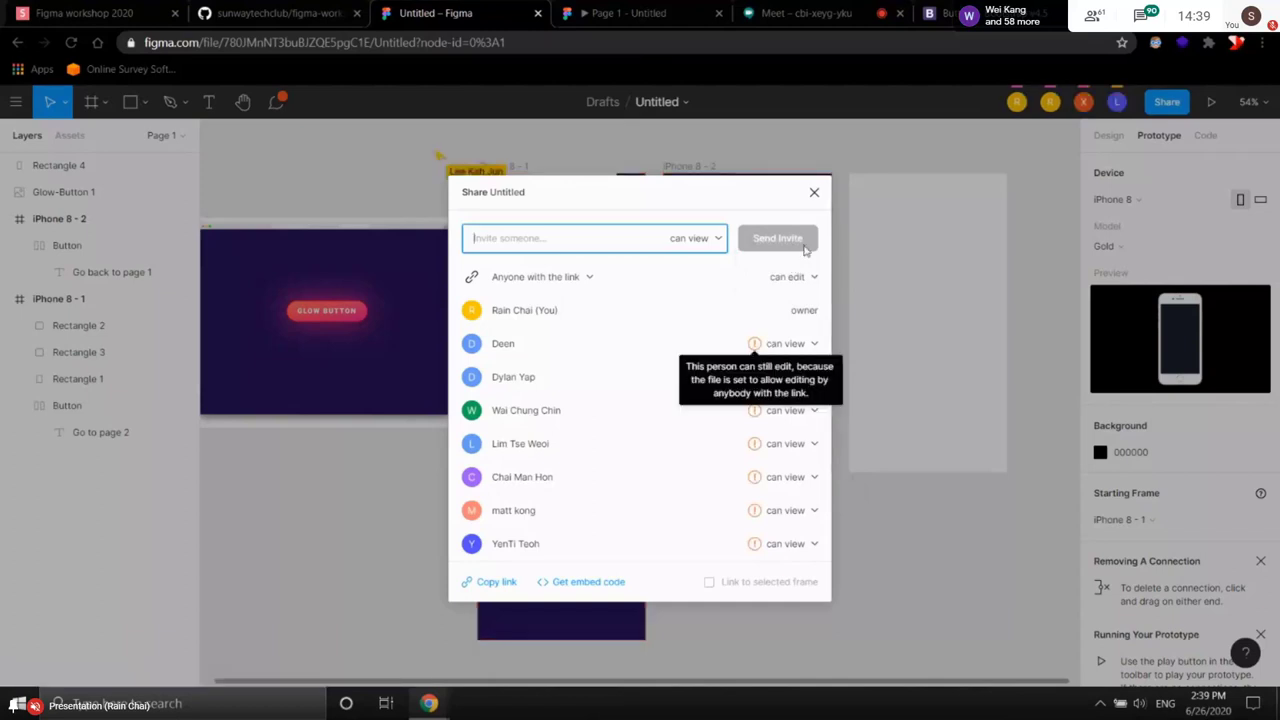
left_click(815, 193)
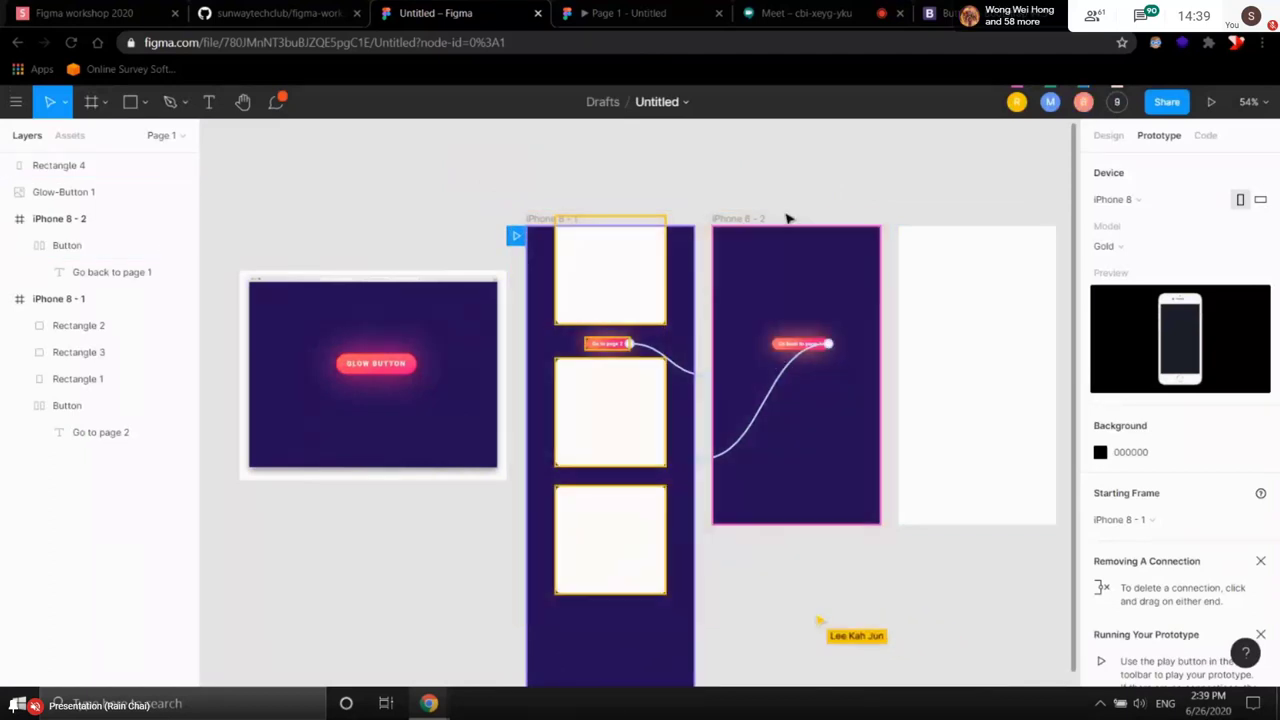
scroll(940, 378, "down", 2)
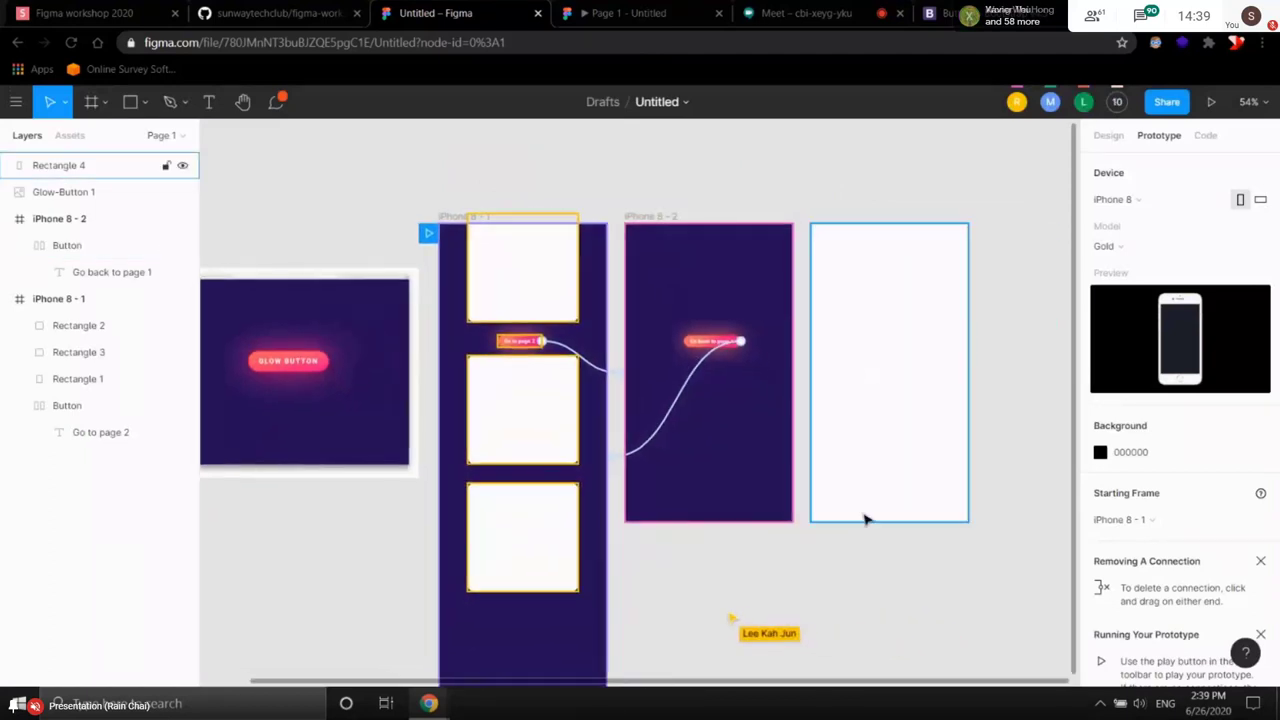
scroll(968, 577, "right", 4)
scroll(968, 577, "down", 2)
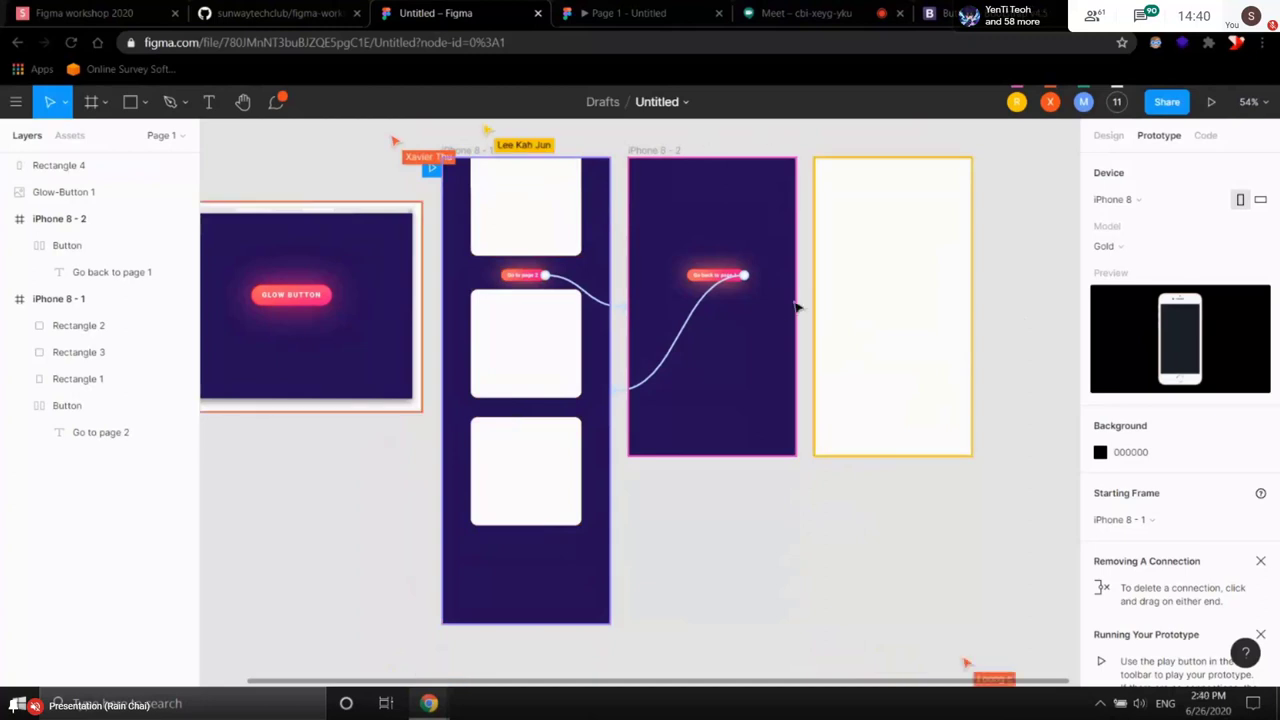
left_click_drag(797, 338, 929, 334)
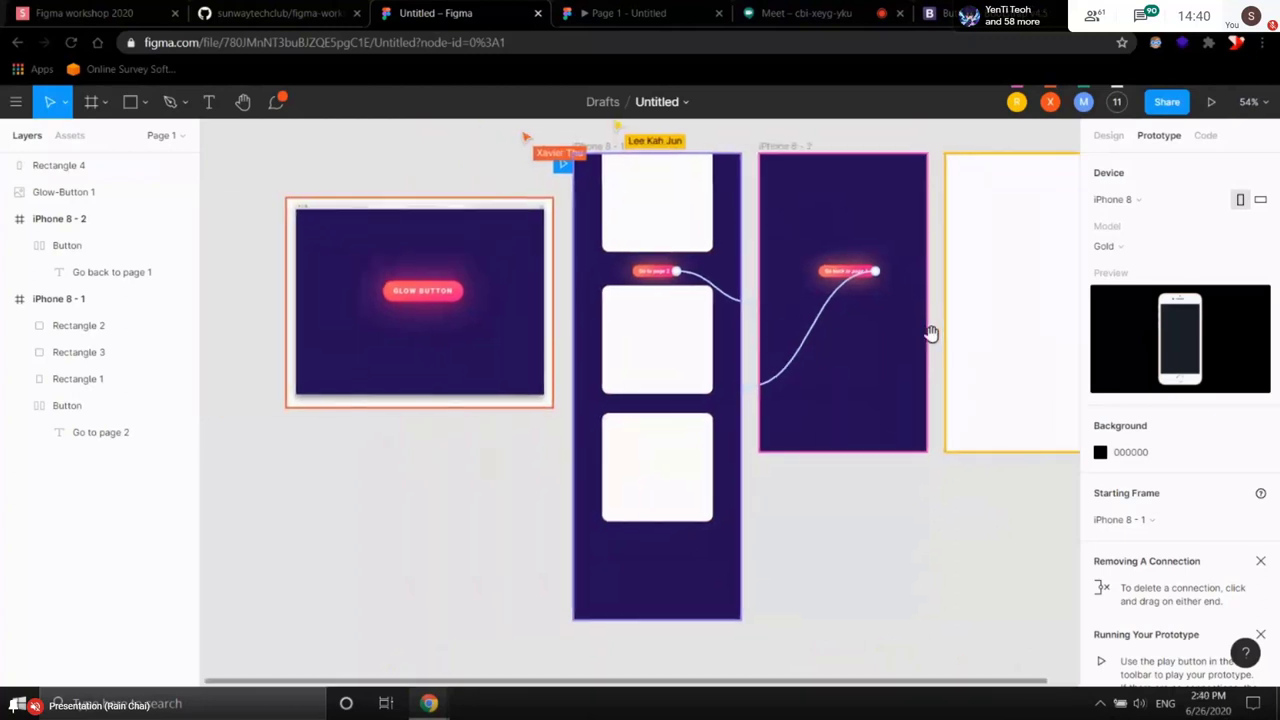
scroll(710, 335, "up", 3)
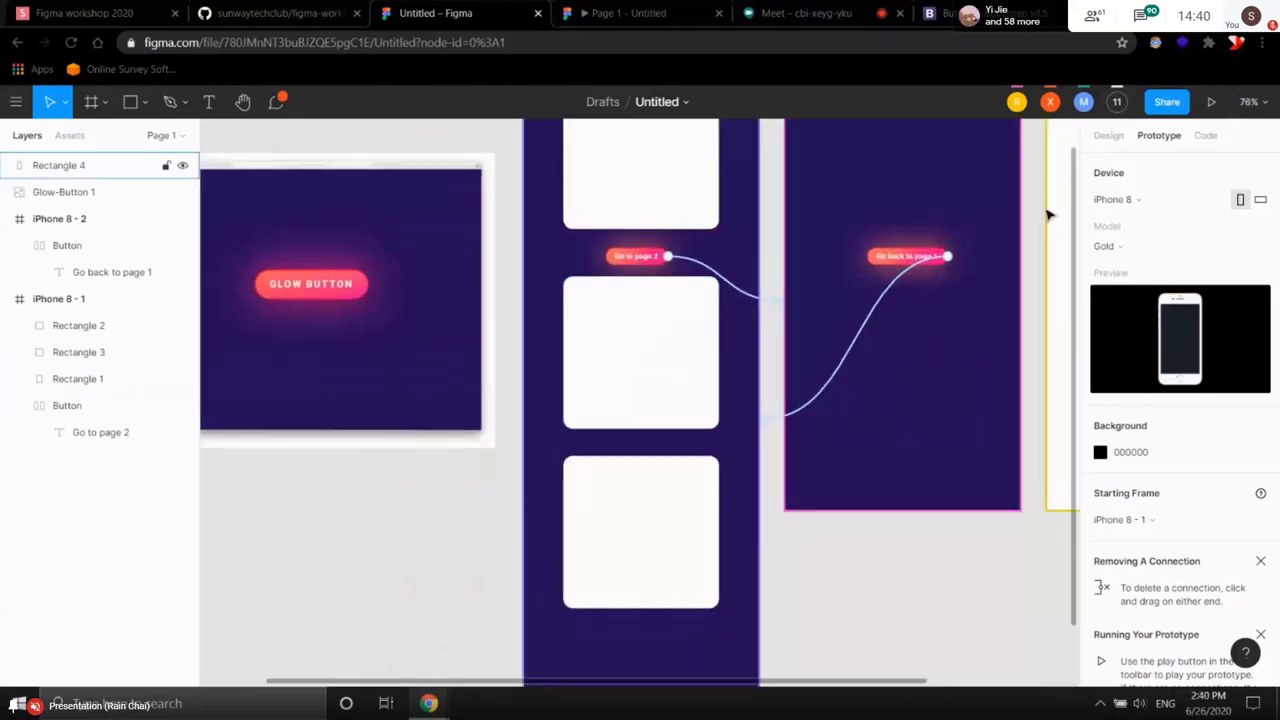
- Compare the design properties of the middle and bottom white rectangles in the iPhone 8 - 1 frame
key("alt+8")
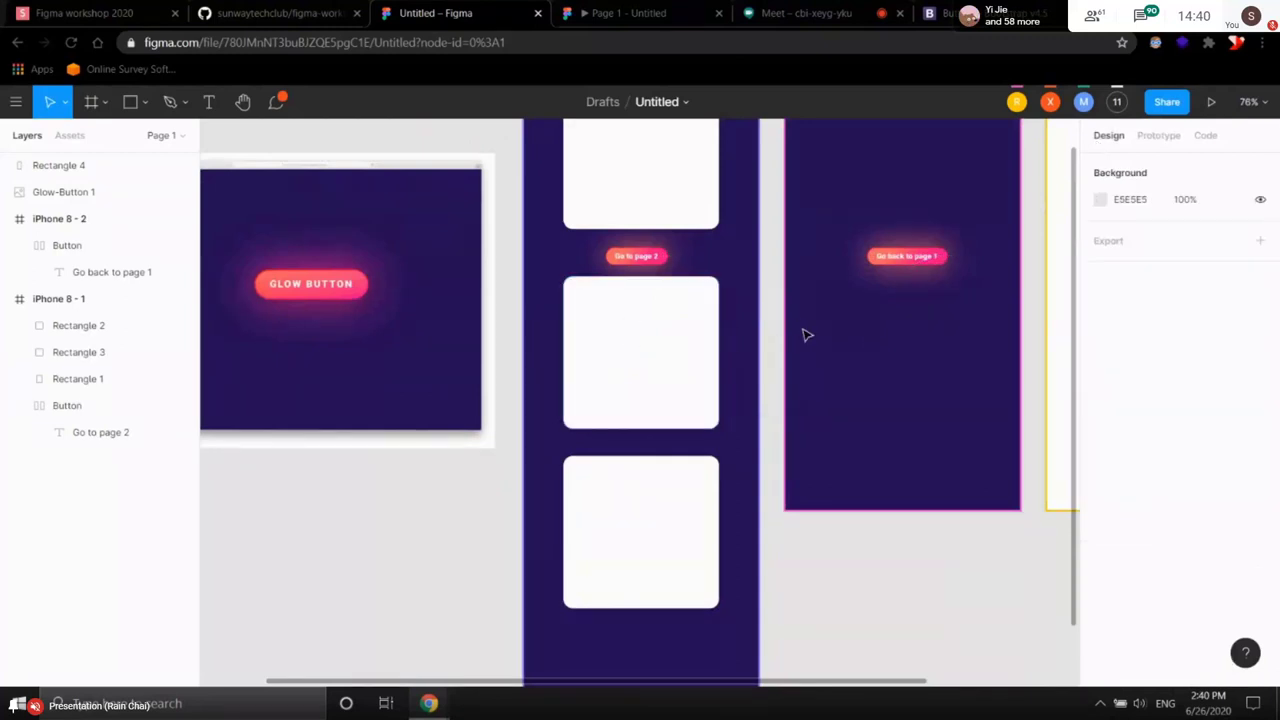
left_click_drag(803, 334, 654, 318)
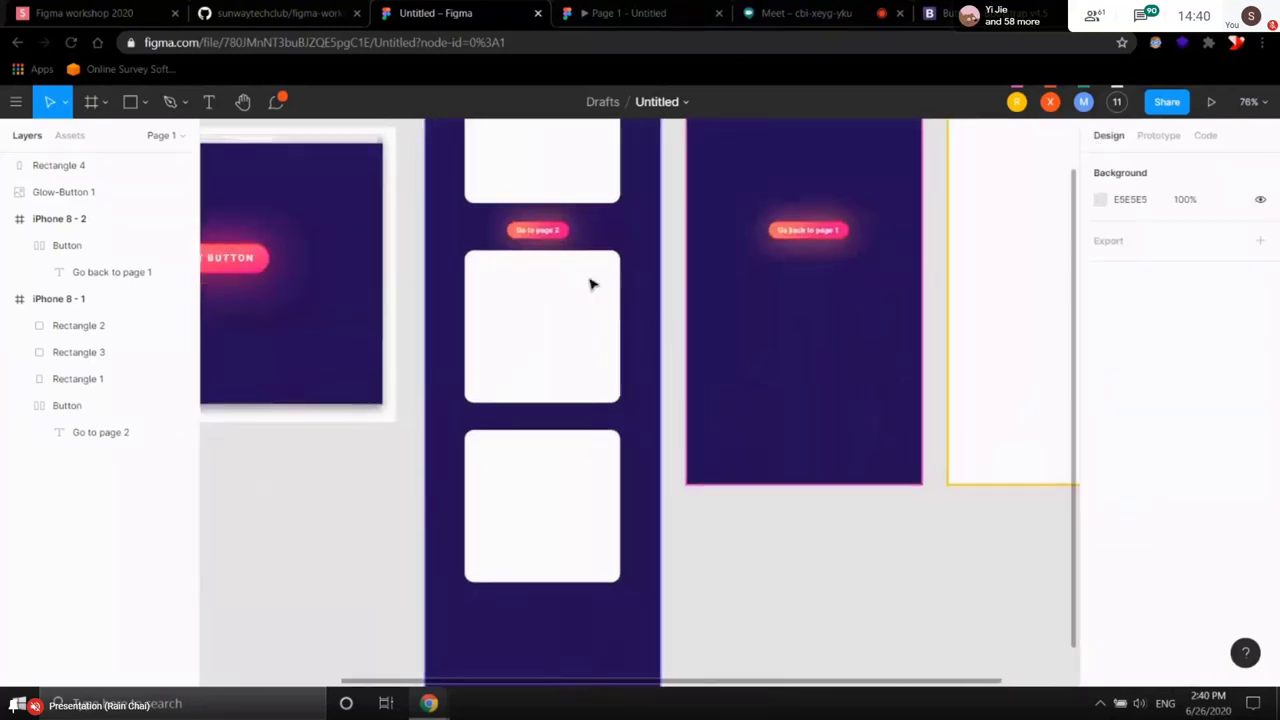
left_click(570, 365)
left_click(585, 463)
left_click(552, 370)
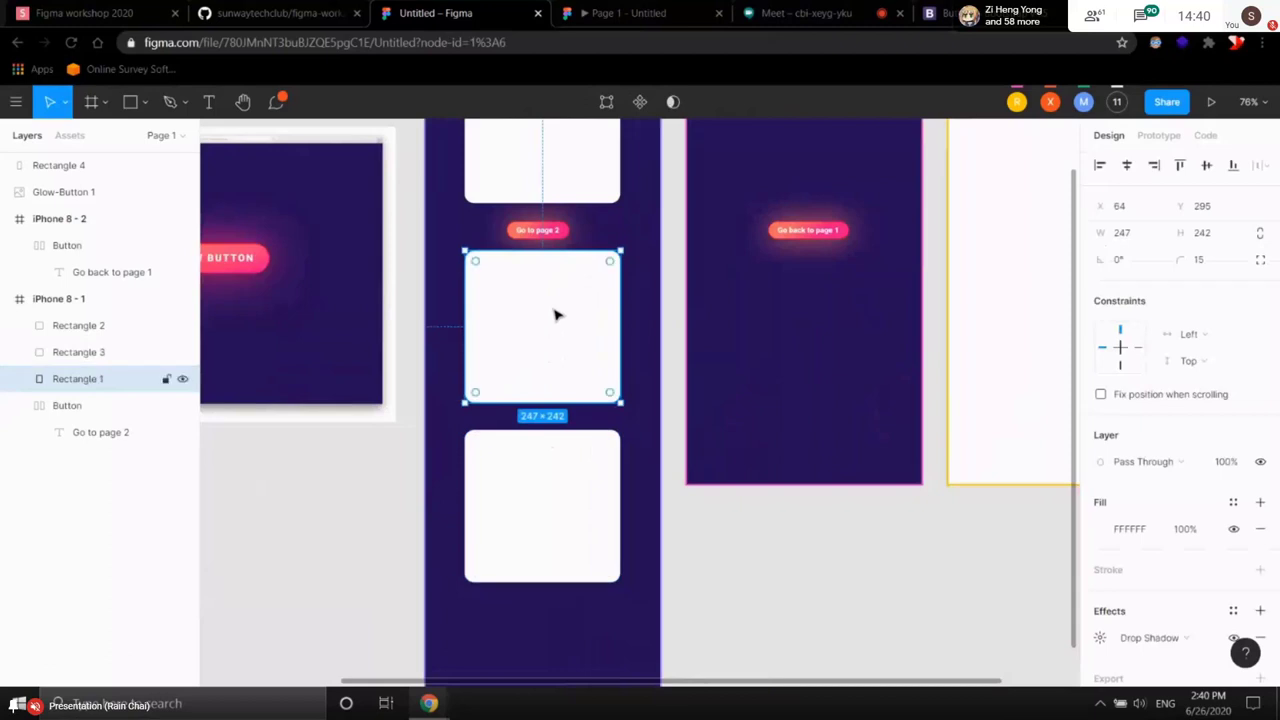
left_click(549, 534)
left_click(598, 392)
left_click_drag(691, 323, 740, 420)
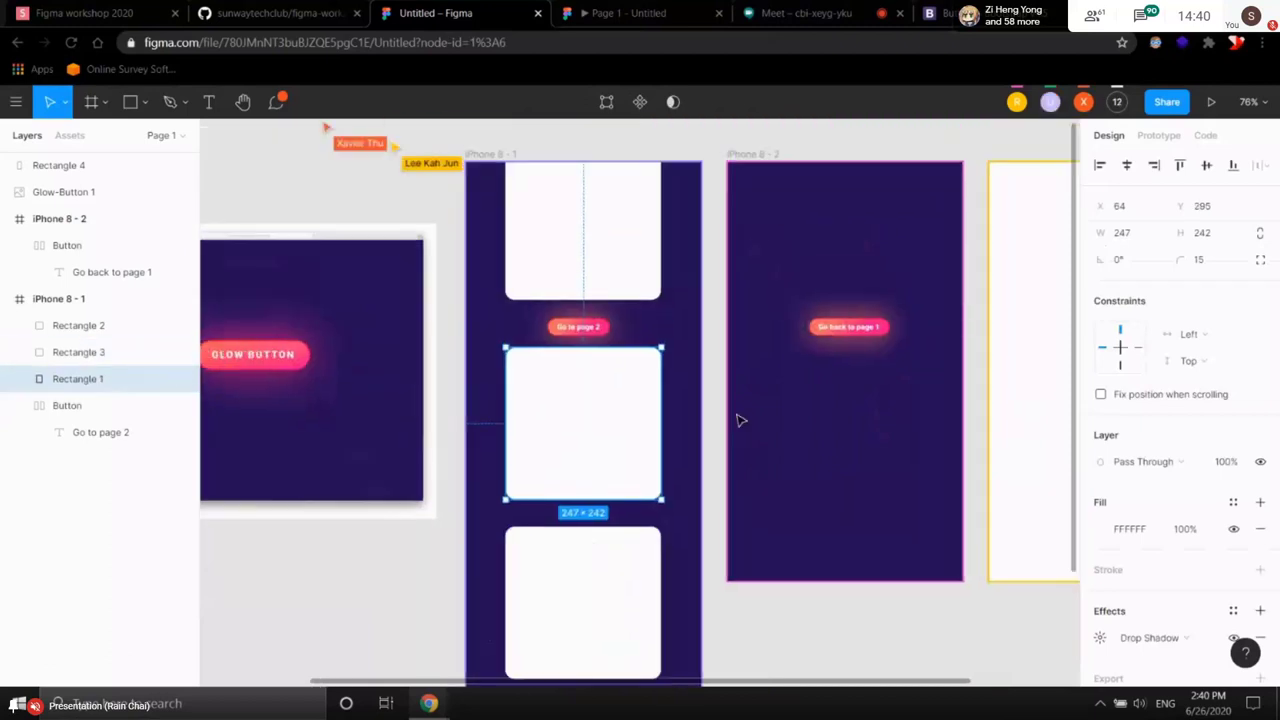
- Change the drop shadow of the bottom white rectangle in the iPhone 8 - 1 frame to a reddish color and inspect its edge
left_click(634, 646)
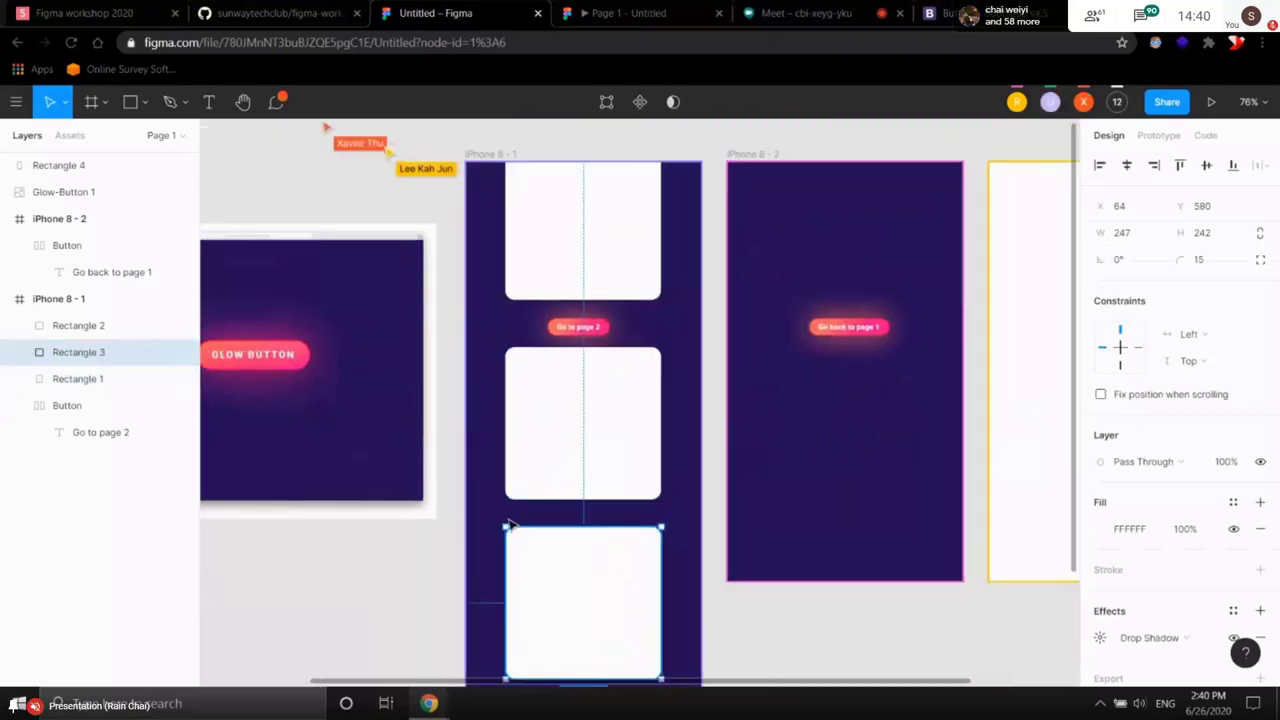
scroll(1085, 437, "down", 1)
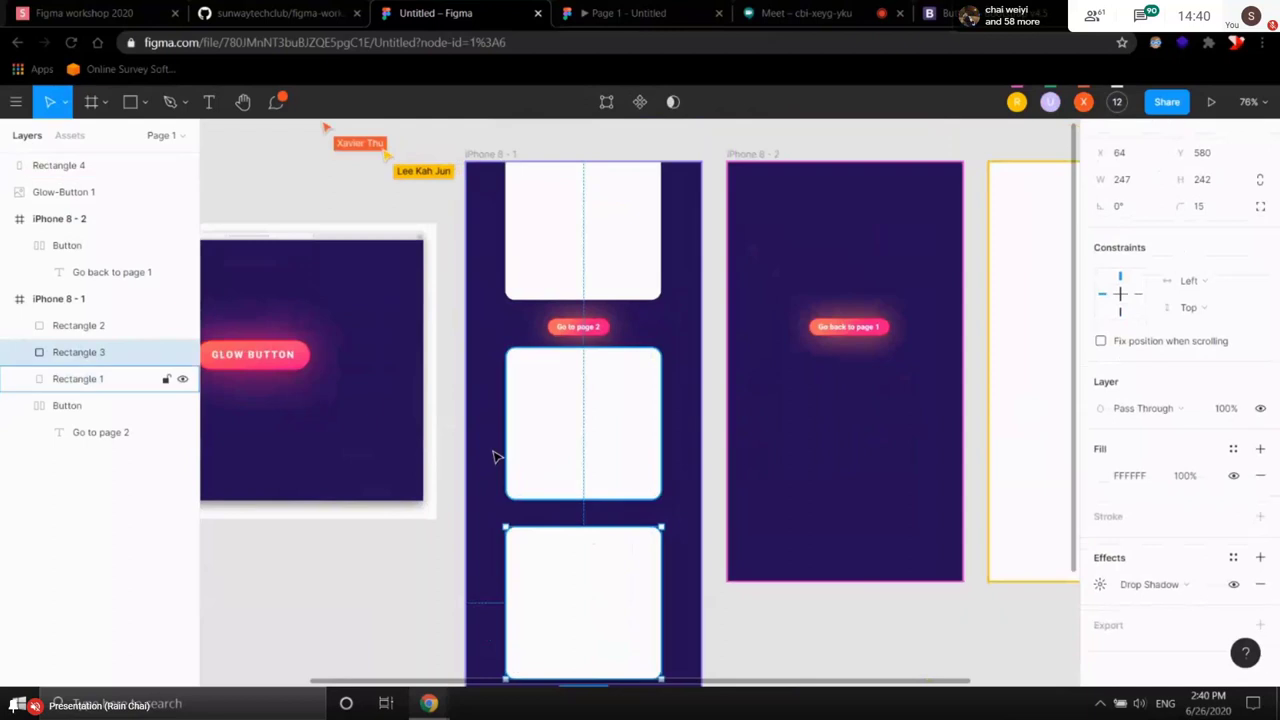
left_click(1100, 585)
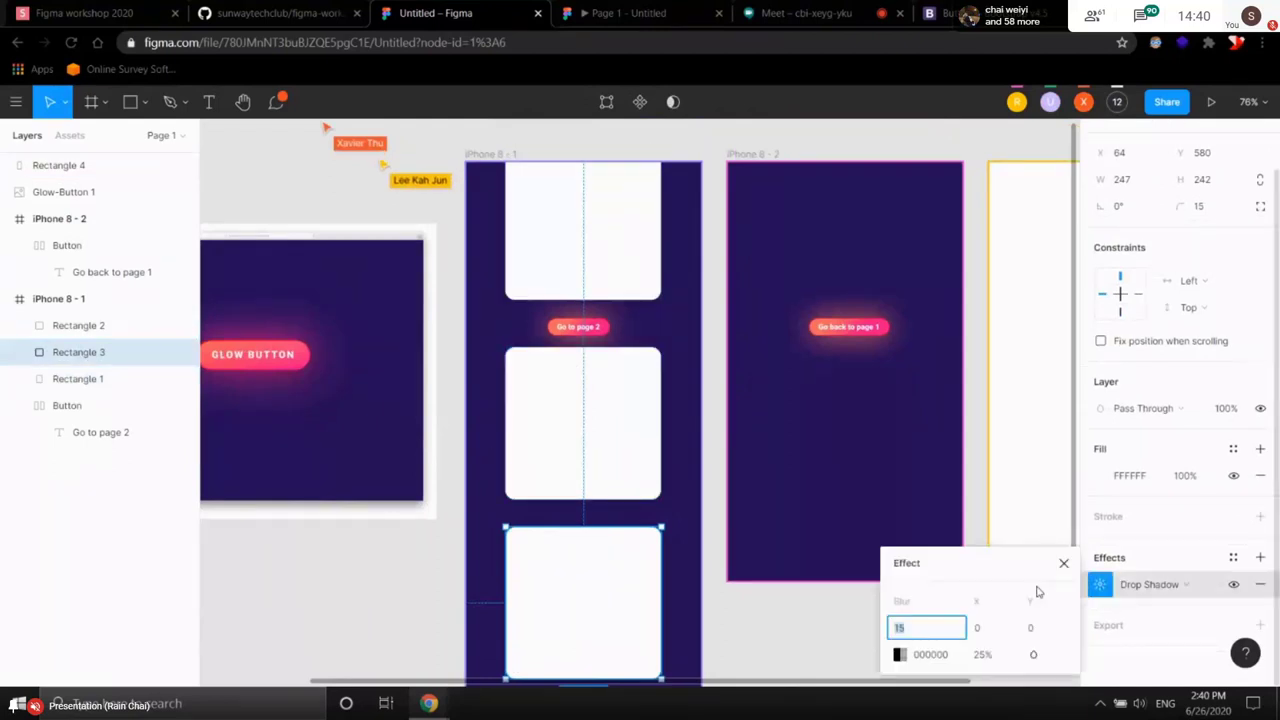
left_click(900, 654)
left_click(789, 609)
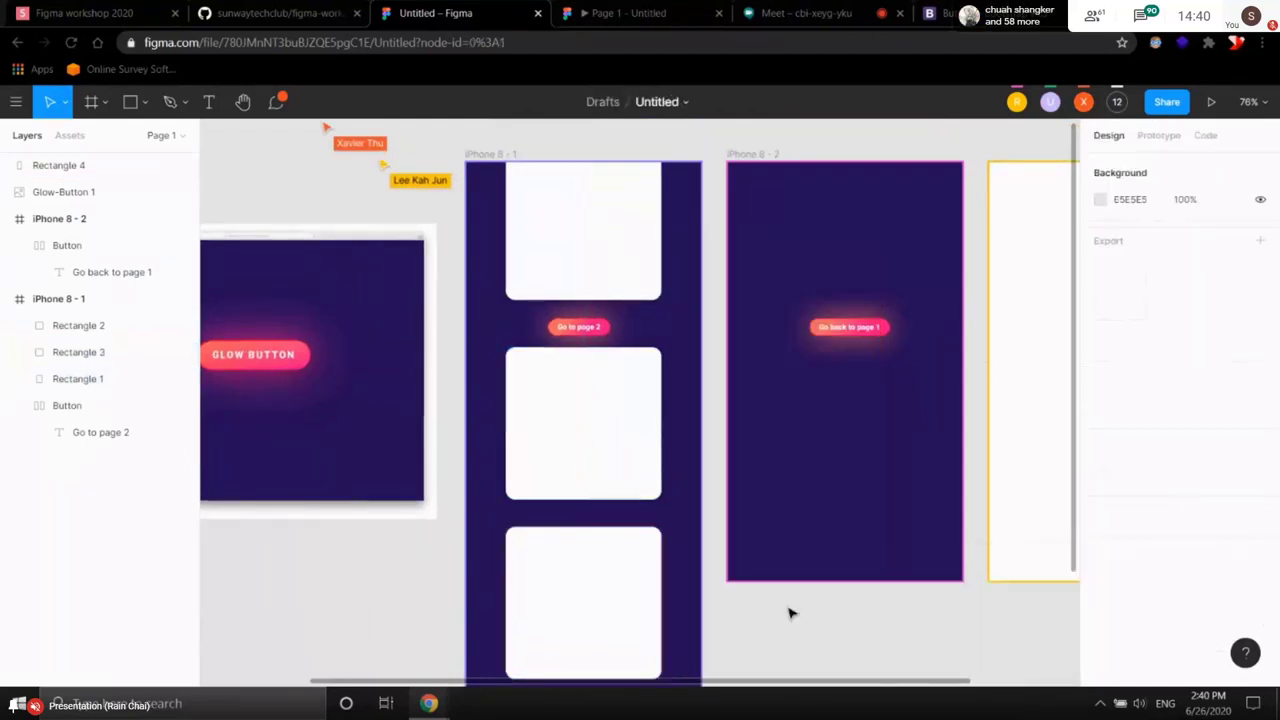
scroll(691, 497, "down", 2)
scroll(712, 507, "up", 5)
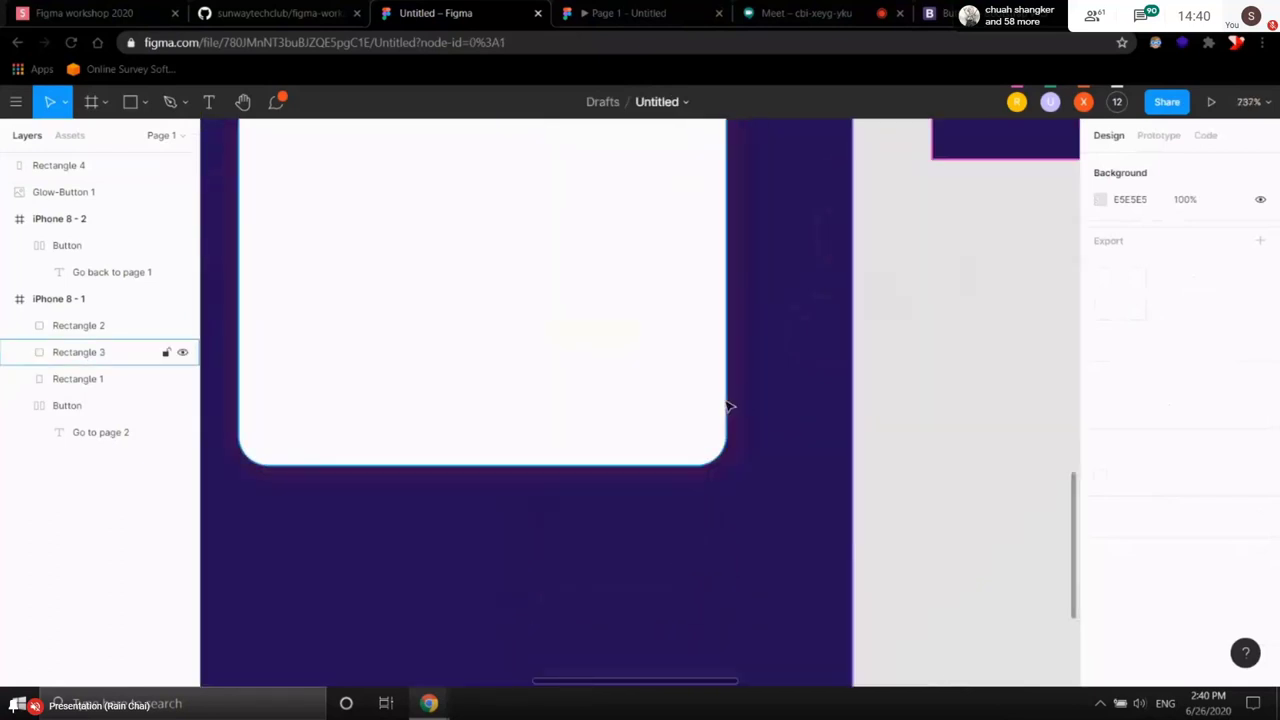
scroll(726, 403, "down", 4)
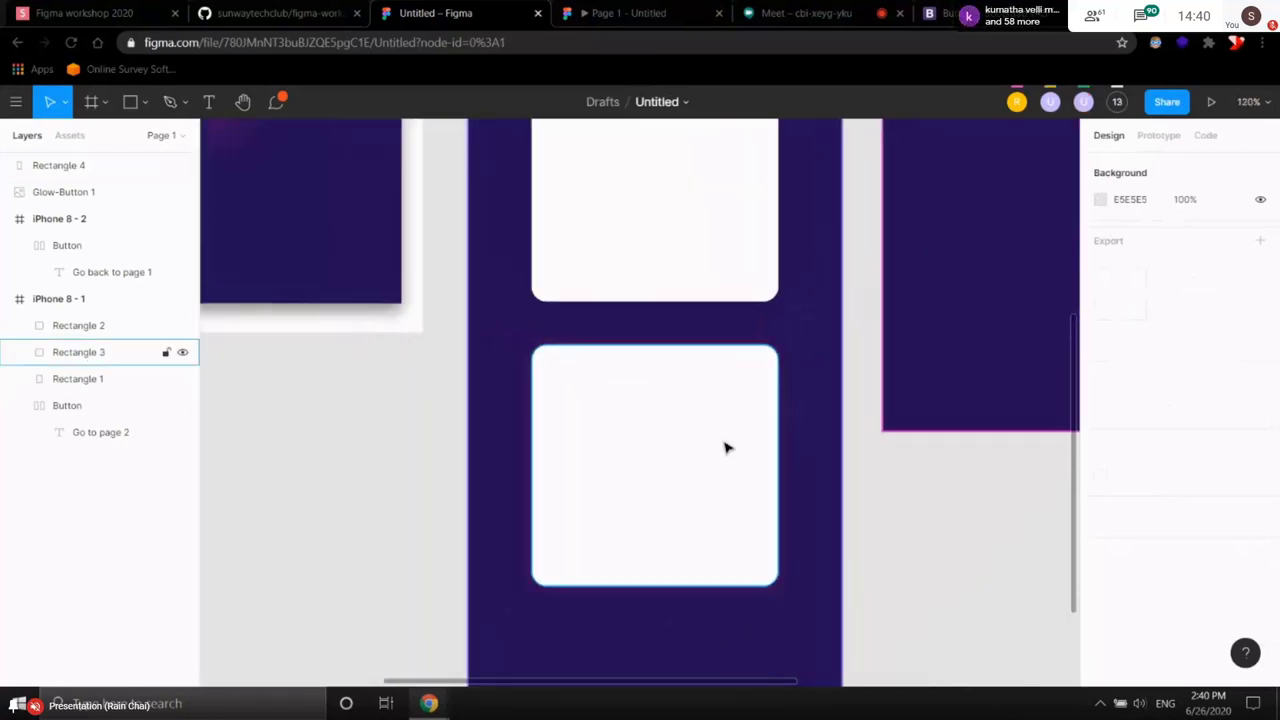
- Turn the bottom white rectangle in the iPhone 8 - 1 frame into a component
scroll(726, 446, "down", 2)
scroll(829, 506, "up", 3)
left_click(688, 316)
left_click(700, 177)
left_click(715, 197)
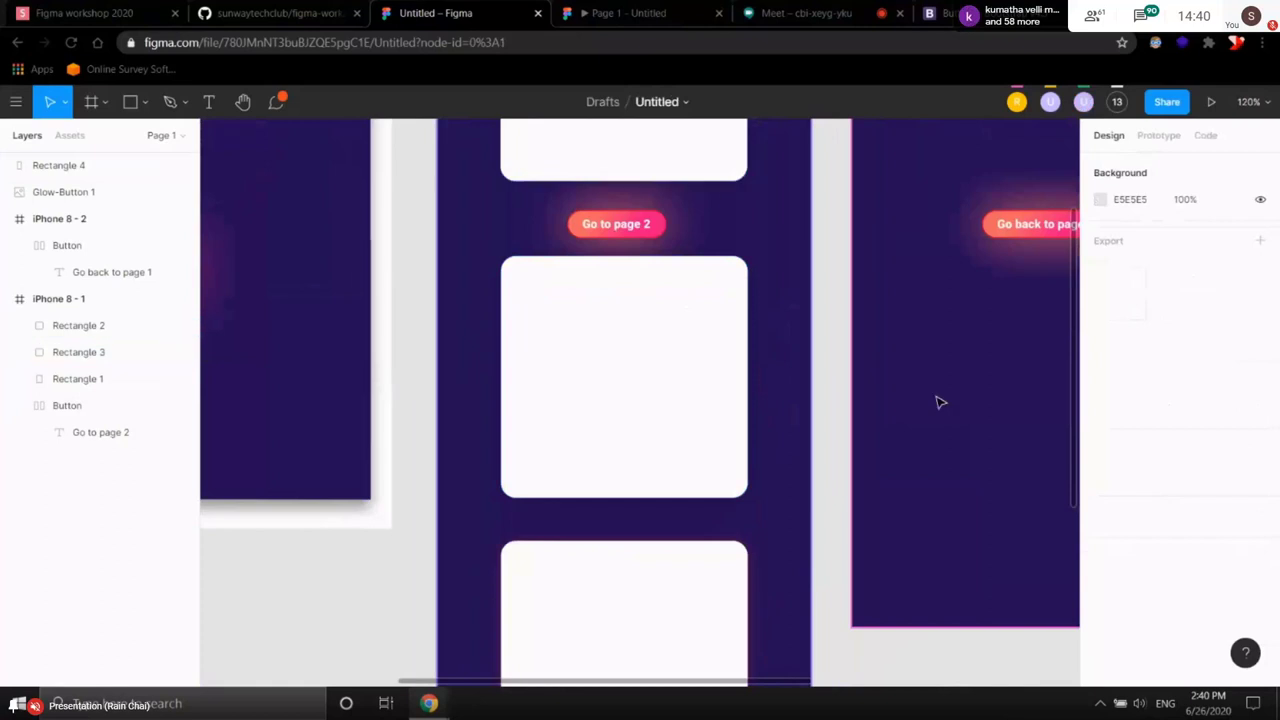
left_click_drag(937, 400, 591, 403)
scroll(591, 403, "down", 5)
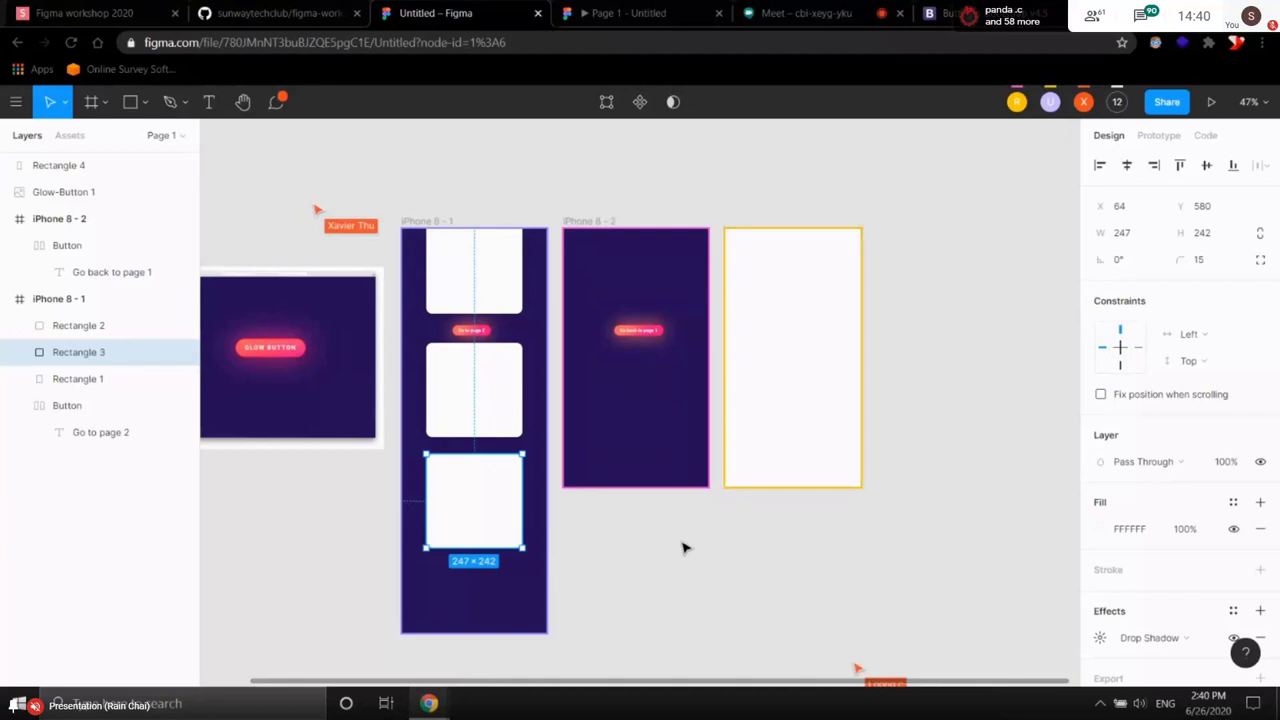
mouse_move(478, 483)
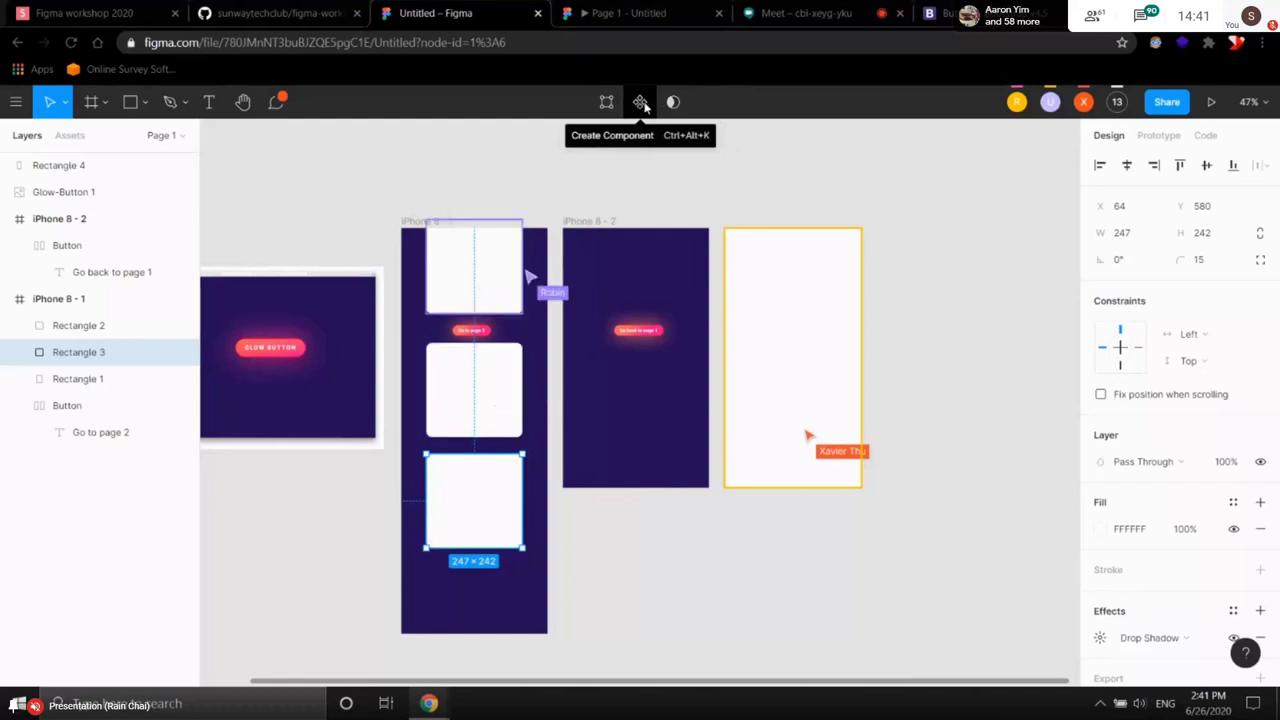
left_click(641, 103)
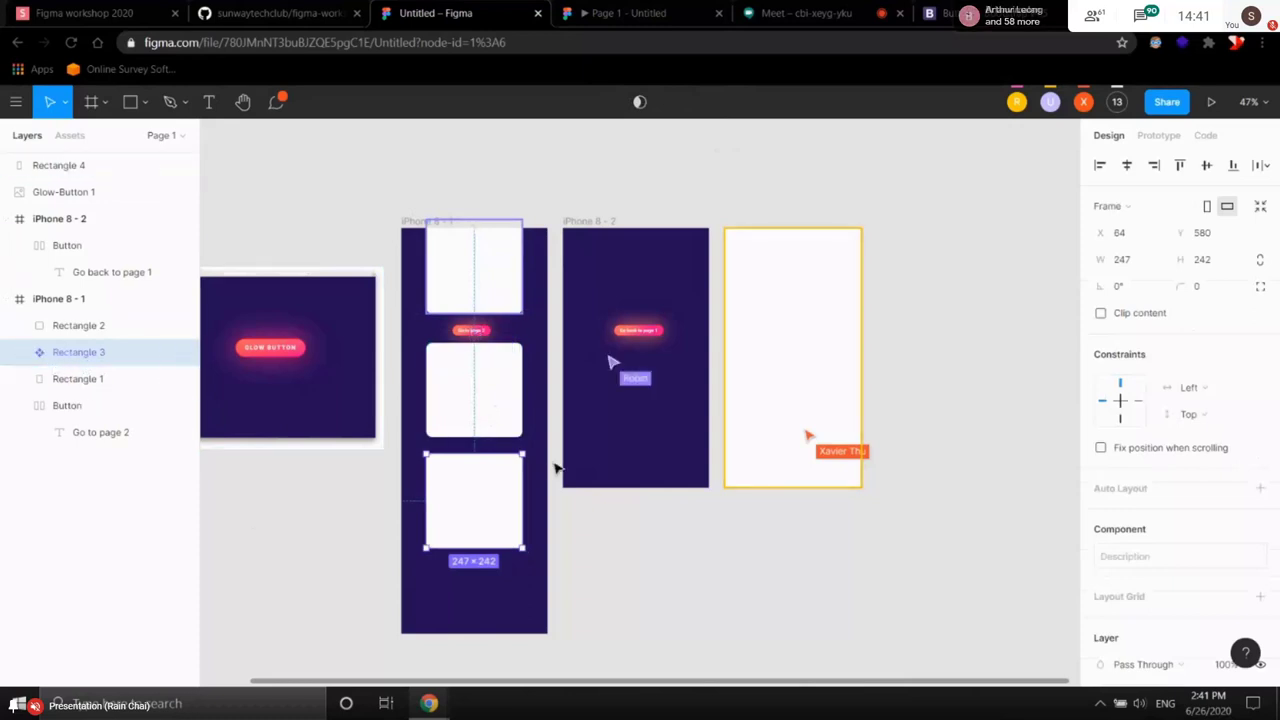
- Delete the top and middle white rectangles from the iPhone 8 - 1 frame, keeping the component
scroll(556, 468, "up", 5)
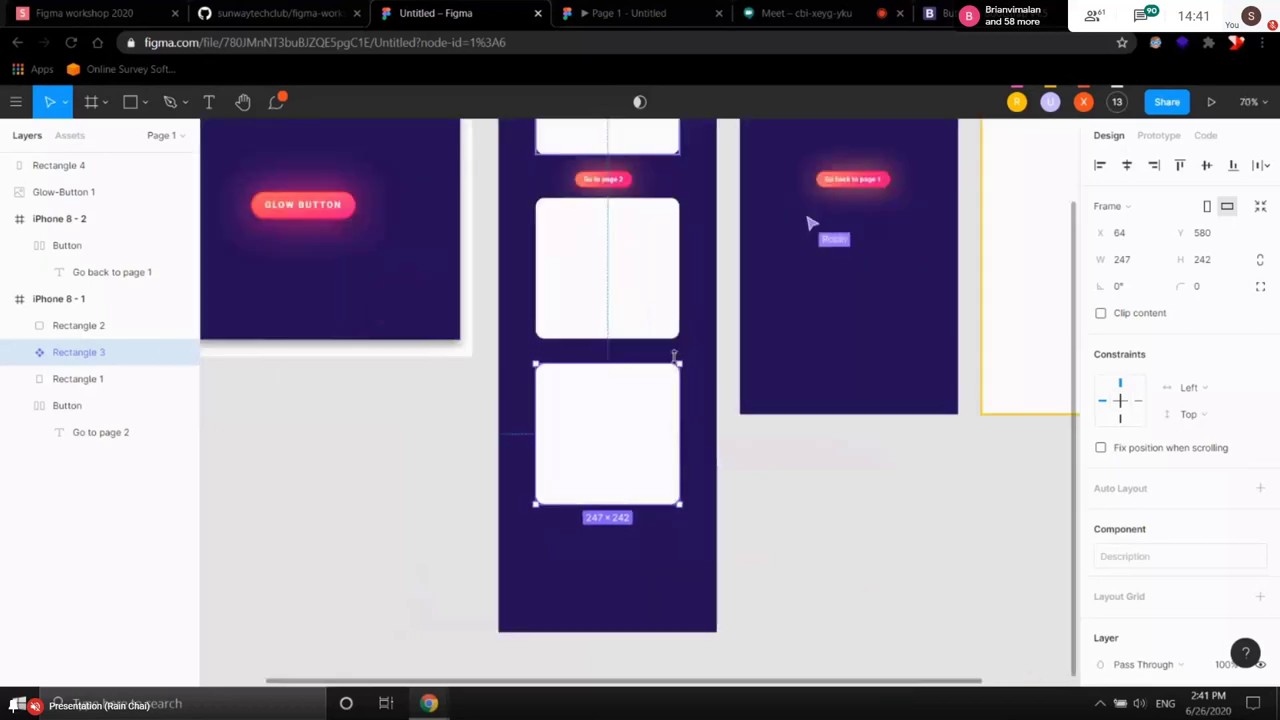
left_click(667, 310)
key("Delete")
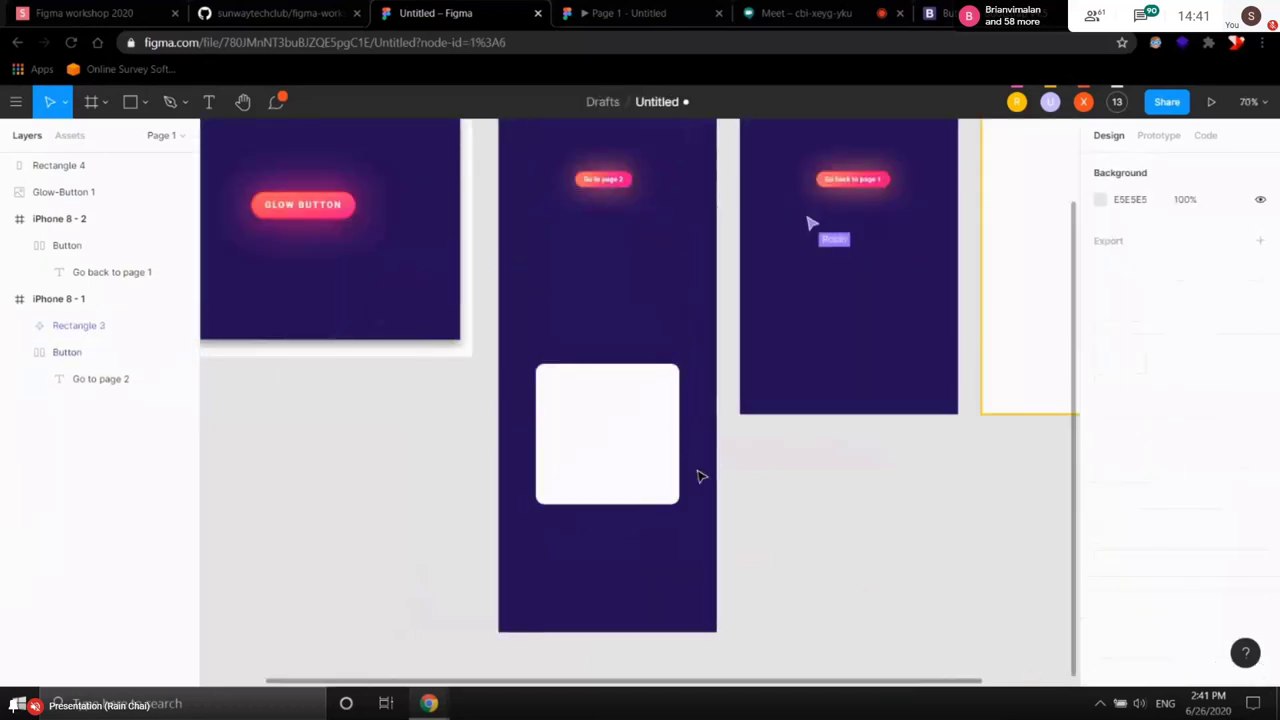
- Paste two instances of the rectangle component, placing one below the Go to page 2 button at about Y 307 and one above the button
key("ctrl+v")
left_click_drag(600, 337, 597, 277)
scroll(643, 375, "up", 2)
key("ctrl+v")
left_click_drag(641, 375, 636, 186)
left_click(720, 640)
scroll(775, 508, "down", 2)
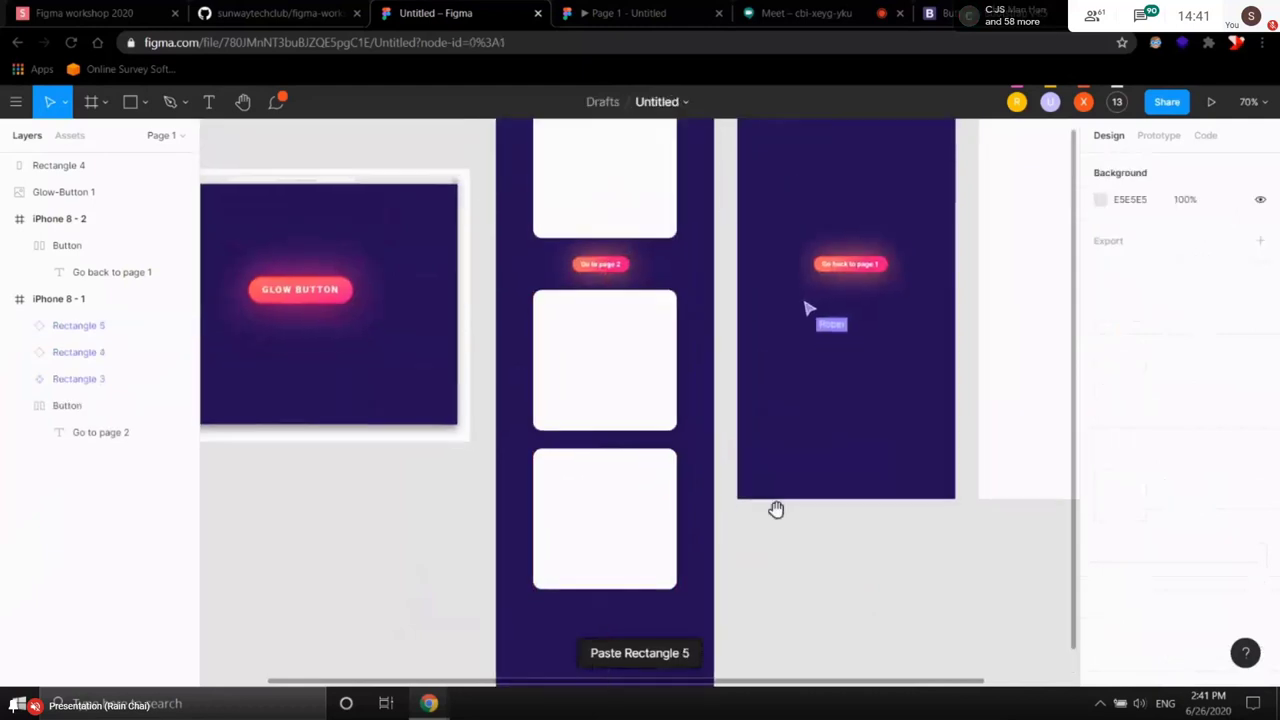
- Select the Rectangle 5 and Rectangle 4 instances in turn to examine how they relate to the master component
left_click(49, 331)
left_click(59, 358)
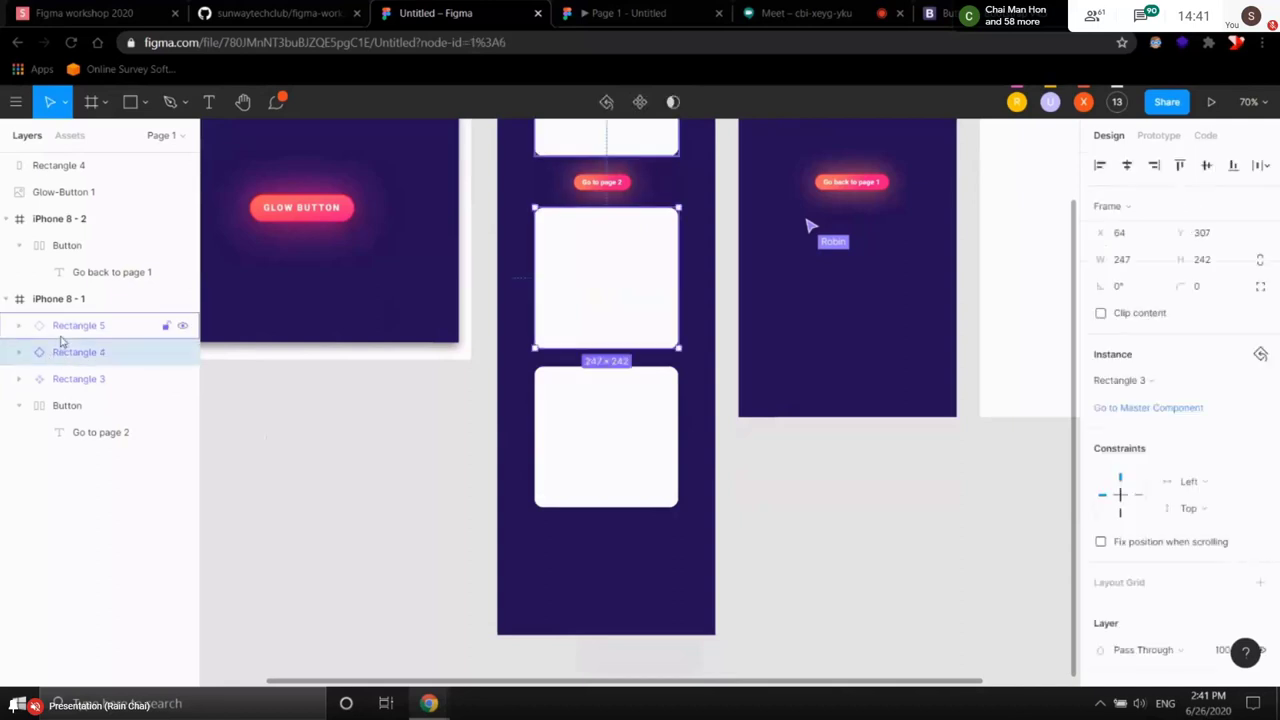
left_click(56, 328)
left_click(60, 350)
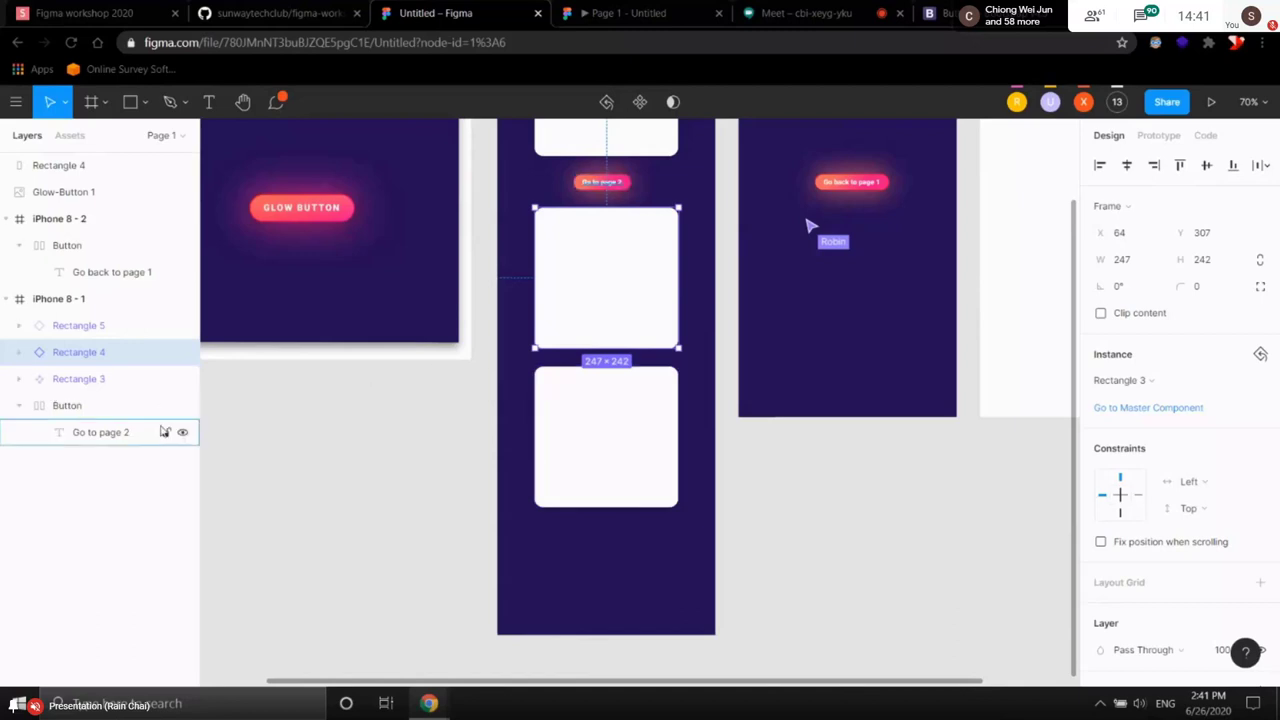
- Add another instance of the Rectangle 3 component from the local assets below the bottom rectangle in the iPhone 8 - 1 frame
left_click(540, 466)
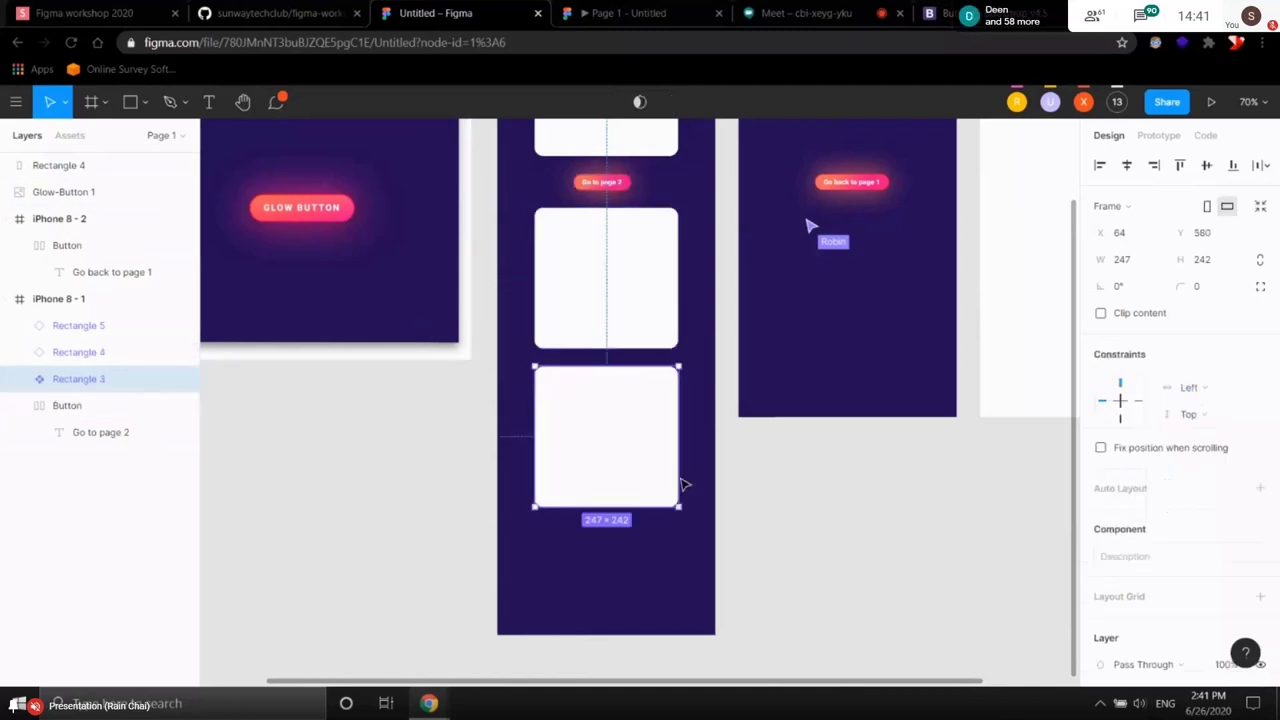
left_click(68, 136)
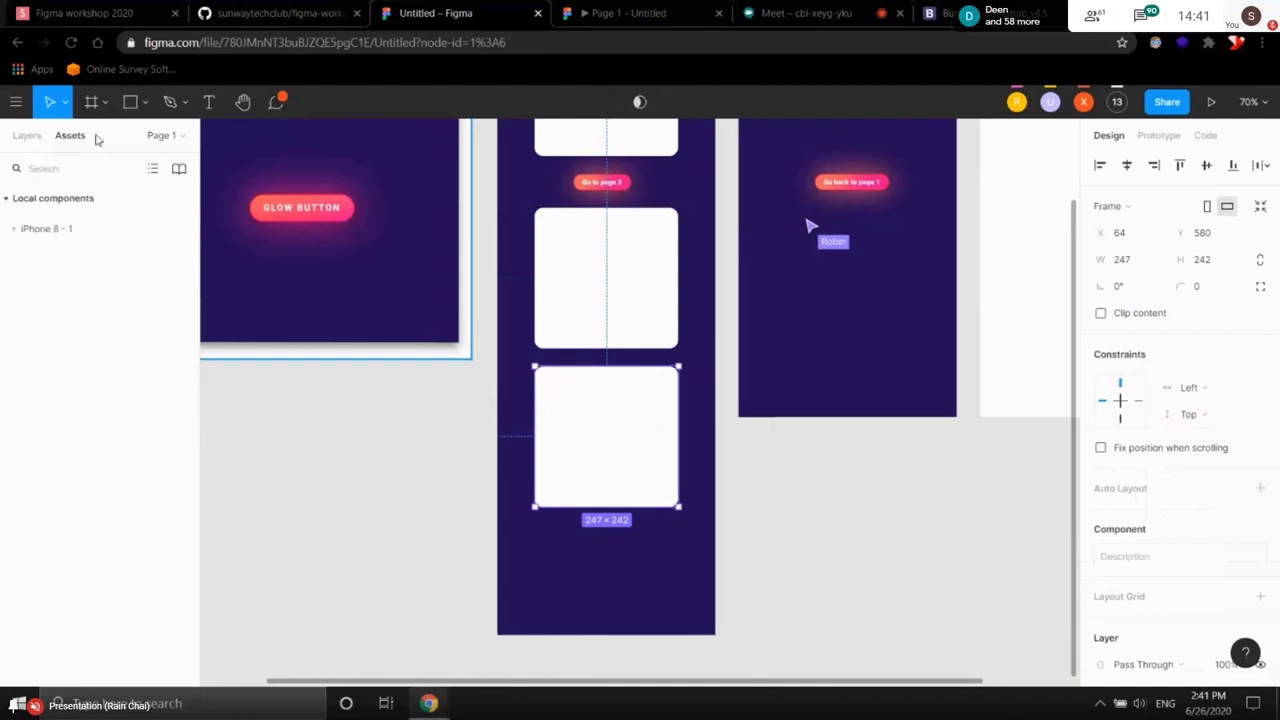
left_click(14, 229)
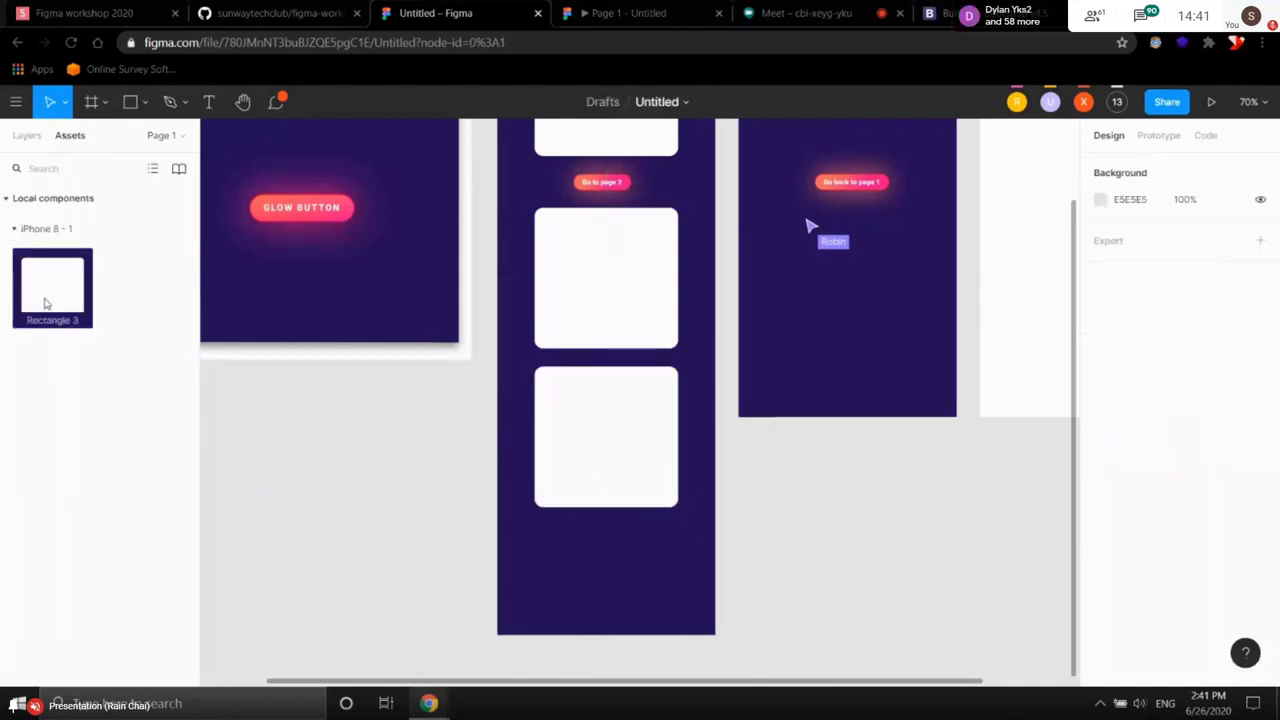
left_click_drag(45, 303, 622, 596)
left_click_drag(620, 583, 640, 580)
- Change the Rectangle 3 master component's color to red, FF0D0D
left_click(648, 470)
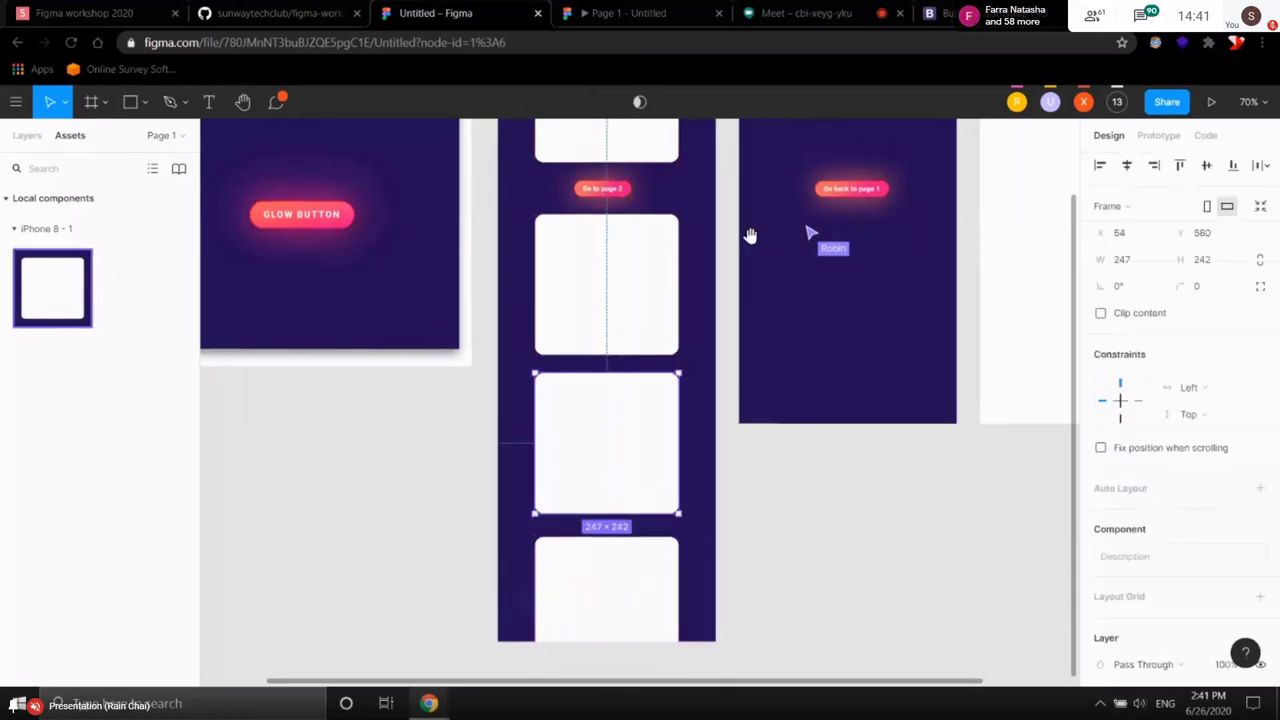
scroll(749, 234, "up", 2)
scroll(686, 563, "down", 2)
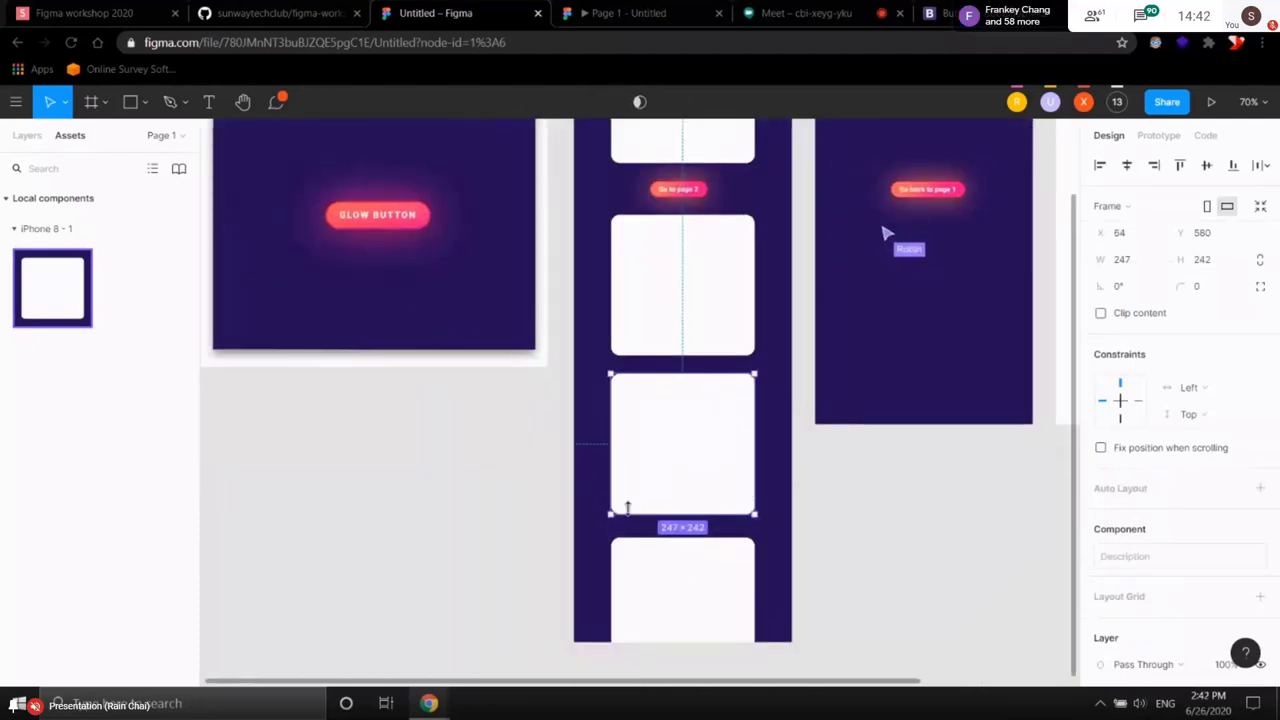
scroll(1200, 468, "down", 3)
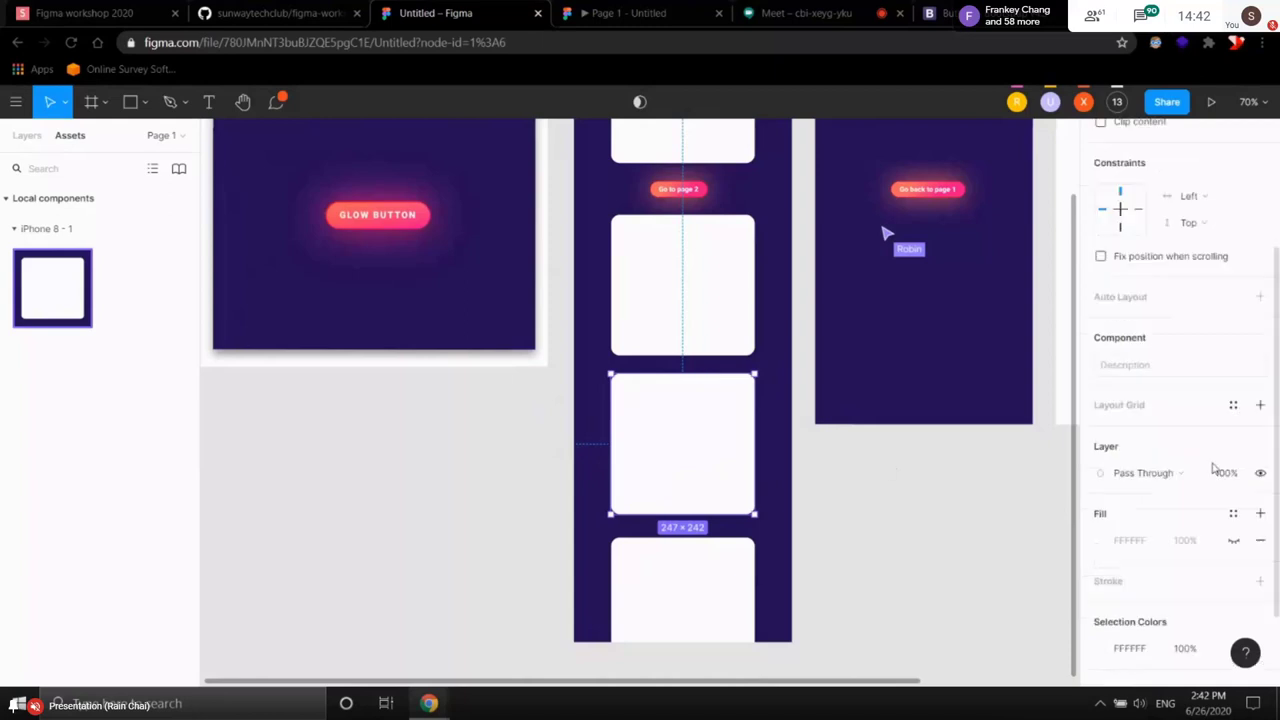
left_click(1102, 545)
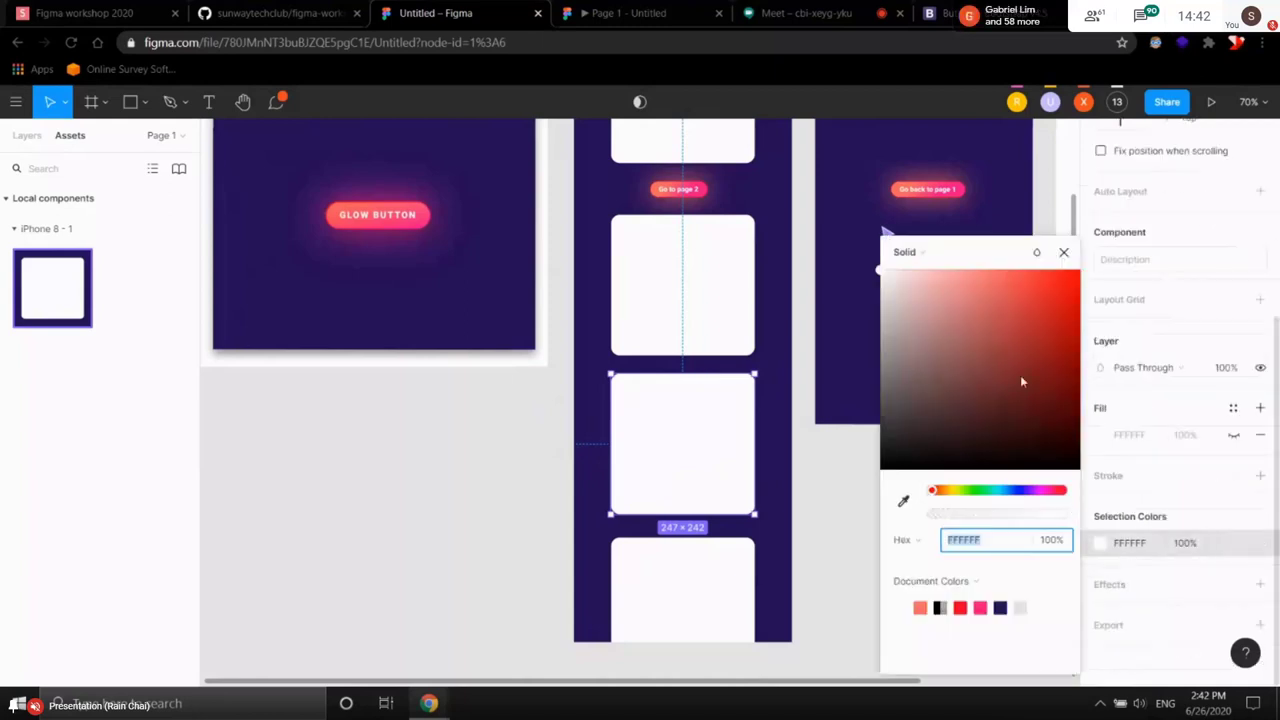
left_click(1055, 270)
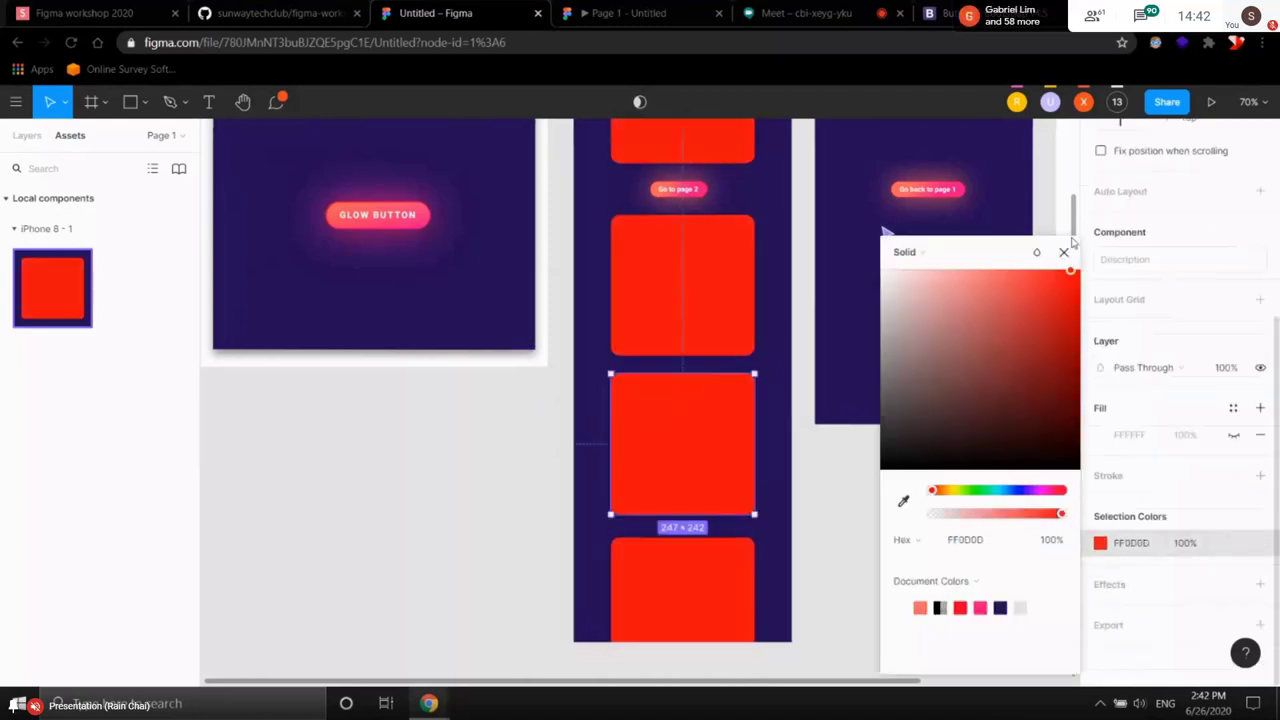
left_click(794, 331)
scroll(723, 174, "up", 2)
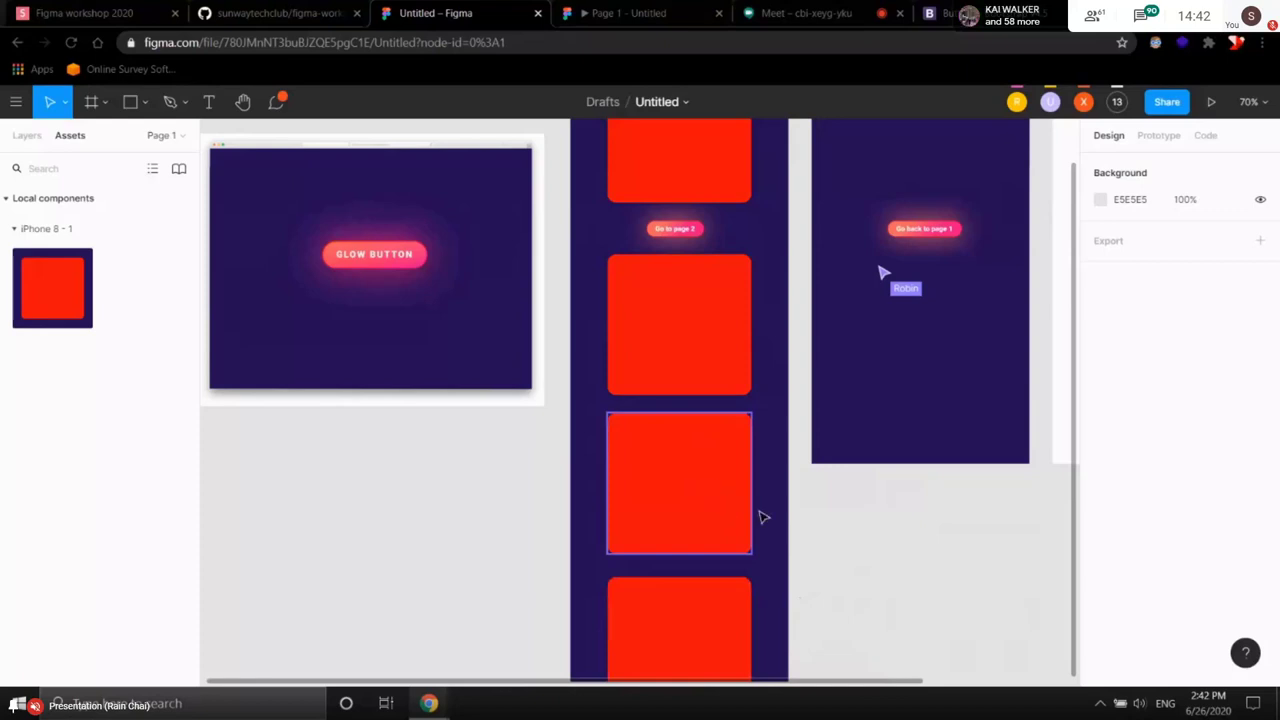
- Set the Rectangle 3 master component's color back to white, FFFFFF
left_click(717, 490)
scroll(1143, 580, "down", 3)
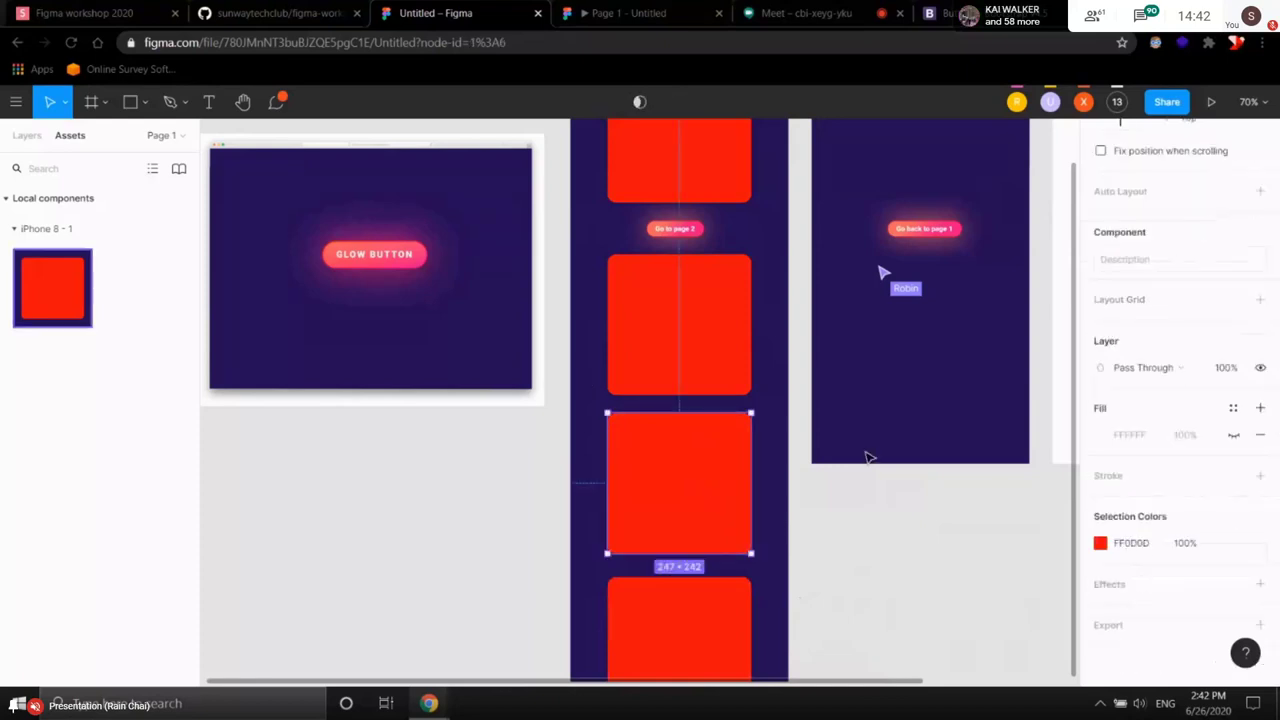
scroll(940, 491, "right", 2)
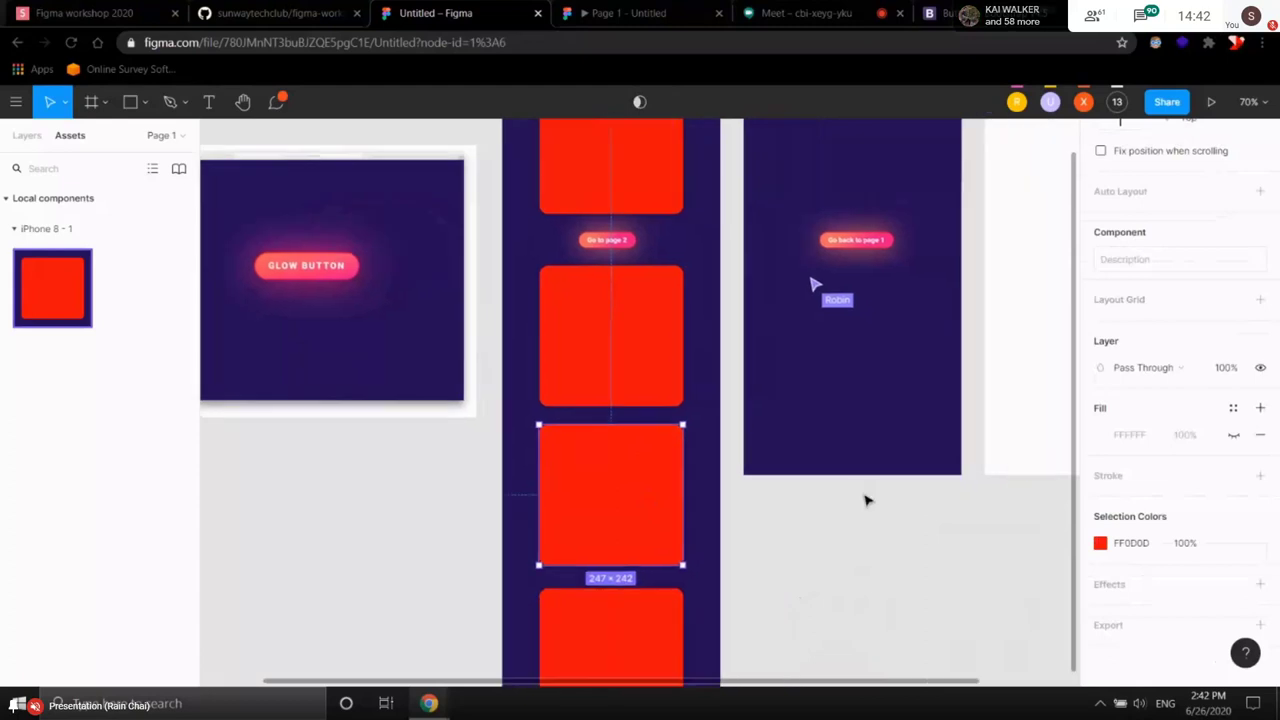
left_click(866, 494)
left_click(42, 279)
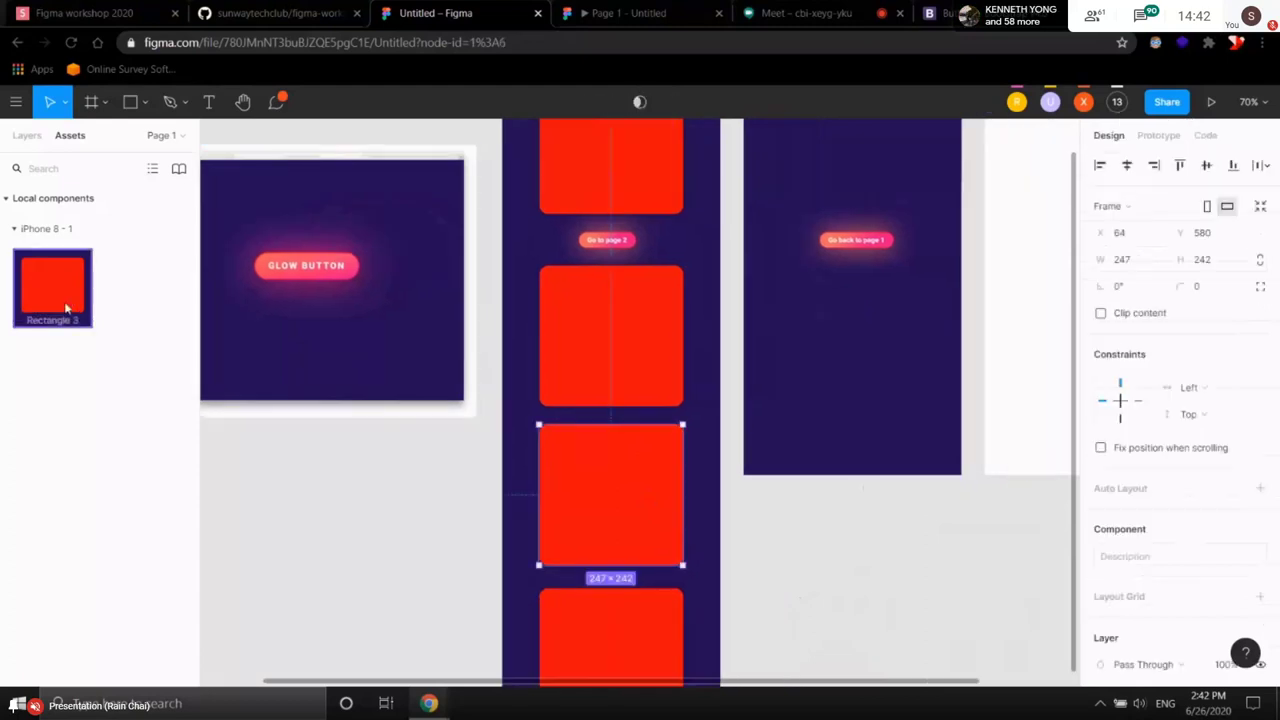
scroll(1105, 545, "down", 3)
left_click(1100, 543)
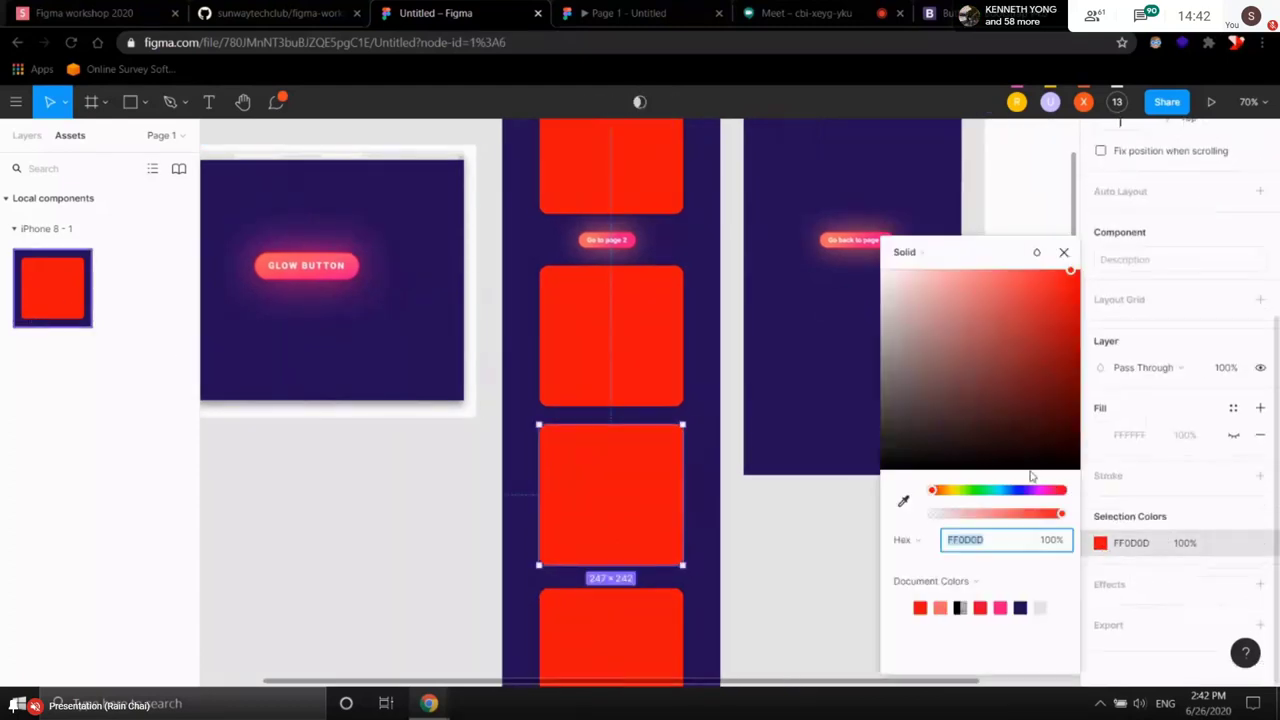
type("FF4A4A")
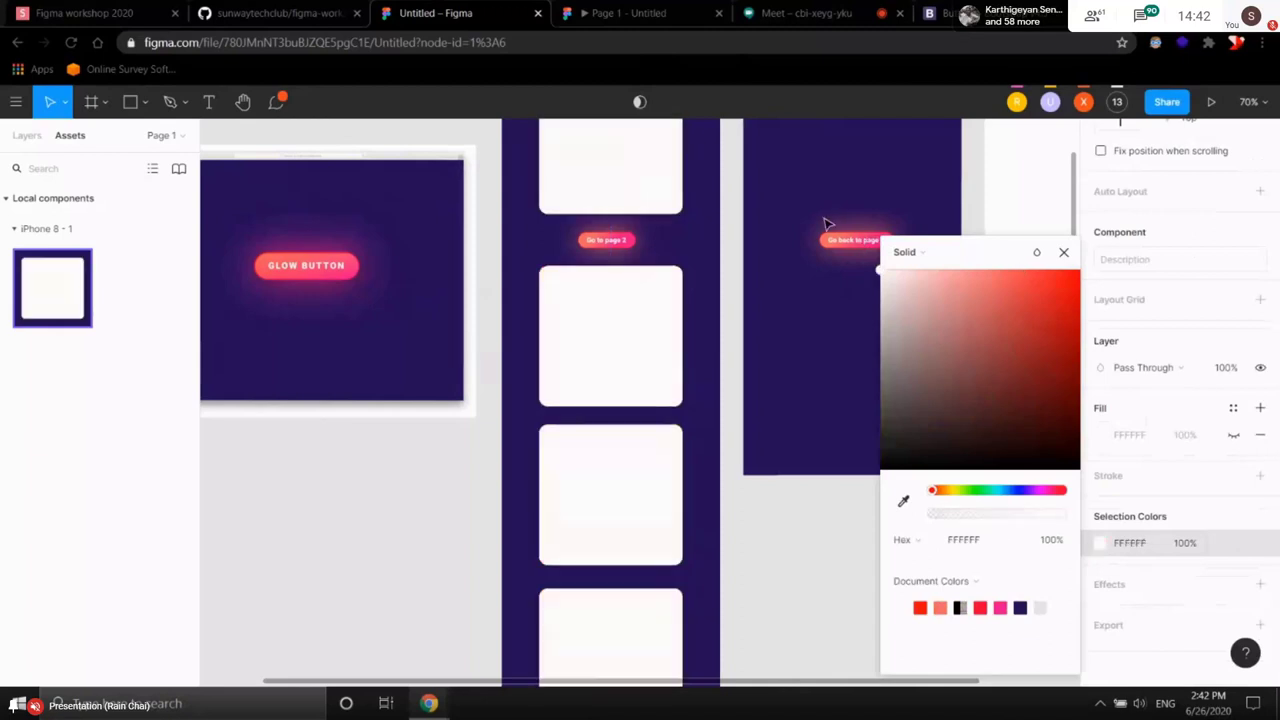
left_click(828, 411)
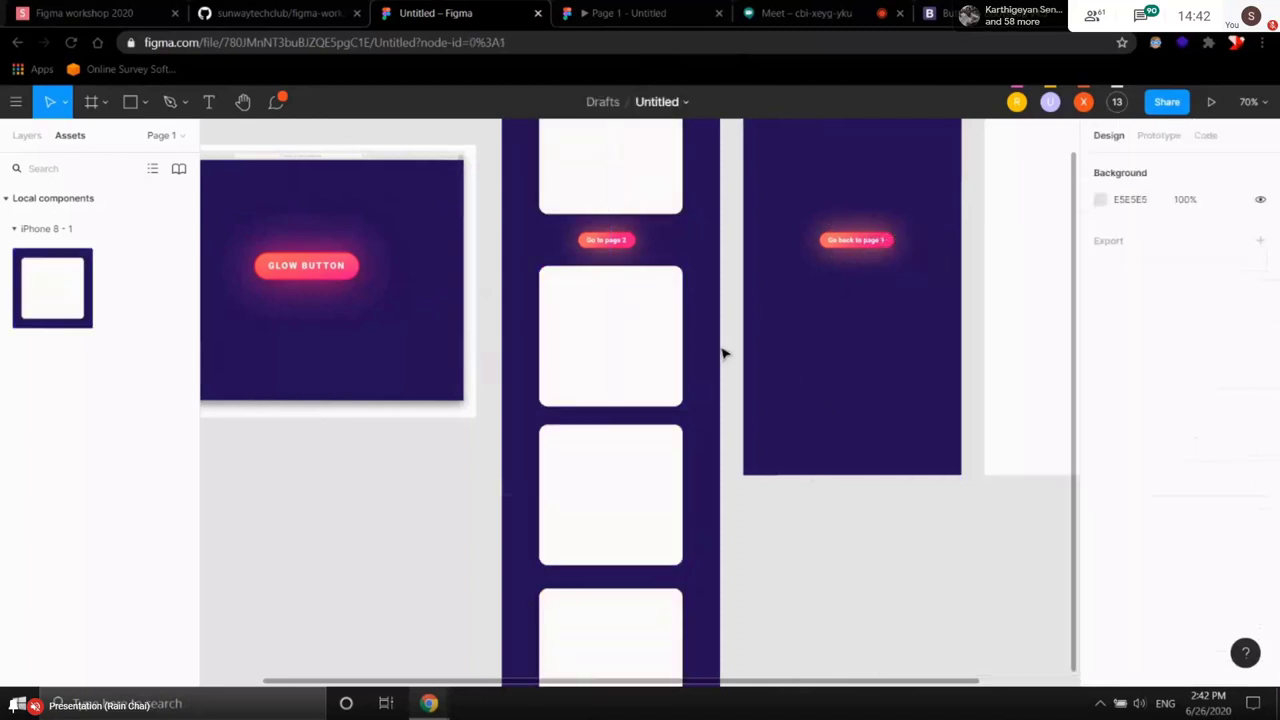
- Detach the rectangle instance above the Go to page 2 button from its master component
scroll(828, 289, "up", 2)
scroll(828, 289, "left", 1)
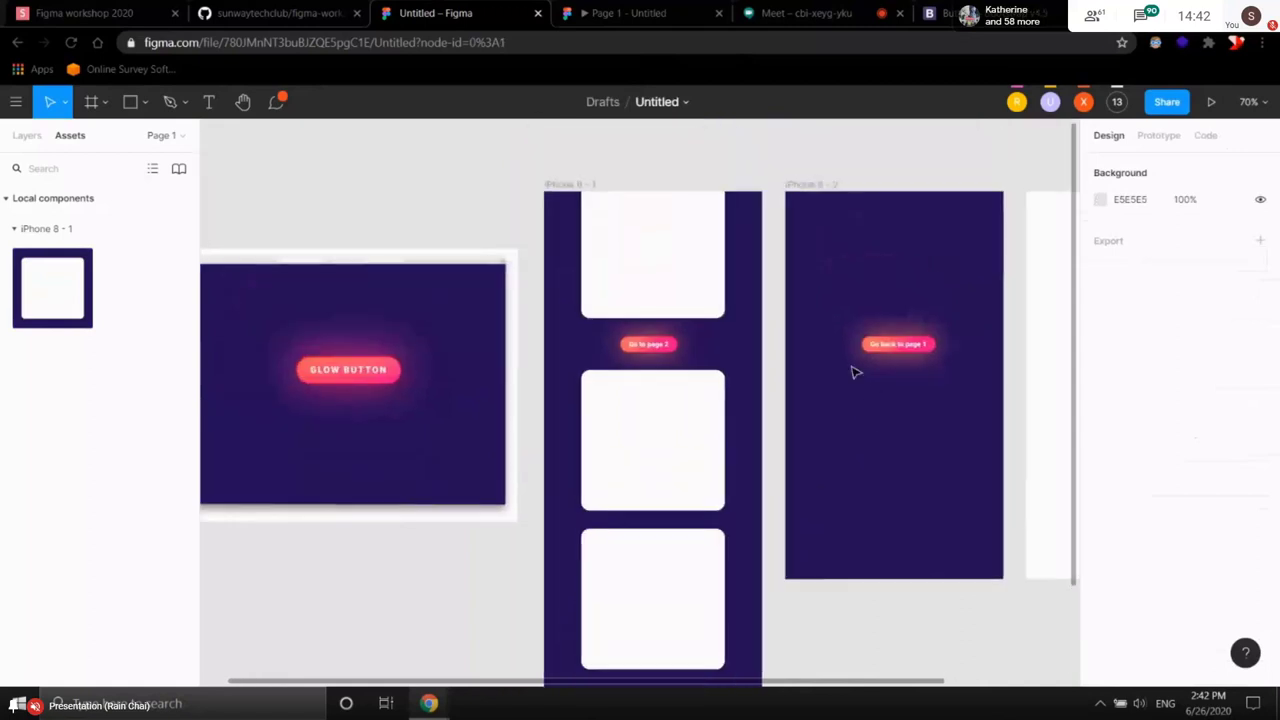
left_click(661, 262)
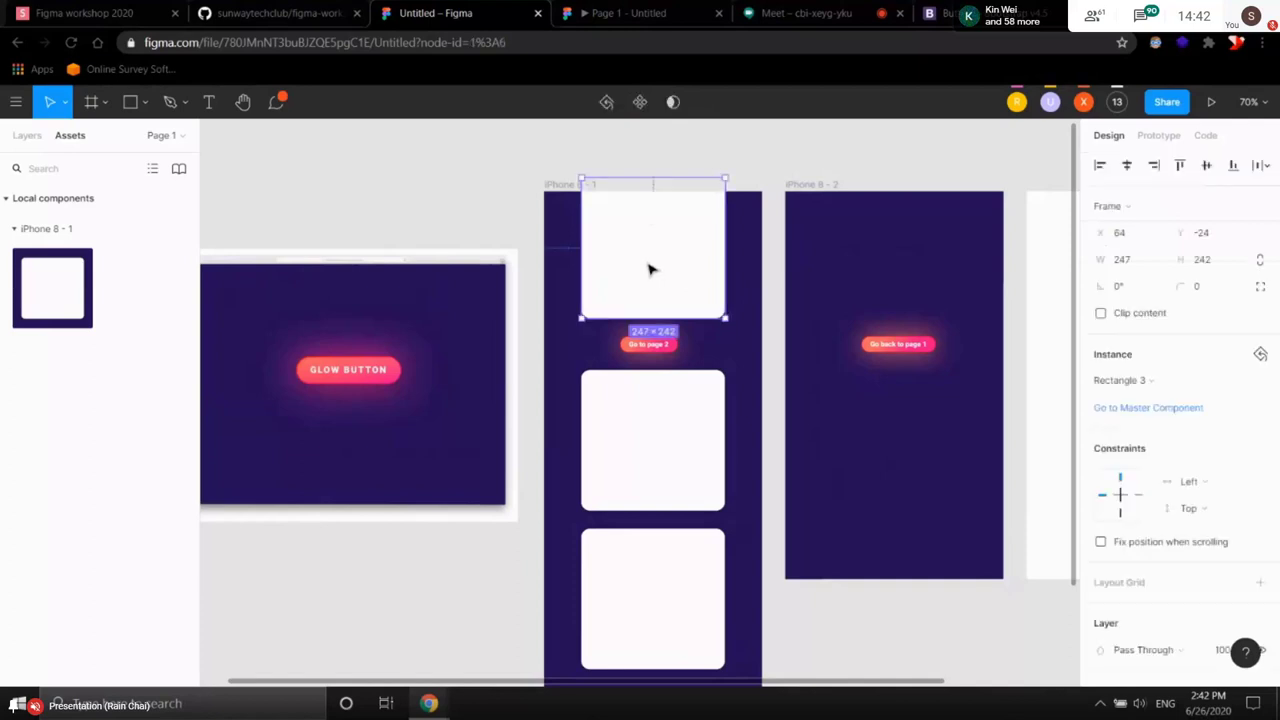
right_click(650, 264)
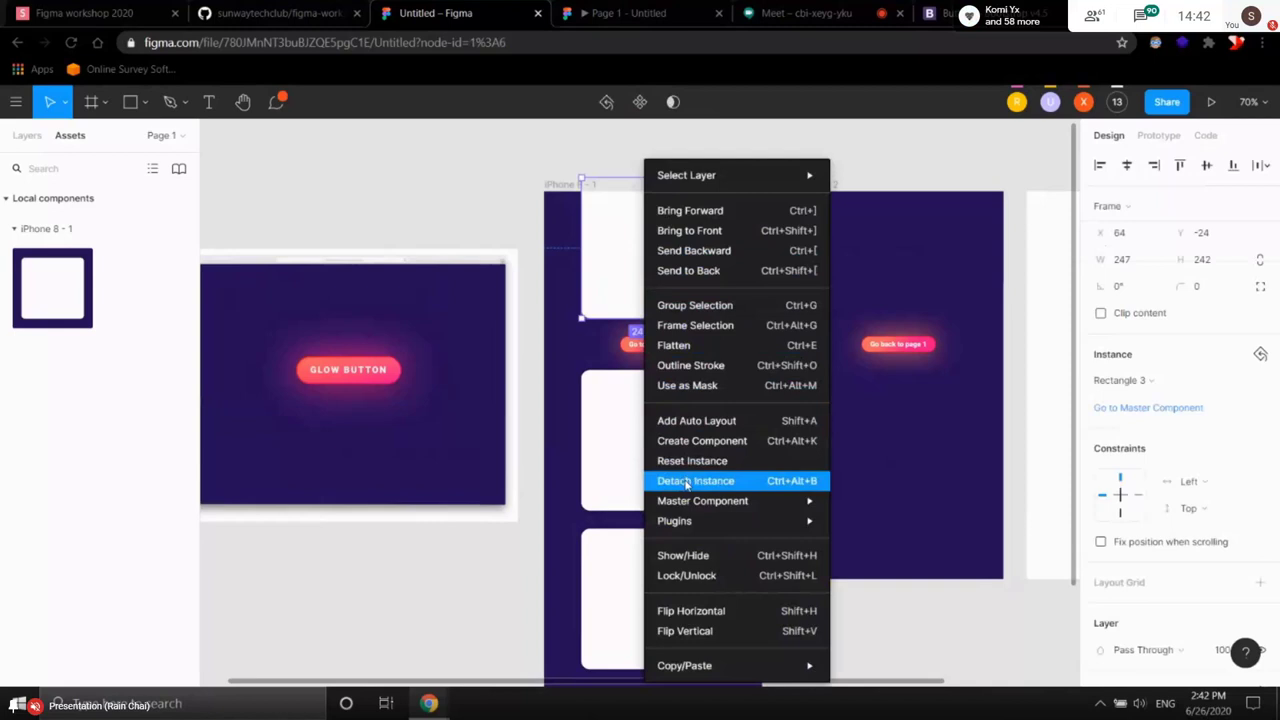
key("Escape")
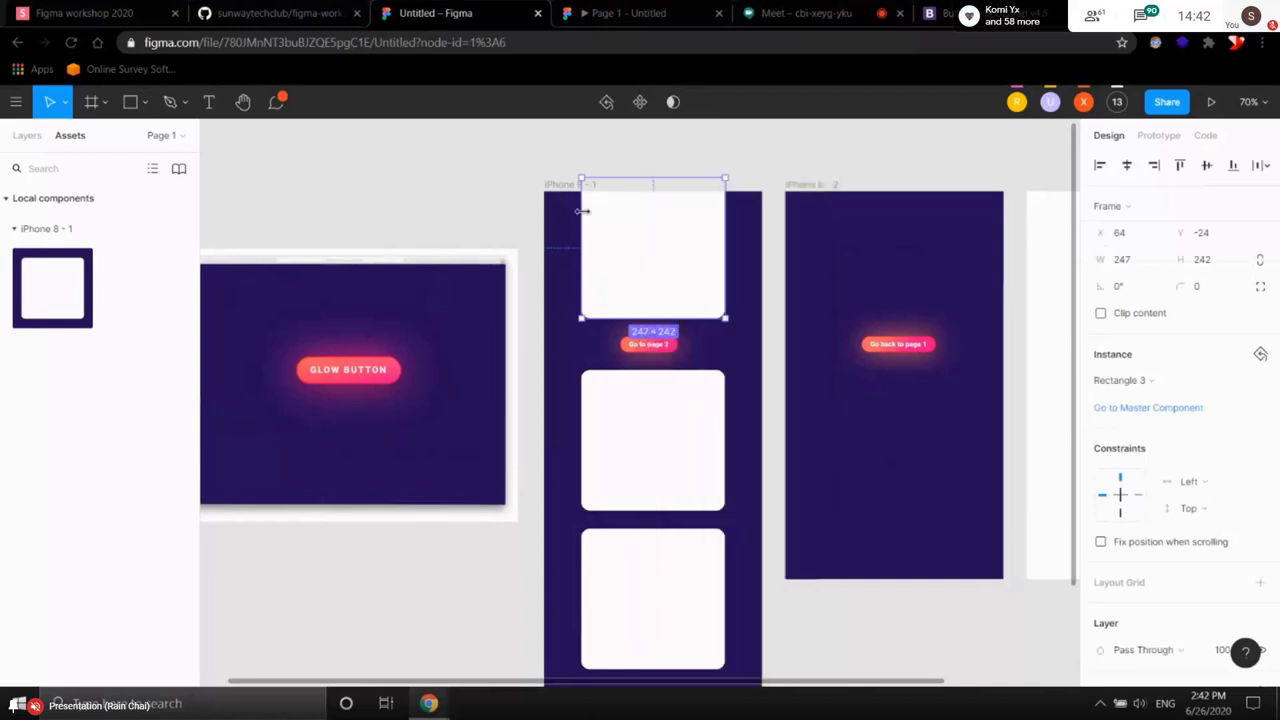
right_click(634, 240)
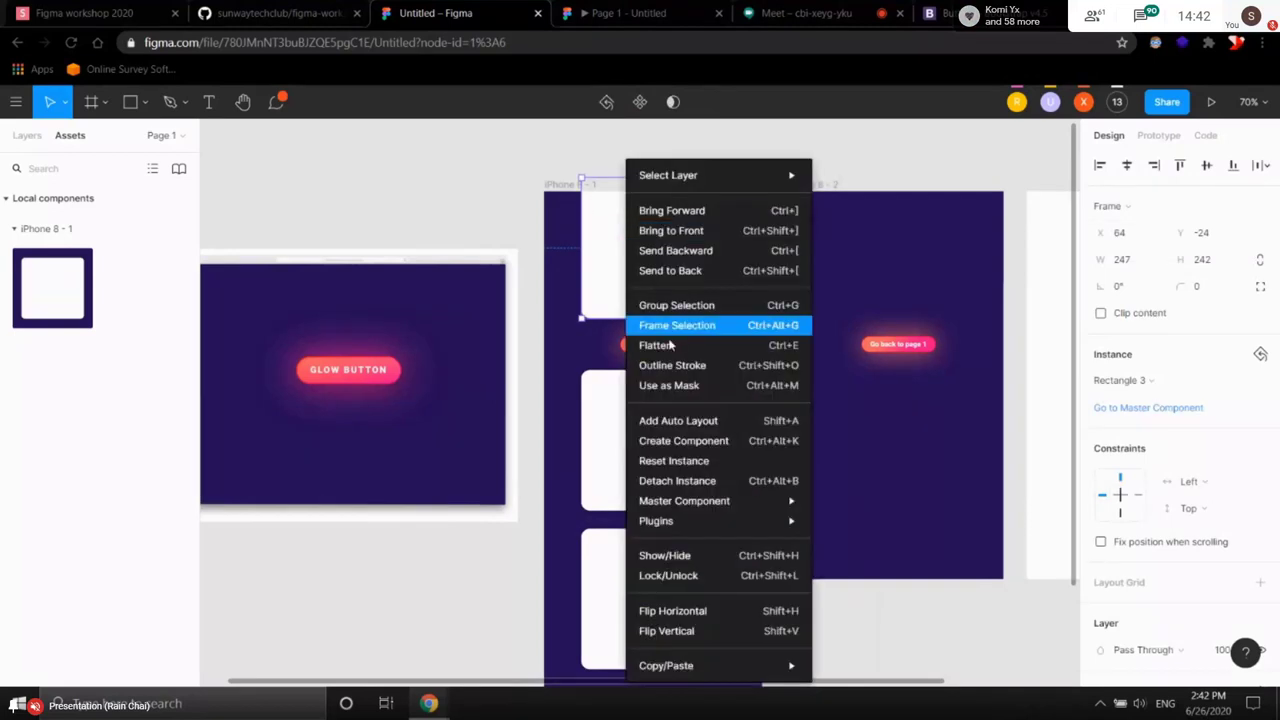
left_click(703, 484)
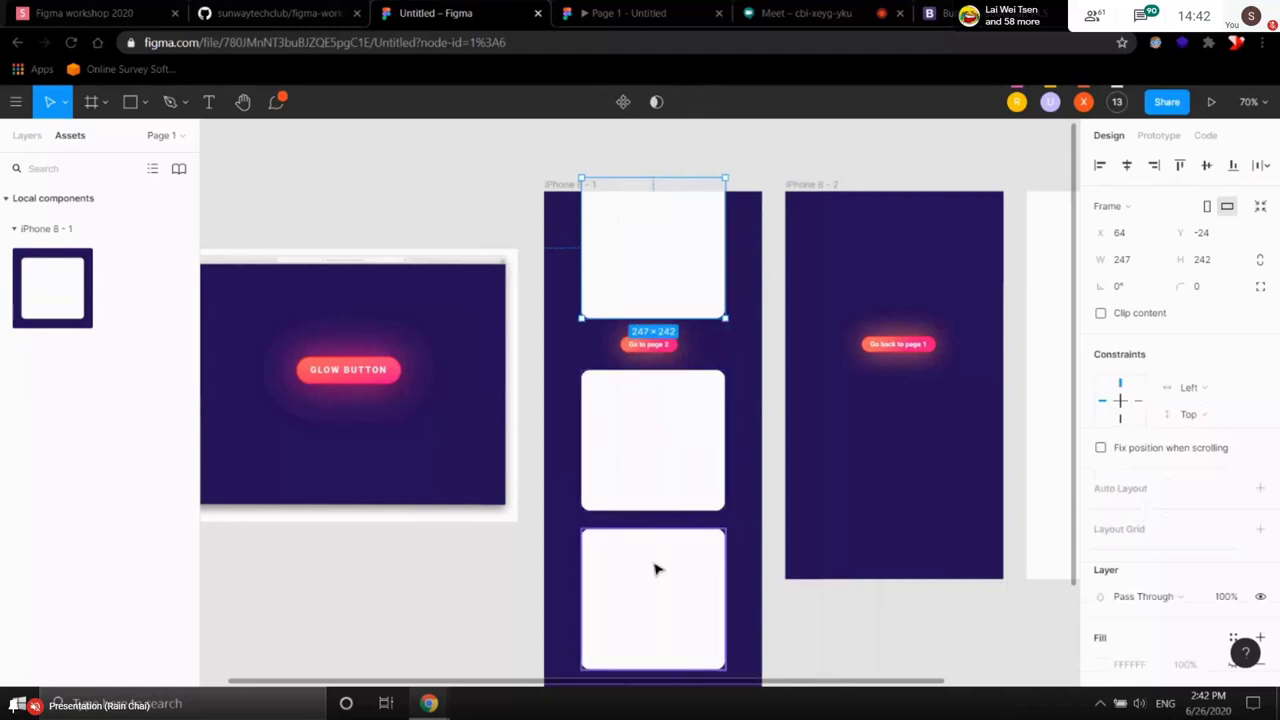
- Recolor the detached rectangle above the Go to page 2 button bright red
scroll(1234, 512, "down", 3)
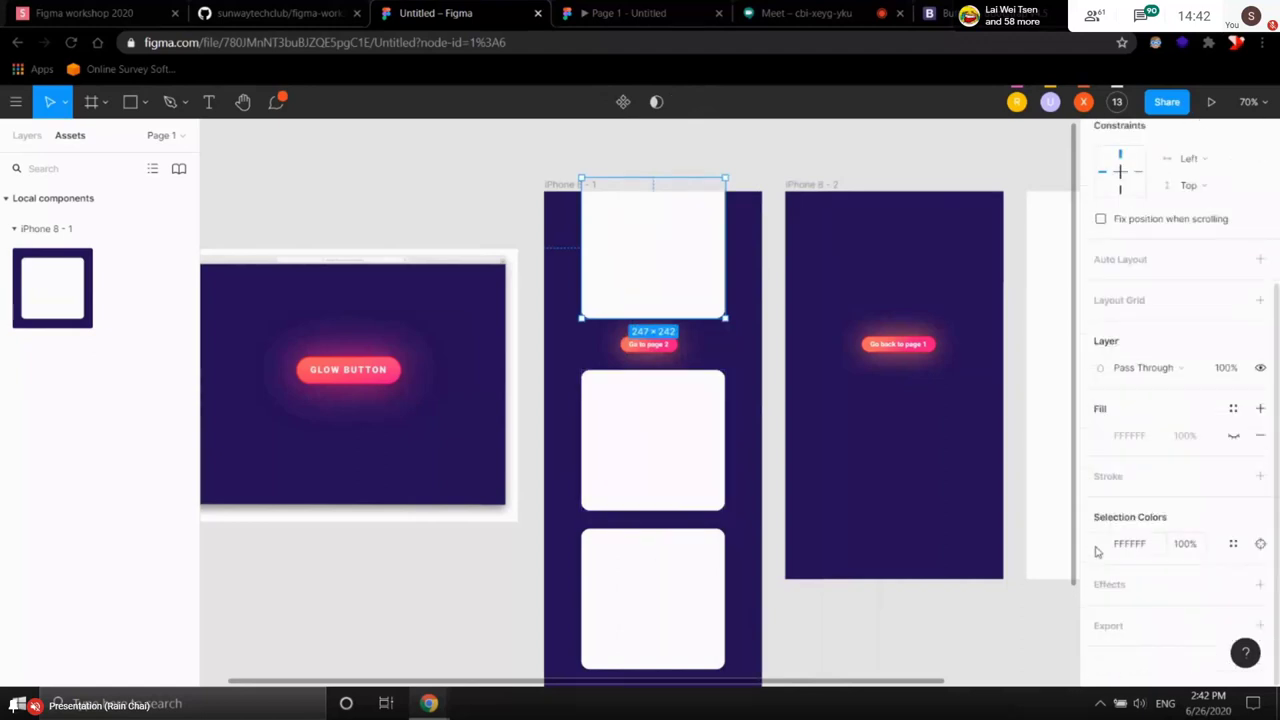
left_click(1100, 543)
left_click_drag(969, 366, 1064, 218)
left_click(808, 442)
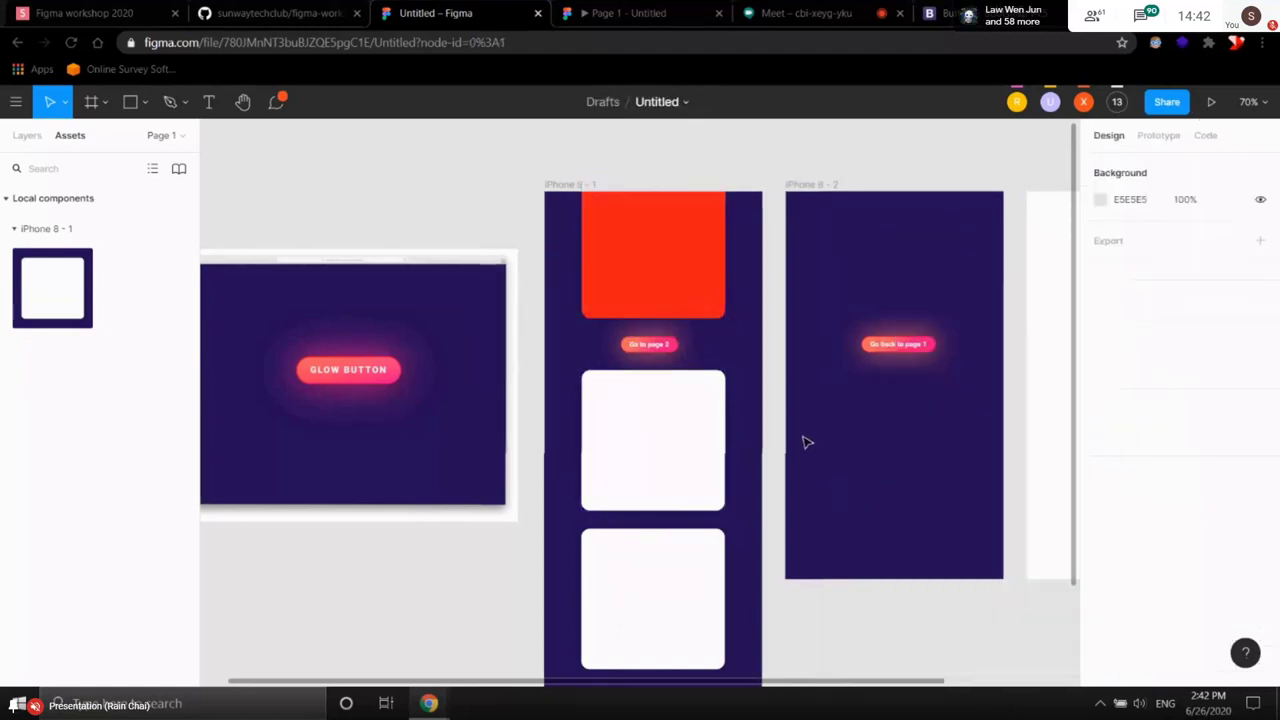
- Apply the Green 1 color style to the inner rectangle of the instance directly below the Go to page 2 button
scroll(883, 473, "down", 2)
scroll(883, 473, "right", 2)
scroll(697, 397, "up", 2)
scroll(697, 397, "left", 2)
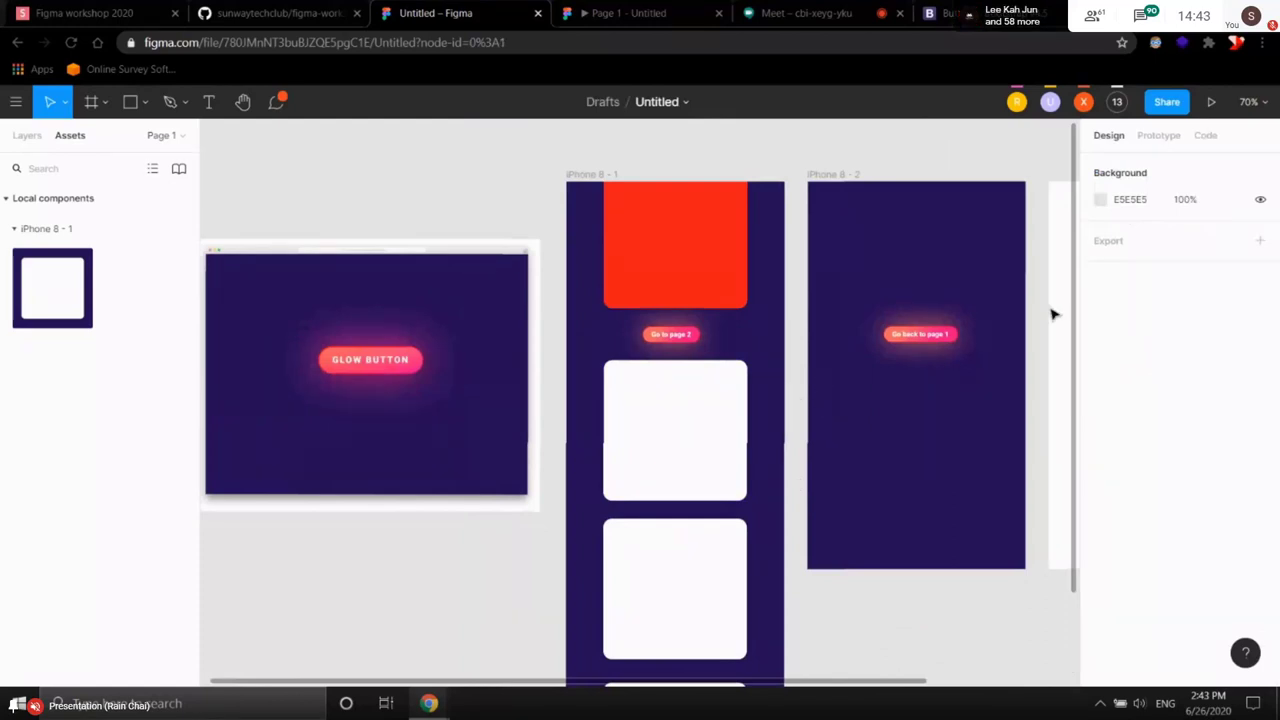
left_click(694, 414)
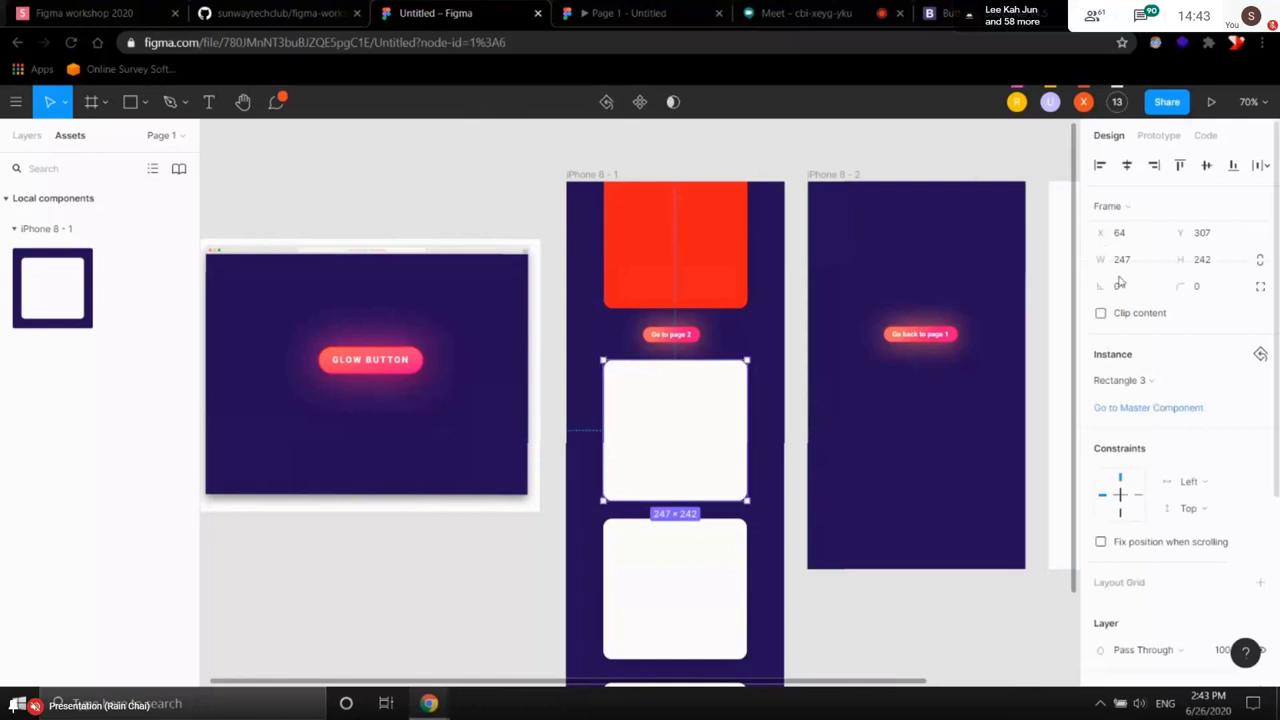
scroll(1196, 468, "down", 5)
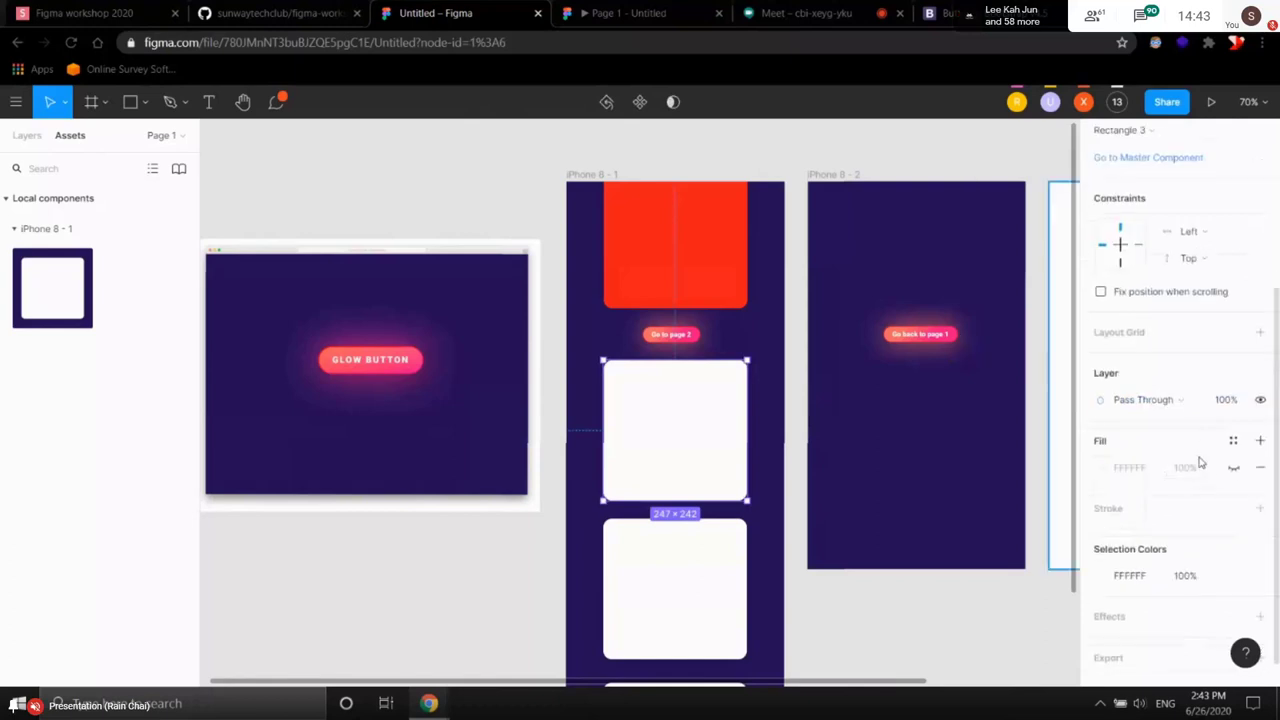
scroll(1190, 558, "down", 1)
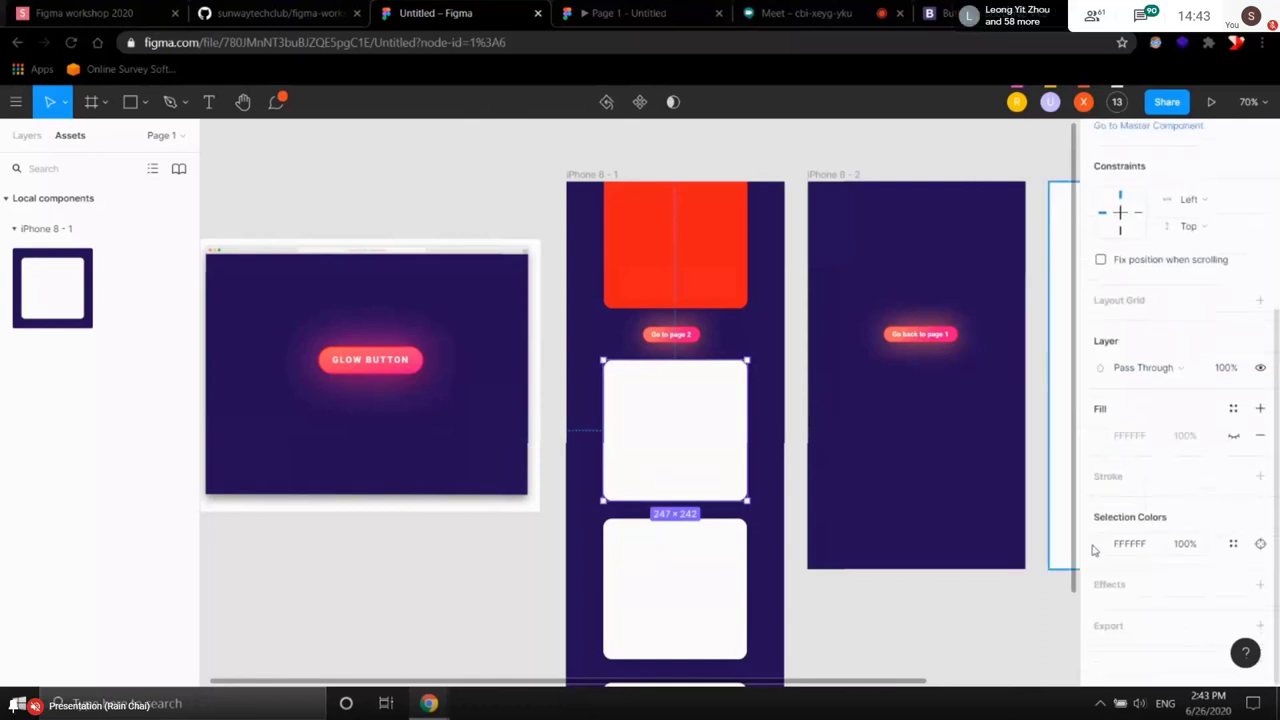
double_click(706, 446)
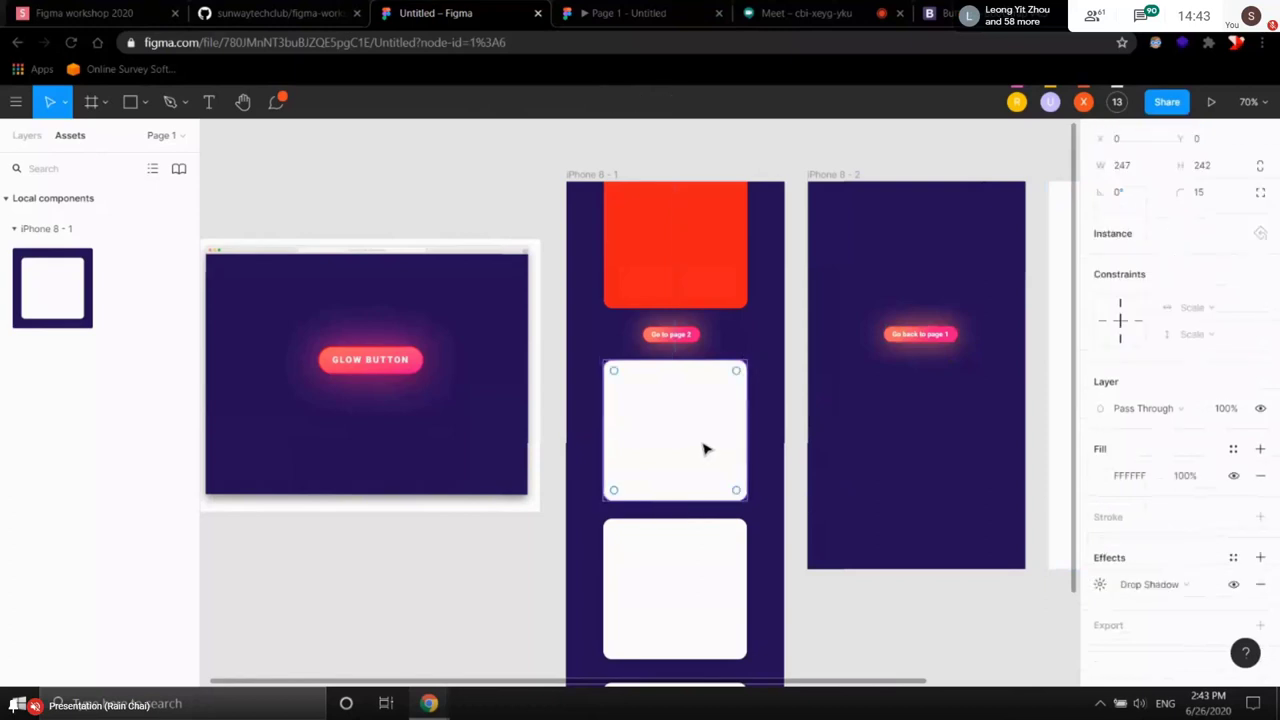
left_click(1234, 452)
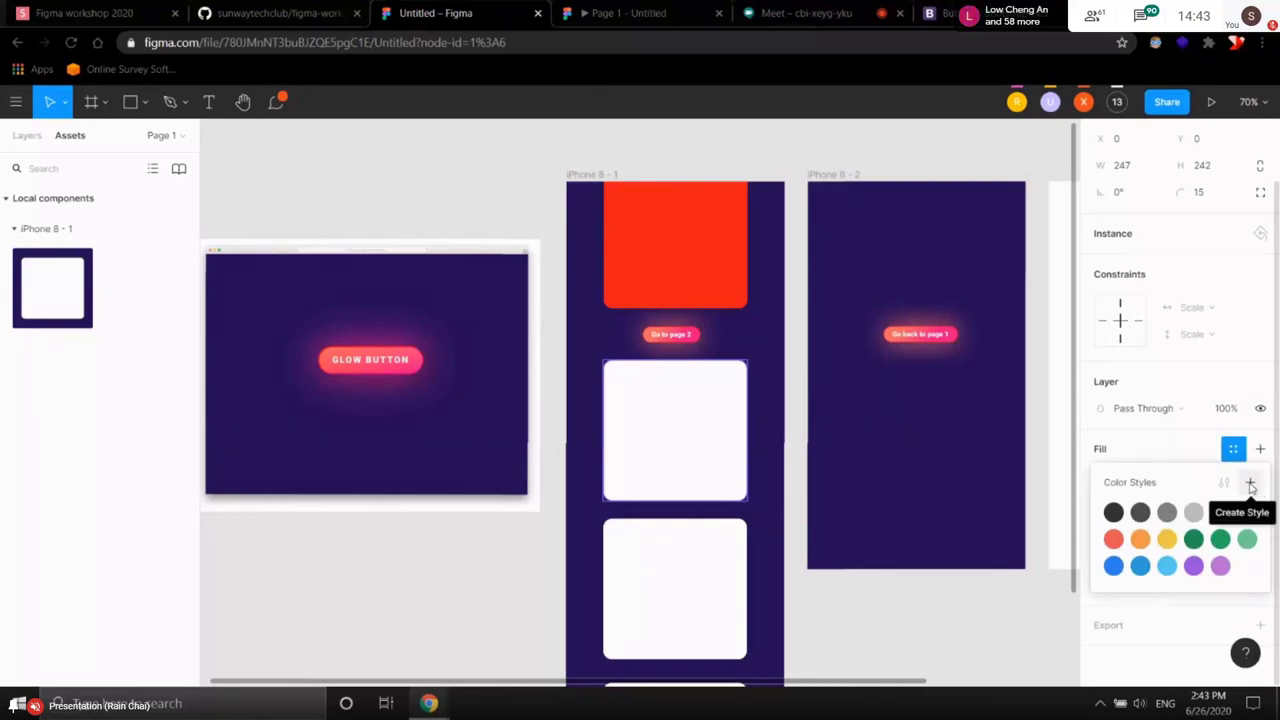
left_click(1194, 541)
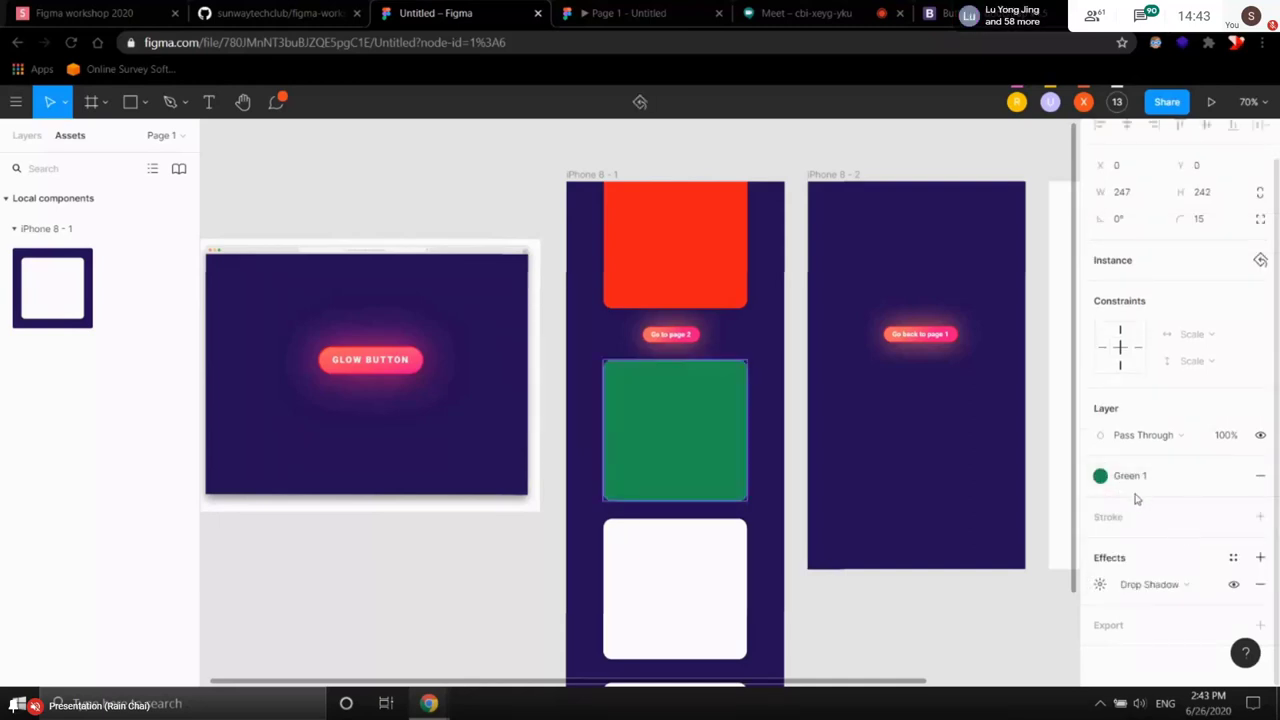
scroll(809, 431, "right", 3)
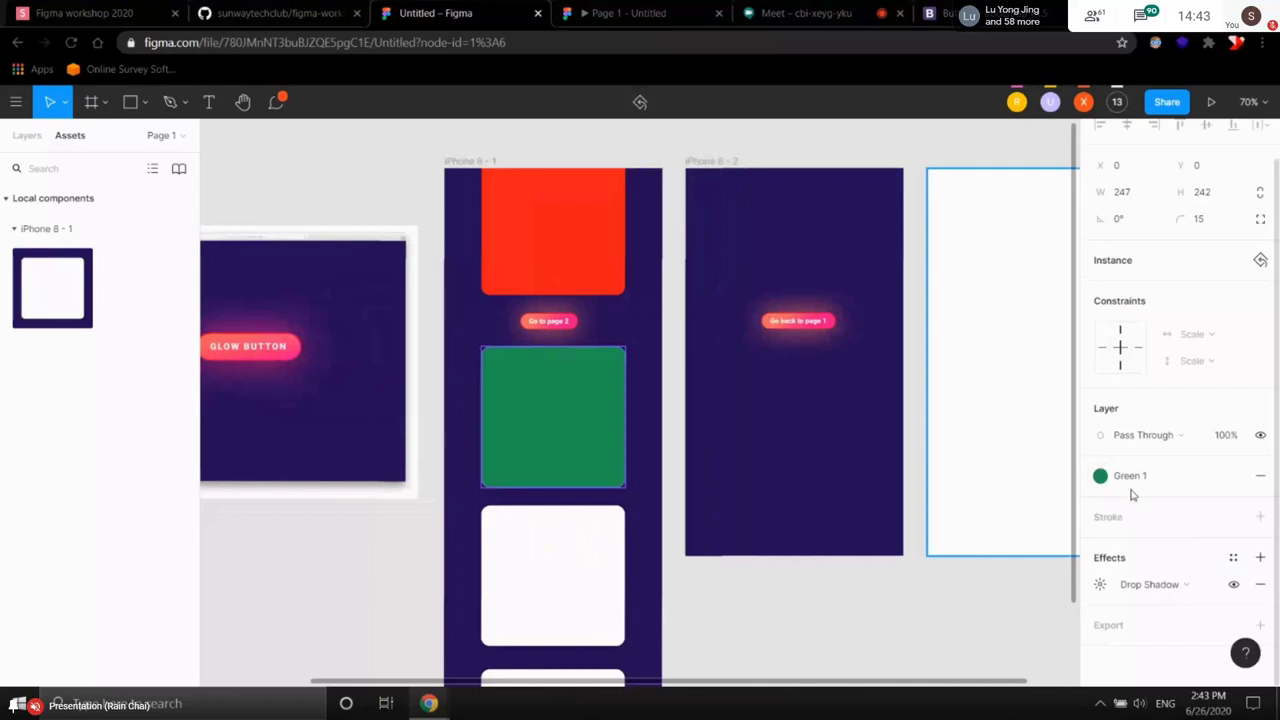
left_click(922, 447)
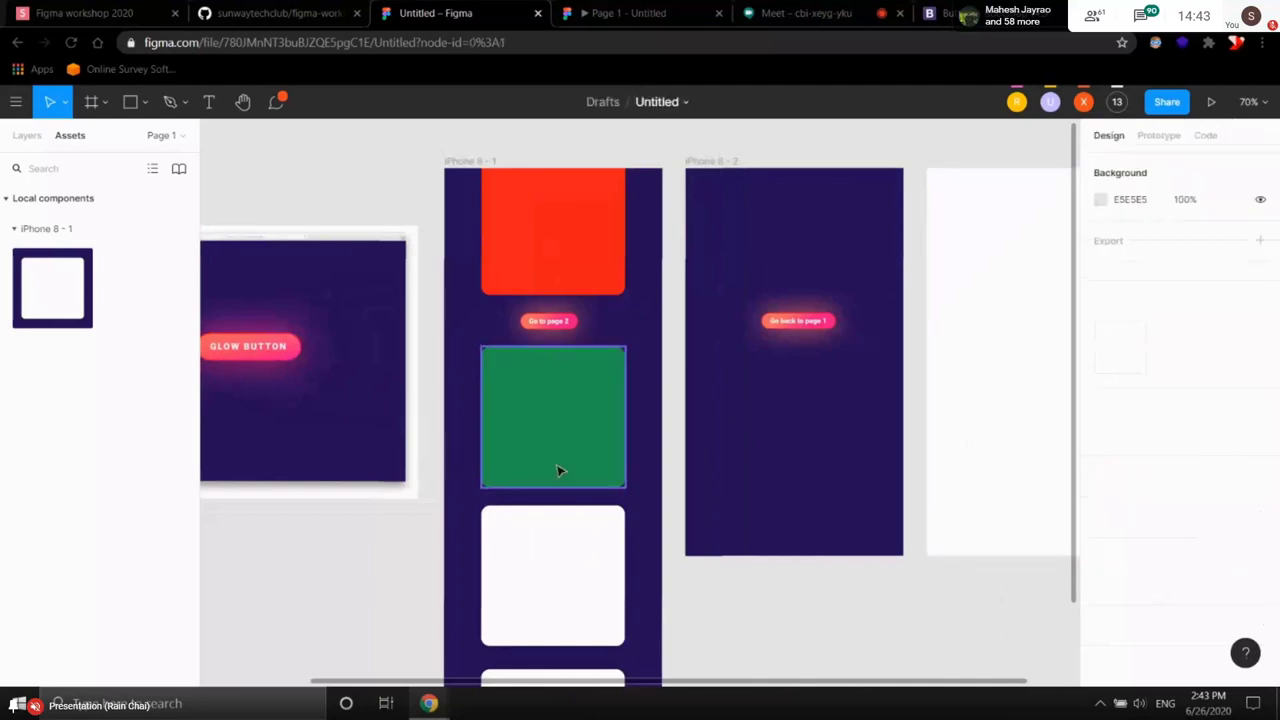
scroll(869, 503, "right", 5)
scroll(900, 390, "down", 2)
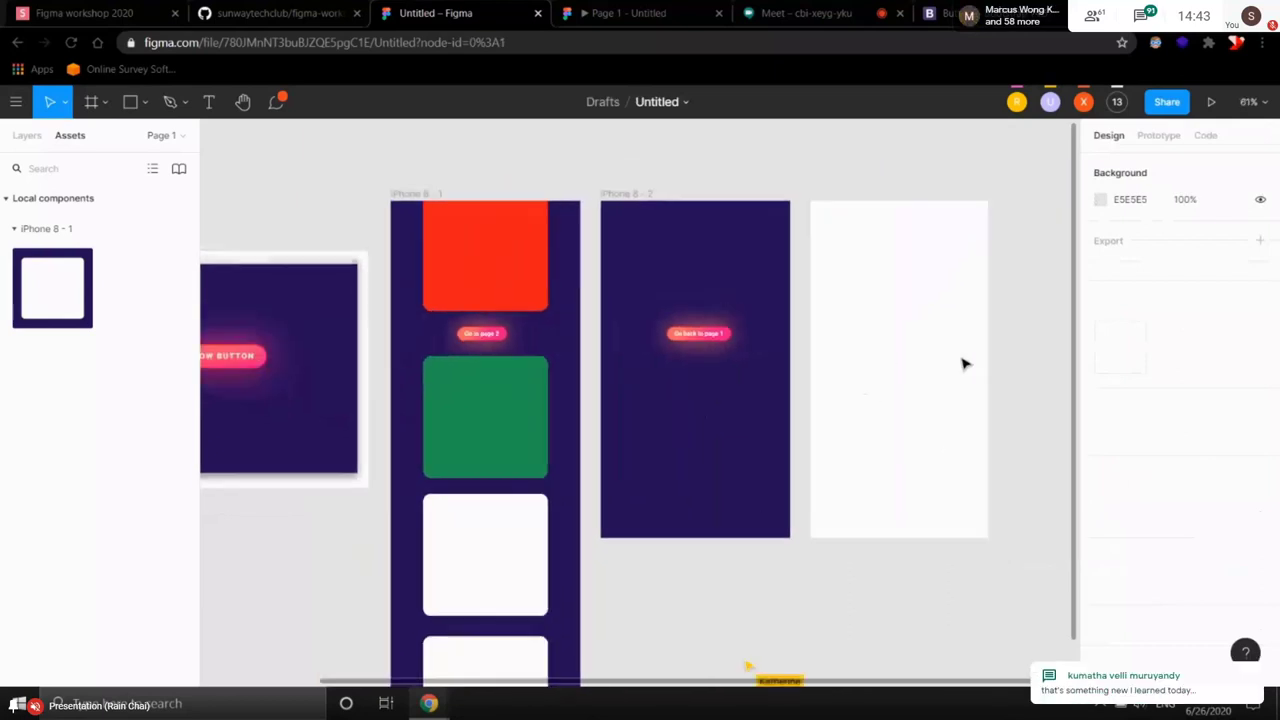
left_click_drag(963, 363, 881, 355)
scroll(560, 388, "up", 2)
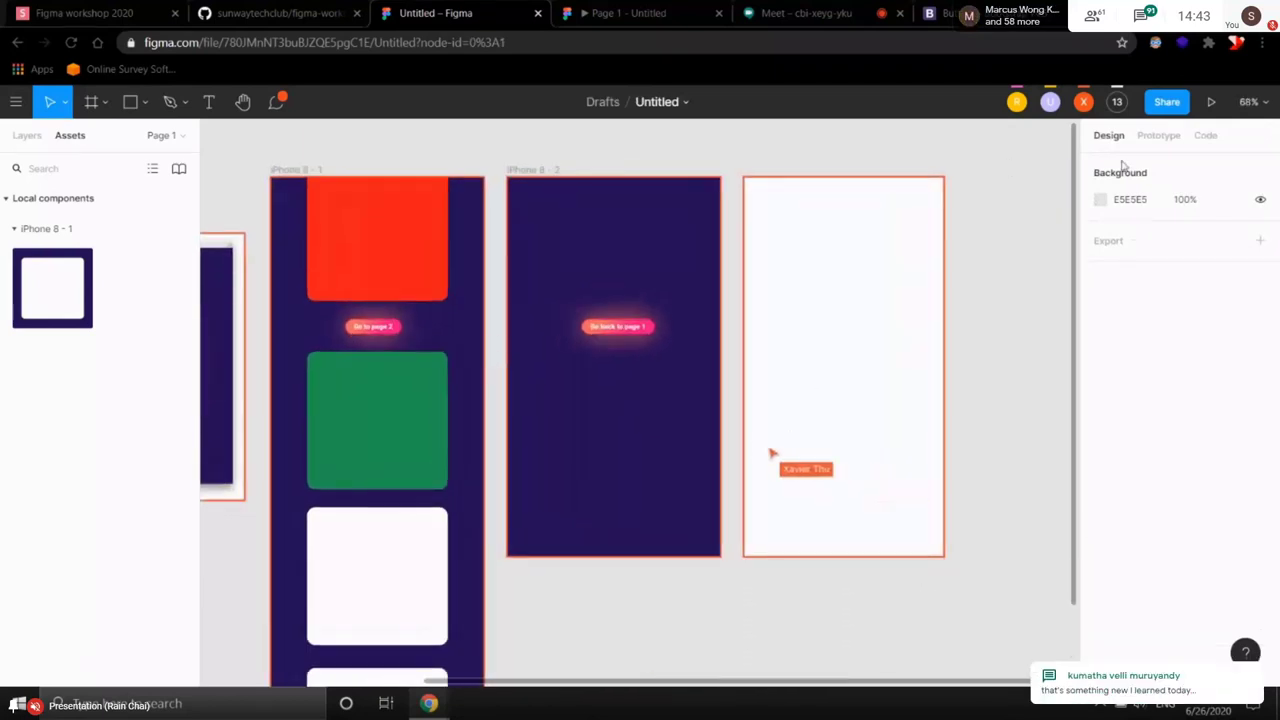
left_click(1158, 136)
left_click(1117, 136)
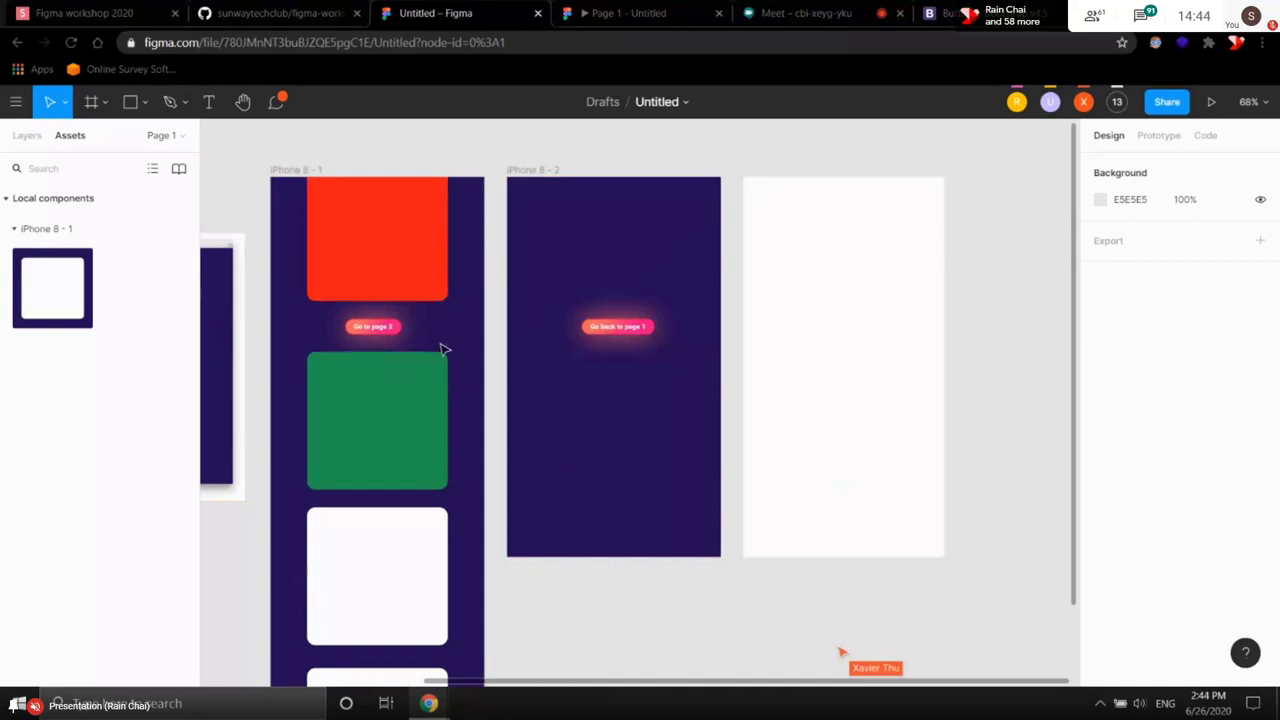
- Display the prototype connections between the iPhone 8 frames and look over the linked buttons
left_click(1162, 138)
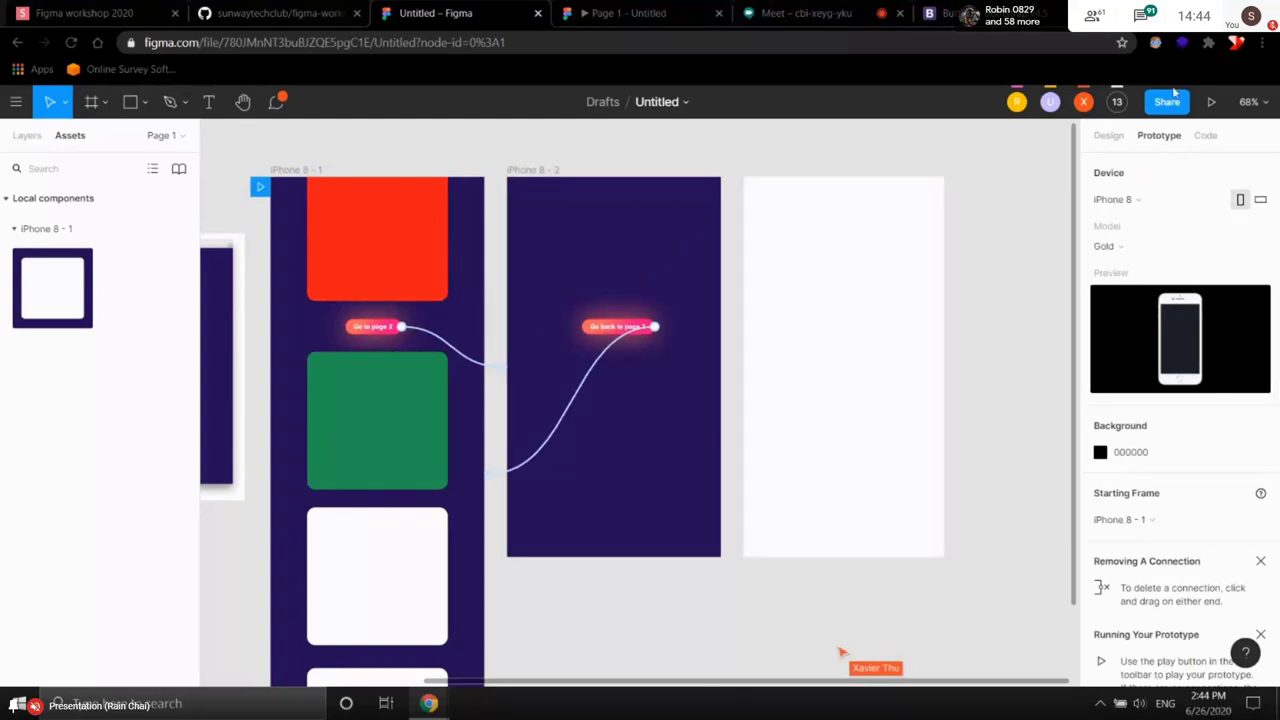
left_click(1168, 101)
left_click(866, 370)
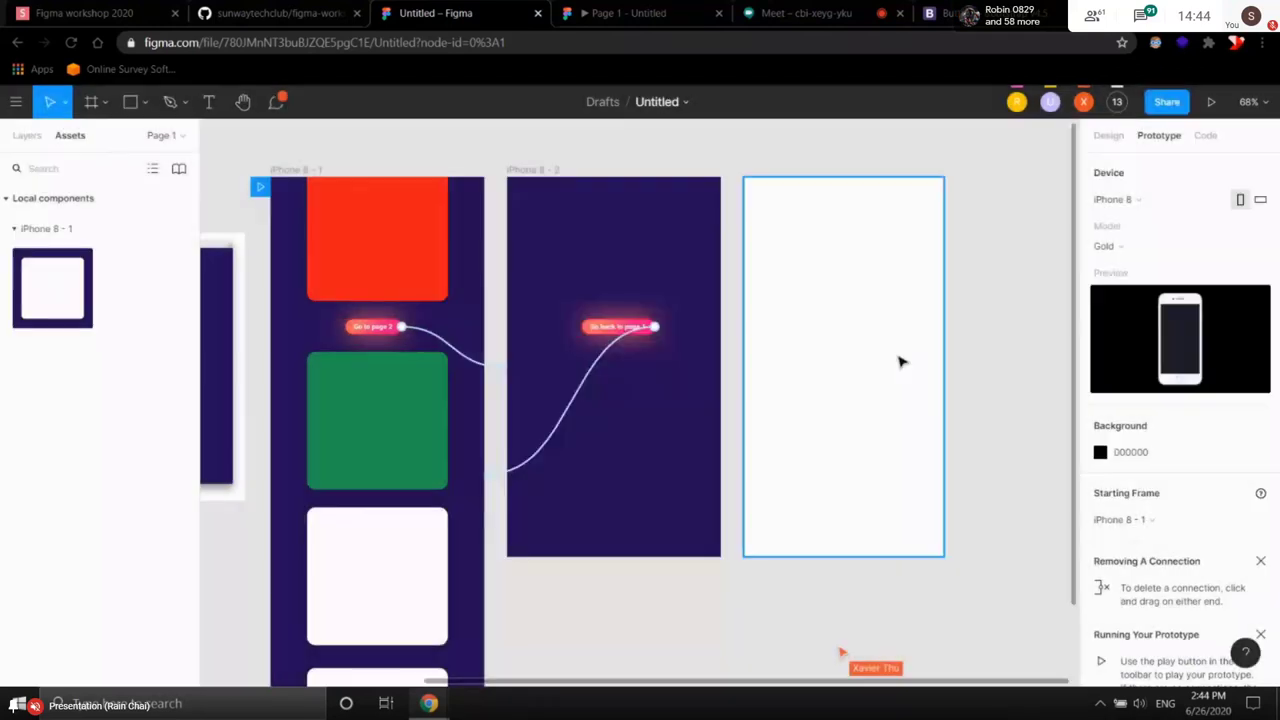
scroll(750, 310, "left", 3)
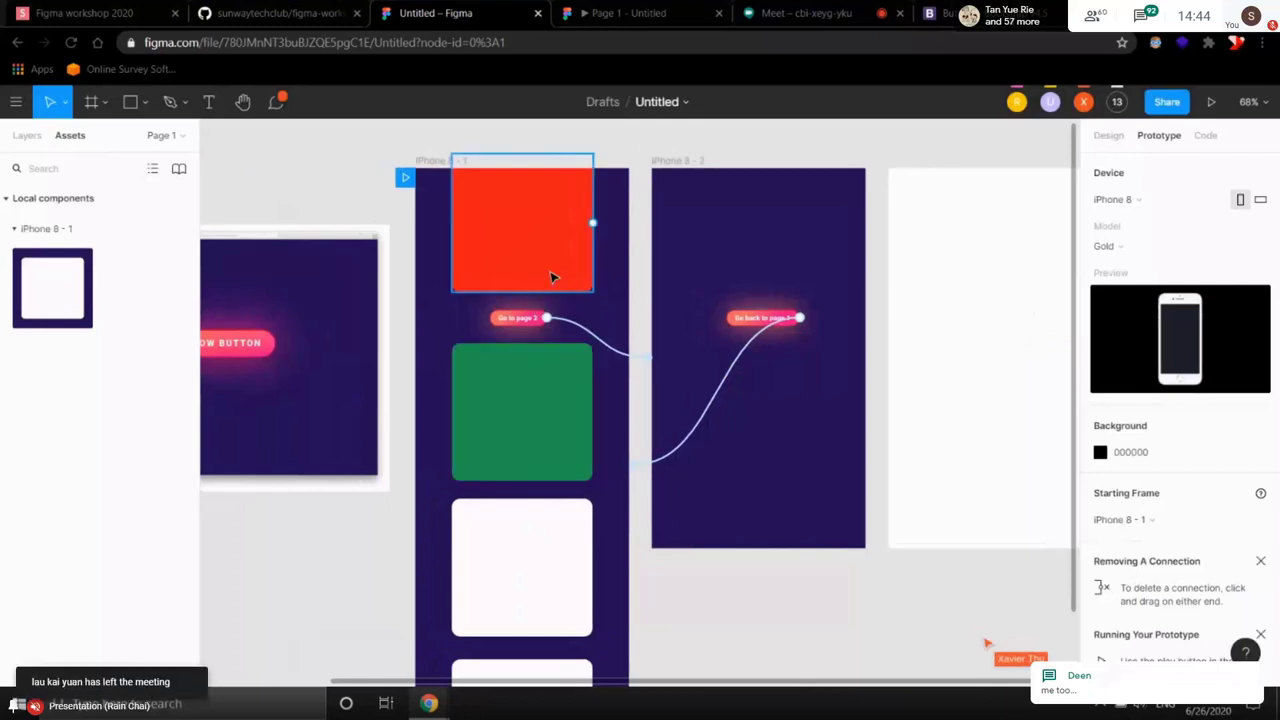
- List all community plugins from the file browser and close the prototype preview and Bootstrap Buttons browser tabs
left_click(16, 101)
left_click(60, 137)
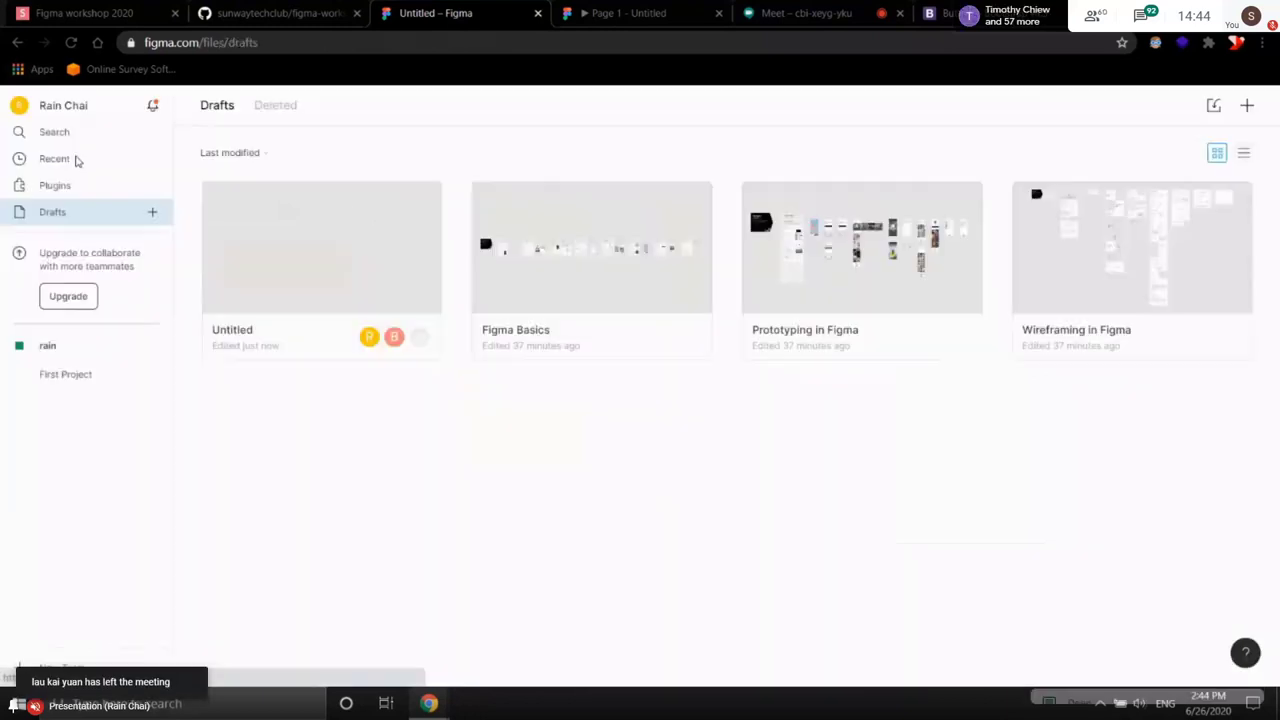
left_click(70, 191)
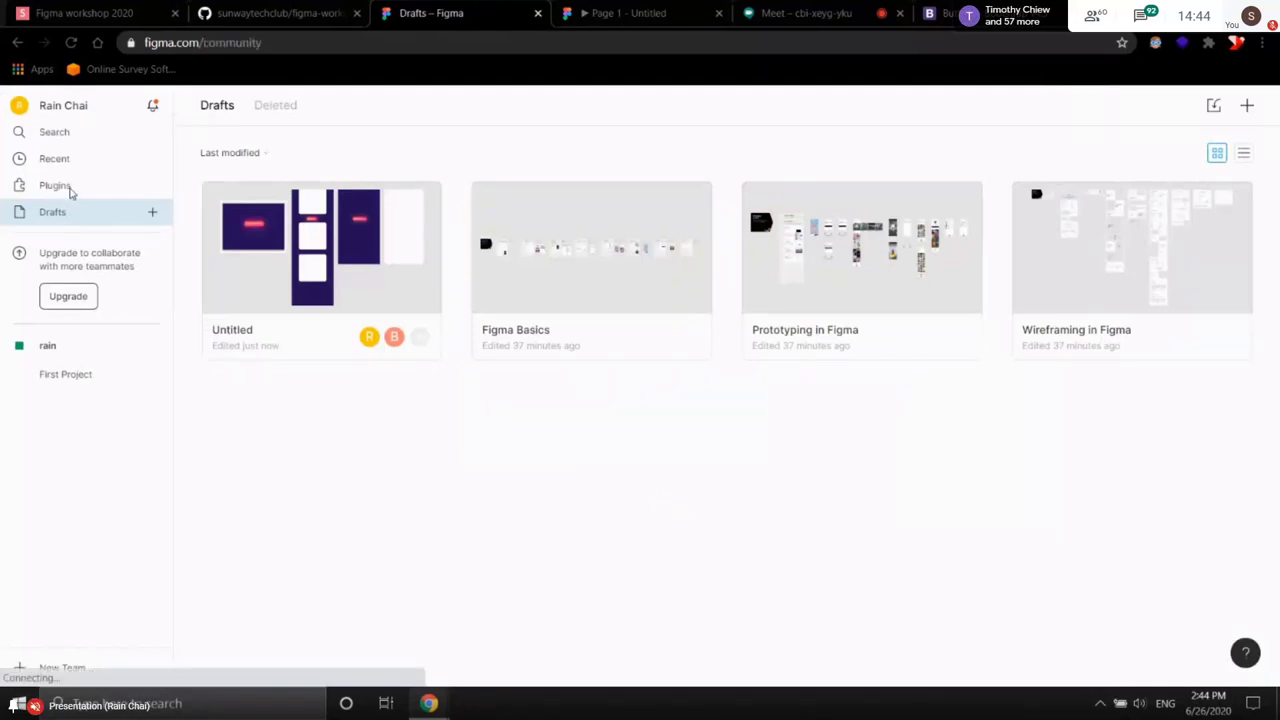
scroll(820, 263, "down", 3)
left_click(805, 472)
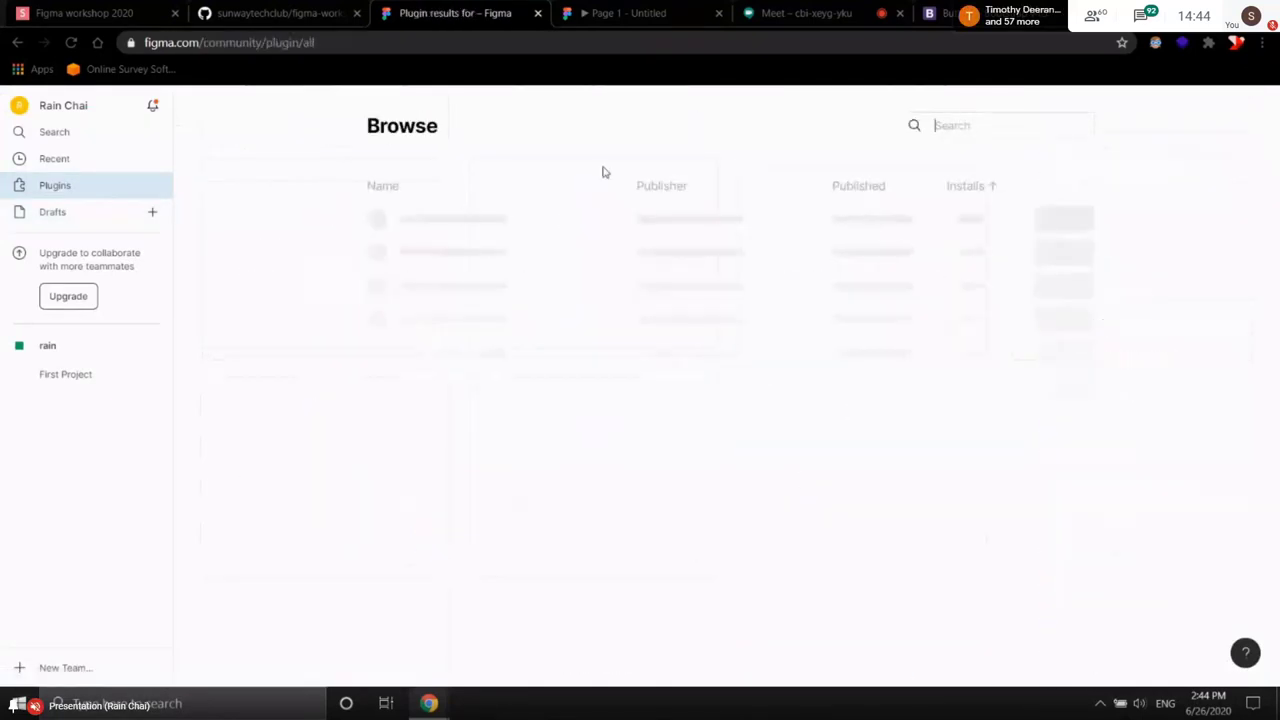
left_click(718, 13)
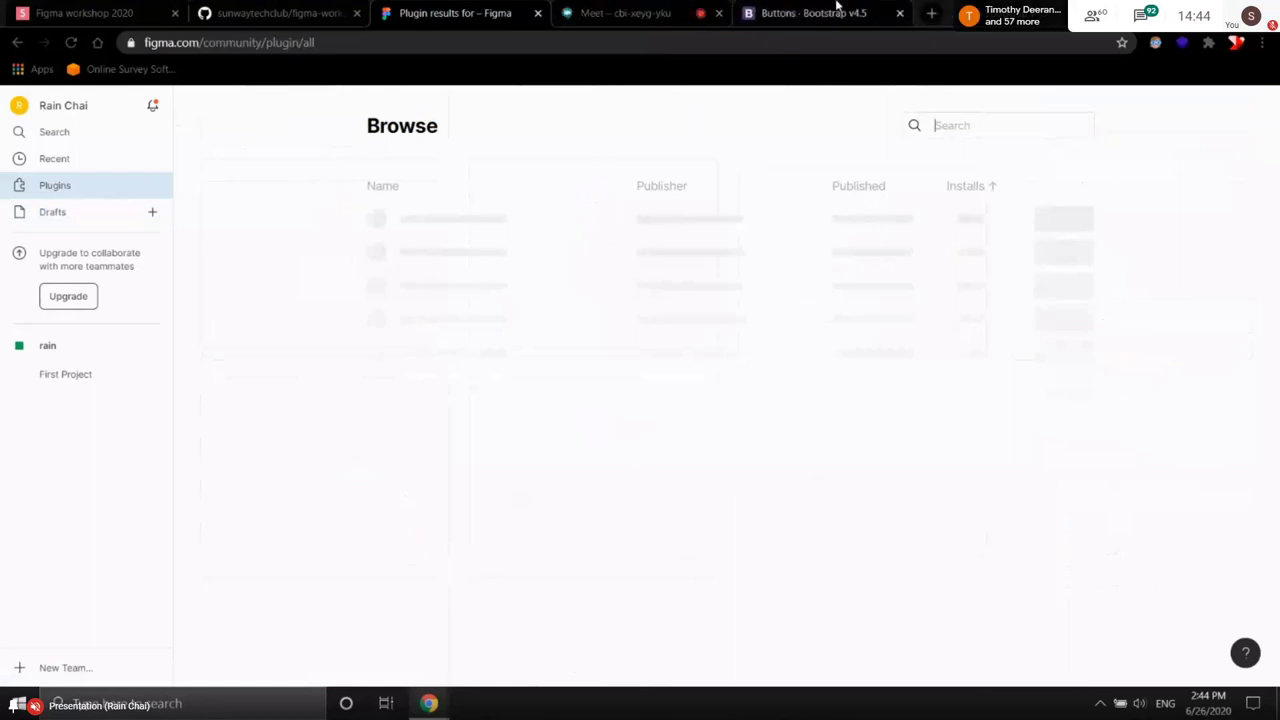
left_click(903, 13)
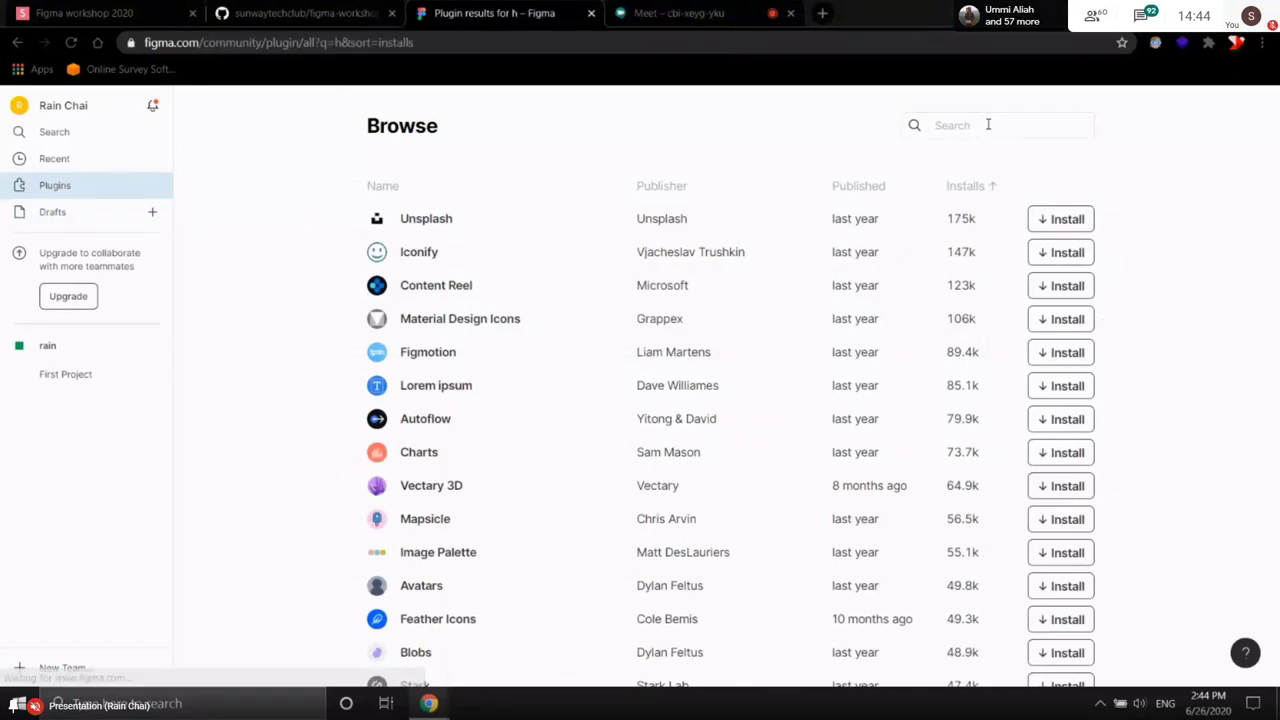
- Search the plugins for html and read the description page of the HTML To Figma plugin
type("html")
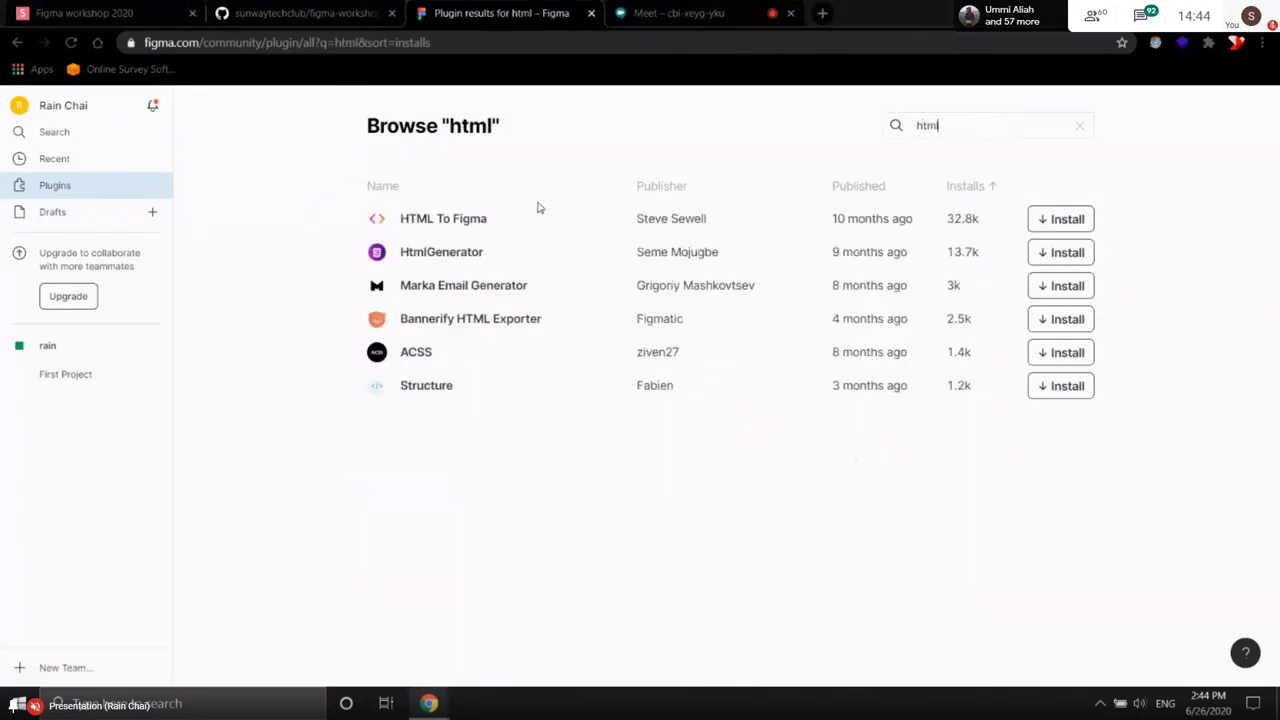
left_click(486, 217)
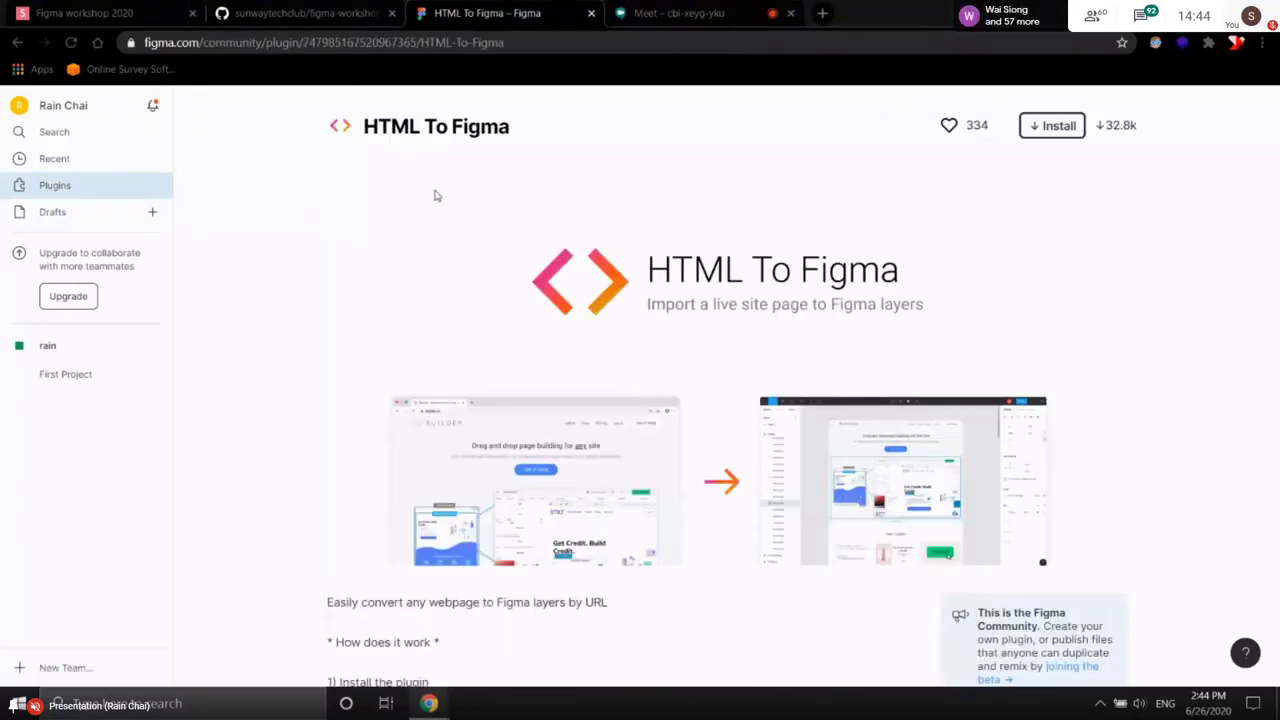
scroll(600, 220, "down", 3)
scroll(736, 230, "up", 3)
scroll(942, 259, "down", 3)
- Look through the simple button section of the workshop guide on GitHub
key("ctrl+shift+Tab")
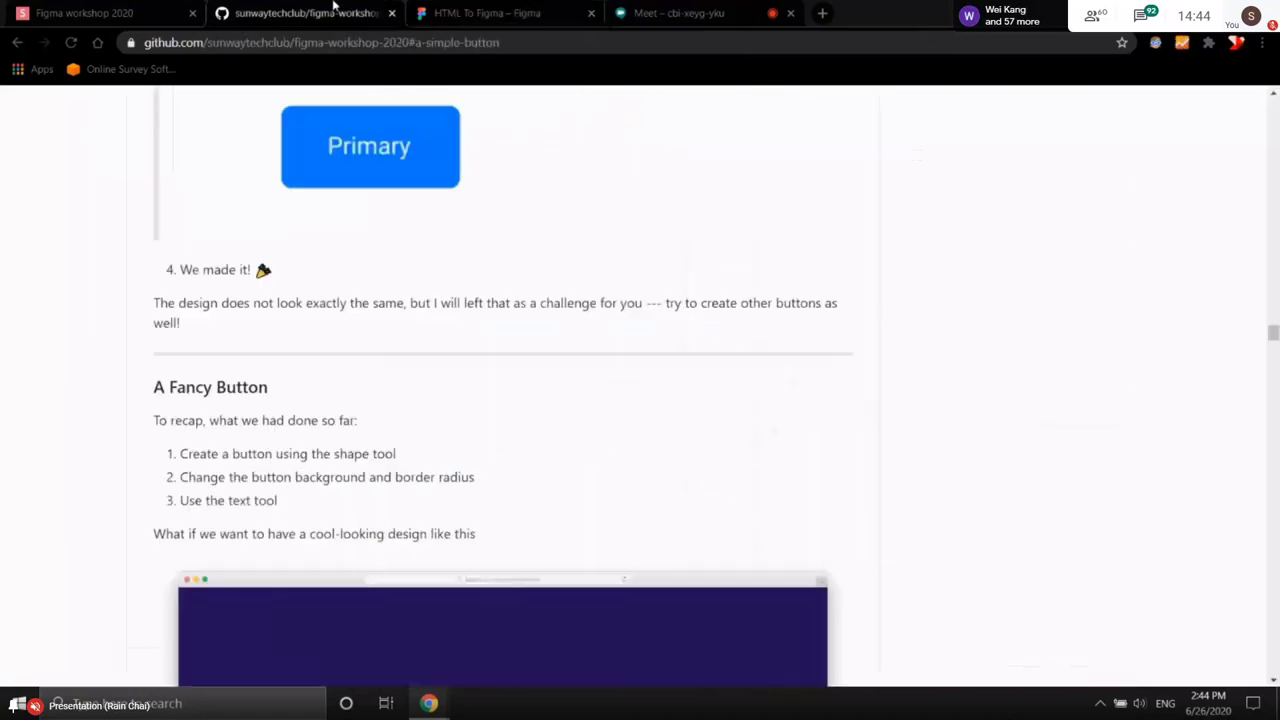
scroll(717, 351, "up", 5)
scroll(583, 306, "up", 5)
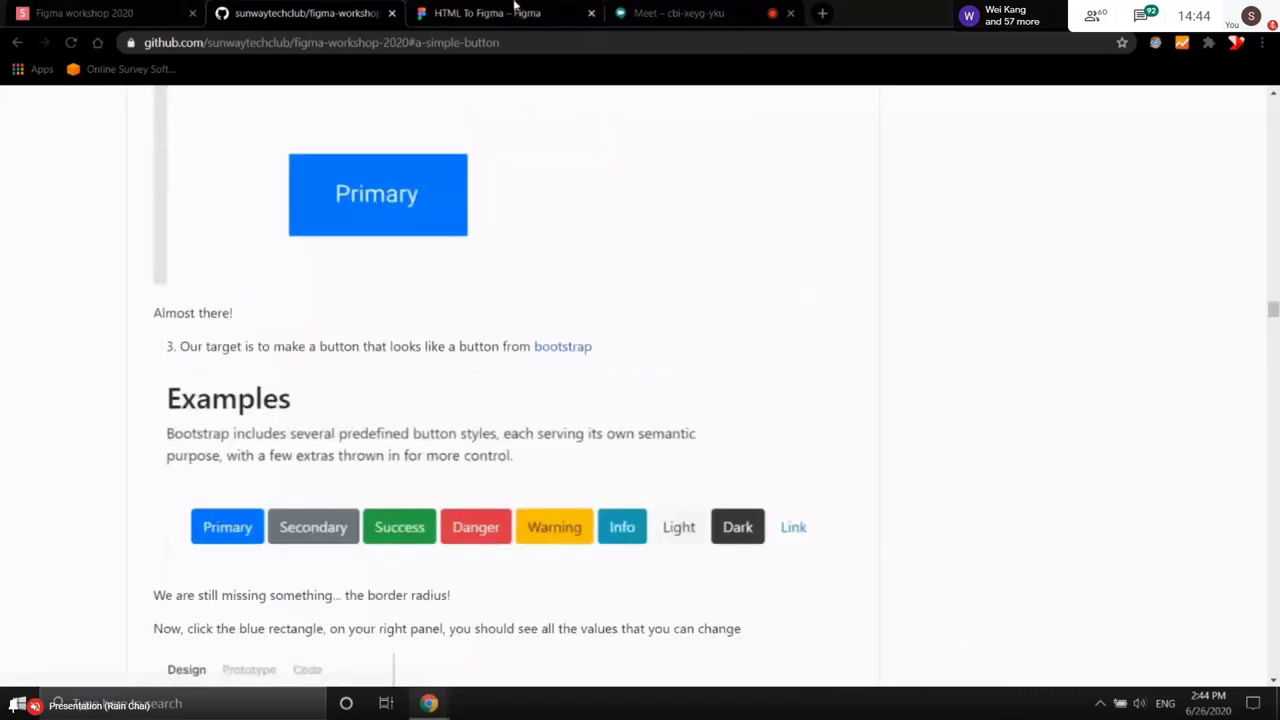
- Return to Figma and reopen the Untitled design file from the drafts
key("ctrl+Tab")
left_click(52, 212)
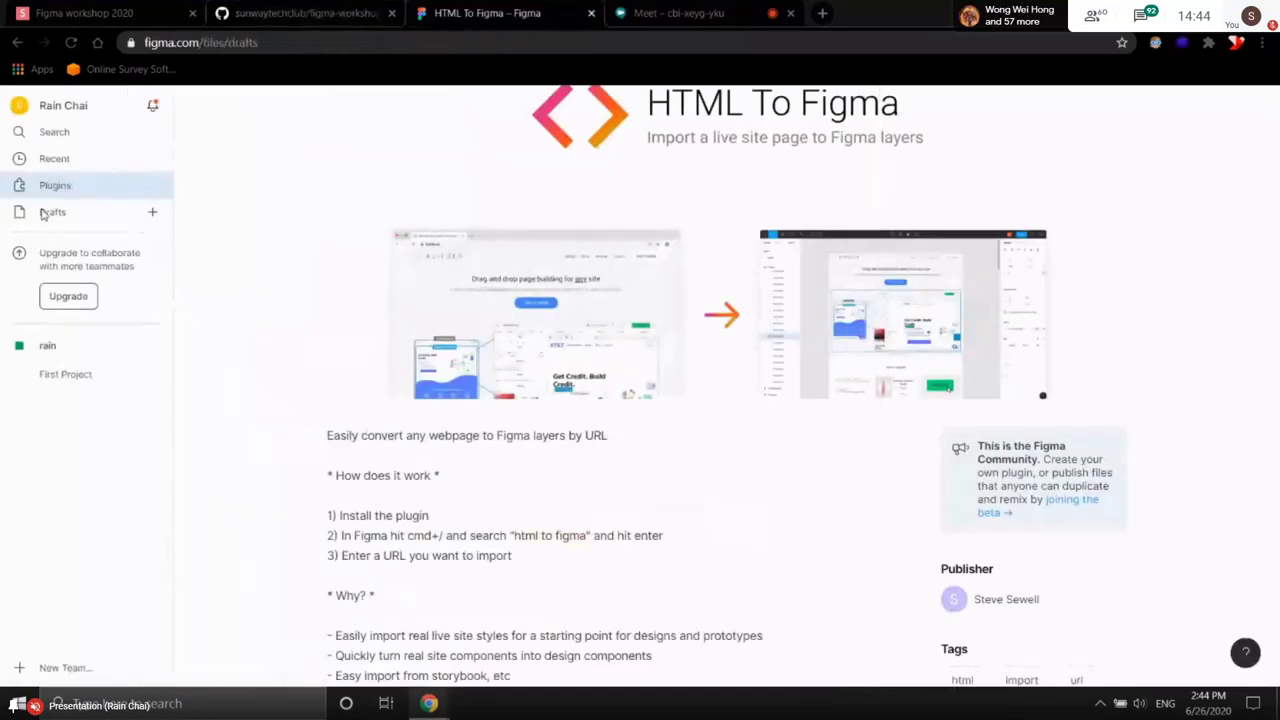
left_click(300, 300)
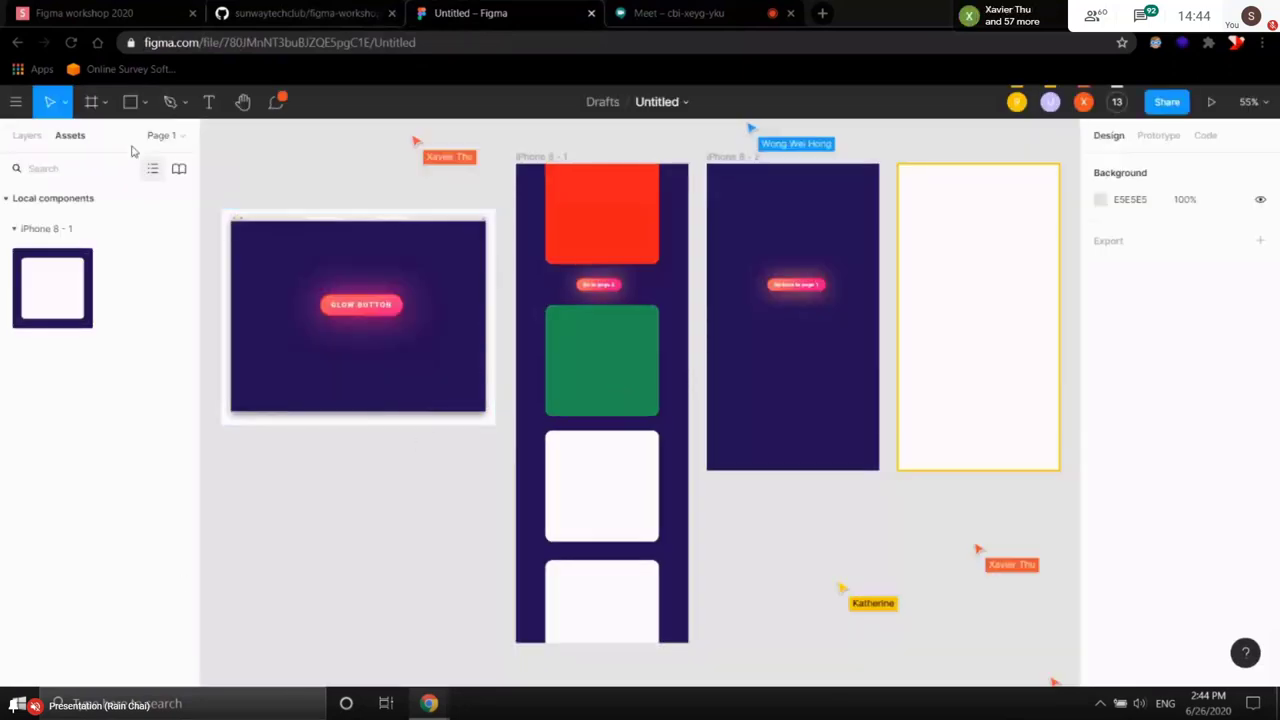
left_click(15, 102)
type("h")
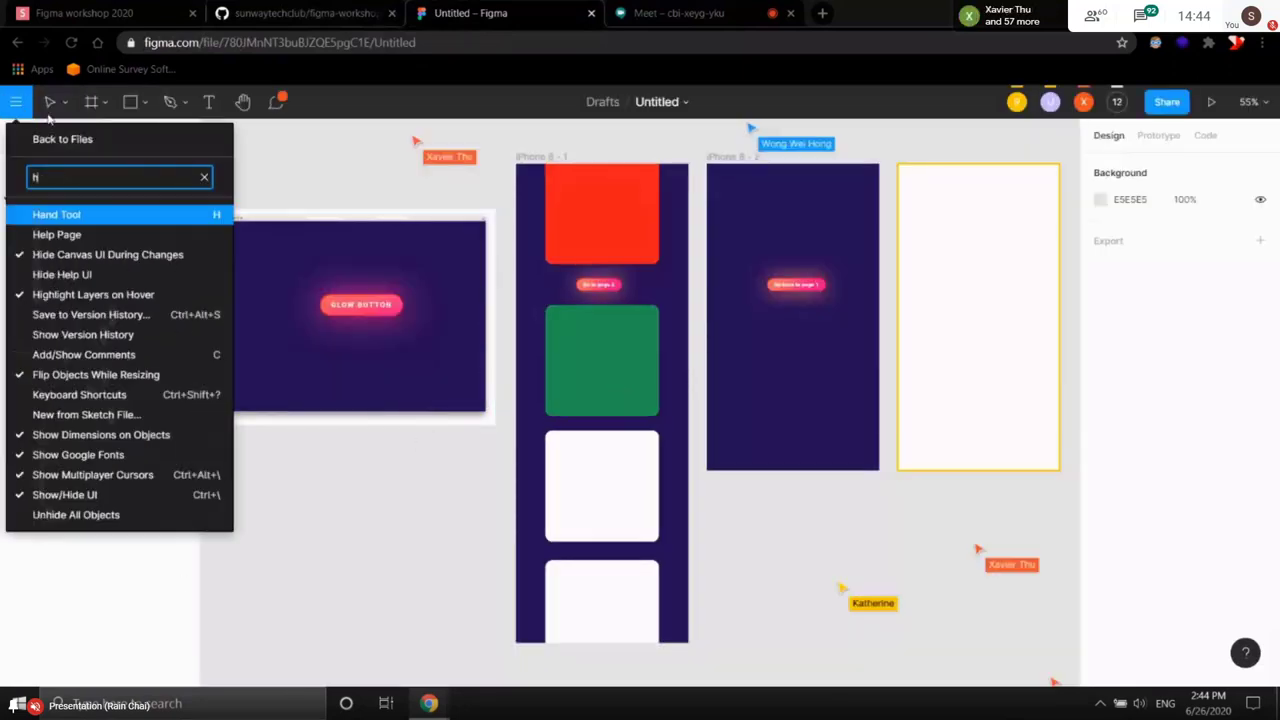
type("one")
key("BackSpace")
key("BackSpace")
key("BackSpace")
type("t")
key("BackSpace")
key("BackSpace")
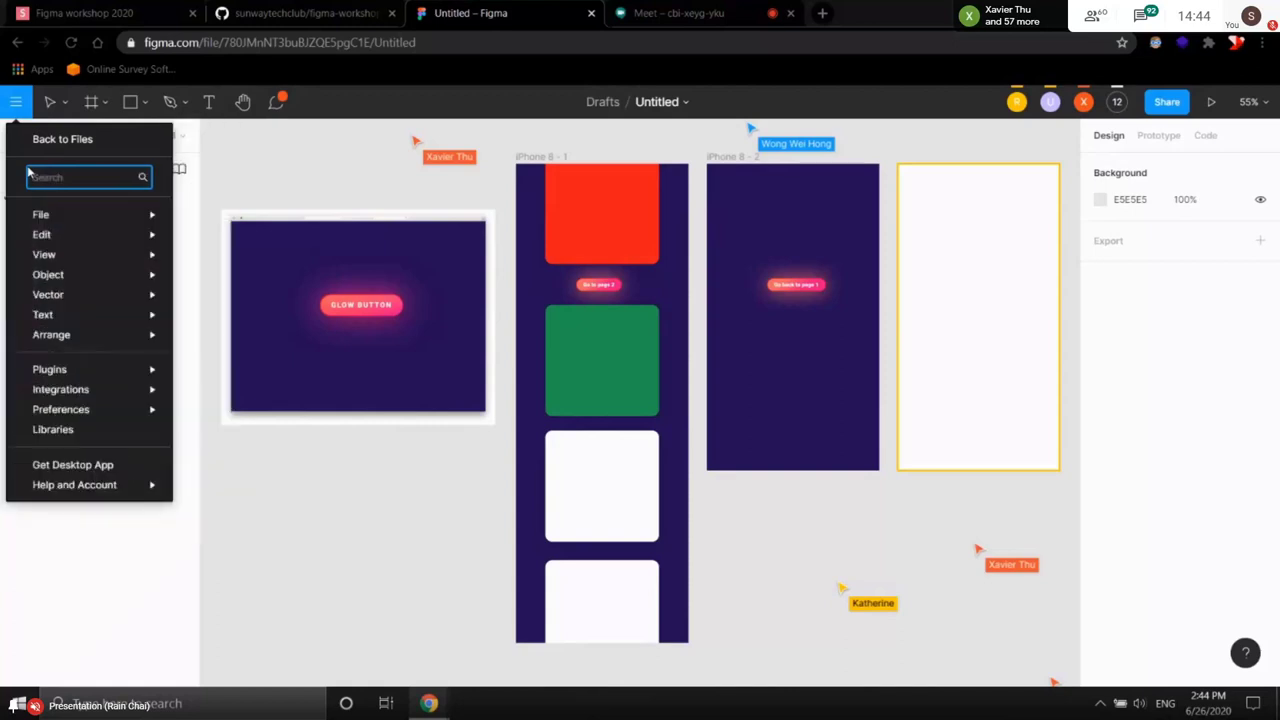
left_click(389, 508)
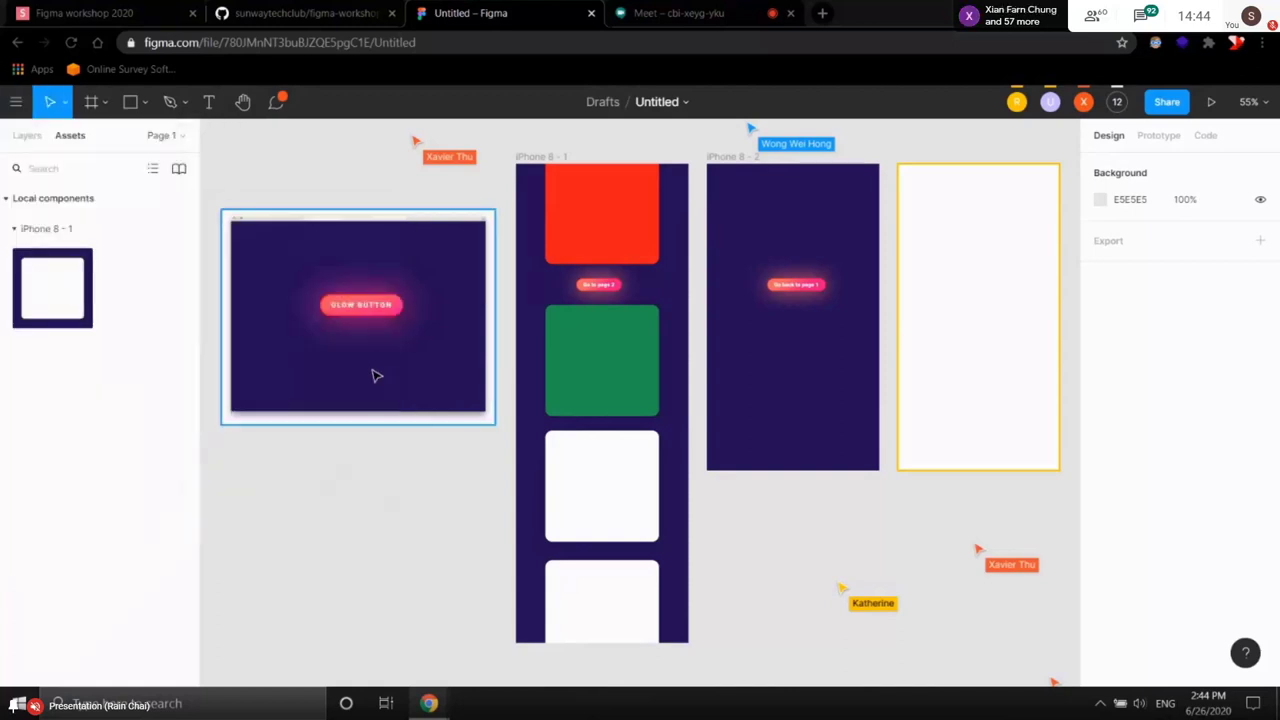
left_click(300, 13)
left_click(504, 143)
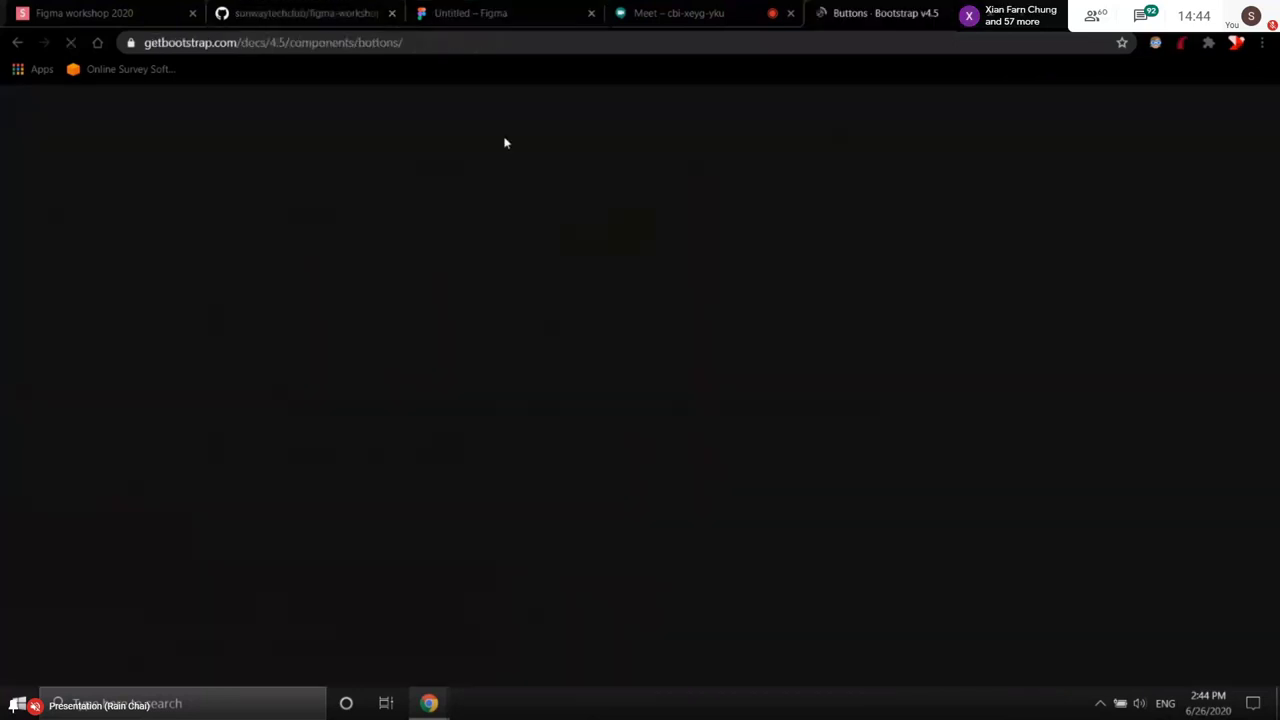
left_click(945, 13)
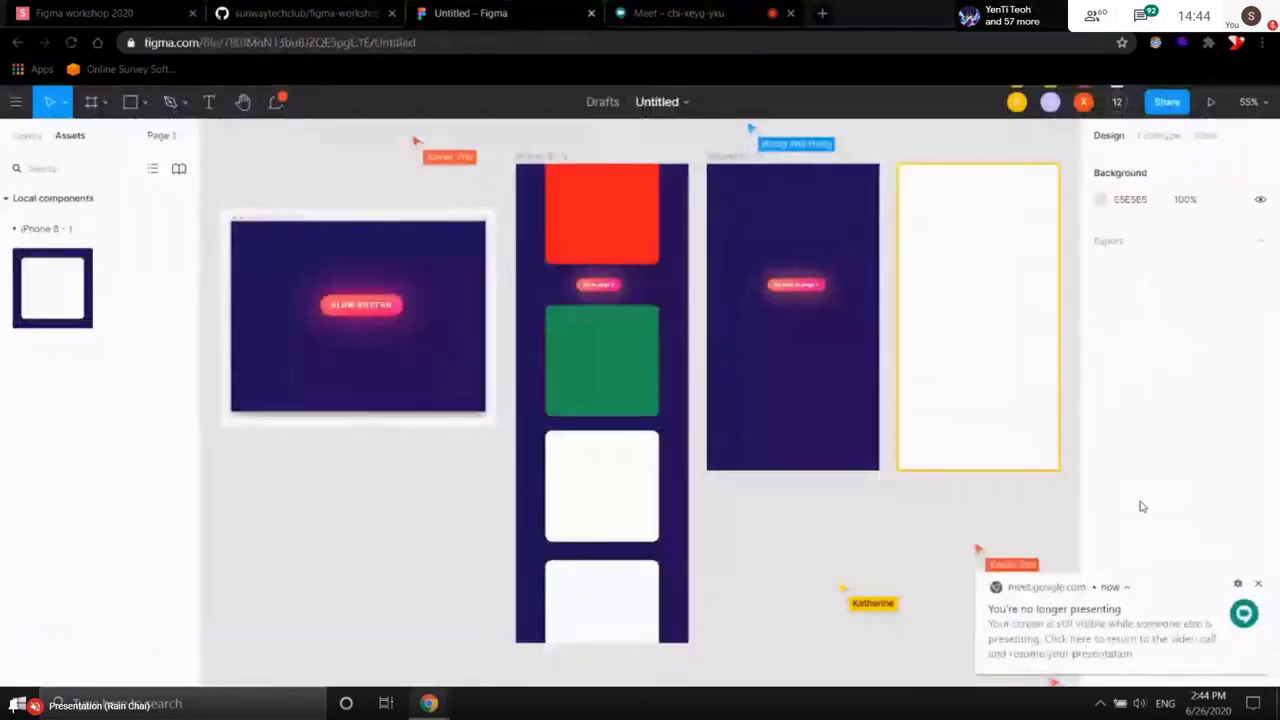
- Switch to the figma-workshop-2020 repository on GitHub and look over its main page and file list
key("ctrl+shift+Tab")
scroll(1193, 449, "up", 1)
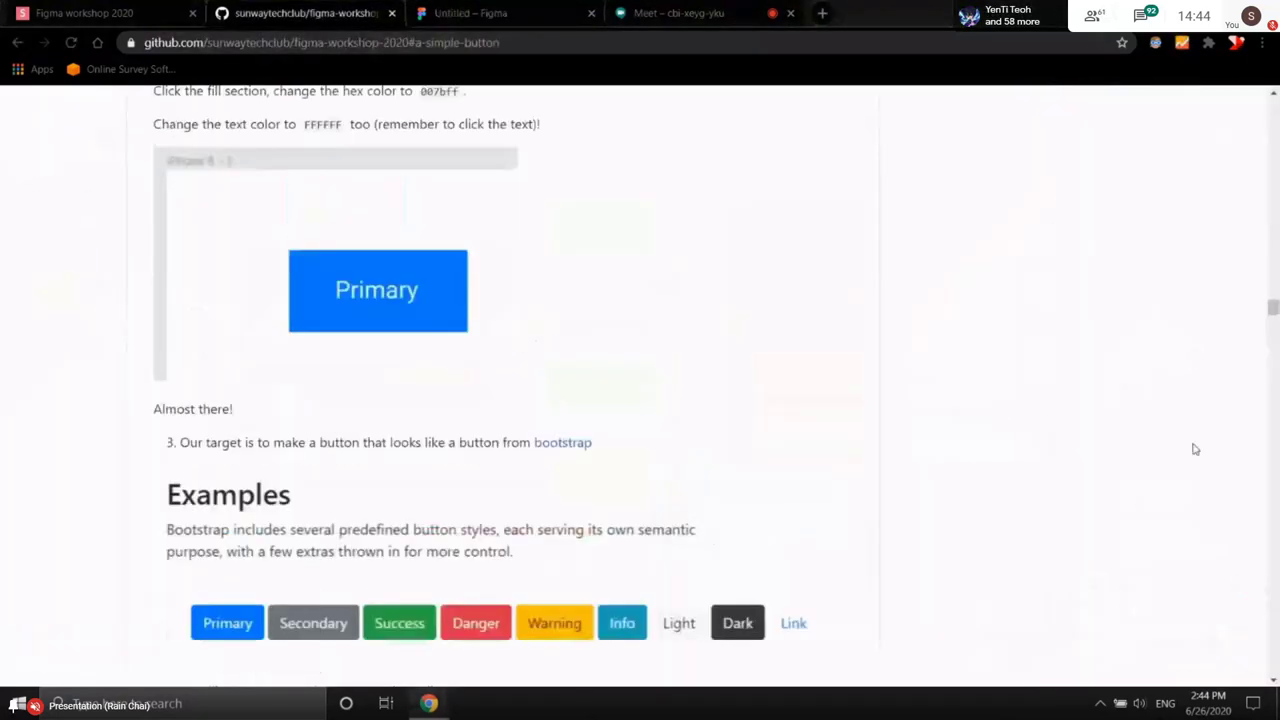
scroll(1193, 449, "up", 20)
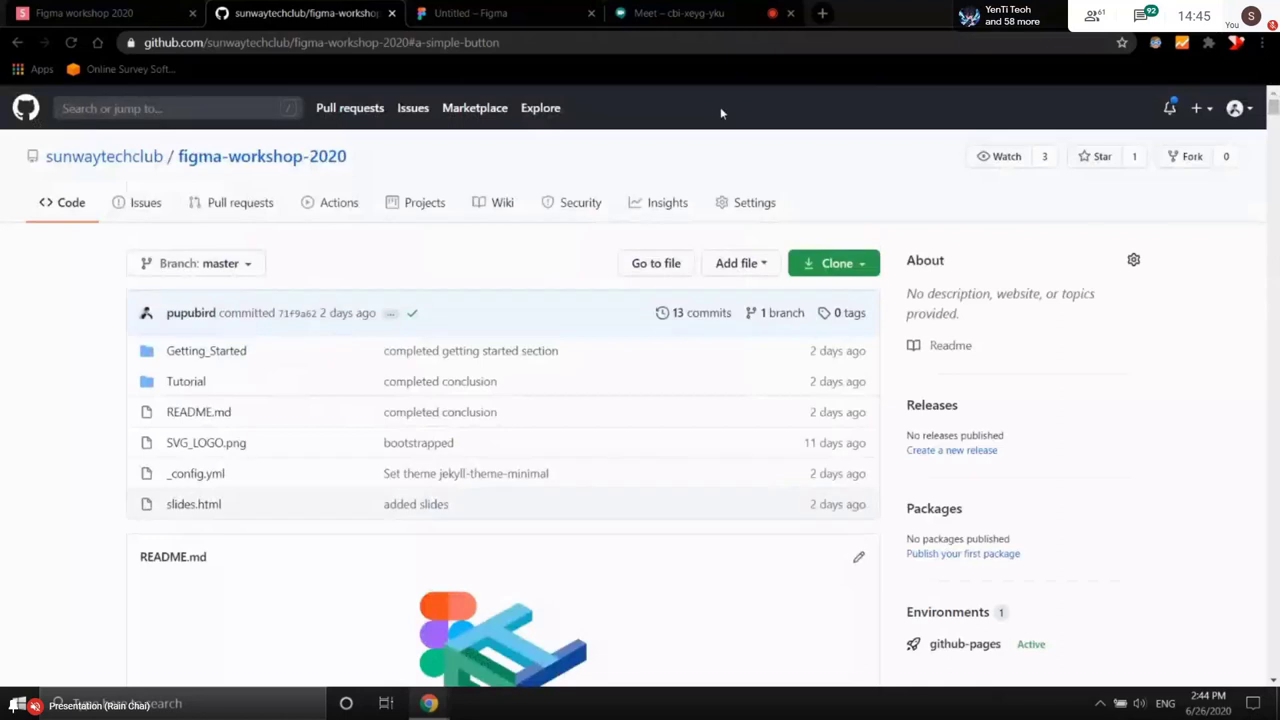
key("ctrl+Tab")
left_click(350, 13)
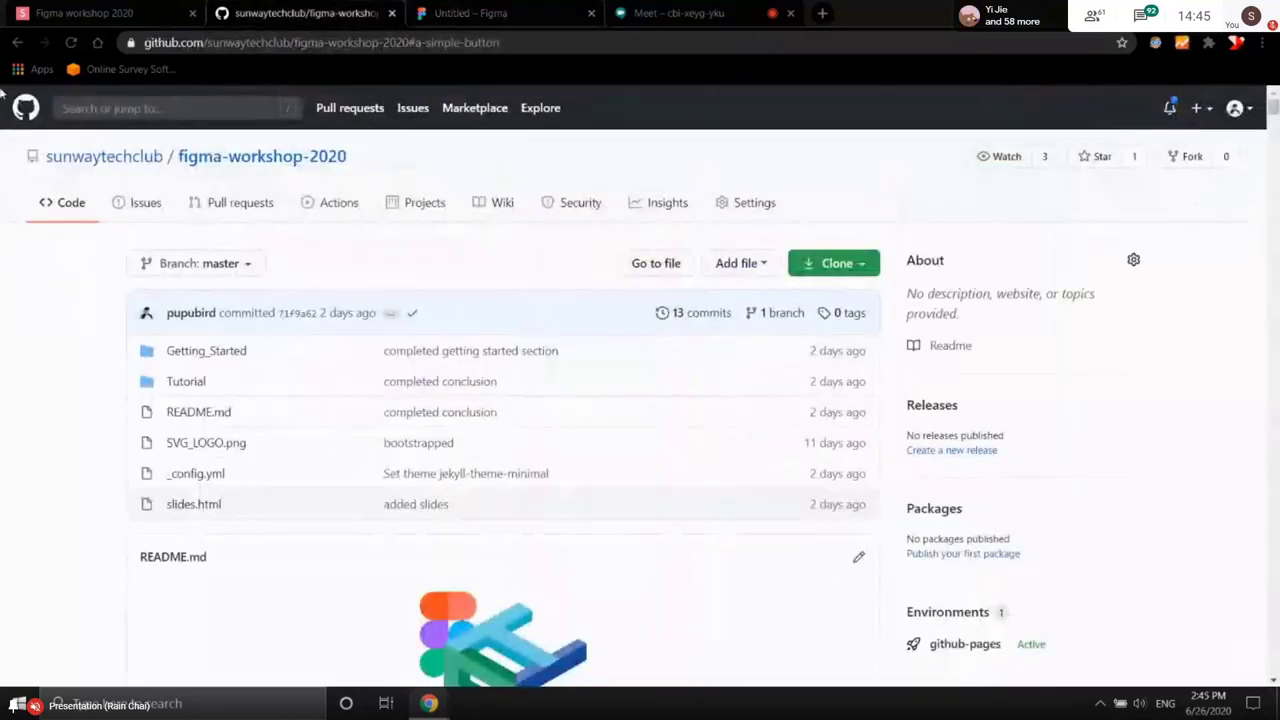
scroll(1245, 165, "down", 3)
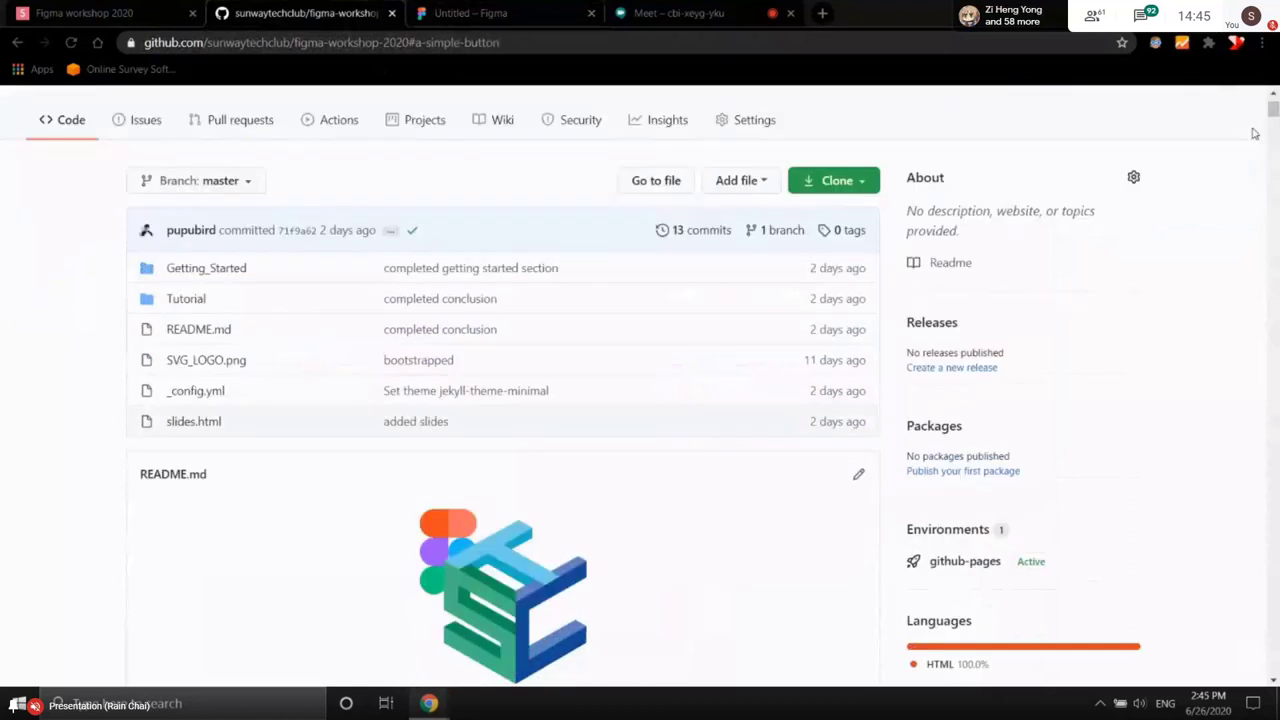
scroll(1250, 217, "up", 2)
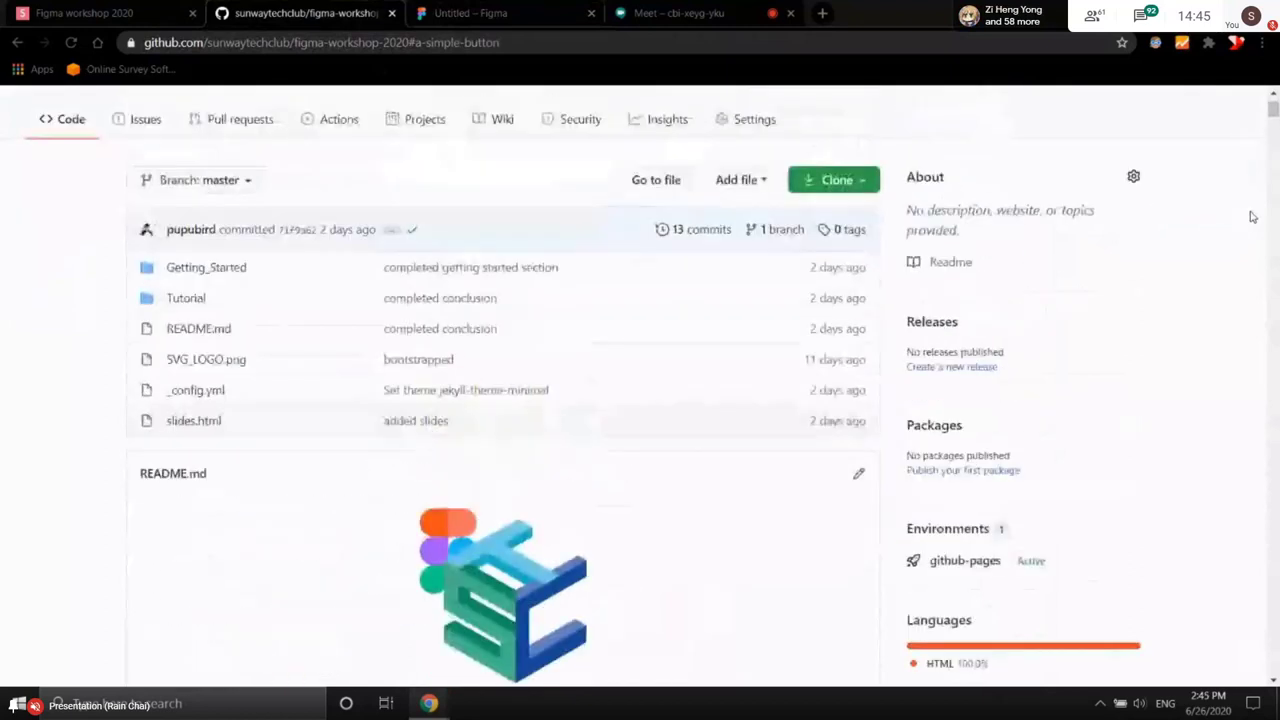
- Switch back to the Untitled Figma file and look over the iPhone 8 frames and the blank page beside them
left_click(480, 13)
left_click(572, 185)
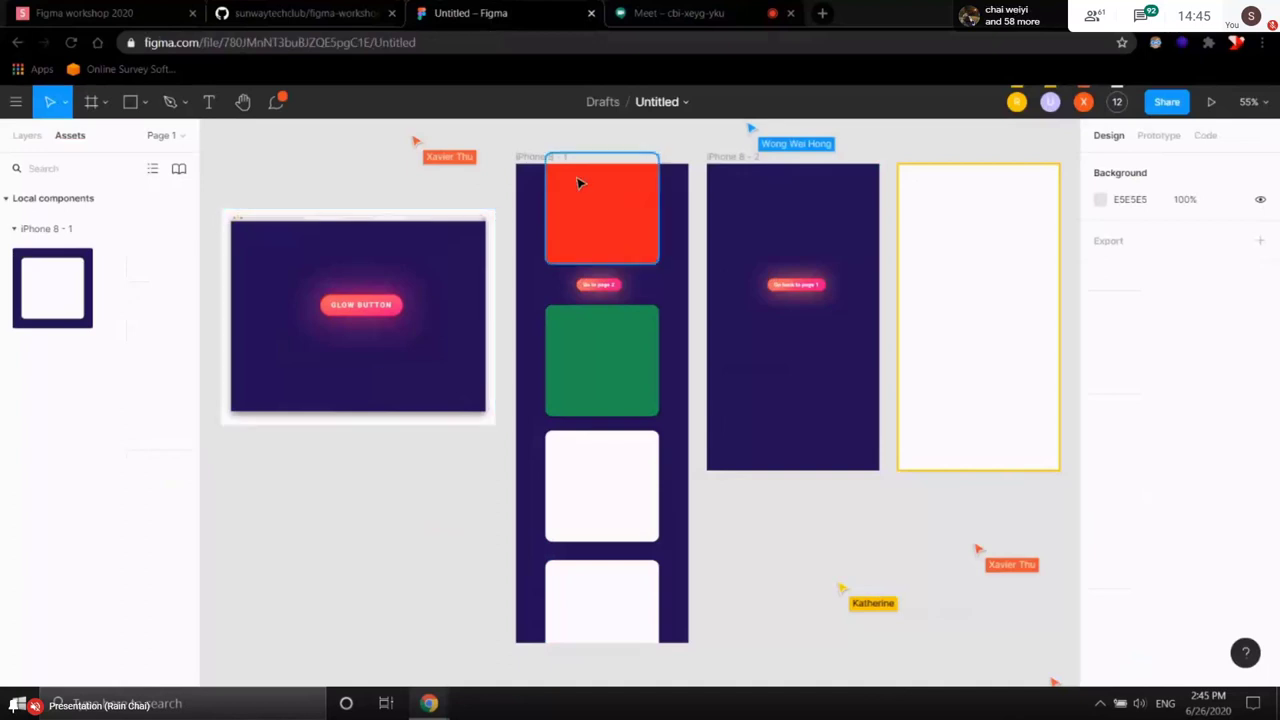
scroll(572, 180, "up", 3)
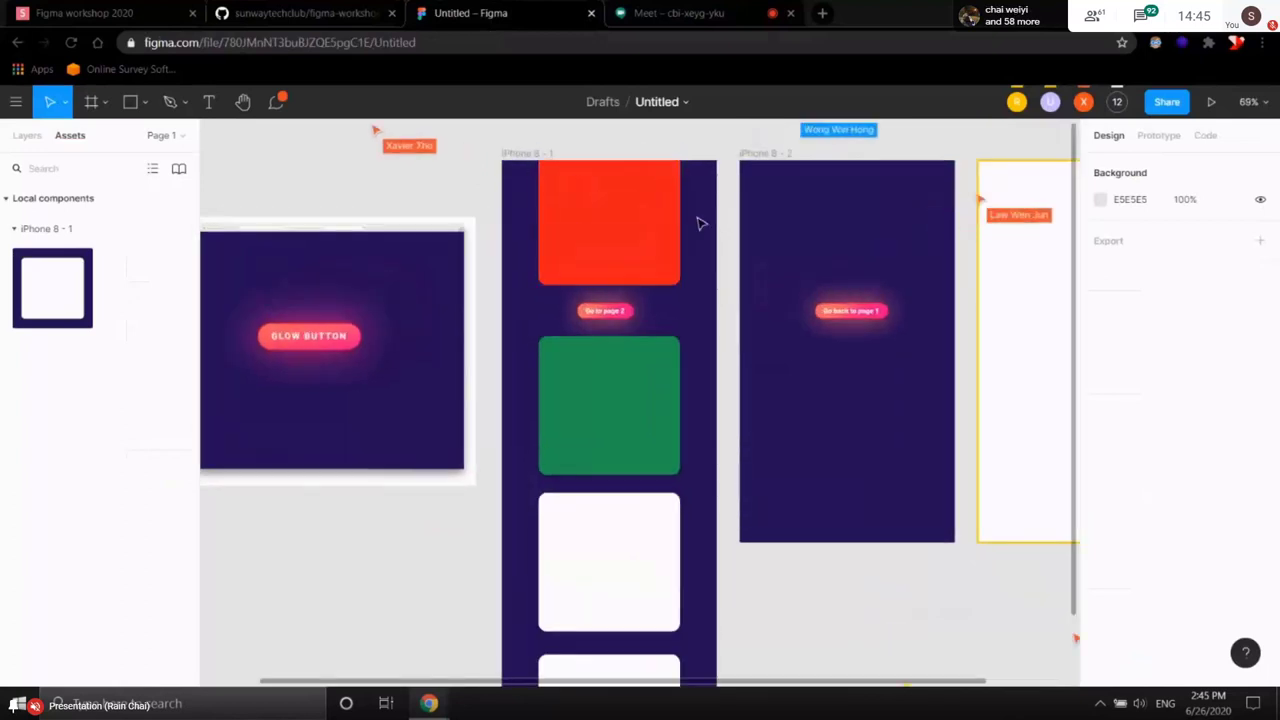
left_click_drag(876, 423, 741, 492)
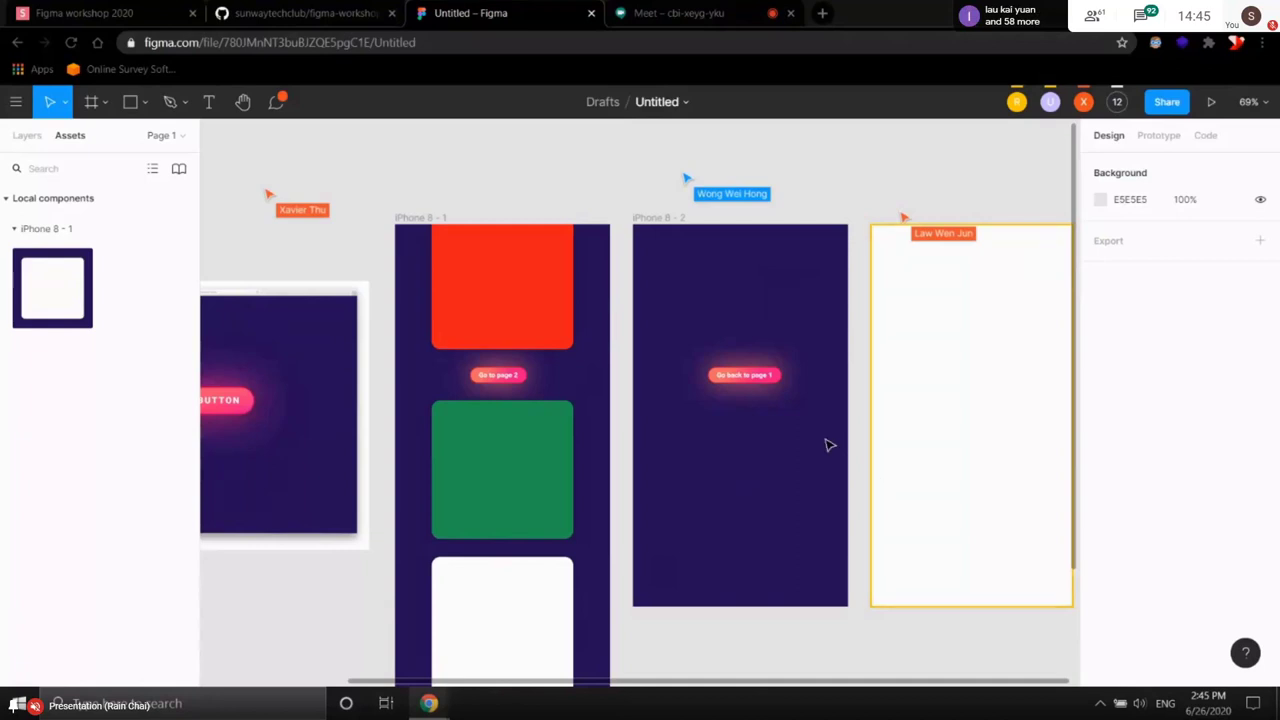
scroll(851, 452, "right", 2)
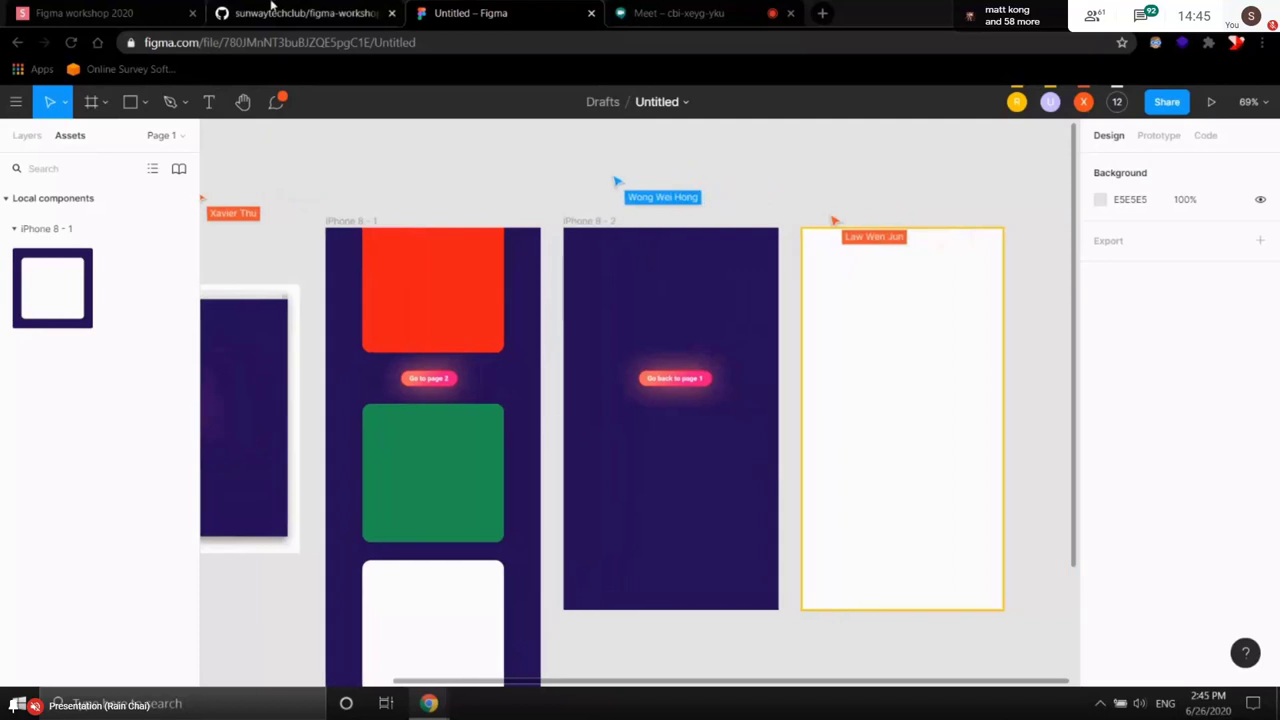
- Examine the file list and README heading of the workshop repository on GitHub
left_click(271, 12)
left_click_drag(1273, 124, 1274, 82)
scroll(357, 394, "down", 5)
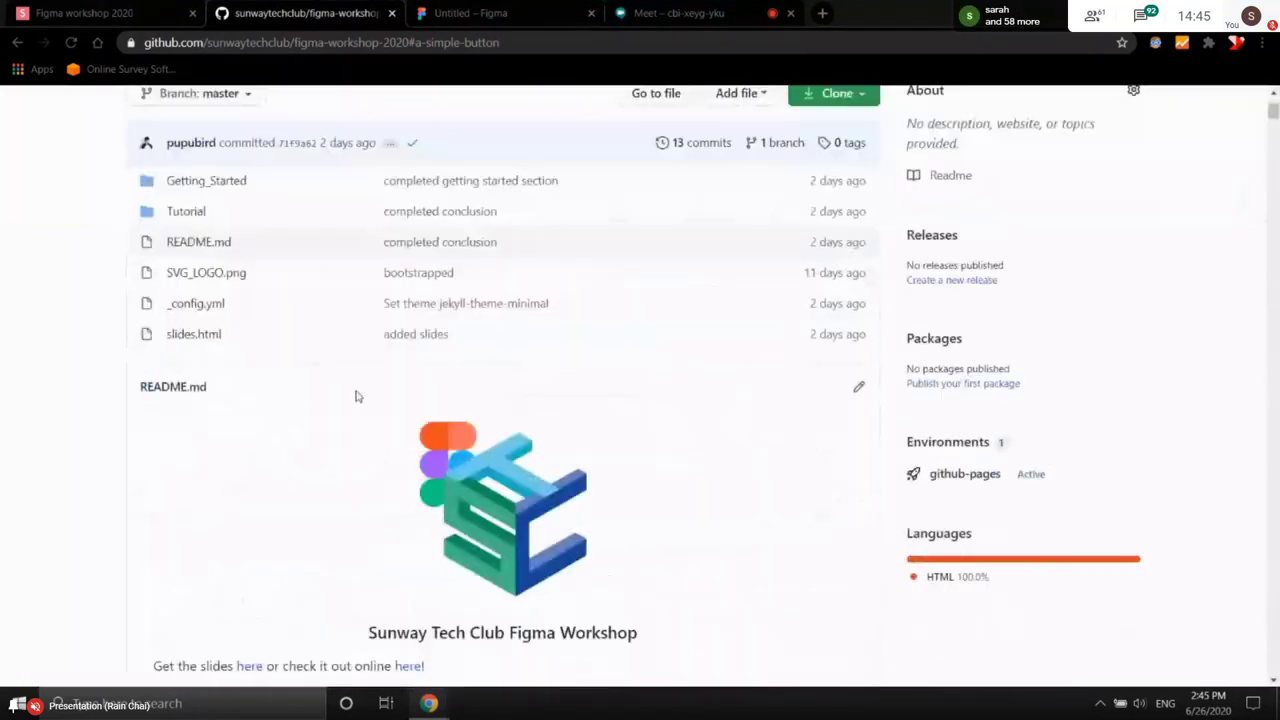
- Switch to the Google Meet call and stop sharing the screen
left_click(464, 12)
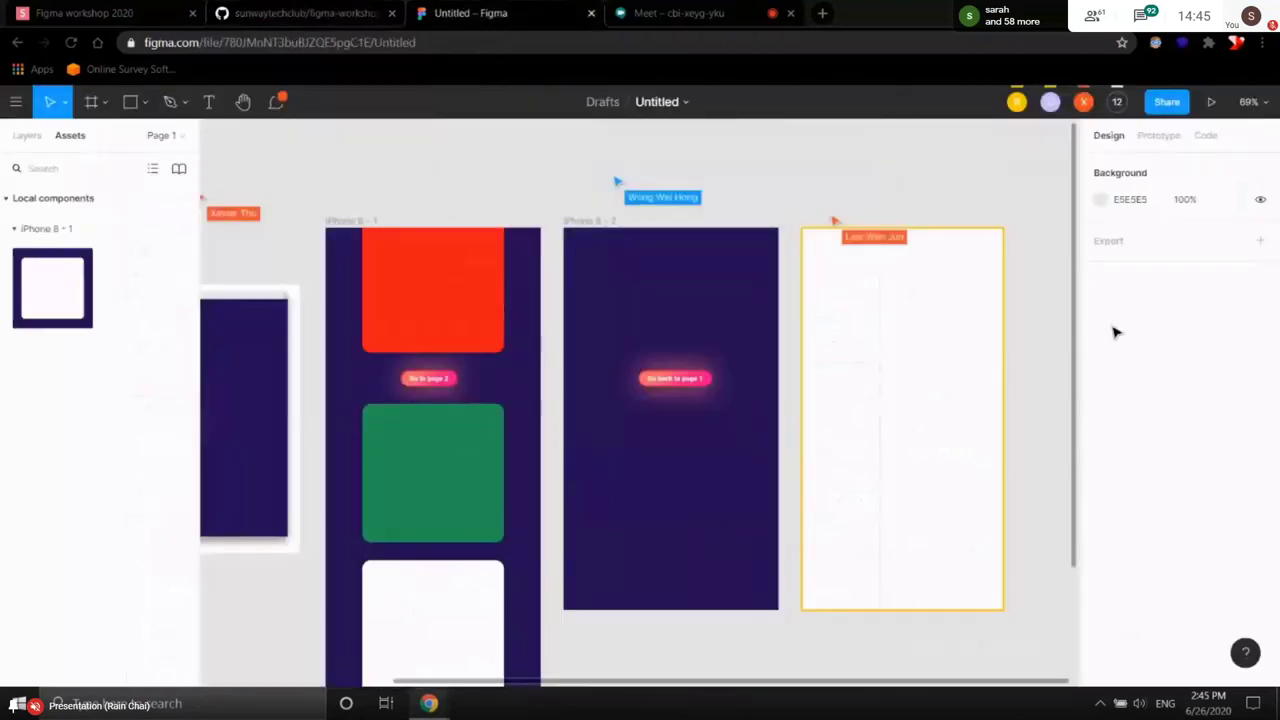
left_click(679, 12)
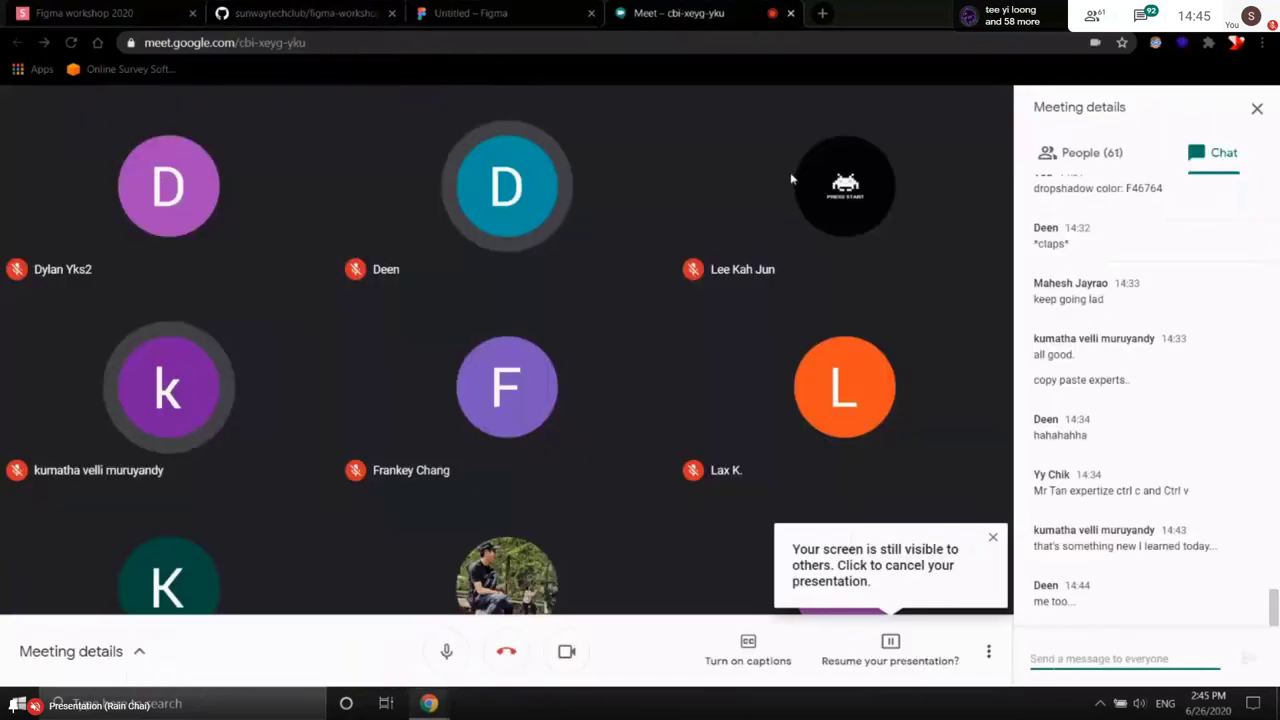
left_click(994, 540)
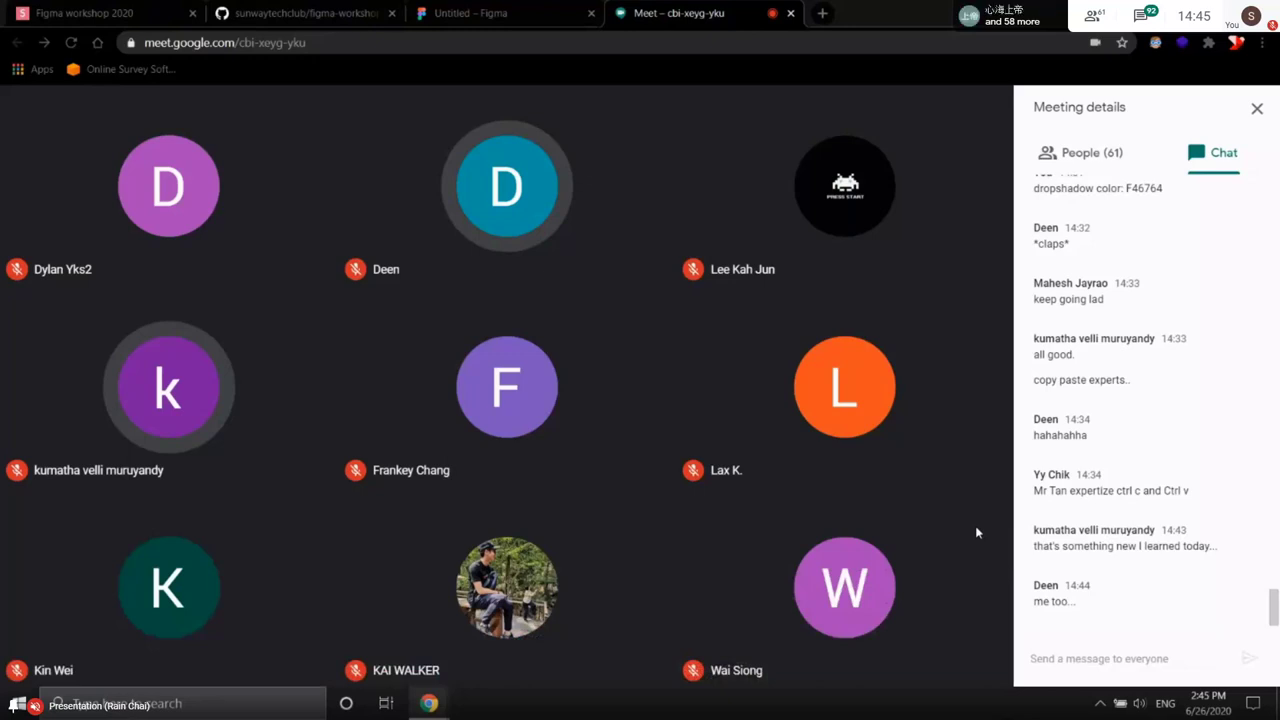
mouse_move(905, 660)
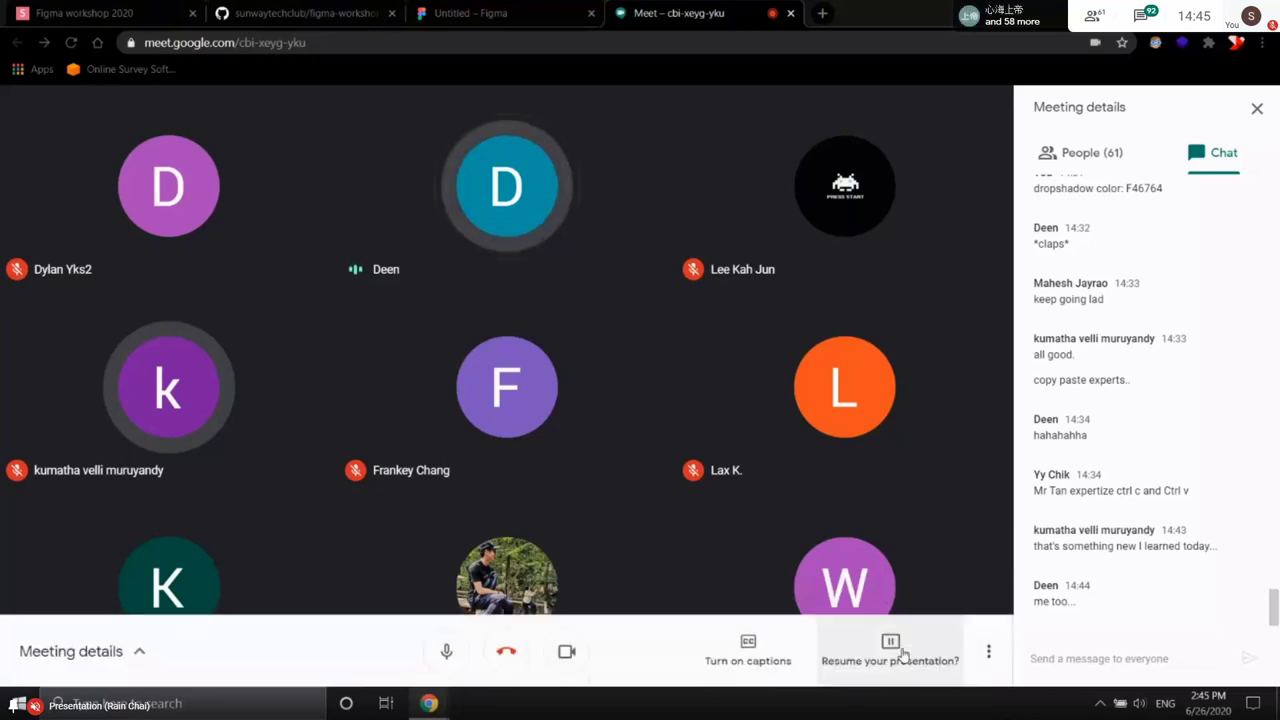
left_click(903, 655)
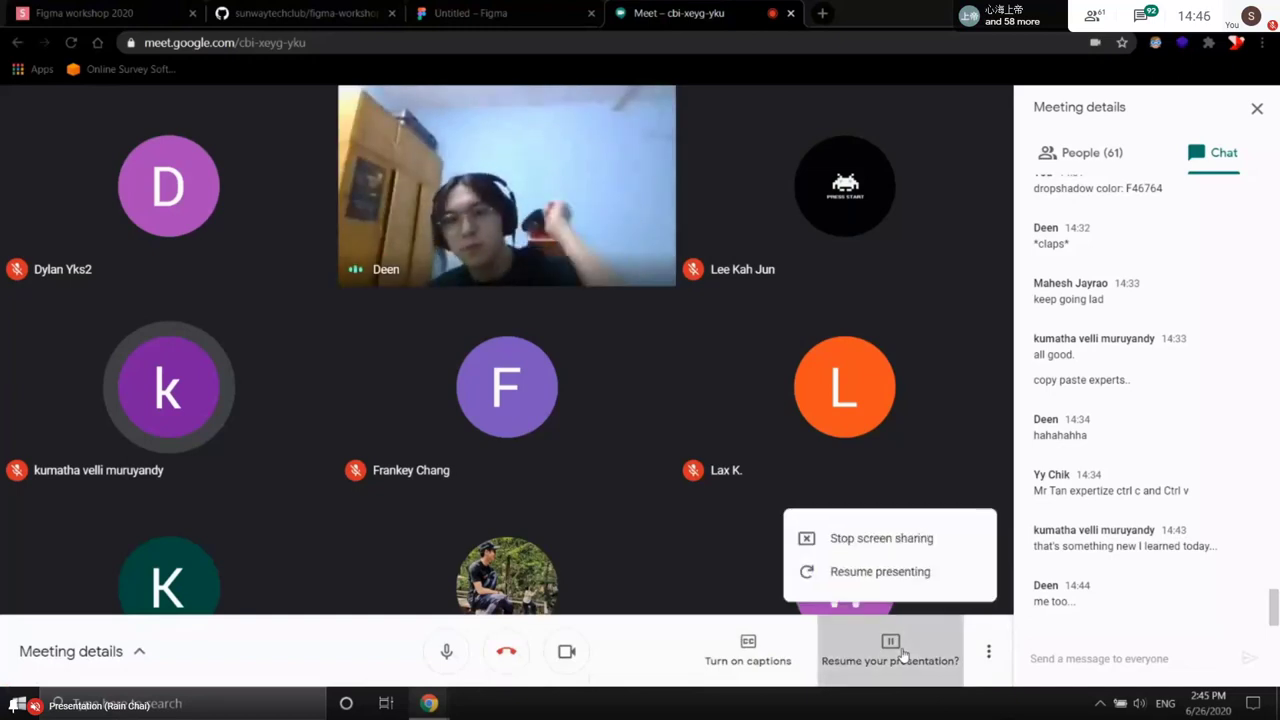
left_click(920, 551)
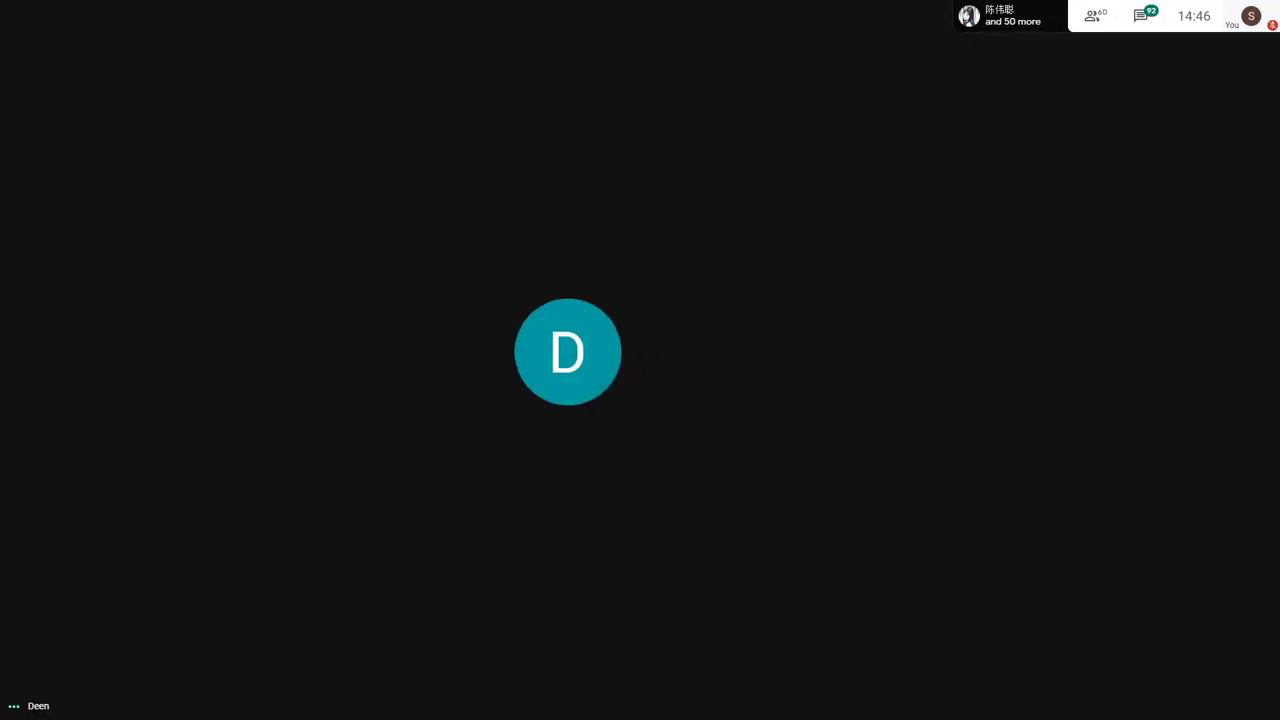
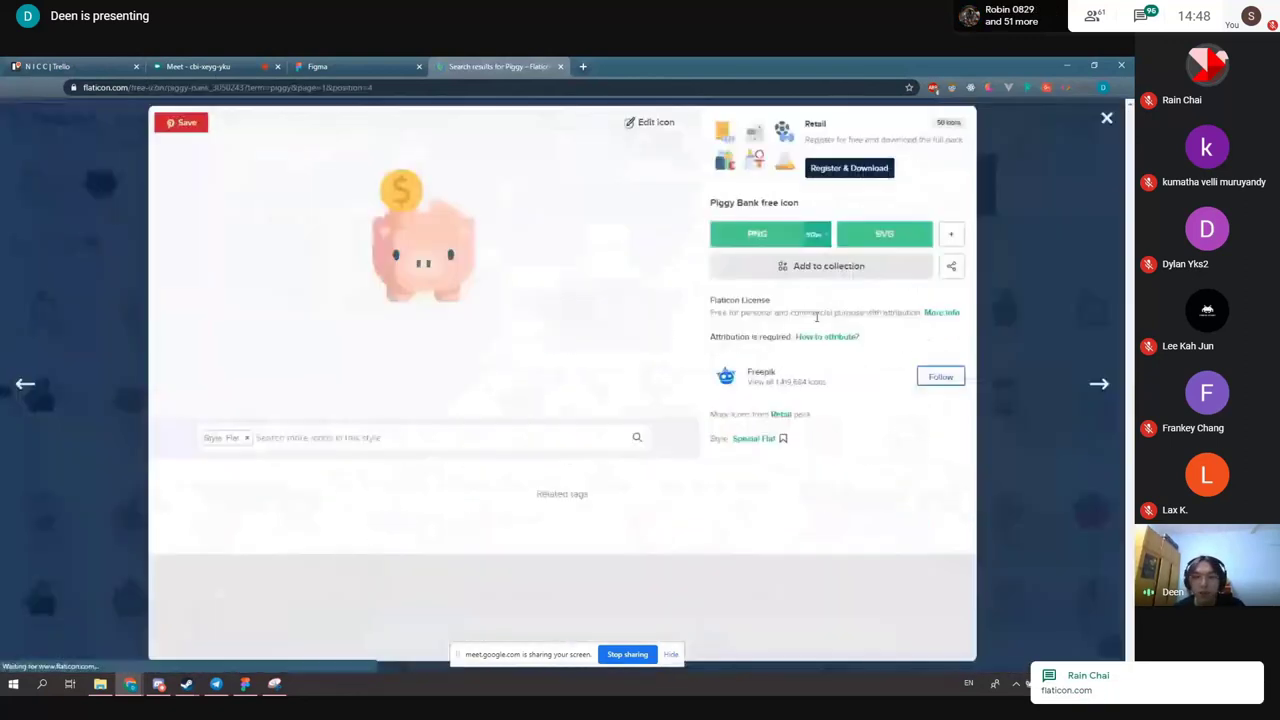
- Download the Piggy Bank icon from Flaticon as a free SVG and dismiss the attribution notice
left_click(886, 235)
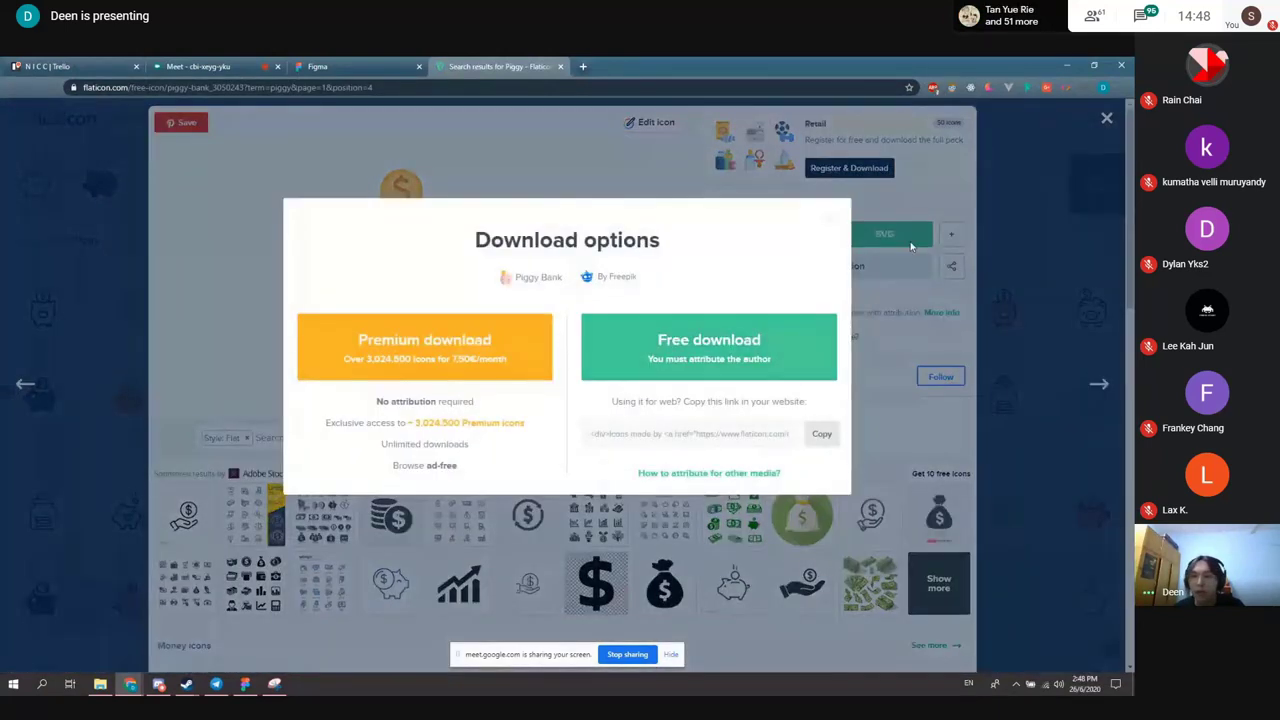
left_click(829, 219)
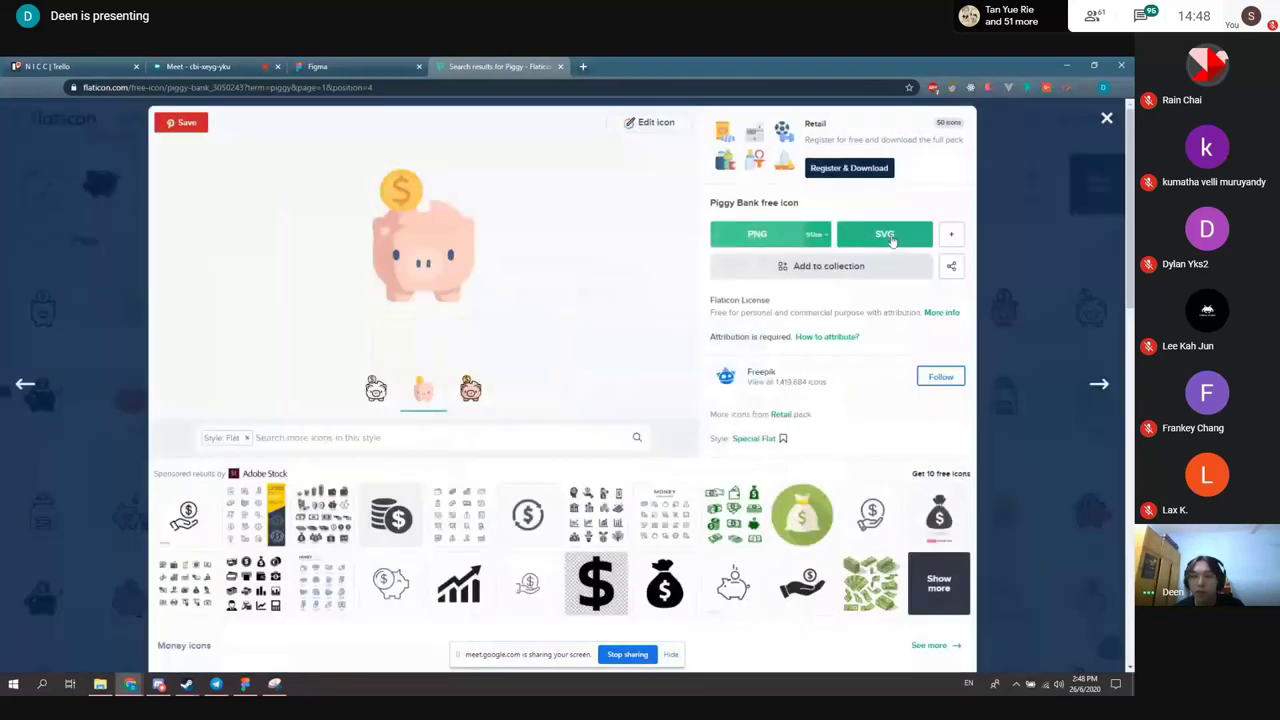
left_click(886, 236)
left_click(764, 349)
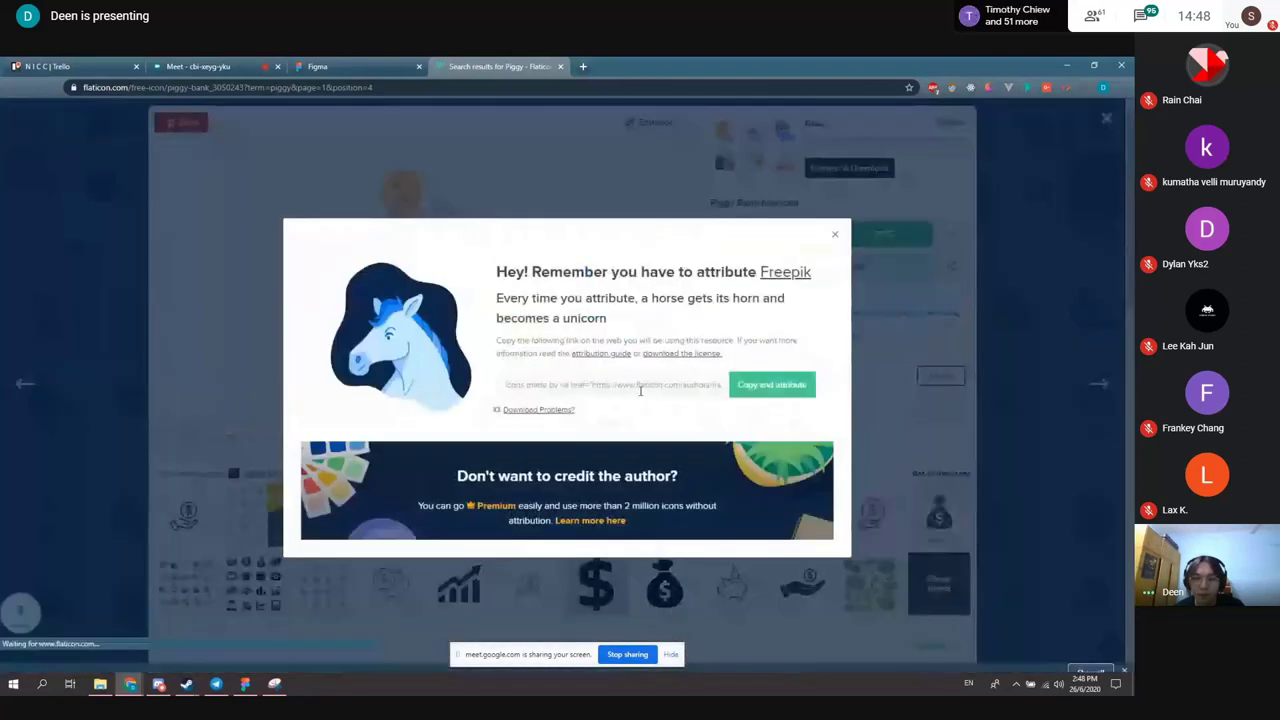
left_click(835, 234)
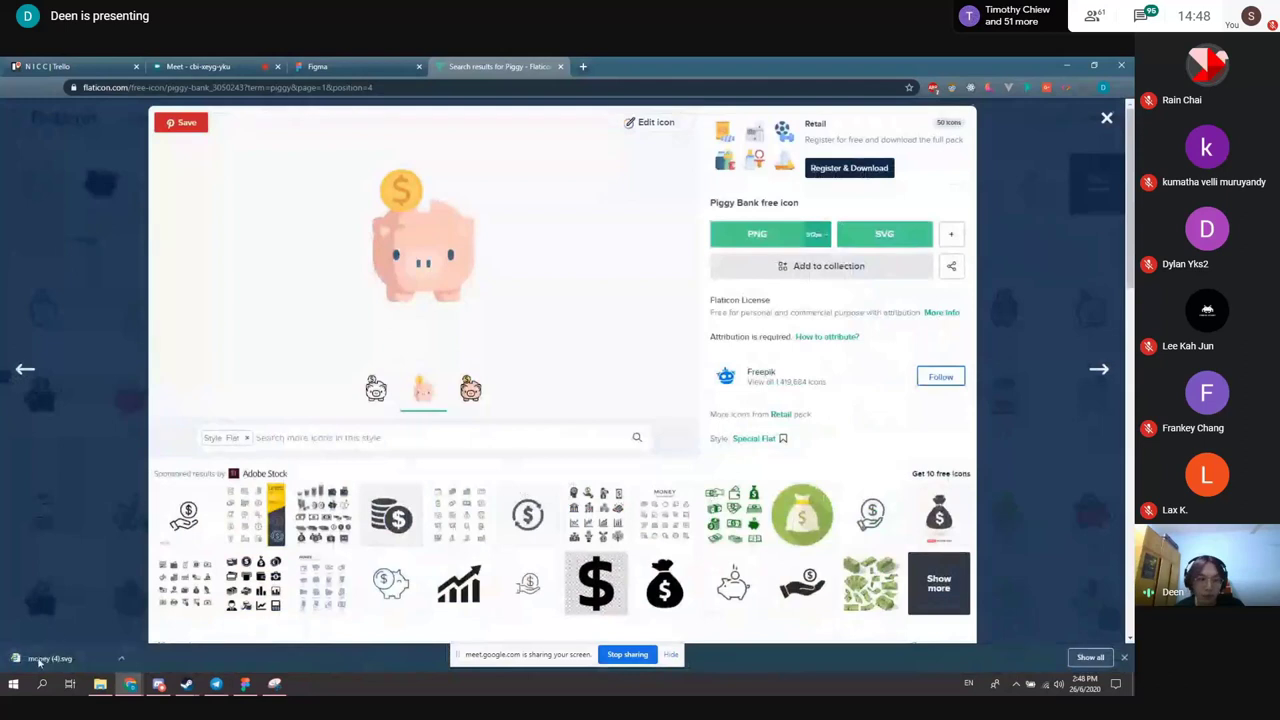
- Switch to the IOweU file in Figma and place the downloaded money (4).svg over the Test frame
left_click(245, 686)
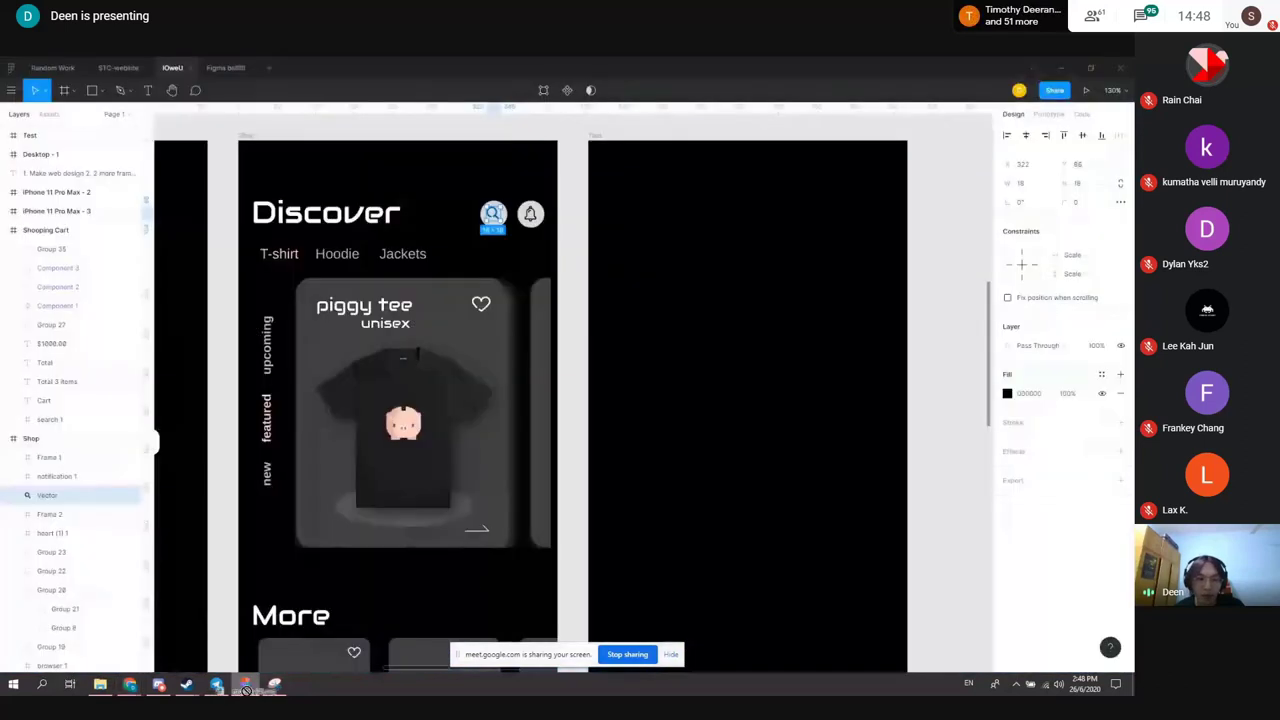
left_click_drag(650, 390, 660, 380)
scroll(671, 287, "down", 3)
mouse_move(740, 430)
left_mouse_down()
mouse_move(851, 457)
mouse_move(700, 330)
mouse_move(439, 327)
mouse_move(439, 355)
mouse_move(775, 425)
mouse_move(760, 440)
mouse_move(790, 385)
mouse_move(757, 420)
left_mouse_up()
scroll(767, 387, "up", 4)
scroll(814, 386, "down", 1)
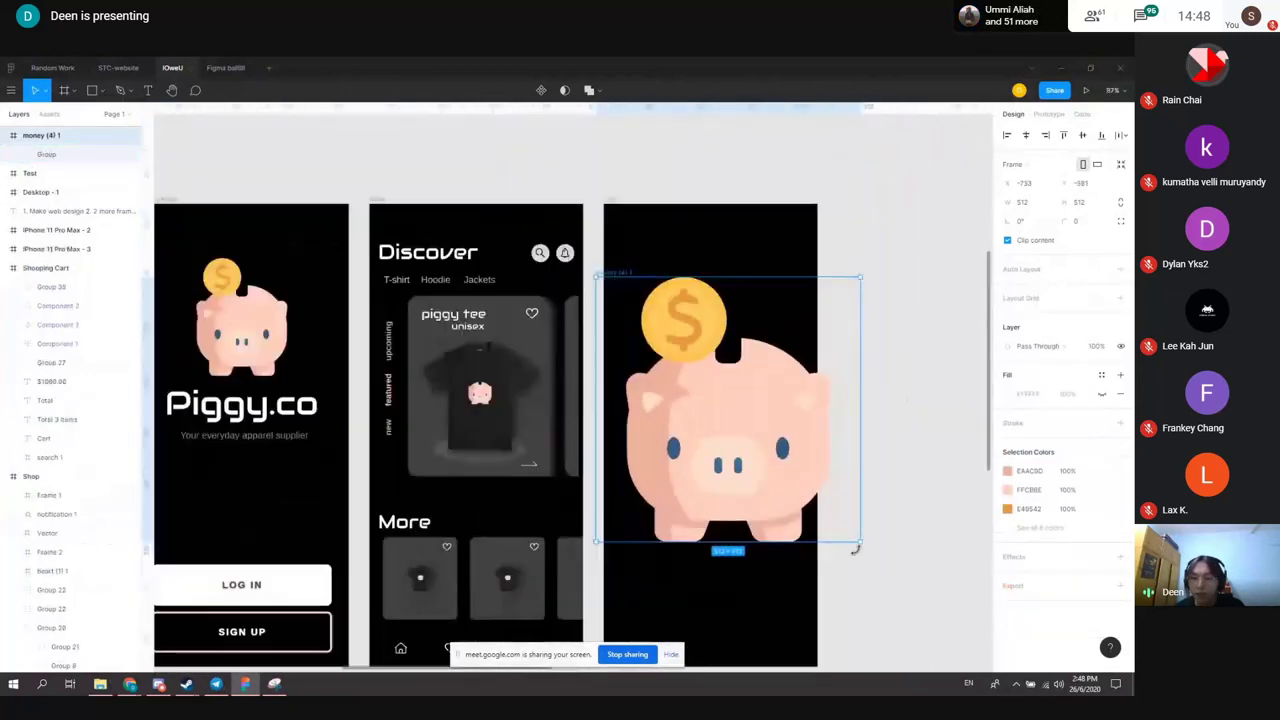
- Scale the piggy bank icon down proportionally to about 229 × 229 and position it in the upper part of the Test frame
left_click_drag(860, 541, 701, 541)
scroll(751, 594, "left", 3)
scroll(832, 573, "right", 2)
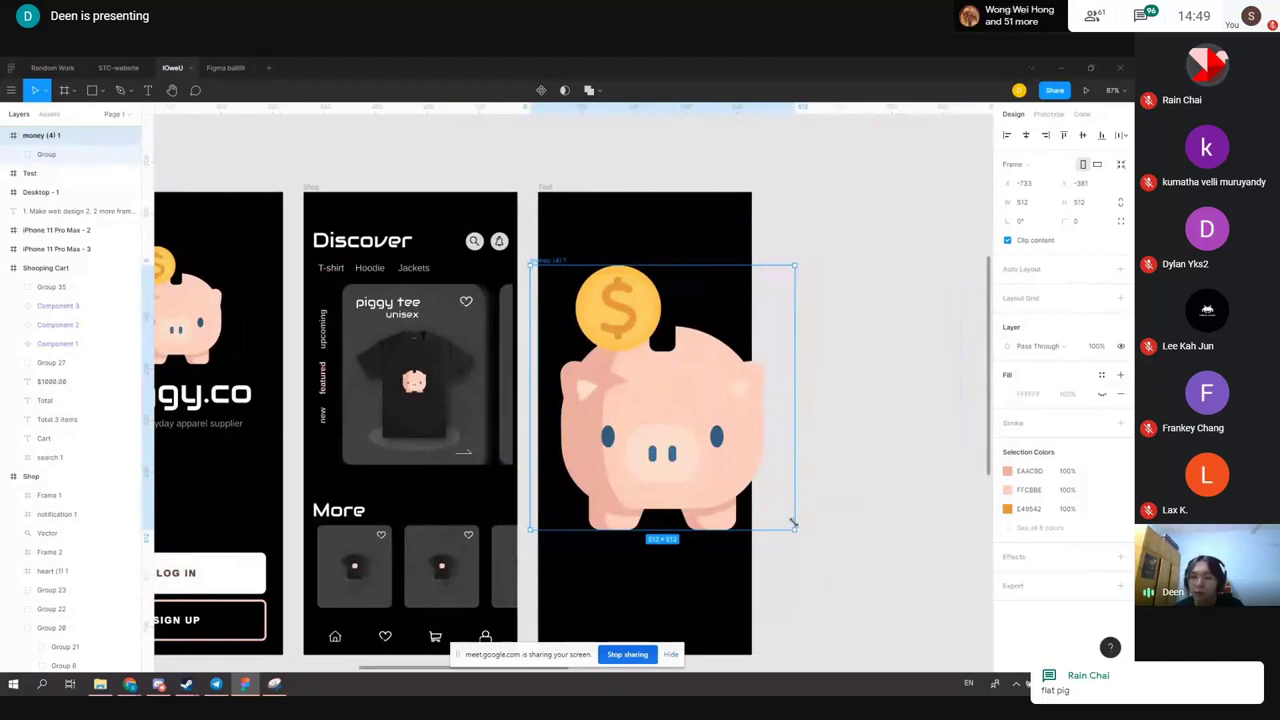
left_click_drag(794, 530, 702, 437)
left_click_drag(727, 281, 706, 330)
left_click(848, 366)
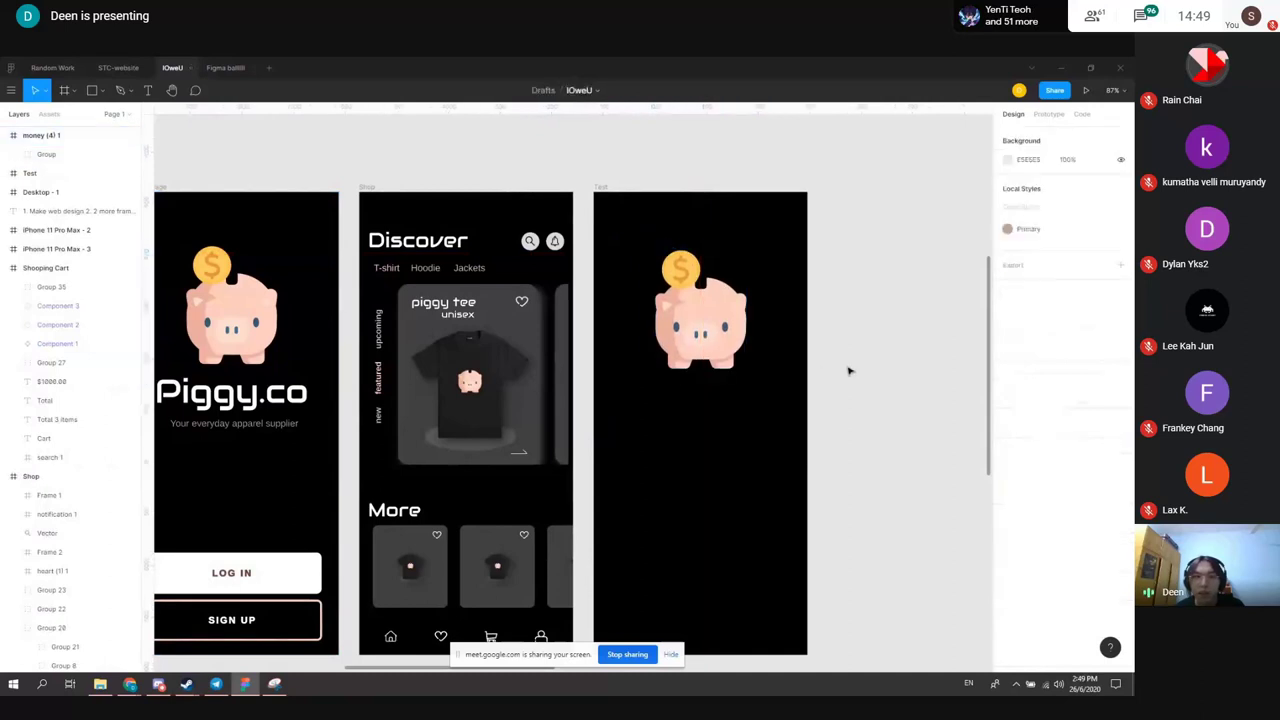
- Nest the money (4) 1 layer inside the Test frame in the layer order
scroll(848, 363, "down", 1)
left_click(45, 137)
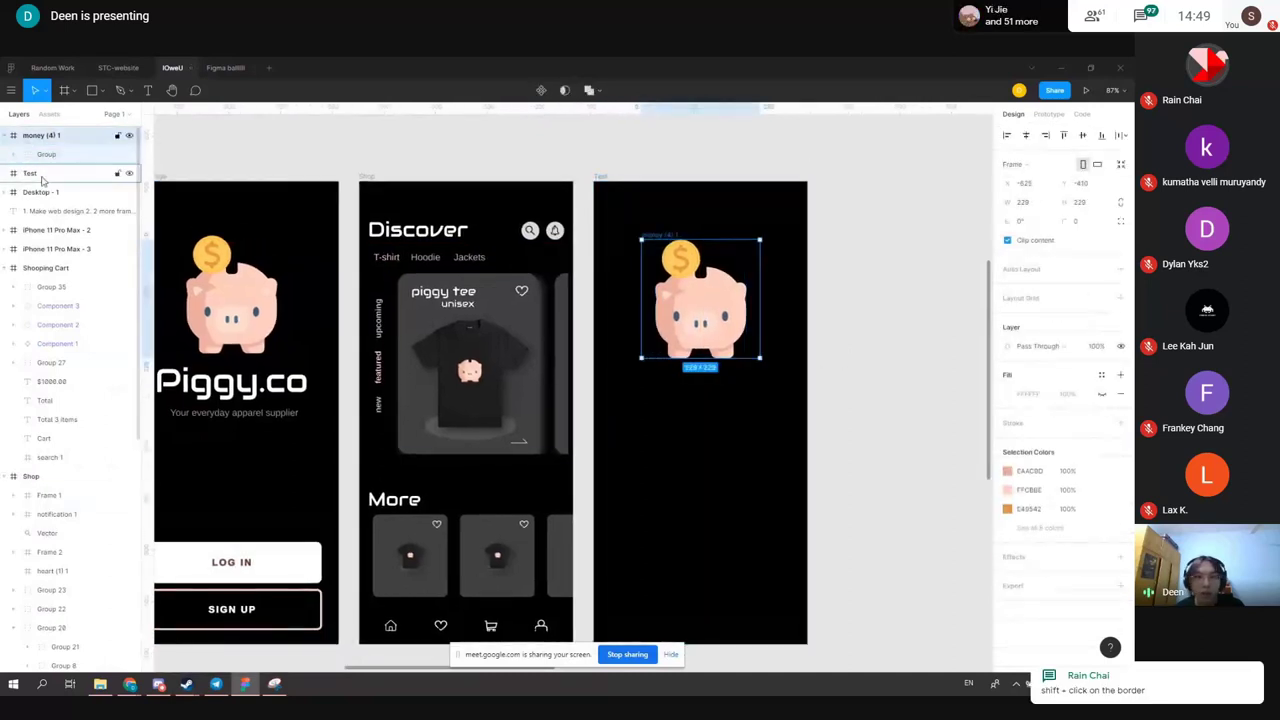
left_click_drag(42, 180, 36, 138)
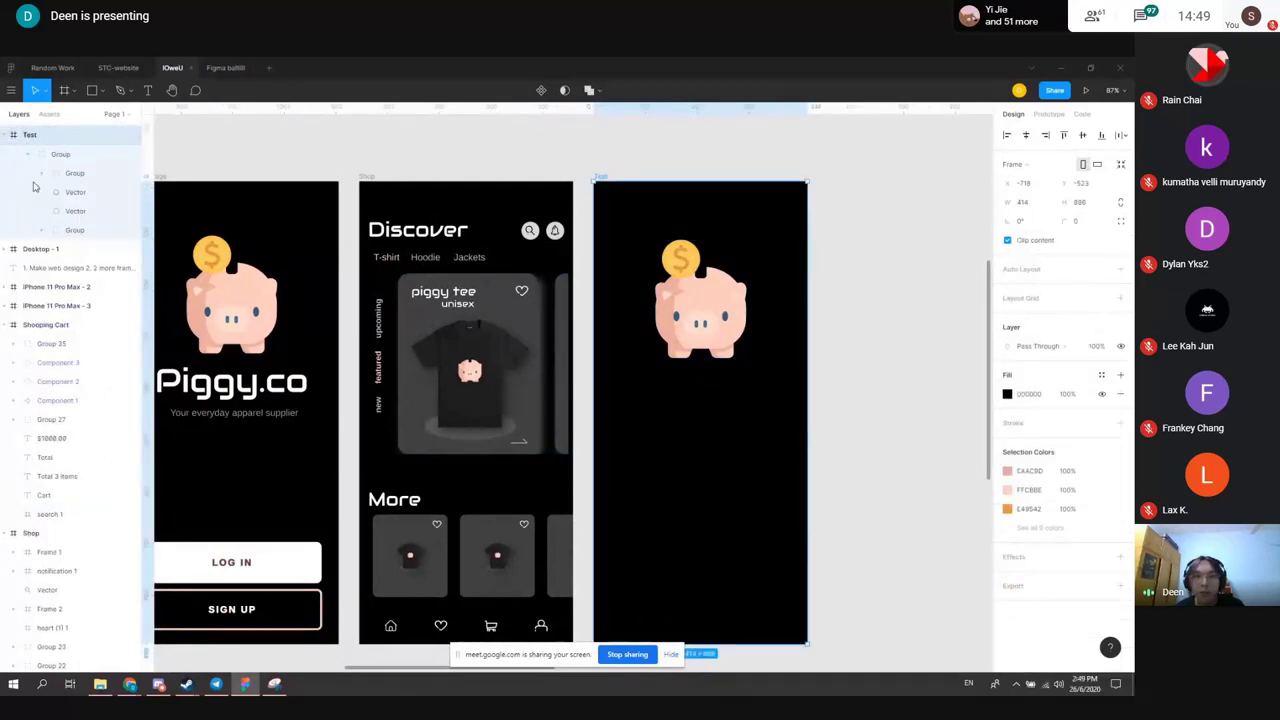
scroll(828, 350, "up", 2)
left_click(828, 350)
scroll(828, 350, "down", 2)
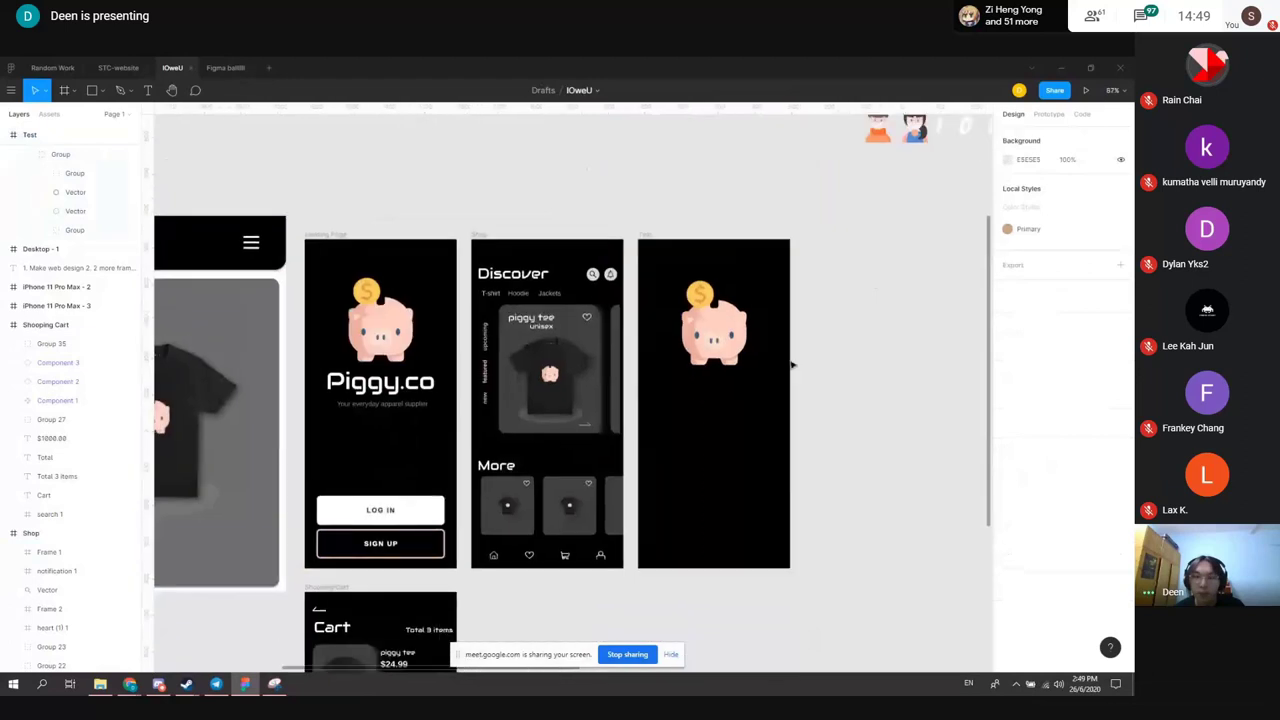
- Add the placeholder text "dsadsa" below the piggy bank in the Test frame and set its fill to FFFFFF
scroll(791, 360, "up", 2)
left_click(647, 458)
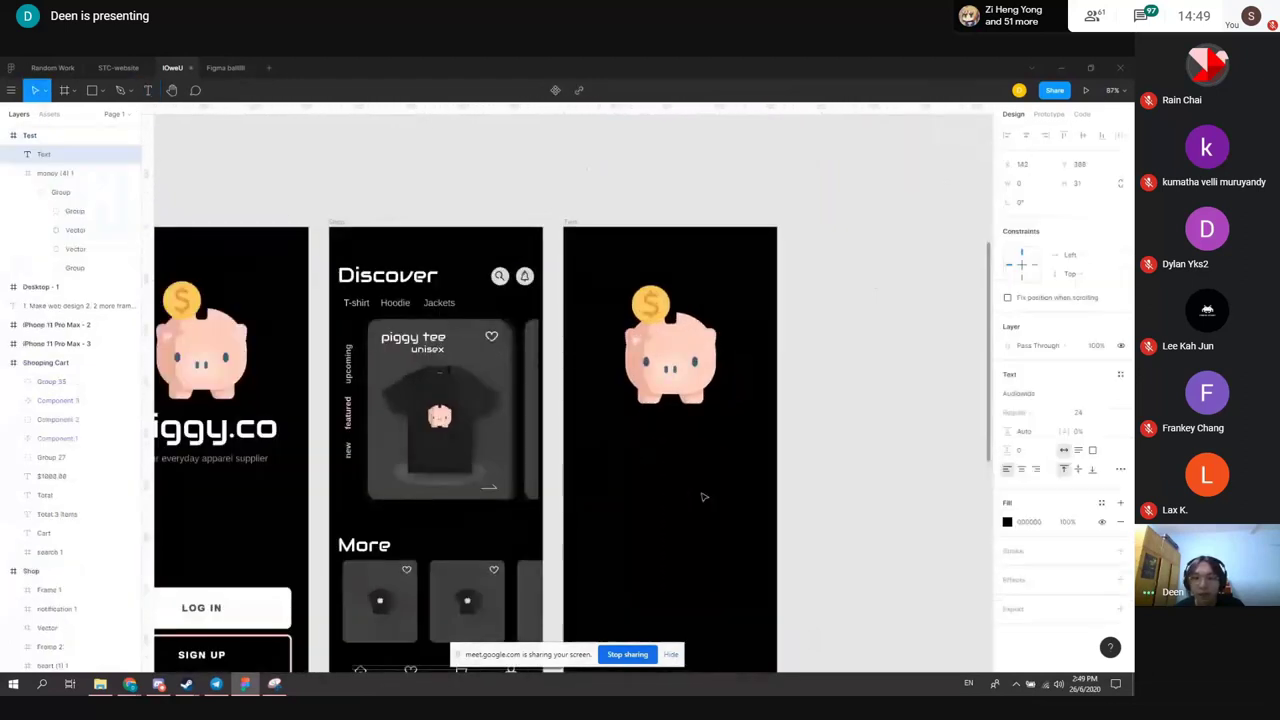
scroll(671, 431, "down", 2)
scroll(661, 426, "up", 5)
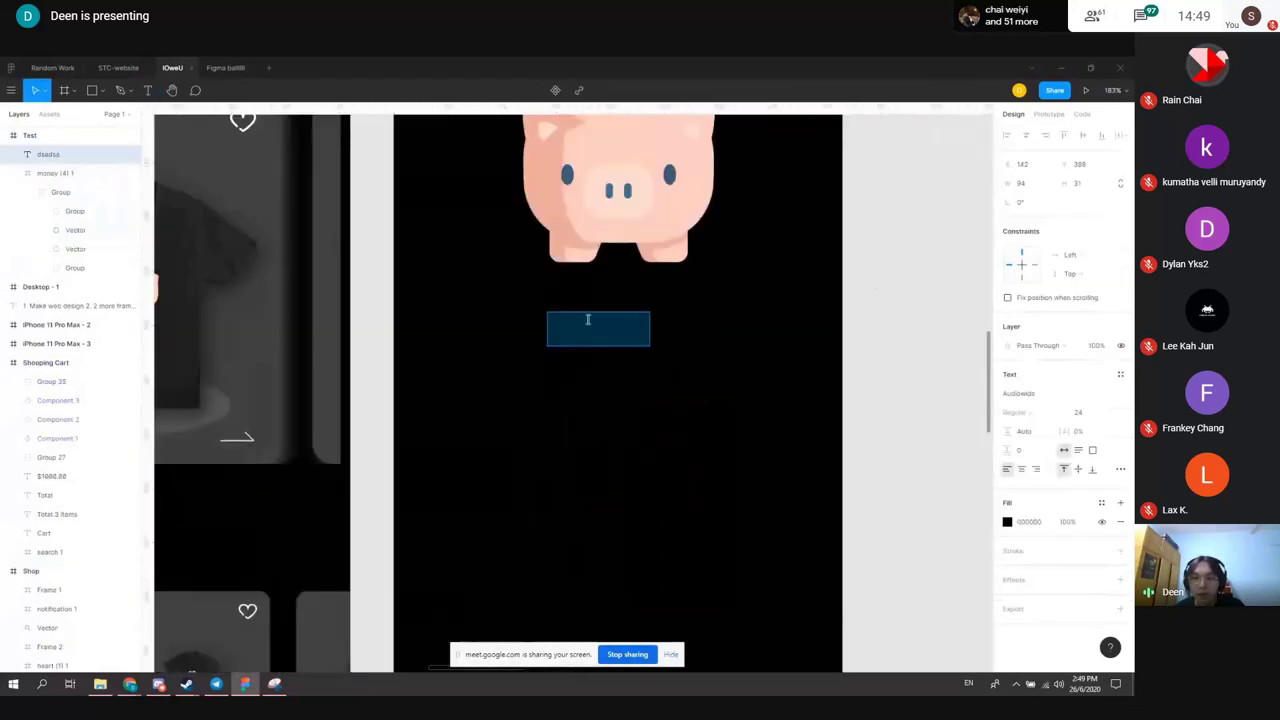
left_click(1007, 521)
type("FFFFFF")
key("Return")
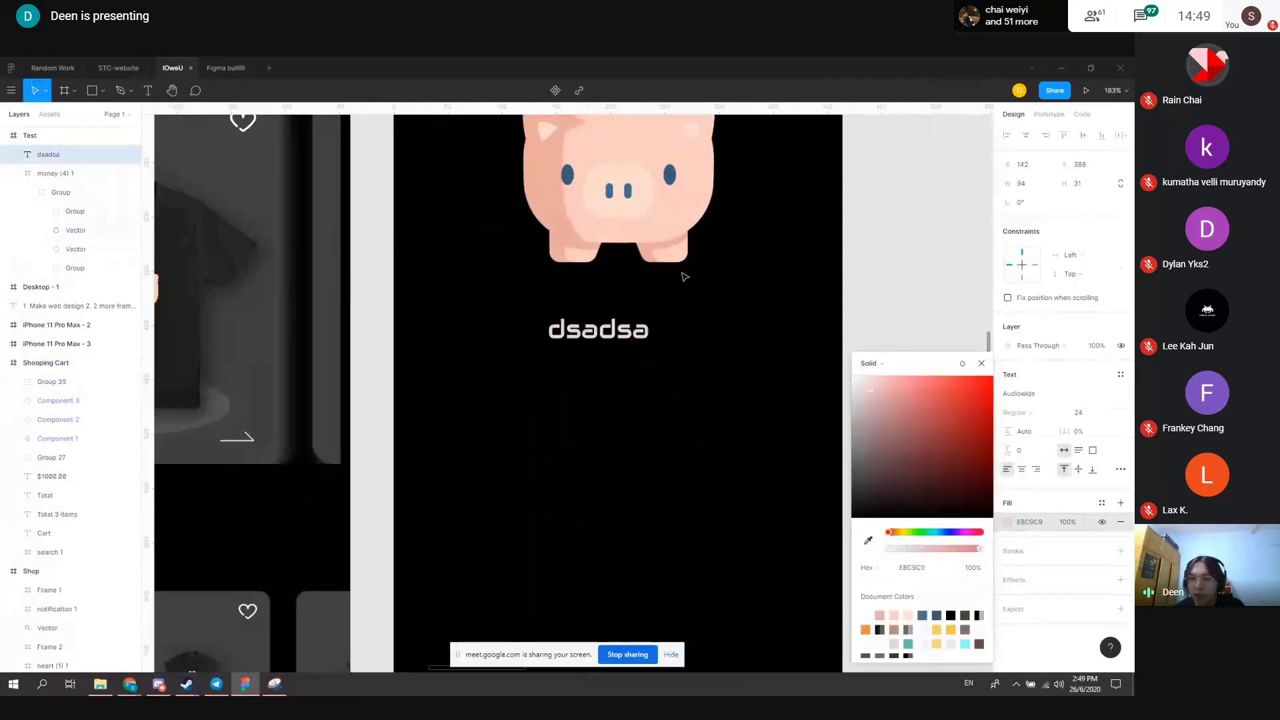
scroll(609, 343, "down", 5)
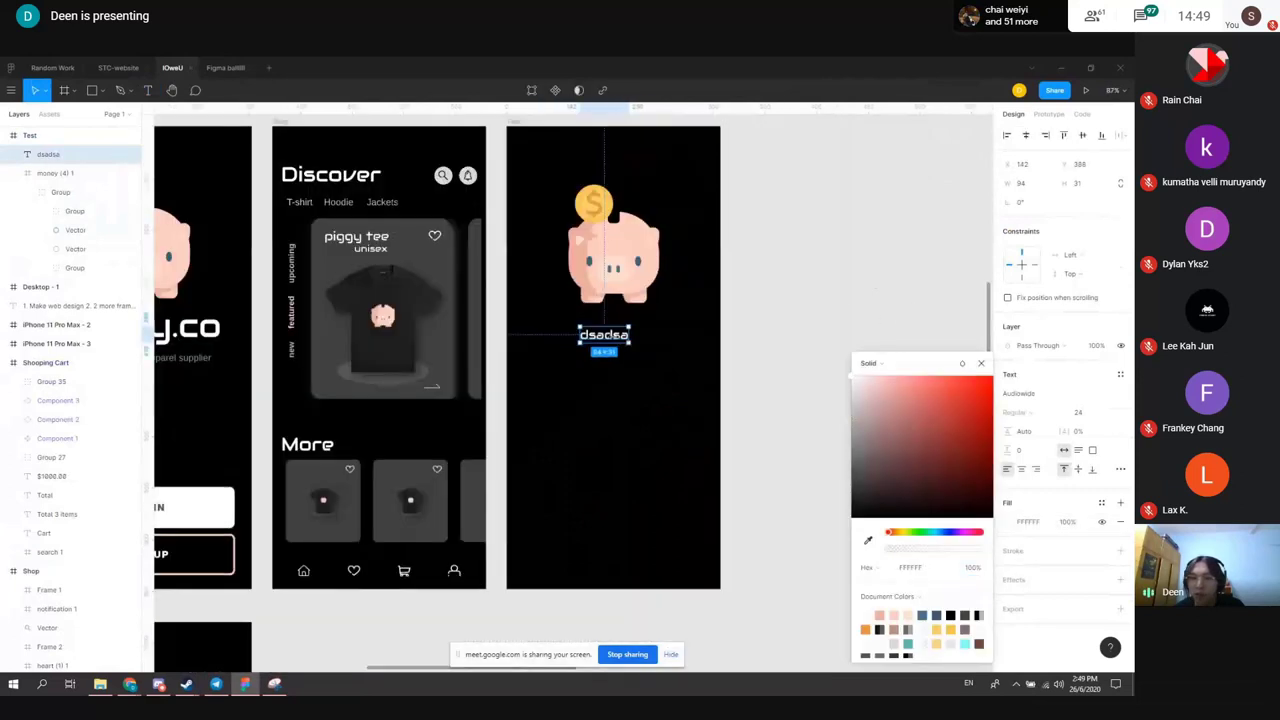
- Try the Autour One font on the placeholder text below the piggy bank
scroll(630, 320, "up", 1)
left_click(1020, 395)
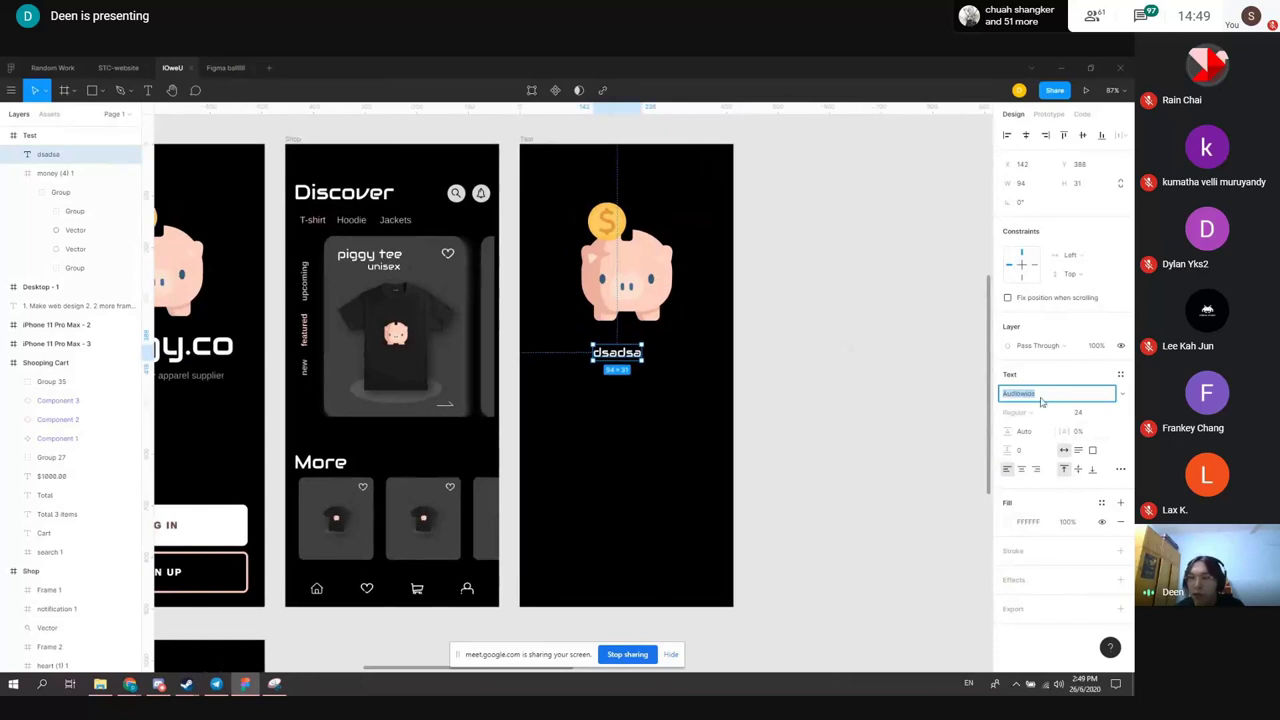
left_click(1120, 395)
left_click(1080, 407)
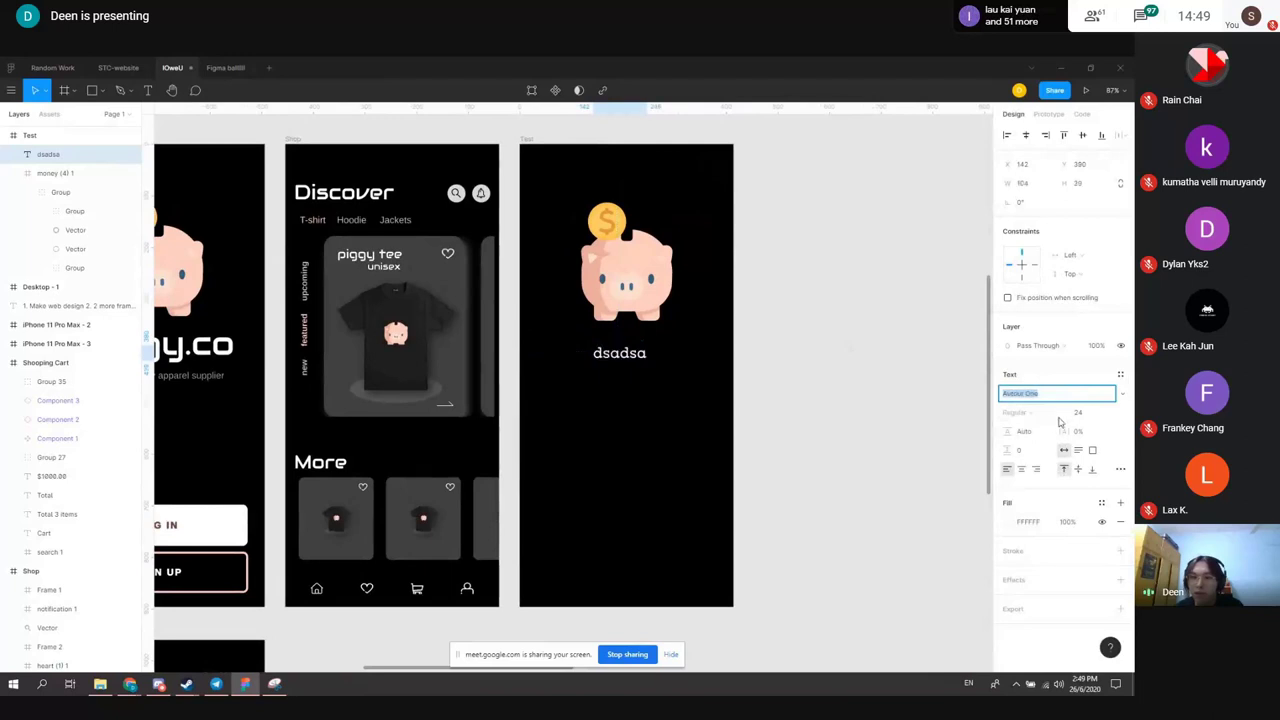
scroll(631, 357, "up", 3)
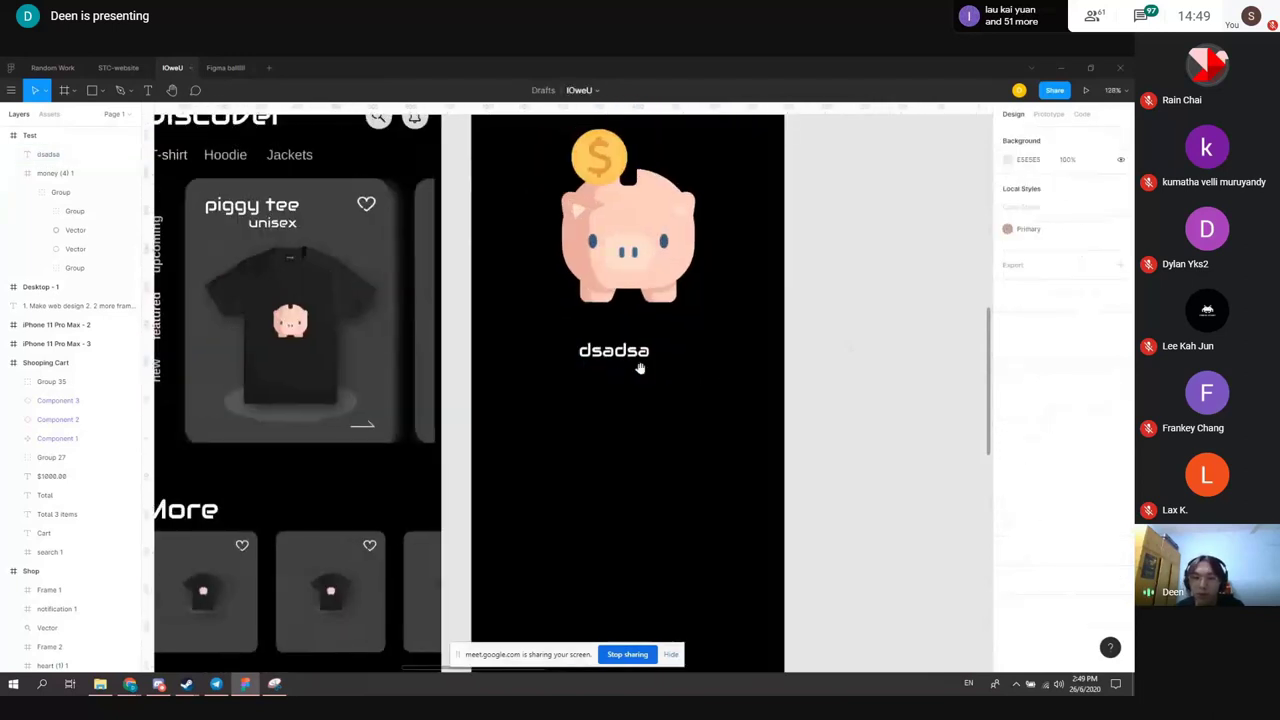
- Replace the placeholder text with "Piggy.co" and set its font size to 64
scroll(755, 369, "down", 3)
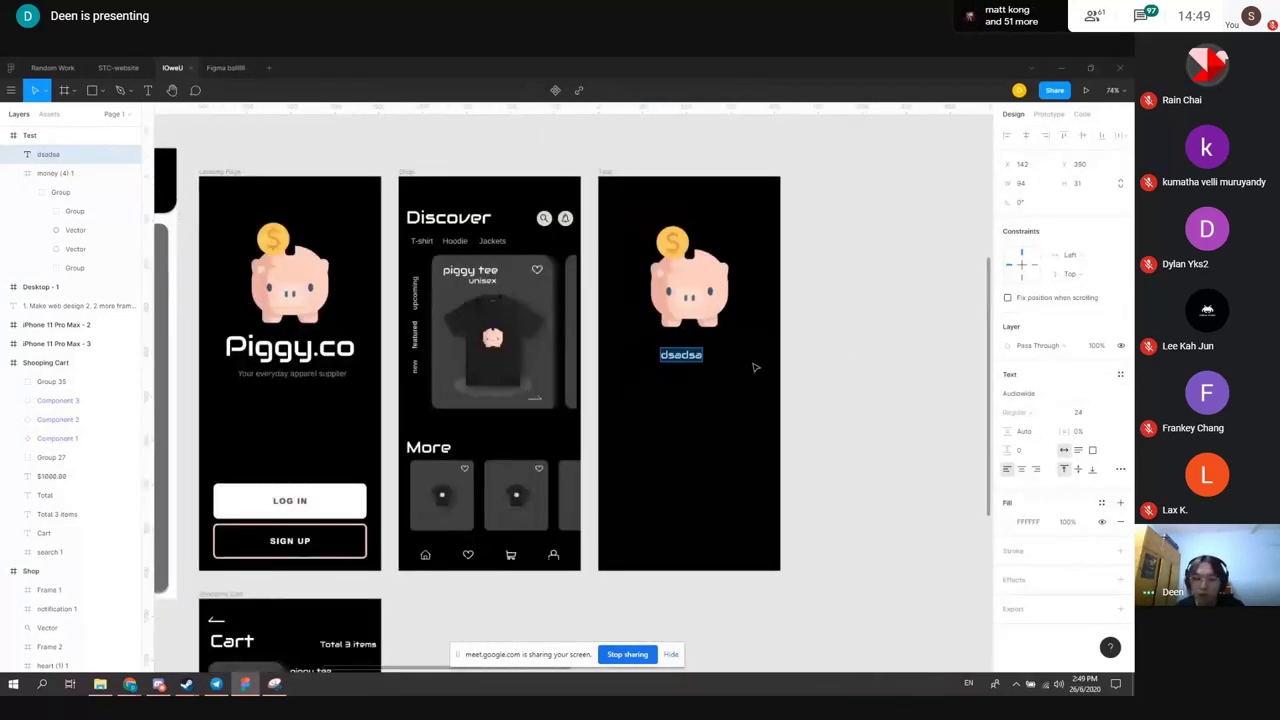
type("Piggy.co")
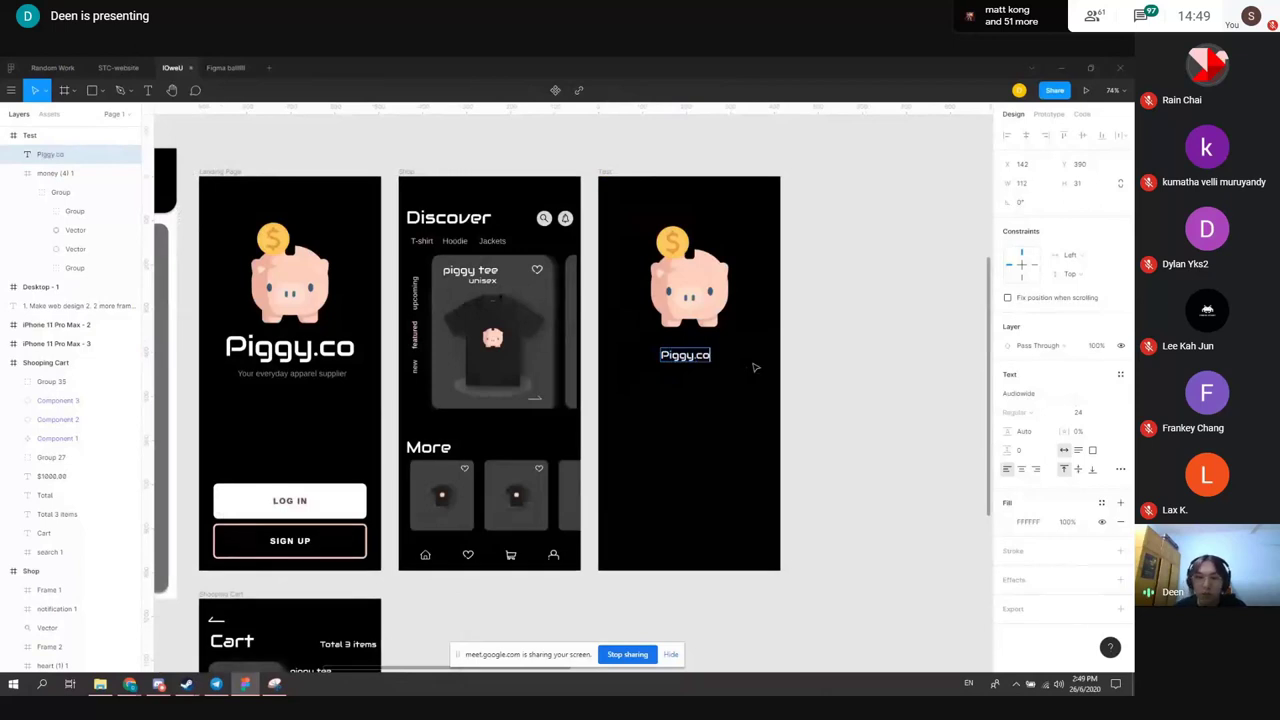
left_click(1108, 414)
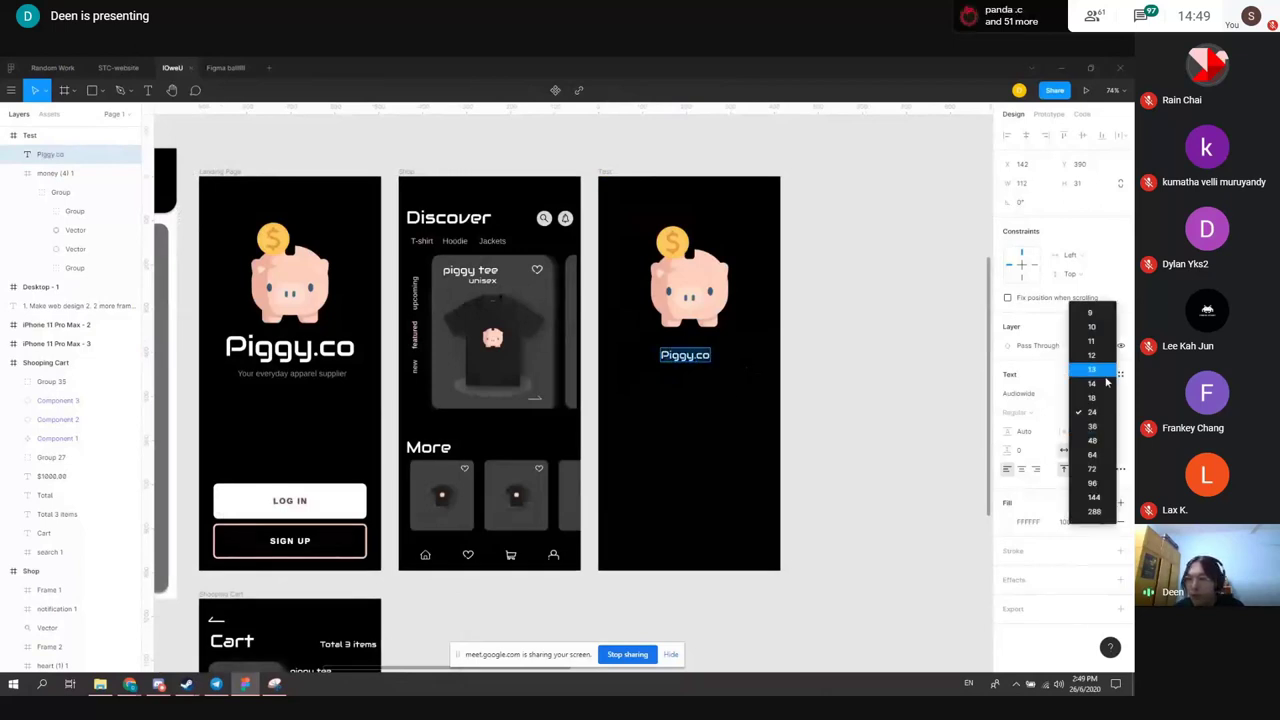
left_click(1104, 455)
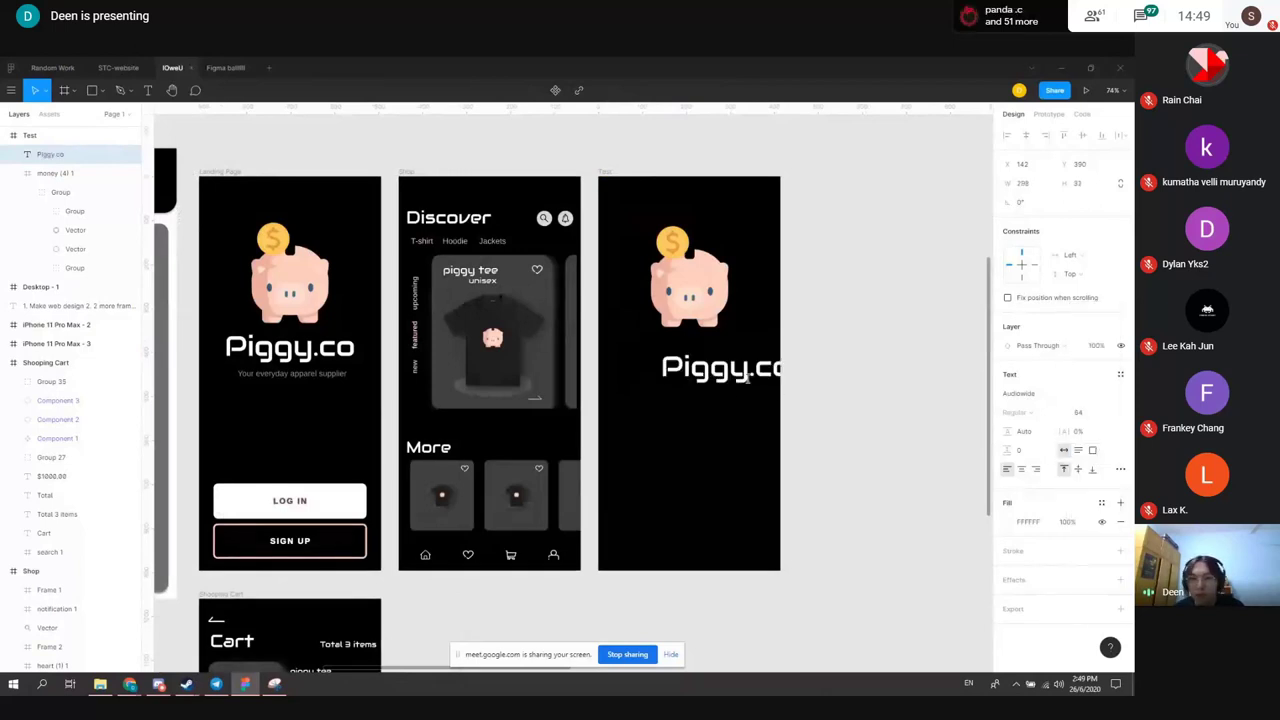
- Centre the "Piggy.co" title just below the piggy bank in the Test frame
left_click_drag(747, 377, 688, 348)
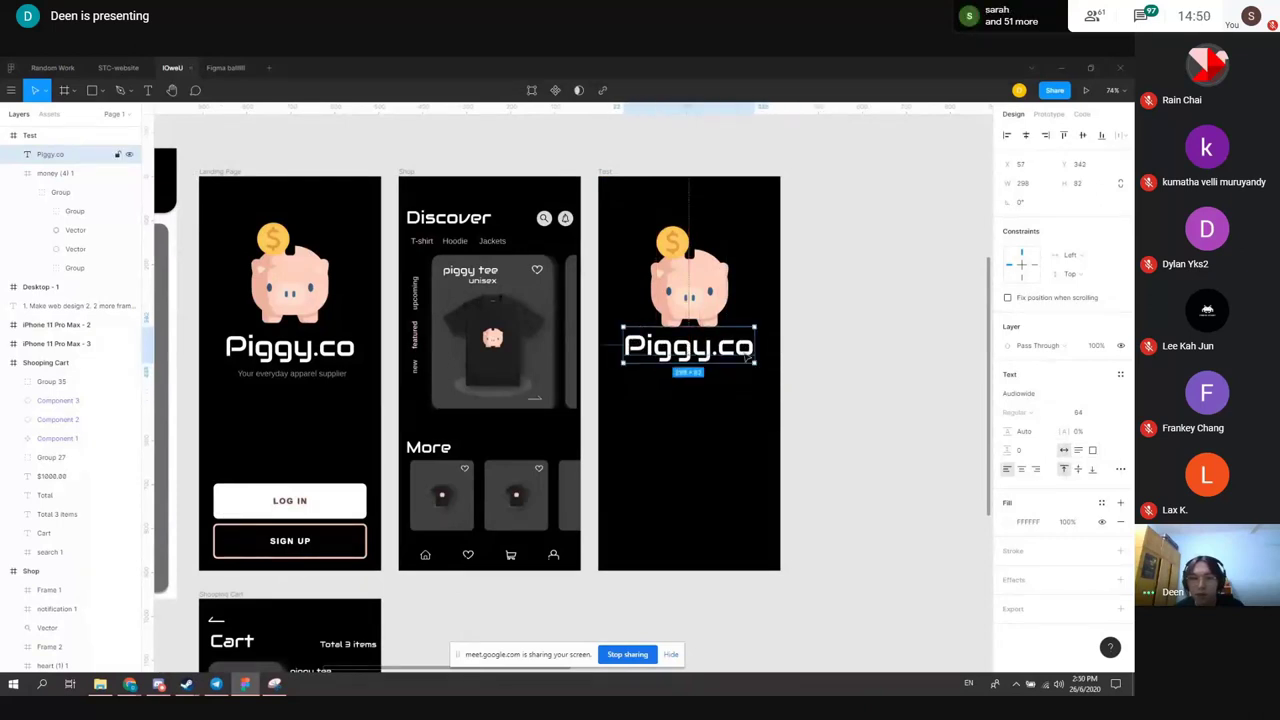
left_click(803, 357)
key("ctrl+z")
left_click(915, 358)
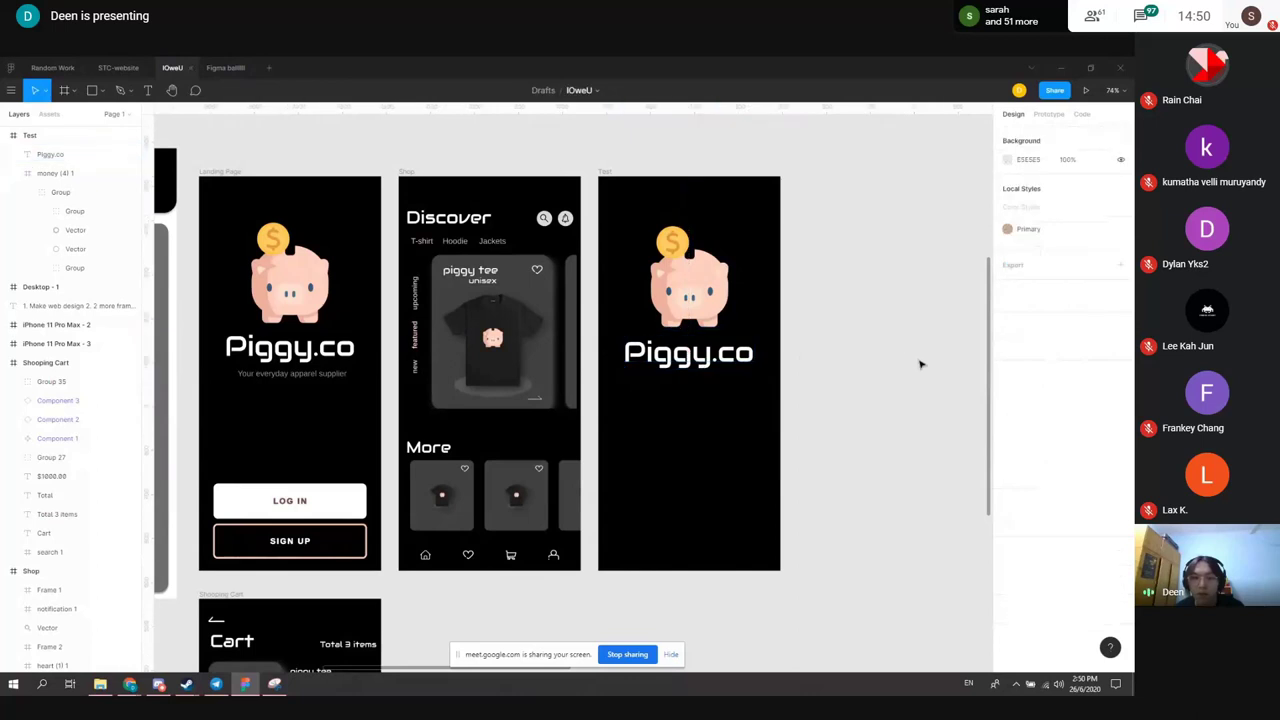
- Examine the tagline under the Piggy.co title on the Landing Page frame
scroll(874, 414, "up", 5)
scroll(428, 286, "left", 3)
scroll(590, 444, "up", 5)
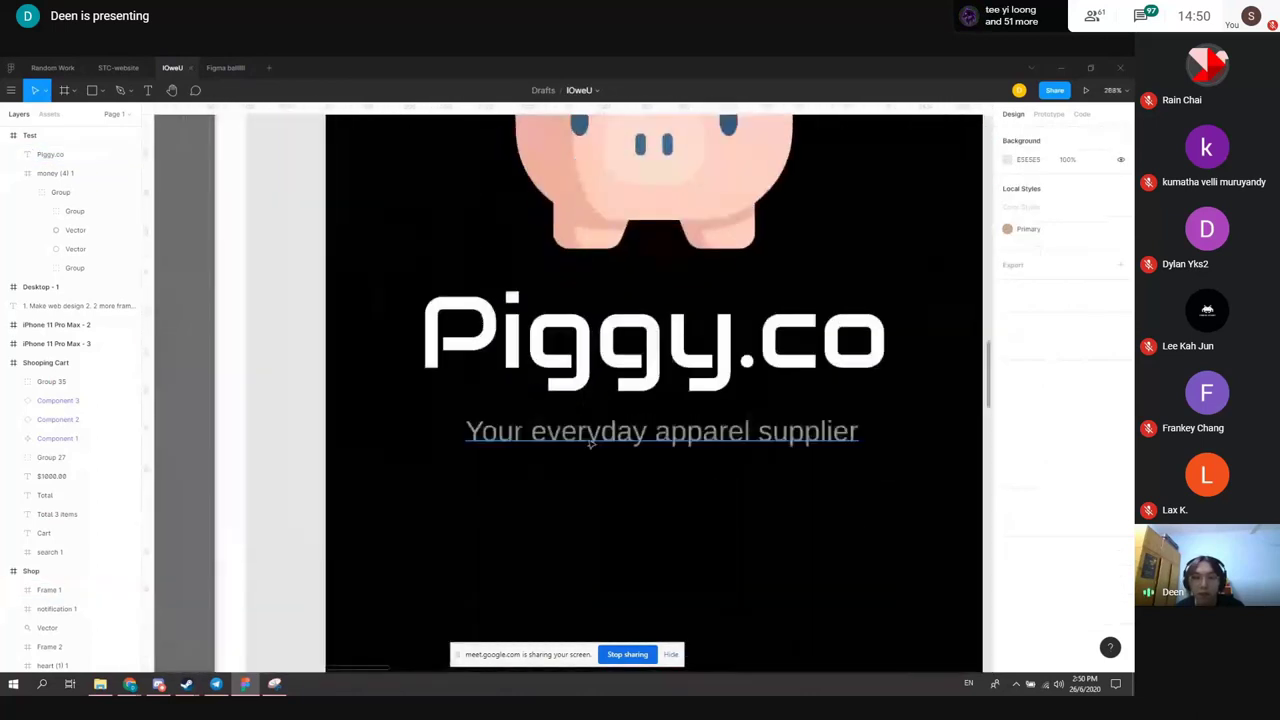
scroll(608, 420, "up", 3)
scroll(669, 420, "down", 3)
scroll(585, 390, "up", 1)
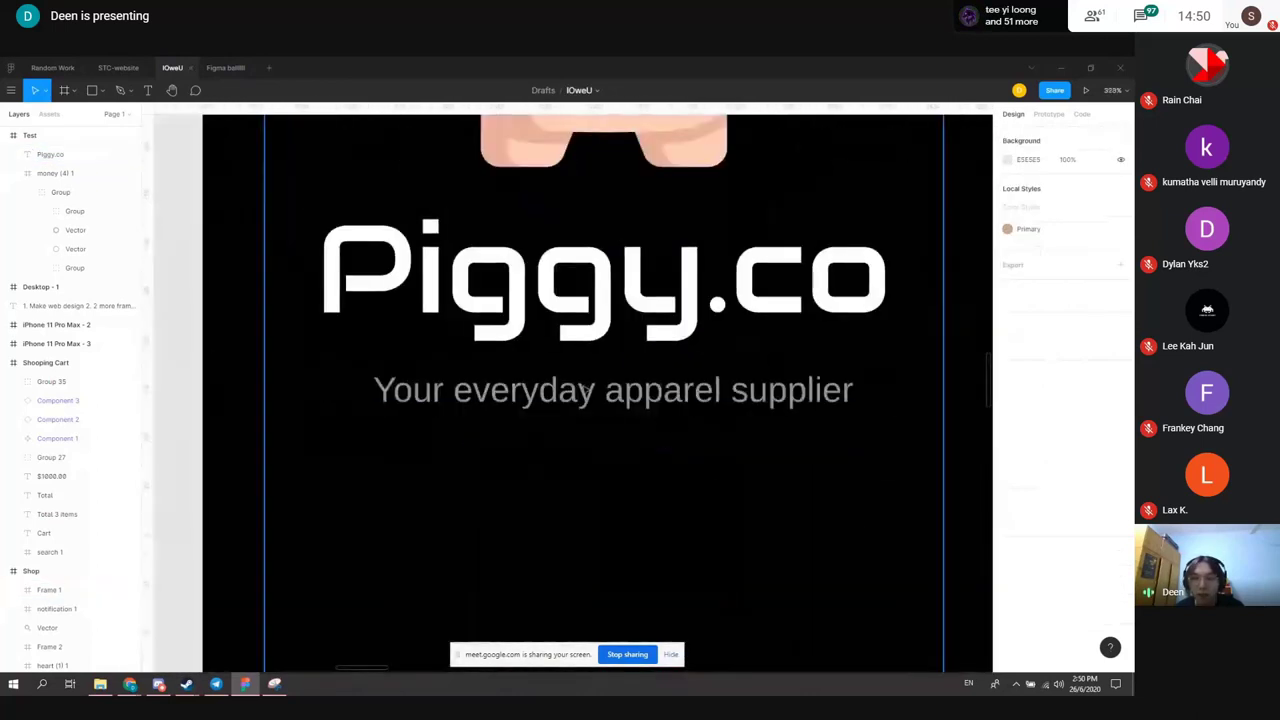
scroll(628, 398, "down", 8)
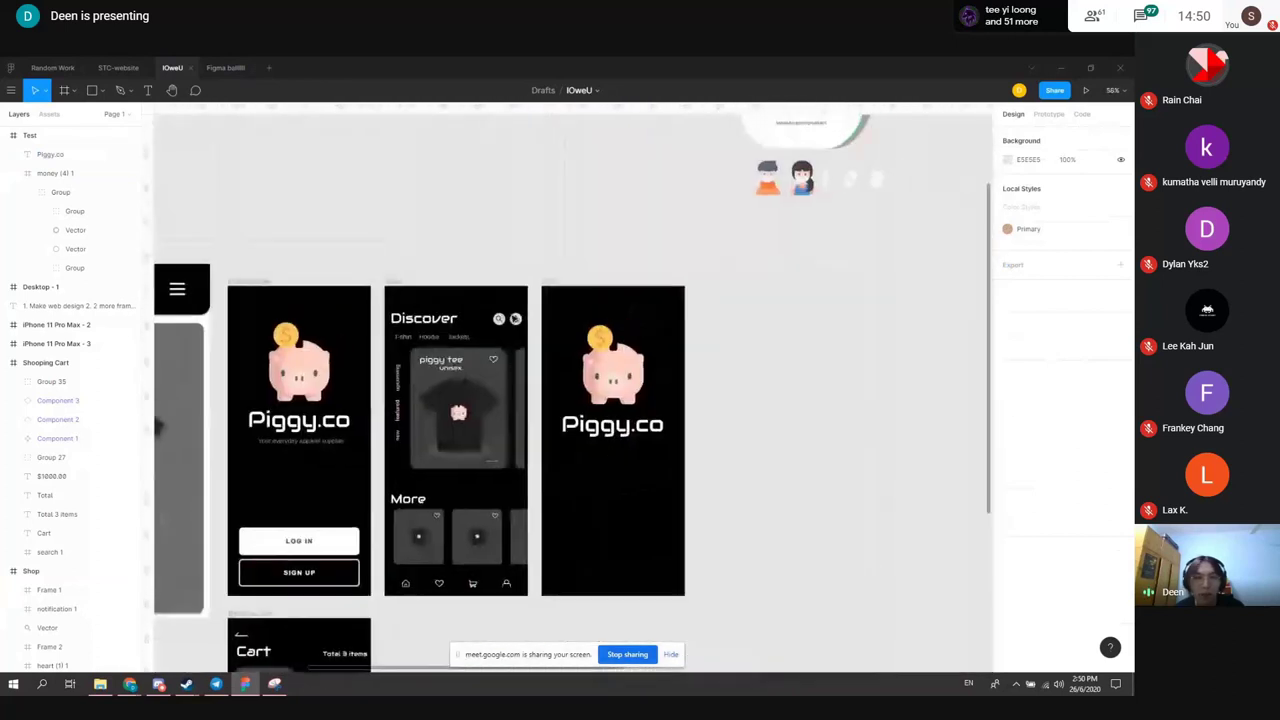
- Add a second placeholder text "dsadsada" below the Piggy.co title in the Test frame and set its fill to FFFFFF
left_click(148, 90)
scroll(591, 452, "up", 5)
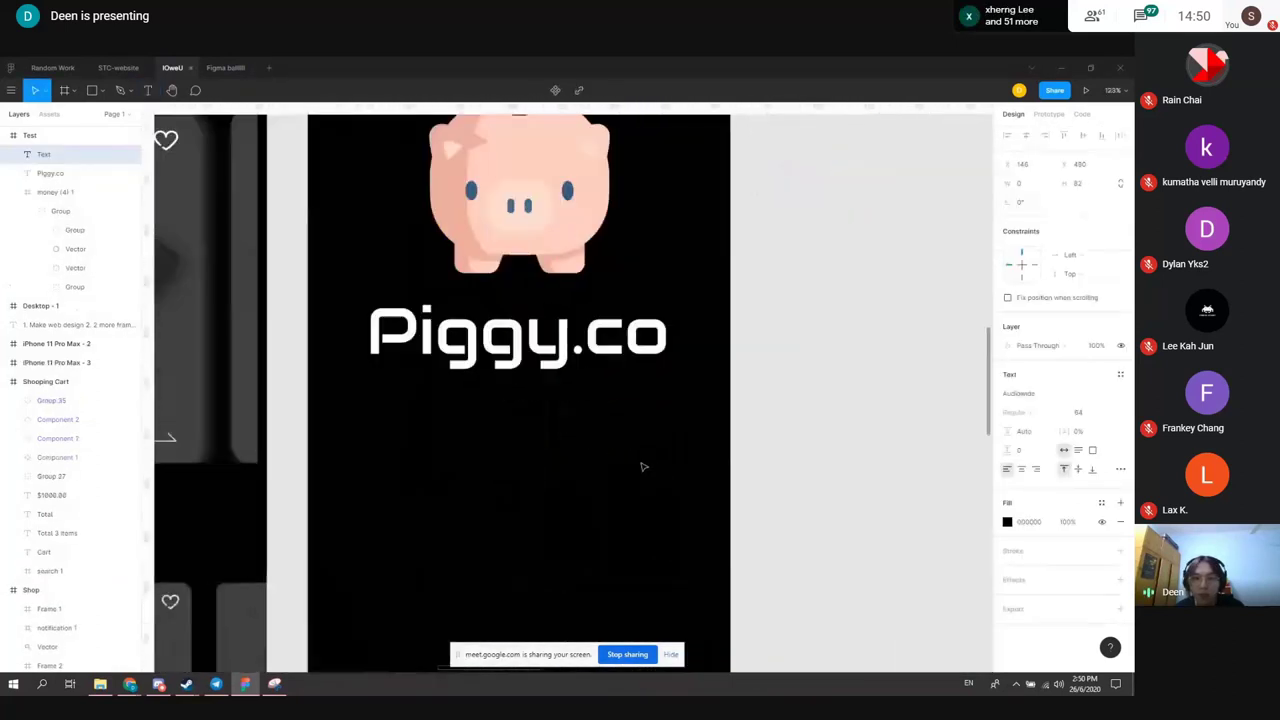
left_click(458, 420)
type("dsadsadx")
left_click(1007, 521)
type("ffffff")
key("Return")
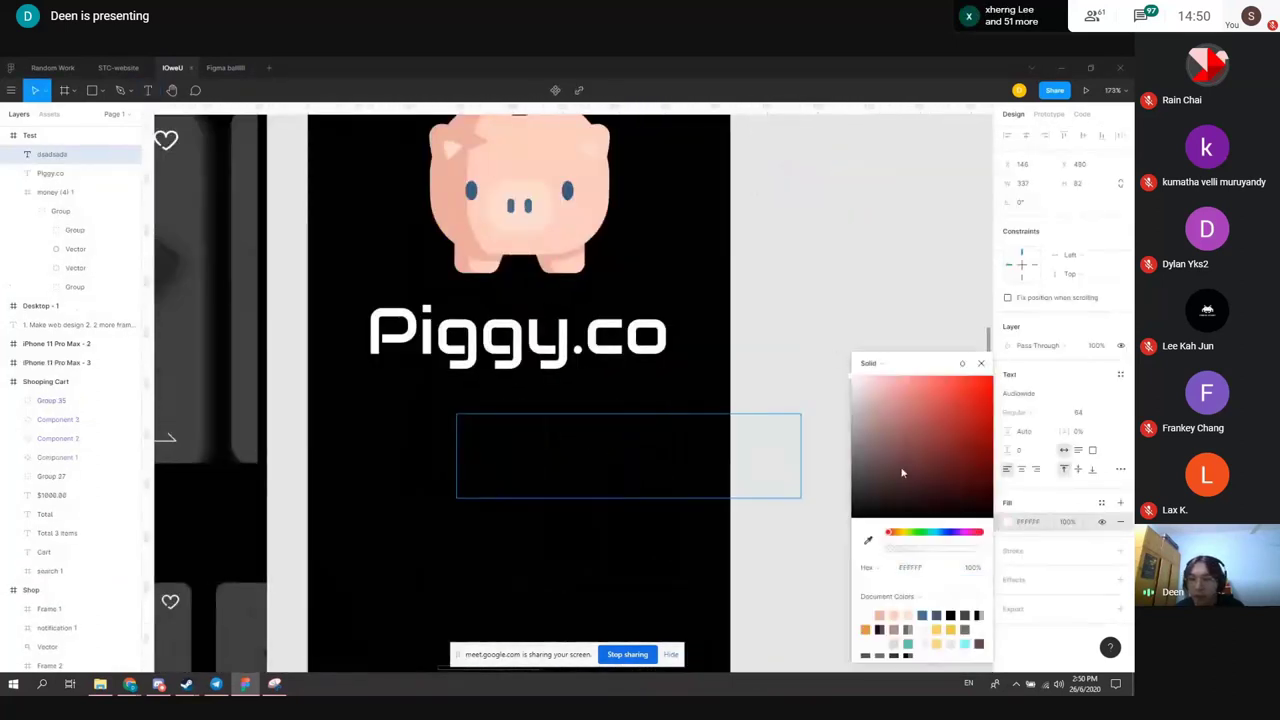
key("Escape")
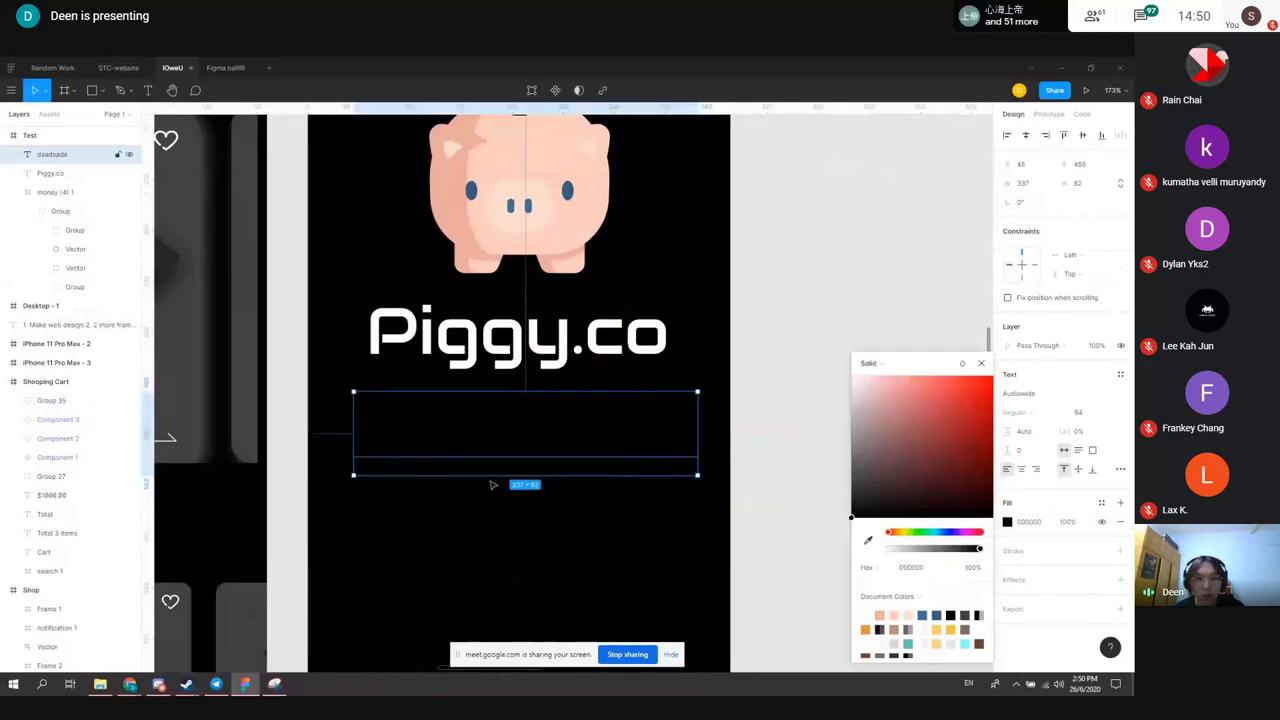
key("ctrl+z")
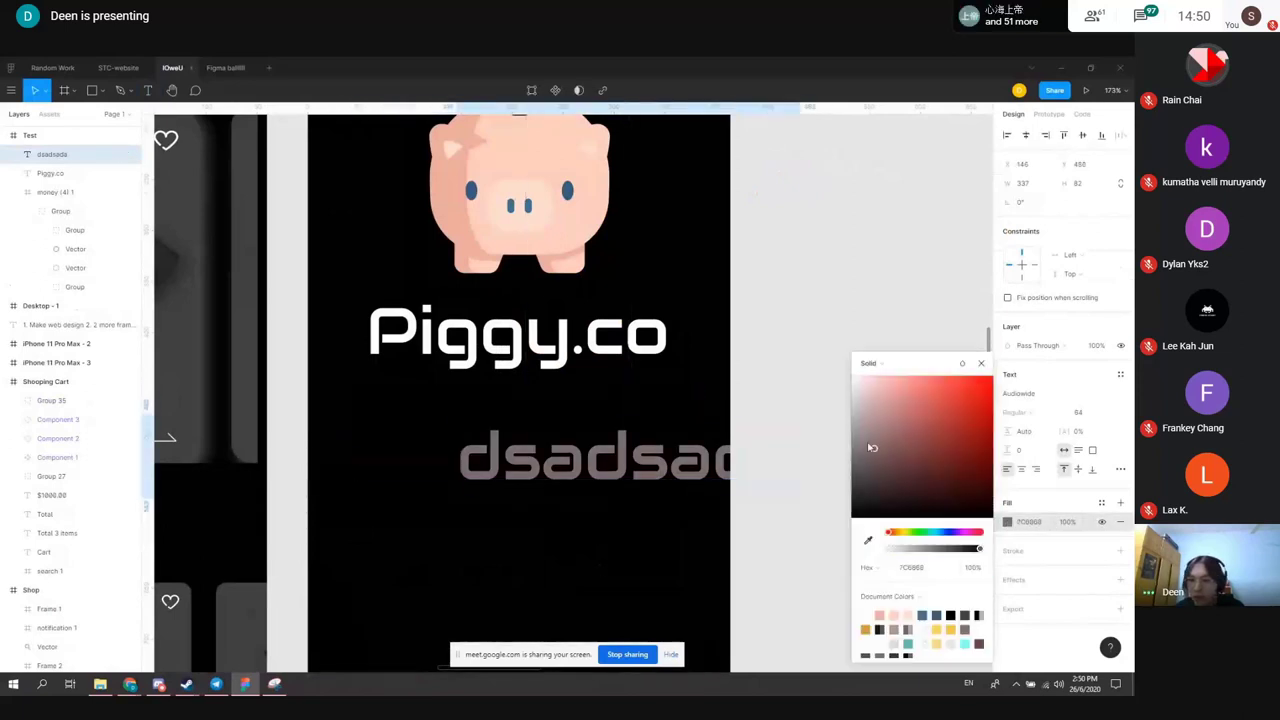
- Select the tagline text on the Landing Page frame and examine its font, size and fill settings
double_click(635, 466)
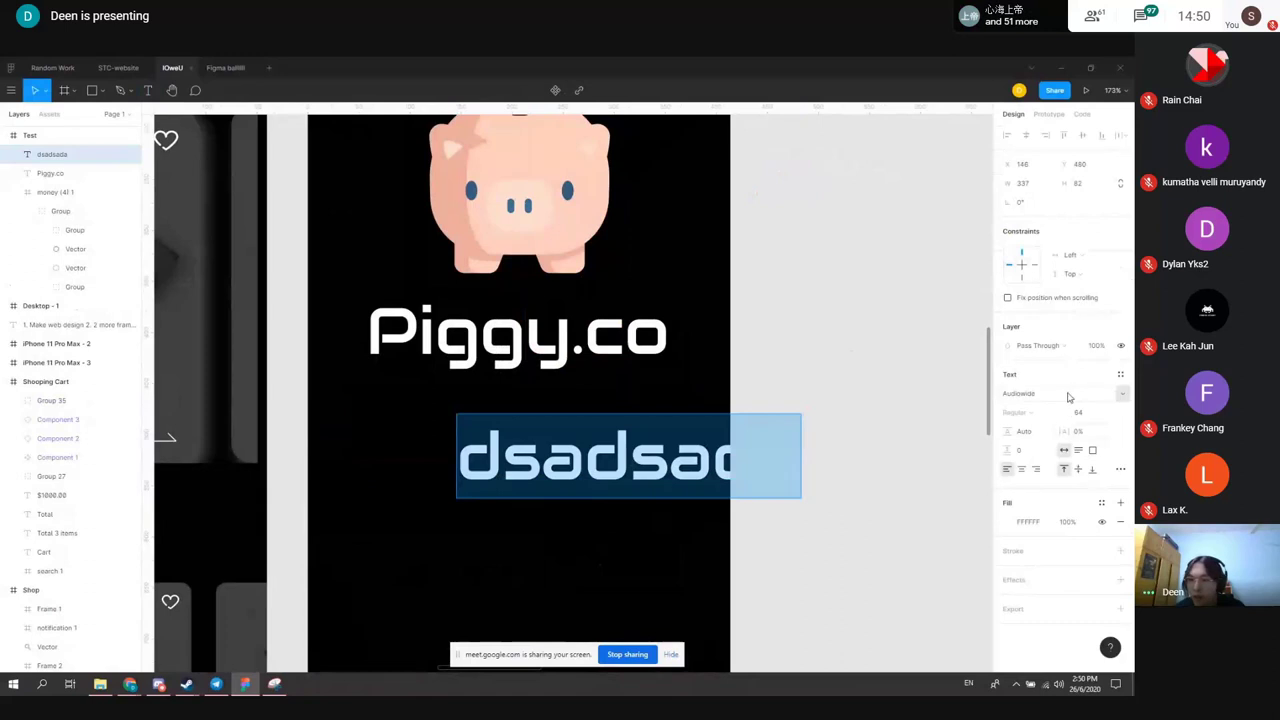
scroll(626, 420, "down", 5)
scroll(457, 323, "up", 5)
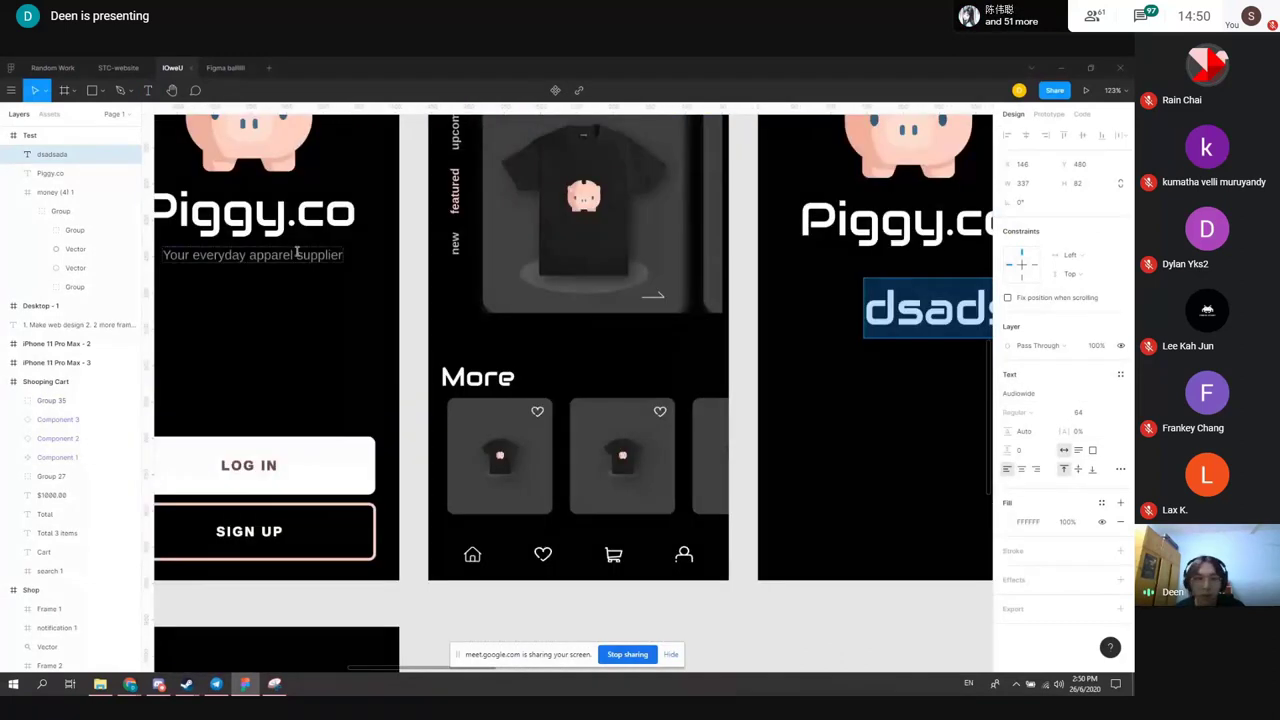
double_click(298, 256)
key("Escape")
scroll(645, 357, "down", 5)
scroll(548, 403, "up", 5)
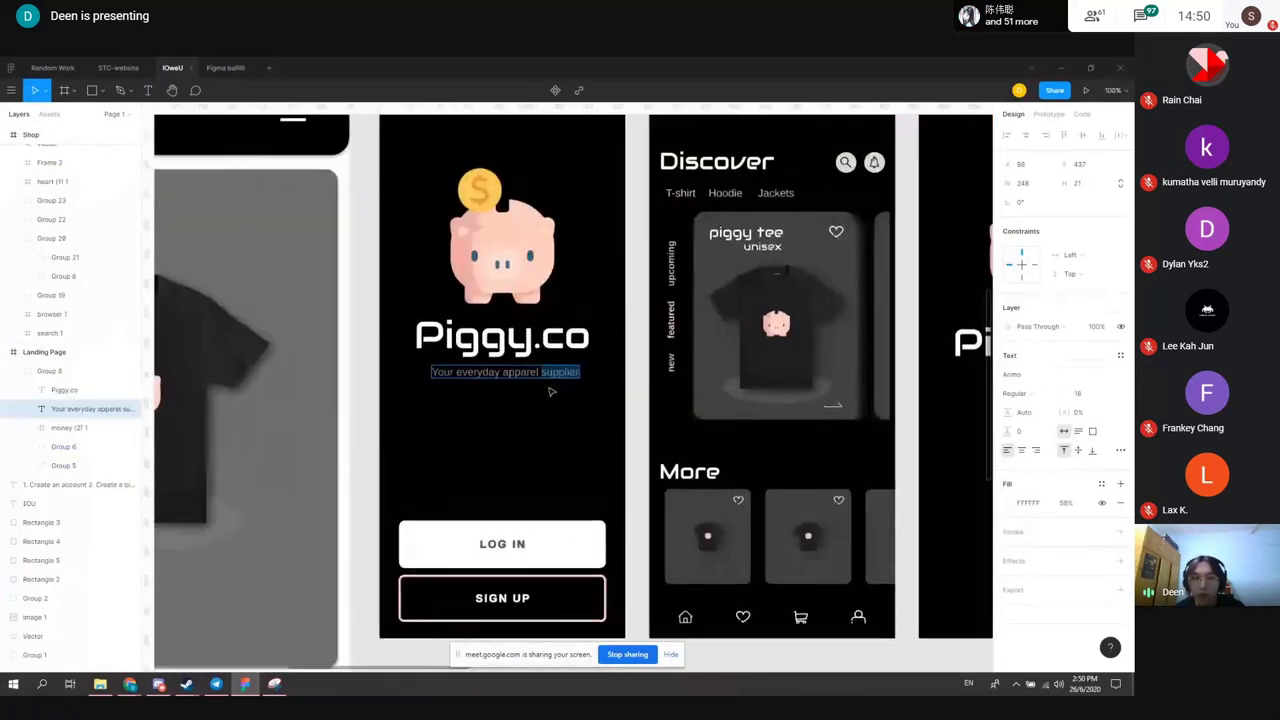
- Change the font of the "dsadsada" placeholder text in the Test frame to Arimo
key("Return")
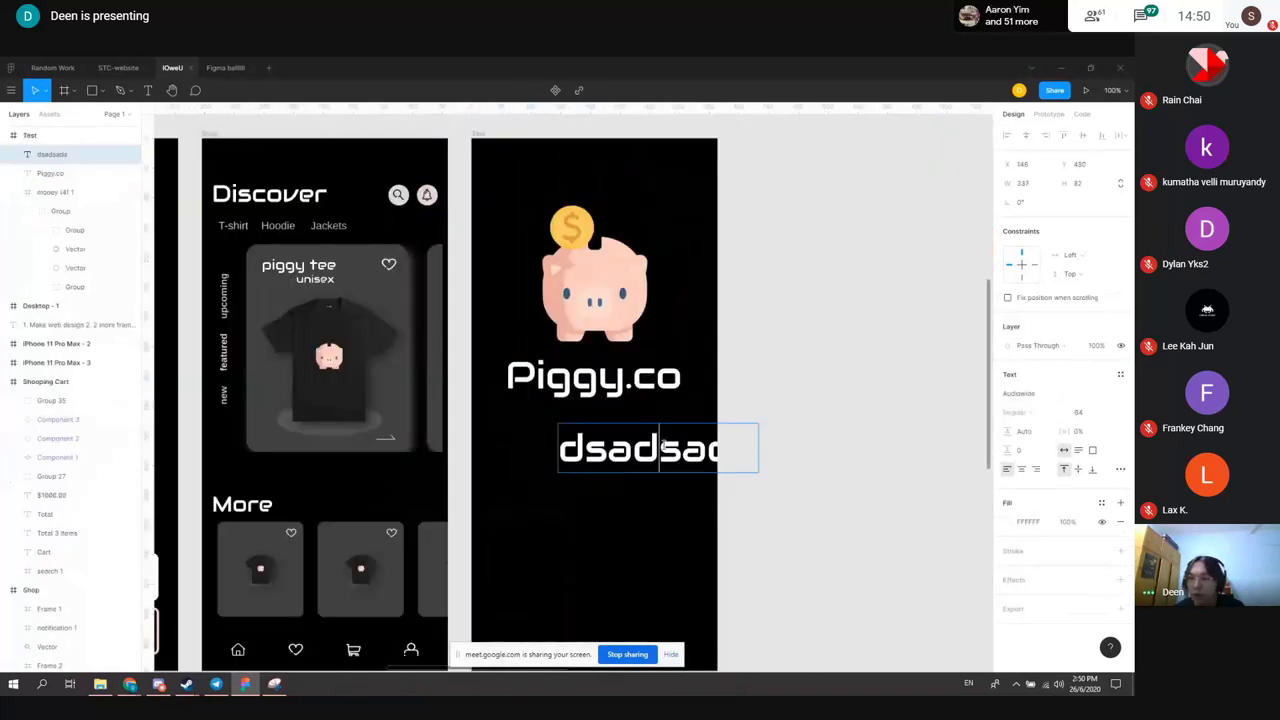
double_click(661, 445)
scroll(771, 342, "down", 5)
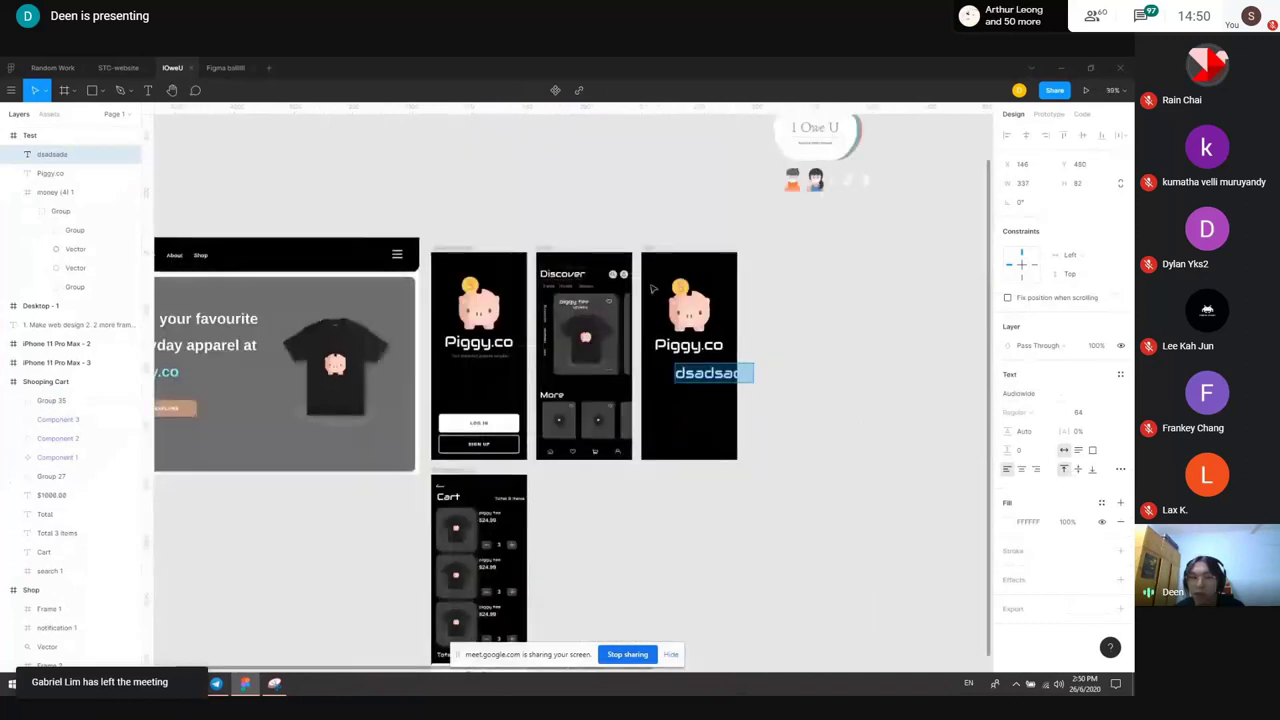
scroll(651, 288, "down", 3)
scroll(607, 340, "up", 8)
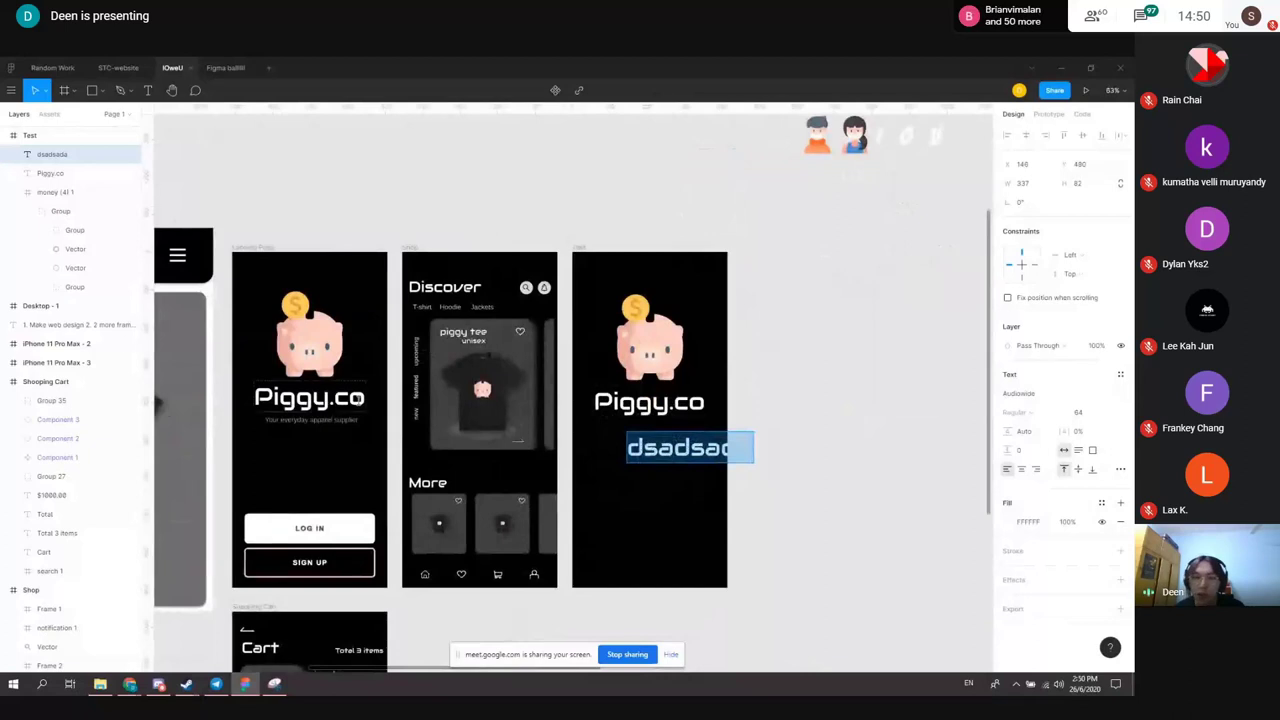
scroll(355, 398, "down", 3)
scroll(560, 425, "up", 10)
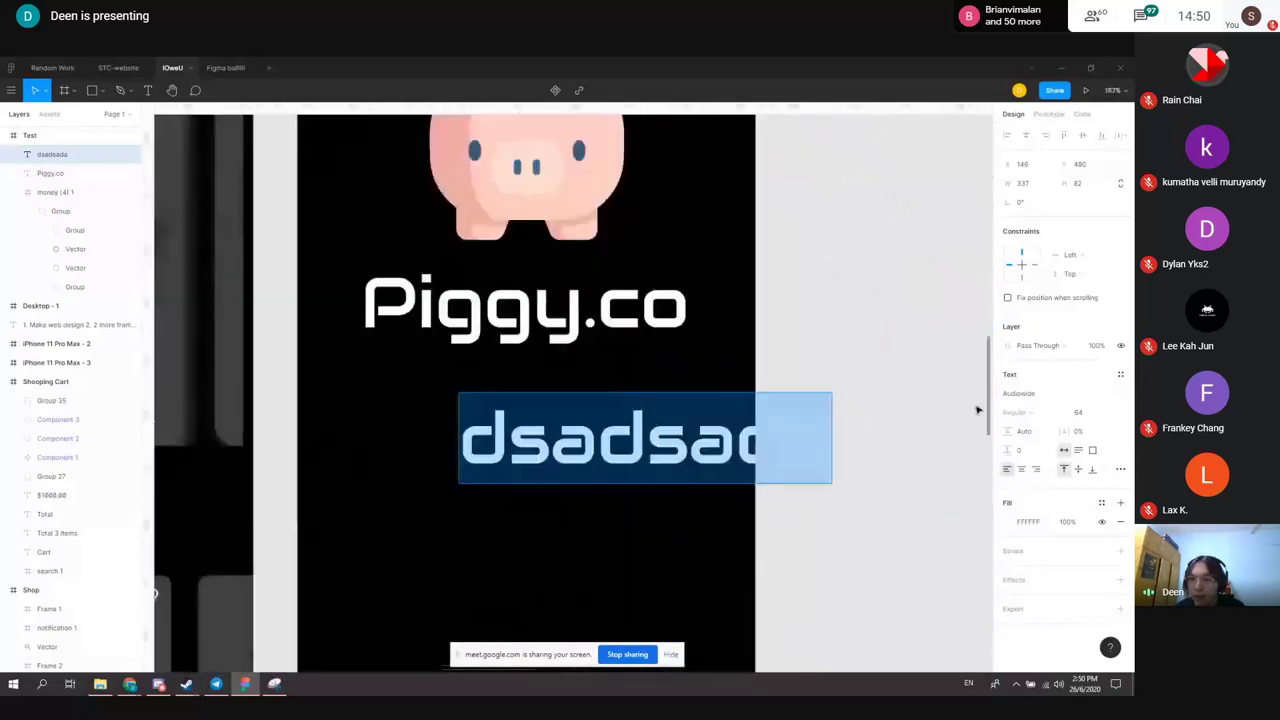
left_click(1045, 395)
type("Arimo")
key("Return")
- Open the font size choices for the "dsadsada" placeholder text in the Test frame
scroll(935, 462, "down", 5)
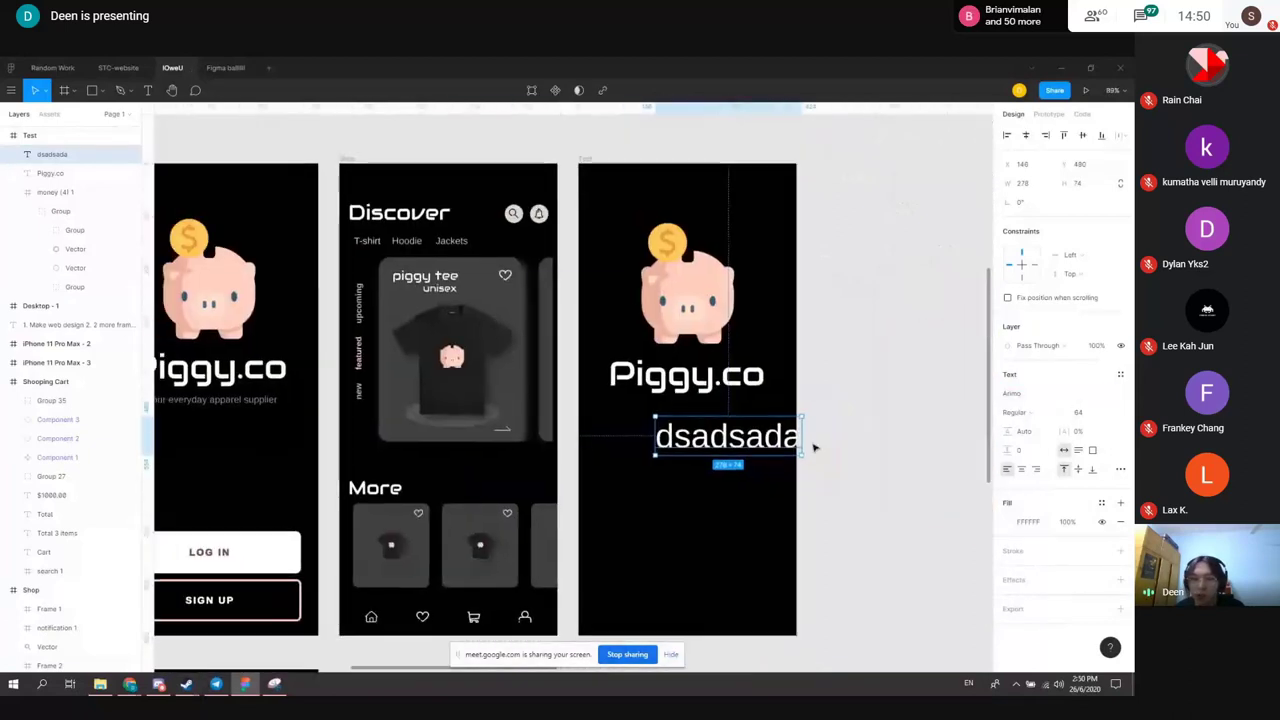
left_click(1104, 411)
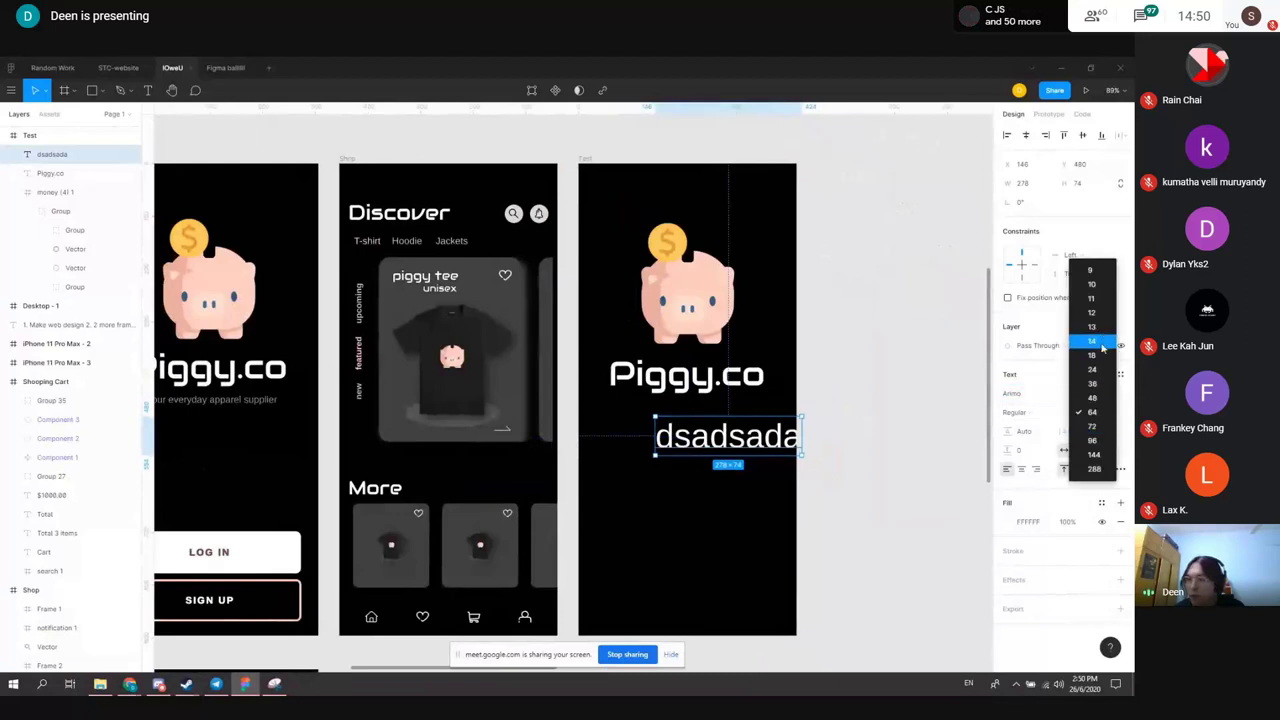
key("F11")
right_click(1038, 594)
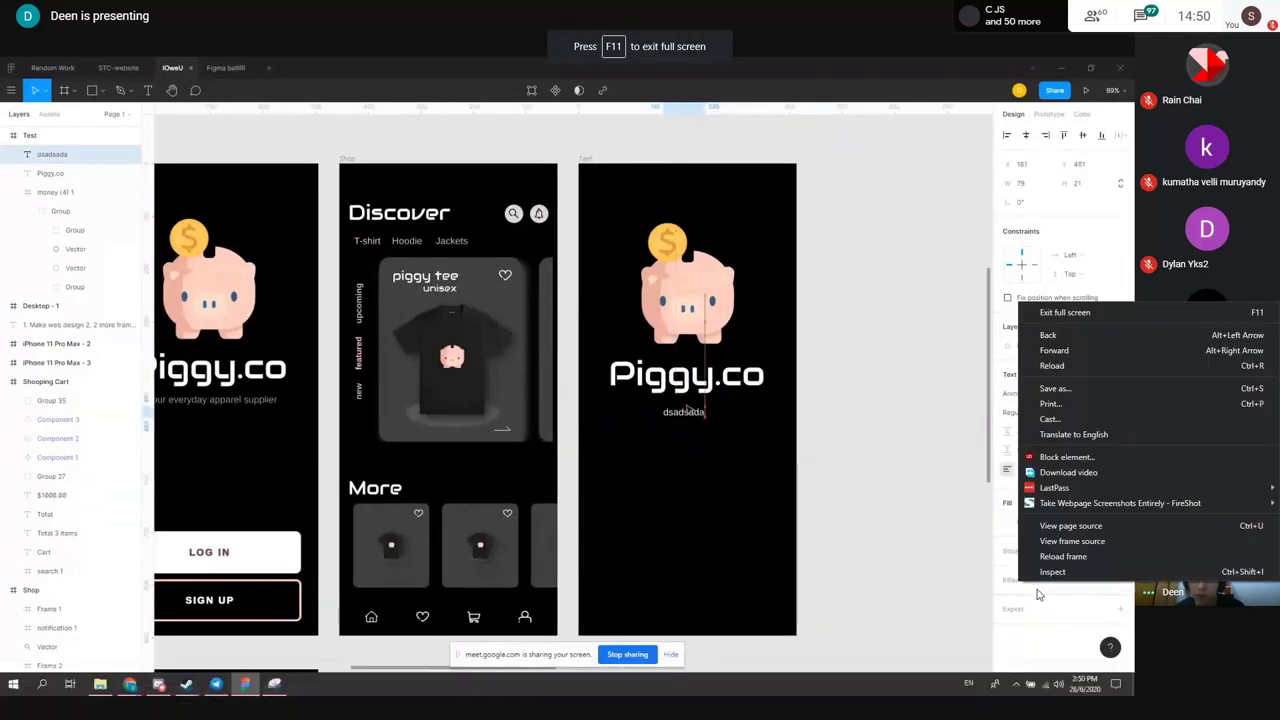
left_click(1038, 594)
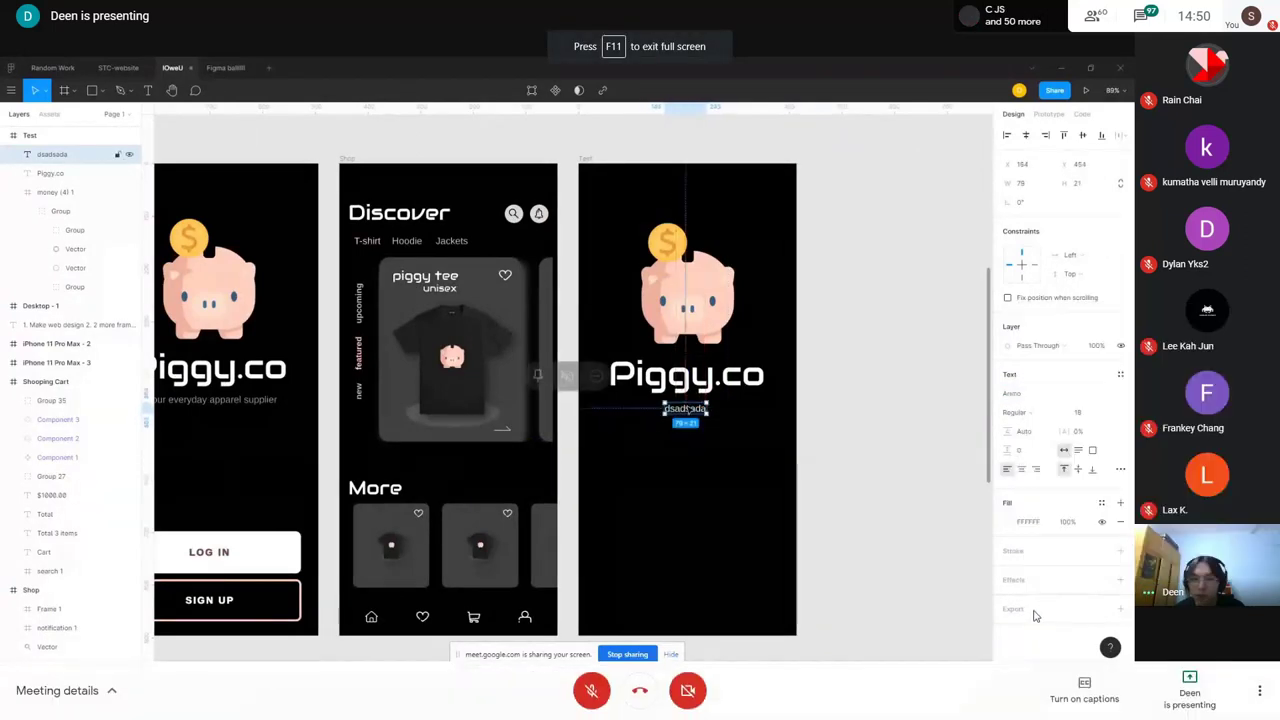
left_click(545, 387)
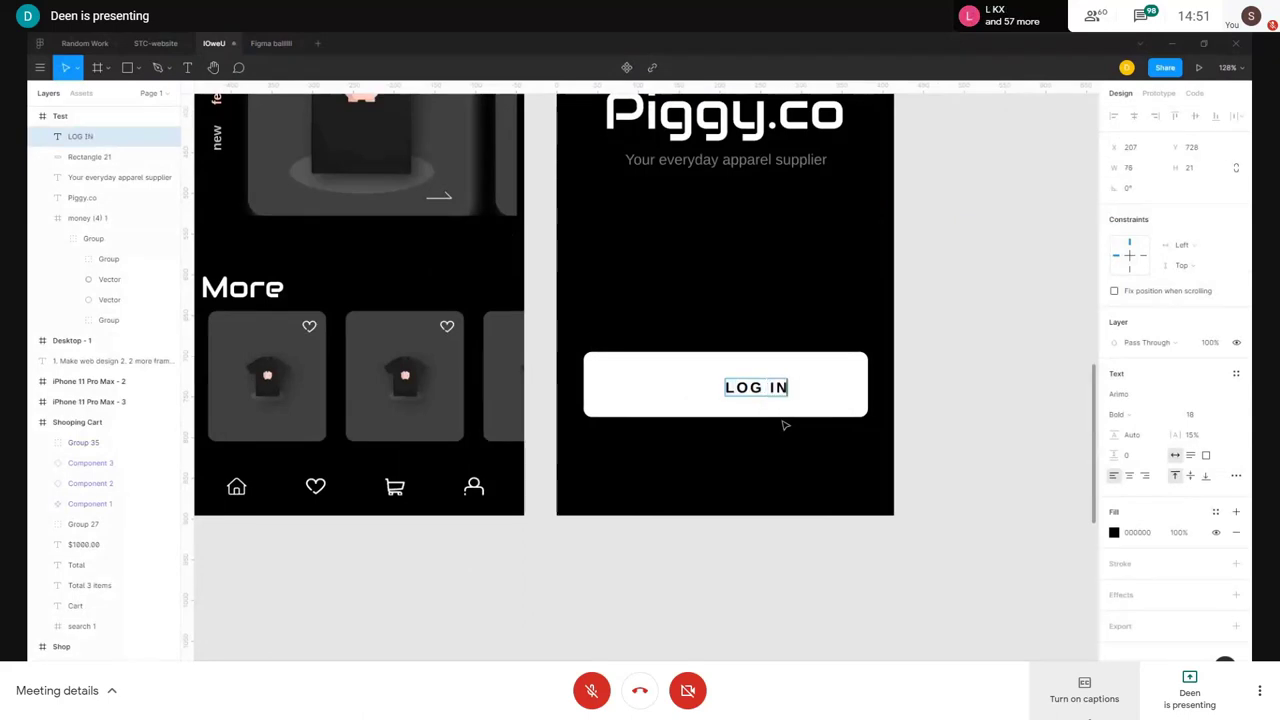
- Centre the LOG IN label horizontally and vertically inside the white button on the Test frame
left_click_drag(763, 392, 733, 392)
scroll(720, 392, "down", 3)
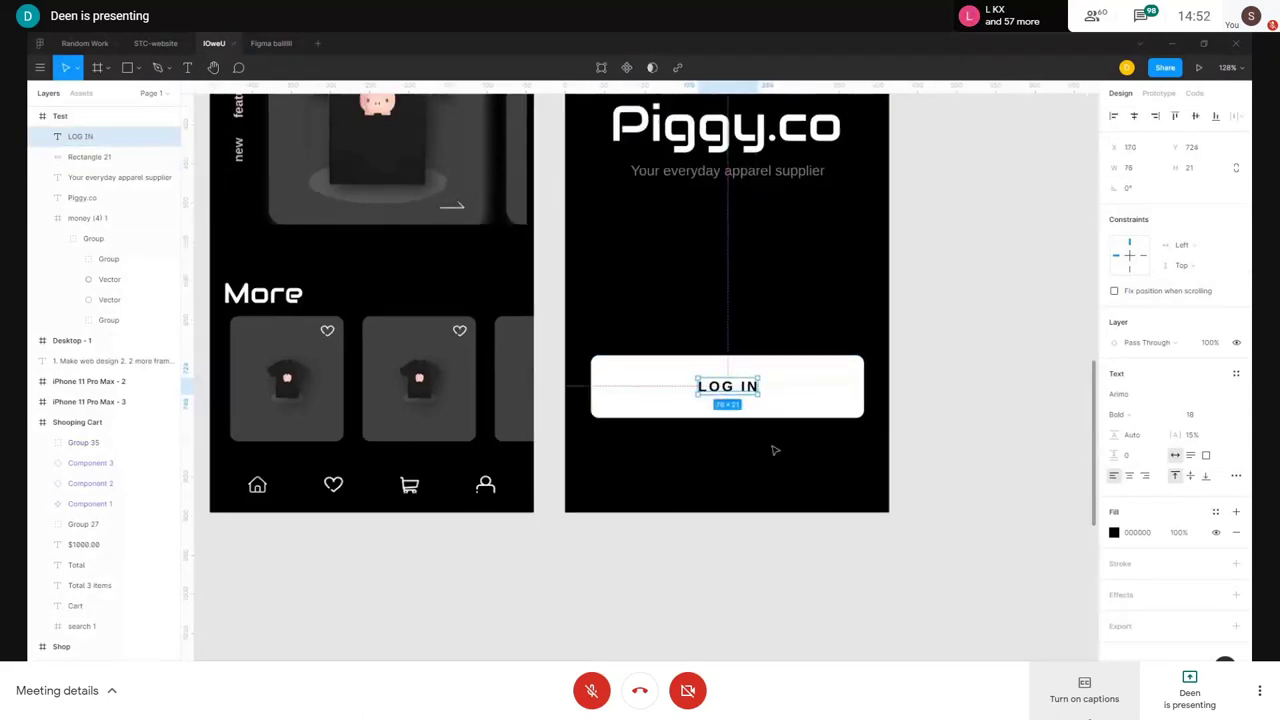
left_click(977, 443)
scroll(808, 446, "up", 5)
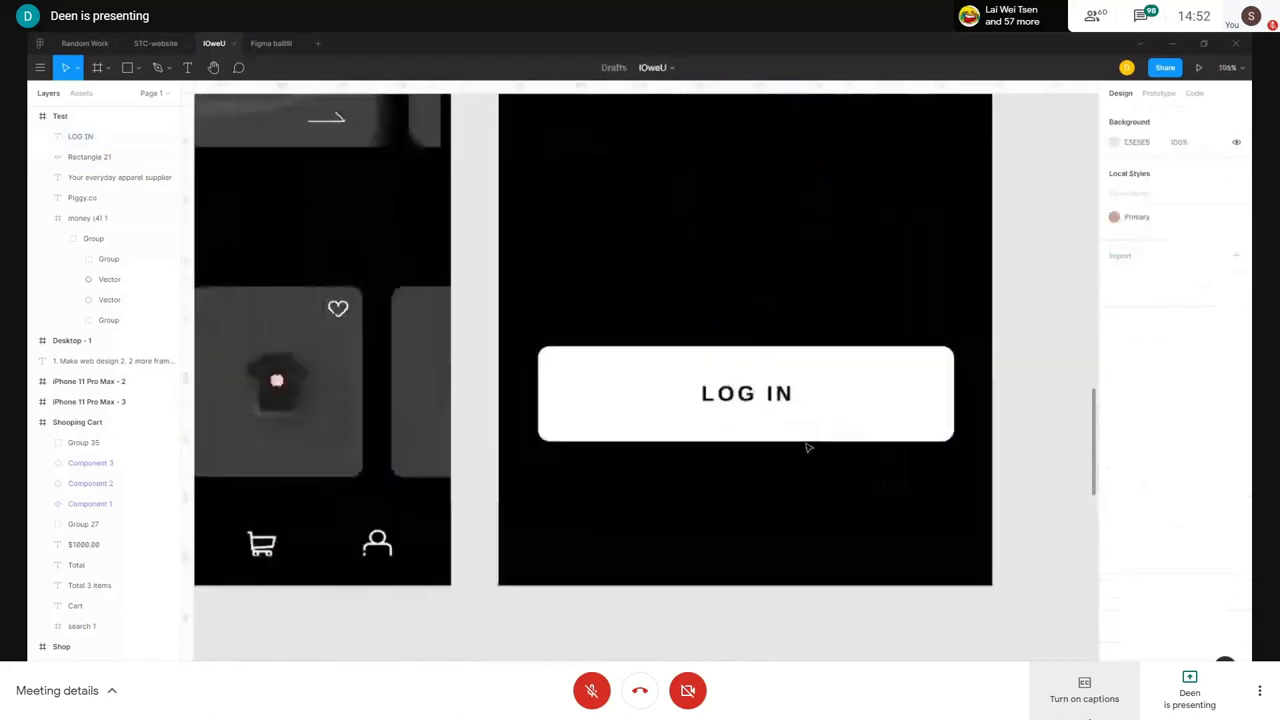
- Set the LOG IN label's letter spacing to 0% and recentre it inside the white button
double_click(750, 385)
left_click(729, 403)
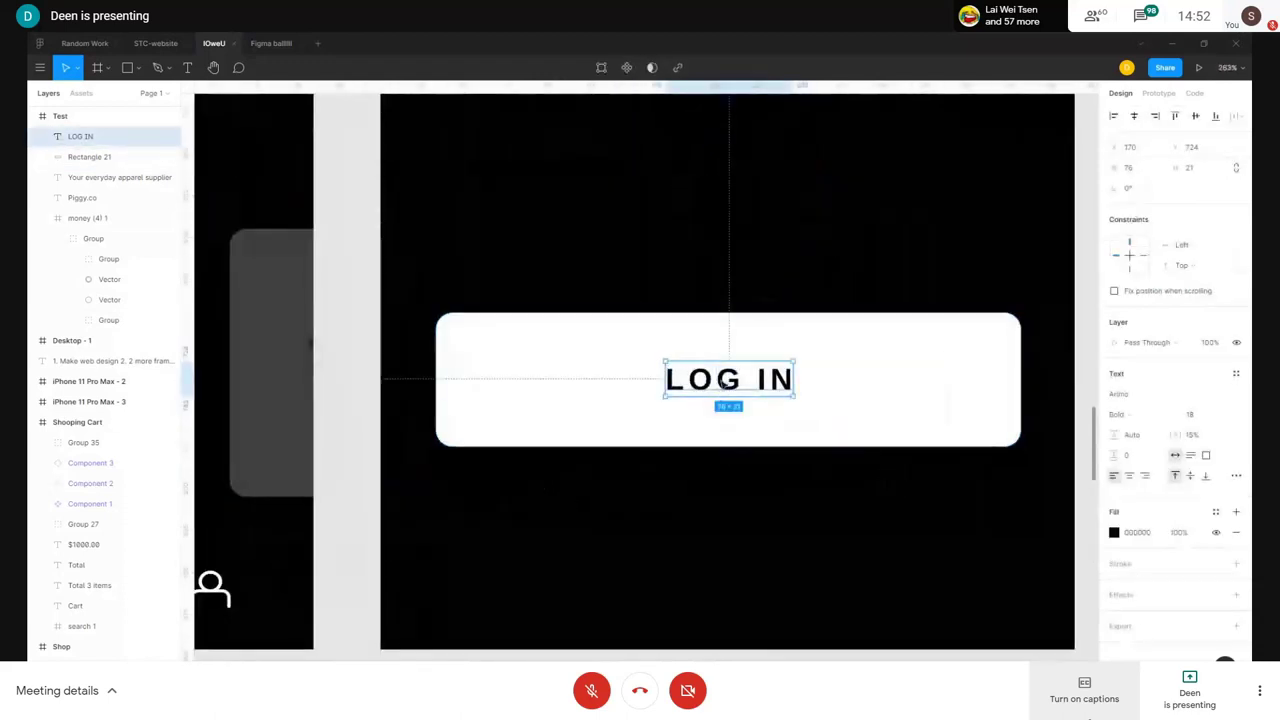
double_click(717, 401)
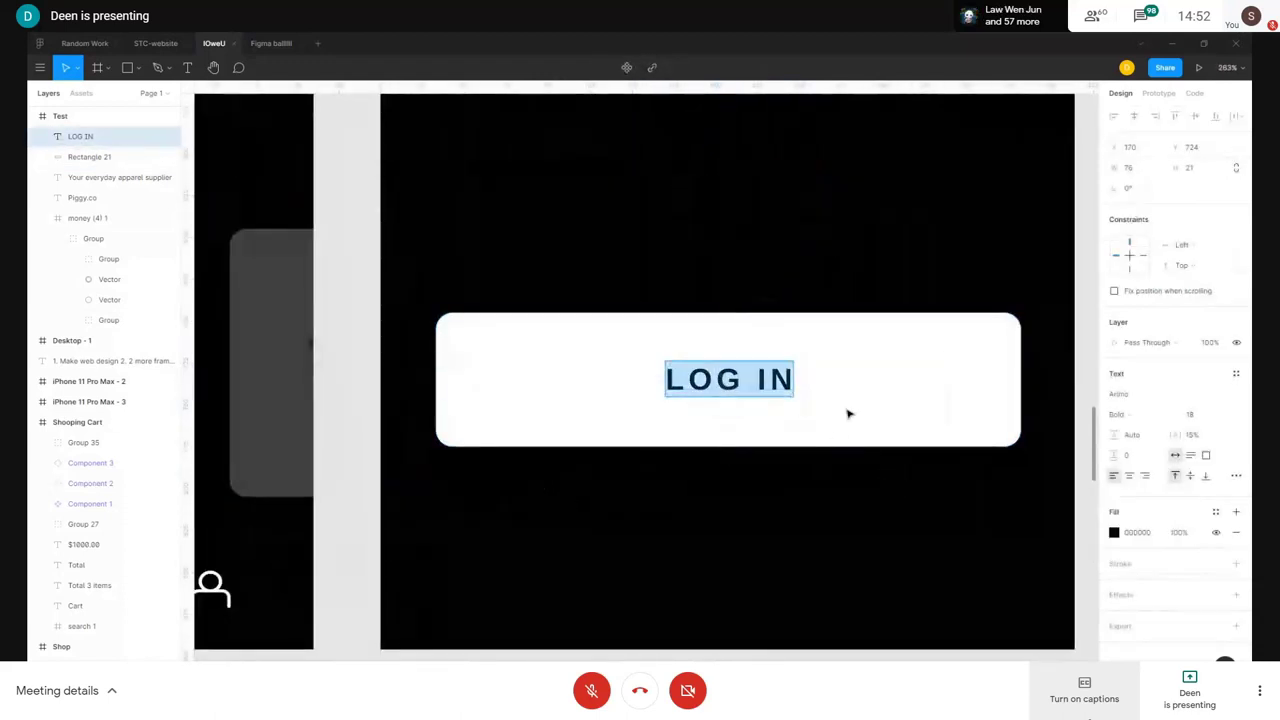
scroll(848, 413, "up", 5)
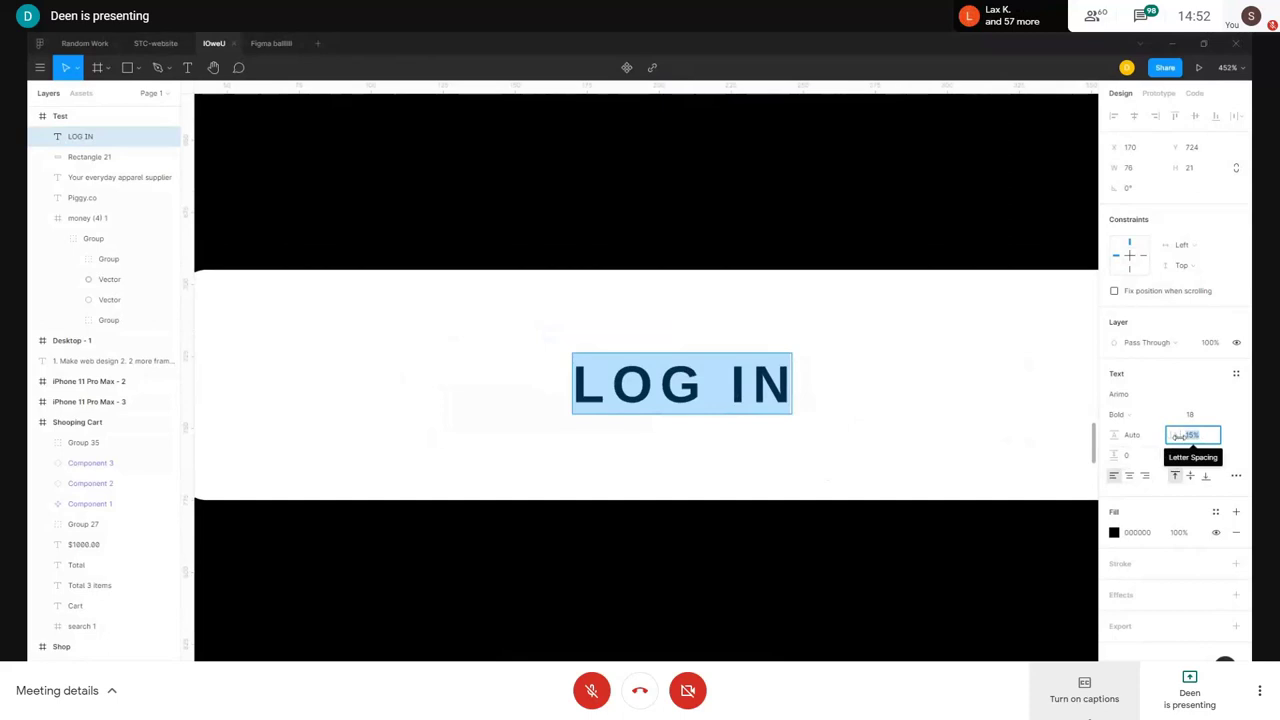
type("0")
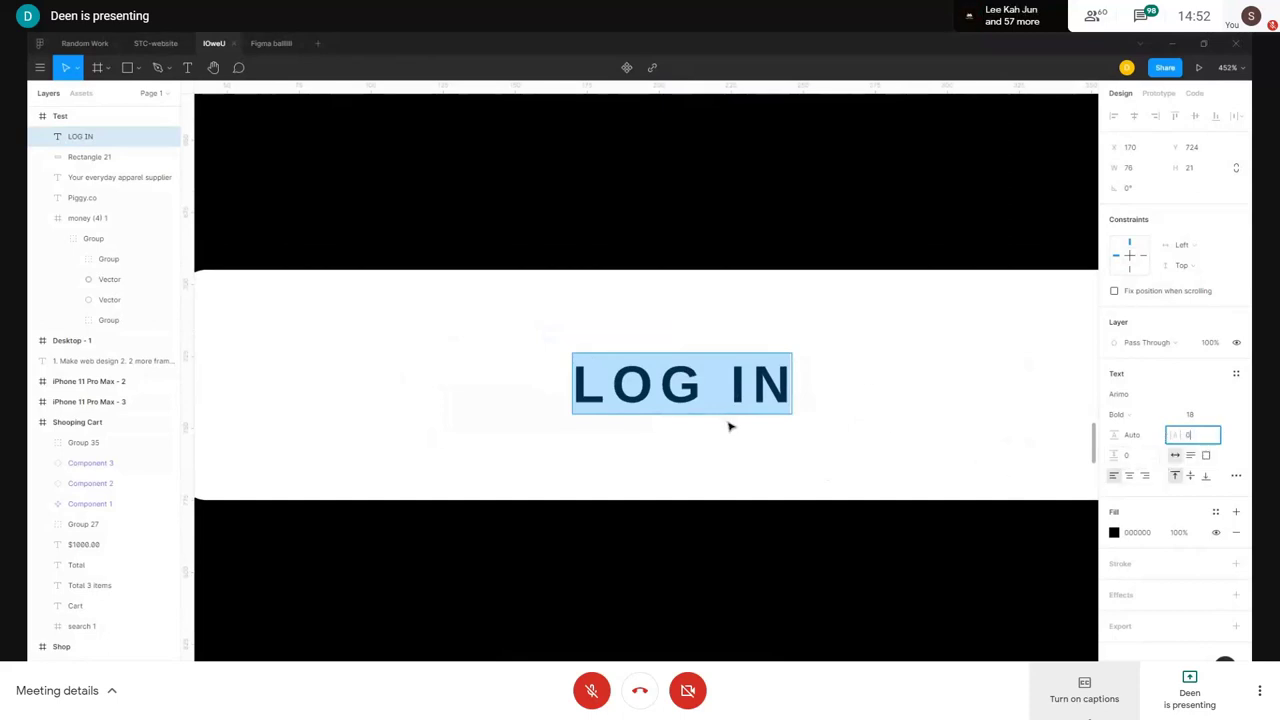
key("Return")
left_click_drag(695, 390, 713, 390)
- Add a black outside stroke to the LOG IN label and compare it with the Landing Page button
double_click(737, 371)
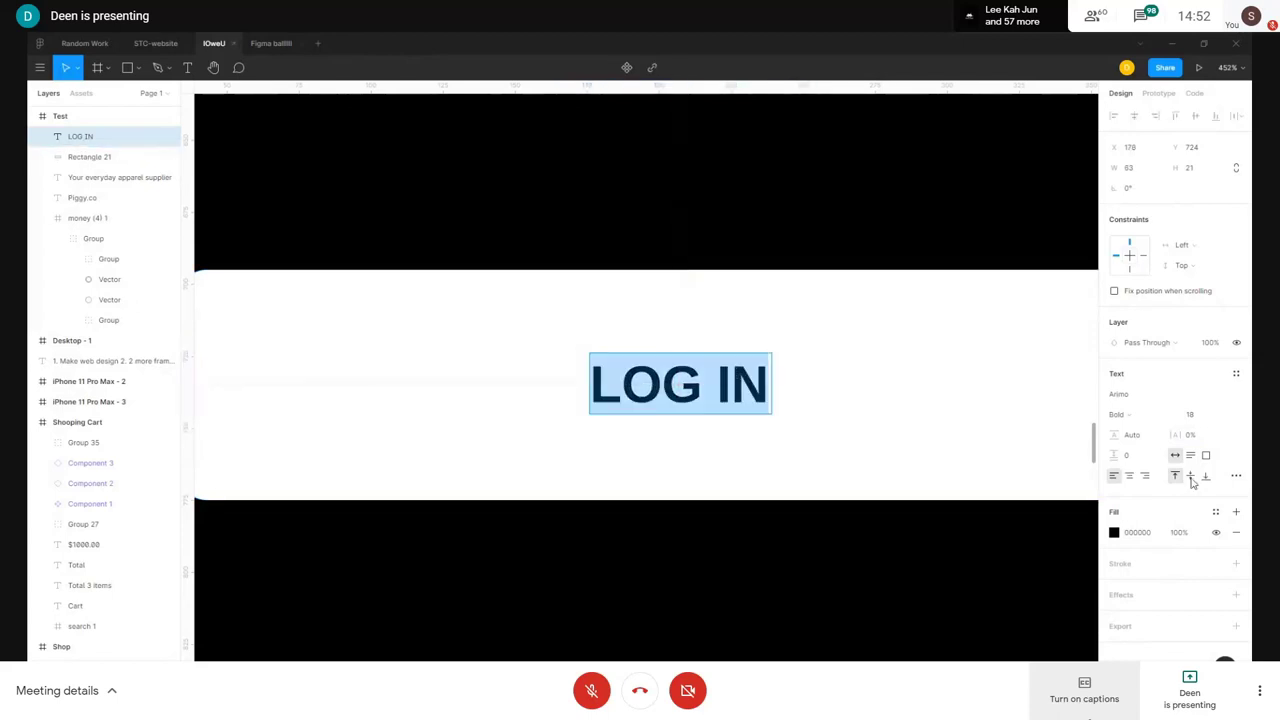
left_click(1137, 570)
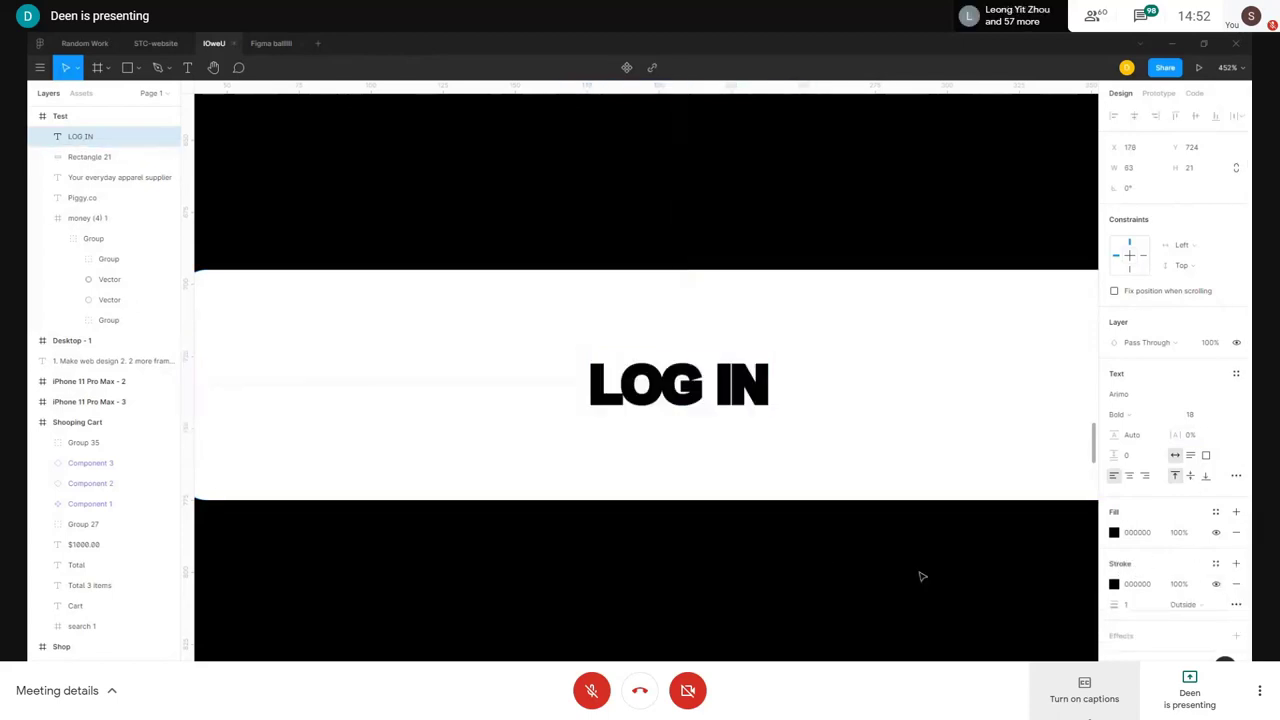
scroll(834, 523, "down", 10)
scroll(636, 503, "left", 2)
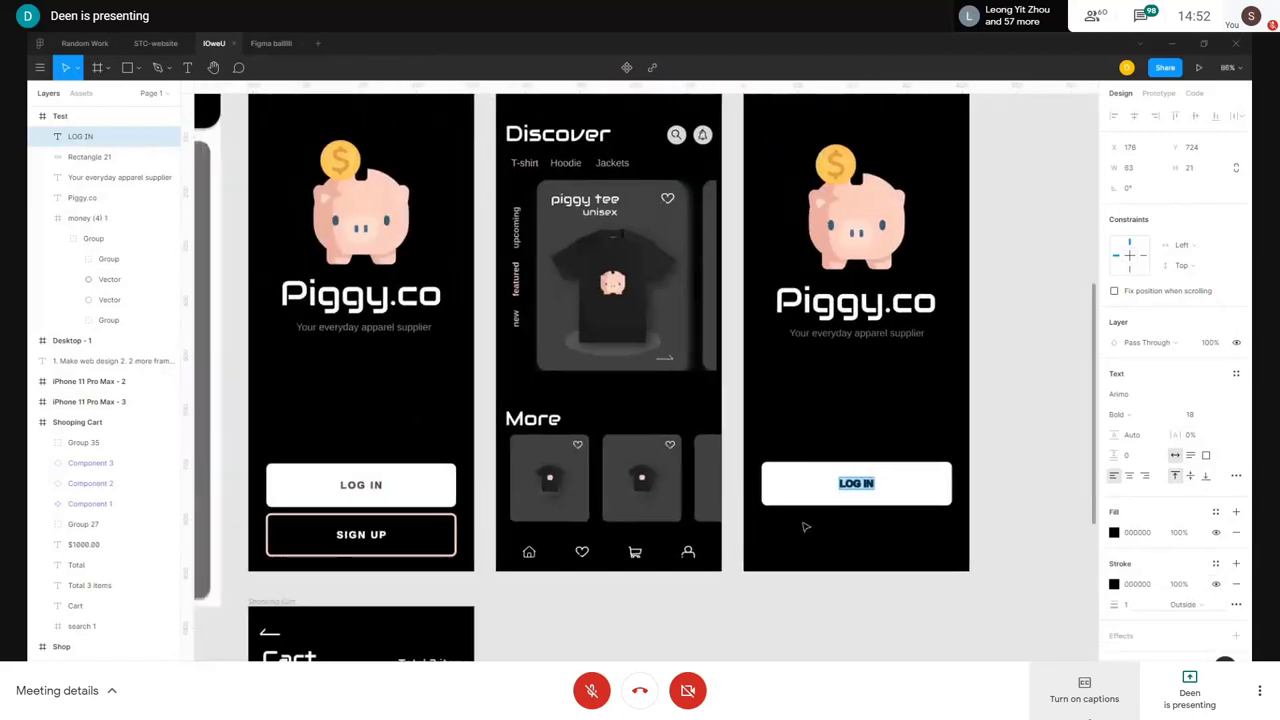
scroll(868, 510, "up", 10)
scroll(962, 427, "right", 2)
scroll(962, 427, "up", 1)
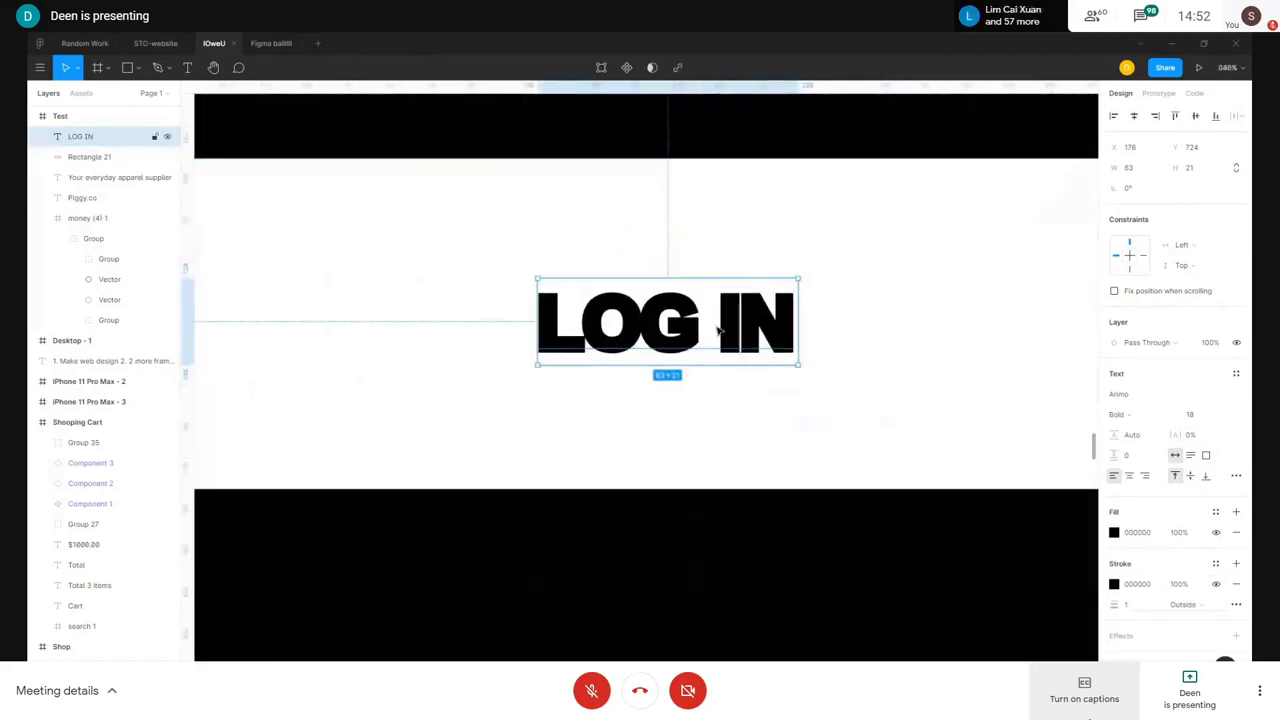
- Reduce the LOG IN label's stroke thickness to 0.5 and deselect the label
key("Return")
left_click(1102, 610)
type("0")
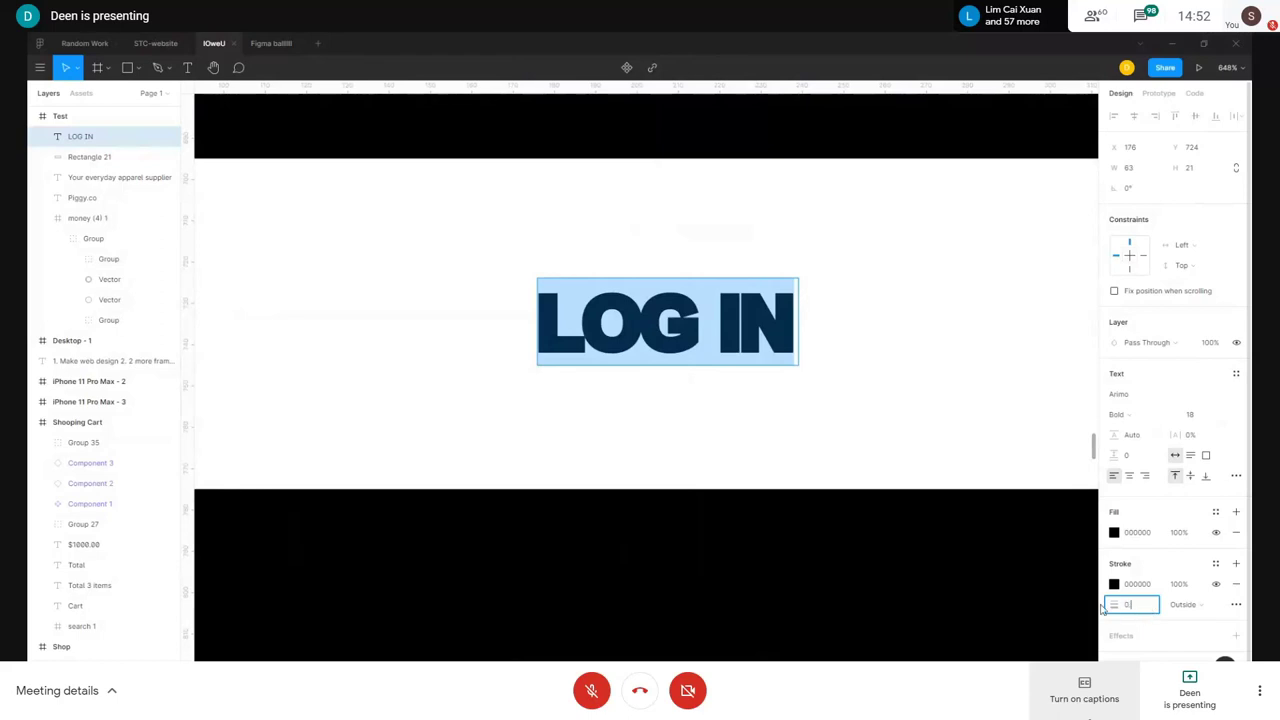
type(".5")
key("Return")
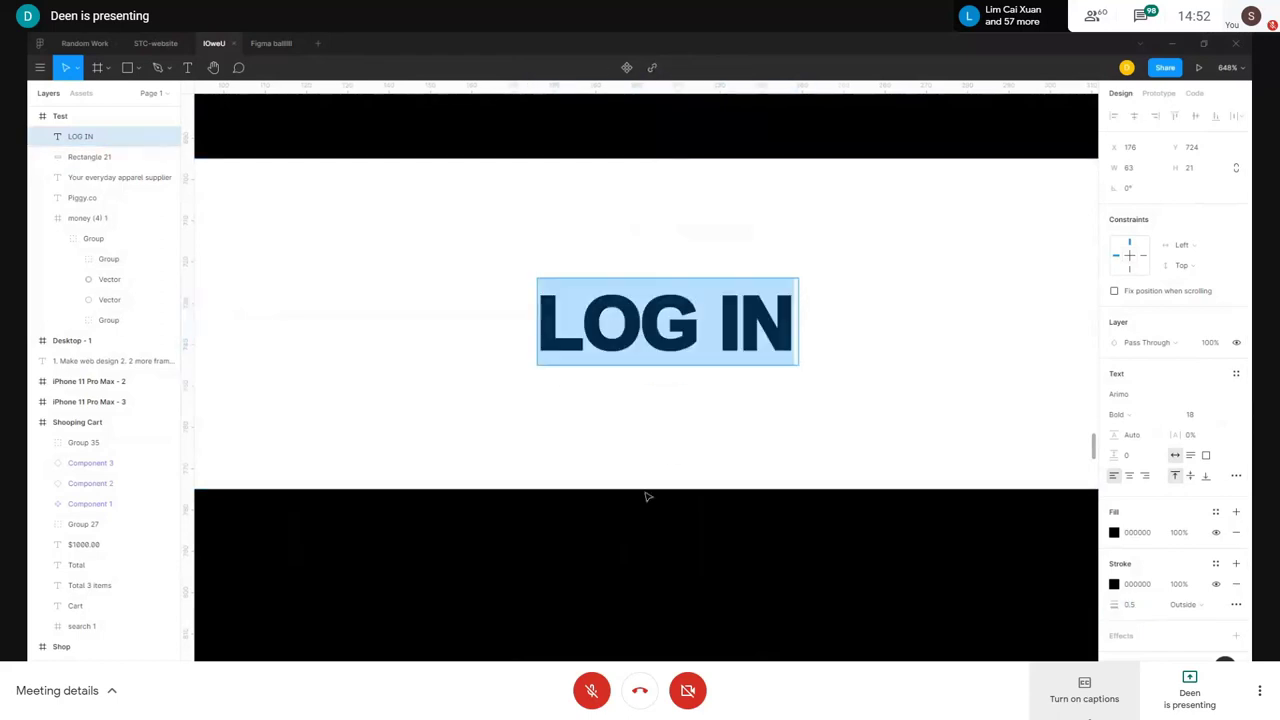
key("Escape")
scroll(666, 443, "down", 6)
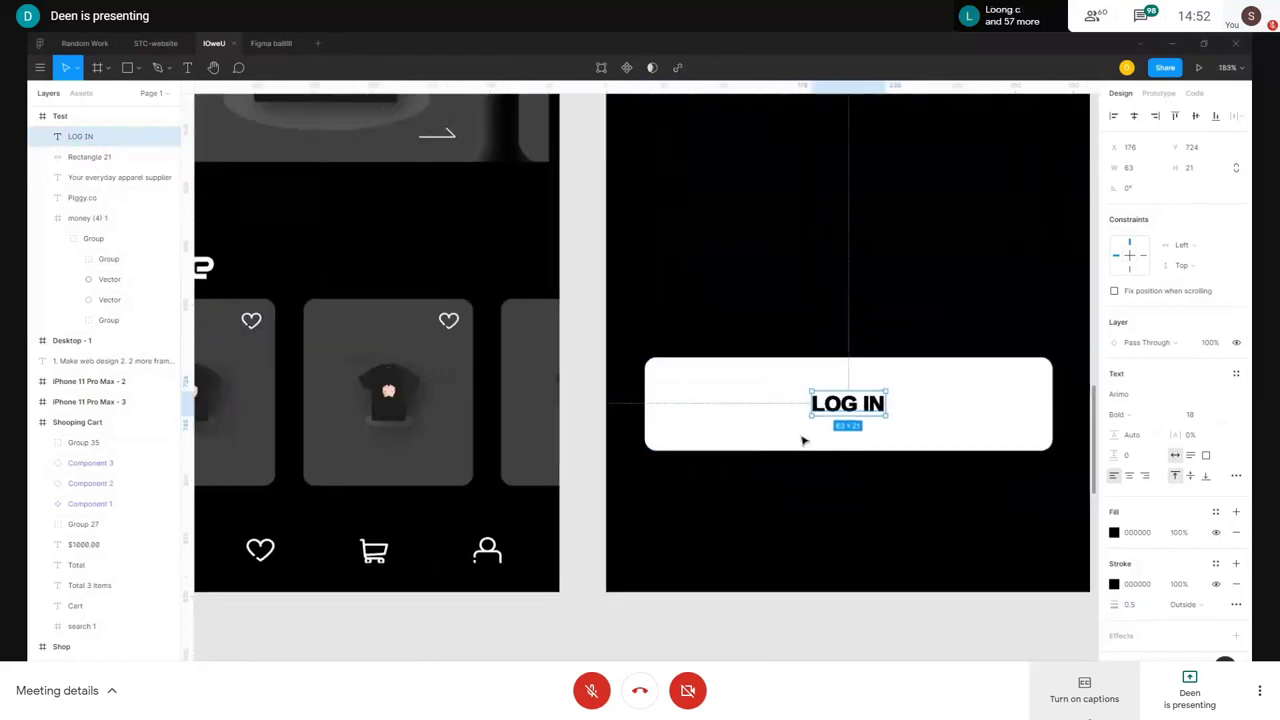
scroll(850, 442, "down", 3)
left_click(1015, 461)
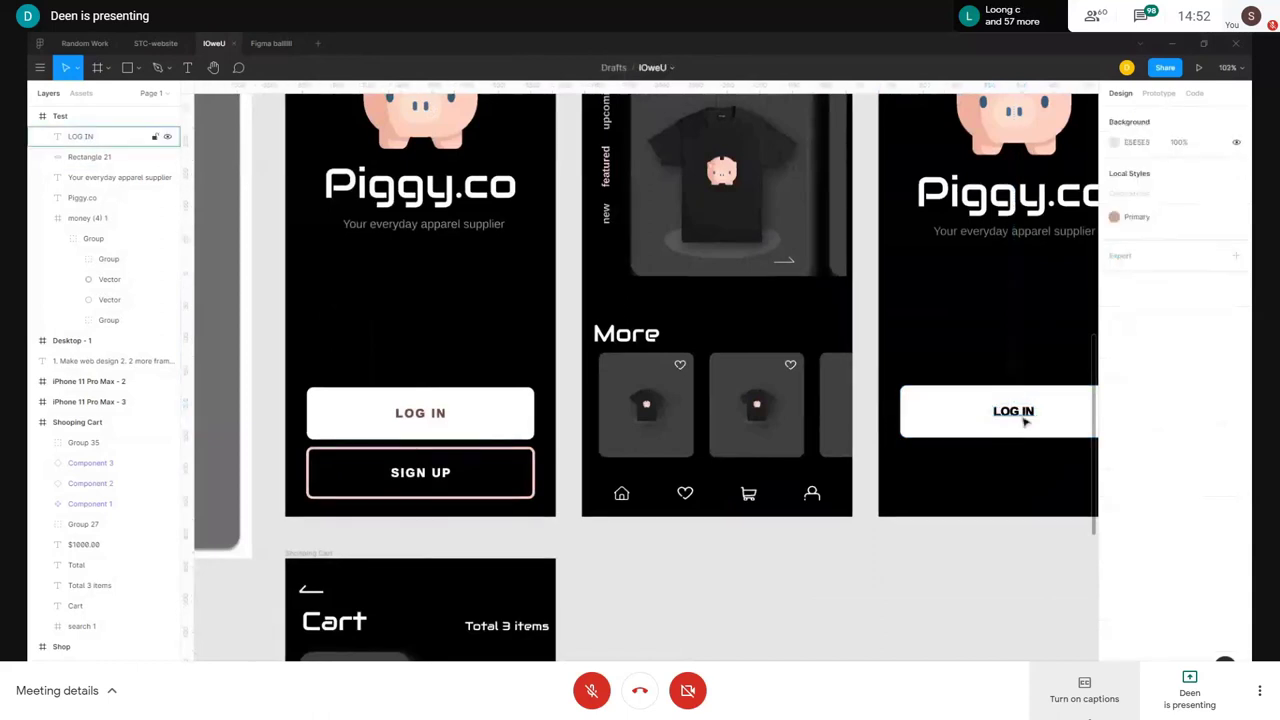
- Set the LOG IN label's letter spacing to 15% and recentre it inside the white button
scroll(1024, 422, "up", 5)
left_click(709, 474)
key("Return")
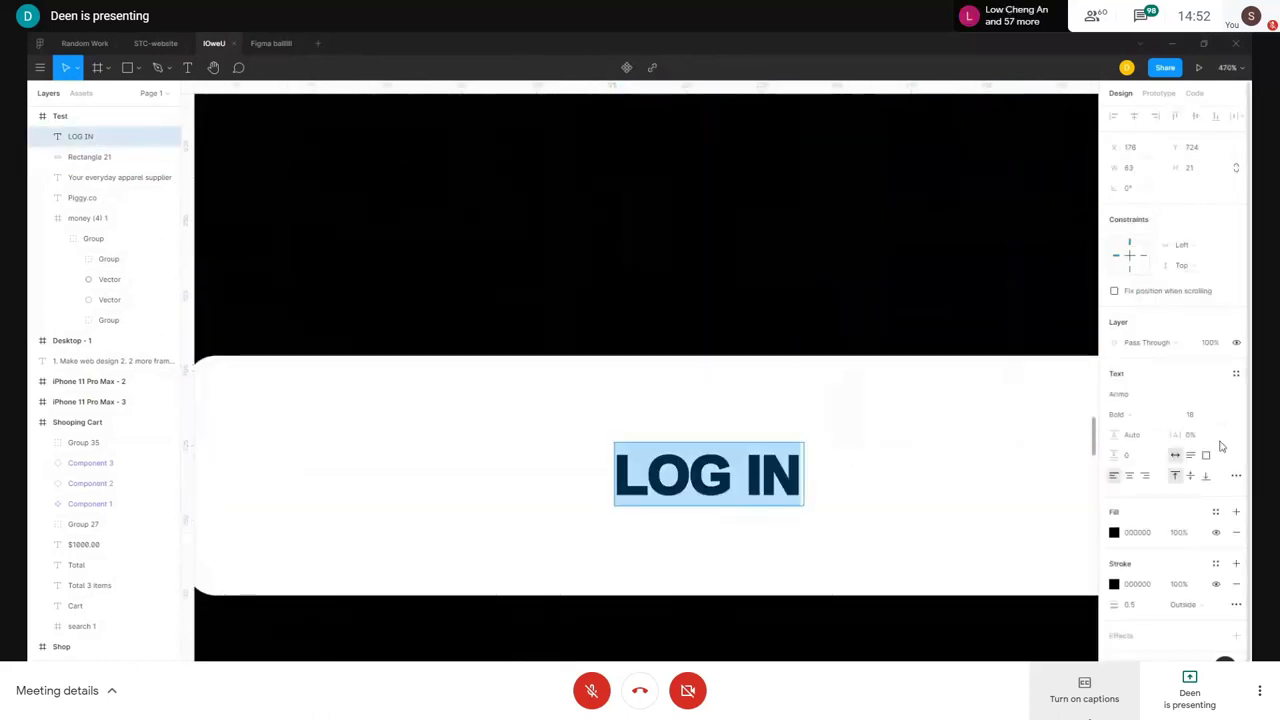
left_click(1205, 419)
type("15")
key("Return")
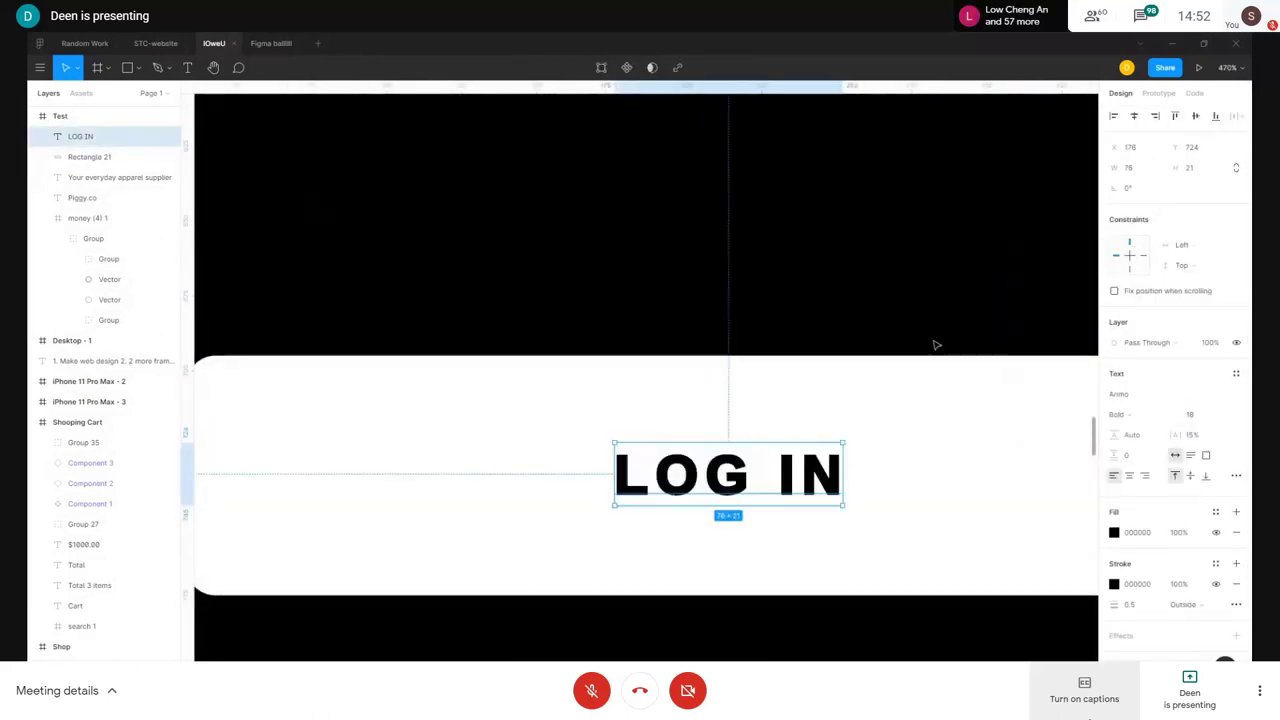
scroll(920, 457, "down", 2)
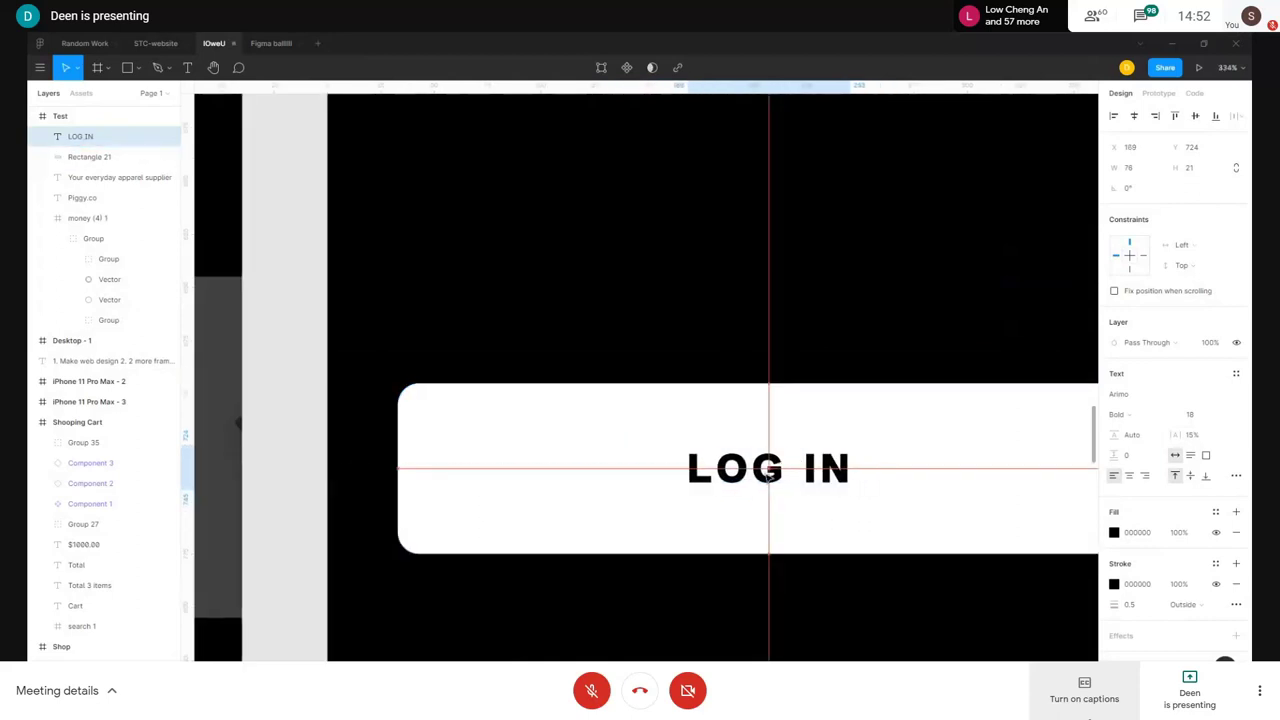
- Change the LOG IN label's fill to brown 714439, sampled from the LOG IN text on the Landing Page frame
scroll(790, 480, "down", 4)
scroll(609, 474, "down", 4)
scroll(722, 451, "left", 3)
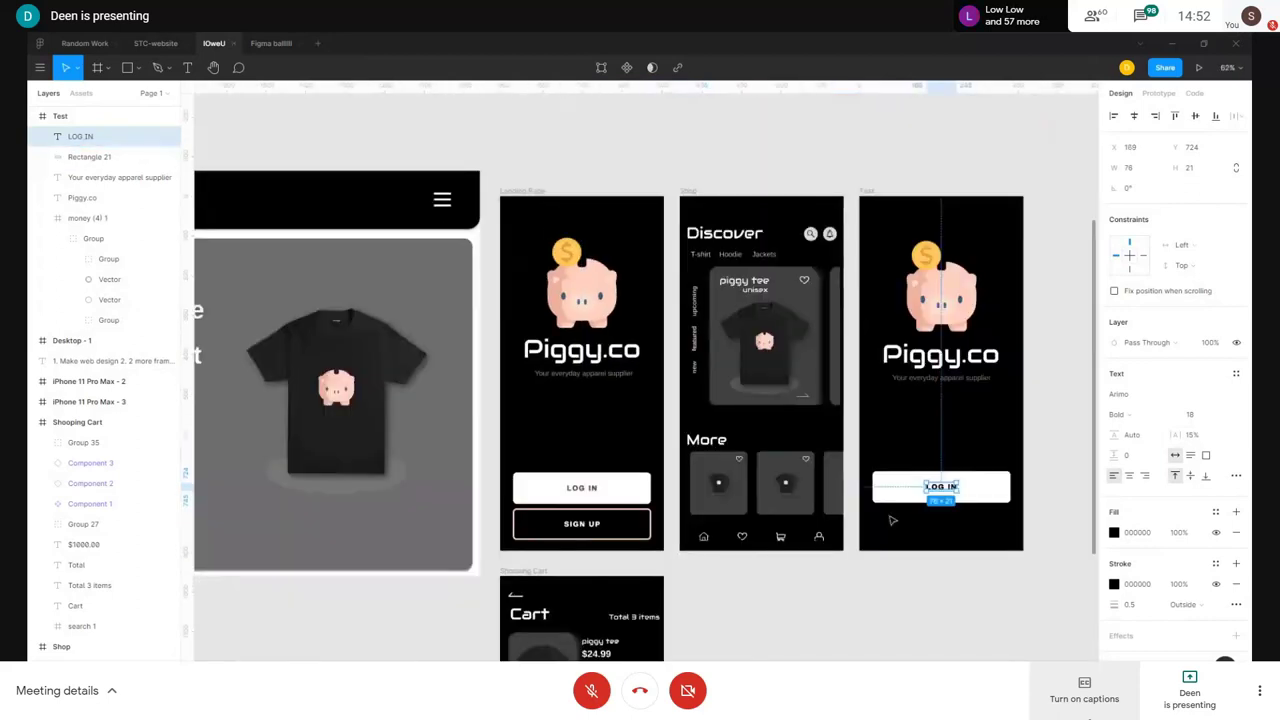
scroll(722, 451, "up", 4)
scroll(722, 451, "up", 8)
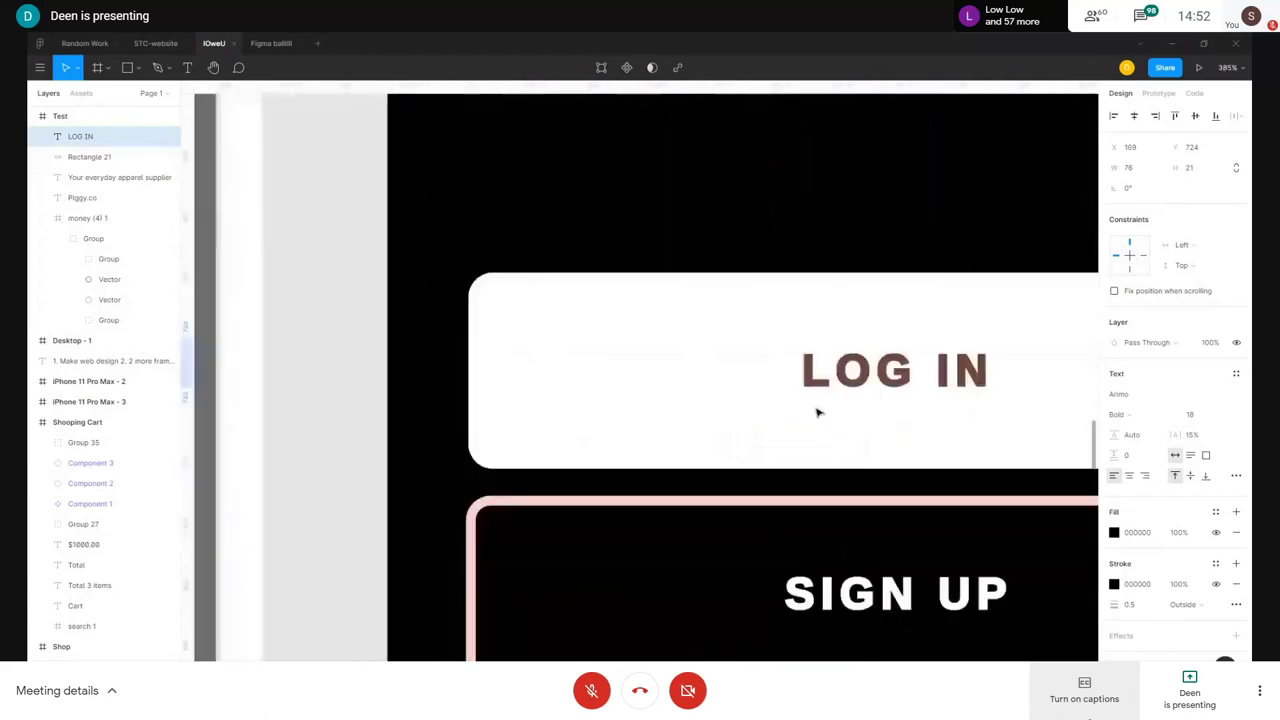
left_click(1114, 532)
left_click(963, 546)
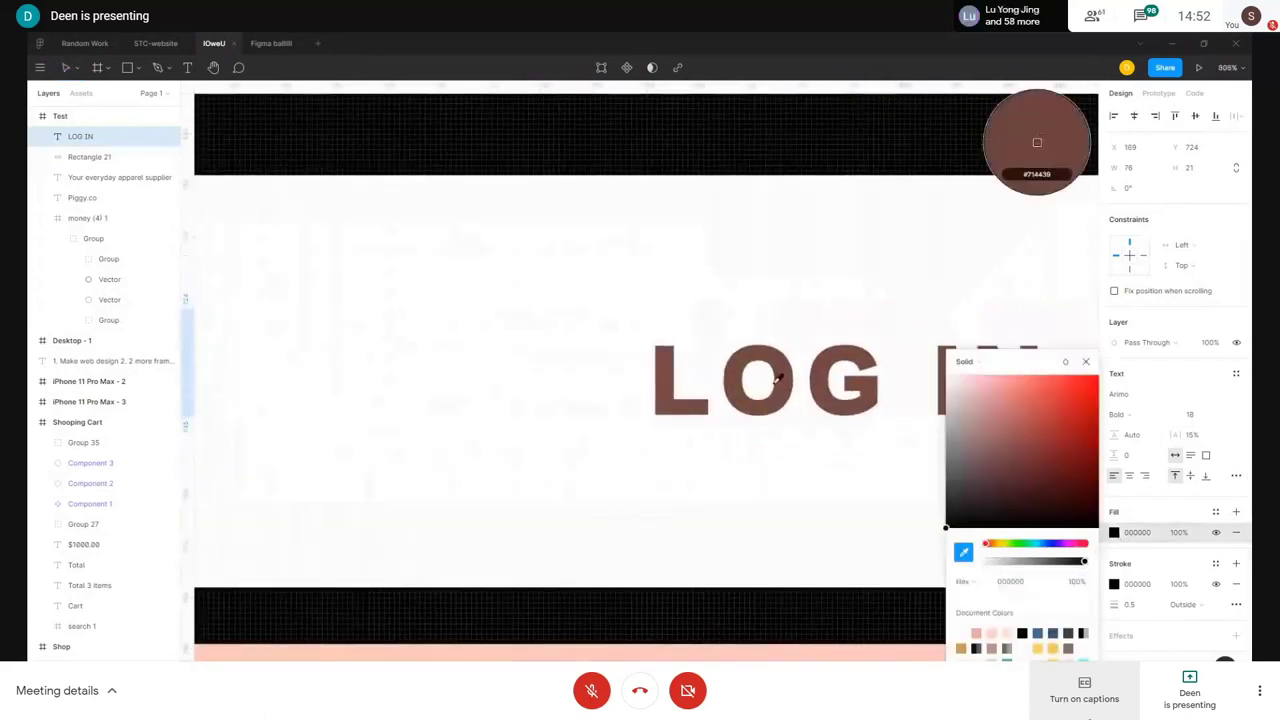
left_click(802, 513)
- Match the Test frame LOG IN label's stroke to brown 714439 by sampling its fill, leaving nothing selected
scroll(802, 513, "down", 10)
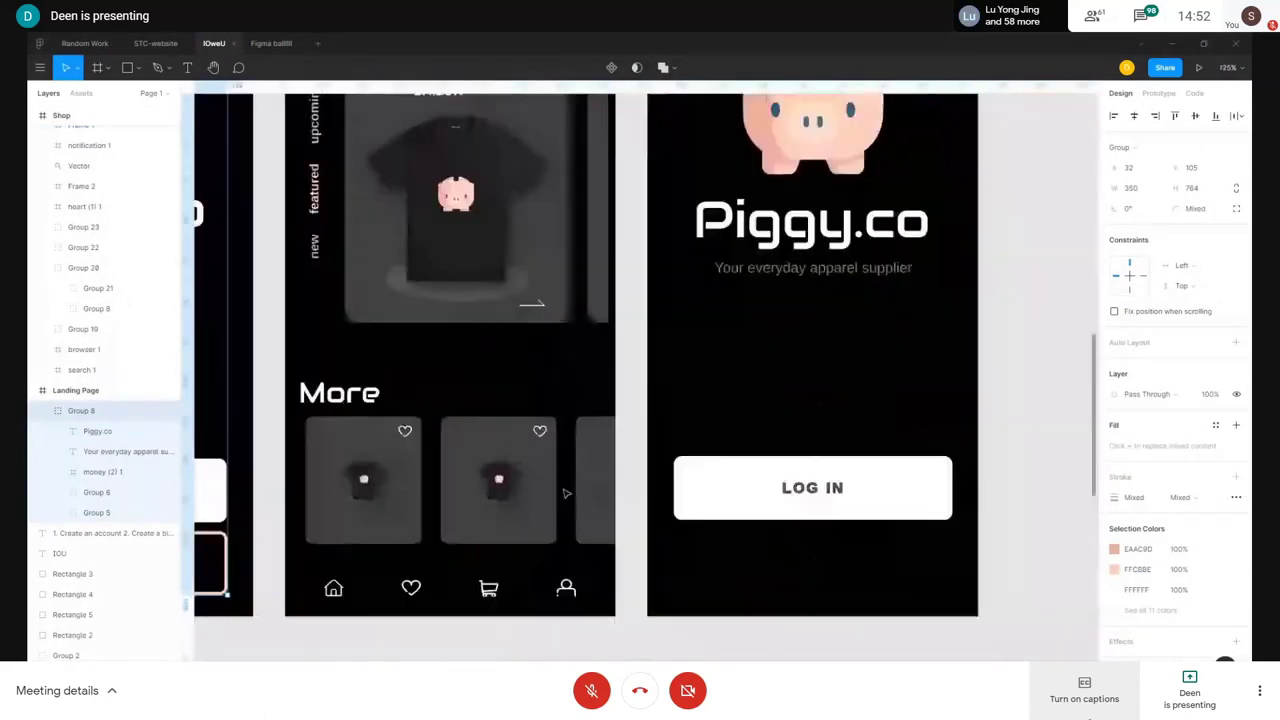
scroll(846, 526, "right", 1)
left_click(803, 489)
scroll(812, 500, "up", 10)
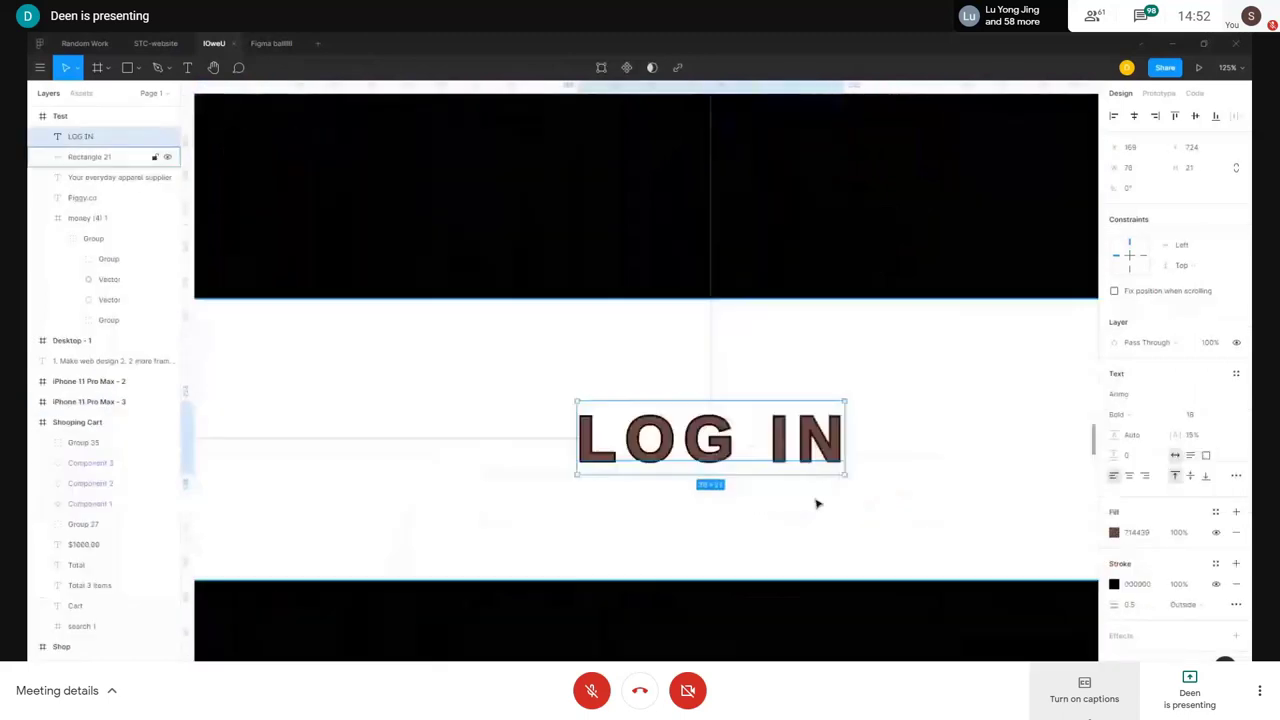
left_click(1113, 585)
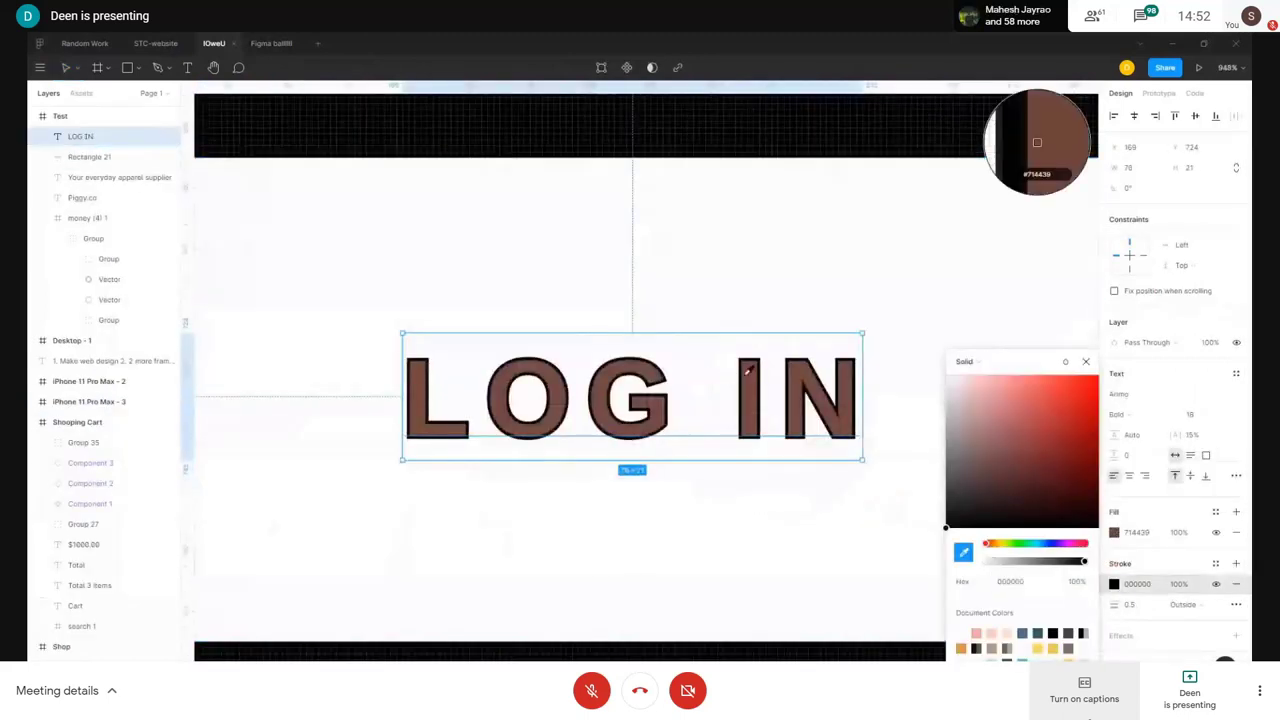
left_click(812, 490)
double_click(811, 492)
scroll(811, 492, "down", 2)
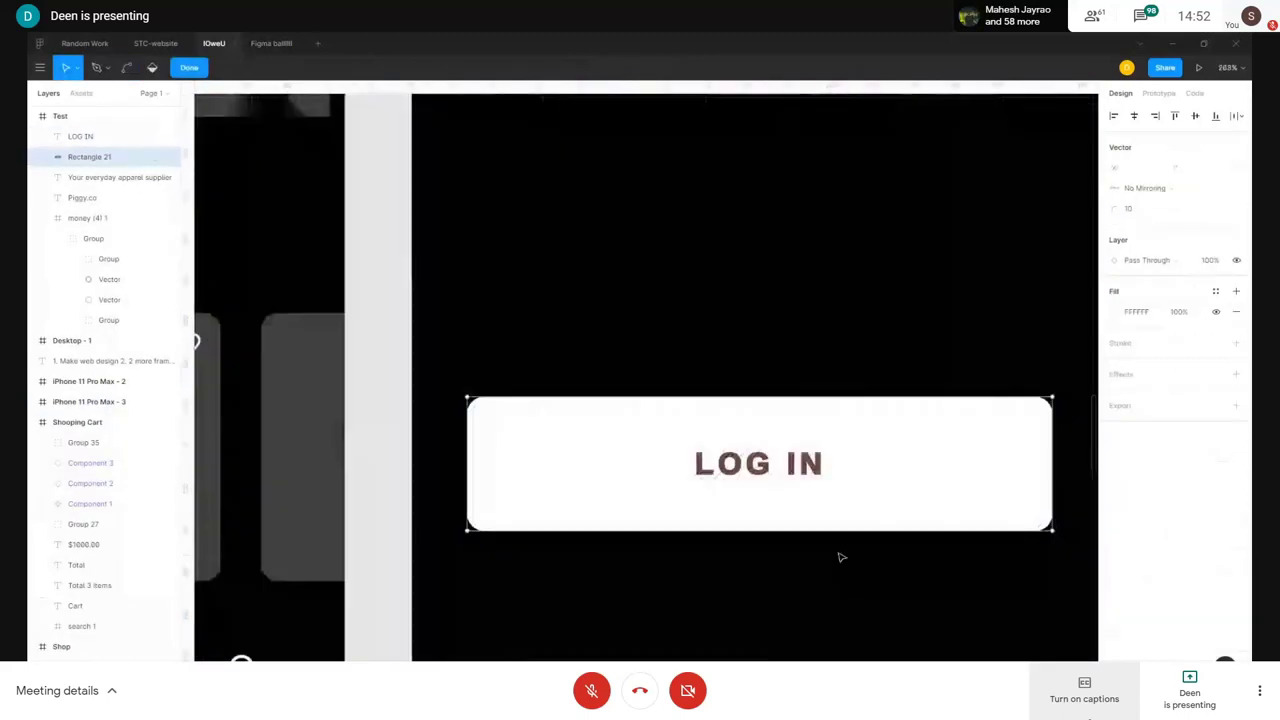
key("Escape")
scroll(840, 551, "down", 4)
key("Escape")
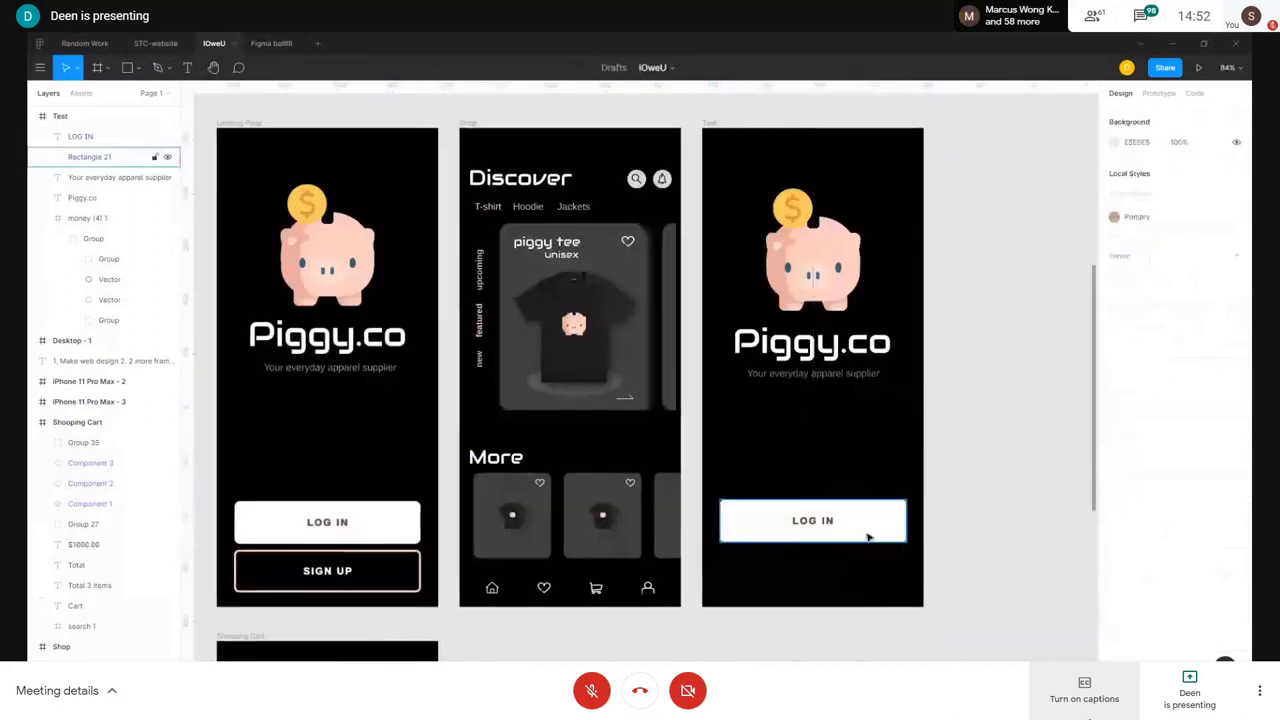
left_click(860, 531)
left_click(825, 530, "shift")
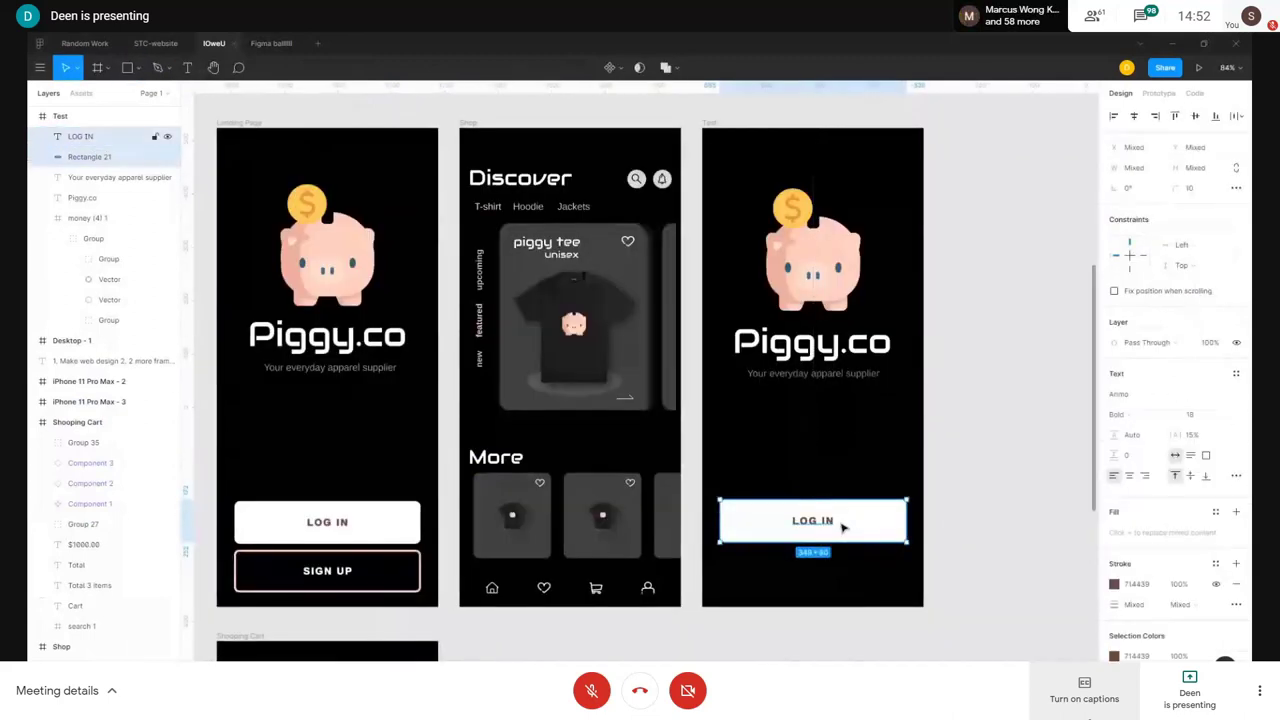
right_click(847, 519)
left_click(794, 579)
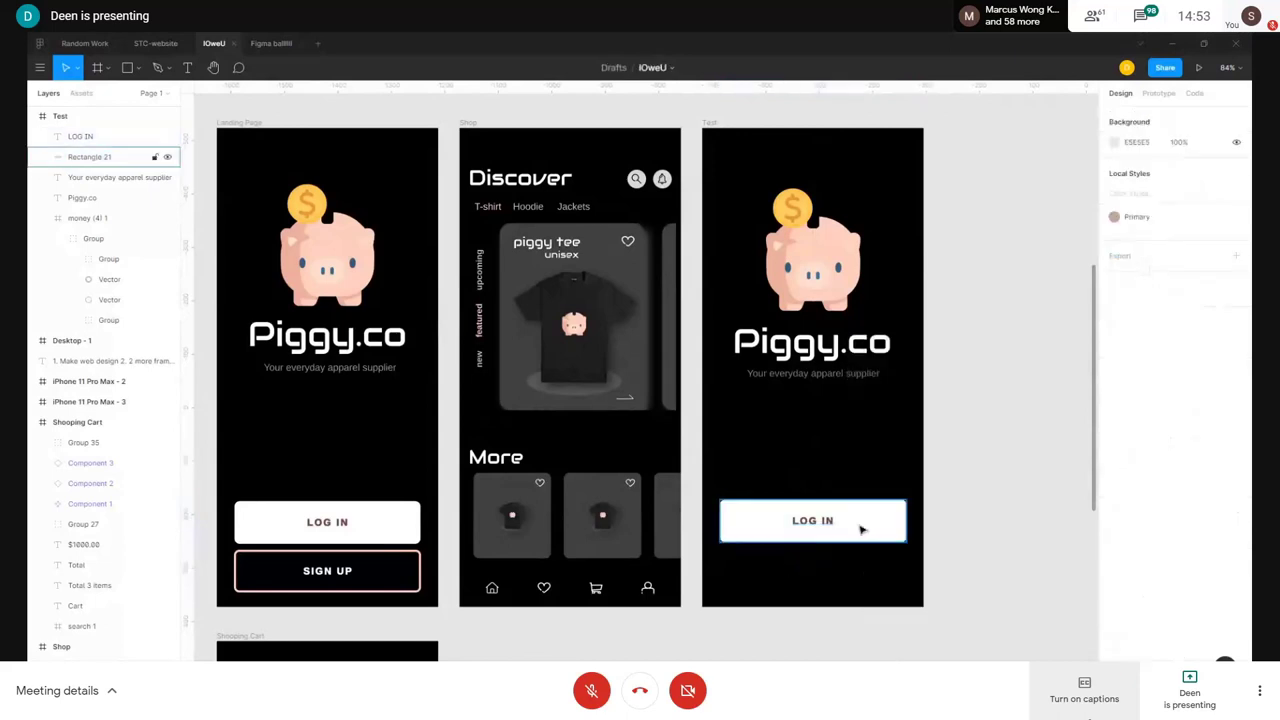
left_click(812, 520)
left_click(935, 583)
- Group the white button rectangle with its LOG IN label on the Test frame, and clear the selection
left_click(890, 521)
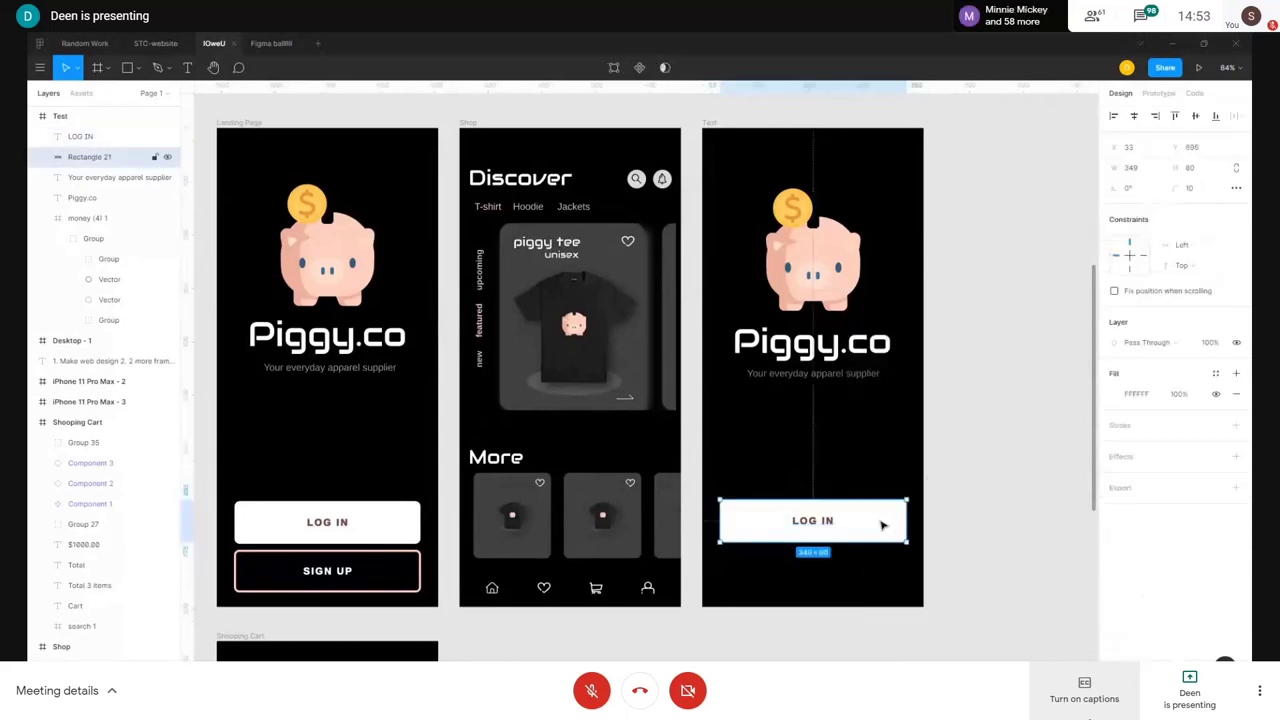
left_click(822, 527, "shift")
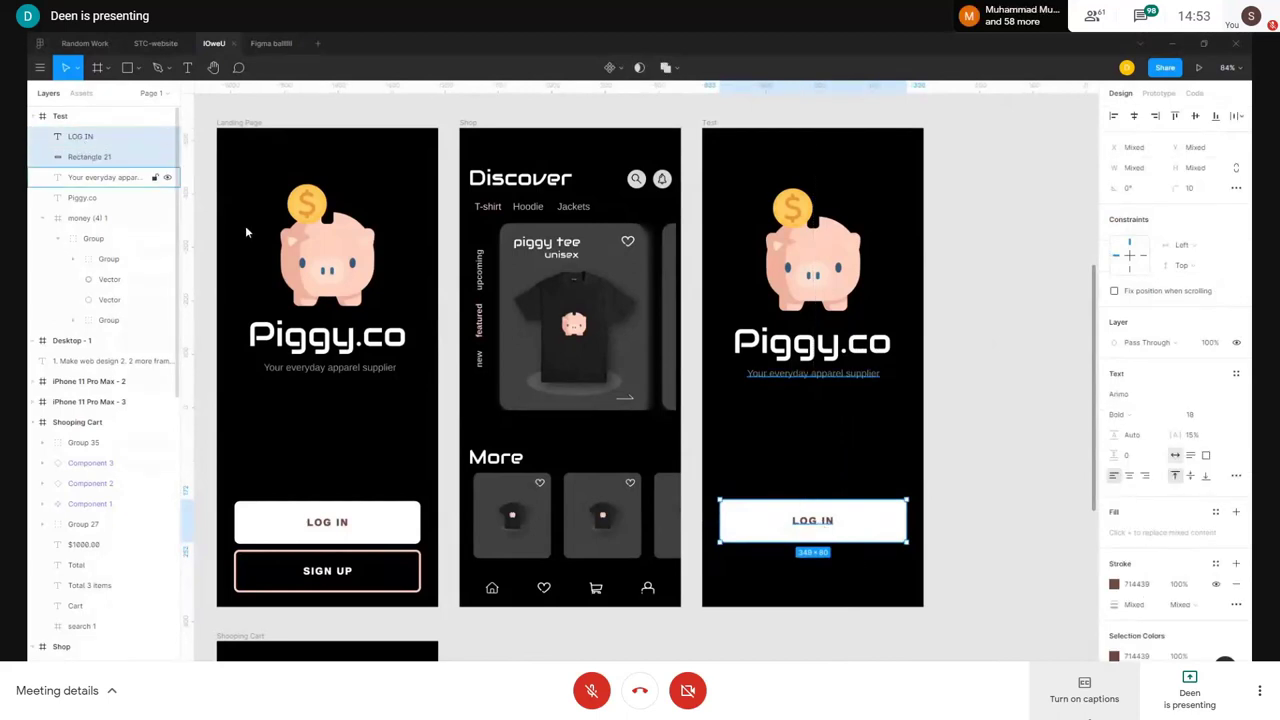
right_click(864, 522)
left_click(937, 448)
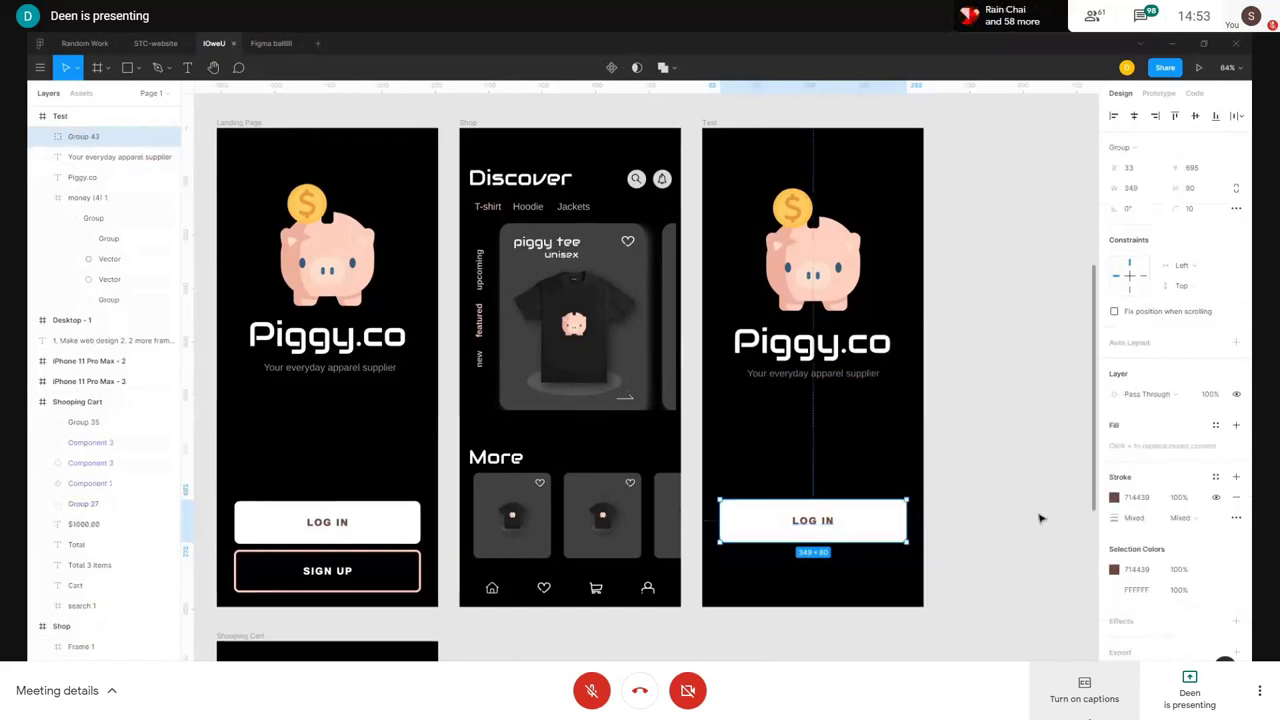
left_click(1040, 516)
scroll(868, 514, "down", 5)
scroll(862, 523, "up", 8)
left_click(855, 478)
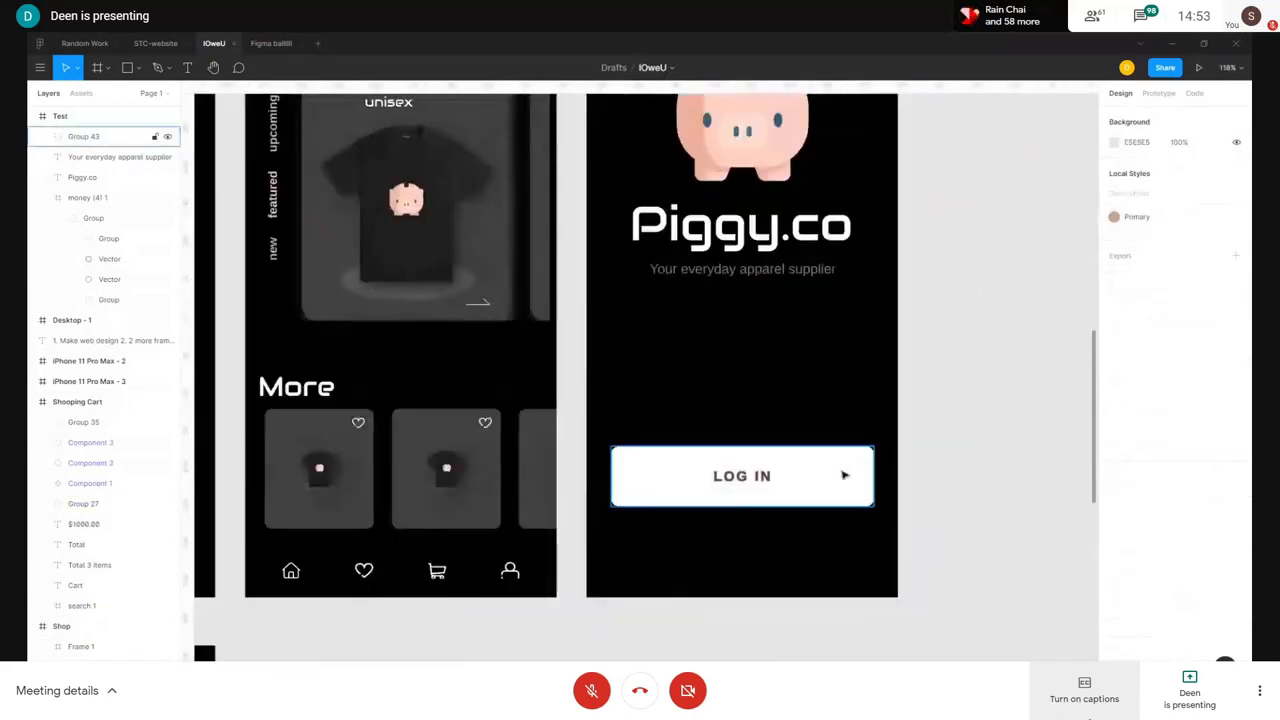
left_click(816, 494)
left_click(957, 443)
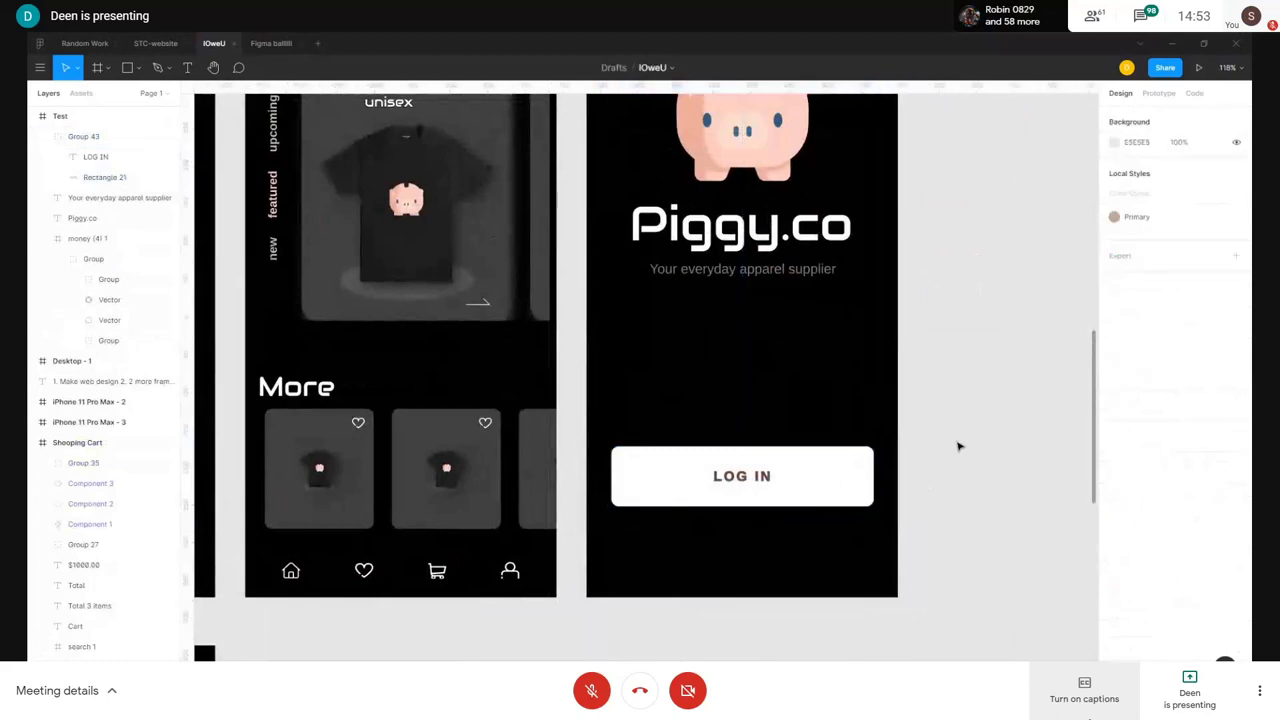
- Duplicate the white rectangle of the LOG IN button directly below the original on the Test frame, at about X 32, Y 789
mouse_move(830, 490)
left_mouse_down()
mouse_move(862, 472)
mouse_move(846, 506)
mouse_move(714, 416)
mouse_move(834, 371)
mouse_move(835, 498)
left_mouse_up()
key("ctrl+z")
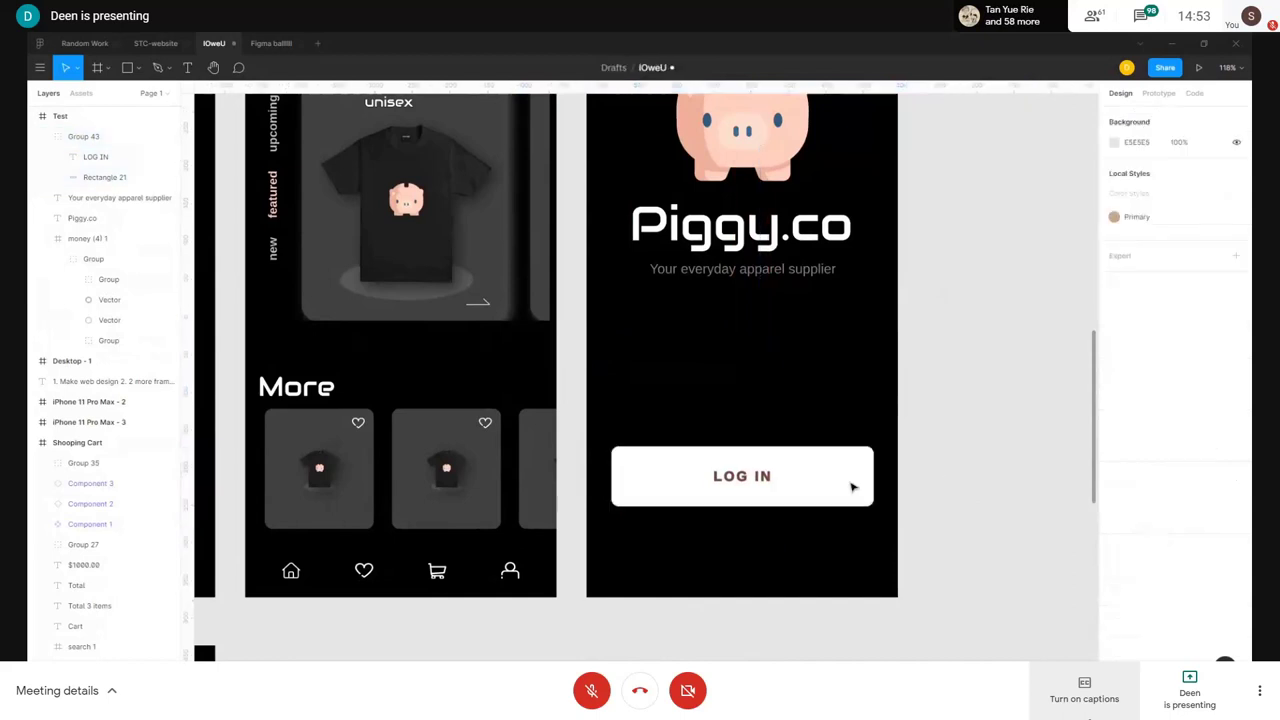
double_click(818, 477)
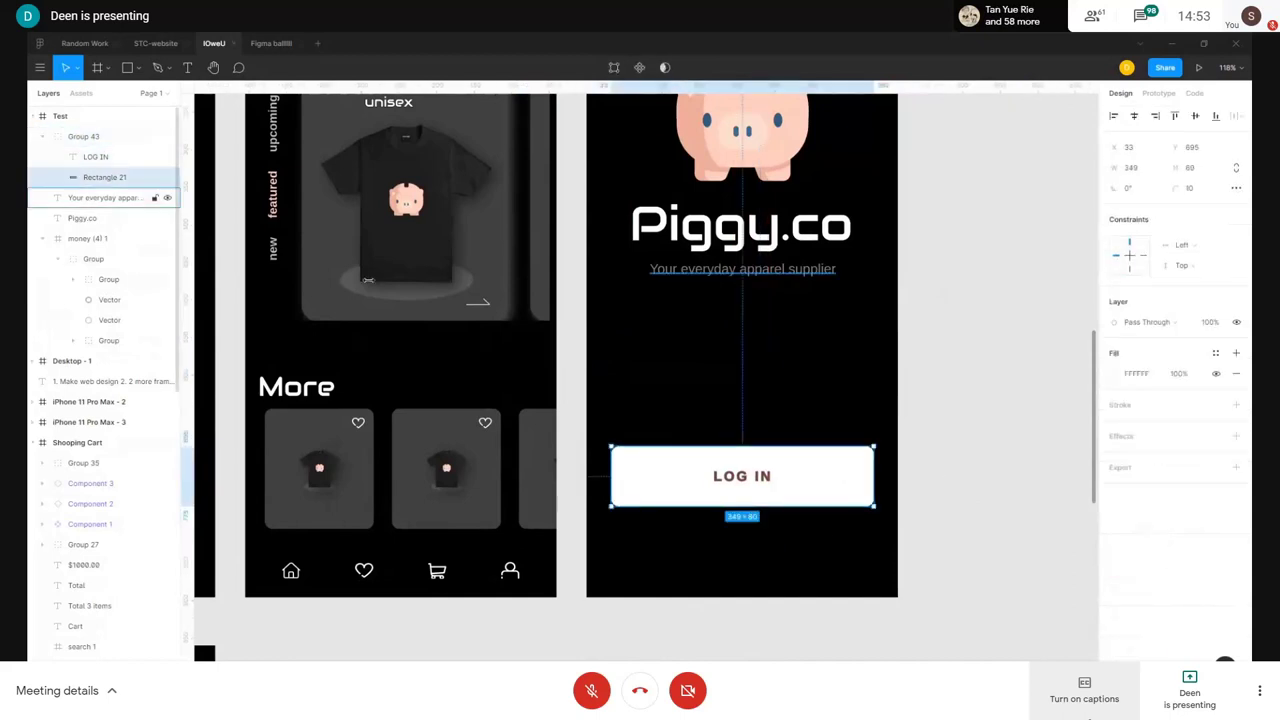
left_click_drag(846, 474, 838, 542, "alt")
scroll(838, 542, "down", 5)
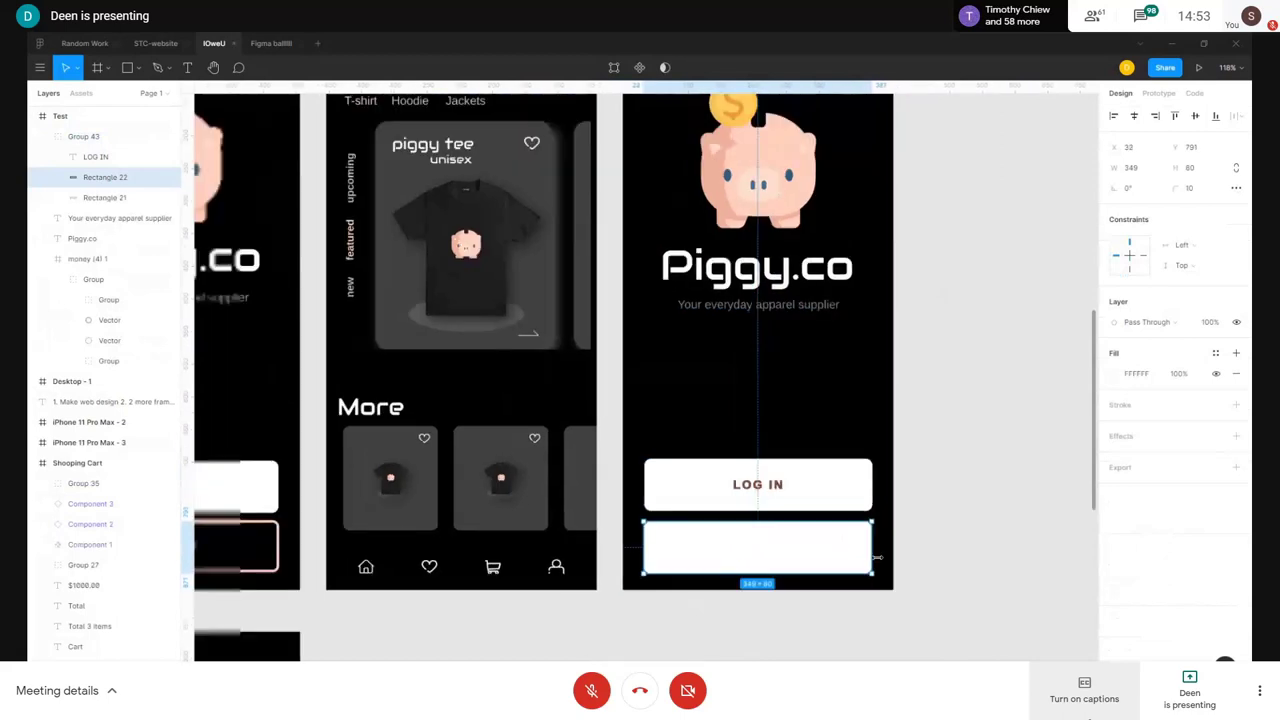
scroll(812, 507, "up", 6)
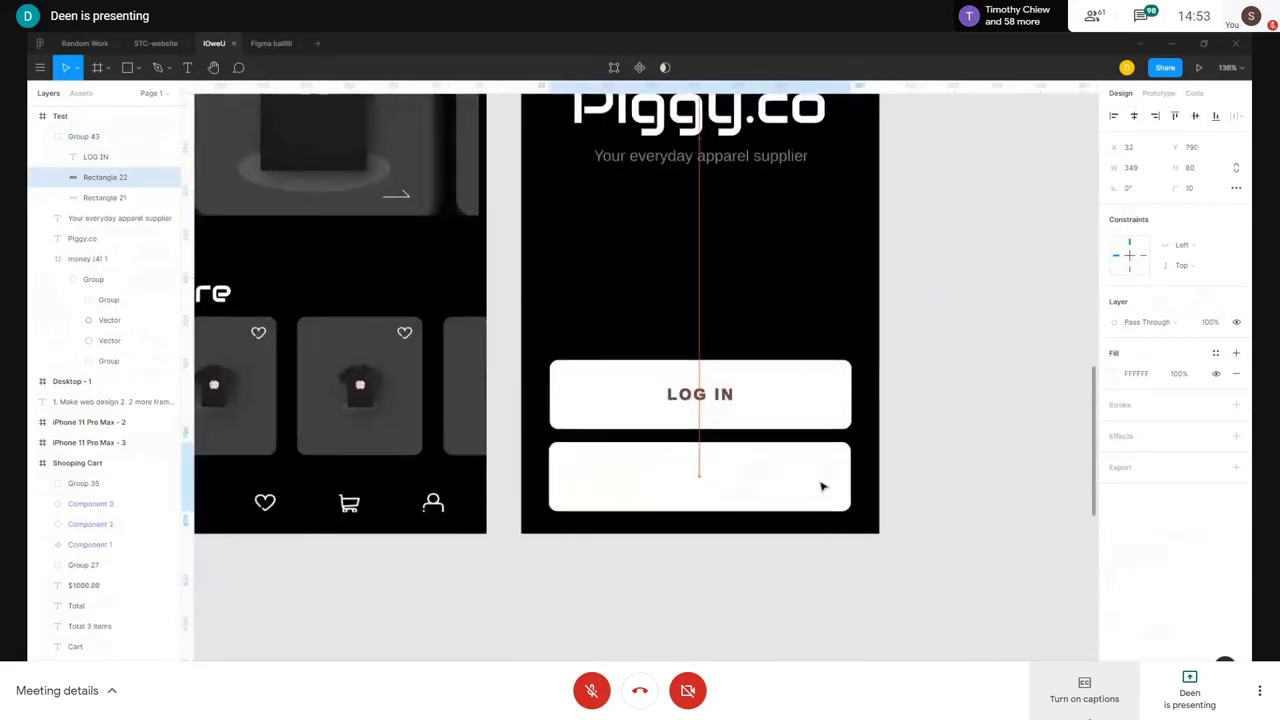
- Move the duplicated rectangle out of the LOG IN button's group, placing it above that group within the Test frame
key("Escape")
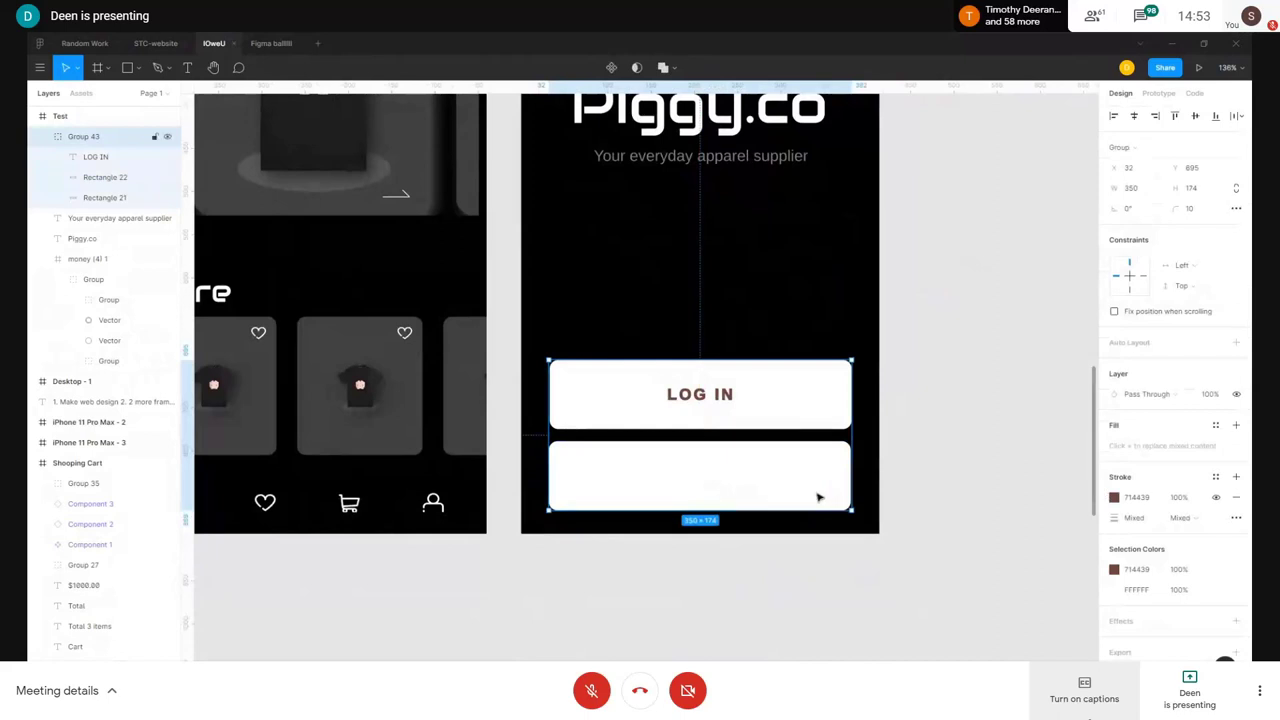
left_click(818, 497)
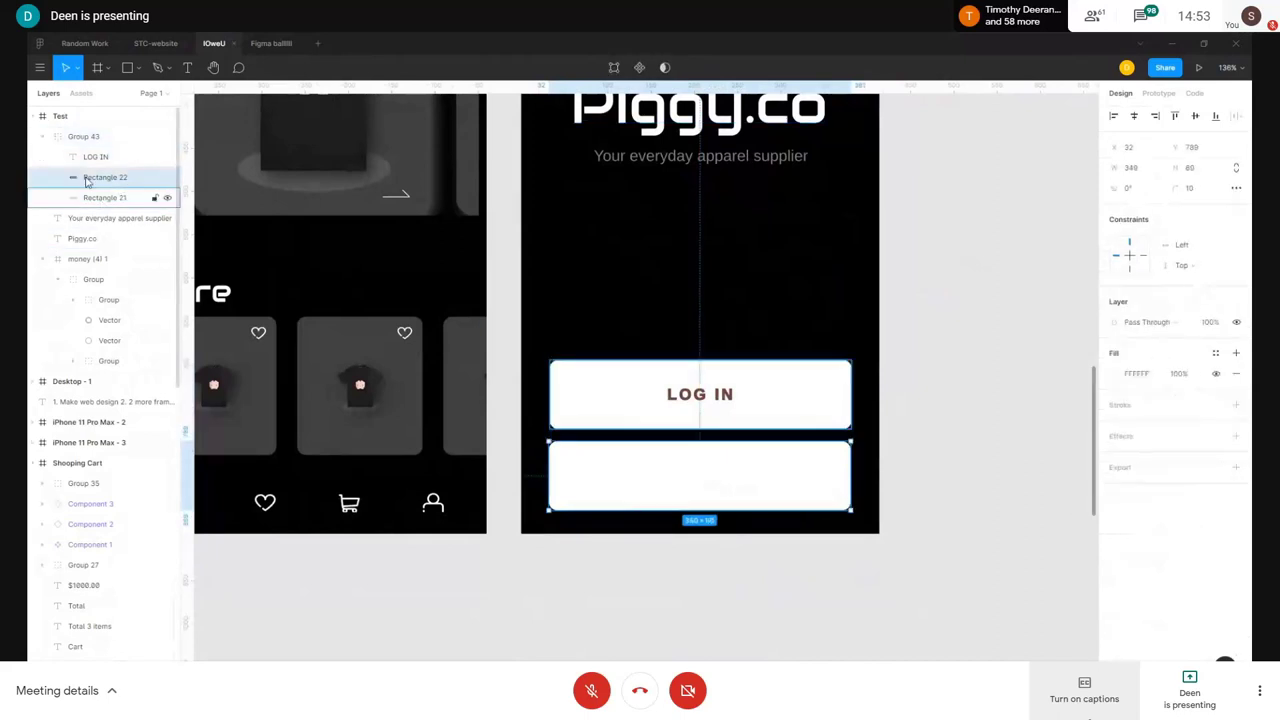
left_click_drag(100, 177, 70, 136)
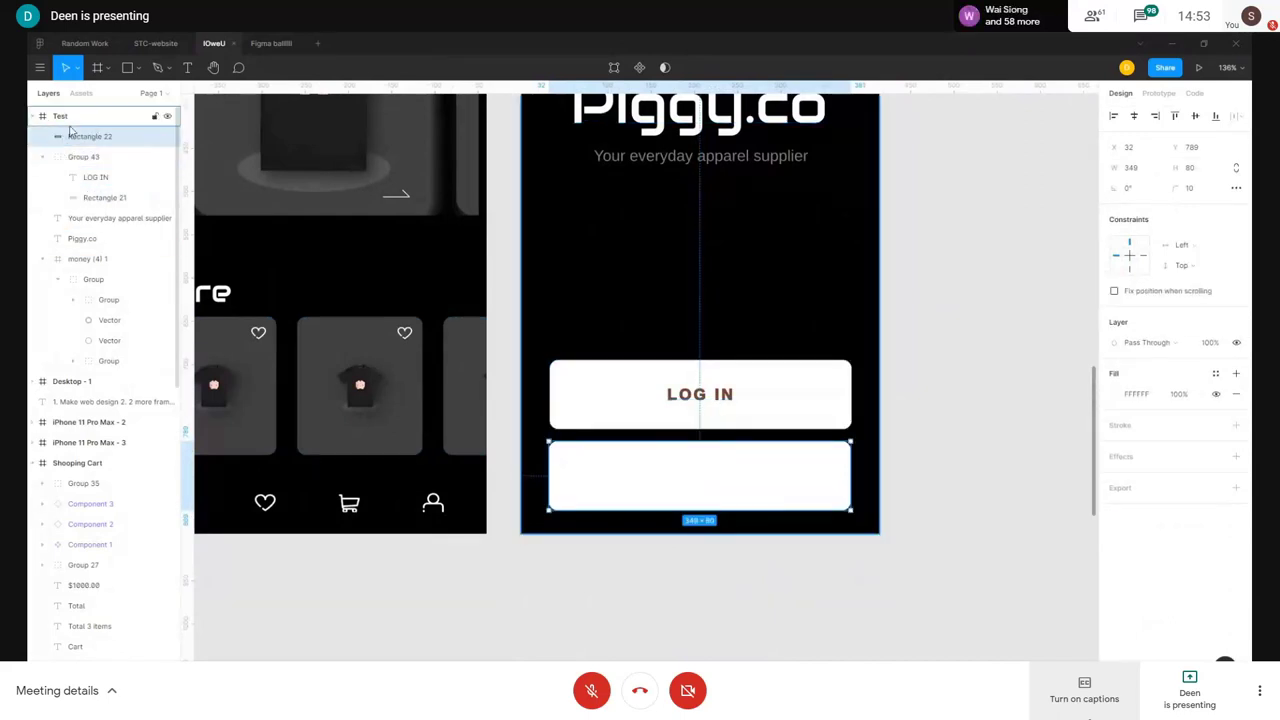
- Remove the lower rectangle's fill and give it a white FFFFFF stroke
scroll(723, 383, "down", 1)
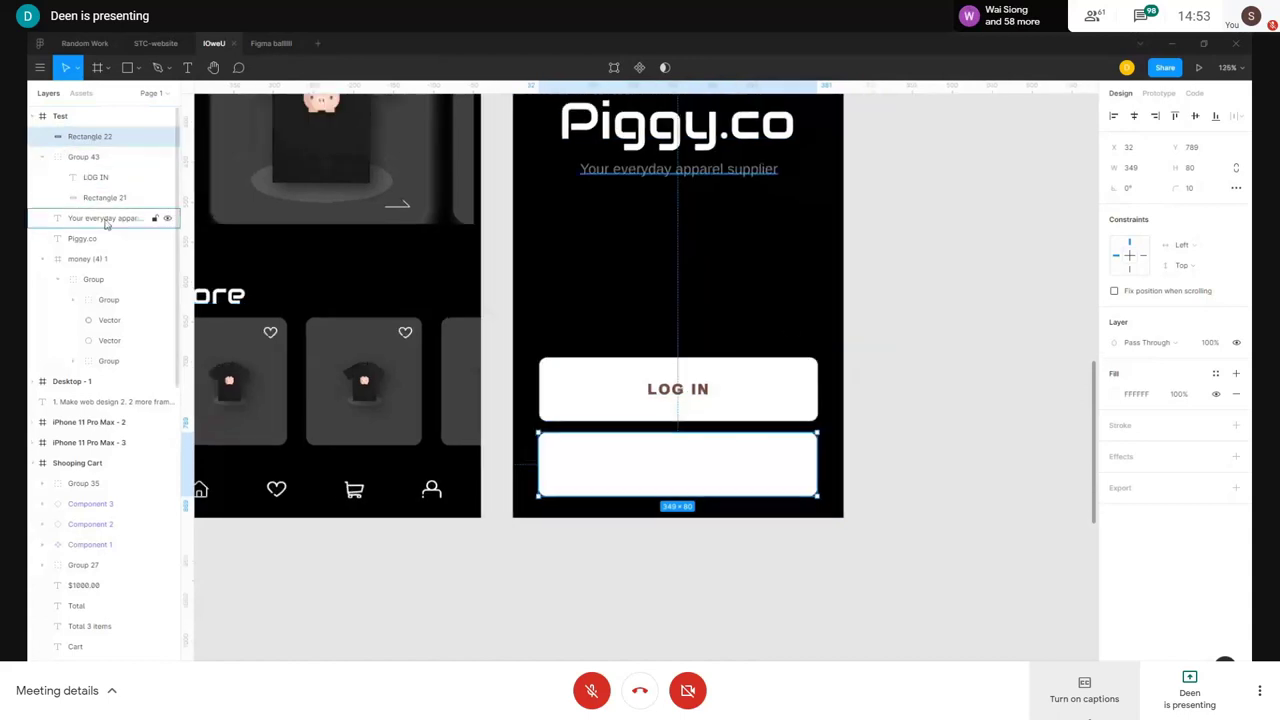
scroll(976, 429, "left", 2)
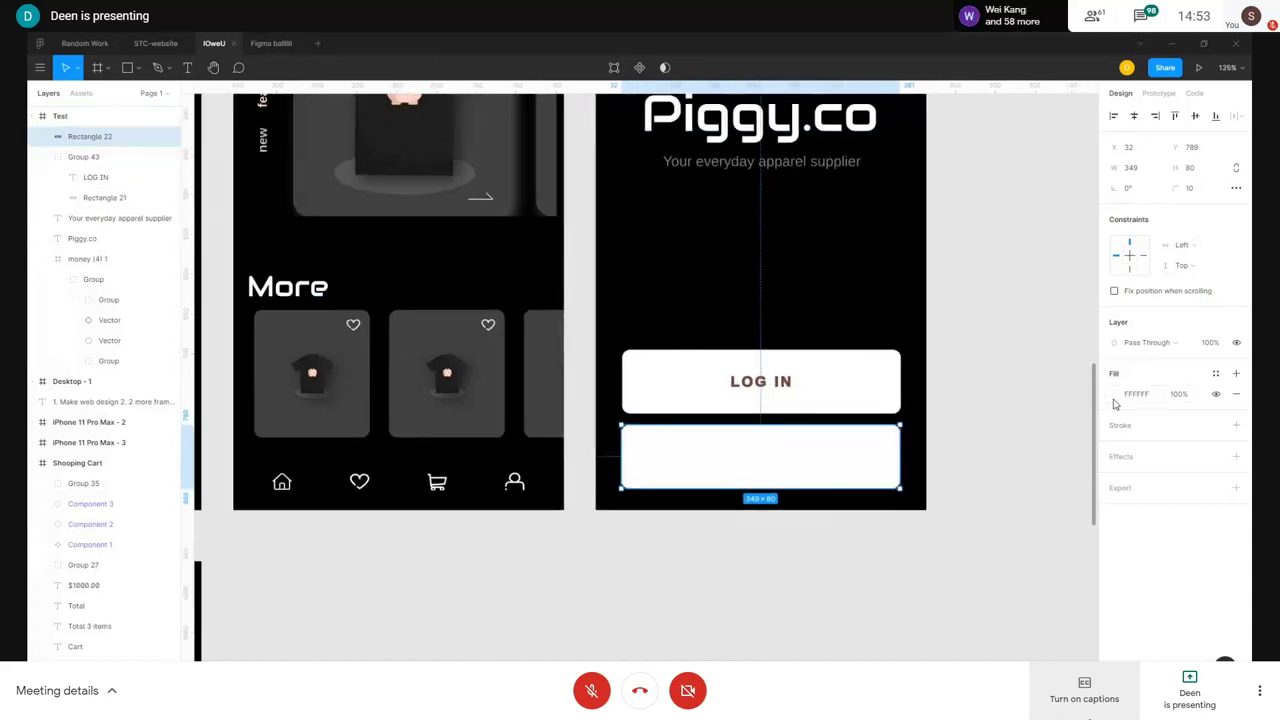
left_click(1115, 397)
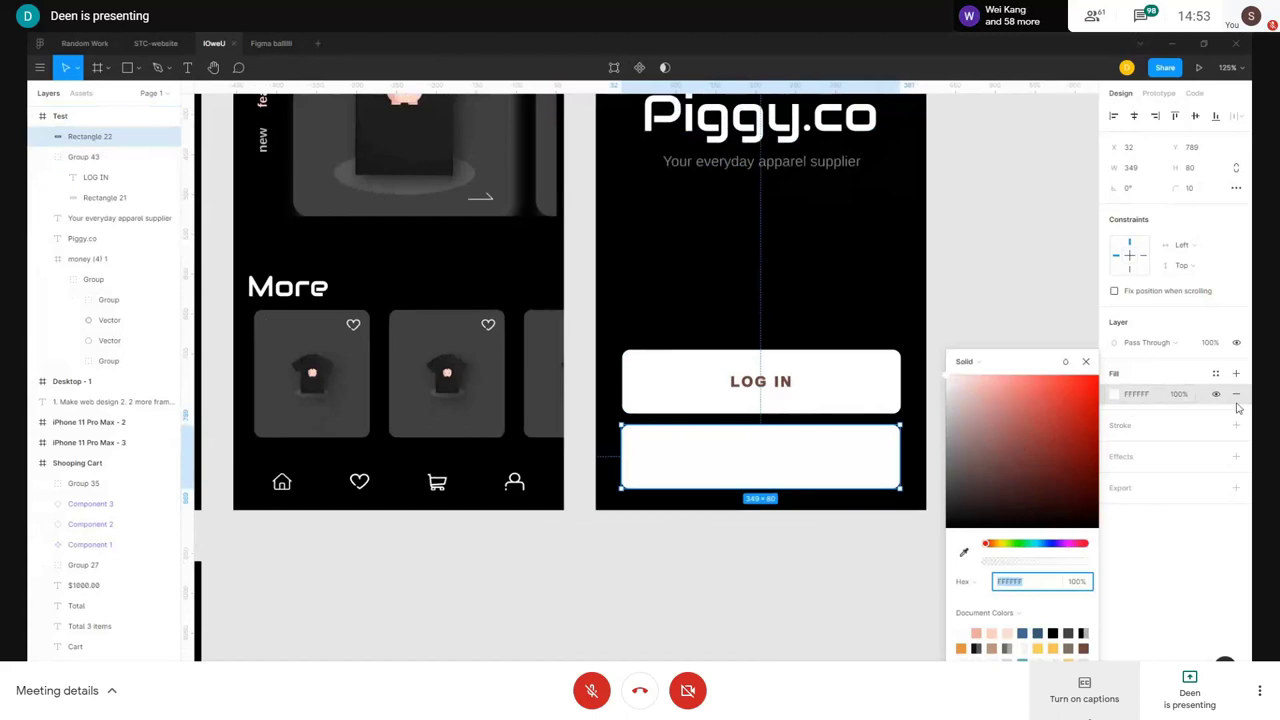
left_click(1175, 557)
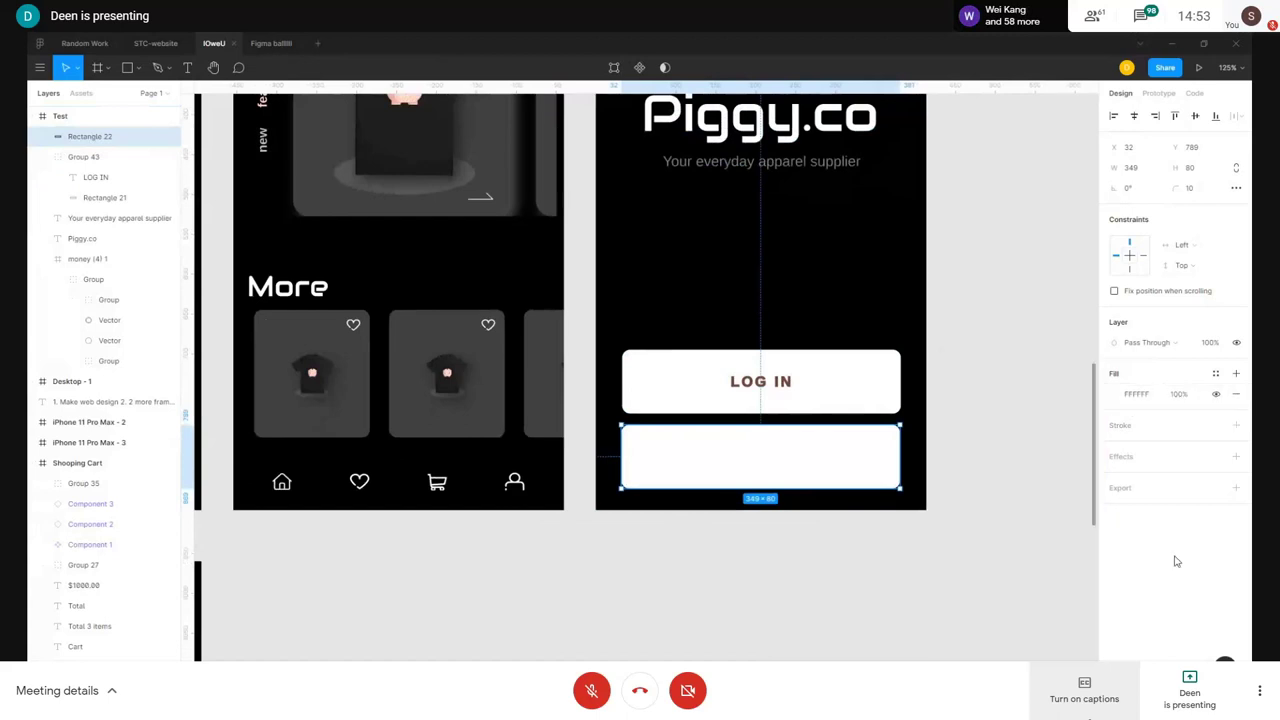
left_click(1237, 395)
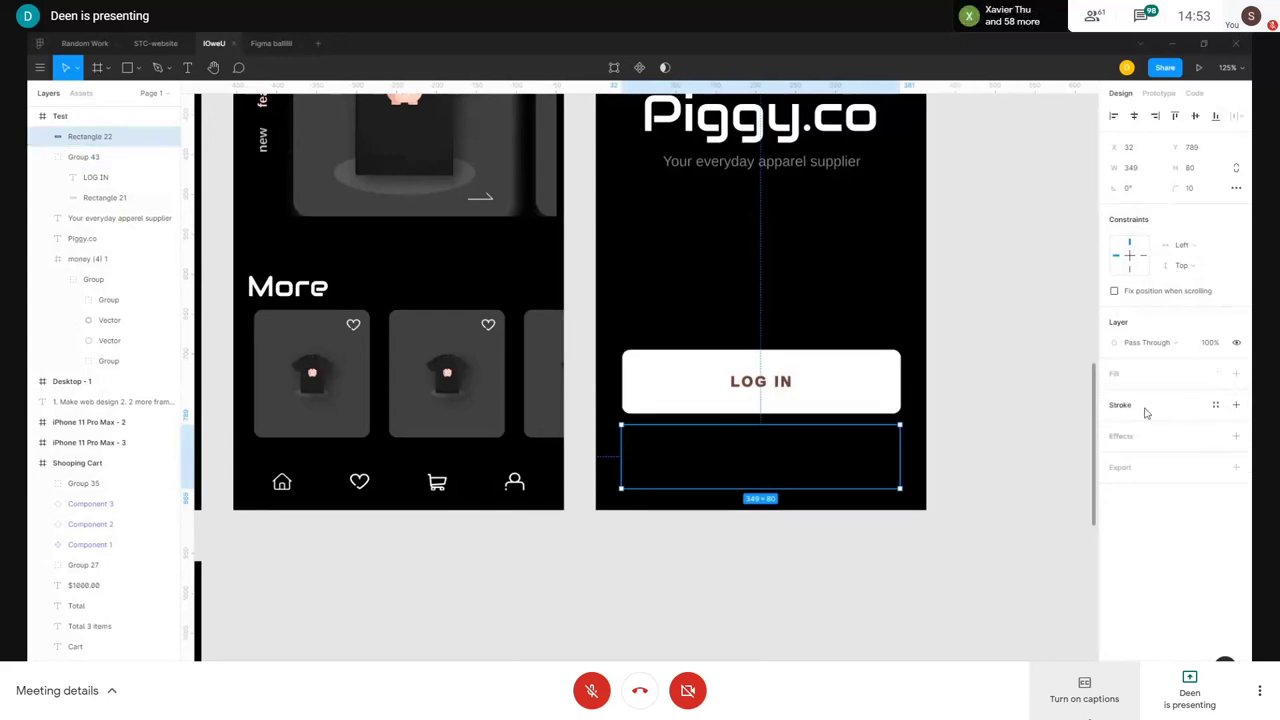
left_click(1236, 404)
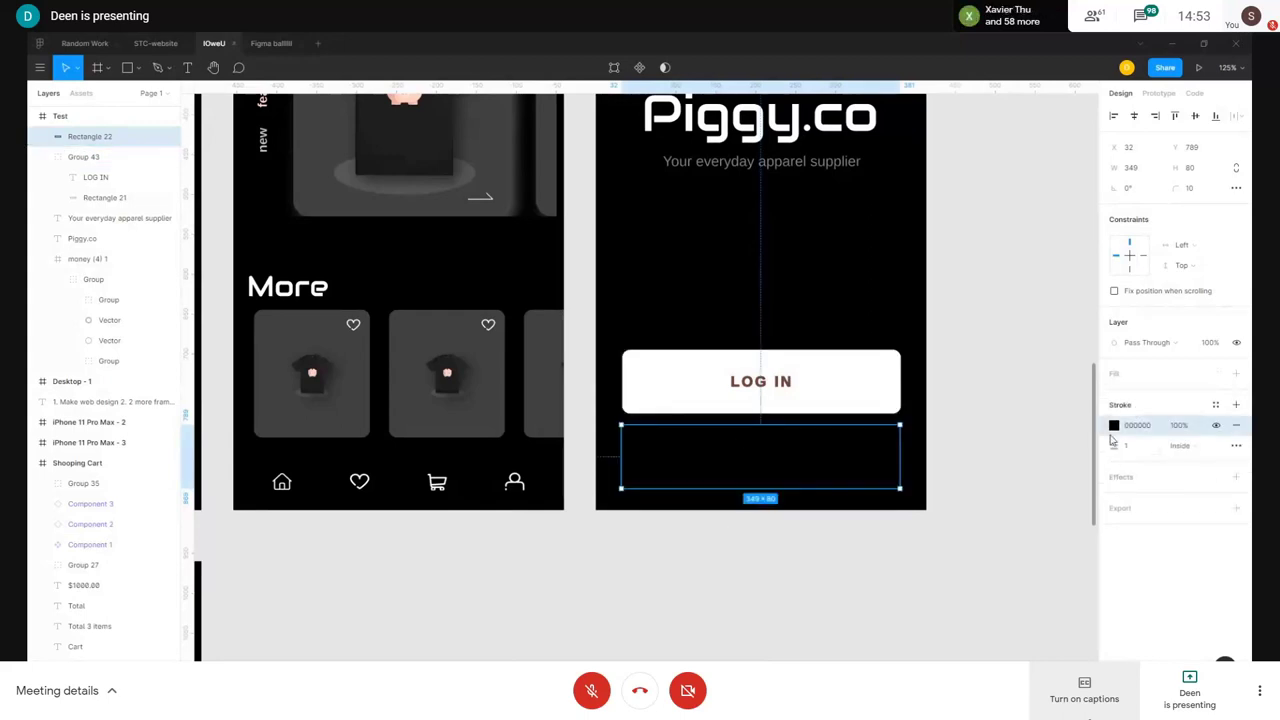
left_click(1114, 425)
left_click(840, 563)
- Compare the lower rectangle with the Landing Page's SIGN UP button and set its stroke thickness to 4
scroll(830, 520, "down", 3)
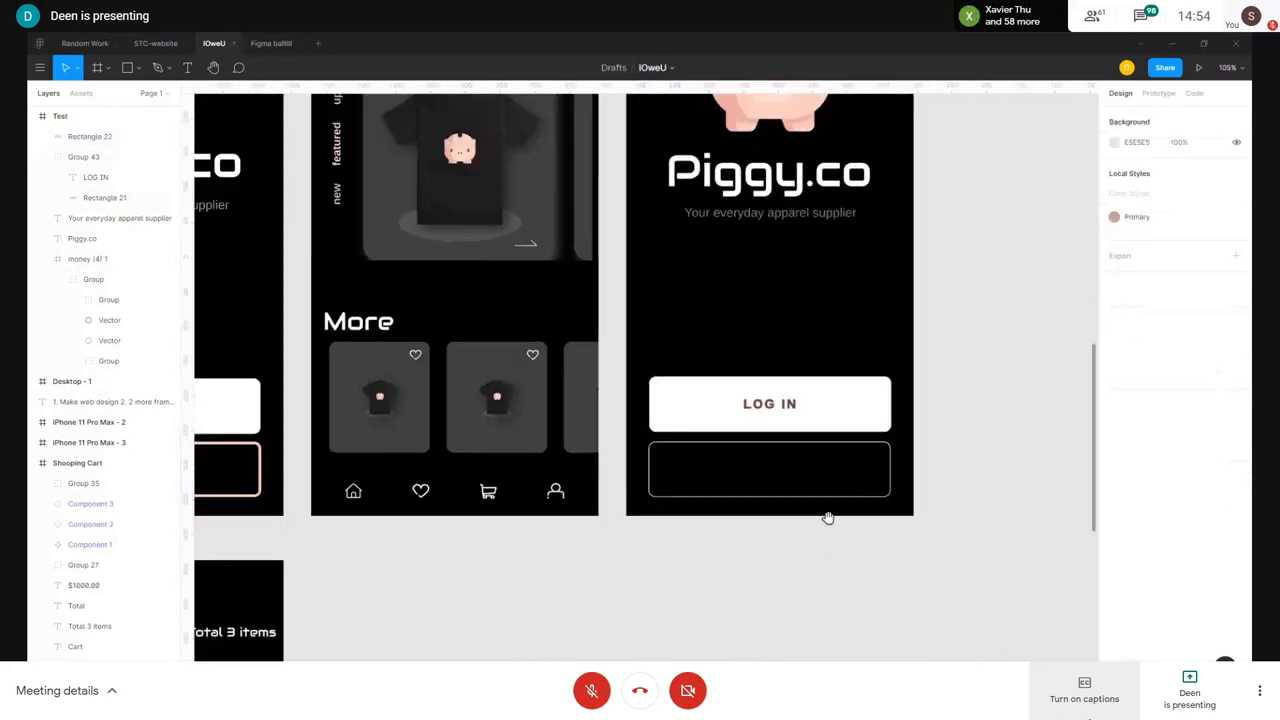
scroll(828, 514, "left", 3)
left_click(822, 488)
scroll(883, 515, "up", 2)
scroll(883, 515, "down", 3)
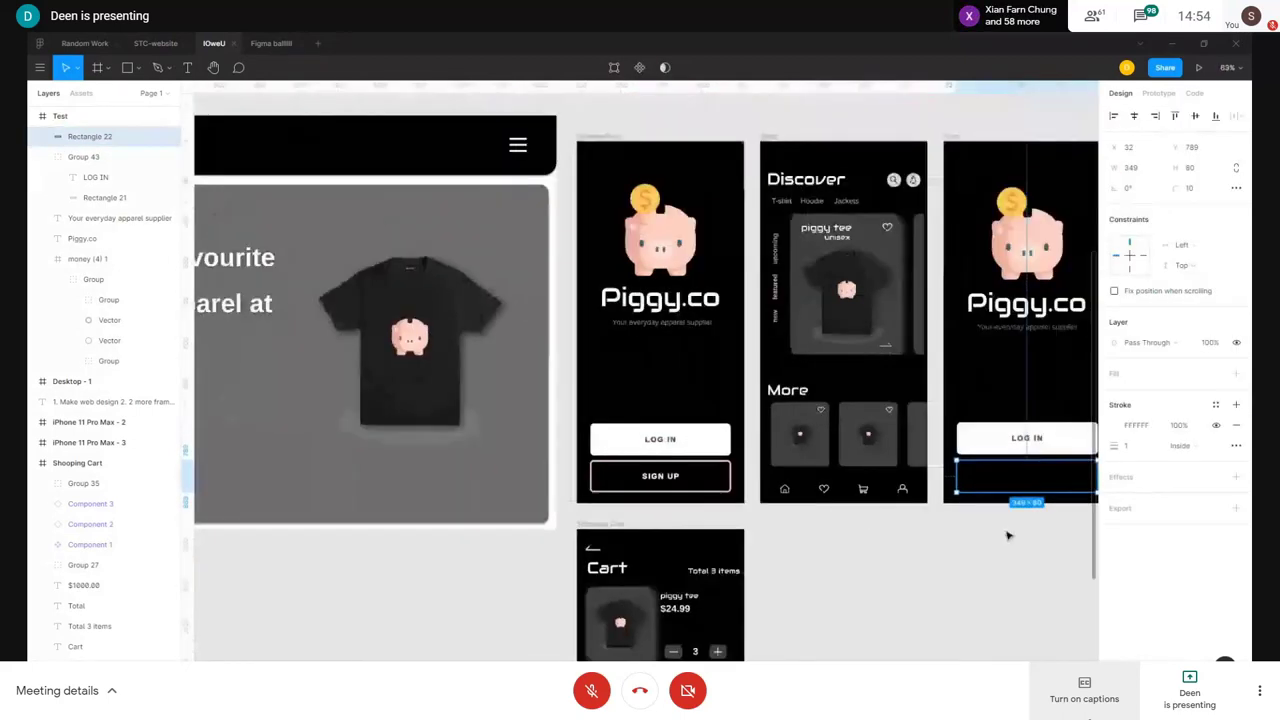
left_click(948, 537)
scroll(928, 518, "up", 3)
scroll(928, 518, "left", 4)
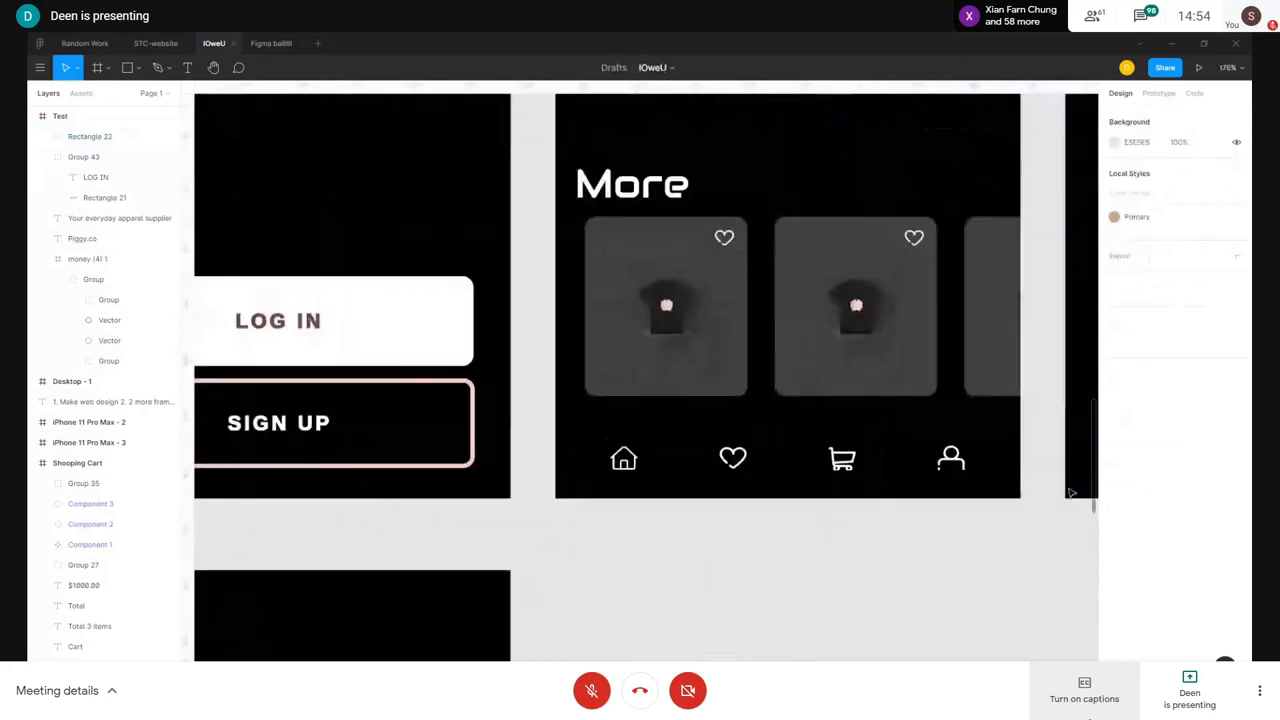
scroll(674, 437, "down", 2)
scroll(744, 473, "right", 5)
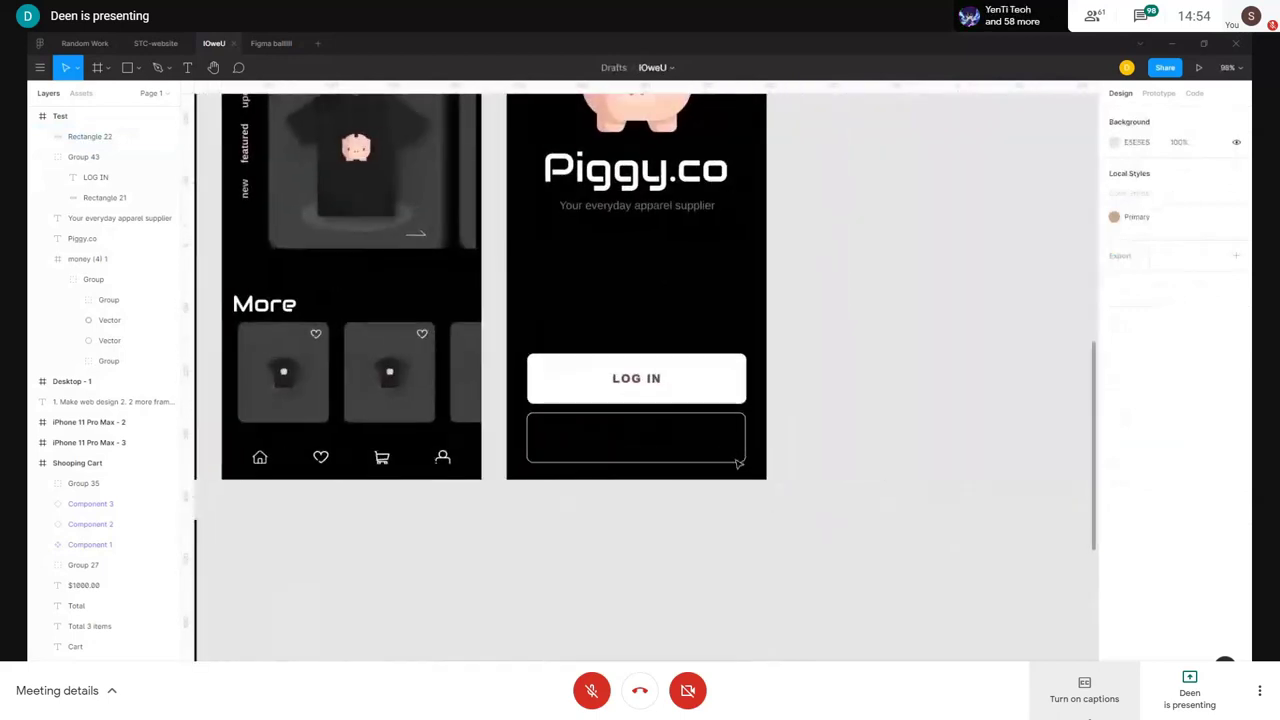
left_click(740, 462)
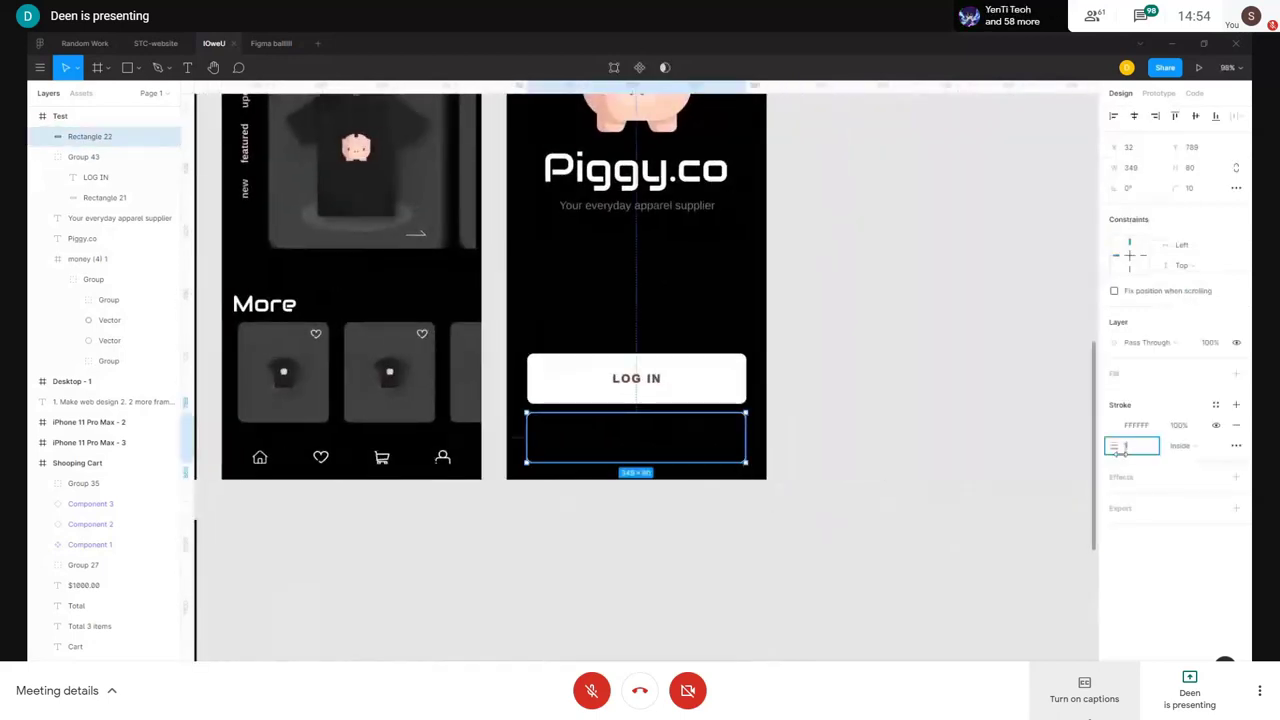
type("4")
key("Return")
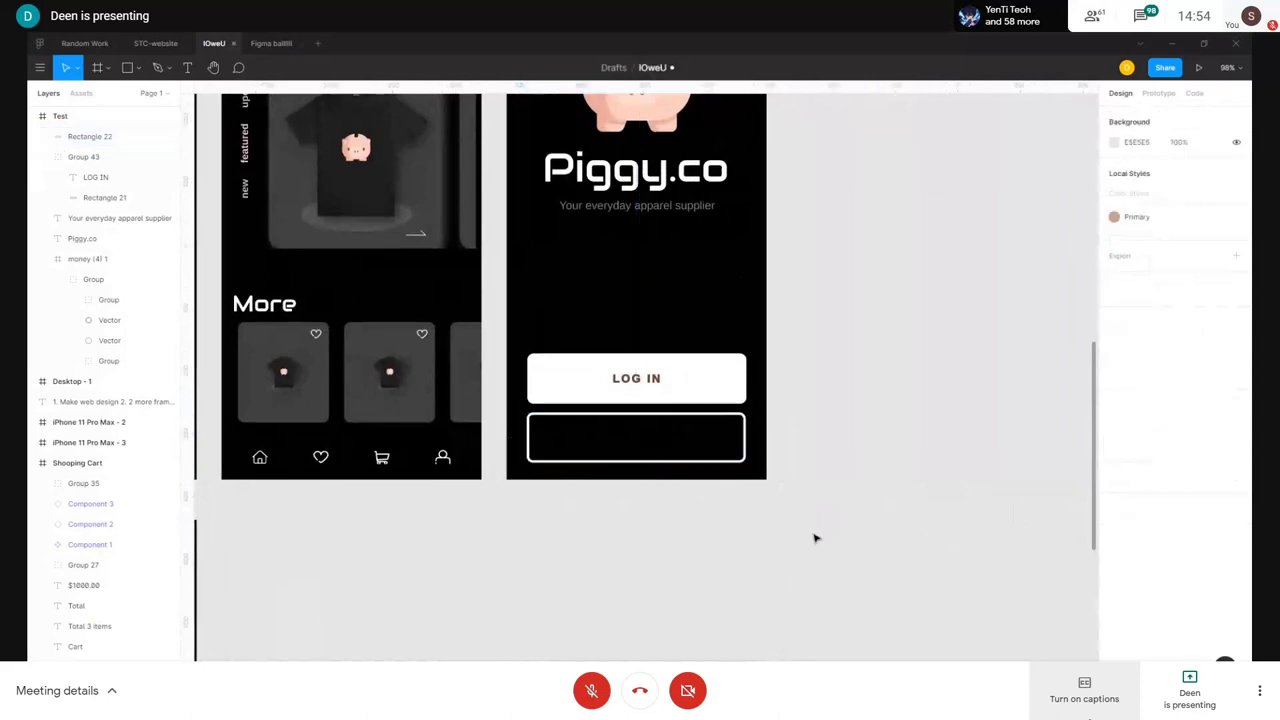
- Change the outlined rectangle's stroke to pink FFCBBE, sampled from the pig illustration on the Test frame
scroll(851, 526, "right", 4)
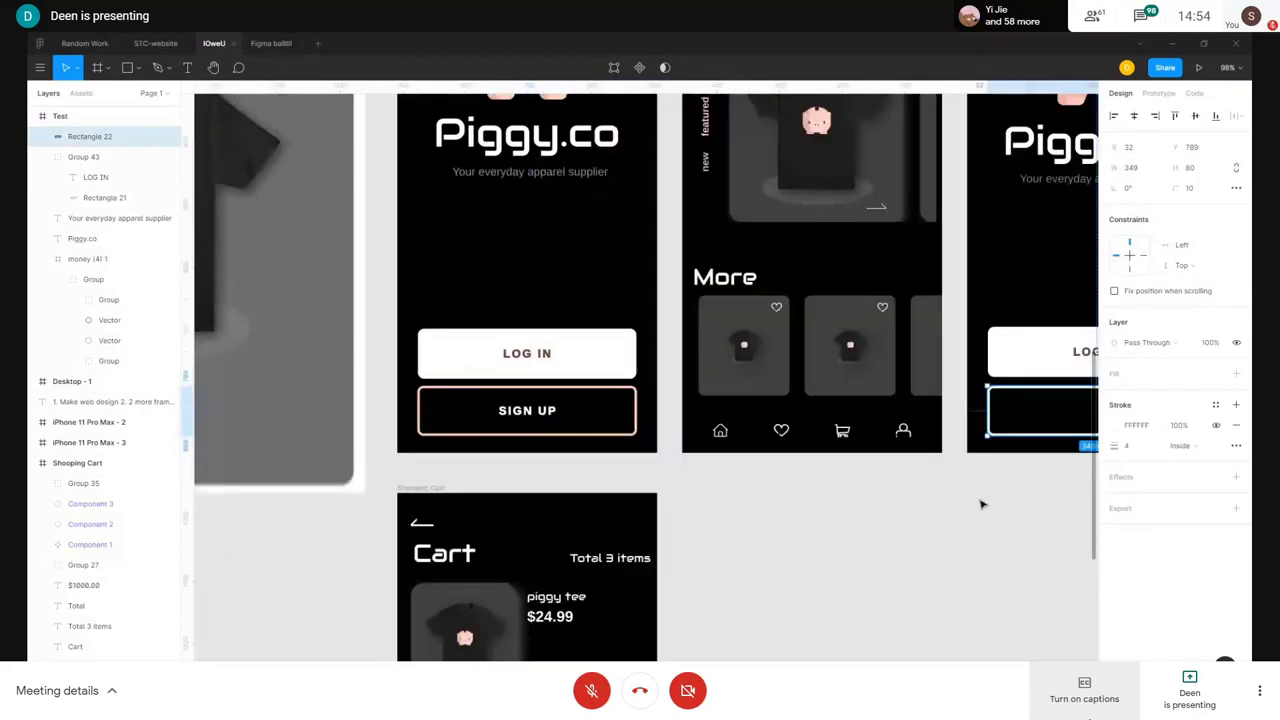
scroll(609, 403, "up", 8)
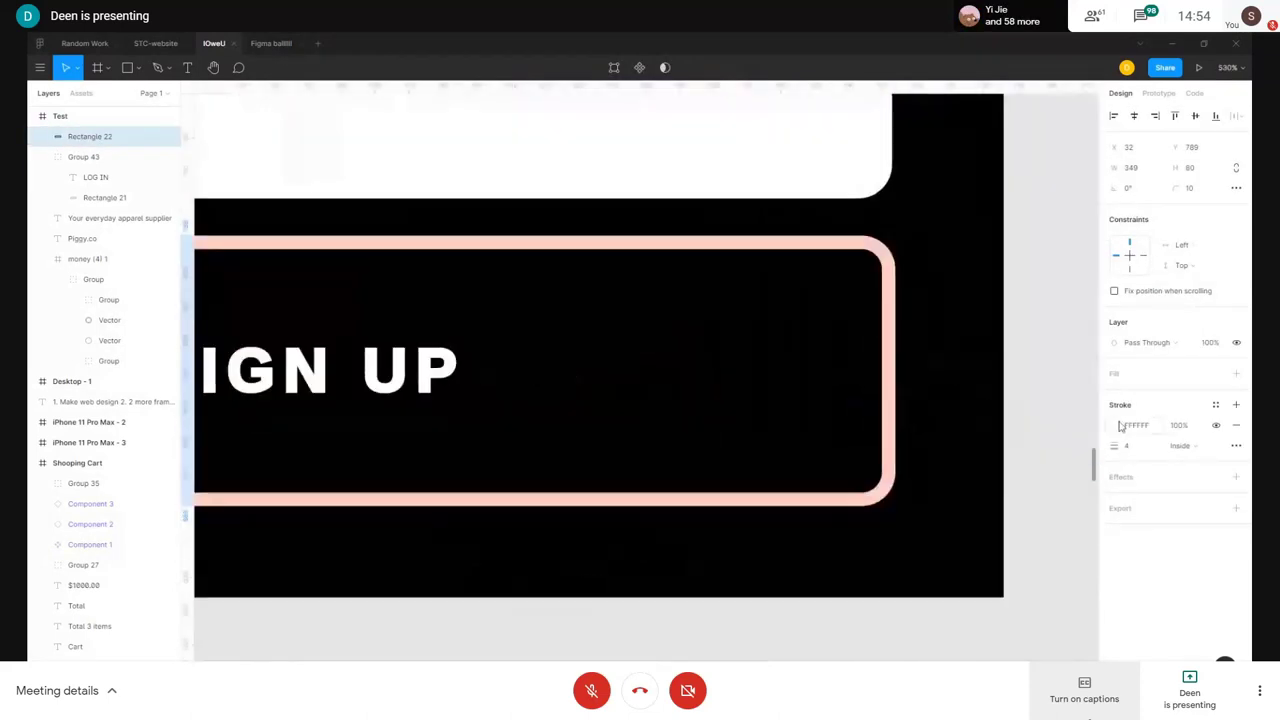
left_click(1110, 428)
scroll(925, 477, "down", 10)
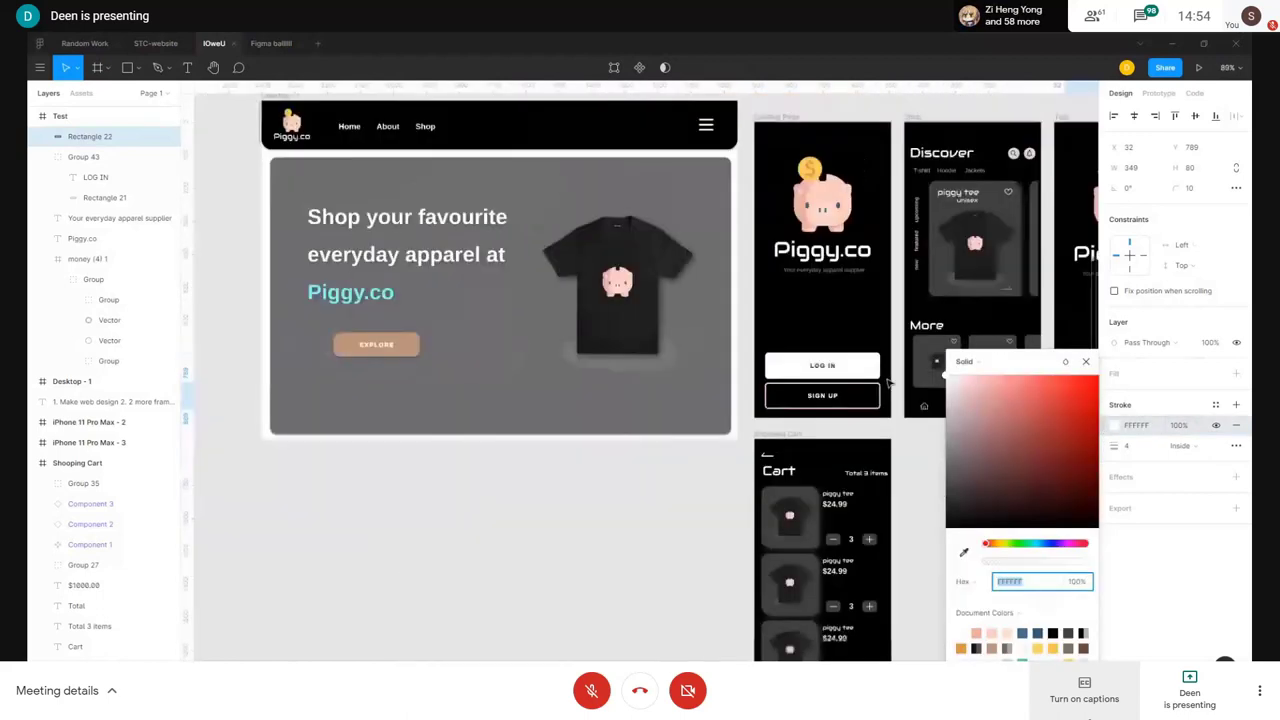
scroll(818, 372, "up", 5)
scroll(818, 372, "right", 2)
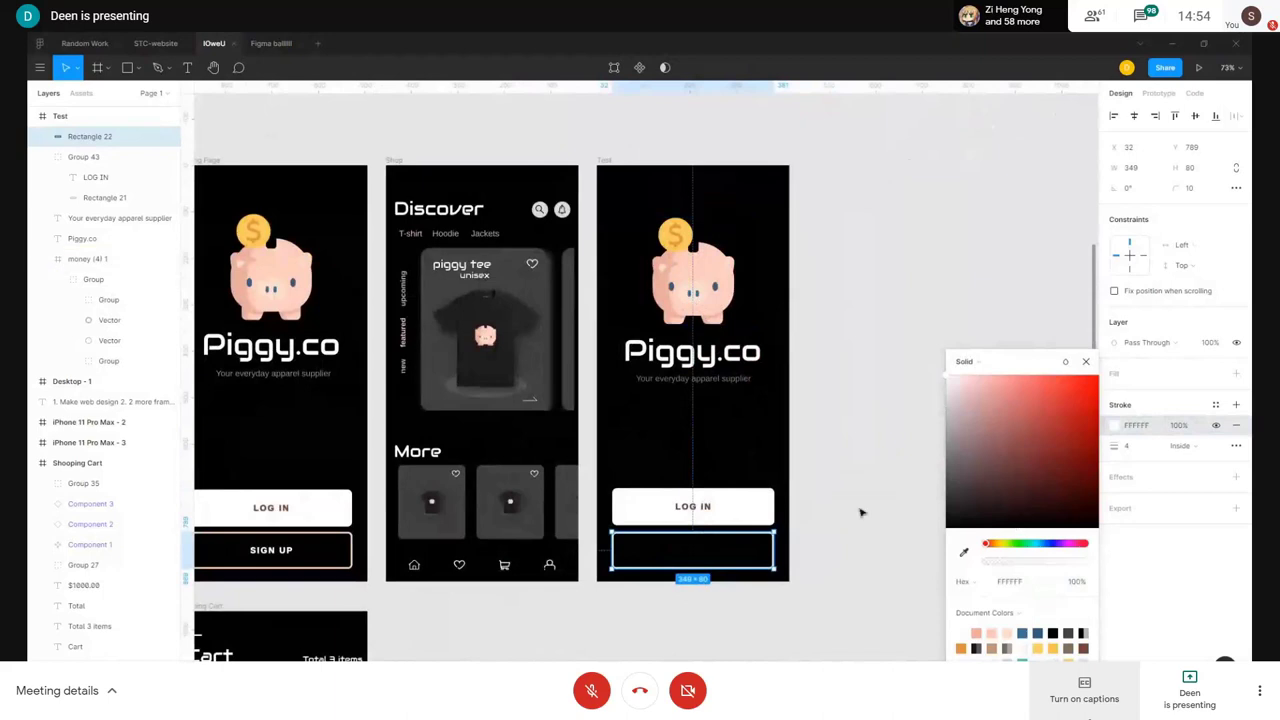
left_click(965, 555)
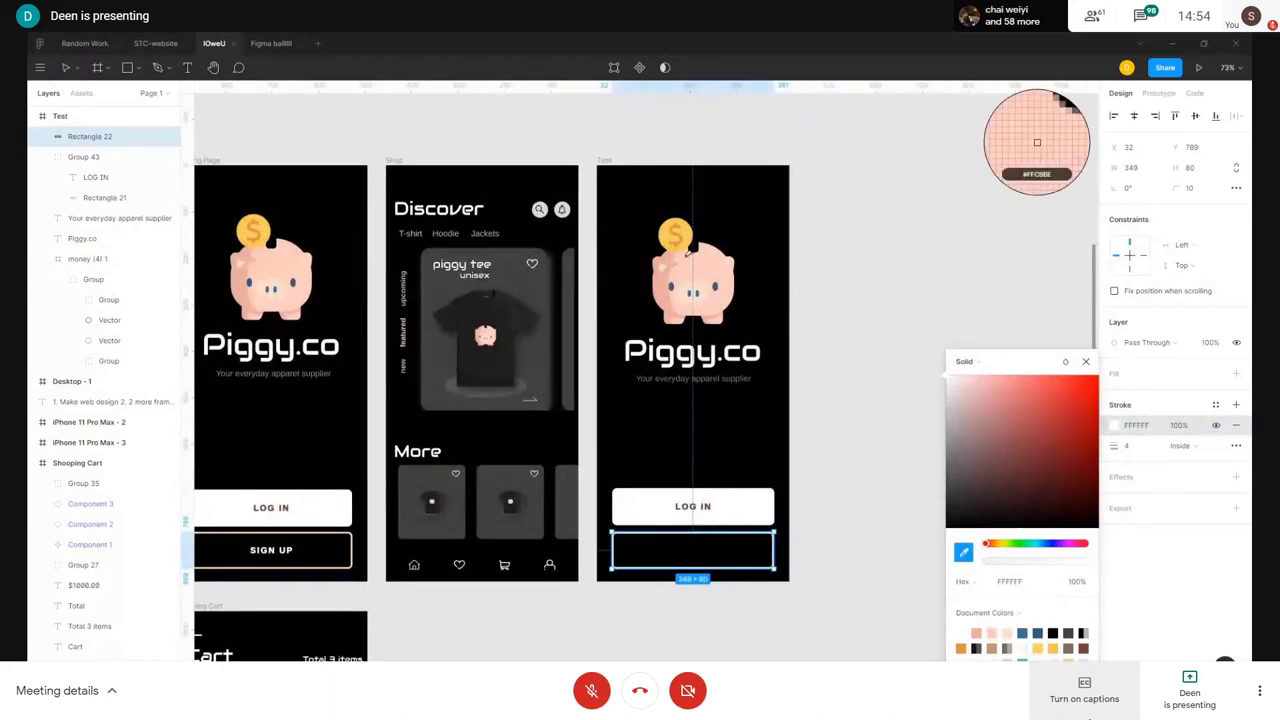
left_click(702, 262)
left_click(806, 437)
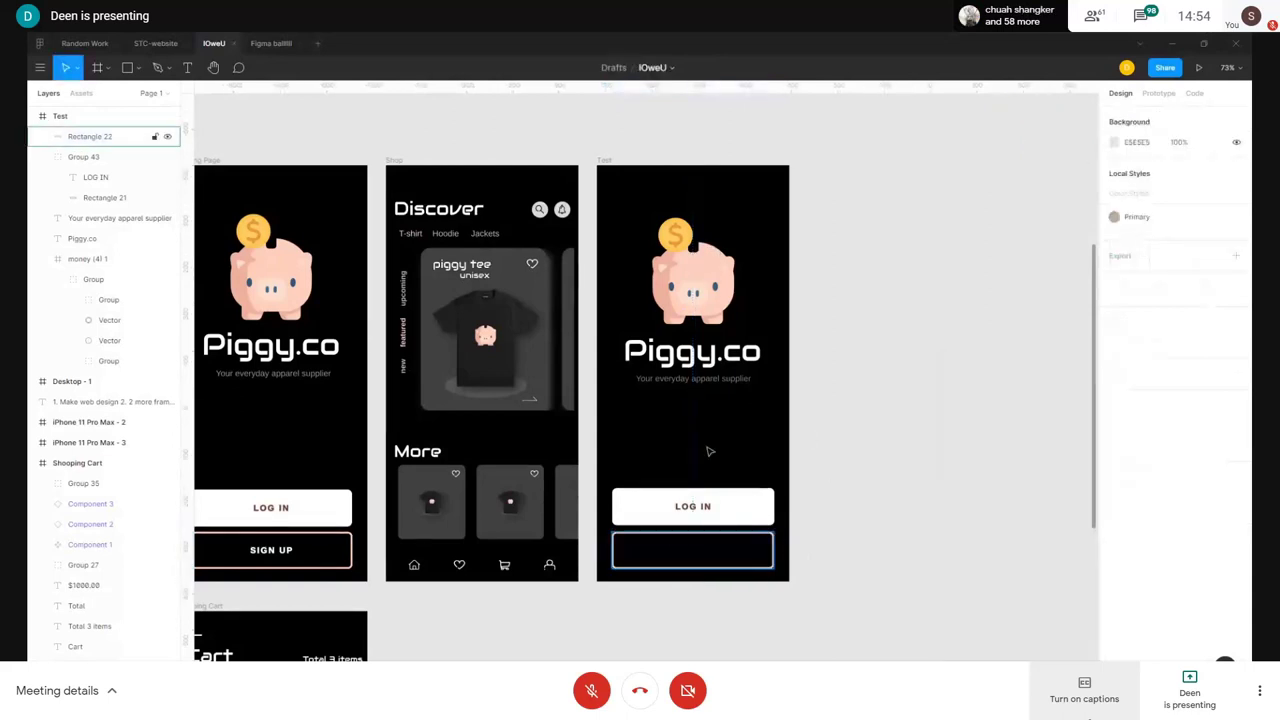
- Duplicate the LOG IN label on the Test frame and place the copy in the centre of the outlined rectangle
scroll(604, 465, "left", 3)
double_click(794, 476)
scroll(801, 482, "up", 3)
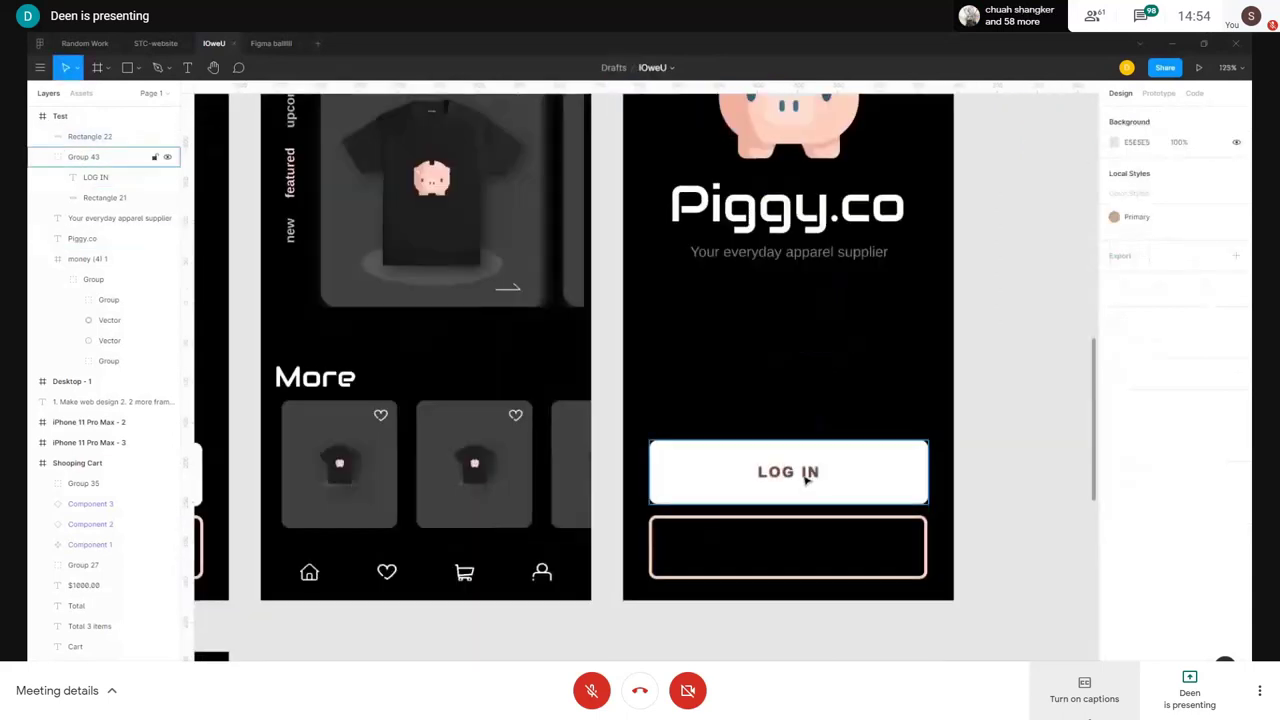
key("ctrl+d")
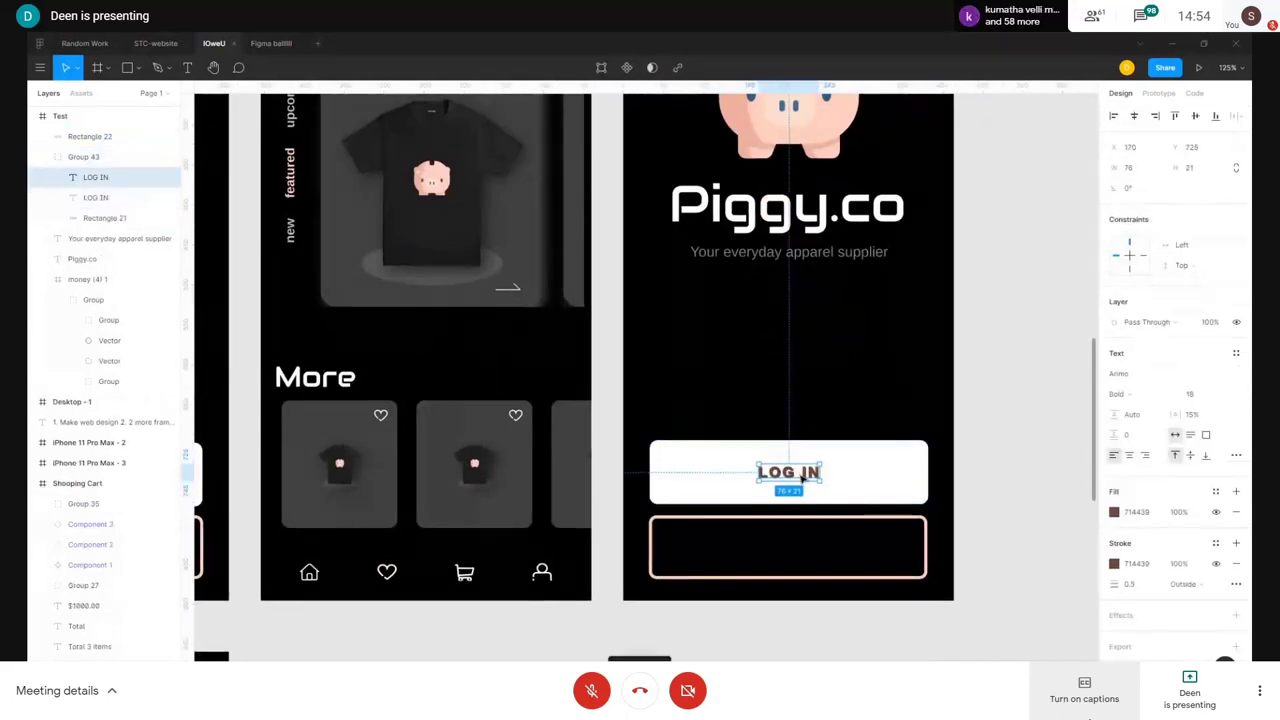
left_click_drag(795, 476, 800, 554)
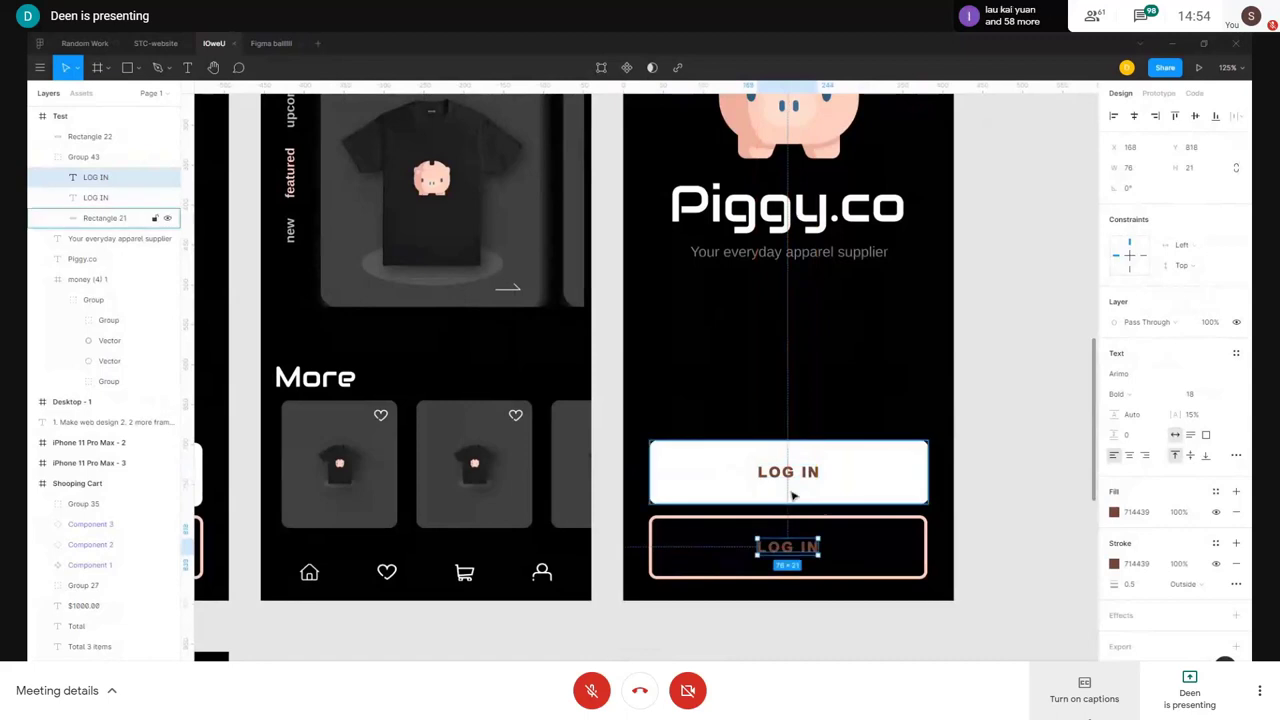
- Change the copied label's text to SIGN UP and recentre it horizontally inside the outlined rectangle
key("Return")
type("SIGN UP")
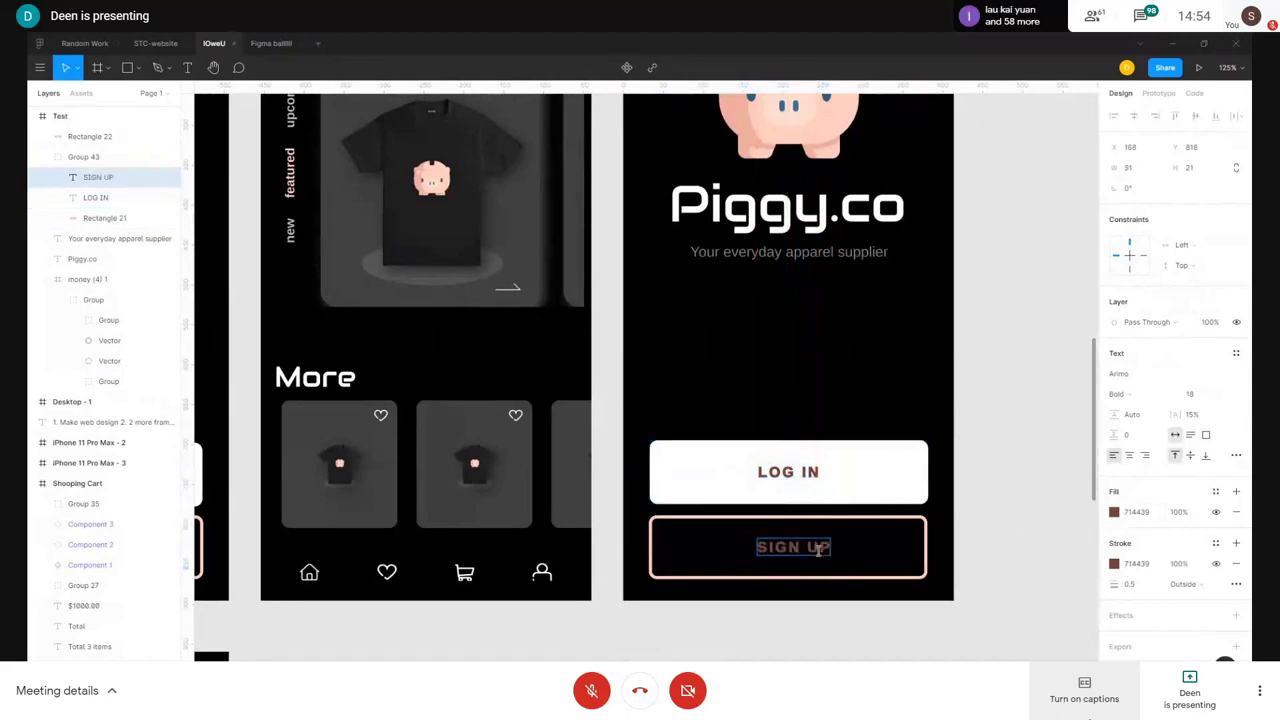
key("Escape")
left_click_drag(795, 552, 787, 552)
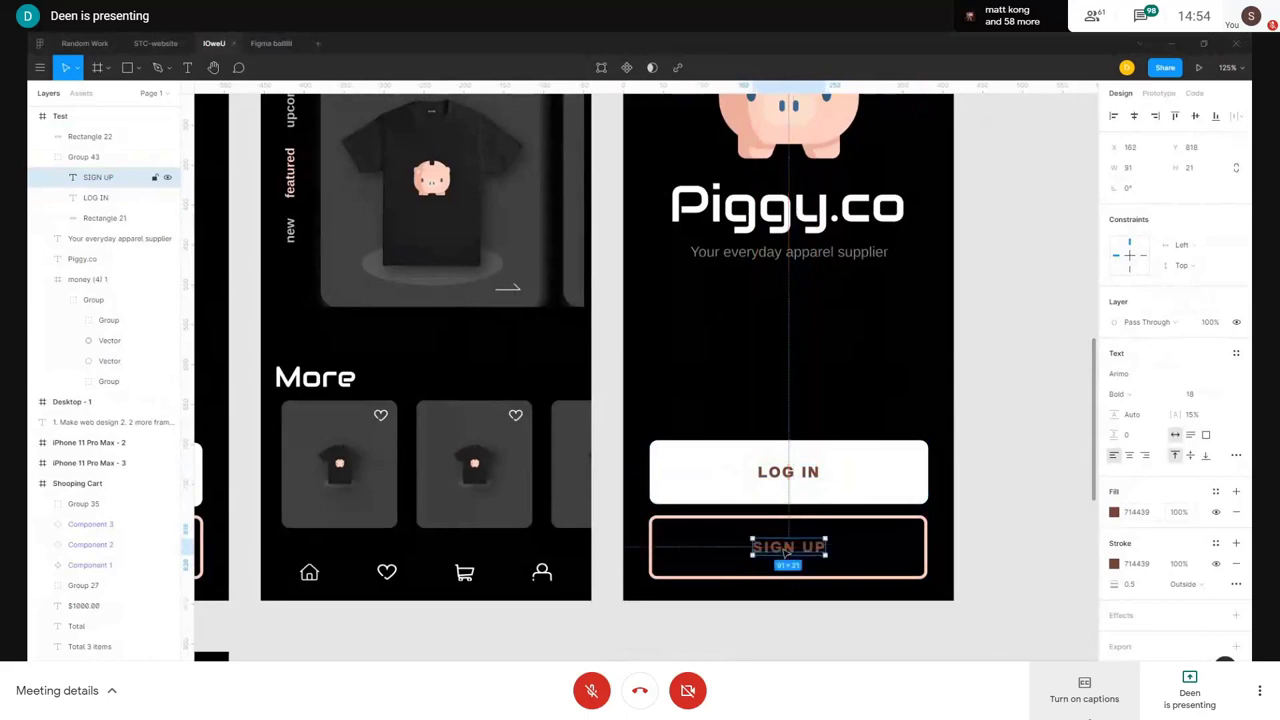
- Set the SIGN UP label's fill to white FFFFFF on the Test frame
scroll(843, 529, "down", 8)
scroll(840, 520, "up", 9)
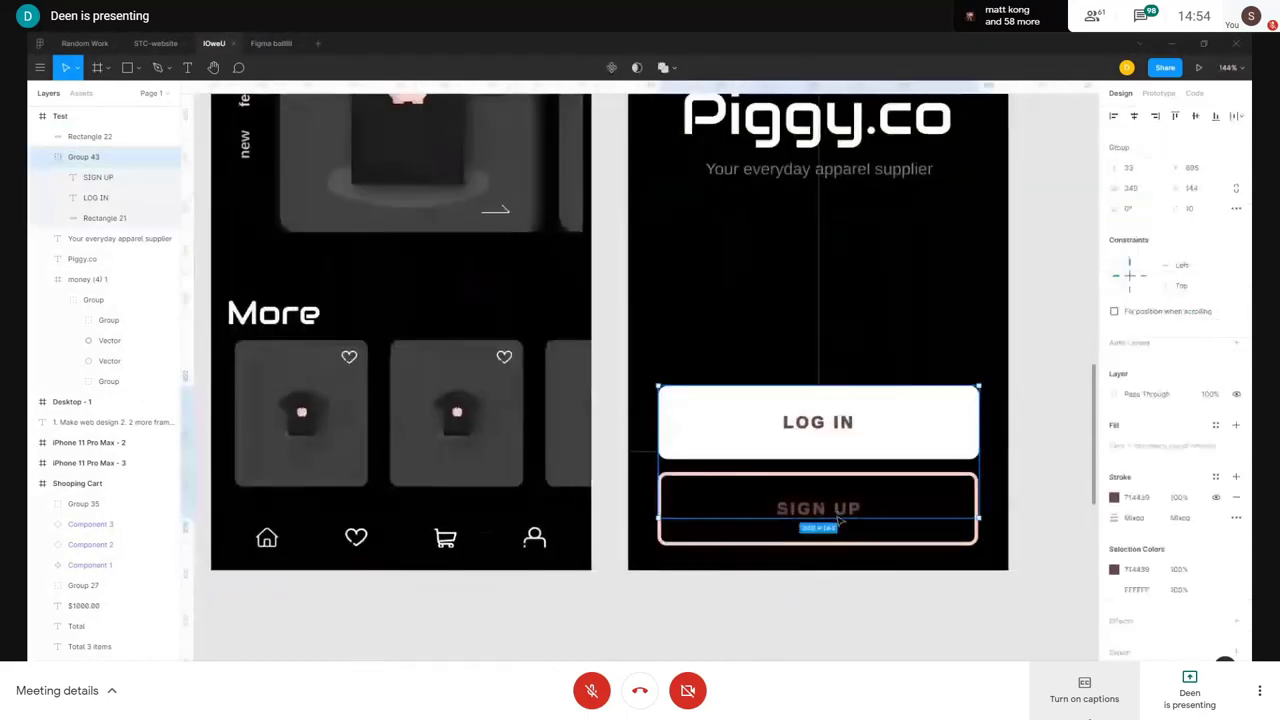
left_click(1114, 512)
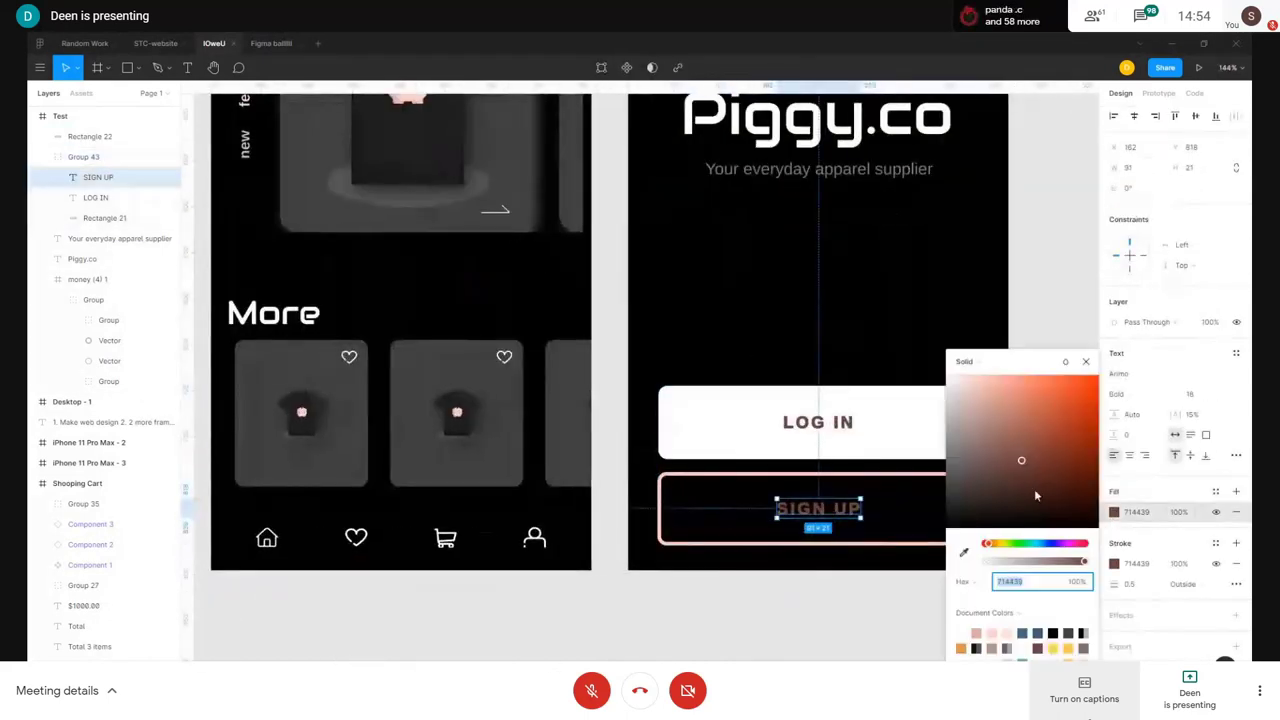
left_click(814, 574)
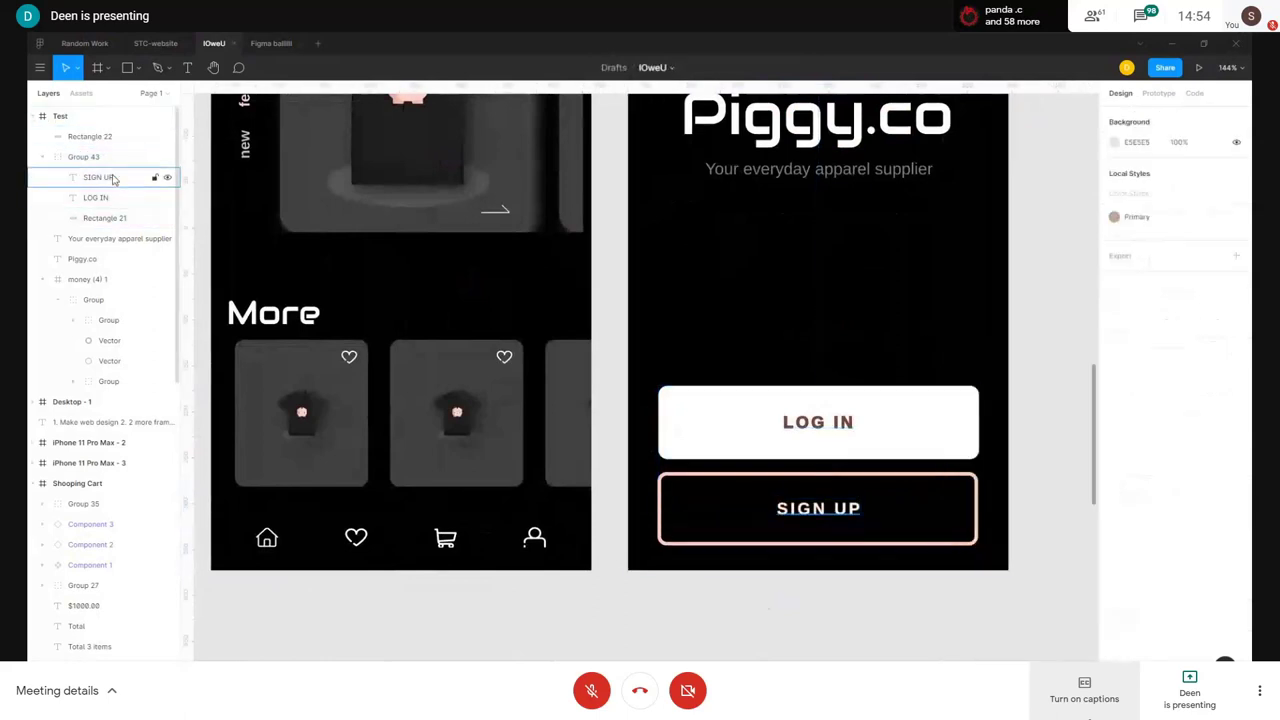
- Move the SIGN UP label out of the LOG IN group, group it with the outlined rectangle, and clear the selection
left_click_drag(113, 190, 105, 150)
left_click(900, 482, "shift")
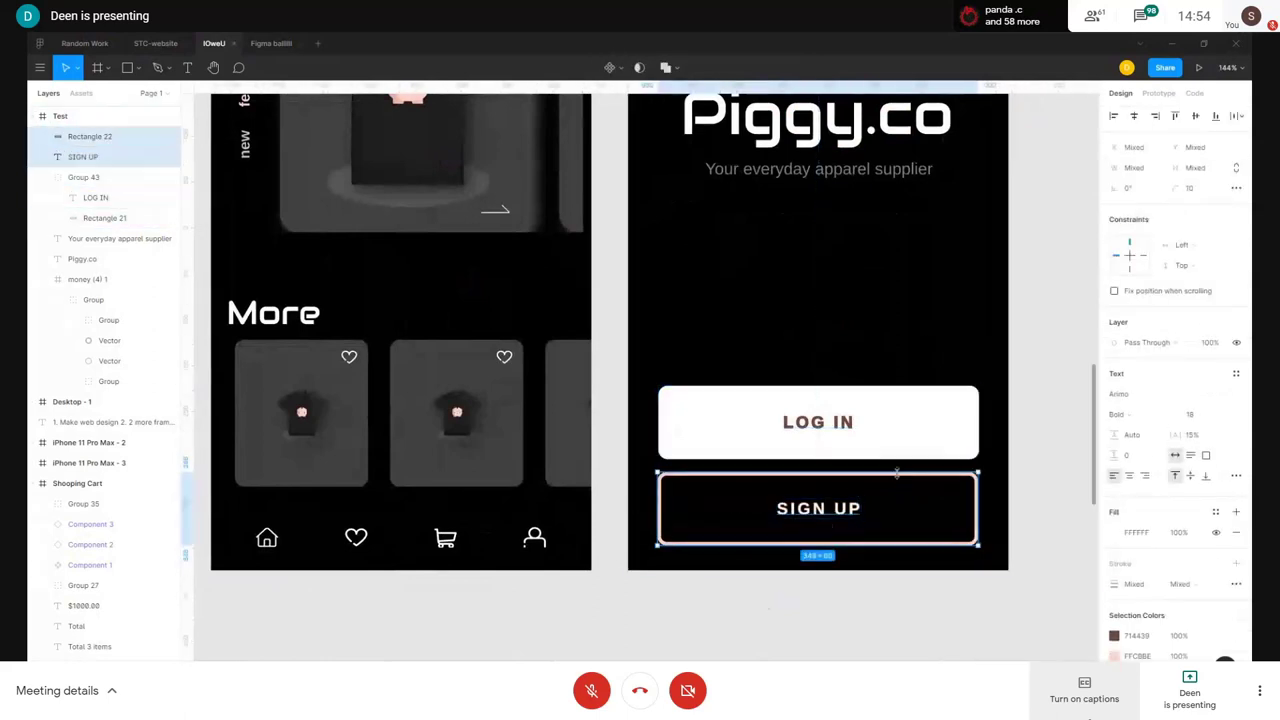
right_click(898, 476)
left_click(930, 457)
left_click(740, 603)
scroll(840, 461, "down", 5)
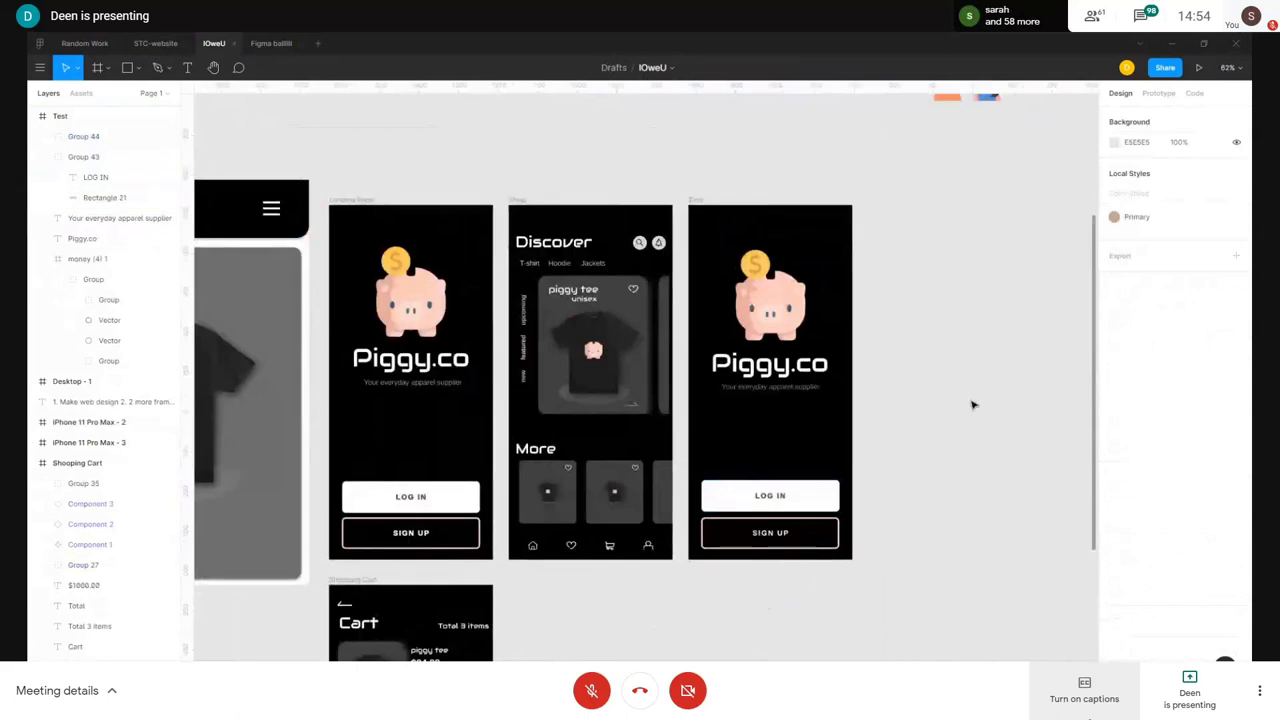
- Compare the rebuilt landing page on the Test frame with the original Landing Page frame
scroll(851, 571, "up", 1)
scroll(854, 437, "up", 5)
scroll(820, 494, "up", 3)
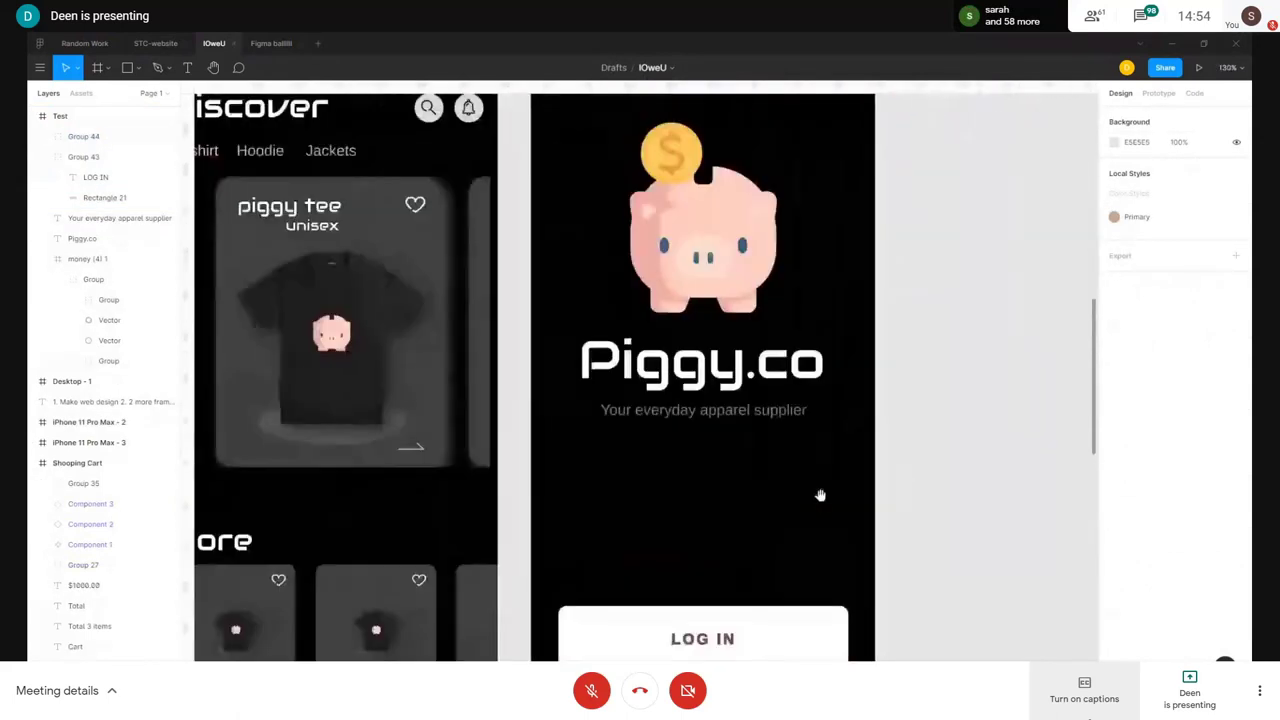
scroll(800, 314, "down", 5)
scroll(577, 259, "up", 1)
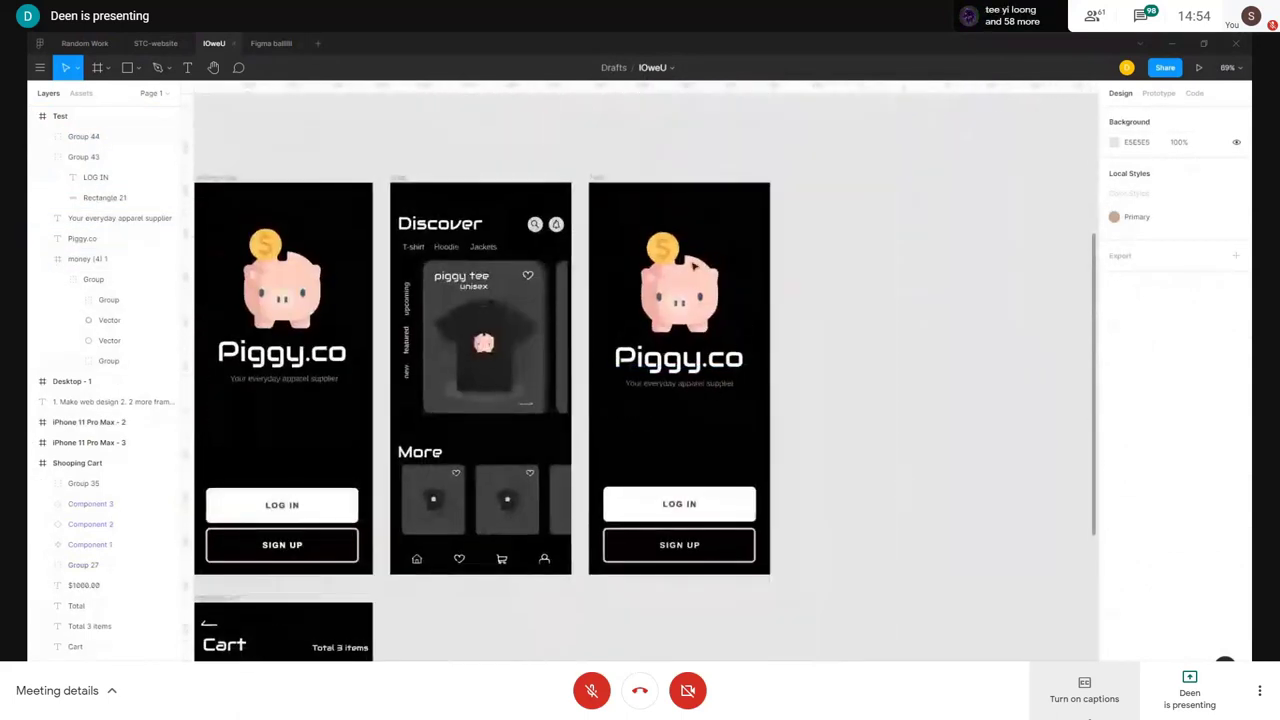
scroll(569, 202, "up", 1)
scroll(569, 202, "left", 4)
scroll(620, 250, "left", 4)
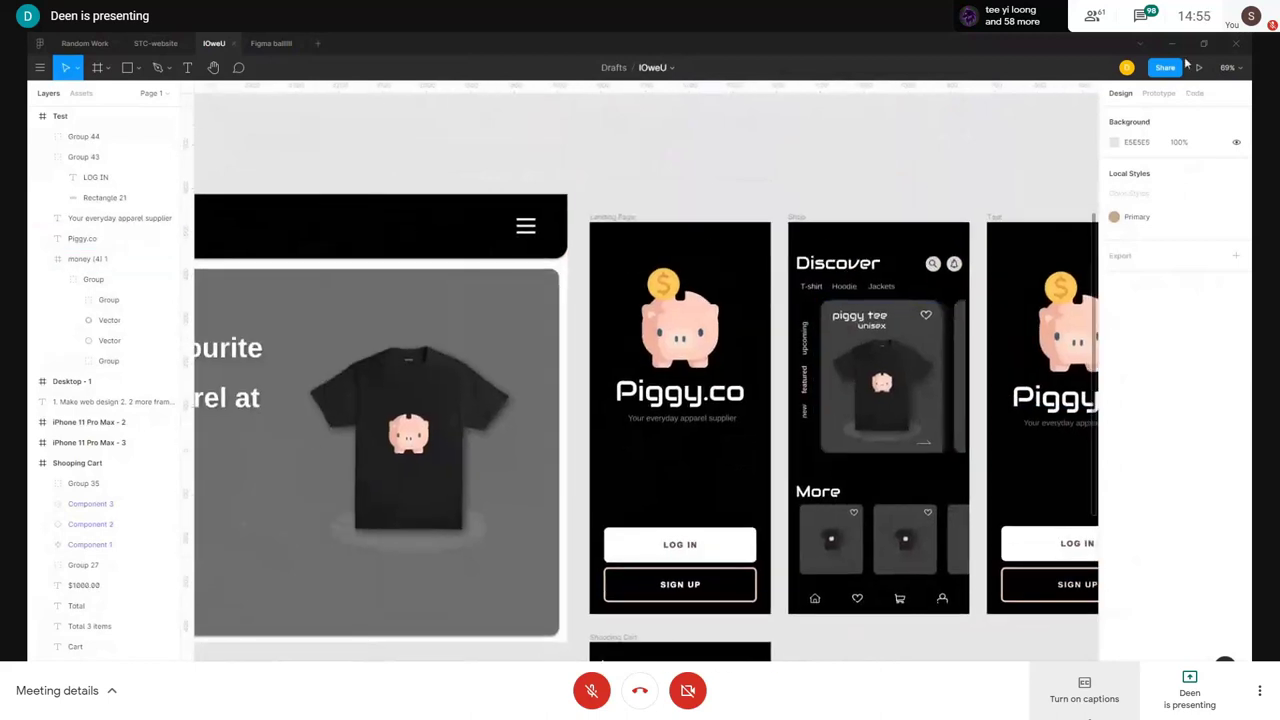
- Select the Landing Page frame, show its prototype connections, and run the prototype presentation from it
left_click(615, 216)
left_click(699, 209)
left_click(612, 216)
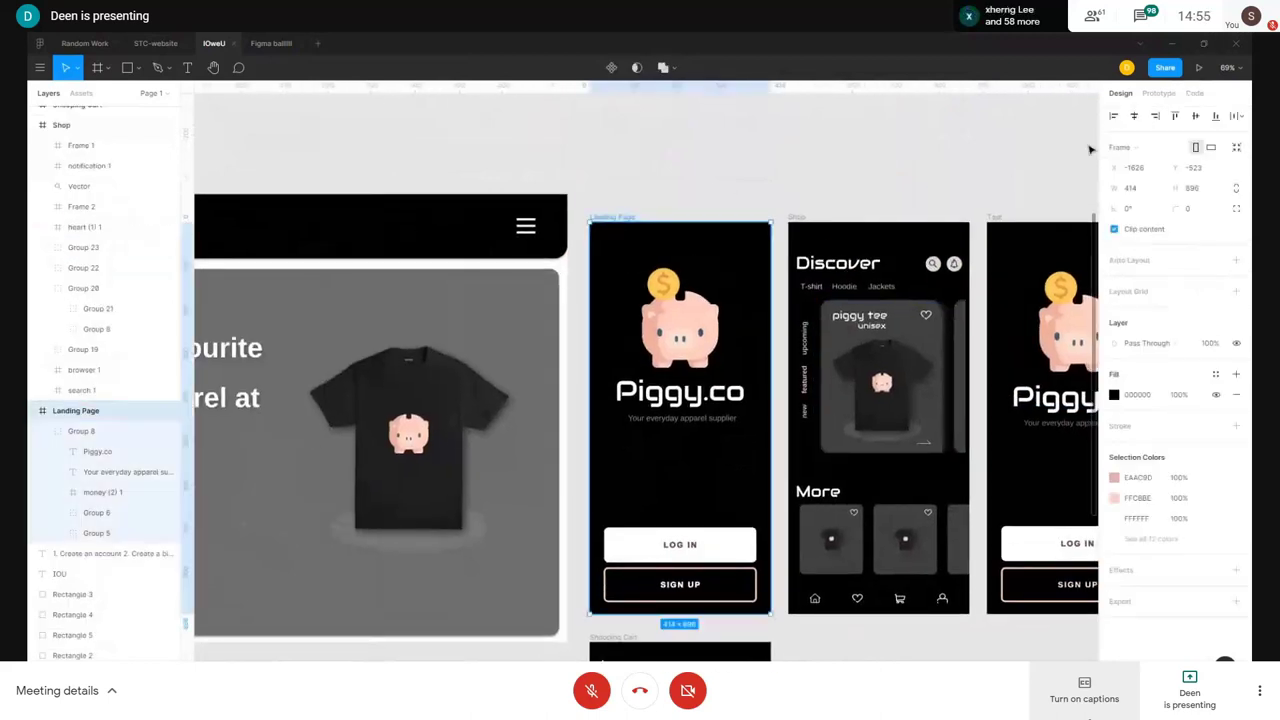
left_click(1159, 93)
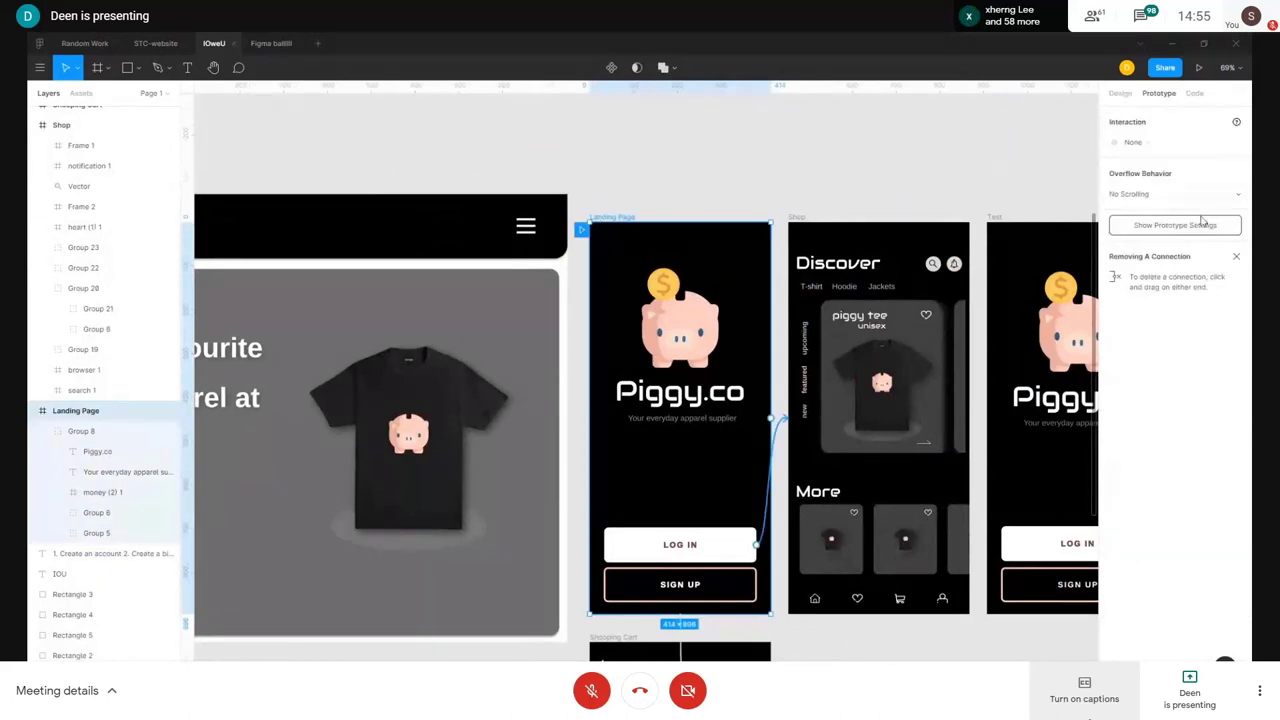
left_click(1199, 68)
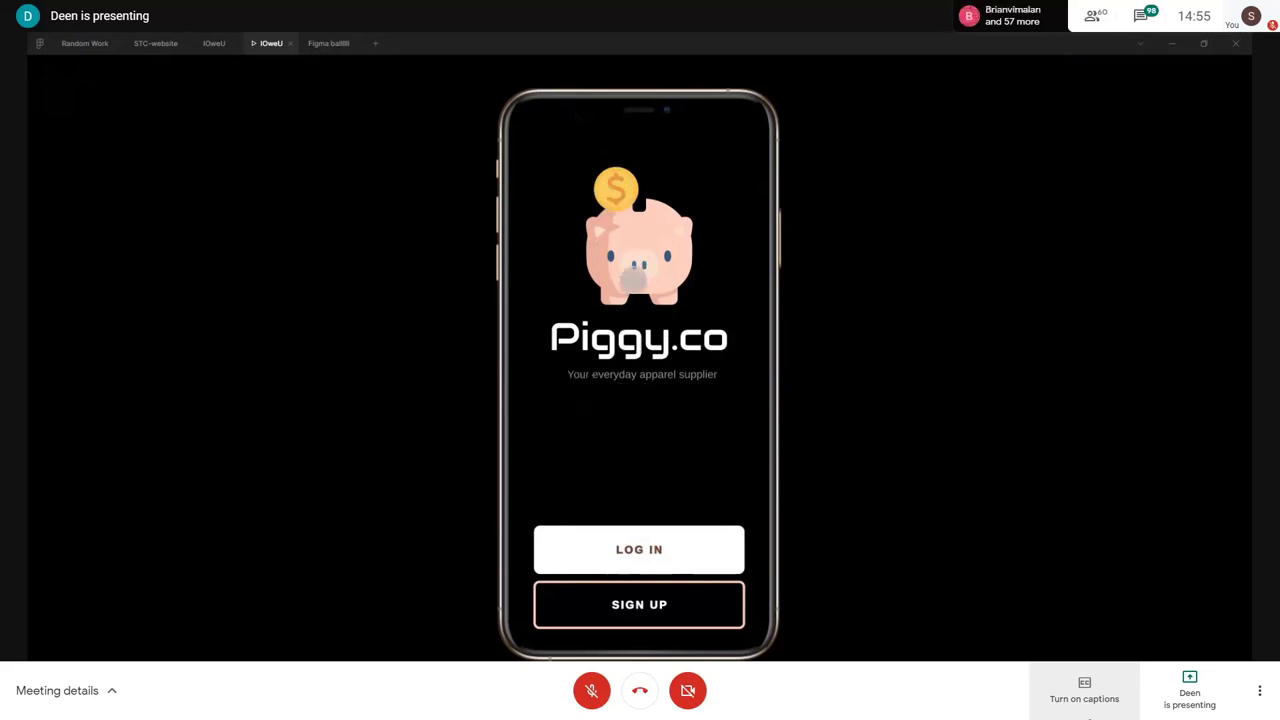
- Try the prototype's LOG IN link to the Discover screen and swipe through its featured and More product rows
left_click(714, 300)
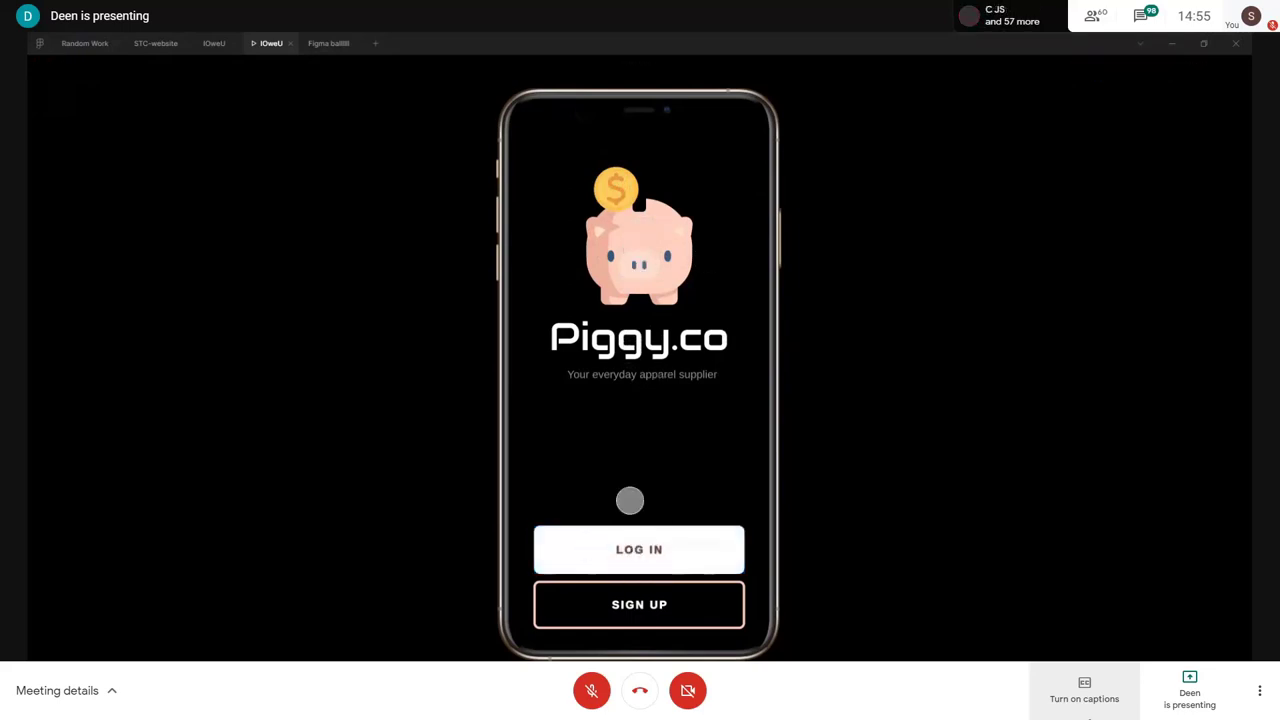
left_click(627, 468)
left_click(631, 472)
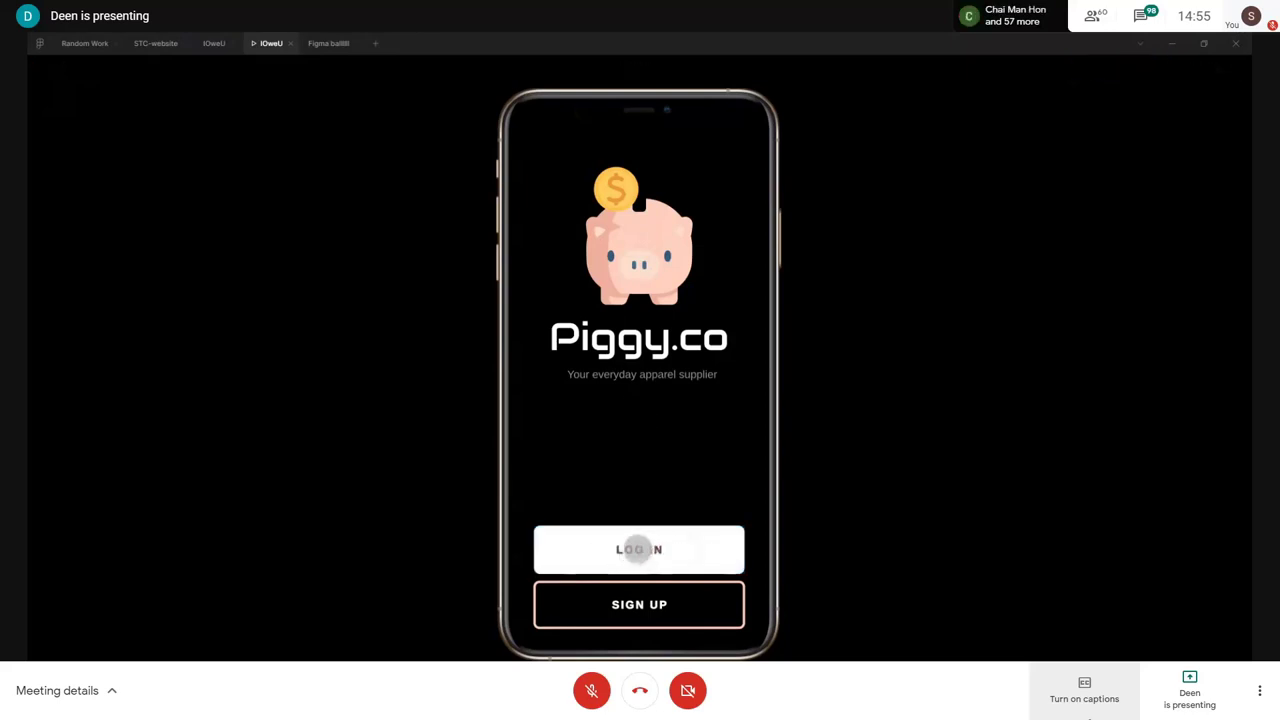
left_click(637, 486)
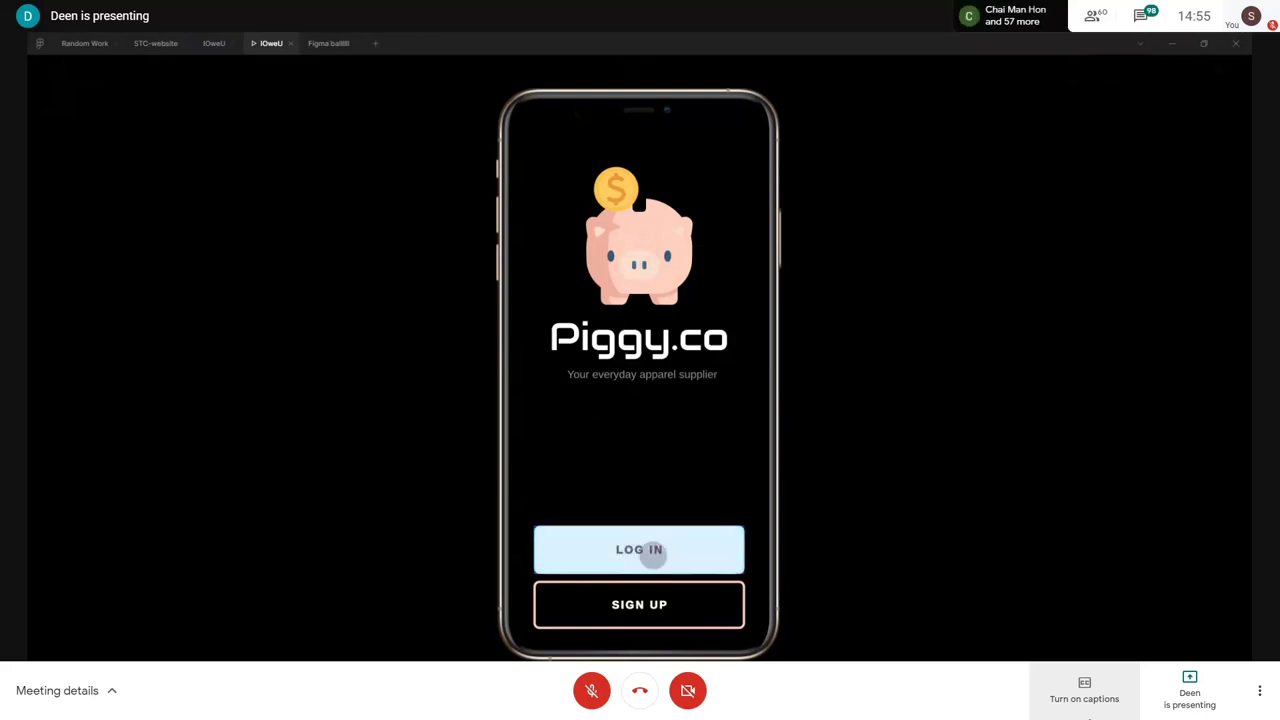
left_click(651, 551)
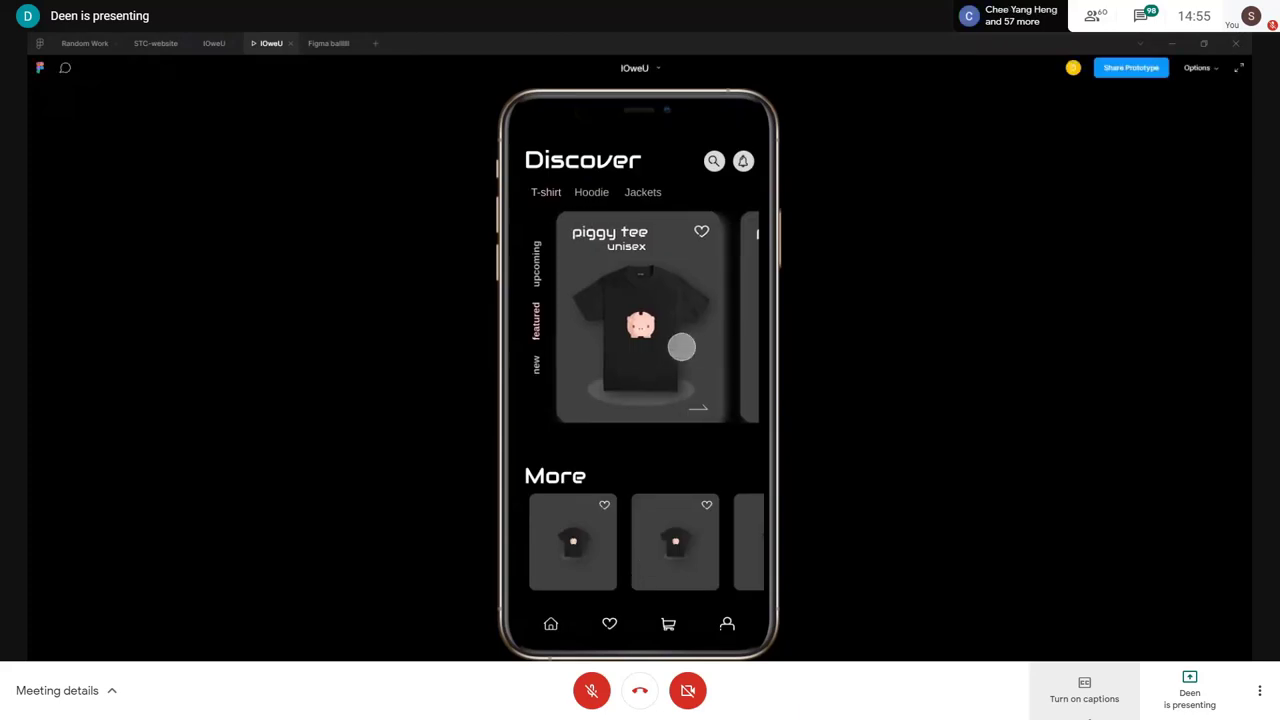
left_click_drag(670, 332, 579, 361)
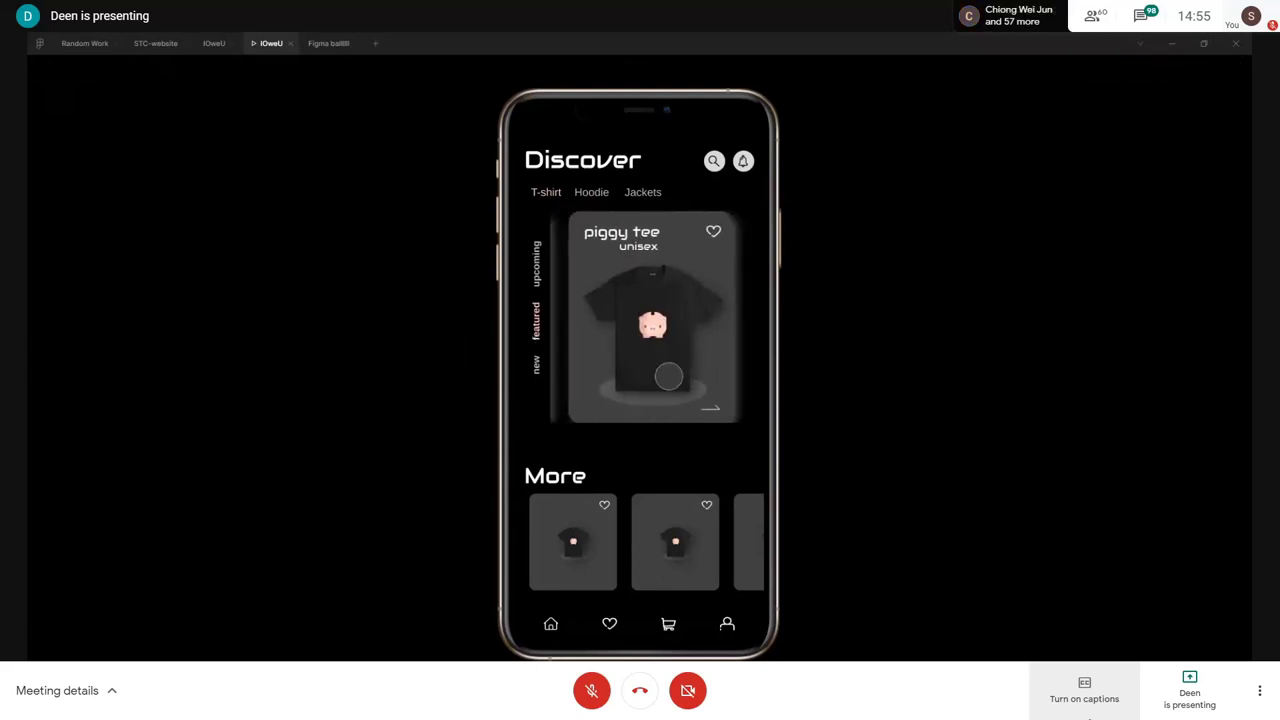
left_click_drag(597, 531, 727, 540)
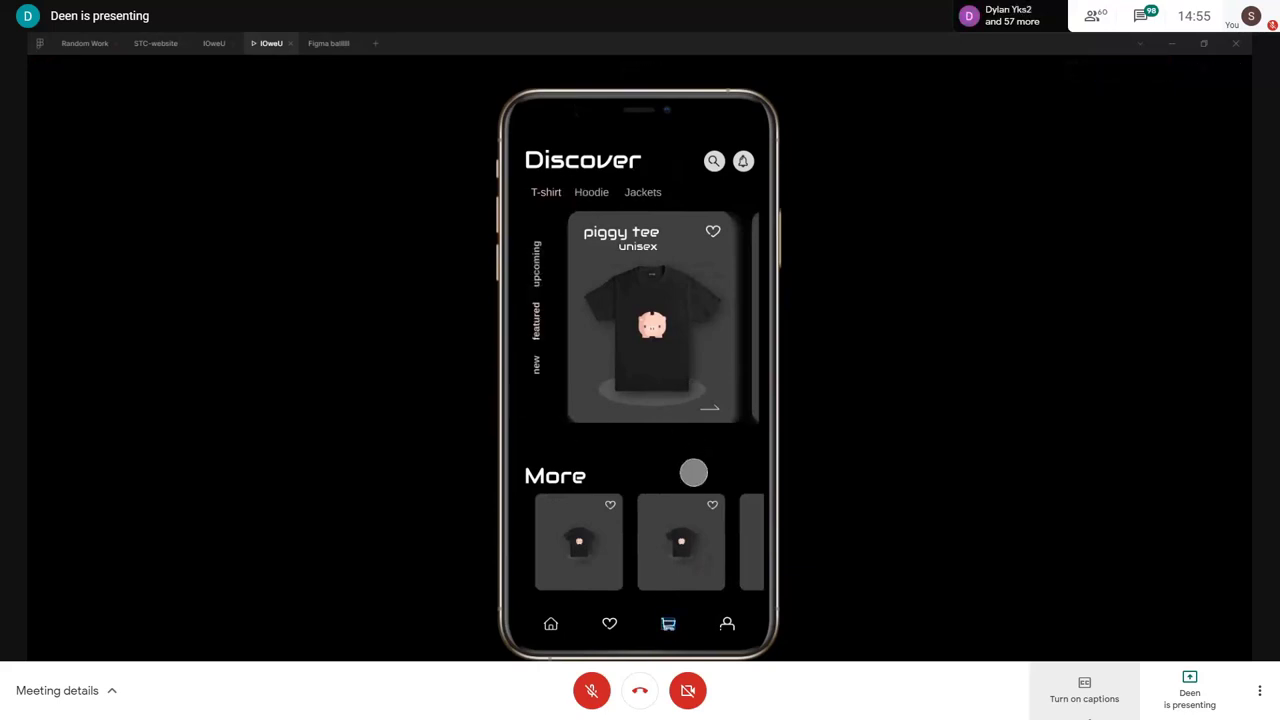
- Open the shopping cart in the prototype and follow its Check Out link
left_click(685, 621)
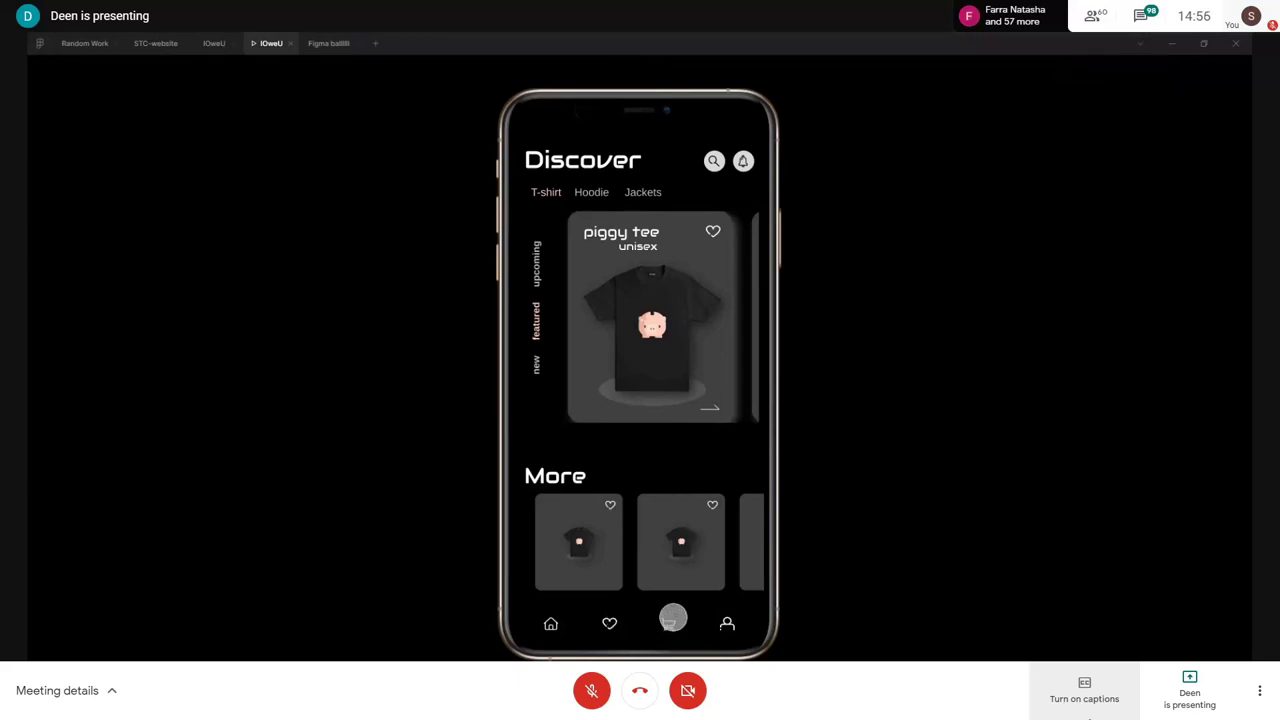
left_click(668, 623)
left_click(716, 346)
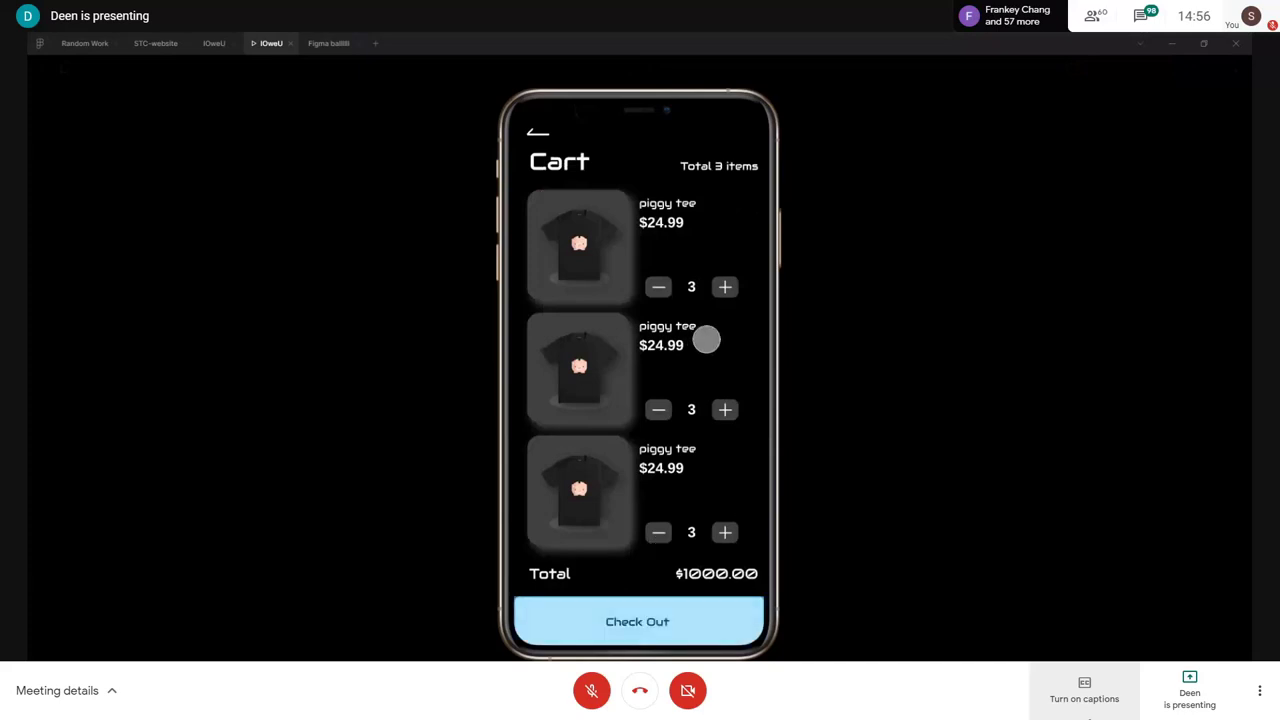
left_click(681, 363)
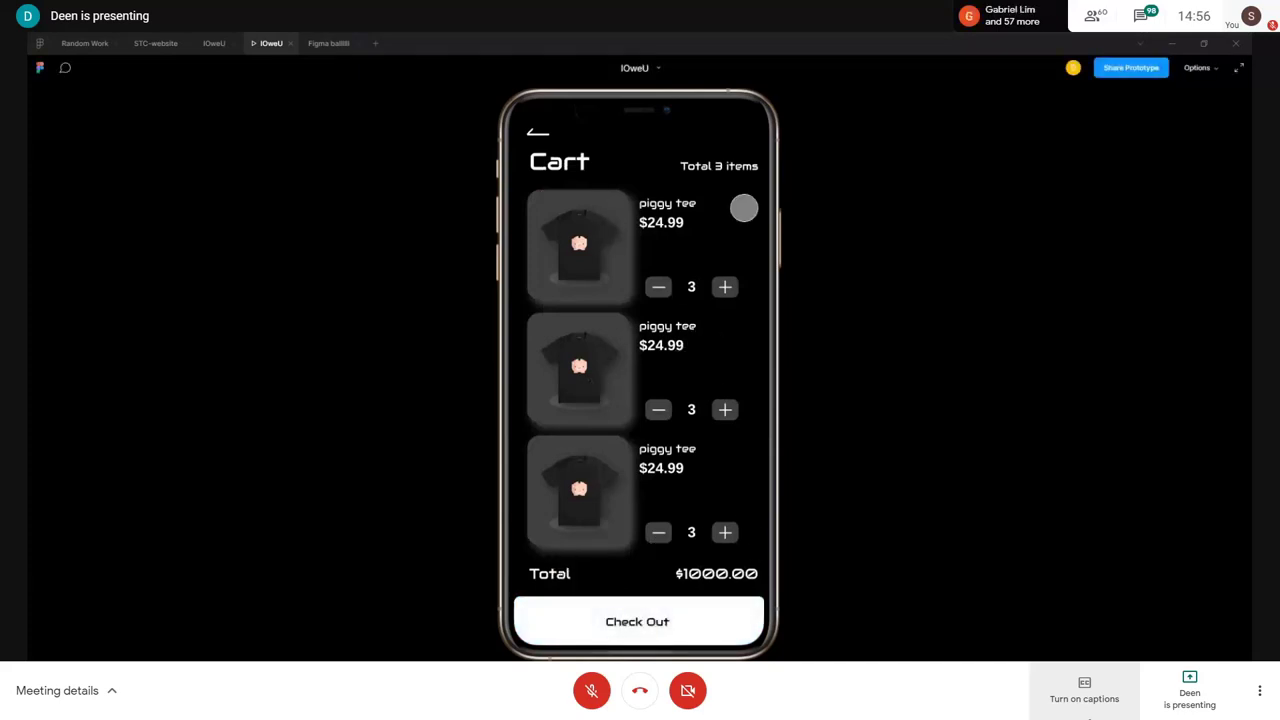
left_click(688, 627)
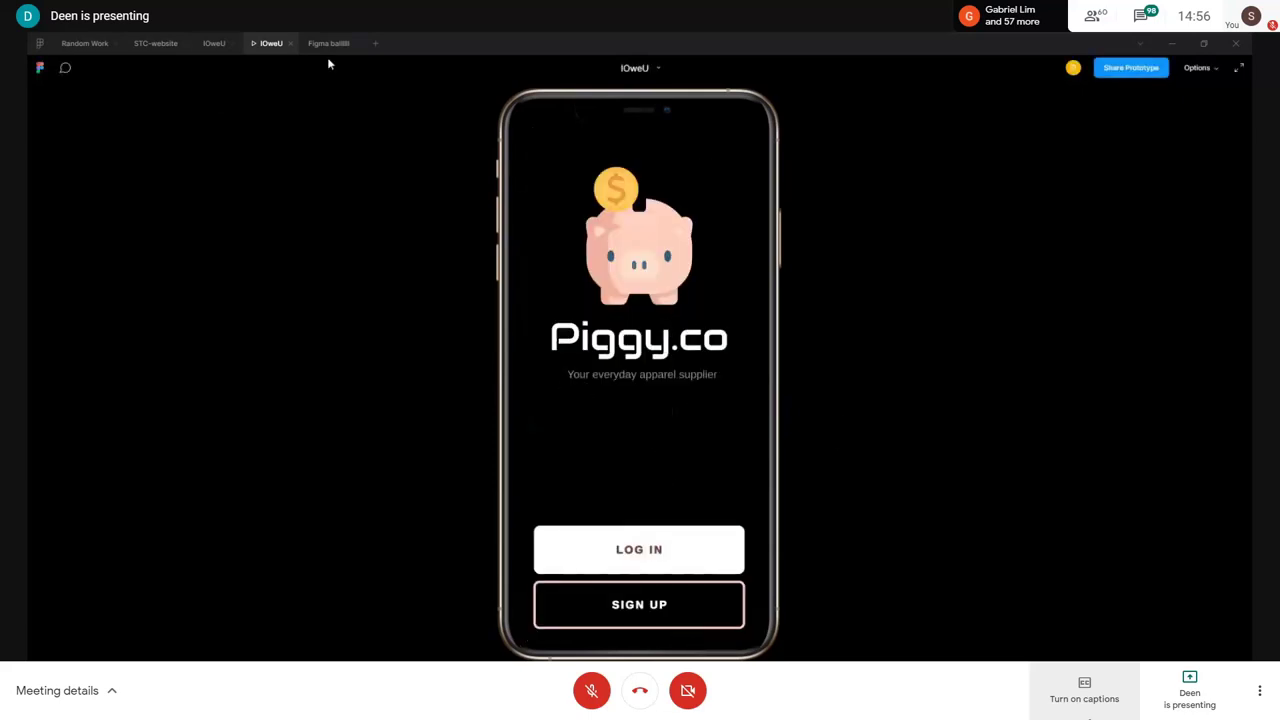
- Return to the IOweU design file and delete all the landing page elements from the Test frame
key("ctrl+shift+Tab")
scroll(837, 569, "down", 3)
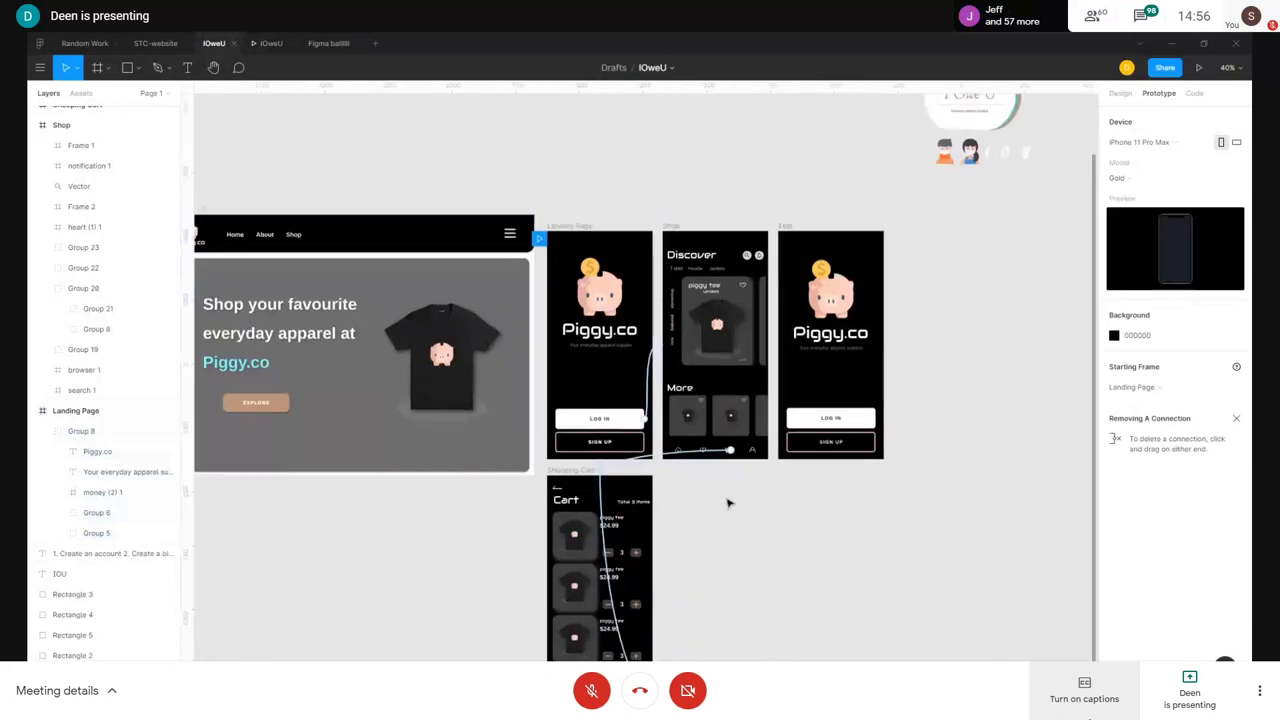
scroll(790, 500, "left", 2)
scroll(751, 466, "right", 2)
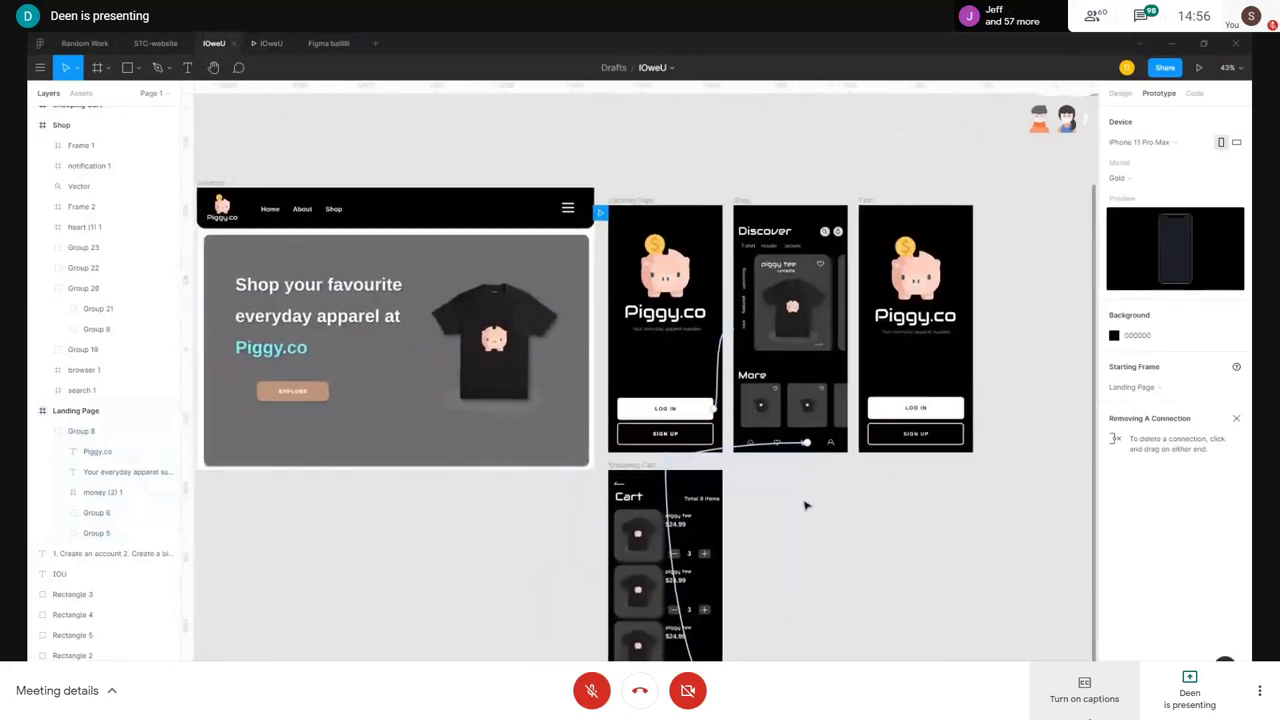
scroll(848, 493, "up", 1)
scroll(822, 312, "left", 1)
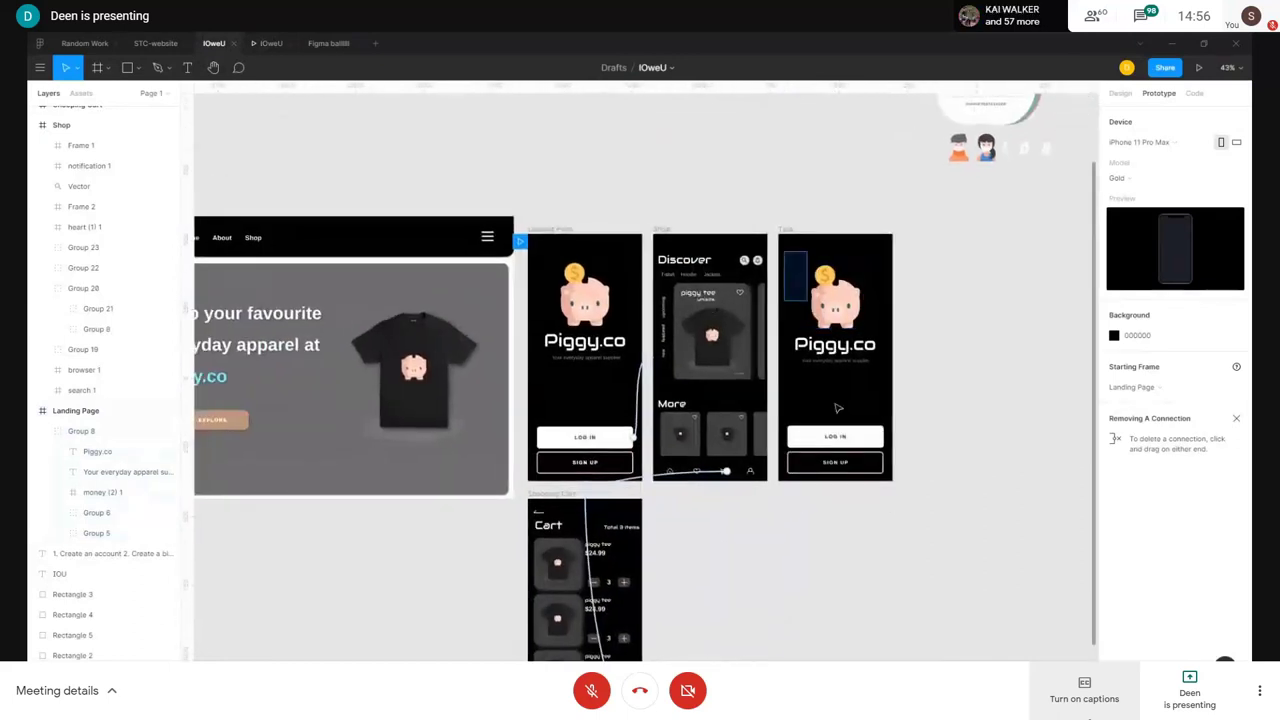
left_click(838, 407)
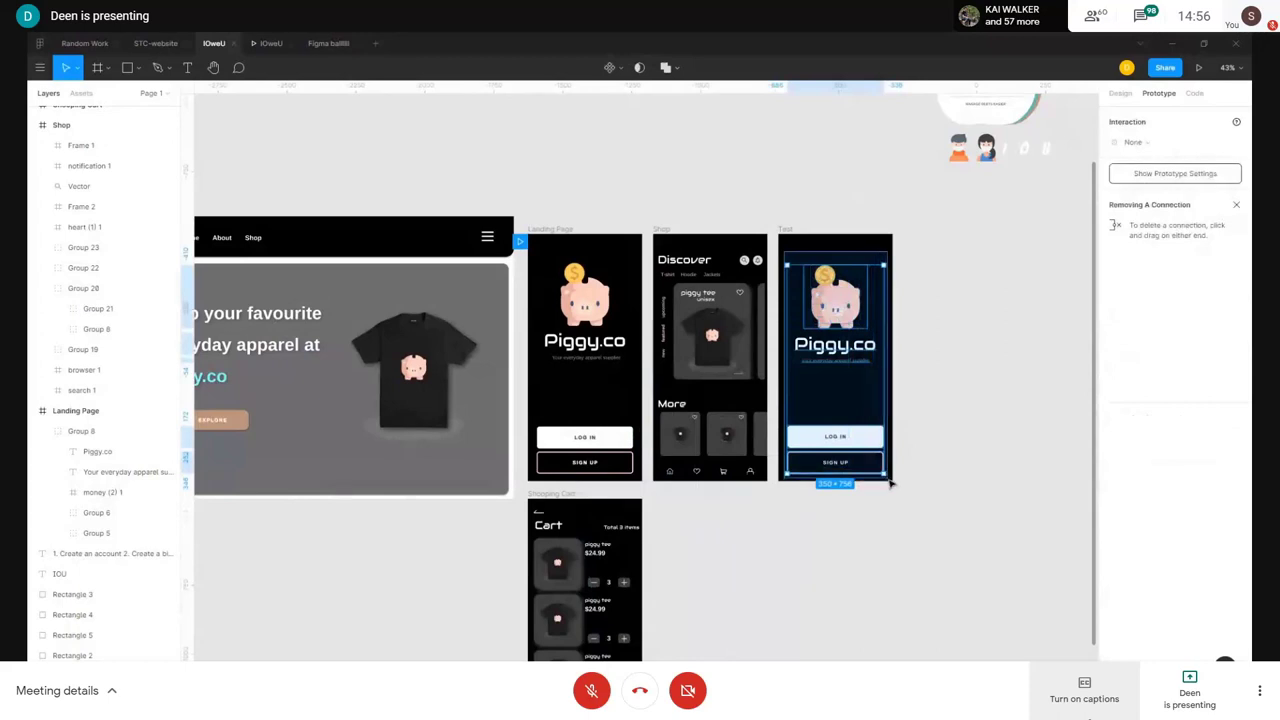
key("Delete")
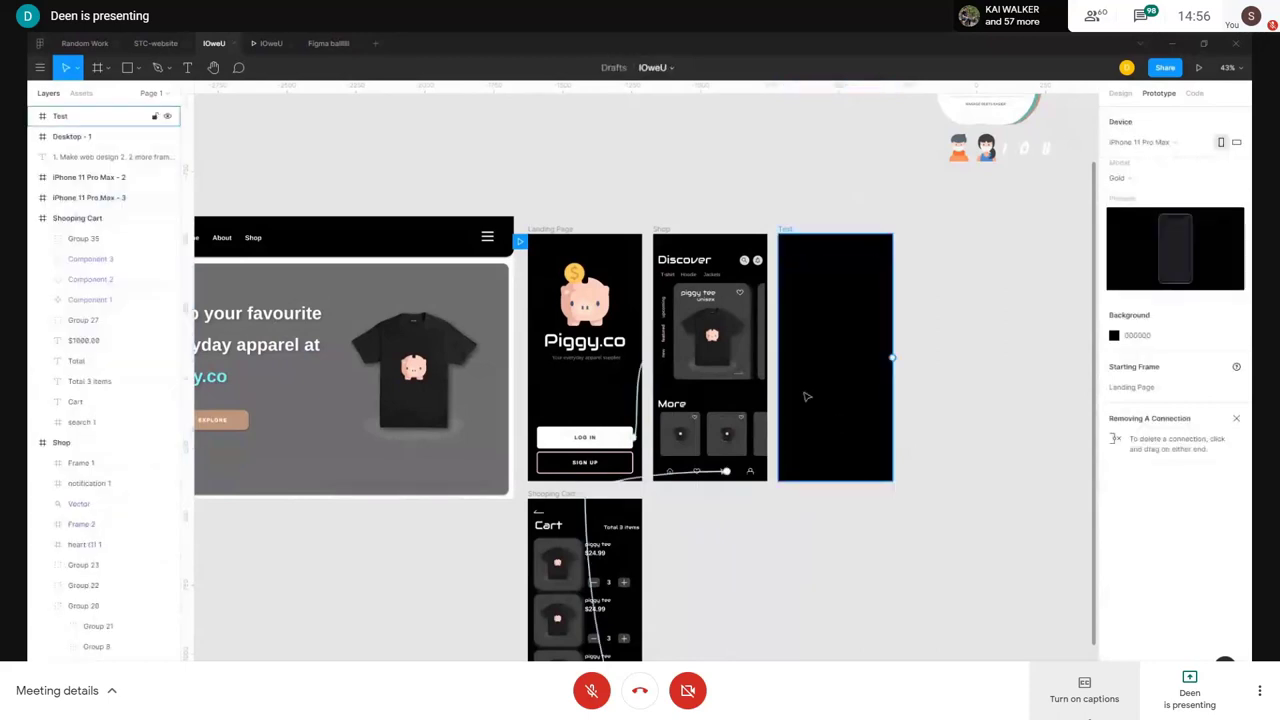
- Copy the featured piggy tee card from the Shop frame and paste it into the empty Test frame
scroll(777, 277, "up", 5)
left_click(595, 345)
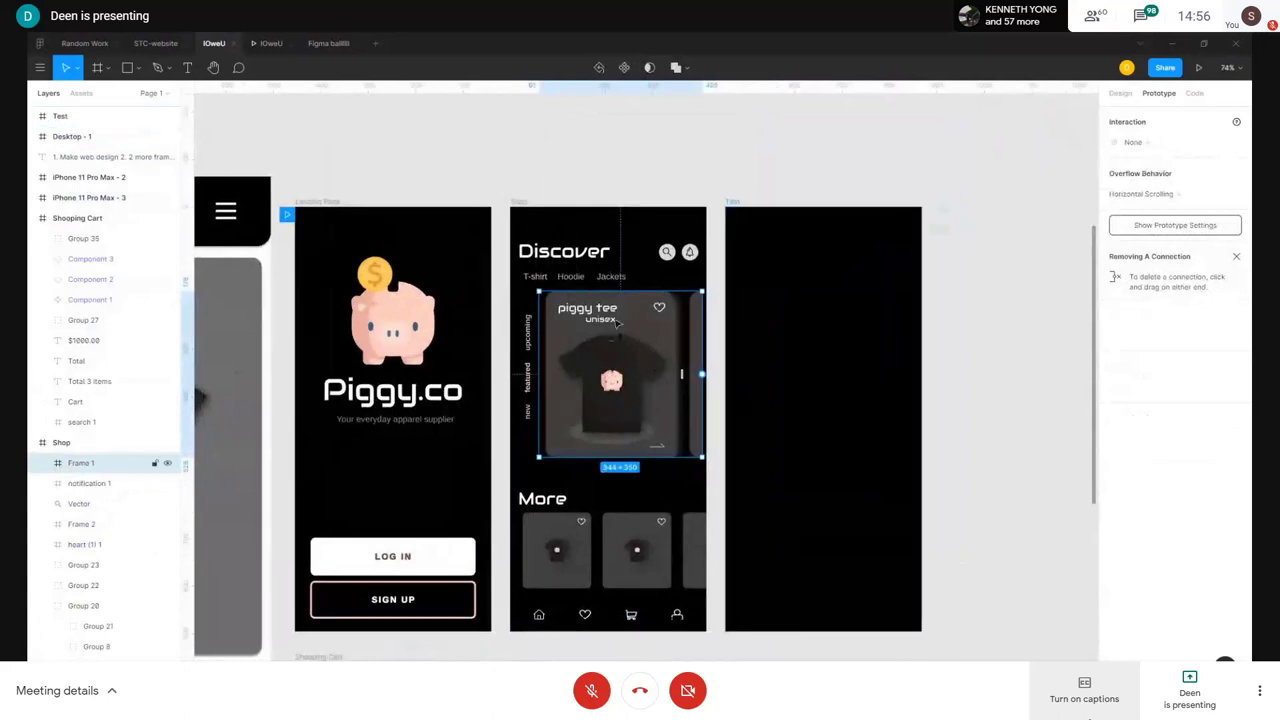
double_click(655, 318)
double_click(655, 318)
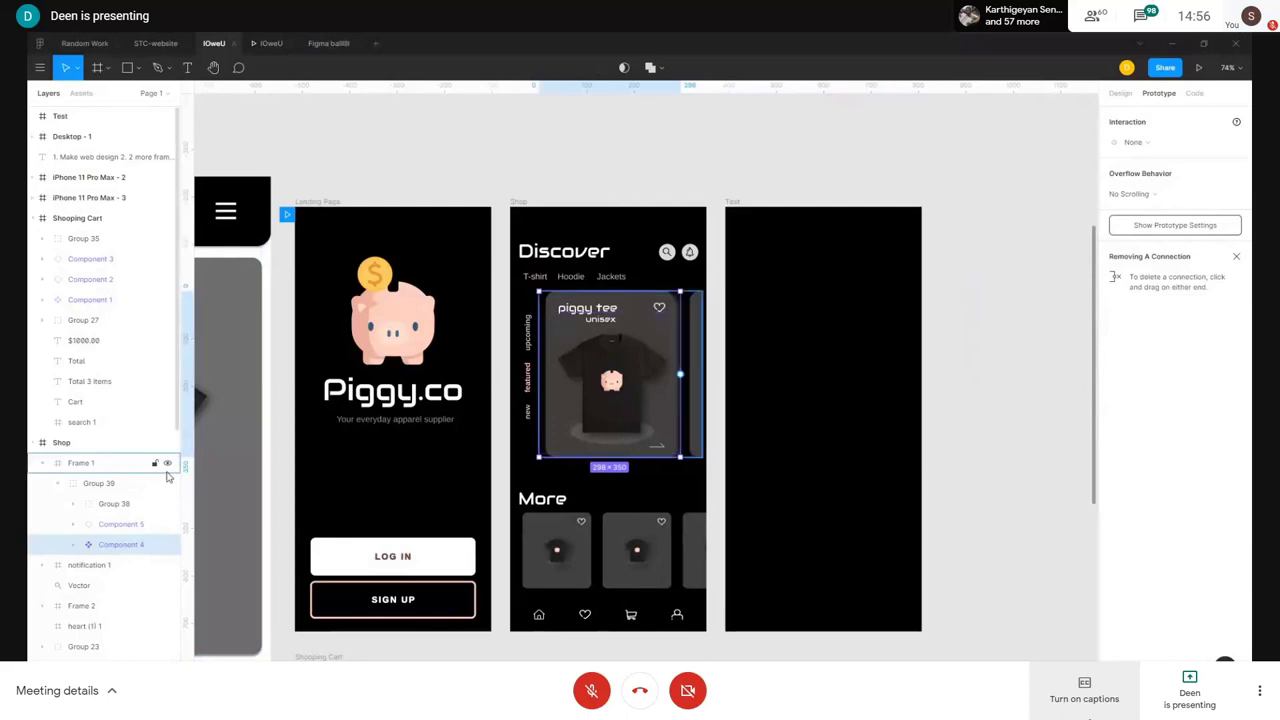
left_click(820, 226)
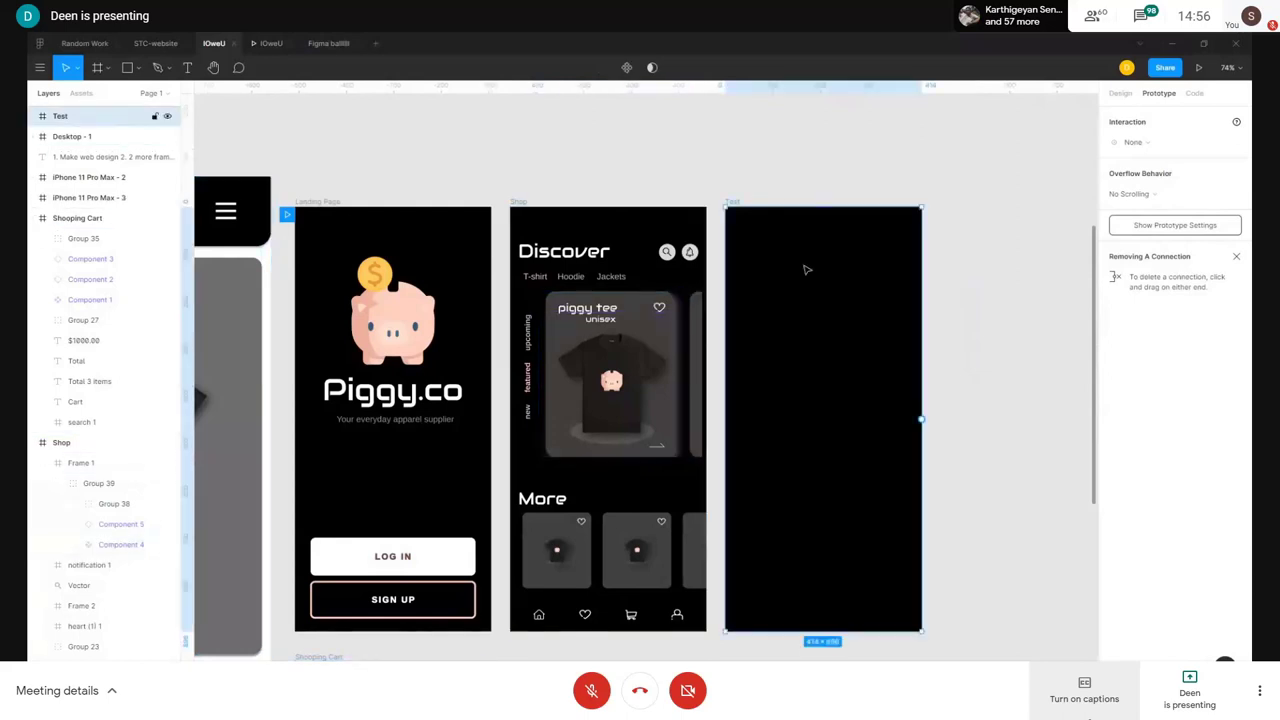
key("ctrl+v")
- Position the pasted piggy tee card horizontally centred in the upper half of the Test frame
left_click_drag(845, 395, 850, 368)
left_click(971, 378)
scroll(965, 385, "up", 5)
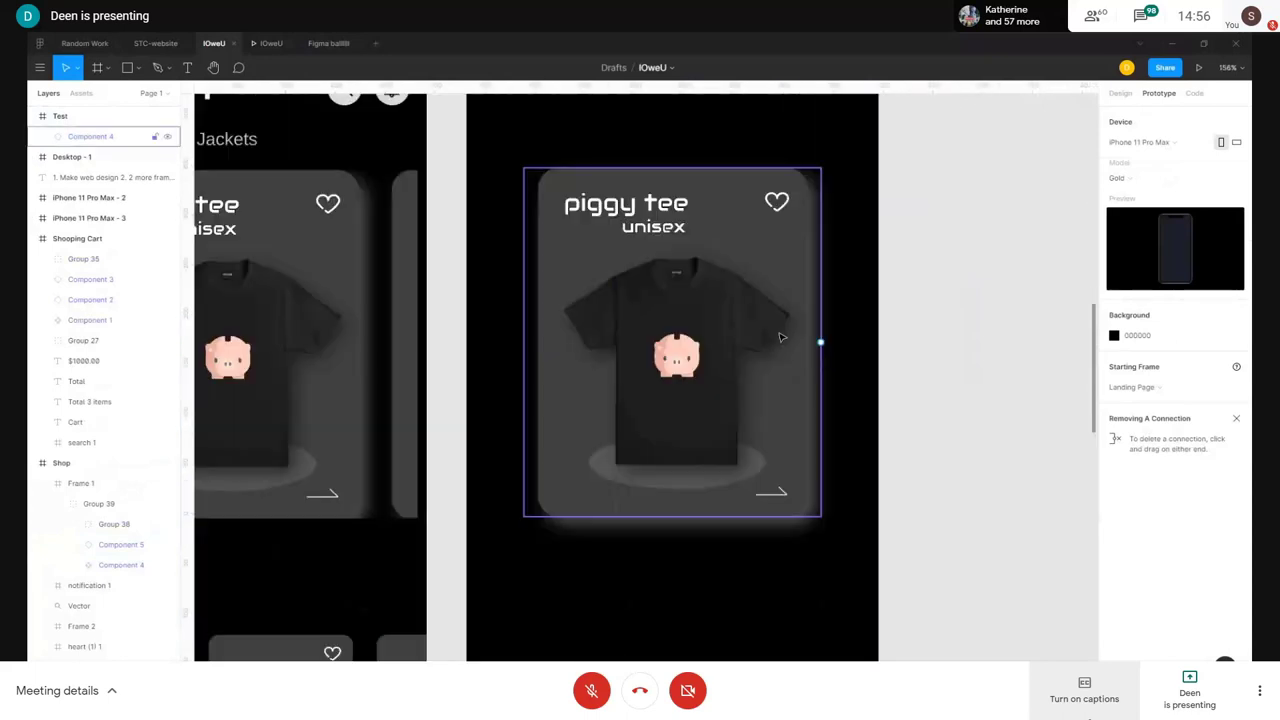
left_click_drag(782, 337, 697, 330)
scroll(726, 318, "down", 5)
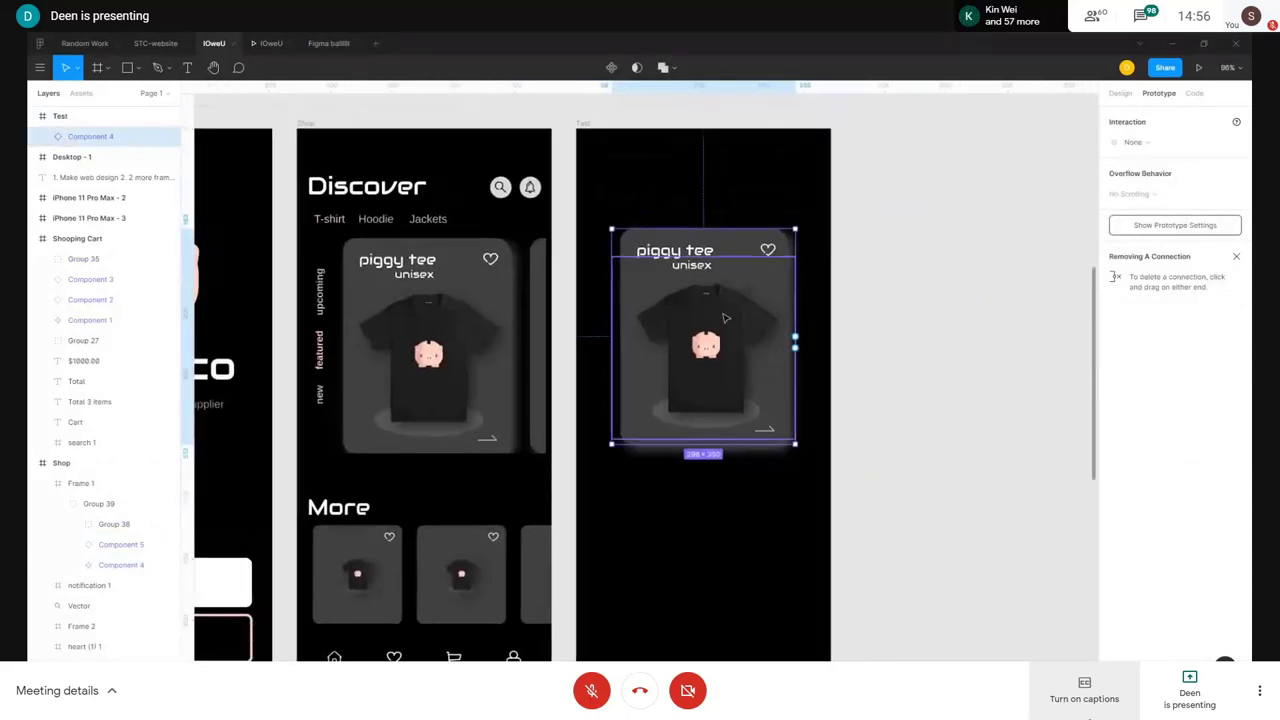
- Duplicate the piggy tee card twice and line the copies up in a row to the right of the first card
key("ctrl+d")
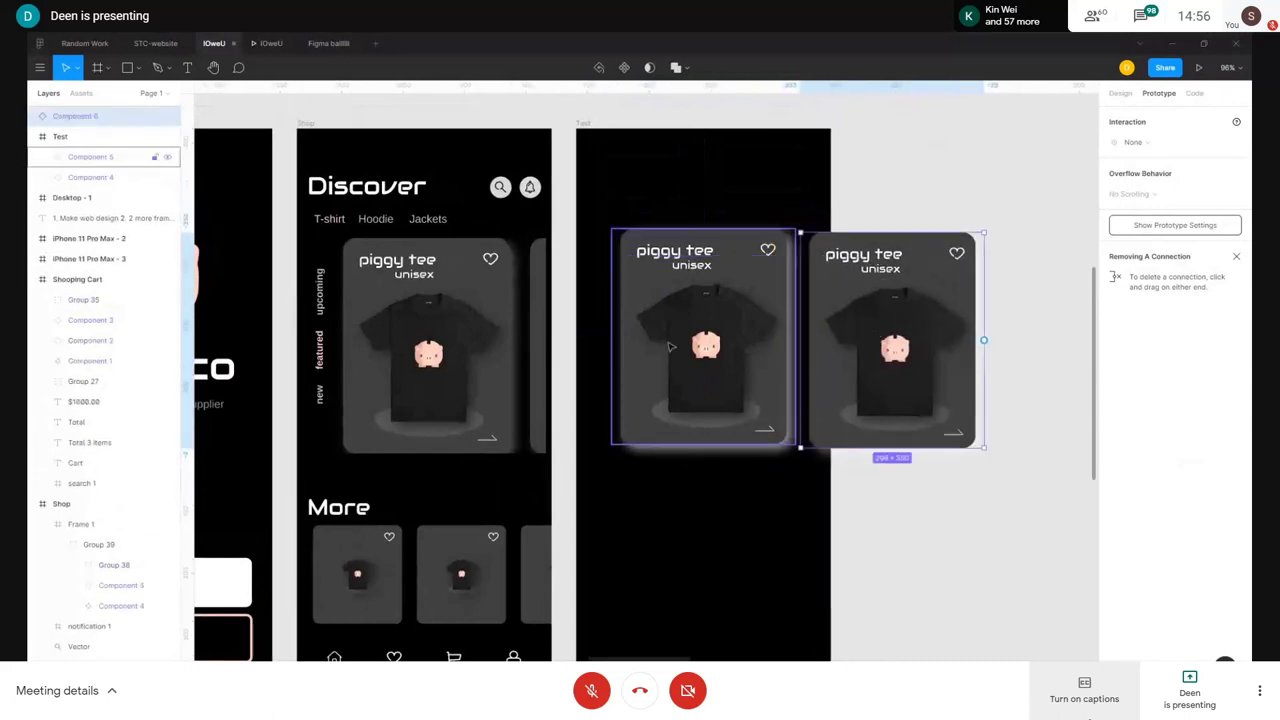
key("ctrl+d")
scroll(700, 380, "right", 3)
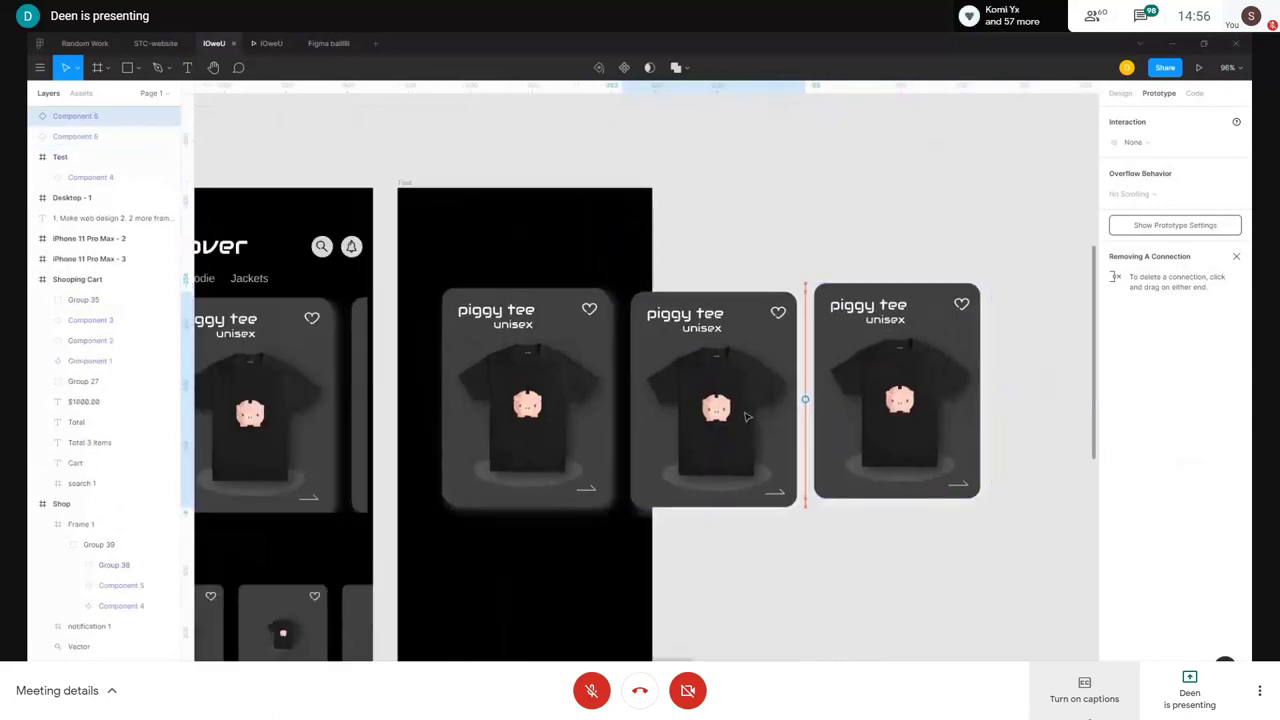
left_click_drag(745, 416, 741, 420)
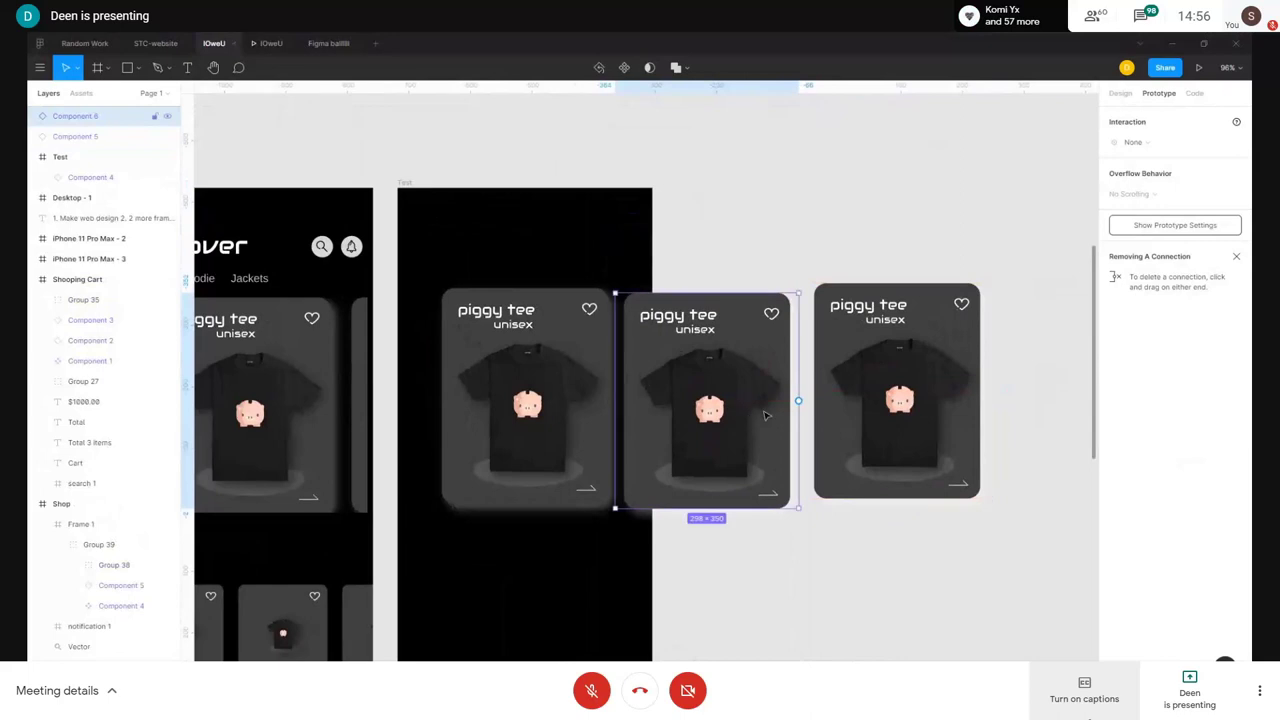
left_click_drag(960, 396, 951, 403)
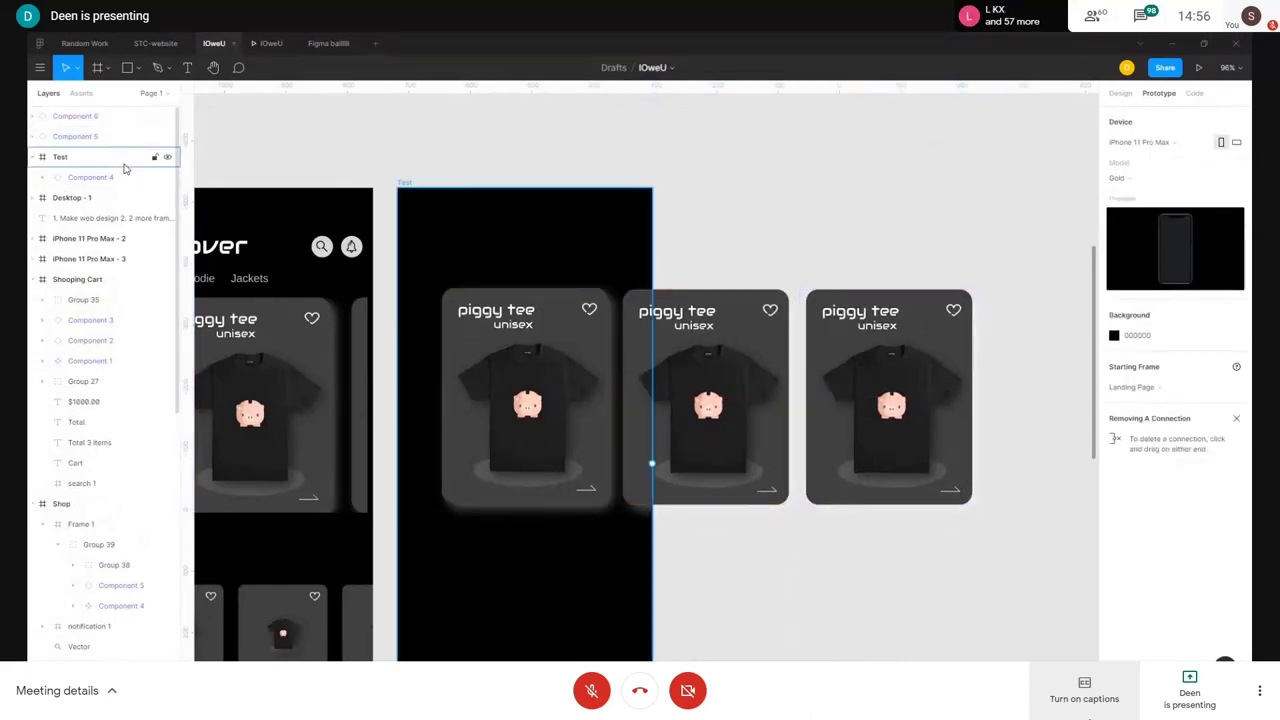
- Move the two duplicated cards into the Test frame in the layer order so the frame clips them
left_click_drag(101, 176, 97, 126)
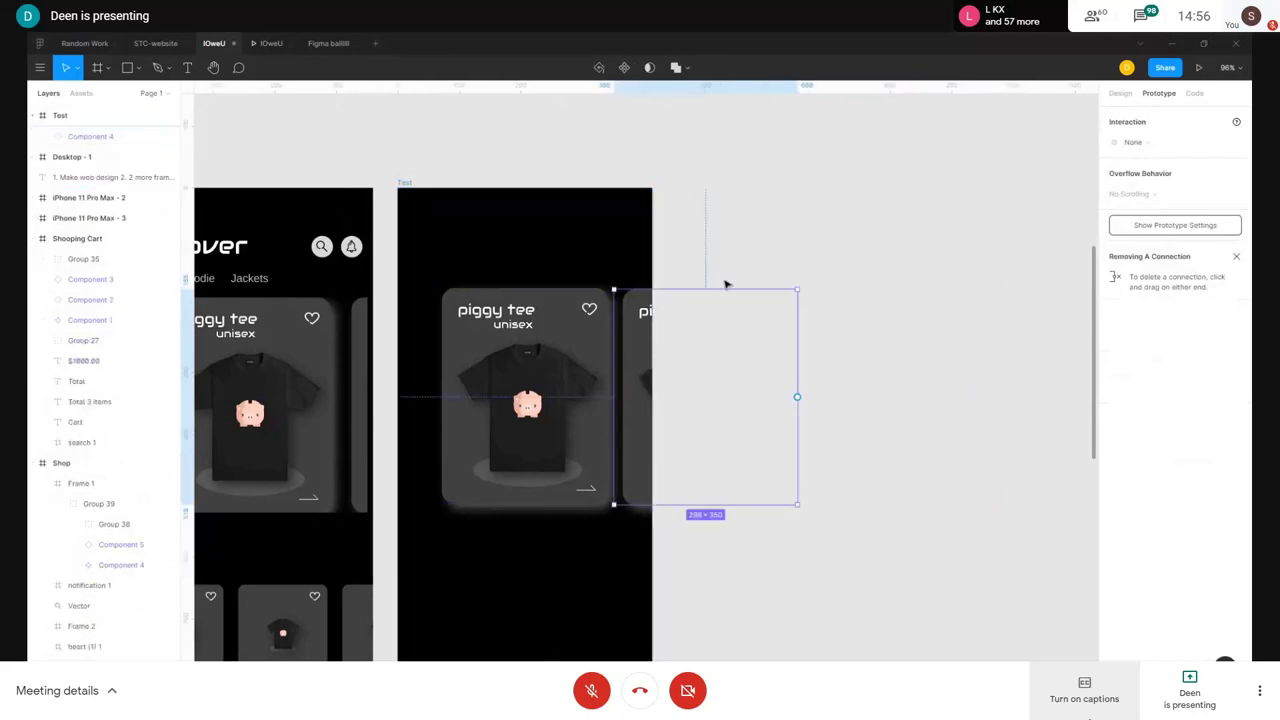
left_click(869, 320)
scroll(889, 323, "down", 5)
scroll(689, 343, "up", 6)
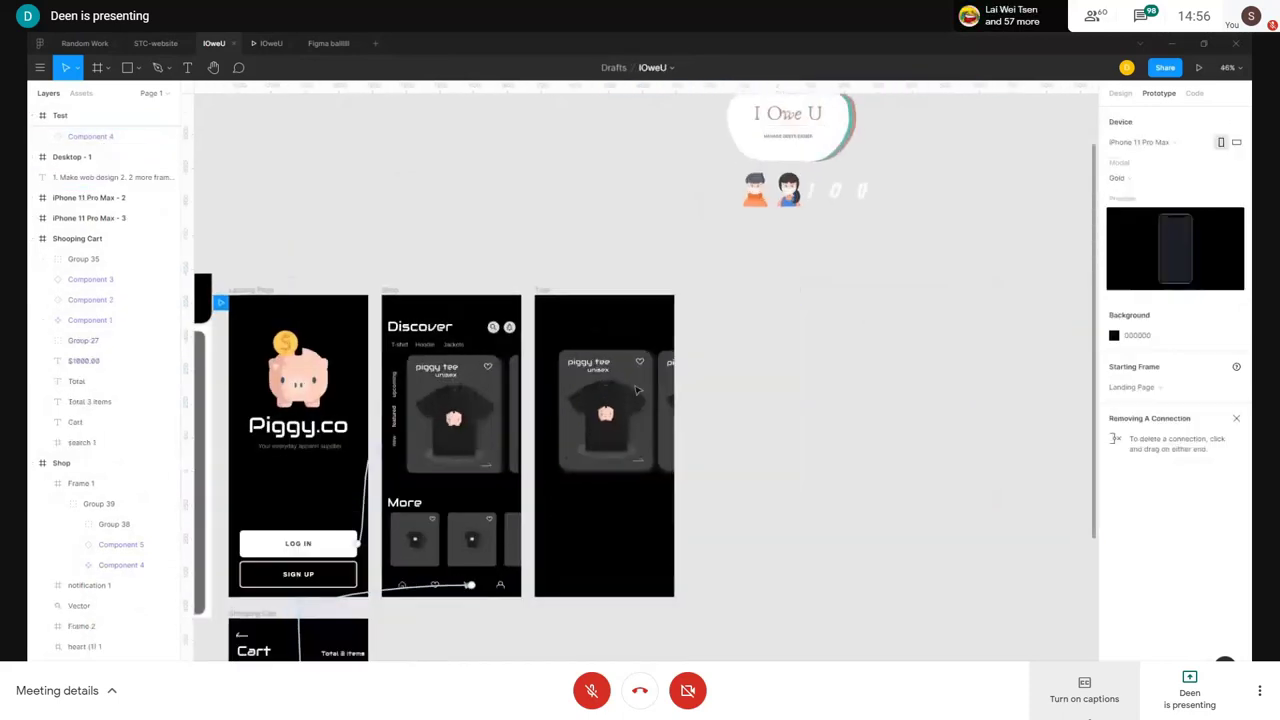
scroll(680, 220, "down", 1)
scroll(680, 220, "right", 1)
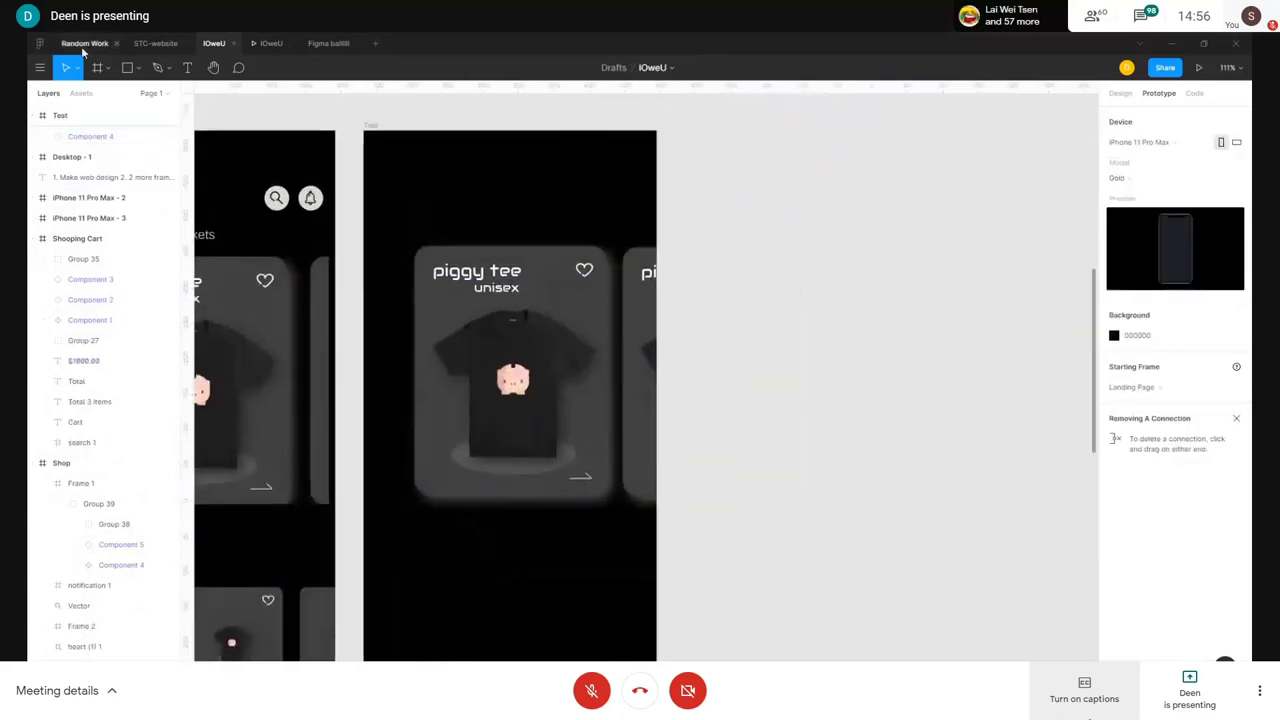
key("r")
left_click_drag(640, 222, 645, 240)
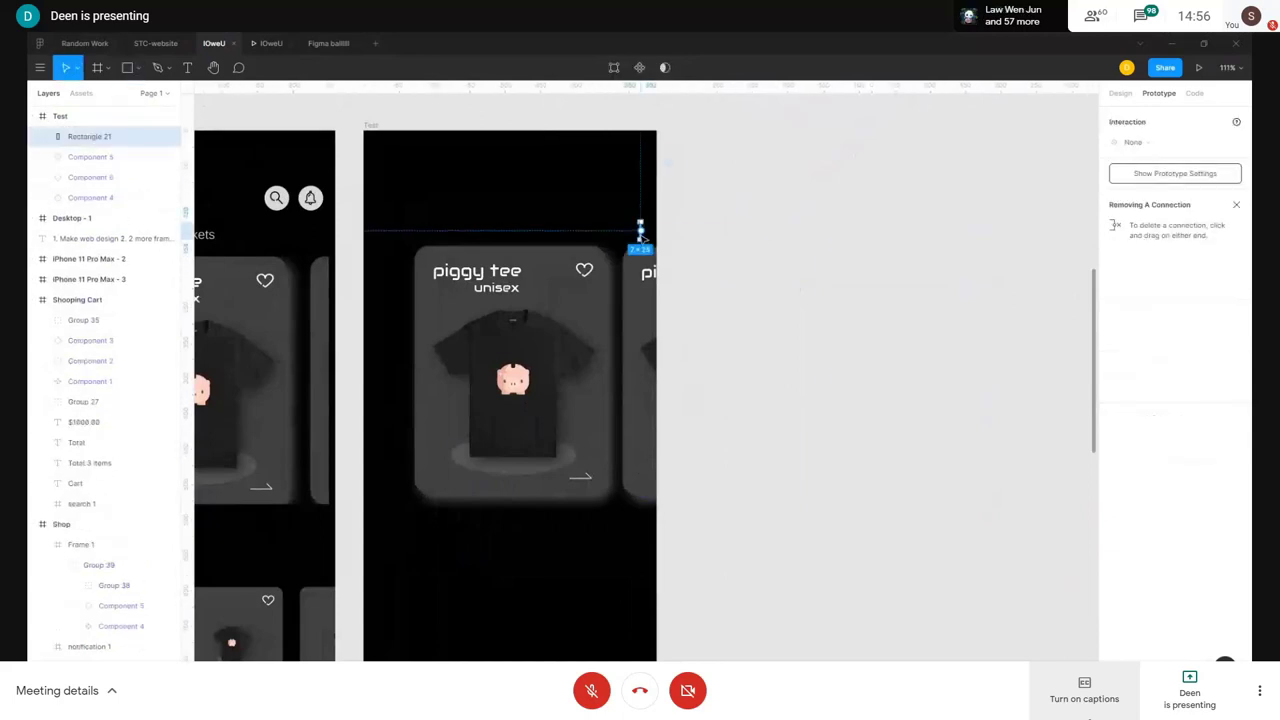
key("Delete")
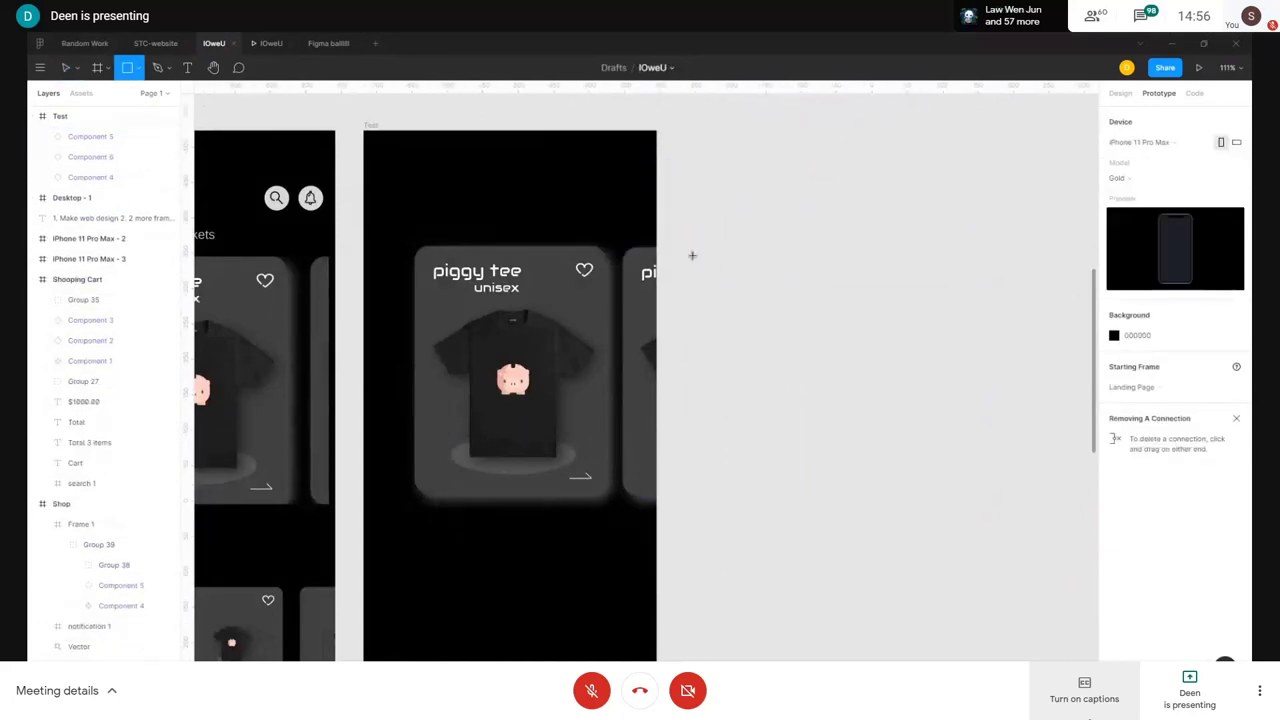
- Draw a grey rectangle about 352 × 409 against the Test frame's right edge and widen it to cover the area of the clipped cards
left_click_drag(720, 210, 978, 506)
left_click_drag(894, 386, 816, 389)
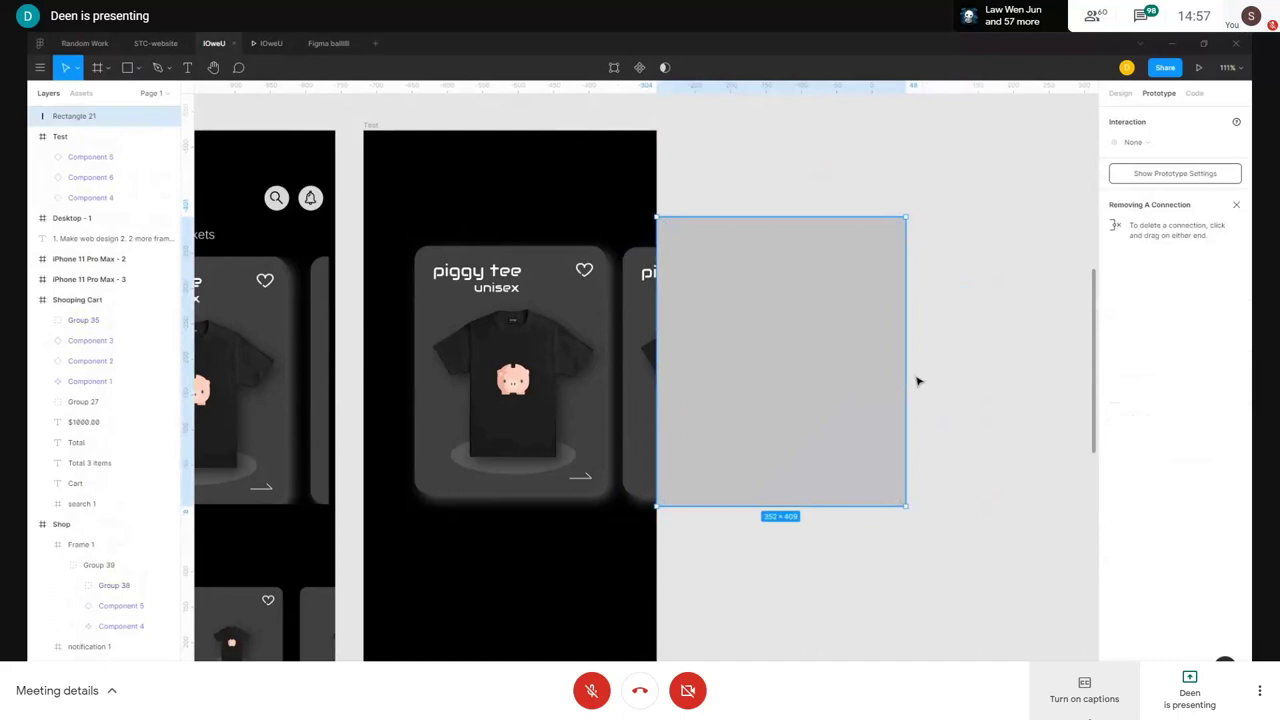
left_click(914, 380)
left_click(905, 382)
left_click_drag(906, 383, 989, 391)
left_click_drag(891, 363, 797, 423)
- Take the third piggy tee card out of the Test frame in the layer order to reveal it, and put it back inside
left_click_drag(93, 160, 103, 133)
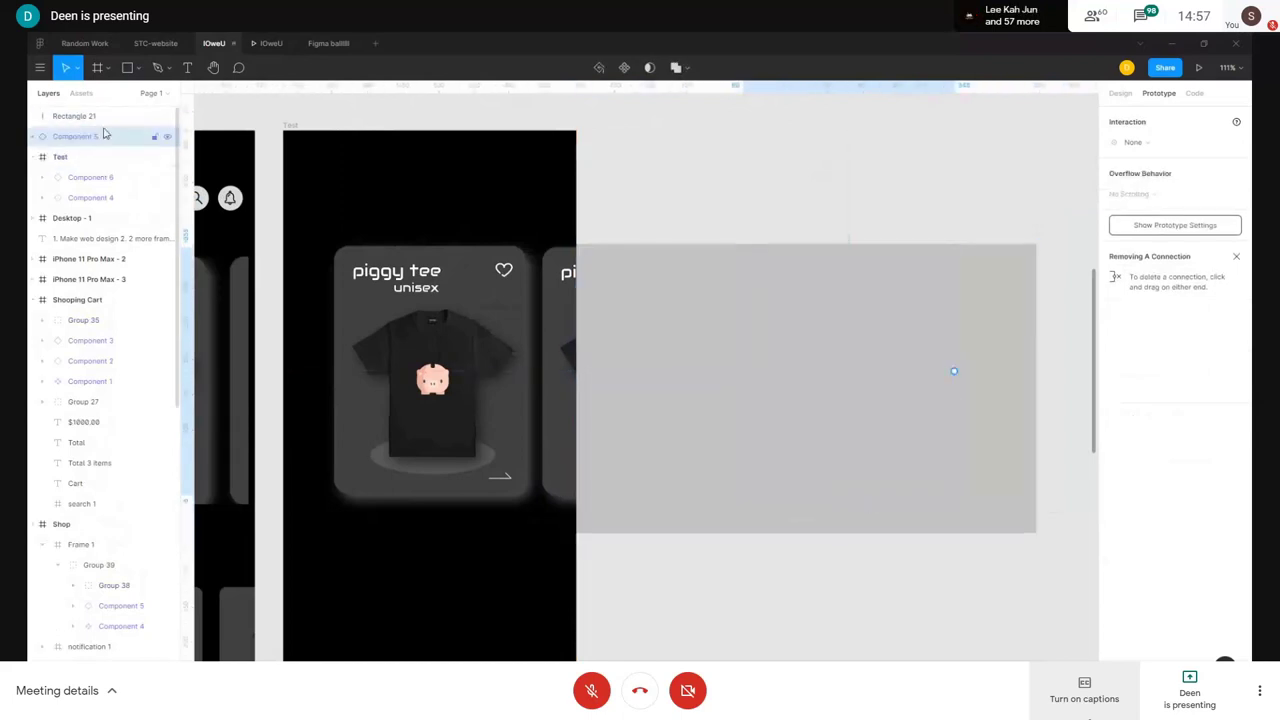
left_click_drag(800, 488, 692, 660)
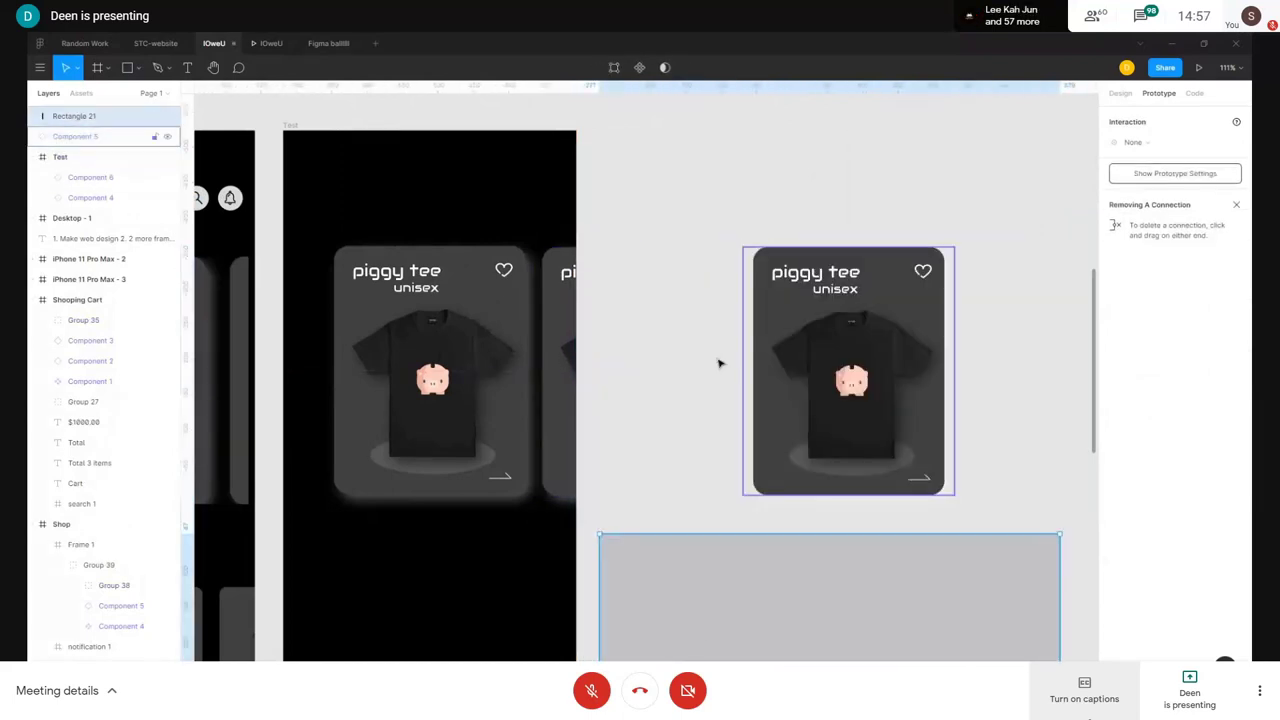
left_click(149, 158)
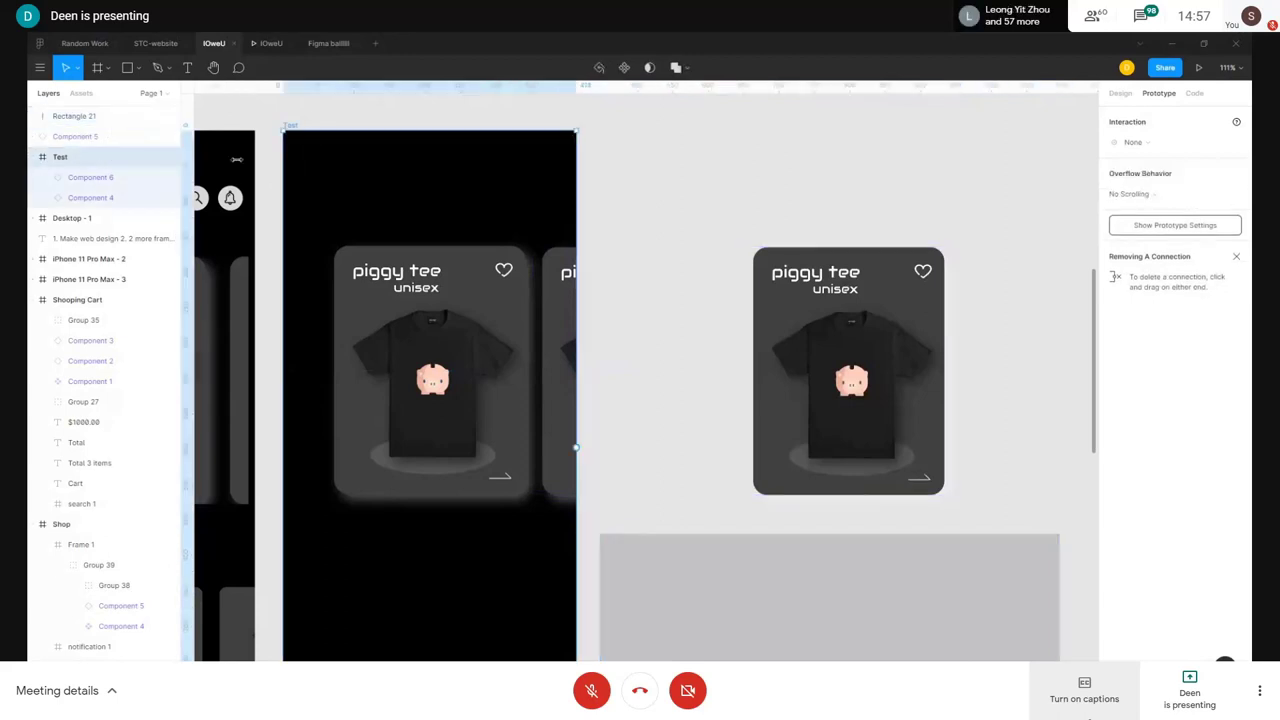
left_click_drag(78, 136, 88, 178)
left_click(762, 207)
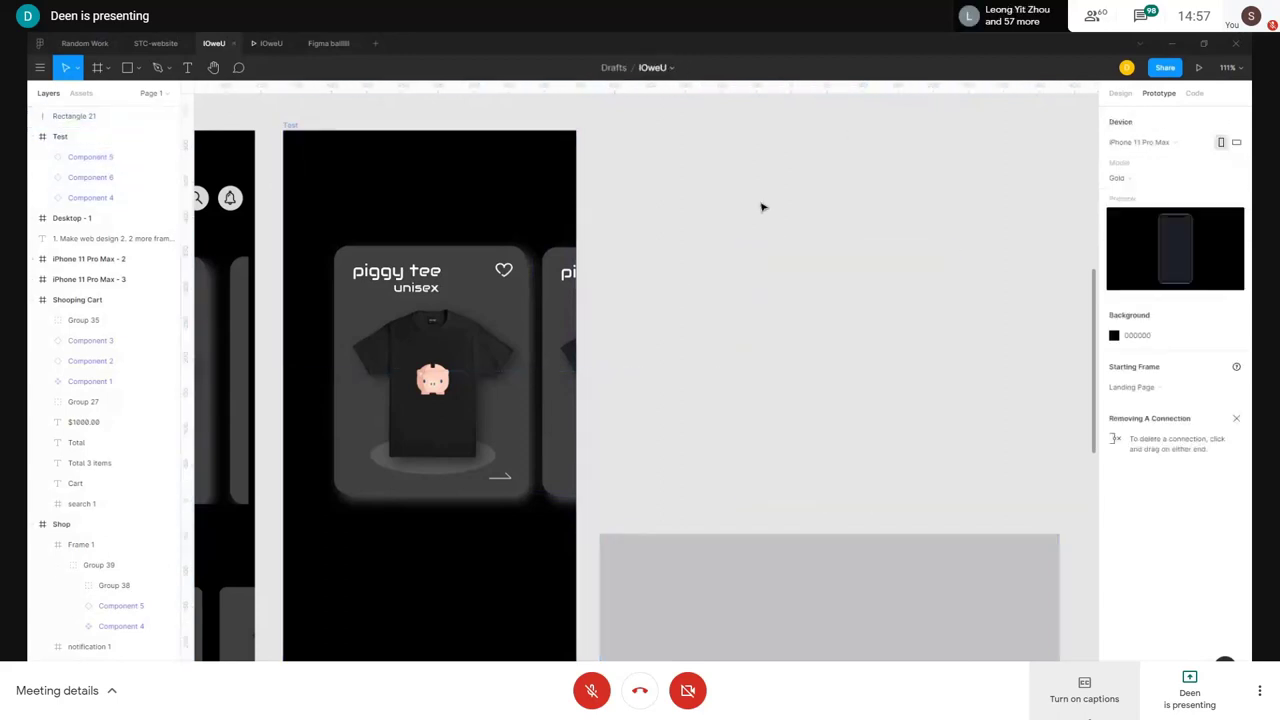
- Slide the grey rectangle over the clipped cards beside the Test frame and move it down again to uncover that area
left_click_drag(602, 142, 868, 312)
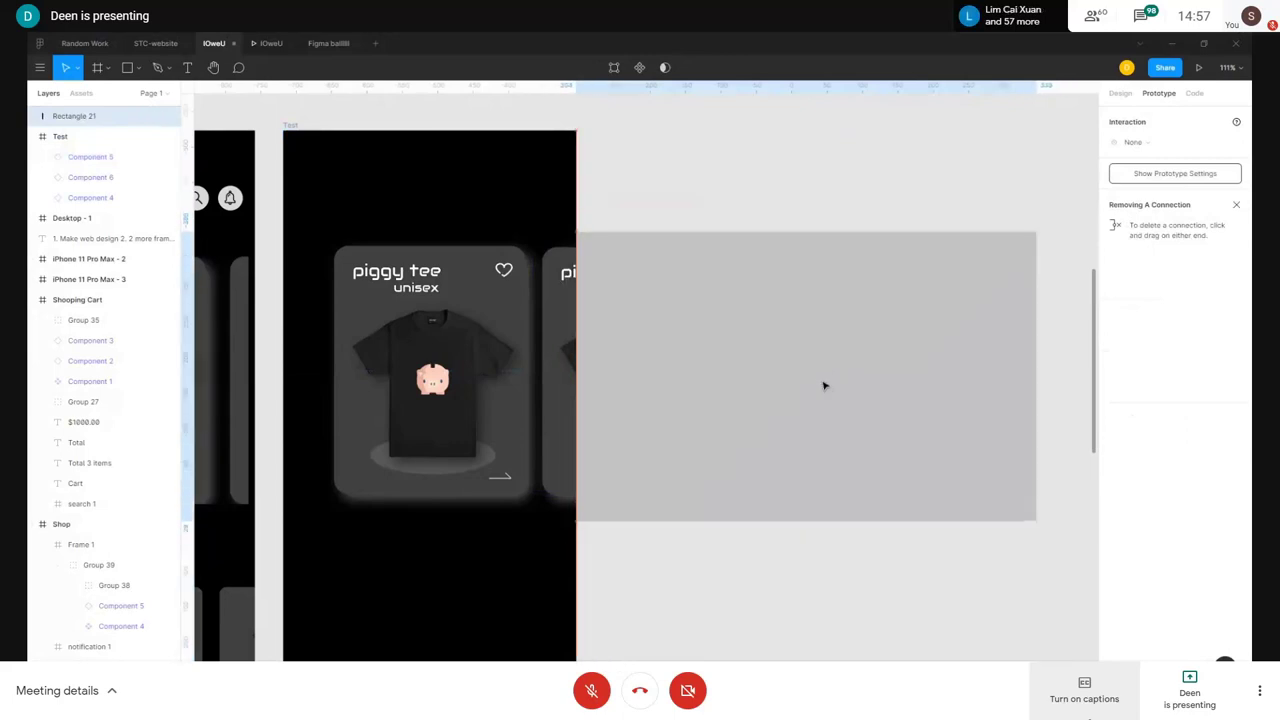
key("ctrl+z")
left_click(677, 323)
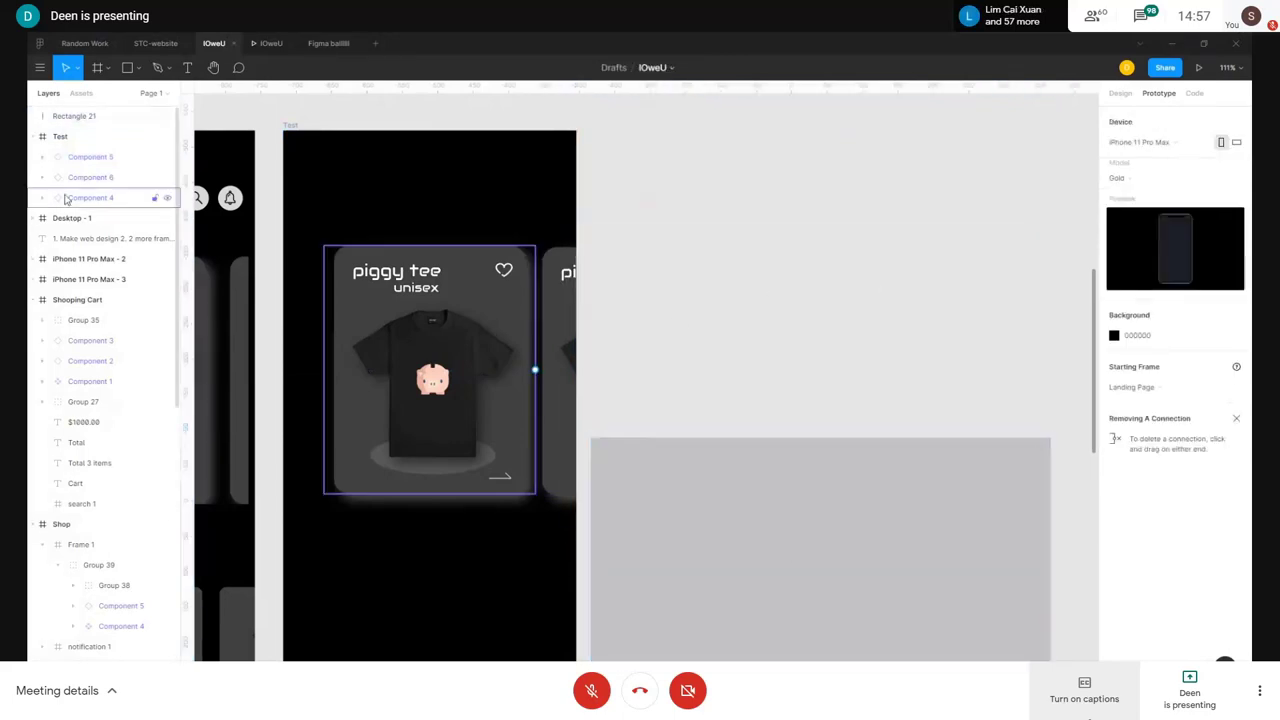
key("ctrl+z")
left_click(826, 420)
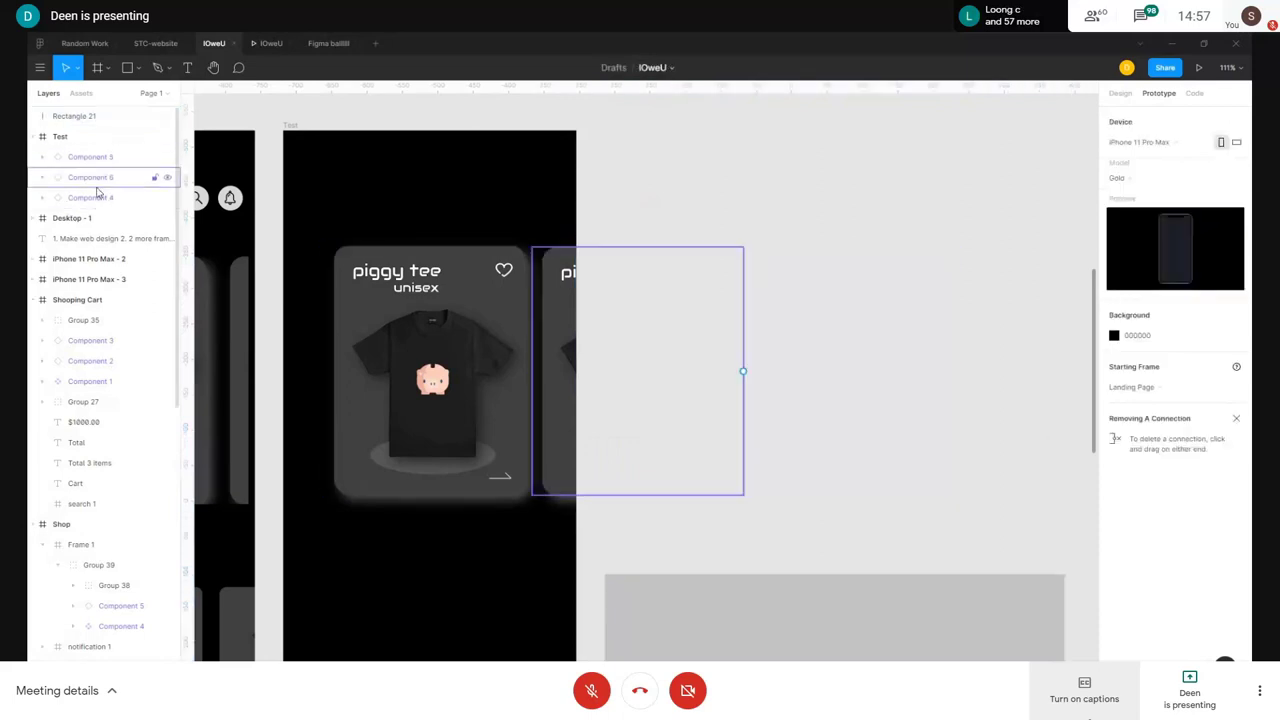
- Wrap the three piggy tee cards on the Test frame in a new frame with Frame Selection
left_click(105, 200)
left_click(100, 160, "shift")
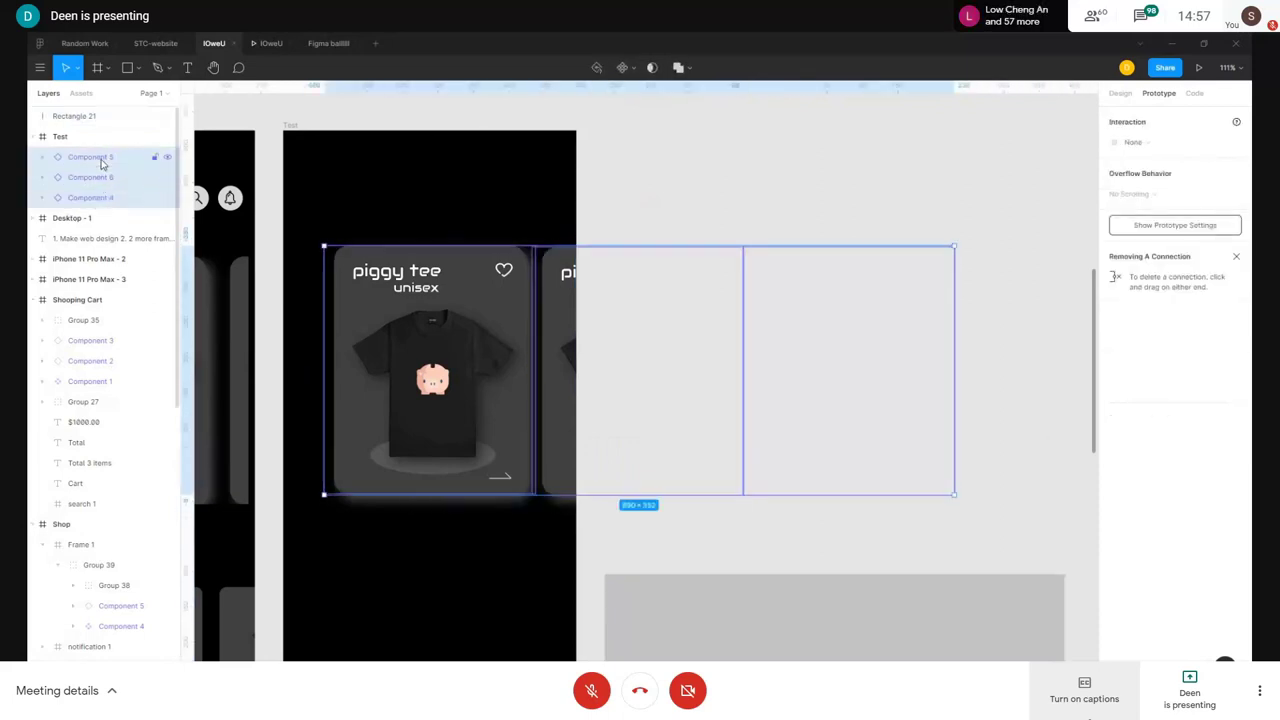
right_click(107, 157)
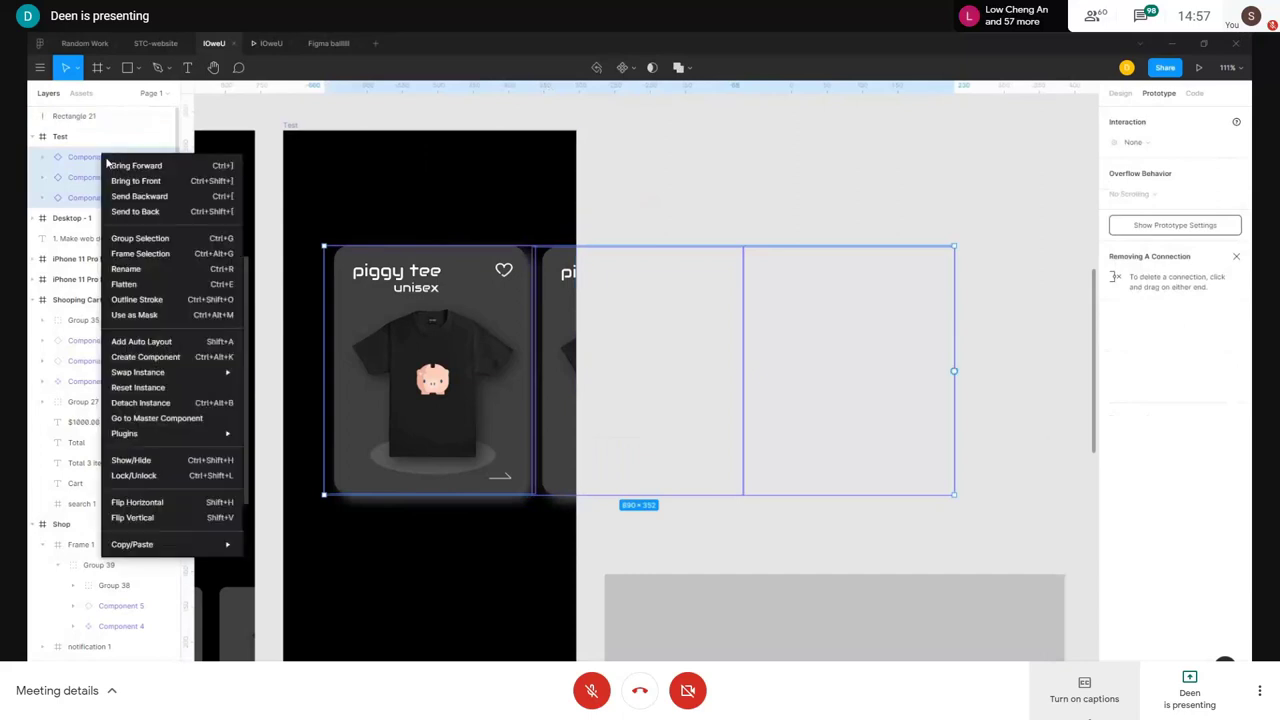
left_click(172, 256)
scroll(618, 226, "down", 3)
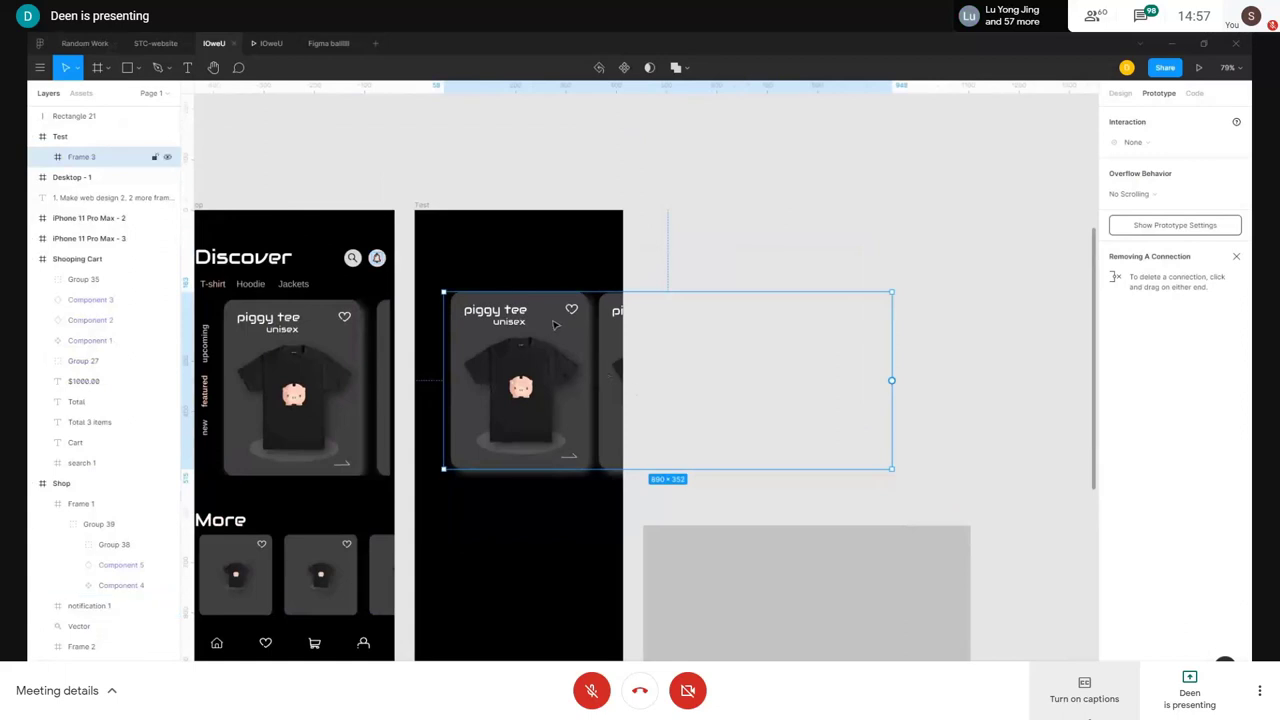
- Narrow the new frame around the cards to 298 × 352 so it encloses only the first card
scroll(601, 214, "left", 3)
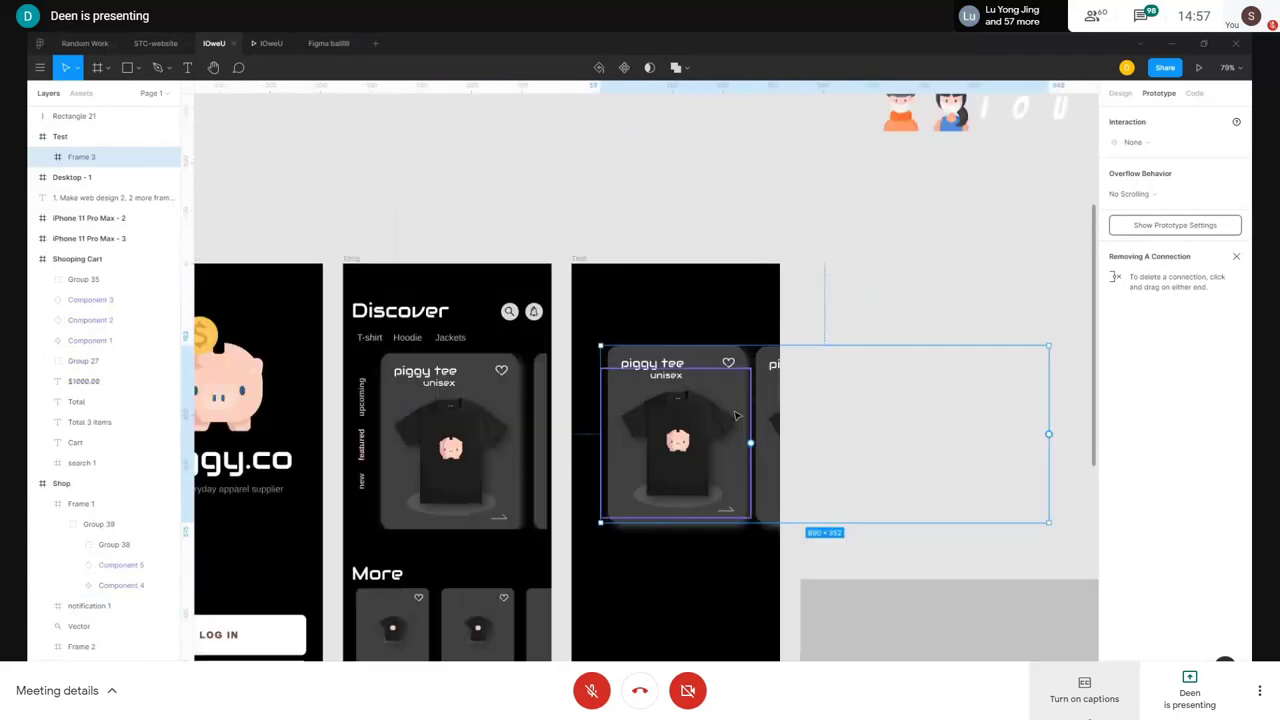
scroll(703, 418, "up", 5)
scroll(703, 418, "down", 4)
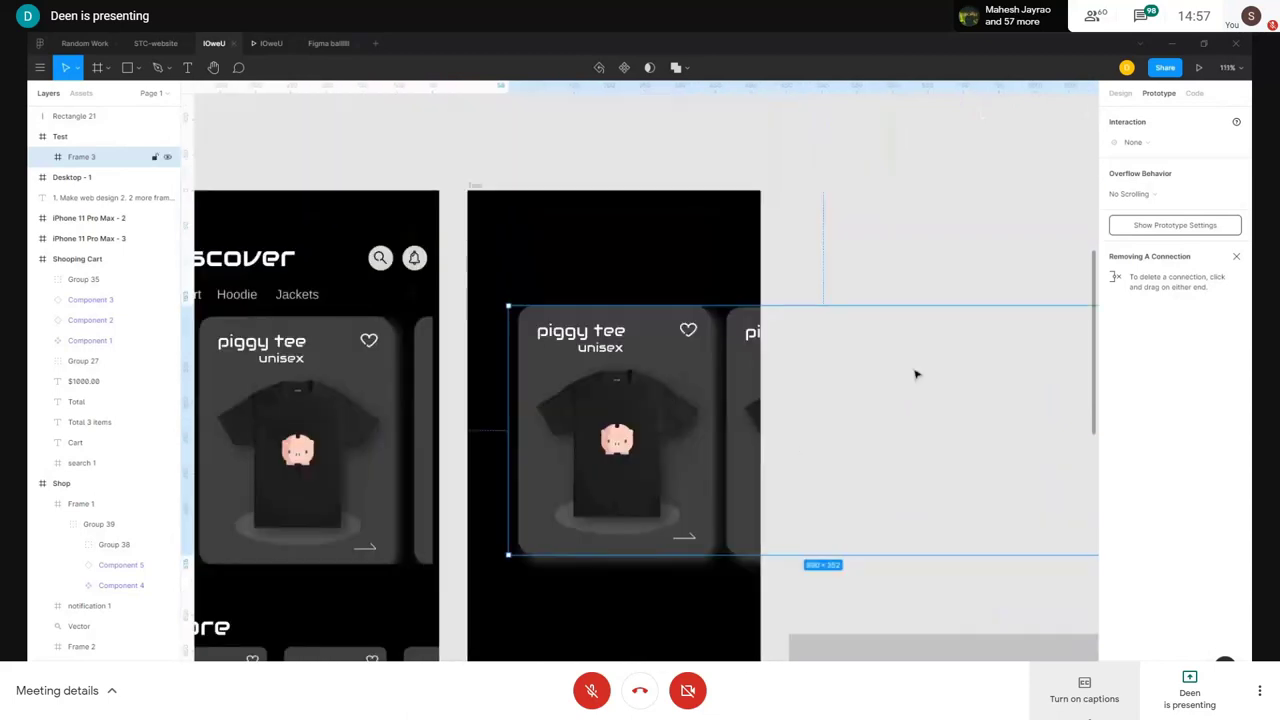
scroll(915, 374, "right", 4)
left_click_drag(899, 387, 481, 398)
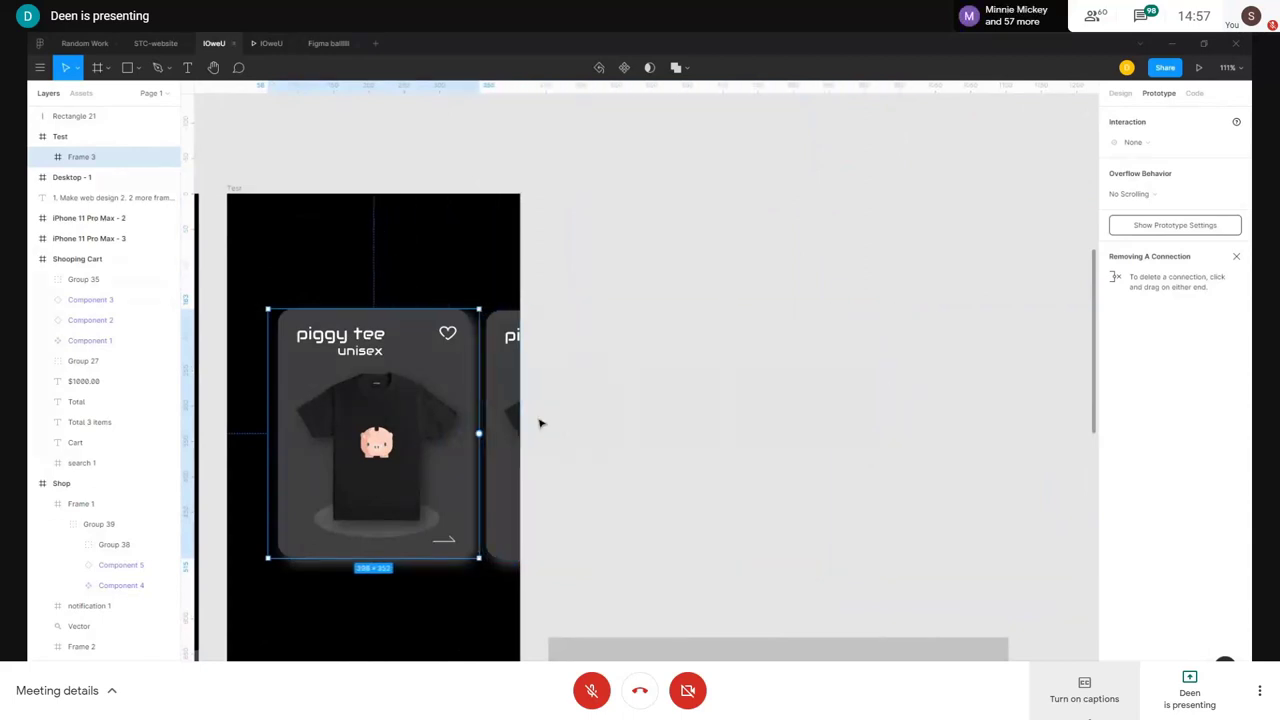
- Place the grey rectangle over the clipped cards and set the card frame's overflow behavior to Horizontal Scrolling
scroll(540, 423, "left", 5)
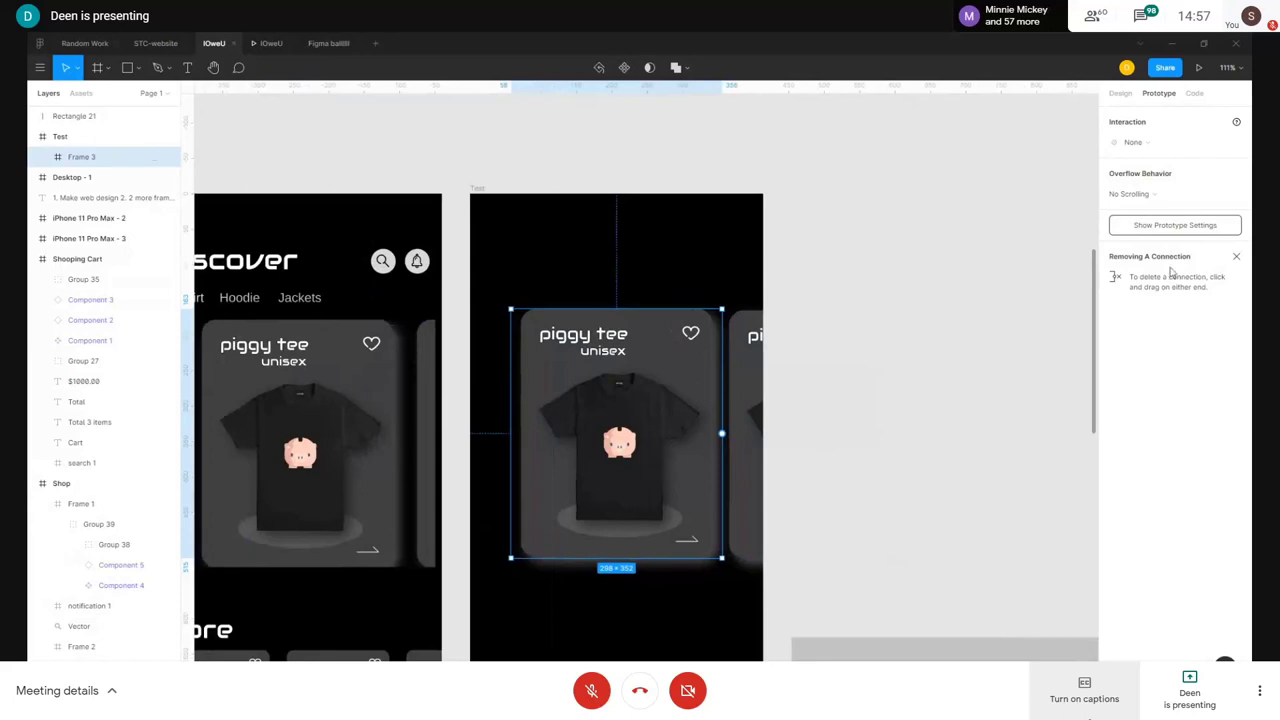
left_click(1172, 196)
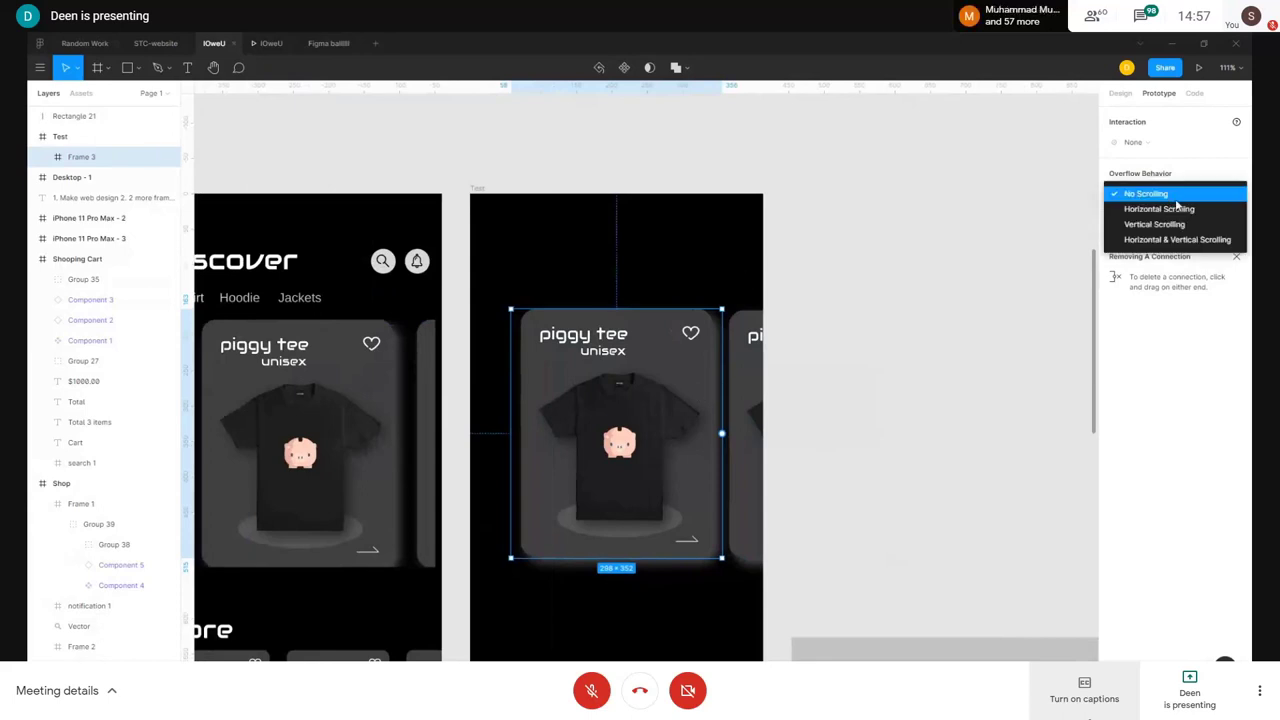
left_click(1140, 195)
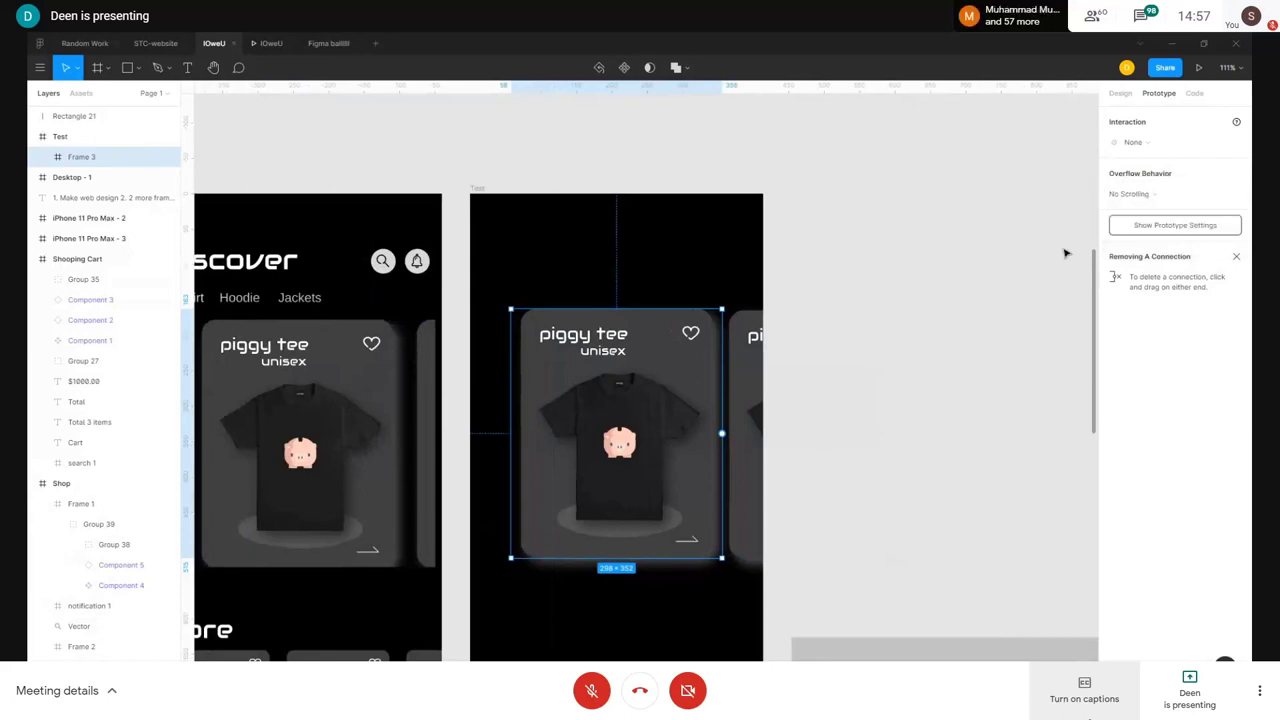
scroll(889, 417, "right", 3)
left_click_drag(765, 646, 752, 331)
left_click(1158, 196)
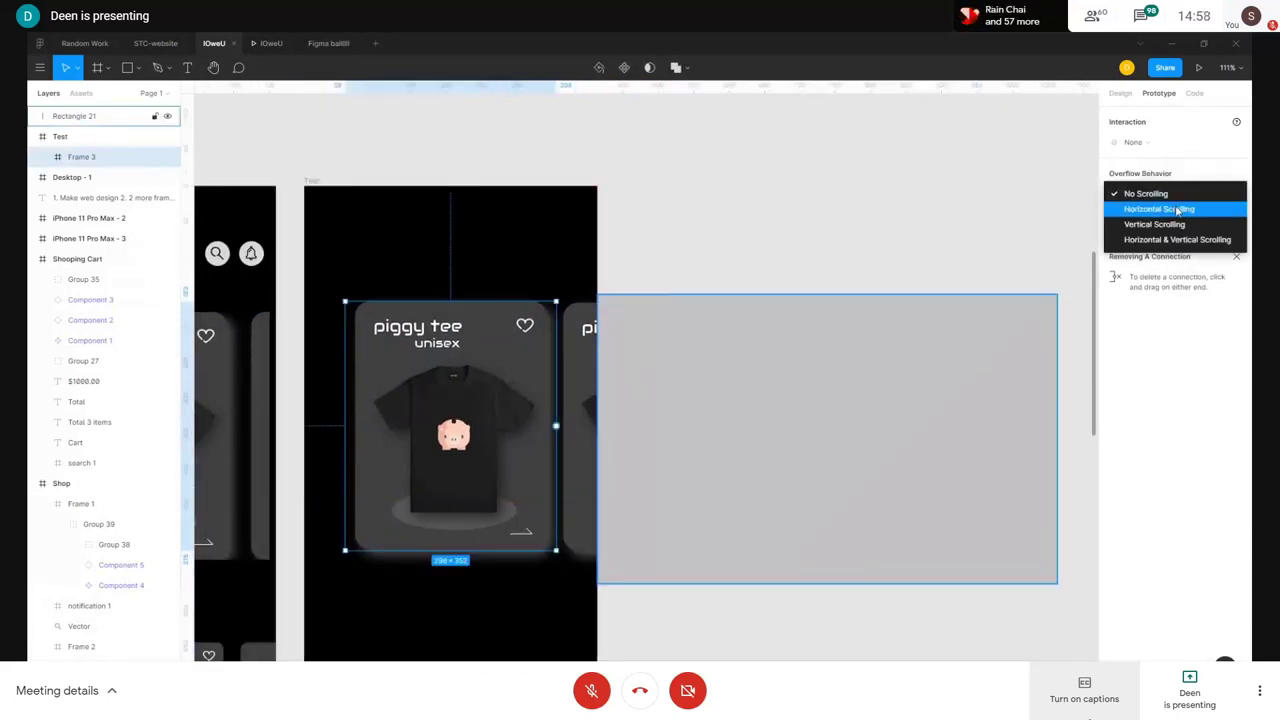
left_click(1178, 209)
- Make Test the prototype's starting frame
scroll(1026, 230, "down", 3)
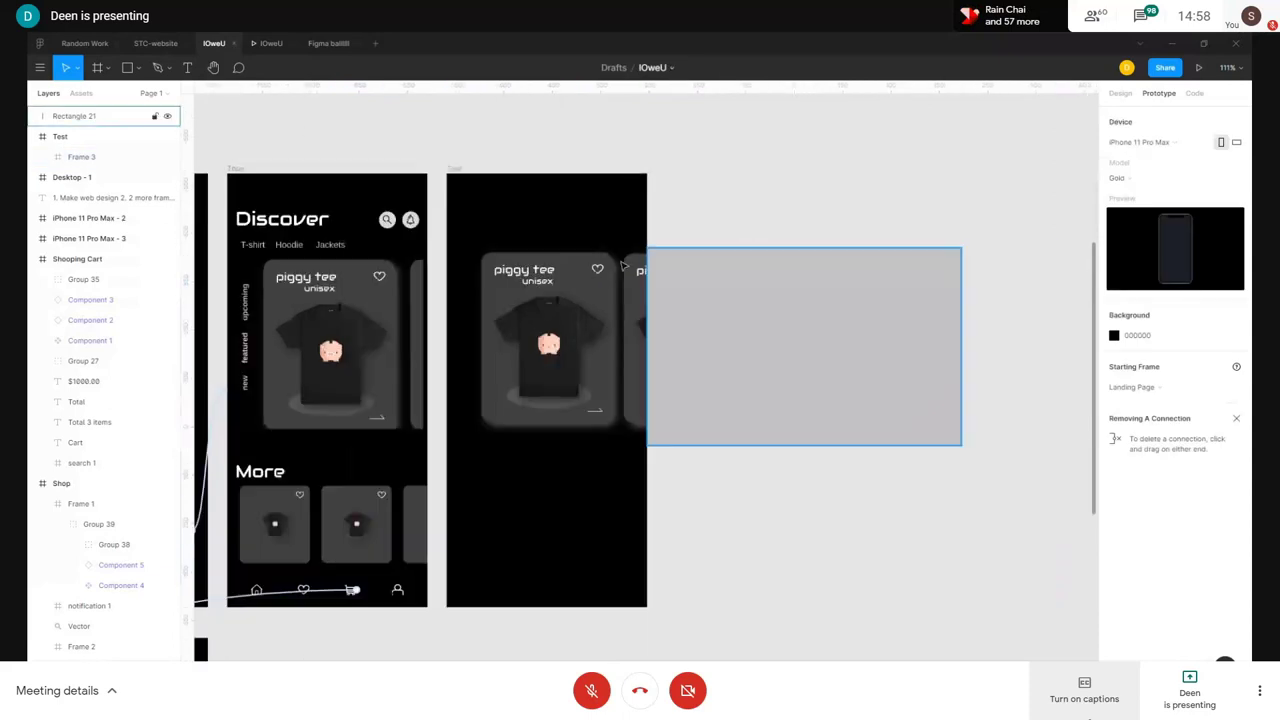
left_click(600, 300)
left_click(567, 221)
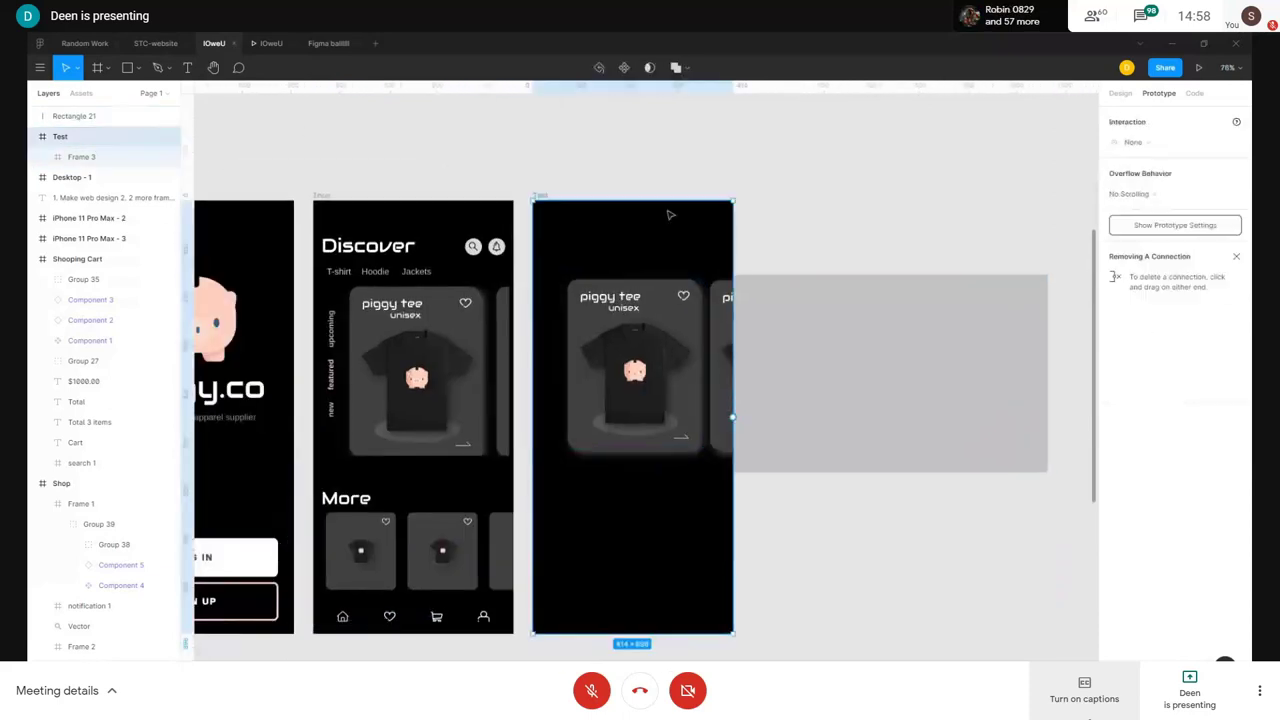
left_click(942, 244)
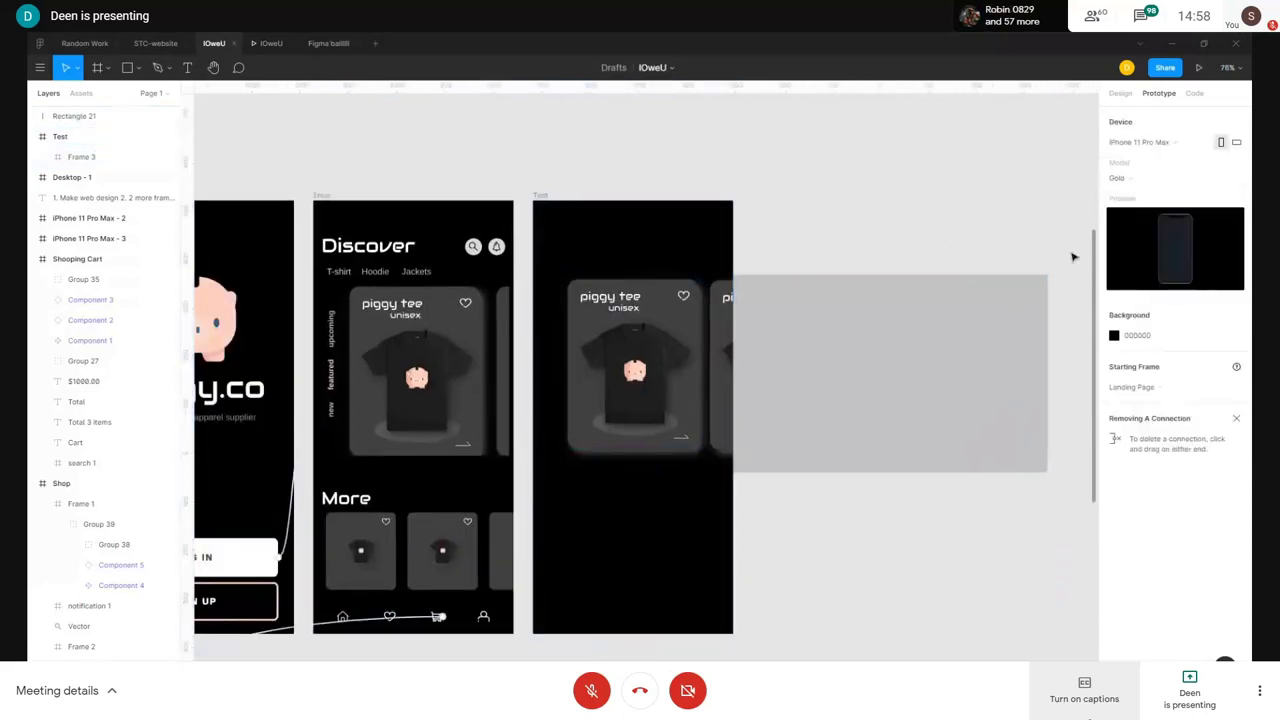
left_click(1164, 392)
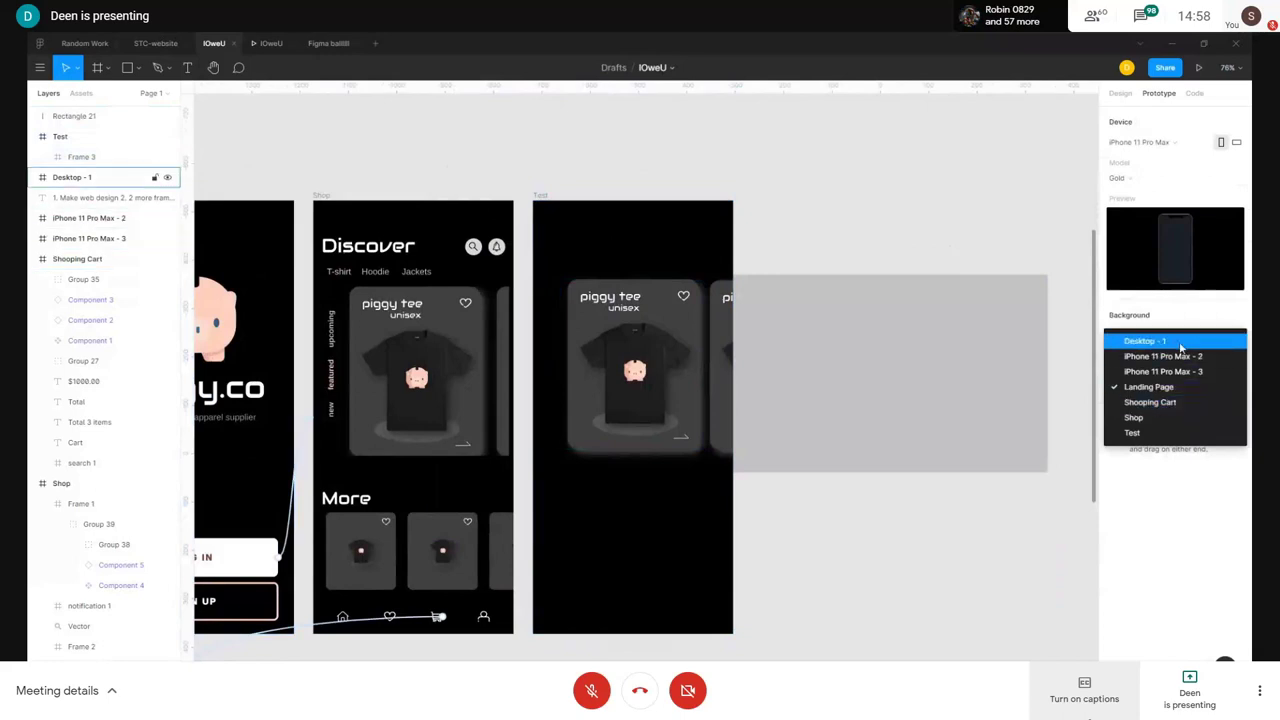
left_click(1150, 432)
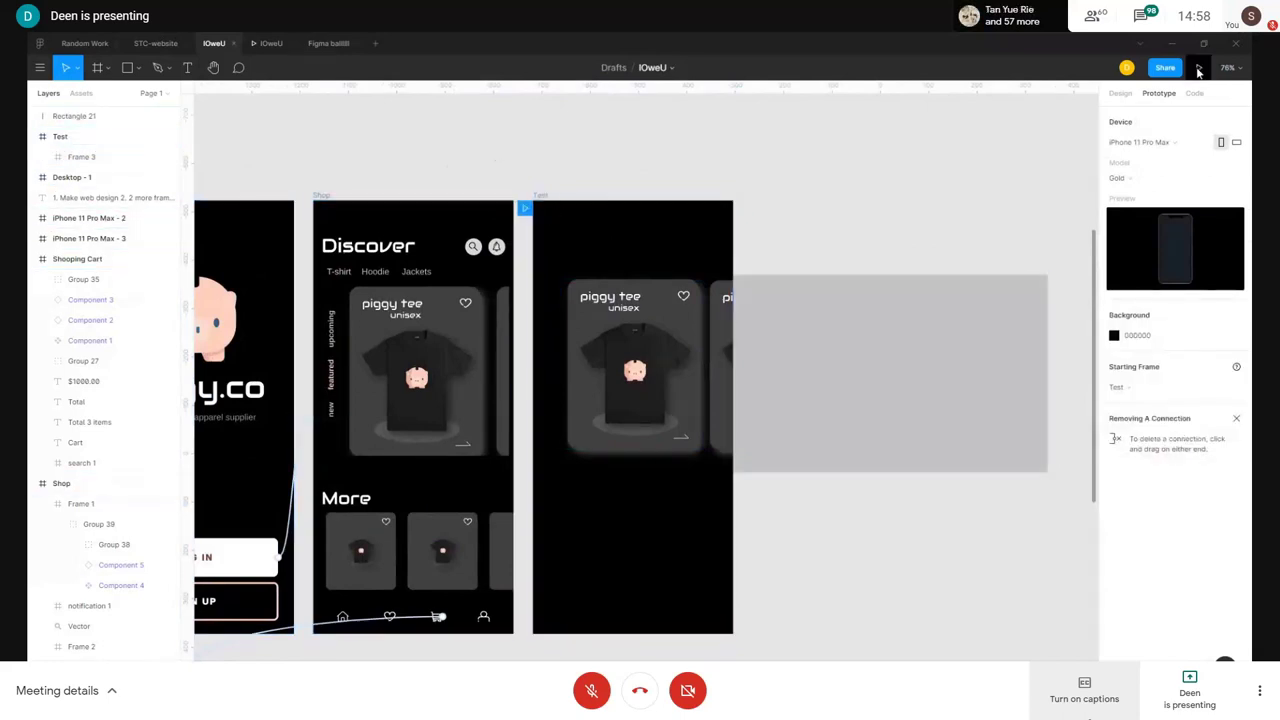
- Run the prototype, swipe the piggy tee cards in both directions to test the horizontal scrolling, and return to the design file
left_click(1198, 68)
left_click_drag(737, 330, 840, 331)
left_click_drag(567, 324, 503, 326)
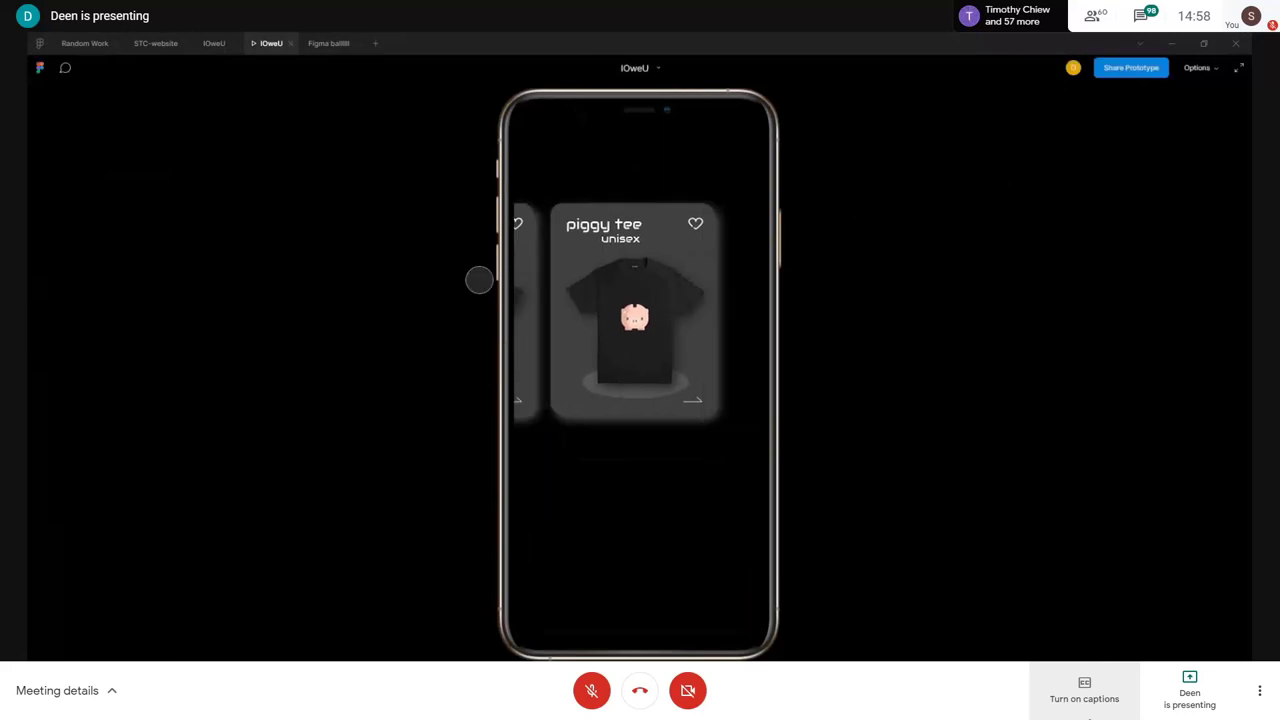
key("ctrl+shift+Tab")
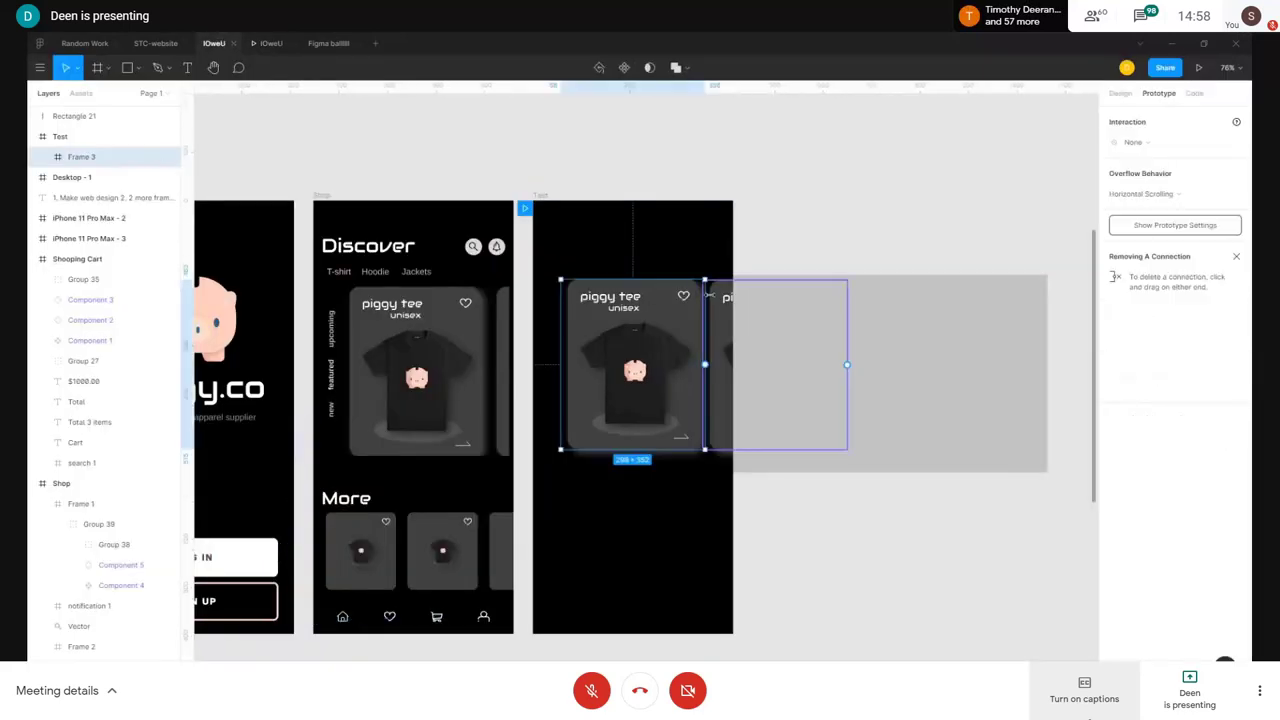
- Resize the grey rectangle to 298 × 348 over the first card to illustrate the card frame's area, and move it beside the Test frame
scroll(573, 279, "up", 5)
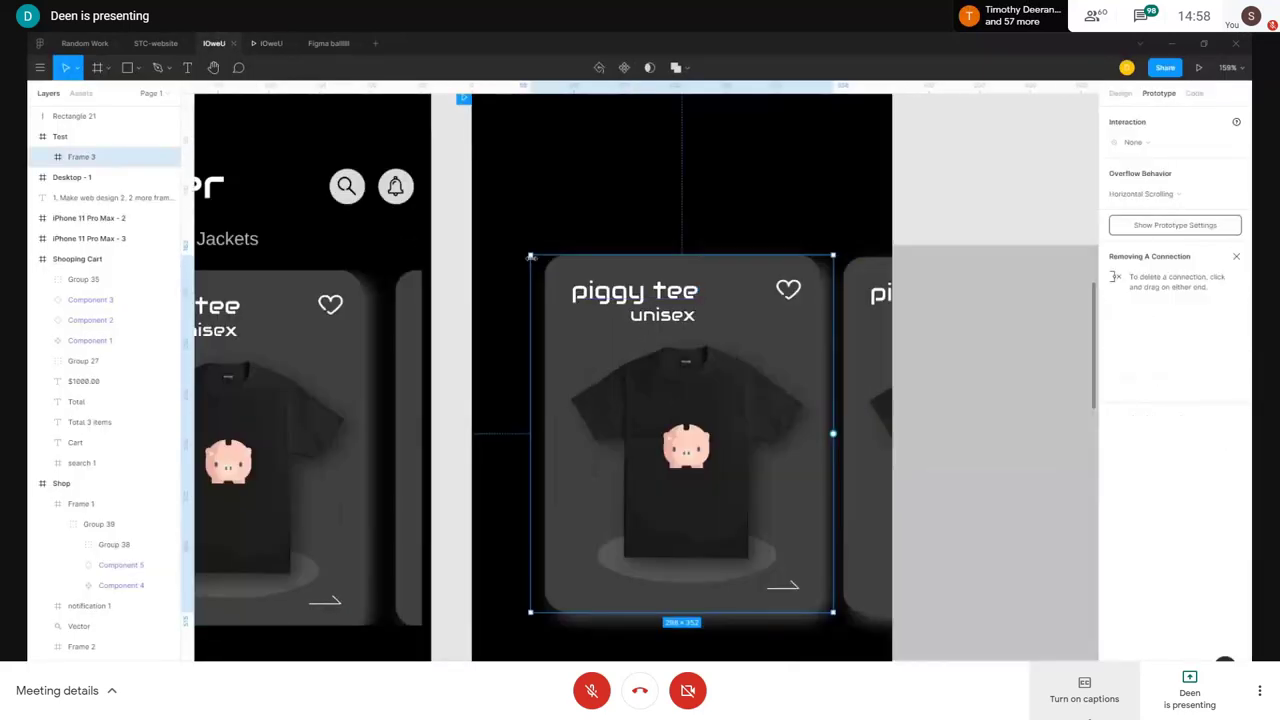
left_click_drag(986, 371, 831, 469)
left_click_drag(535, 260, 961, 469)
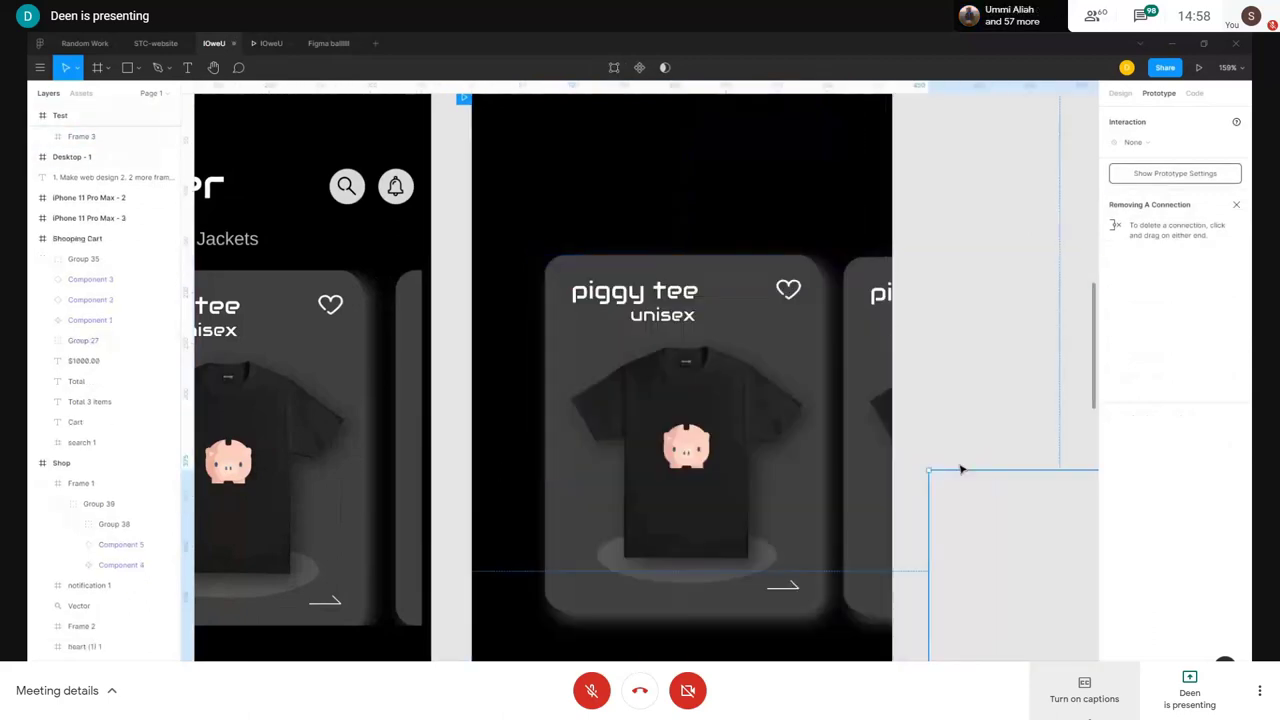
left_click_drag(1040, 548, 650, 343)
left_click_drag(792, 452, 835, 615)
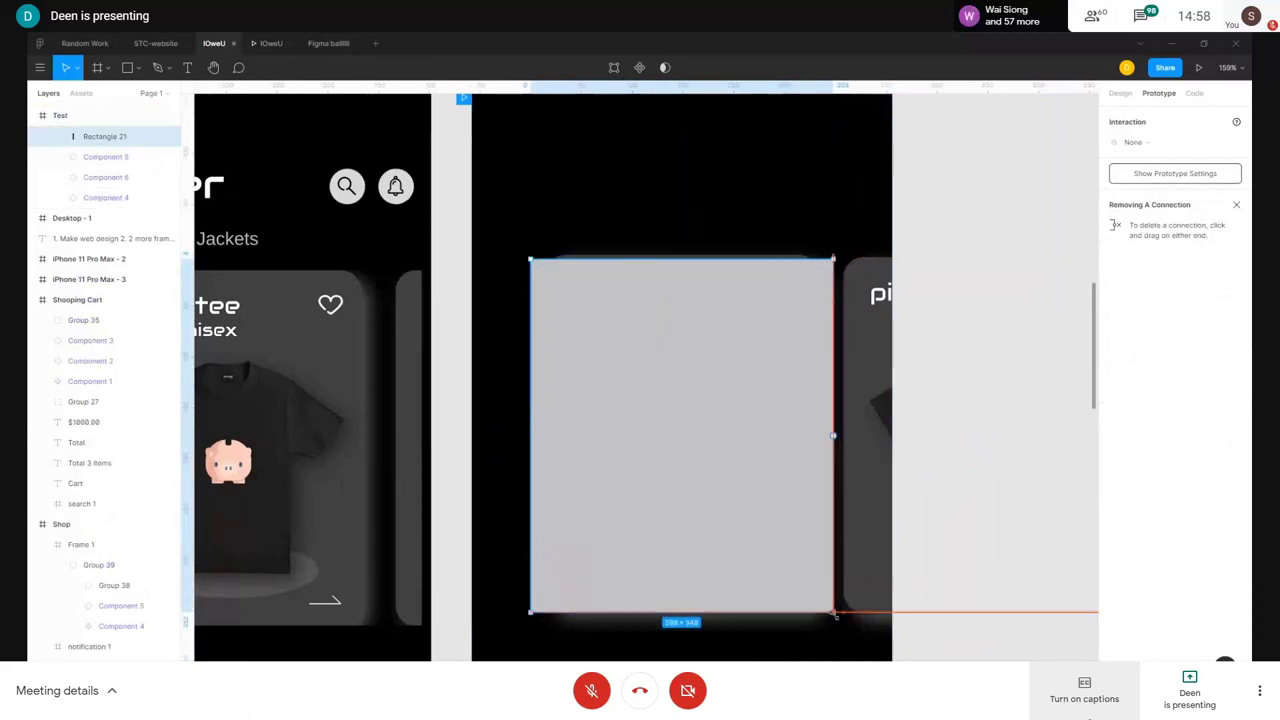
left_click_drag(765, 559, 1120, 445)
- Swipe through the piggy tee cards in the prototype preview again and return to the design file
left_click(268, 44)
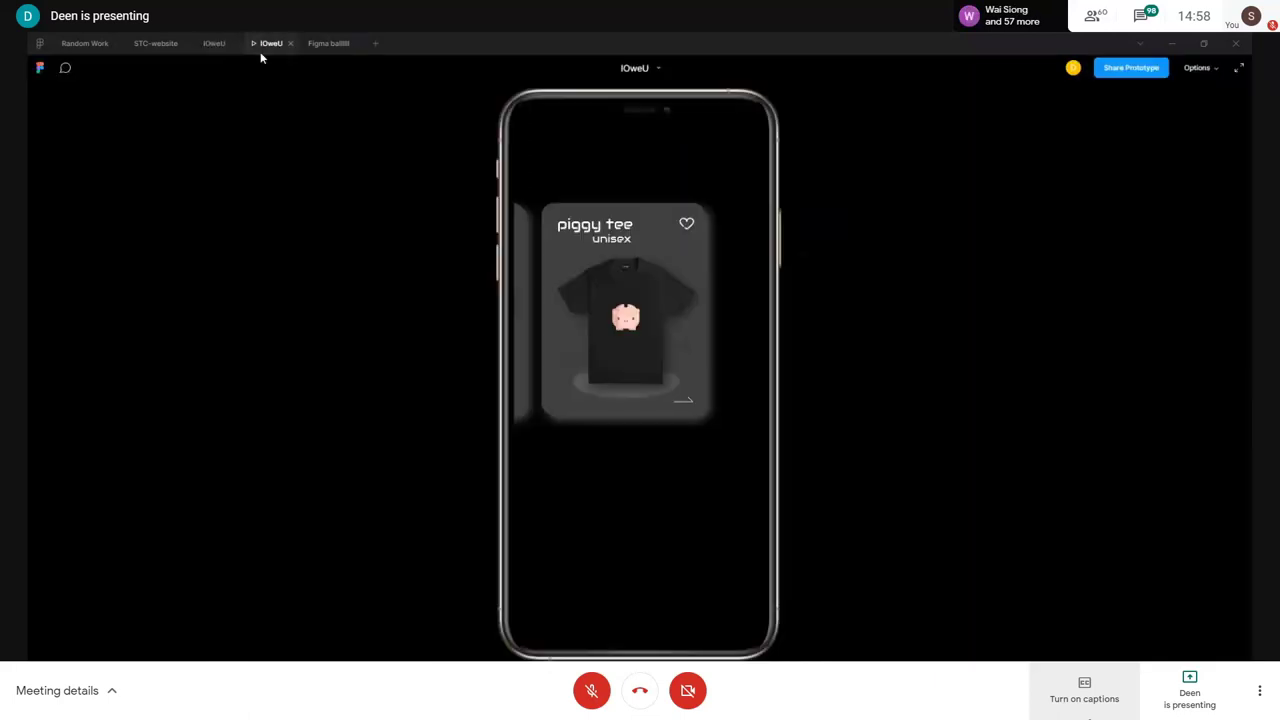
left_click_drag(632, 322, 761, 326)
left_click_drag(608, 276, 437, 286)
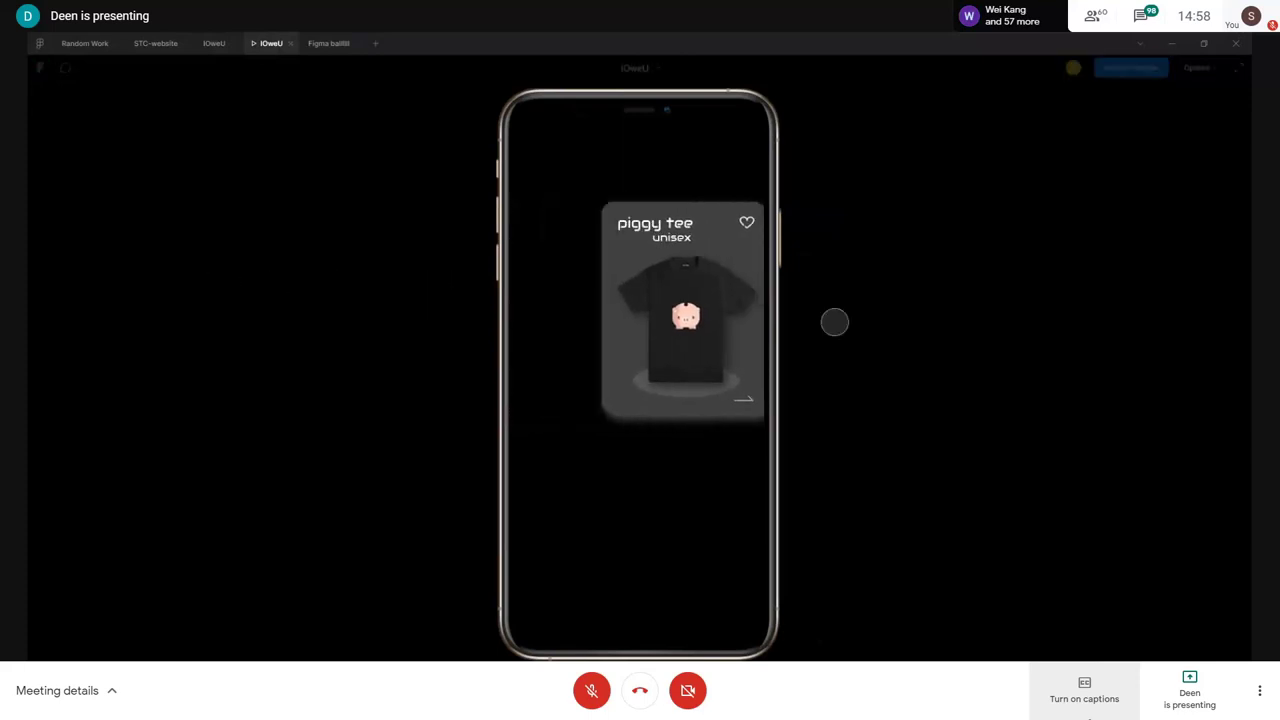
left_click(214, 43)
- Turn on Clip content for the frame around the piggy tee cards
scroll(648, 322, "down", 5)
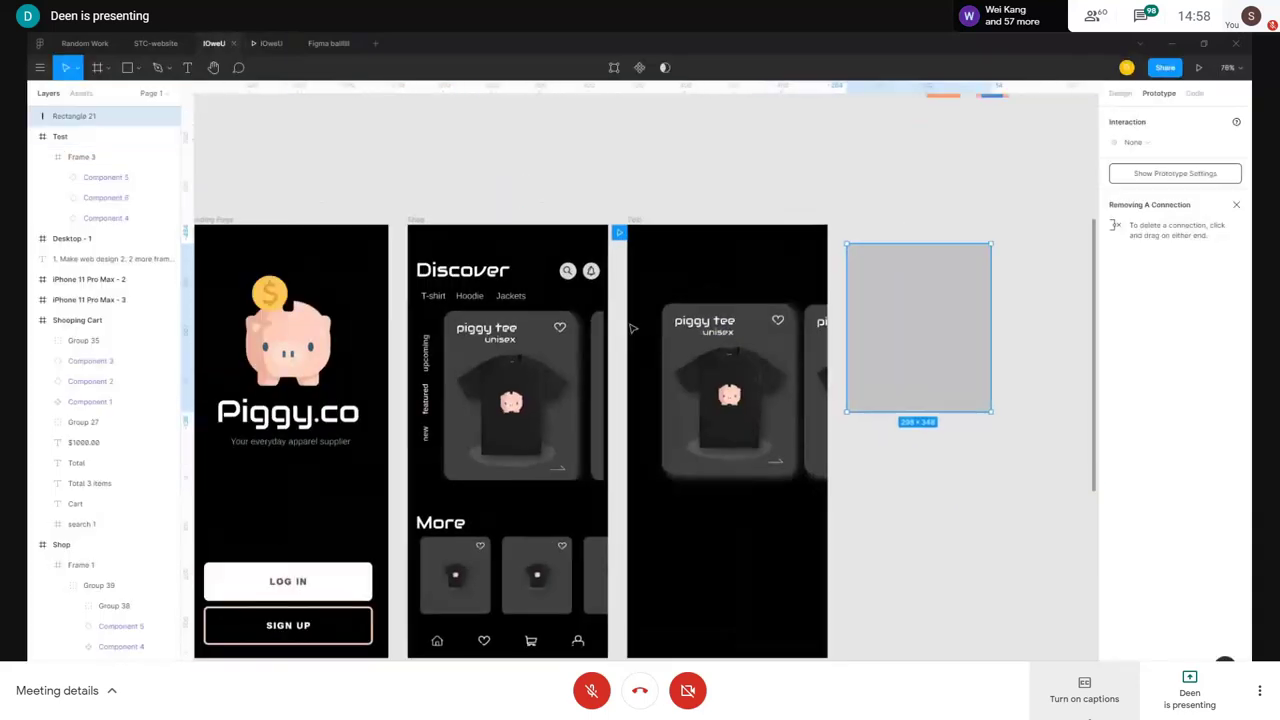
scroll(648, 322, "up", 2)
left_click(690, 380)
scroll(735, 360, "up", 1)
scroll(735, 360, "up", 3)
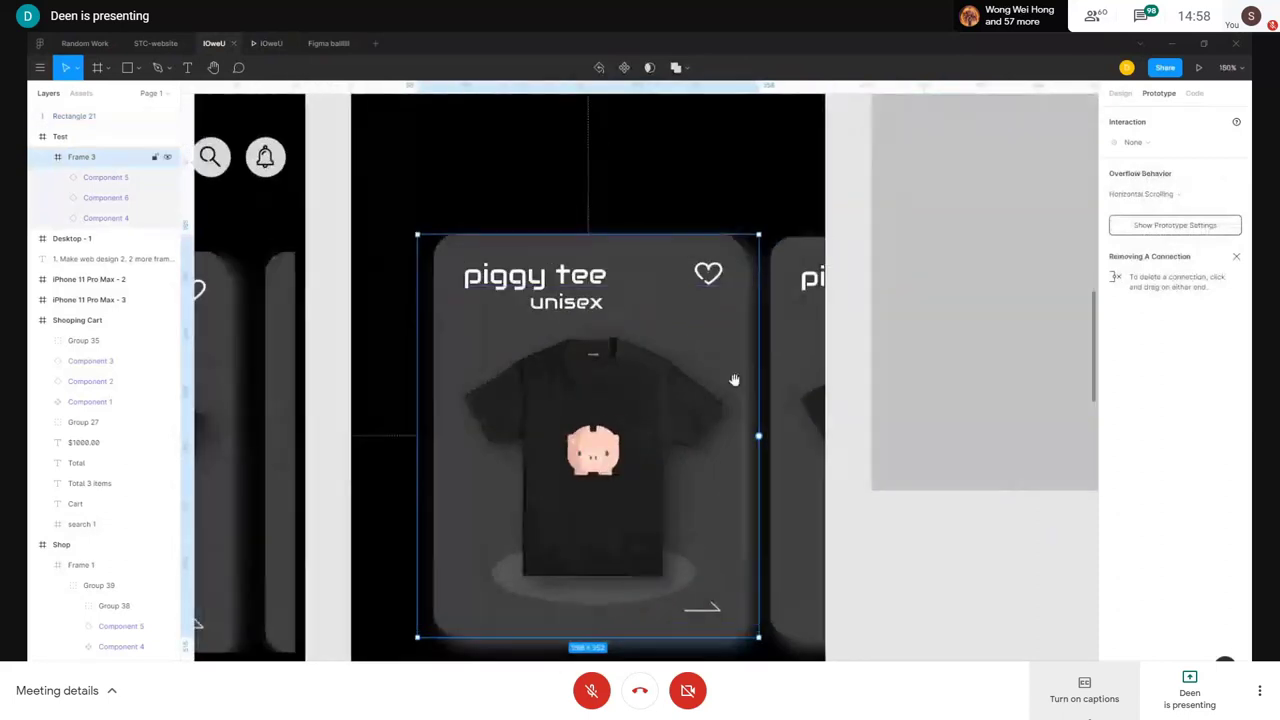
scroll(731, 374, "down", 1)
left_click(1130, 96)
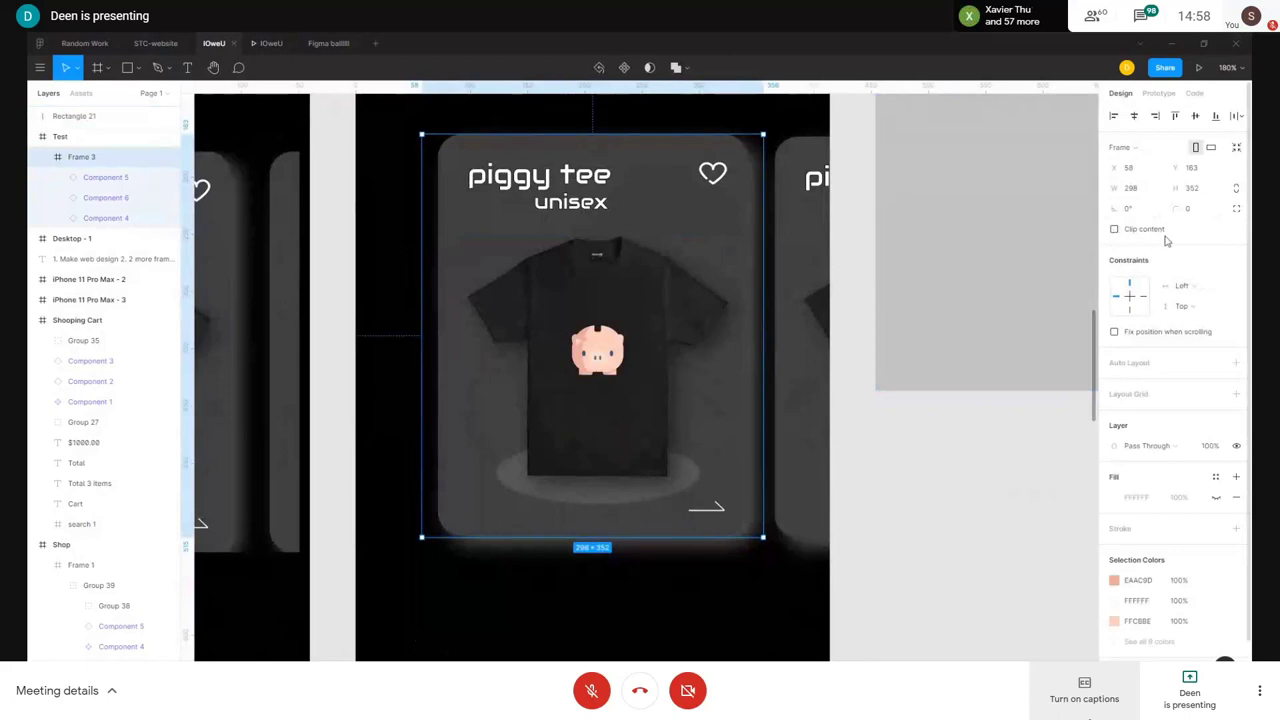
left_click(1114, 230)
- Move the grey rectangle up and away from the Test frame
scroll(825, 335, "up", 2)
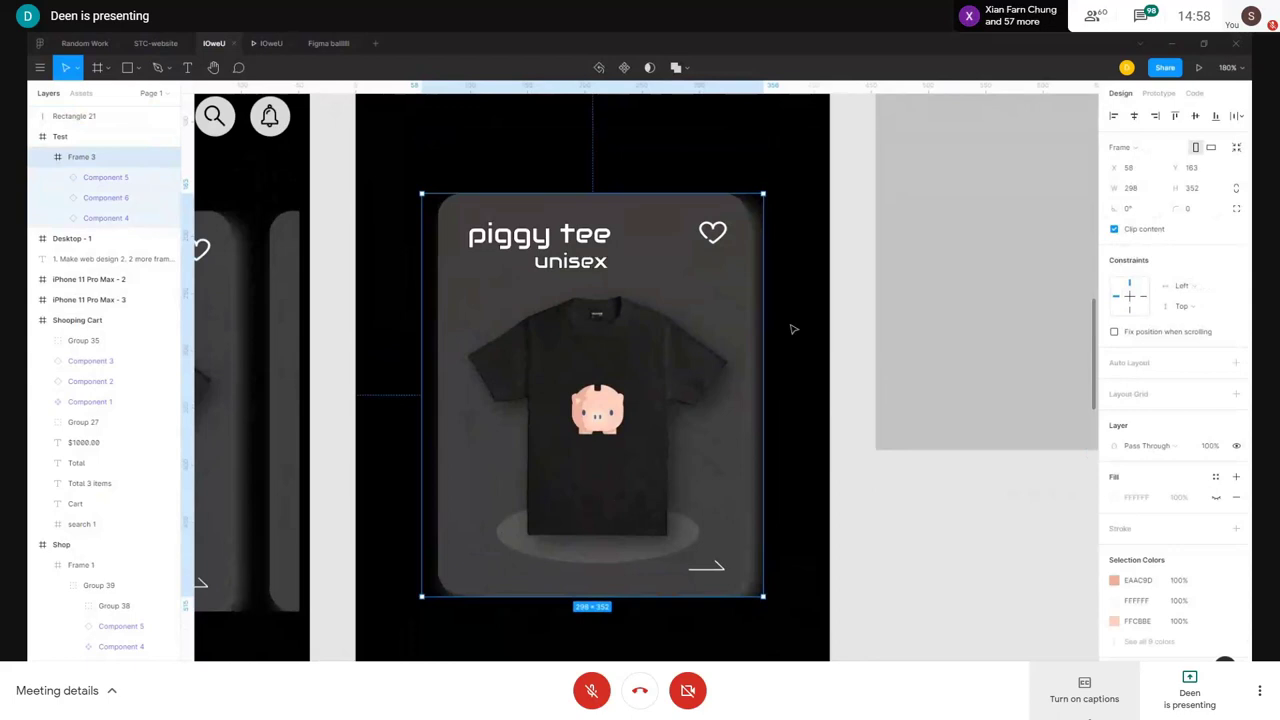
scroll(792, 329, "down", 5)
left_click_drag(937, 306, 1004, 203)
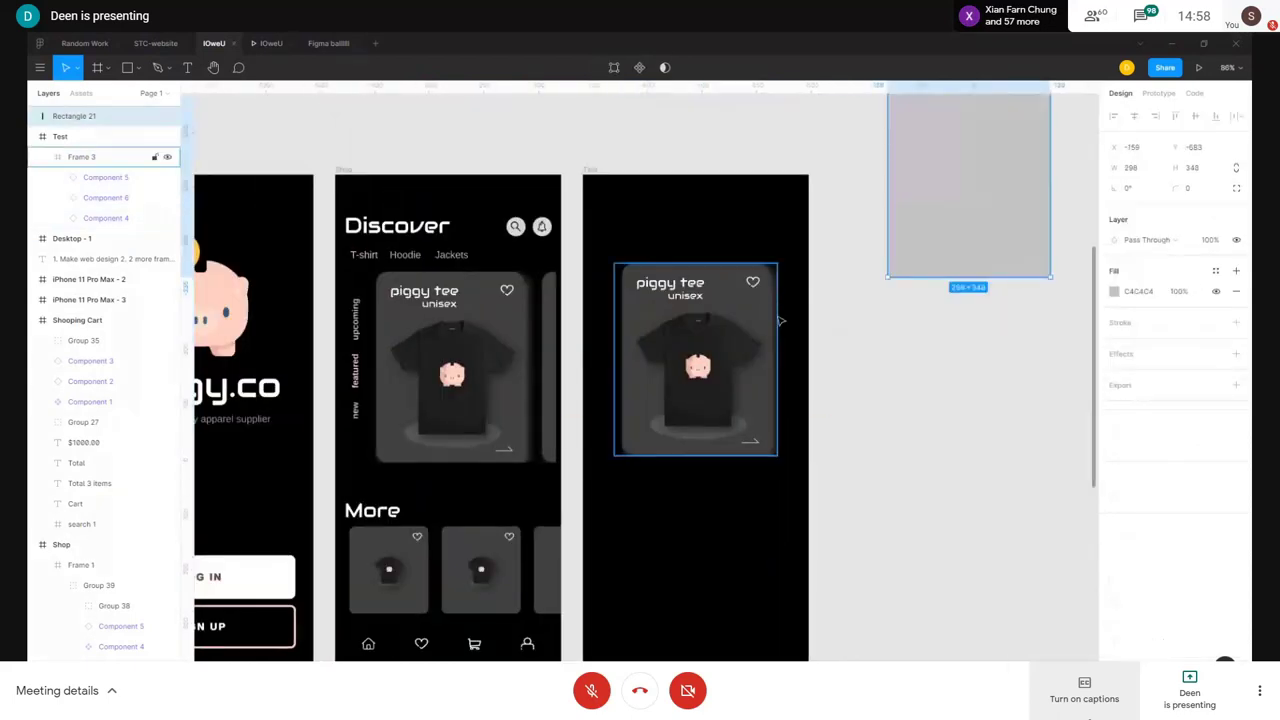
- Widen the frame around the piggy tee cards to 356 × 352, reaching the Test frame's right edge, and move the grey rectangle farther away
left_click(716, 308)
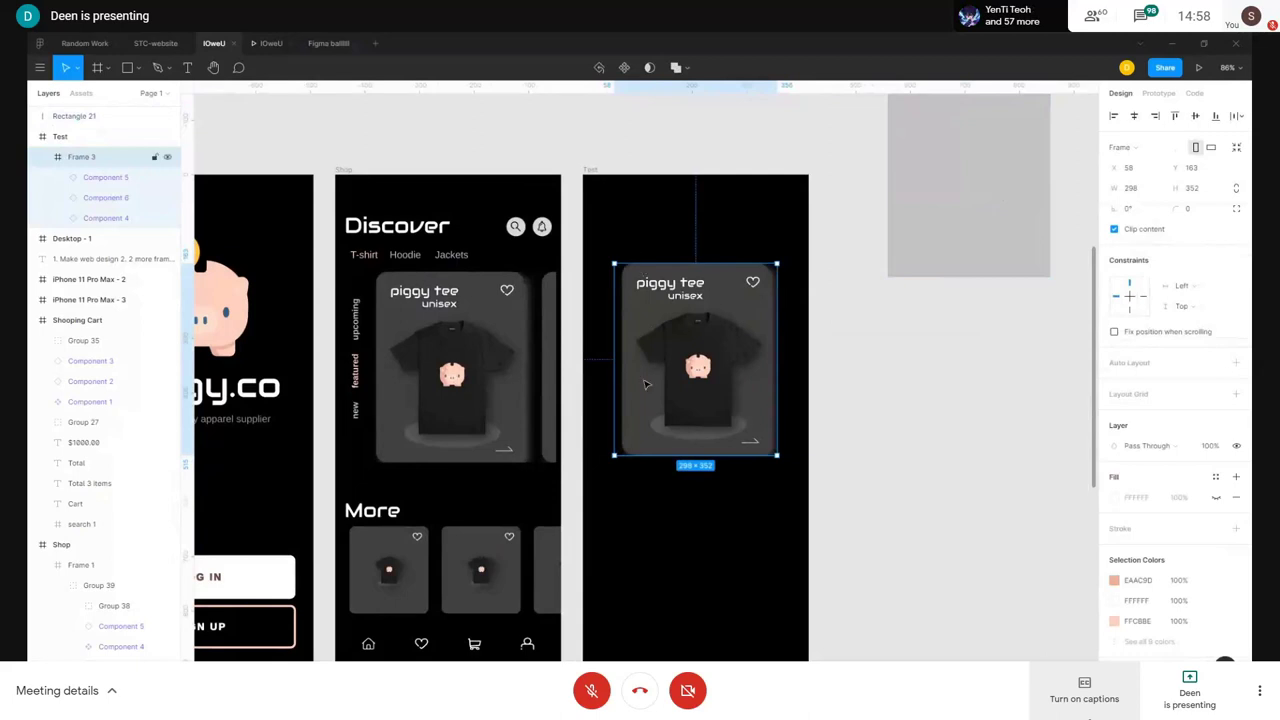
left_click_drag(776, 363, 796, 360)
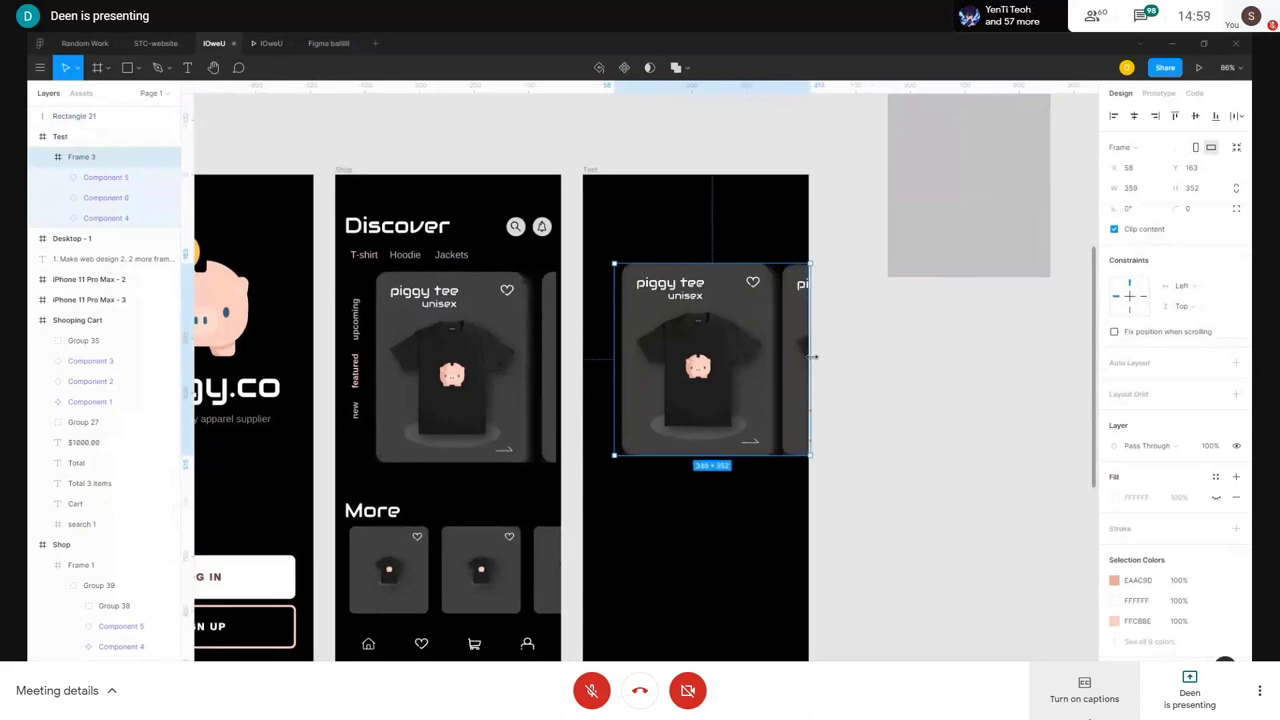
left_click(873, 350)
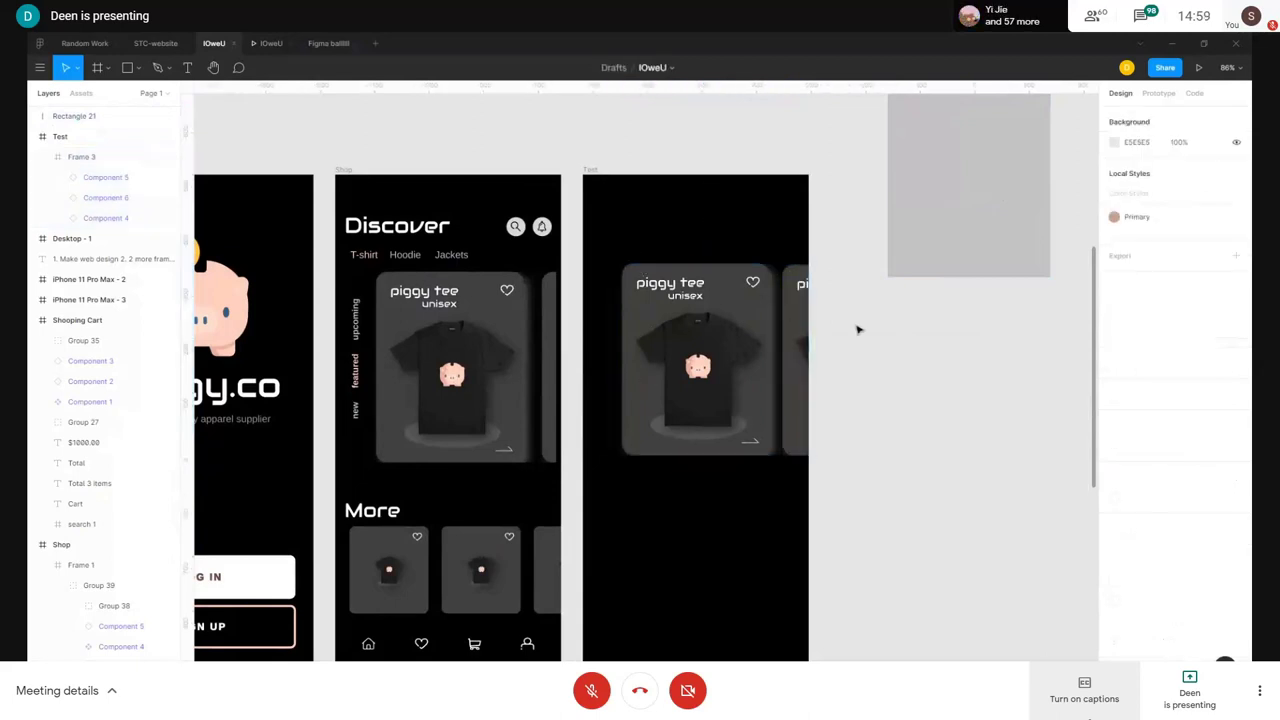
left_click_drag(962, 205, 1008, 232)
left_click(700, 310)
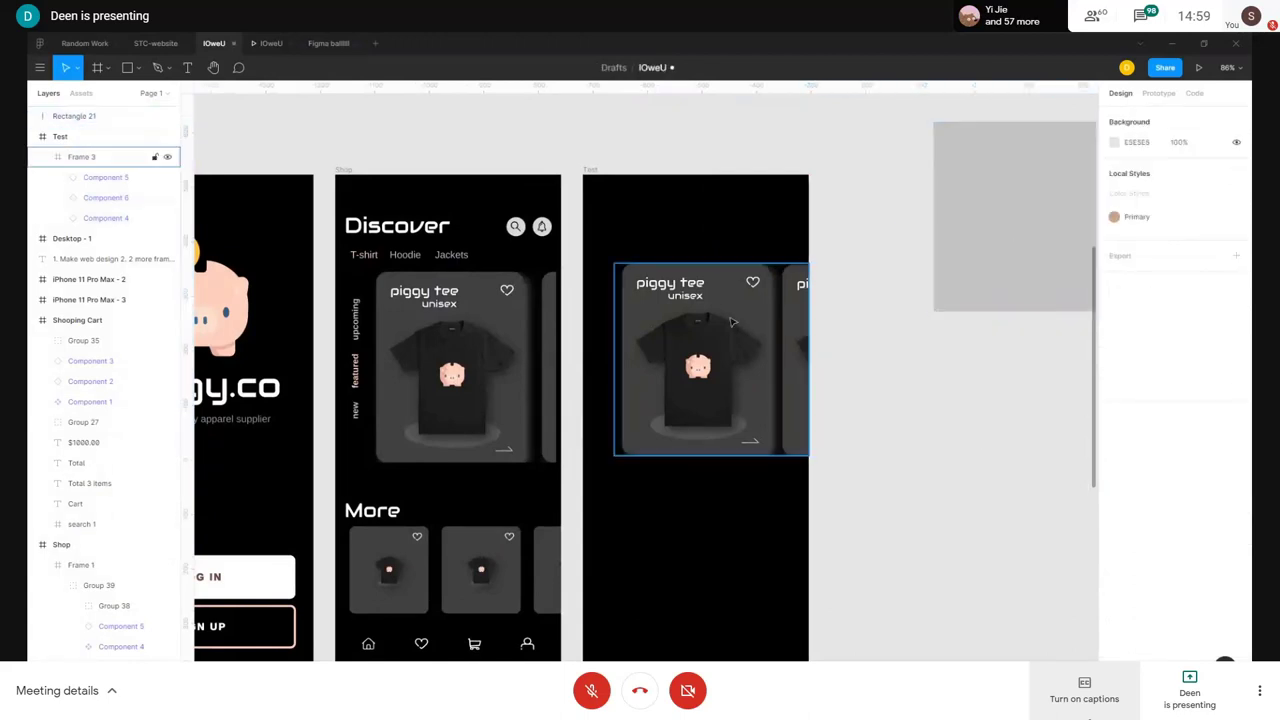
- Swipe through the widened row of piggy tee cards in the prototype preview and return to the design file
left_click(271, 44)
left_click_drag(711, 266, 606, 280)
left_click_drag(702, 270, 606, 278)
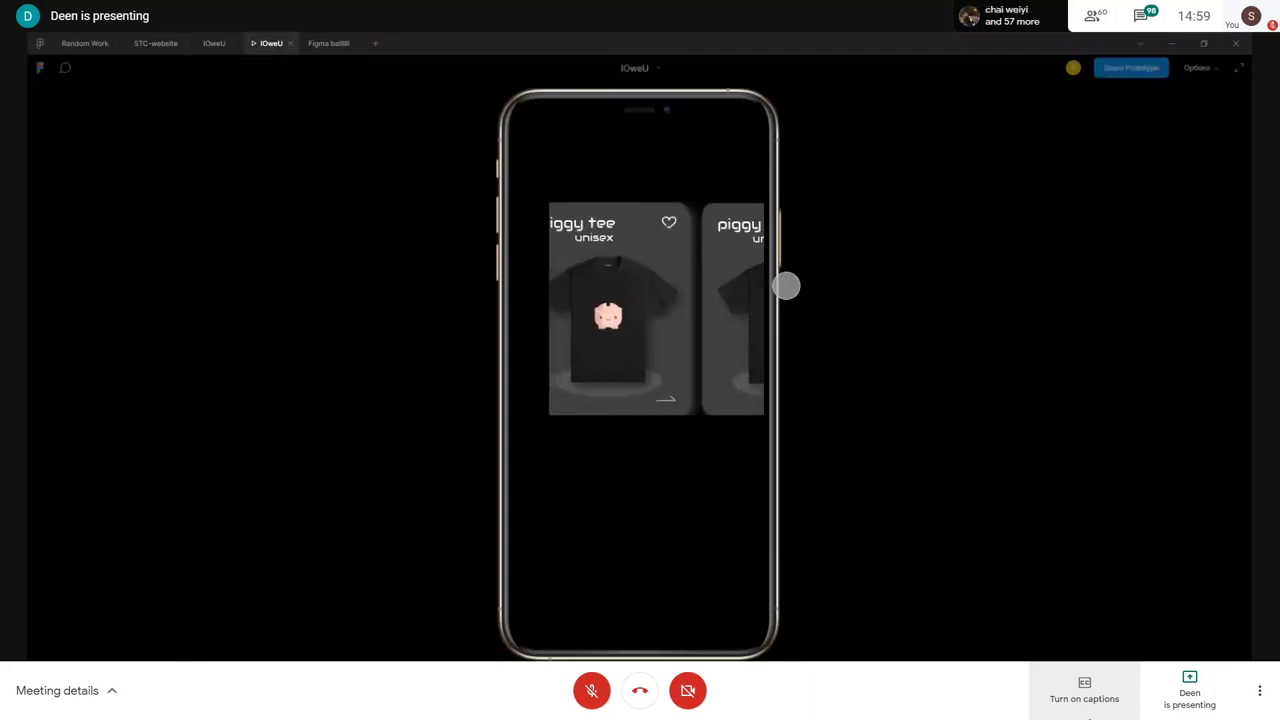
left_click_drag(743, 286, 718, 278)
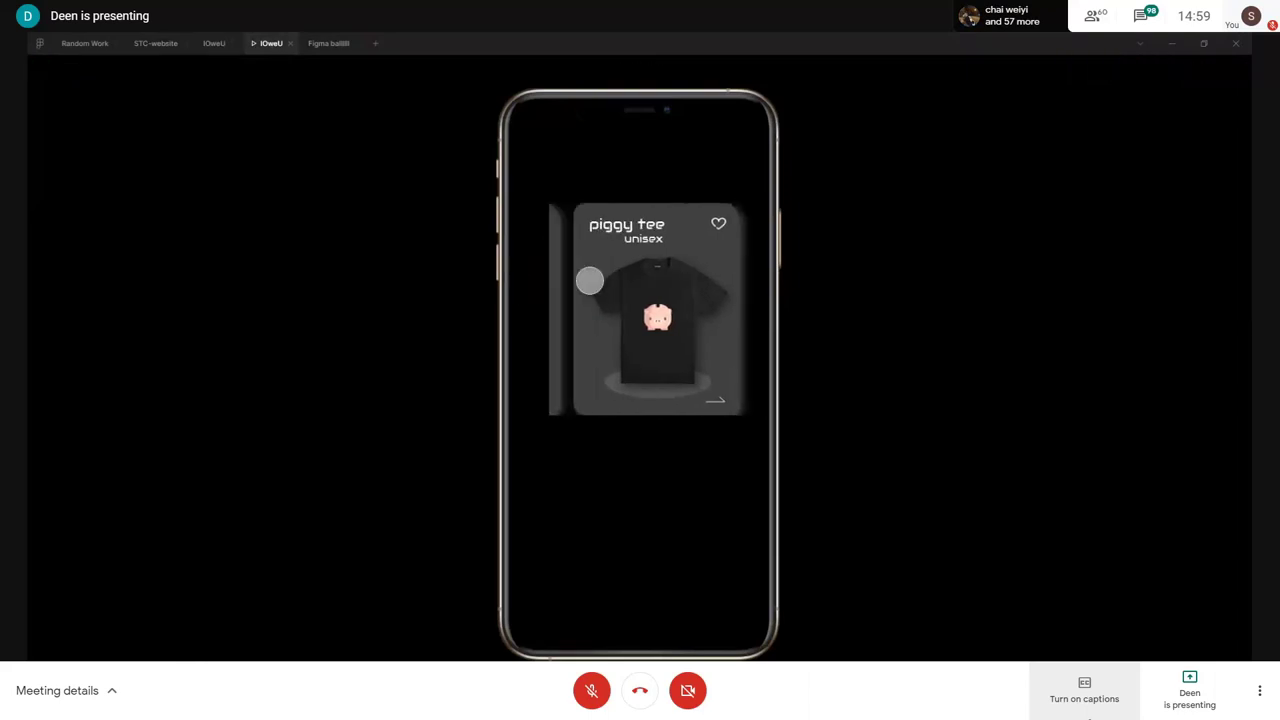
left_click(214, 43)
- Place a copy of the piggy tee cart item below the third item on the Shopping Cart screen
scroll(549, 523, "down", 3)
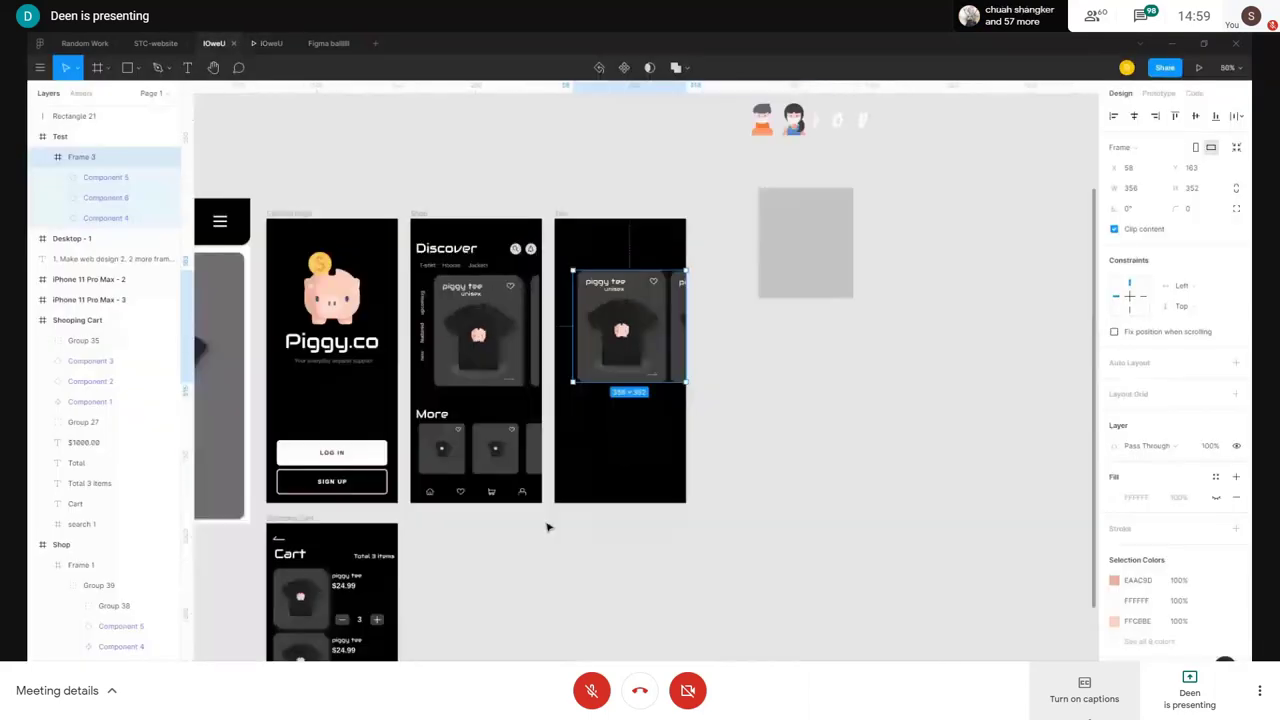
scroll(757, 437, "up", 5)
scroll(643, 503, "up", 5)
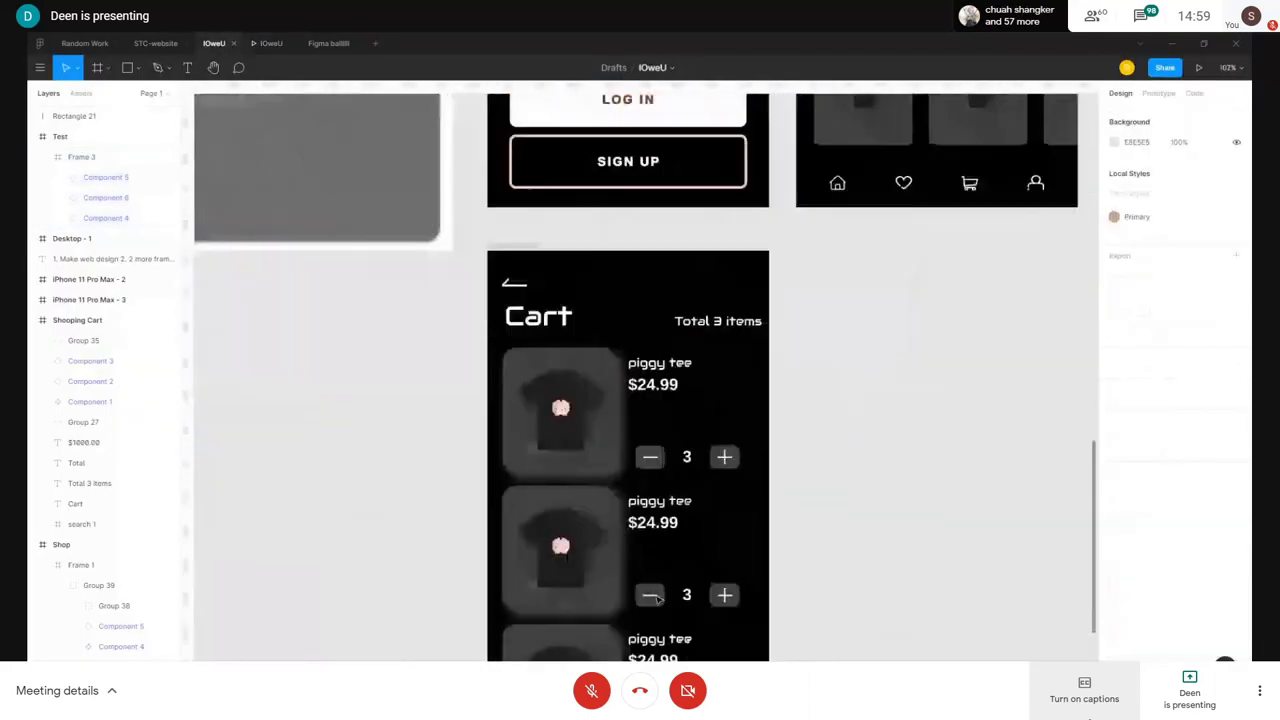
scroll(560, 480, "down", 2)
scroll(555, 420, "down", 4)
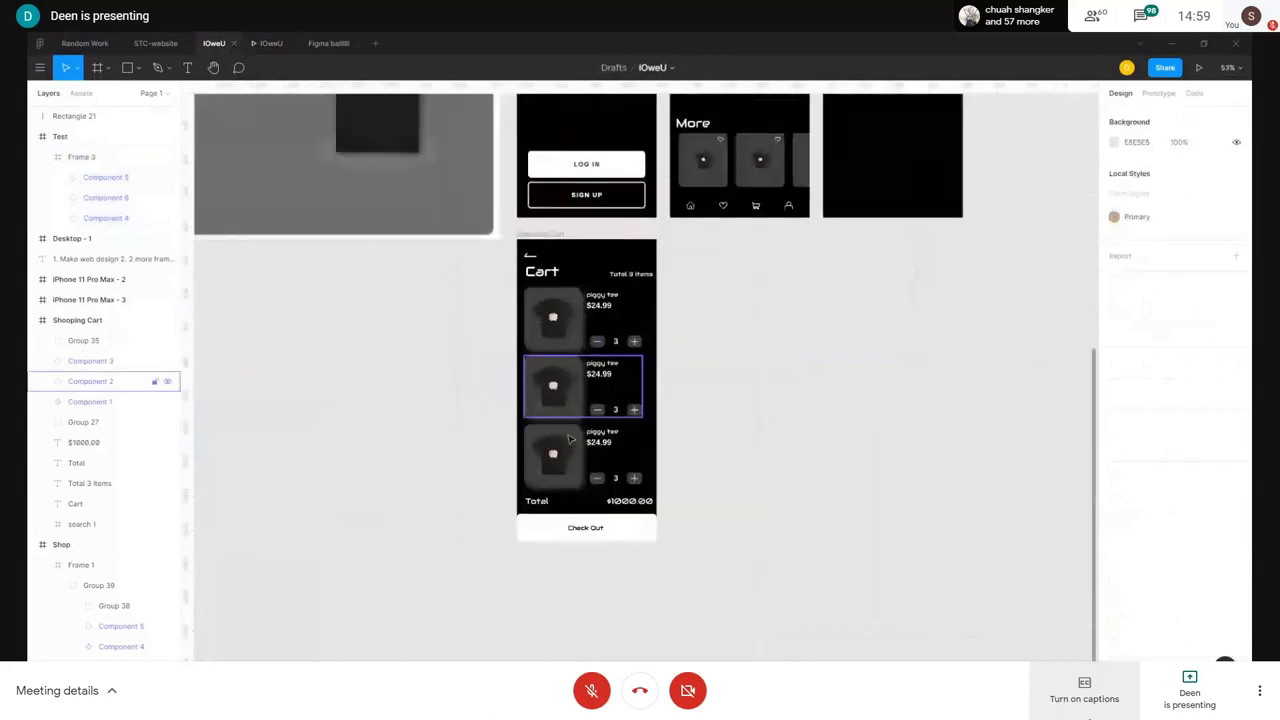
scroll(544, 356, "up", 3)
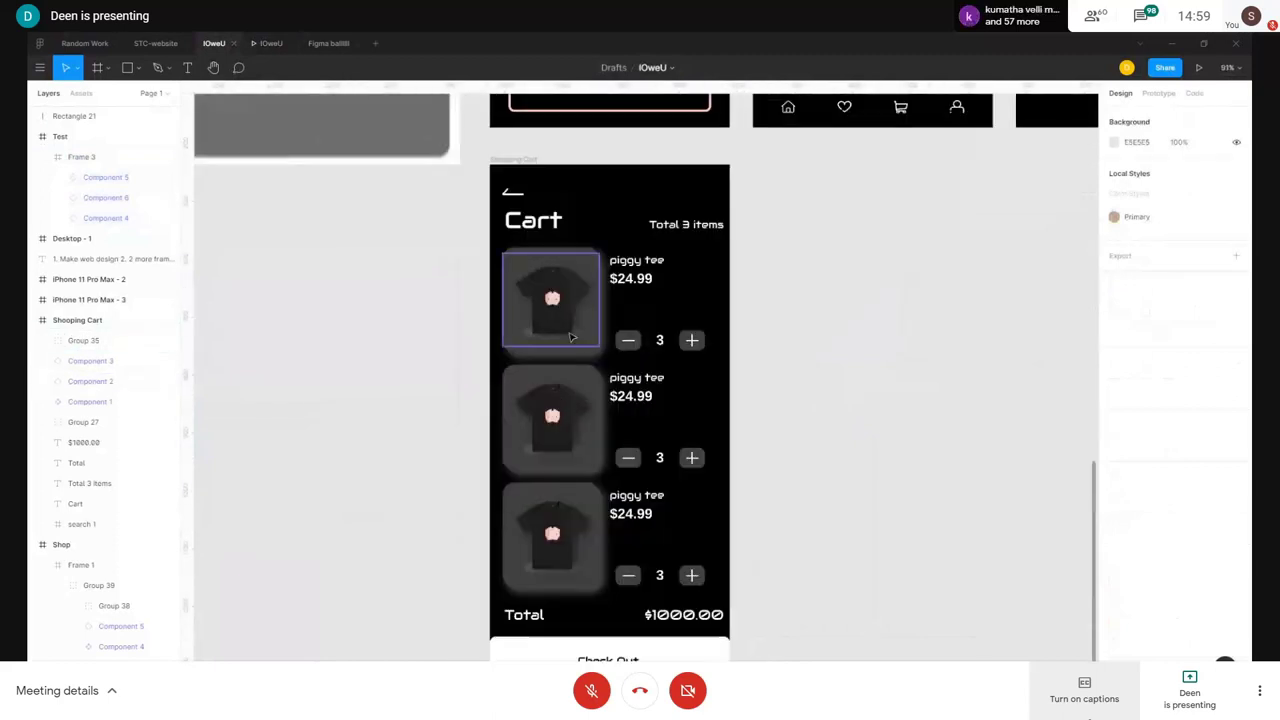
left_click(565, 253)
scroll(537, 345, "up", 2)
scroll(560, 450, "down", 1)
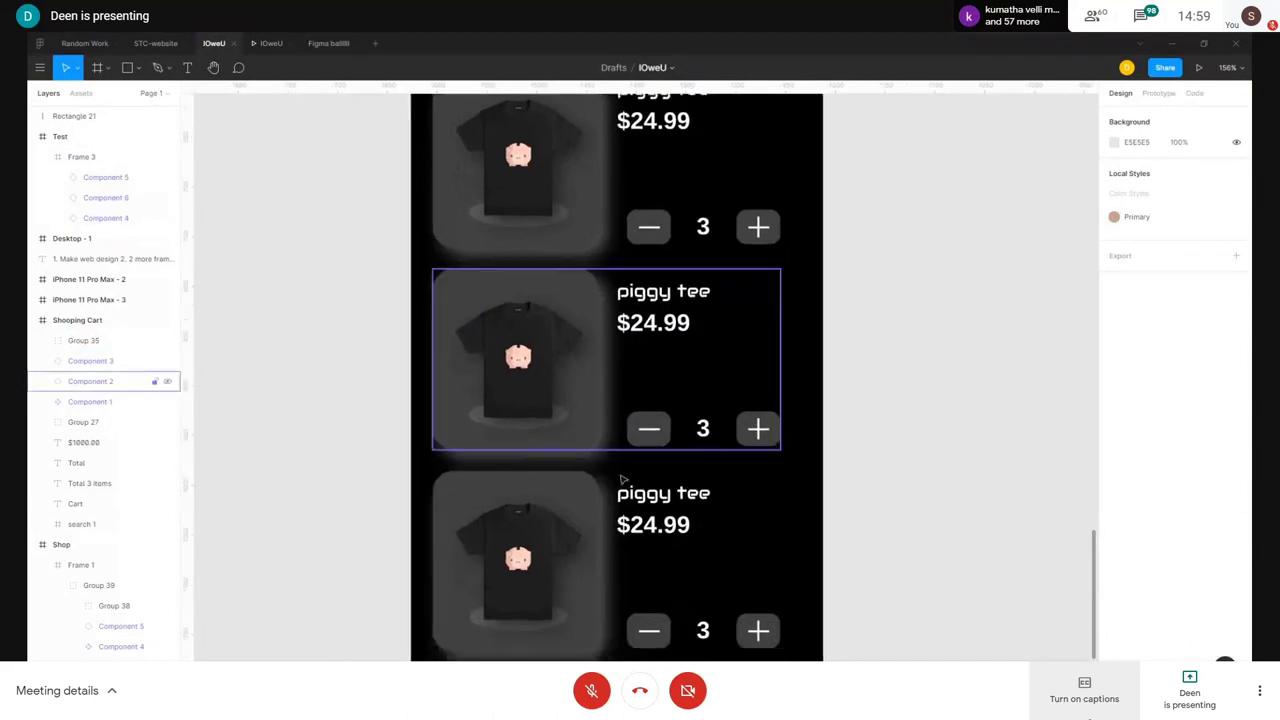
left_click(568, 558)
left_click_drag(592, 541, 563, 636)
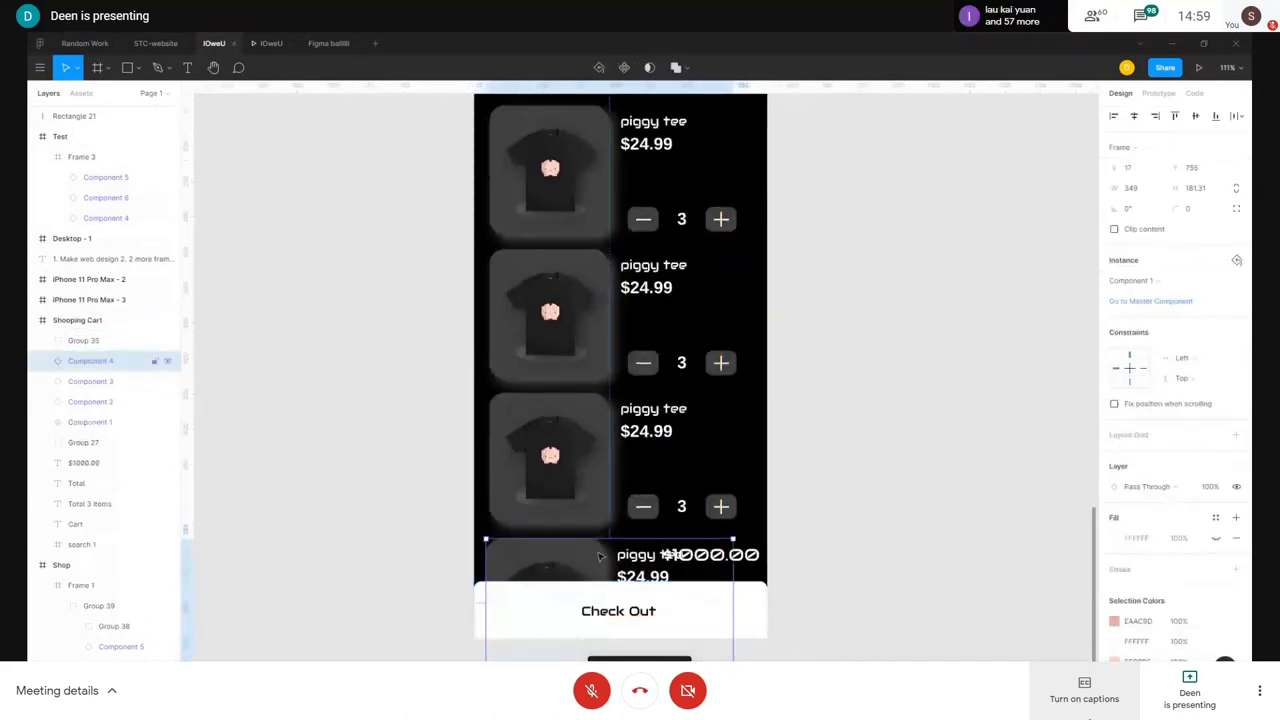
- Delete the copied fourth cart item from the Shopping Cart screen
scroll(690, 410, "up", 3)
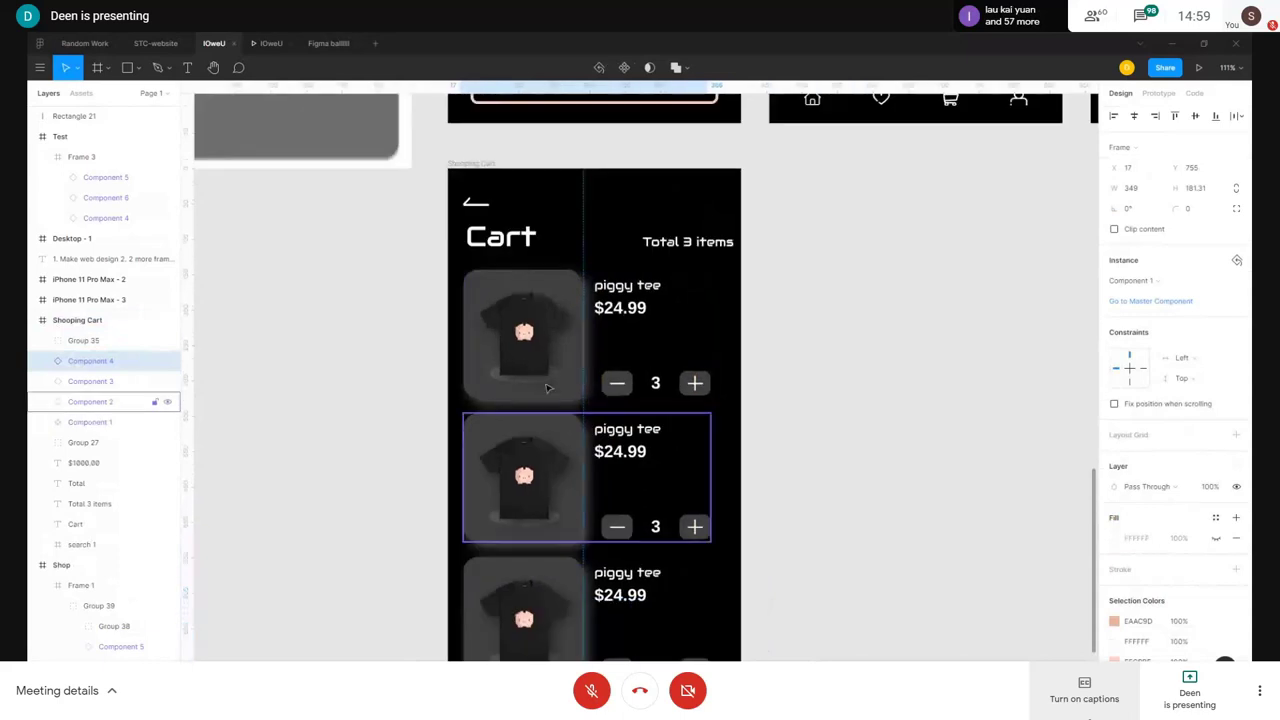
scroll(553, 470, "down", 3)
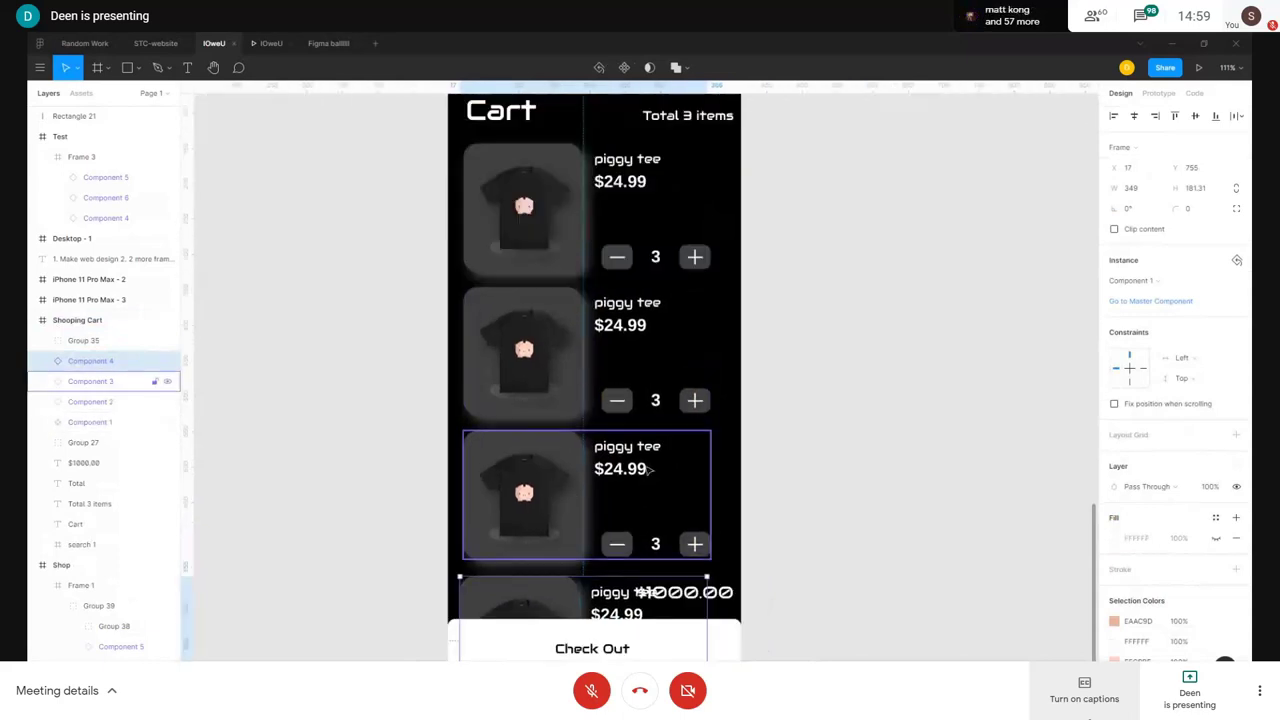
key("Delete")
- Move the grey rectangle beside the Shopping Cart screen, directly under the Shop frame
scroll(845, 342, "down", 5)
scroll(845, 342, "up", 5)
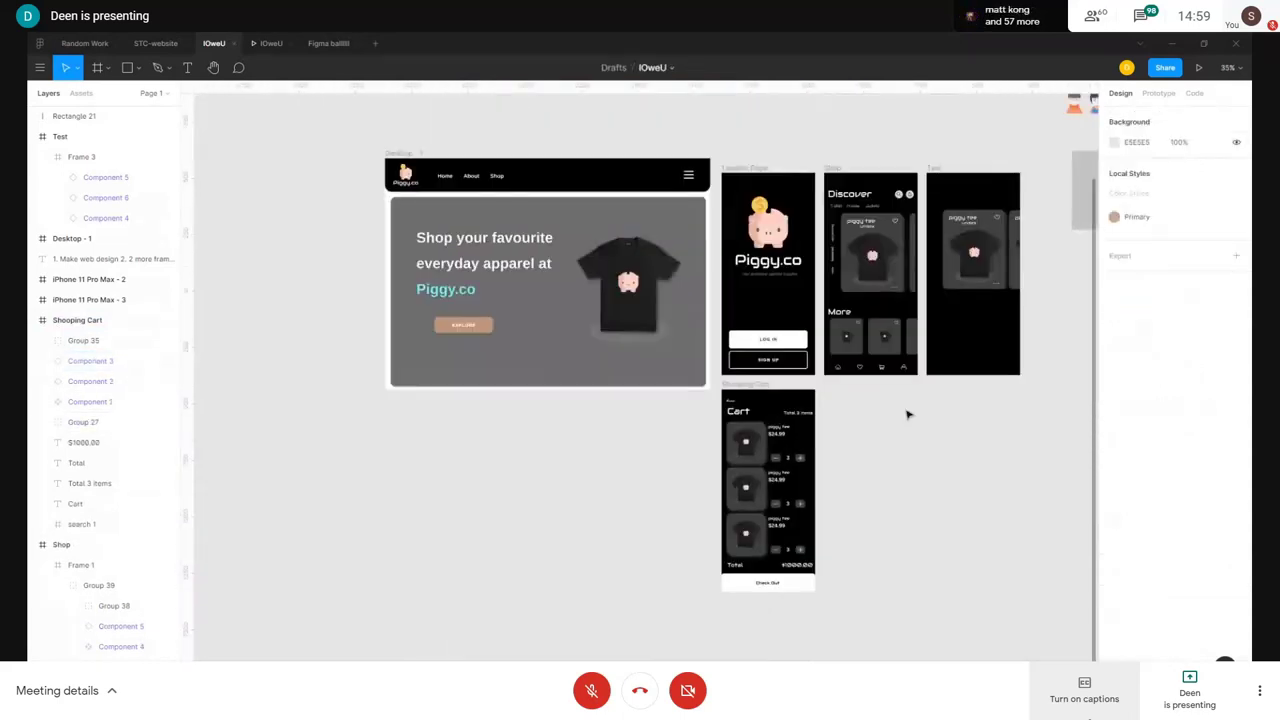
scroll(908, 414, "right", 5)
scroll(886, 486, "down", 3)
scroll(896, 399, "left", 3)
scroll(839, 471, "up", 1)
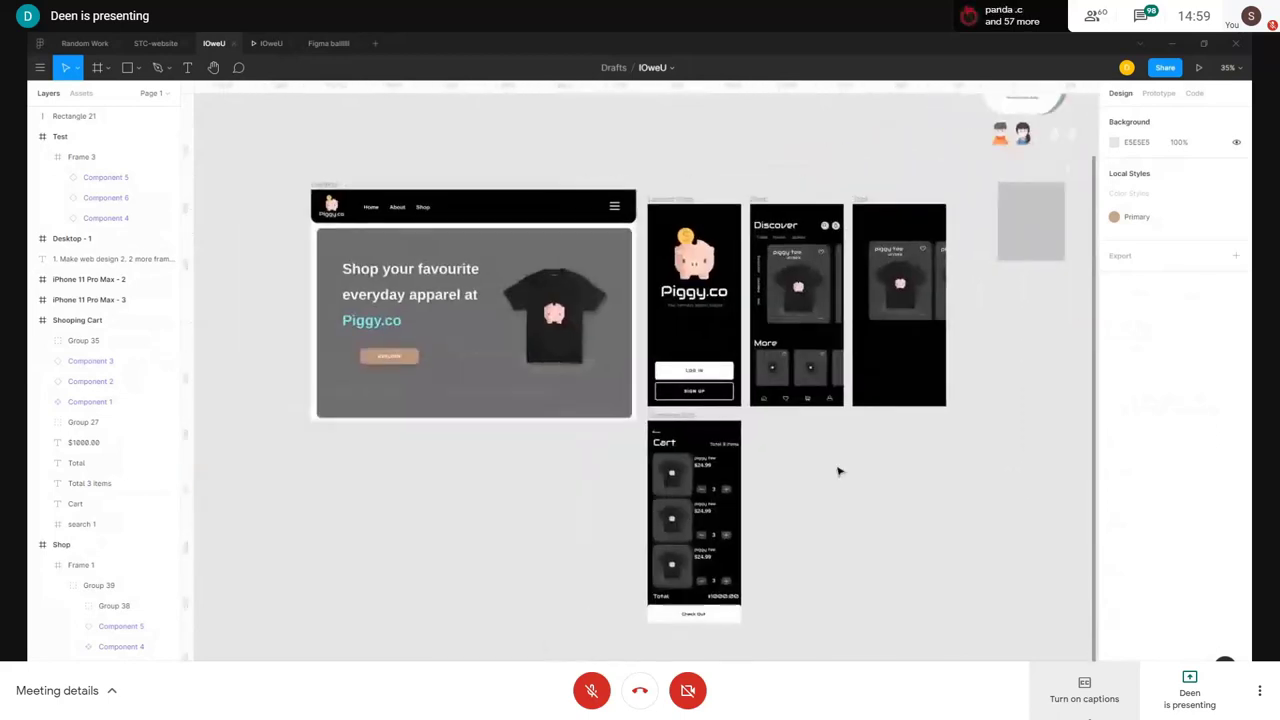
left_click_drag(1050, 220, 802, 460)
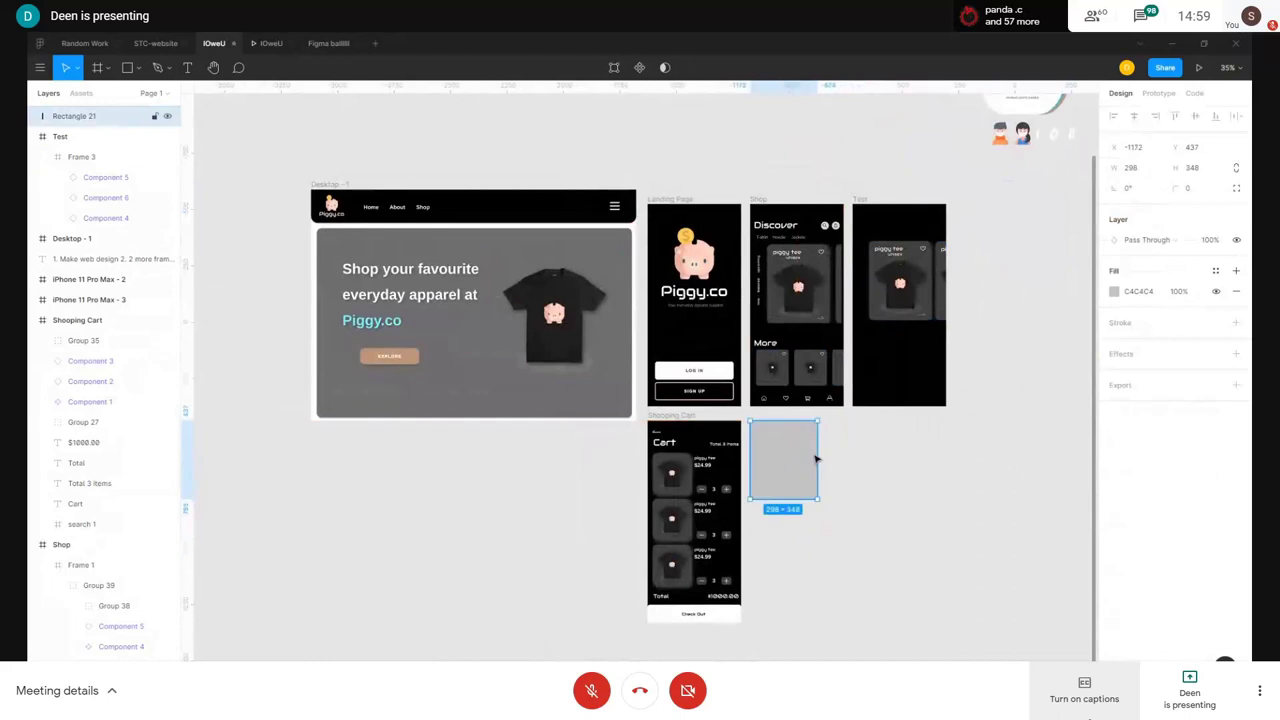
left_click(1088, 496)
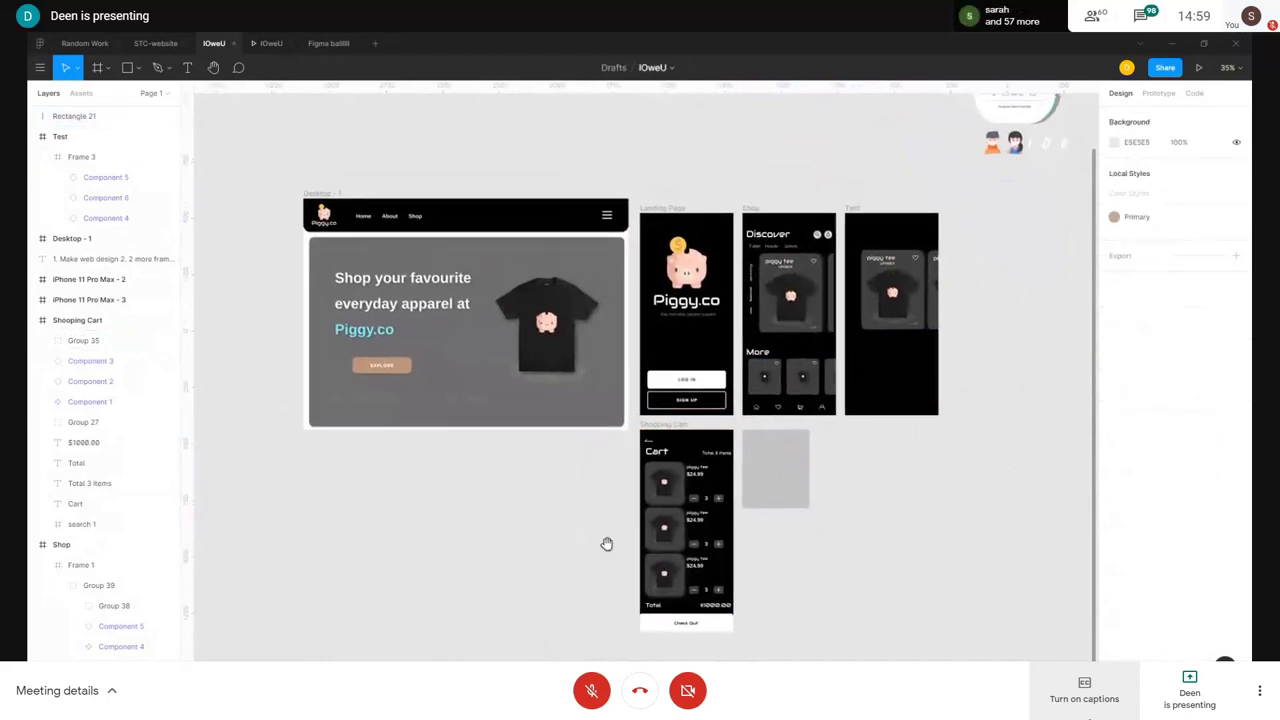
- Add an export setting to the Shop frame
scroll(606, 543, "up", 1)
scroll(606, 543, "left", 1)
scroll(874, 520, "up", 5)
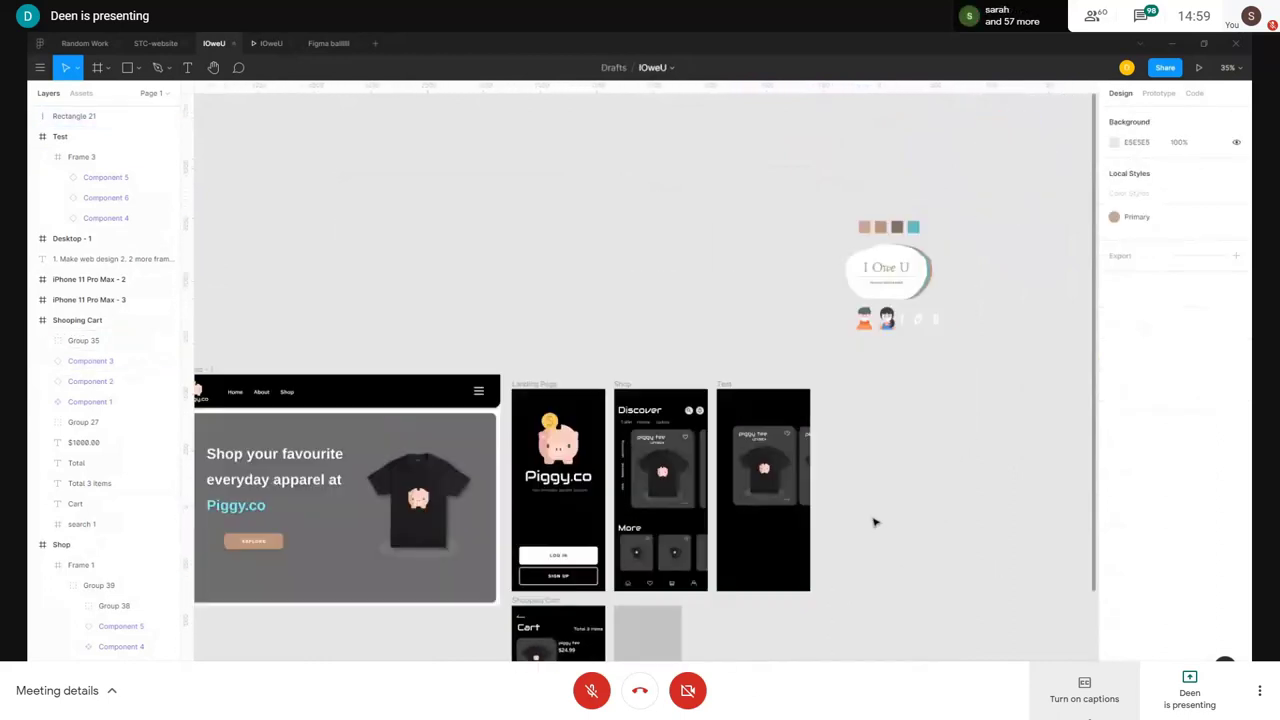
scroll(650, 423, "up", 1)
scroll(650, 423, "left", 1)
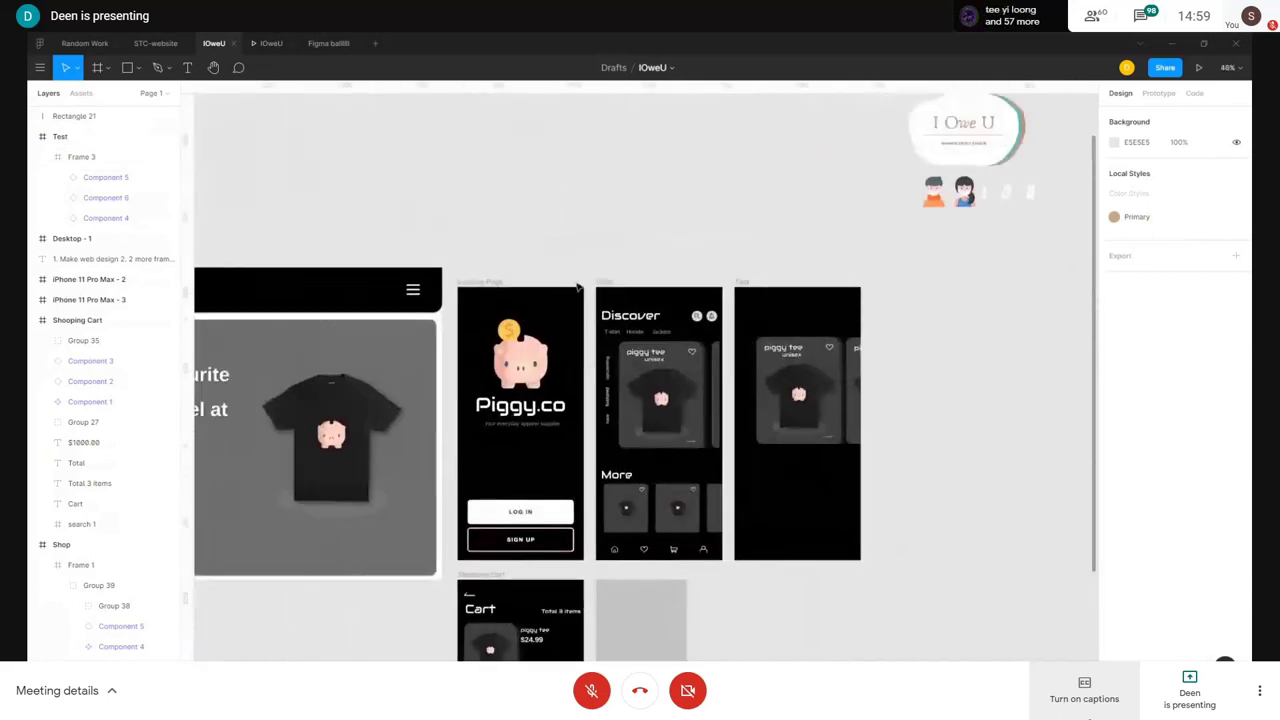
left_click(603, 283)
scroll(680, 480, "up", 3)
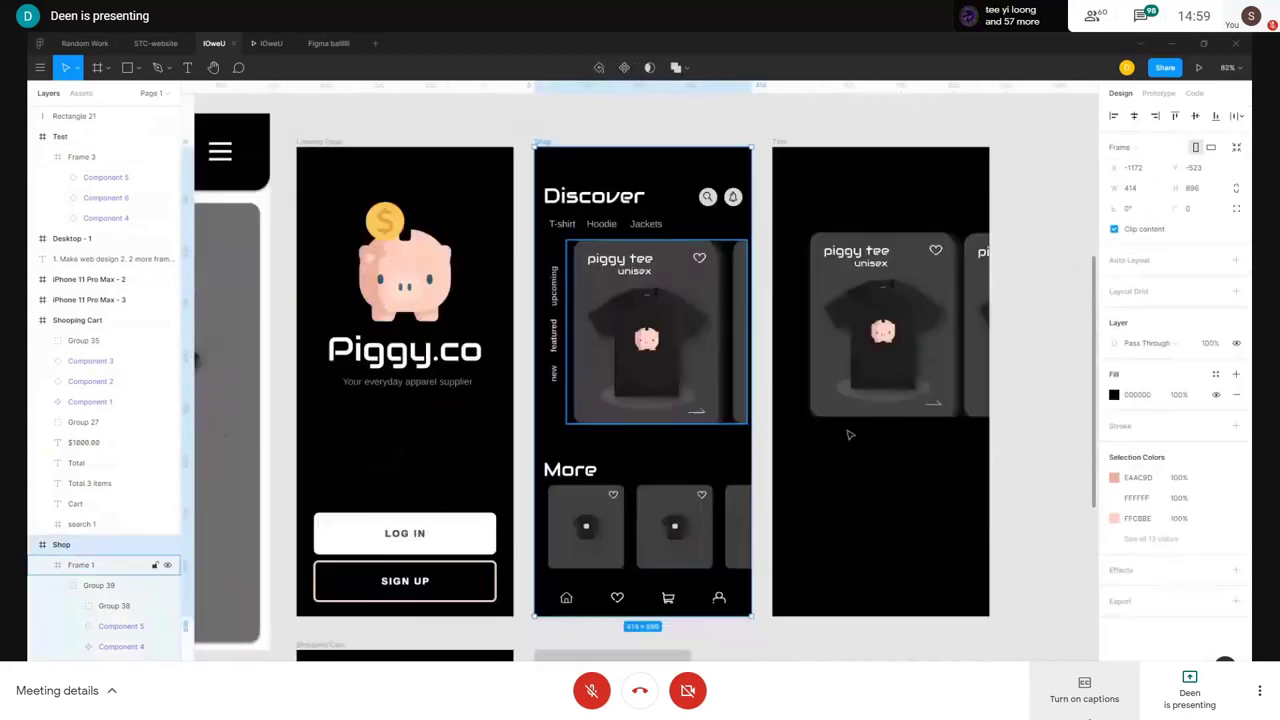
left_click(1136, 606)
- Examine the scale and file format choices in the Shop frame's export settings, keeping 1x and PNG
scroll(1006, 600, "down", 2)
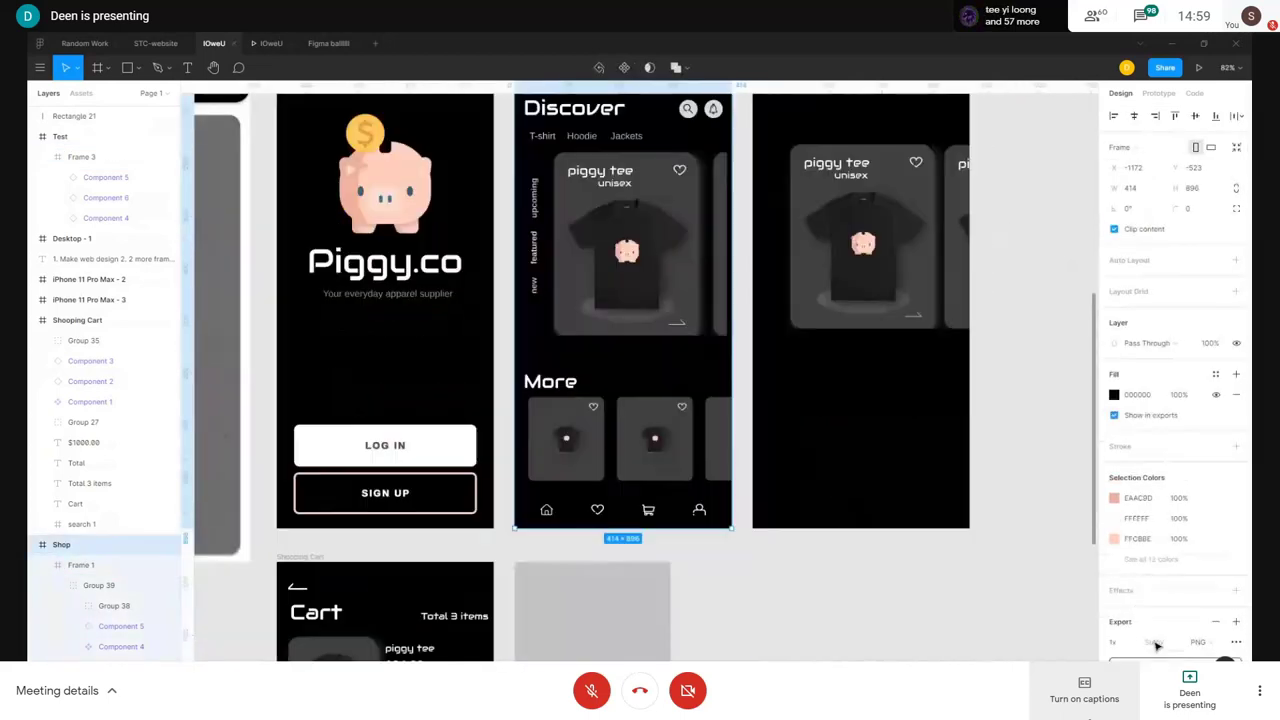
scroll(1183, 630, "down", 1)
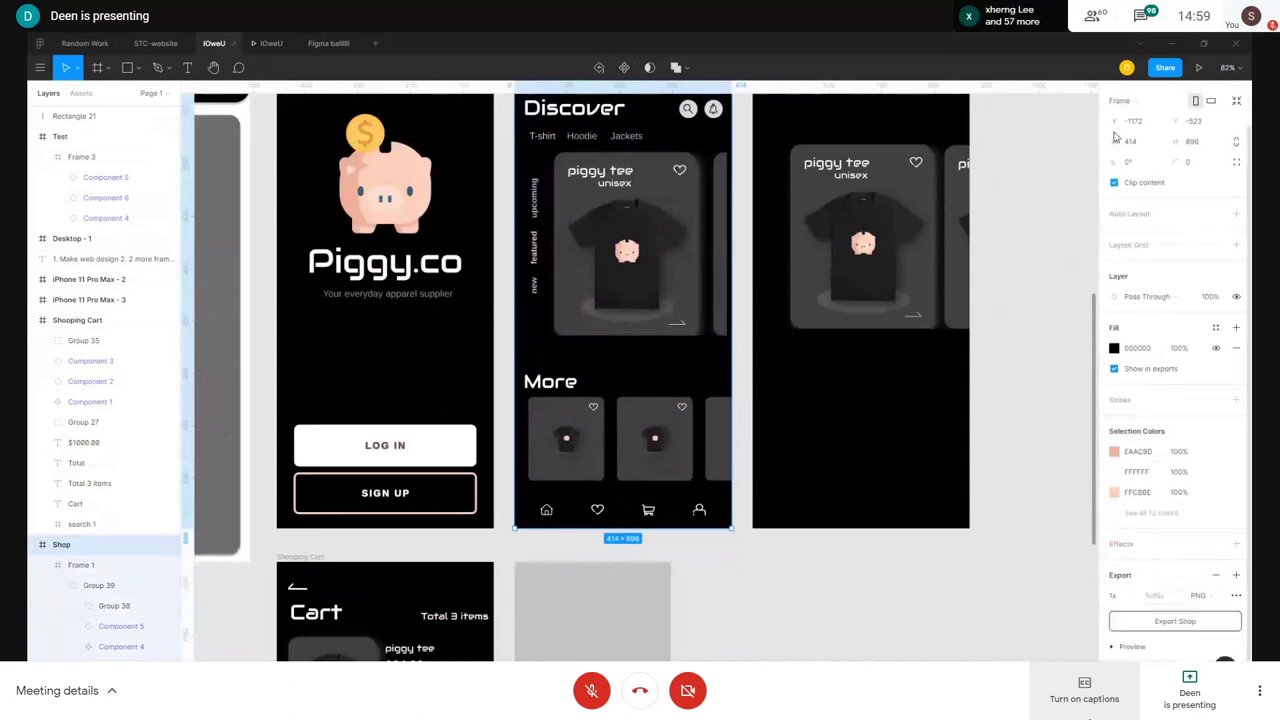
scroll(880, 276, "up", 2)
left_click(869, 127)
scroll(740, 290, "up", 1)
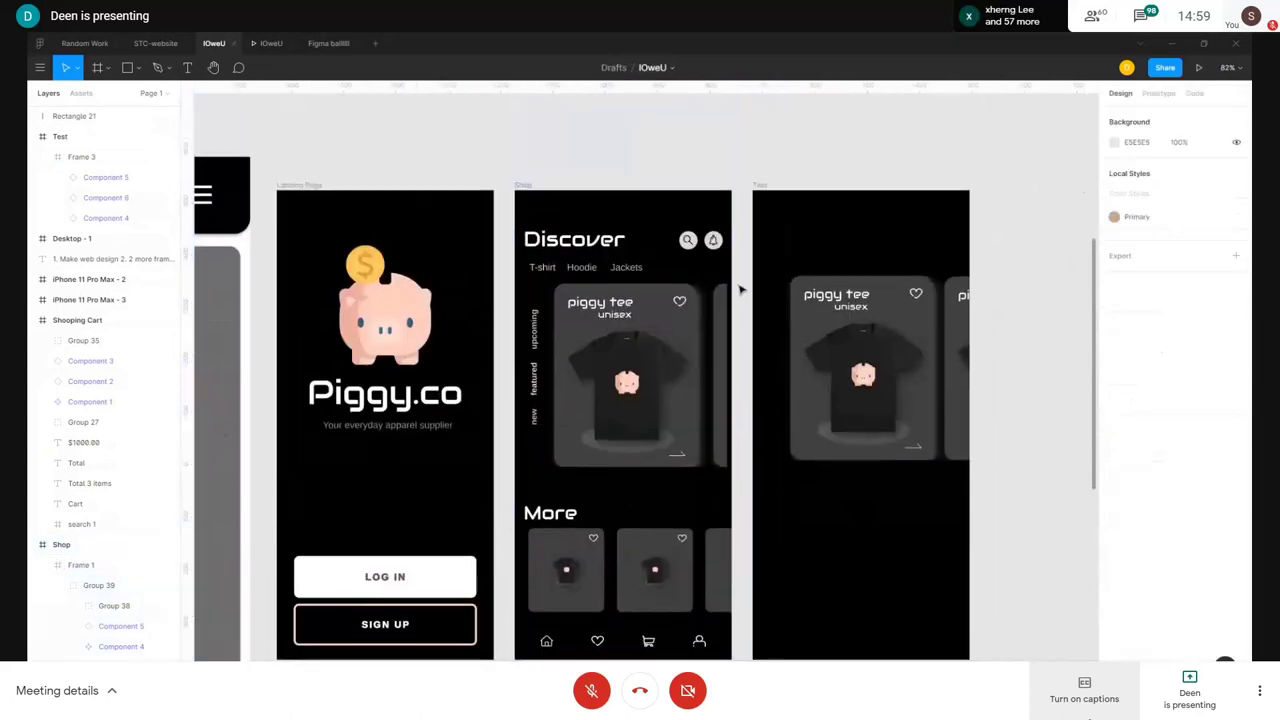
left_click(531, 185)
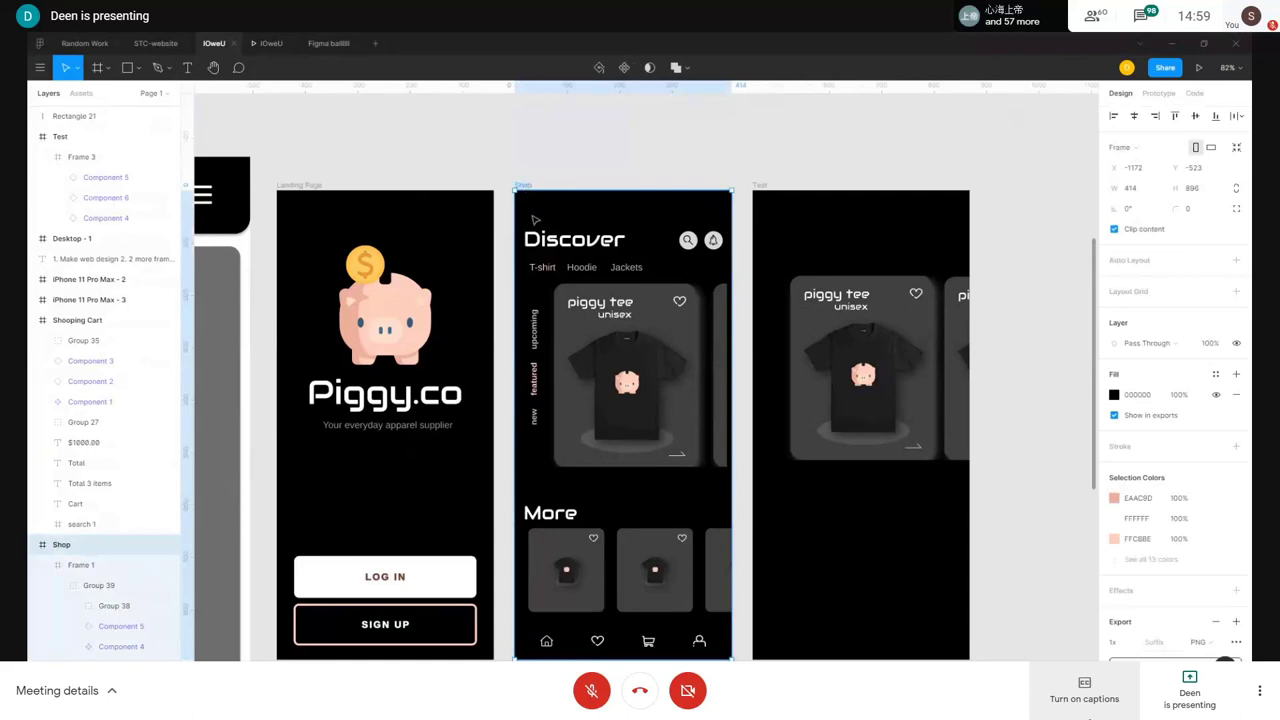
scroll(1188, 590, "down", 1)
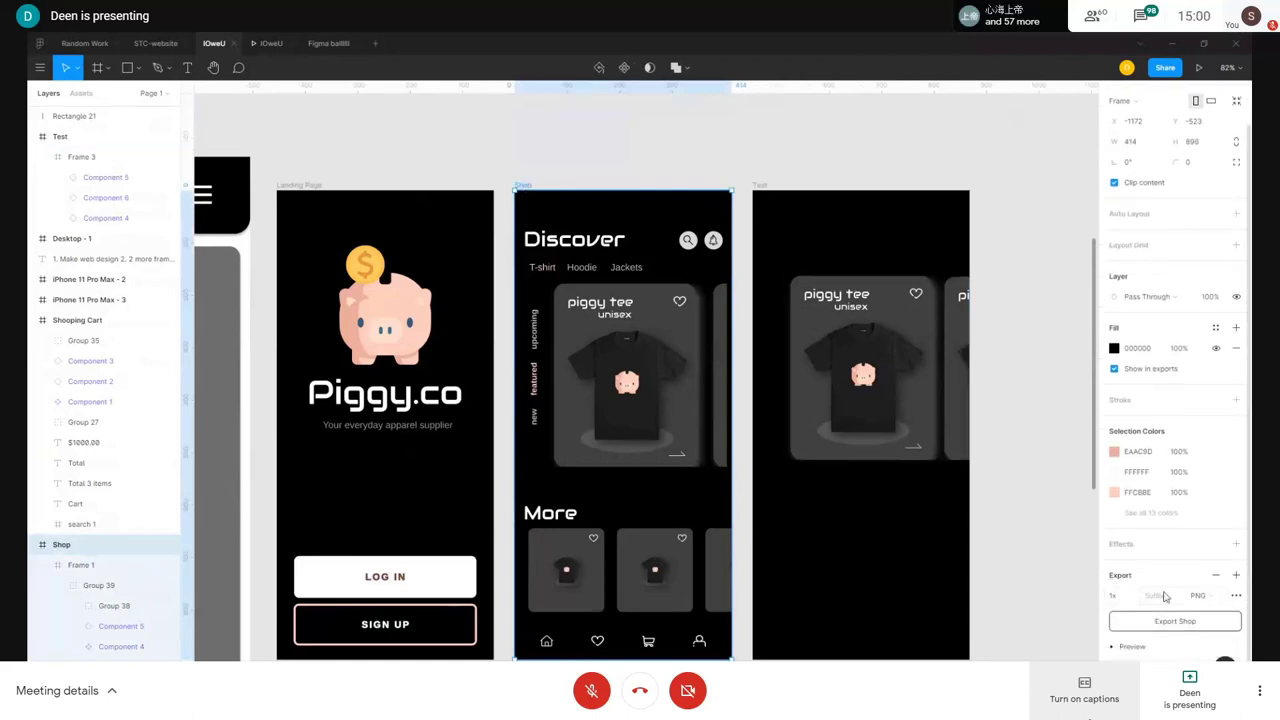
left_click(1139, 596)
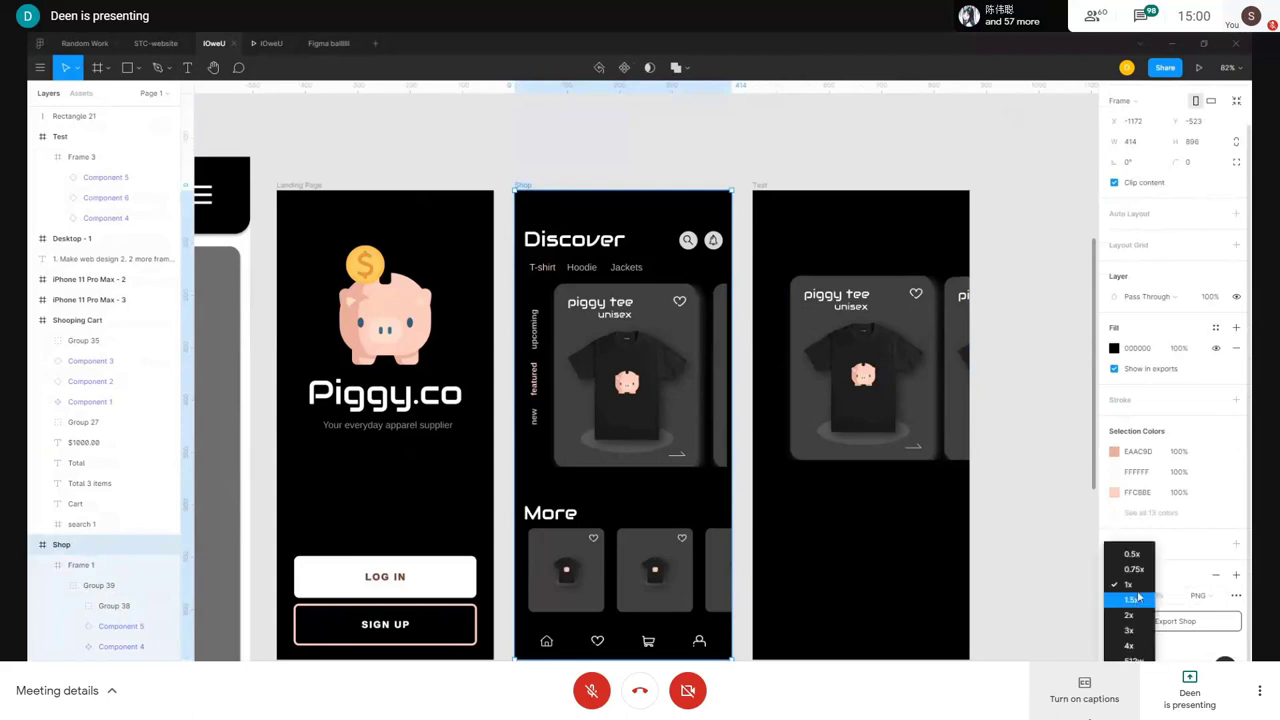
left_click(1159, 602)
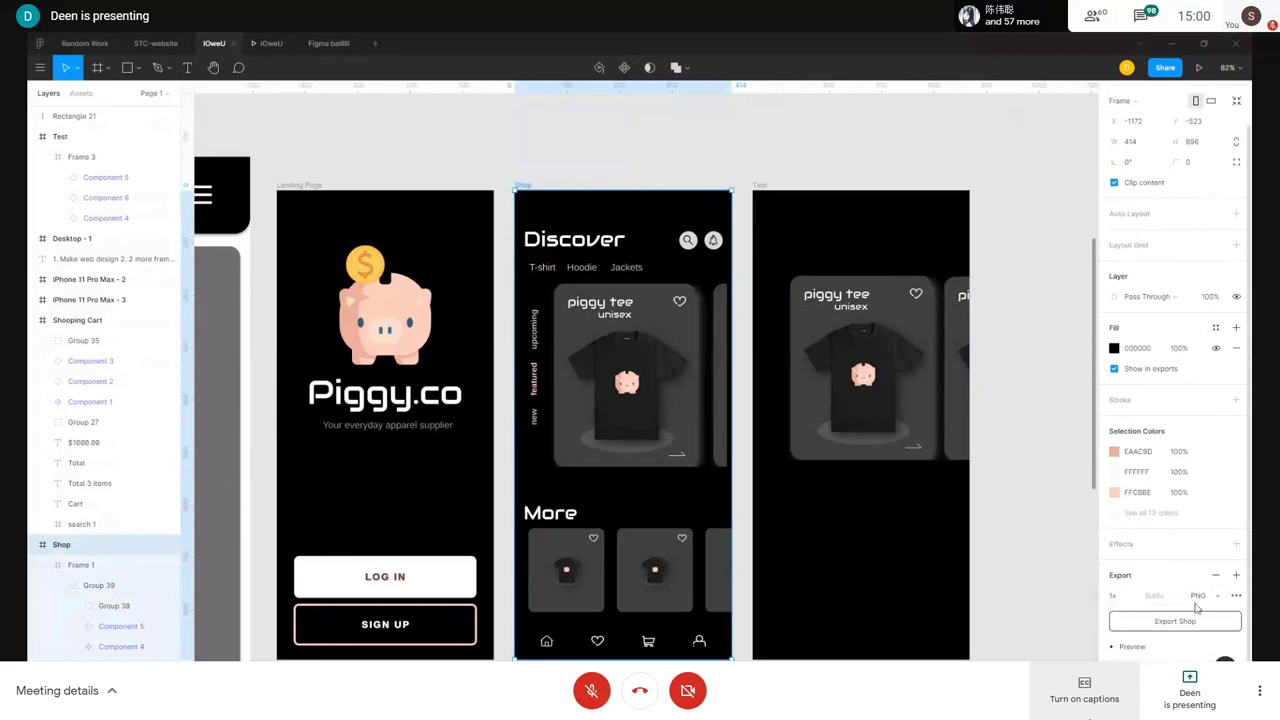
left_click(1131, 597)
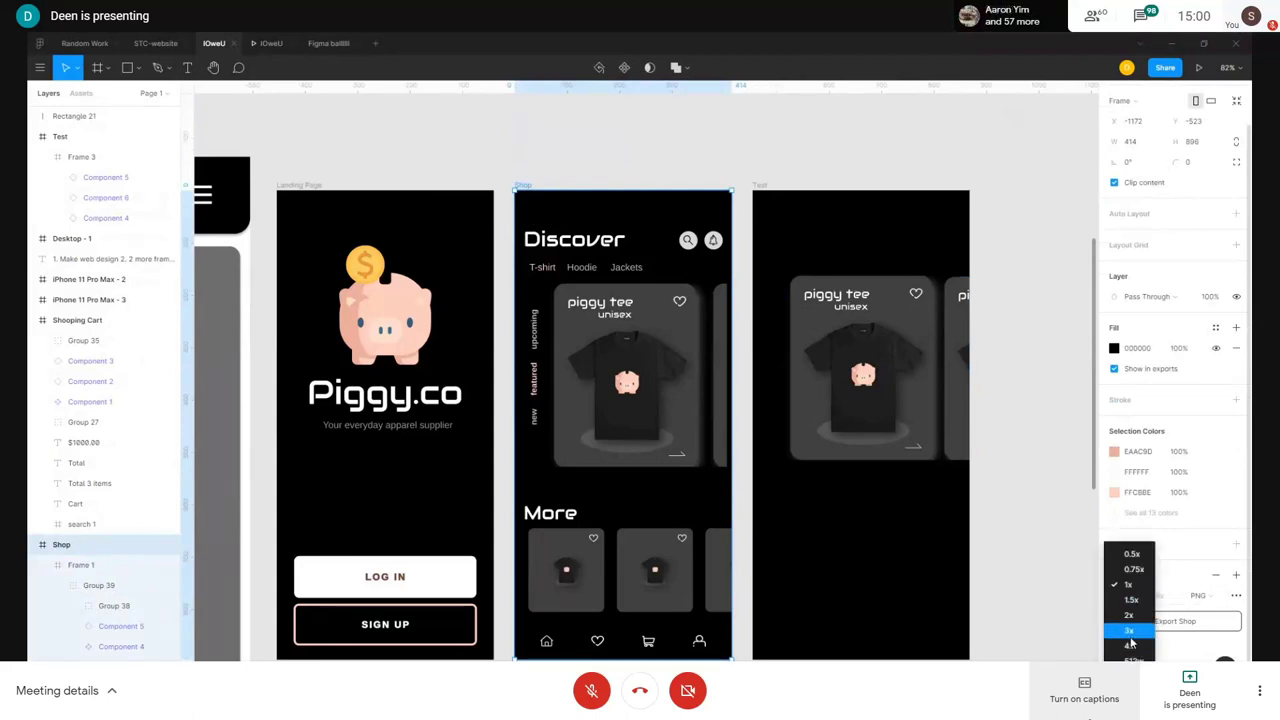
left_click(1200, 597)
left_click(1200, 597)
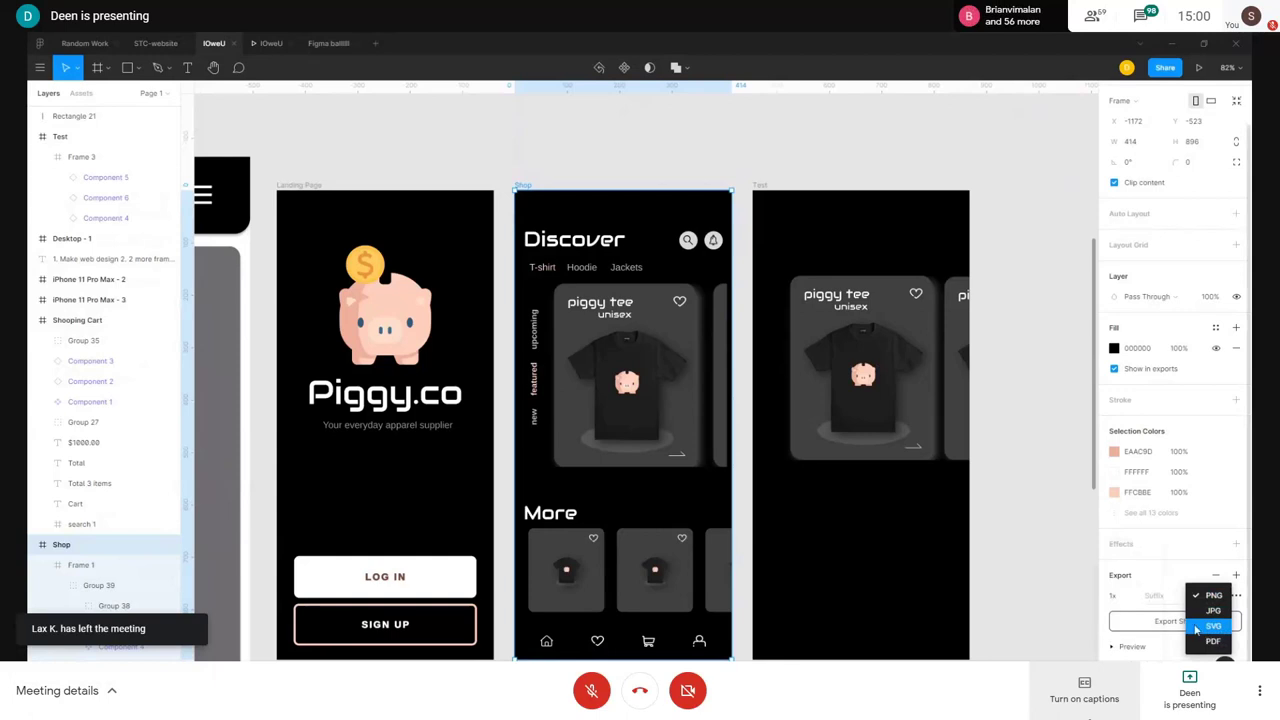
key("Escape")
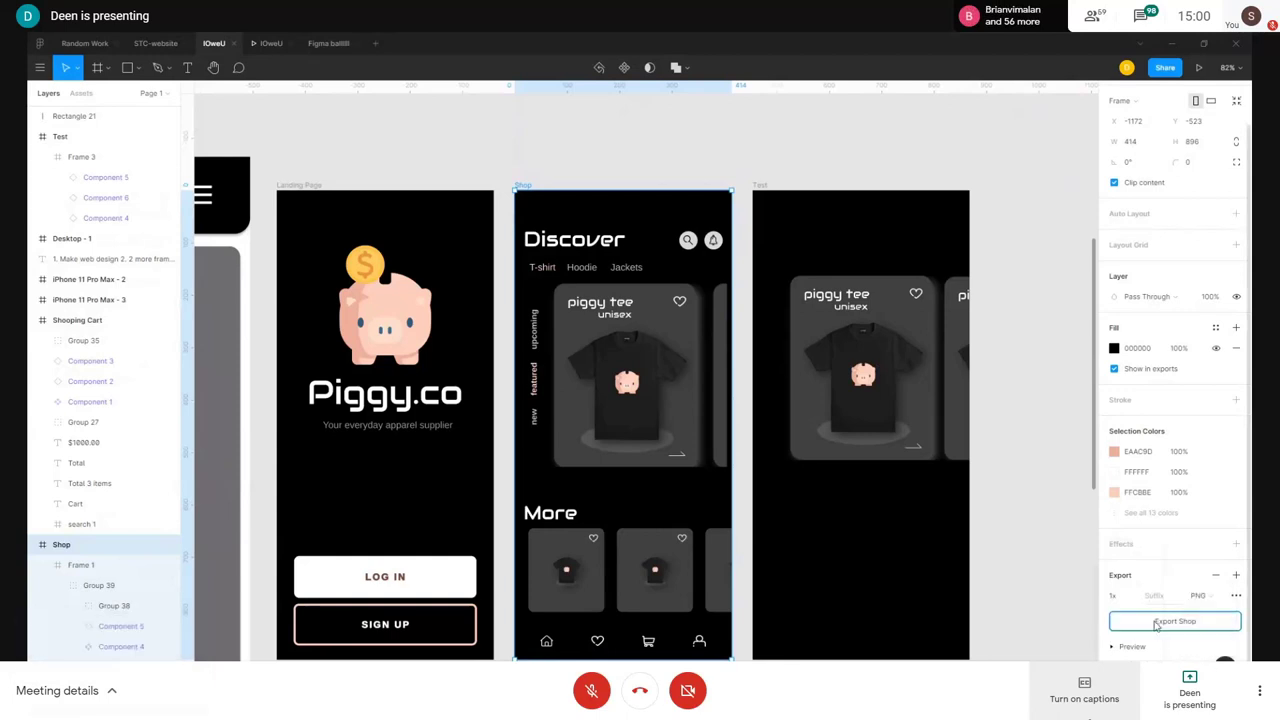
- Export the Shop frame as a 1x PNG named Shop into the Trash folder on the Desktop, and open the exported image in Photos
left_click(1190, 621)
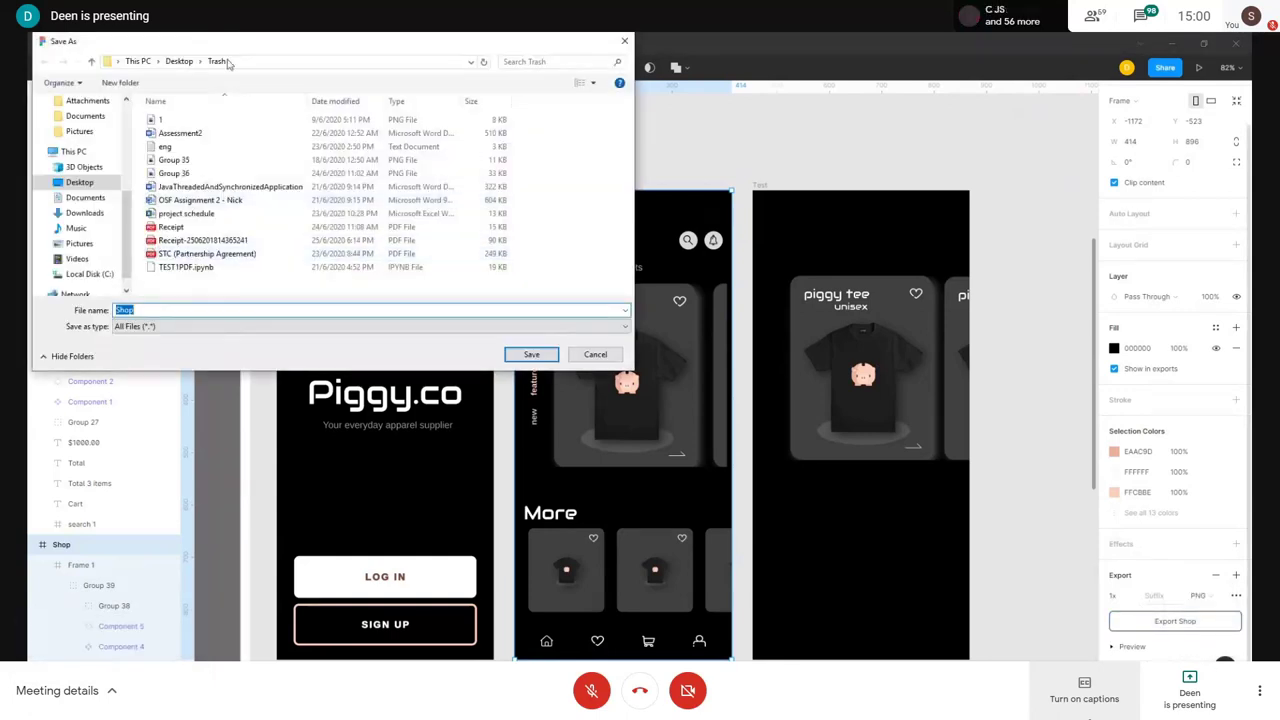
left_click(531, 354)
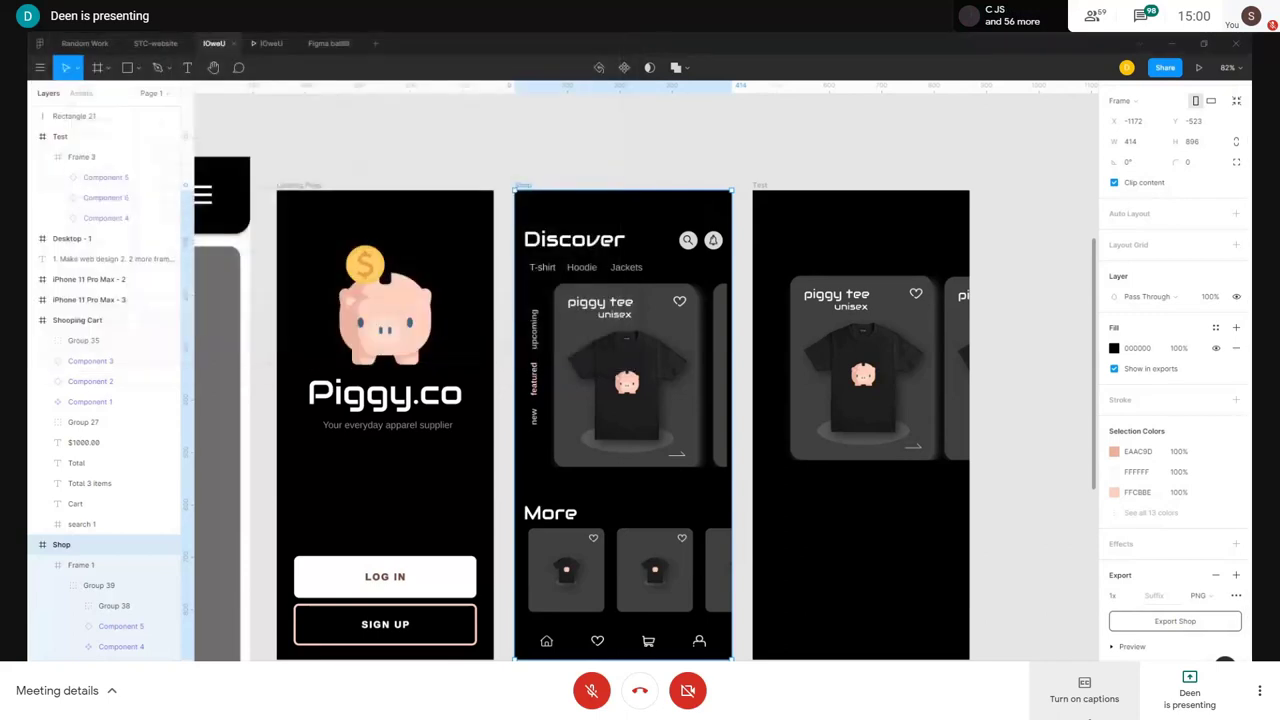
key("alt+Tab")
left_click(715, 468)
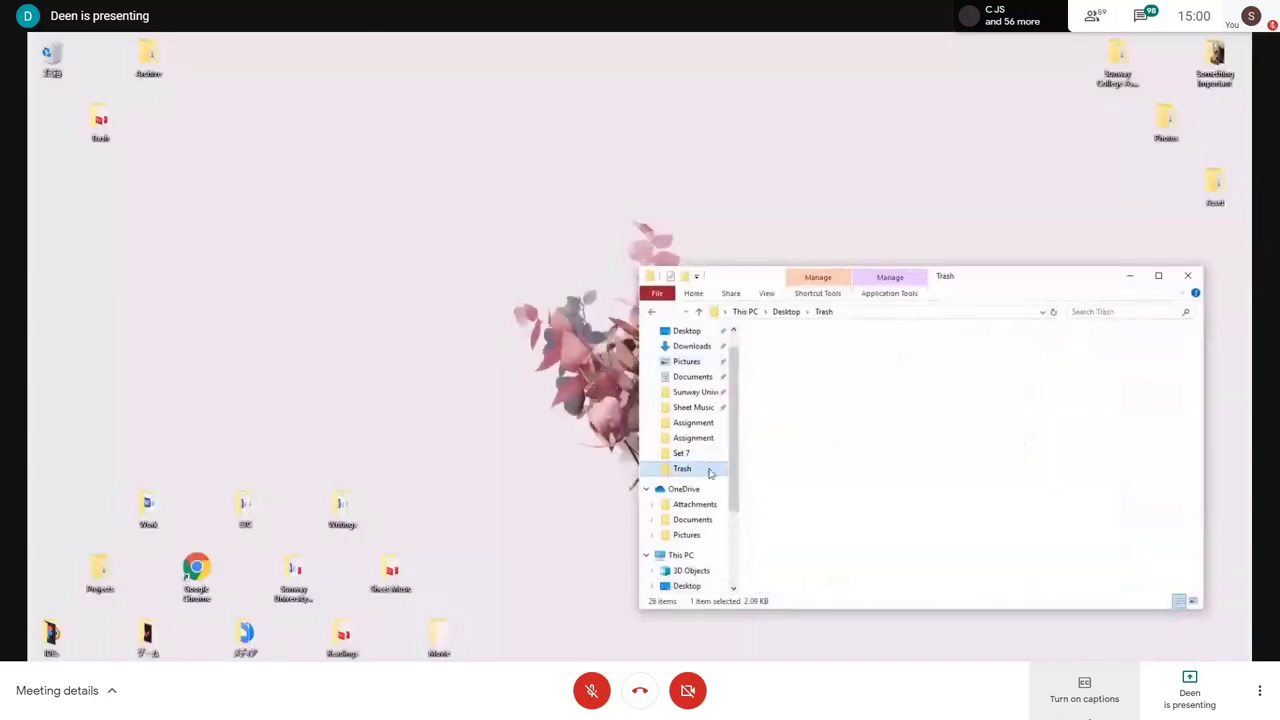
double_click(1166, 461)
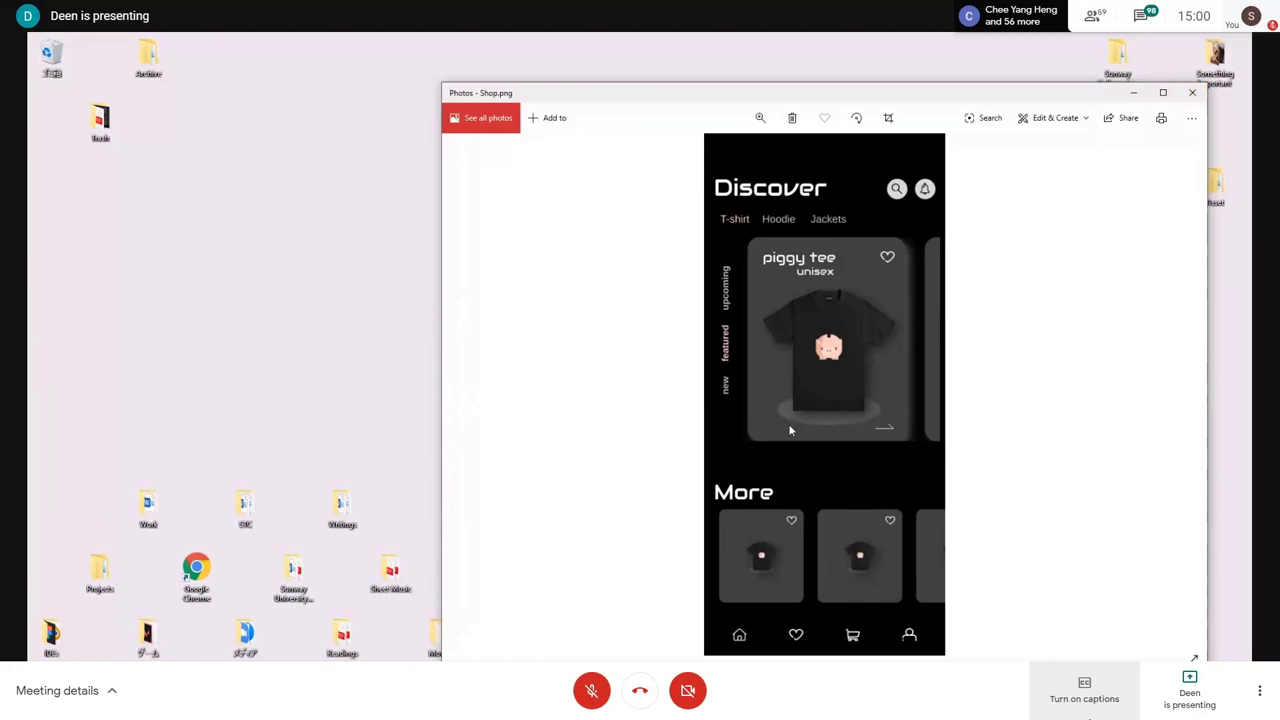
- Close the exported Shop image preview and return to the IOweU design in Figma
left_click(1191, 93)
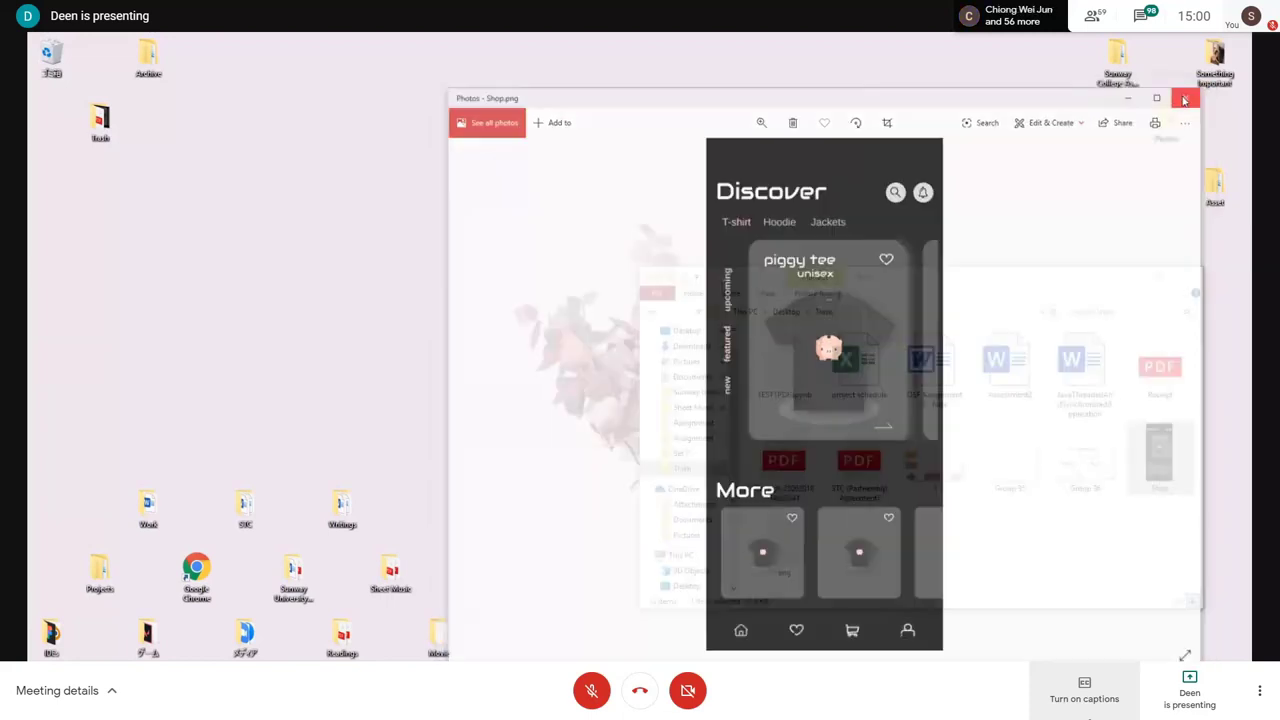
key("alt+Tab")
scroll(671, 430, "down", 3)
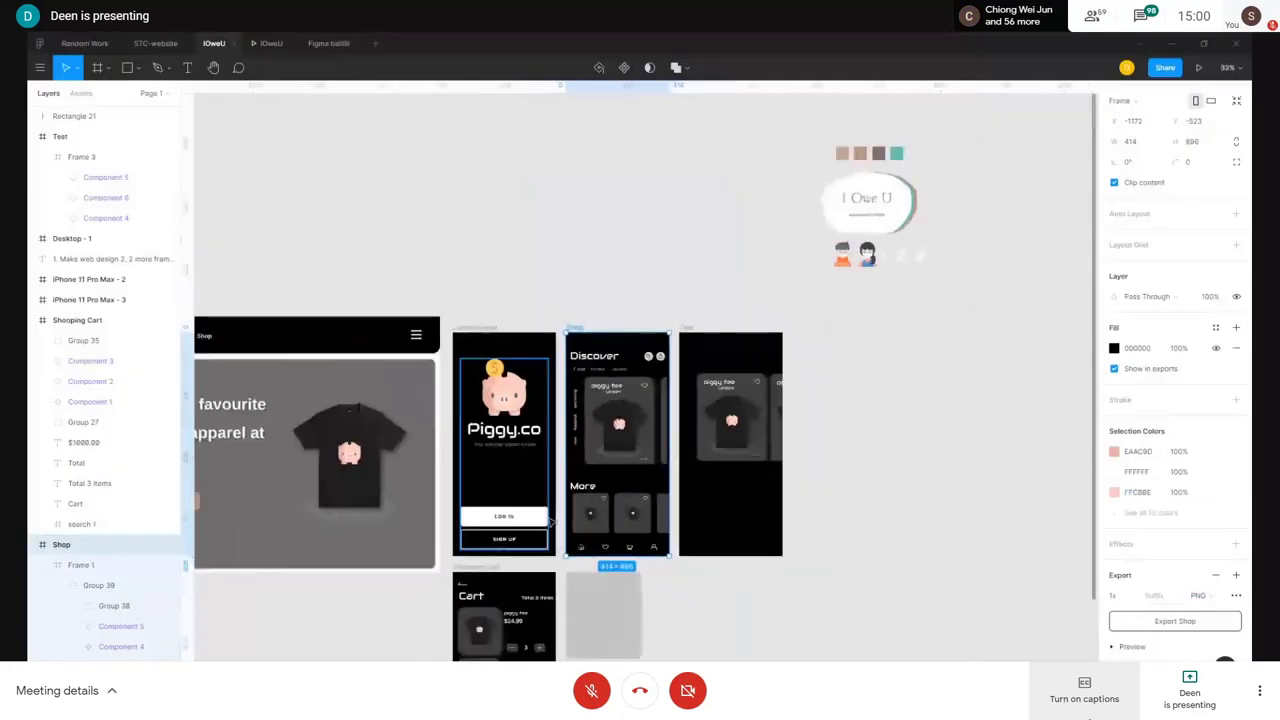
scroll(671, 430, "down", 2)
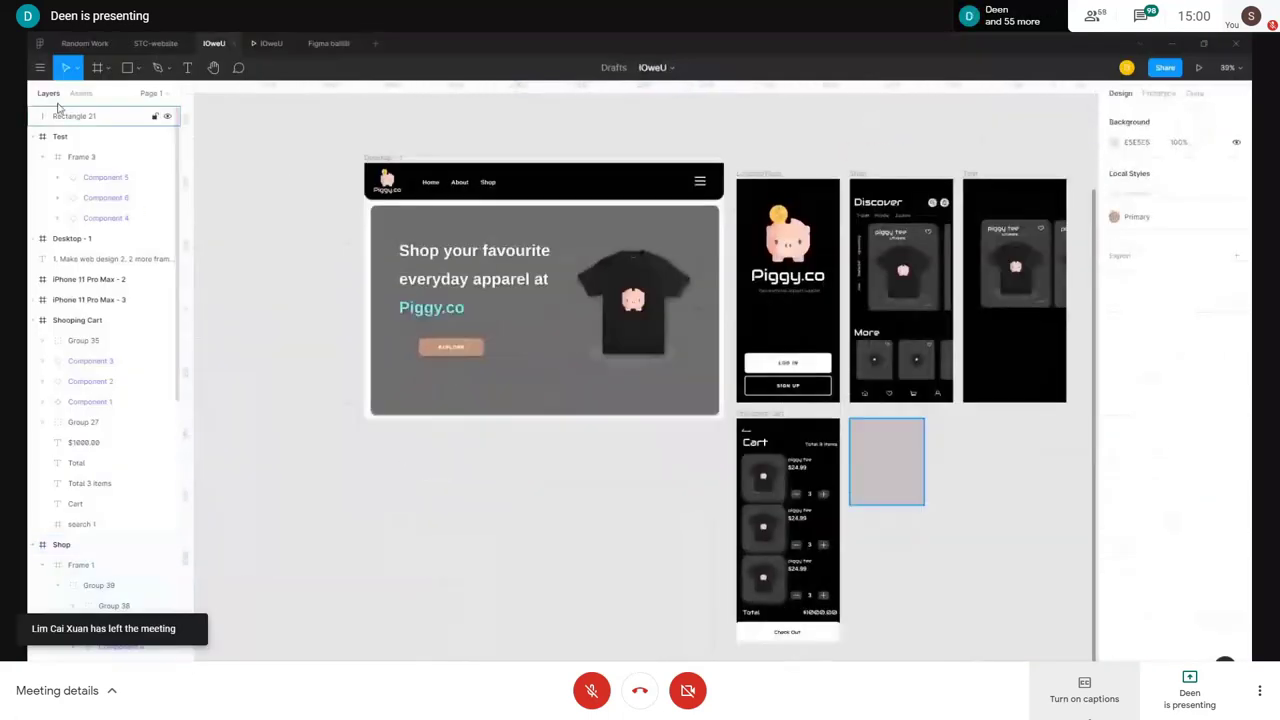
left_click(40, 67)
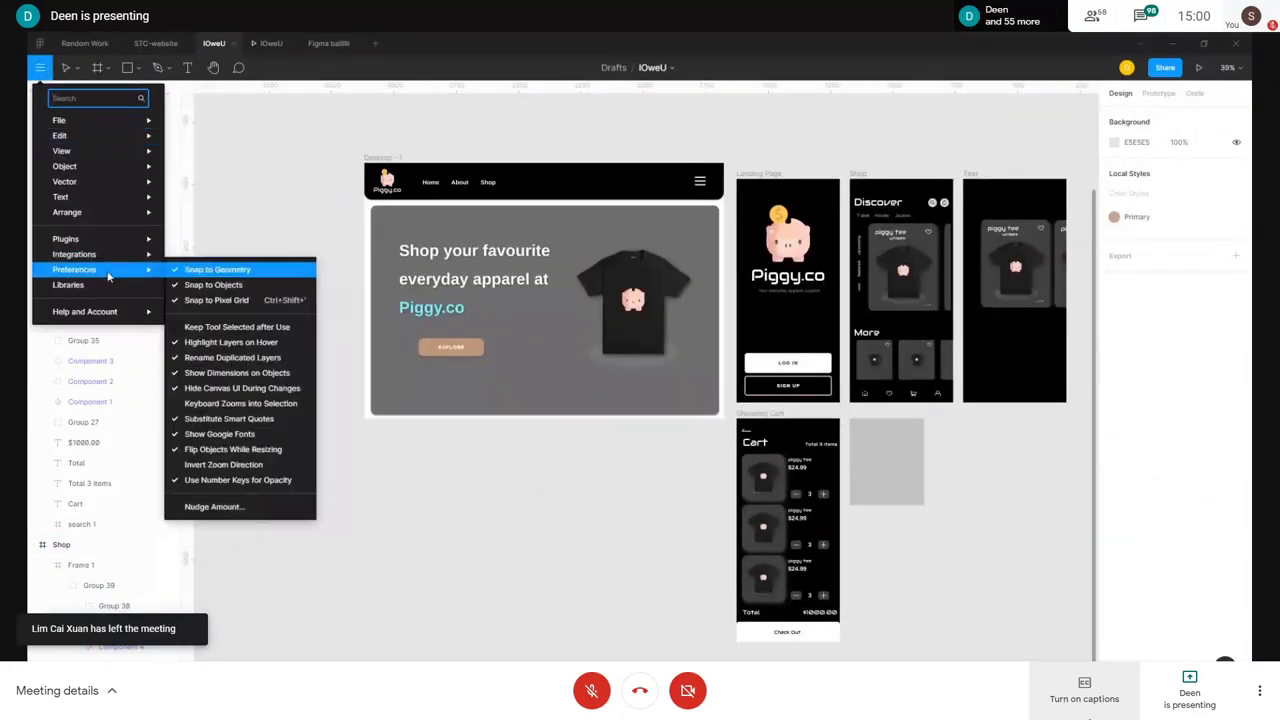
key("Escape")
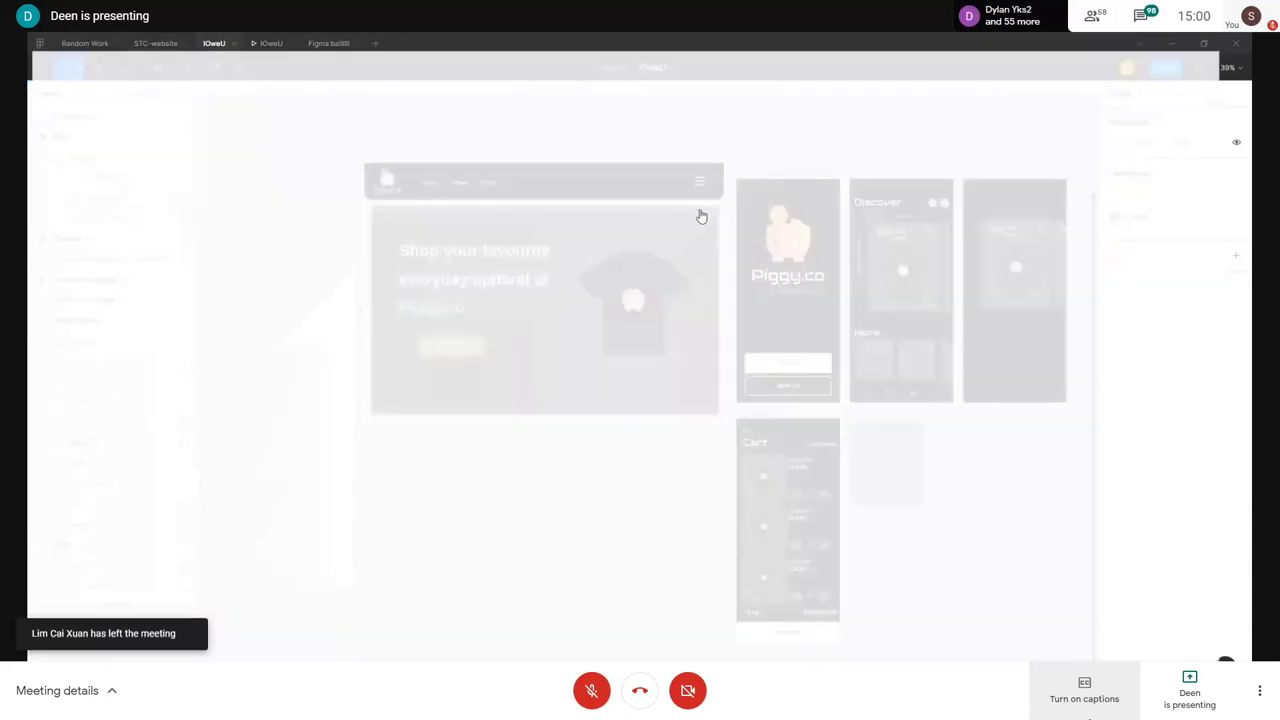
- Switch to Chrome and search Google Images for dog
key("alt+Tab")
left_click(652, 42)
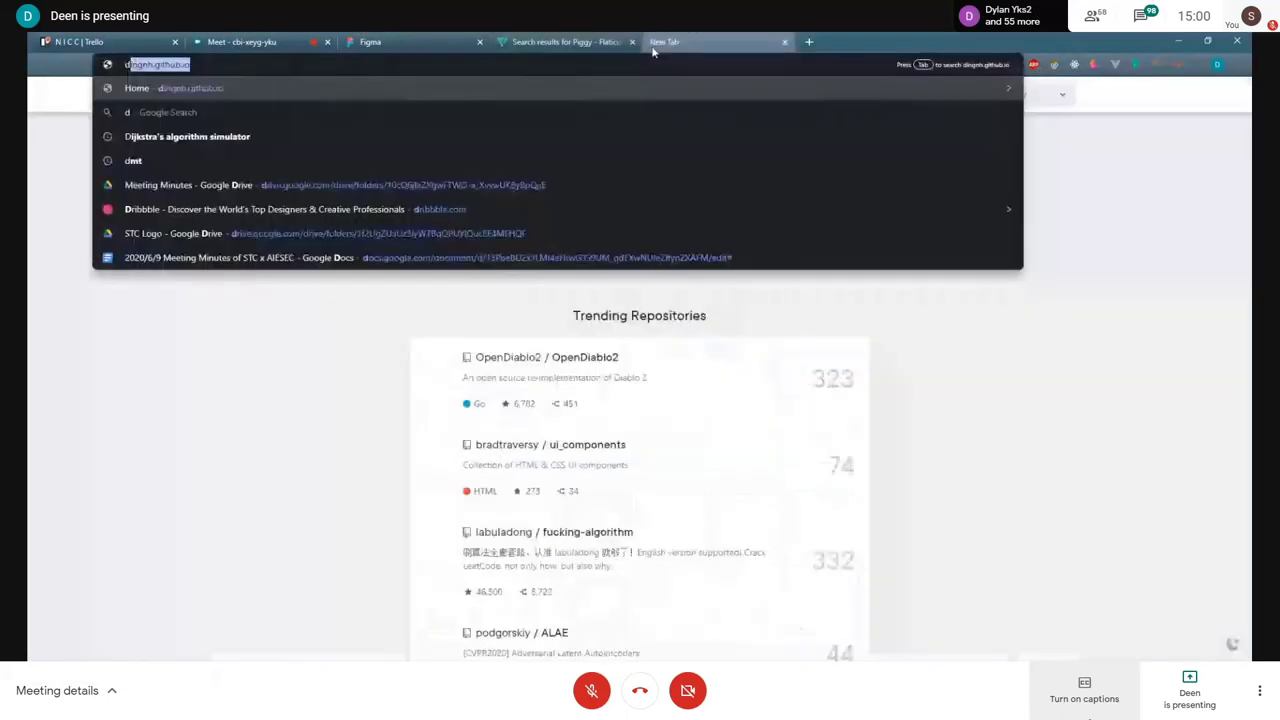
type("dog")
key("Return")
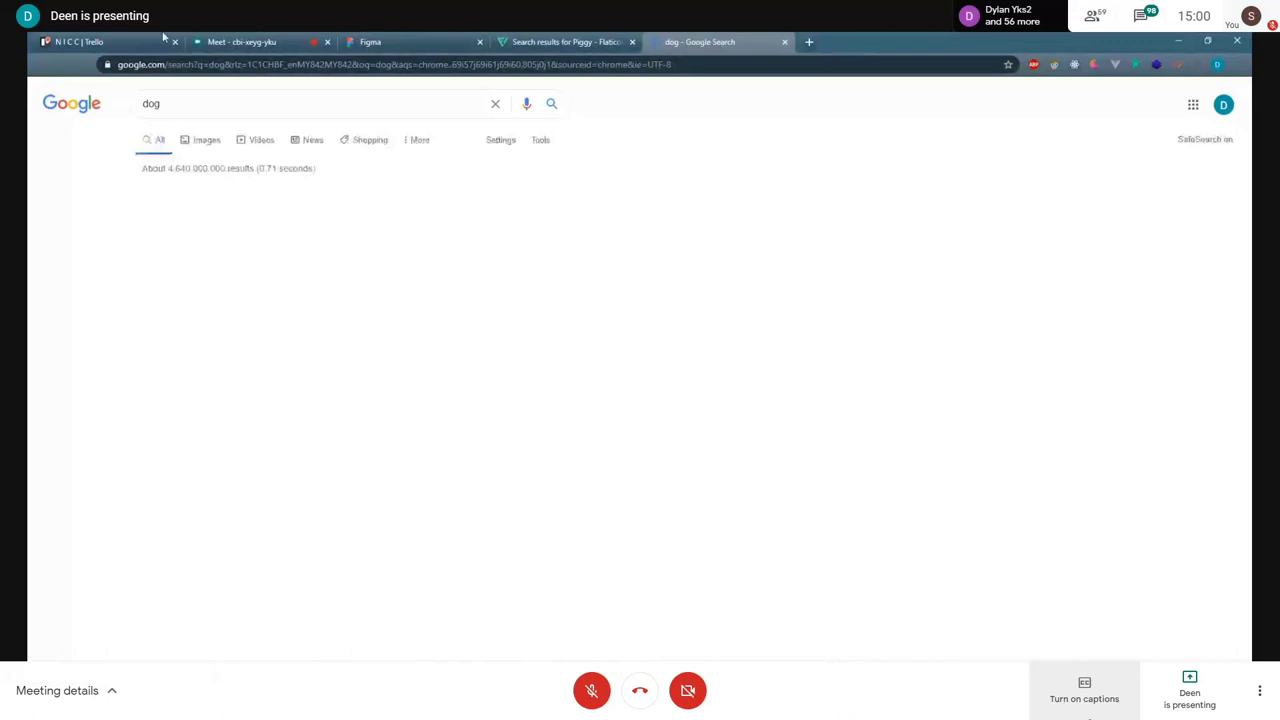
left_click(204, 140)
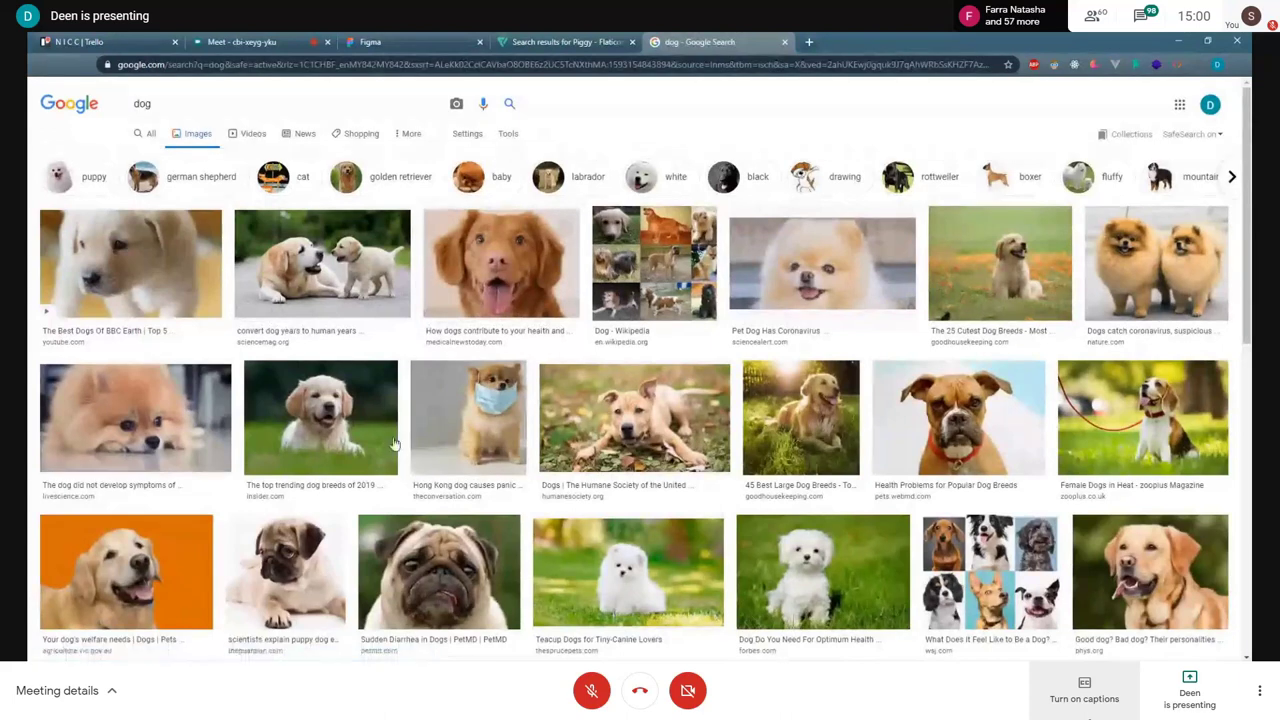
- Copy the golden puppy picture on grass from the image results and paste it in Figma, directly below the Desktop - 1 frame
left_click(318, 416)
right_click(896, 338)
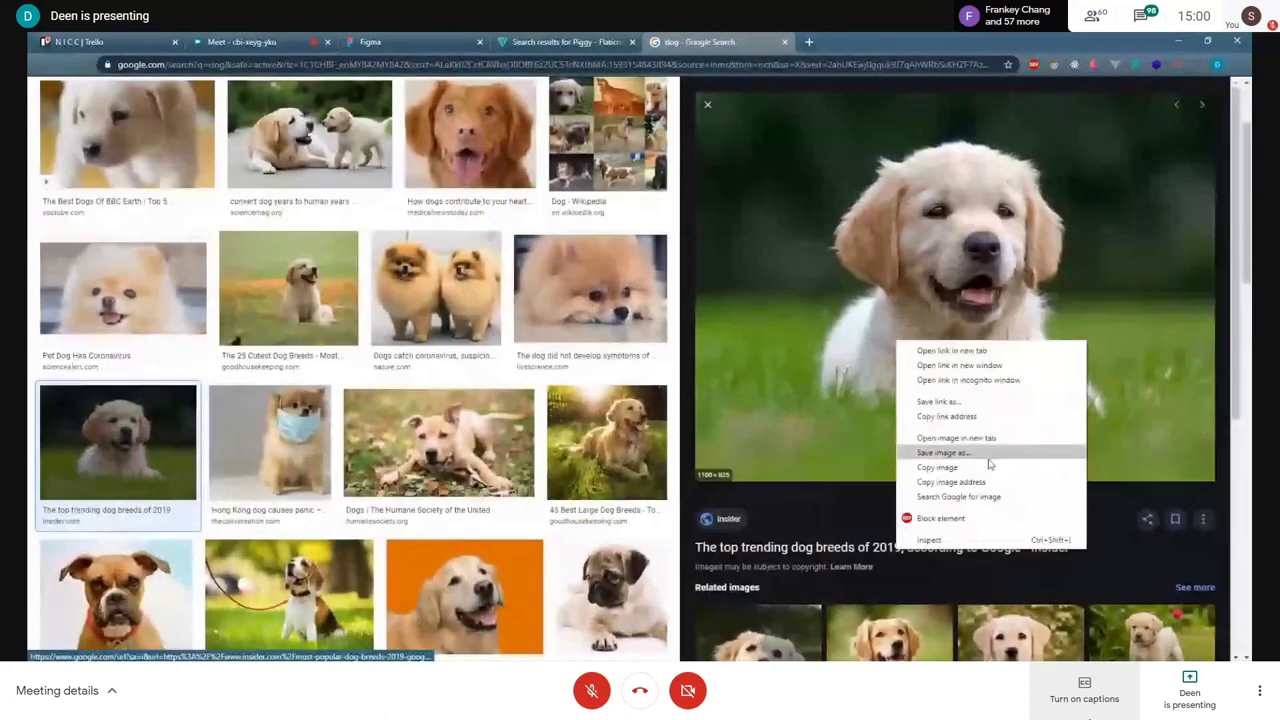
left_click(982, 466)
key("alt+Tab")
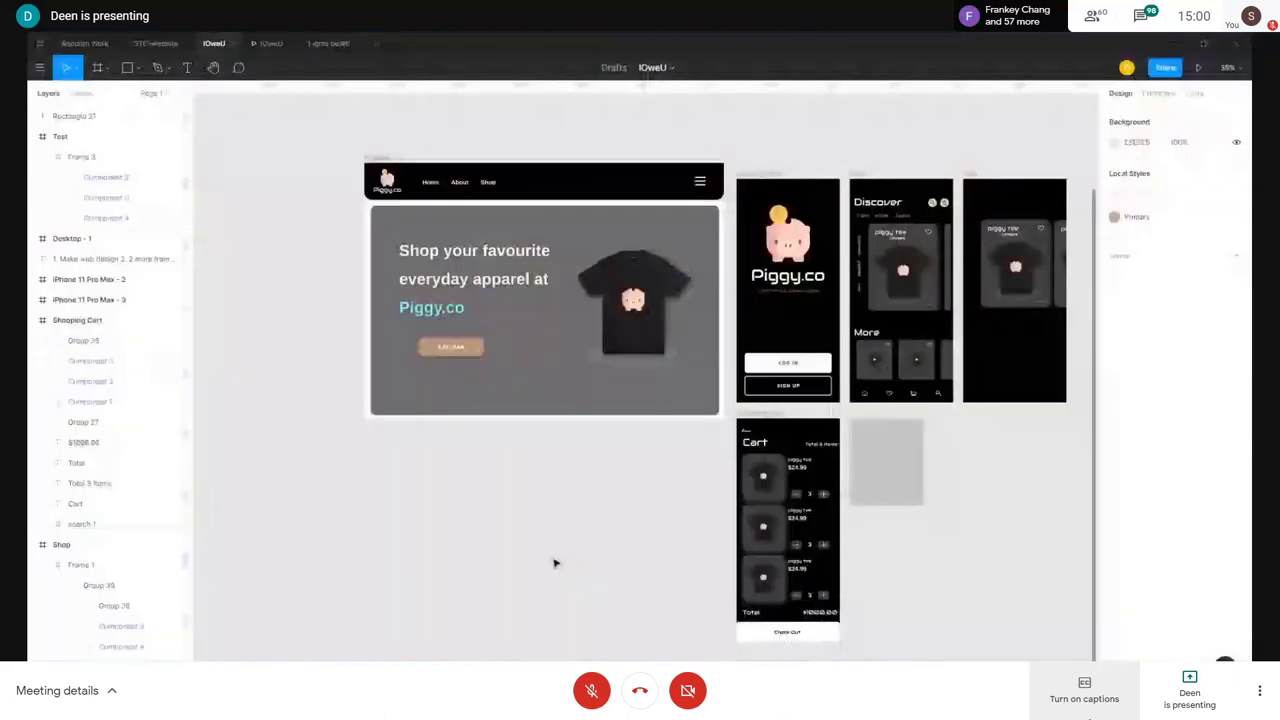
key("ctrl+v")
scroll(557, 551, "down", 2)
left_click_drag(715, 355, 593, 495)
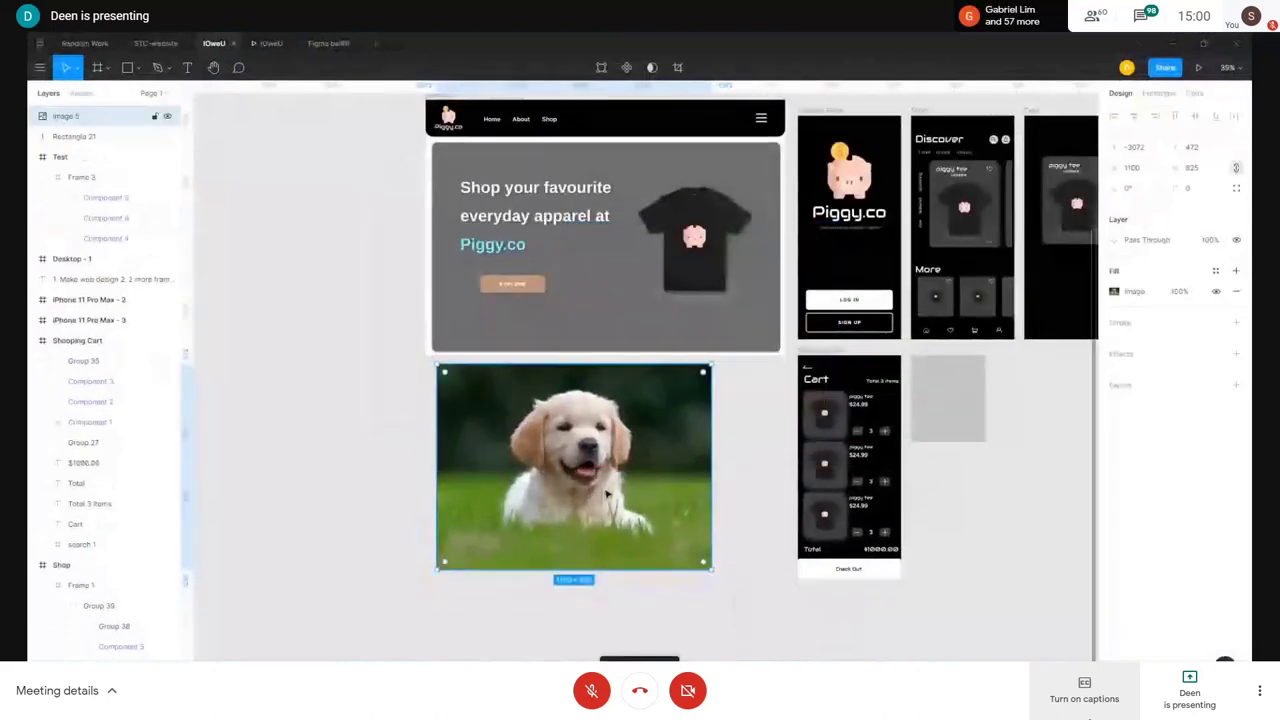
- Remove the background of the puppy picture with the Remove BG plugin
left_click(39, 67)
mouse_move(103, 245)
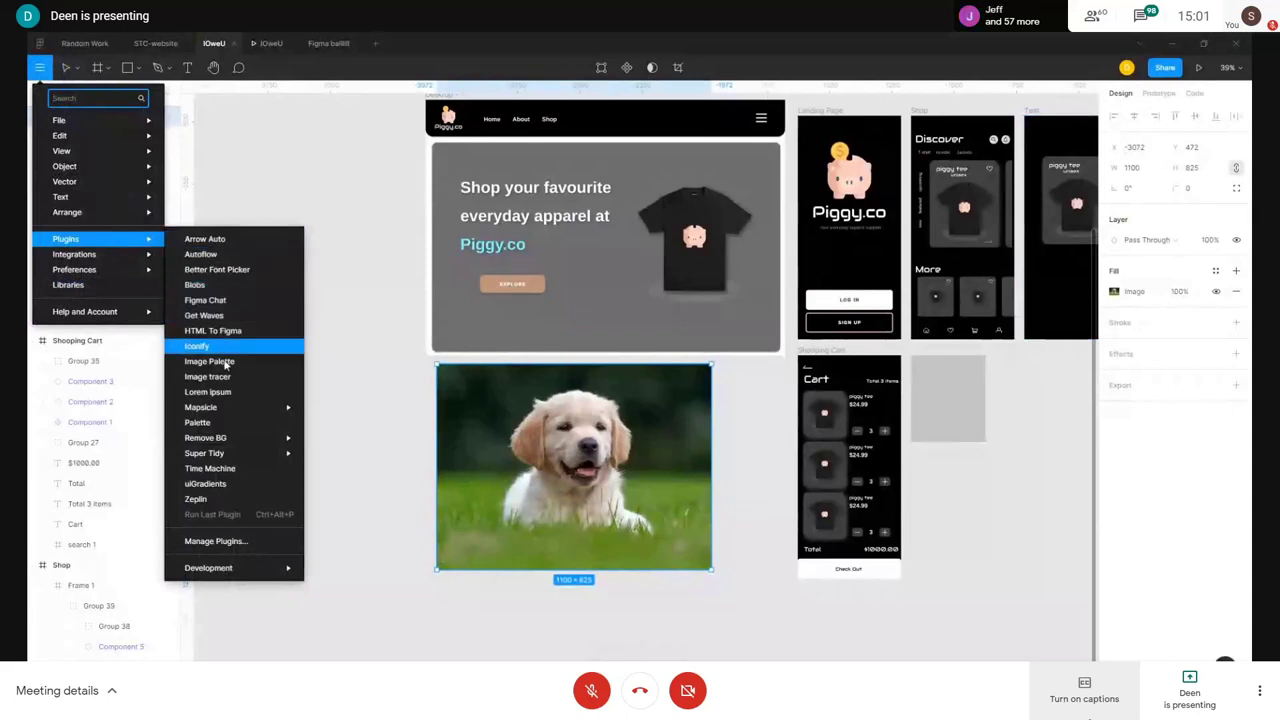
mouse_move(238, 443)
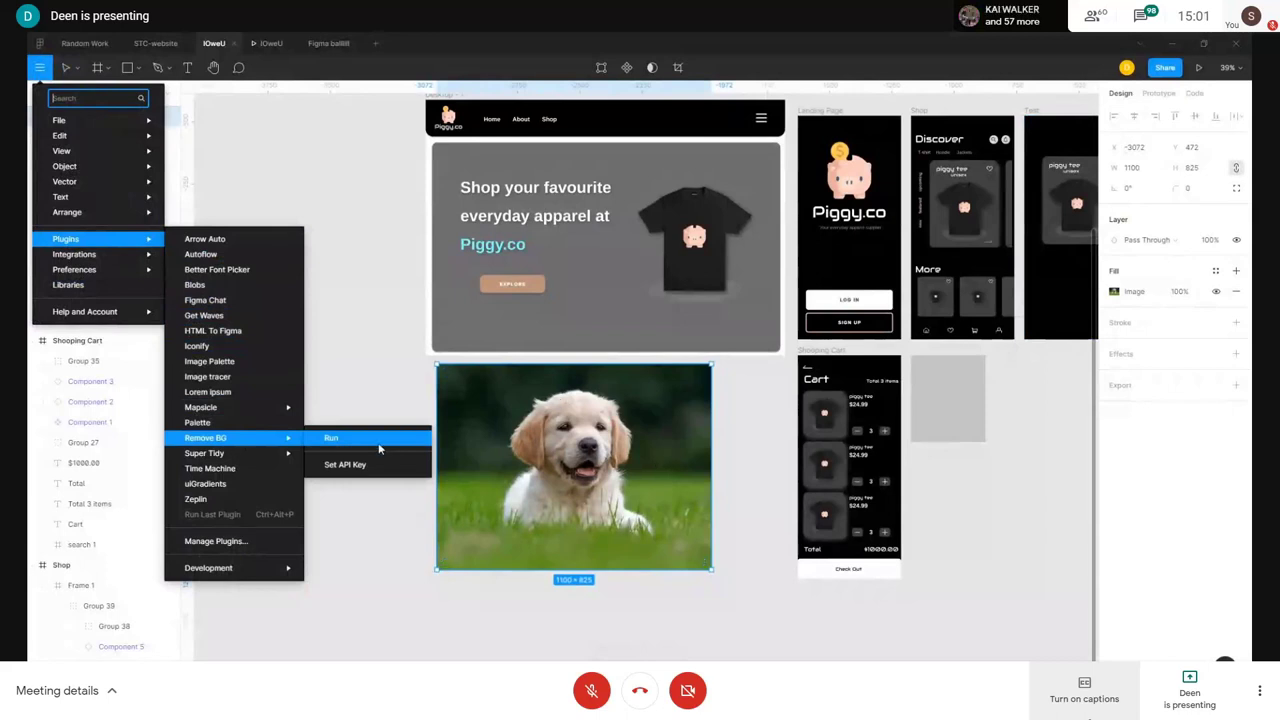
left_click(335, 440)
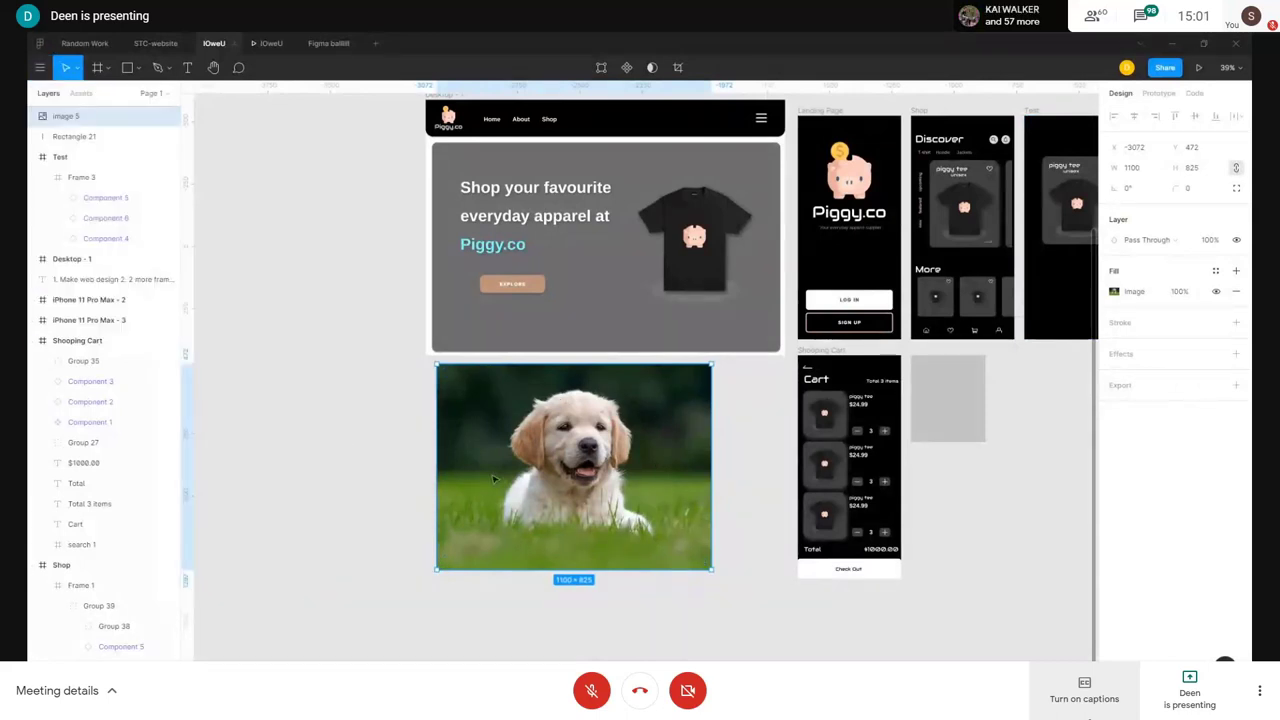
scroll(698, 458, "down", 2)
scroll(691, 409, "up", 5)
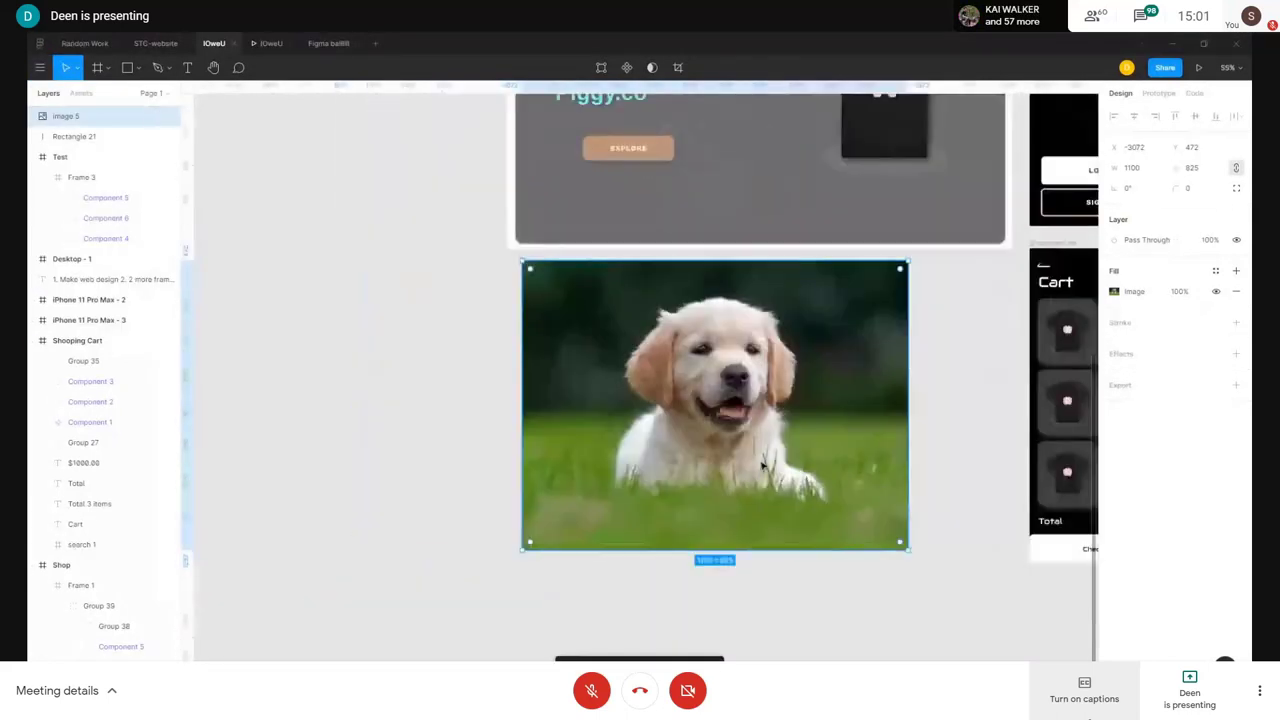
scroll(680, 450, "up", 2)
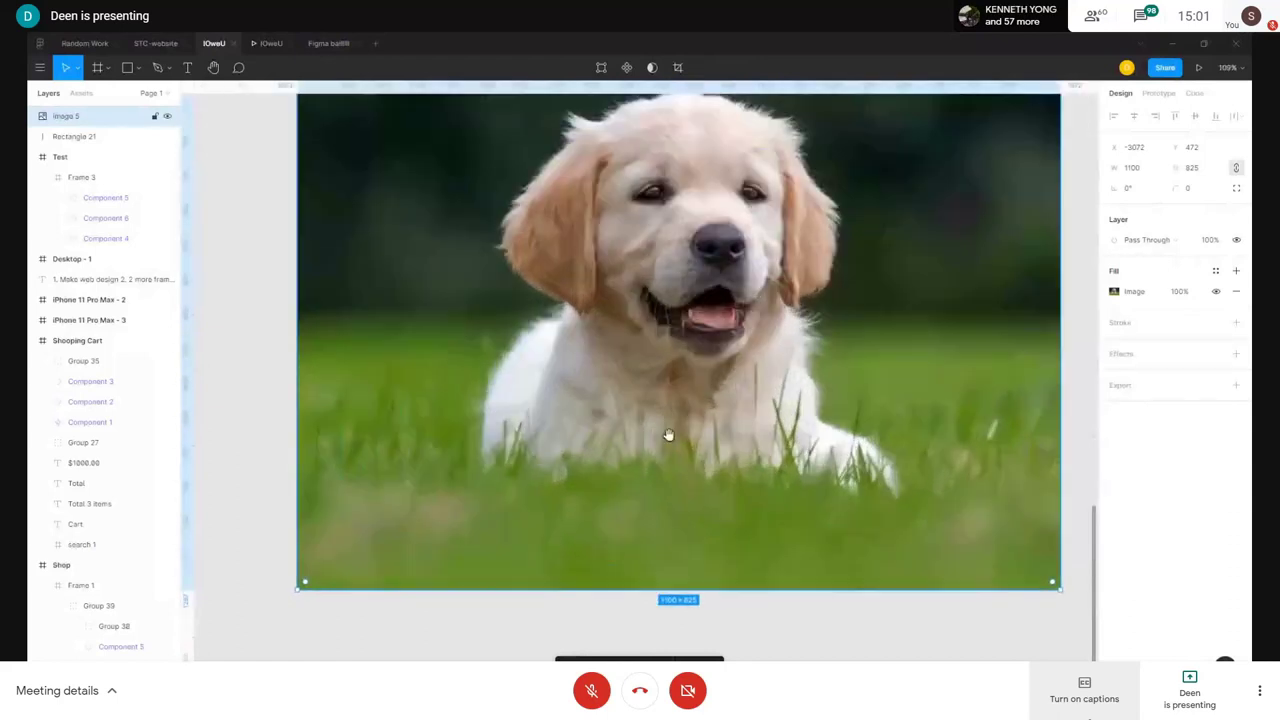
scroll(665, 455, "down", 1)
scroll(673, 570, "down", 1)
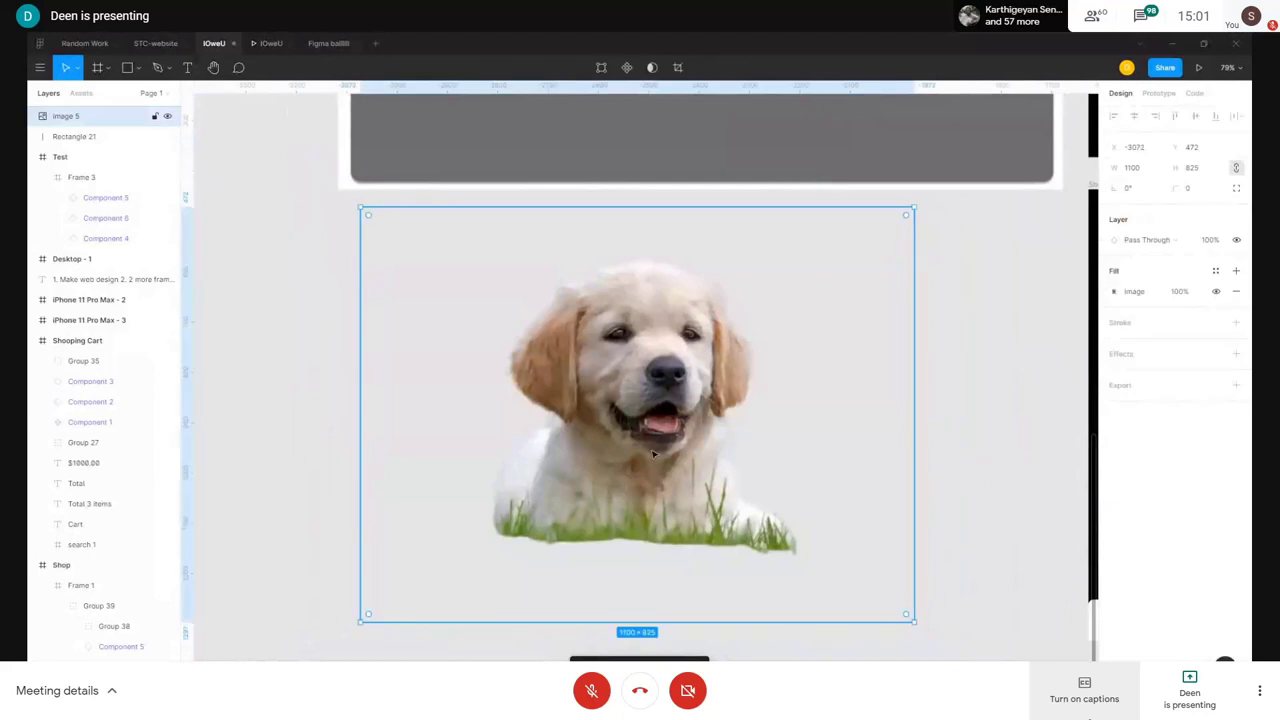
scroll(745, 470, "down", 3)
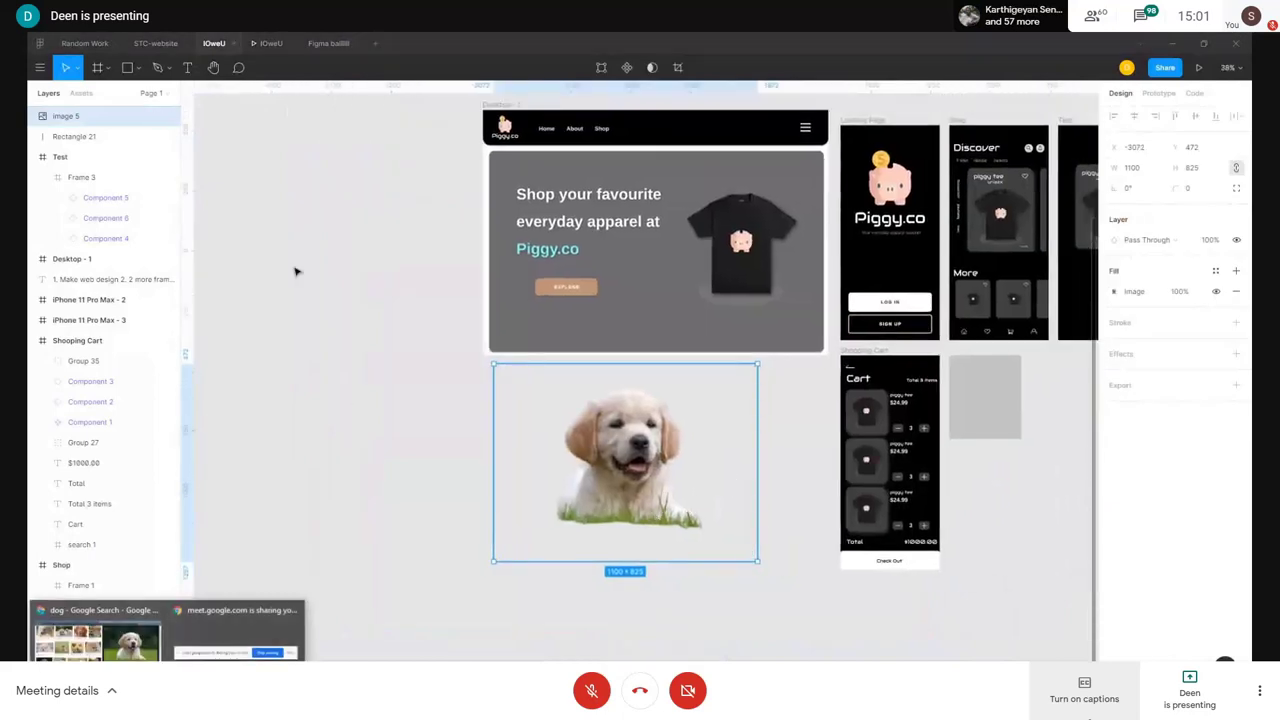
- Switch back to Chrome and search Google Images for icon
left_click(95, 637)
left_click(290, 103)
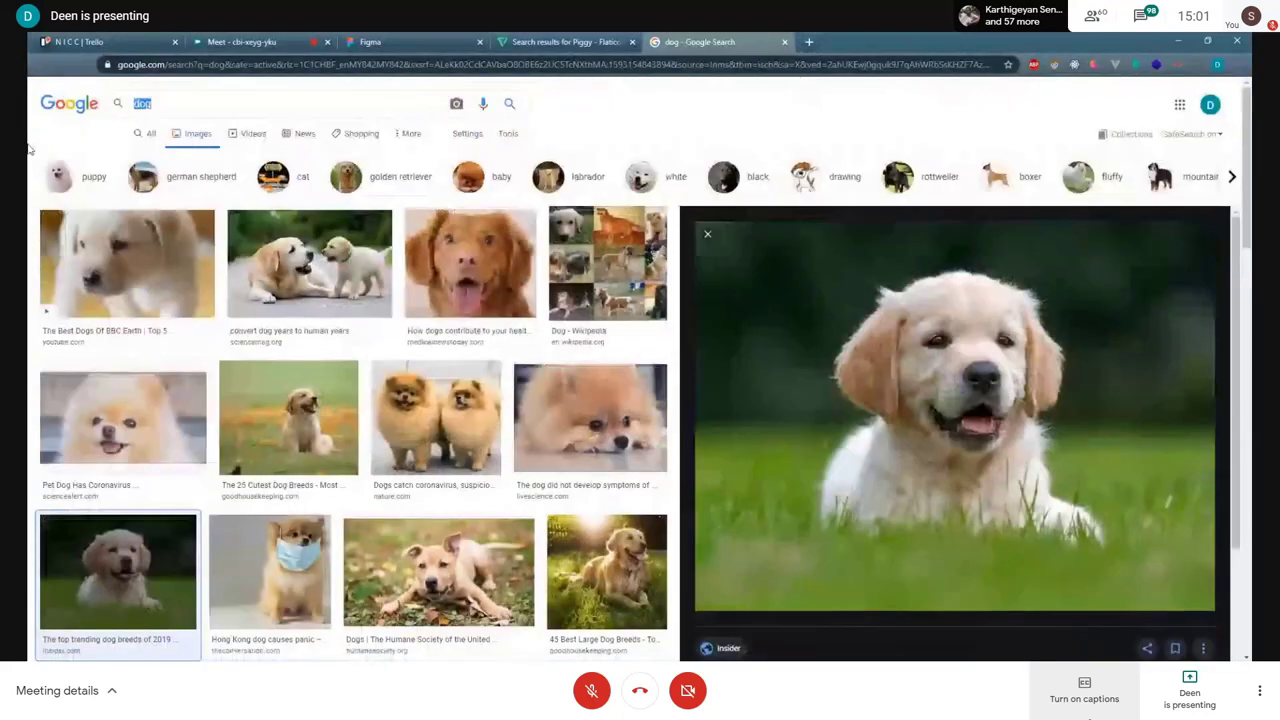
key("BackSpace")
key("BackSpace")
key("BackSpace")
type("icon")
key("Return")
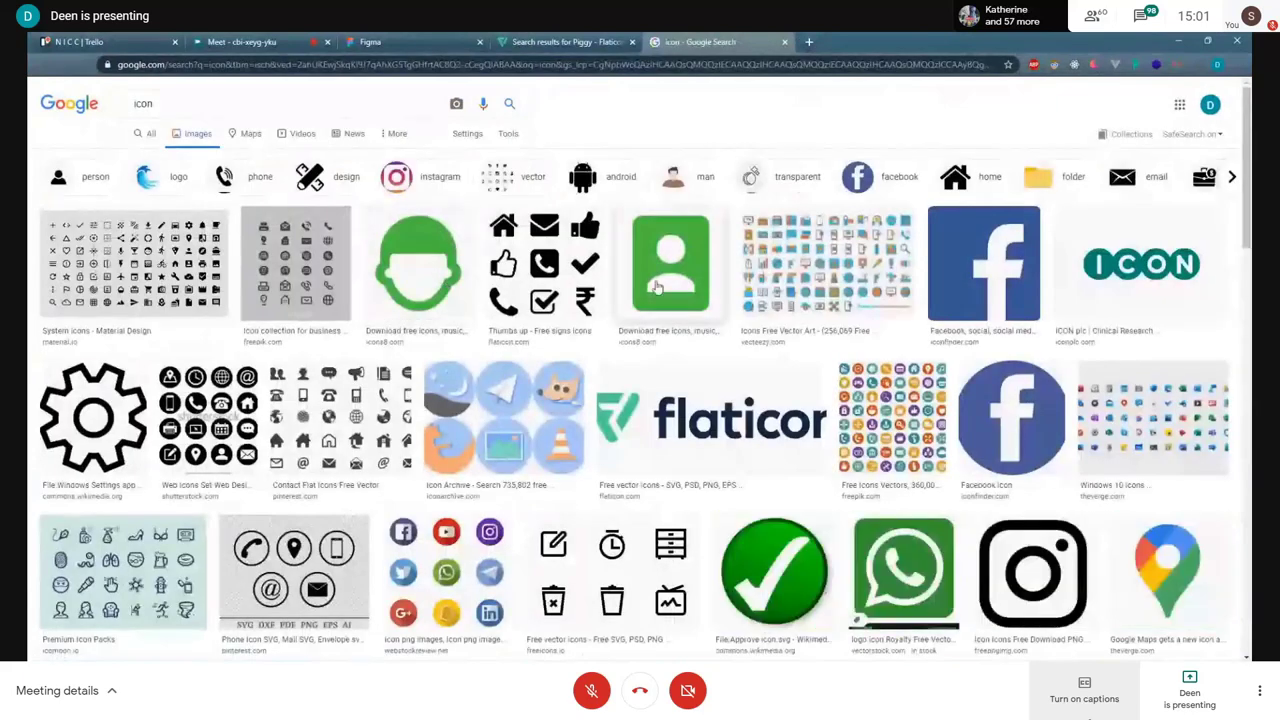
left_click(668, 262)
right_click(930, 213)
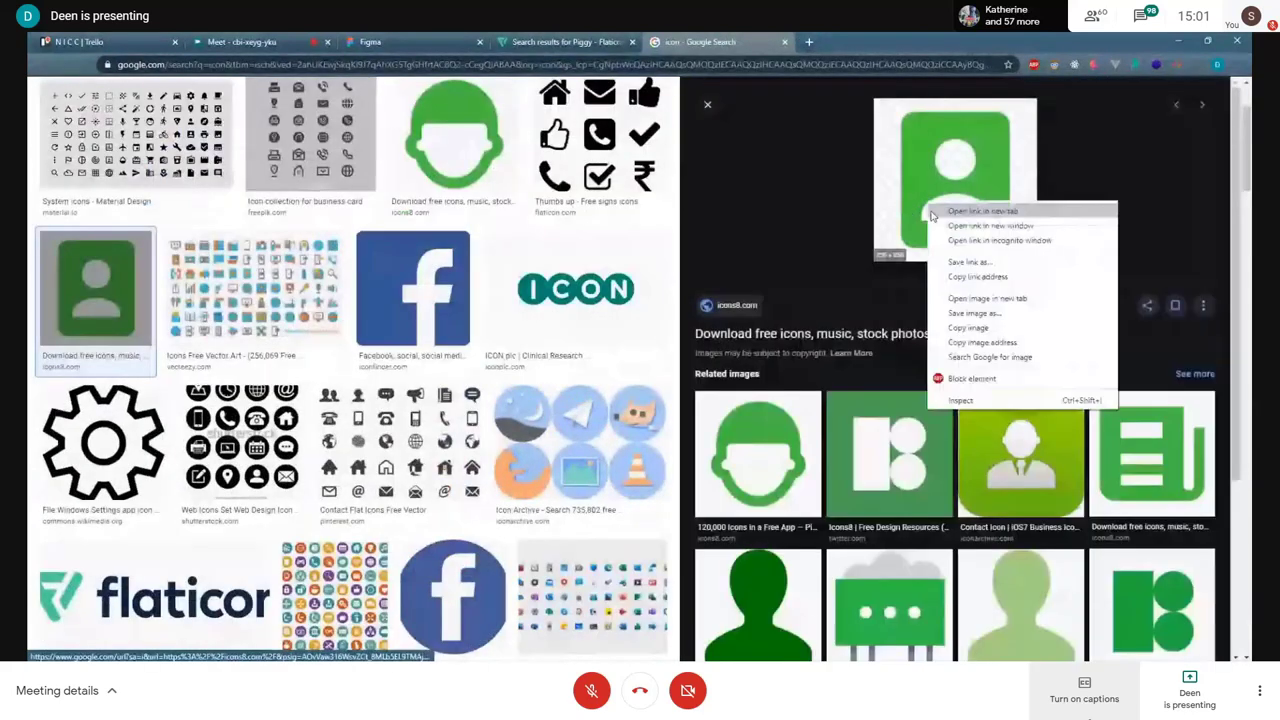
left_click(1003, 325)
key("alt+Tab")
key("alt+Tab")
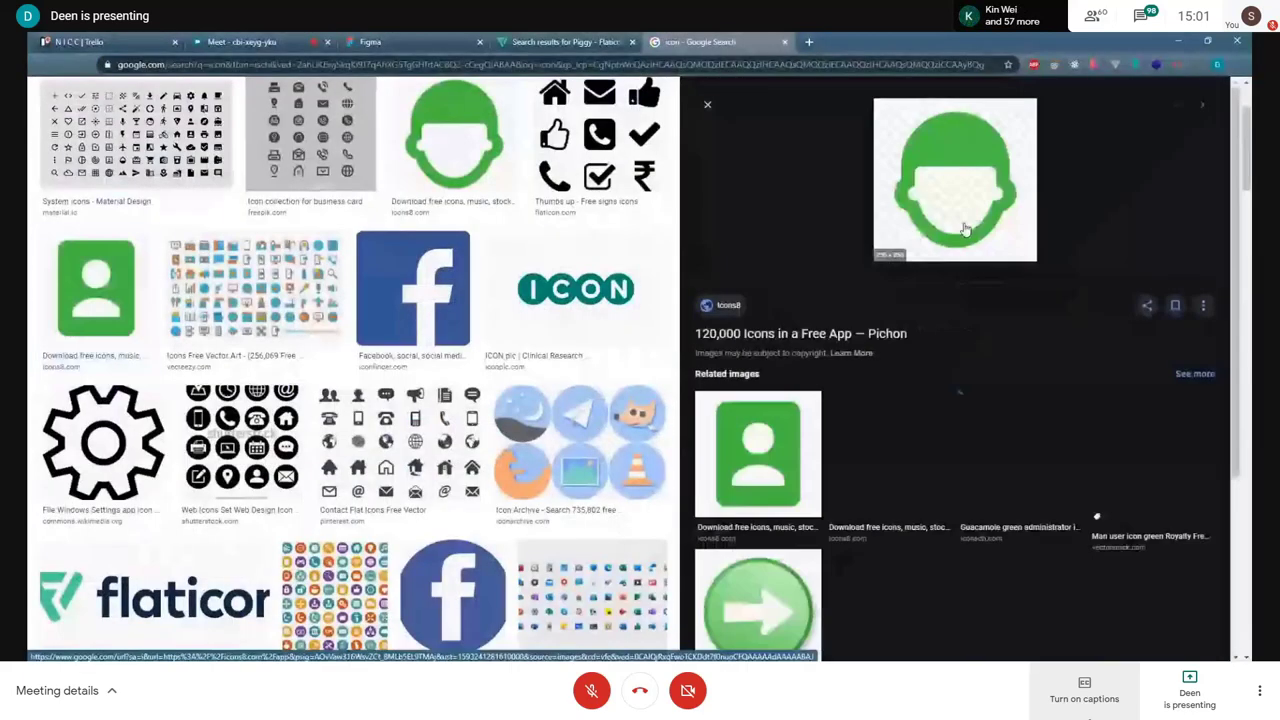
right_click(973, 181)
left_click(578, 445)
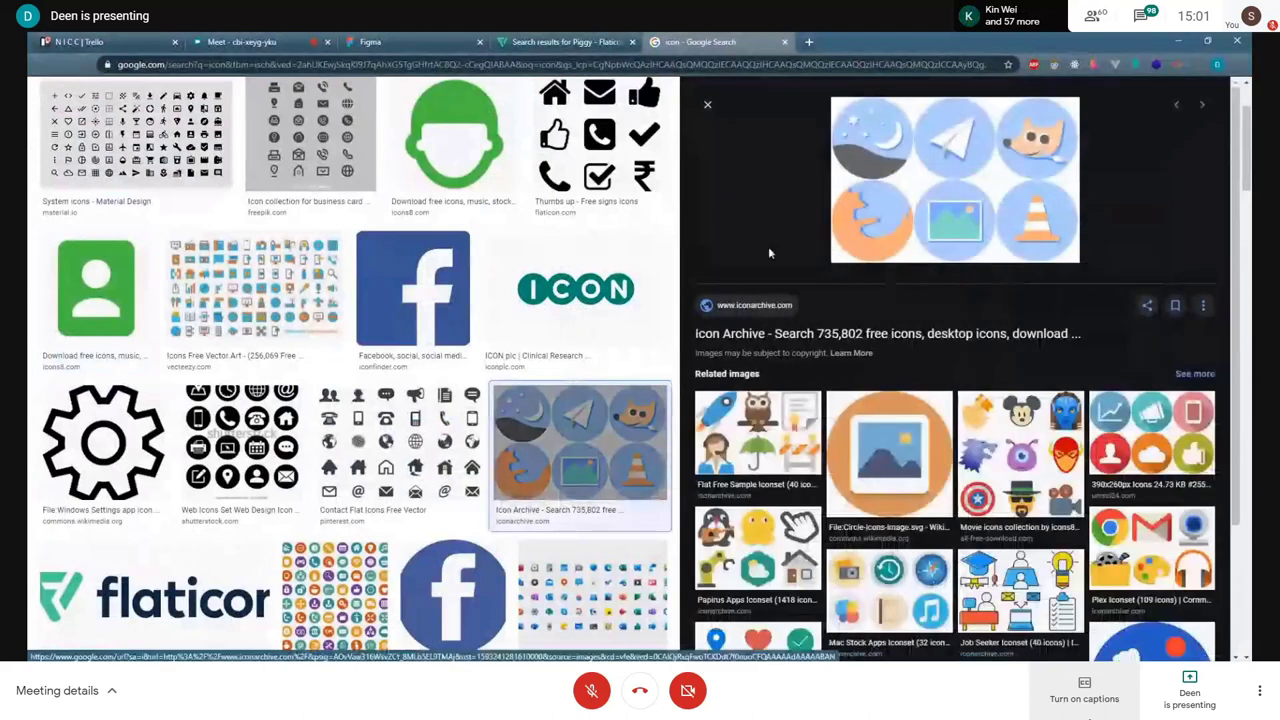
right_click(958, 175)
right_click(604, 296)
- Copy the green ICON plc logo from the image results and paste it in Figma, in the empty area below the puppy
left_click(593, 297)
right_click(963, 208)
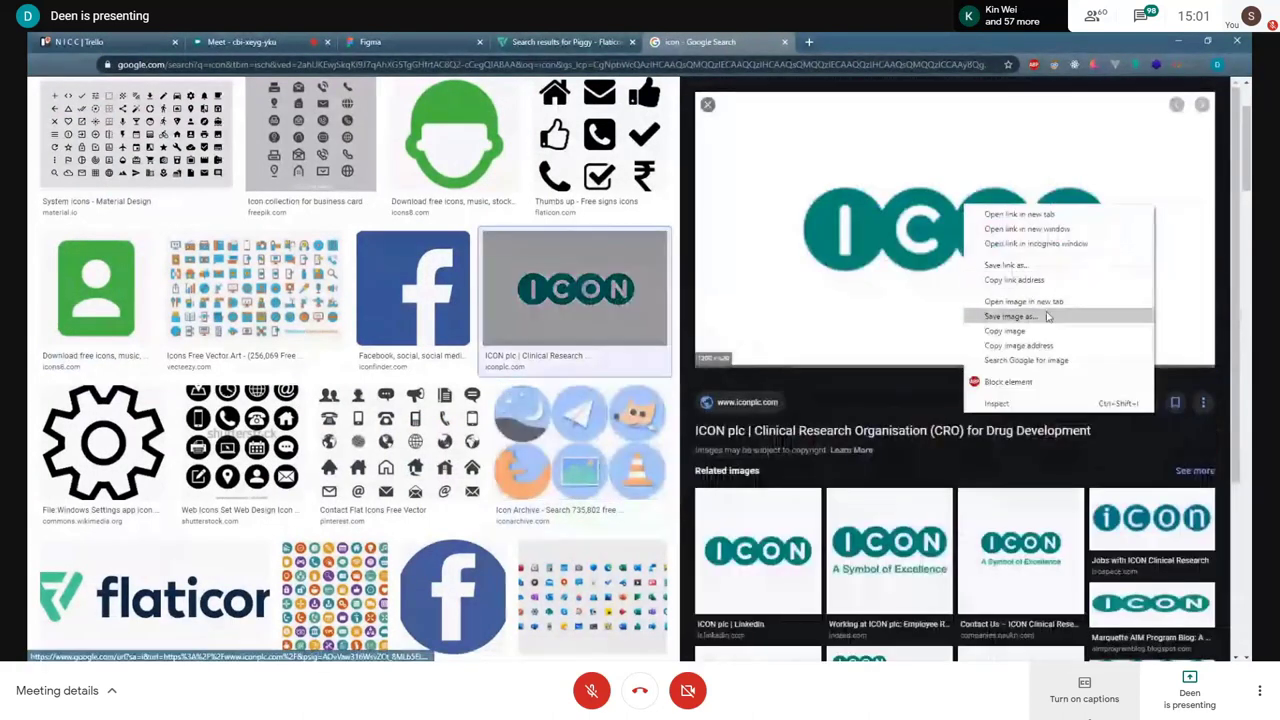
right_click(910, 205)
left_click(970, 332)
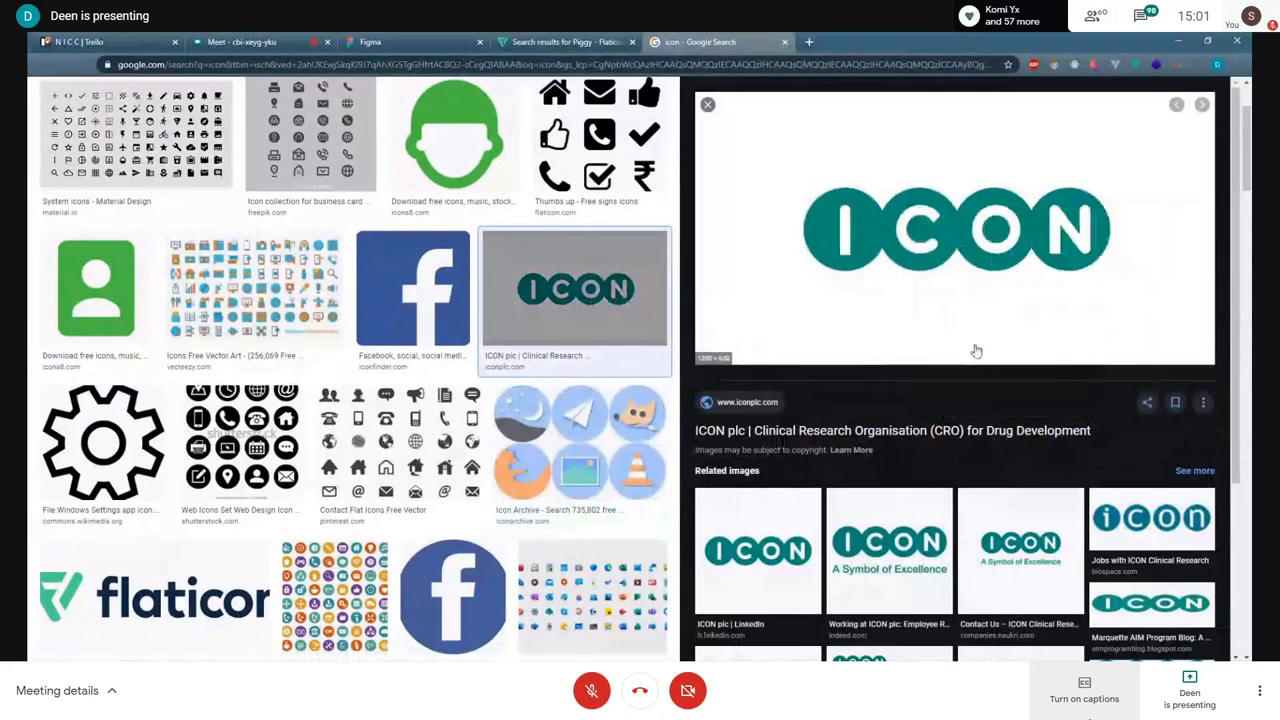
key("alt+Tab")
key("ctrl+v")
left_click_drag(762, 552, 670, 291)
left_click_drag(605, 107, 628, 450)
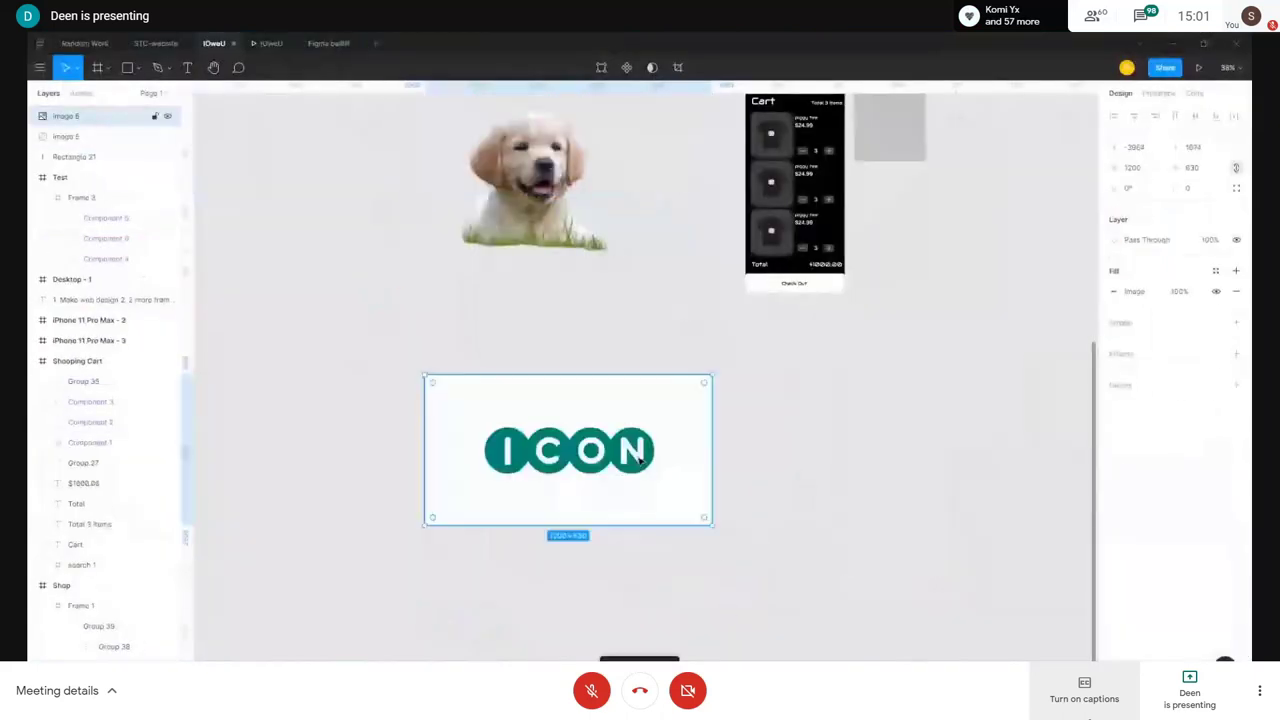
- Try to run the Remove BG plugin on the frame that holds the ICON logo
right_click(628, 450)
mouse_move(714, 578)
mouse_move(831, 437)
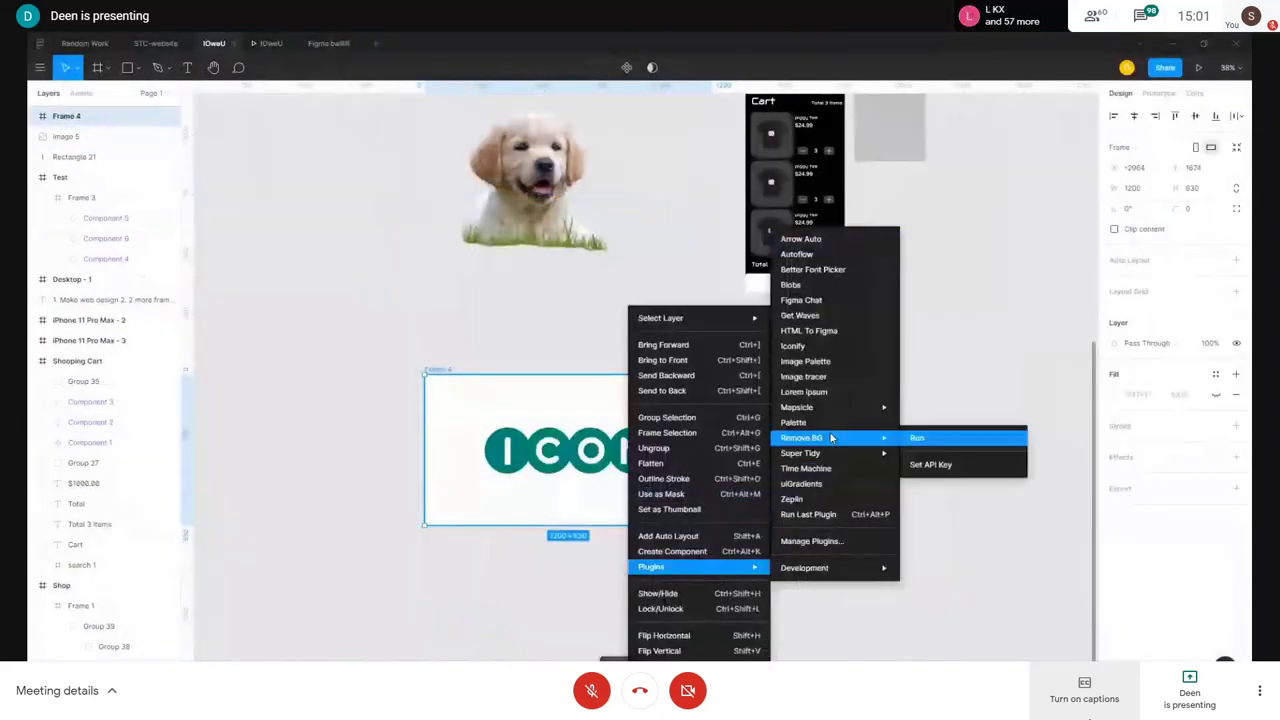
left_click(947, 440)
key("shift+2")
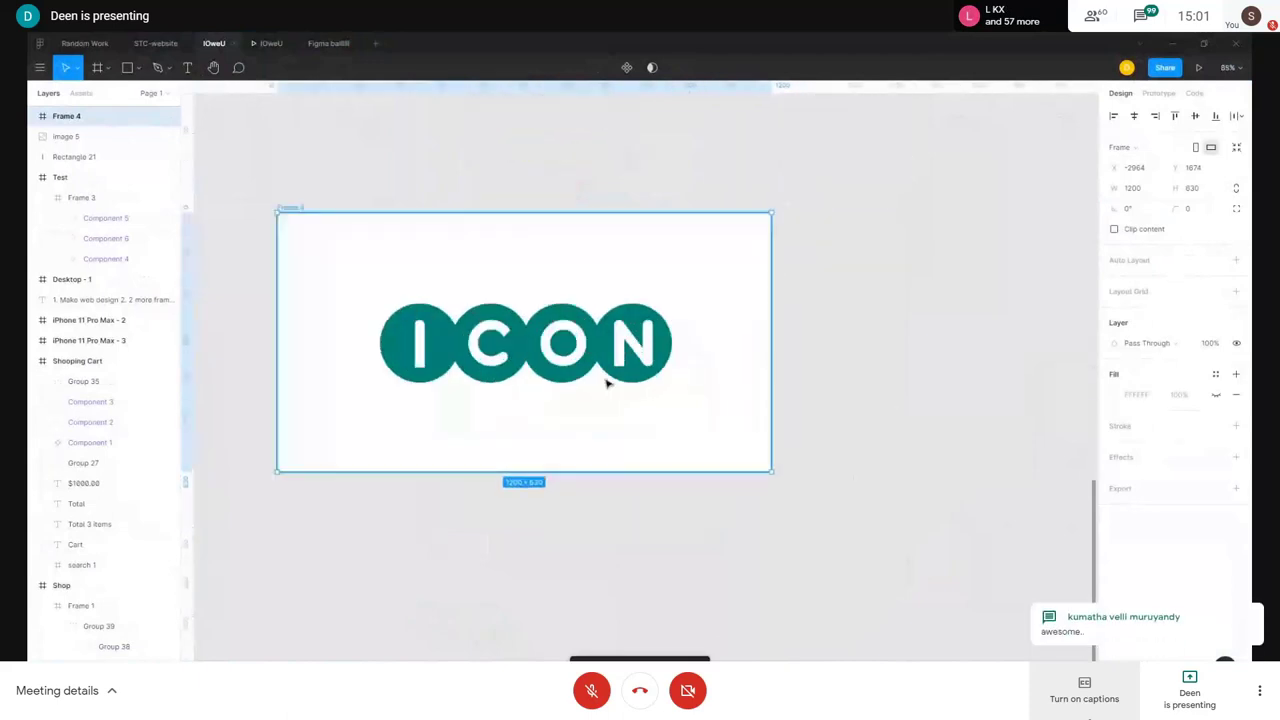
scroll(793, 415, "up", 2)
scroll(781, 430, "down", 3)
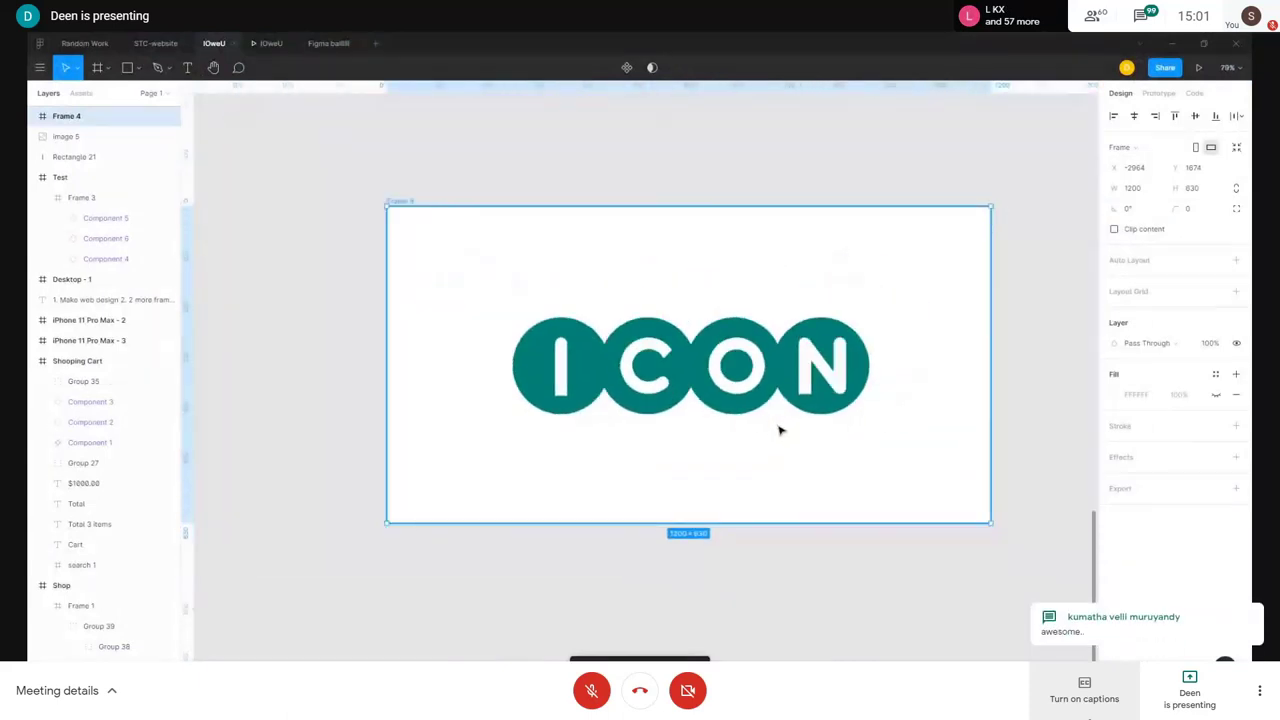
scroll(781, 430, "down", 3)
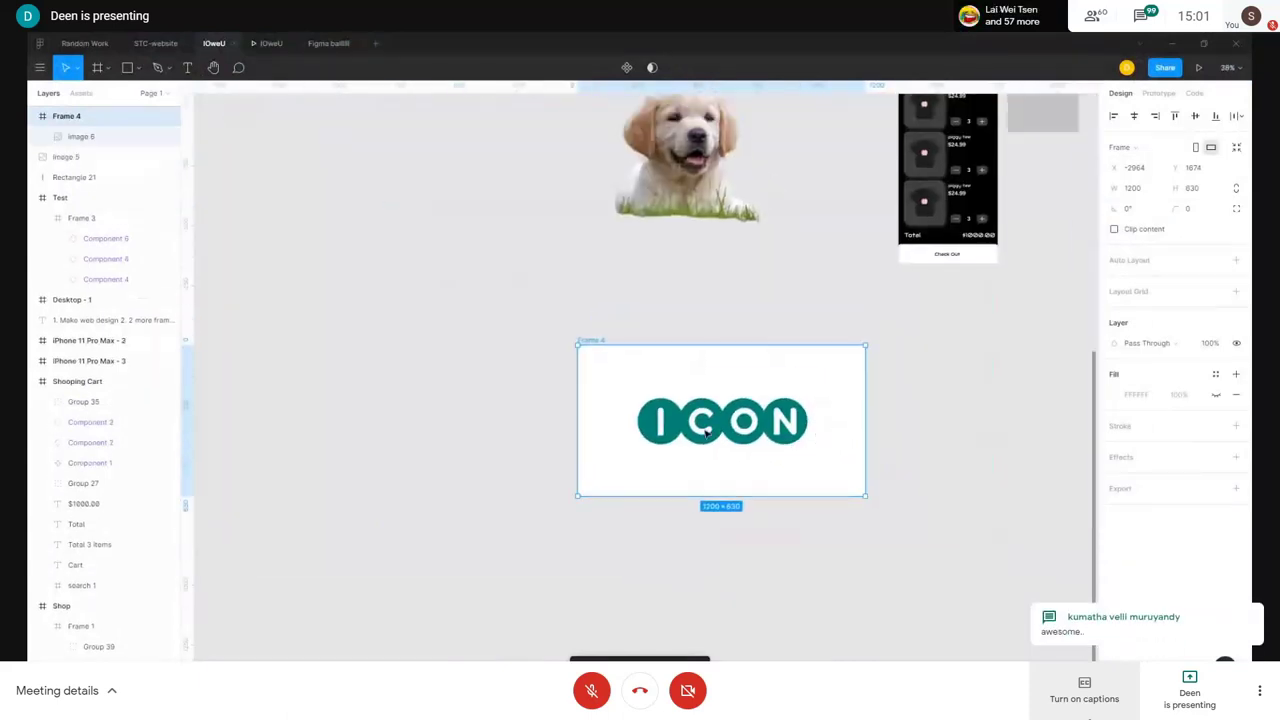
- Select the ICON image inside its frame and remove its background with the Remove BG plugin
right_click(789, 459)
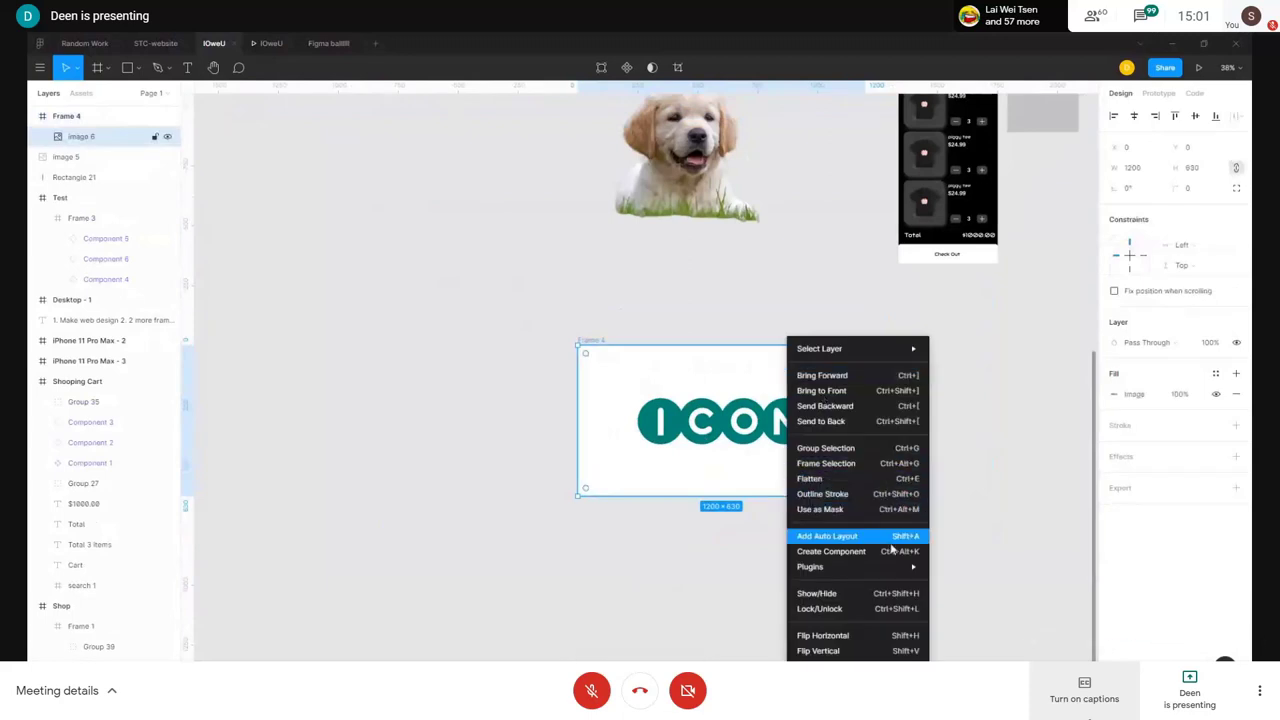
mouse_move(880, 566)
mouse_move(990, 437)
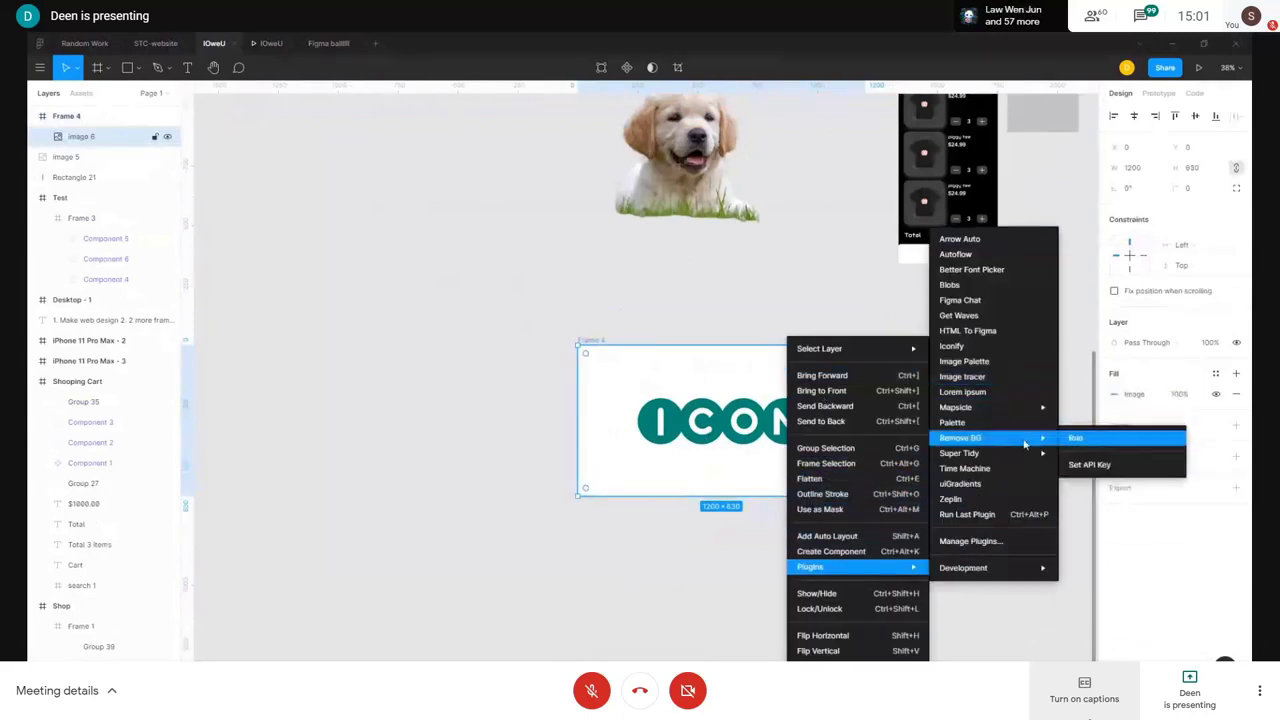
left_click(1065, 437)
scroll(1031, 473, "up", 3)
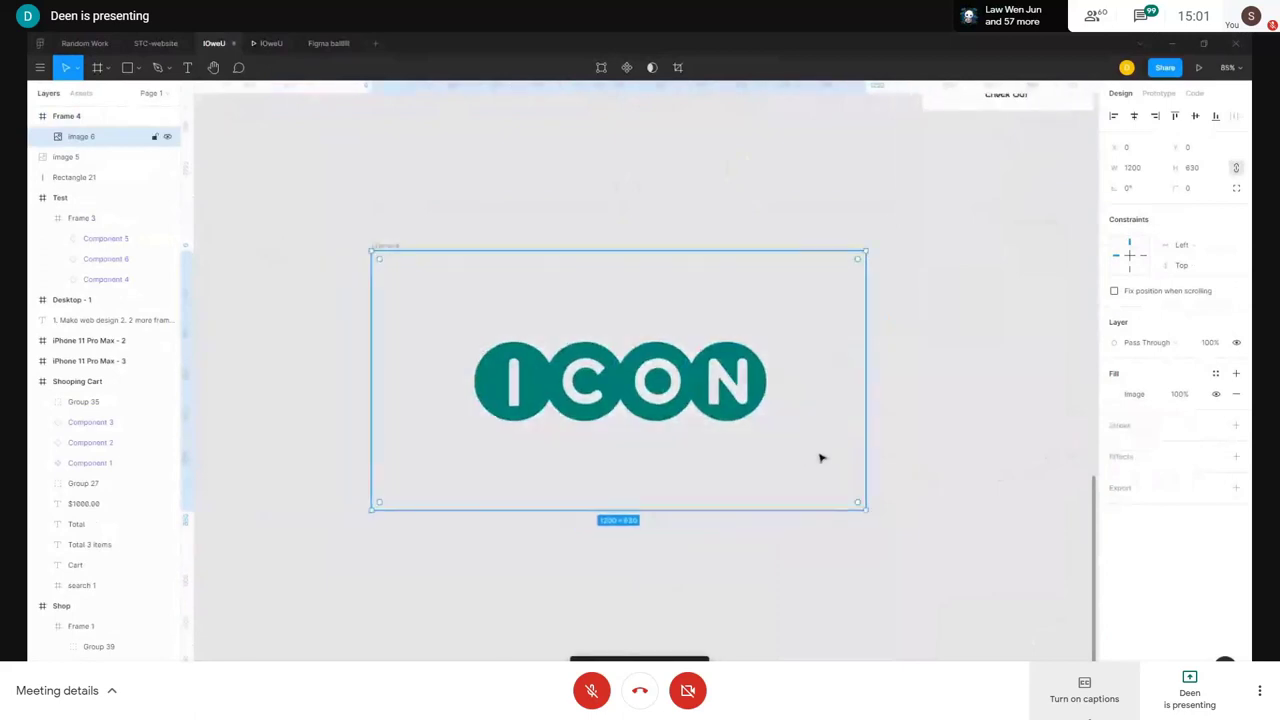
- Scale the ICON logo down to about 473 × 248 and place it at the top of the Test frame, above the piggy tee cards
scroll(802, 393, "down", 5)
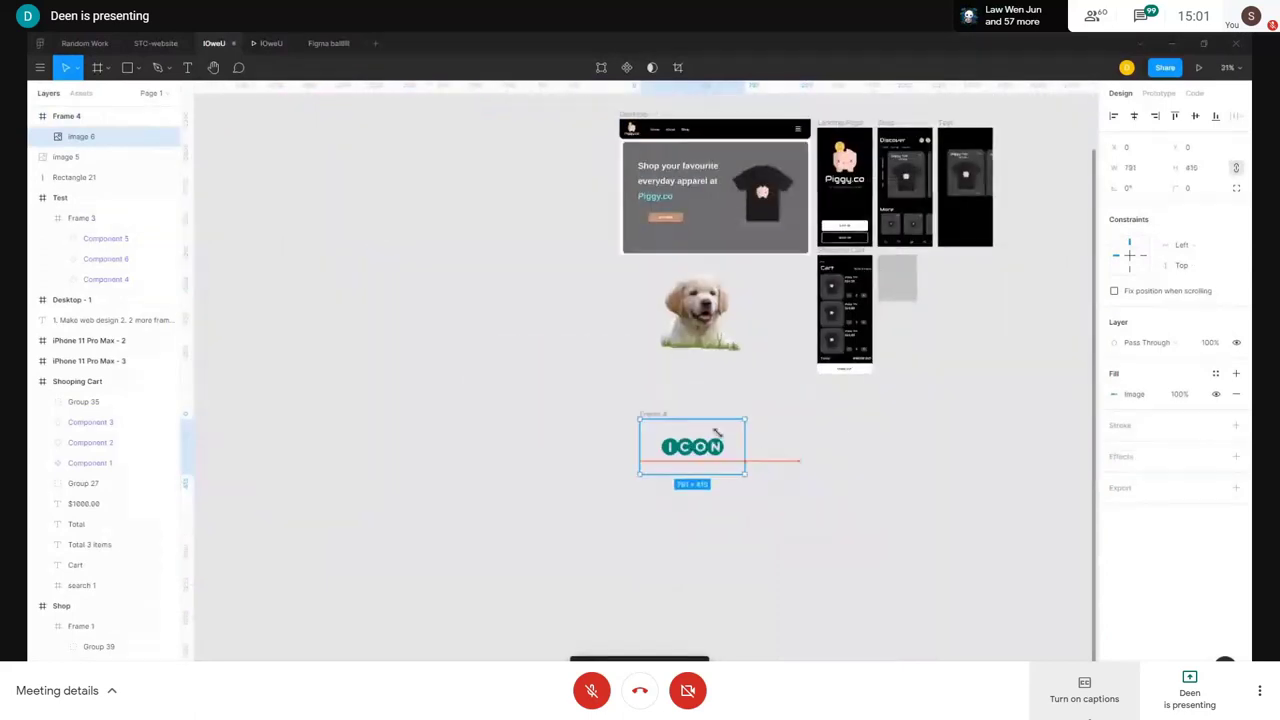
left_click_drag(684, 427, 1015, 443)
scroll(877, 360, "up", 4)
scroll(920, 207, "up", 3)
scroll(1015, 443, "right", 3)
left_click_drag(935, 418, 925, 245)
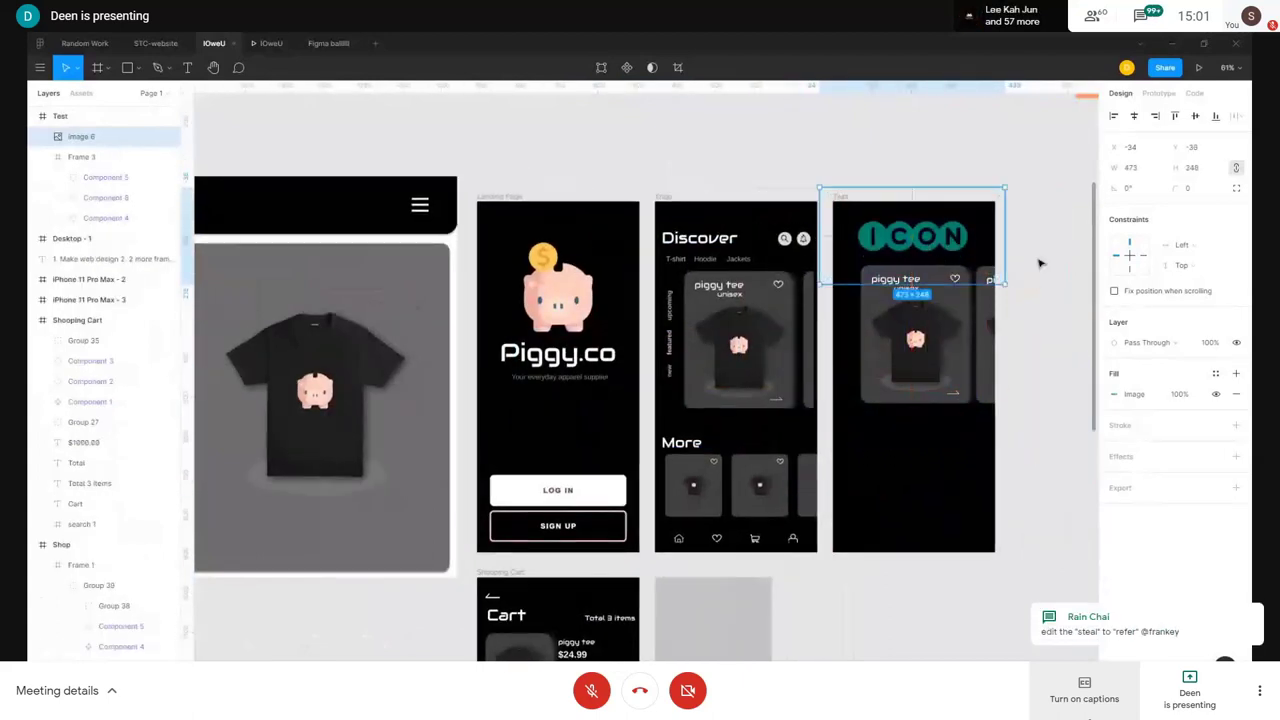
- Deselect the ICON logo and switch to the browser window holding the icon Google search
left_click(1063, 269)
scroll(738, 352, "right", 3)
scroll(738, 352, "up", 2)
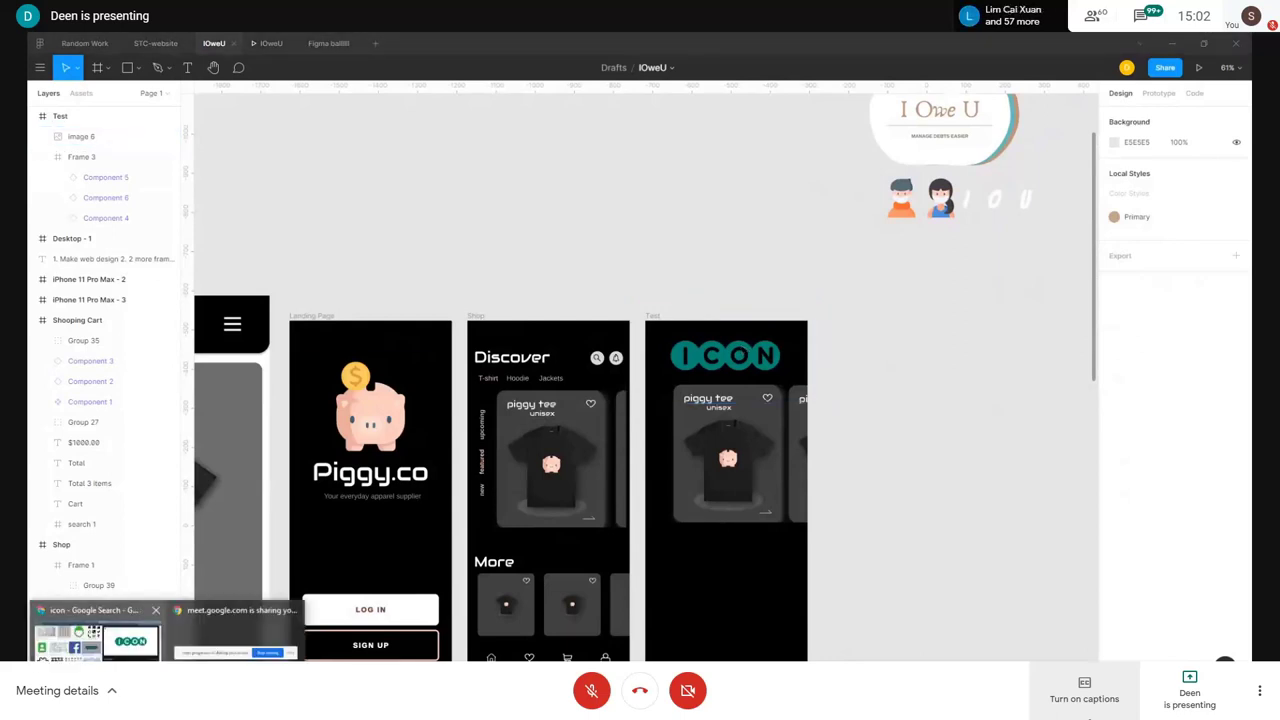
left_click(97, 630)
left_click(416, 40)
left_click(241, 41)
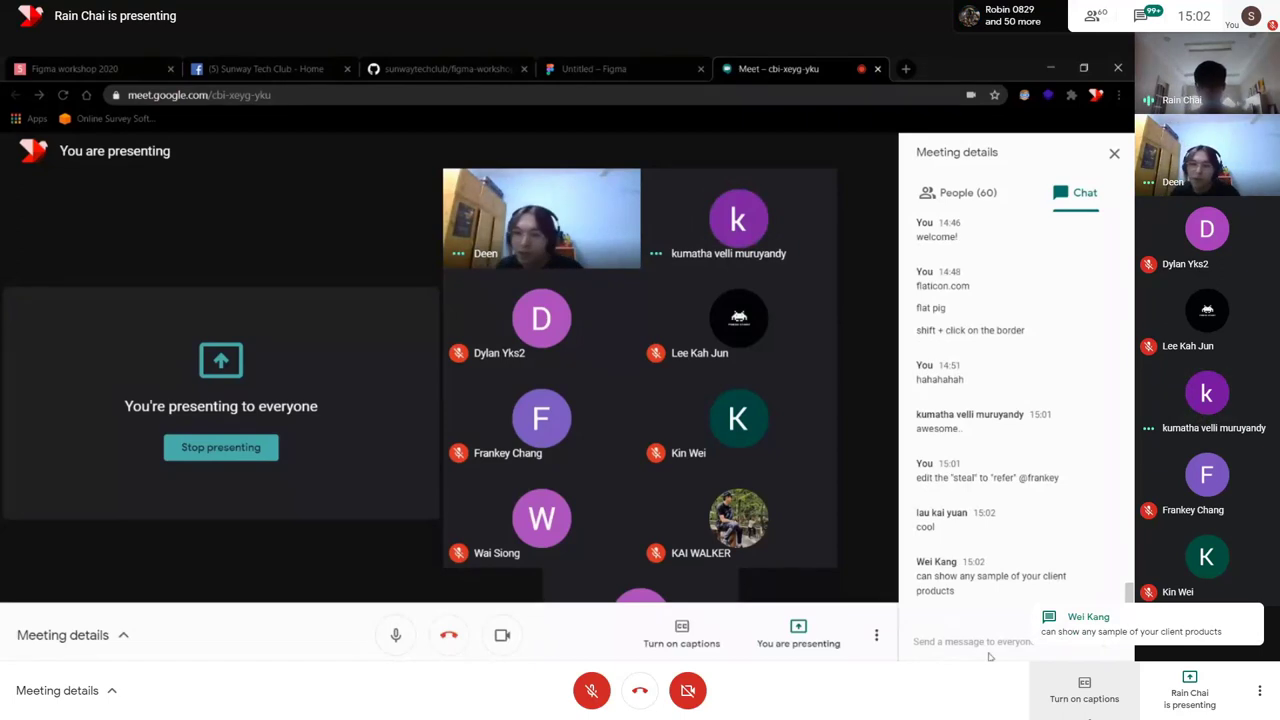
- Launch the Figma desktop app and bring its recently viewed files to the front
left_click(660, 68)
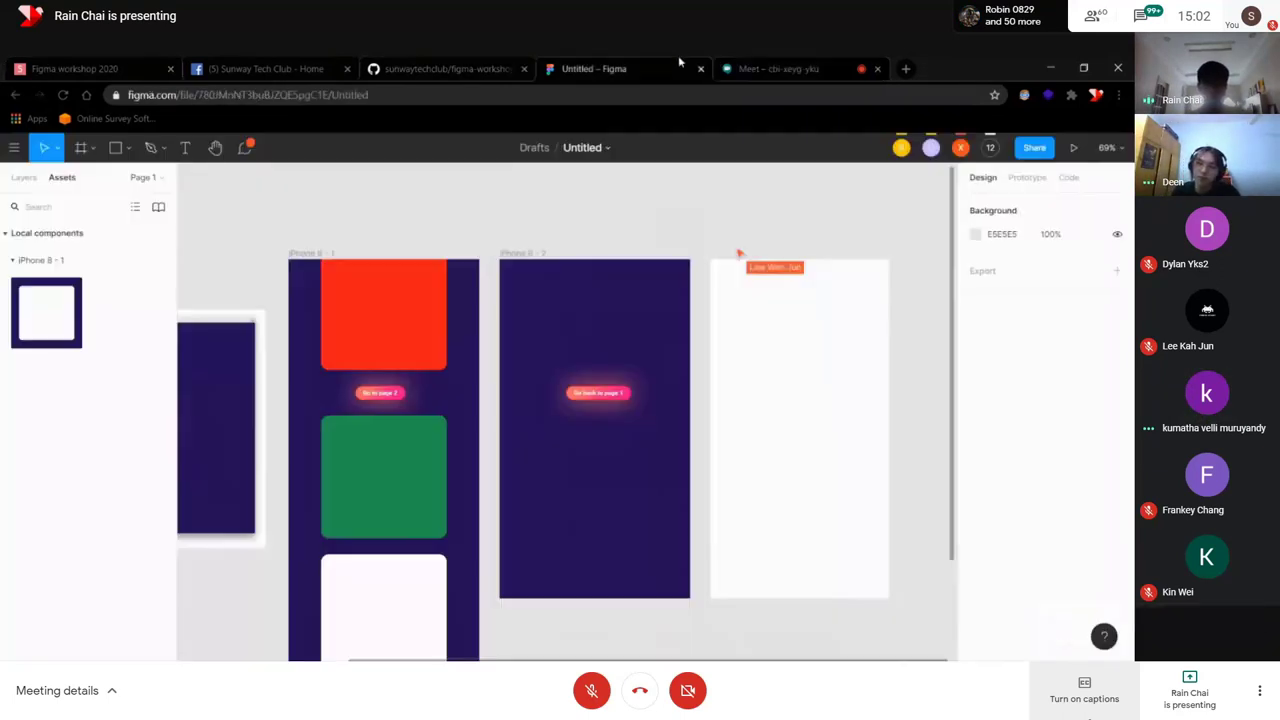
key("super")
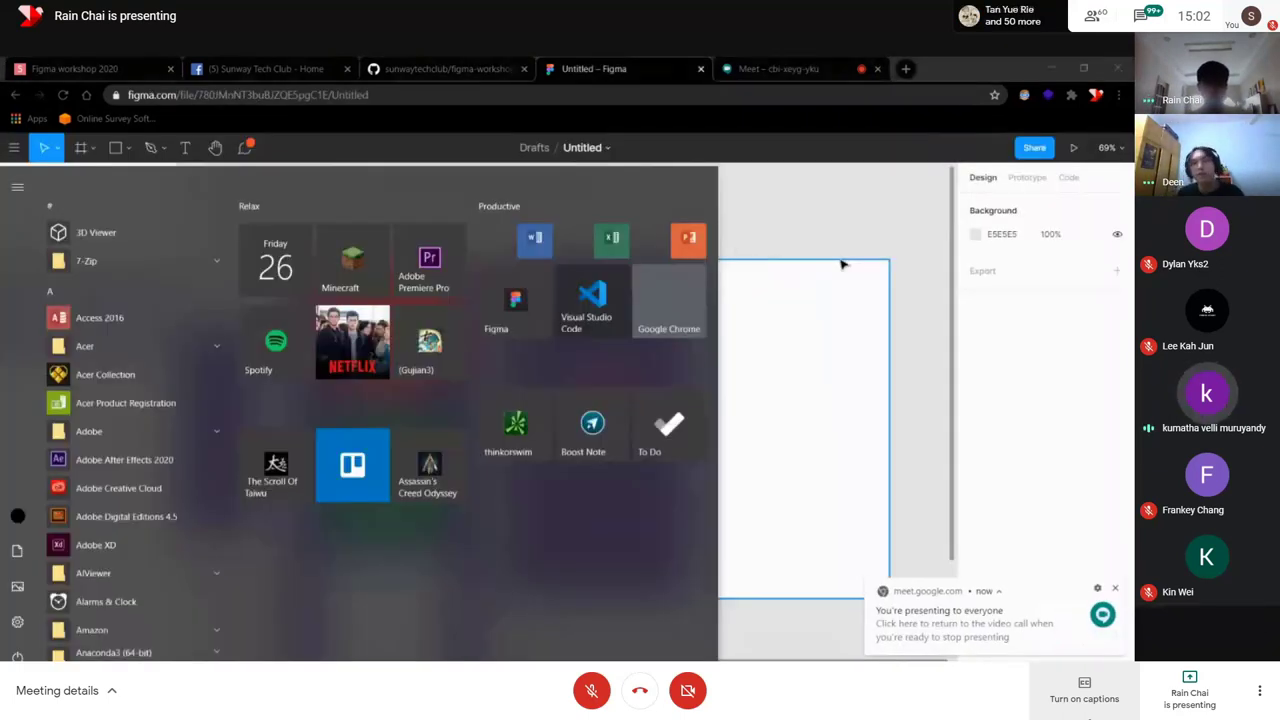
key("super")
left_click(1117, 590)
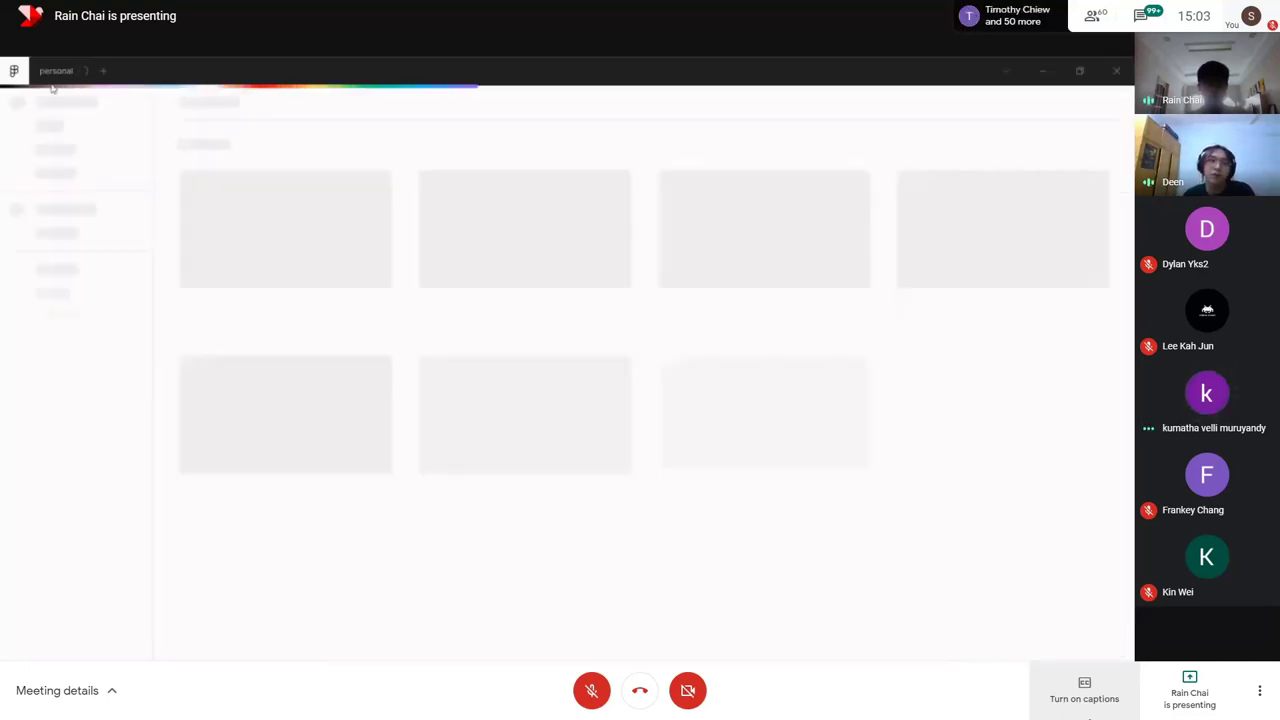
key("alt+Tab")
key("ctrl+Tab")
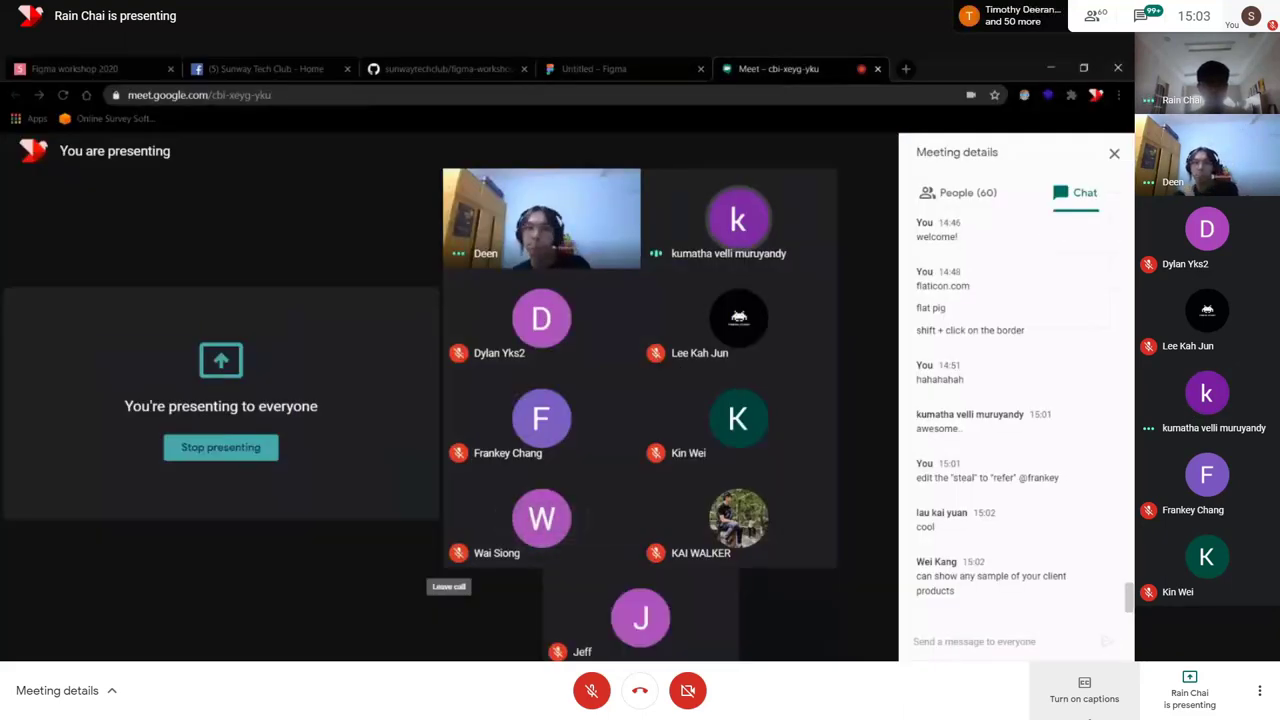
key("alt+Tab")
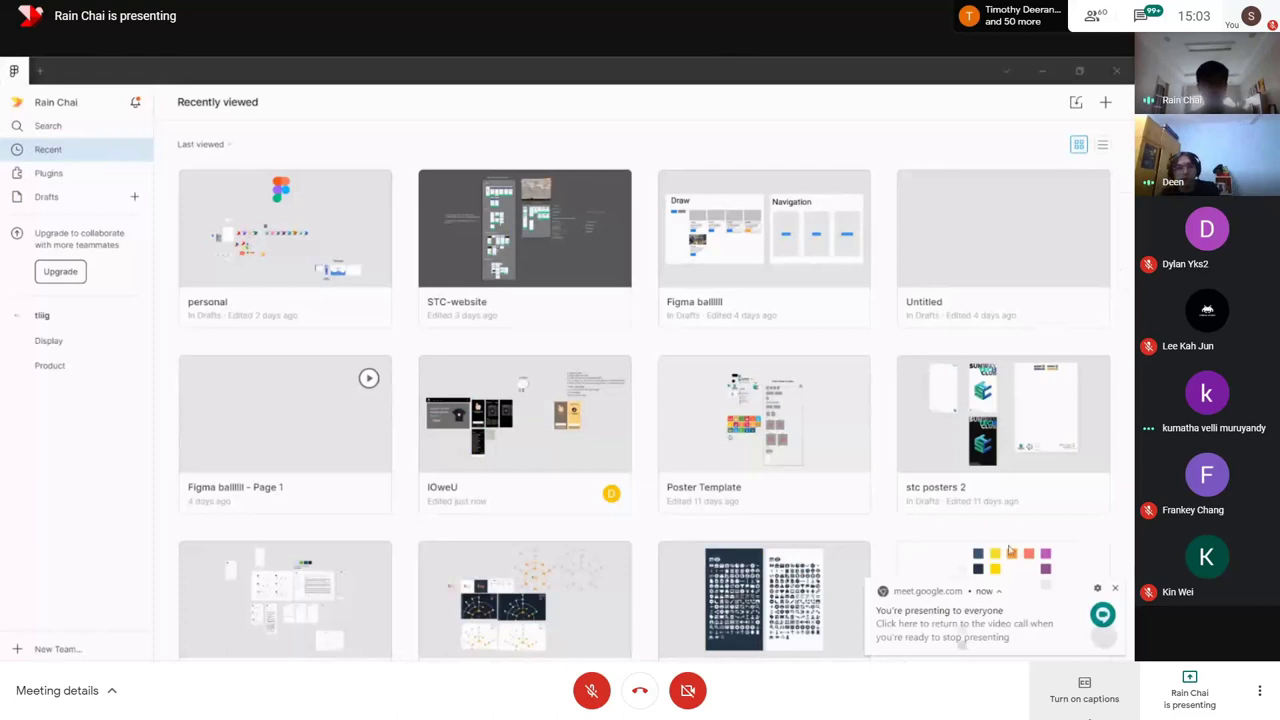
- Dismiss the presenting notification and open the ACCA file from the drafts
left_click(1115, 589)
left_click(47, 197)
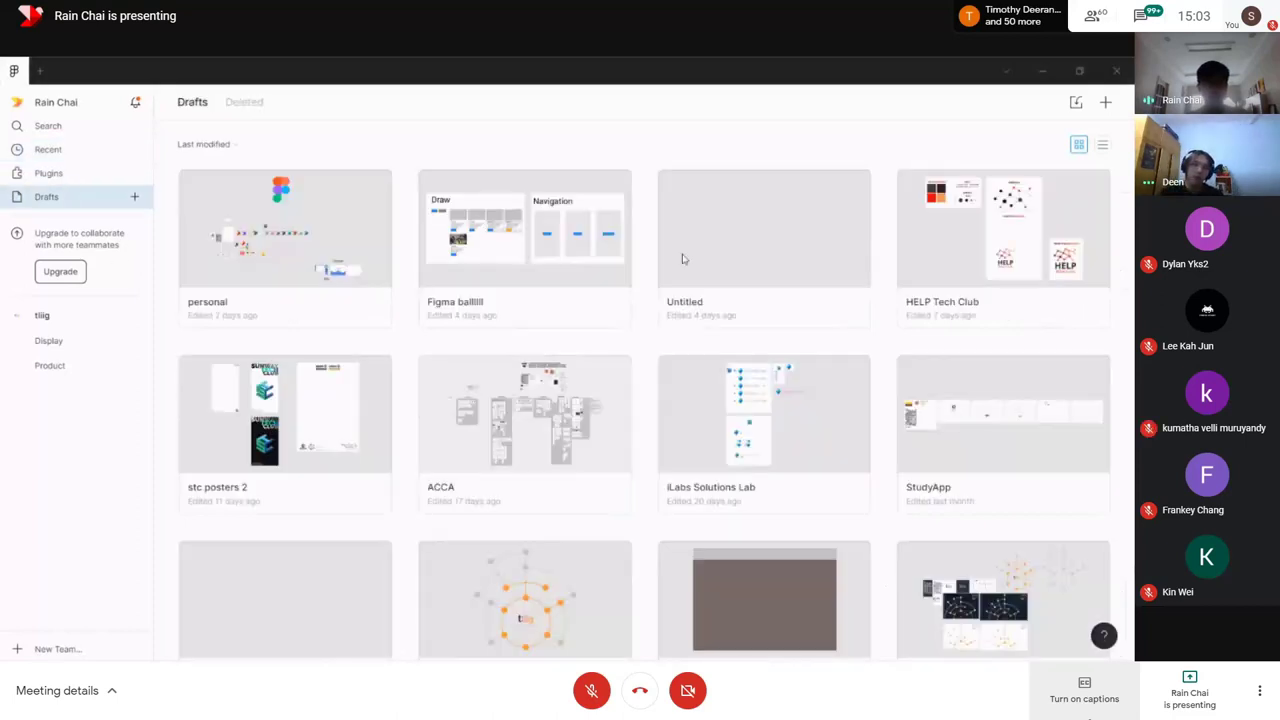
scroll(682, 259, "down", 1)
double_click(543, 287)
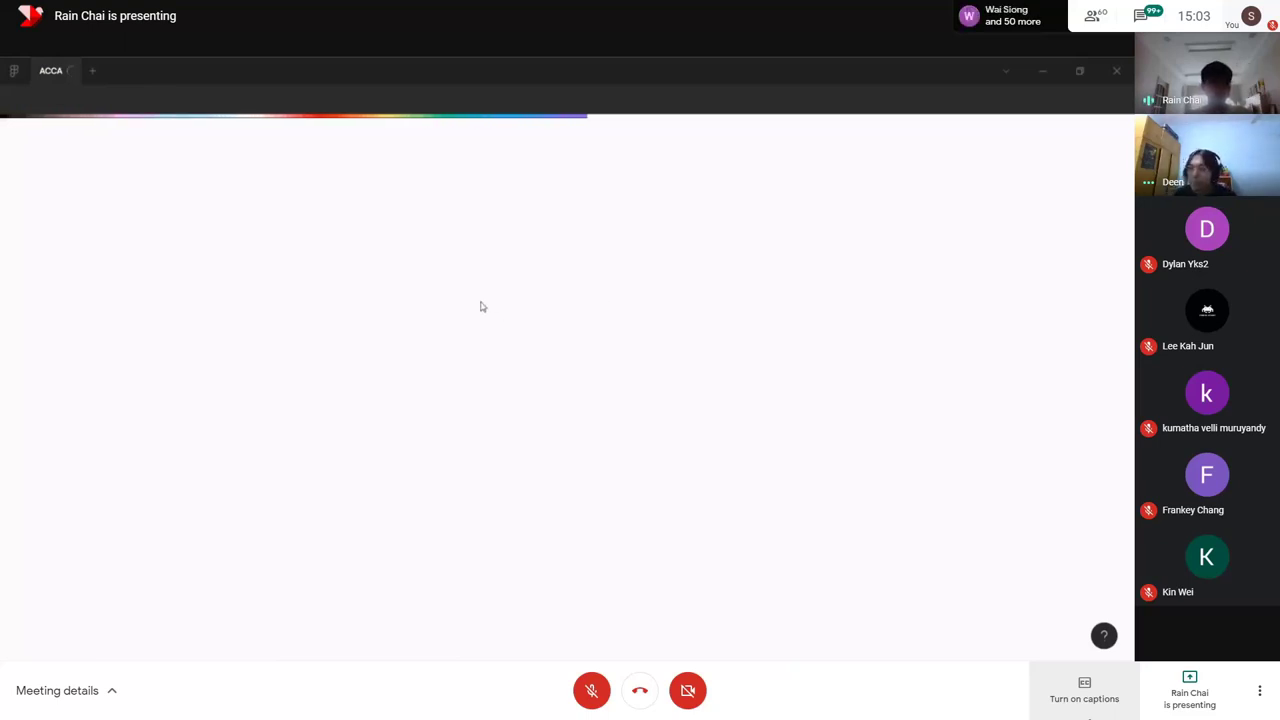
- Examine the global components frame in the ACCA file, from the alert modals and headers to the draggable modal
scroll(524, 308, "up", 3)
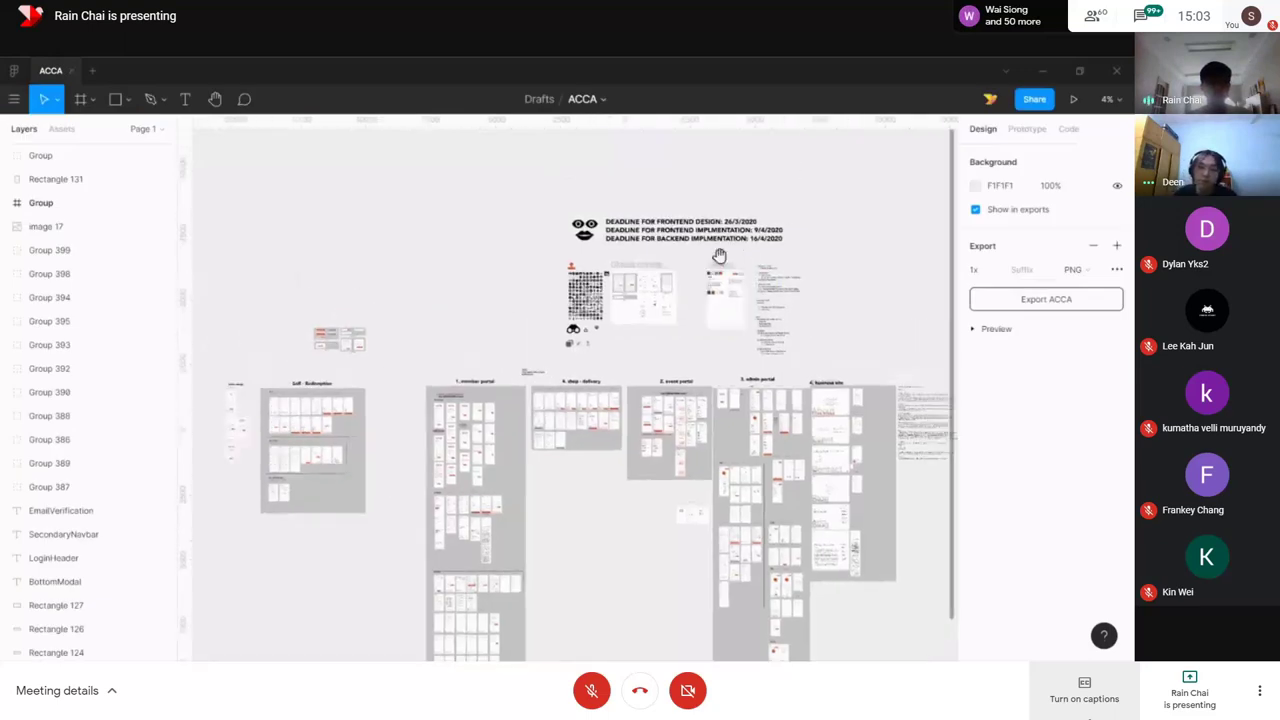
scroll(525, 370, "right", 5)
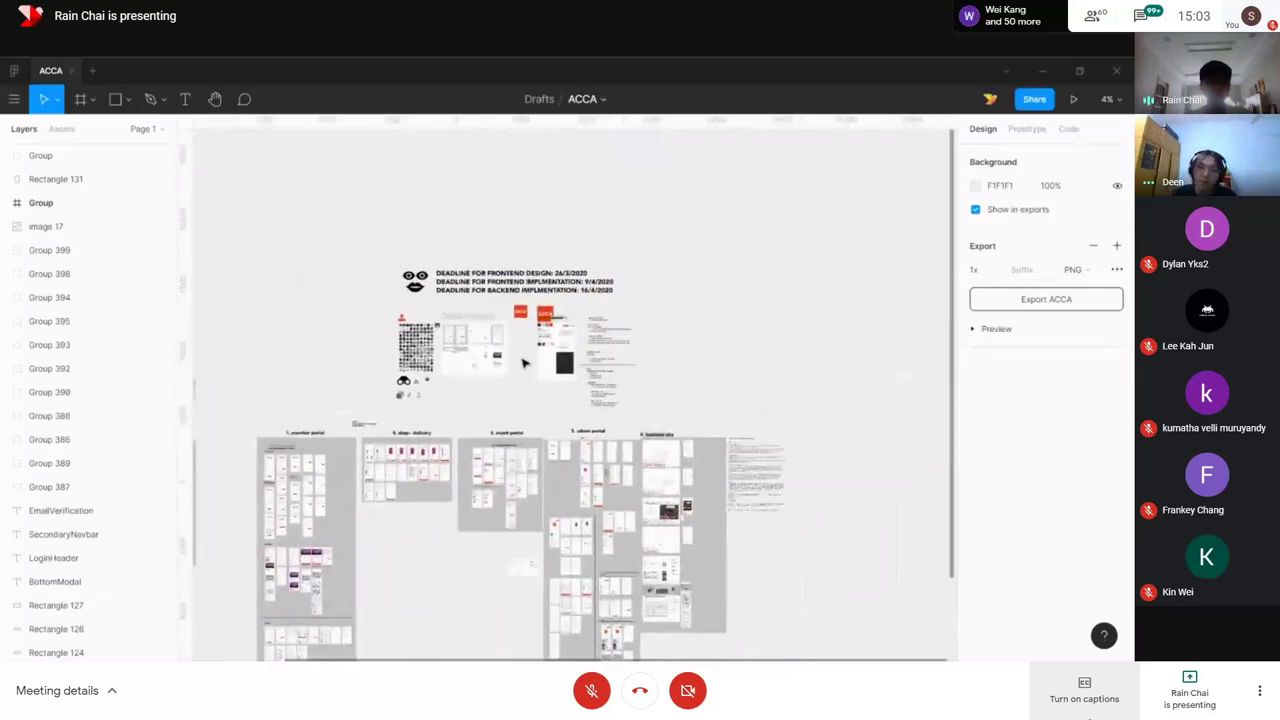
scroll(524, 363, "up", 6)
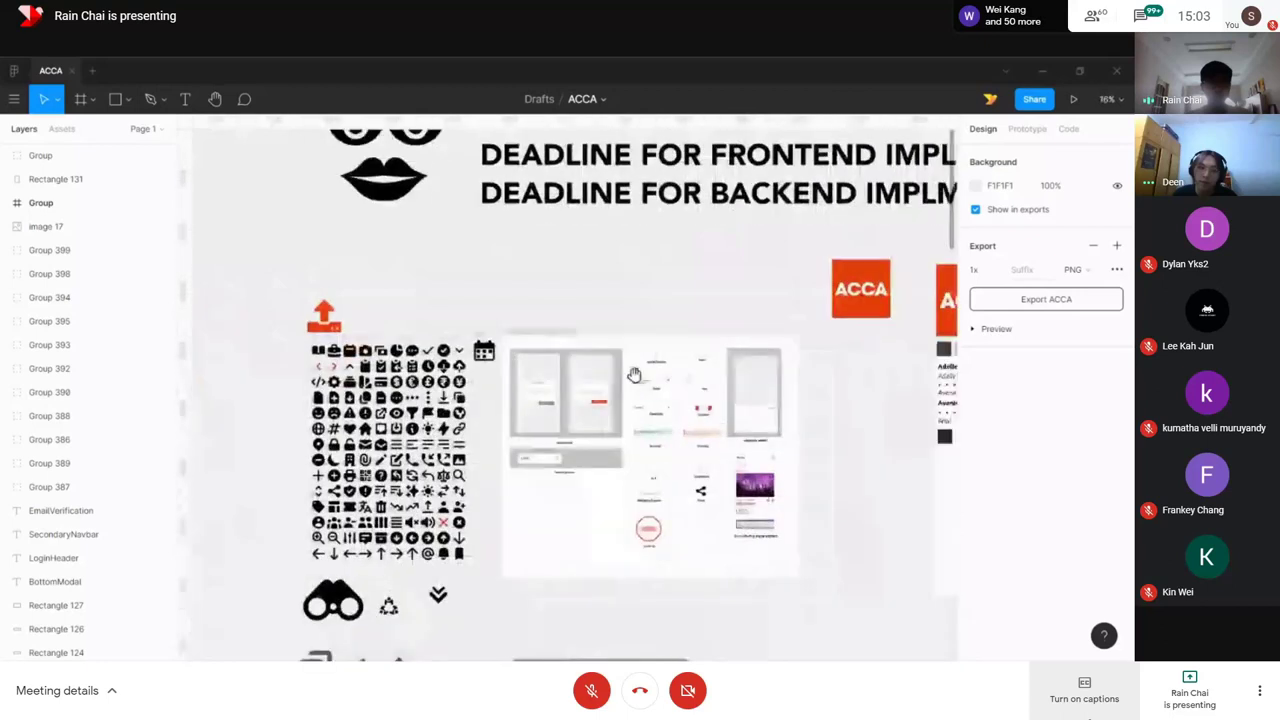
scroll(634, 374, "up", 5)
scroll(485, 260, "left", 5)
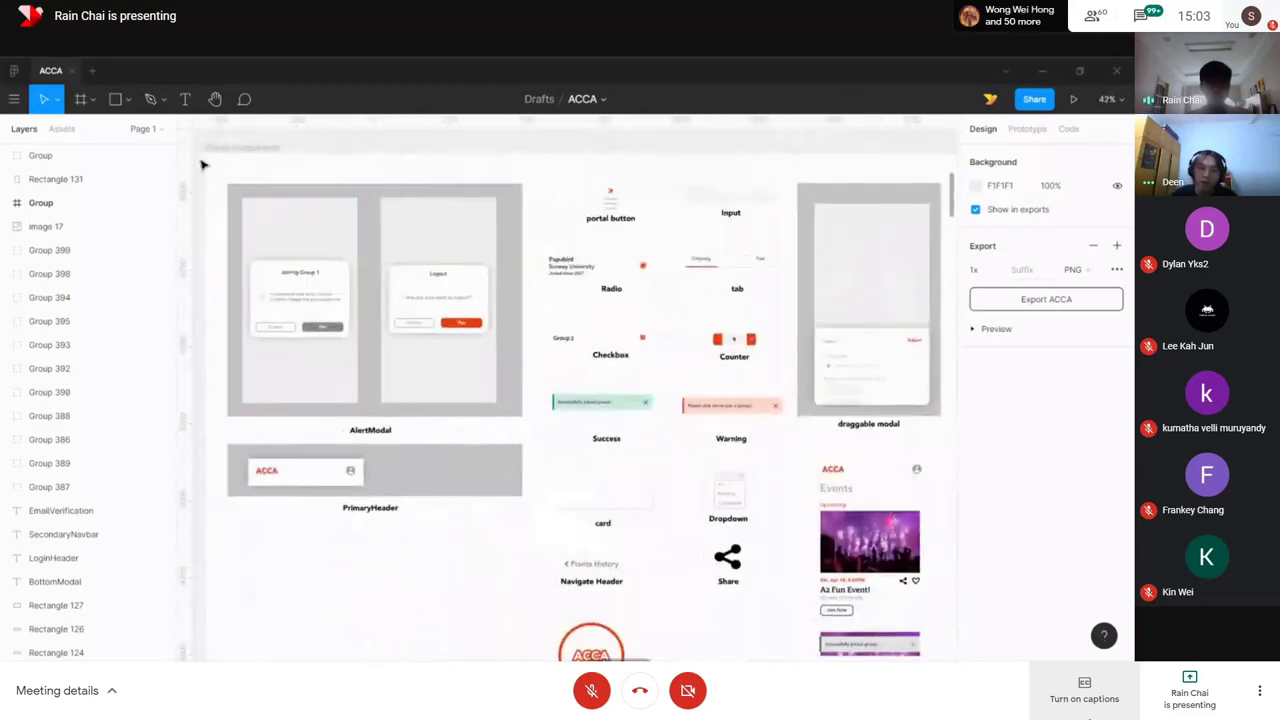
scroll(460, 320, "down", 3)
scroll(413, 393, "down", 5)
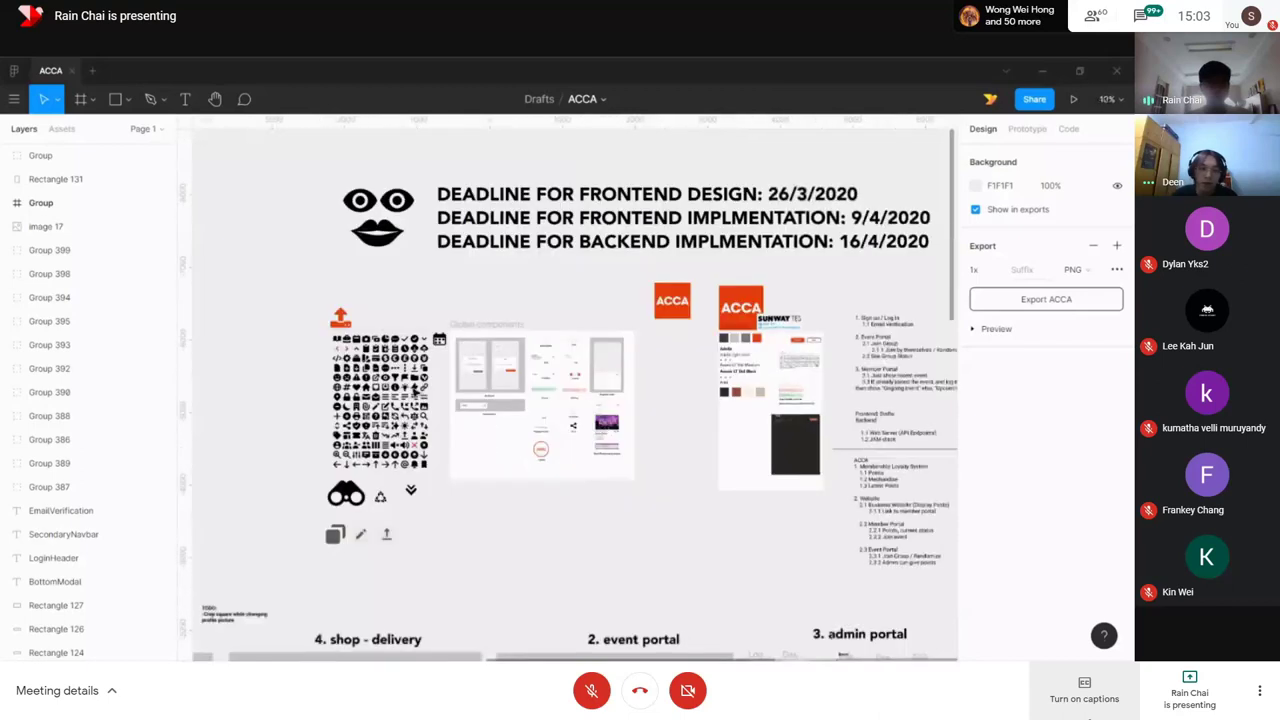
- Examine the ACCA style guide's colours, fonts and buttons, and the feature list beside it
scroll(588, 459, "right", 3)
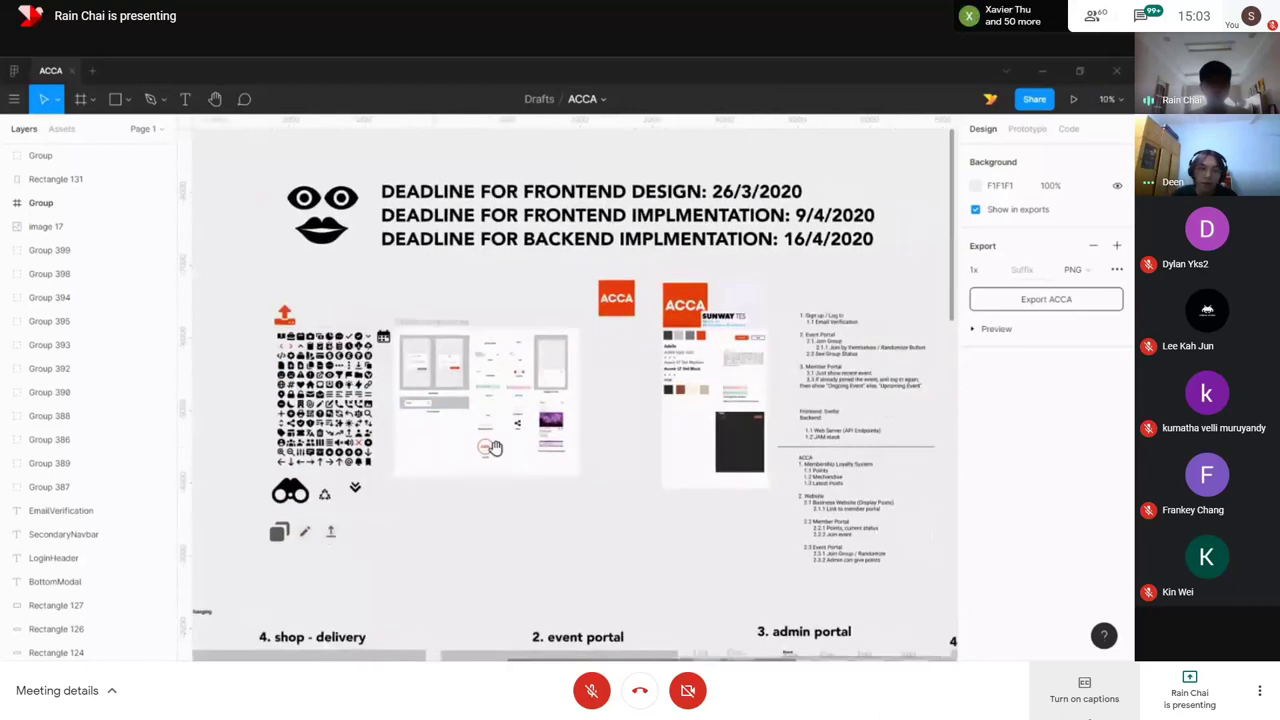
scroll(745, 332, "up", 3)
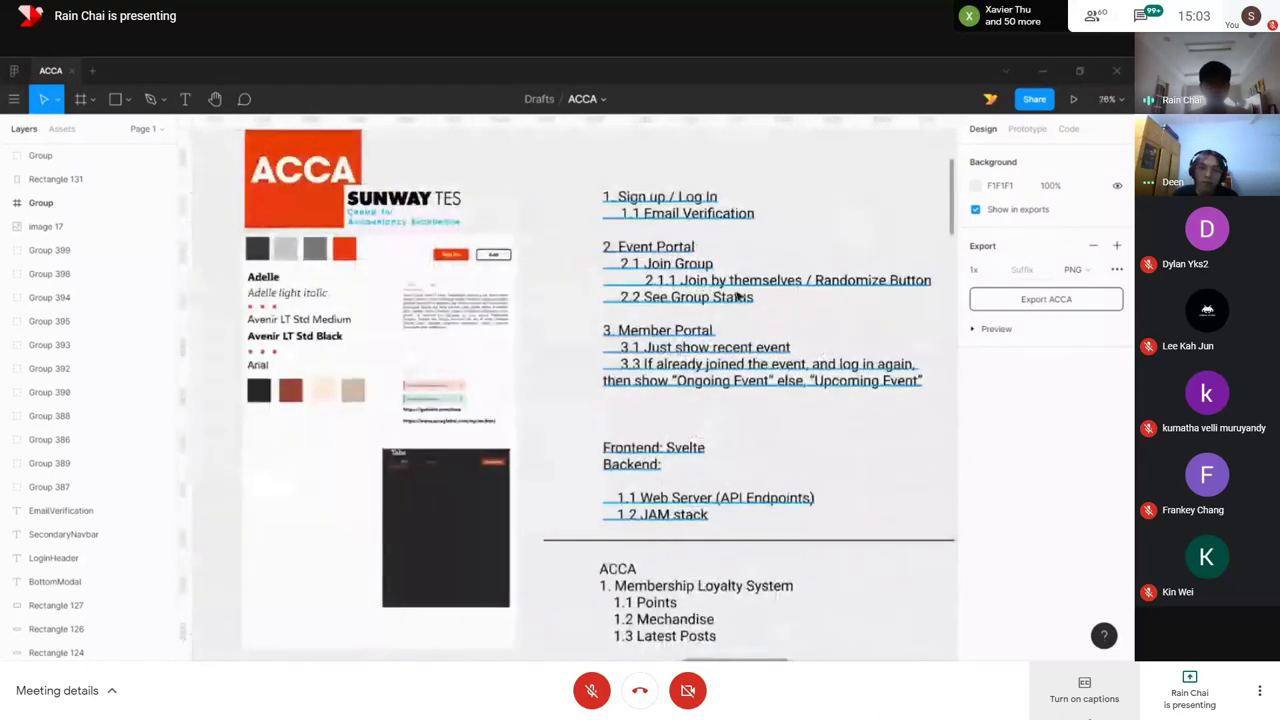
scroll(650, 410, "left", 3)
scroll(420, 273, "up", 5)
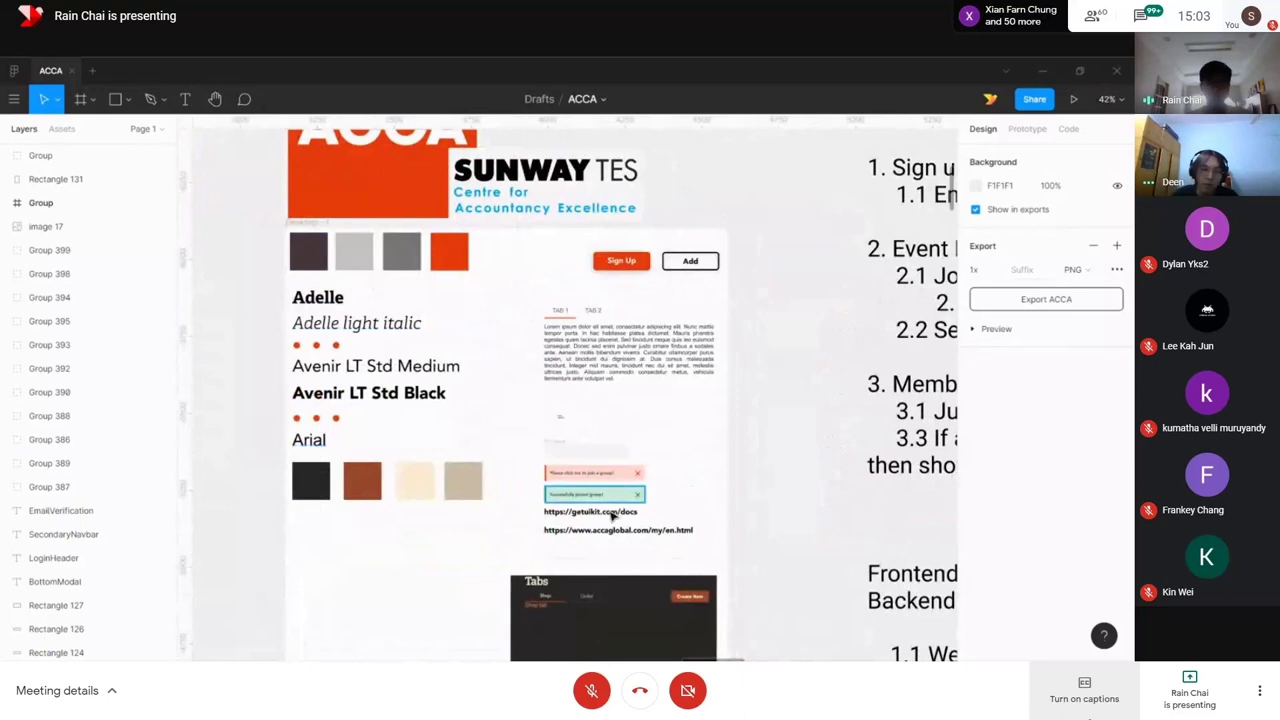
scroll(612, 515, "down", 3)
scroll(518, 372, "down", 1)
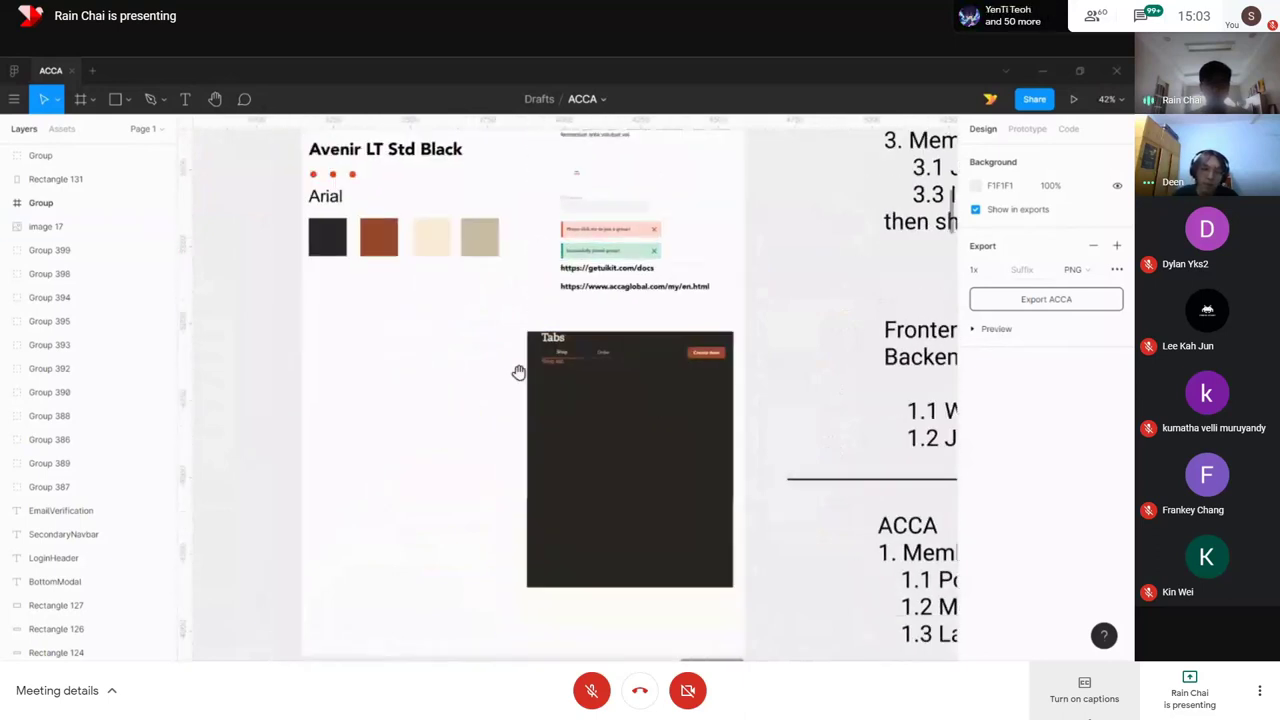
- Examine the Sign Up/Login screens of the member portal section
scroll(518, 372, "down", 10)
scroll(457, 380, "up", 1)
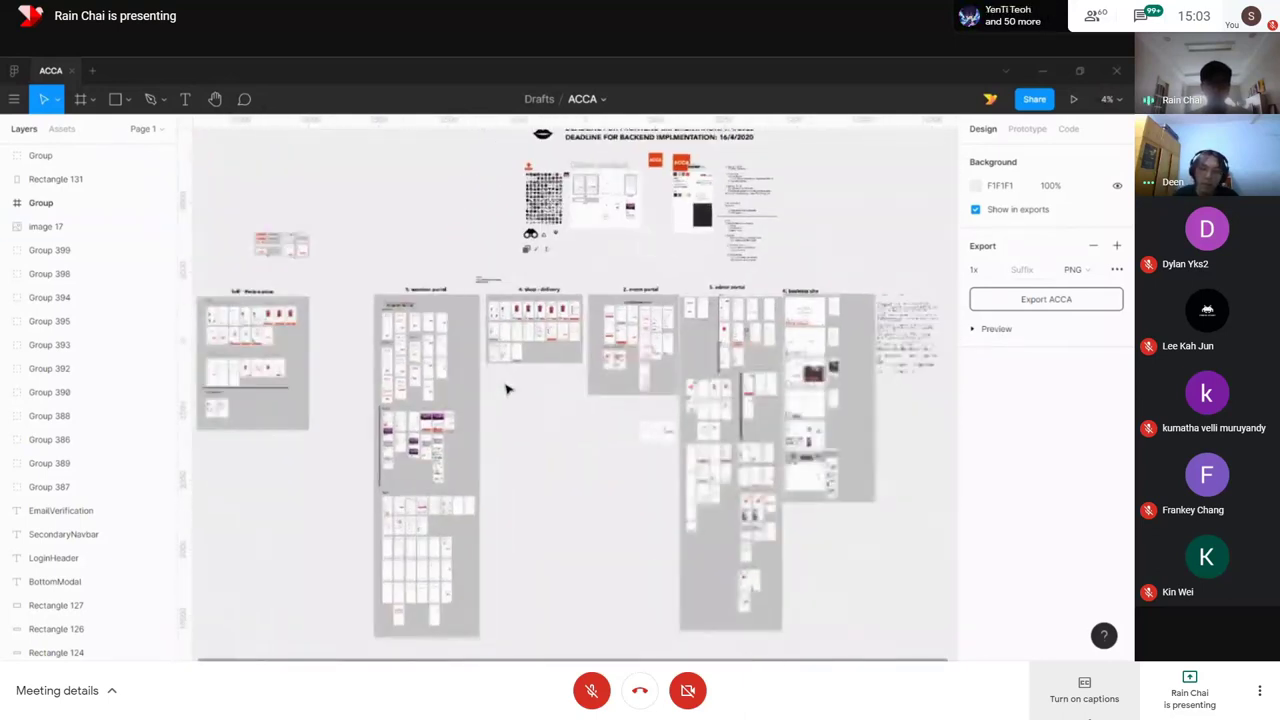
left_click_drag(517, 409, 620, 405)
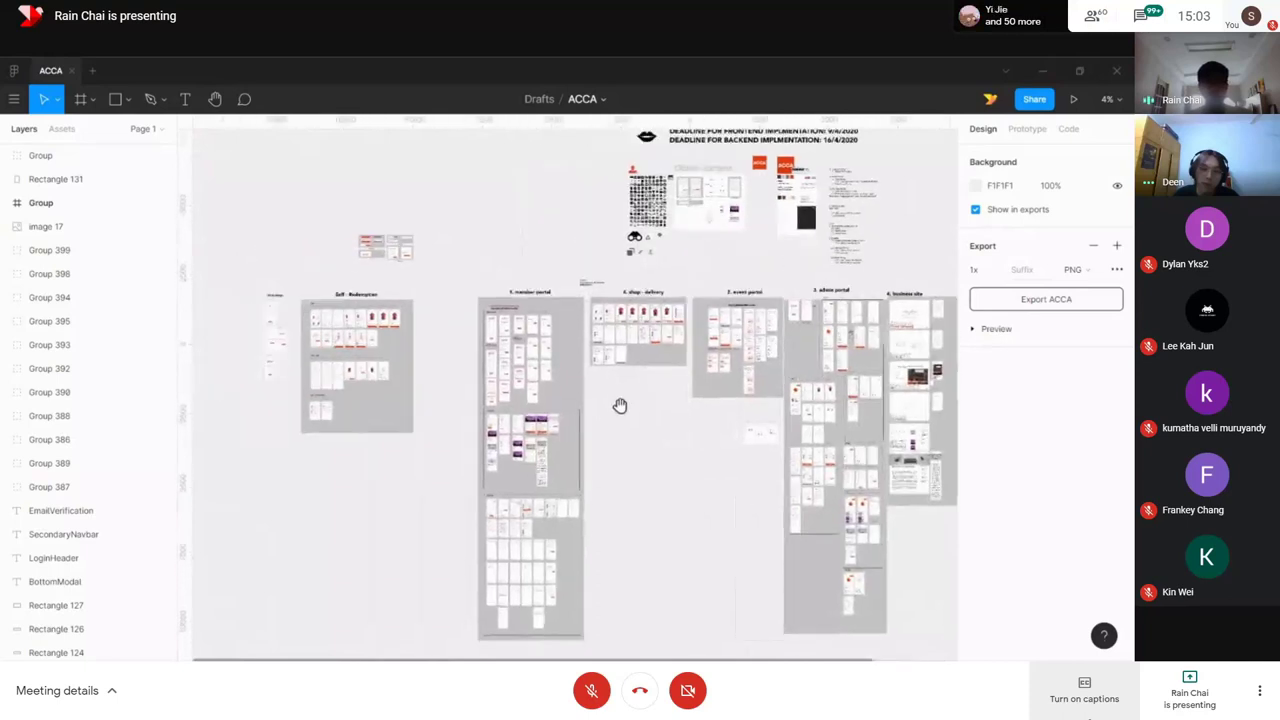
scroll(690, 340, "right", 5)
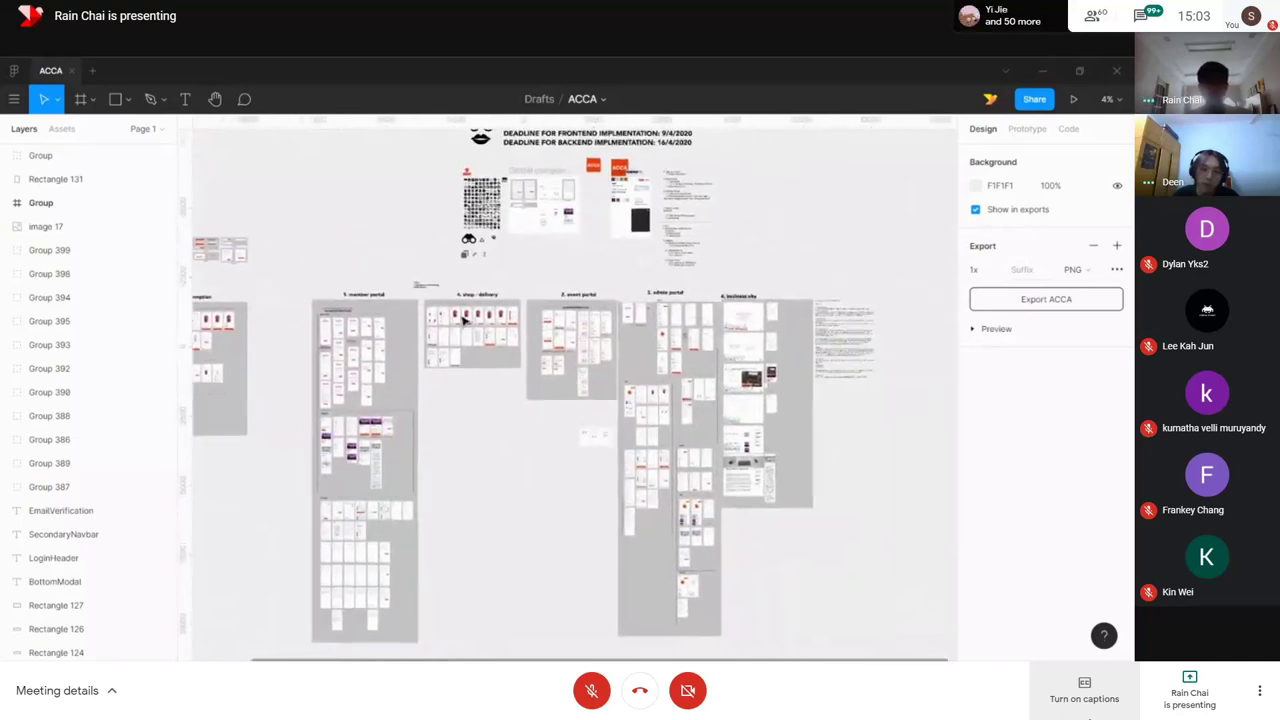
scroll(335, 302, "up", 5)
scroll(657, 374, "down", 2)
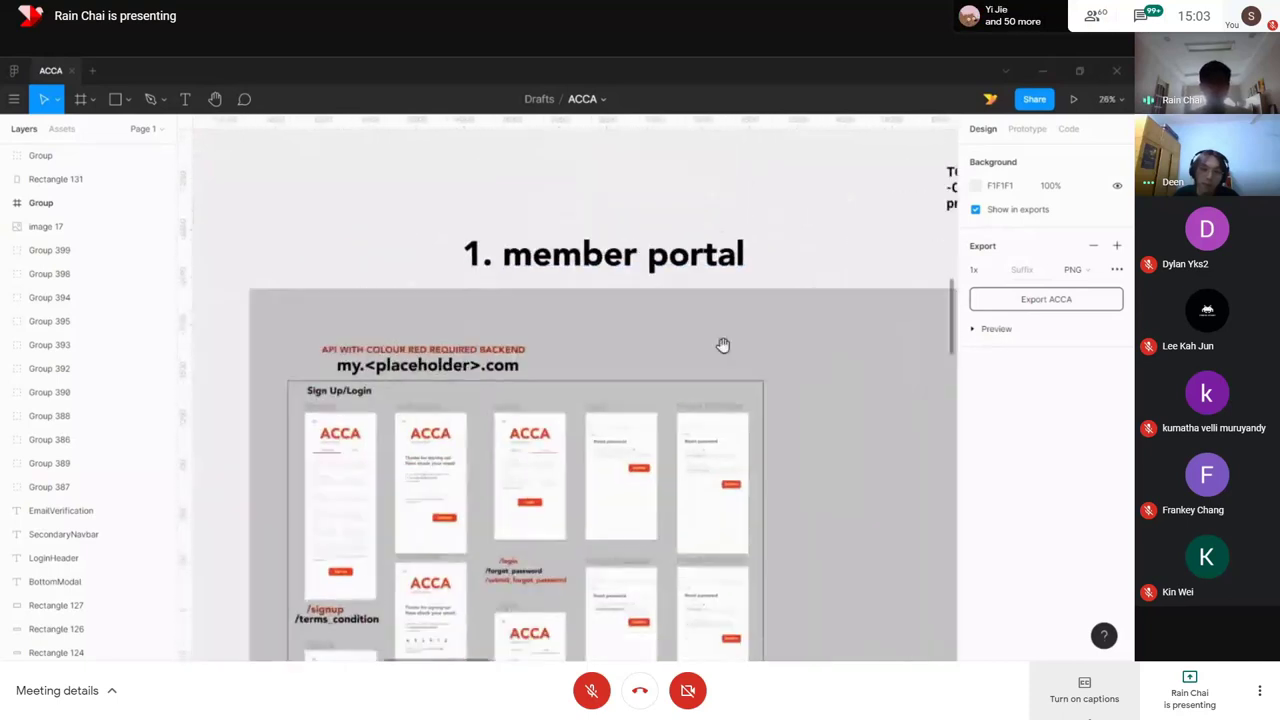
scroll(790, 400, "down", 1)
scroll(563, 366, "up", 4)
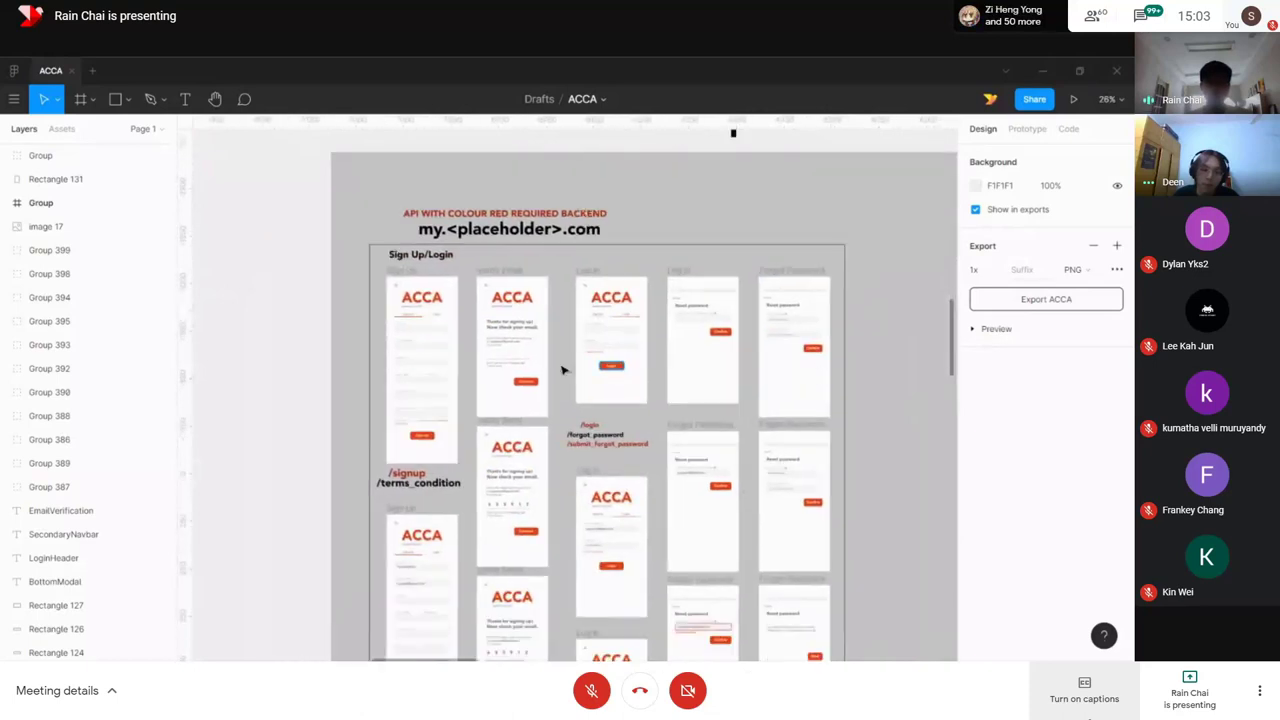
scroll(650, 450, "down", 4)
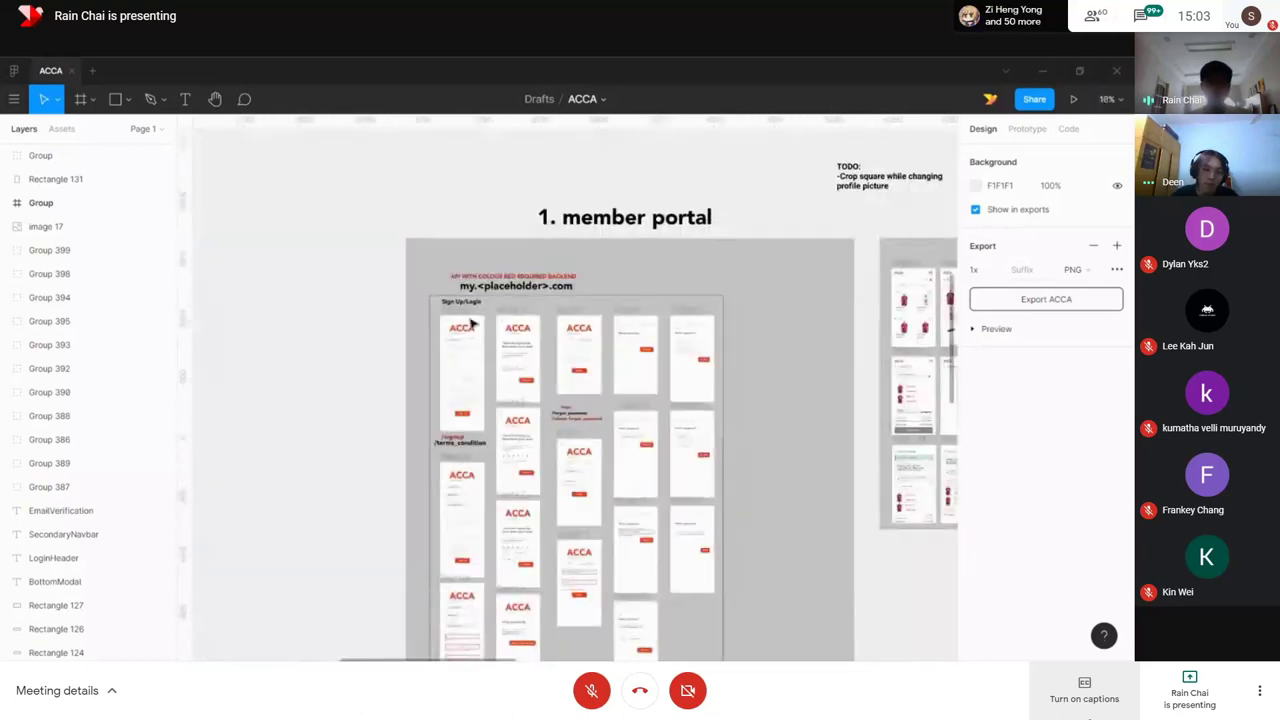
scroll(740, 513, "up", 6)
scroll(740, 513, "down", 5)
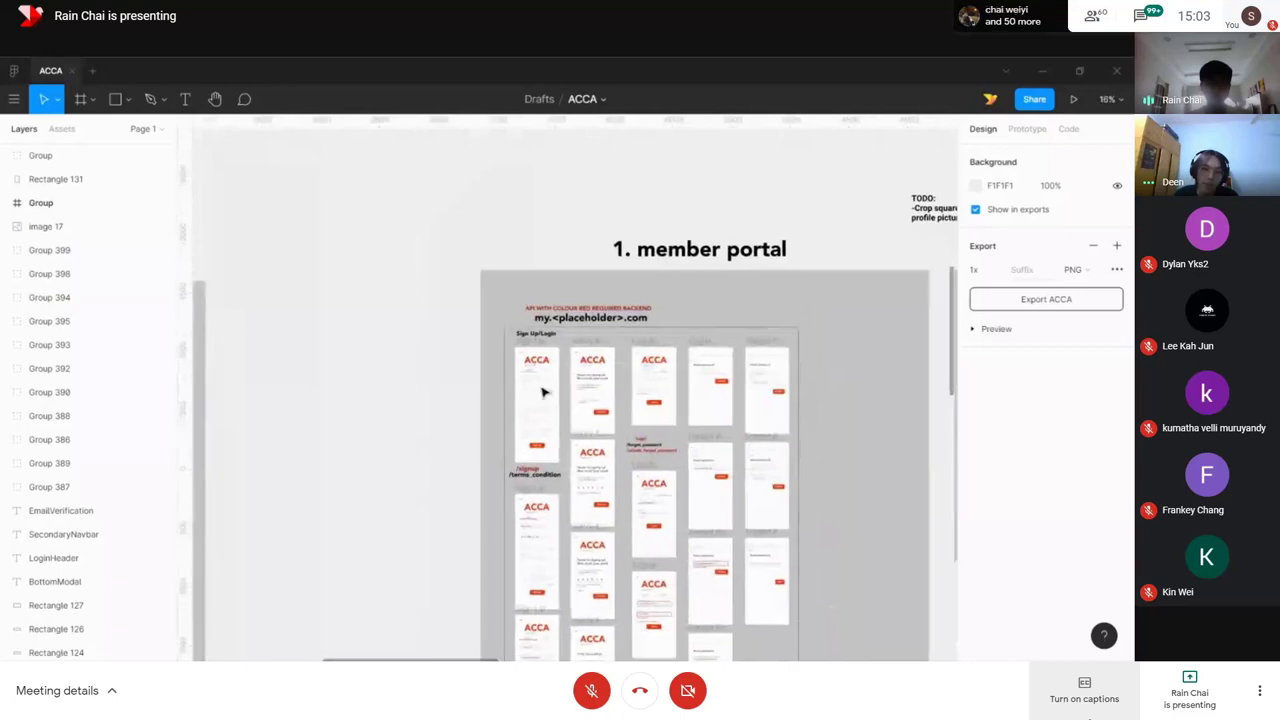
- Look through the Dashboard and User Page screens of the member portal section
left_click_drag(776, 530, 702, 404)
scroll(740, 430, "down", 5)
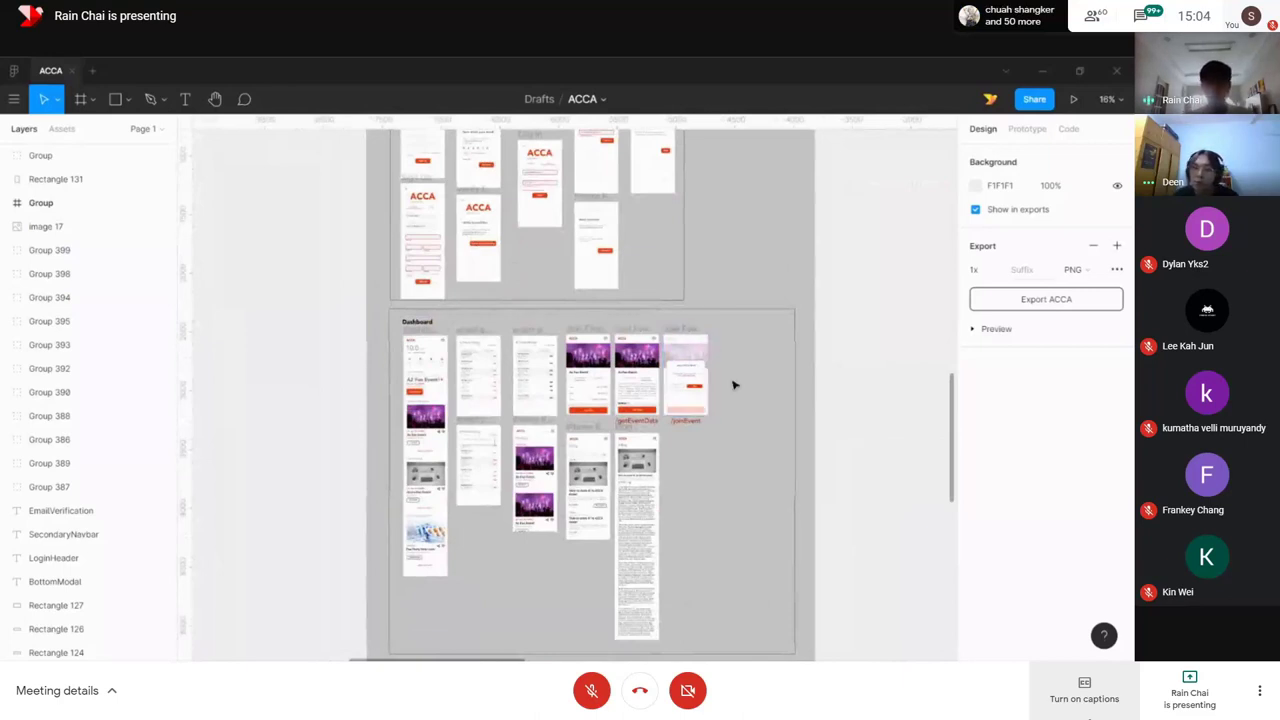
scroll(733, 385, "down", 5)
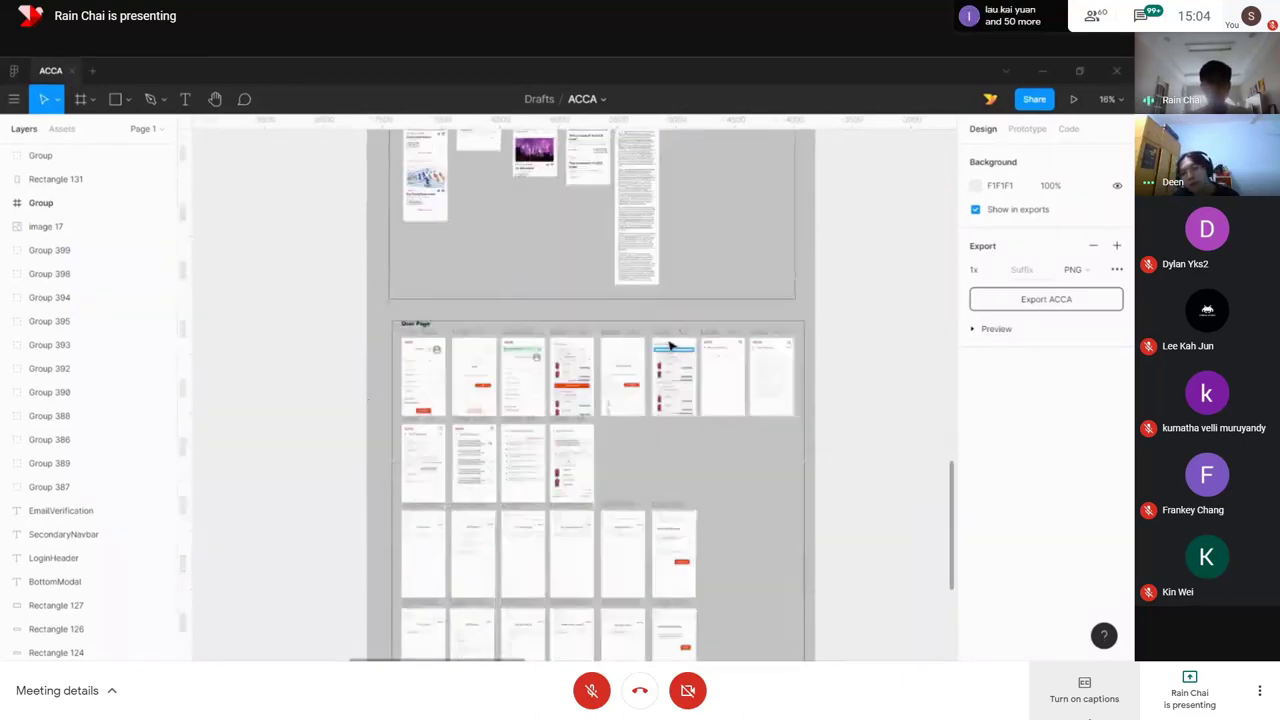
scroll(464, 344, "down", 4)
left_click_drag(815, 223, 766, 228)
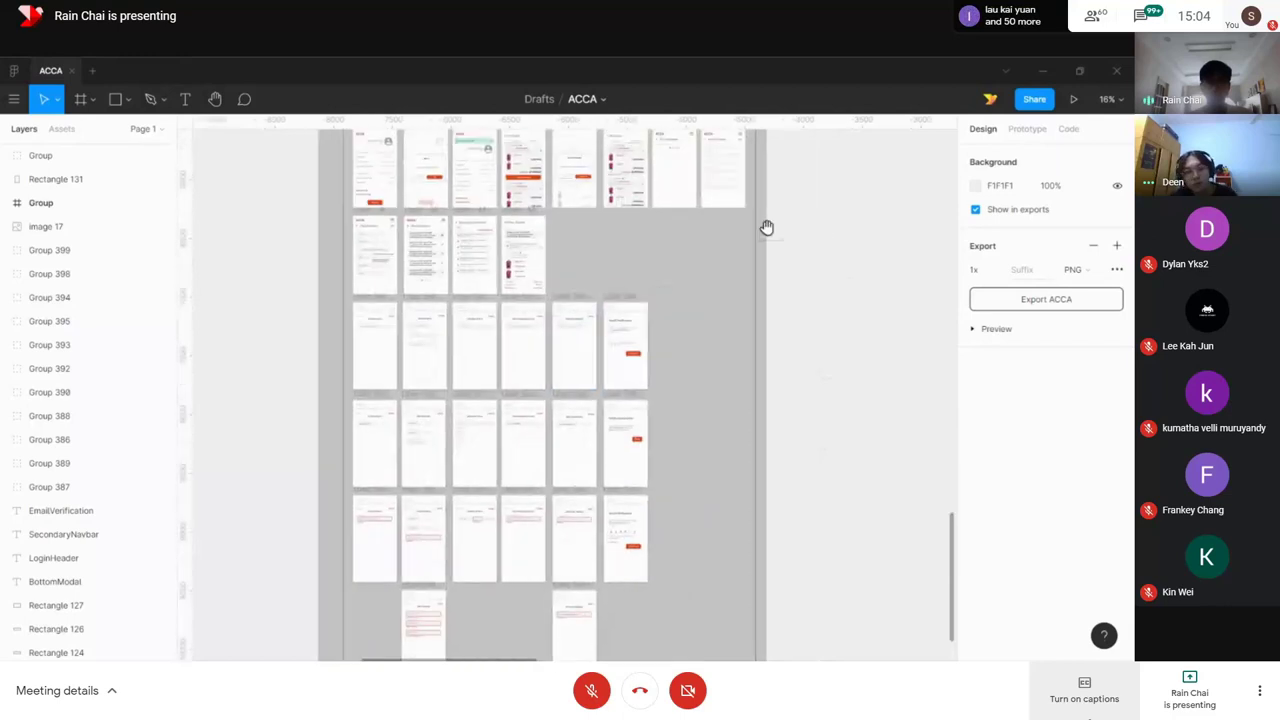
scroll(713, 338, "down", 3)
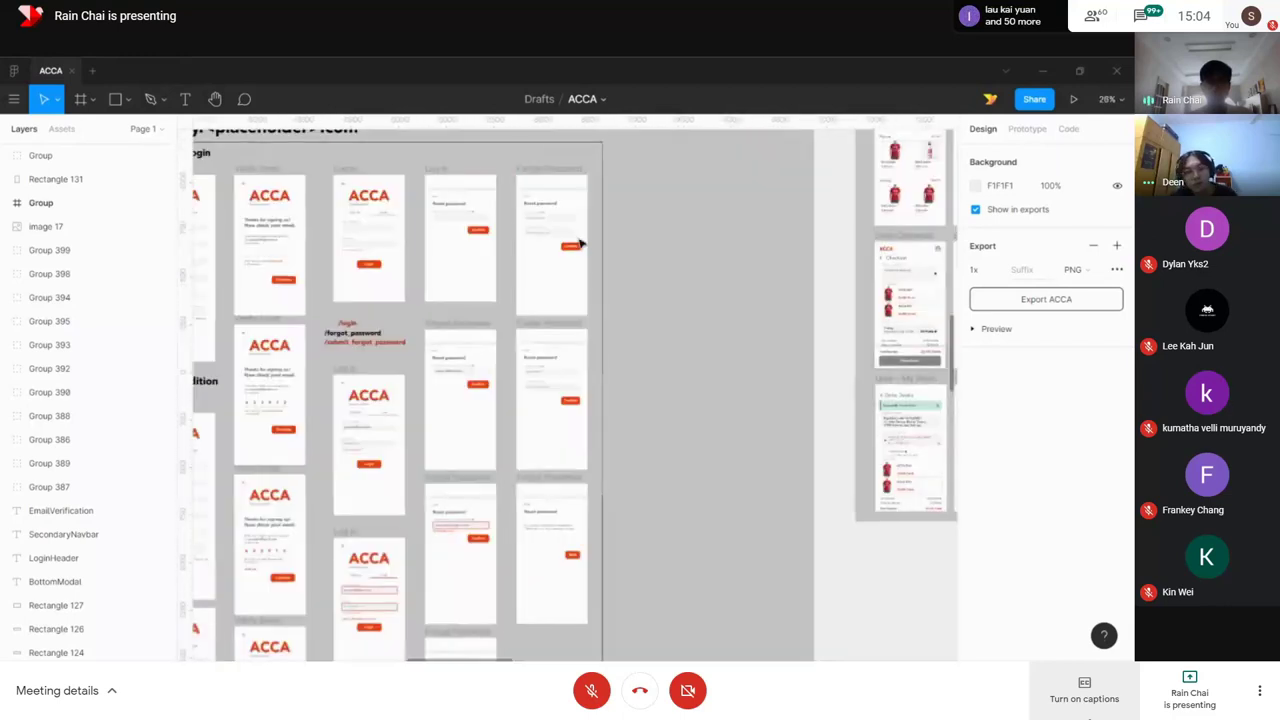
- Inspect the product, checkout and order screens in the shop - delivery section
scroll(366, 211, "down", 5)
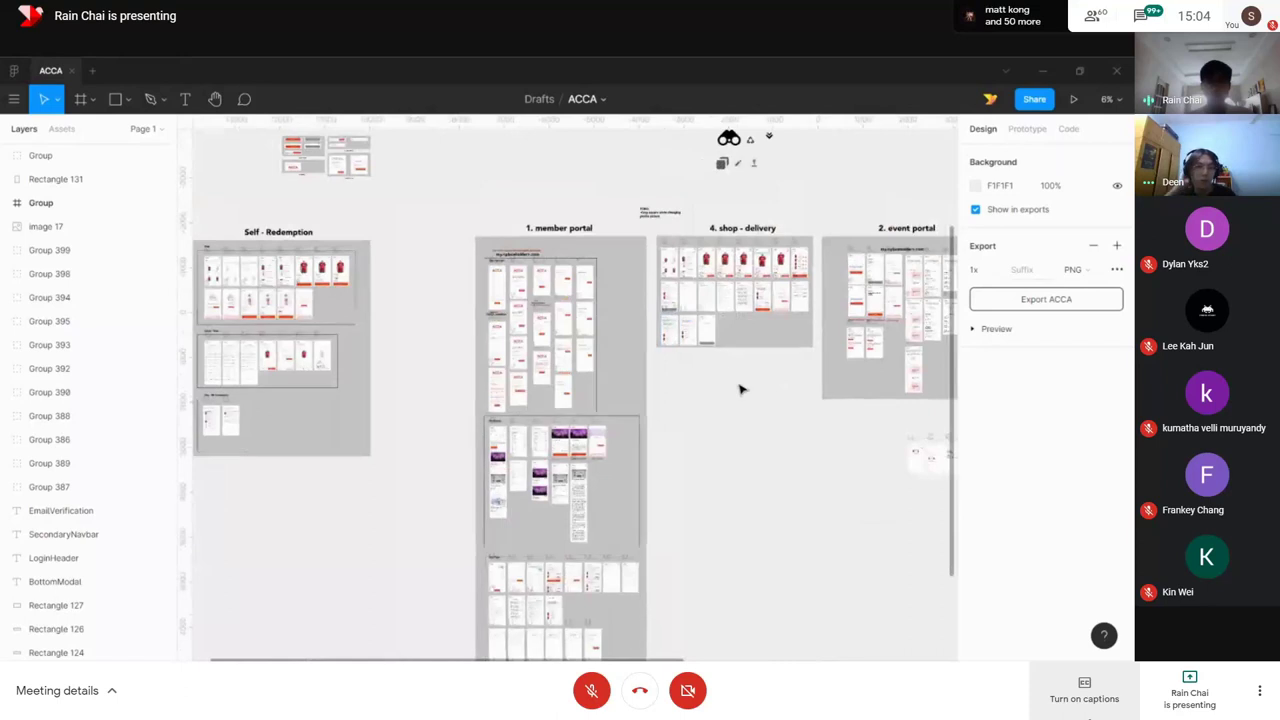
scroll(645, 322, "up", 6)
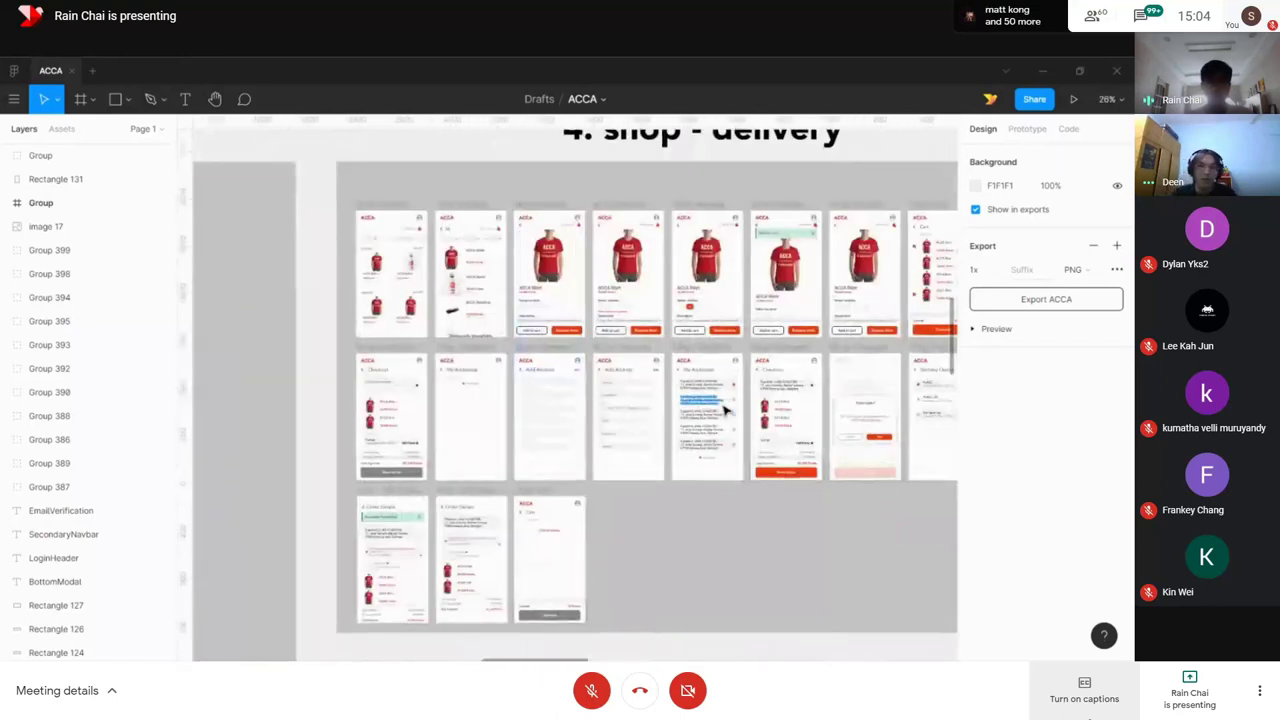
scroll(773, 486, "down", 4)
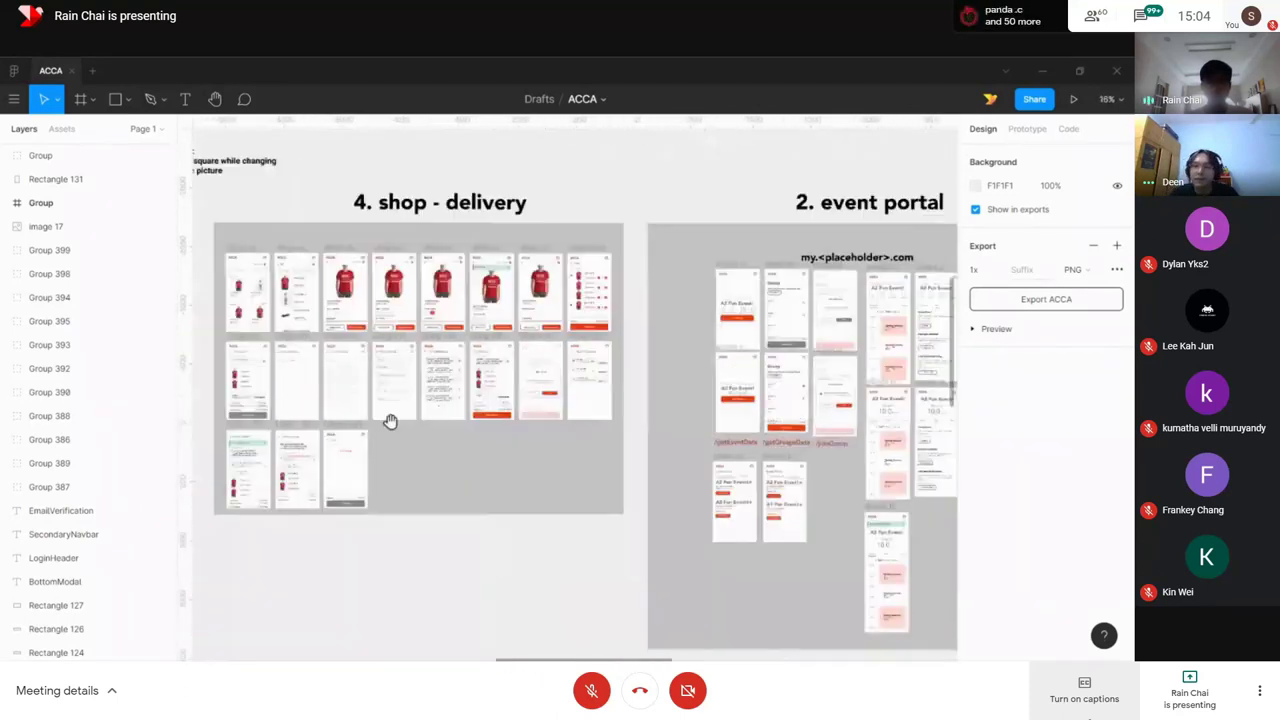
- Look through the event portal and admin portal screens and the About and Contact pages of the website designs
scroll(389, 420, "right", 5)
scroll(649, 423, "up", 3)
scroll(649, 423, "up", 2)
scroll(715, 480, "right", 5)
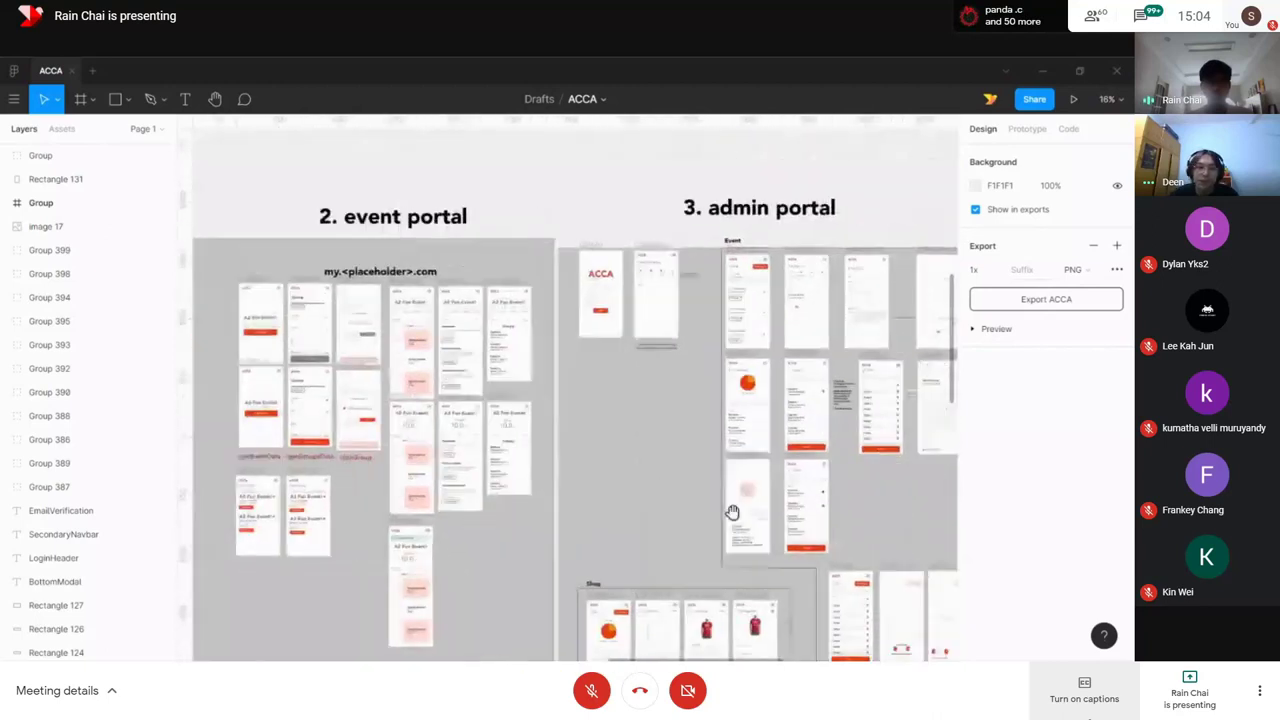
scroll(706, 577, "down", 4)
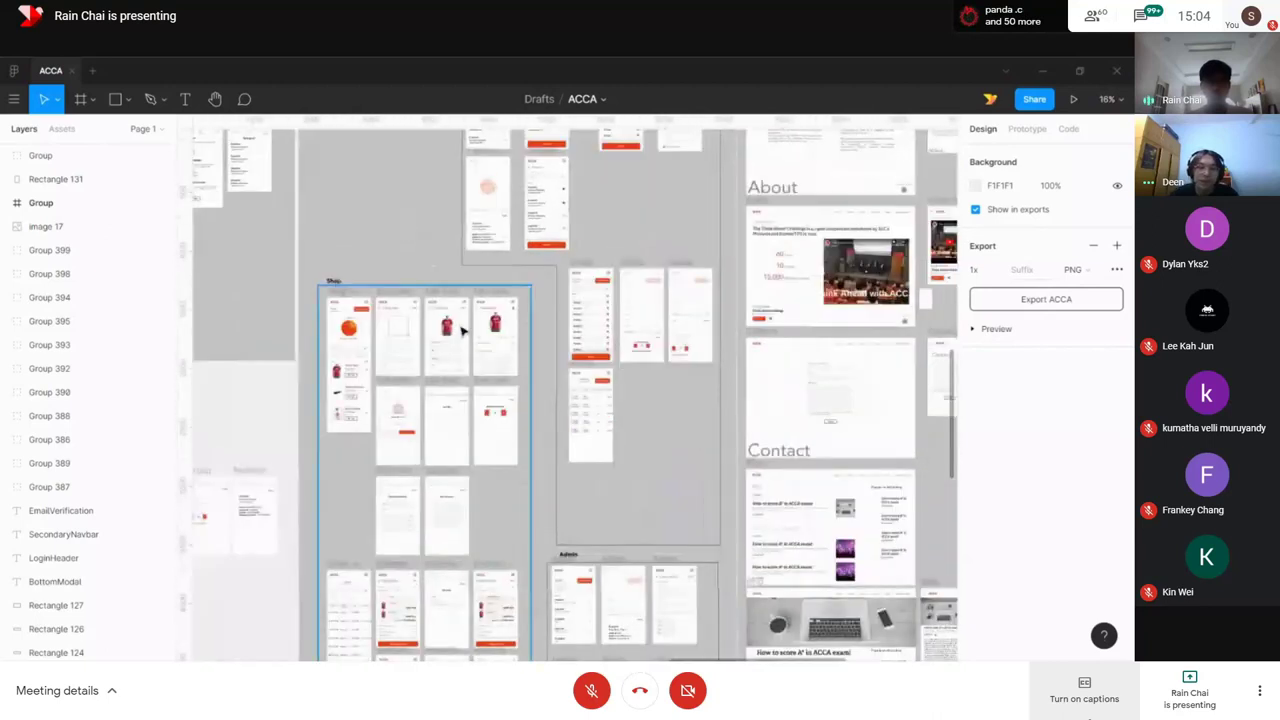
scroll(443, 455, "down", 4)
scroll(517, 537, "right", 3)
scroll(689, 446, "up", 3)
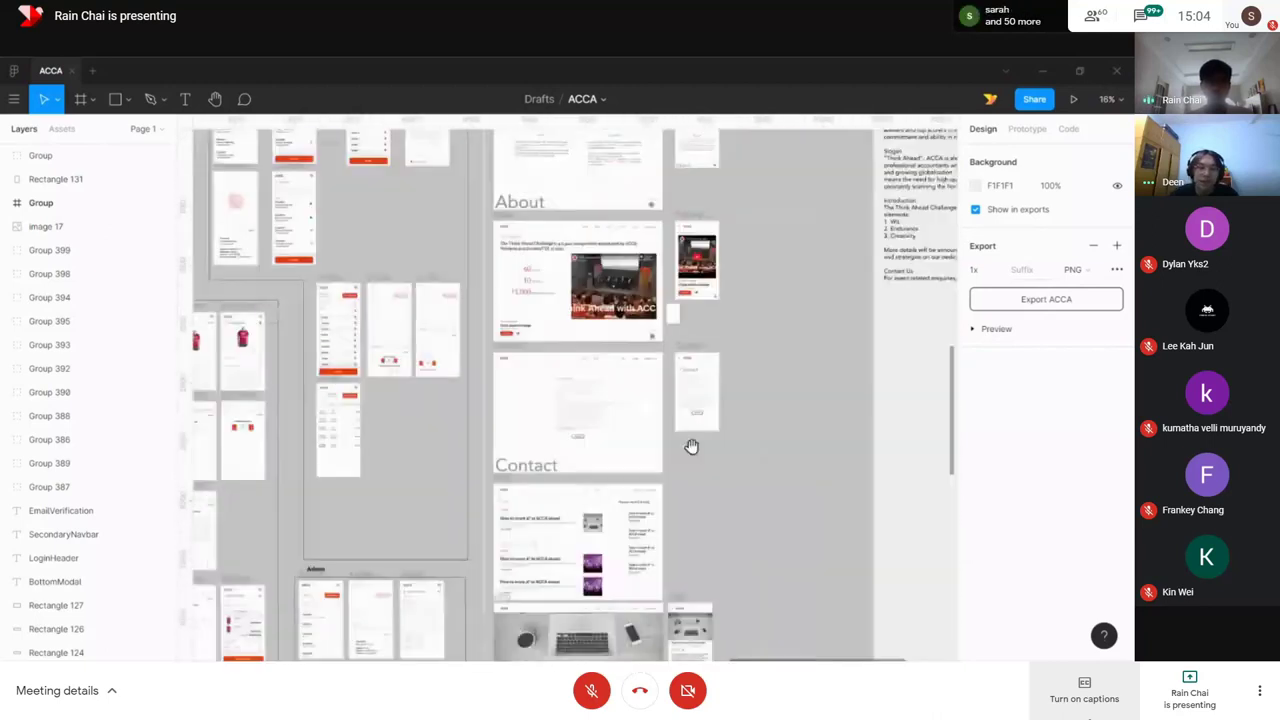
- Examine the icon set, the global components and the brand style guide with its colours and fonts in the ACCA file
scroll(603, 423, "up", 3)
scroll(700, 323, "down", 3)
scroll(553, 455, "up", 2)
scroll(610, 430, "down", 2)
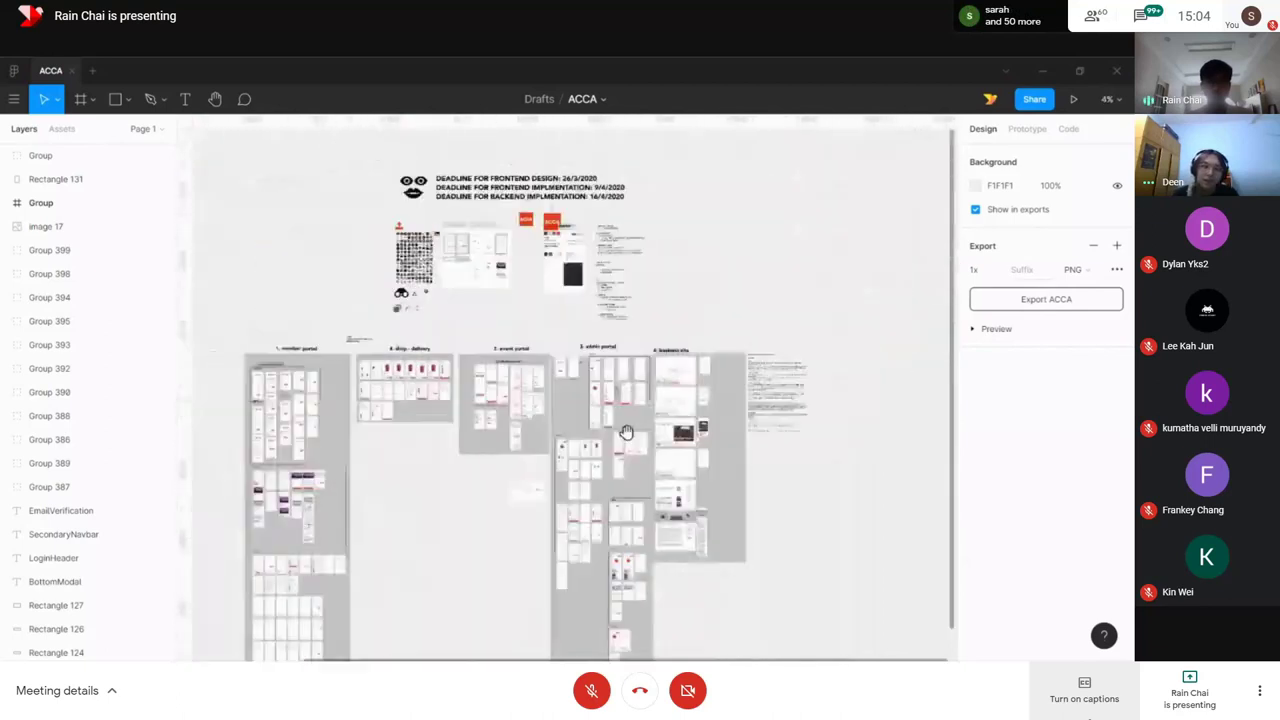
scroll(590, 410, "up", 6)
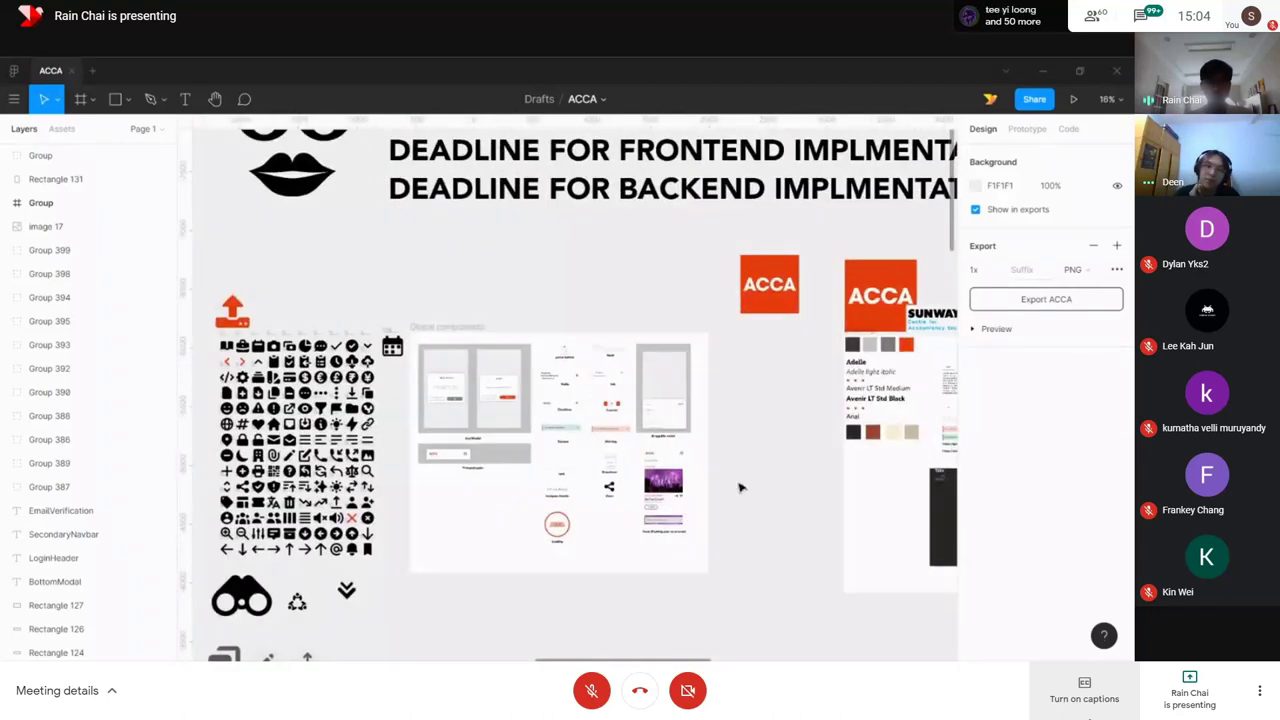
scroll(755, 450, "down", 2)
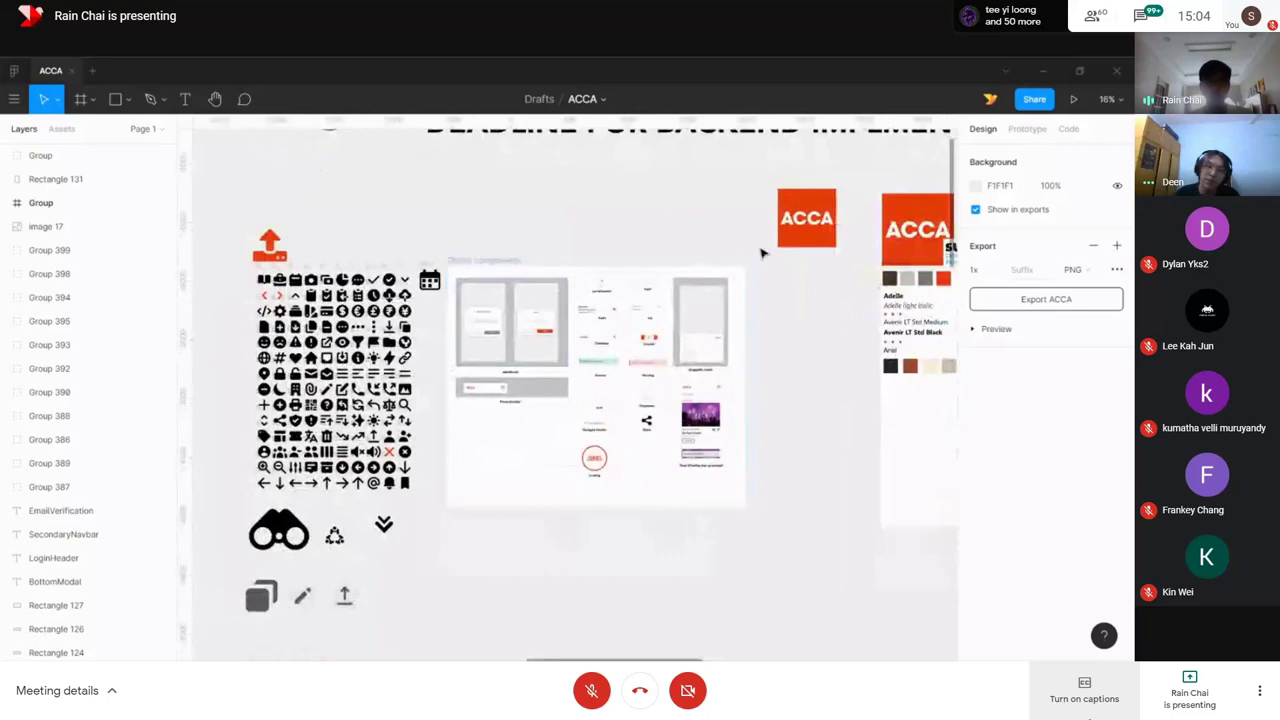
scroll(772, 502, "right", 3)
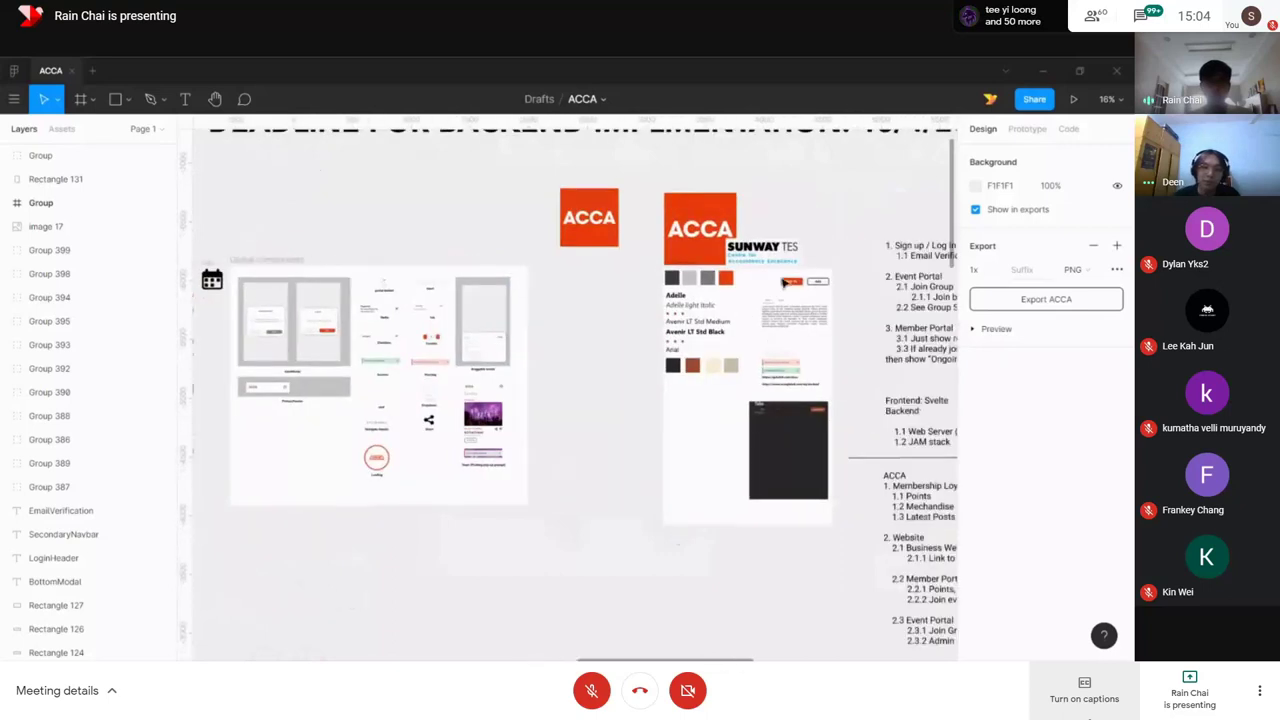
scroll(837, 330, "up", 5)
scroll(849, 410, "right", 1)
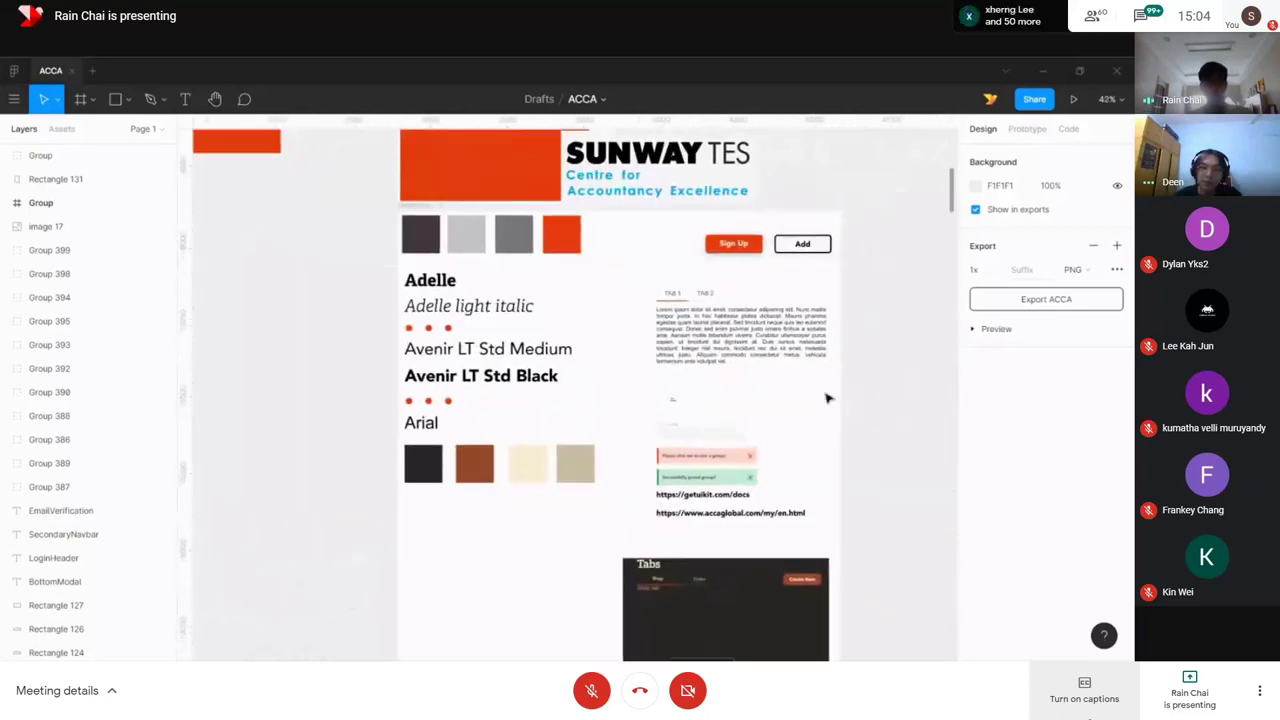
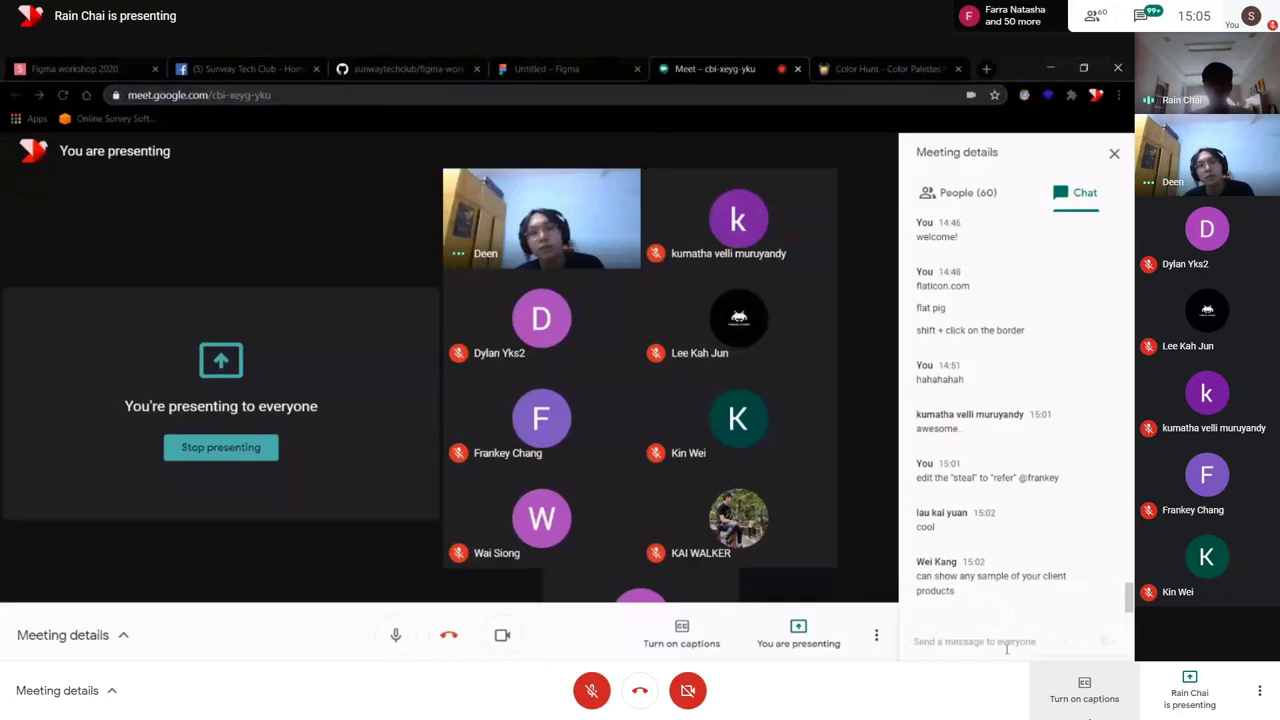
left_click(988, 655)
type("https://colorhunt.co/")
key("Return")
key("ctrl+Tab")
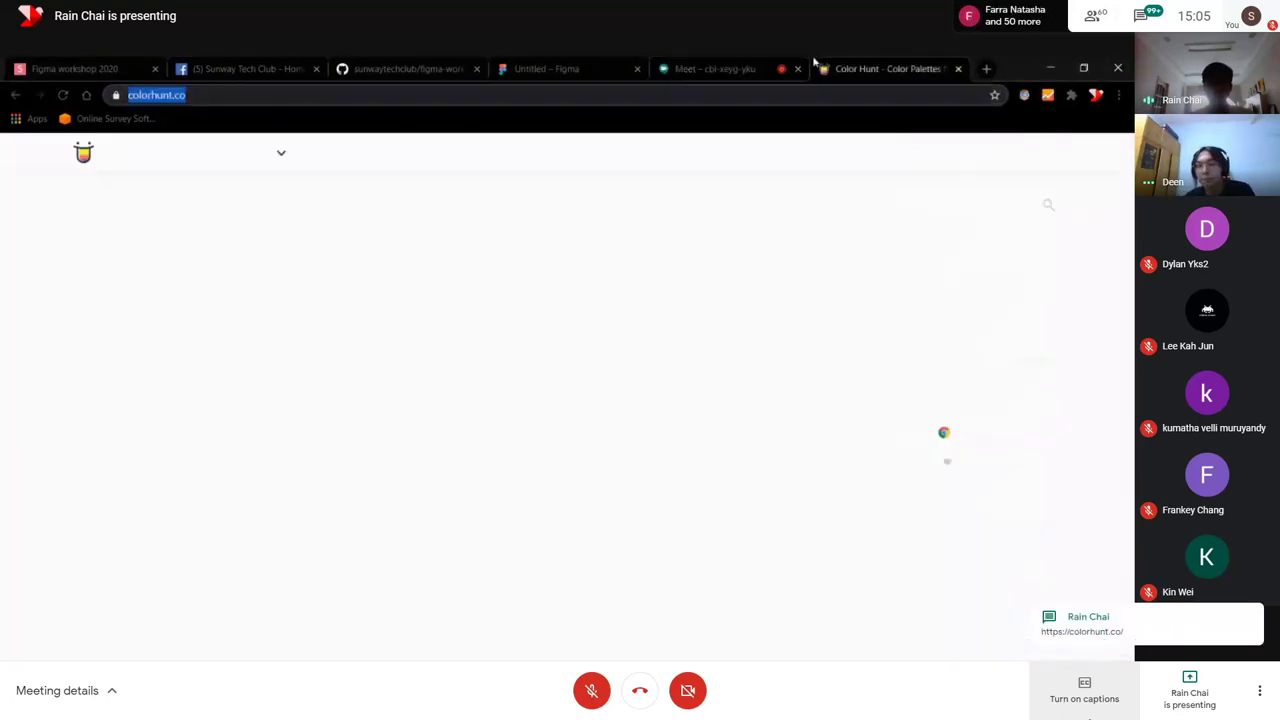
left_click(1116, 590)
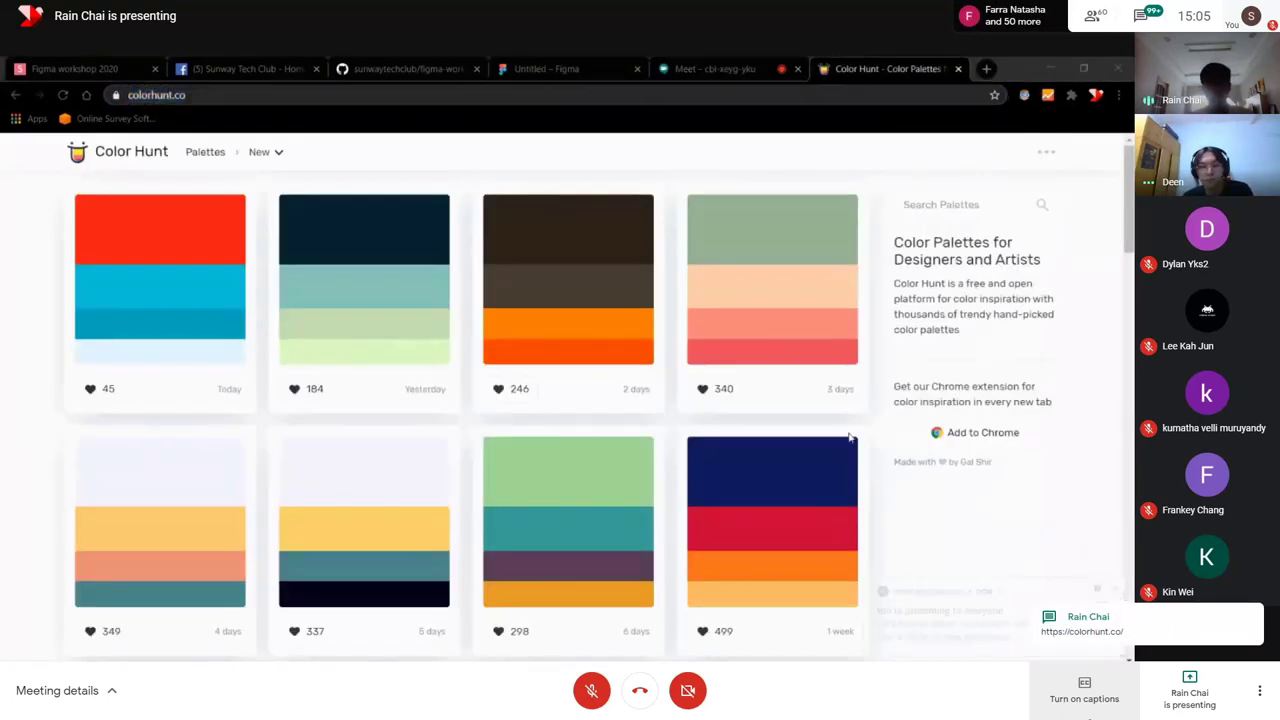
- Browse the newest colour palettes on Color Hunt and look at the colour choices offered by the palette search
scroll(470, 340, "down", 2)
scroll(209, 294, "down", 7)
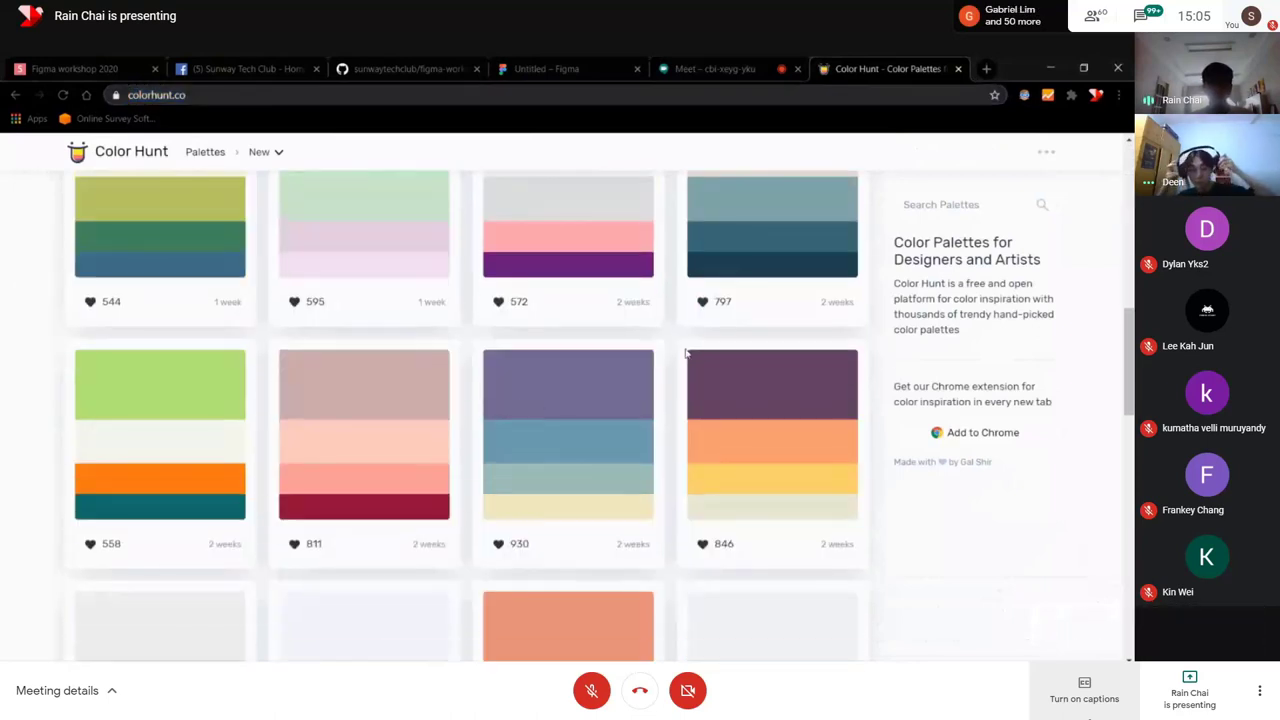
scroll(603, 378, "down", 2)
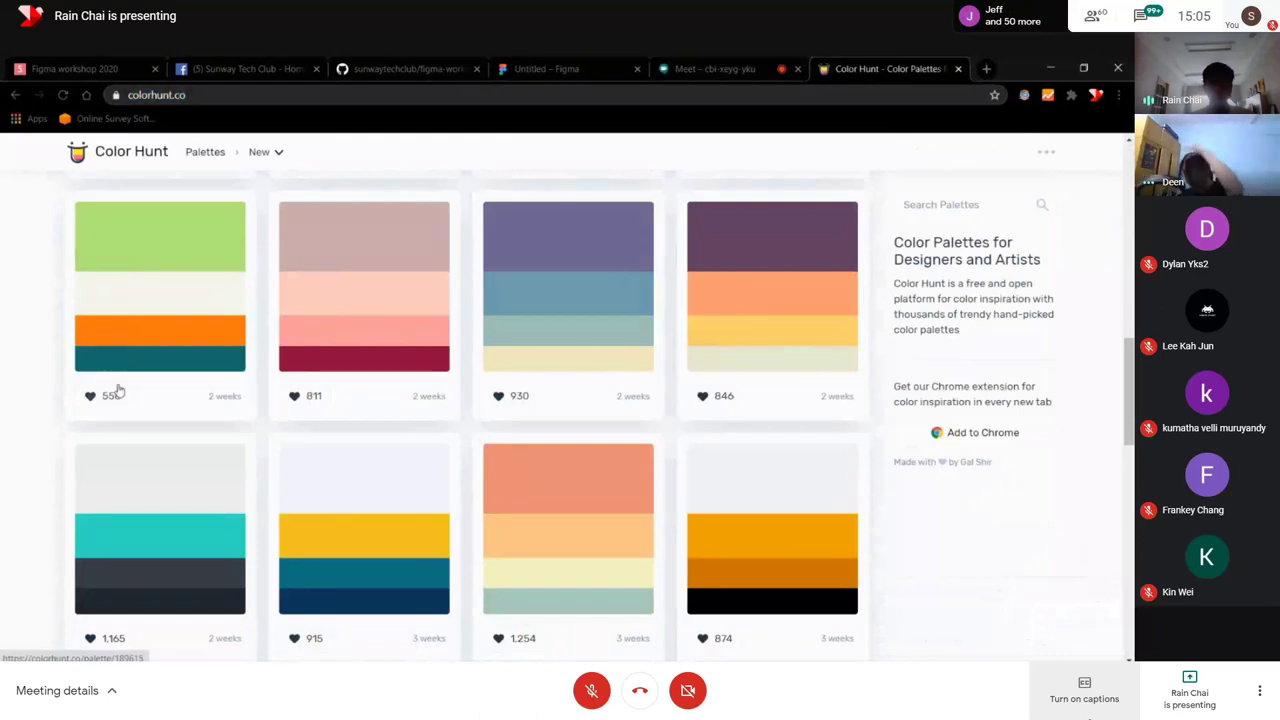
scroll(530, 445, "down", 3)
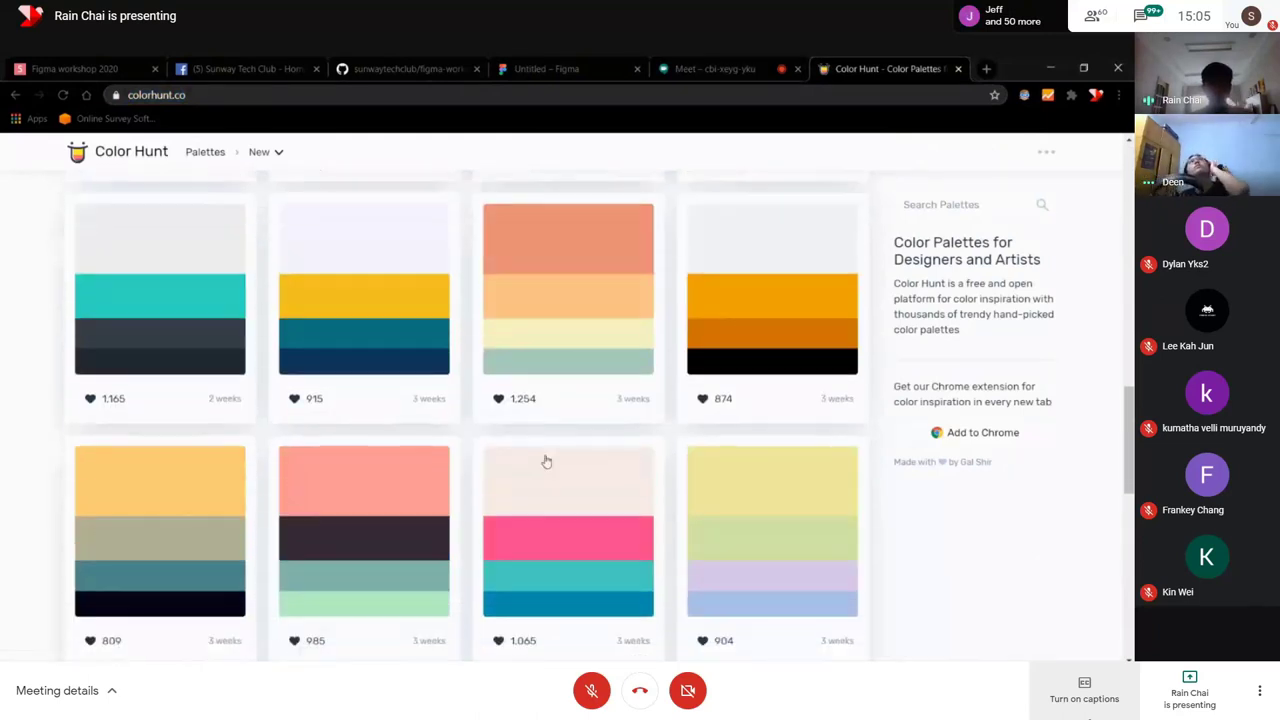
scroll(546, 461, "down", 1)
left_click(960, 204)
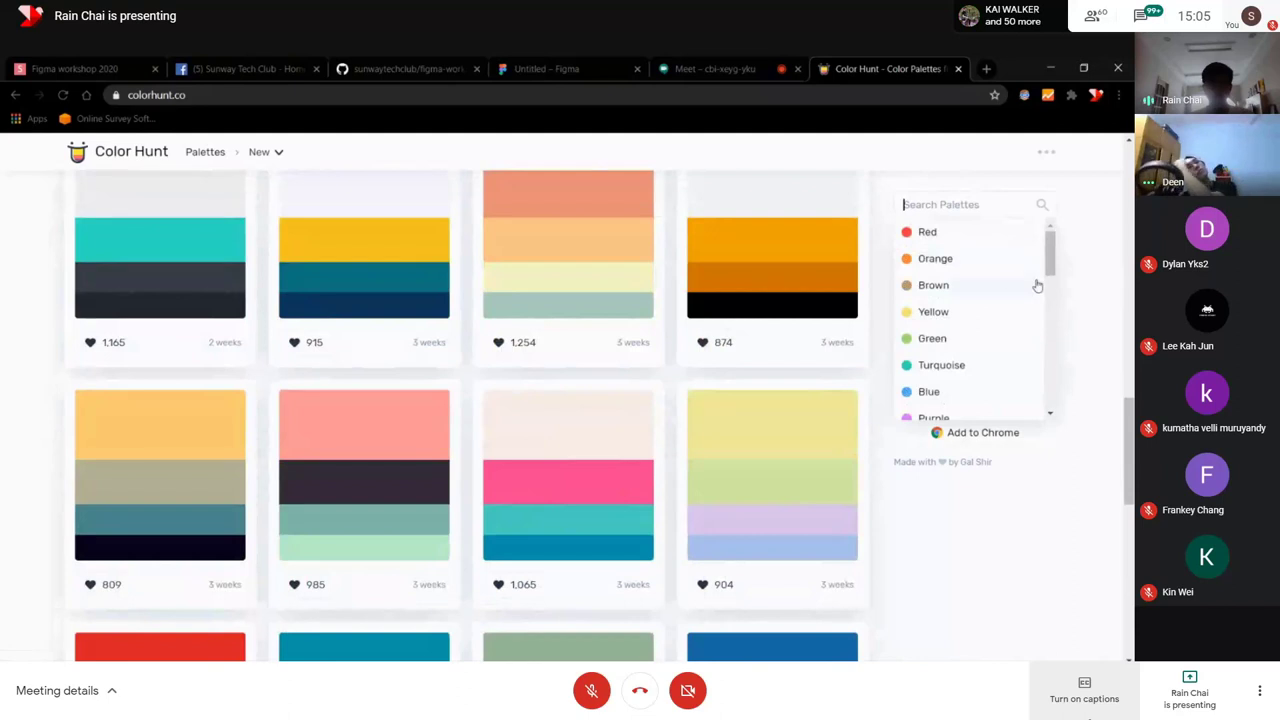
left_click(880, 486)
scroll(489, 418, "down", 2)
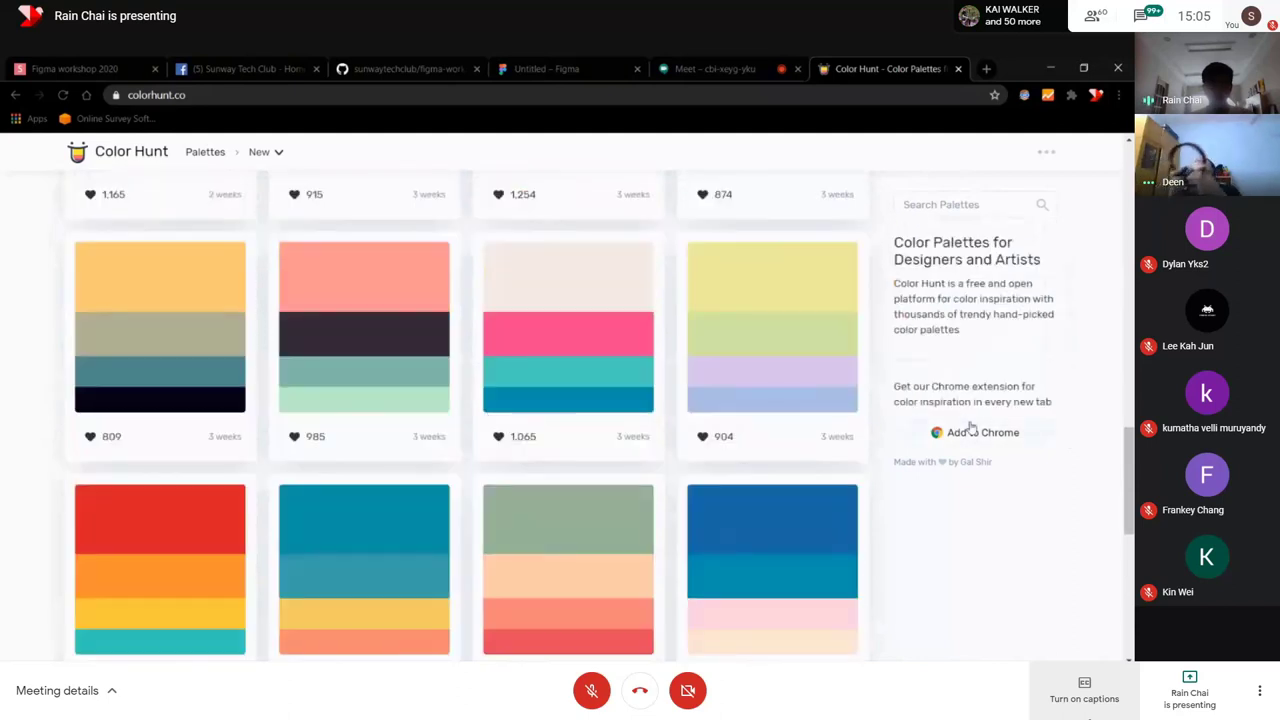
scroll(574, 427, "down", 3)
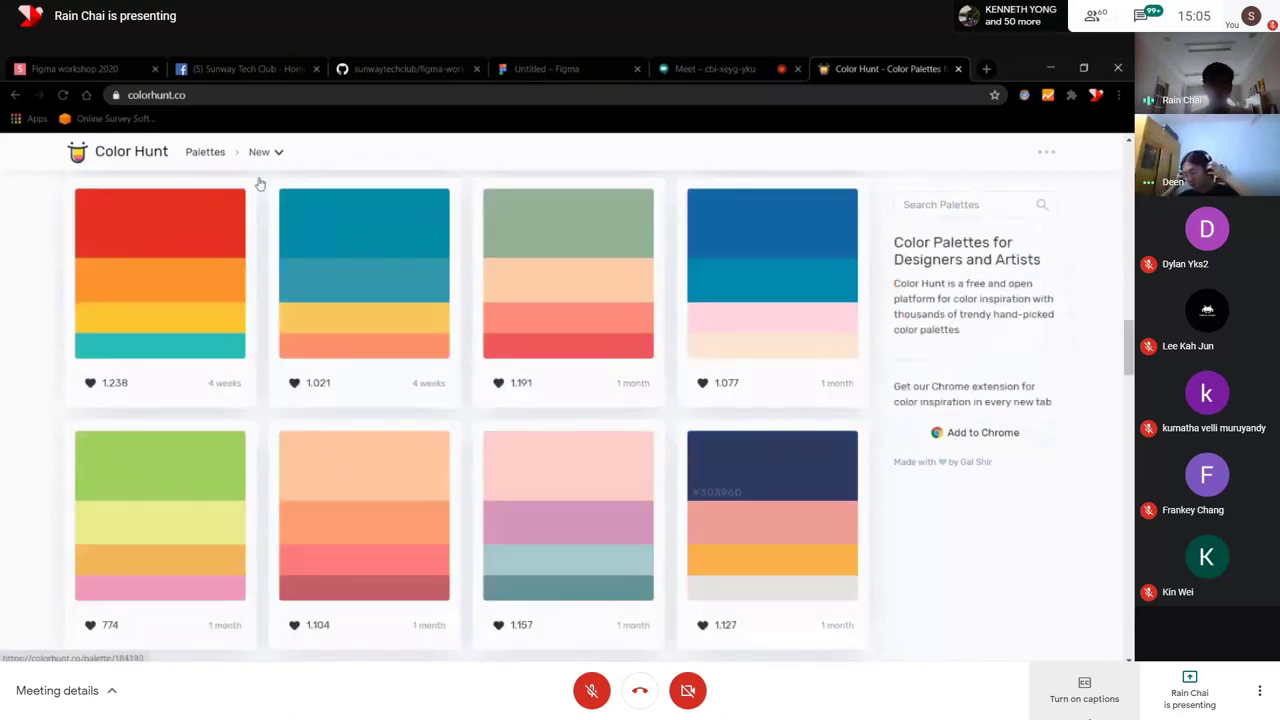
scroll(817, 403, "up", 10)
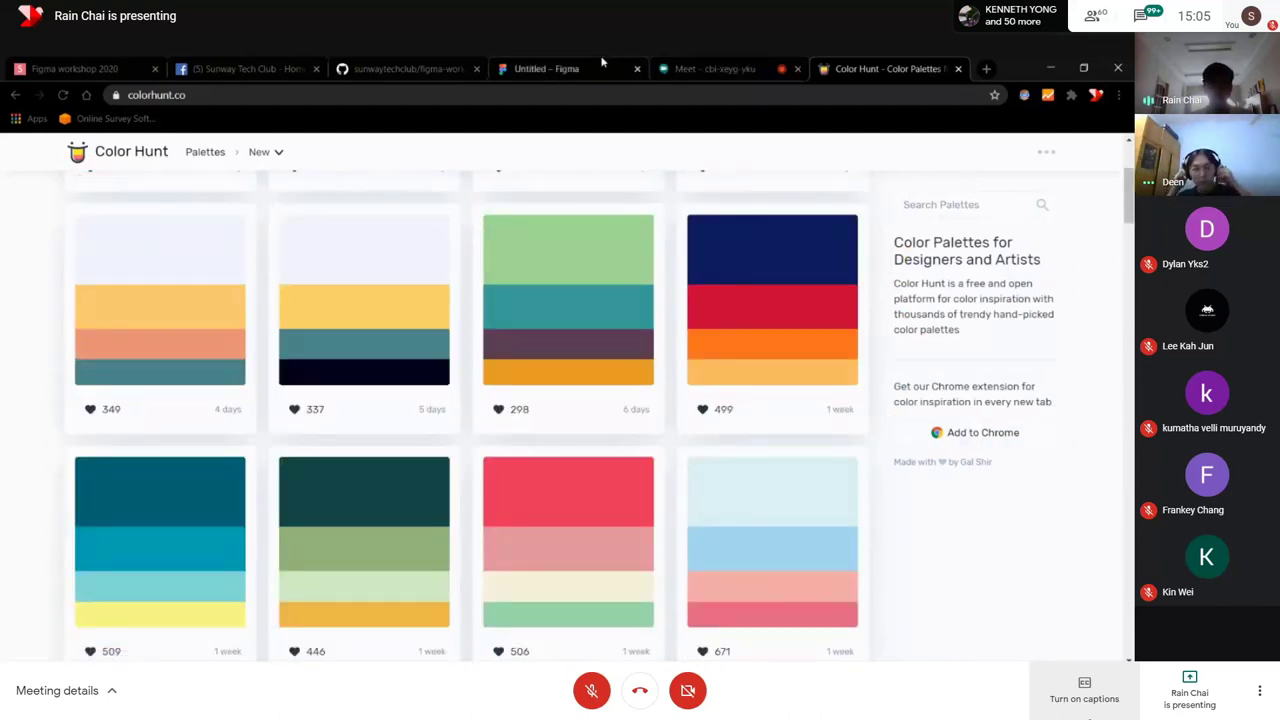
key("alt+Tab")
key("shift+1")
left_click_drag(850, 640, 755, 362)
key("alt+Tab")
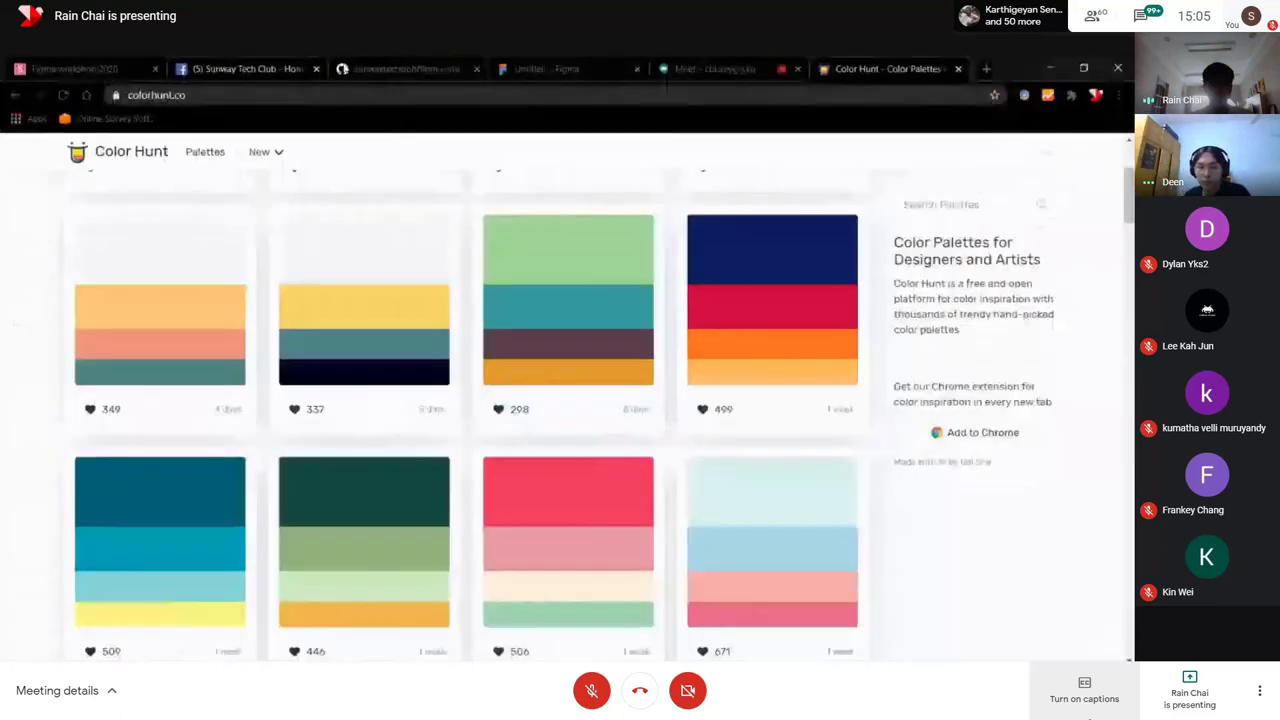
left_click(541, 66)
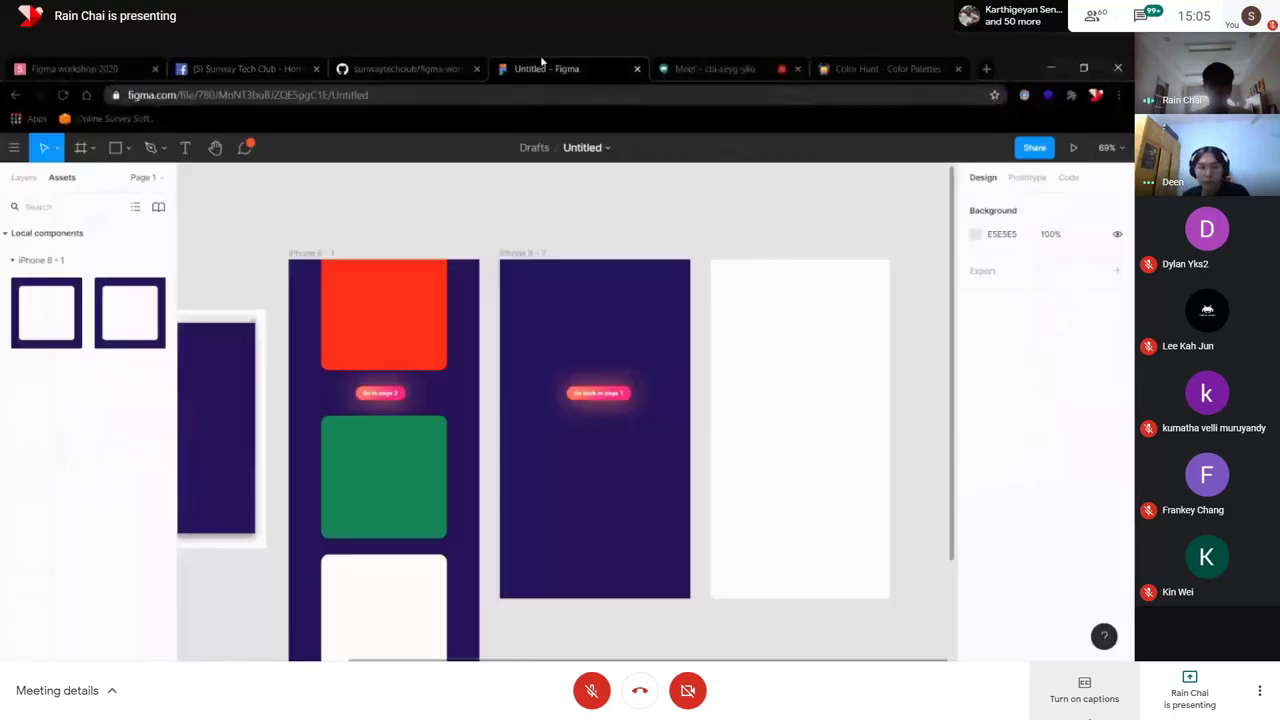
left_click(690, 66)
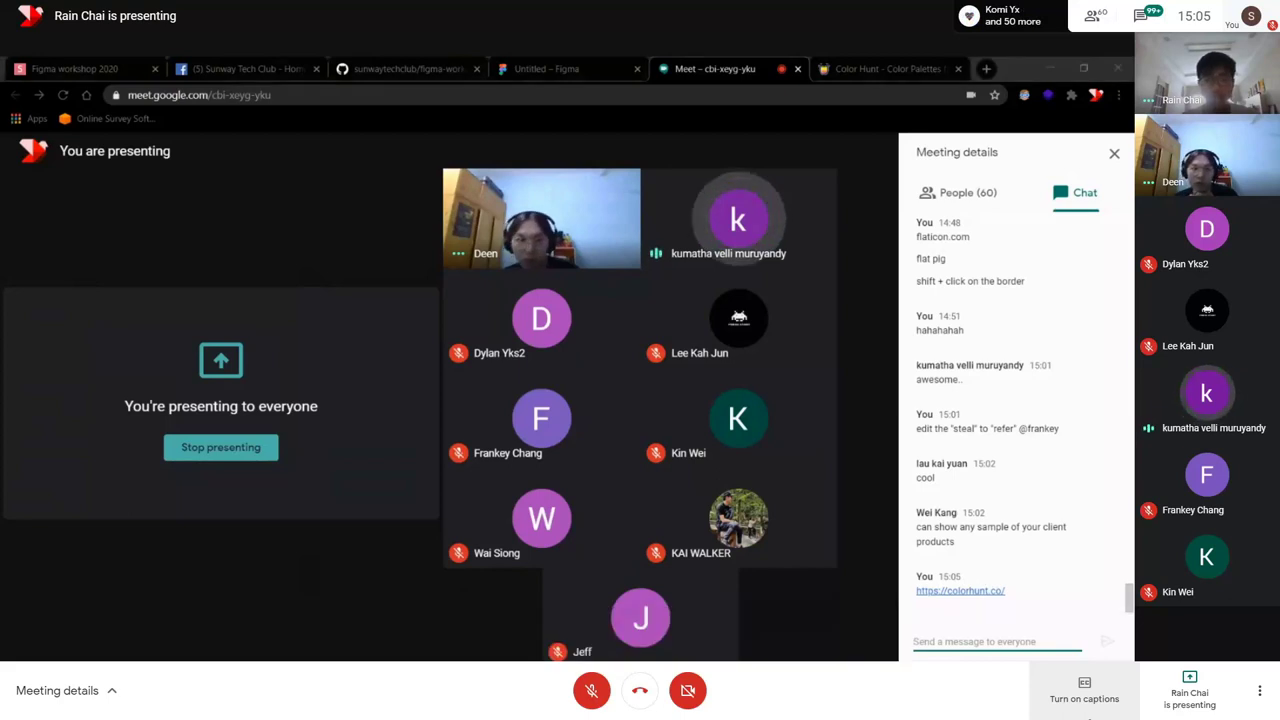
- Switch to the ACCA file and inspect the Sign Up and email verification screens of the member portal up close
key("alt+Tab")
scroll(600, 350, "up", 3)
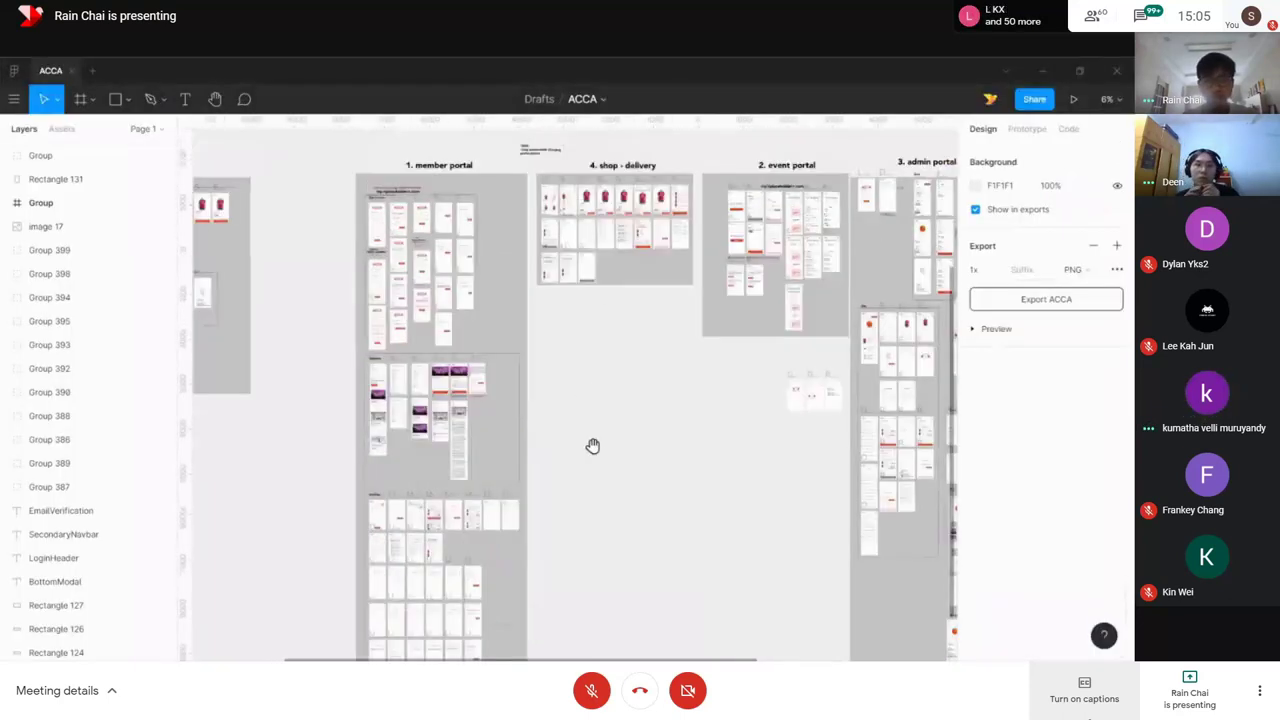
scroll(410, 260, "up", 6)
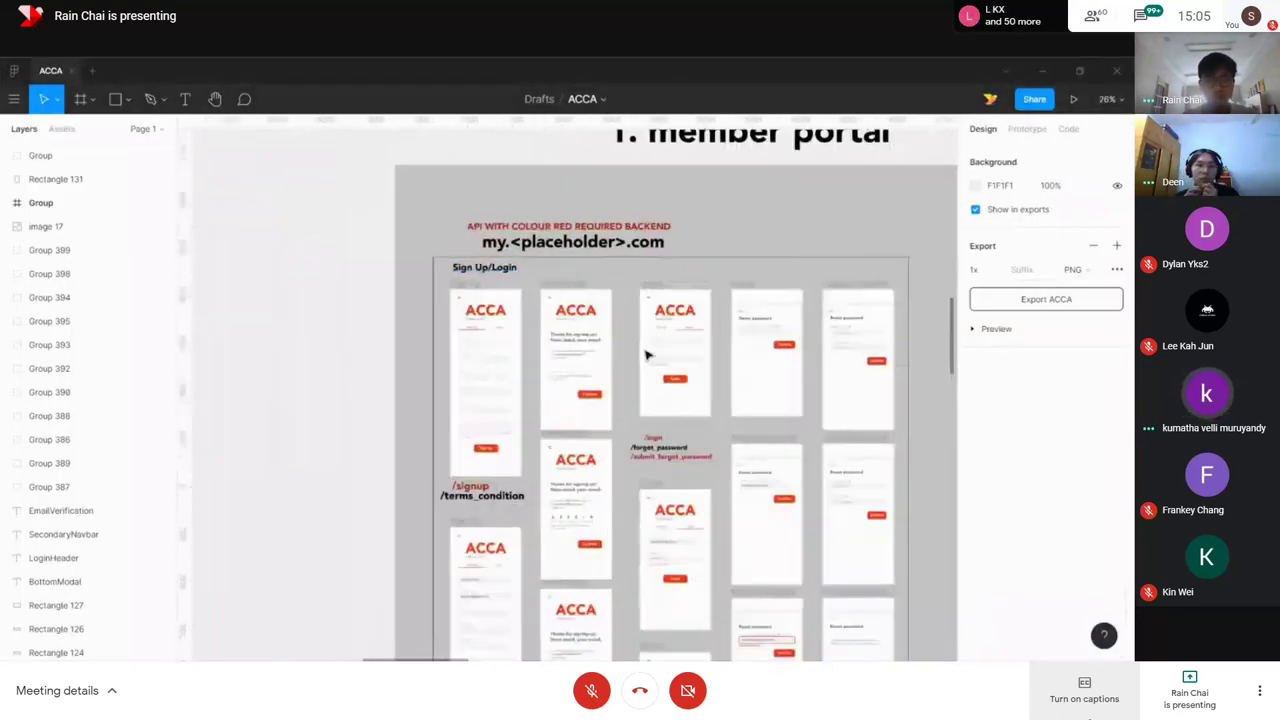
scroll(462, 320, "up", 5)
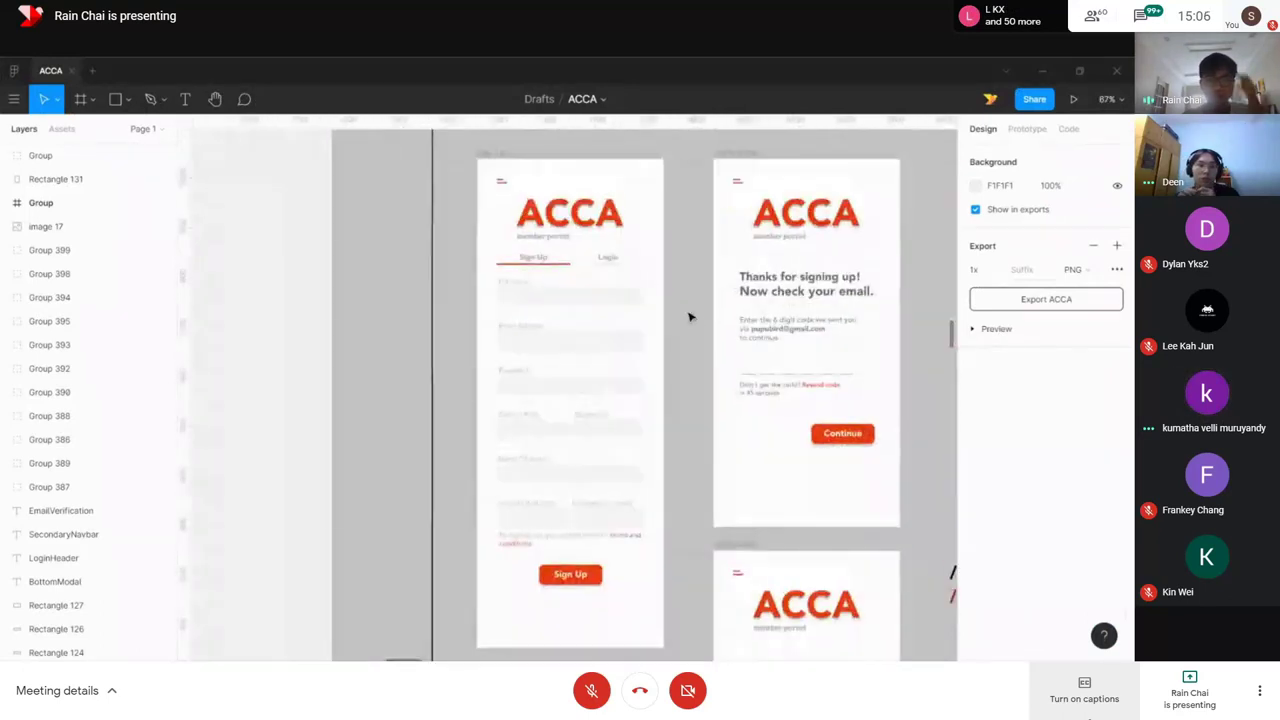
left_click_drag(720, 334, 590, 338)
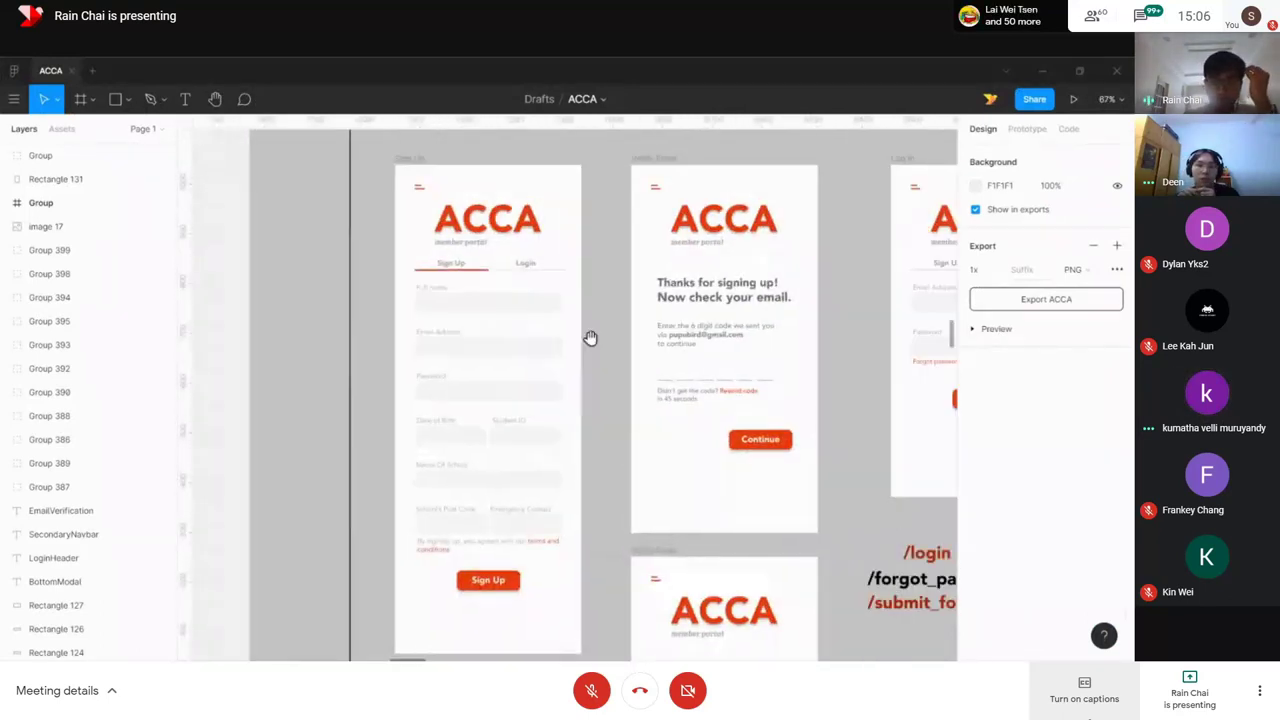
scroll(650, 345, "right", 2)
scroll(715, 354, "down", 6)
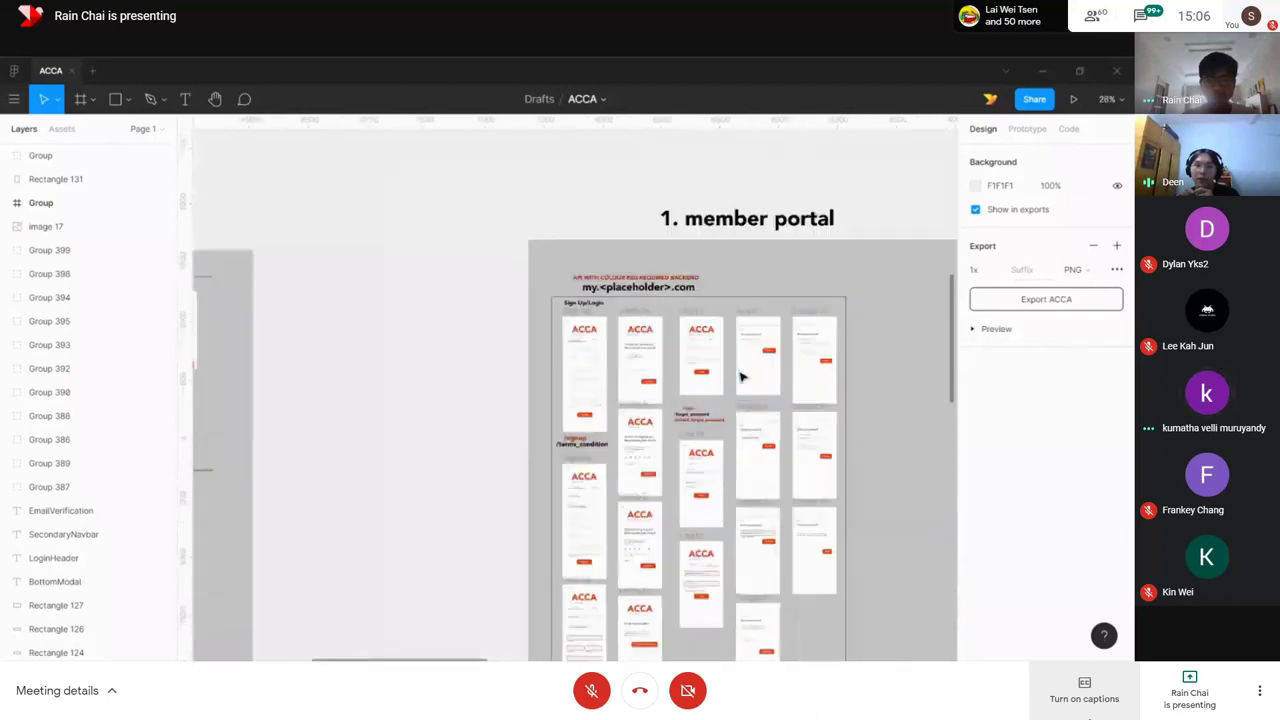
- Launch the ACCA prototype presentation and examine the prototype connections linking the screens across the design file
left_click(1073, 99)
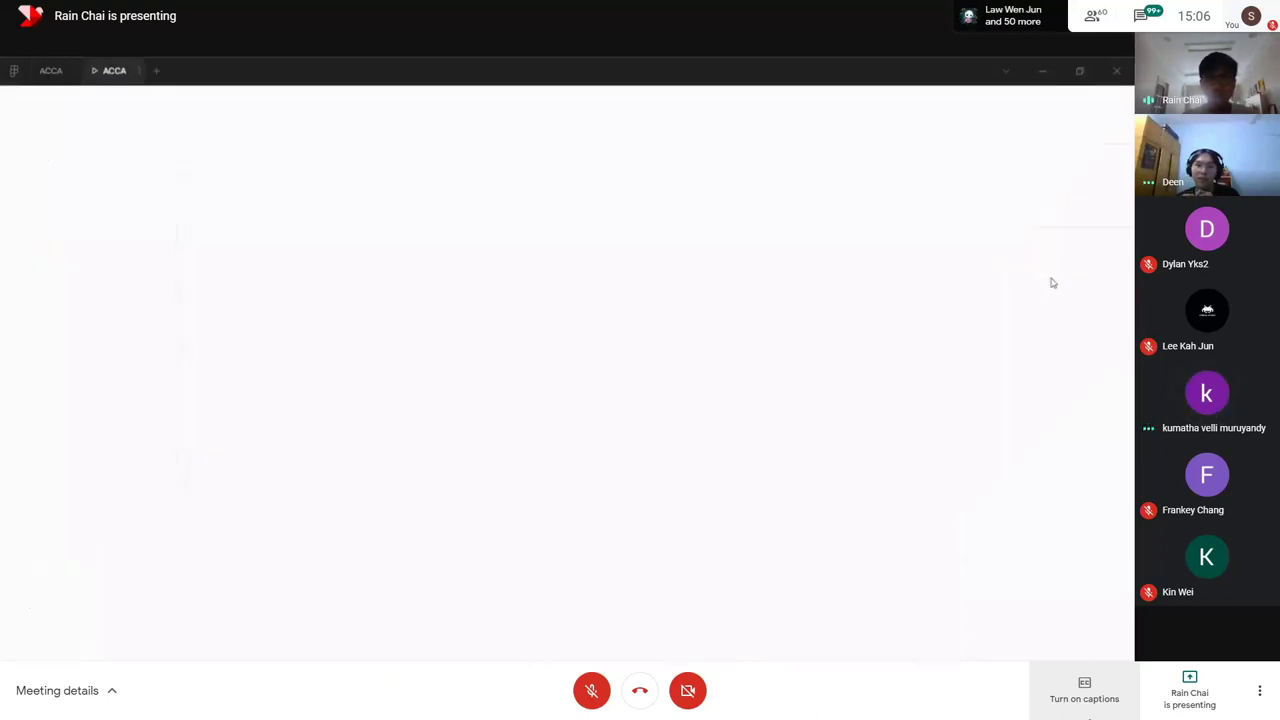
left_click(58, 71)
left_click(1030, 129)
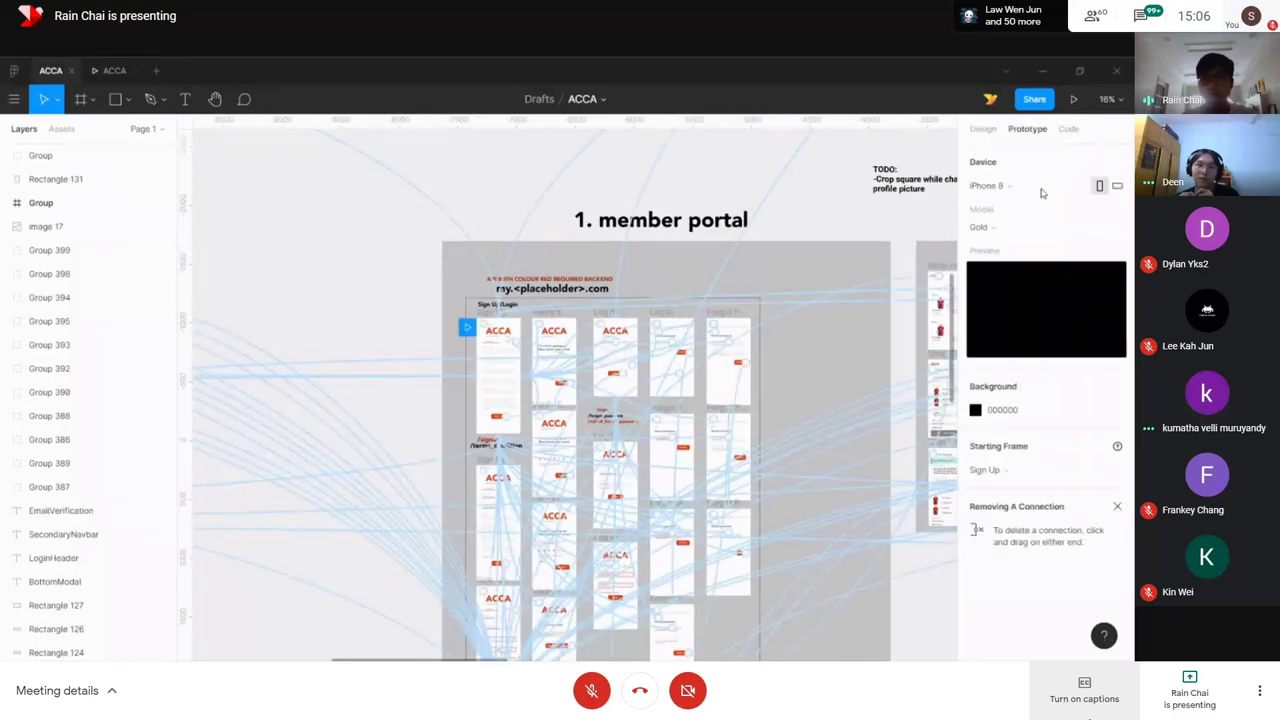
scroll(706, 438, "down", 5)
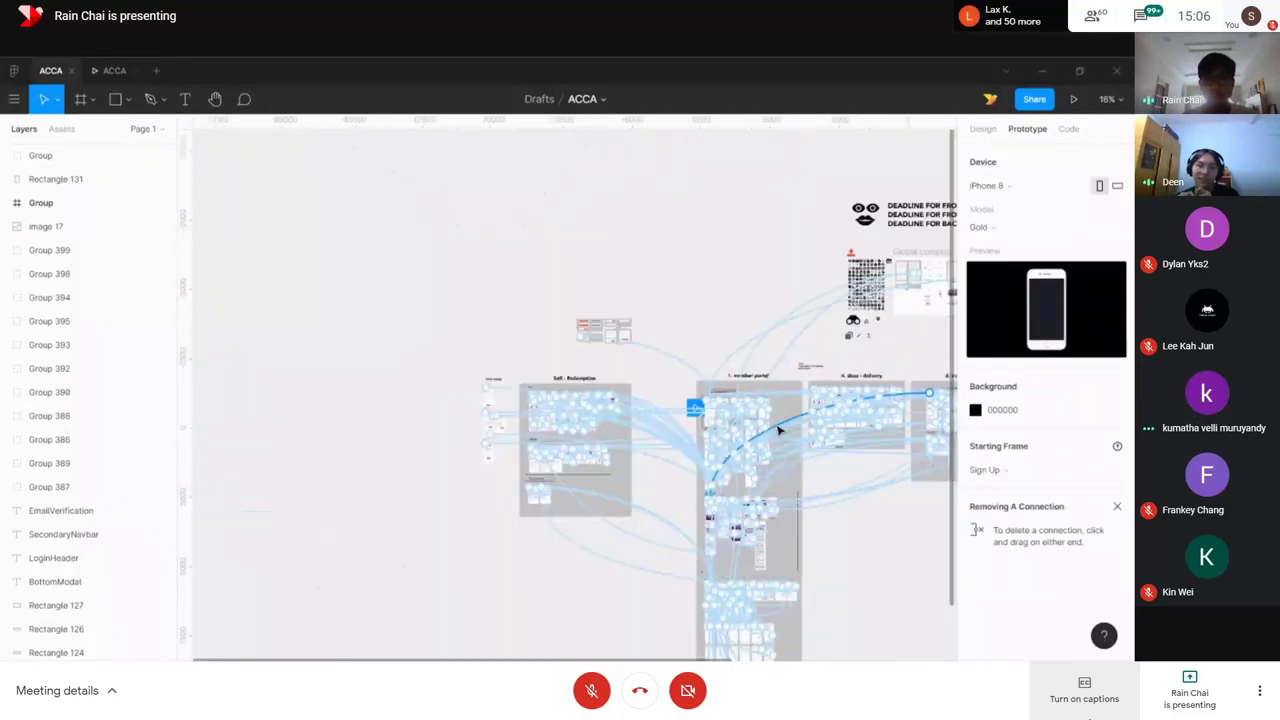
scroll(557, 337, "up", 4)
scroll(530, 333, "left", 5)
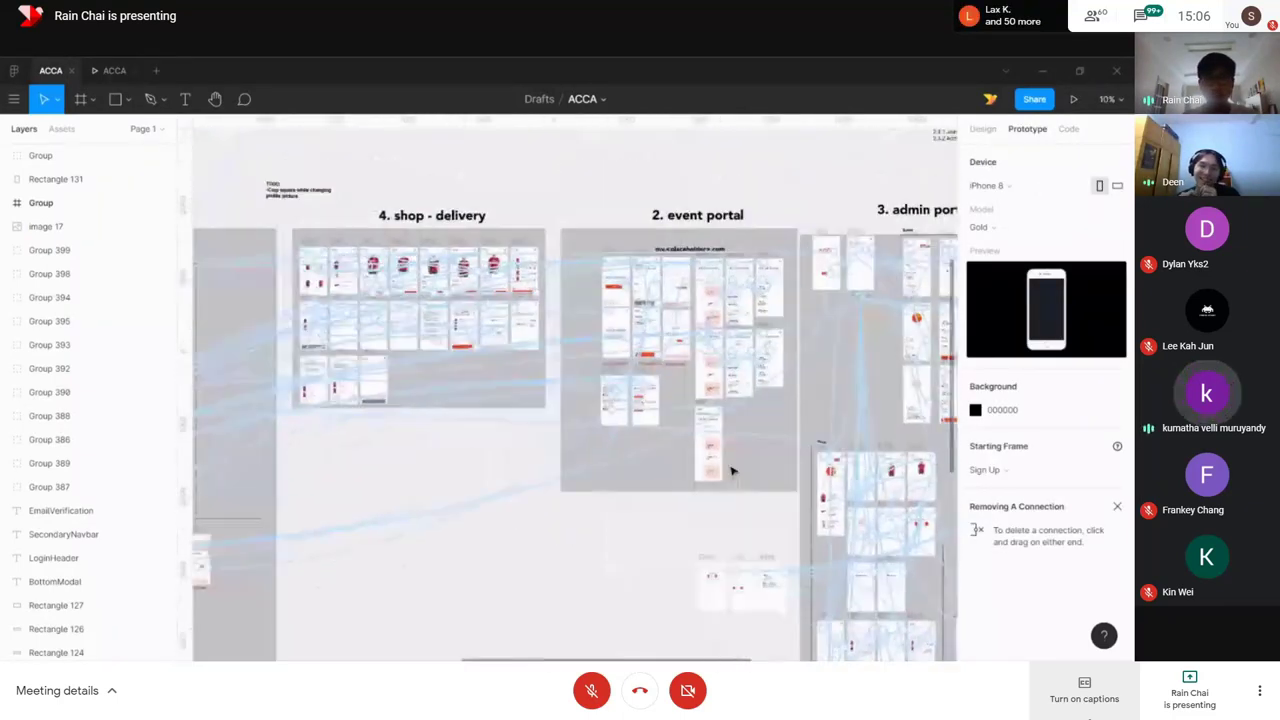
scroll(293, 355, "up", 5)
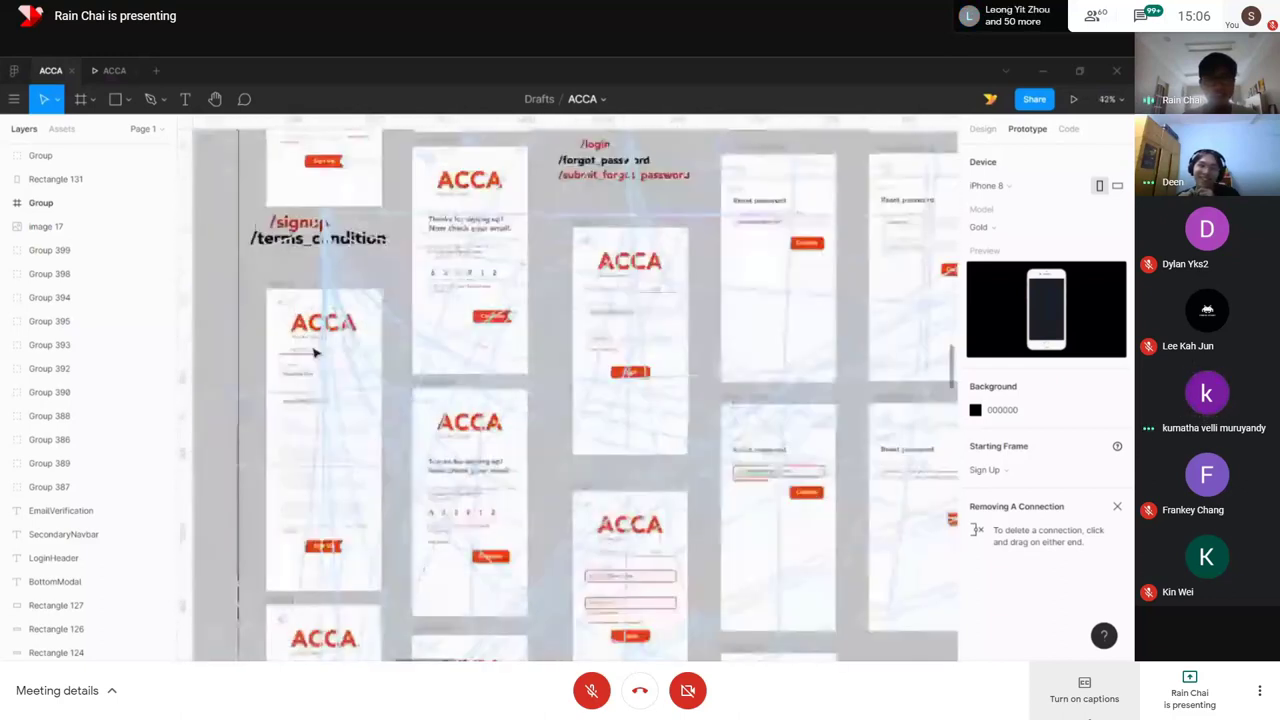
- Play the ACCA prototype's sign-up flow from the Sign Up form through the email code verification screen
left_click(94, 70)
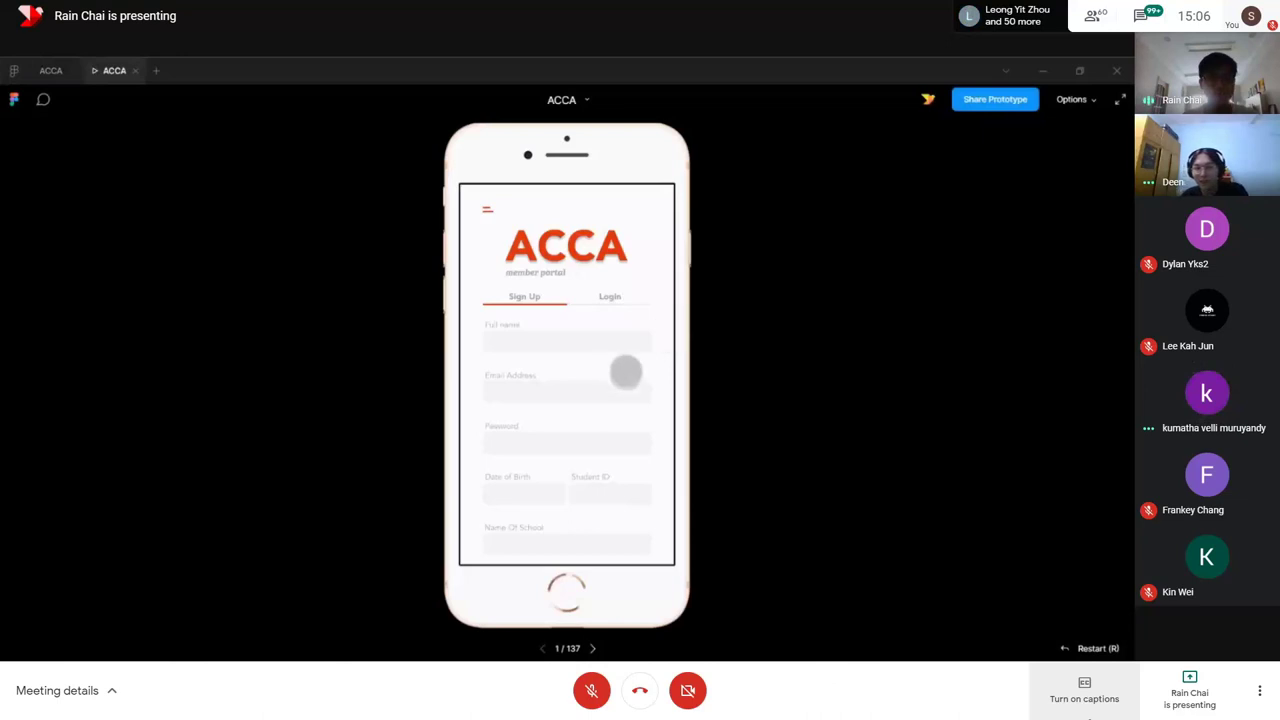
left_click_drag(625, 372, 634, 294)
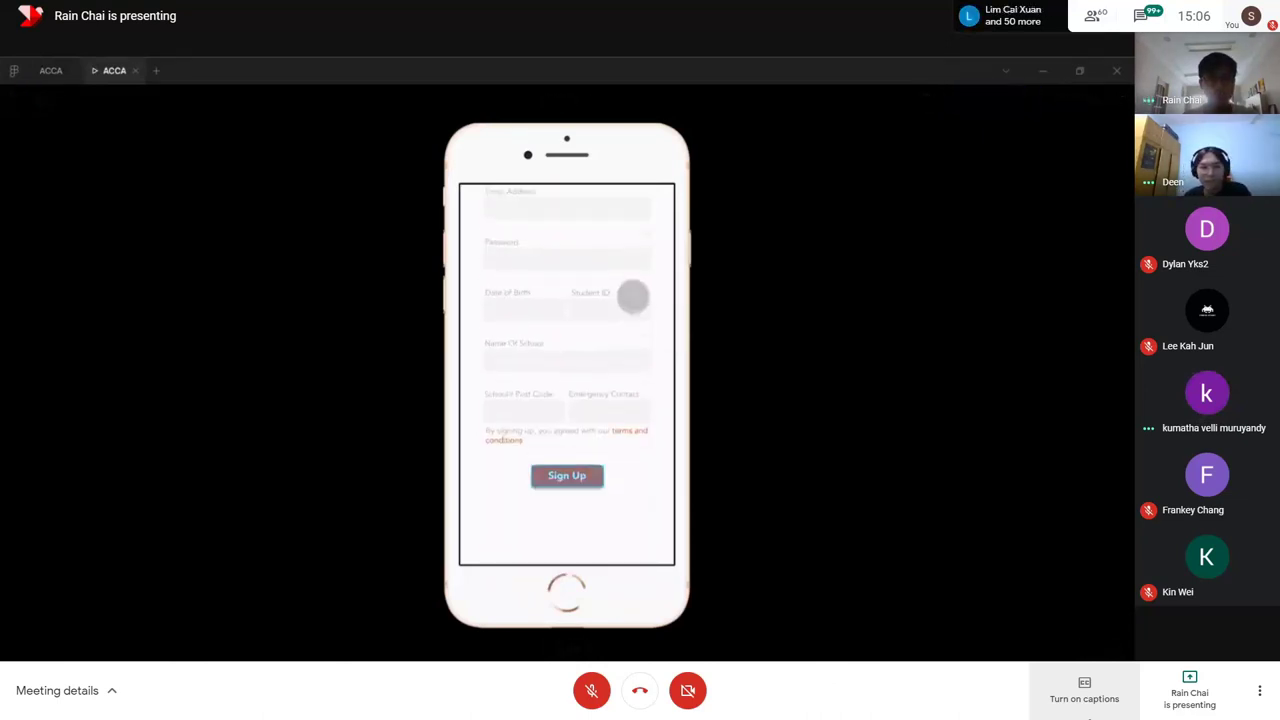
left_click(588, 472)
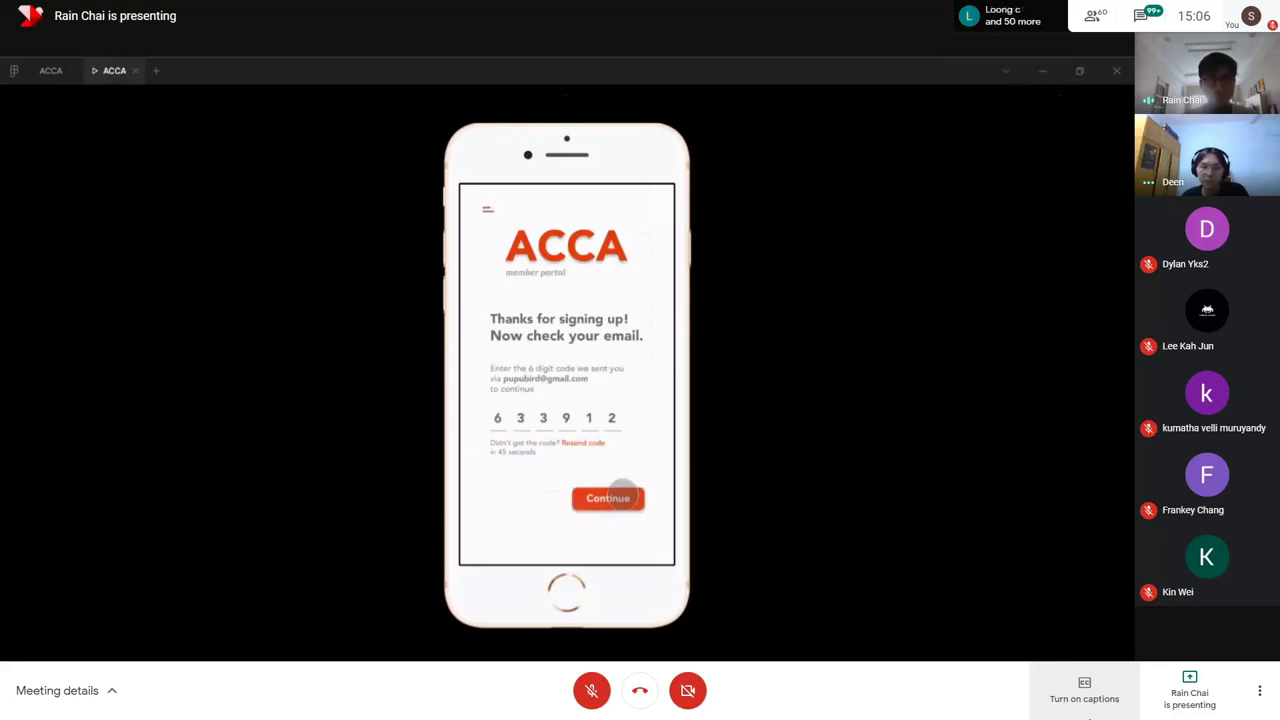
left_click(591, 424)
scroll(600, 300, "down", 10)
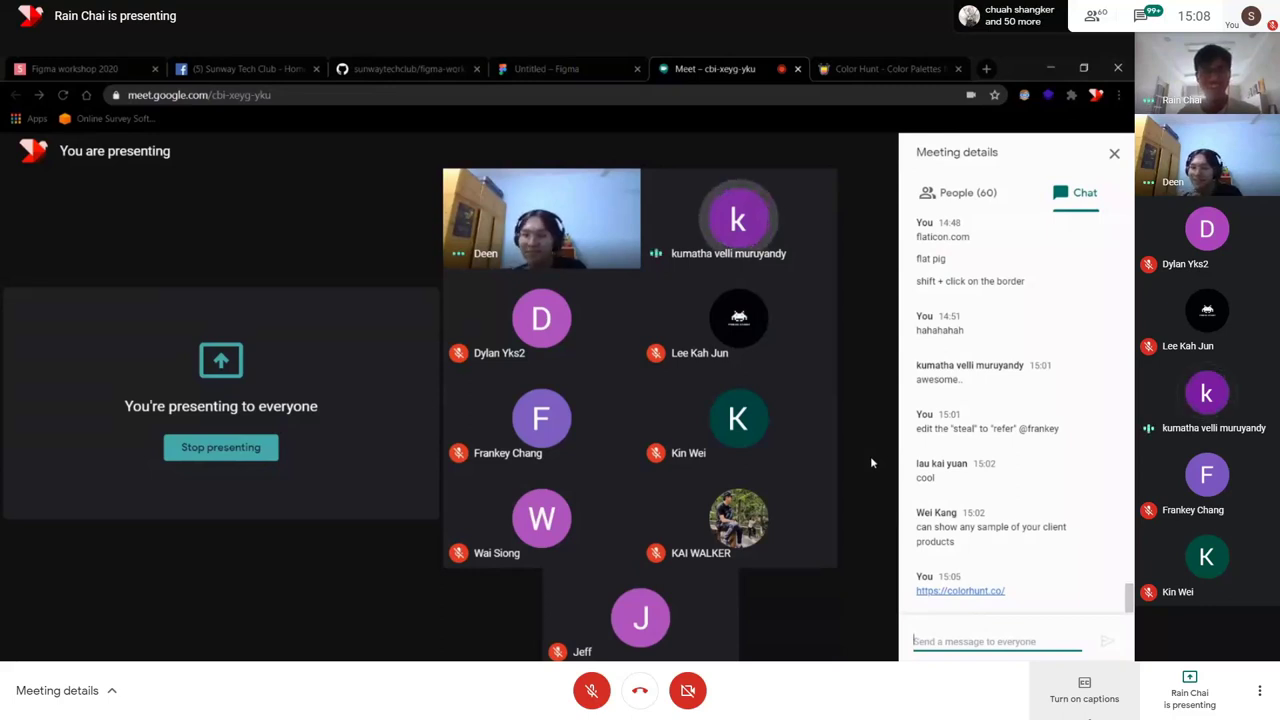
- Close the Color Hunt page and the Untitled Figma file, and bring up the figma-workshop-2020 GitHub page
left_click(957, 68)
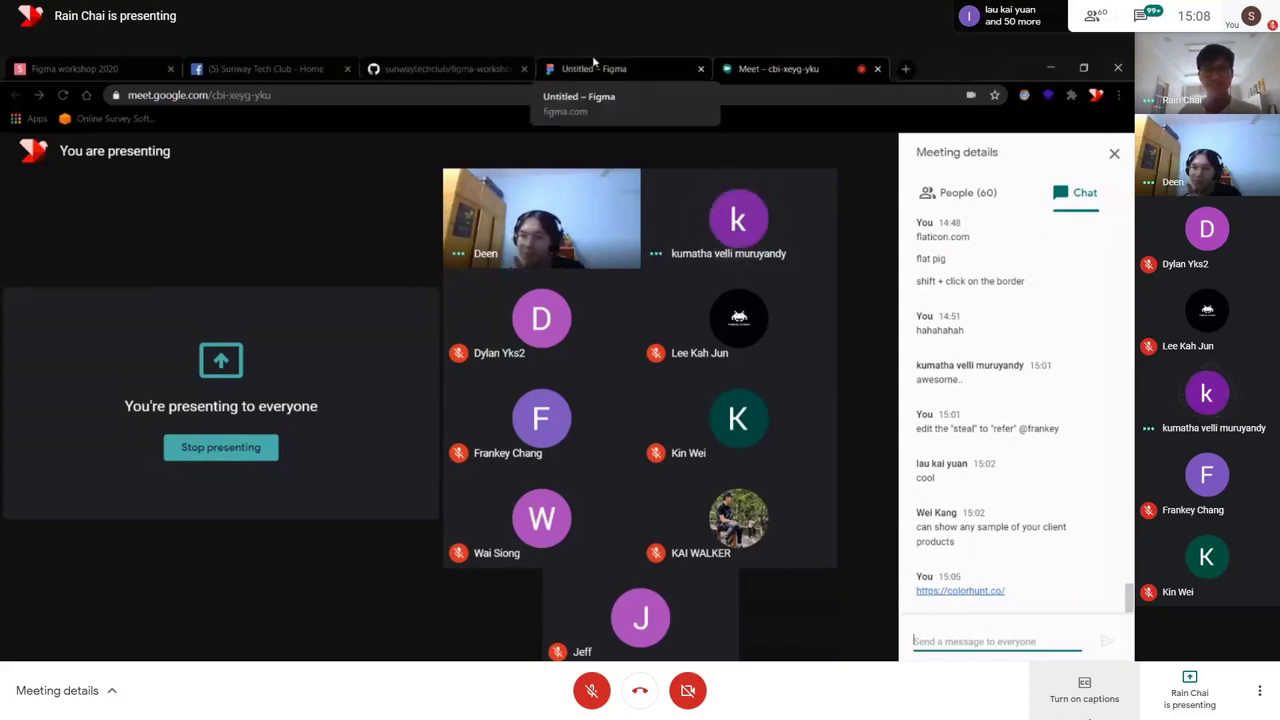
left_click(700, 68)
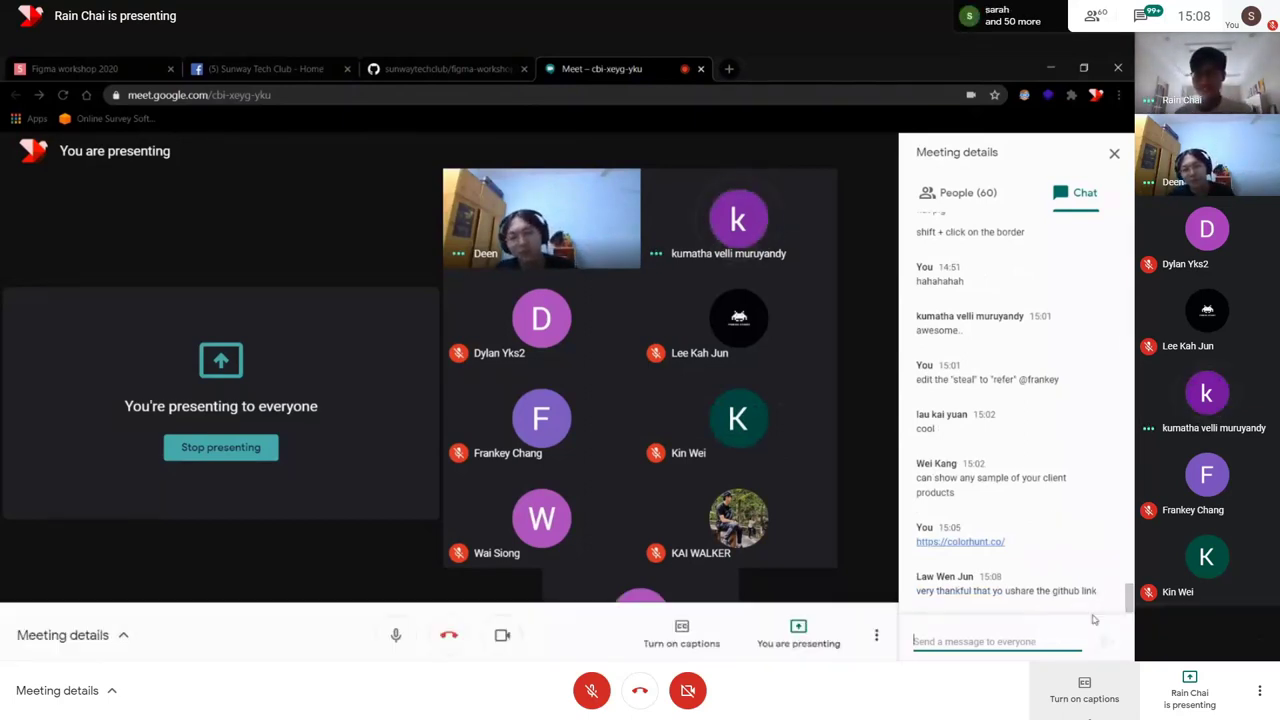
left_click(400, 68)
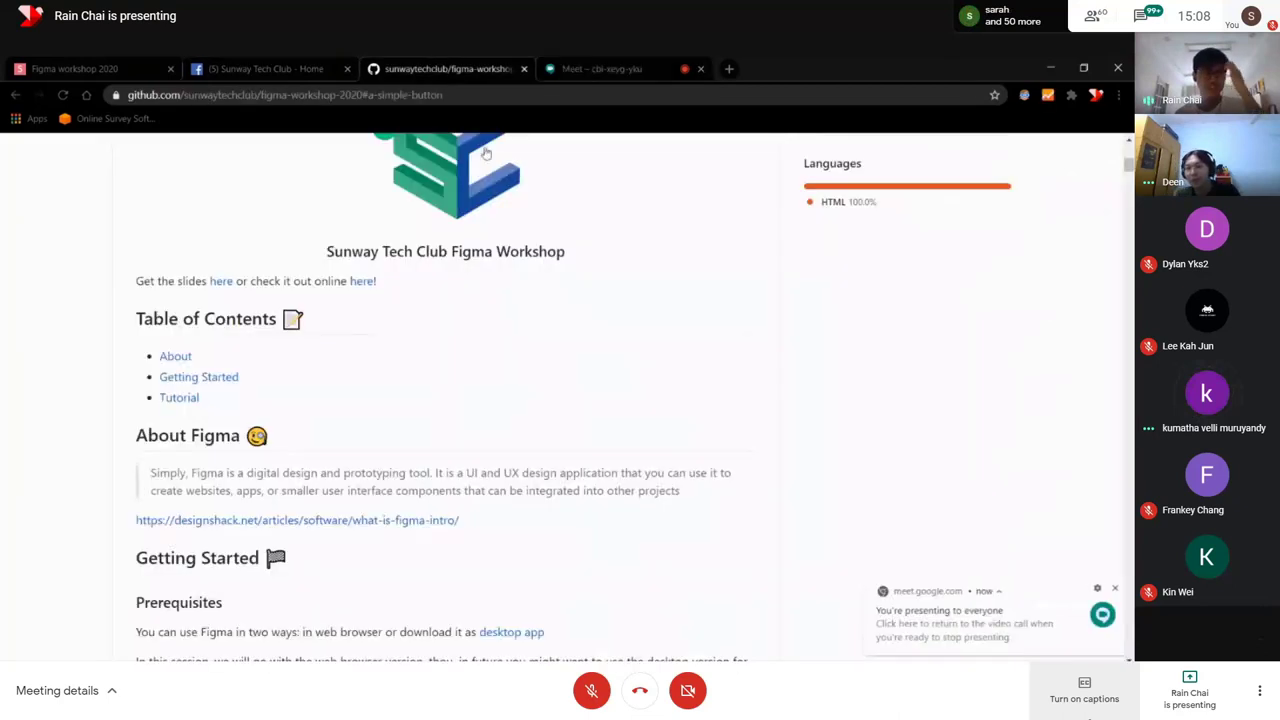
- Open the Sunway Tech Club organisation page on GitHub and look through its full list of workshop repositories
scroll(345, 170, "up", 5)
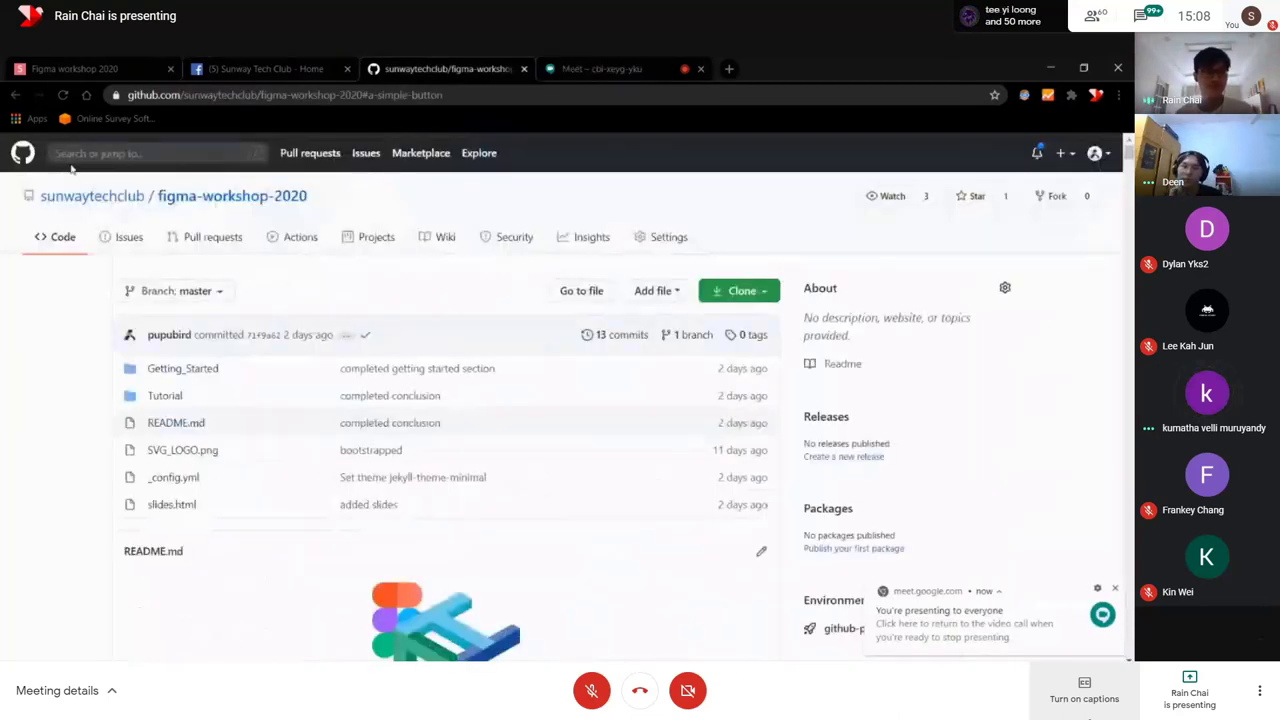
left_click(285, 238)
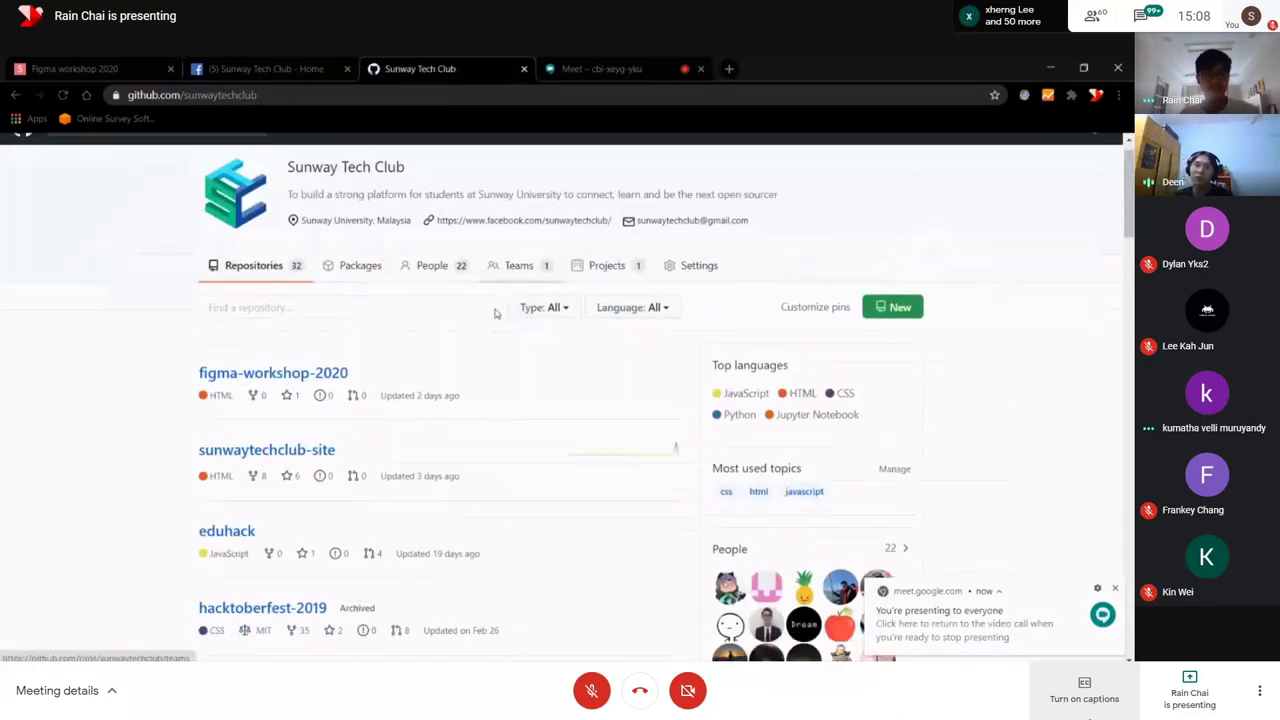
scroll(1106, 534, "down", 1)
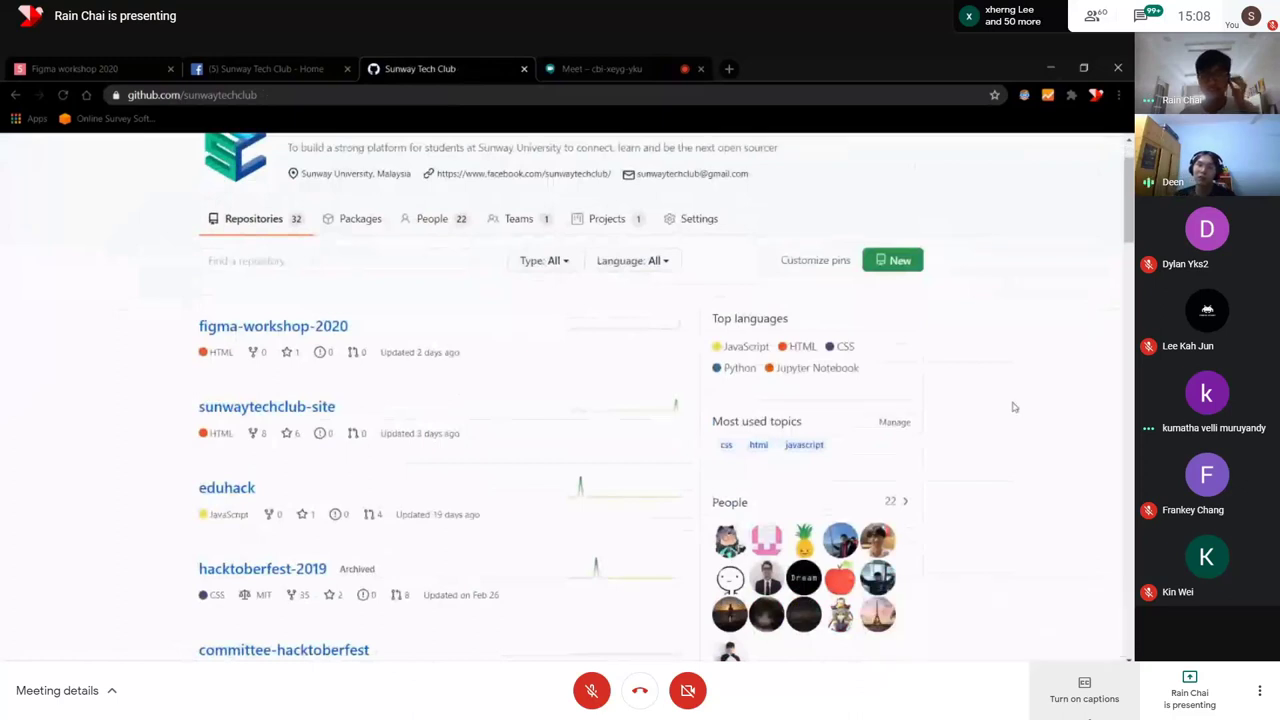
scroll(530, 376, "down", 1)
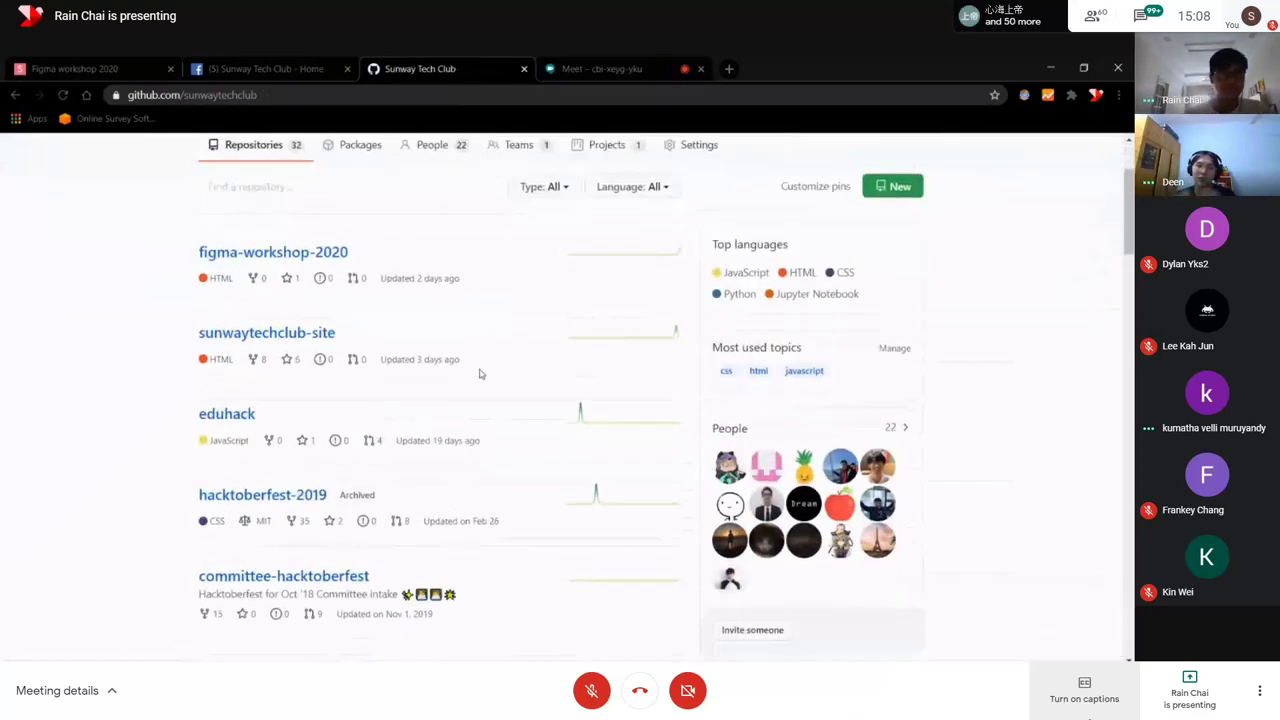
scroll(479, 373, "down", 15)
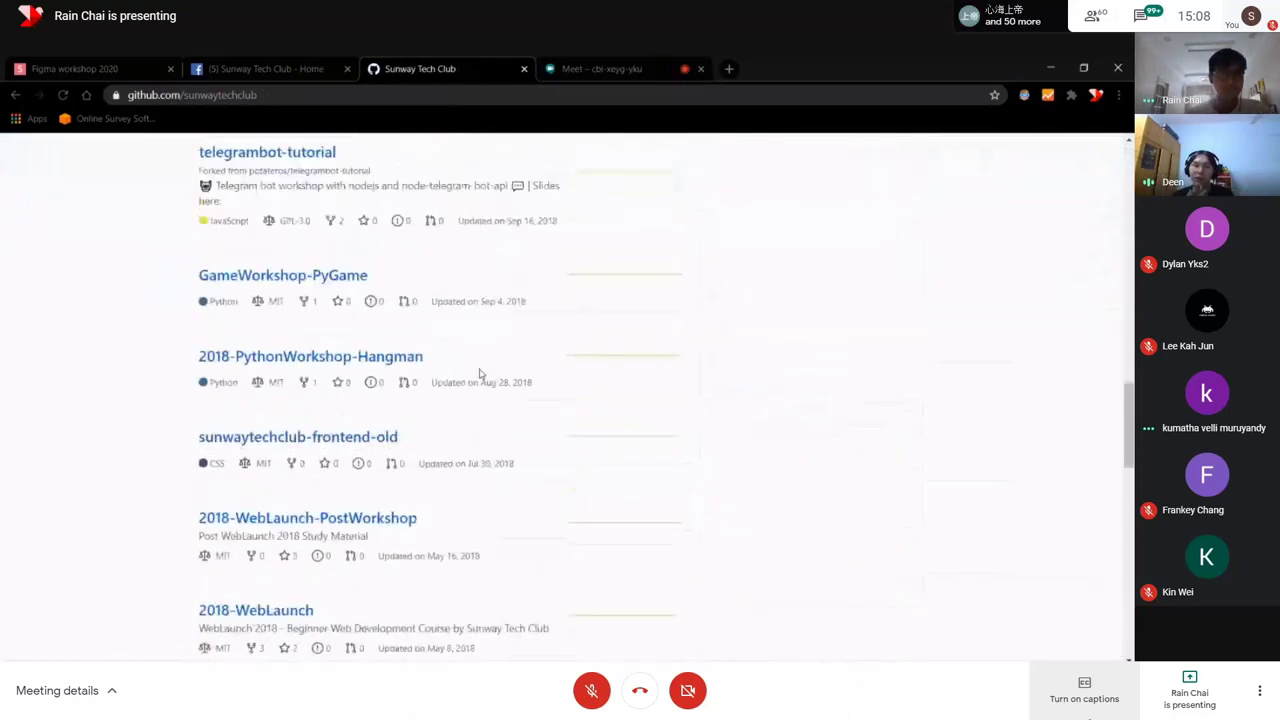
scroll(479, 373, "down", 15)
scroll(920, 197, "up", 20)
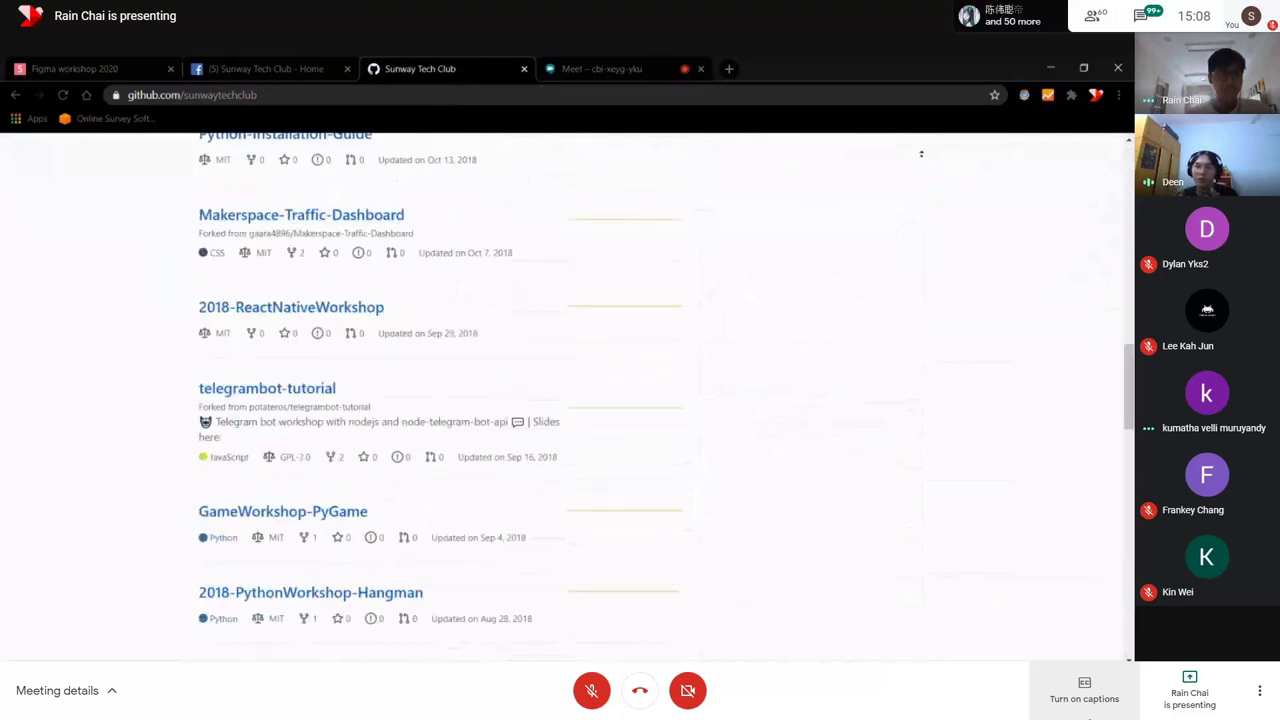
scroll(921, 153, "up", 10)
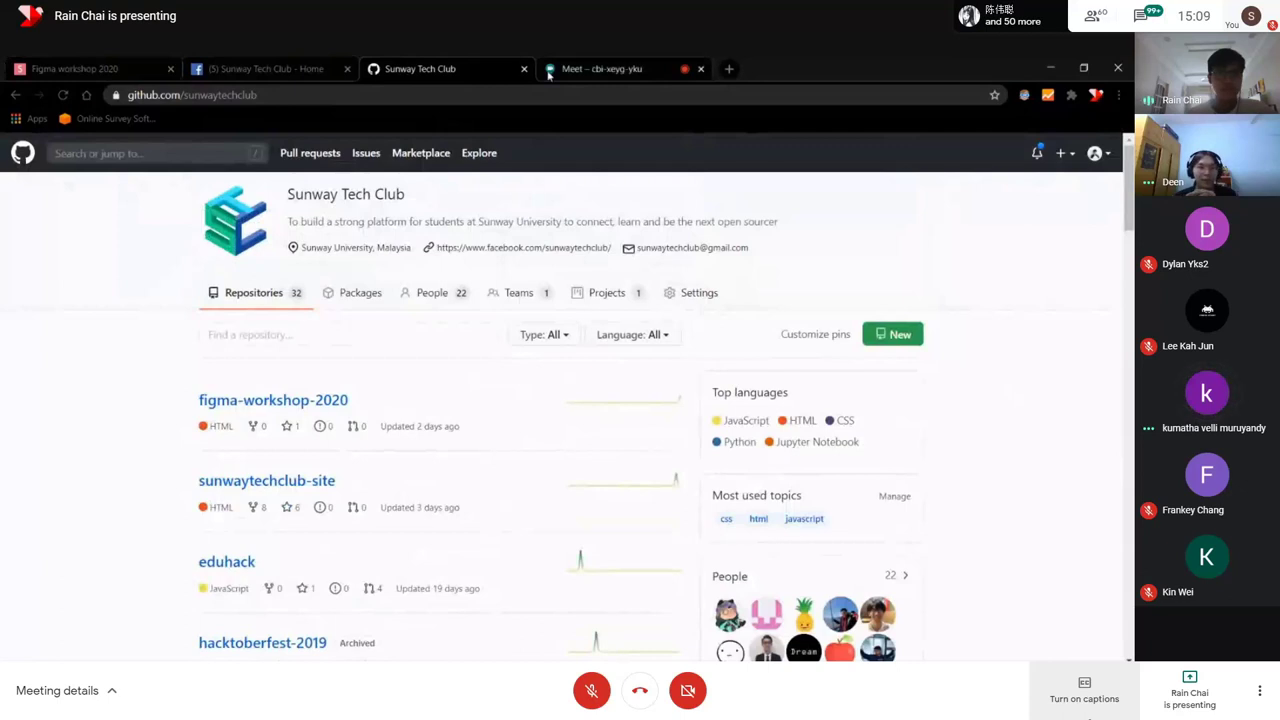
- Share the club's Telegram link sunwaytechclub.org/telegram in the Google Meet chat
key("ctrl+Tab")
key("ctrl+Tab")
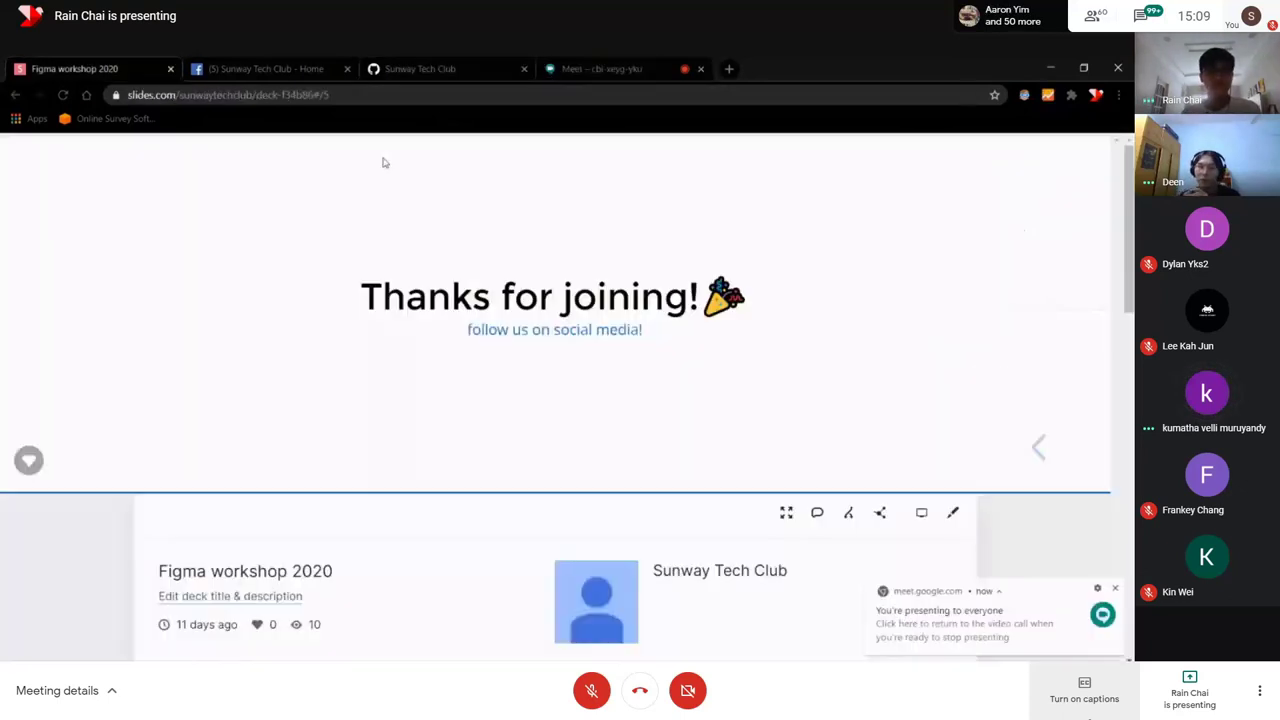
key("ctrl+shift+Tab")
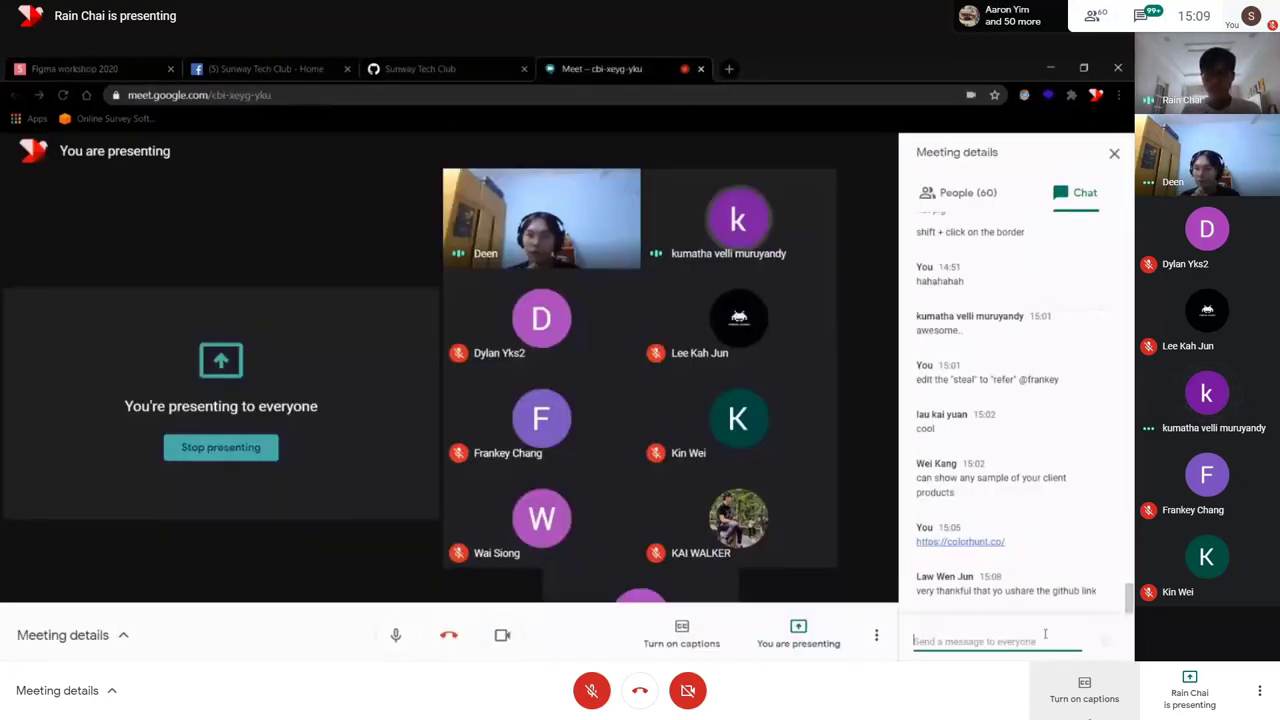
key("ctrl+t")
type("sunwaytechclub.org")
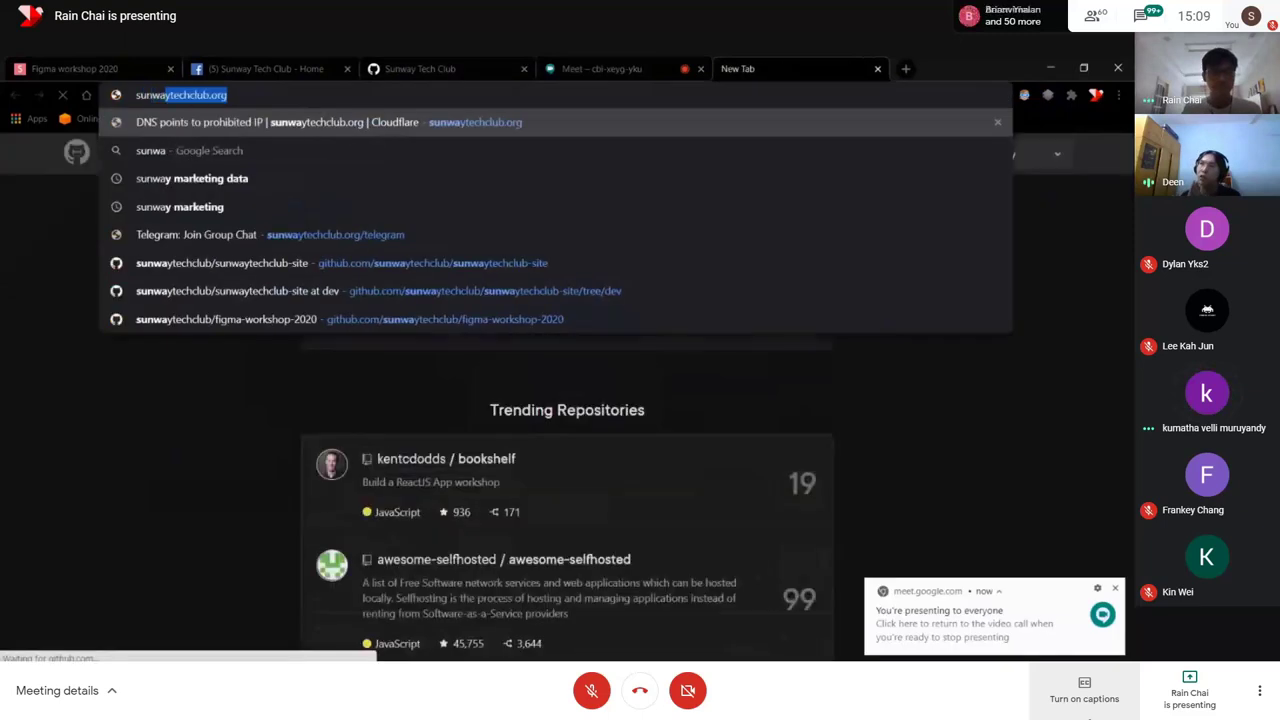
type("/telegram")
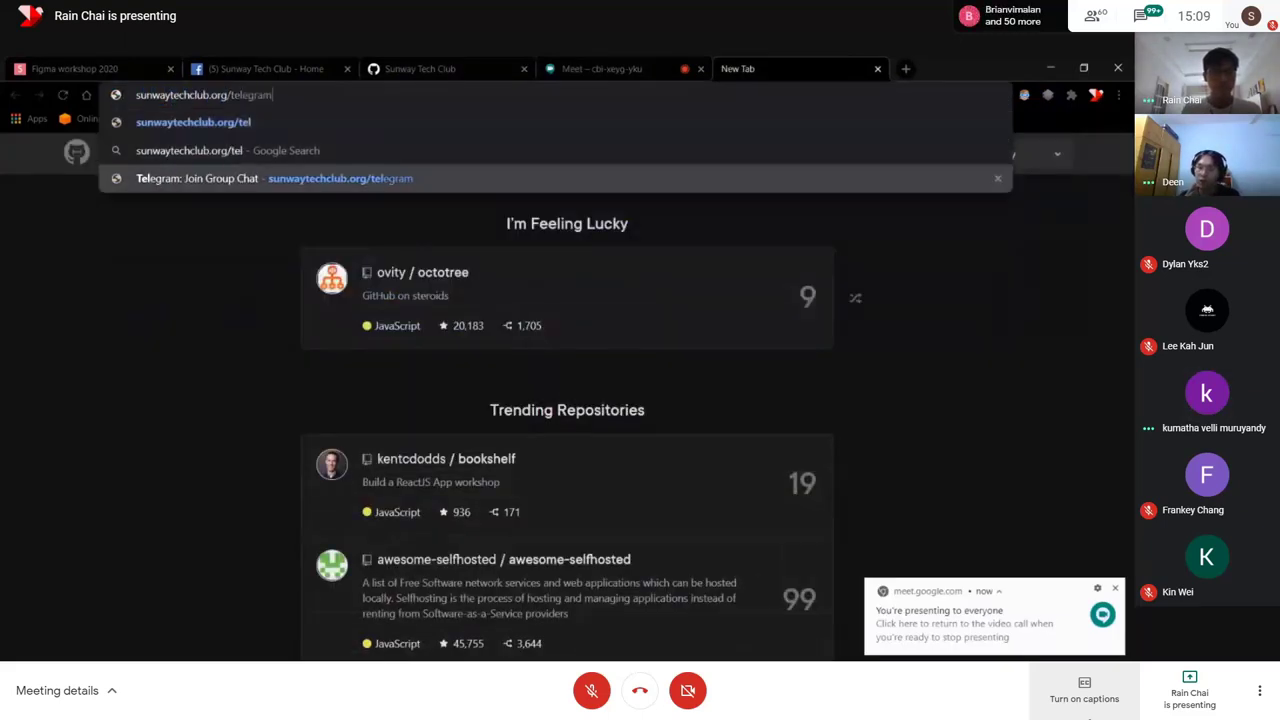
key("ctrl+a")
key("ctrl+c")
left_click(600, 68)
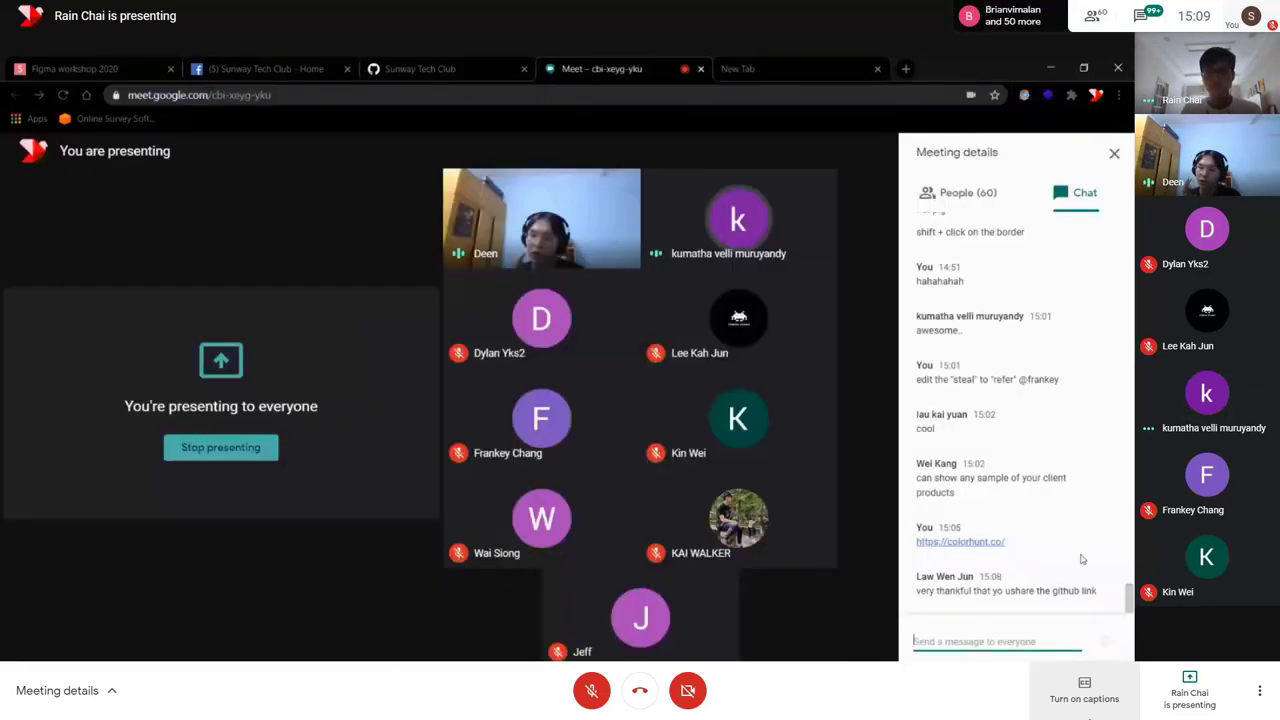
key("ctrl+v")
key("Return")
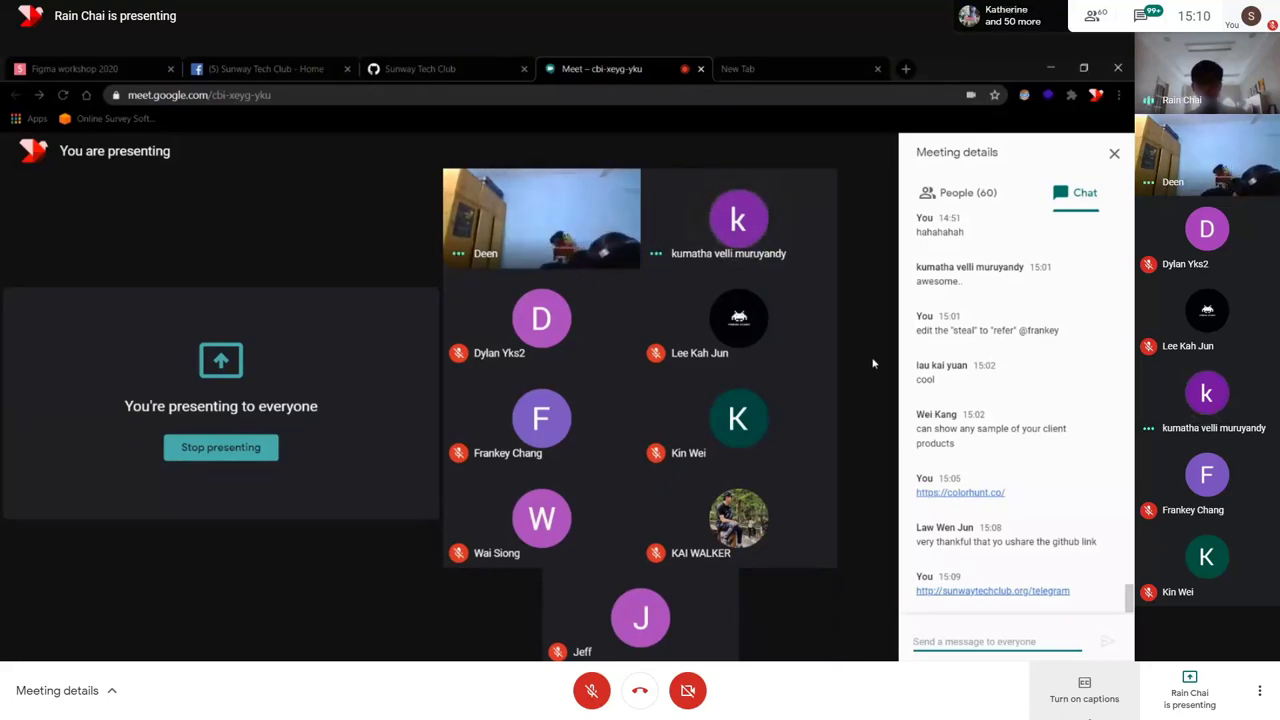
- Visit d3js.org and read the D3.js introduction and its gallery of visualisation examples
key("ctrl+Tab")
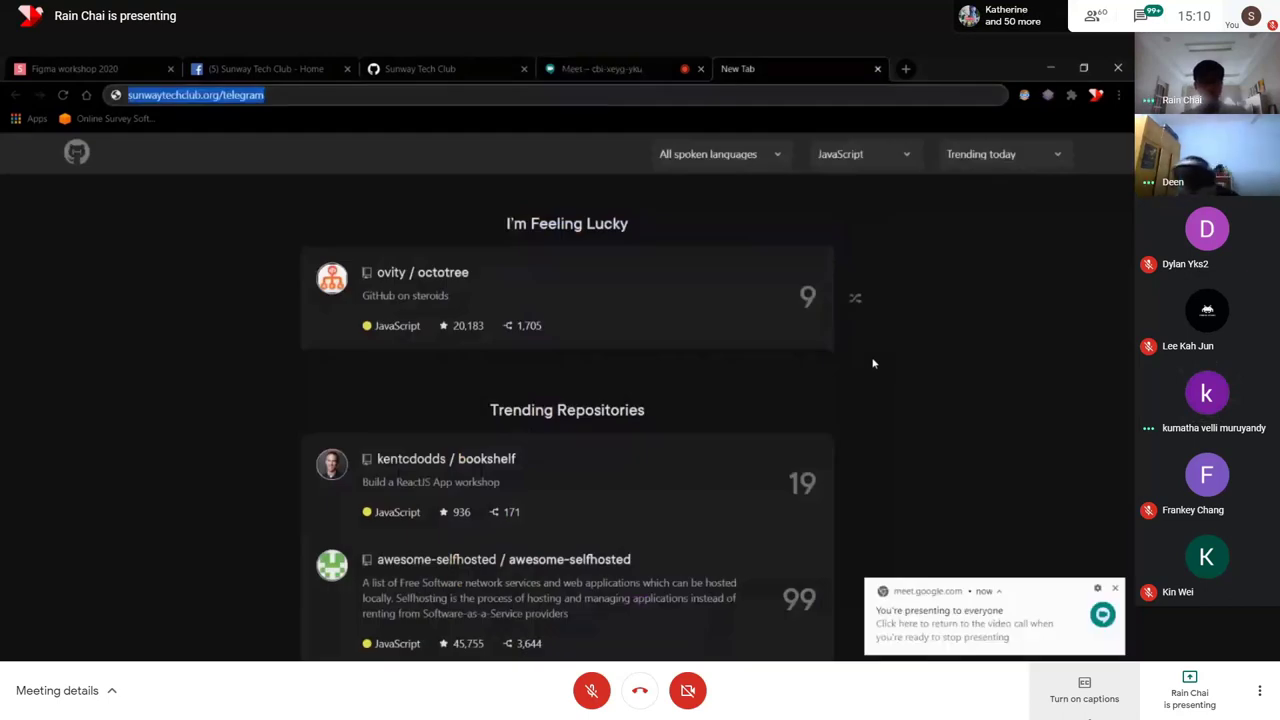
type("d3")
key("Return")
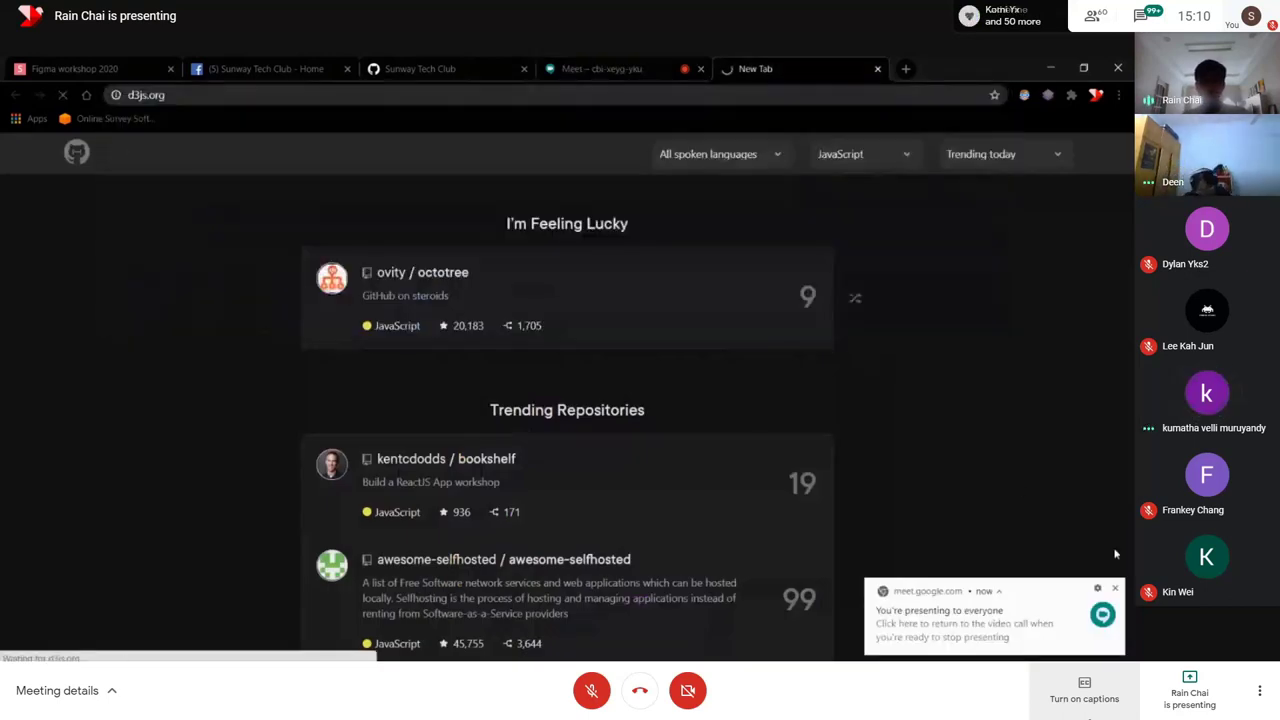
scroll(1057, 537, "down", 3)
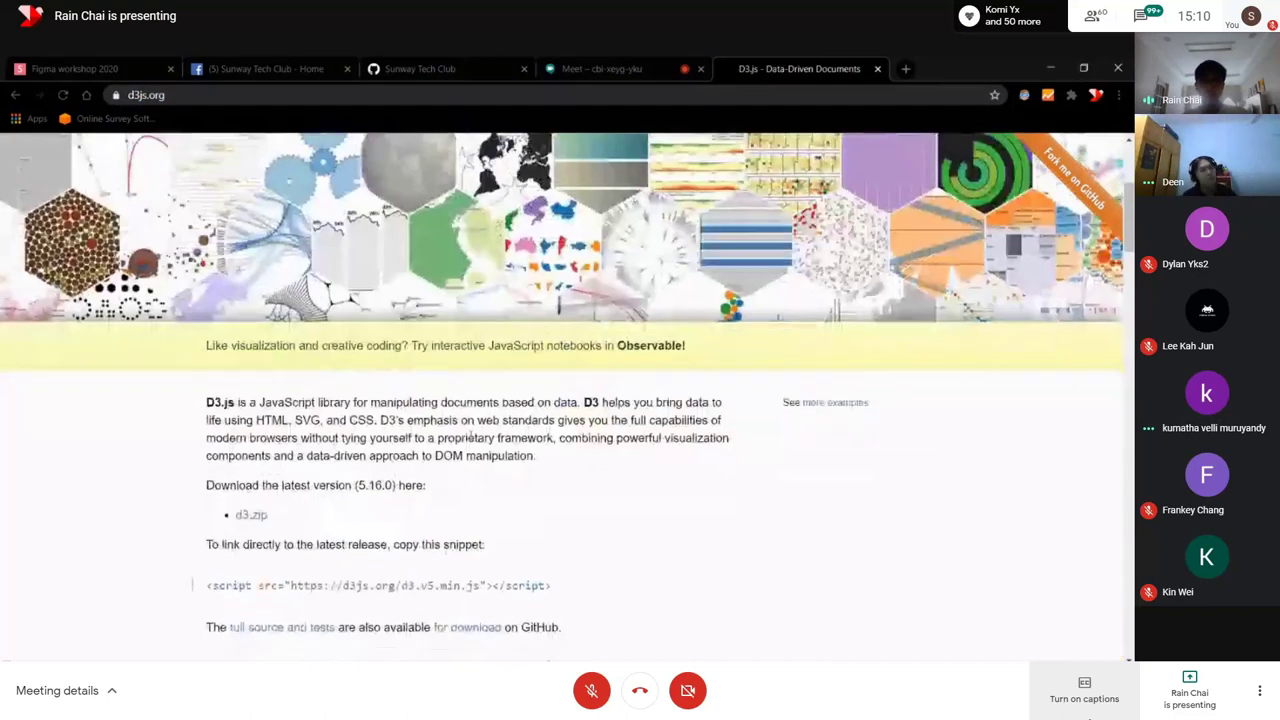
left_click_drag(313, 402, 550, 404)
left_click(580, 403)
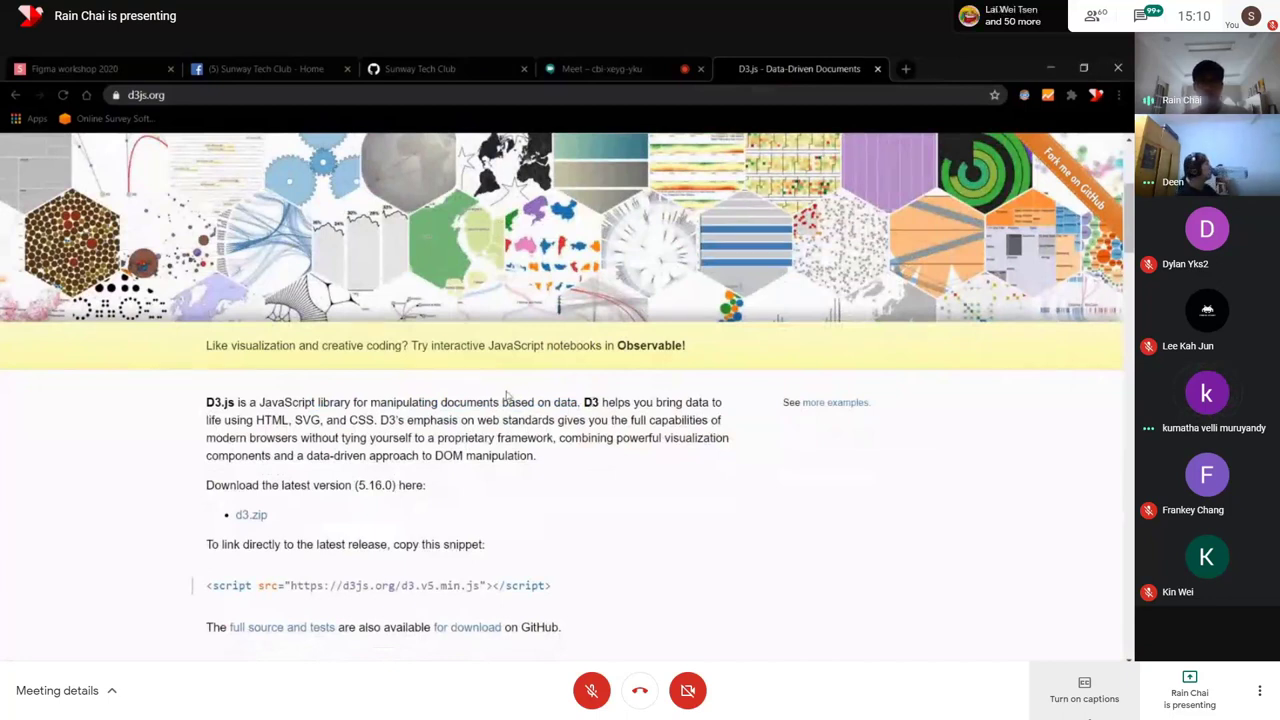
scroll(640, 420, "up", 2)
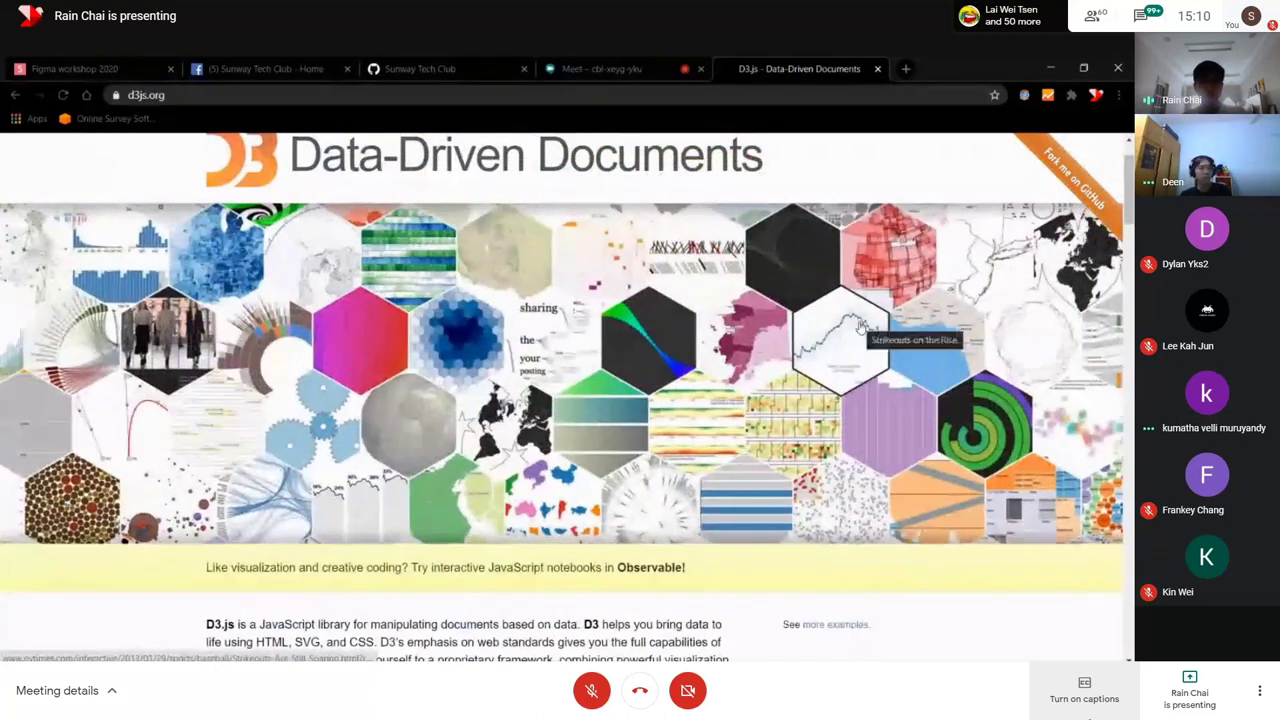
scroll(890, 210, "up", 1)
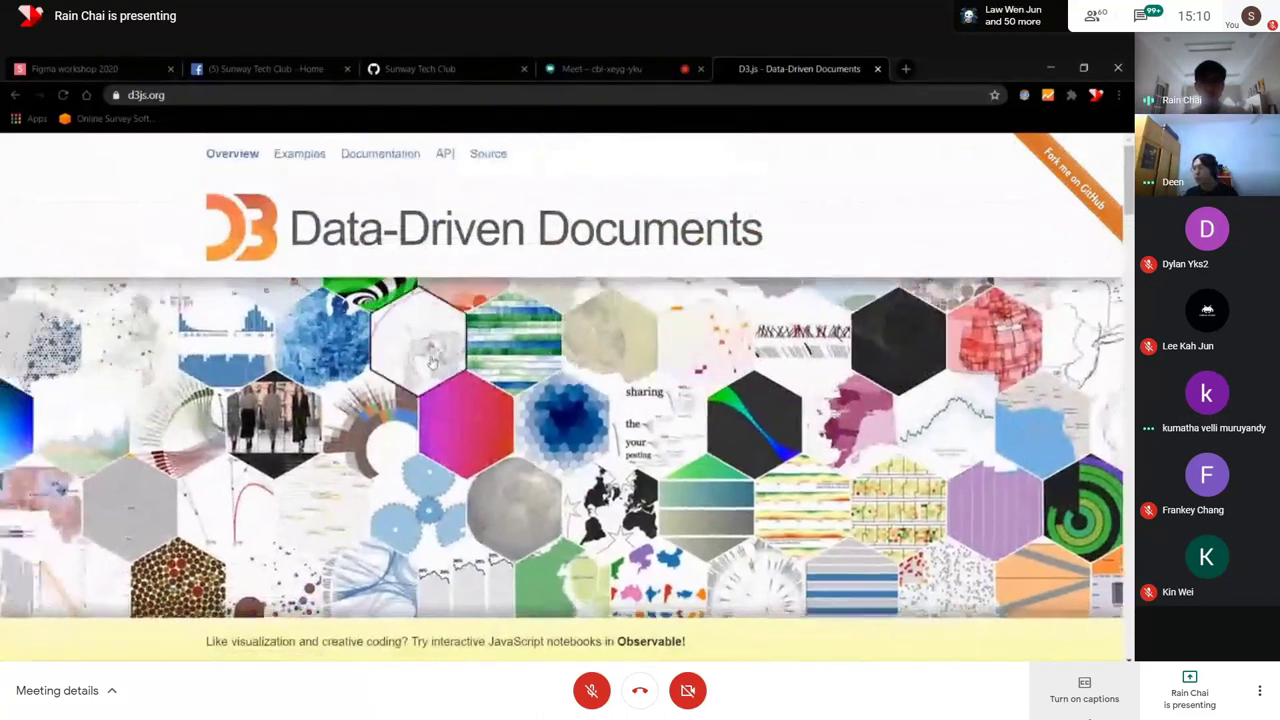
- Open the map example "Azimuth and Distance from London" from the D3 gallery and inspect its technologies with Wappalyzer
left_click(414, 342)
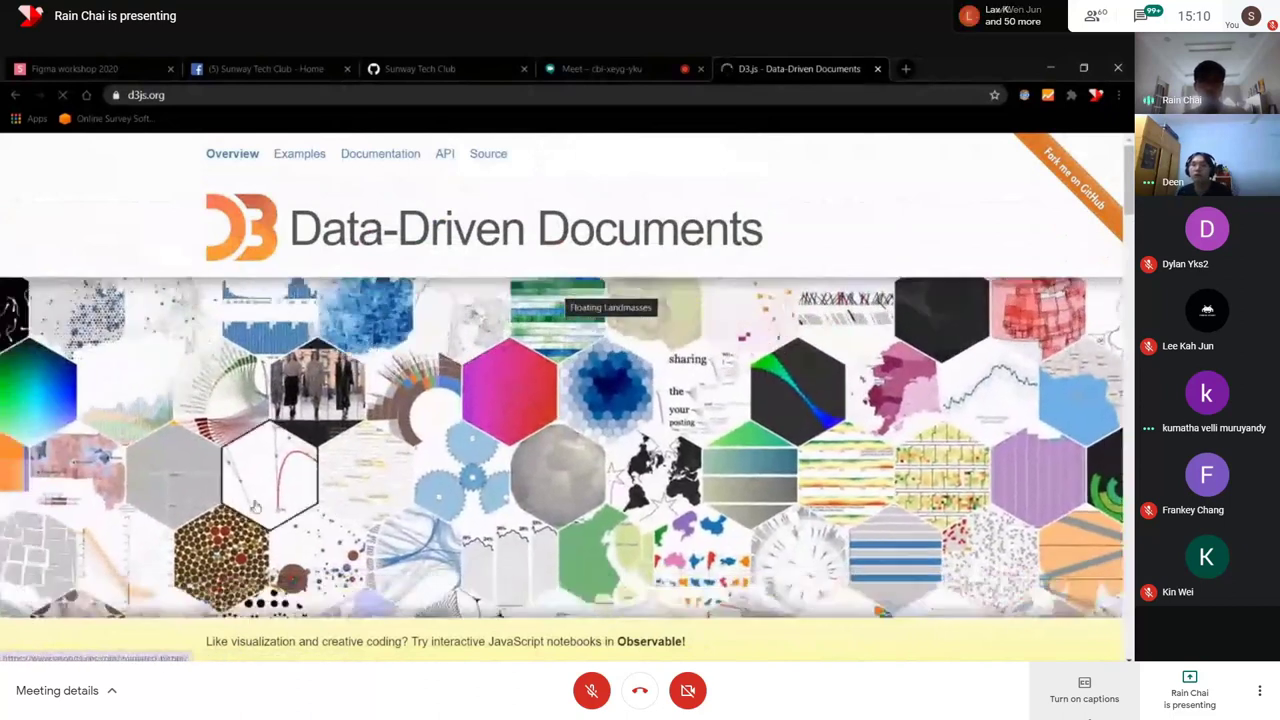
scroll(546, 484, "down", 4)
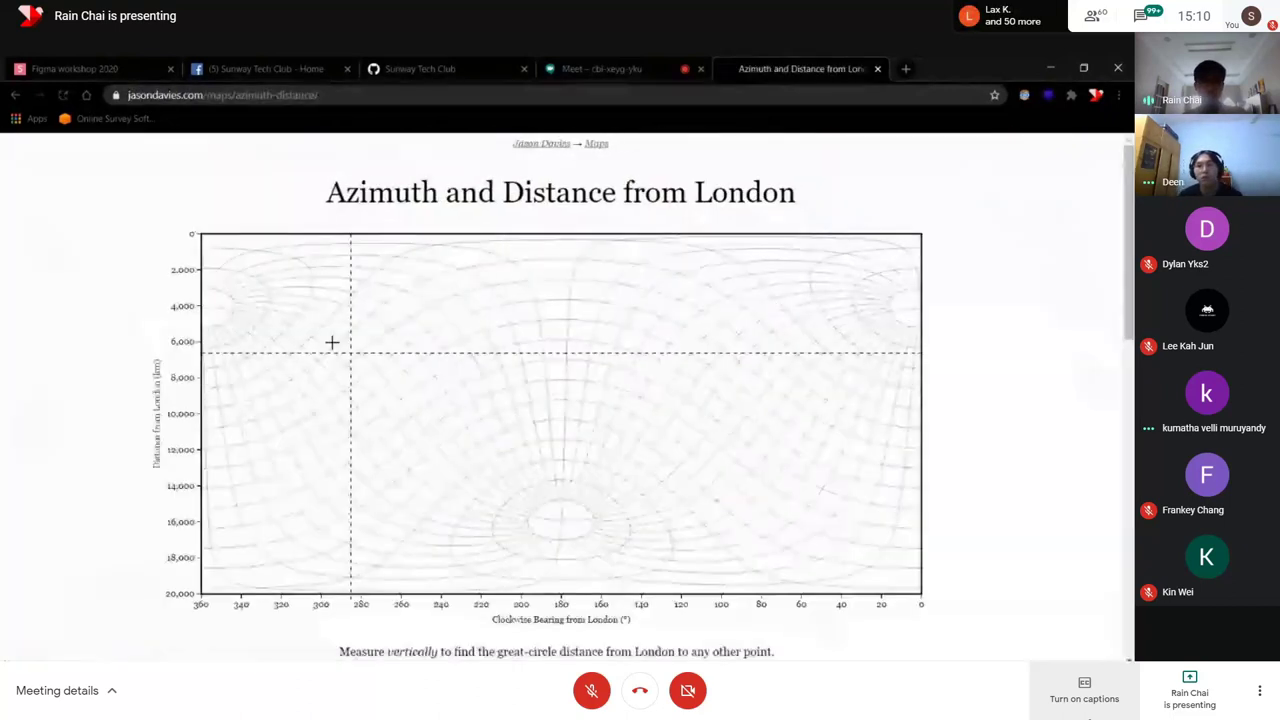
left_click(1047, 95)
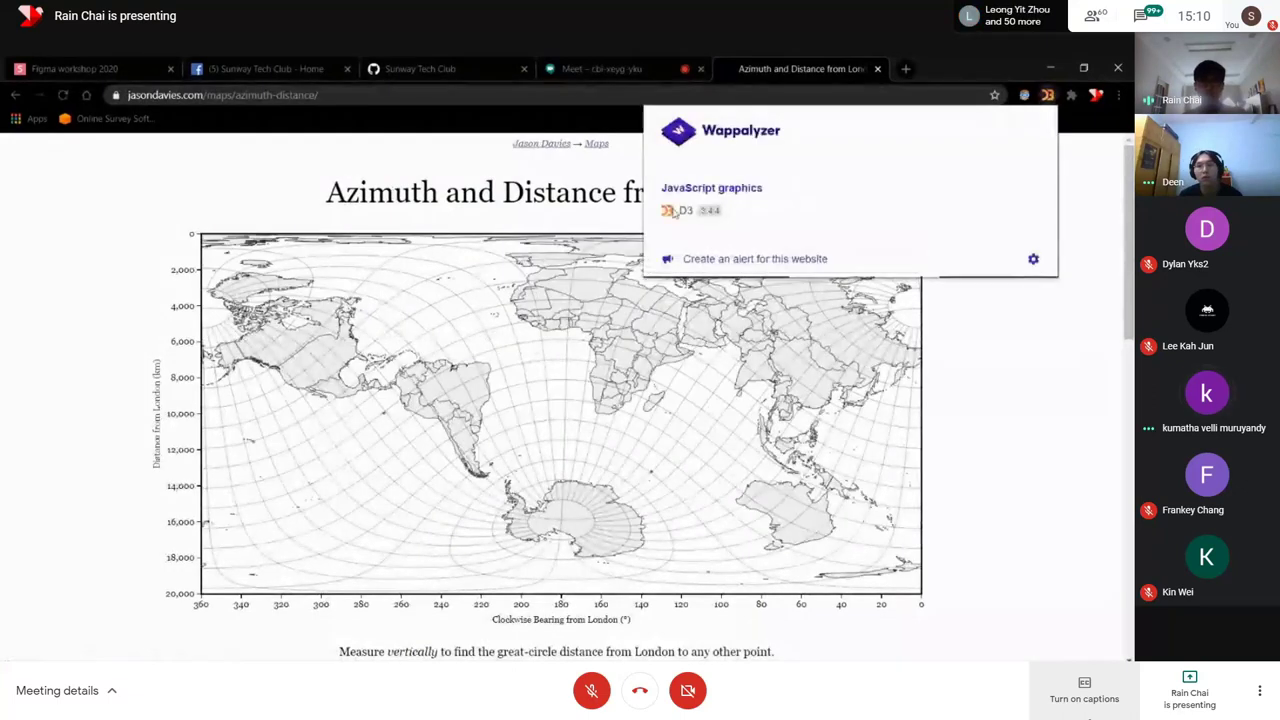
left_click(1127, 430)
scroll(814, 243, "up", 3)
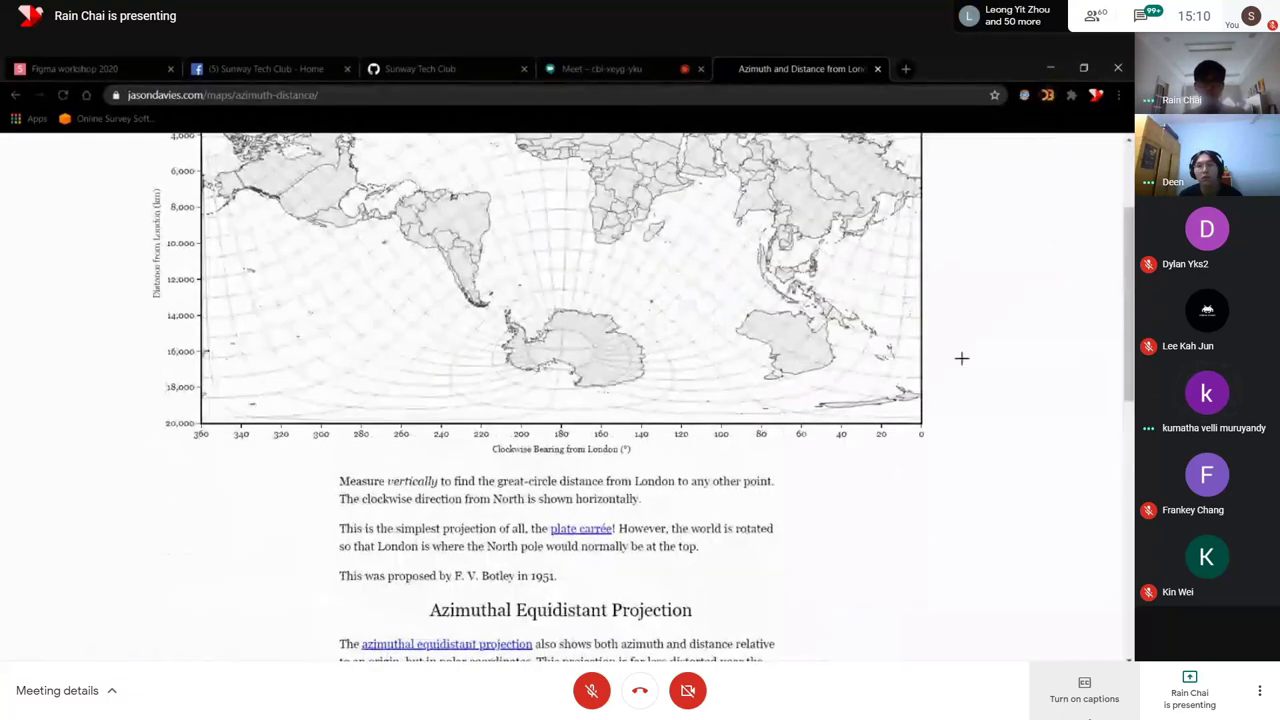
scroll(963, 357, "up", 2)
- Look through the sample chart types on chartjs.org in a new tab, and close both the Chart.js and map example pages
left_click(672, 66)
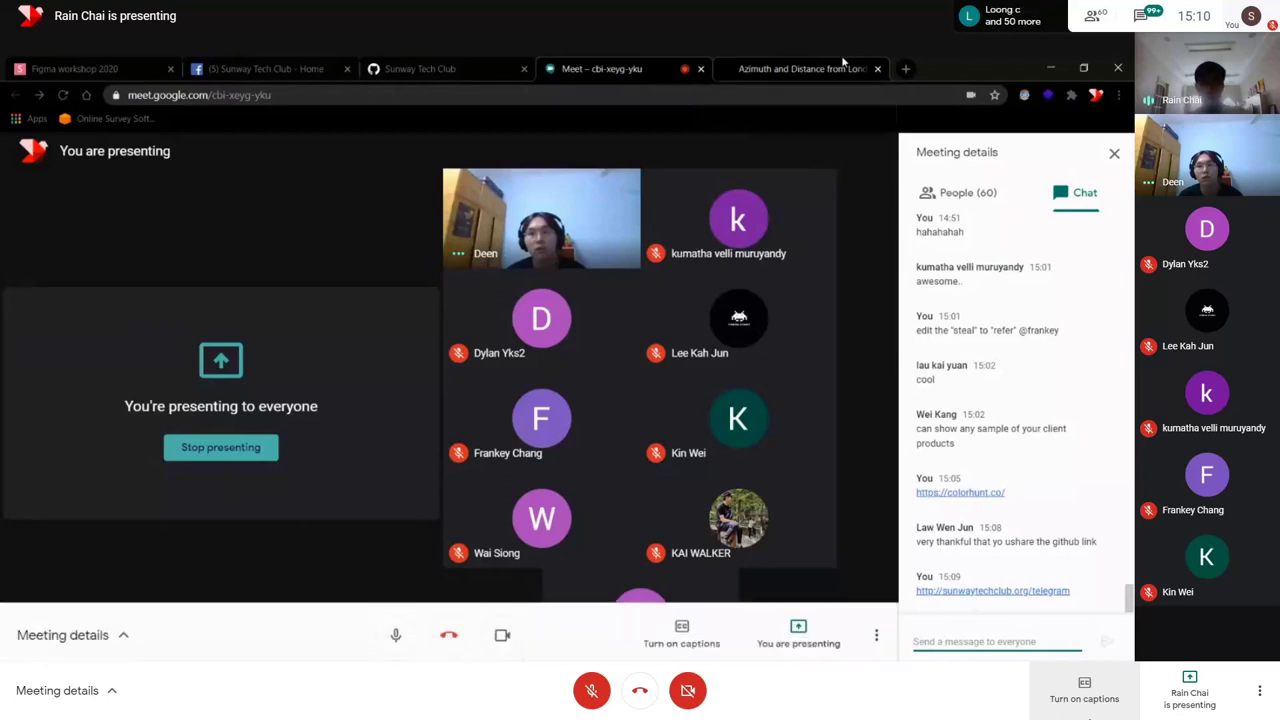
key("ctrl+t")
type("chartjs.org")
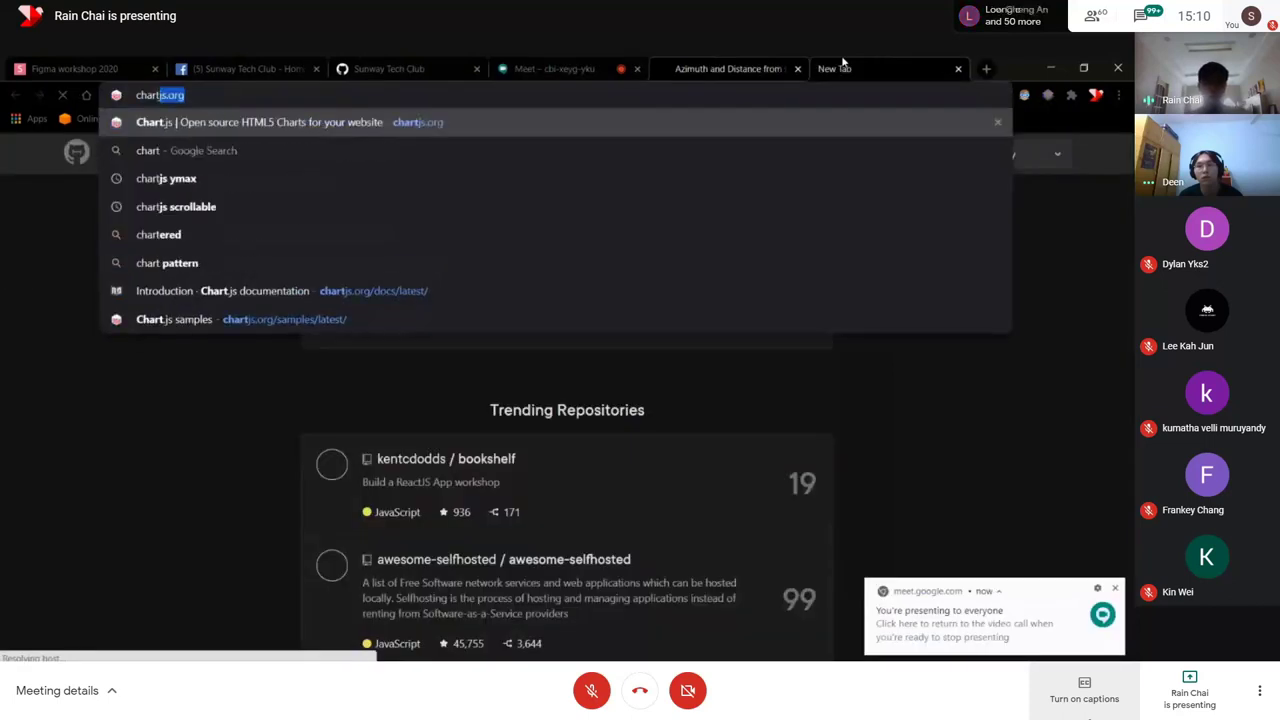
key("Return")
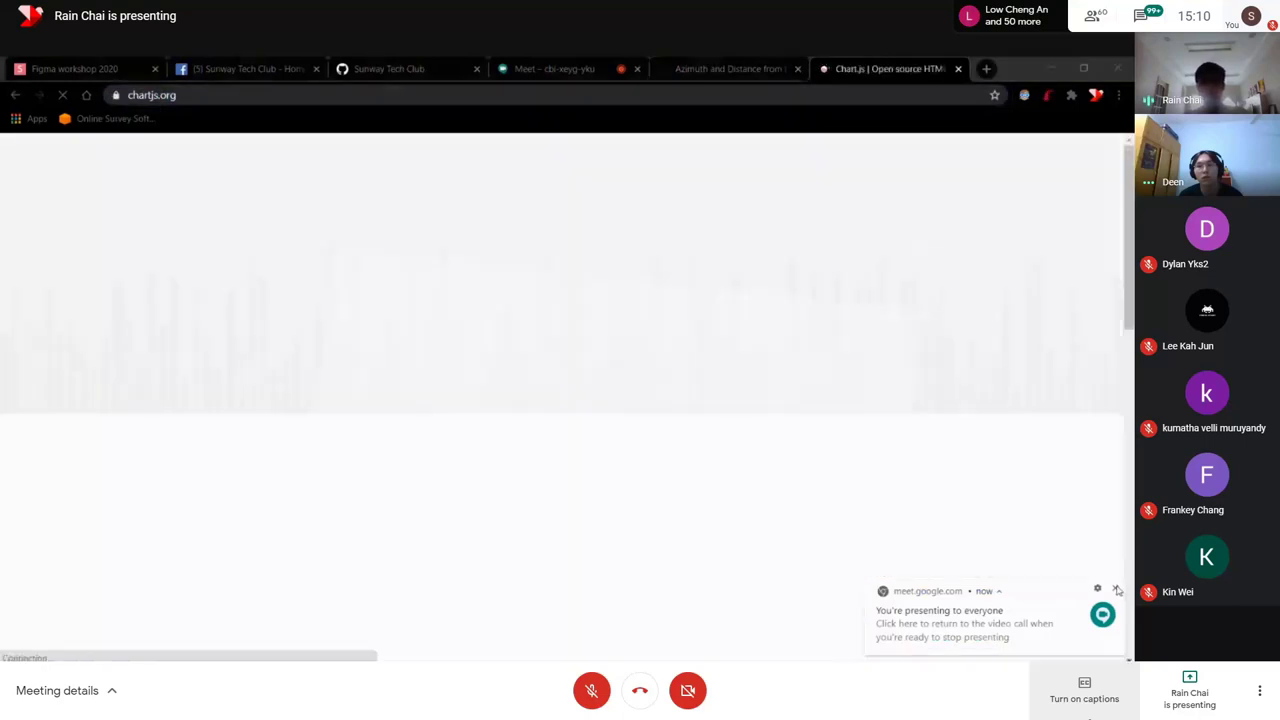
left_click(1117, 589)
scroll(209, 360, "down", 4)
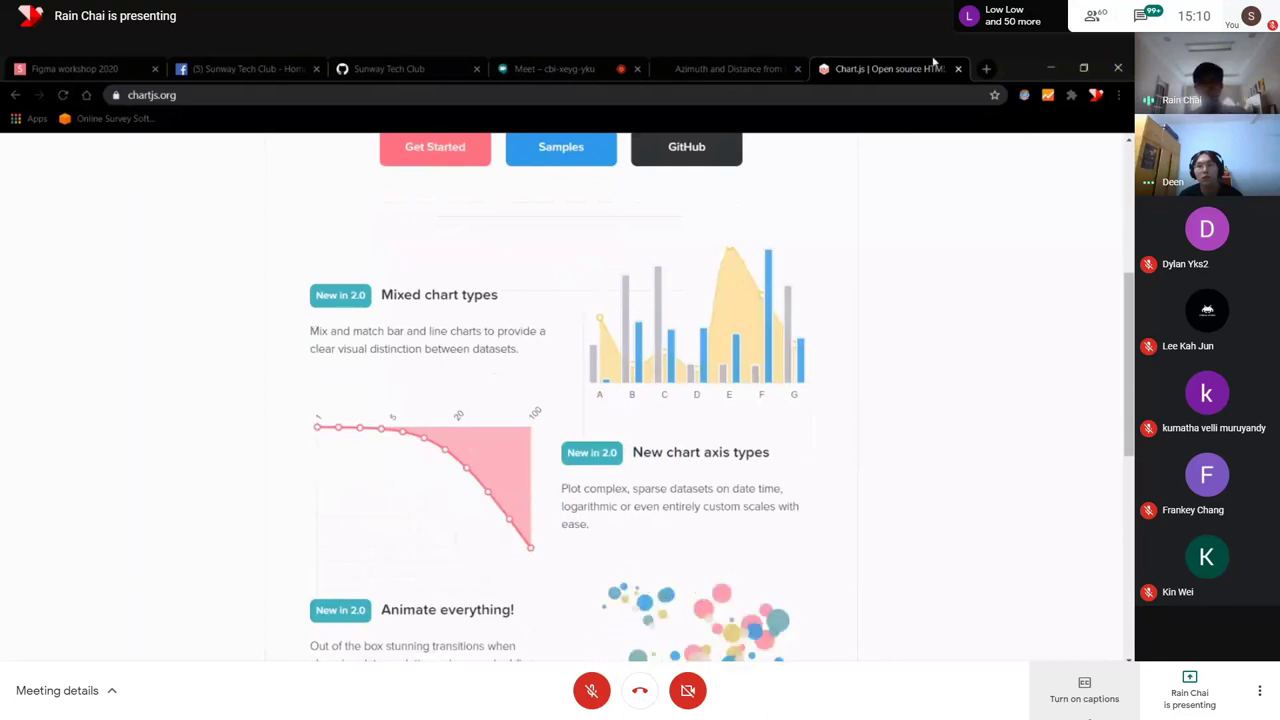
key("ctrl+w")
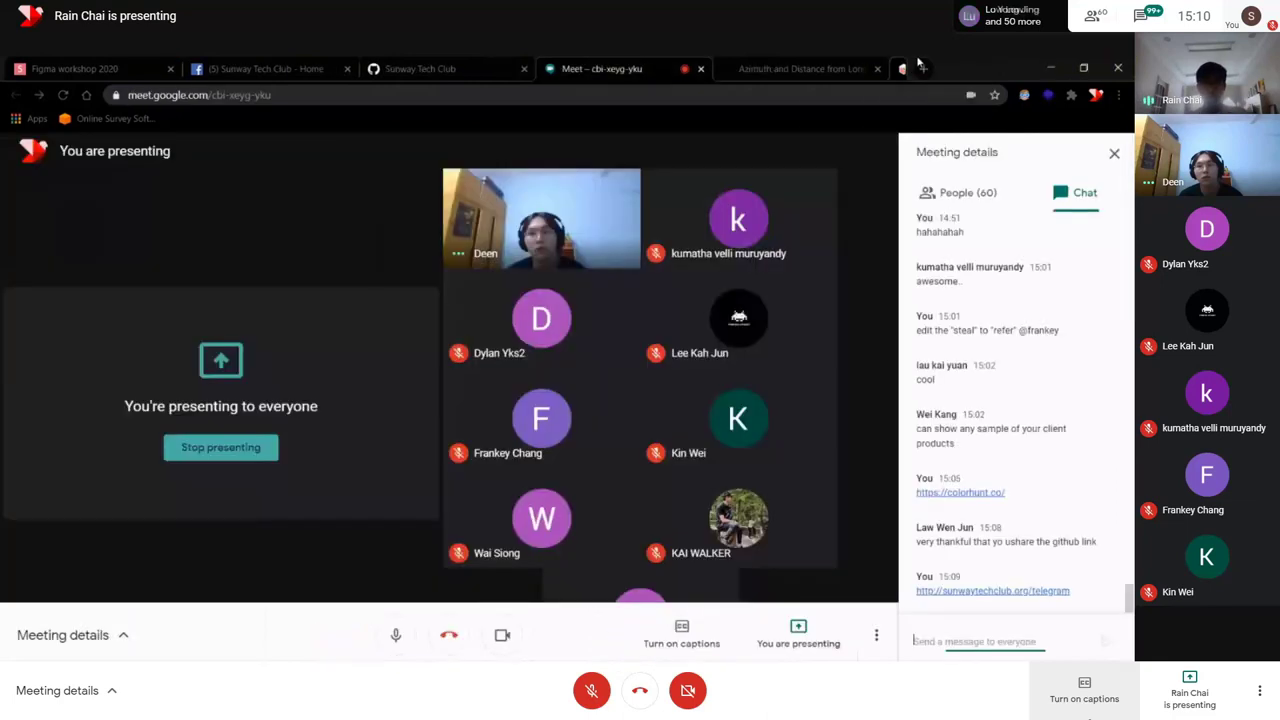
left_click(877, 68)
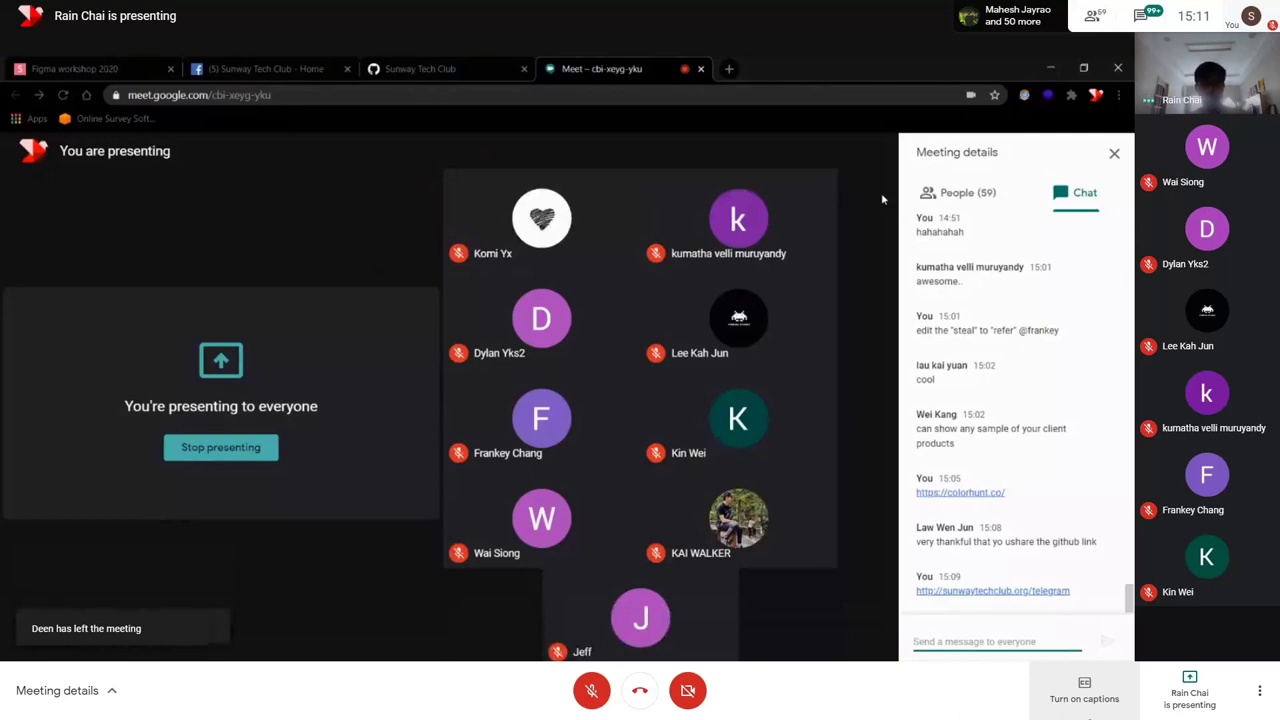
- Copy the address of the Sunway Tech Club Facebook page and post it in the Google Meet chat
left_click(255, 65)
key("ctrl+shift+Tab")
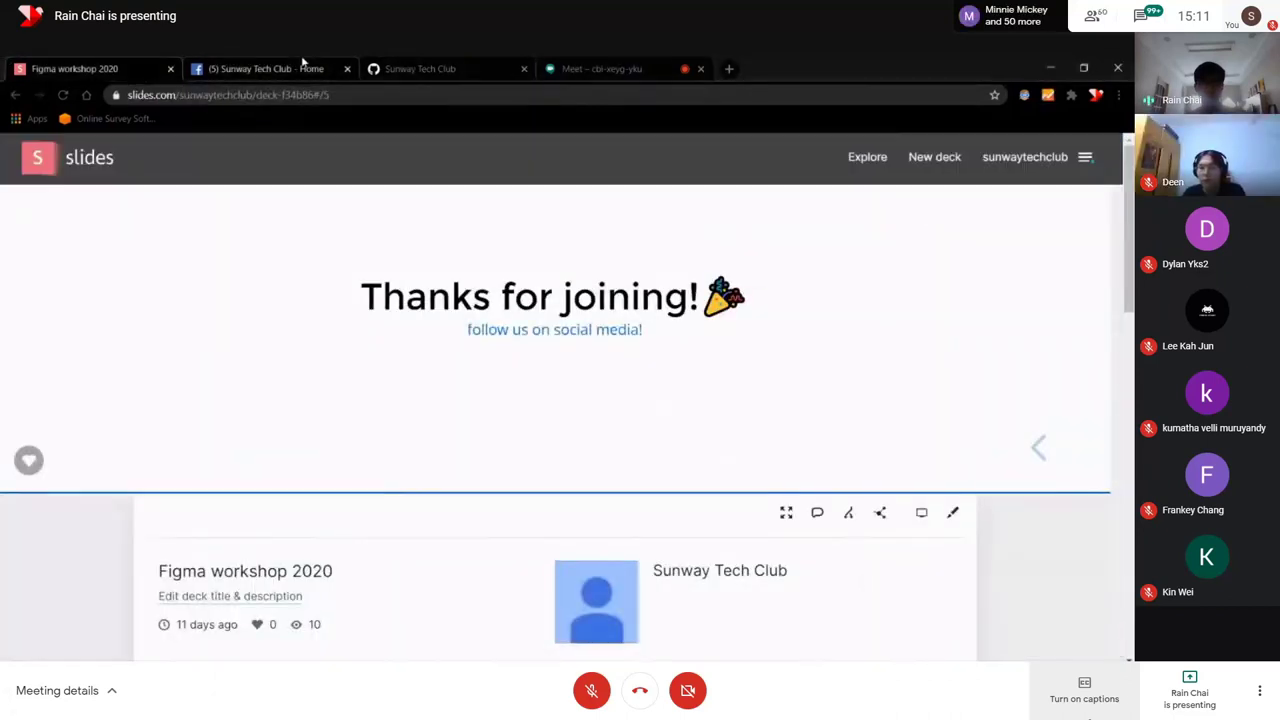
left_click(303, 62)
scroll(445, 335, "down", 3)
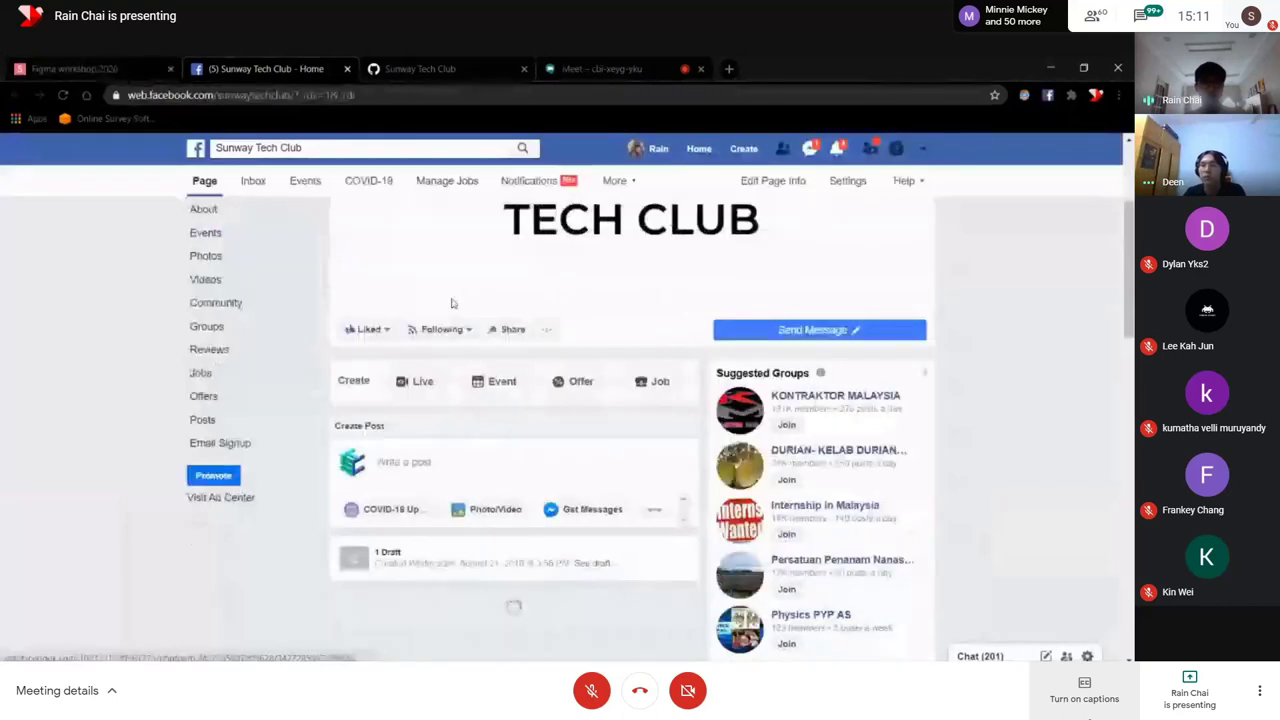
scroll(530, 320, "up", 3)
key("ctrl+l")
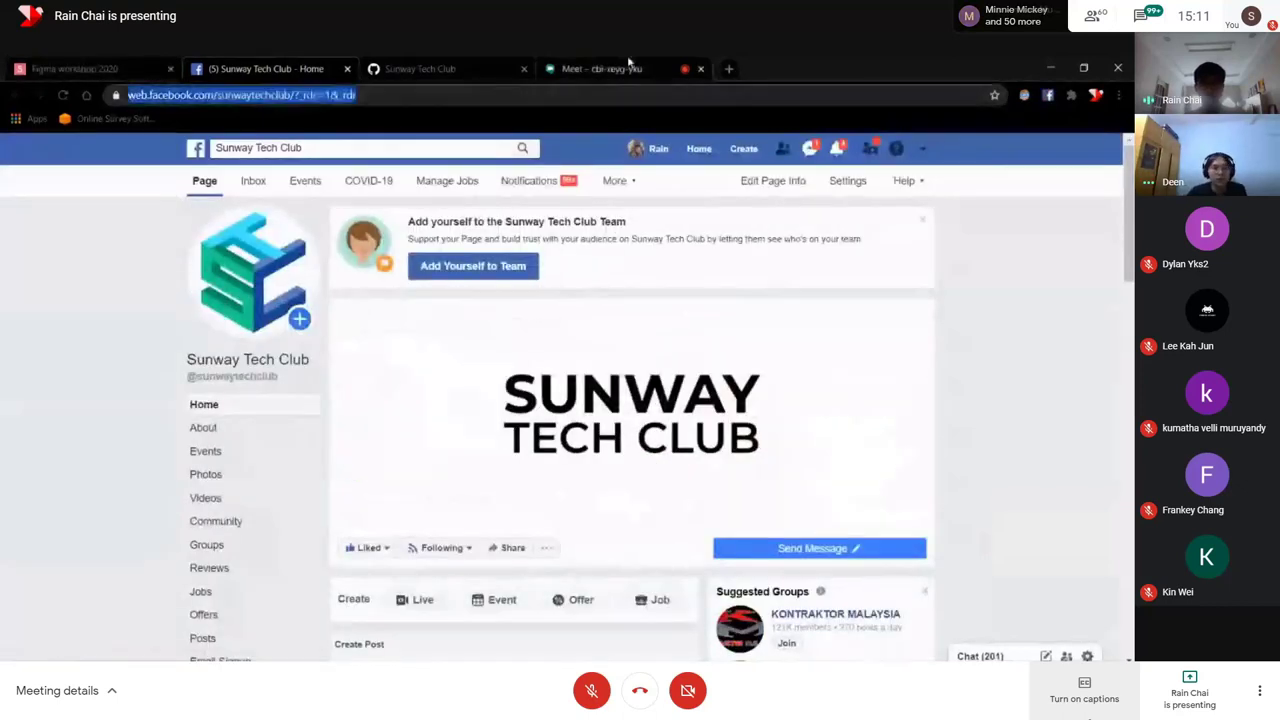
left_click(600, 68)
- Browse the videos and posts on the Sunway Tech Club Facebook page, and return to the Google Meet call
left_click(265, 68)
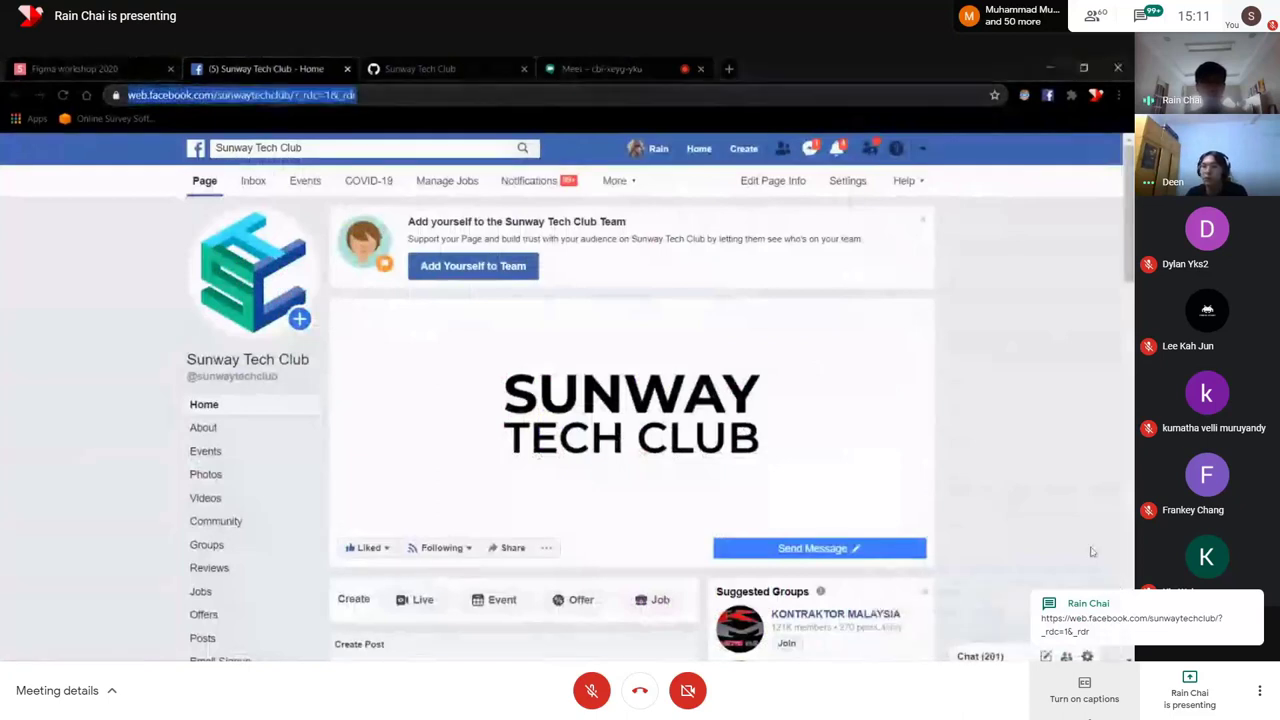
scroll(1089, 551, "down", 3)
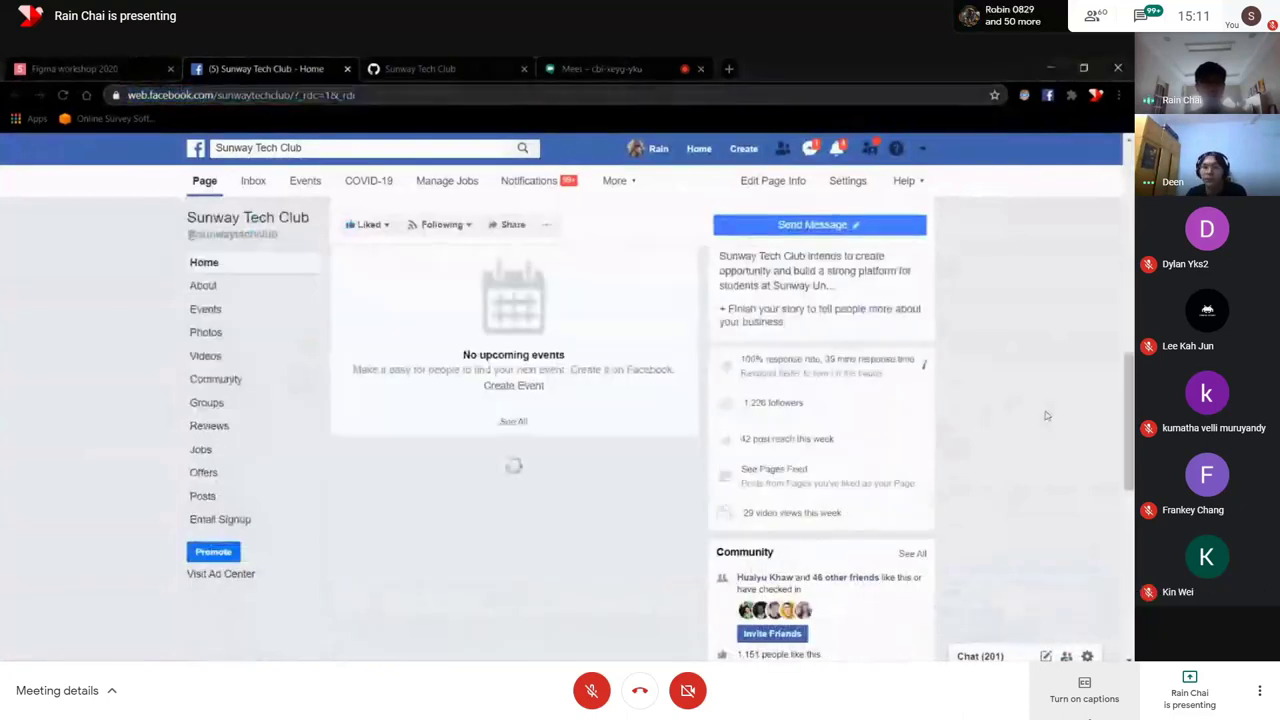
scroll(1046, 413, "down", 1)
scroll(1042, 399, "down", 2)
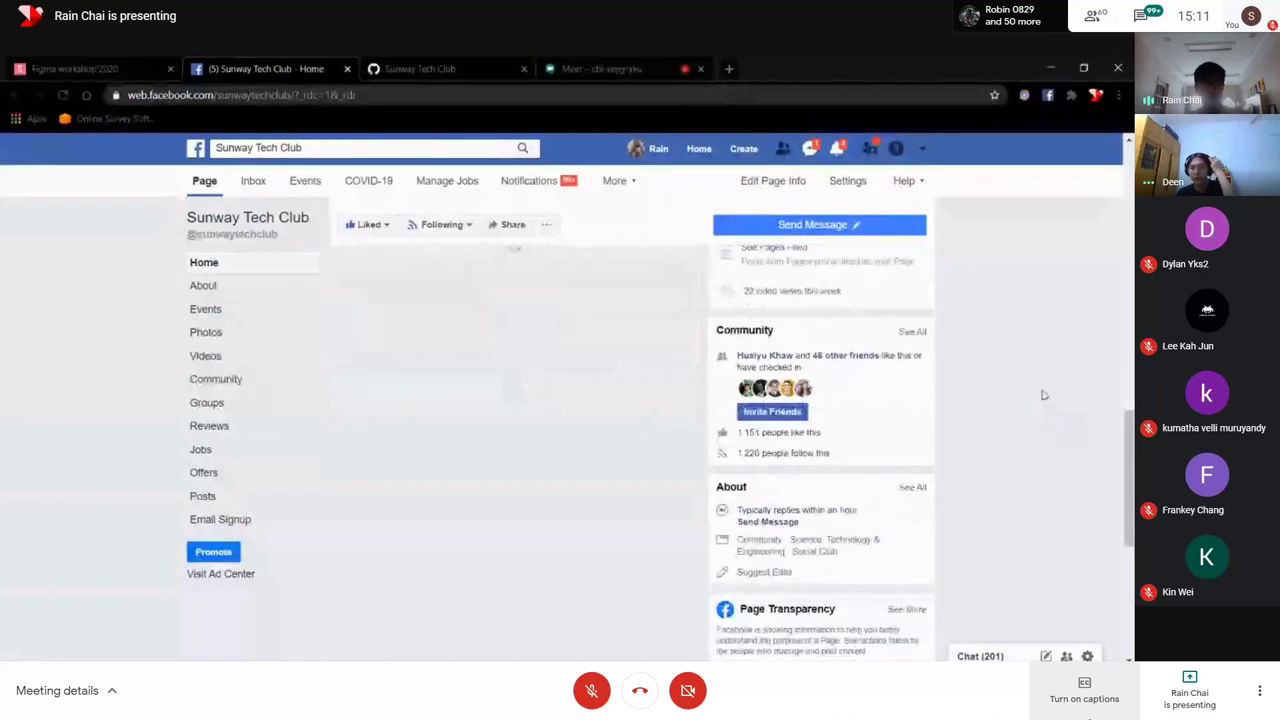
scroll(1042, 395, "down", 6)
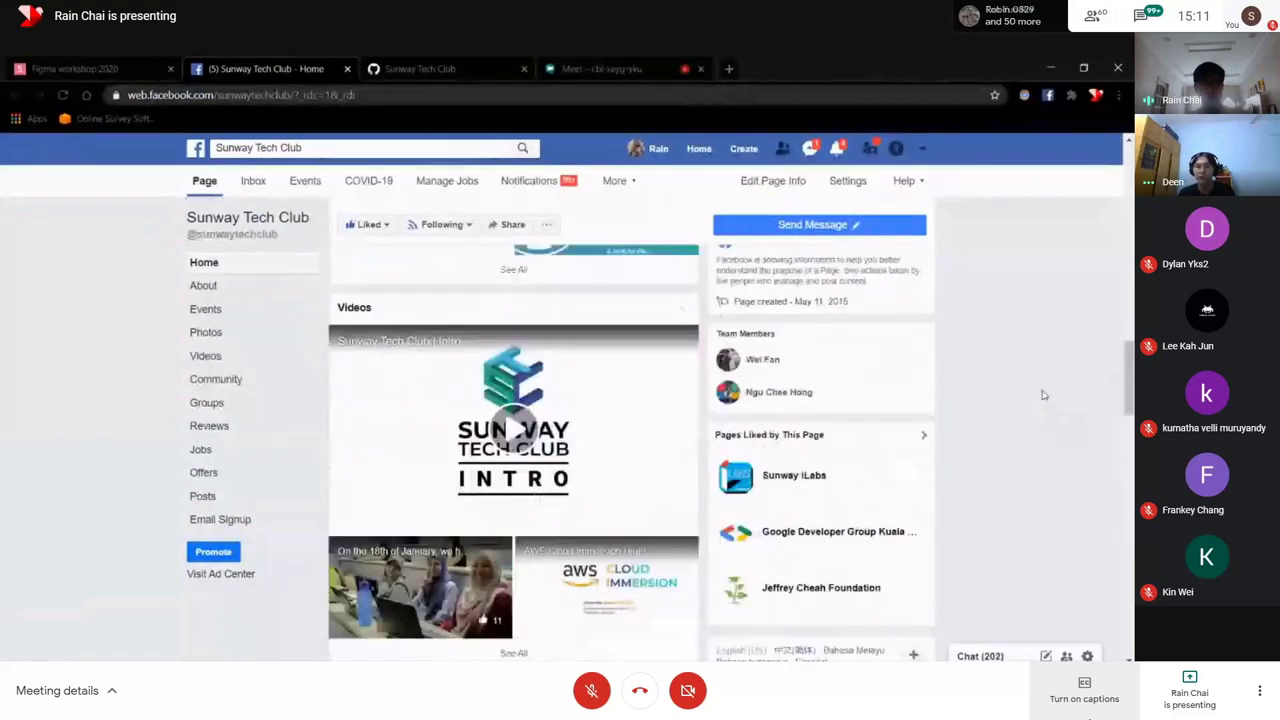
scroll(1042, 395, "down", 9)
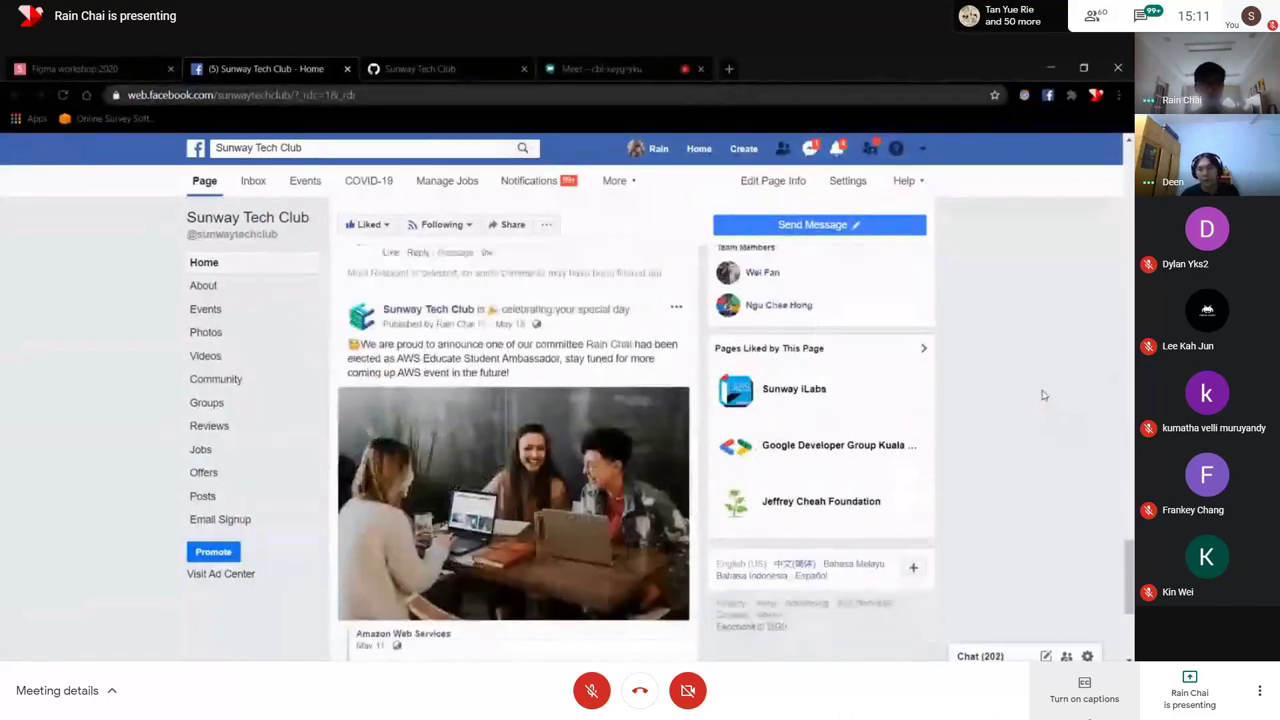
scroll(1035, 395, "up", 7)
left_click(600, 68)
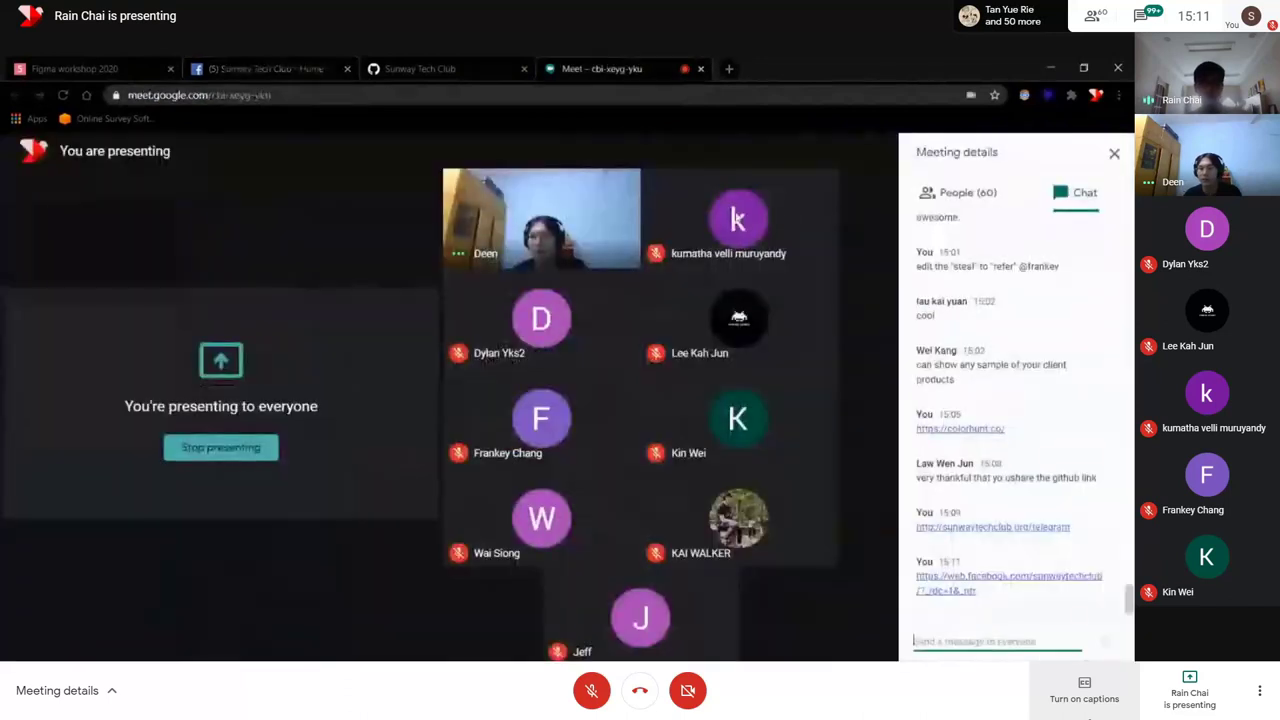